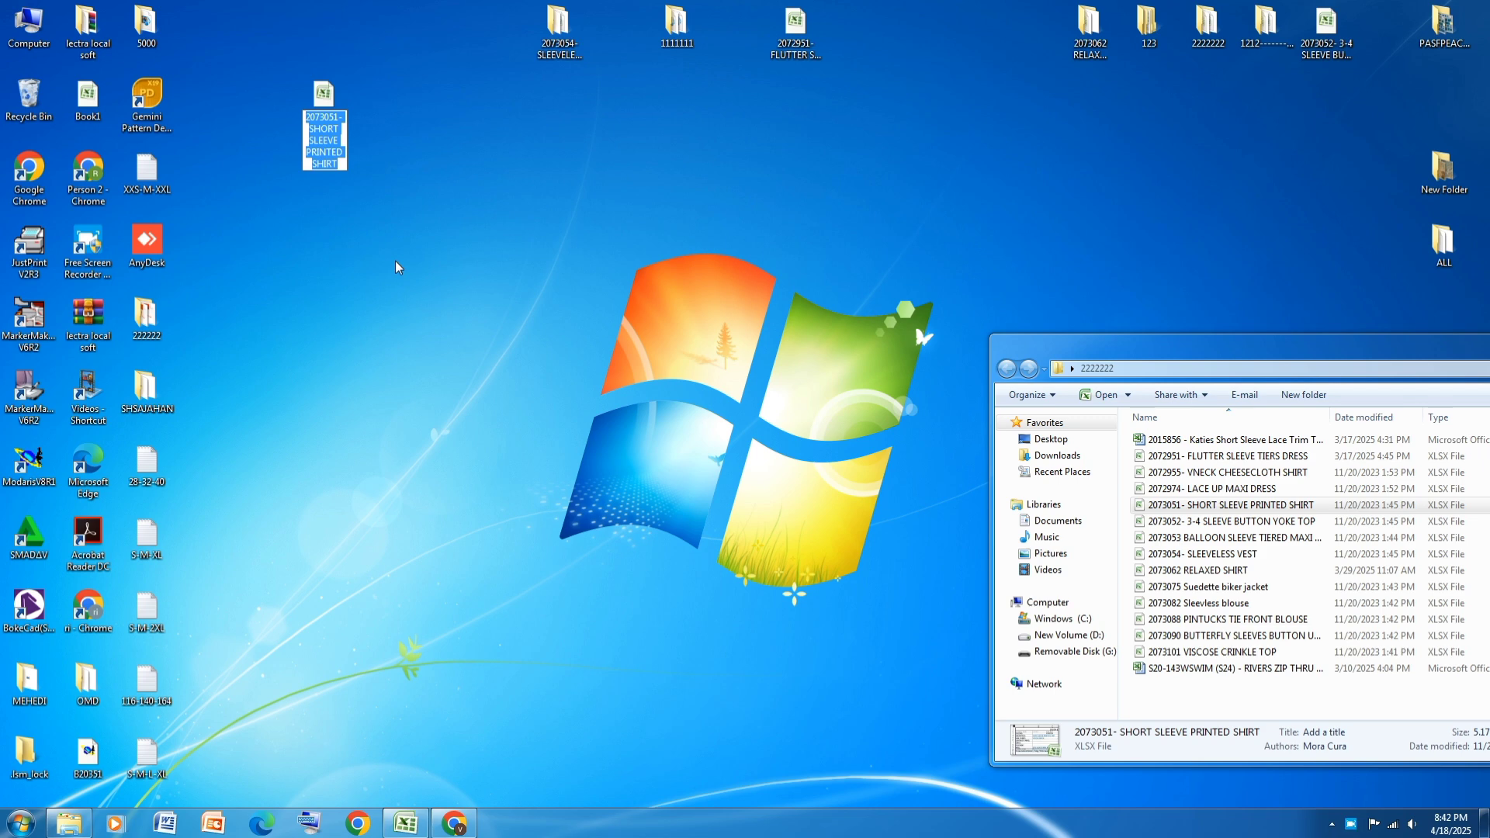
Step: Create a new folder on the desktop below the short sleeve printed shirt file
right_click(396, 267)
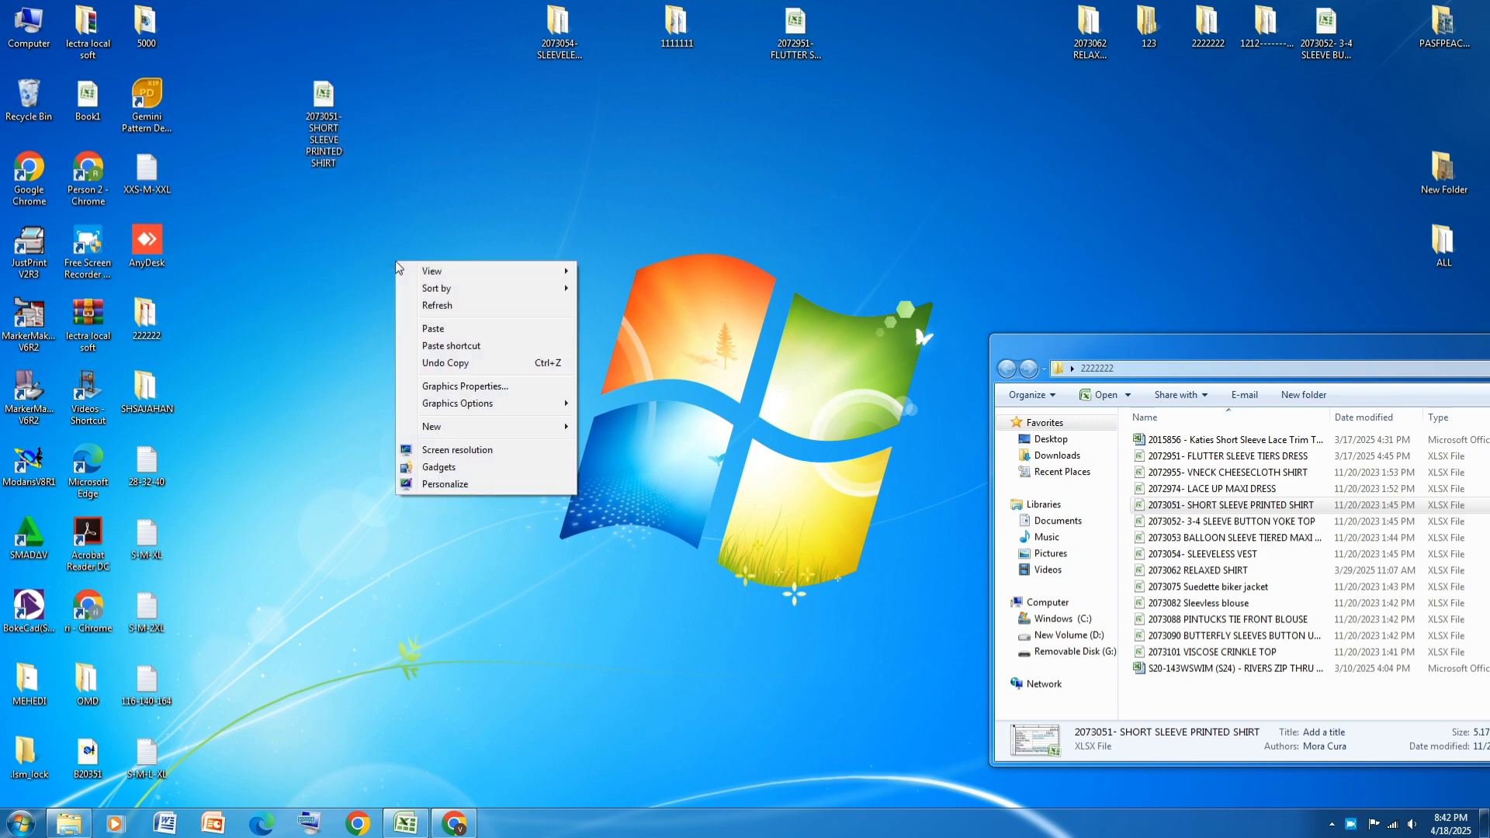
mouse_move(439, 428)
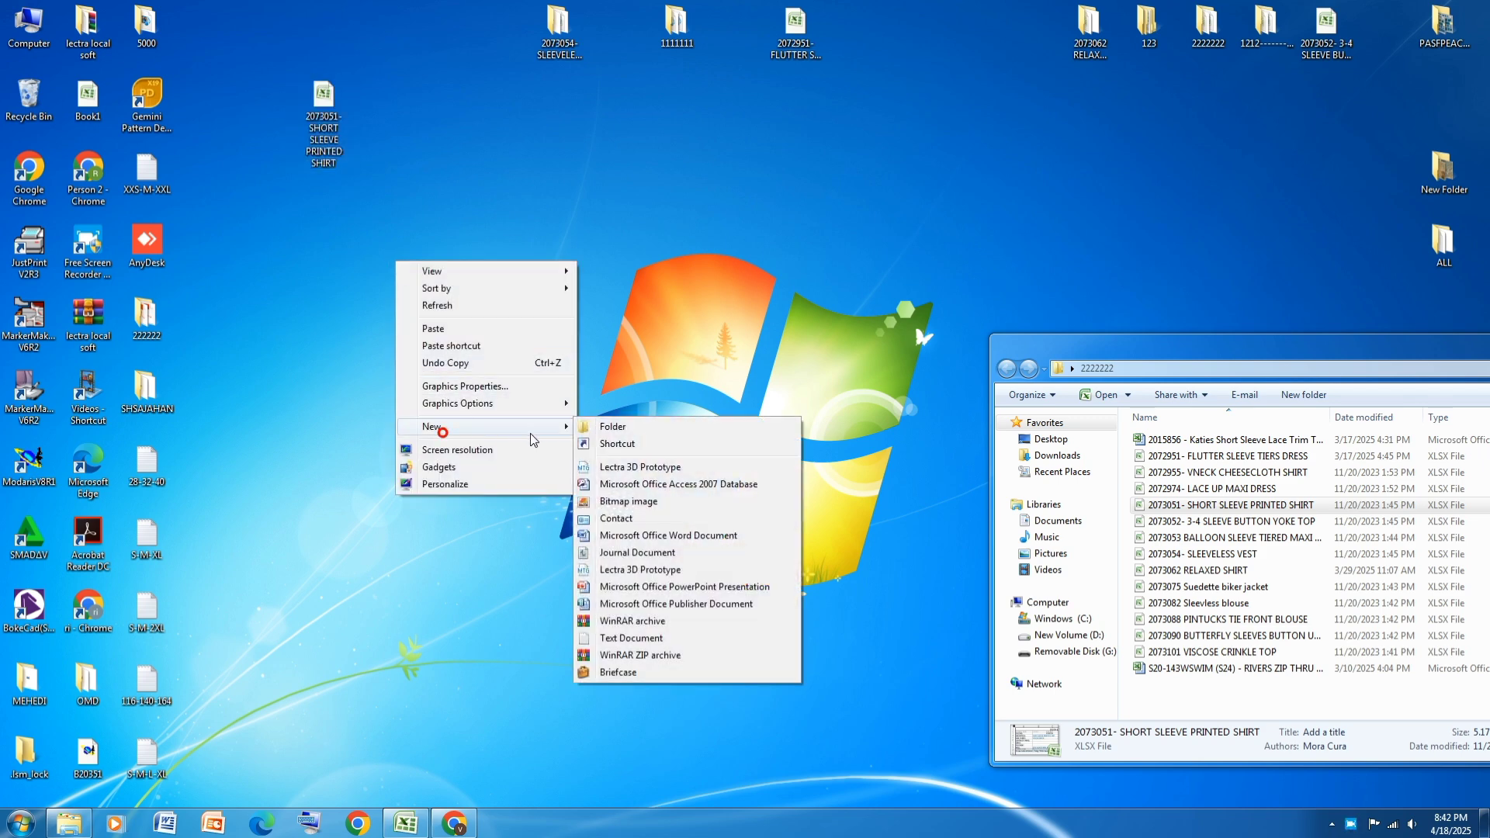
left_click(629, 430)
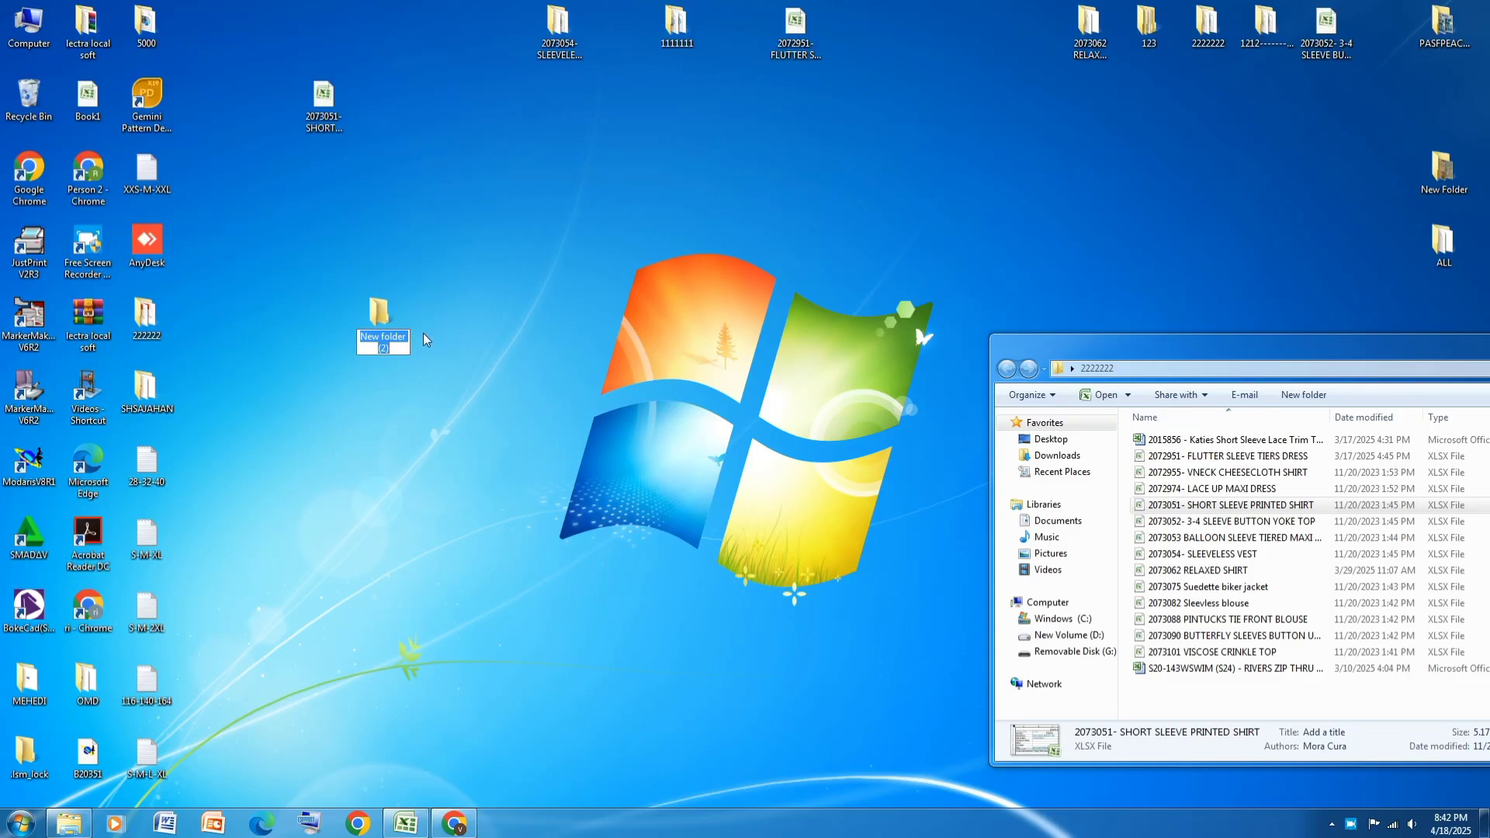
left_click(324, 108)
right_click(327, 108)
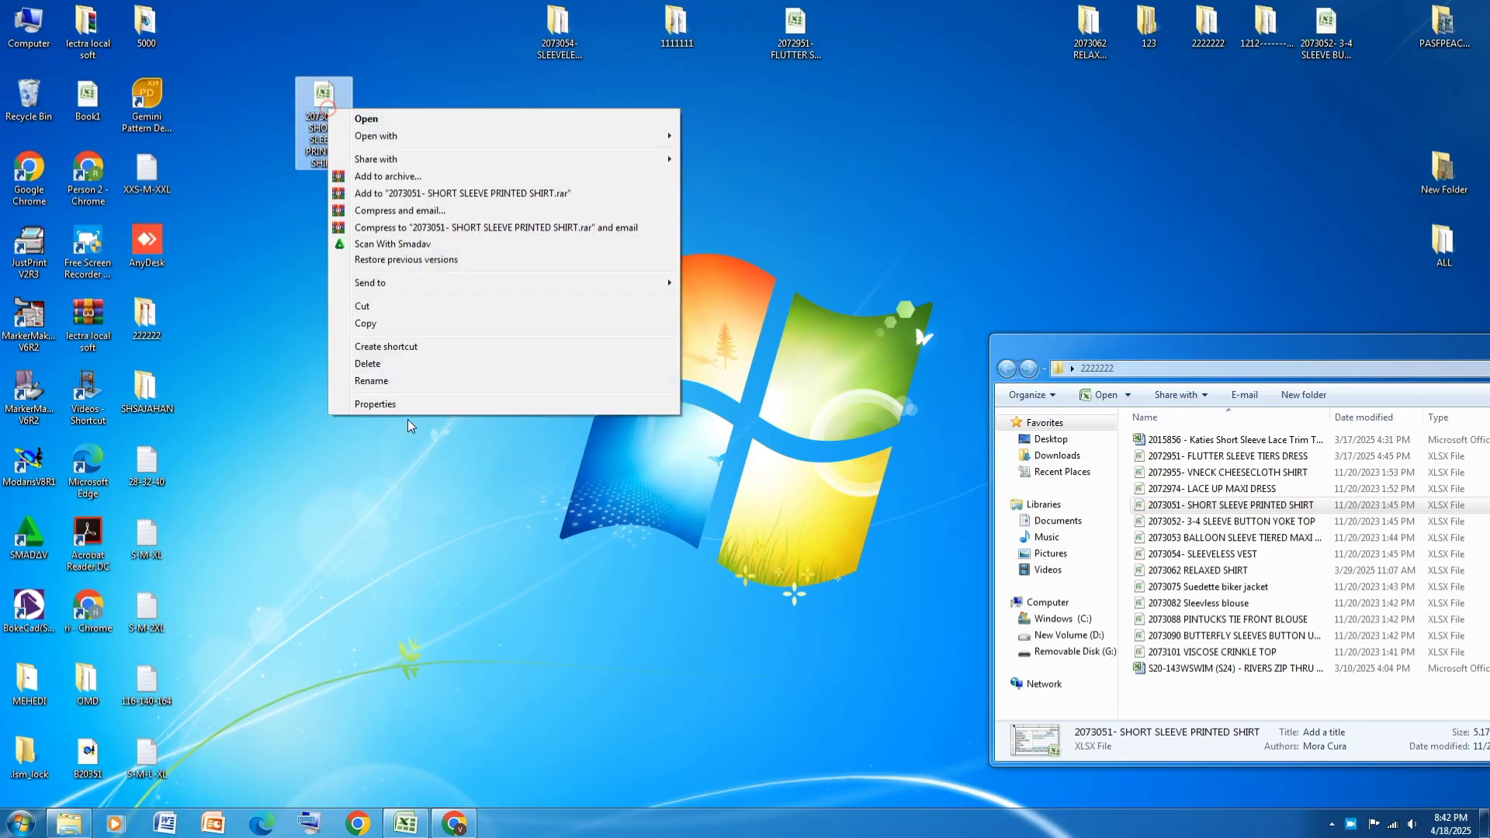
left_click(394, 382)
key("Return")
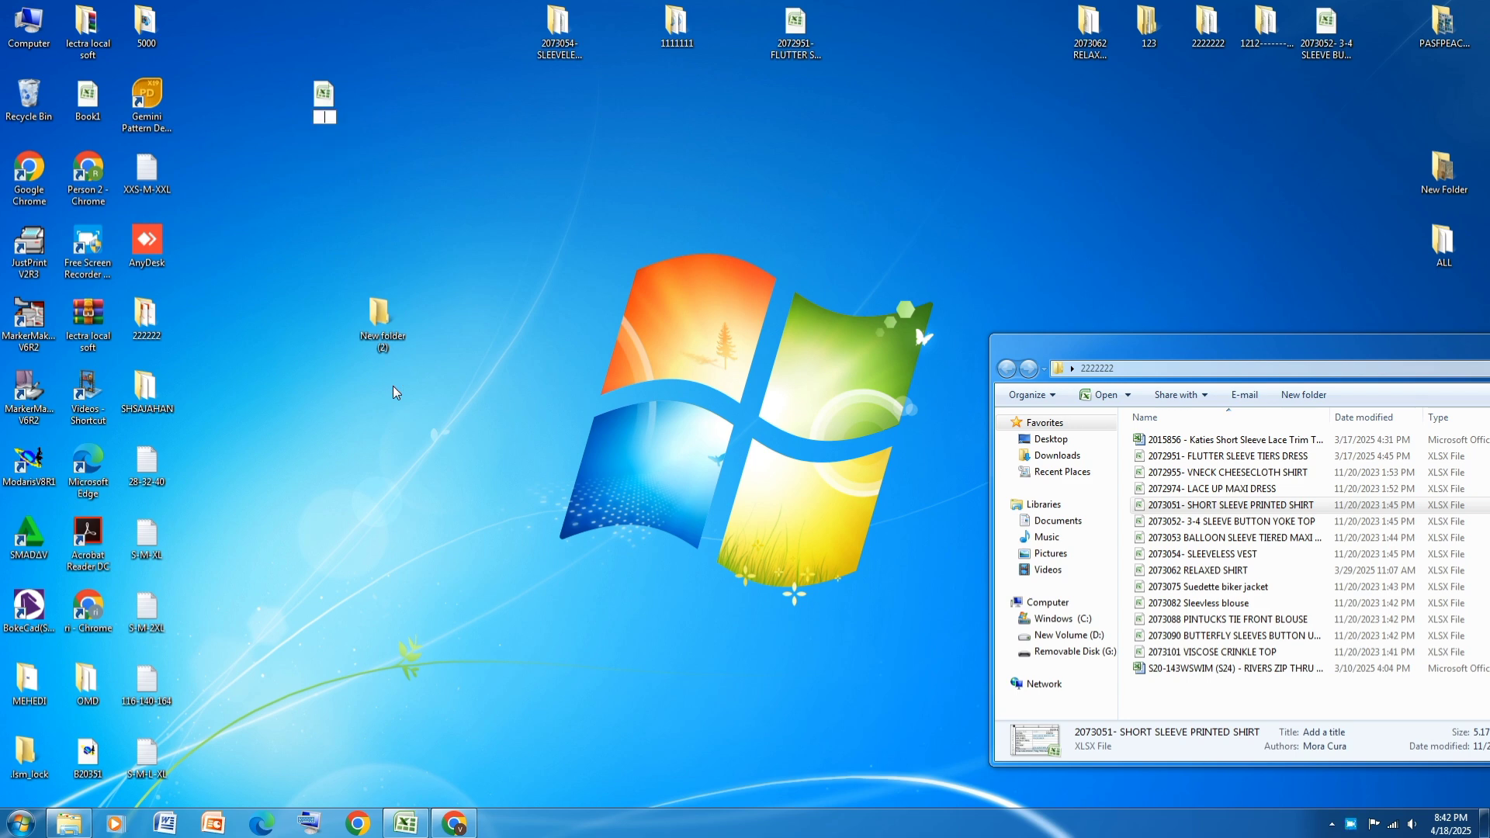
left_click(370, 161)
Step: Copy the desktop spreadsheet's file name and rename the new folder to "2073051- SHORT SLEEVE PRINTED SHIRT"
right_click(335, 120)
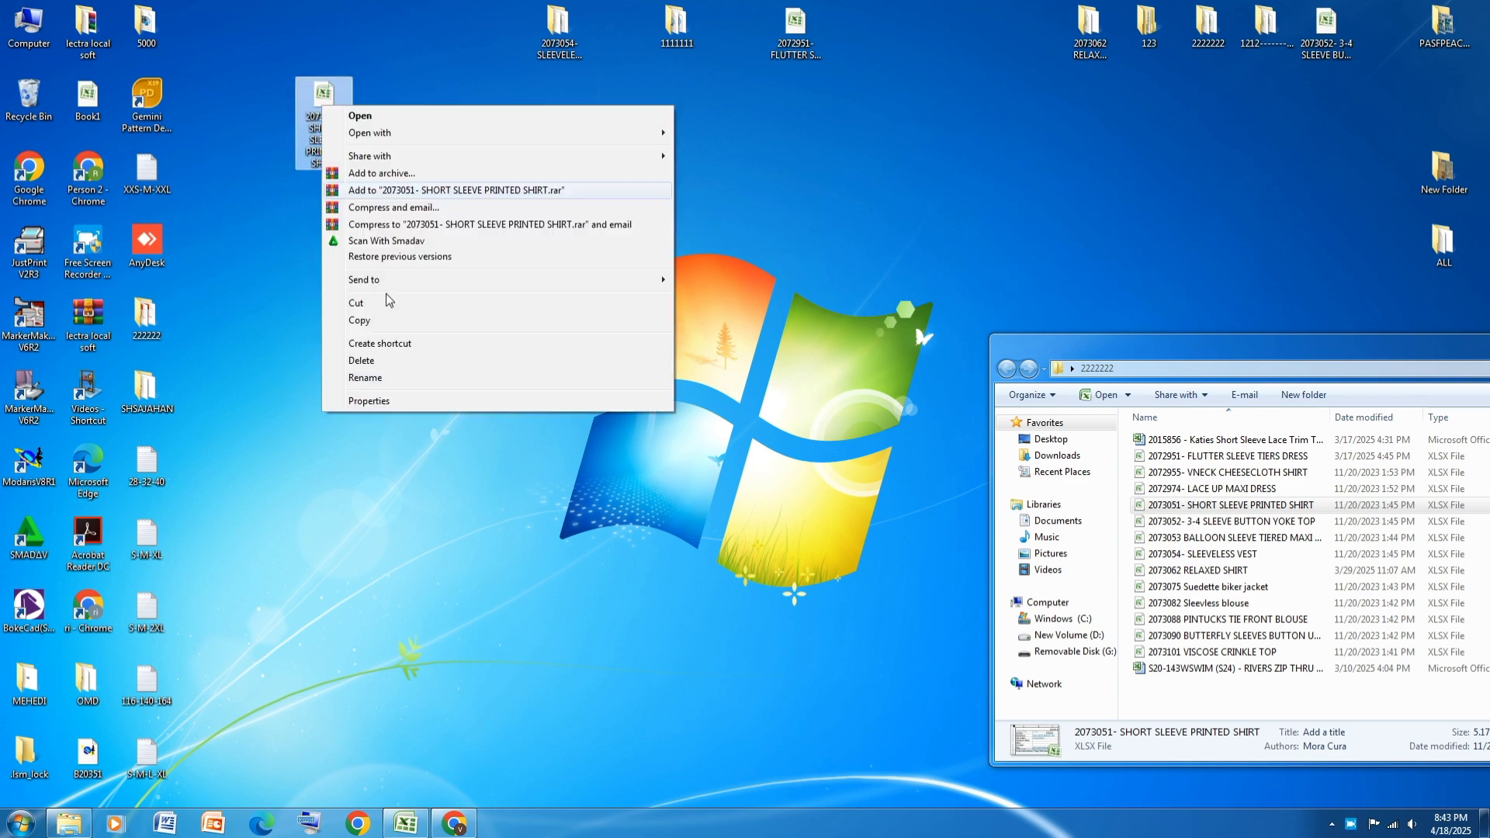
left_click(386, 377)
key("ctrl+c")
left_click(380, 320)
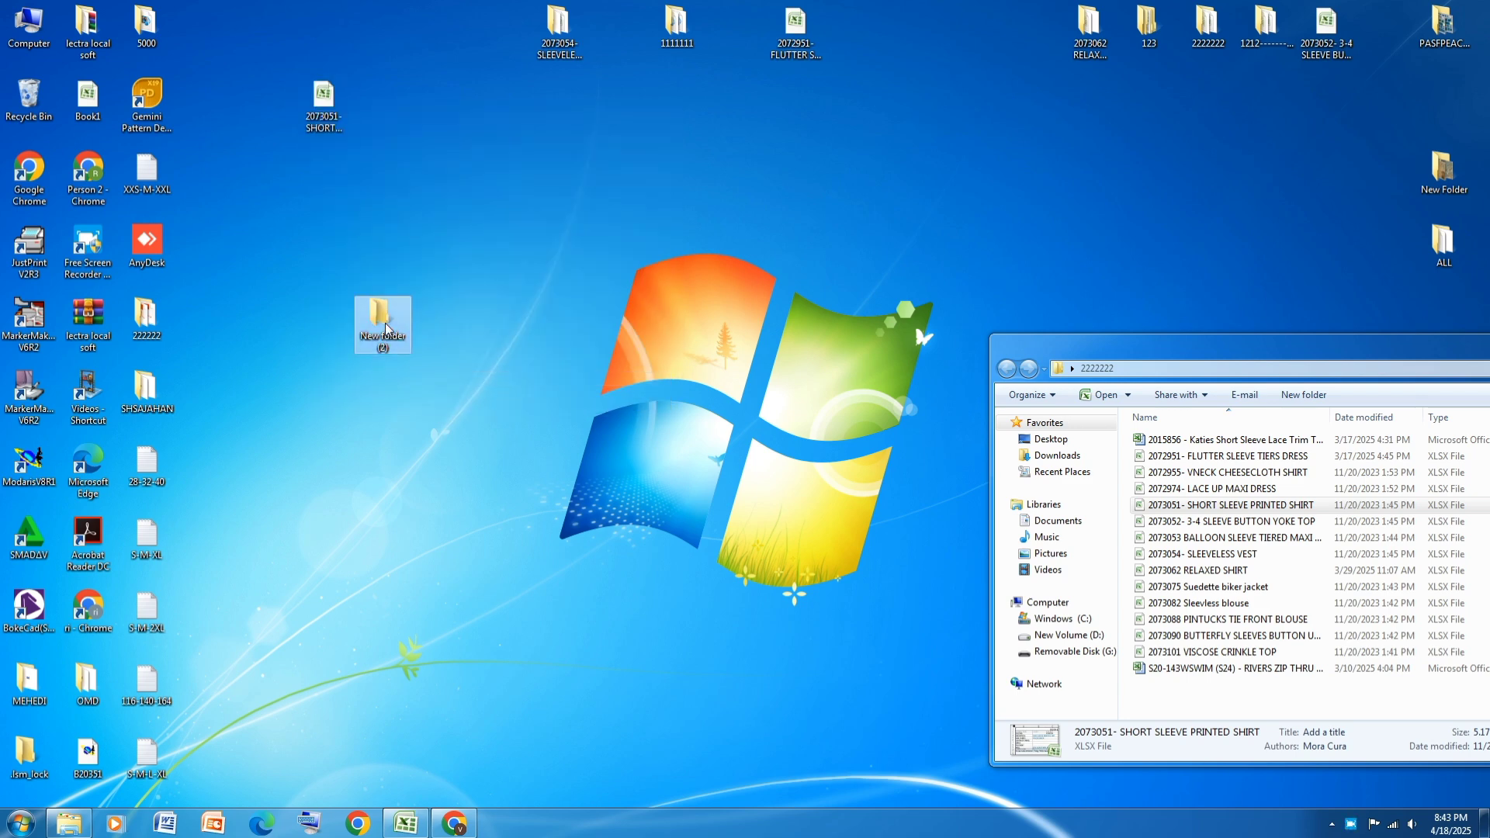
right_click(386, 323)
left_click(429, 613)
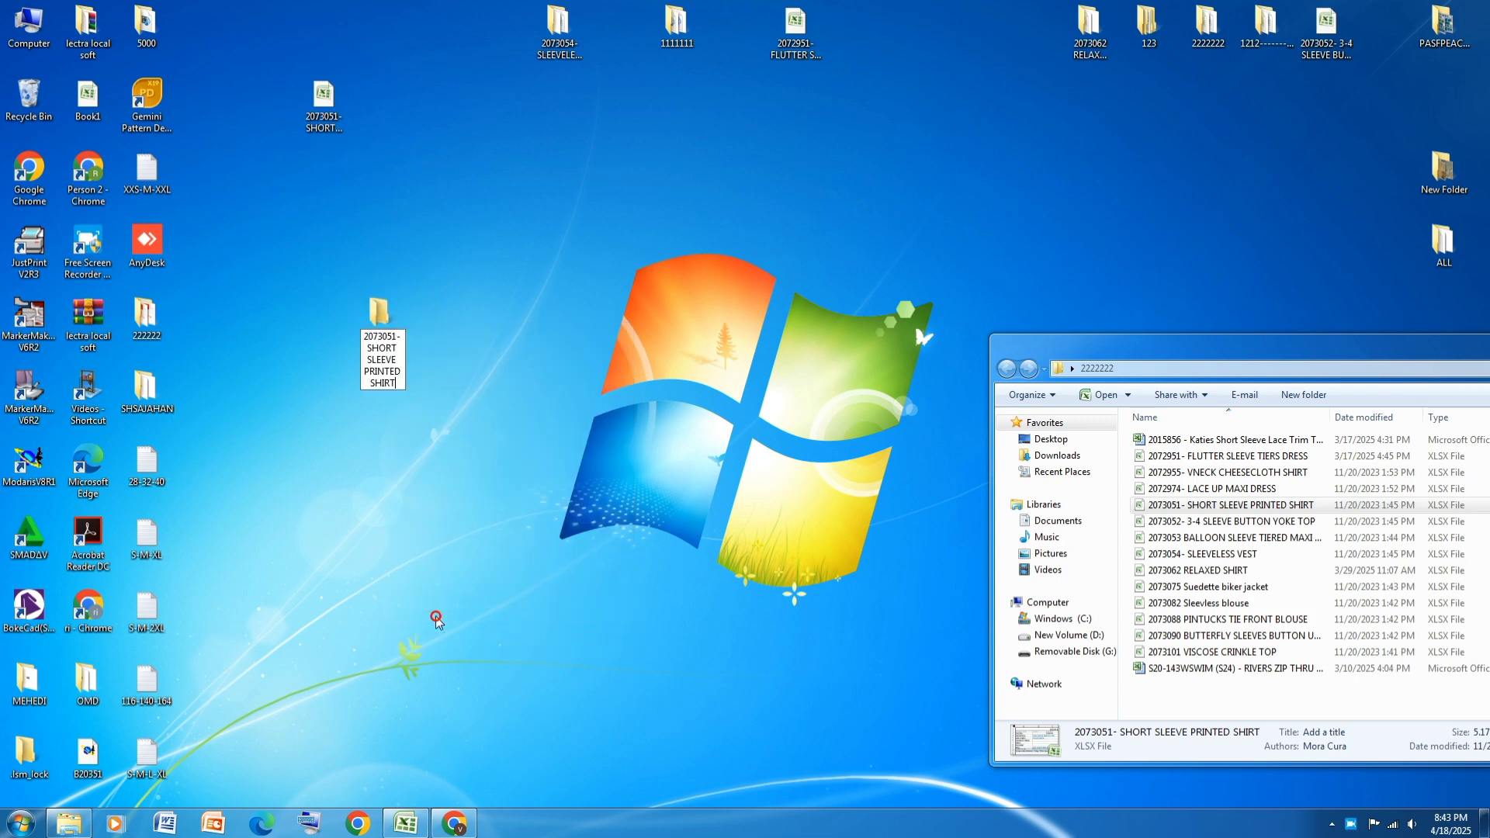
key("ctrl+v")
key("Return")
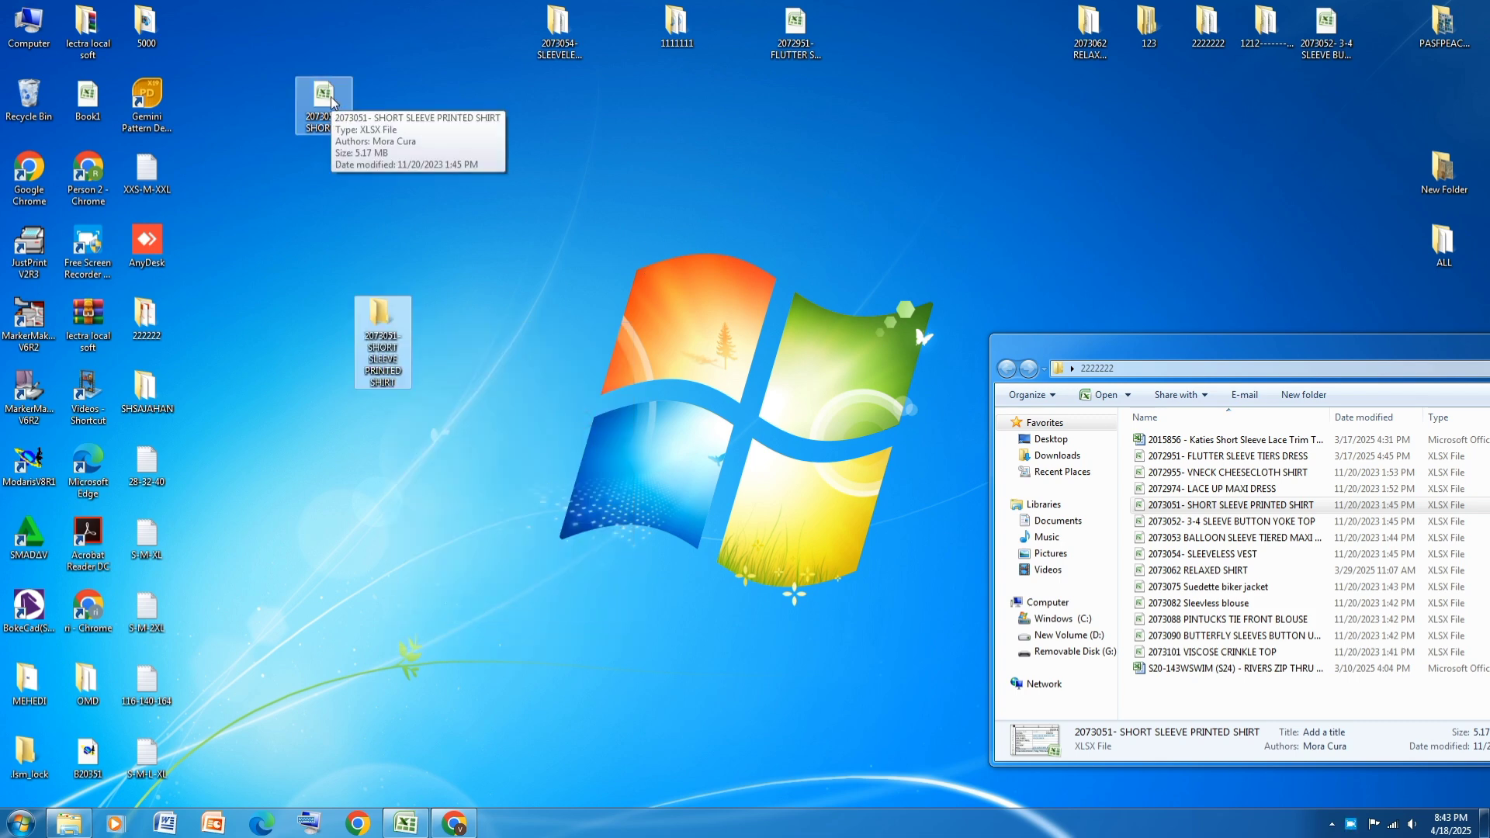
Step: Move the 2073051 spreadsheet into the new folder, then open the folder and place its window clear of the desktop icons
left_click_drag(331, 101, 391, 339)
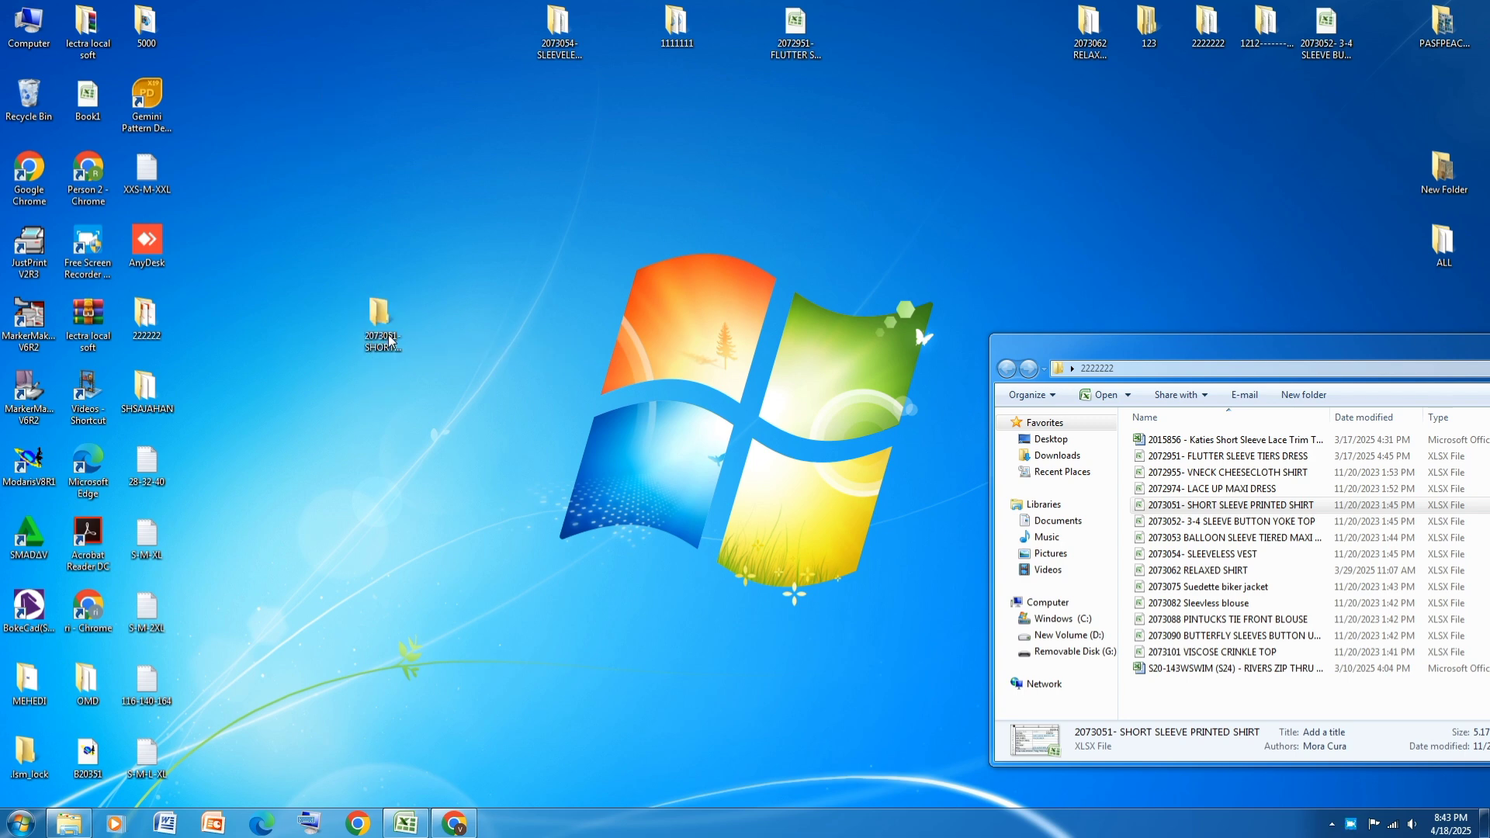
double_click(380, 326)
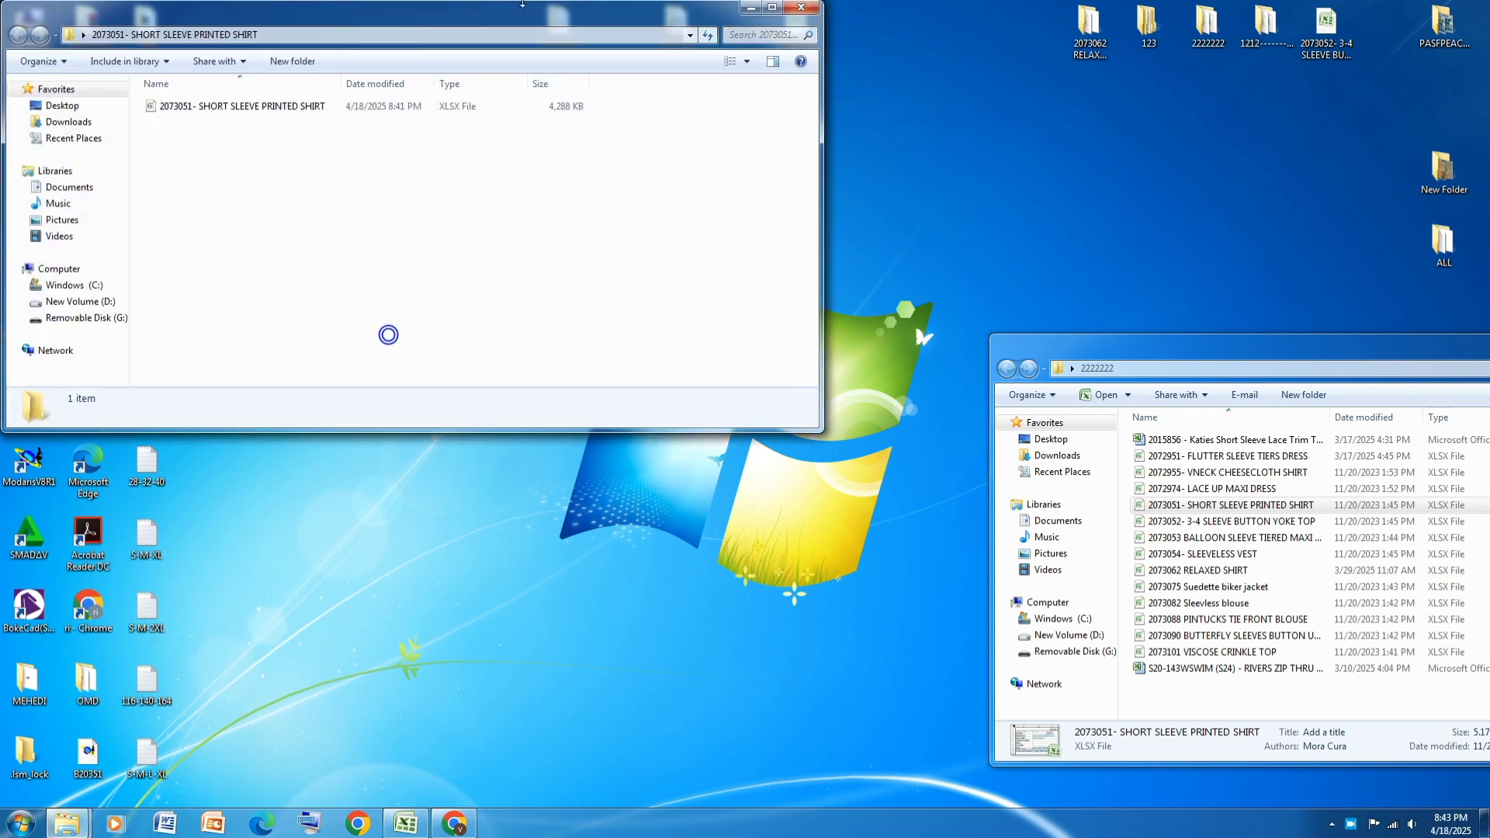
left_click_drag(407, 15, 1085, 100)
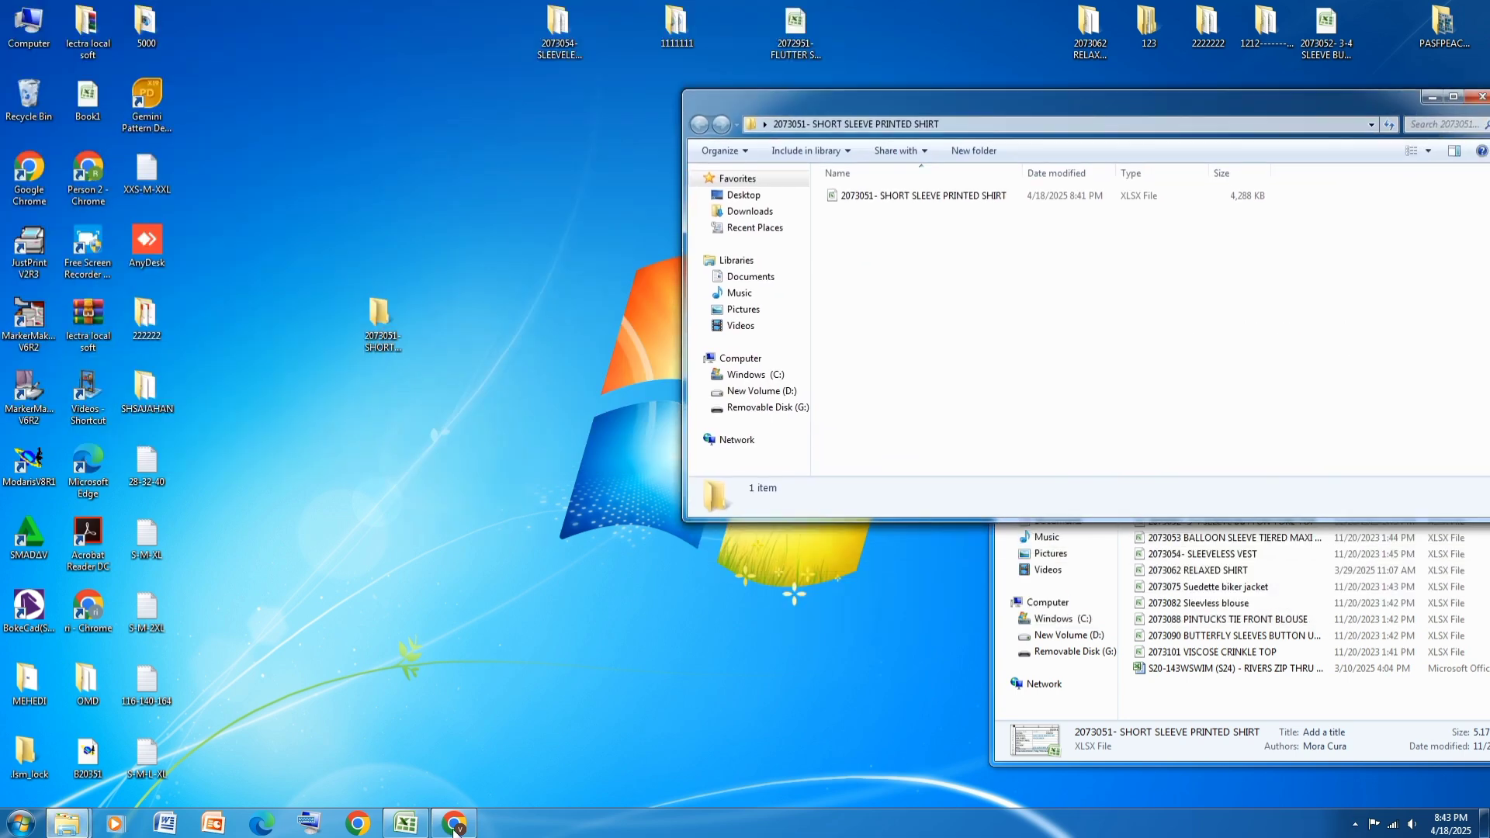
Step: Open the "2073051- SHORT SLEEVE PRINTED SHIRT" workbook from the folder in Excel and maximize its window
left_click(403, 824)
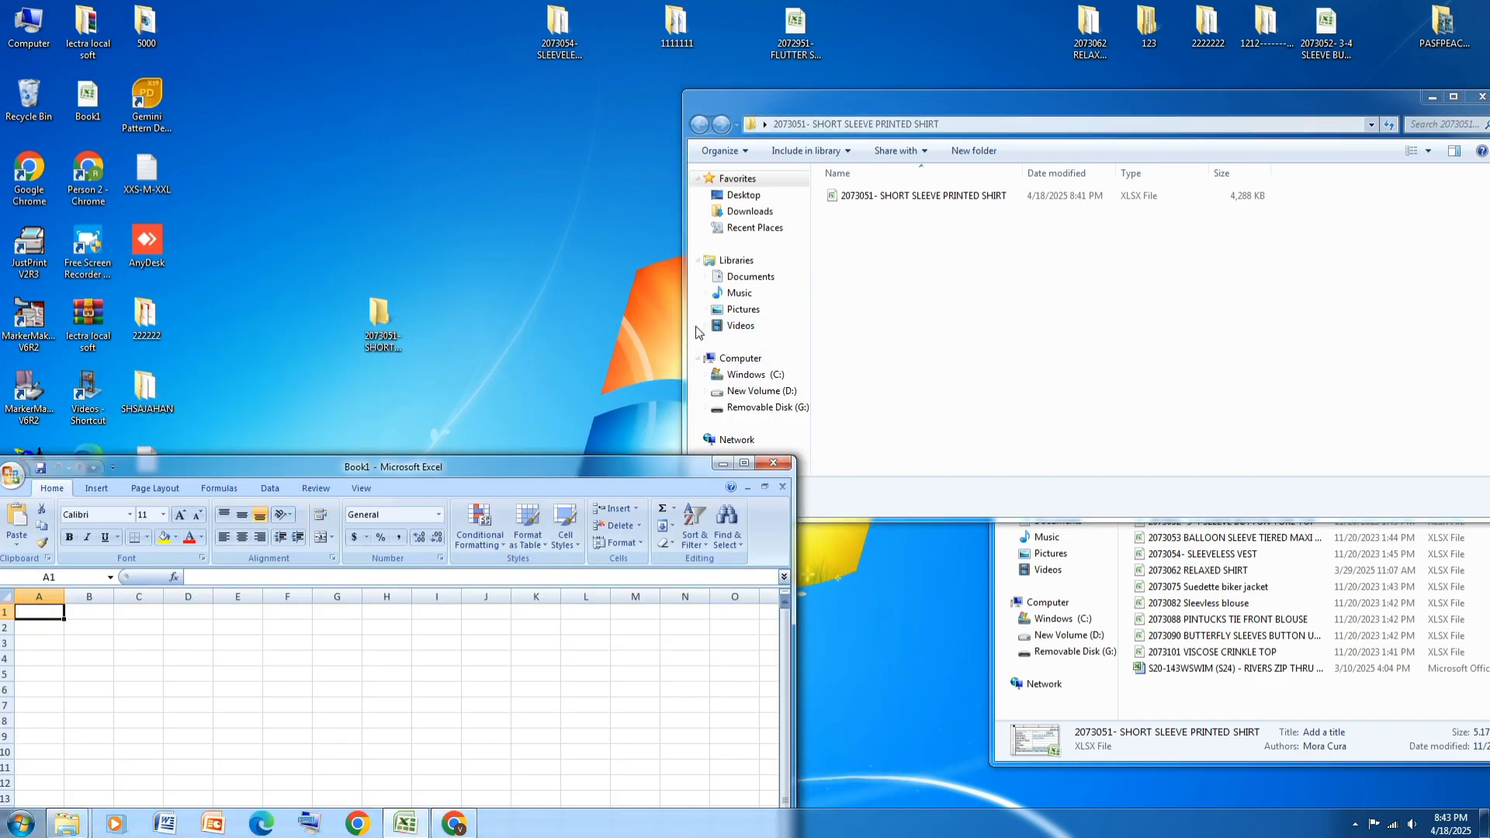
double_click(925, 198)
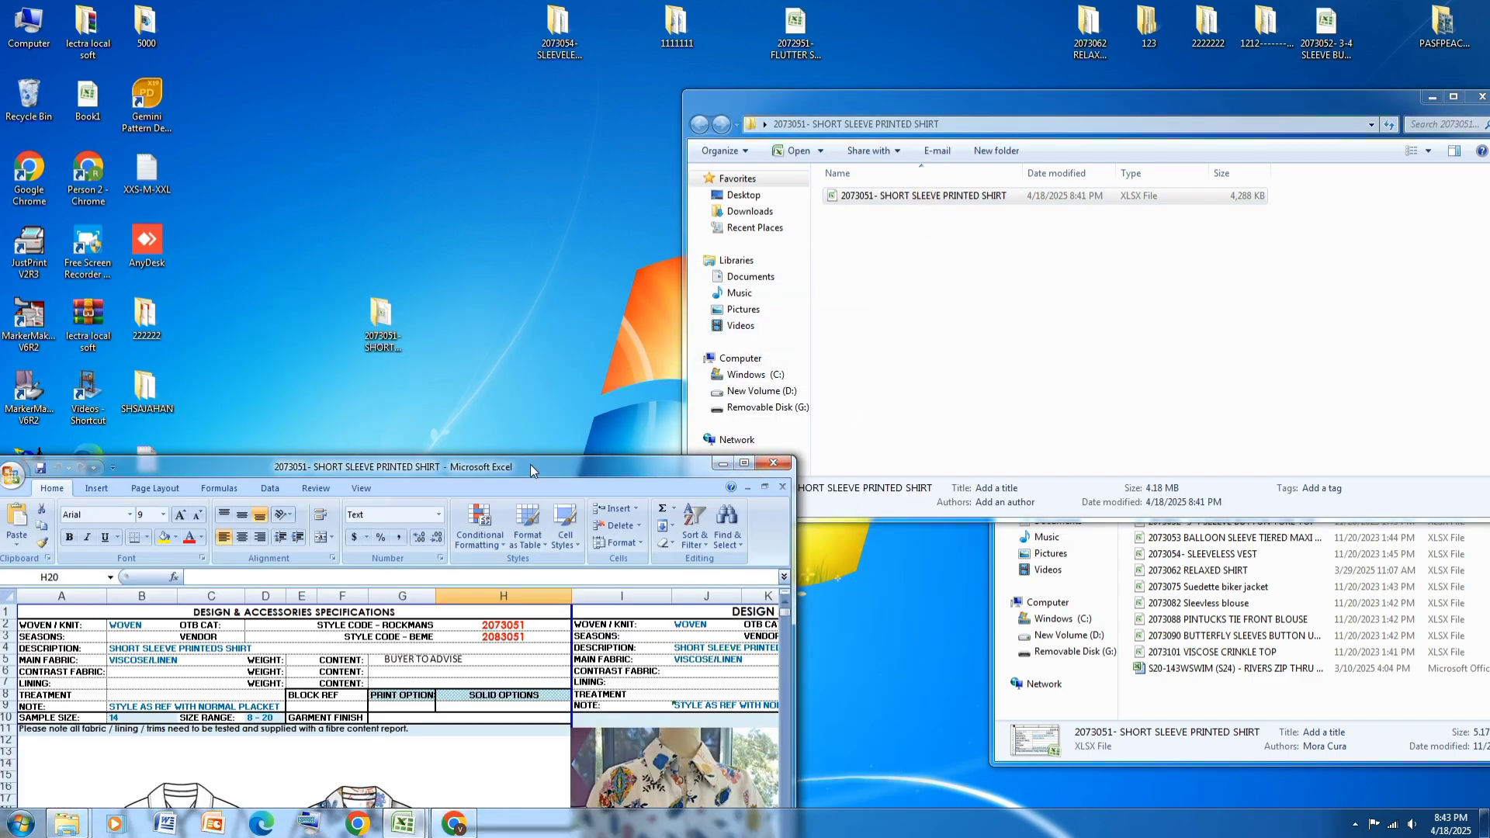
left_click_drag(535, 467, 500, 194)
left_click(708, 190)
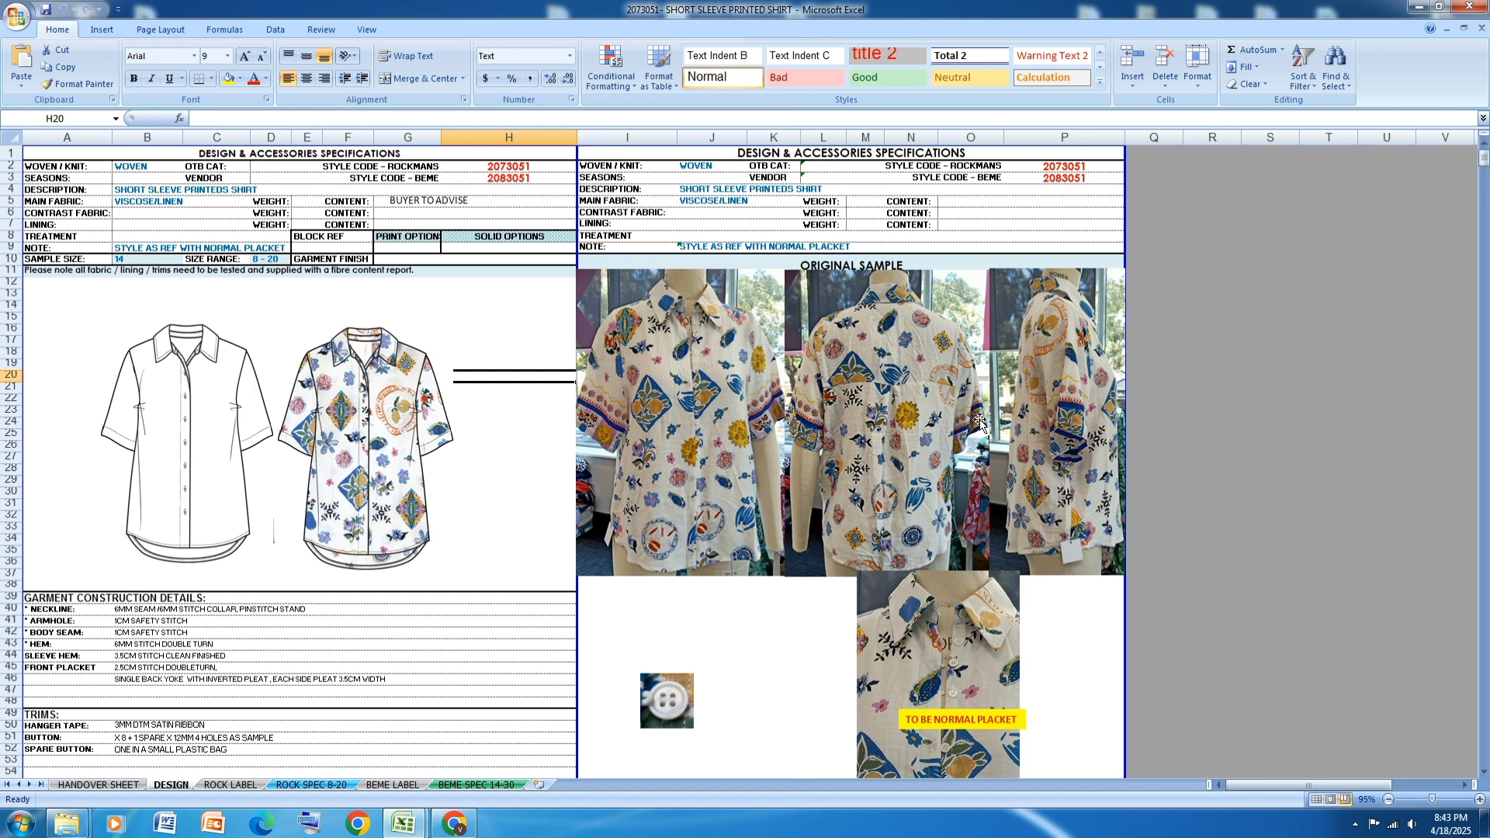
Step: On the DESIGN sheet, enlarge the back-view sample photo and move the side-view and placket photos off it
scroll(980, 421, "down", 1)
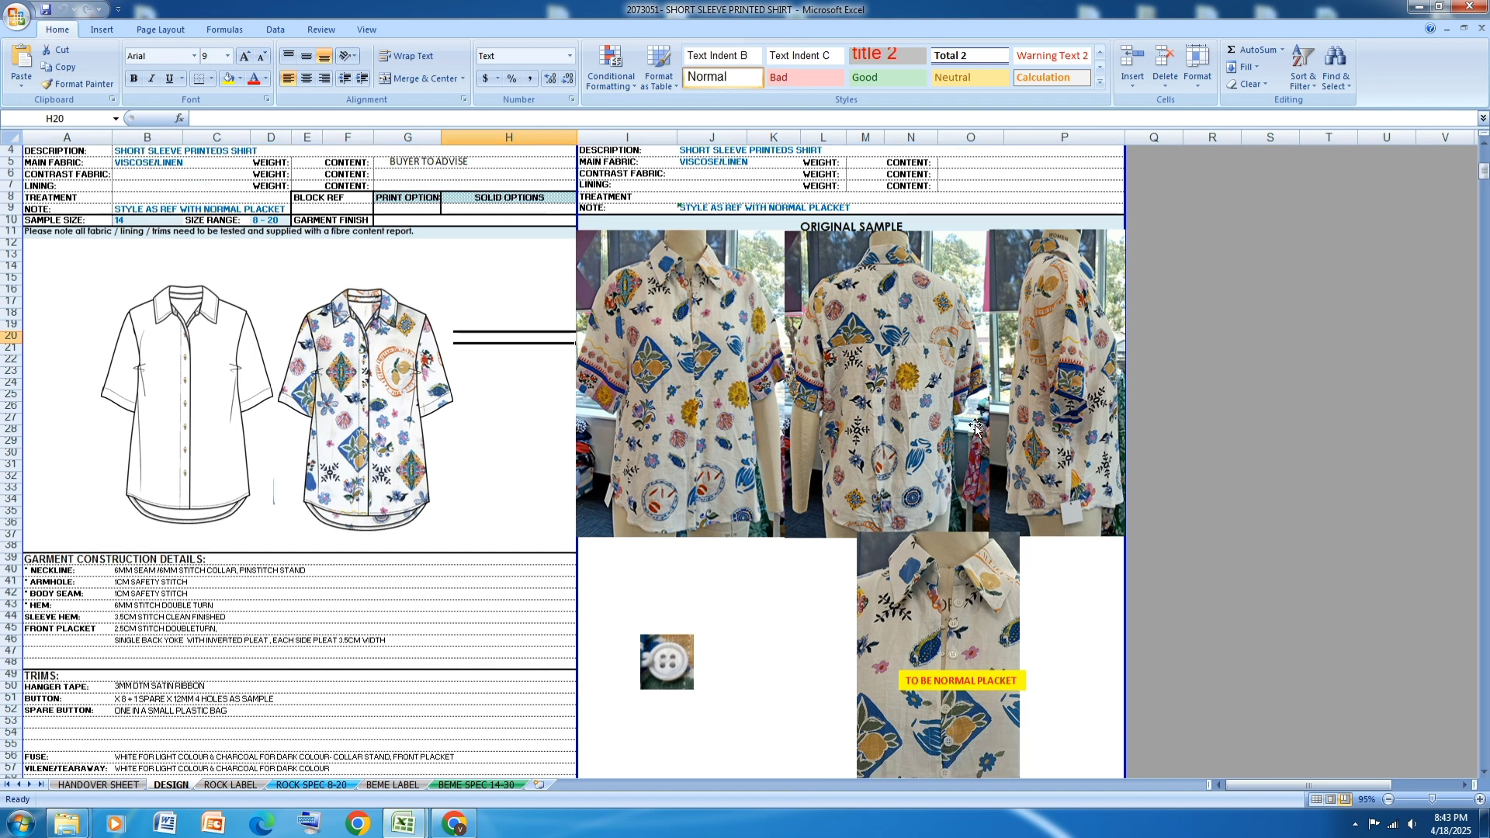
left_click(903, 365)
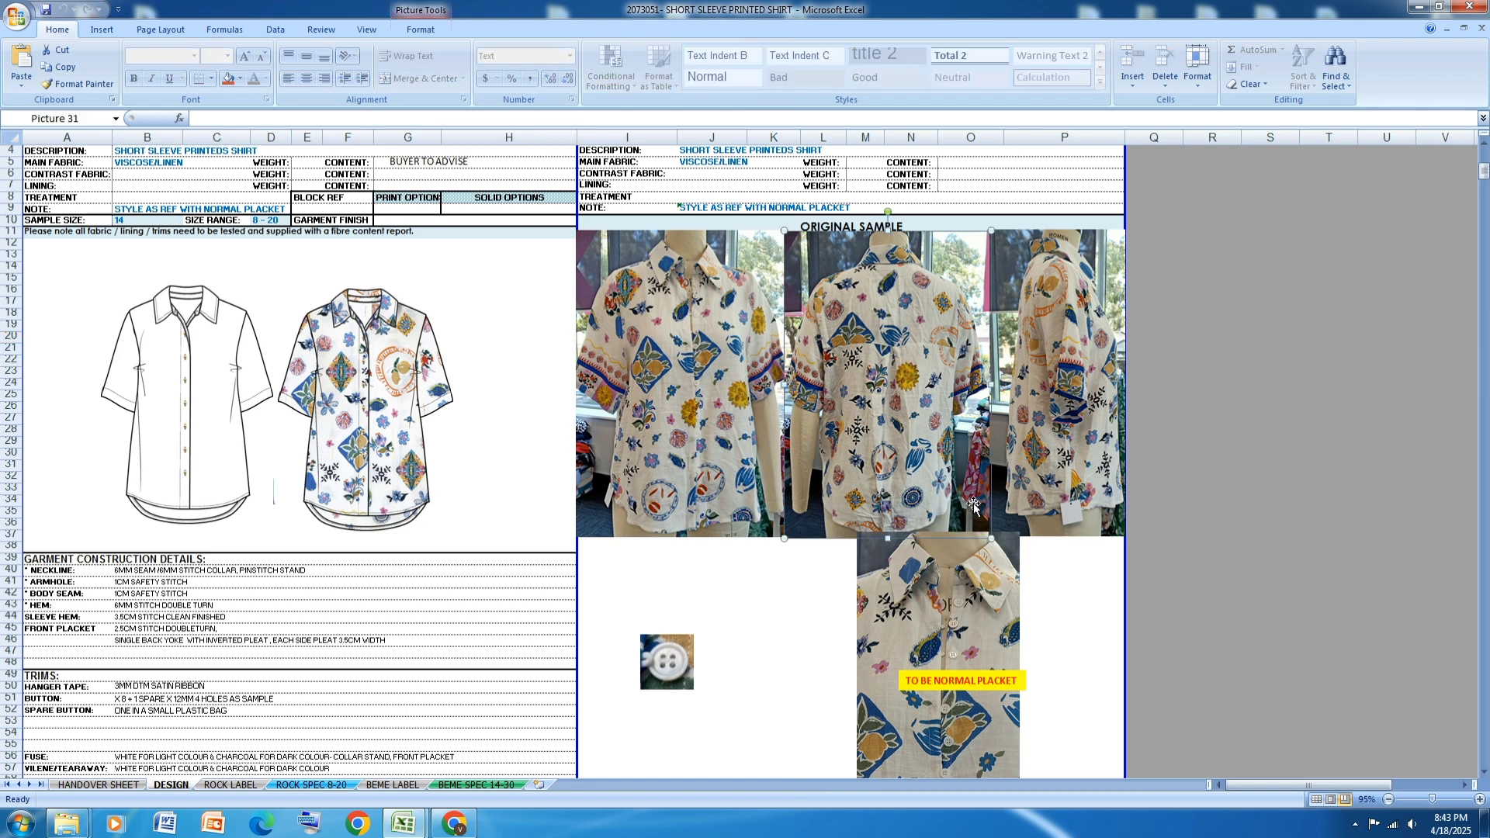
left_click_drag(985, 537, 1304, 761)
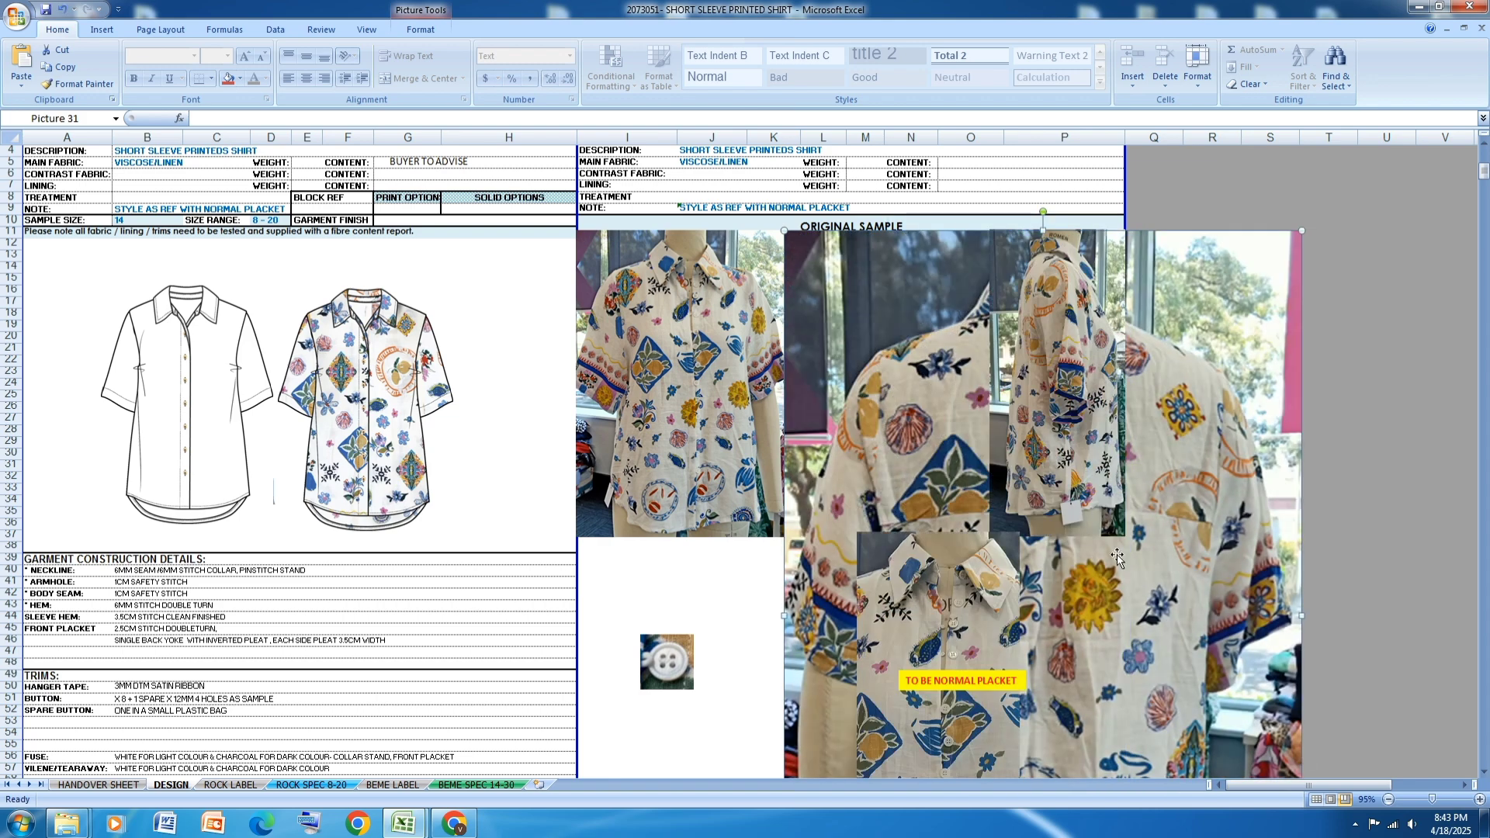
left_click_drag(1054, 359, 1416, 407)
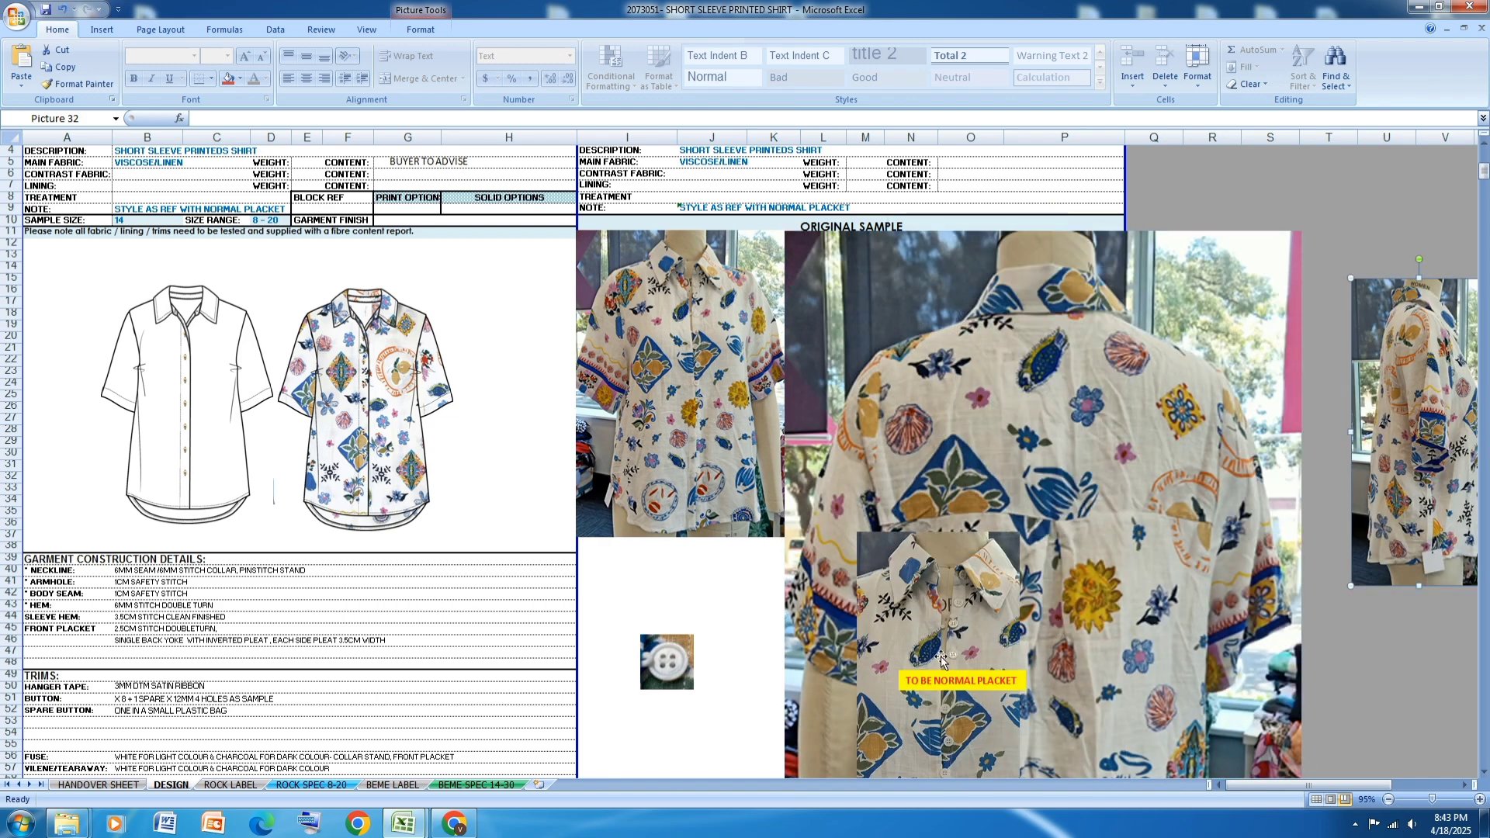
left_click_drag(914, 578, 549, 599)
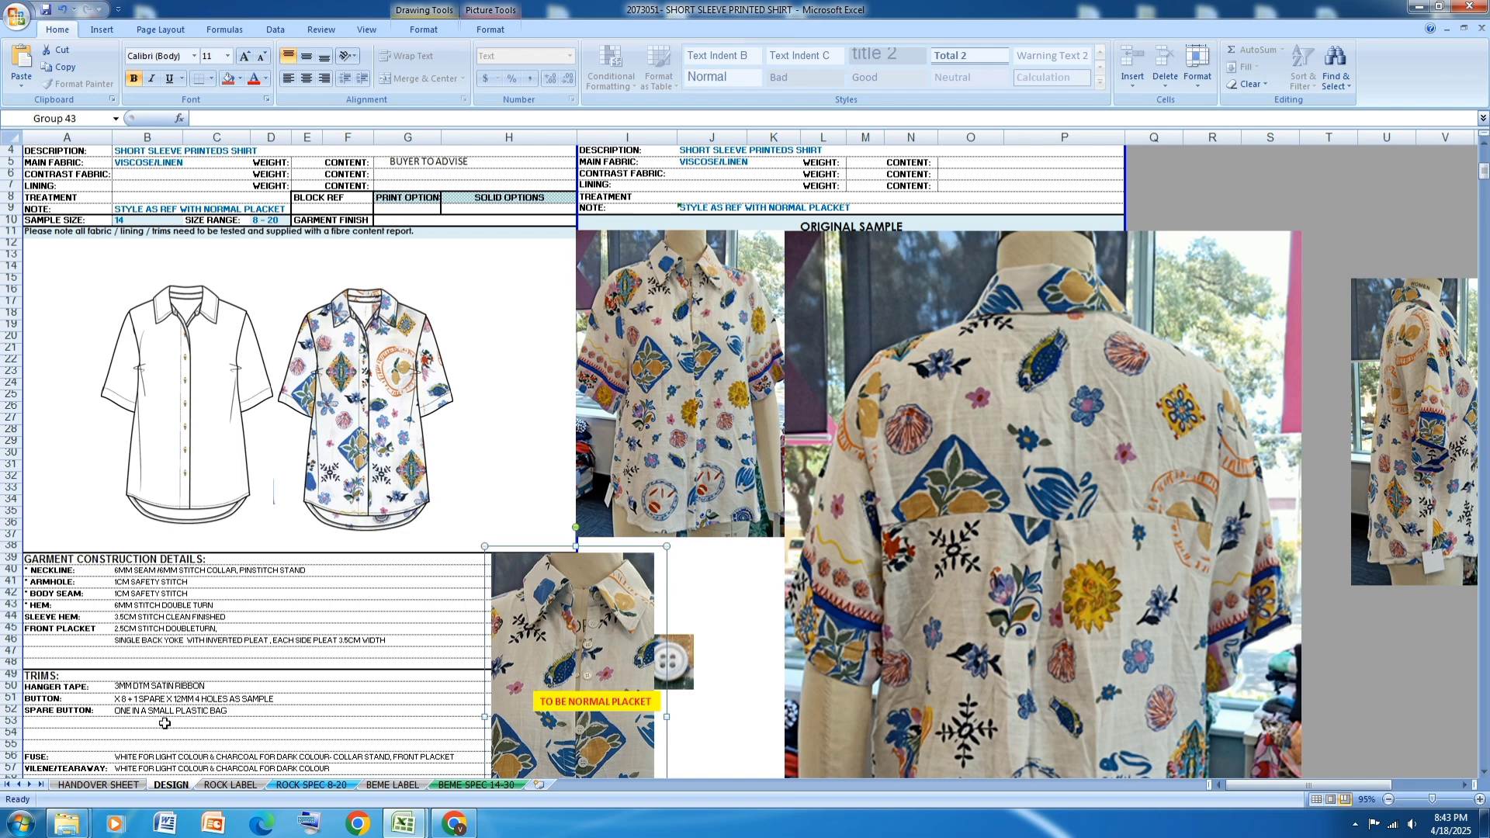
Step: Review the garment construction details and trims, and shift the enlarged back-view photo further away from them
left_click(118, 618)
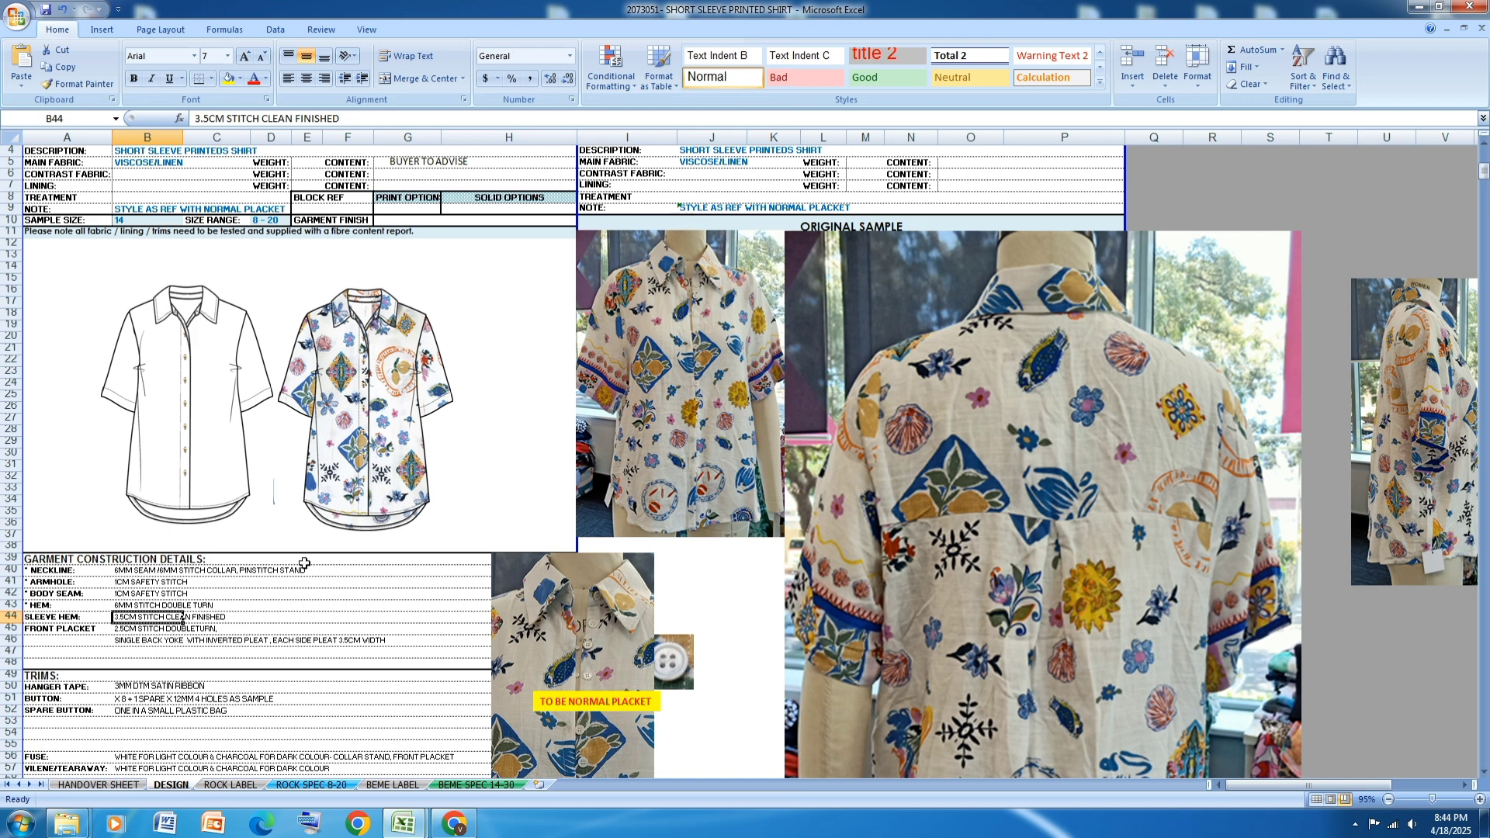
scroll(305, 563, "down", 6)
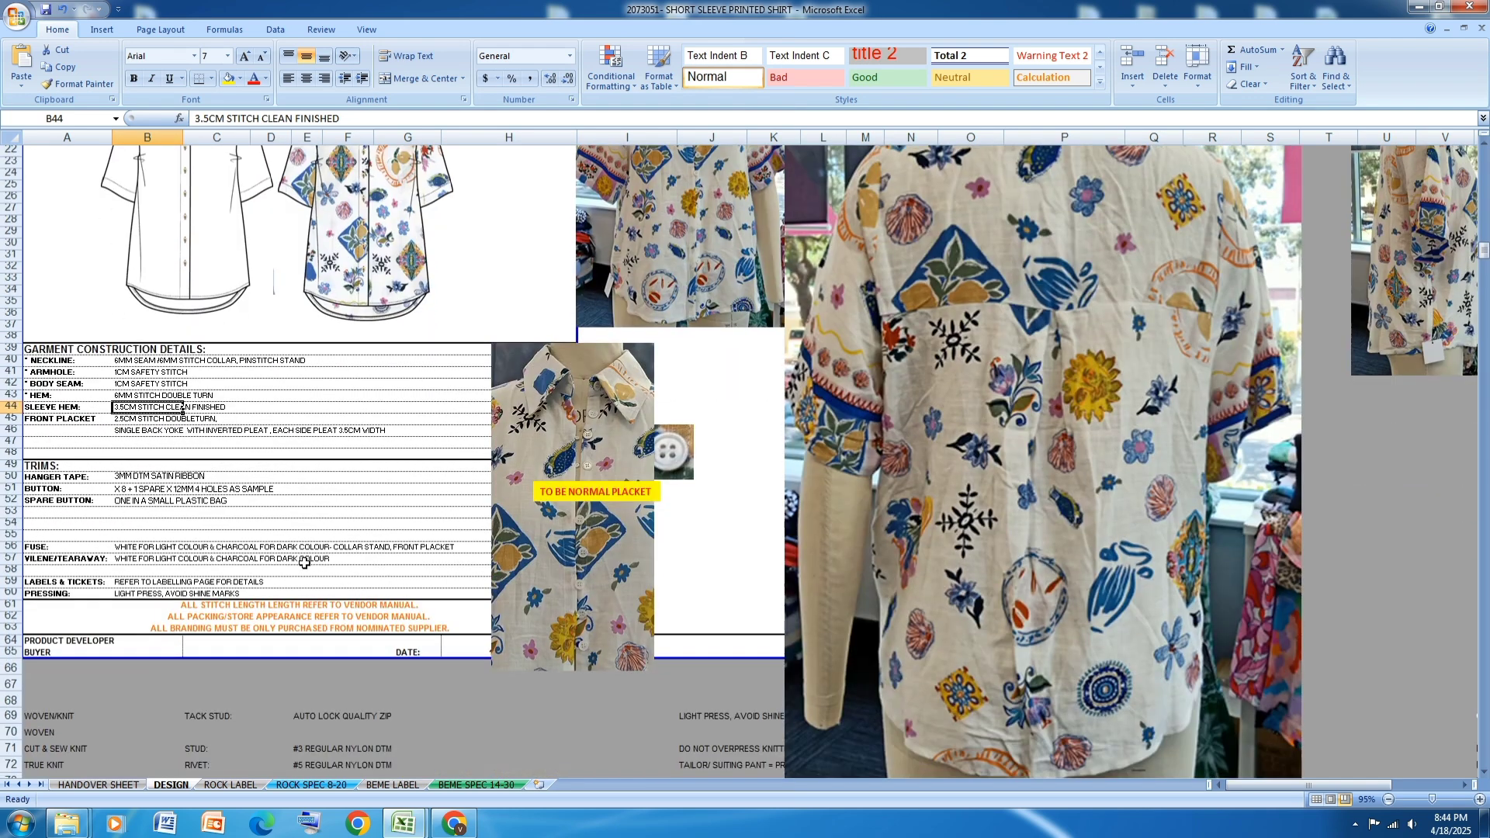
scroll(804, 599, "down", 3)
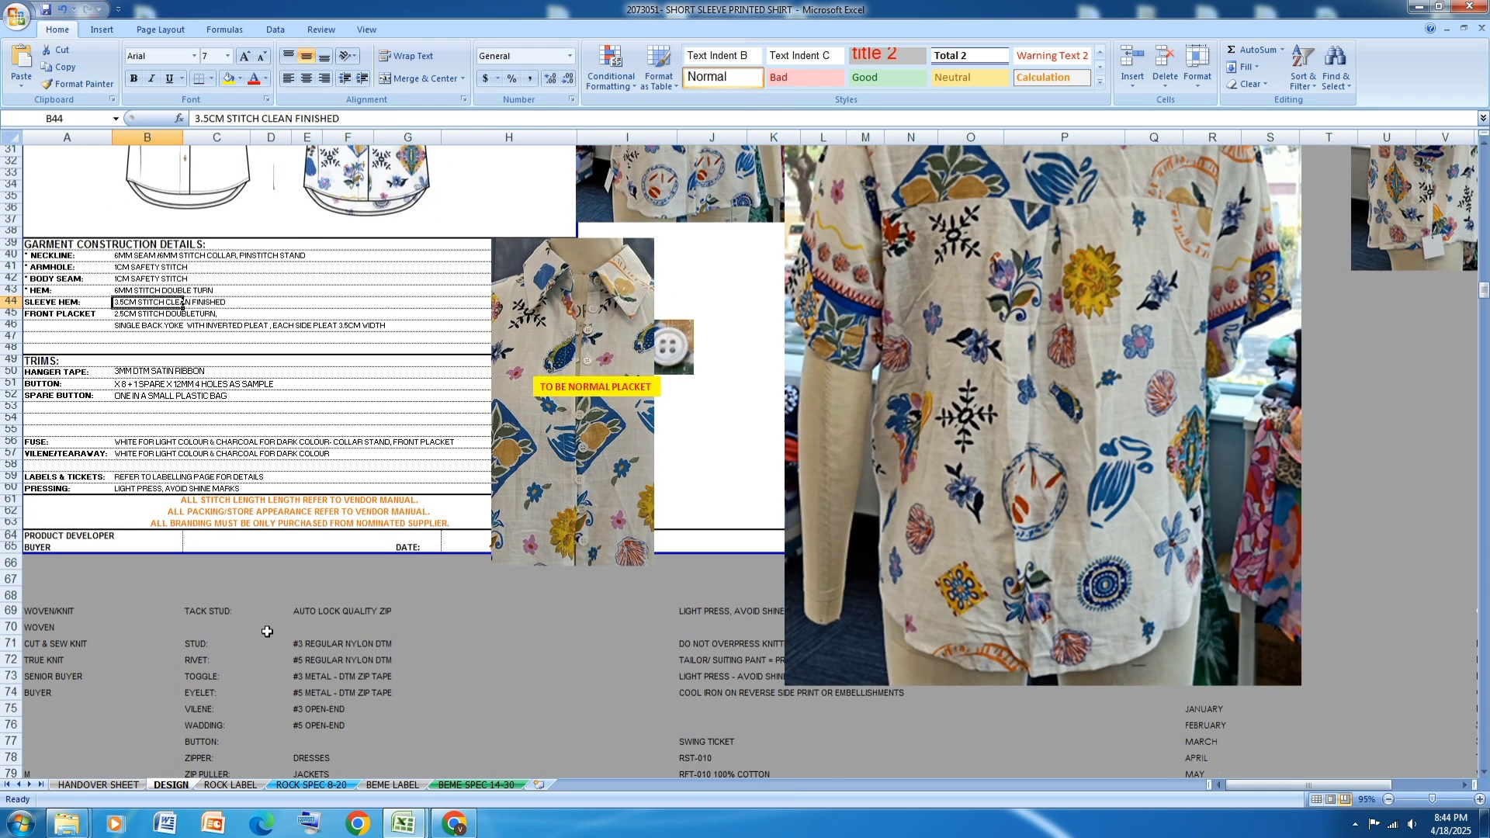
left_click_drag(876, 457, 658, 469)
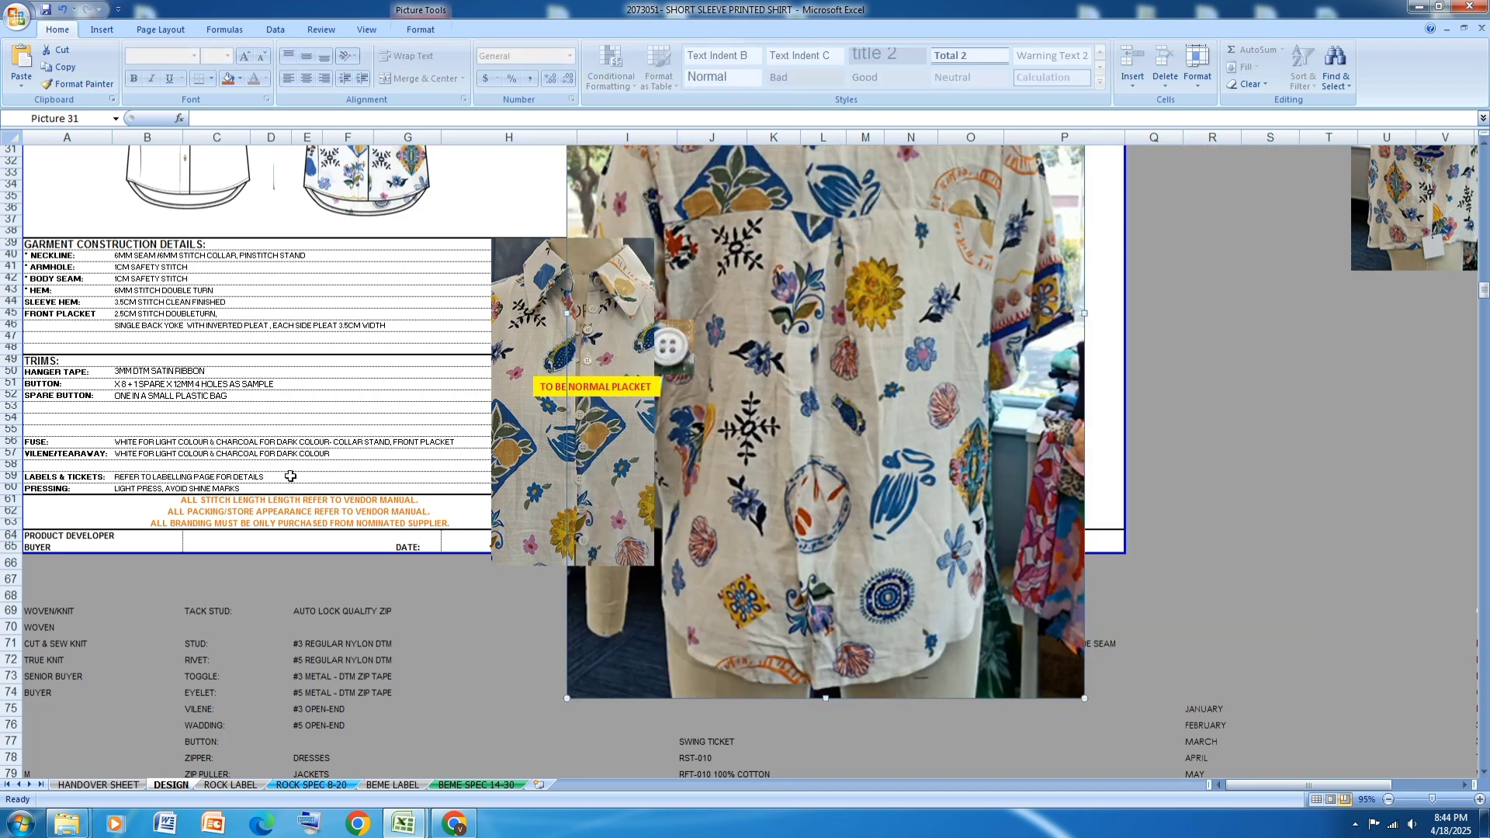
left_click_drag(839, 454, 1151, 472)
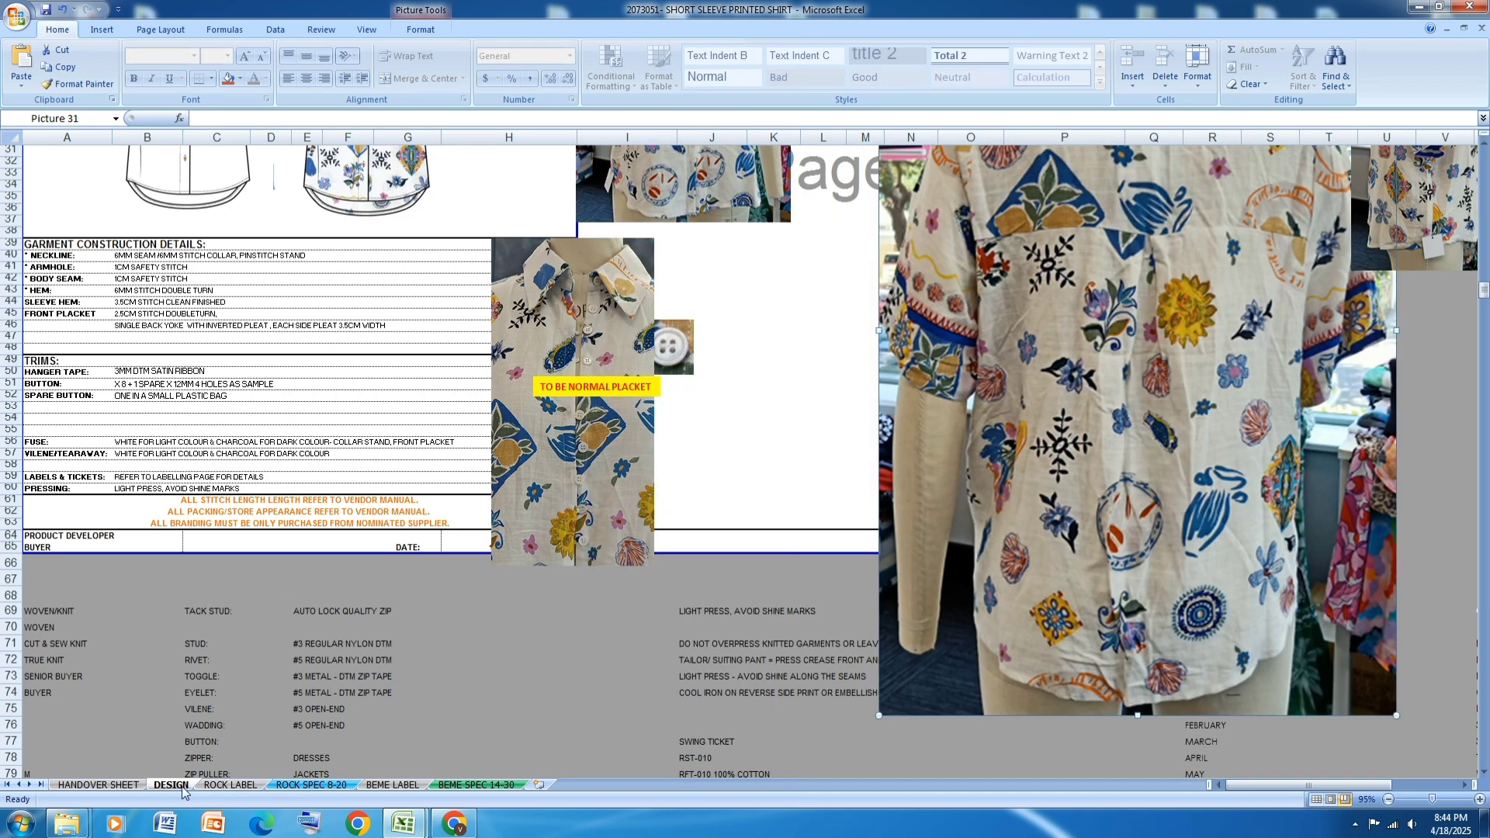
Step: Switch to the ROCK SPEC 8-20 sheet and hide columns A to D beside the measurement table
left_click(231, 785)
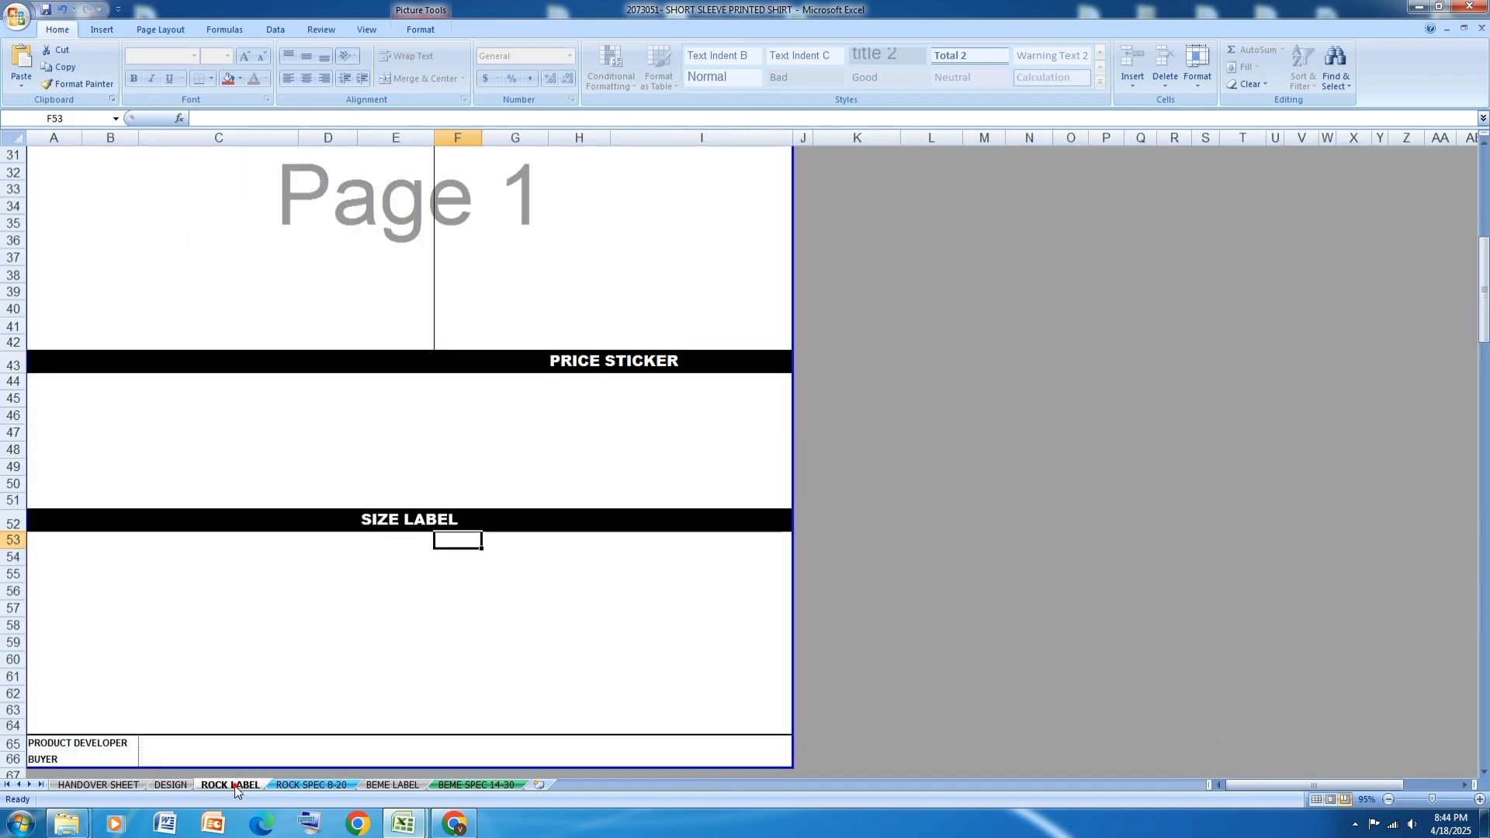
left_click(319, 786)
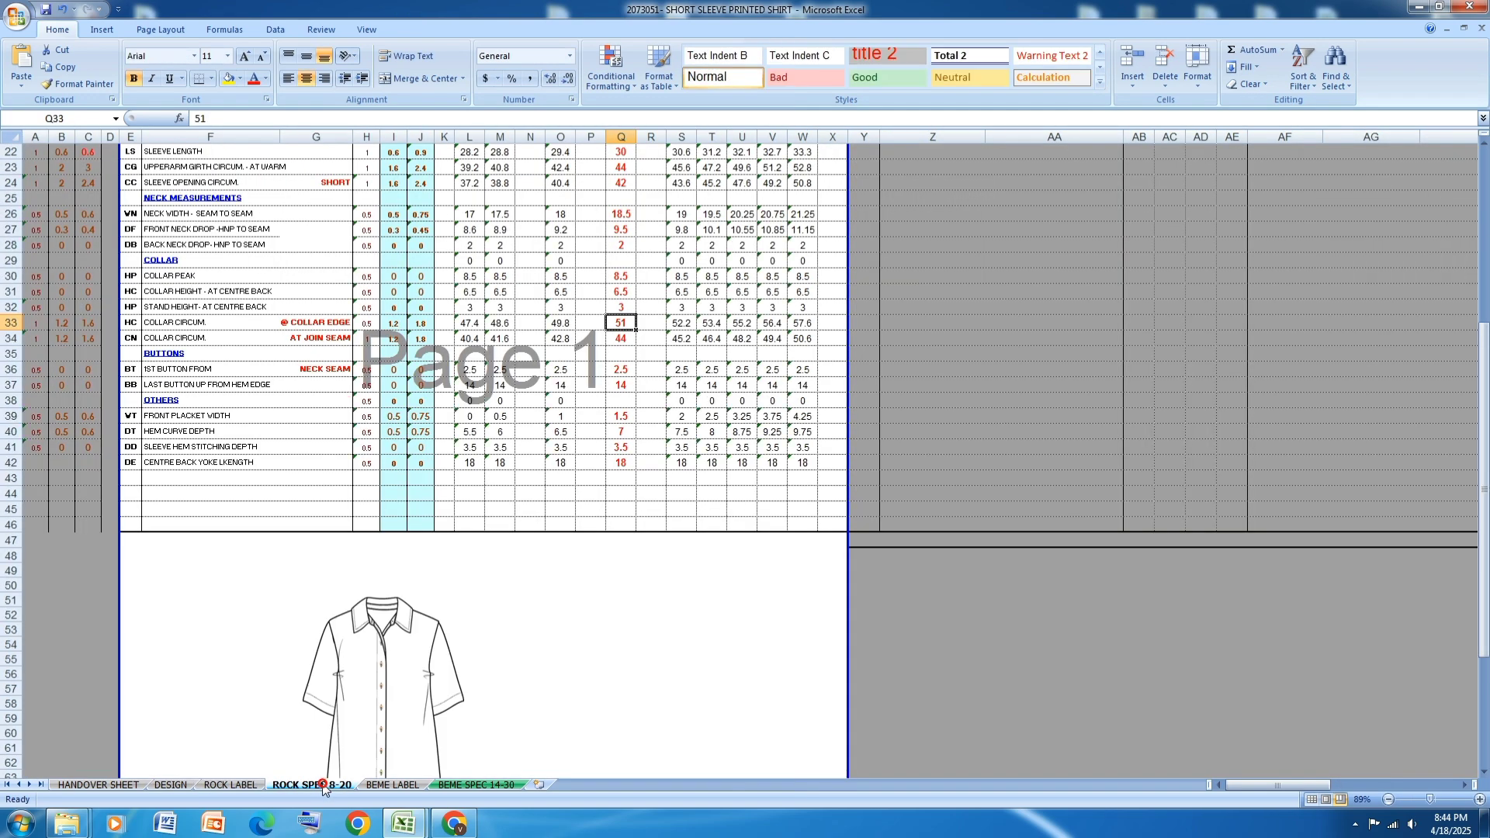
scroll(547, 583, "up", 4)
scroll(547, 583, "down", 13)
scroll(547, 584, "up", 6)
scroll(547, 584, "up", 6)
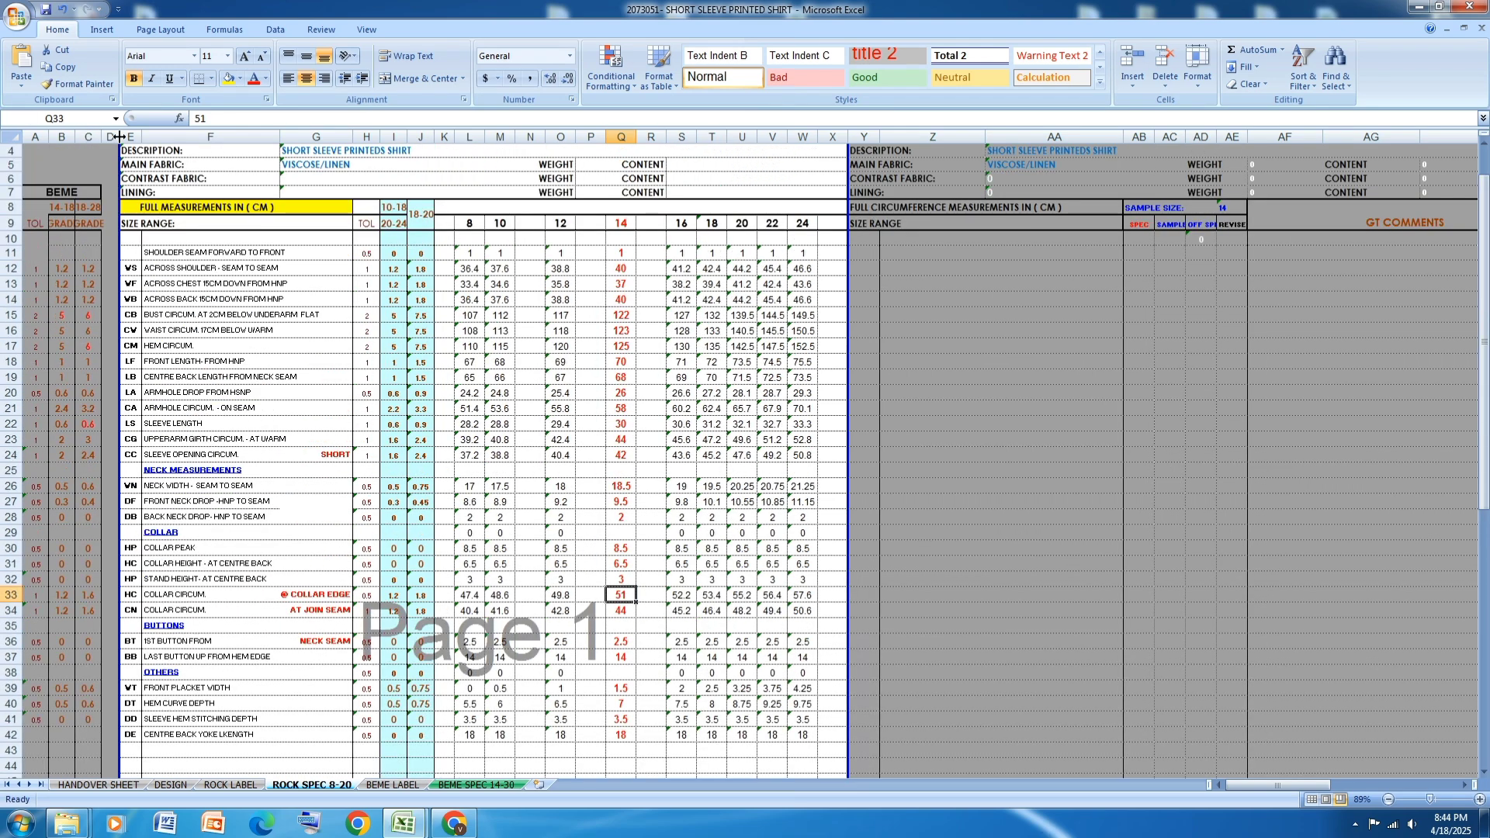
left_click_drag(118, 137, 18, 137)
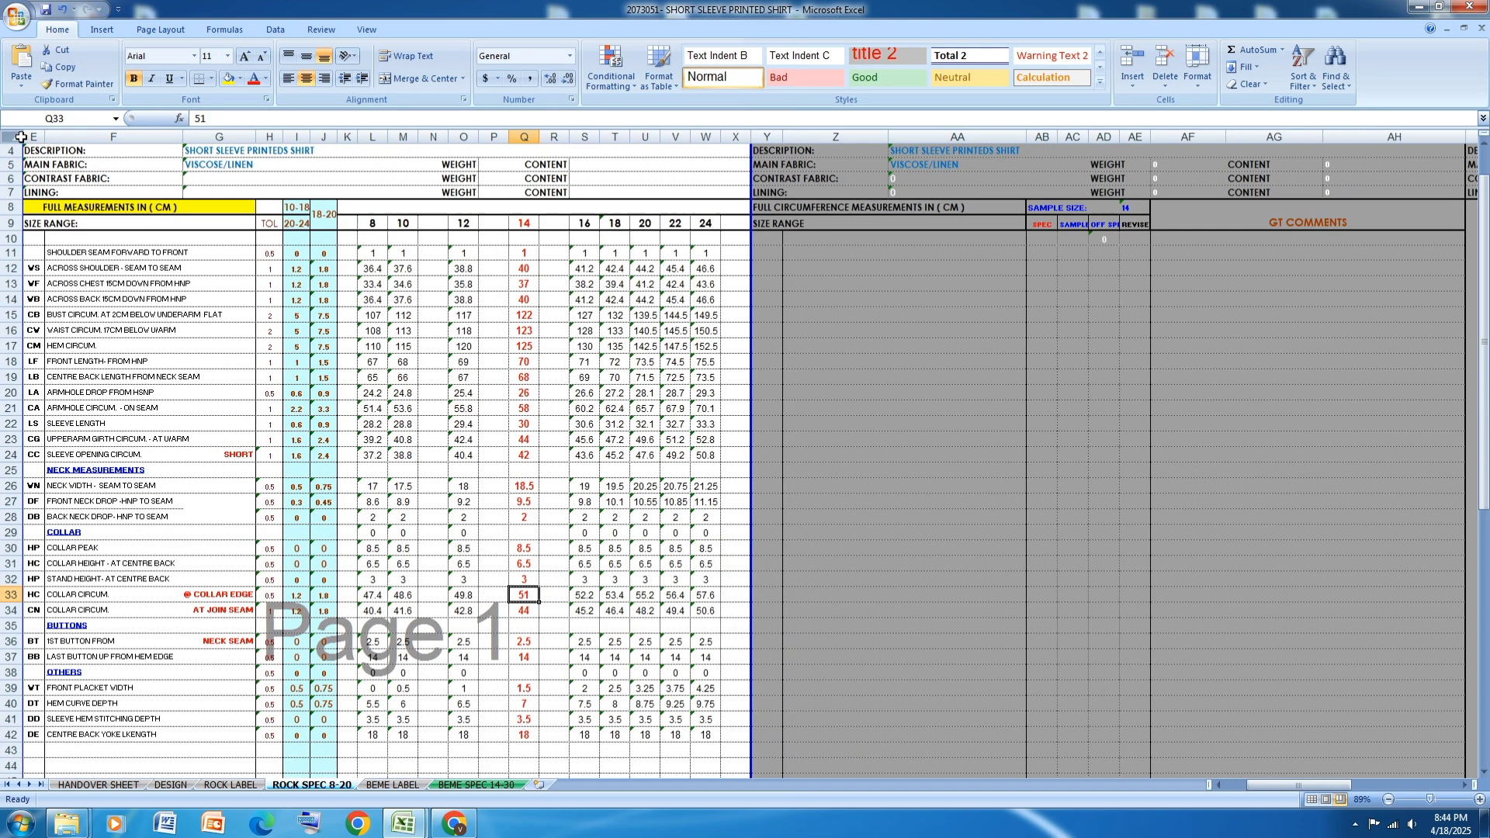
Step: Enlarge the size specification to 130% with the measurement names and all sizes in view, and save the workbook
scroll(416, 406, "up", 4, "ctrl")
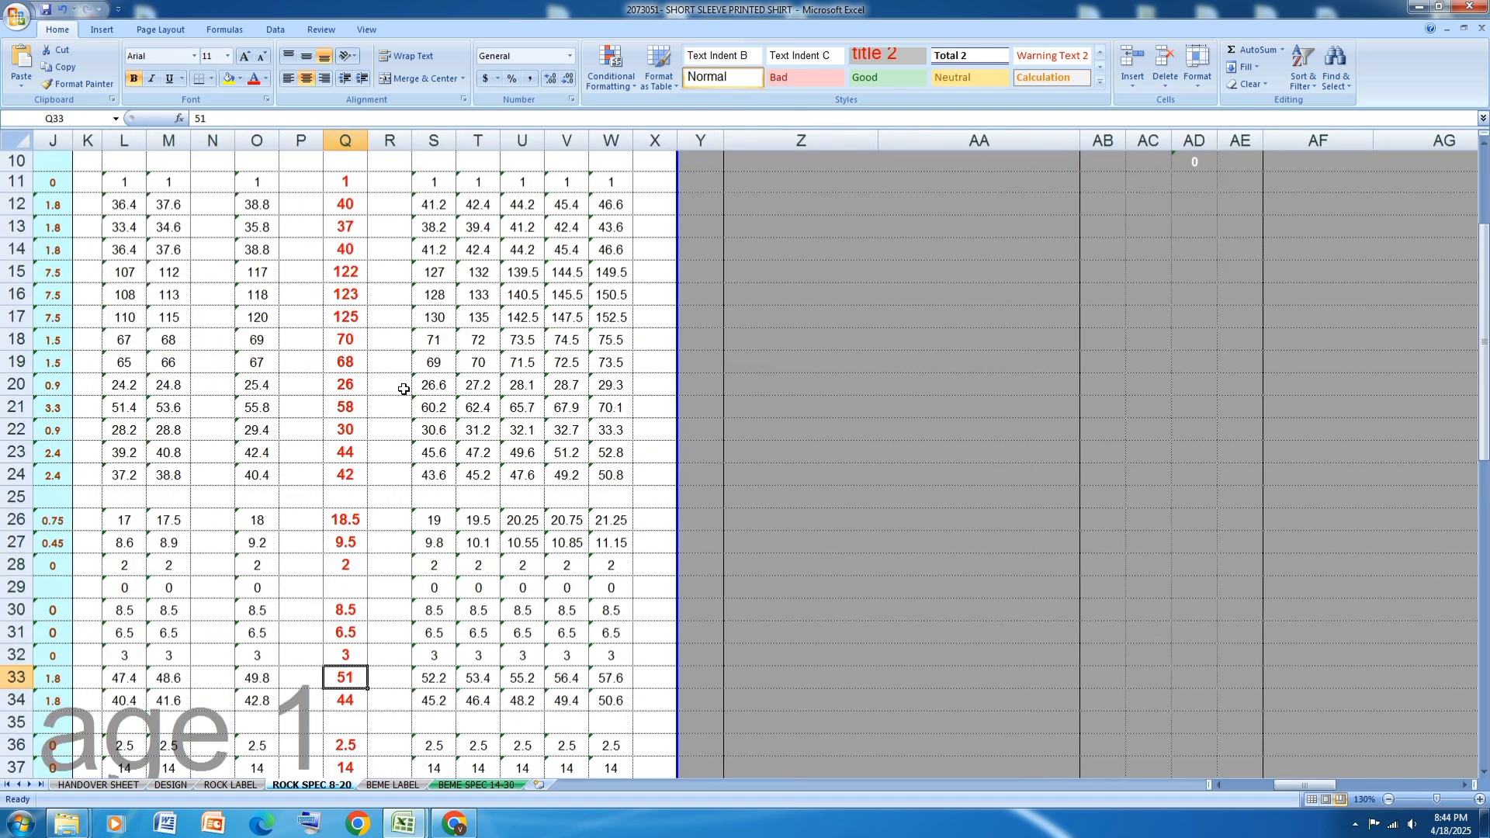
left_click_drag(1302, 780, 1275, 781)
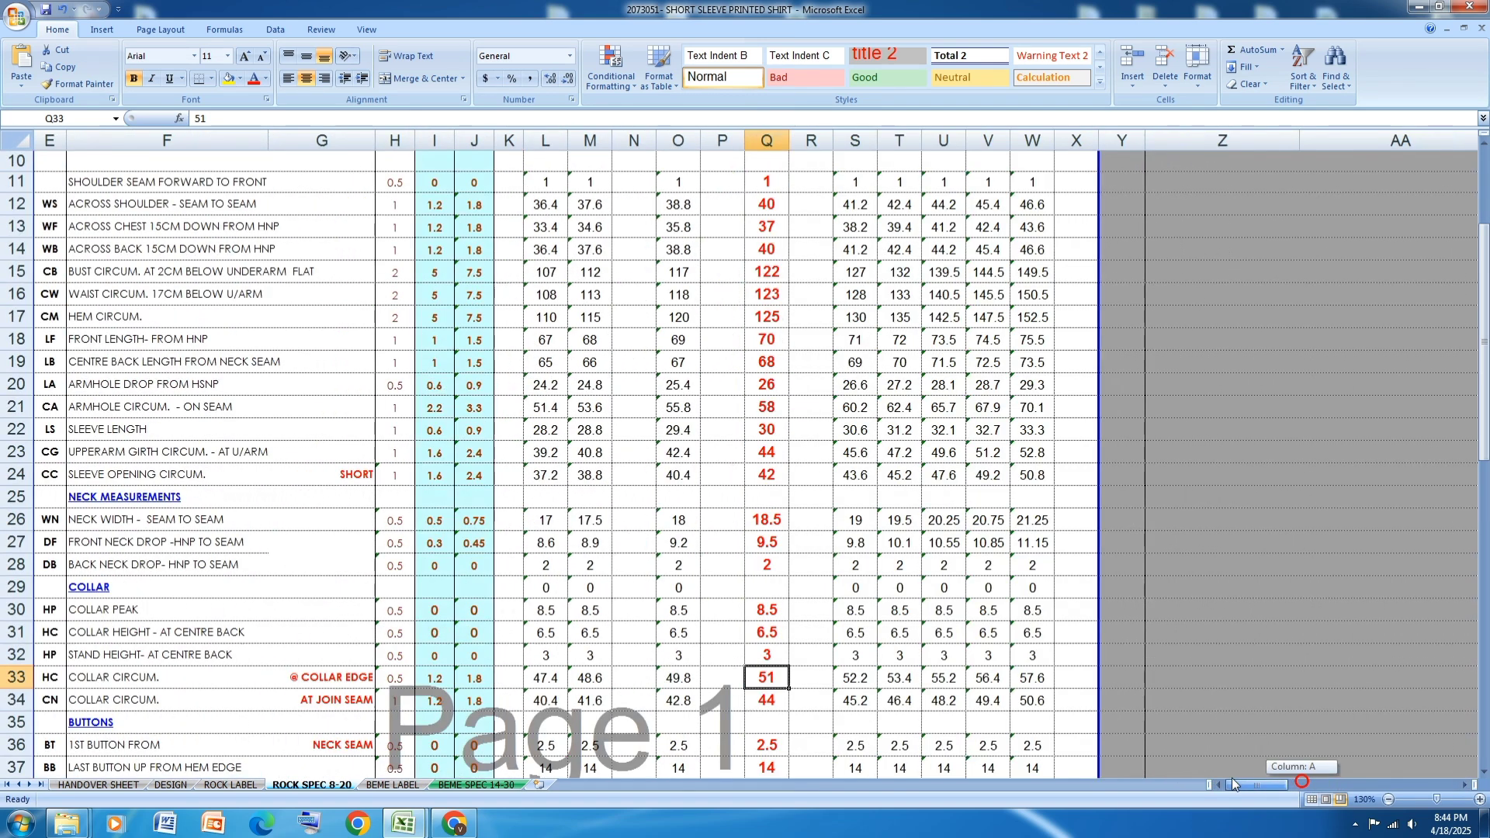
left_click(710, 493)
scroll(386, 426, "up", 3)
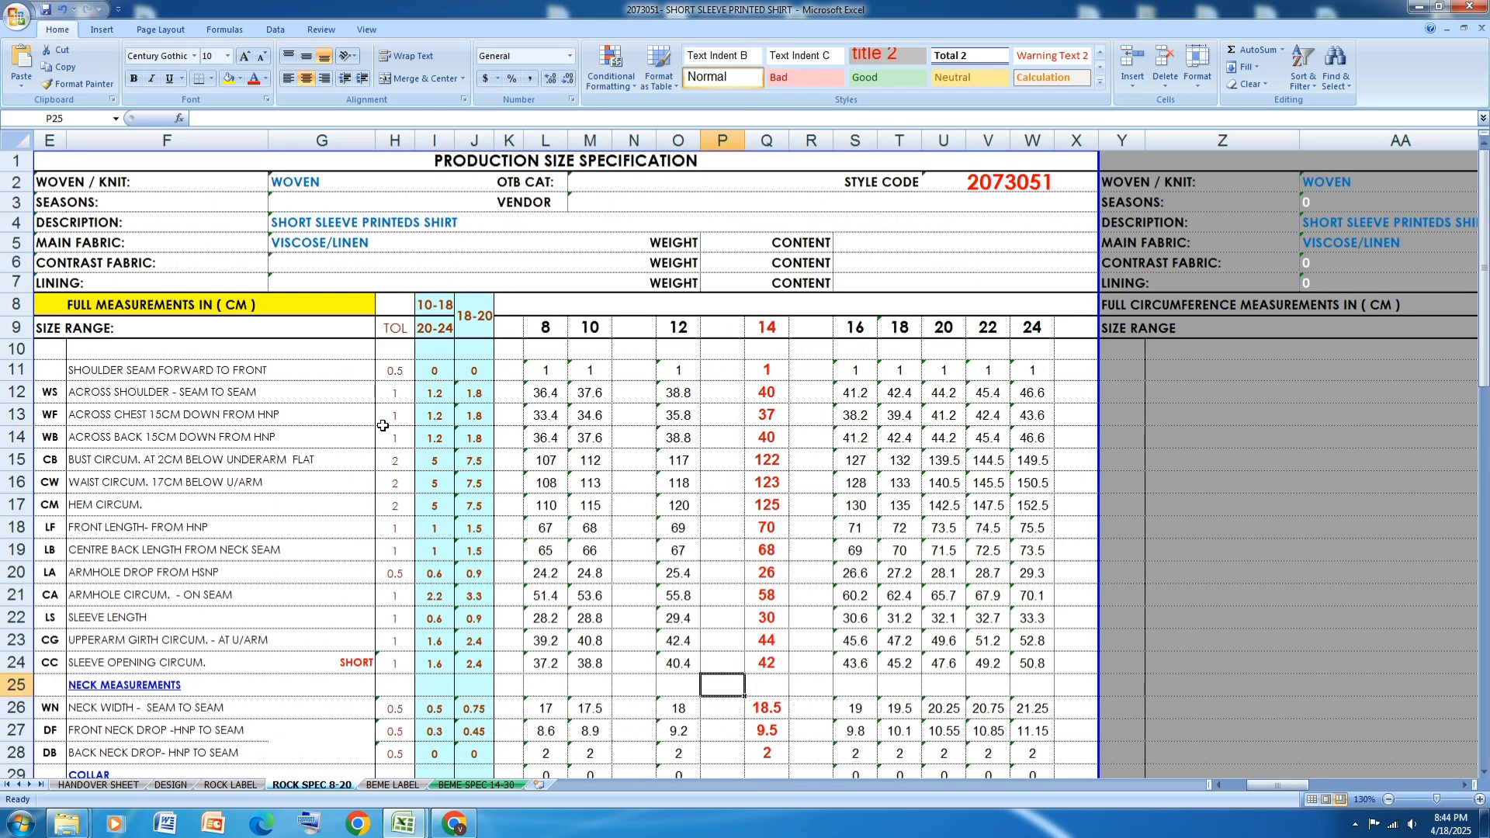
key("ctrl+s")
Step: Restore the workbook window to a smaller size, show the columns for sizes 8 to 24, and place it beside the folder window
left_click(1438, 6)
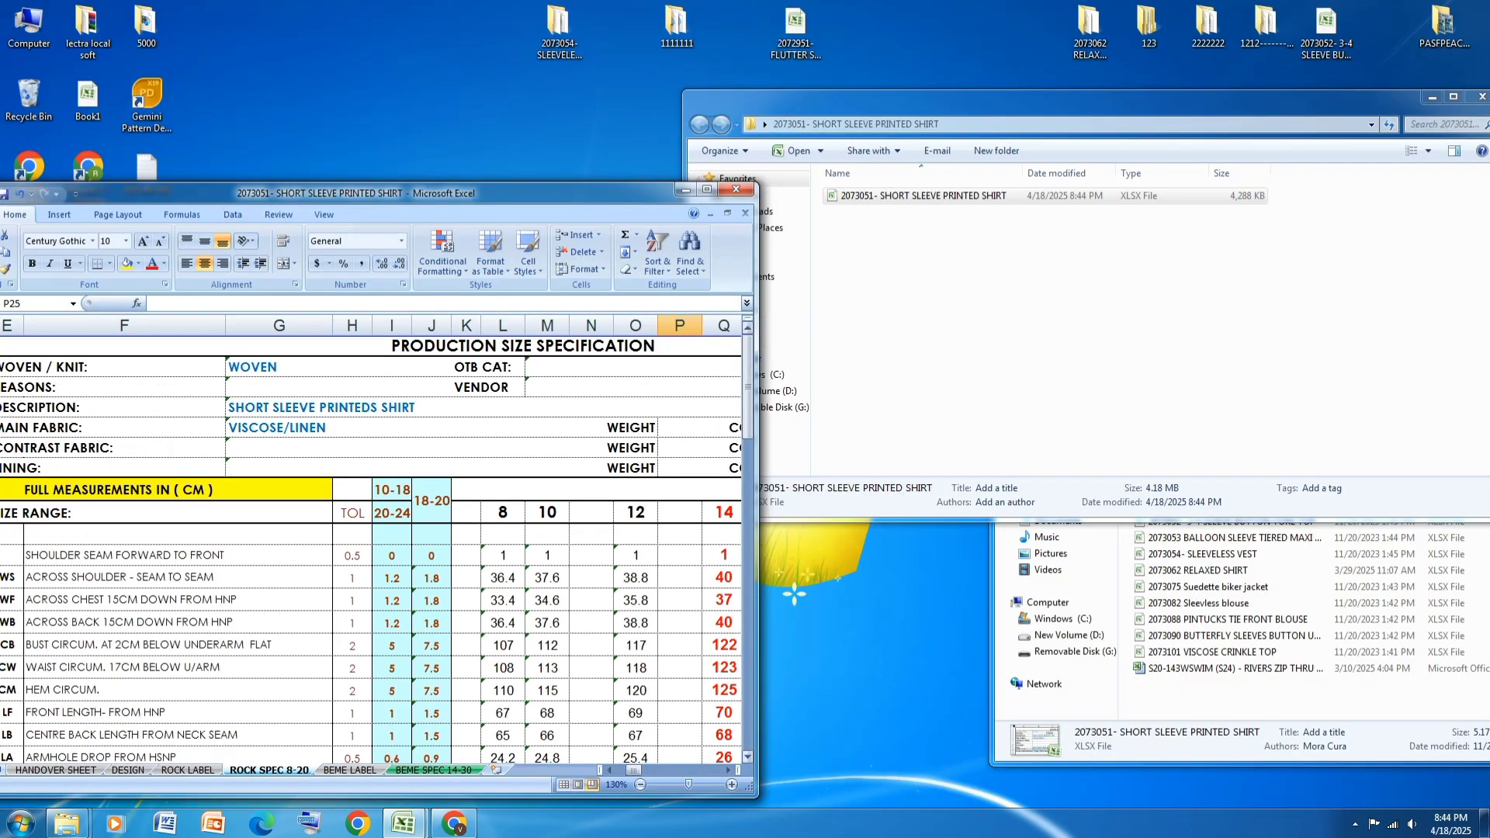
left_click(732, 770)
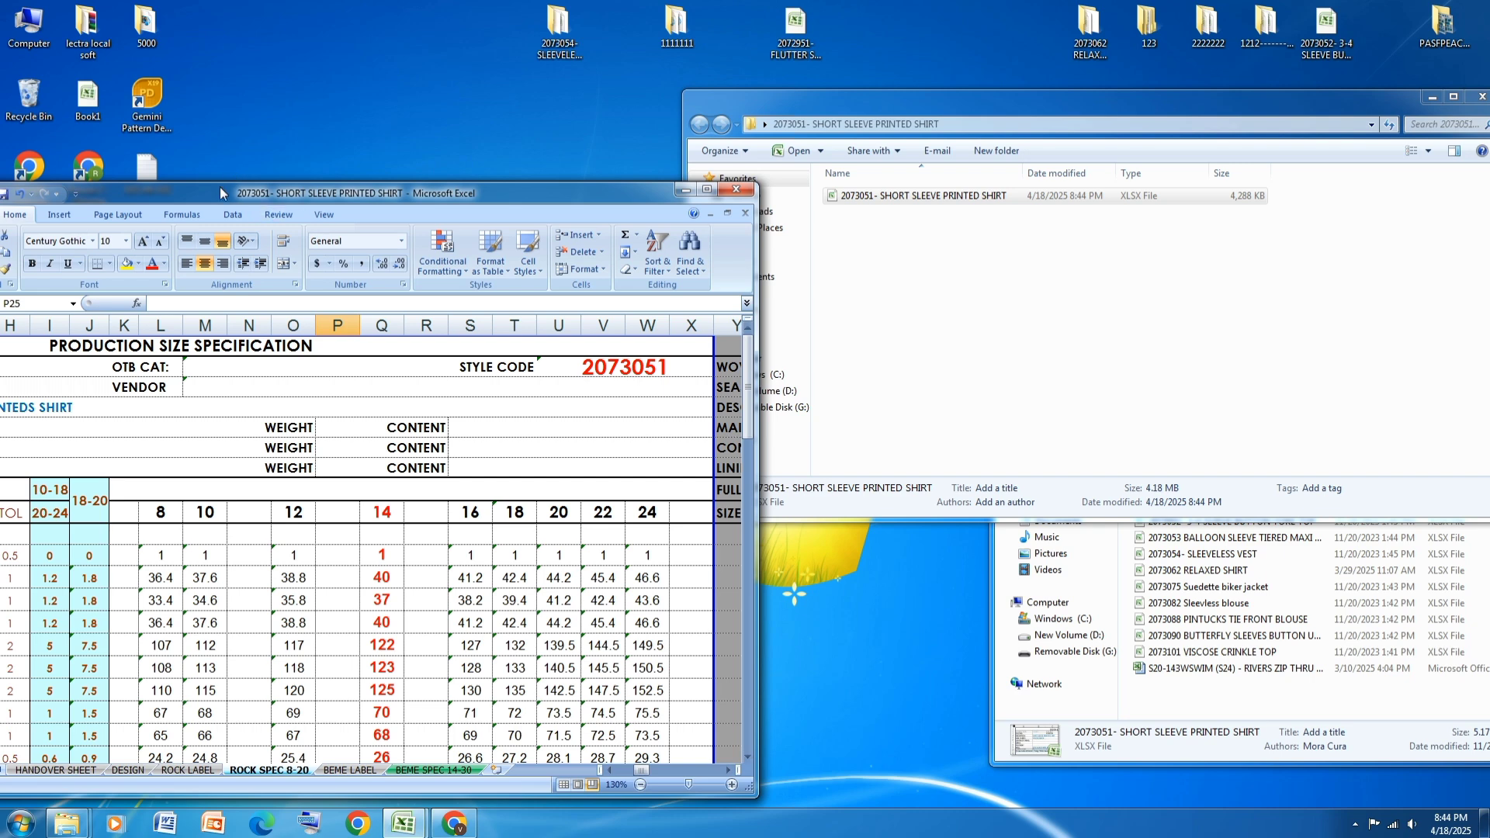
left_click_drag(268, 195, 239, 92)
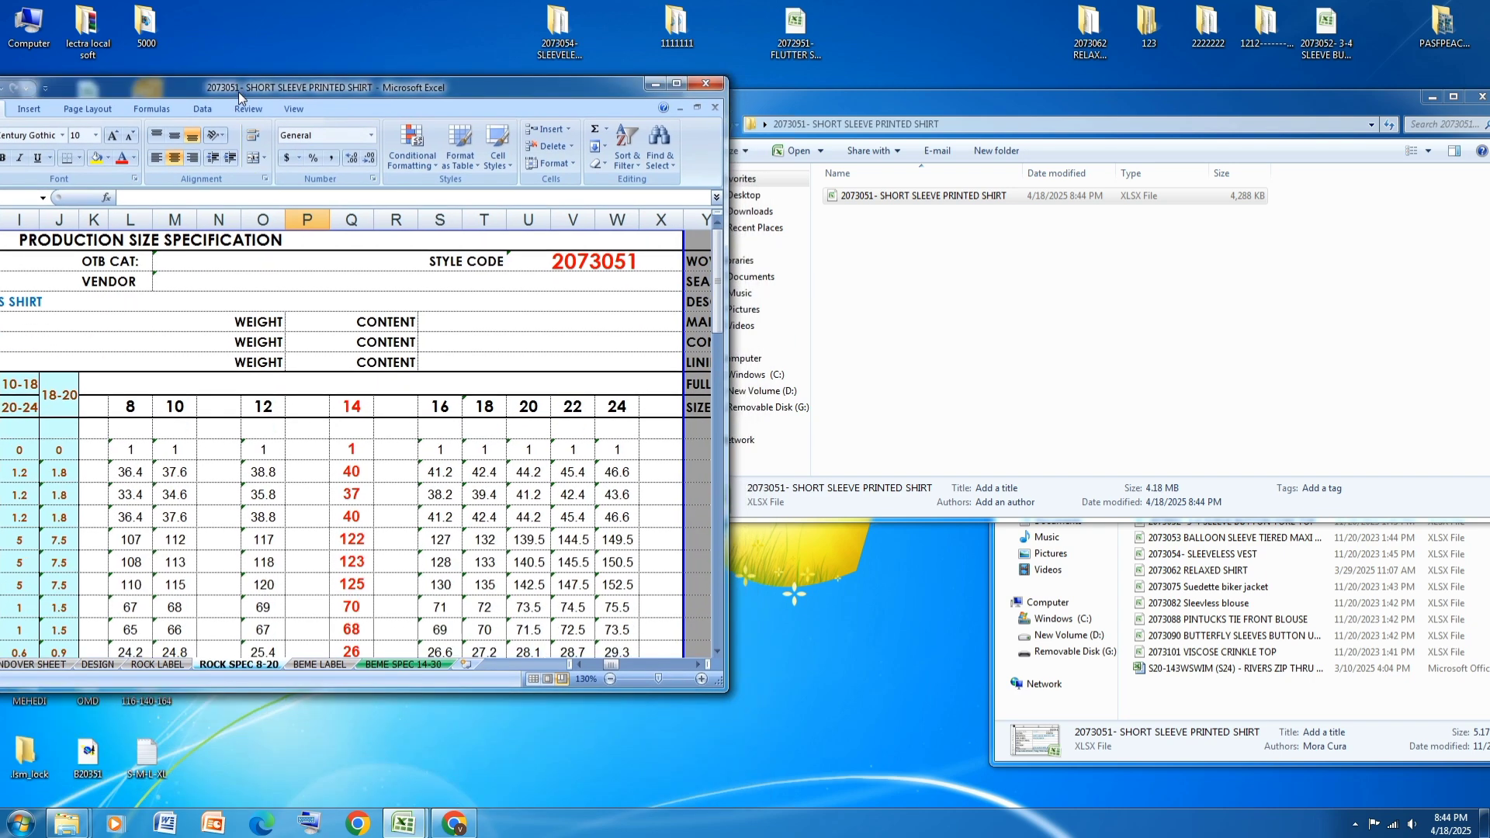
Step: Create a new text document in the 2073051- SHORT SLEEVE PRINTED SHIRT folder and open it
left_click(983, 324)
right_click(983, 324)
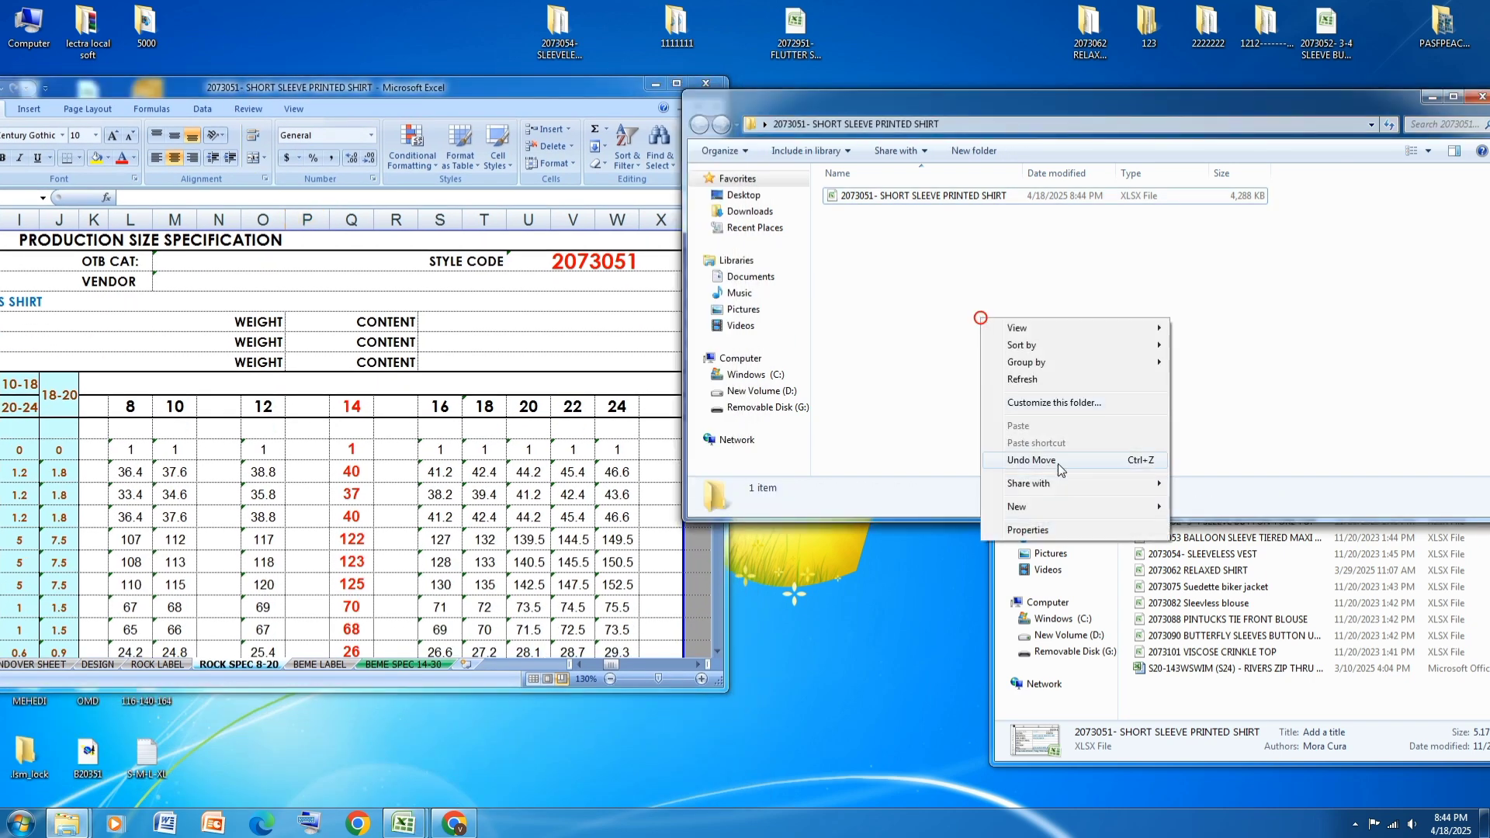
left_click(1026, 508)
left_click(1223, 719)
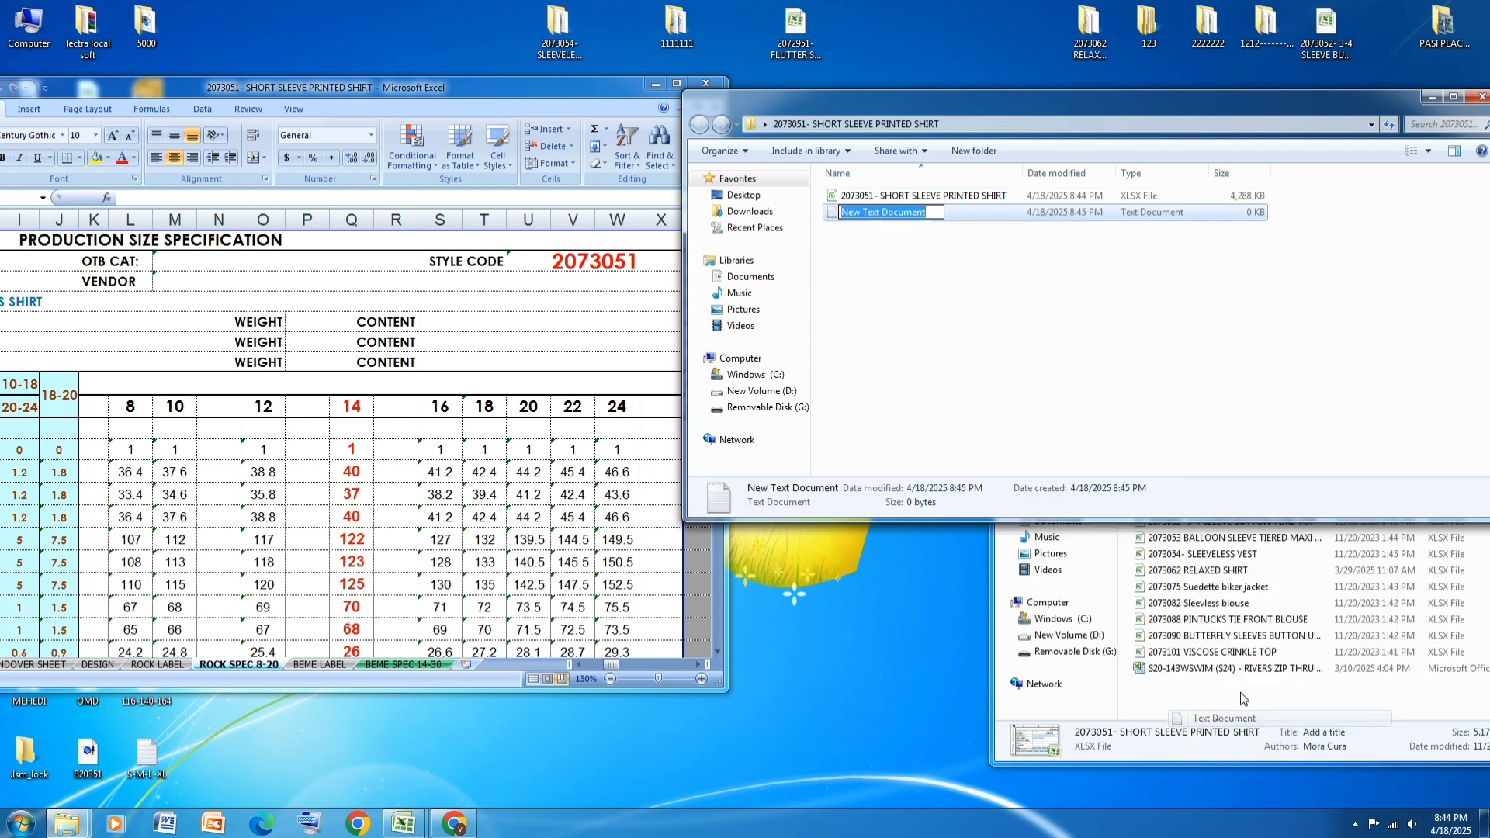
left_click(984, 217)
double_click(985, 216)
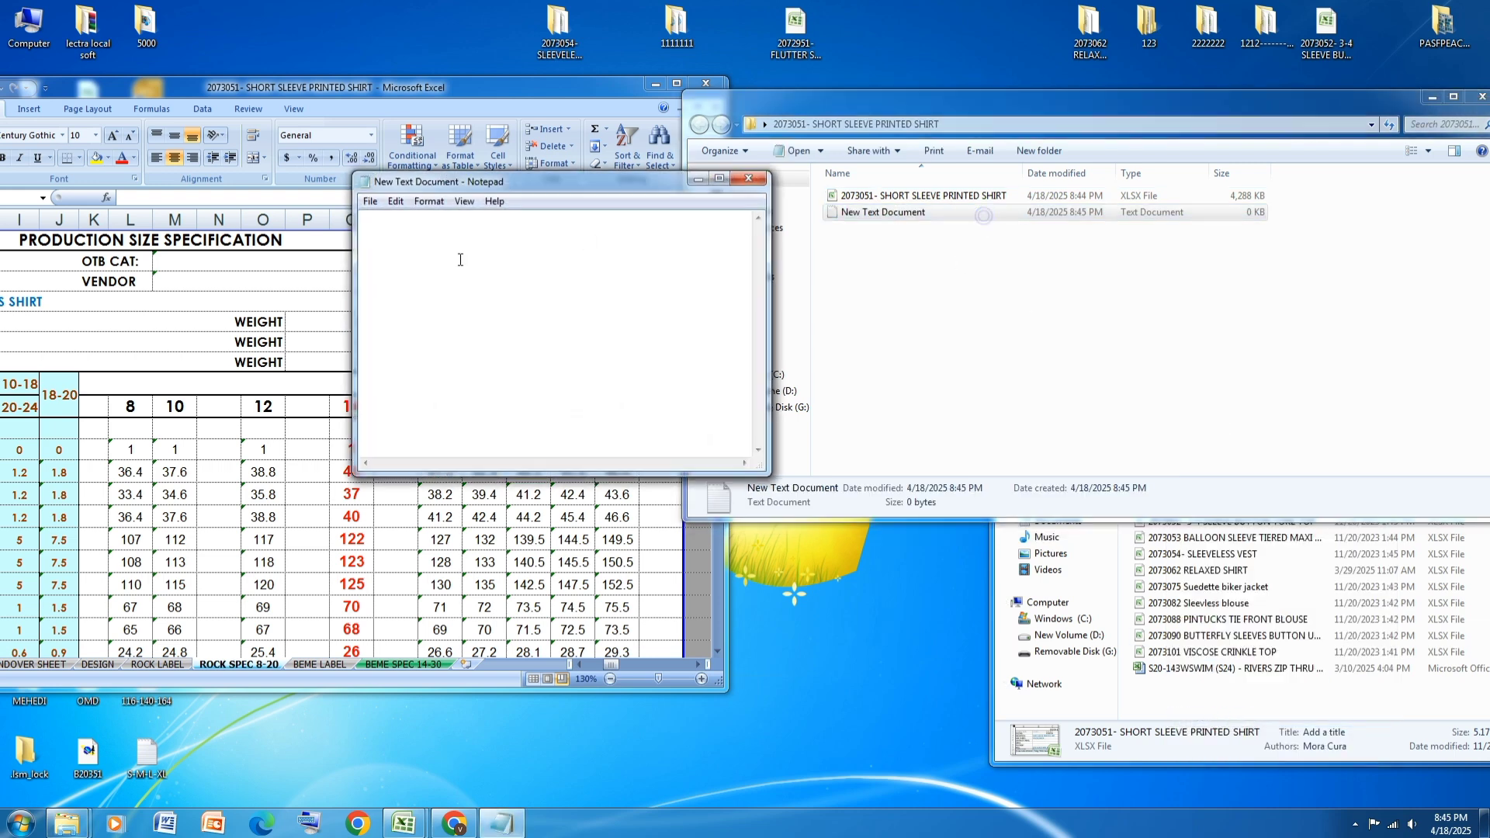
Step: Place the document beside the size table, list alpha, 8, 10, 12, *14, 6, 18, 20, 22 and 24 on separate lines, then save and close it
left_click_drag(529, 180, 860, 171)
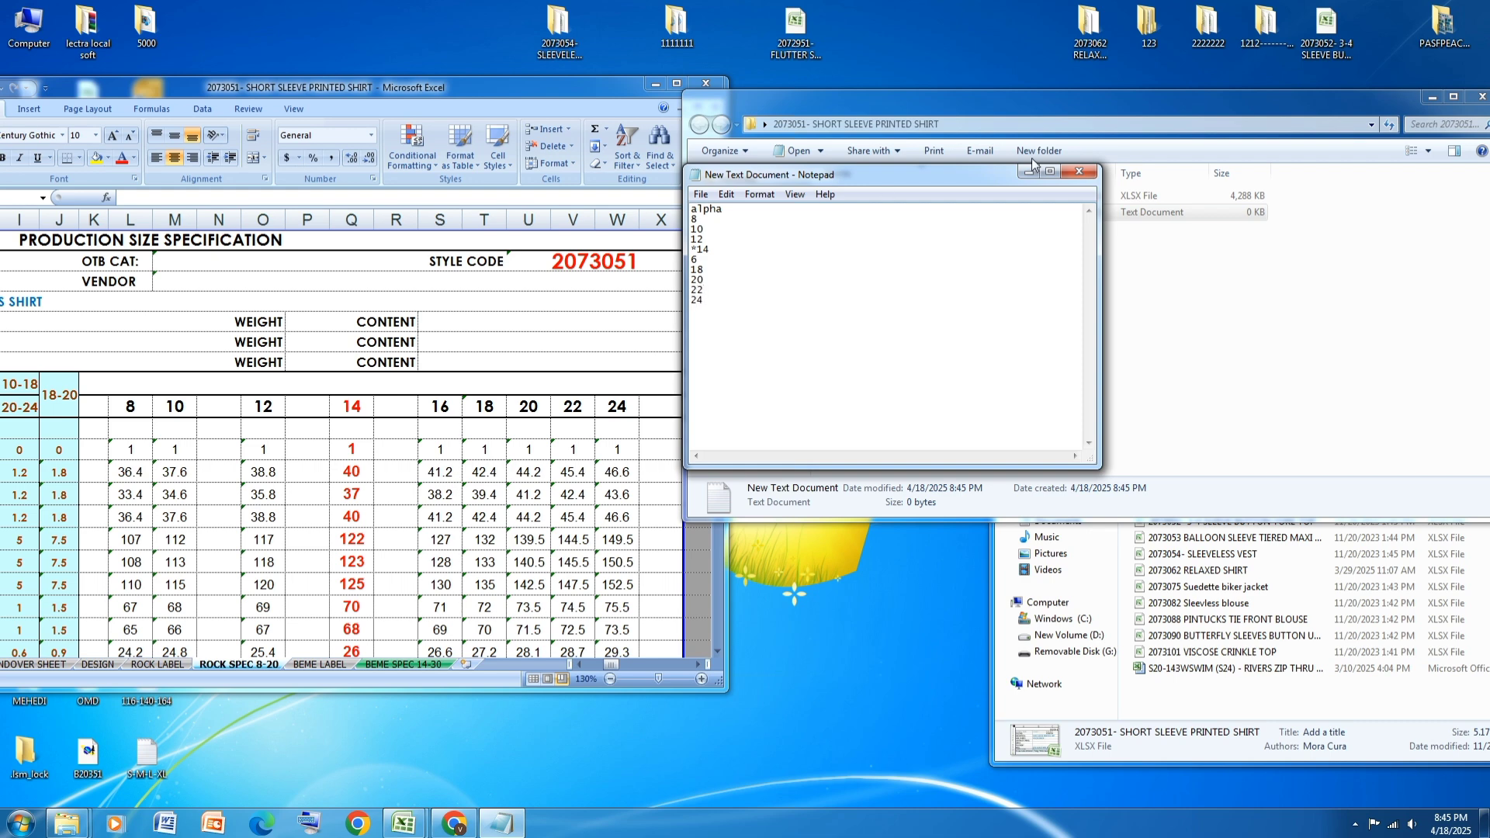
left_click(700, 194)
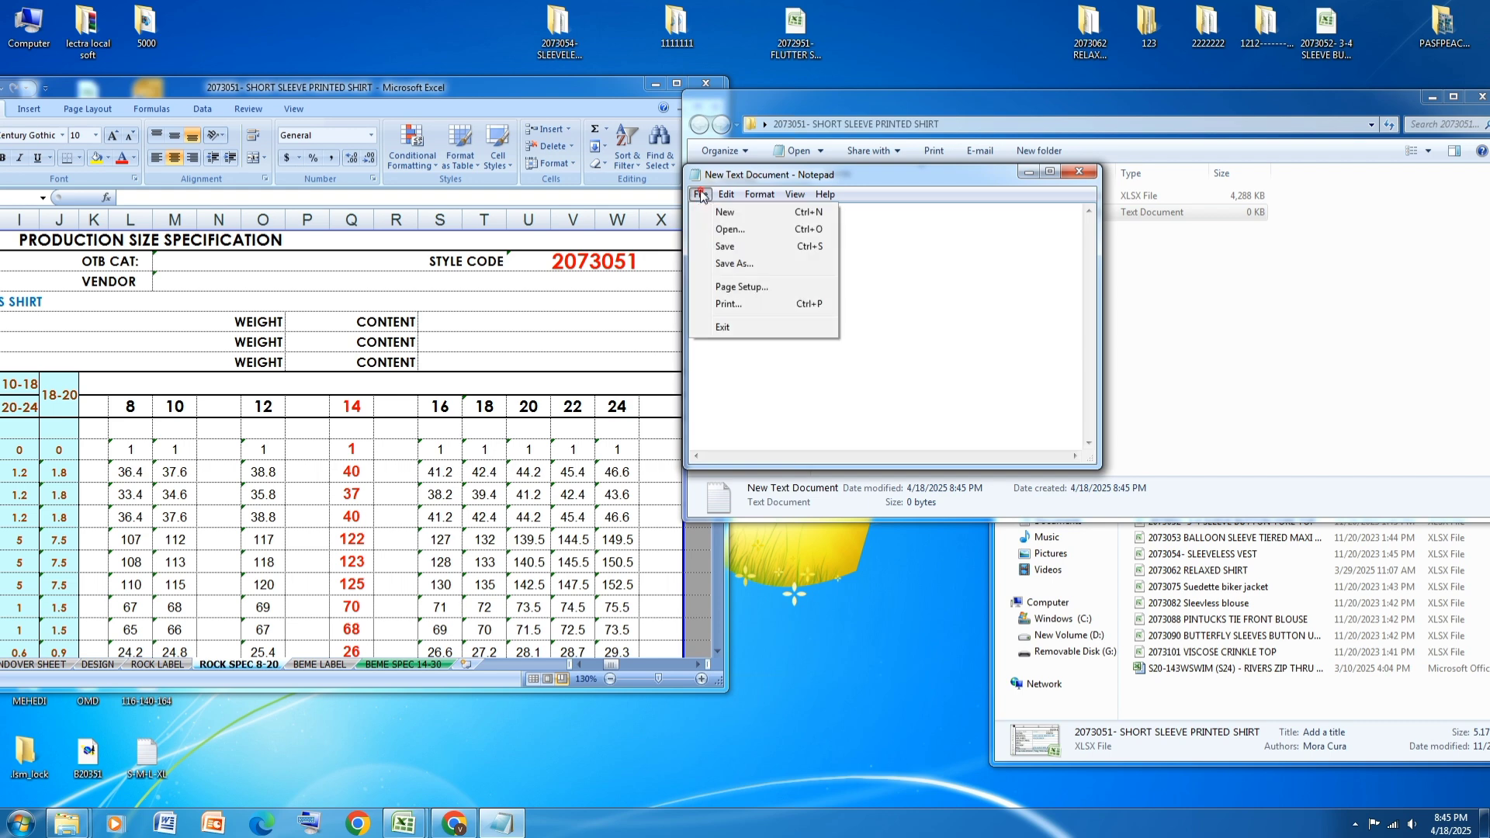
left_click(735, 247)
left_click(1080, 171)
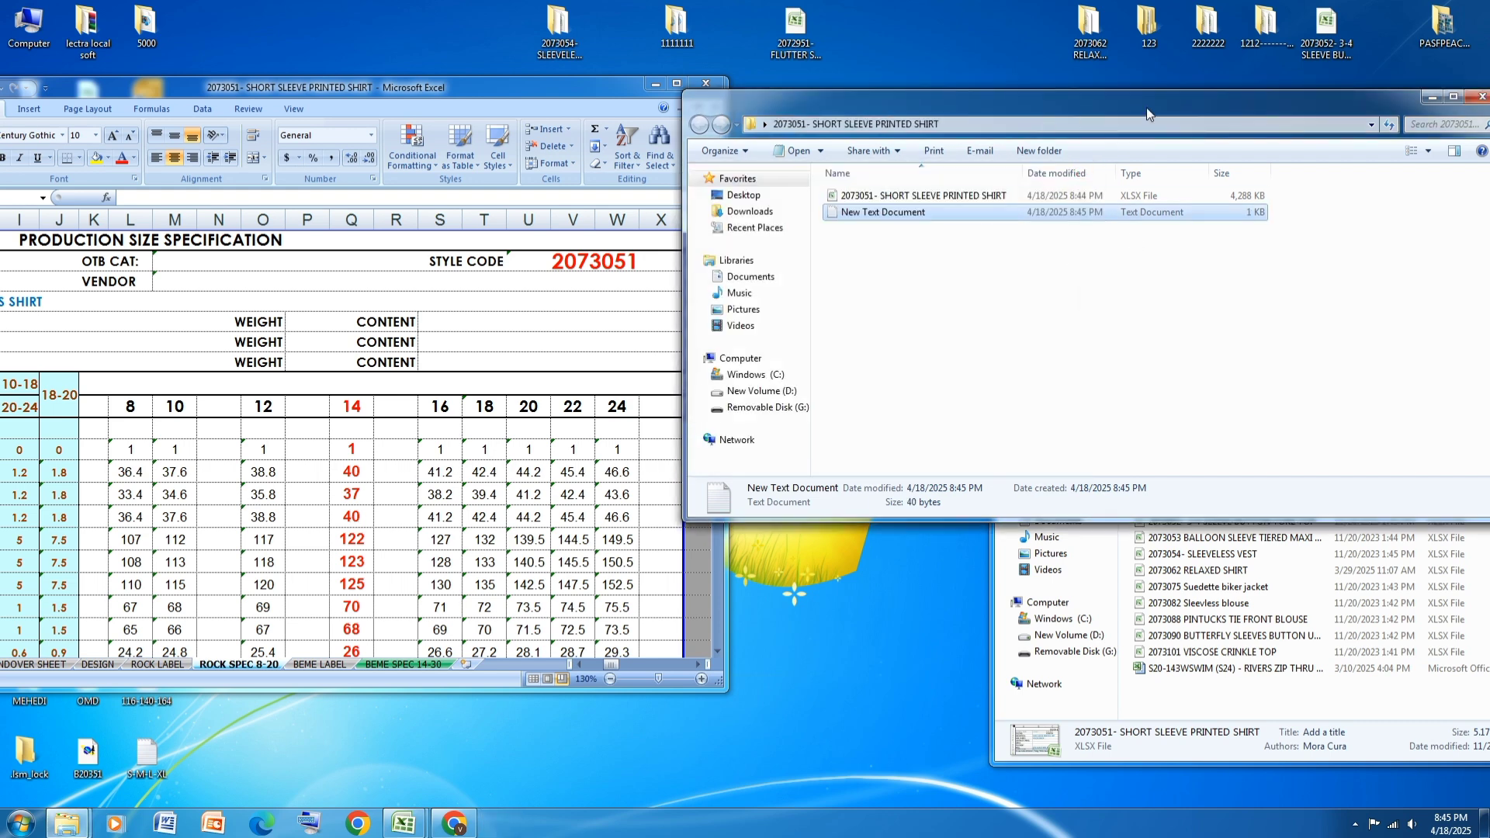
Step: Close the 2073051 folder window, open the 2073054- SLEEVELESS VEST folder, and place its window clear of the workbook
left_click_drag(1157, 101, 886, 121)
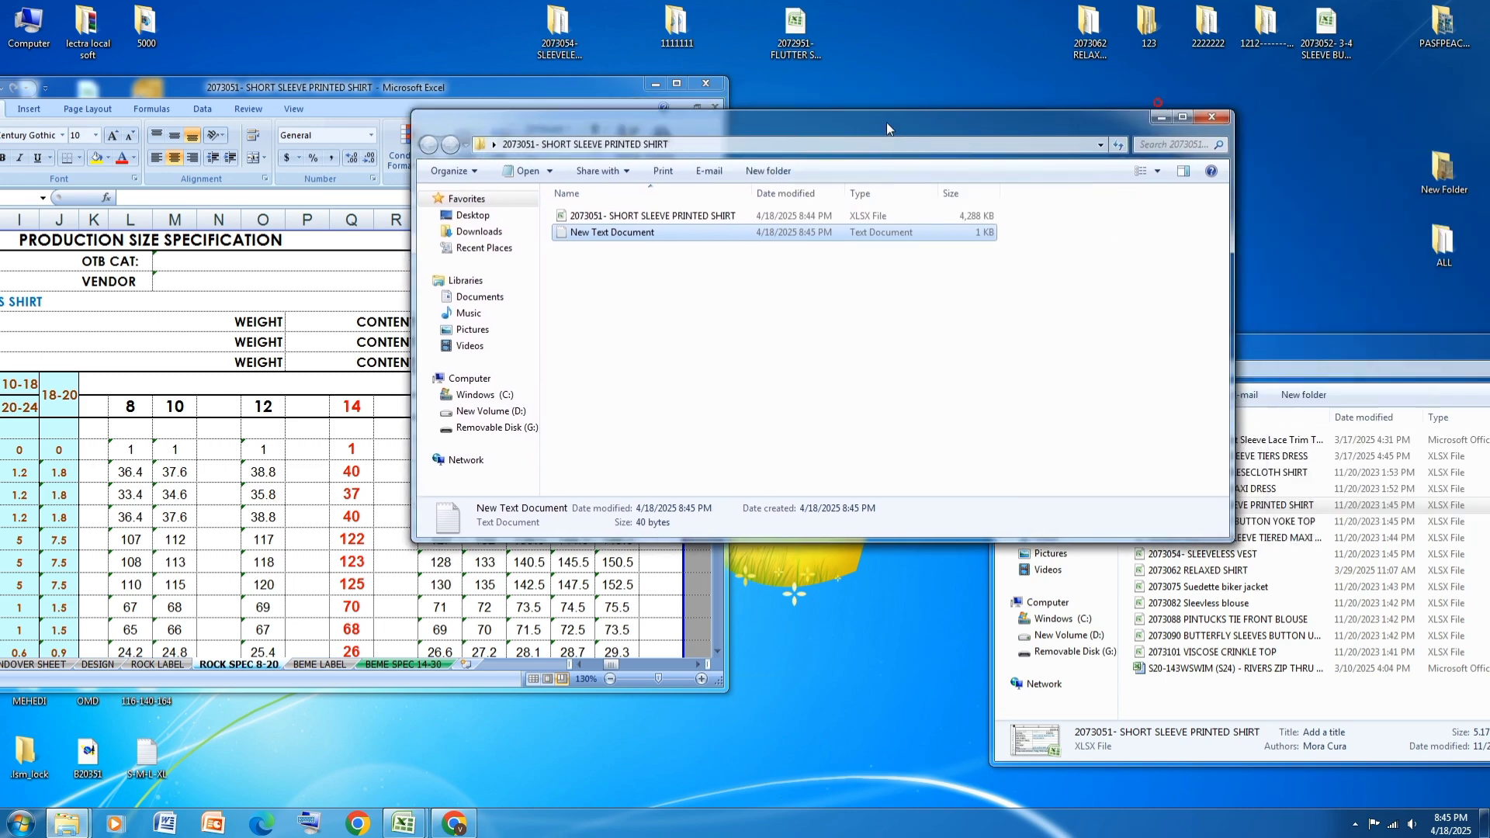
left_click(1214, 118)
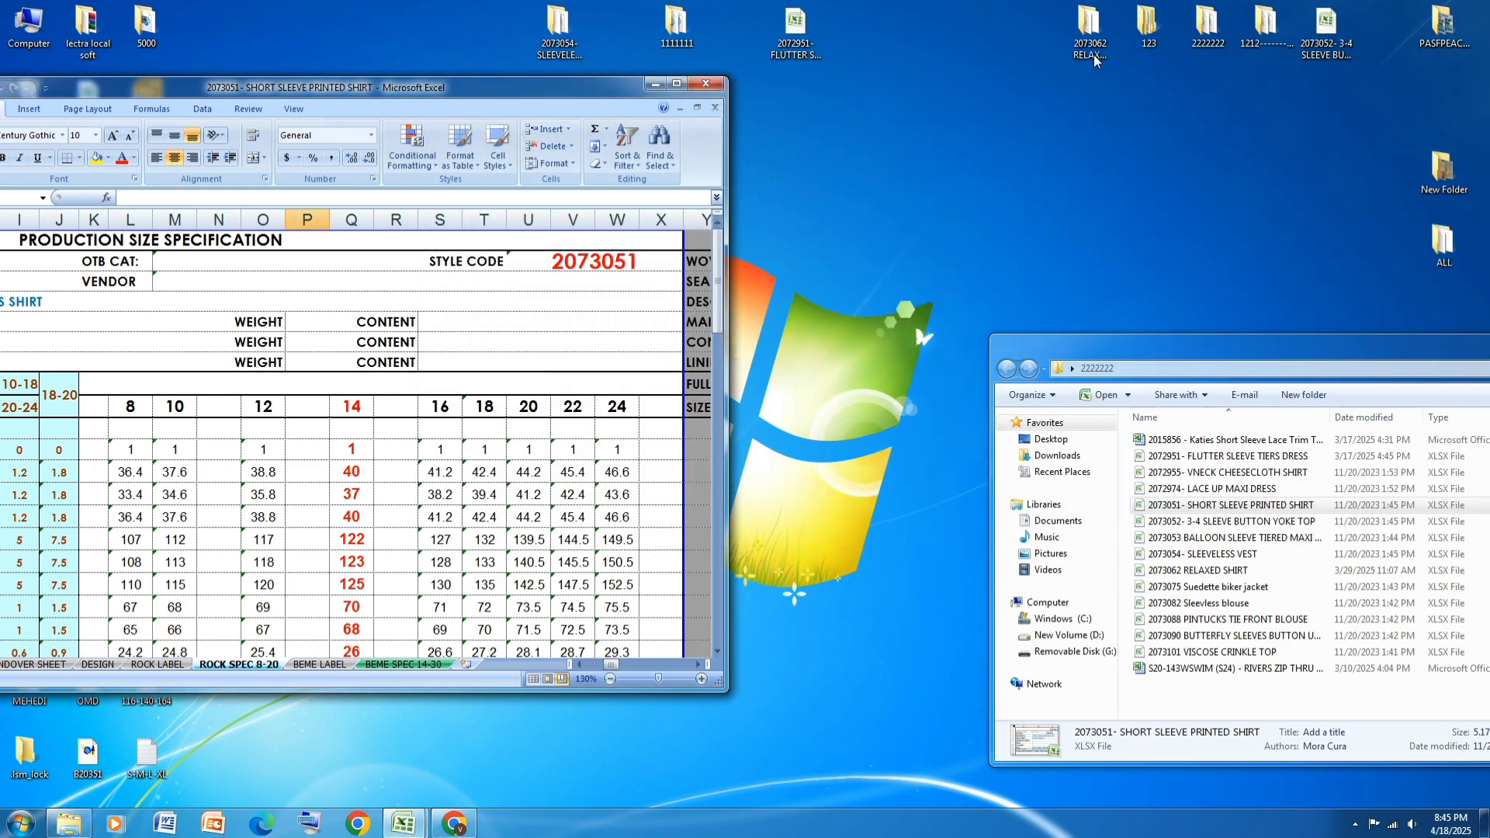
double_click(576, 31)
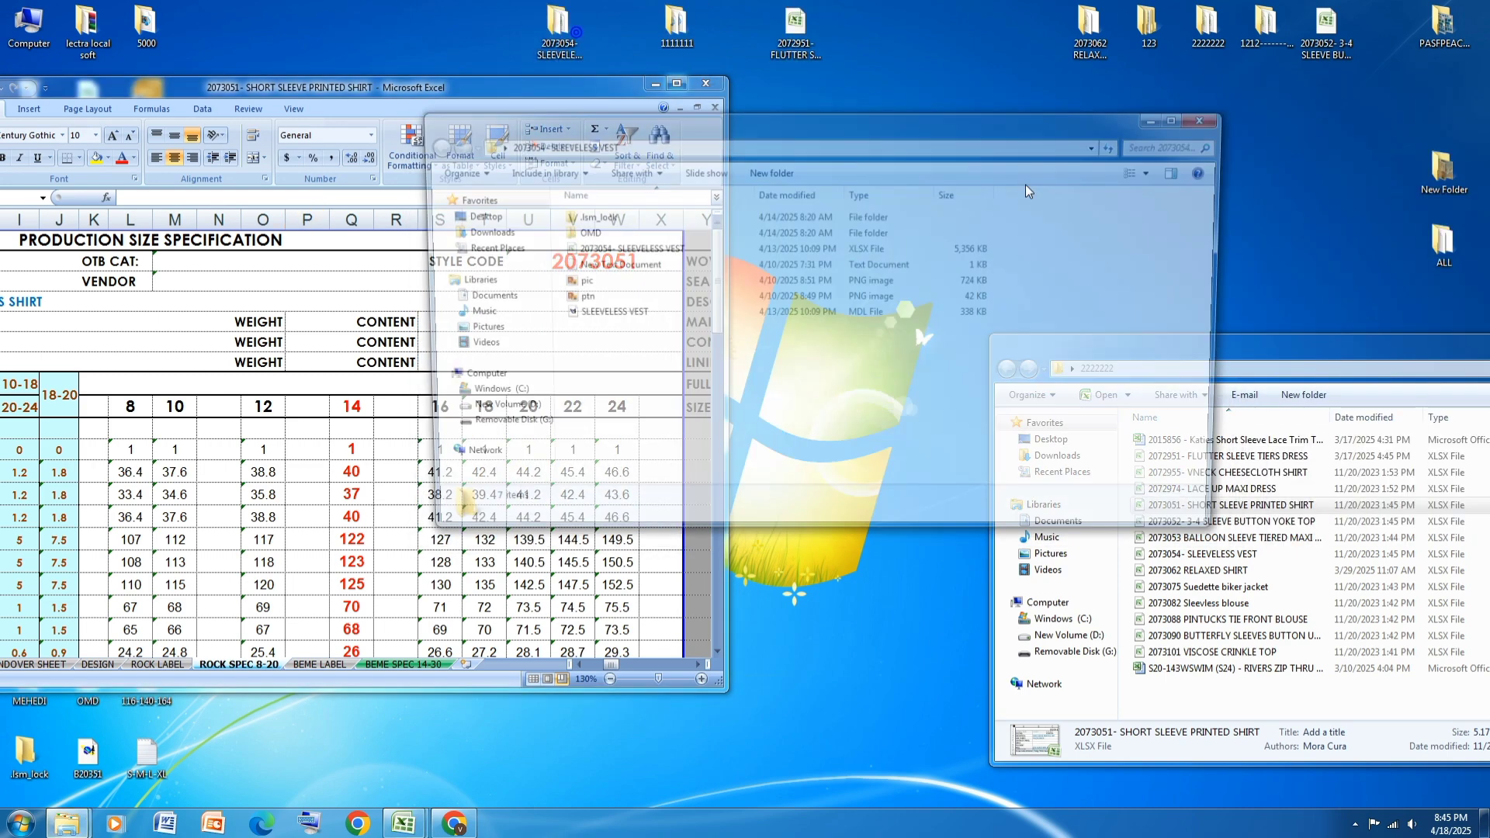
left_click_drag(723, 148, 1304, 353)
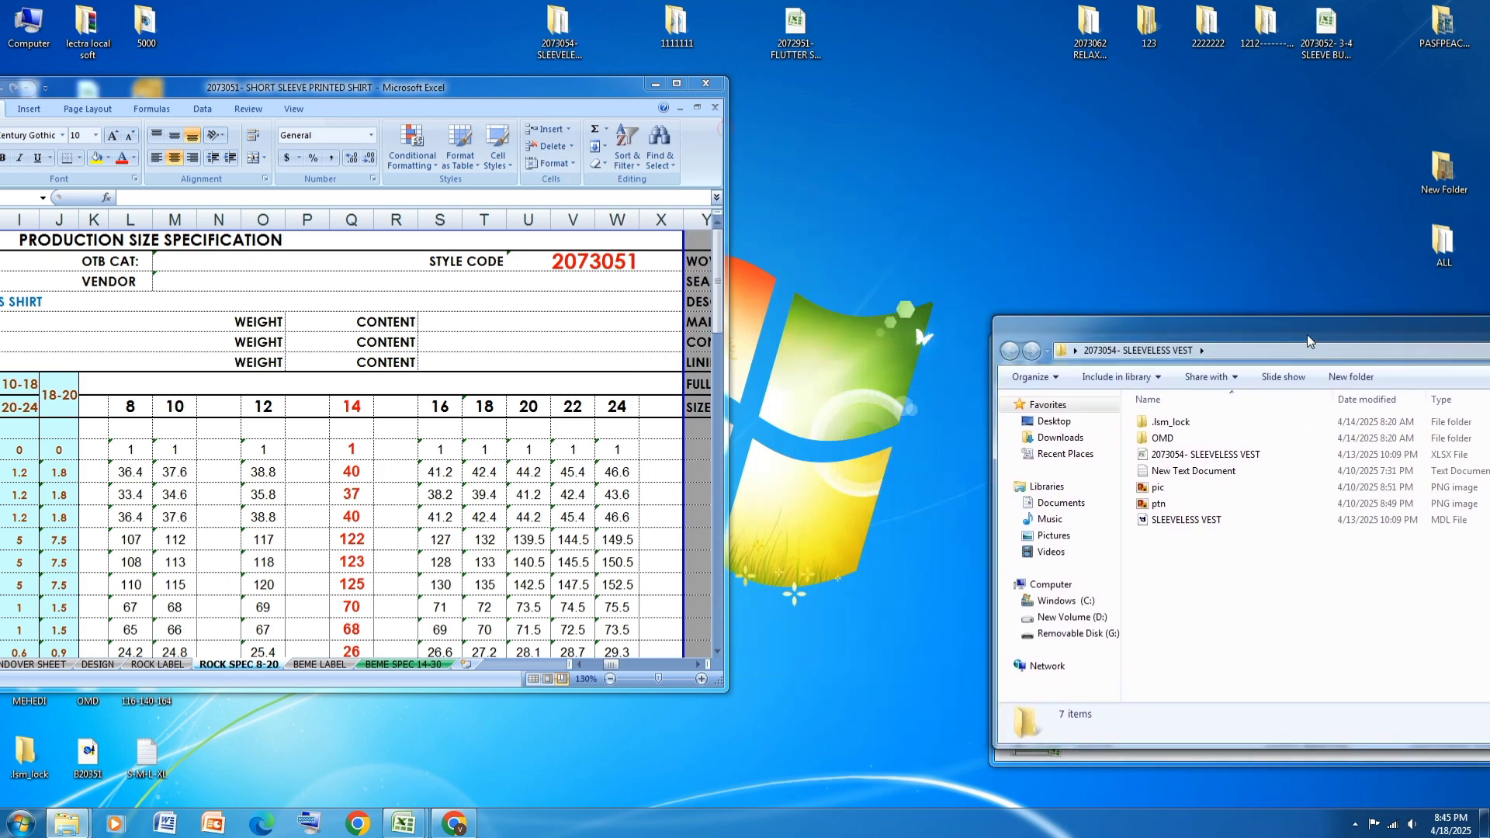
Step: Maximize the workbook, review the measurement names beside sizes 8 to 24, and minimize it
left_click(676, 83)
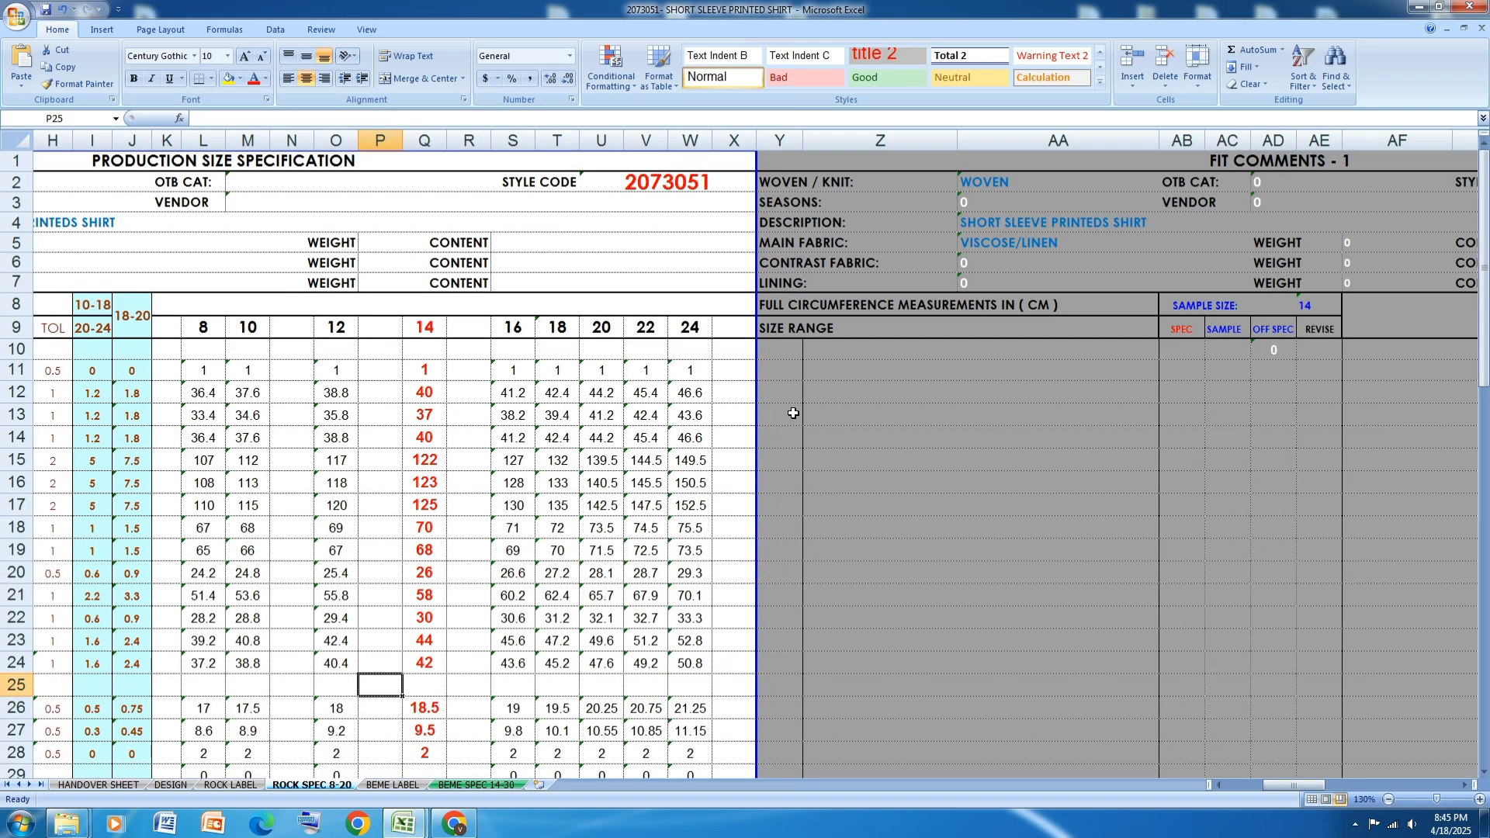
left_click(1254, 782)
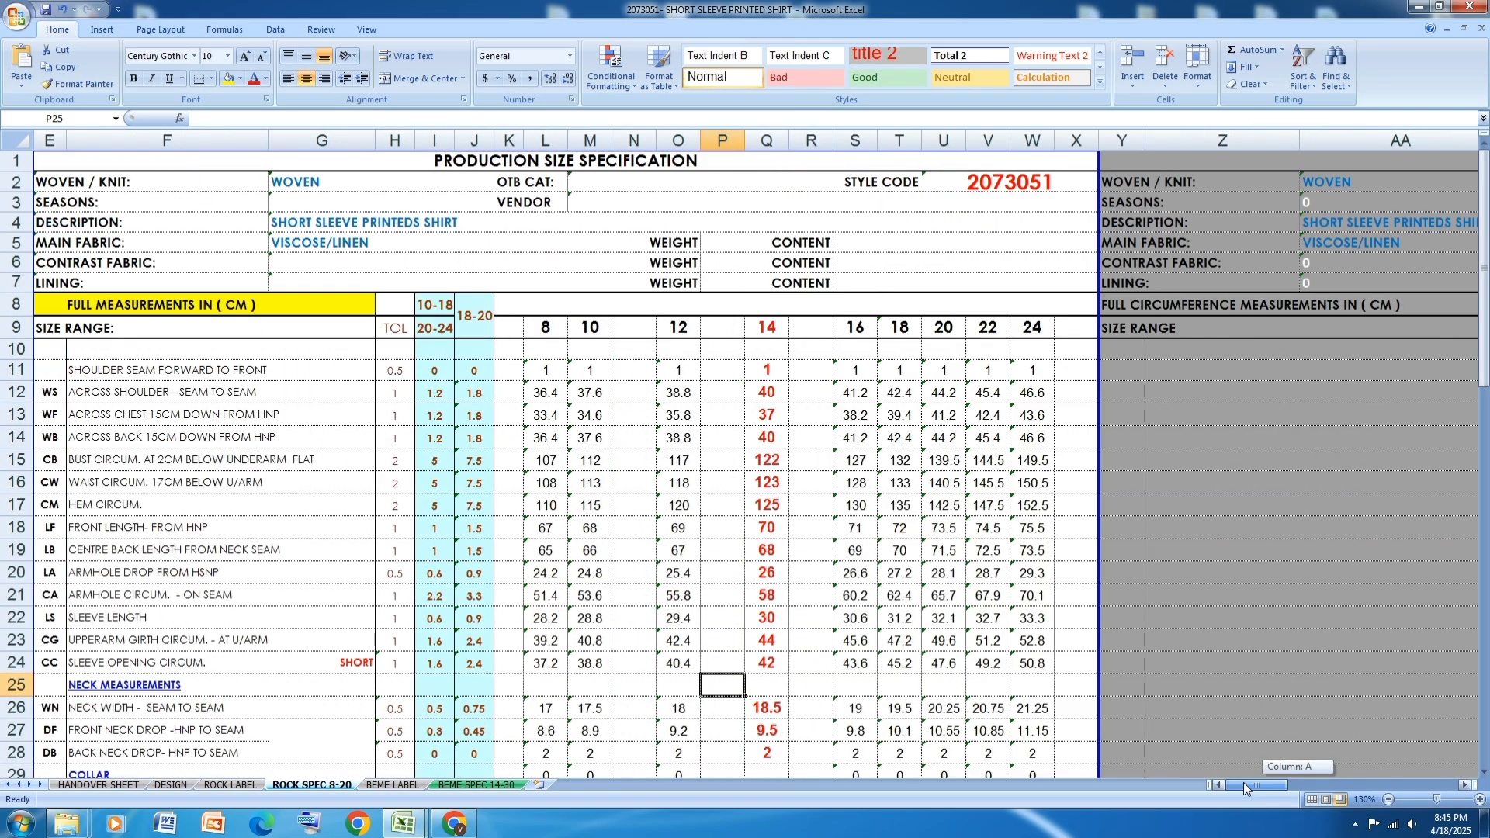
left_click(685, 480)
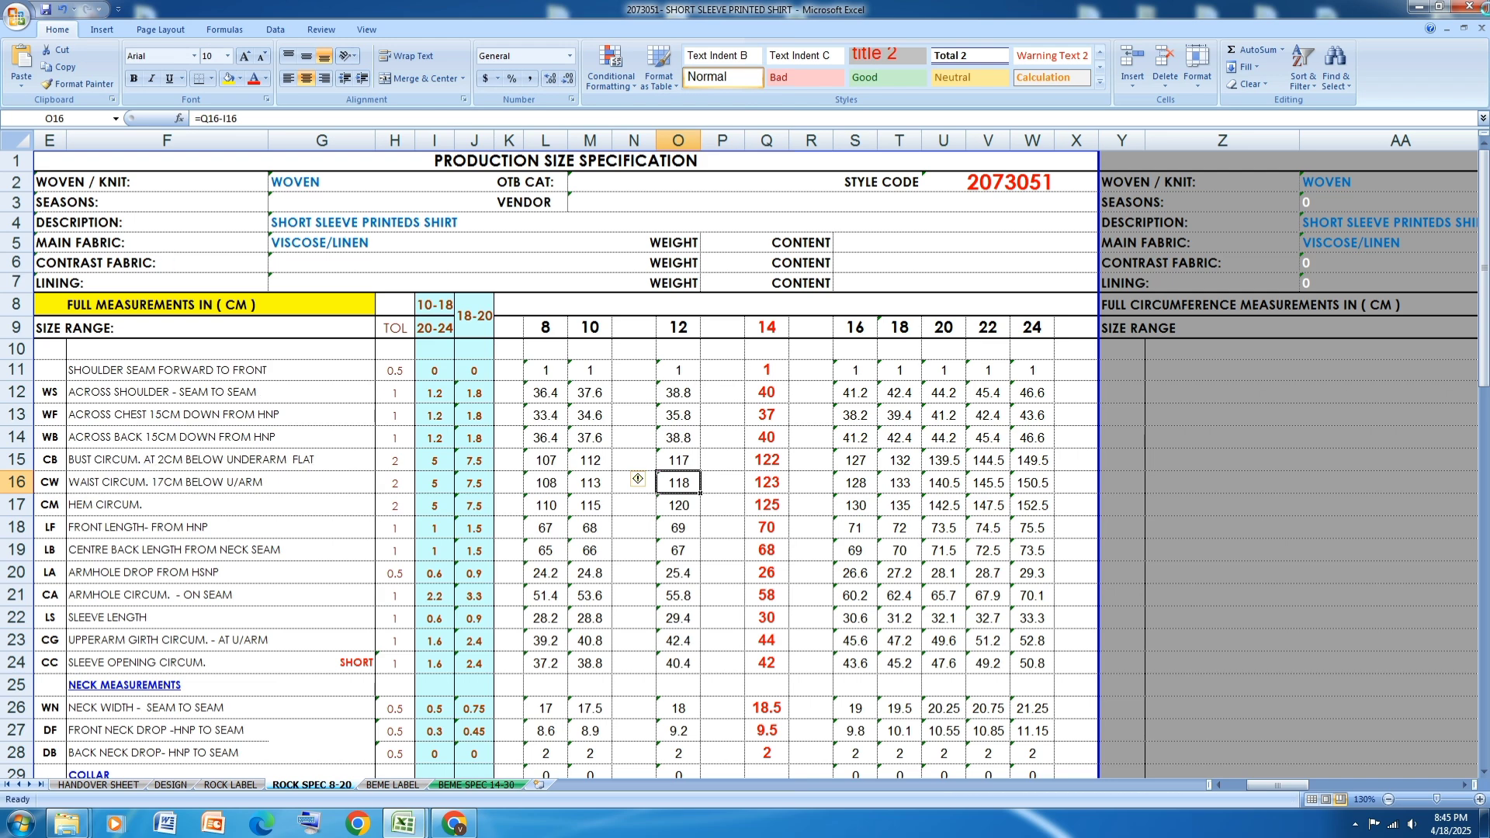
left_click(1419, 7)
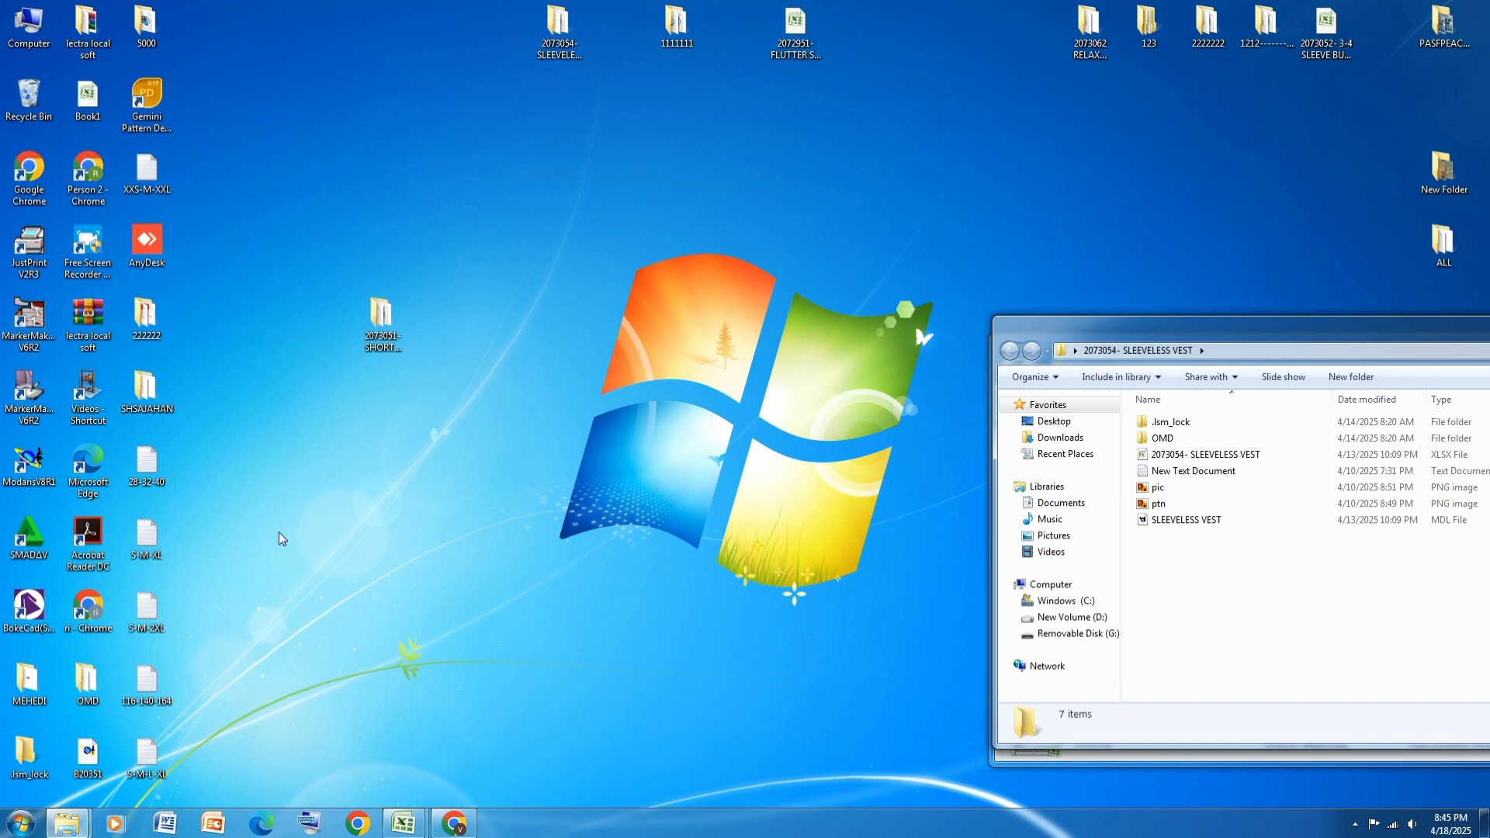
Step: Launch Modaris and set all its access paths to the 2073051- SHORT SLEEVE PRINTED SHIRT folder on the desktop
double_click(31, 465)
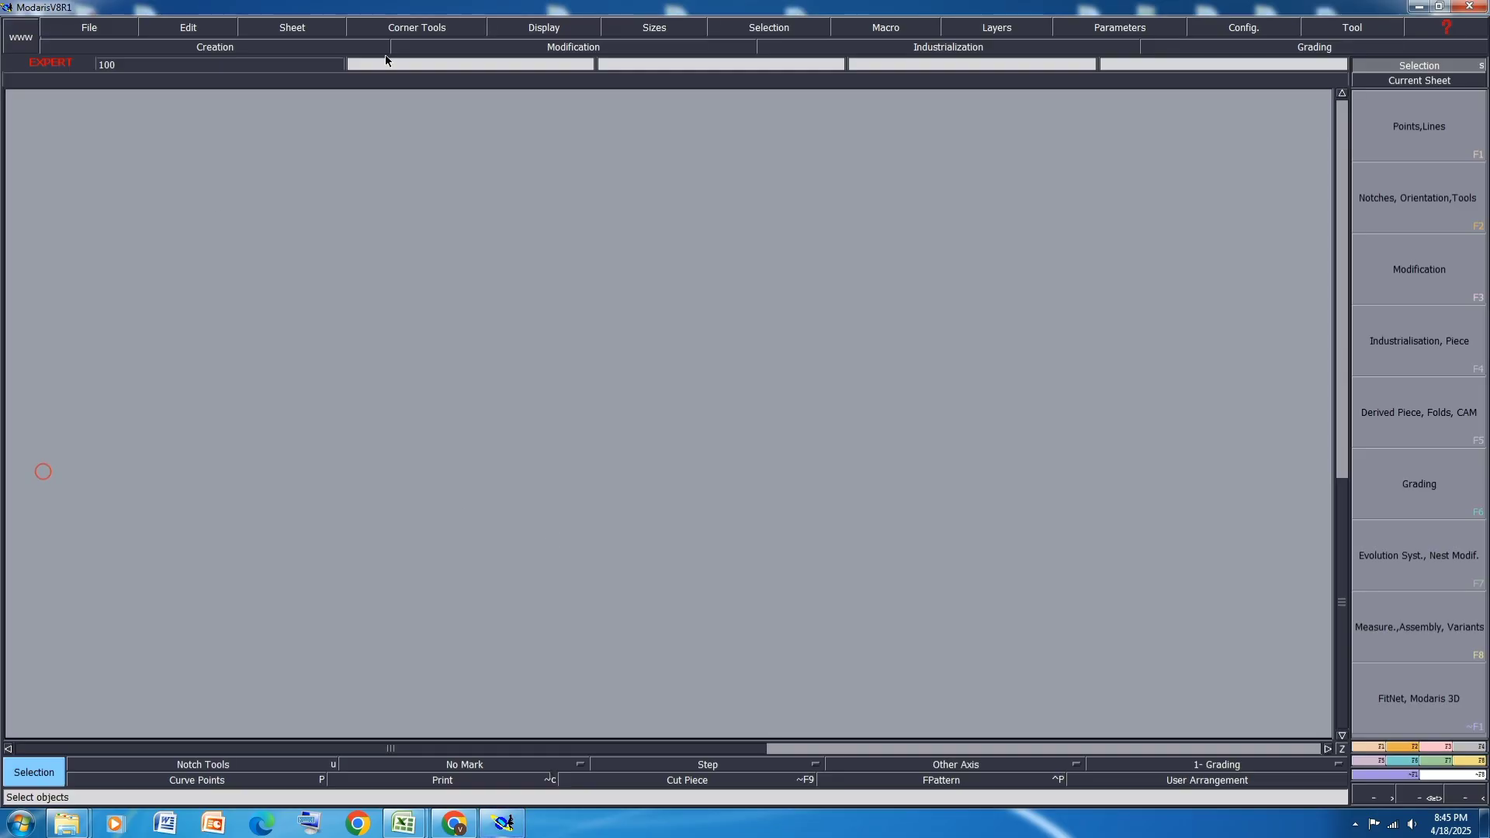
left_click(89, 28)
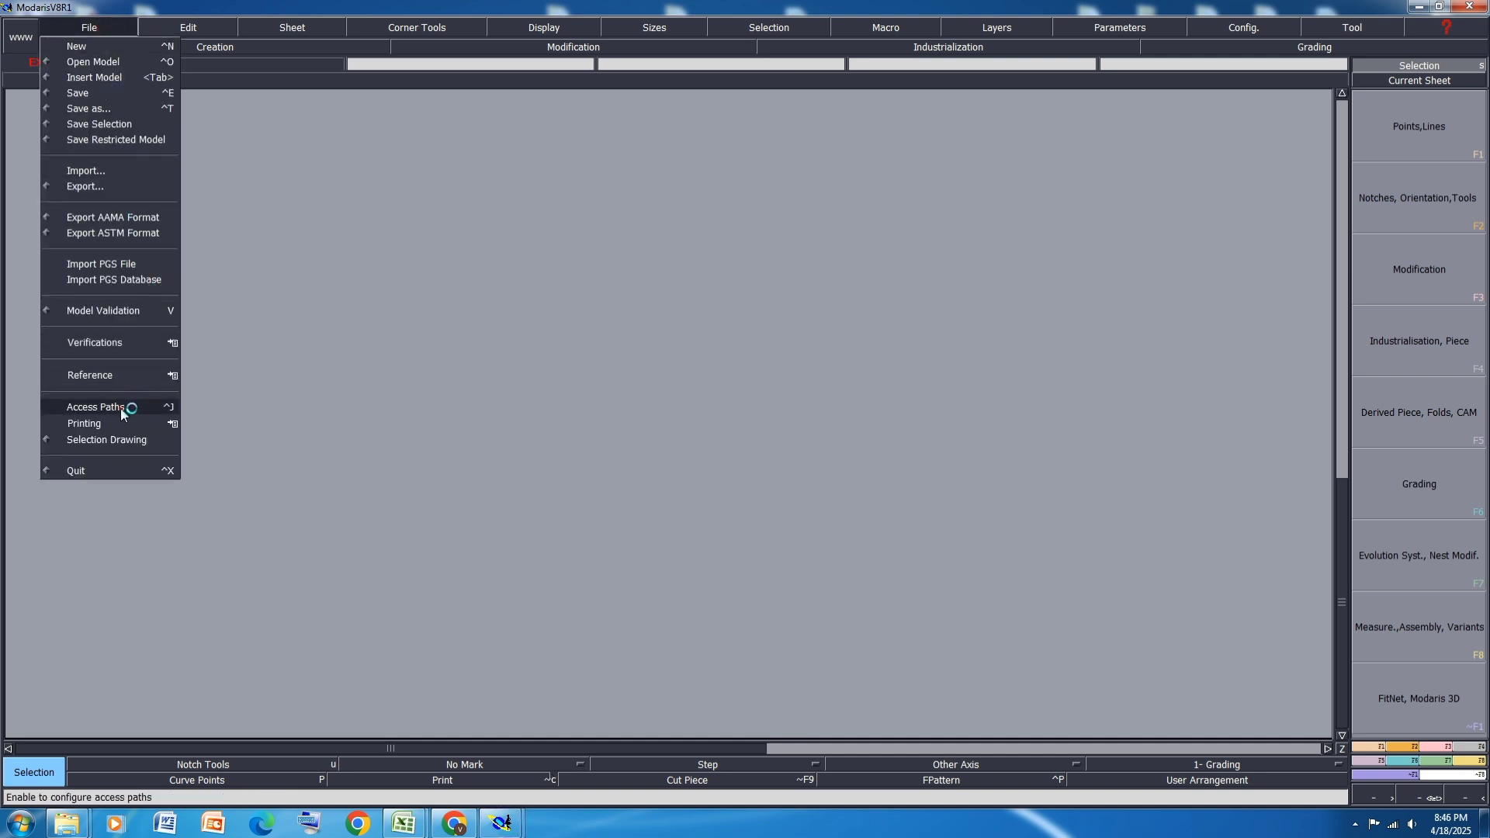
left_click(94, 407)
left_click(883, 34)
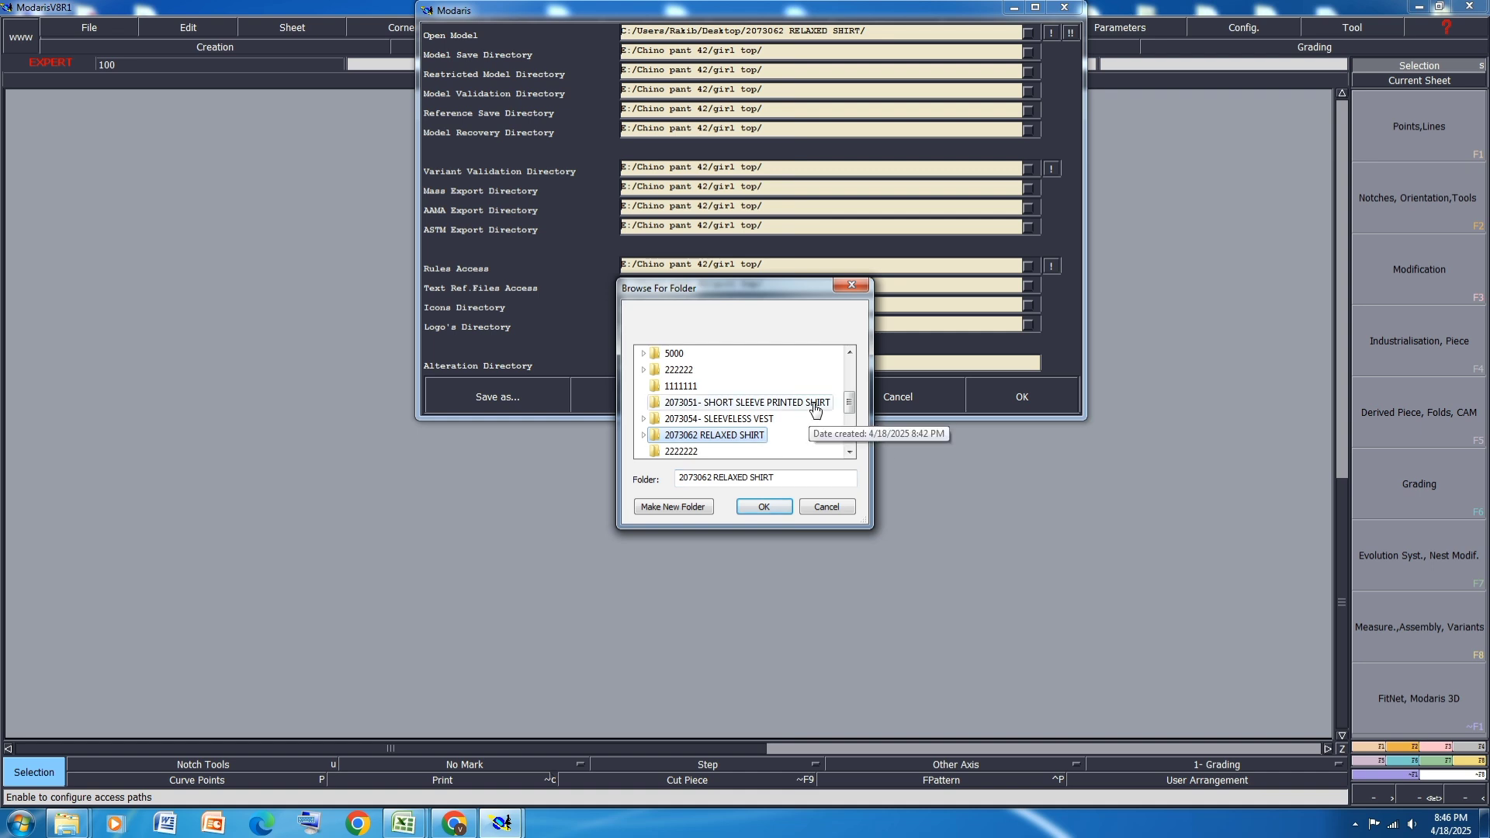
left_click(688, 405)
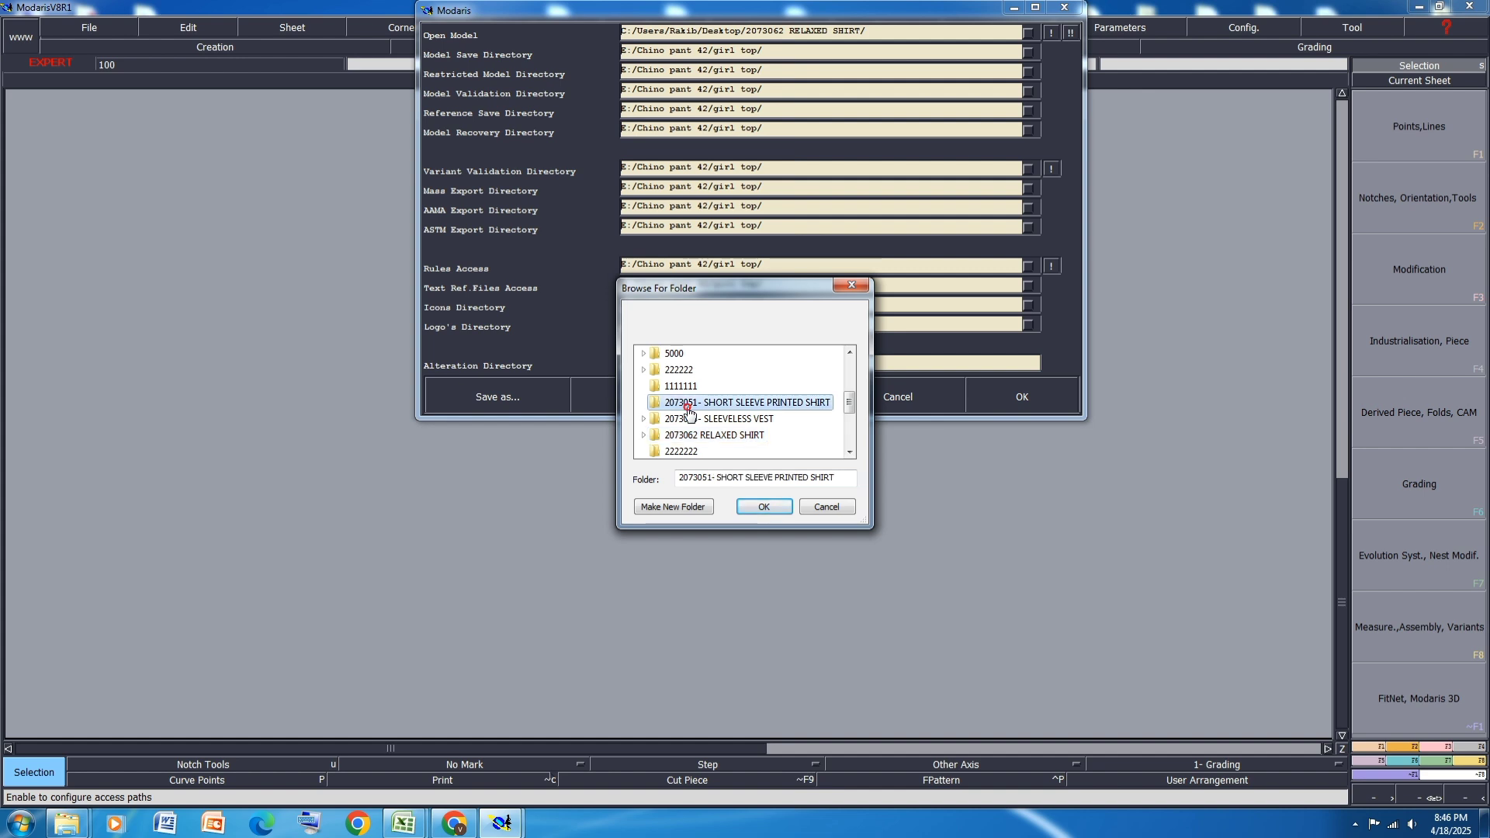
left_click(763, 506)
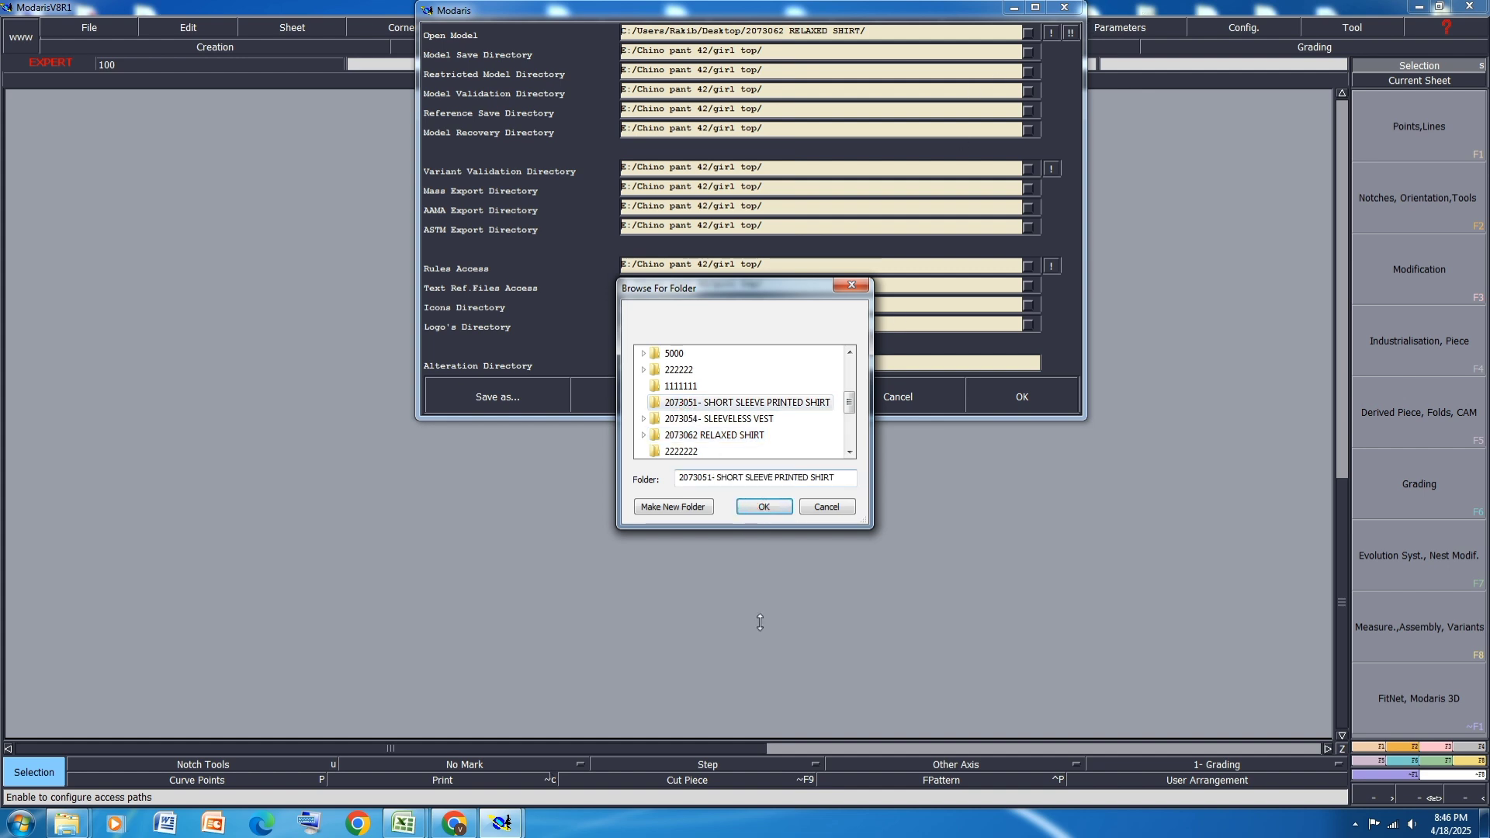
left_click(765, 507)
left_click(1074, 33)
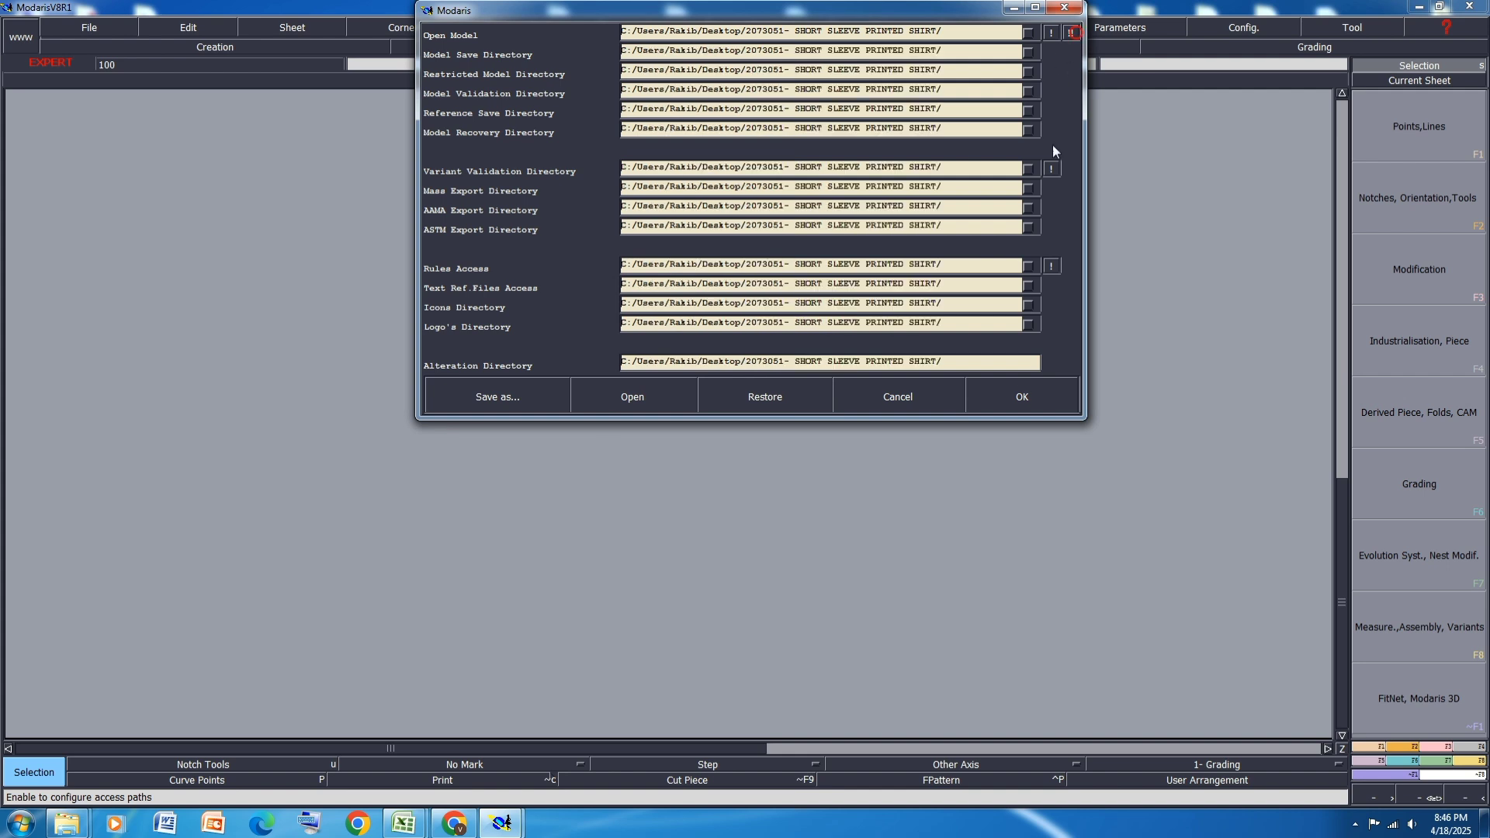
left_click(1022, 398)
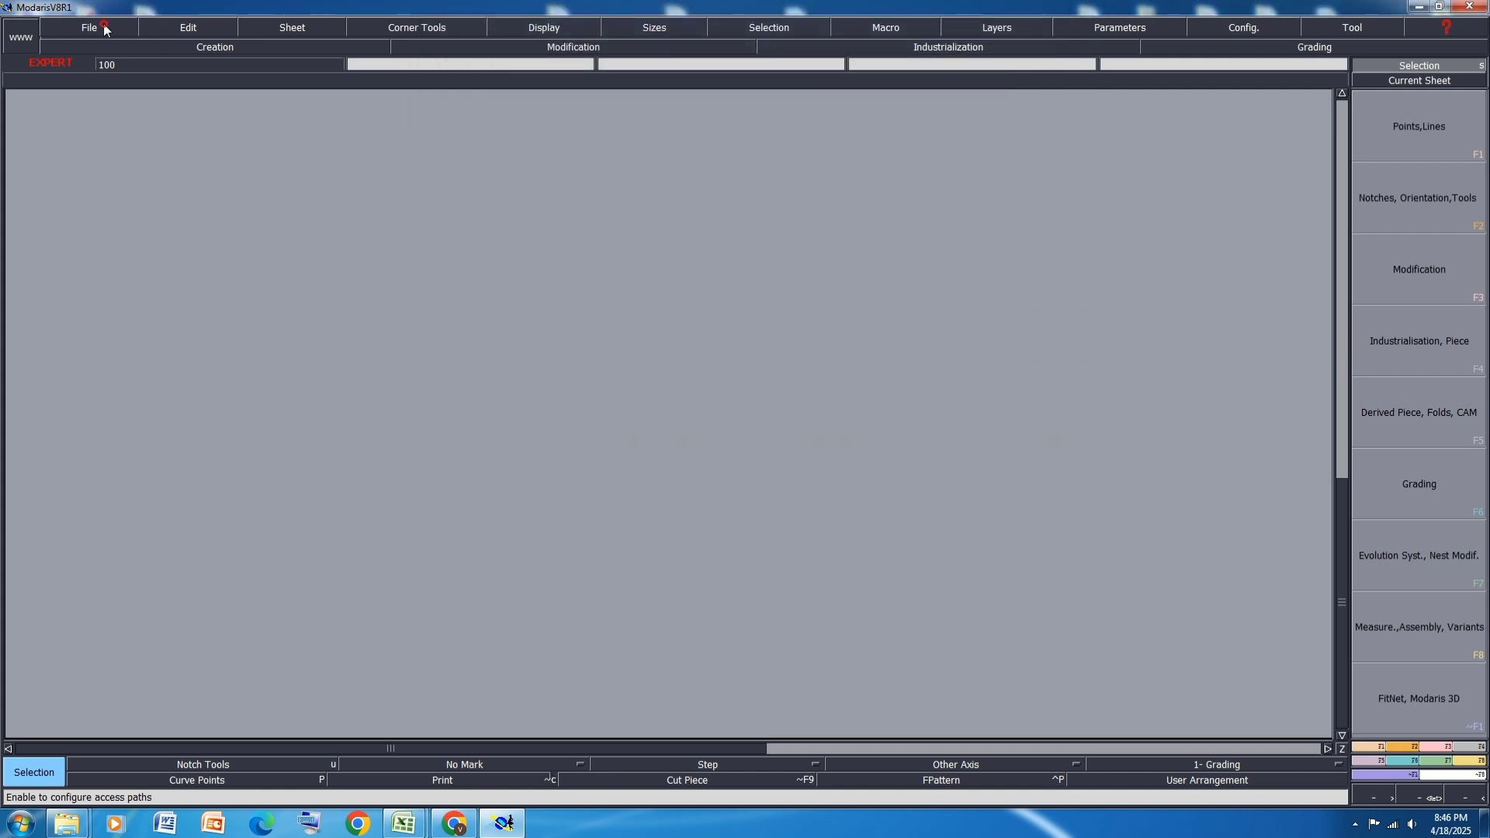
Step: Create a new model named 2073051
left_click(106, 29)
left_click(103, 46)
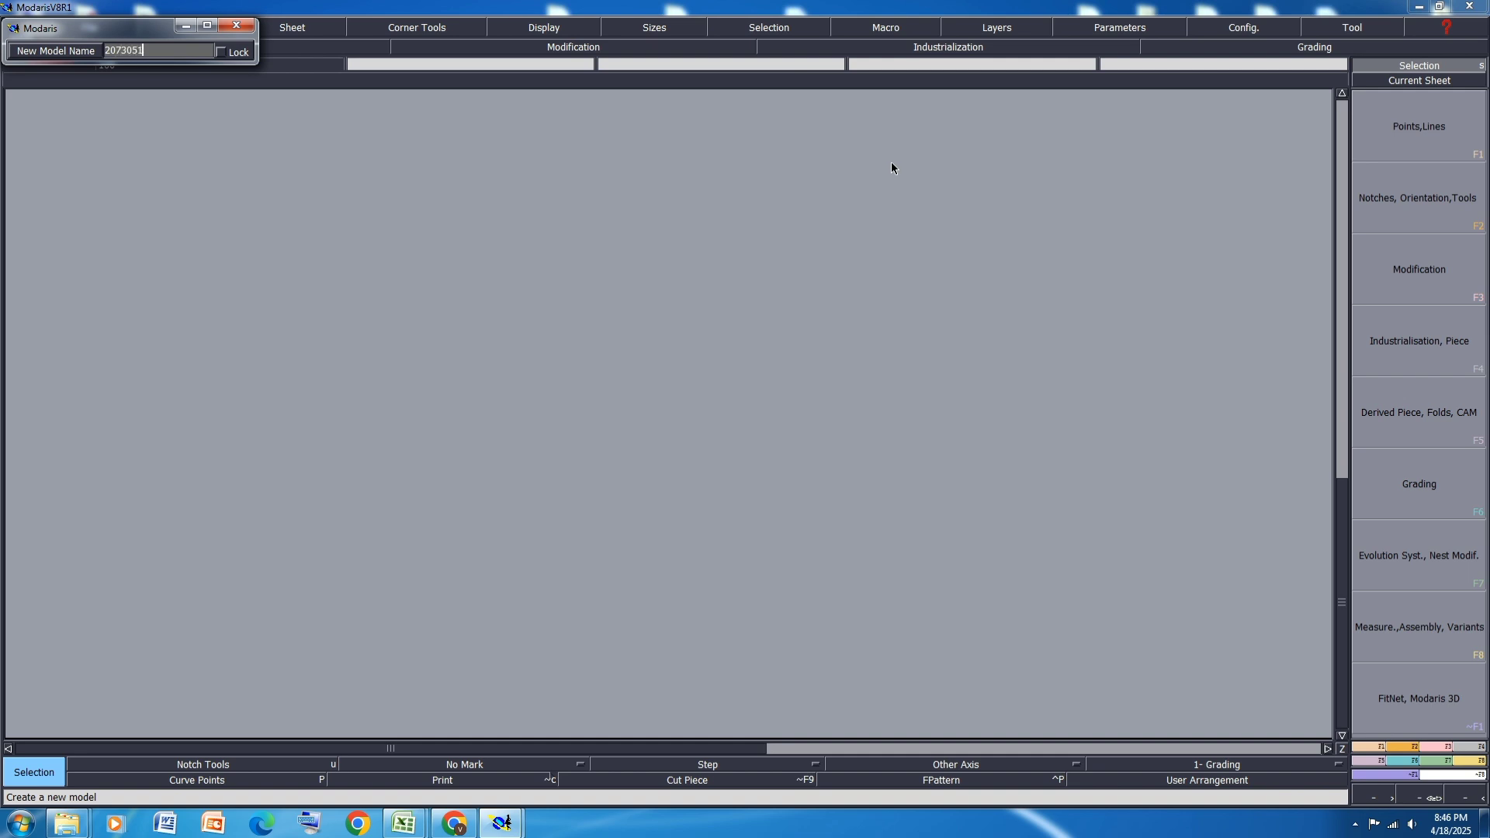
key("Return")
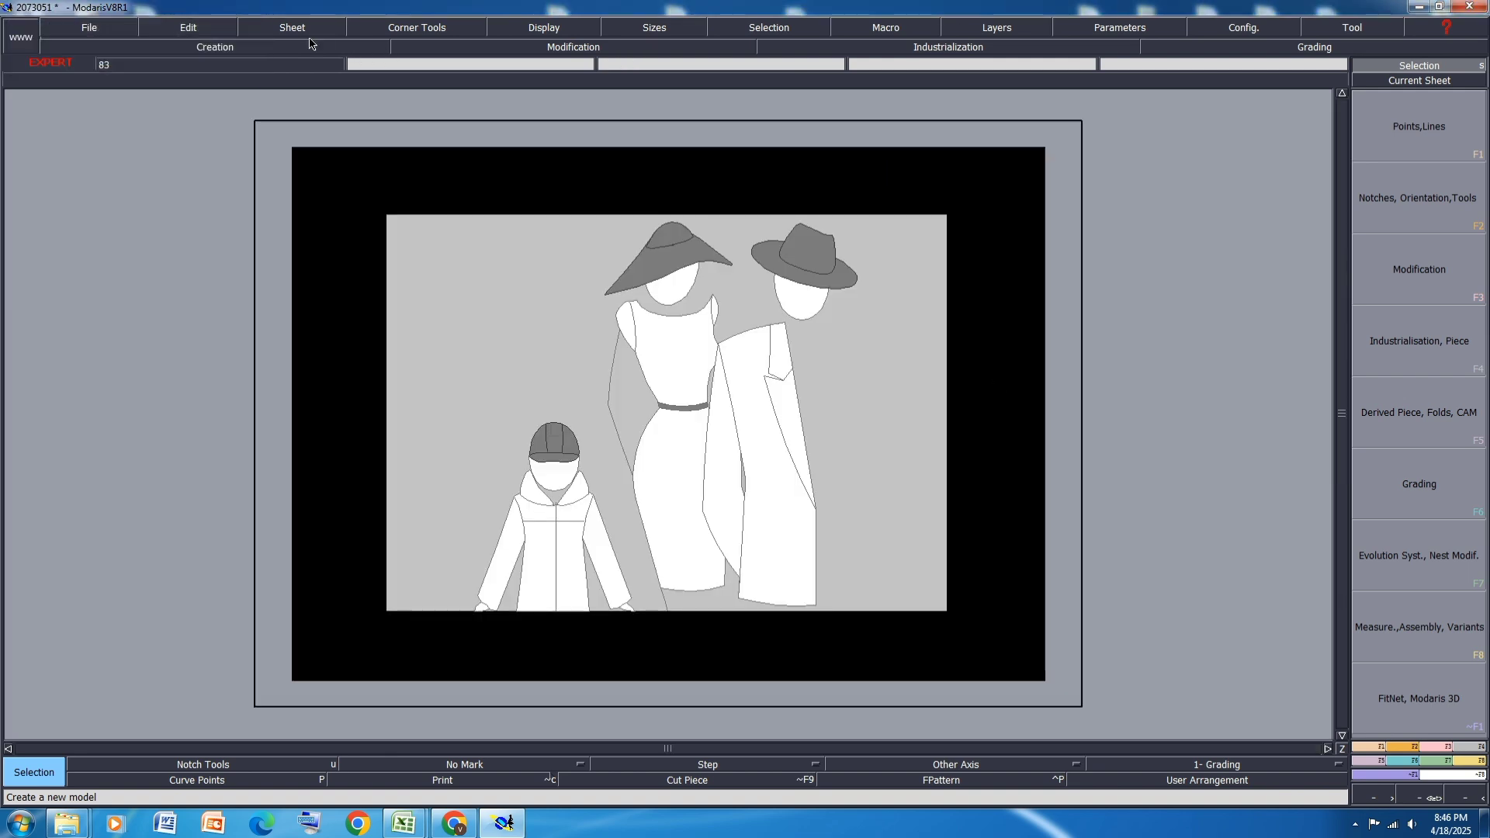
Step: Switch the size display and show the title block on the model sheet
left_click(543, 29)
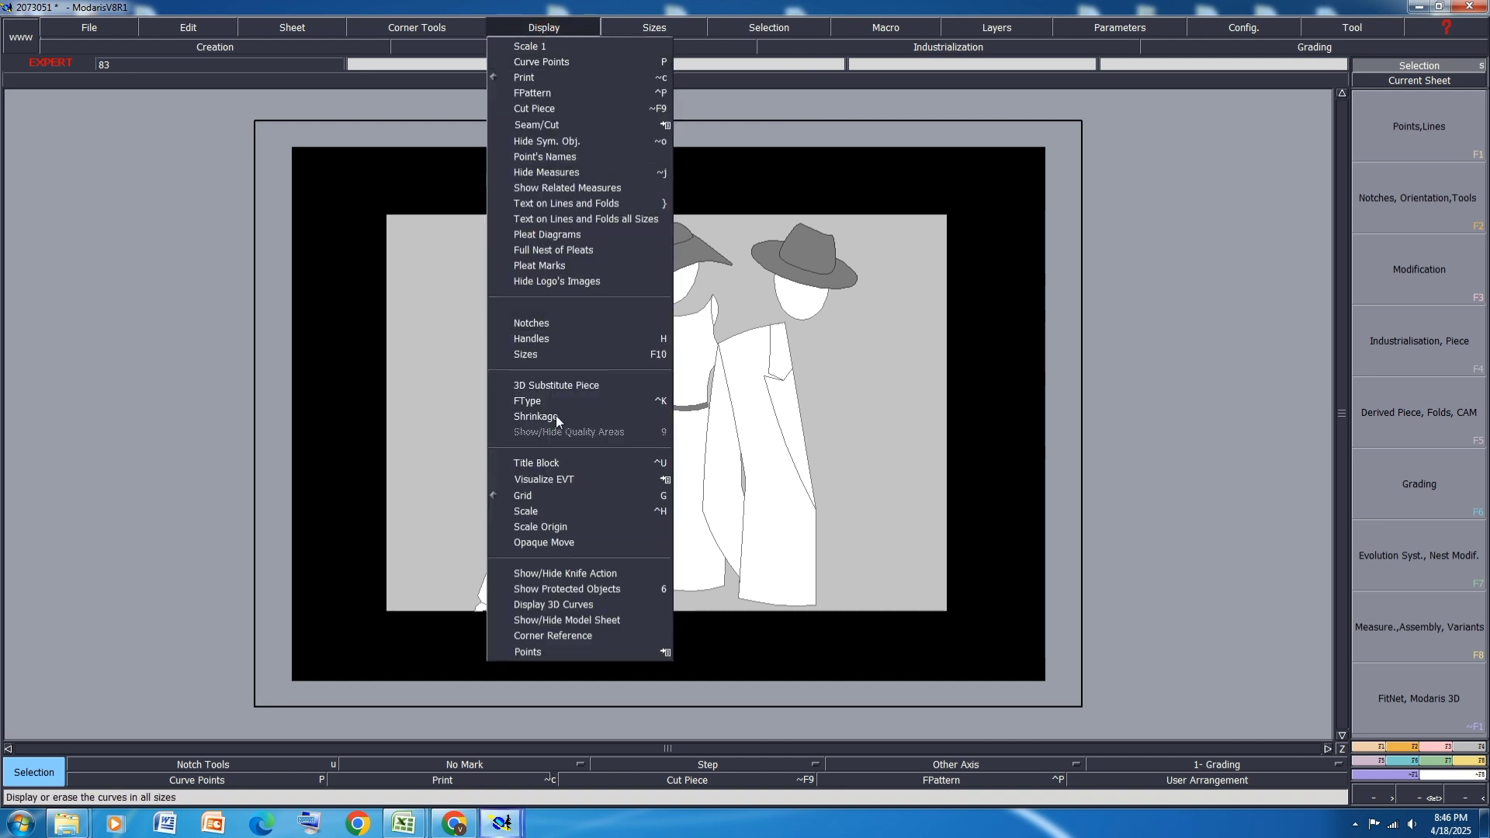
left_click(539, 354)
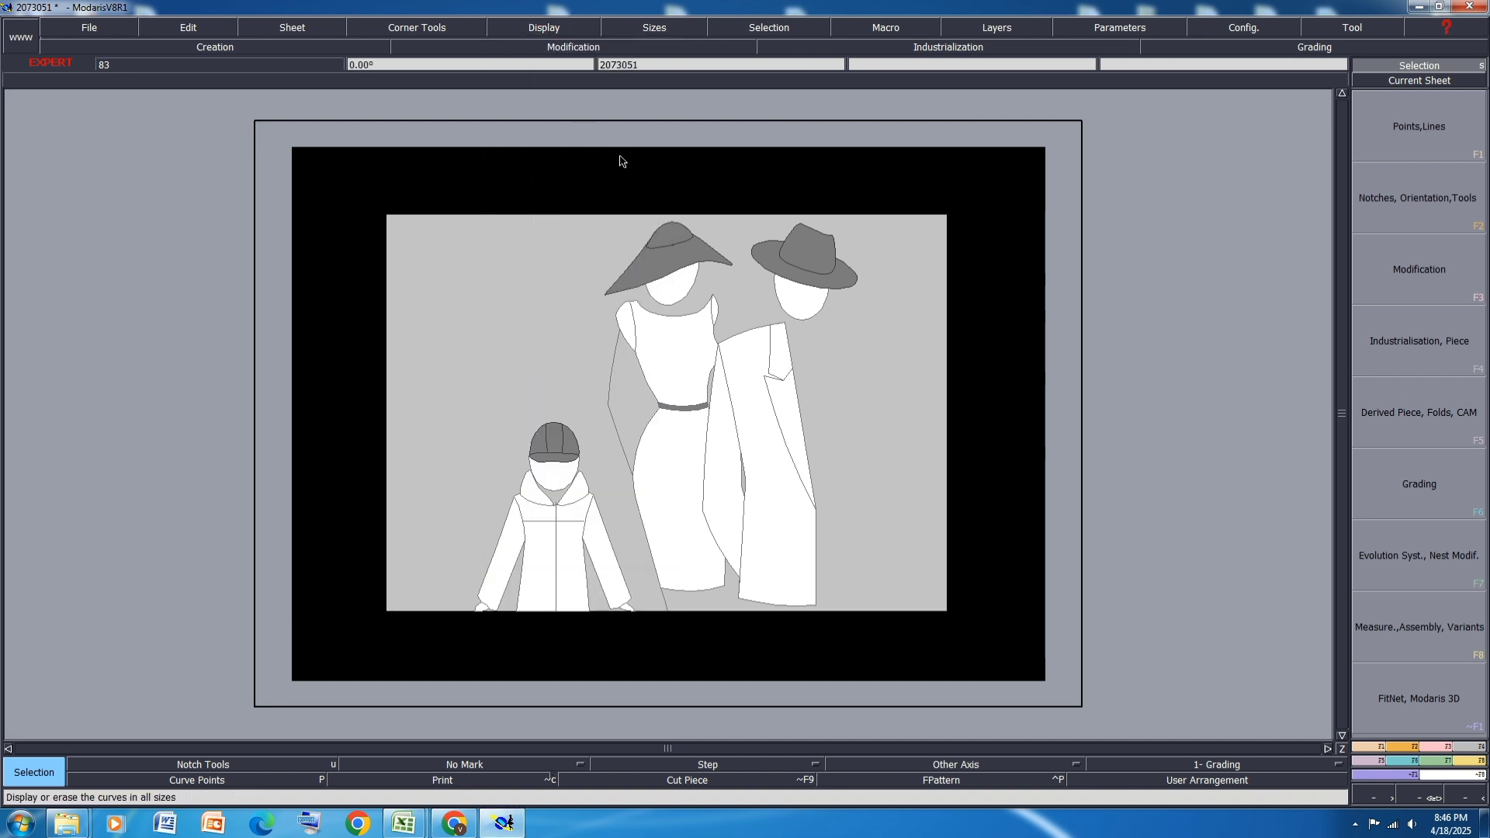
left_click(547, 30)
left_click(551, 464)
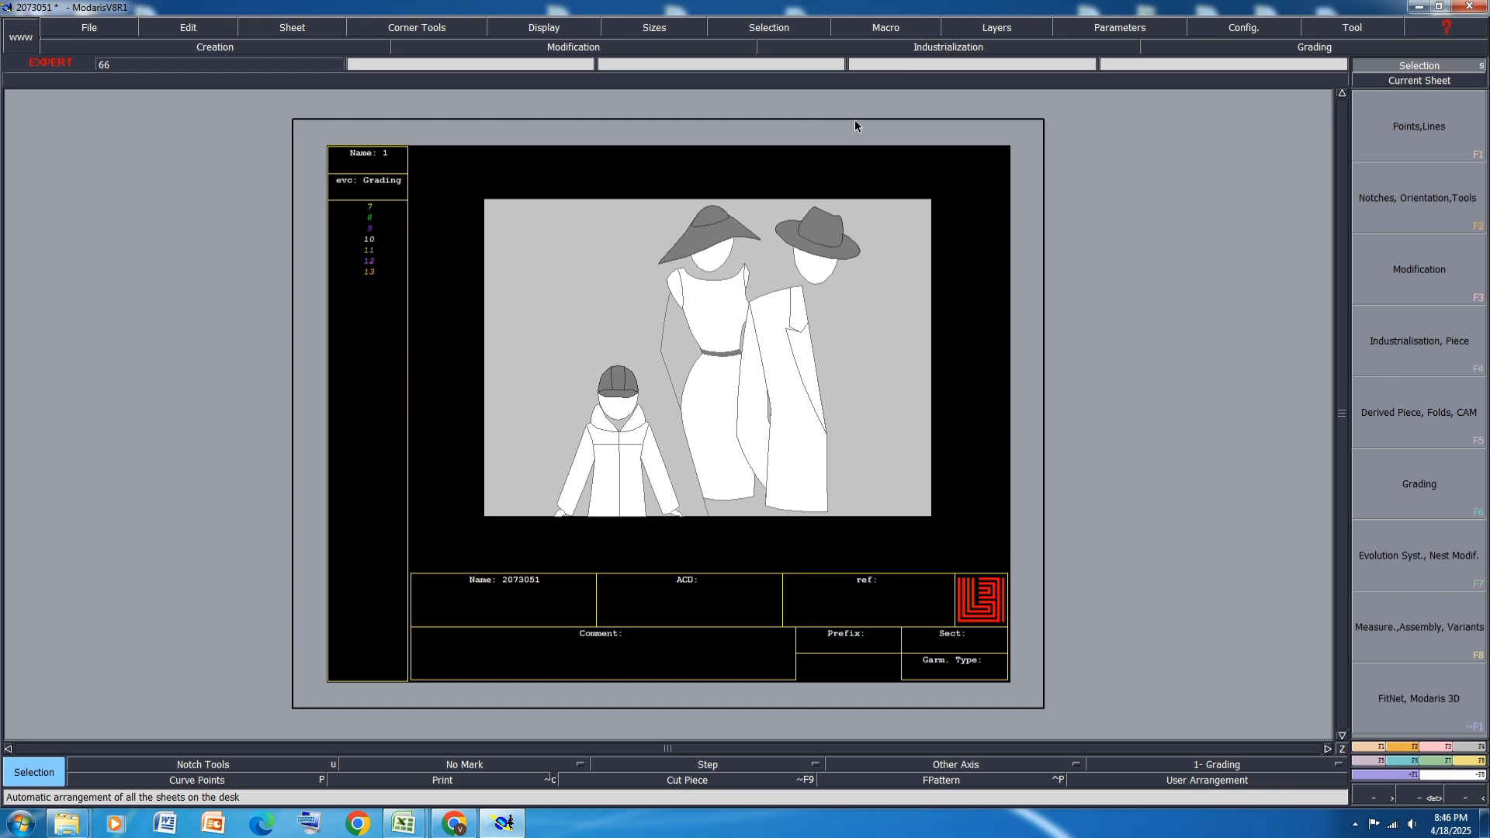
Step: Confirm the access paths again and save the 2073051 model
key("q")
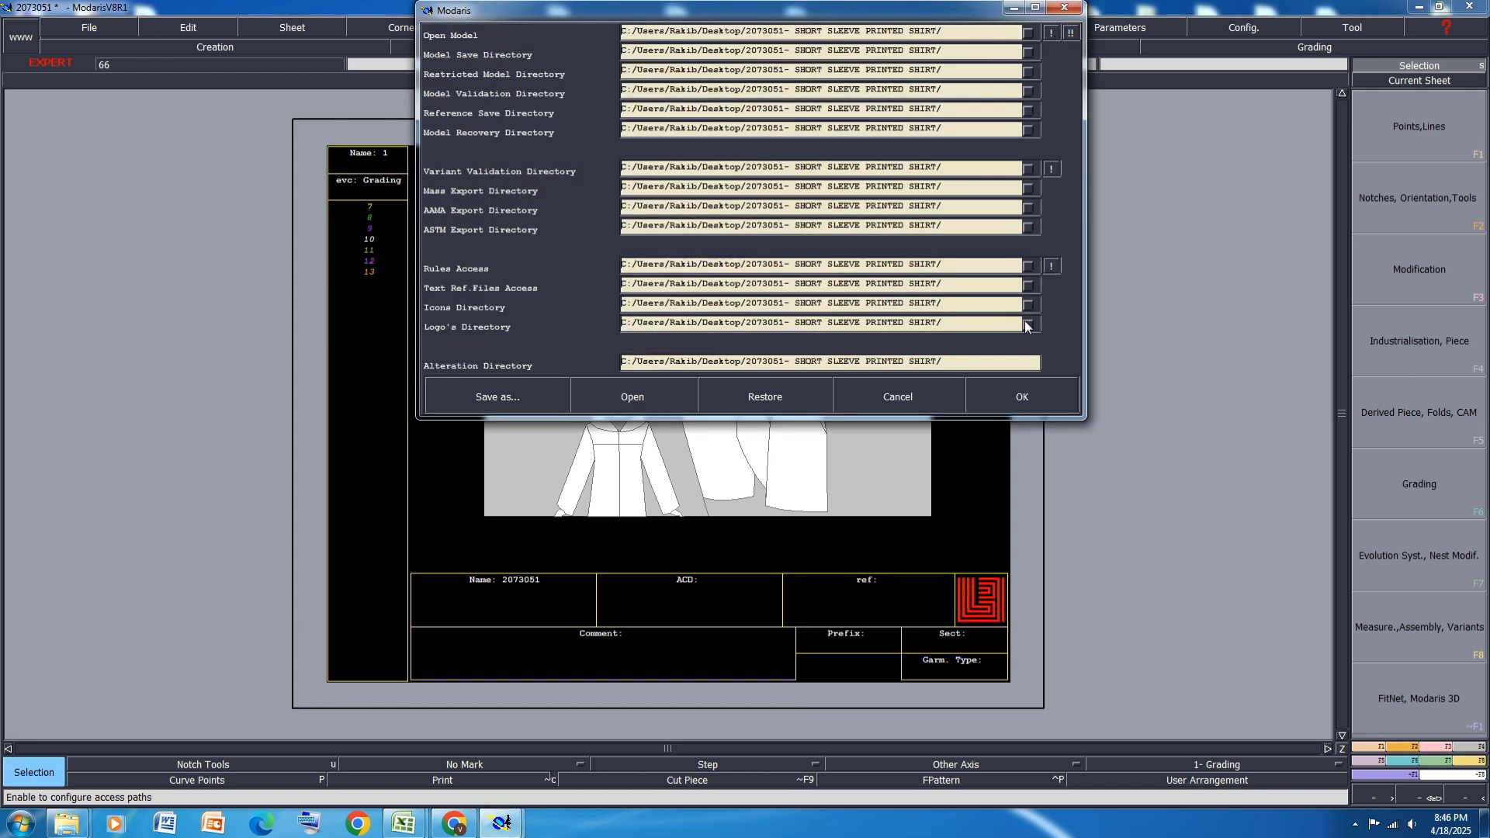
left_click(1023, 398)
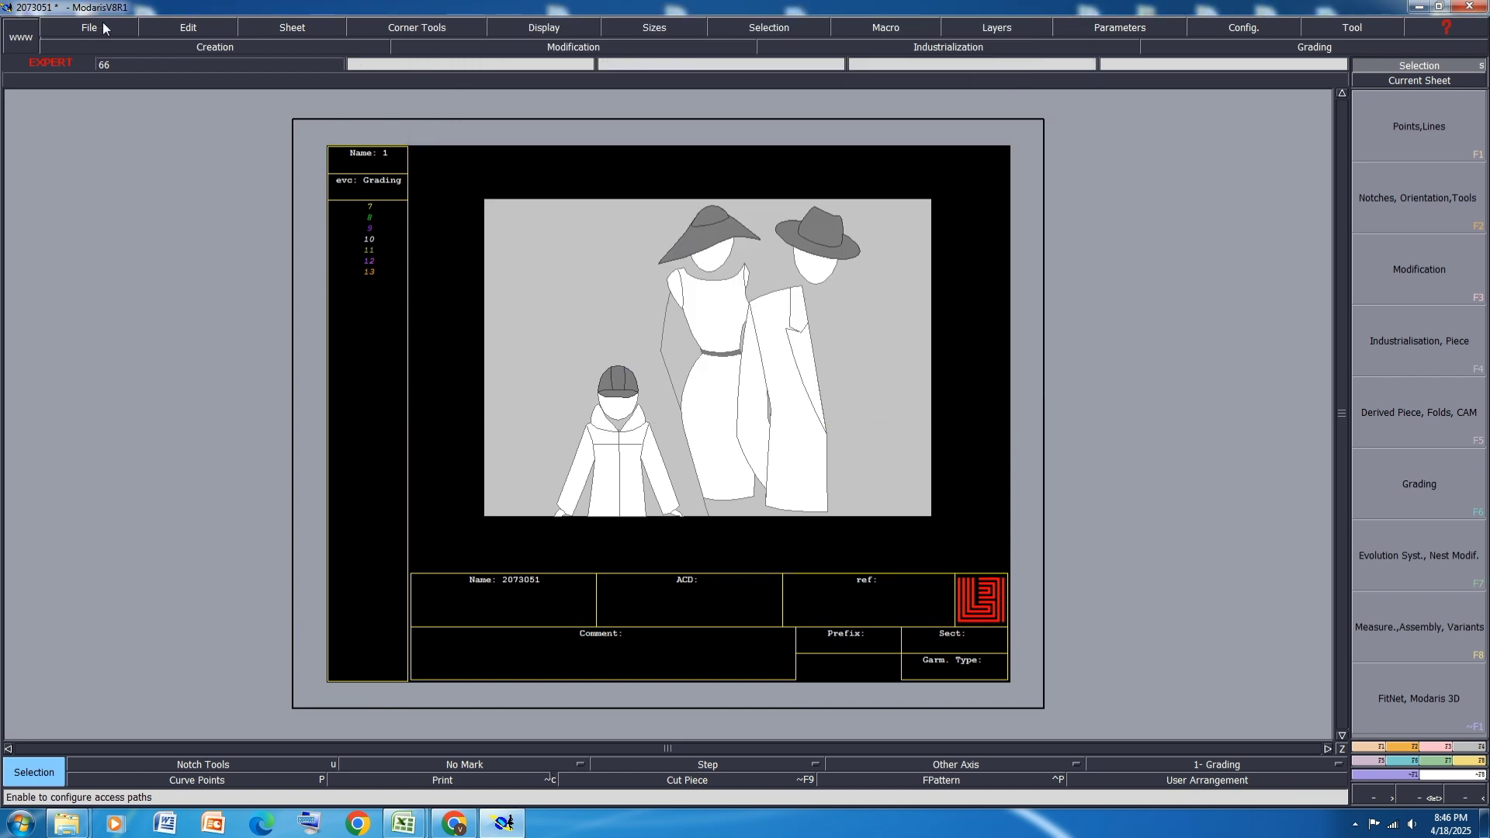
left_click(103, 28)
left_click(99, 97)
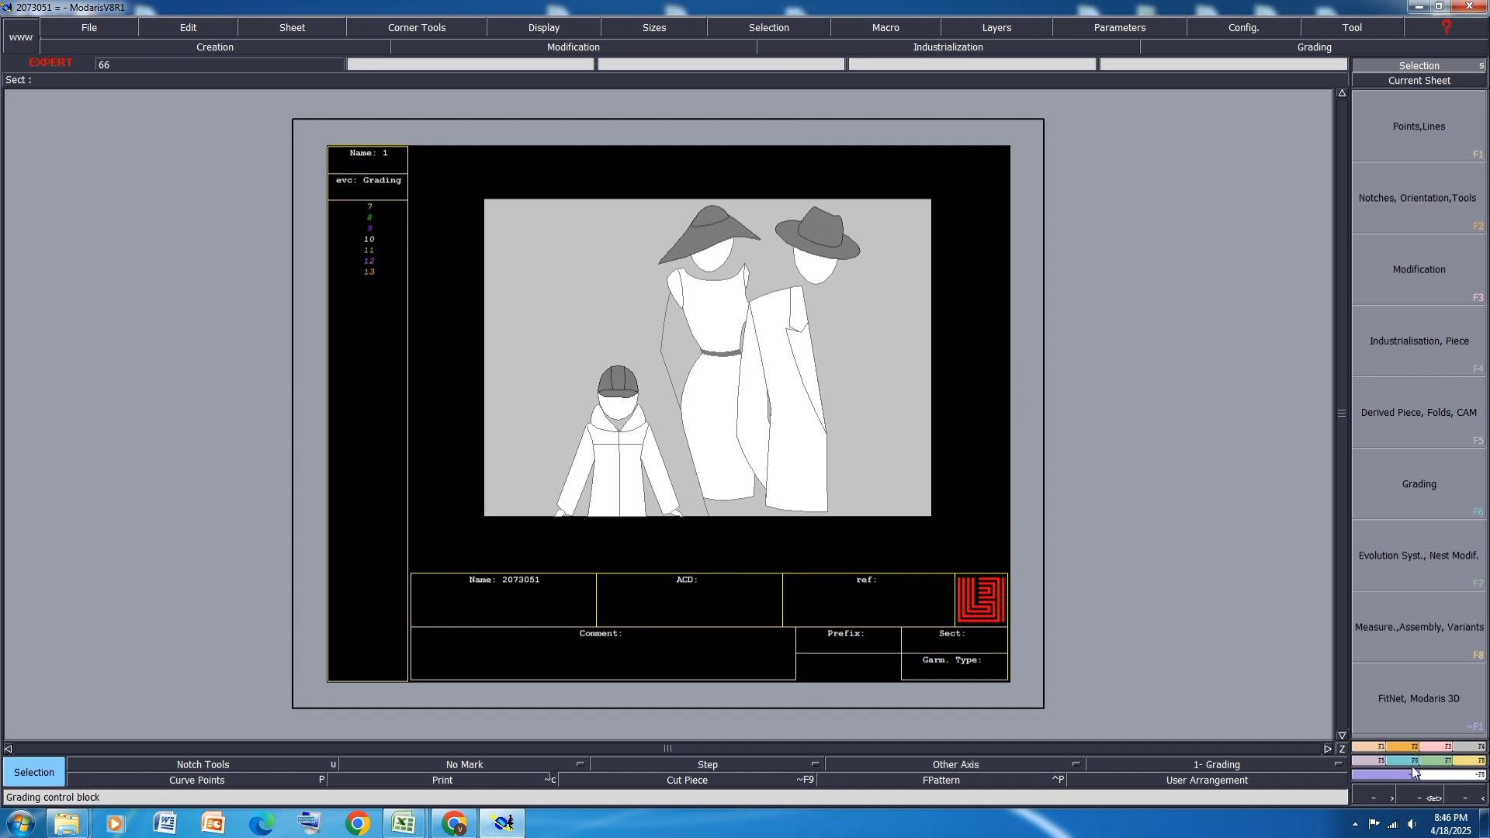
Step: Import the size range from New Text Document in the 2073051 folder into the model with Imp. EVT, and rearrange the sheets
left_click(1451, 762)
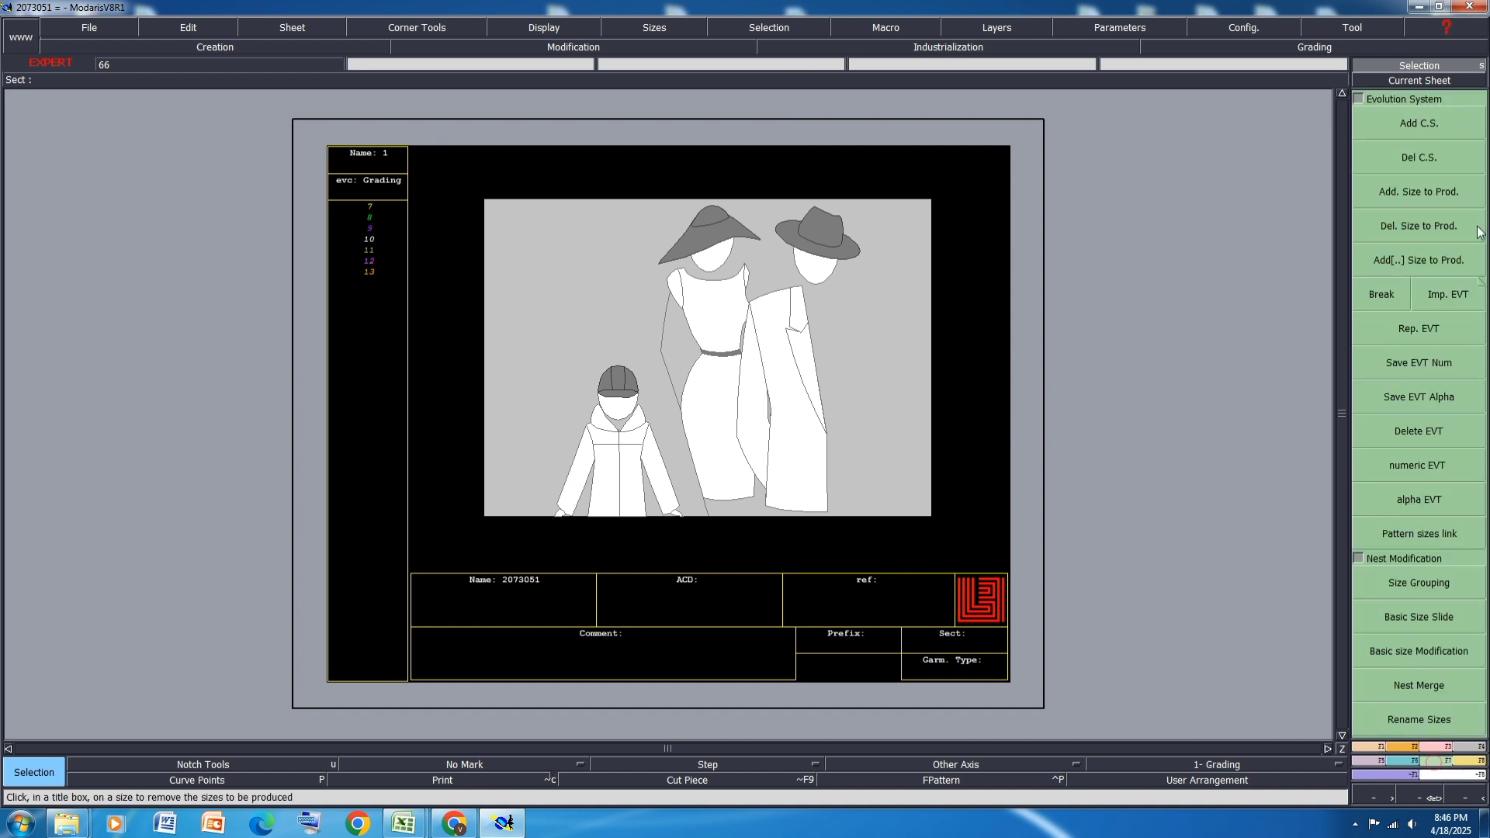
left_click(1466, 288)
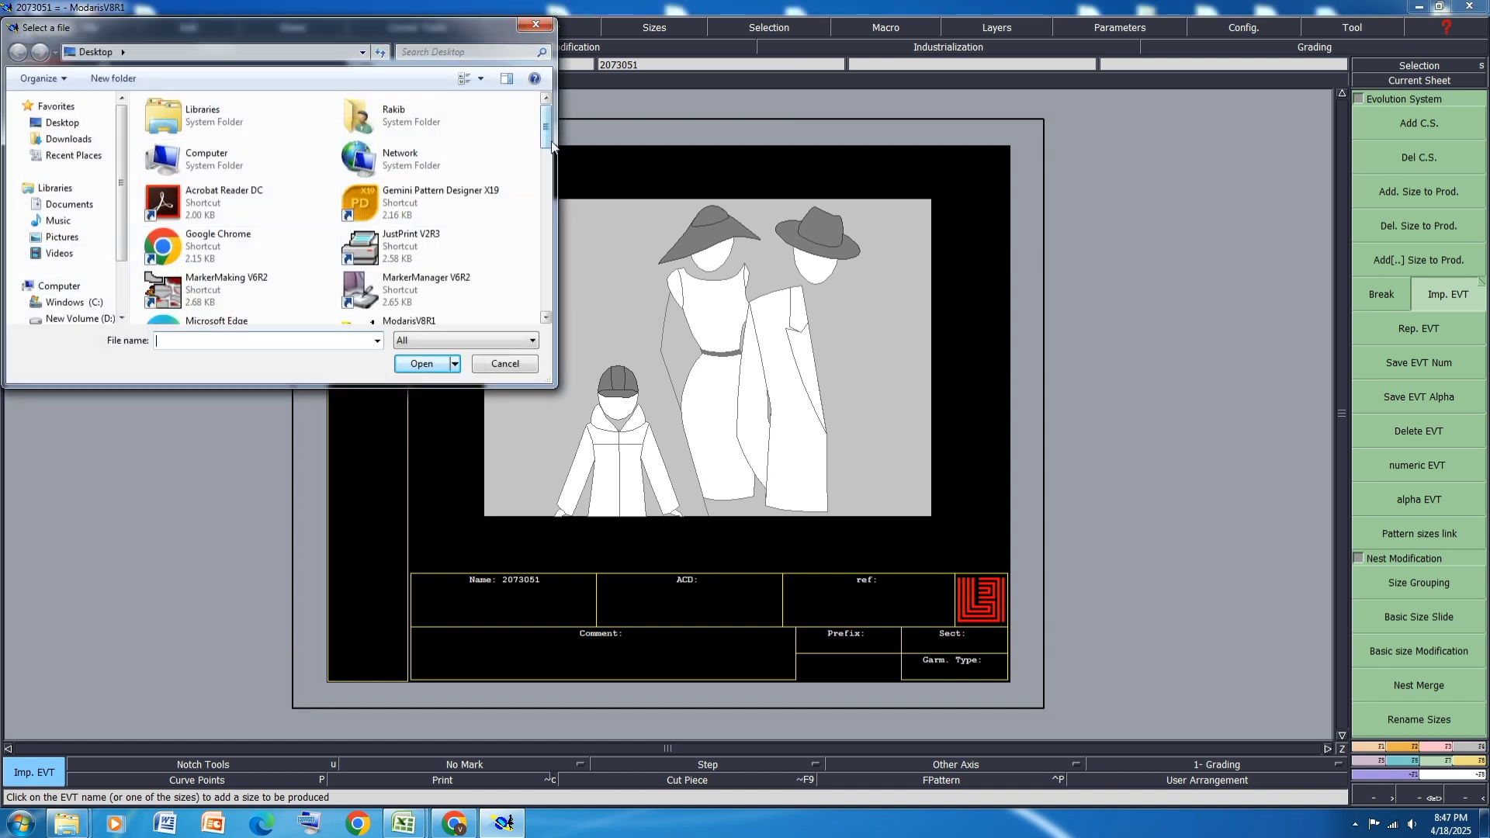
left_click(547, 317)
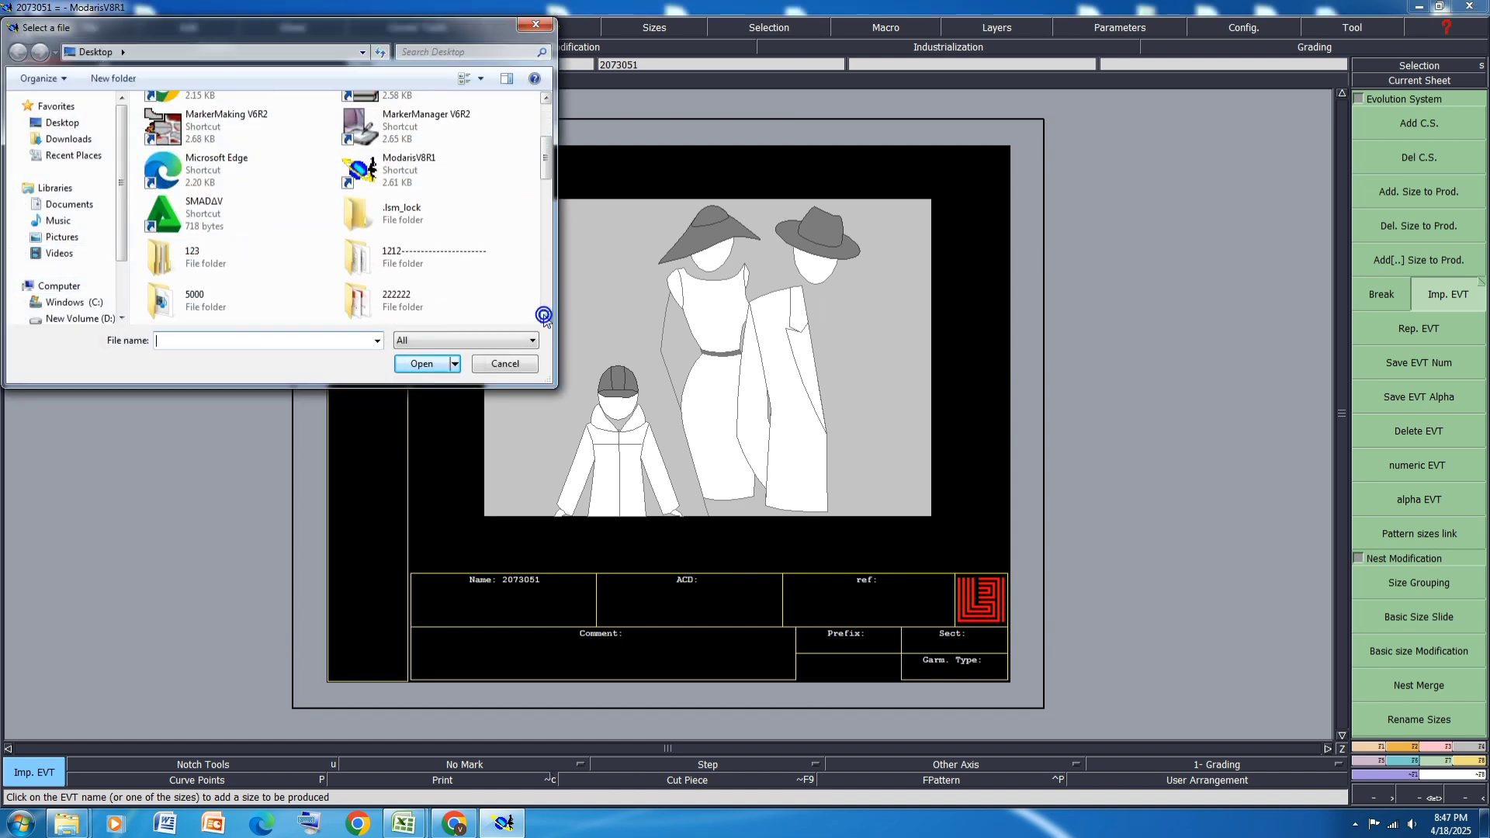
double_click(426, 255)
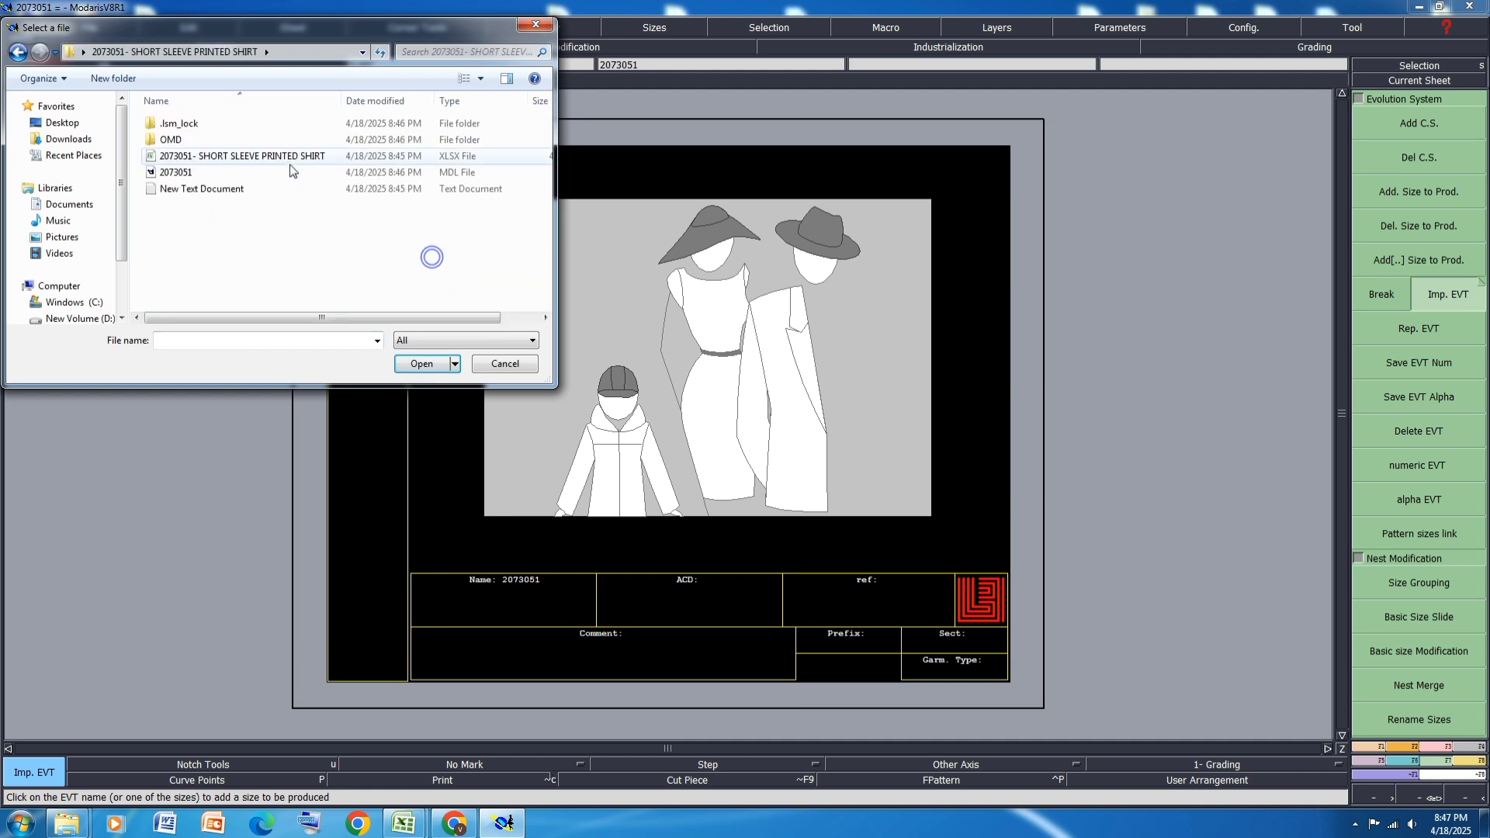
left_click(194, 174)
left_click(421, 363)
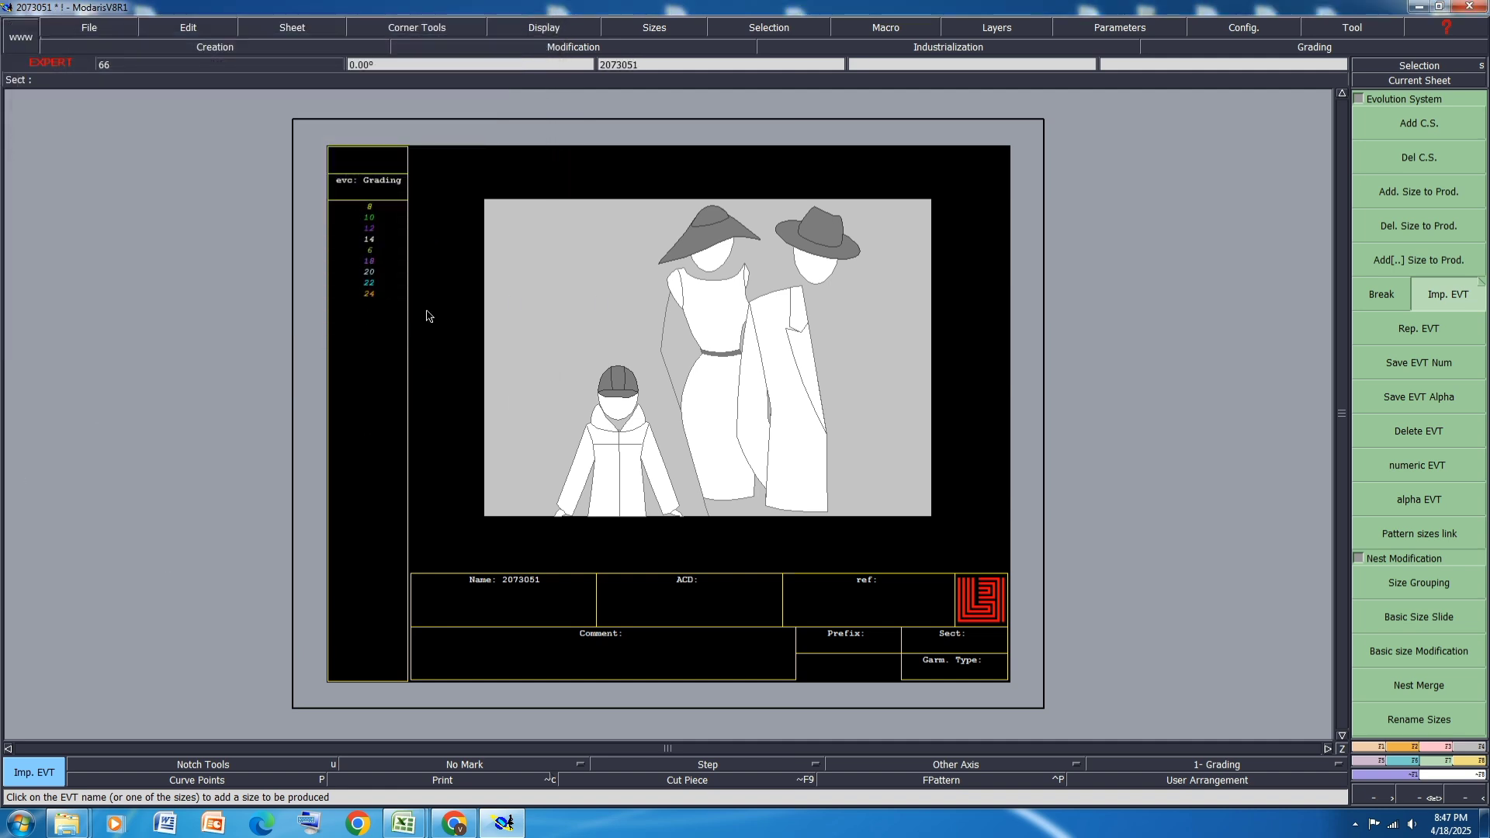
key("j")
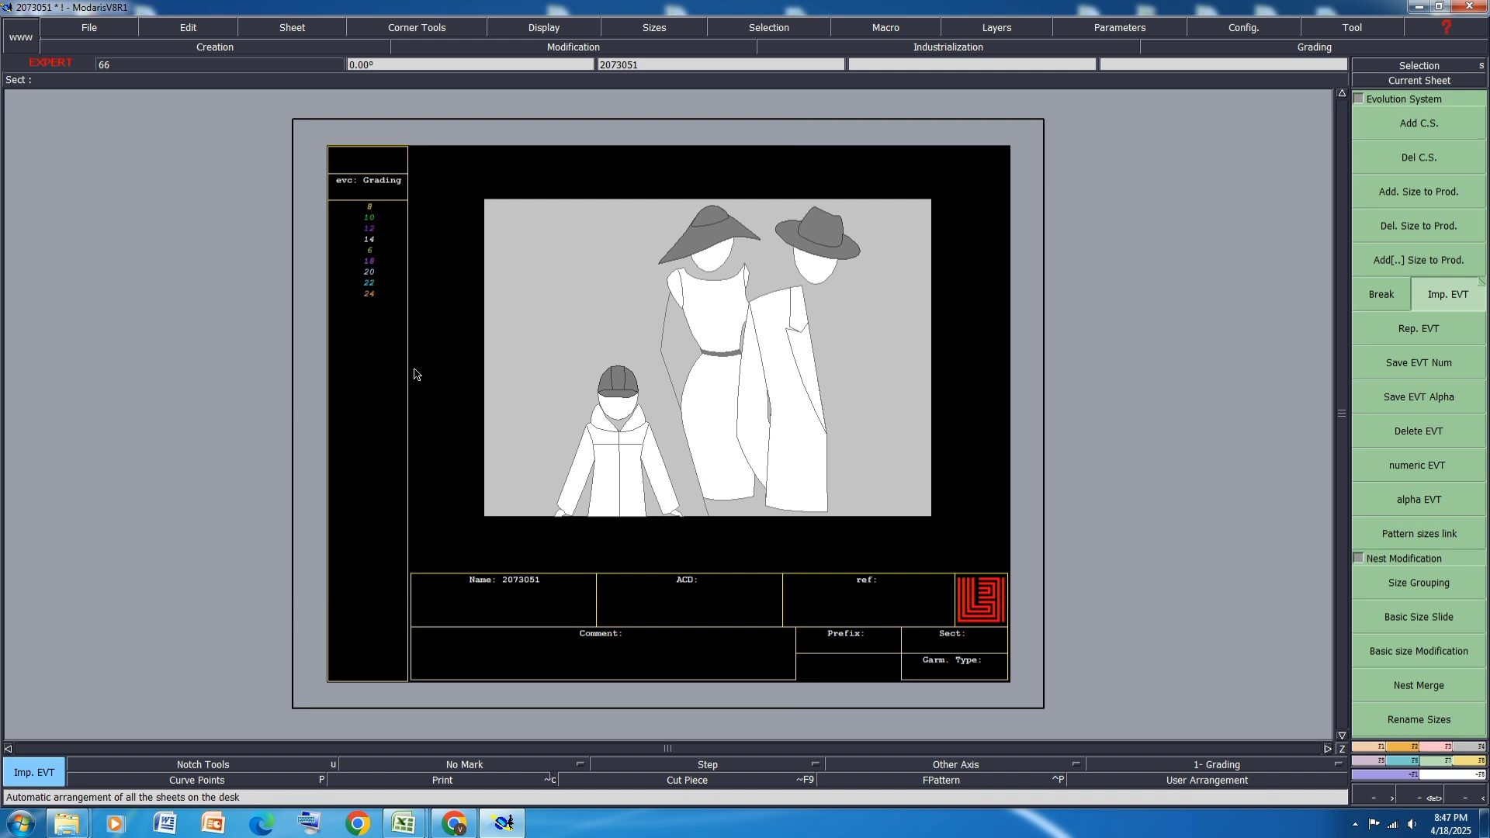
Step: Save the 2073051 model and add a new blank sheet, arranging all the sheets on the desk
key("ctrl+s")
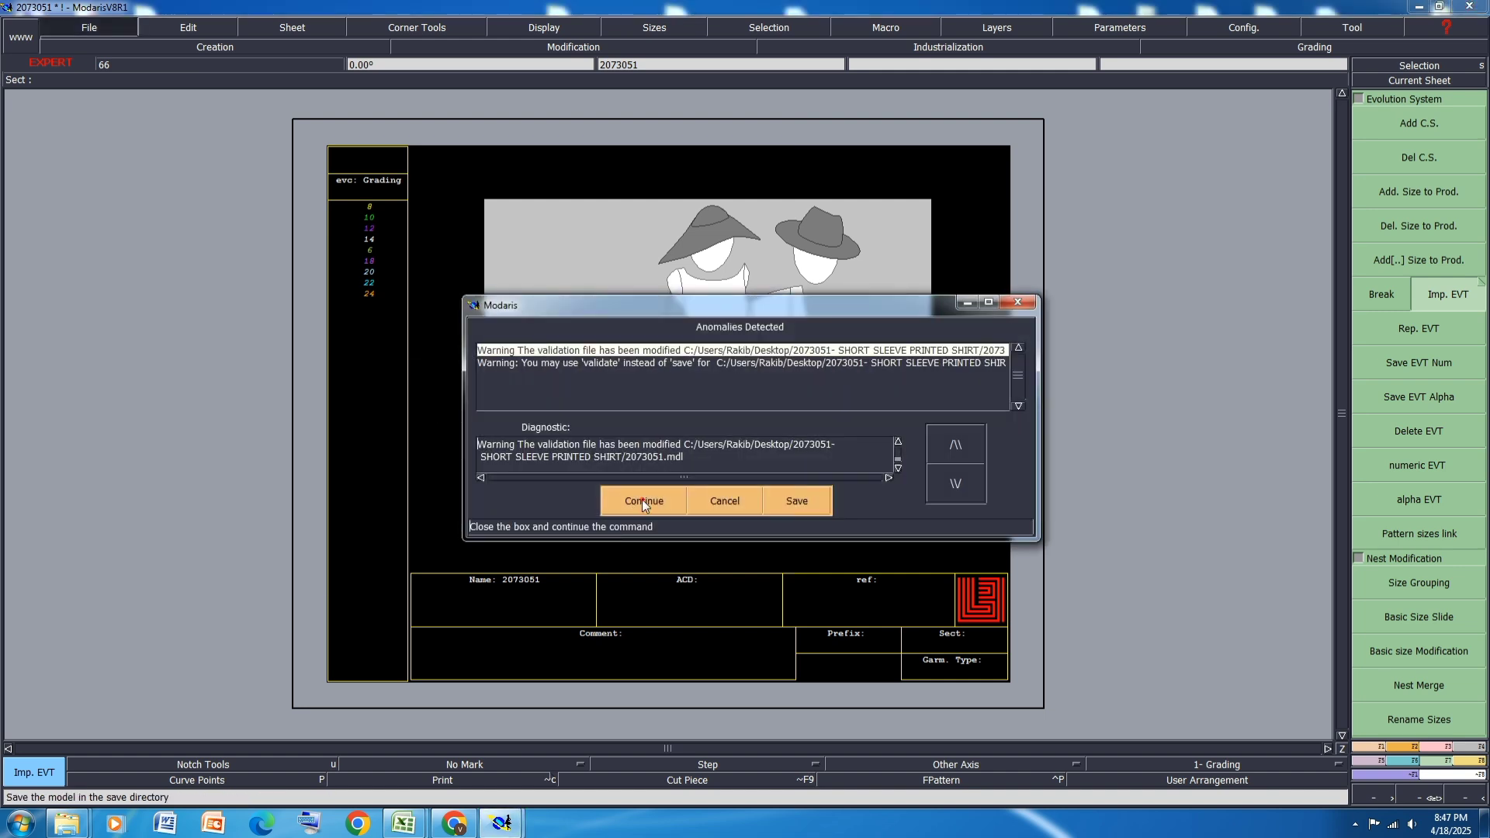
left_click(622, 501)
left_click(327, 29)
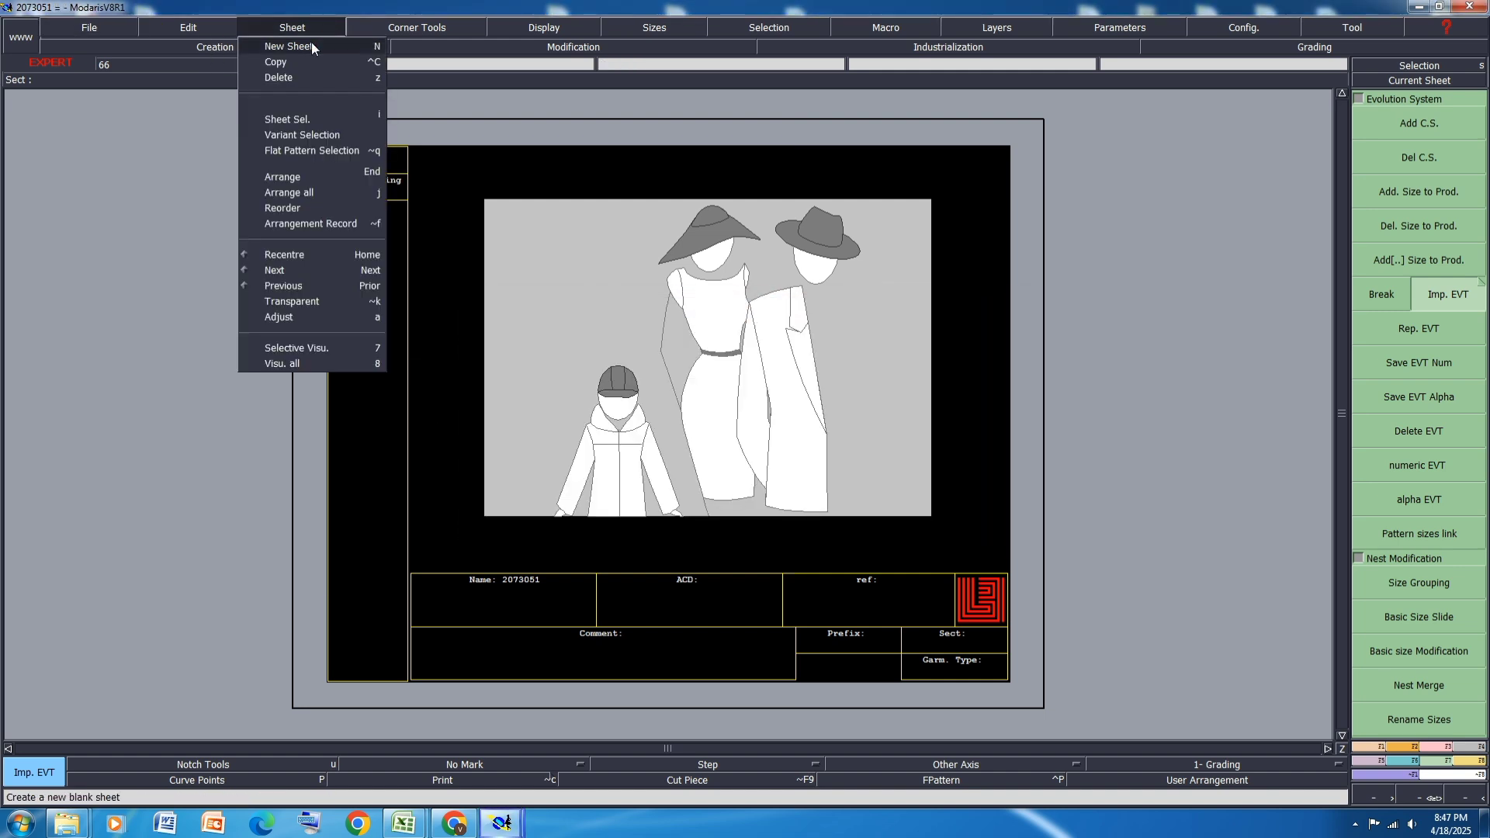
left_click(311, 49)
key("j")
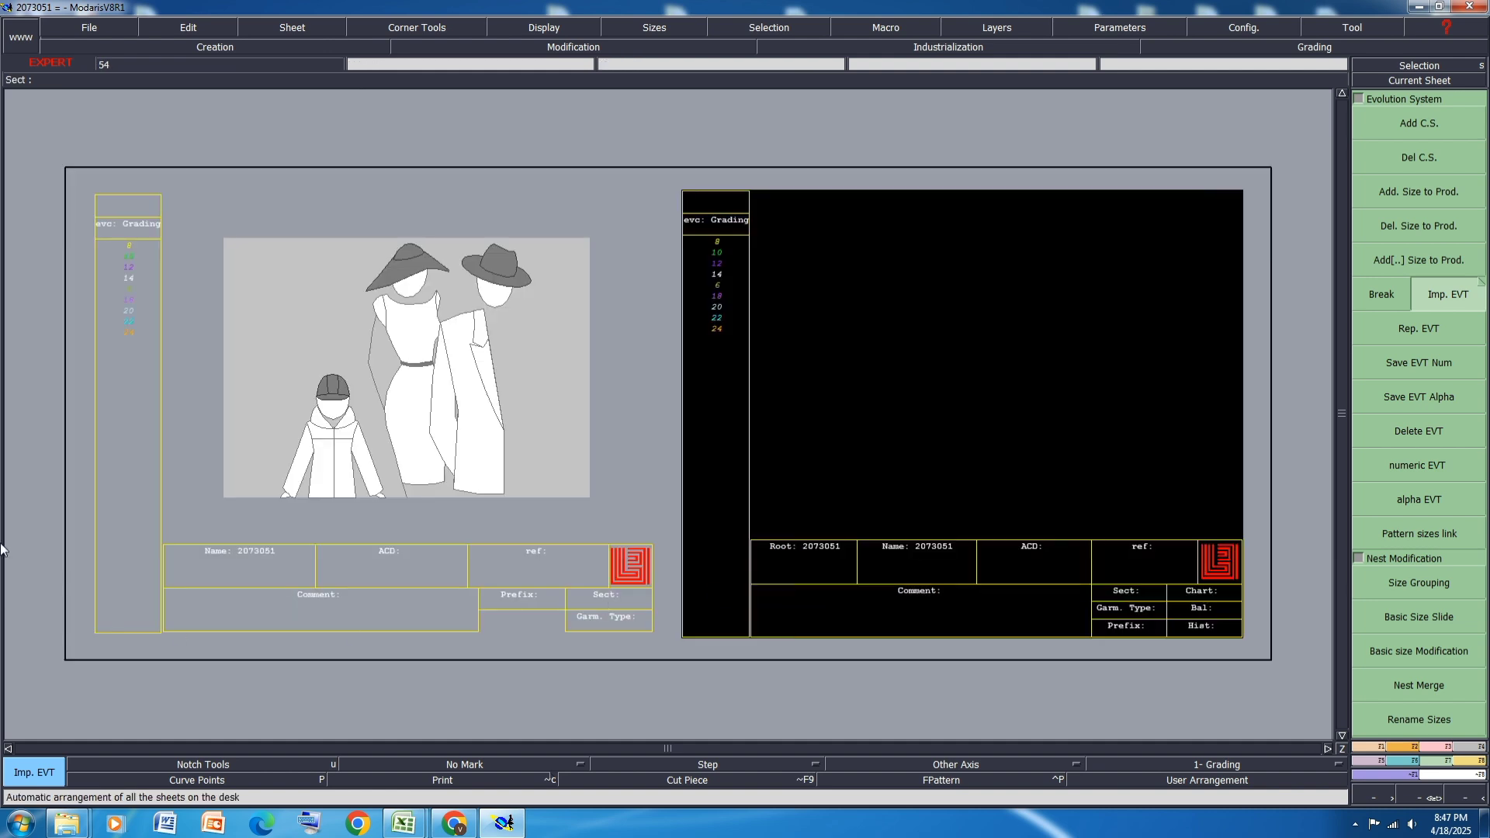
Step: Activate the Rectangle tool for drawing on the new blank sheet
scroll(1284, 275, "up", 4)
scroll(1263, 281, "down", 3)
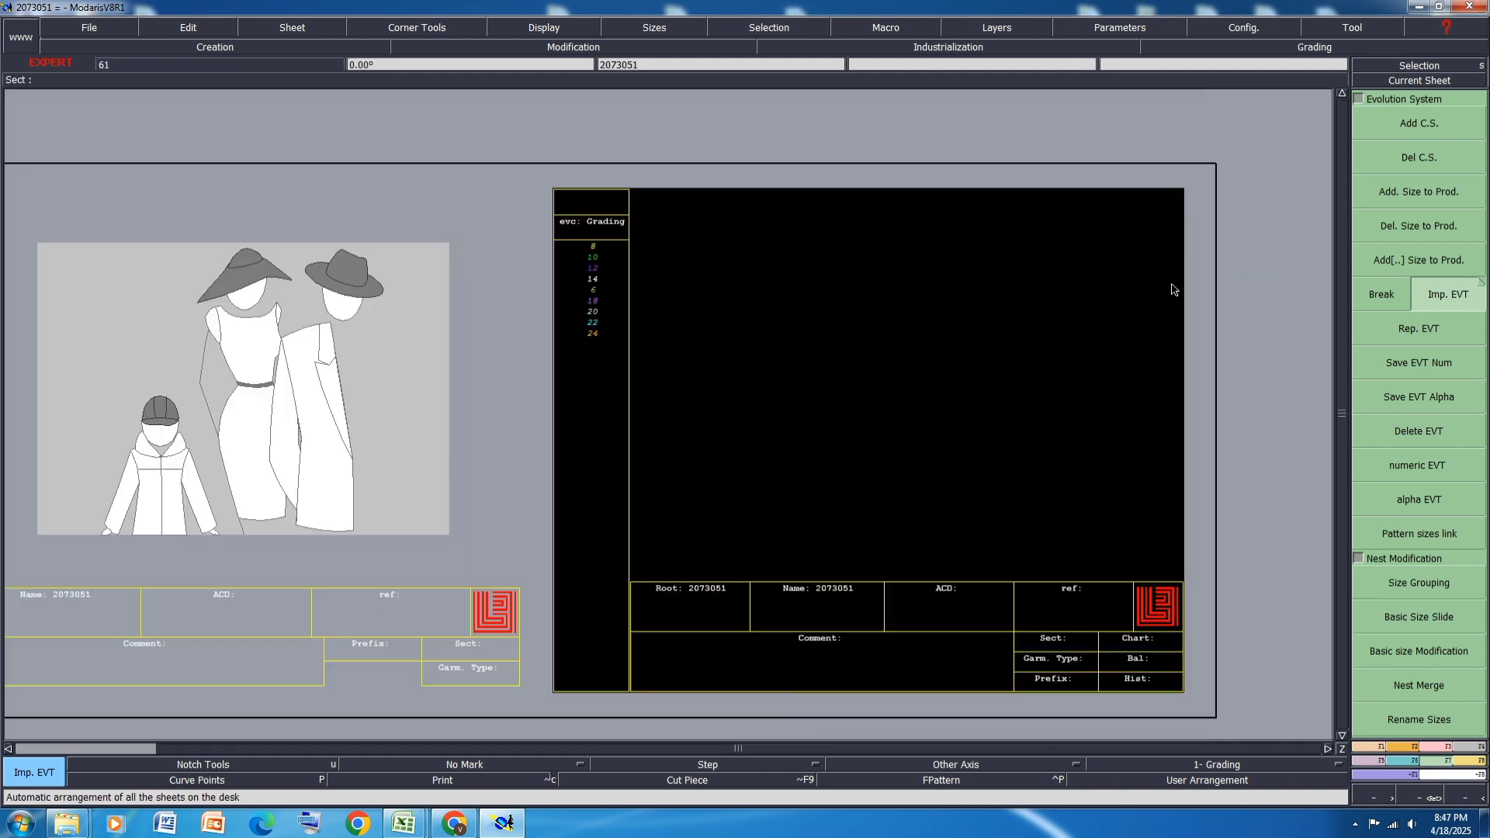
scroll(1260, 287, "up", 2)
left_click(1370, 748)
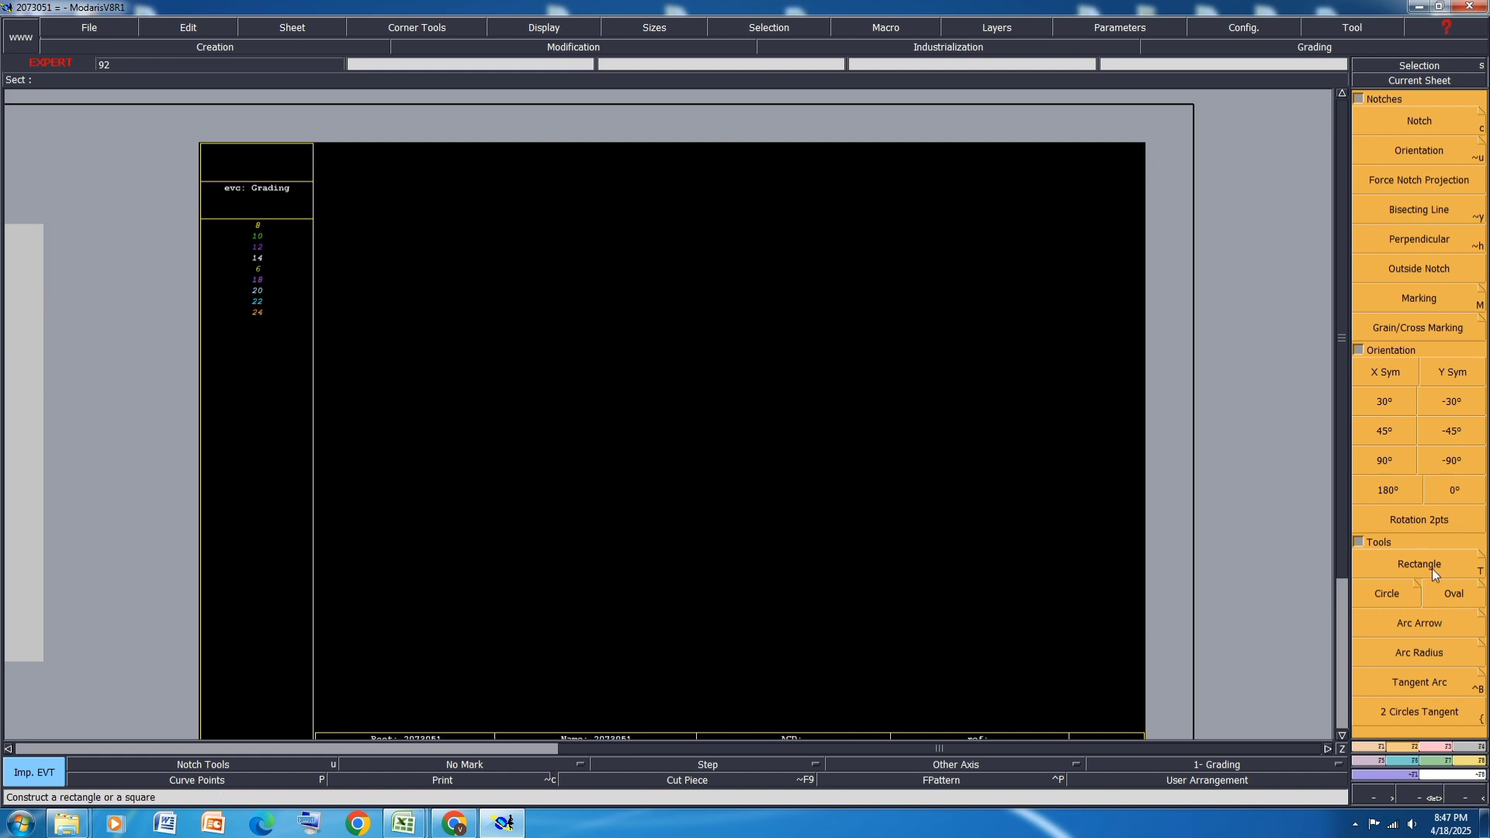
left_click(1437, 564)
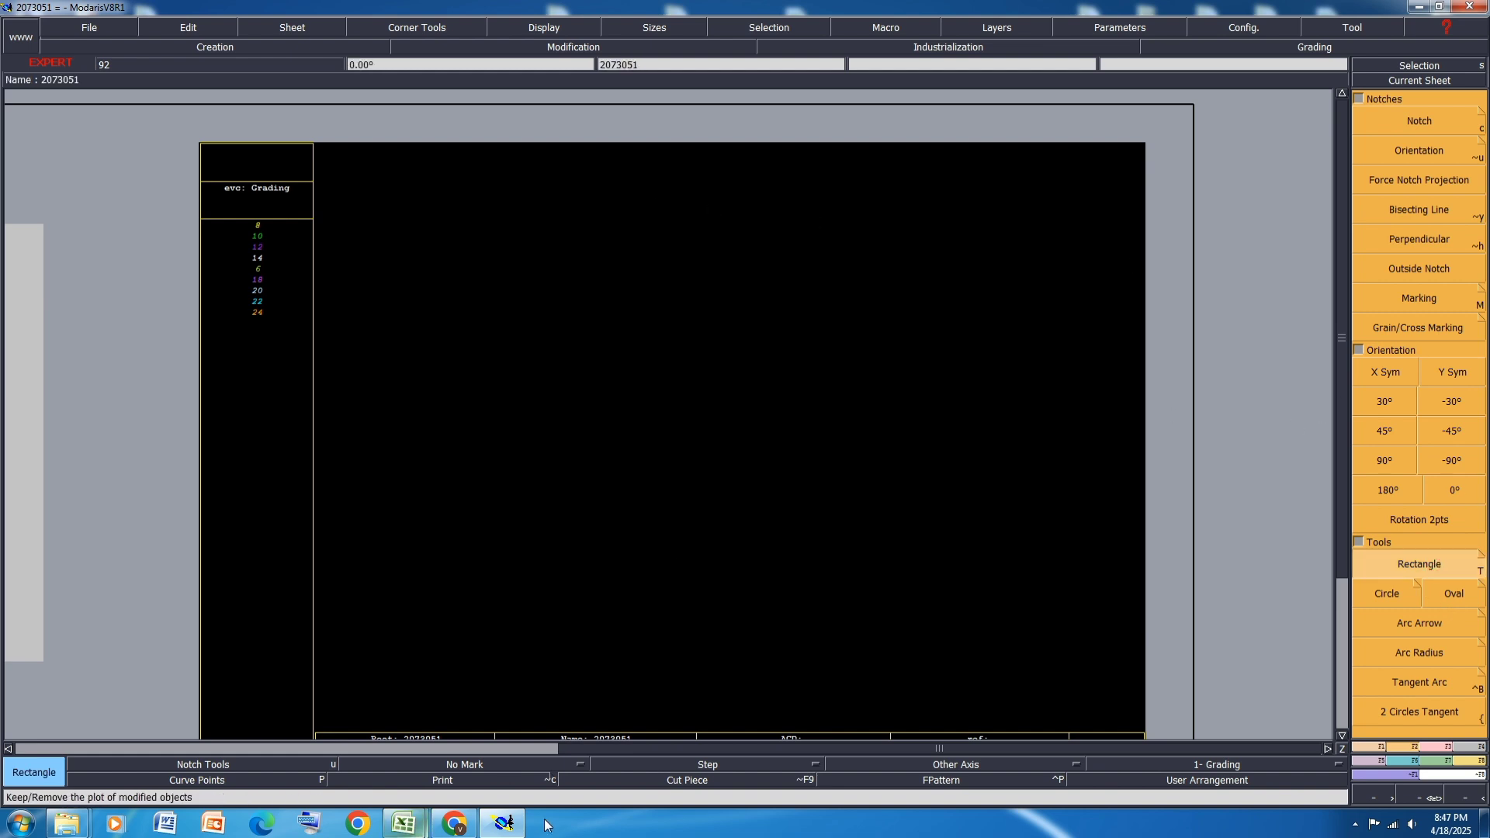
Step: Switch to the Excel size specification and highlight the bust circumference row in yellow
mouse_move(412, 824)
left_click(501, 757)
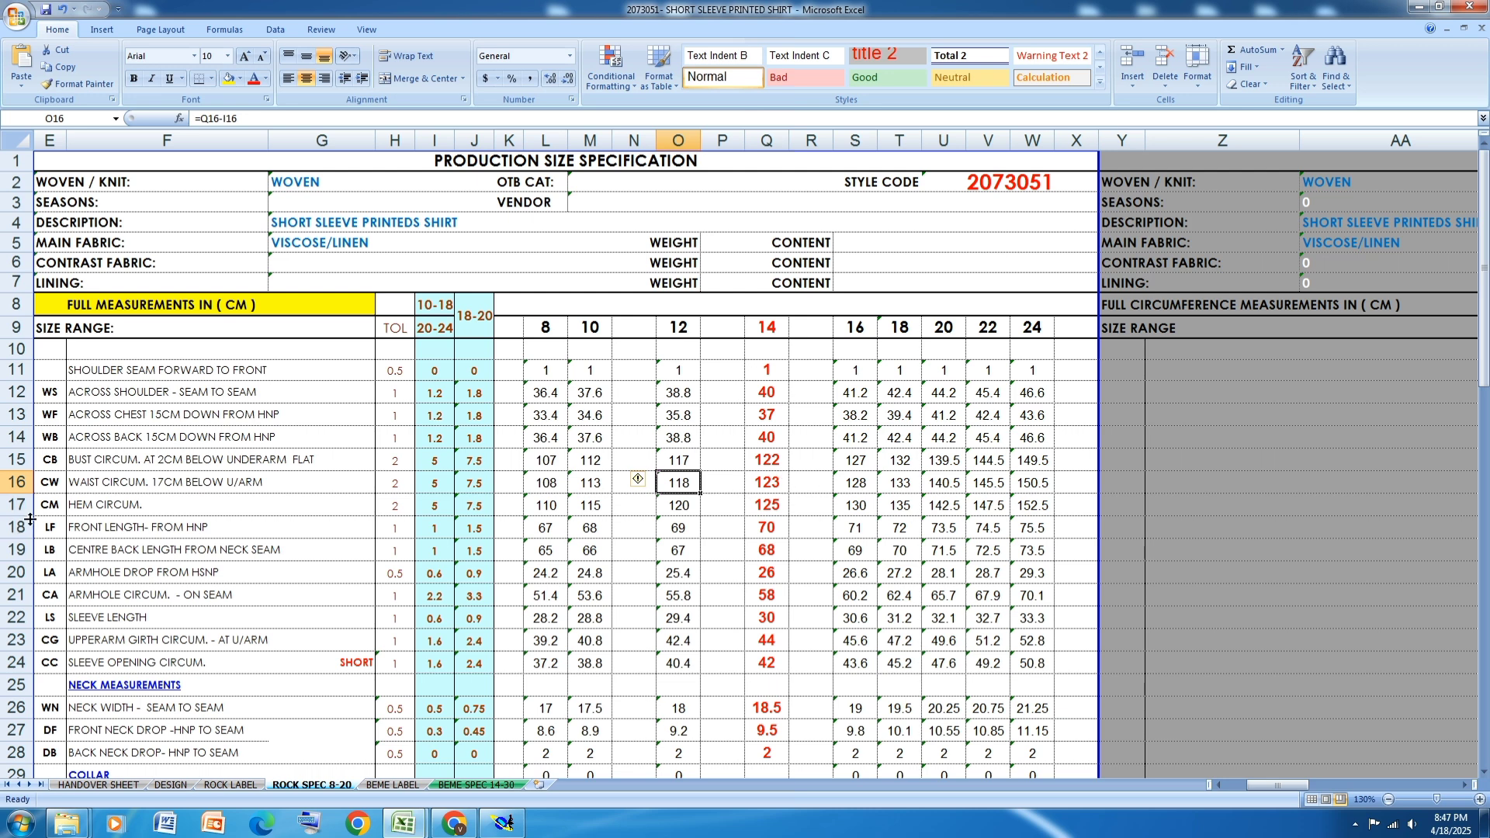
left_click(17, 459)
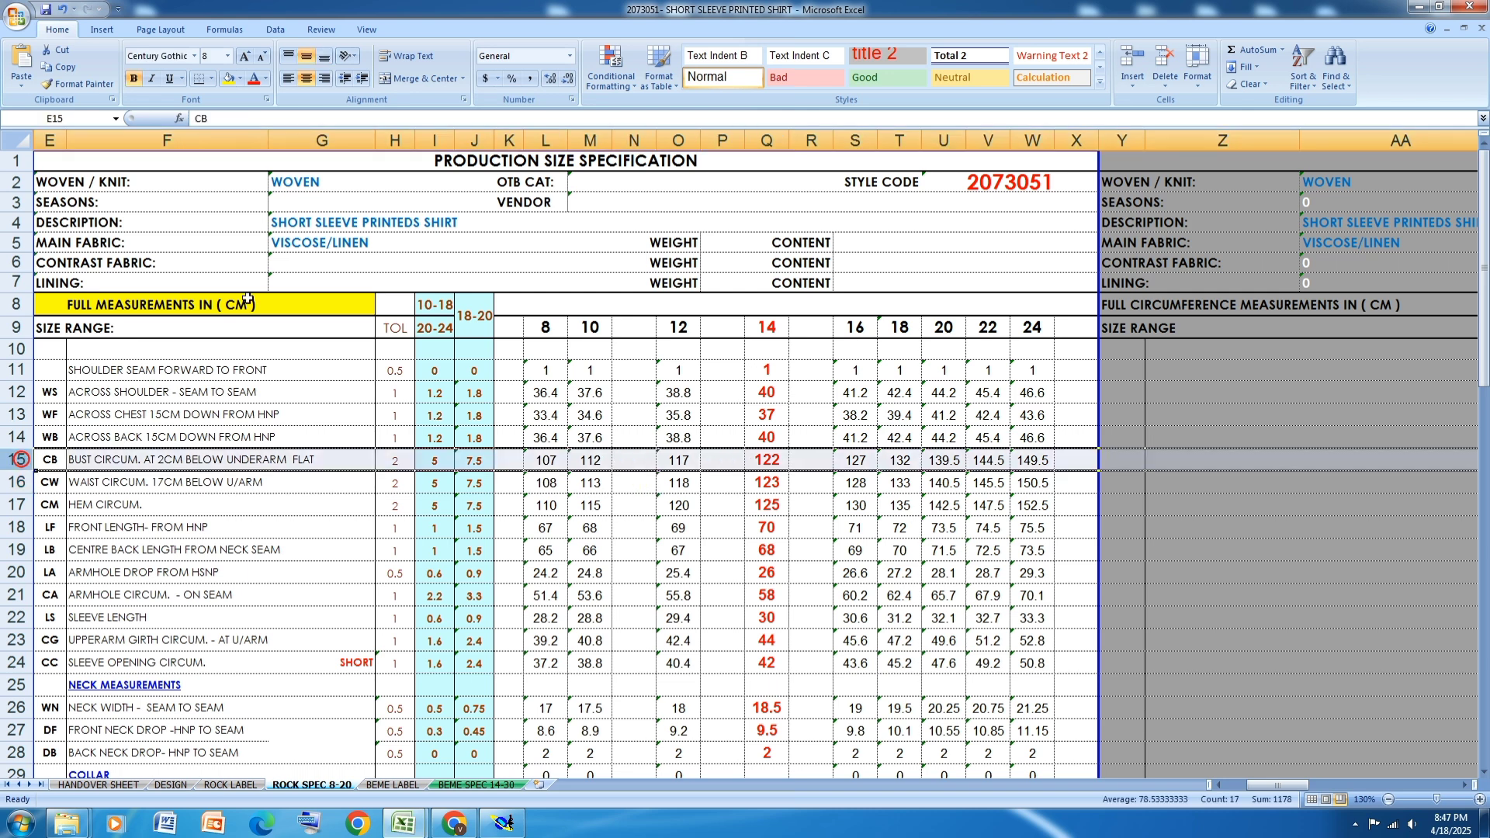
left_click(229, 78)
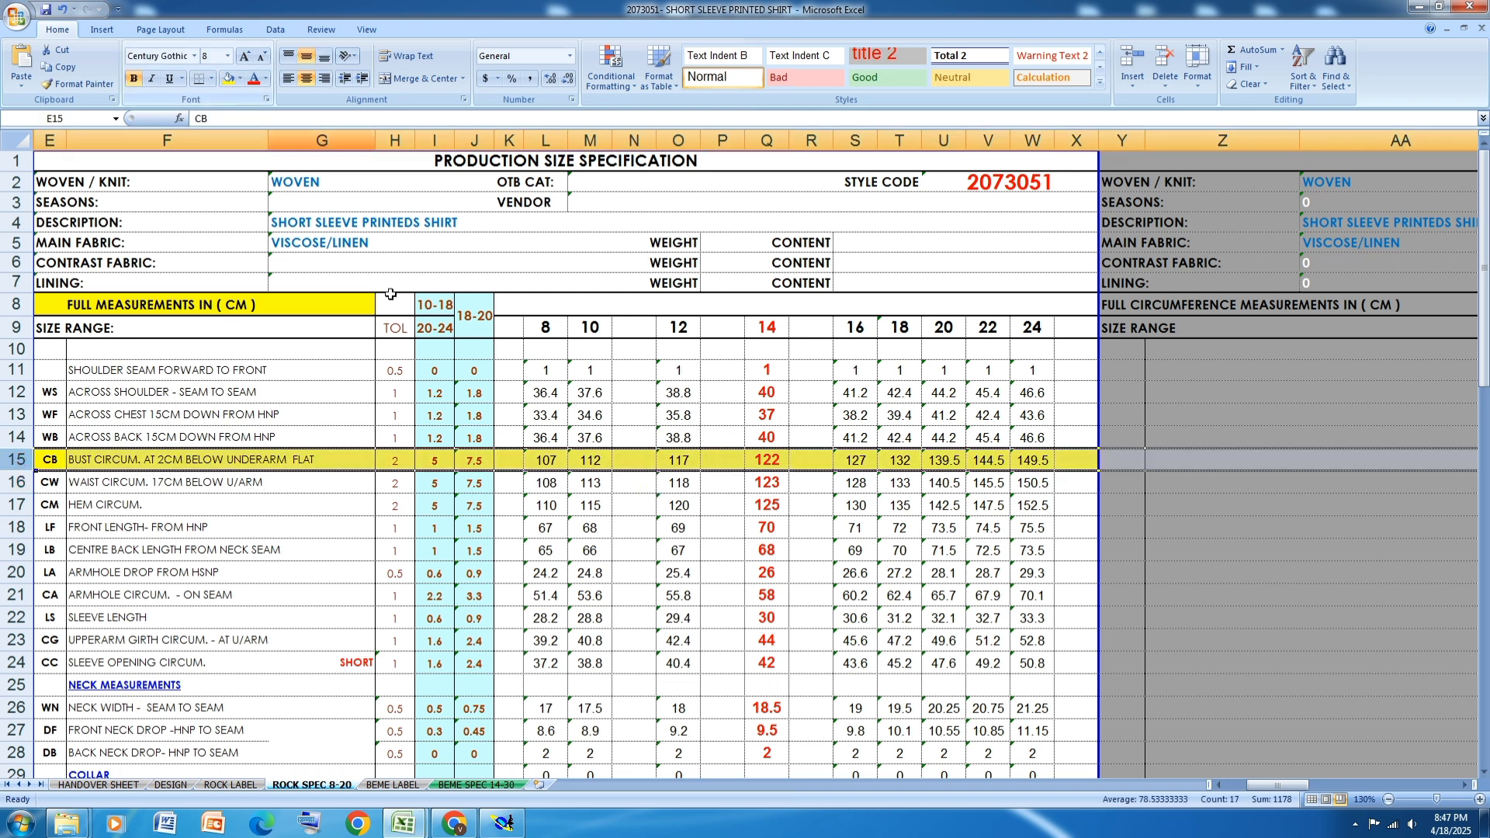
left_click(857, 505)
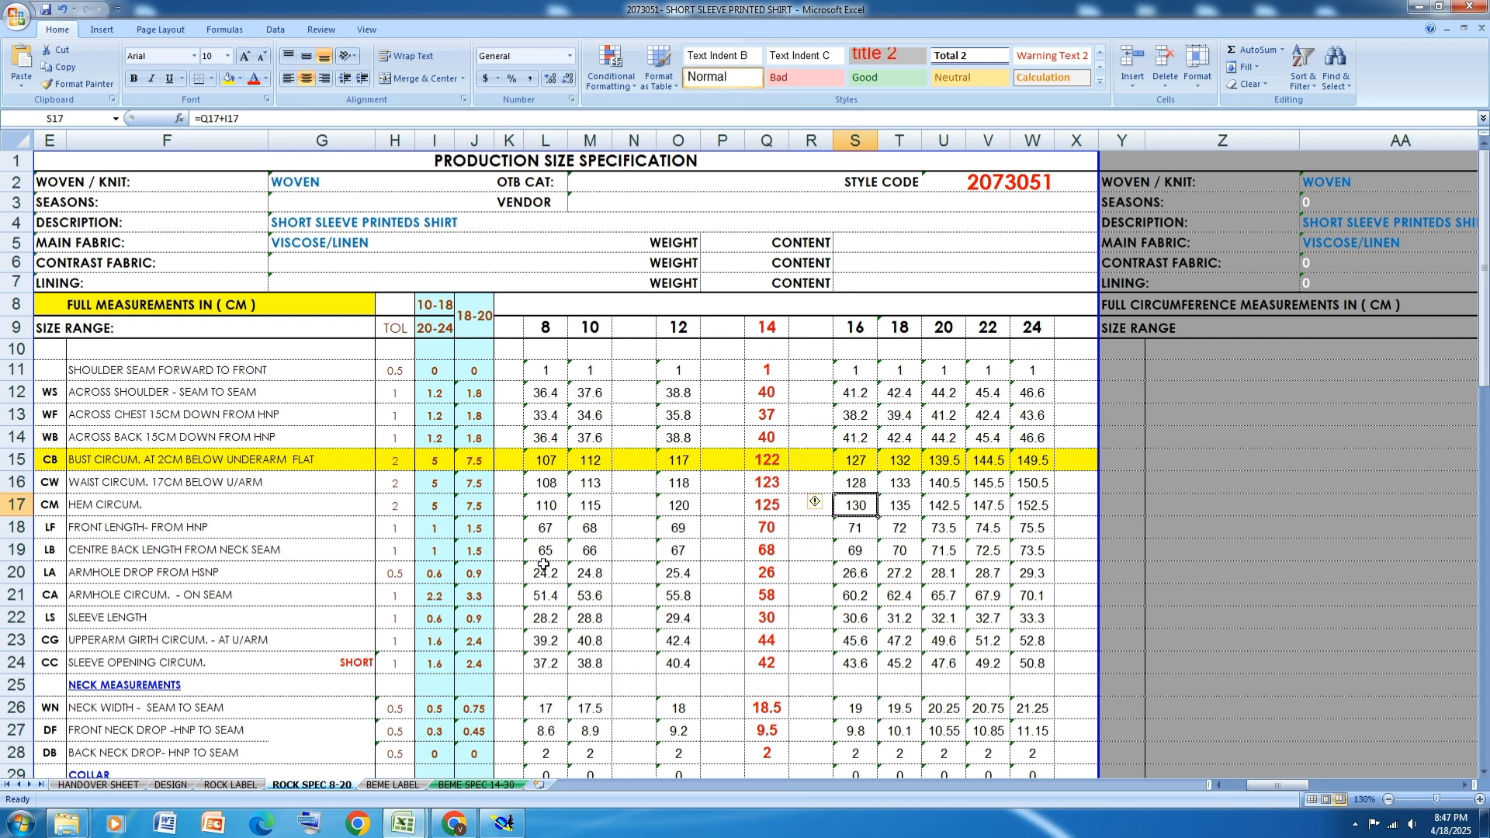
Step: Highlight the front length from HNP row in yellow
left_click(17, 504)
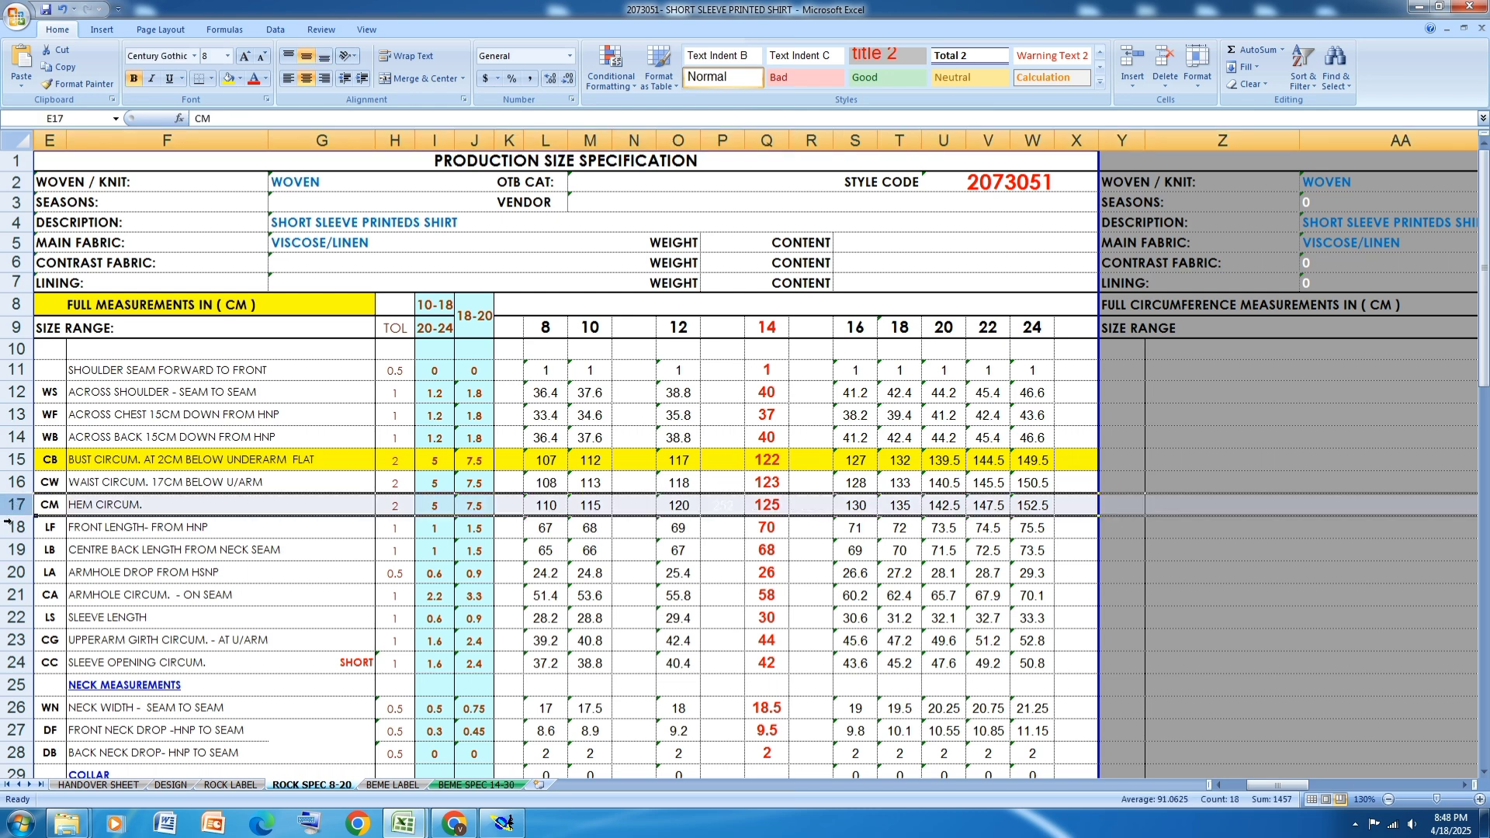
left_click(16, 527)
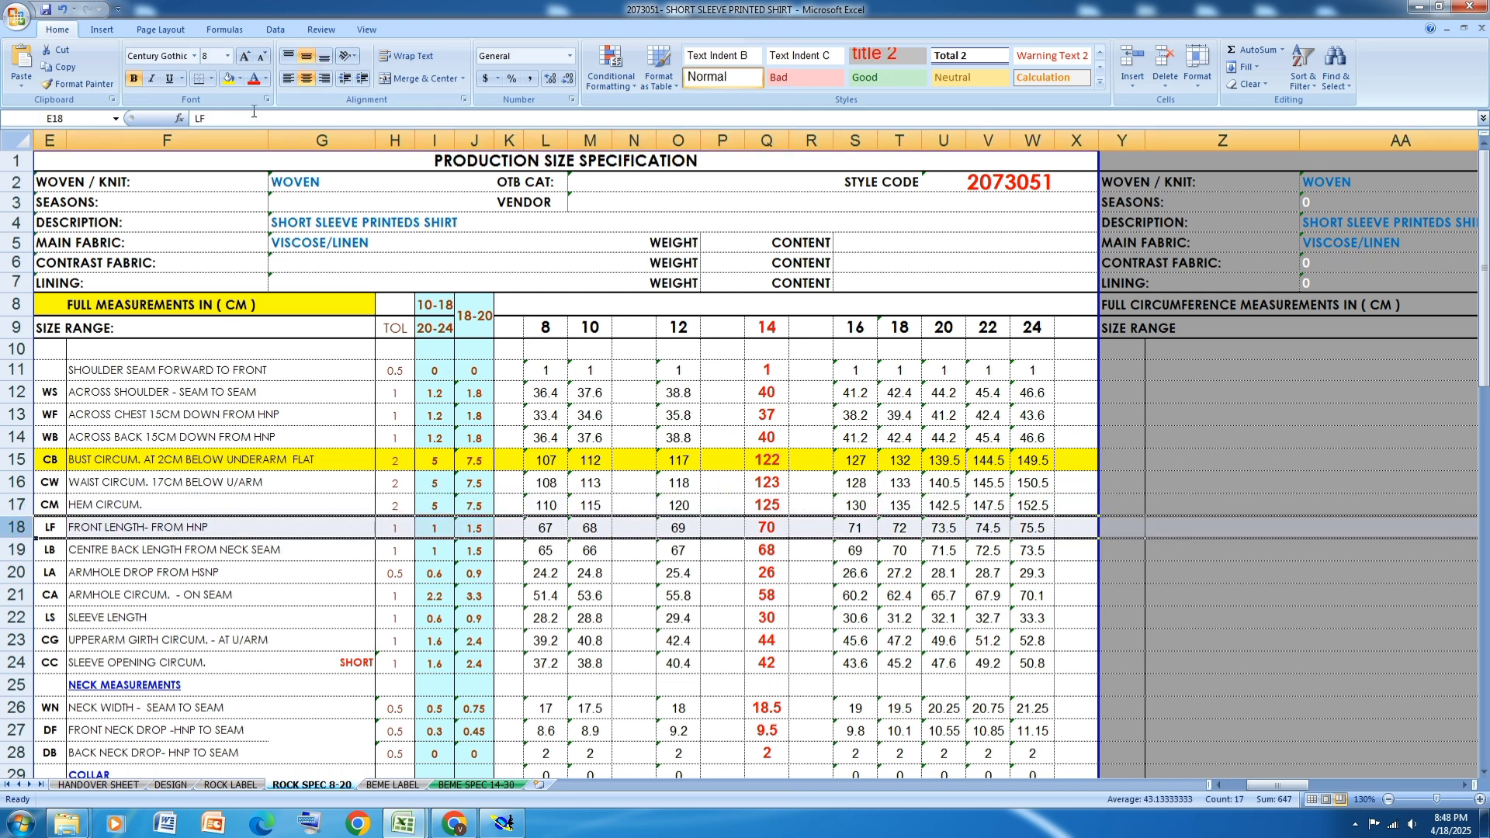
left_click(228, 79)
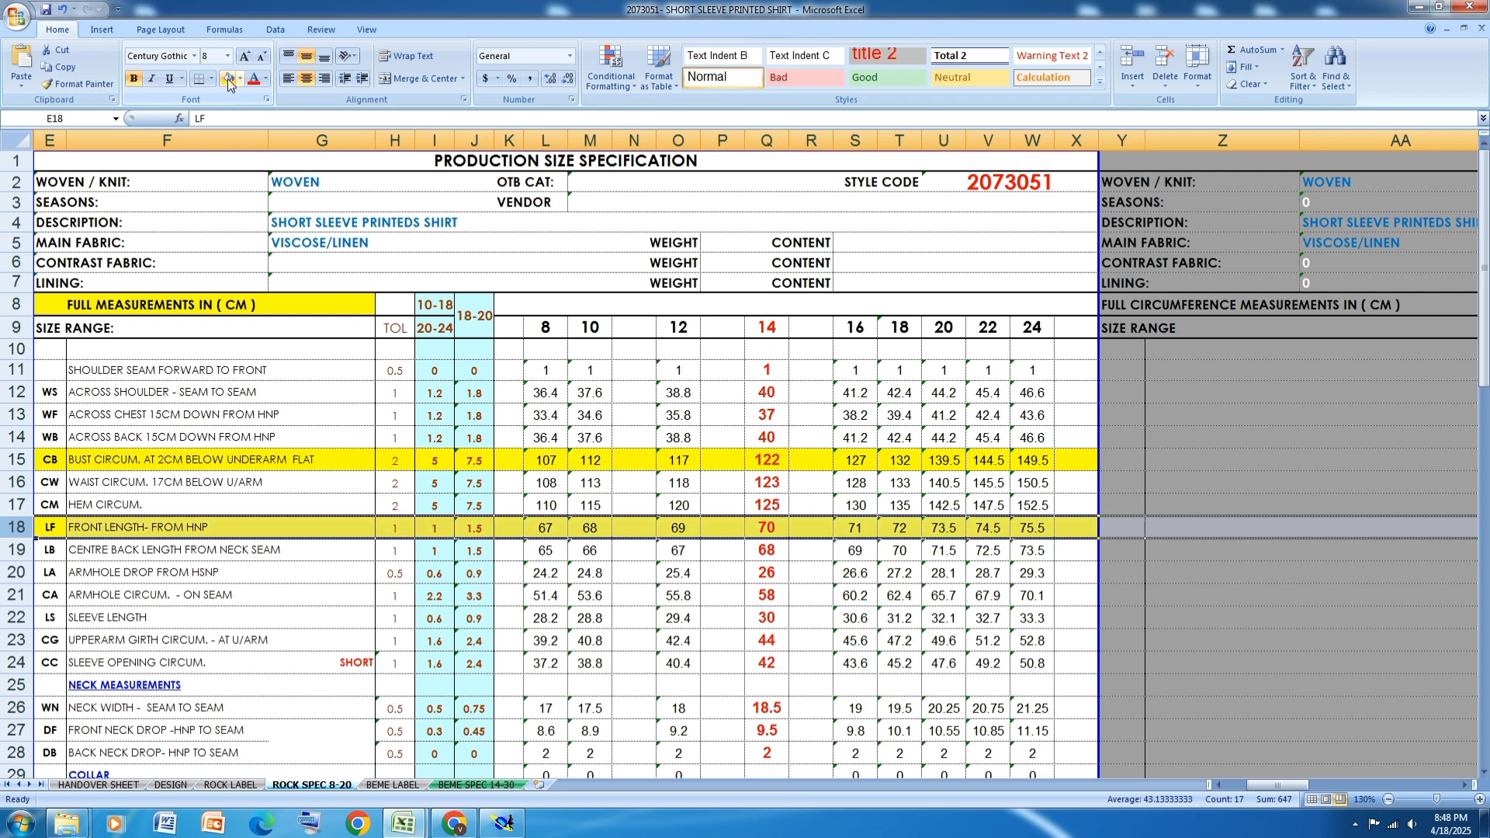
left_click(807, 551)
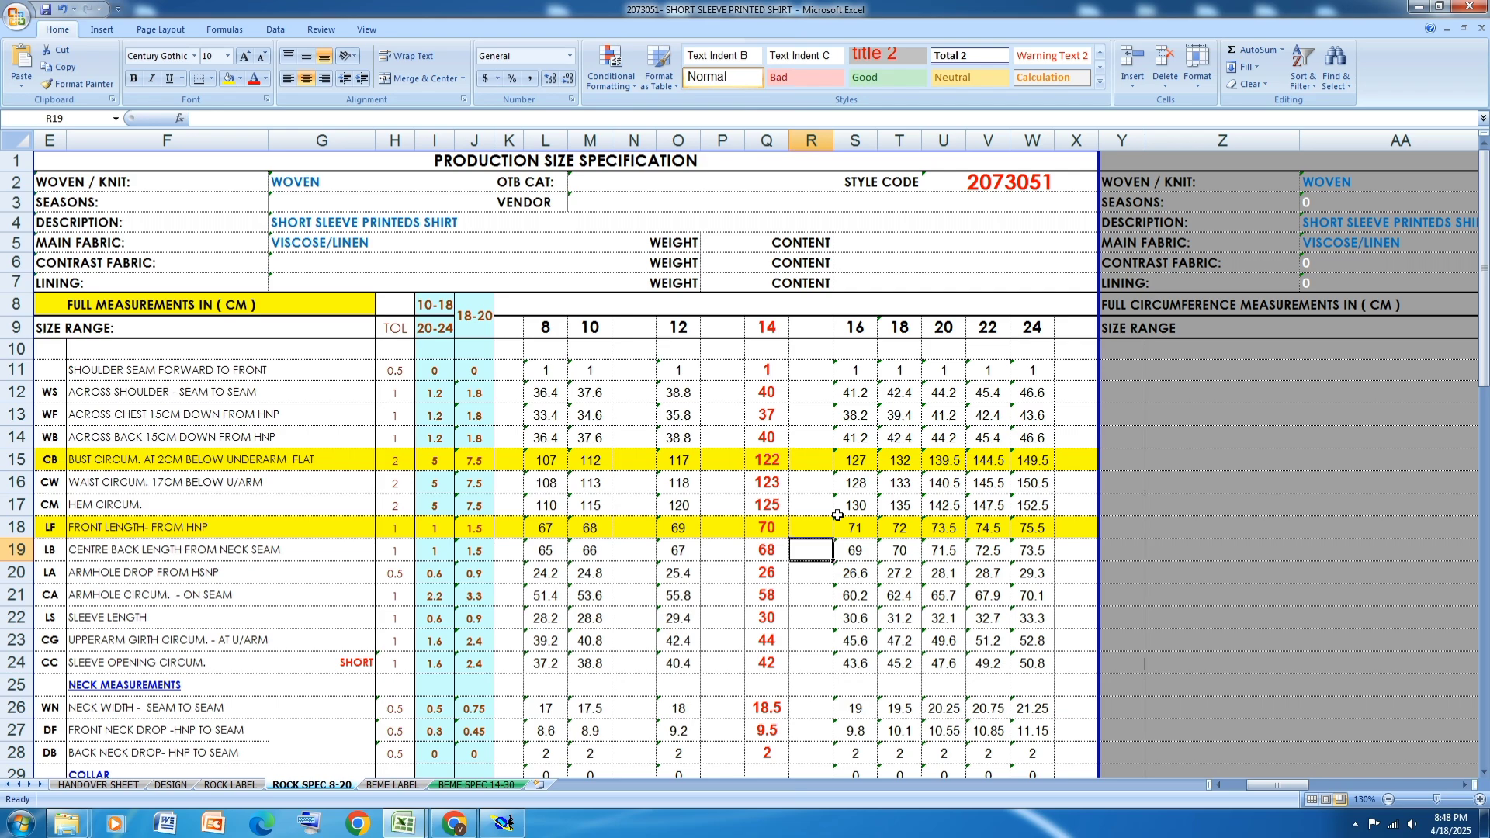
Step: Switch back to Modaris, construct a rectangle 70 cm wide and 30.5 cm high on the new sheet, and rearrange the sheets
left_click(503, 824)
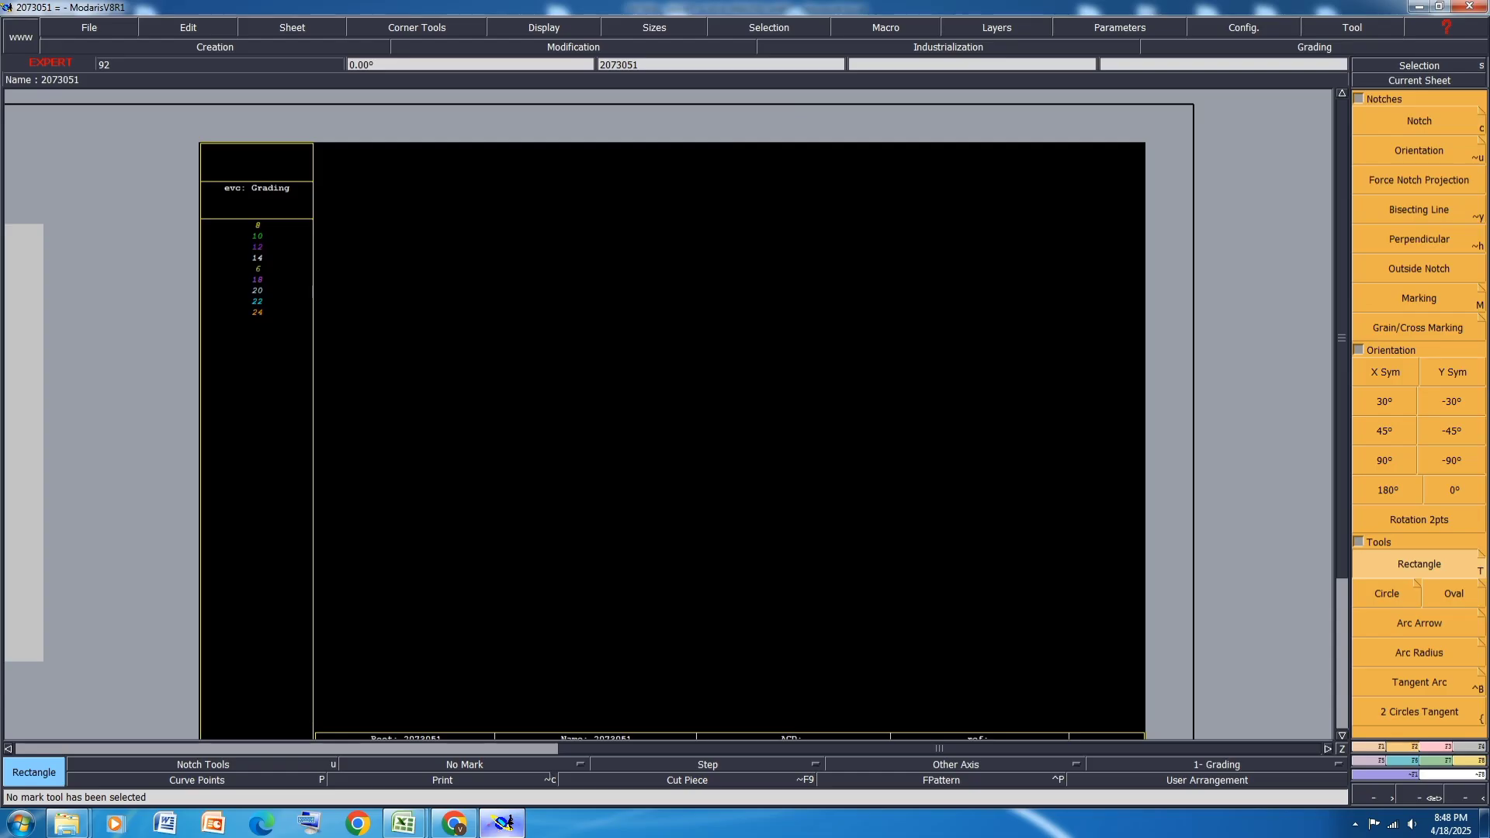
left_click(1027, 295)
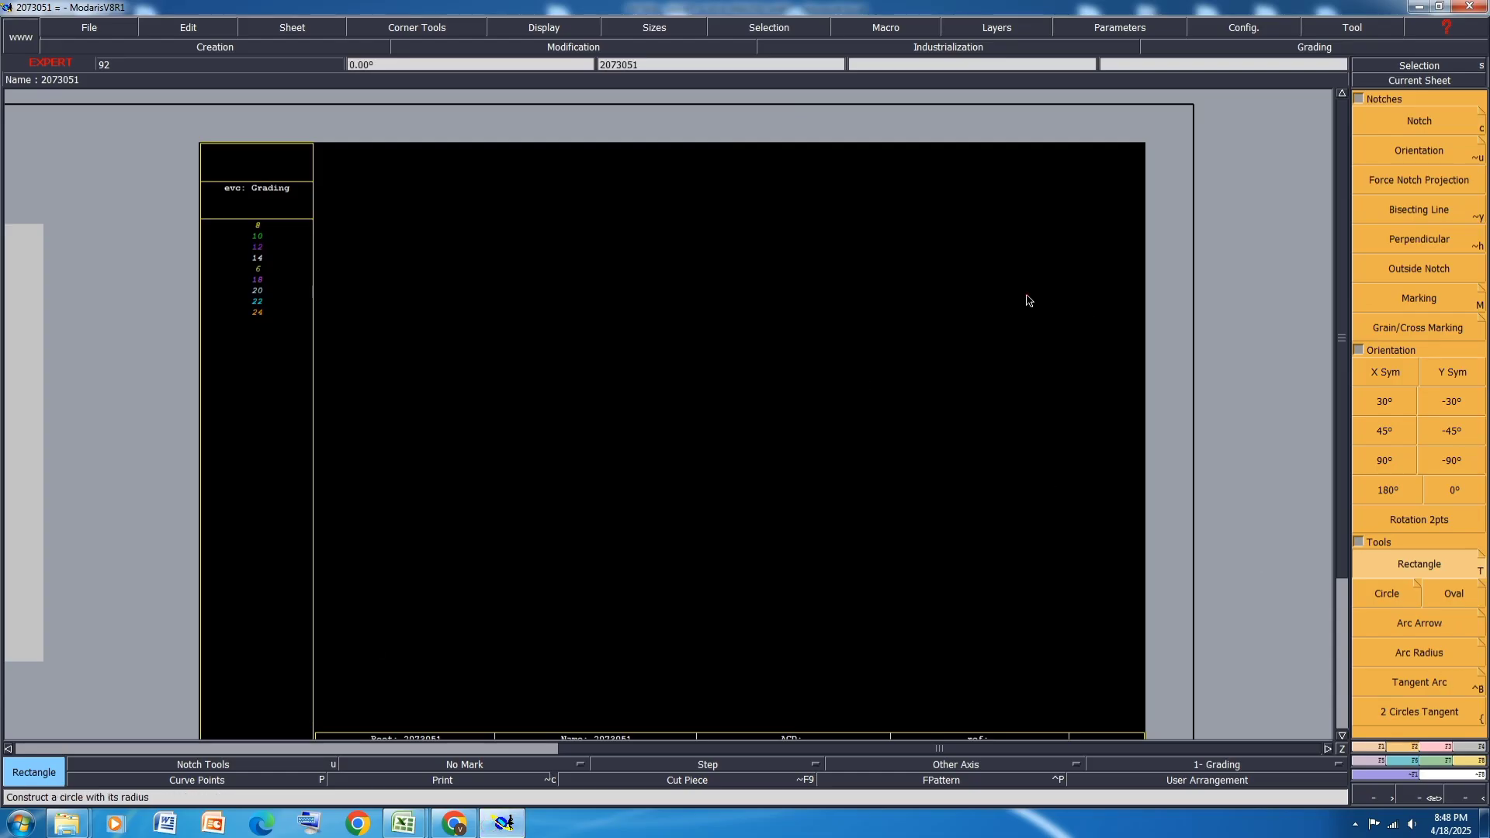
left_click(568, 529)
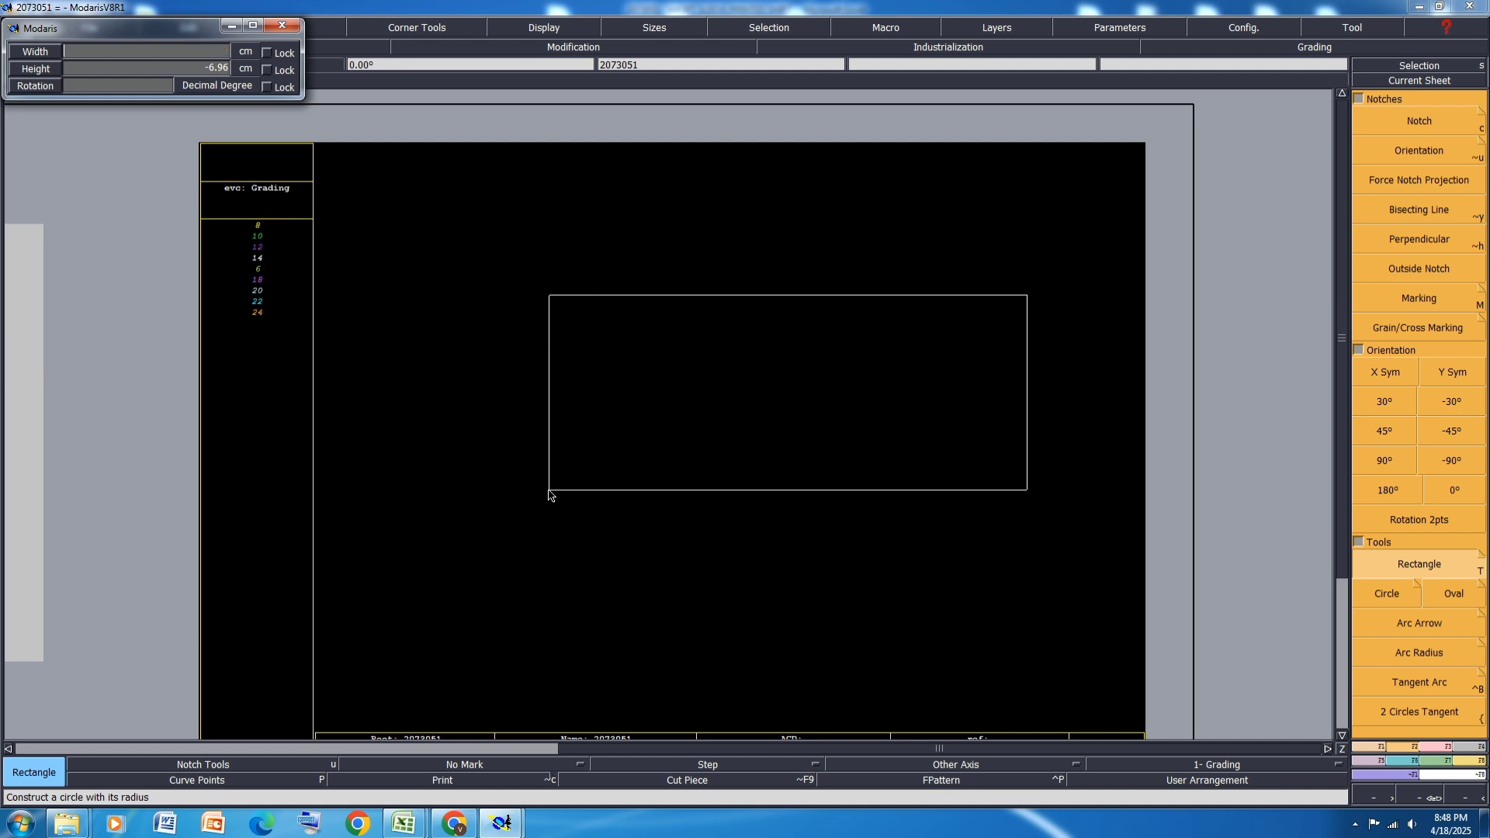
key("Return")
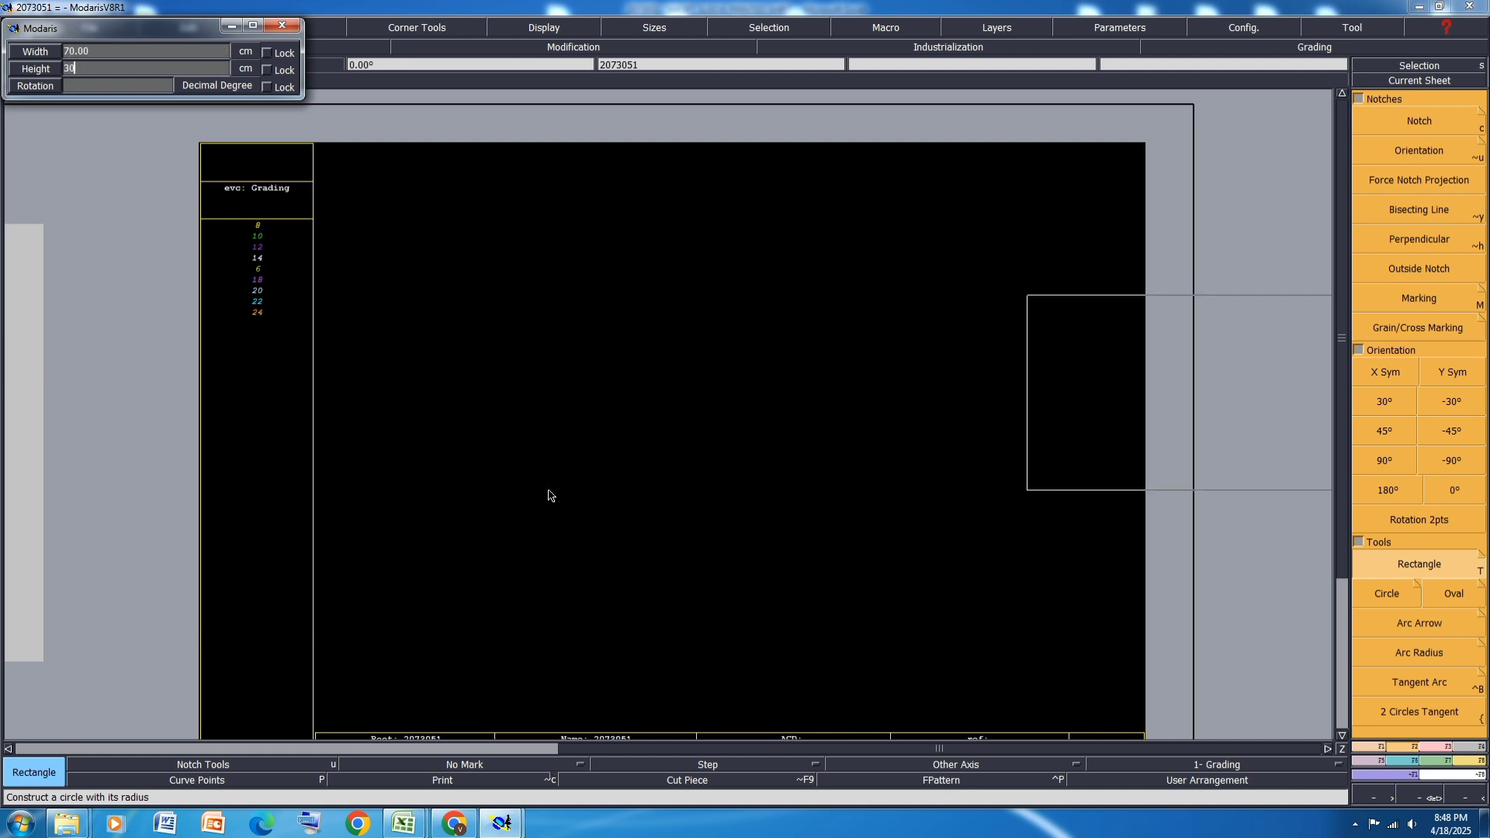
type("30.5")
key("Return")
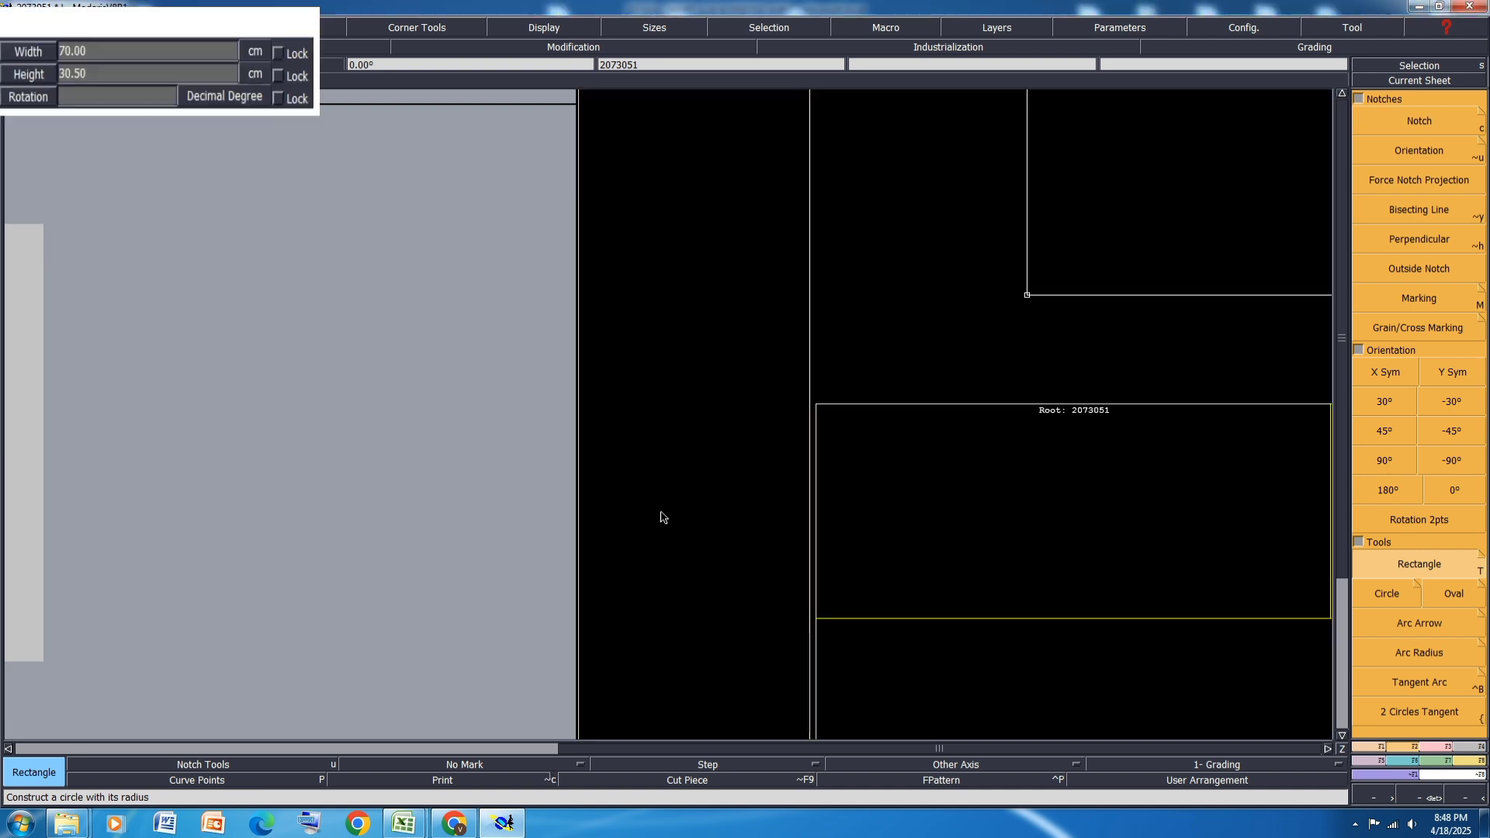
key("Home")
key("End")
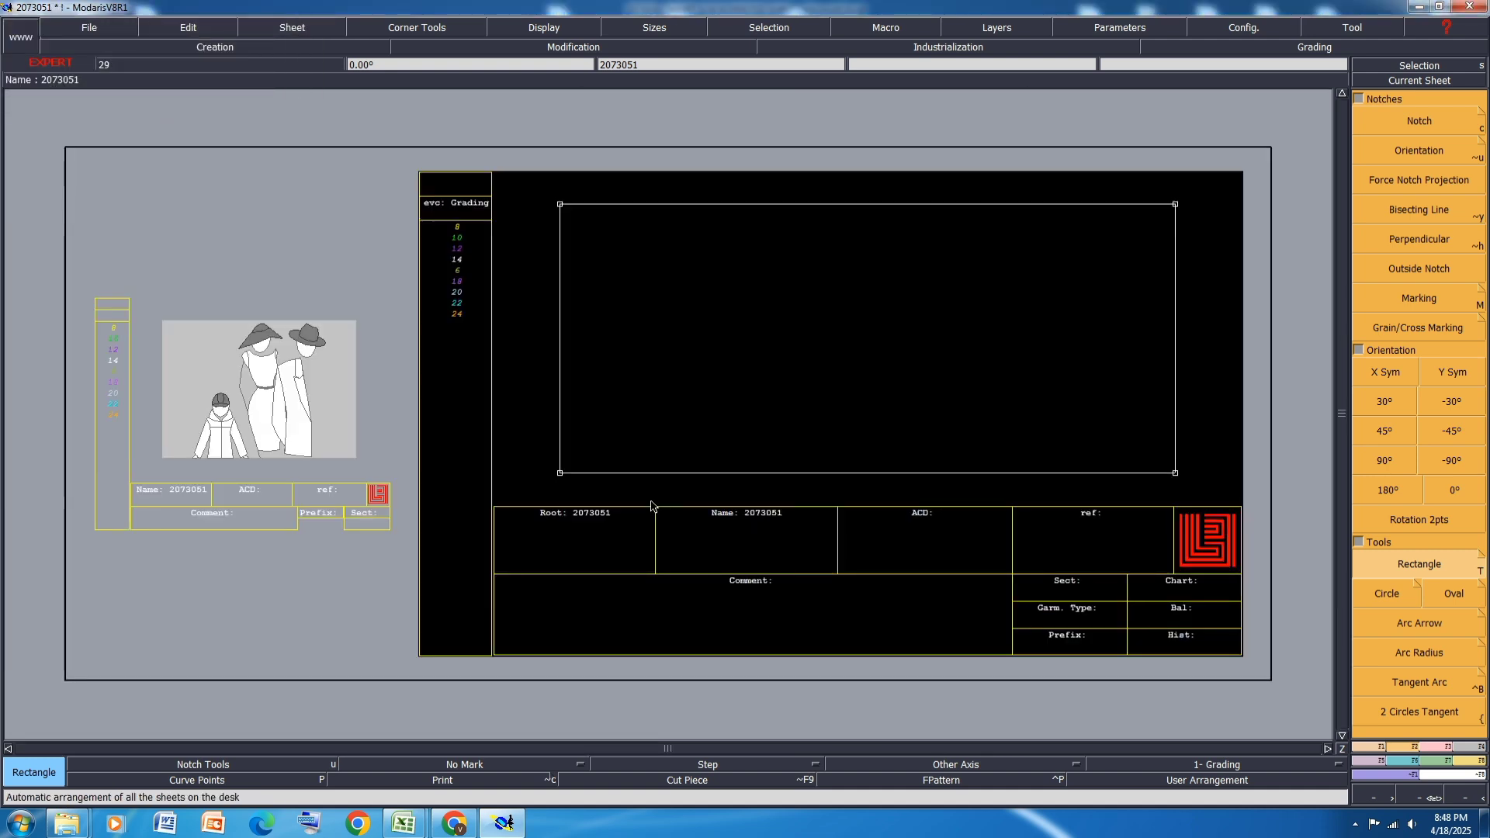
Step: Save the model and hide the title blocks on the sheets
key("ctrl+s")
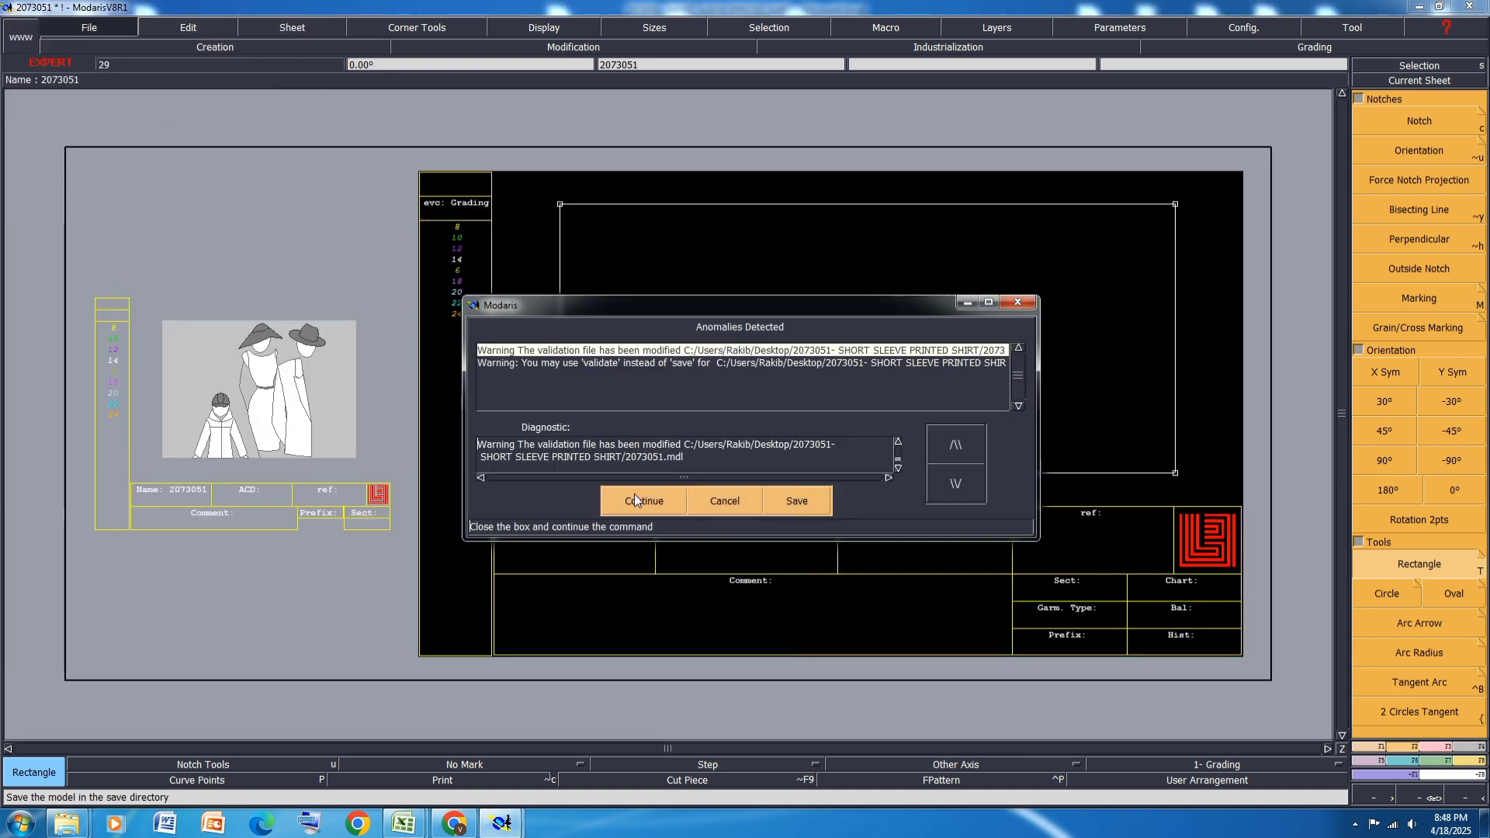
left_click(639, 502)
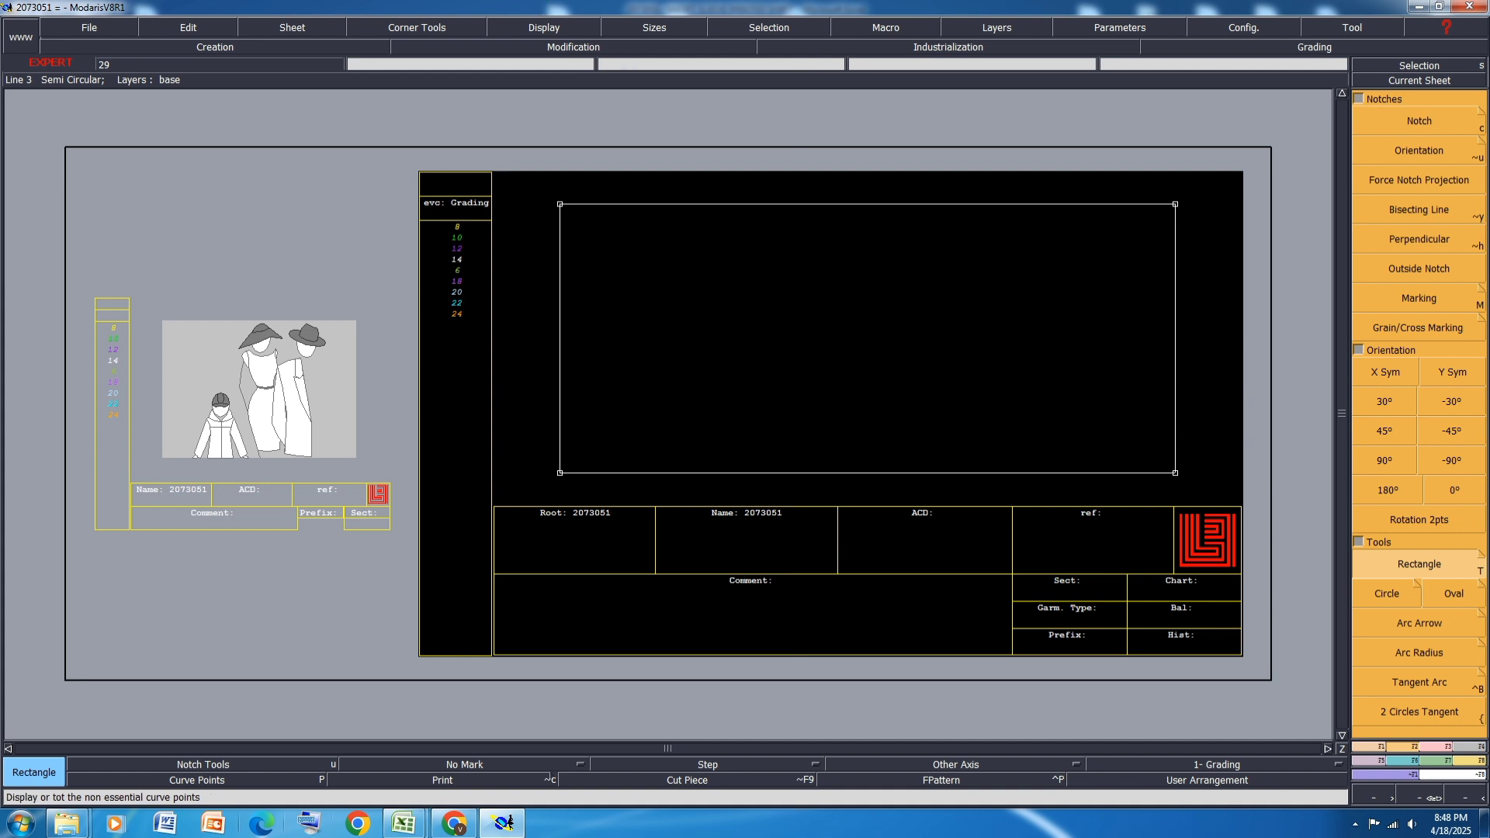
key("ctrl+t")
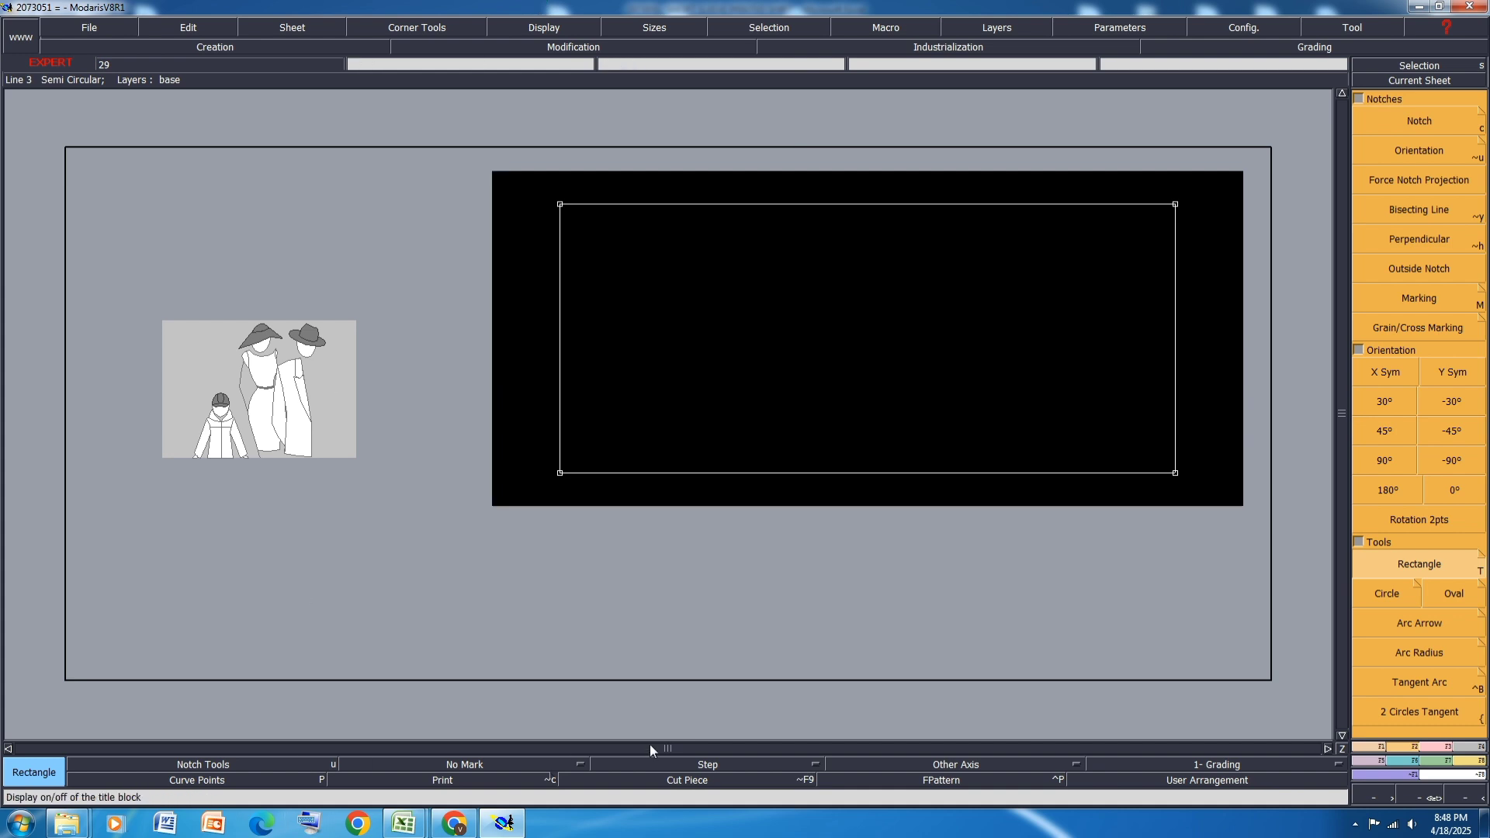
key("ctrl+a")
Step: Pin the characteristic points of the rectangle
scroll(1245, 326, "up", 2)
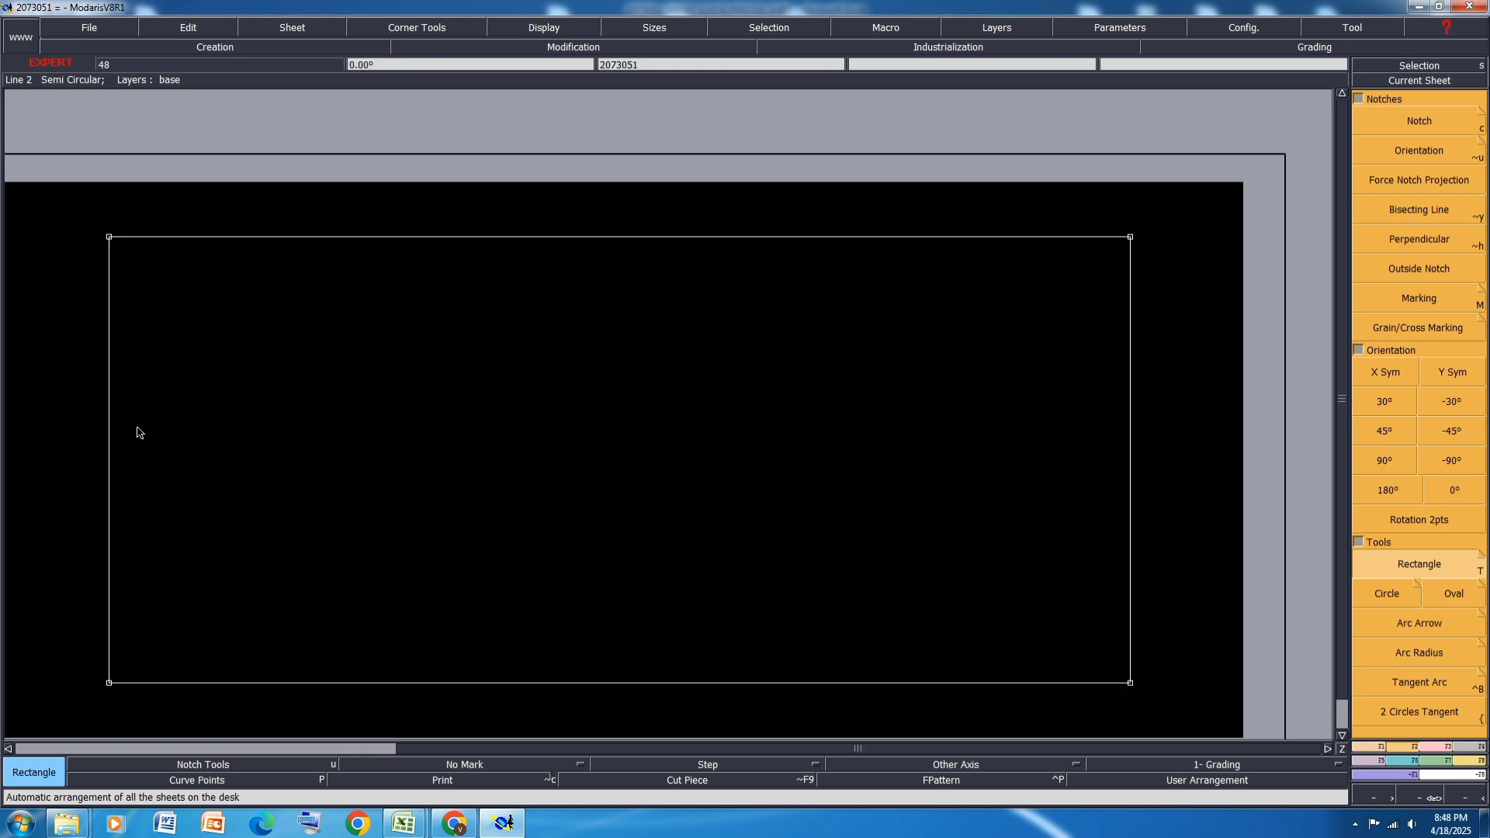
left_click(1448, 746)
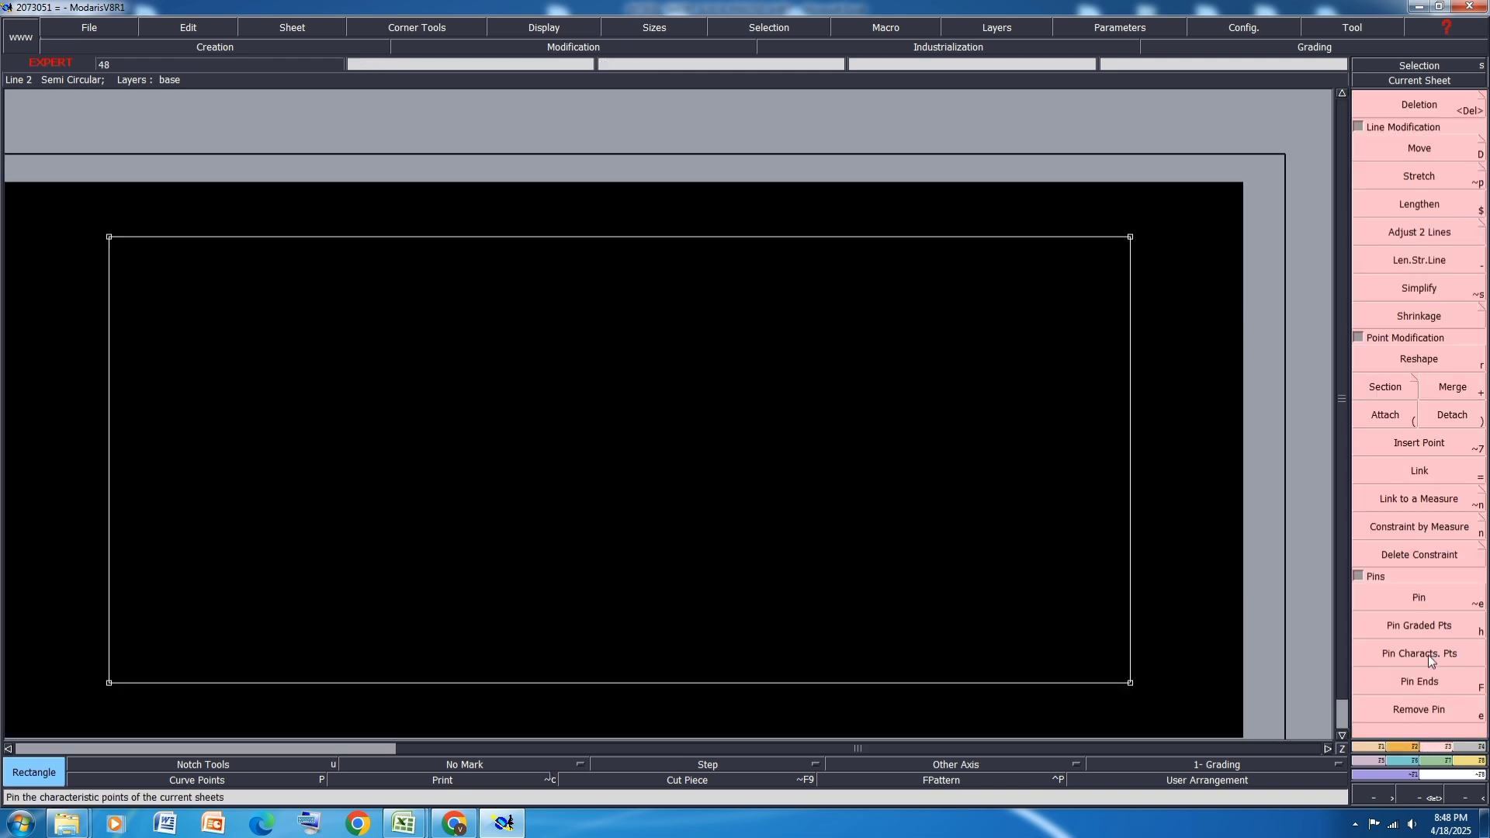
left_click(1432, 660)
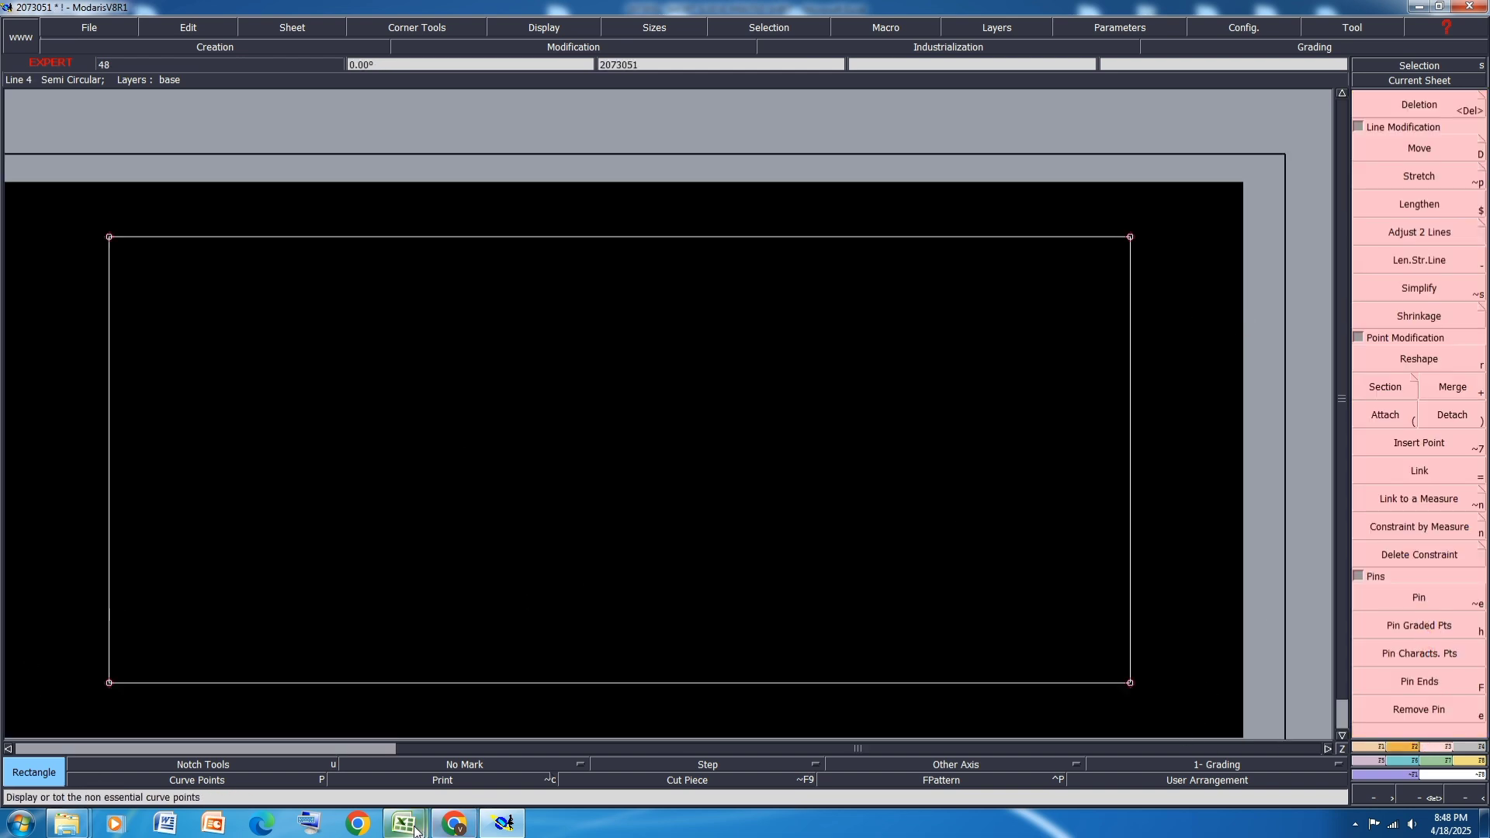
Step: Switch to the Excel size specification and review the body, neck, collar, button and other measurements on the ROCK SPEC 8-20 sheet
mouse_move(415, 830)
left_click(495, 748)
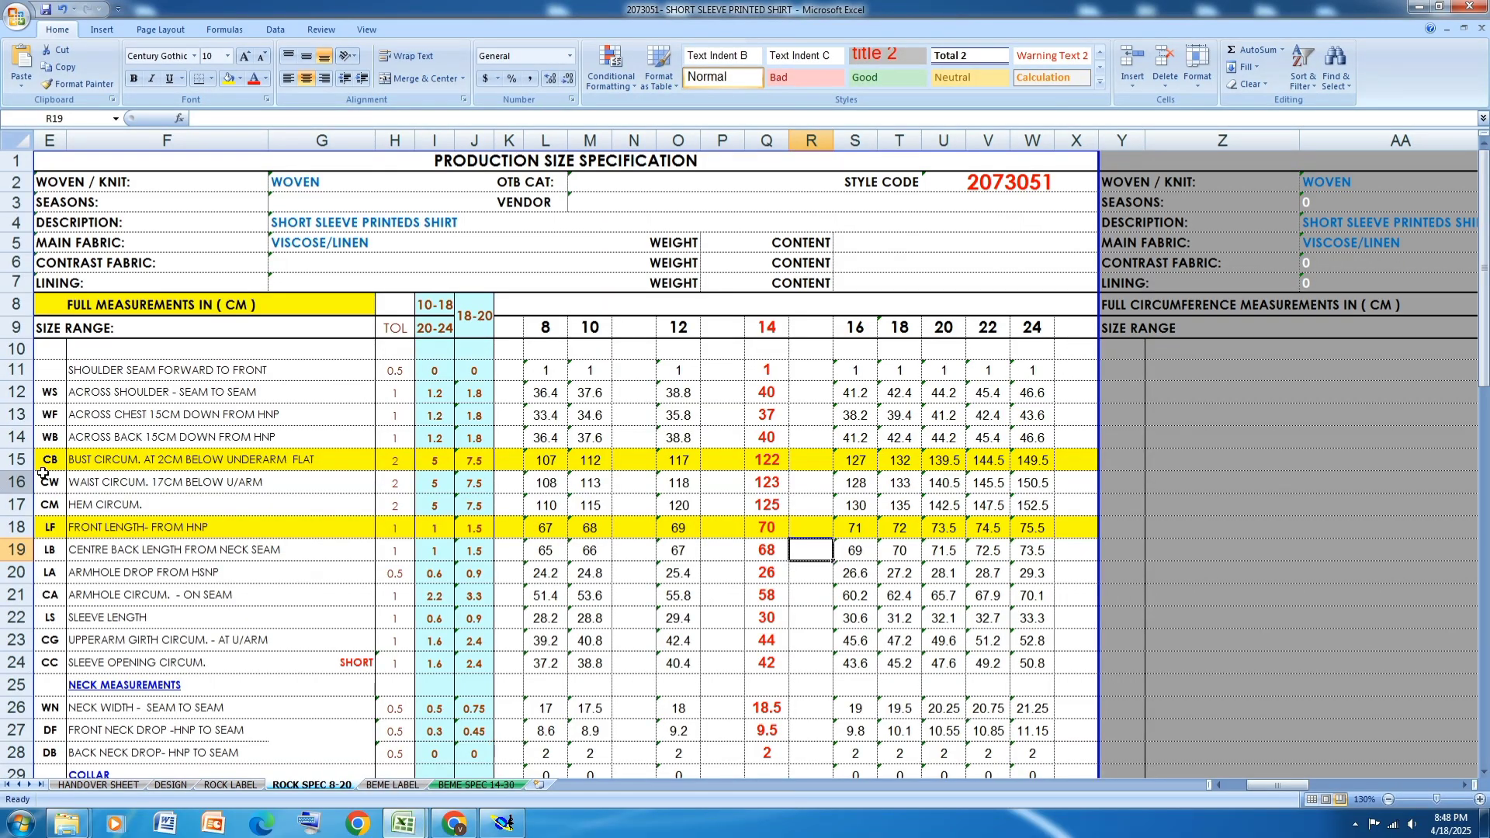
scroll(268, 416, "down", 1)
scroll(268, 416, "down", 3)
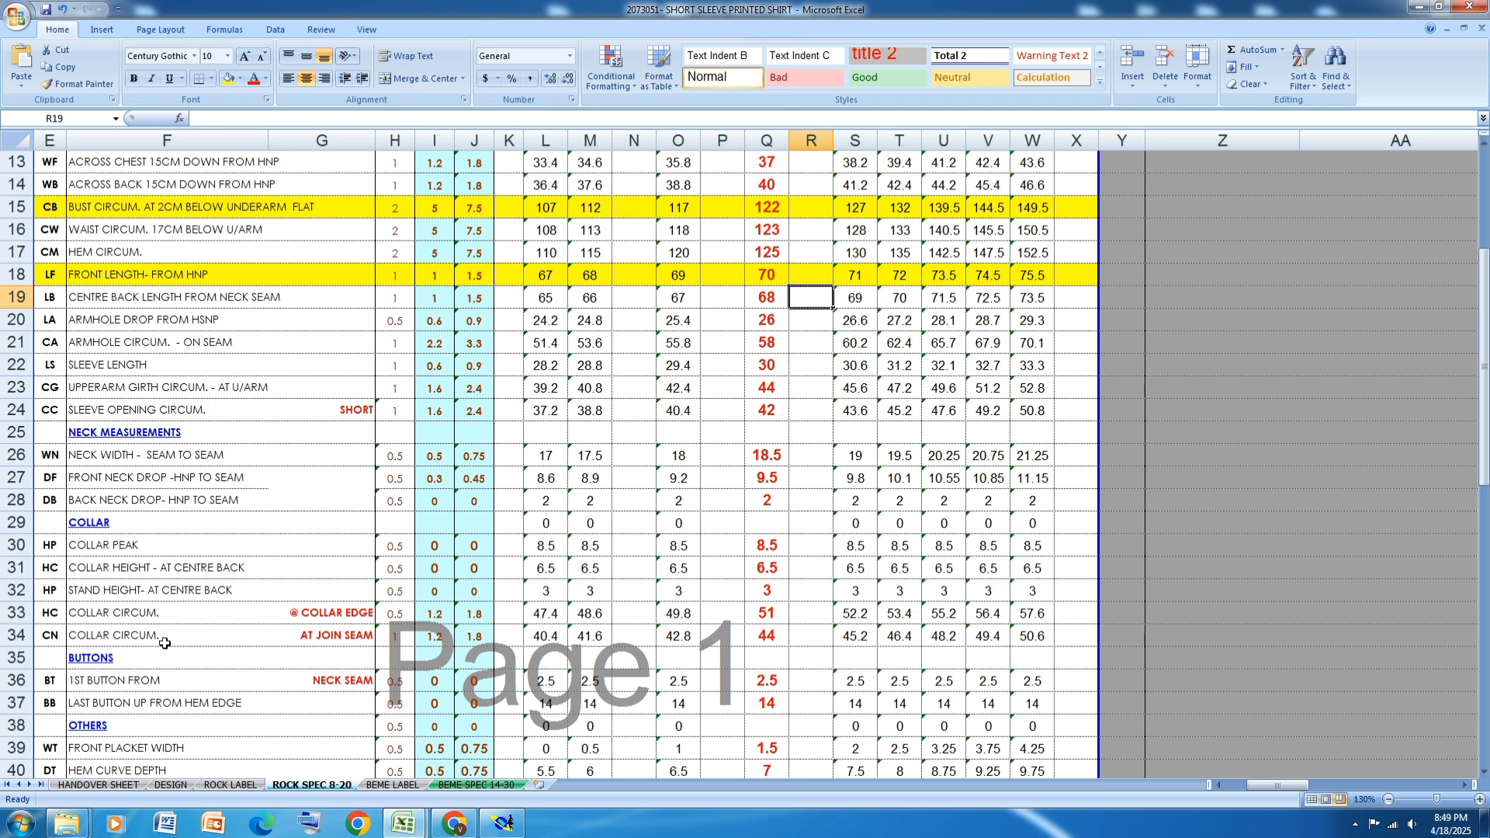
scroll(264, 548, "down", 1)
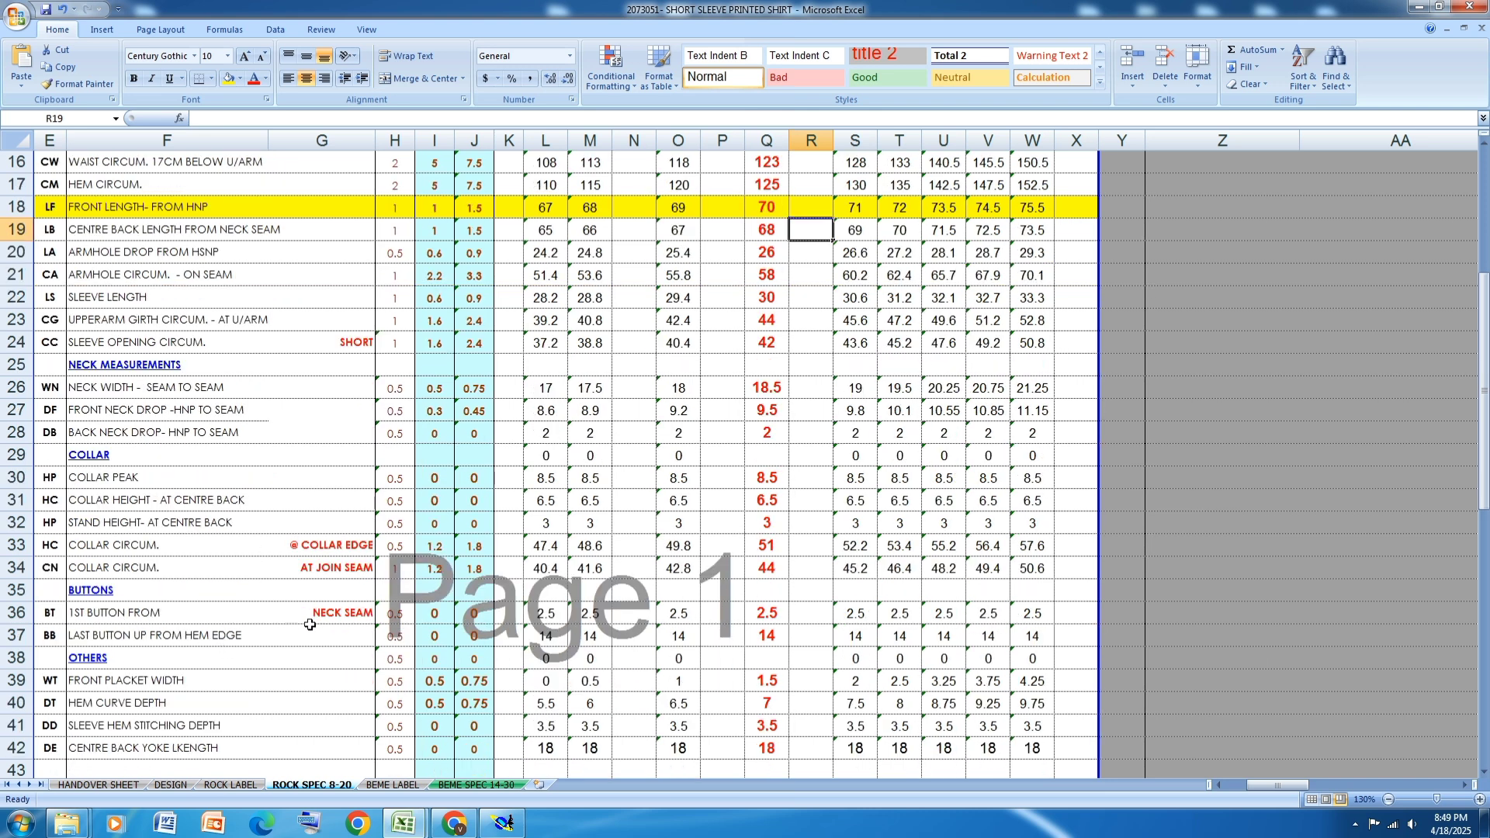
scroll(309, 545, "down", 1)
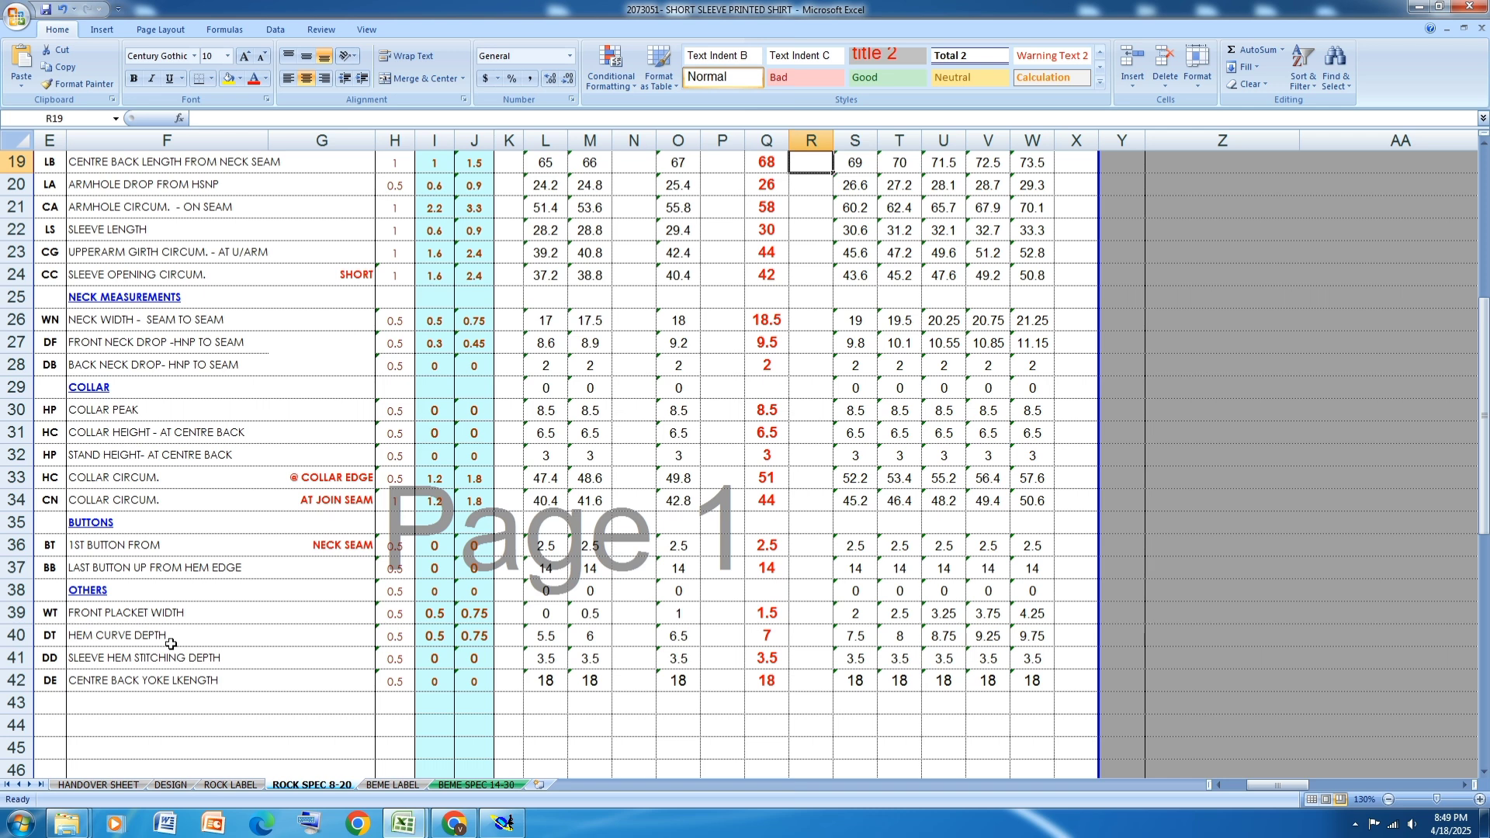
scroll(171, 644, "up", 6)
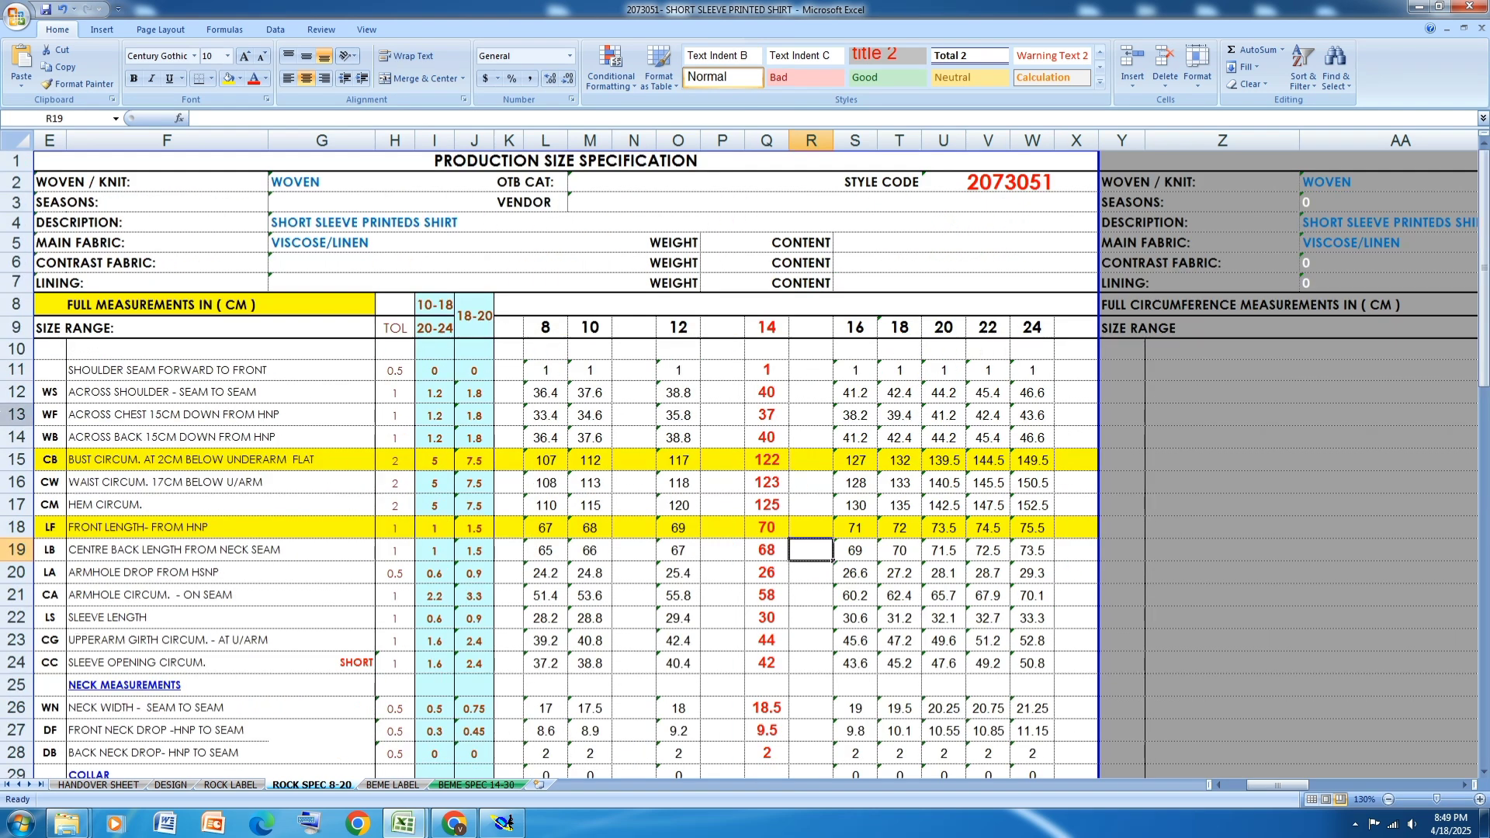
Step: Switch to Modaris and create a parallel of the rectangle's right edge, 4 cm inside the rectangle
left_click(503, 825)
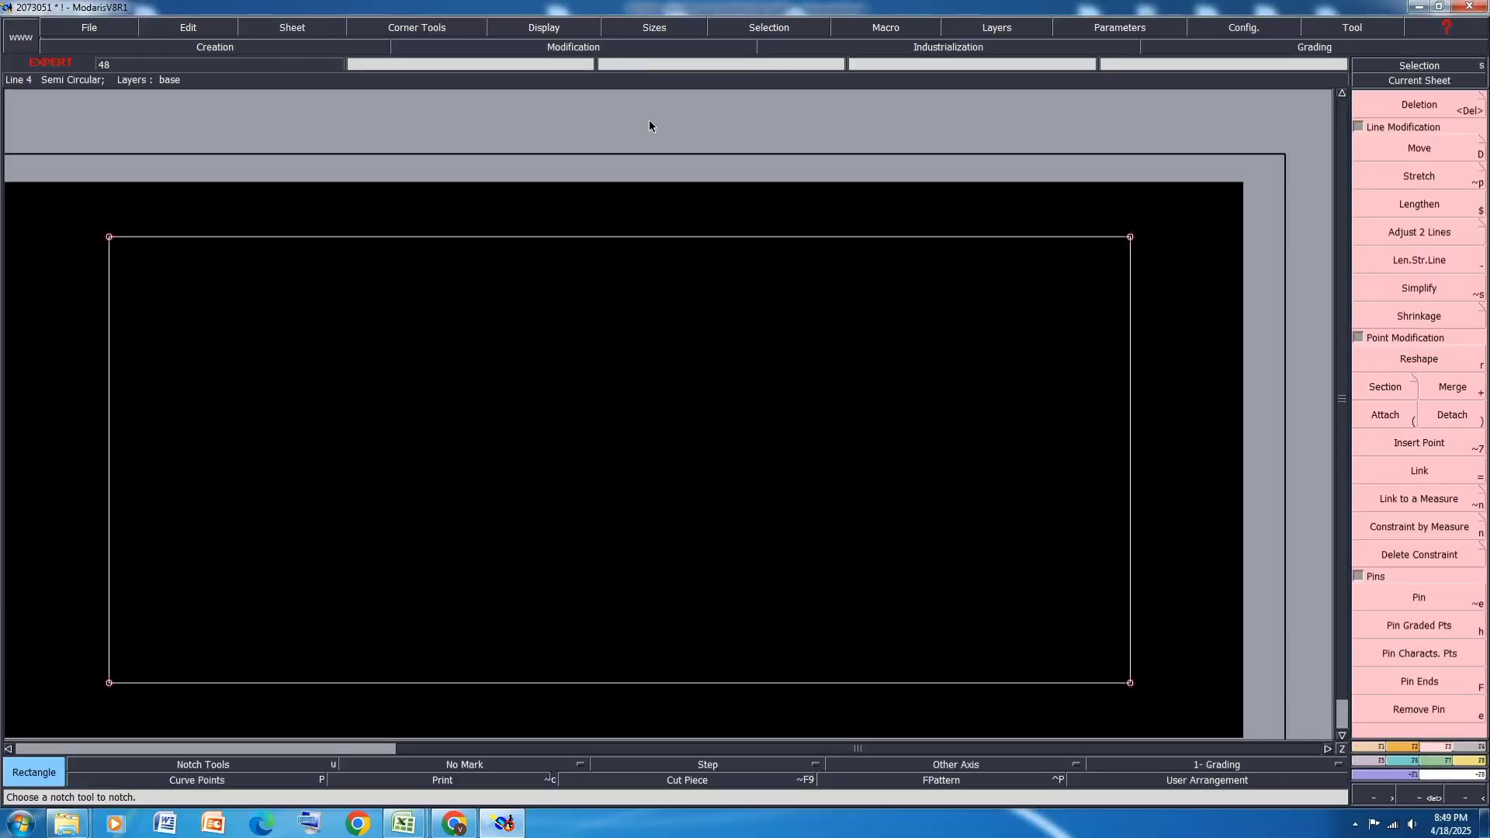
left_click(1371, 749)
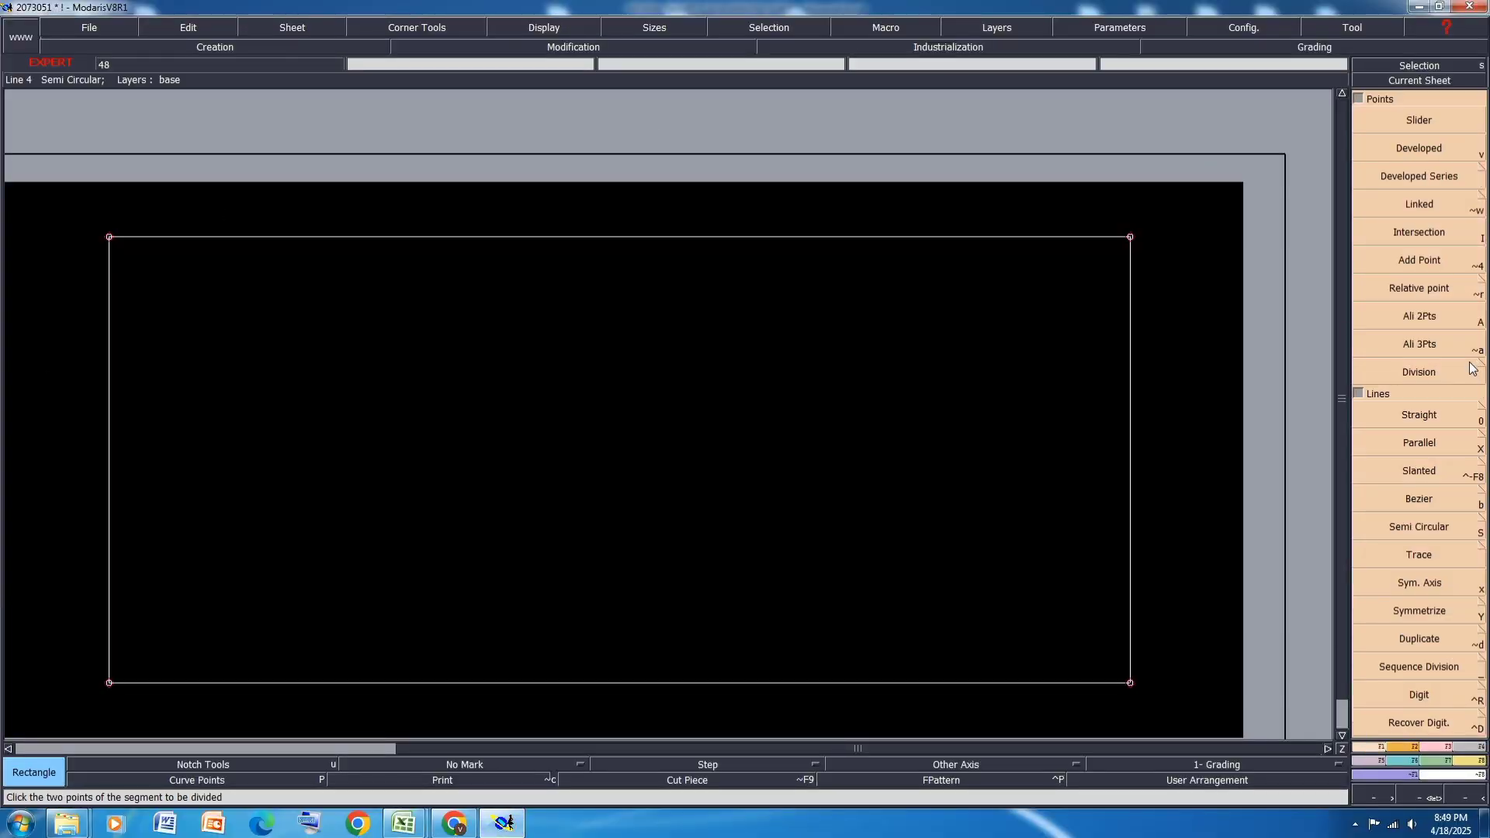
left_click(1419, 444)
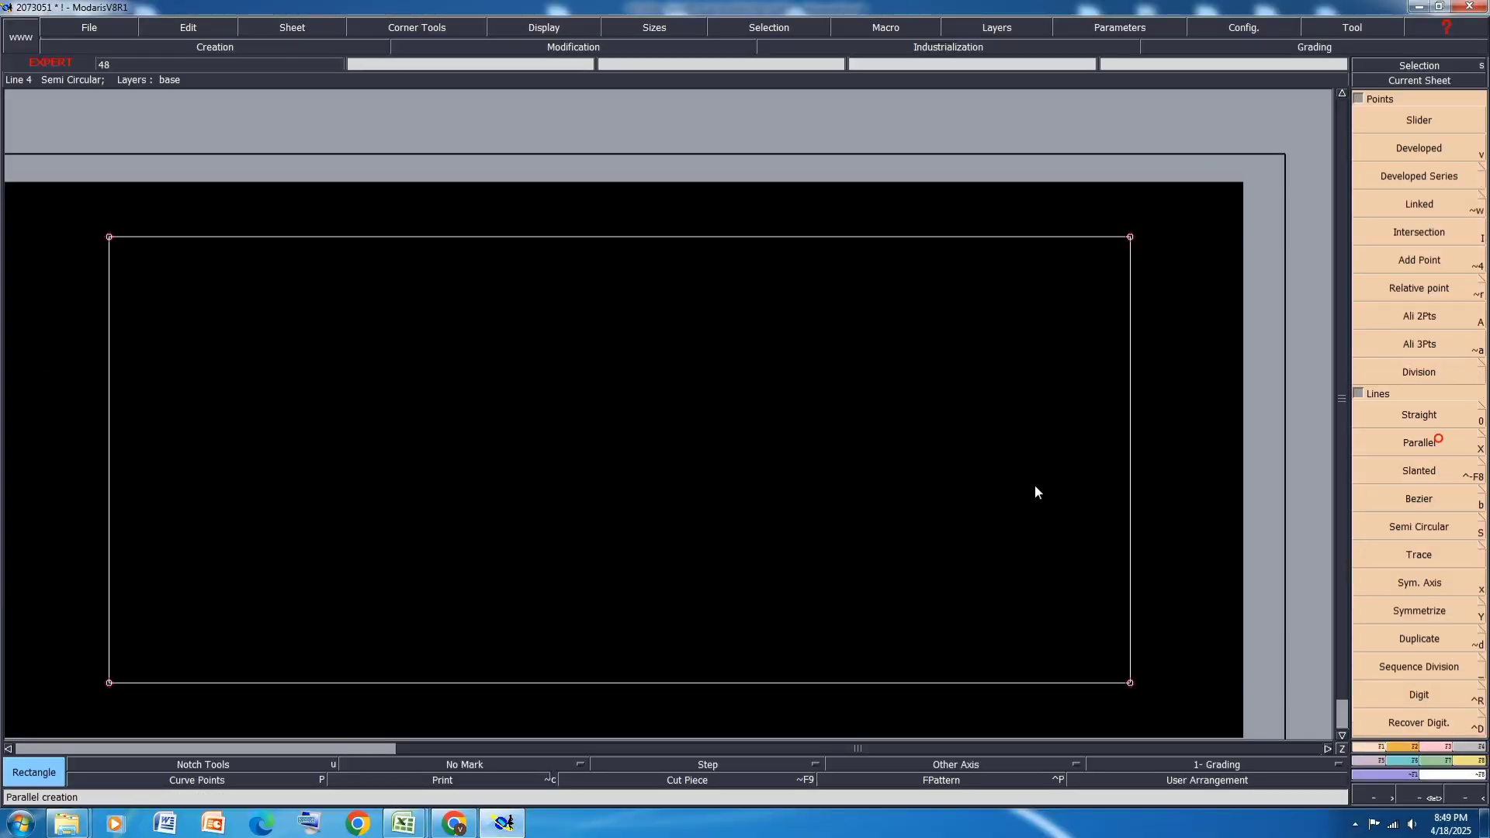
left_click(1133, 400)
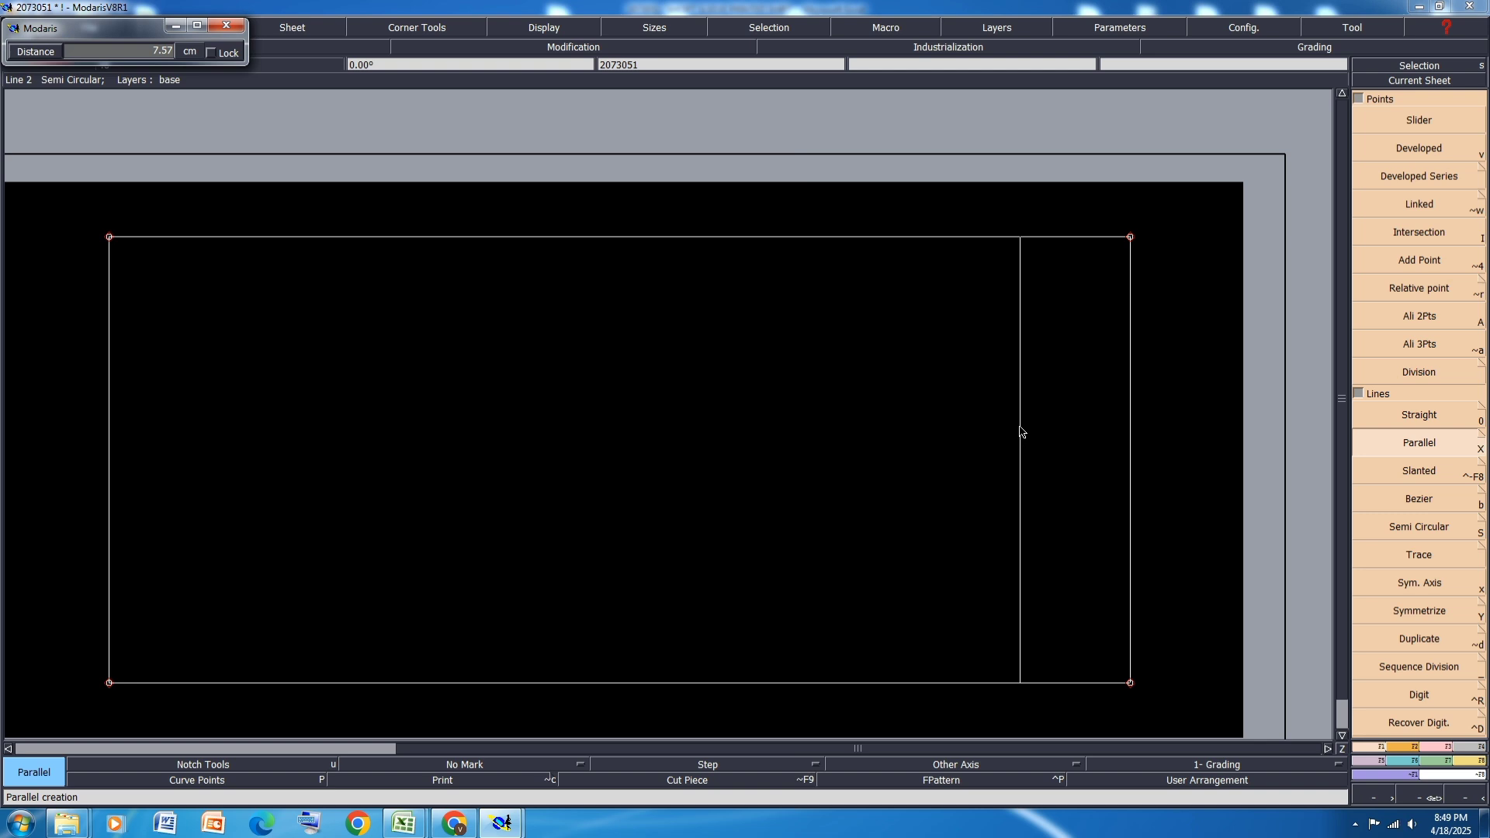
type("4")
key("Return")
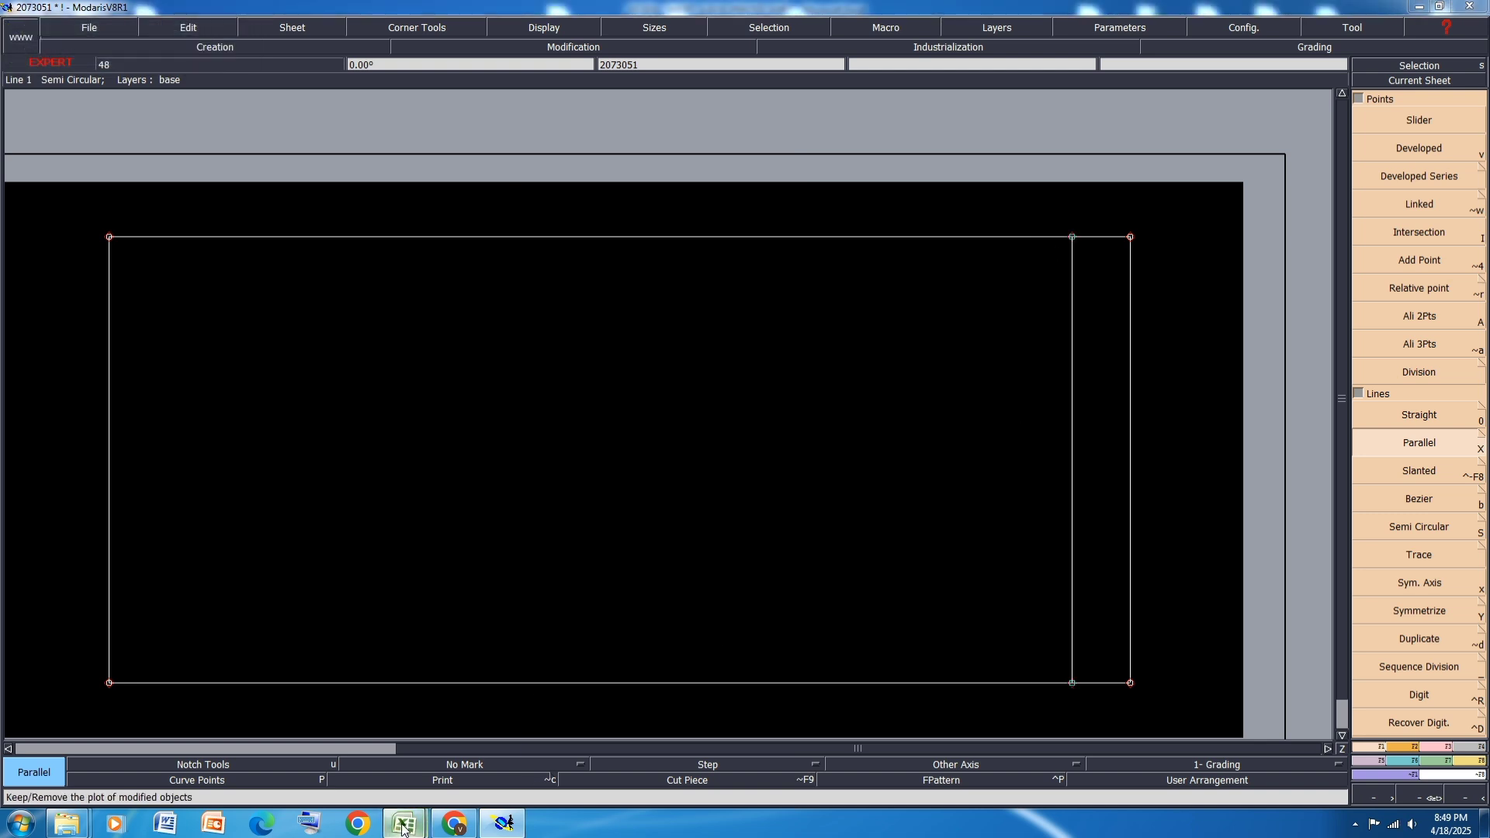
Step: Switch to the Excel size specification and fill the Neck Measurements heading row and the Neck Width row with yellow
mouse_move(404, 822)
left_click(489, 737)
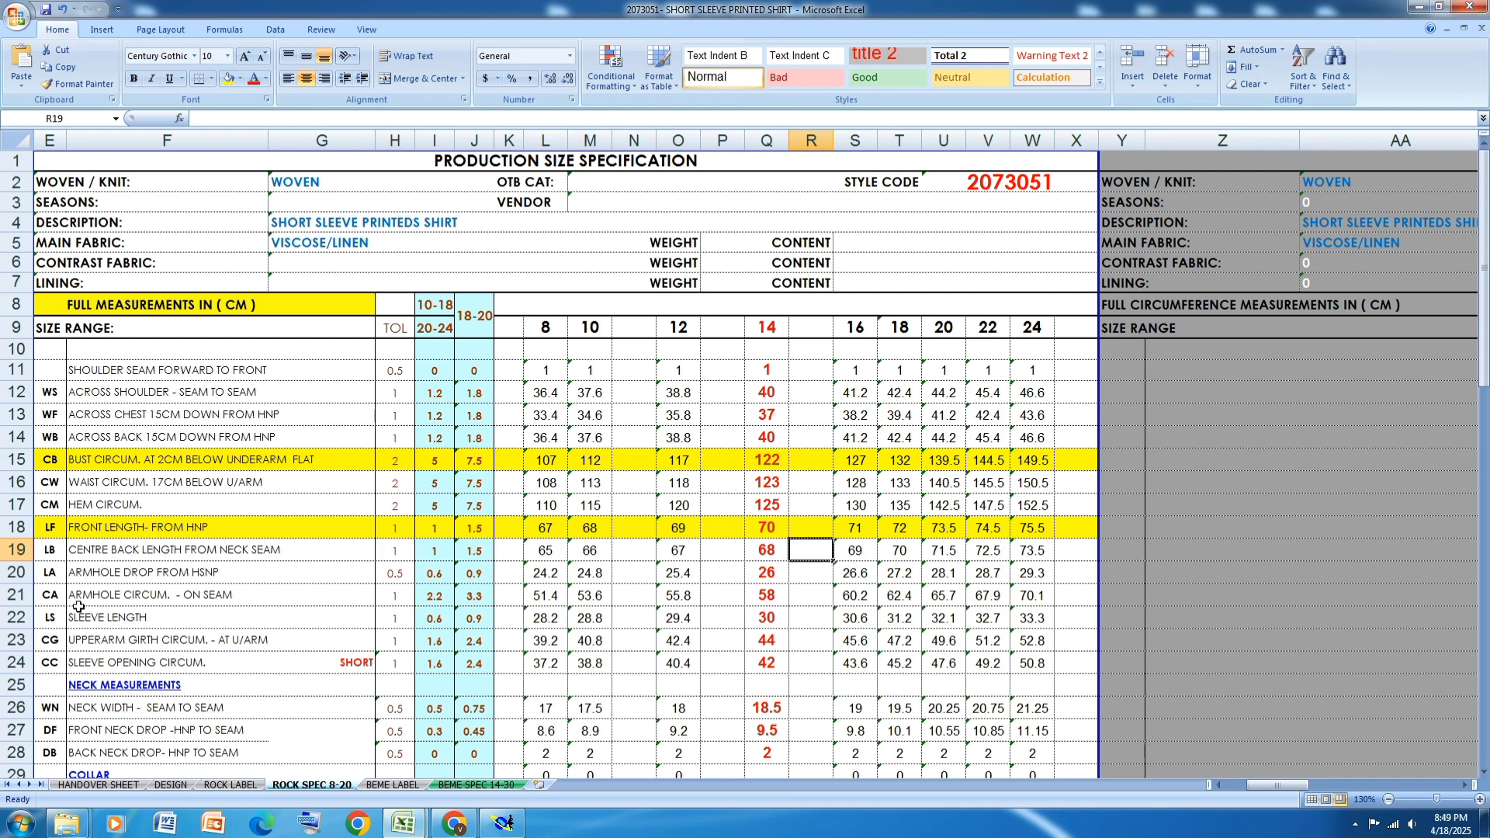
scroll(78, 607, "down", 3)
left_click(17, 496)
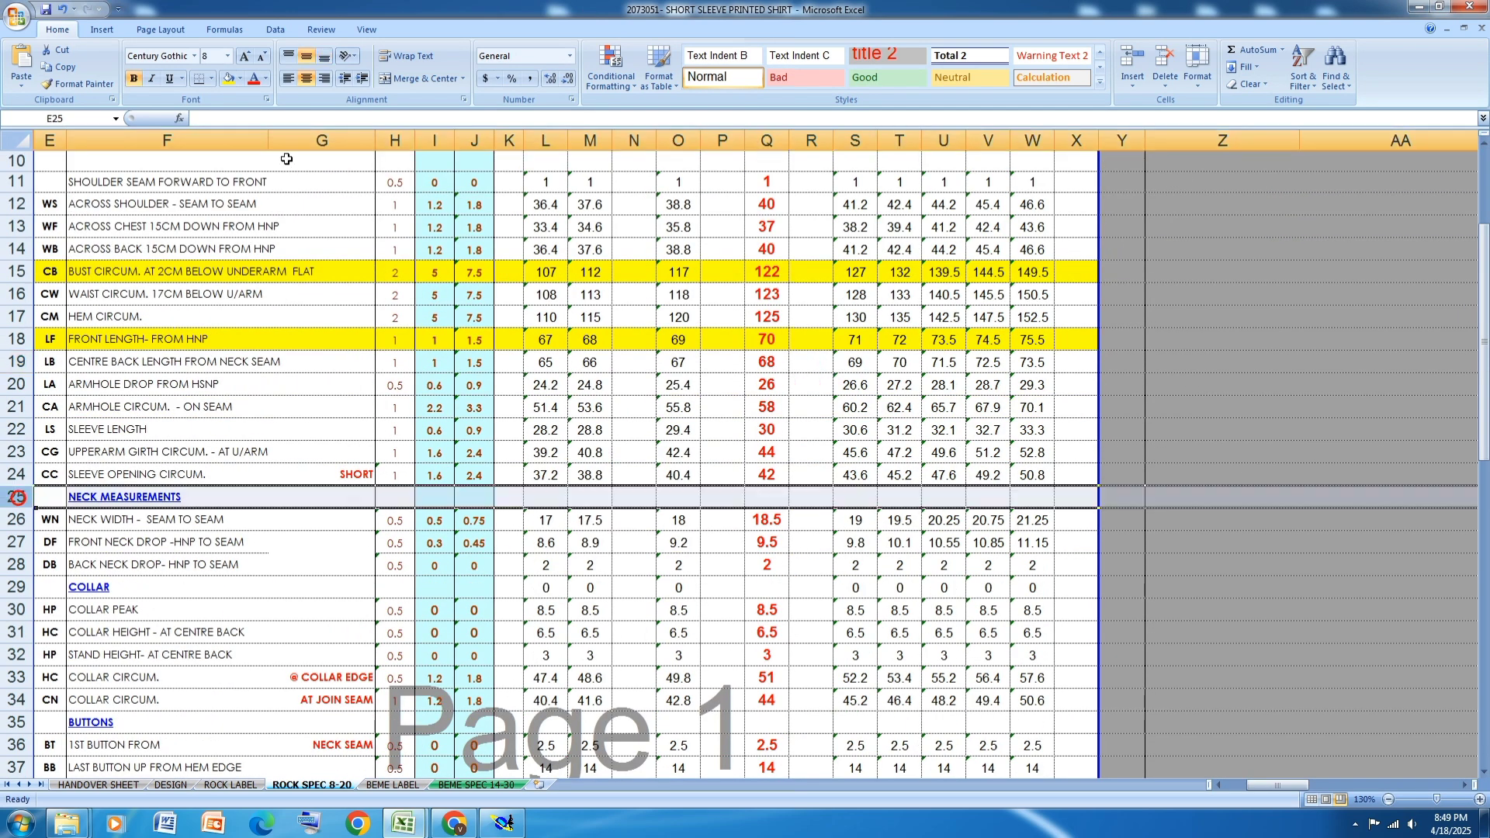
left_click(229, 78)
left_click(17, 520)
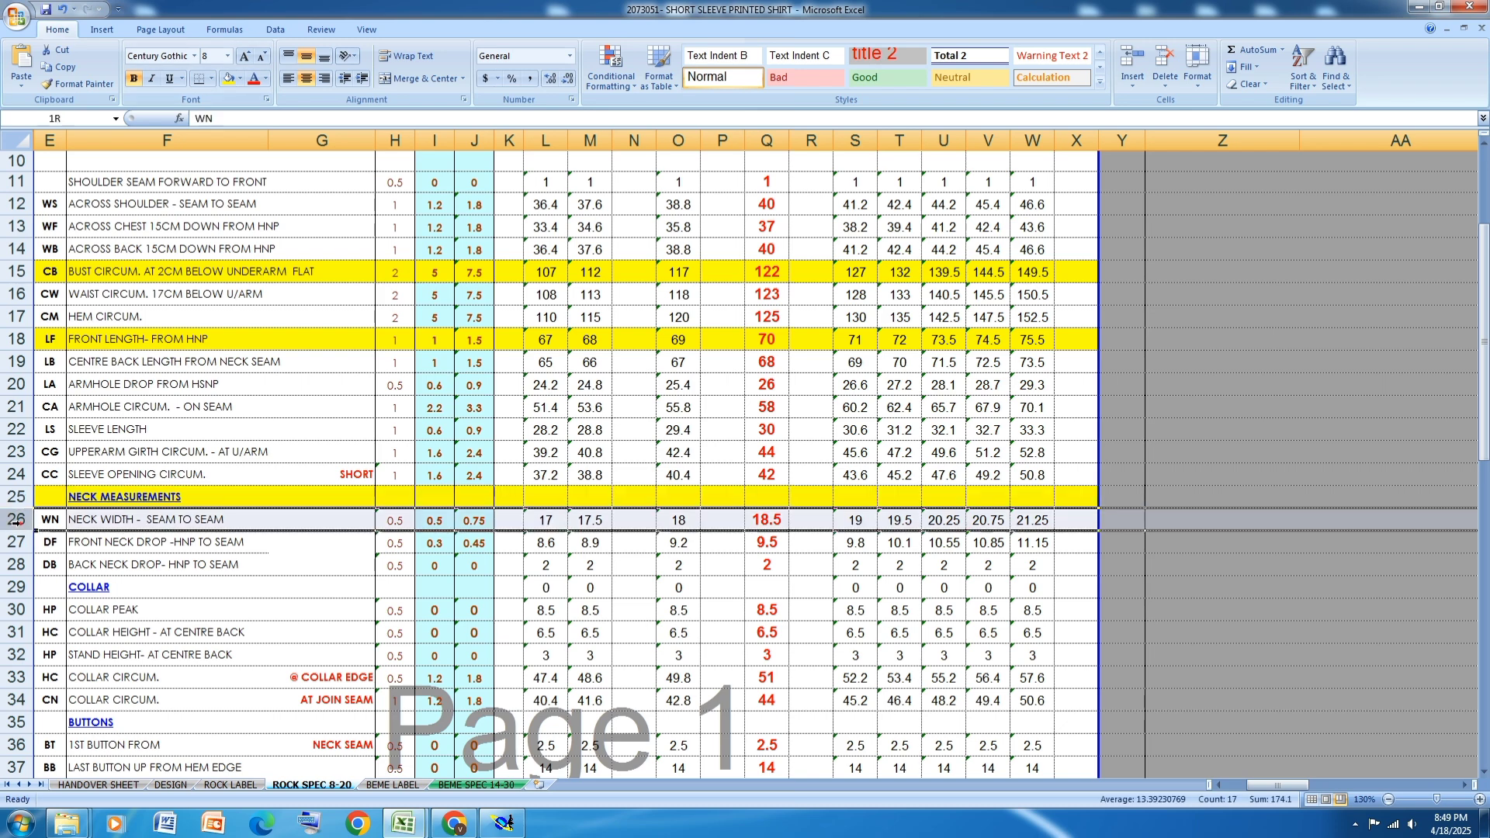
left_click(229, 77)
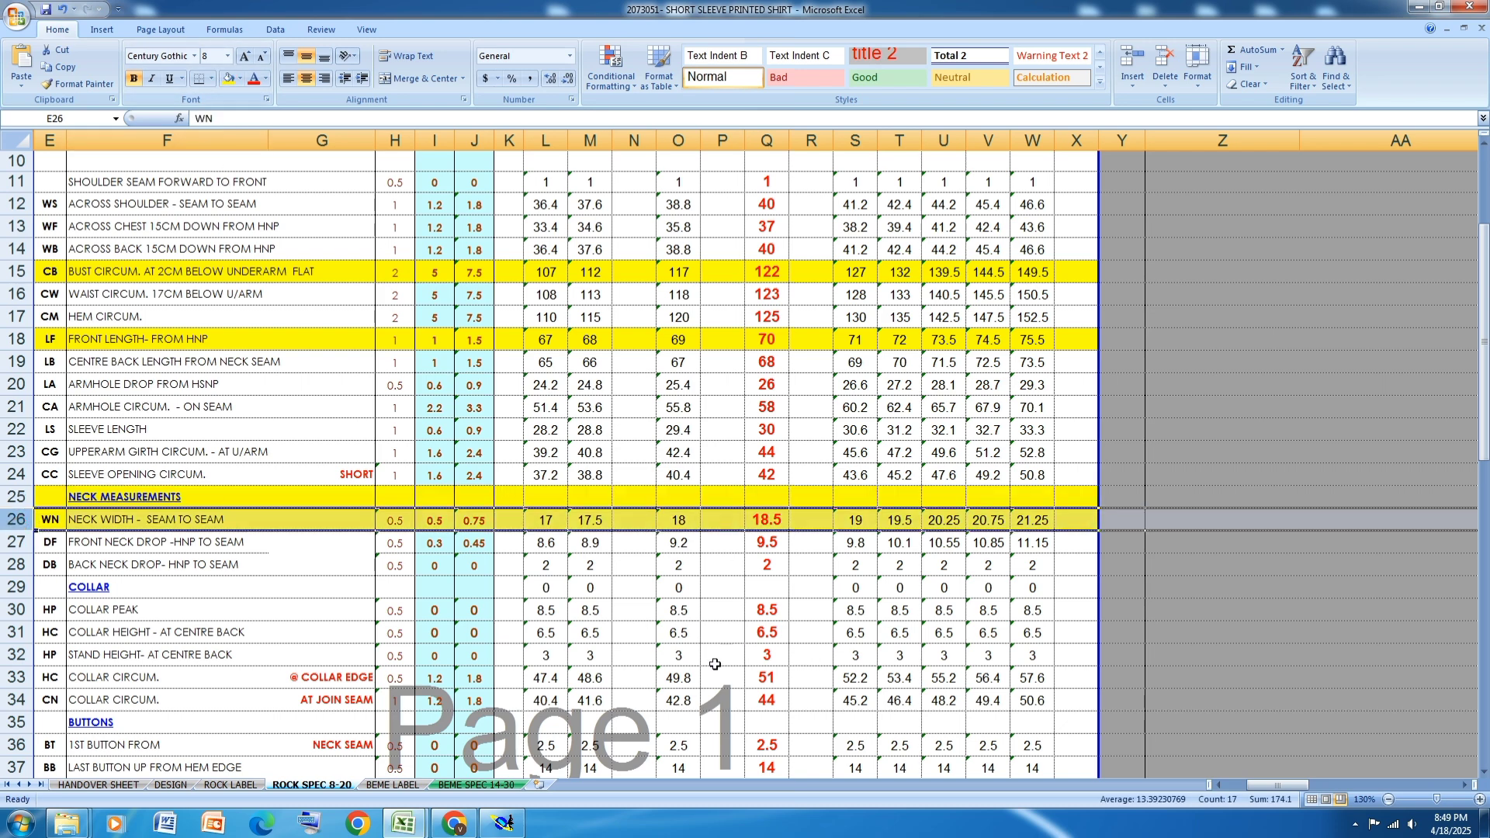
Step: Switch to Modaris and place a developed point up the rectangle's right edge from its lower-right corner, at half the 18.5 cm neck width
left_click(503, 822)
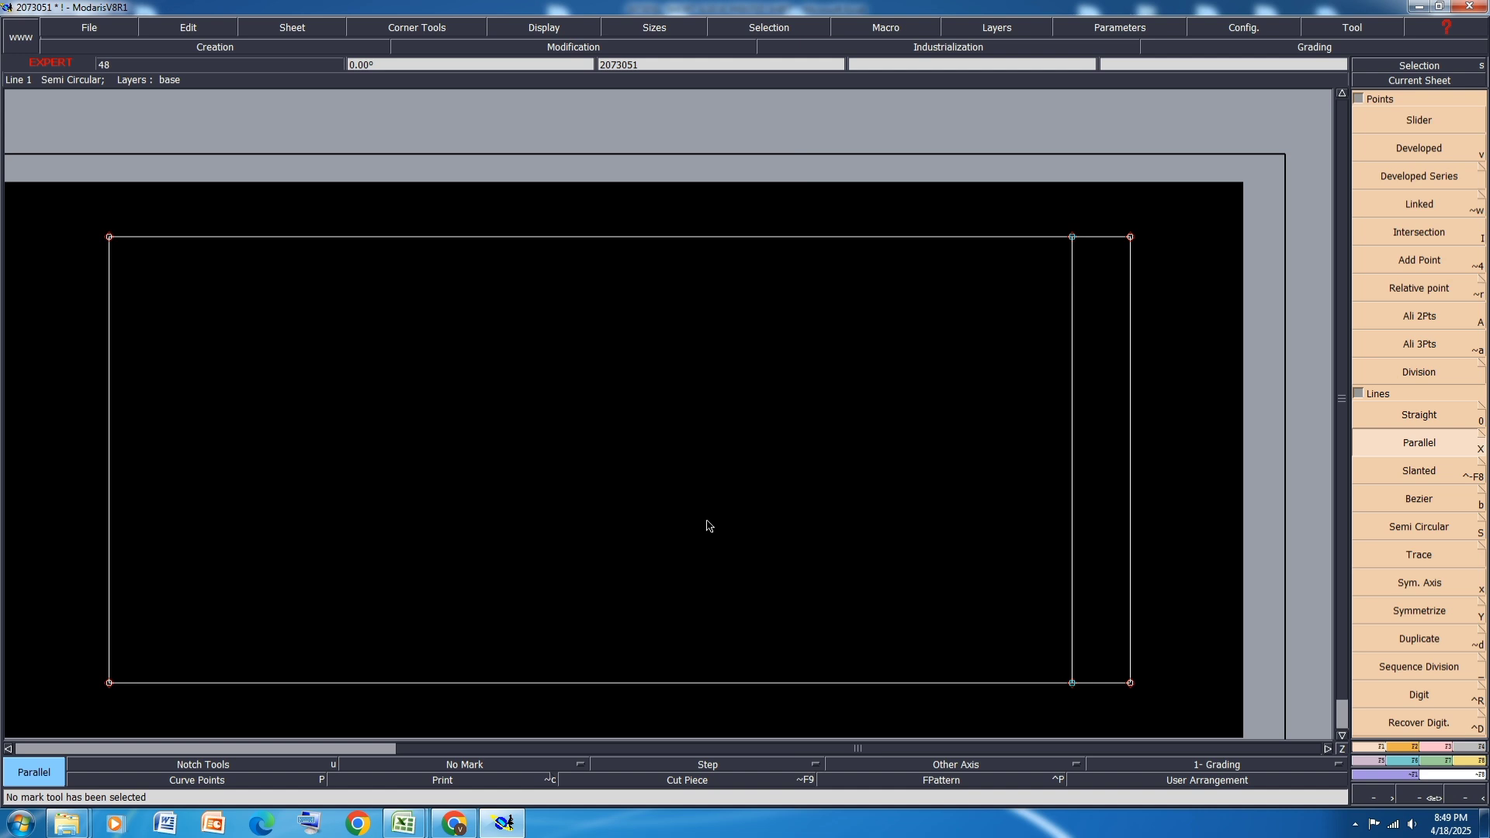
left_click(1414, 145)
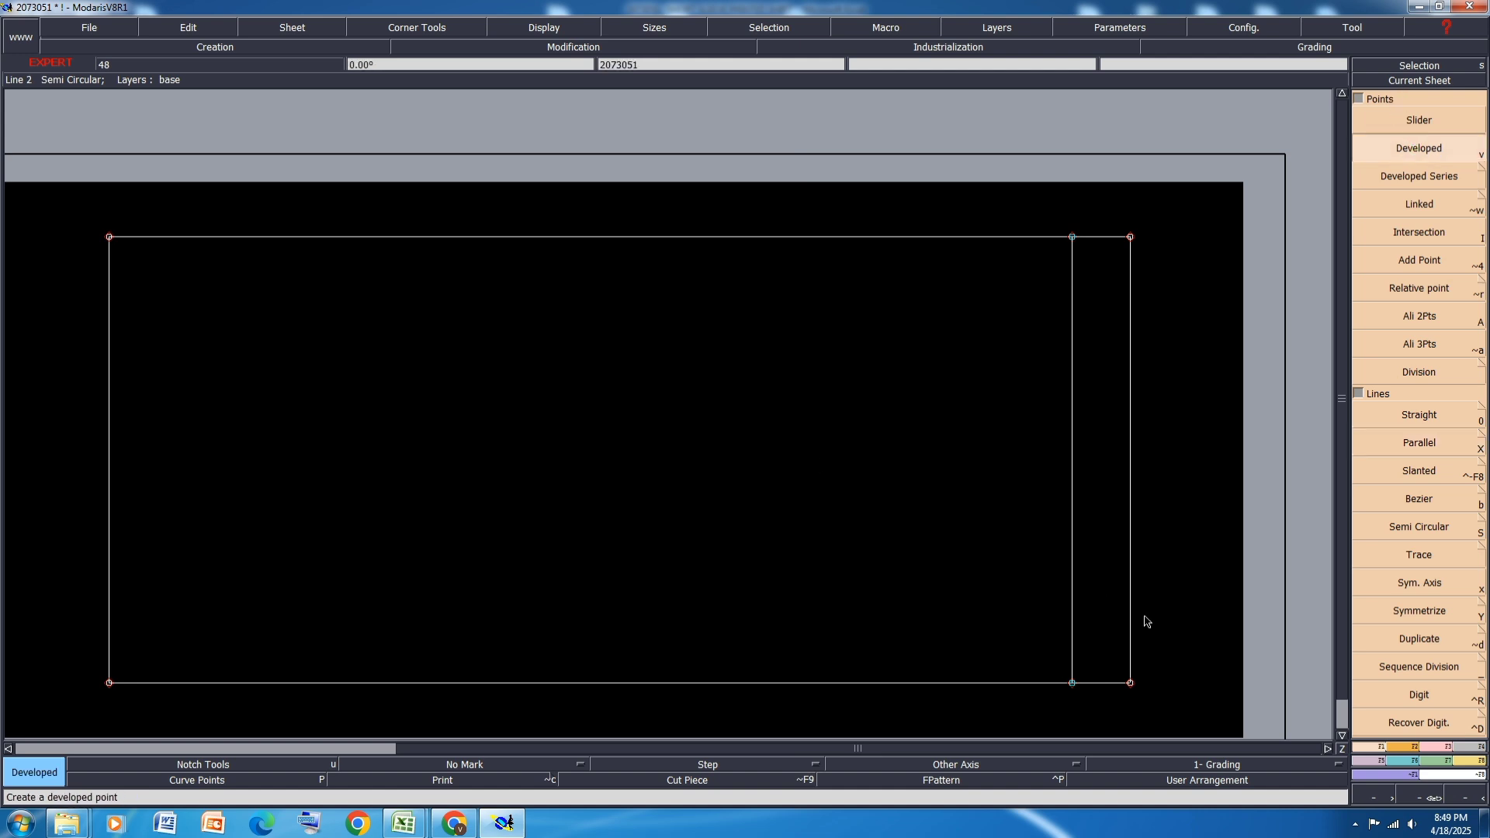
left_click(1132, 687)
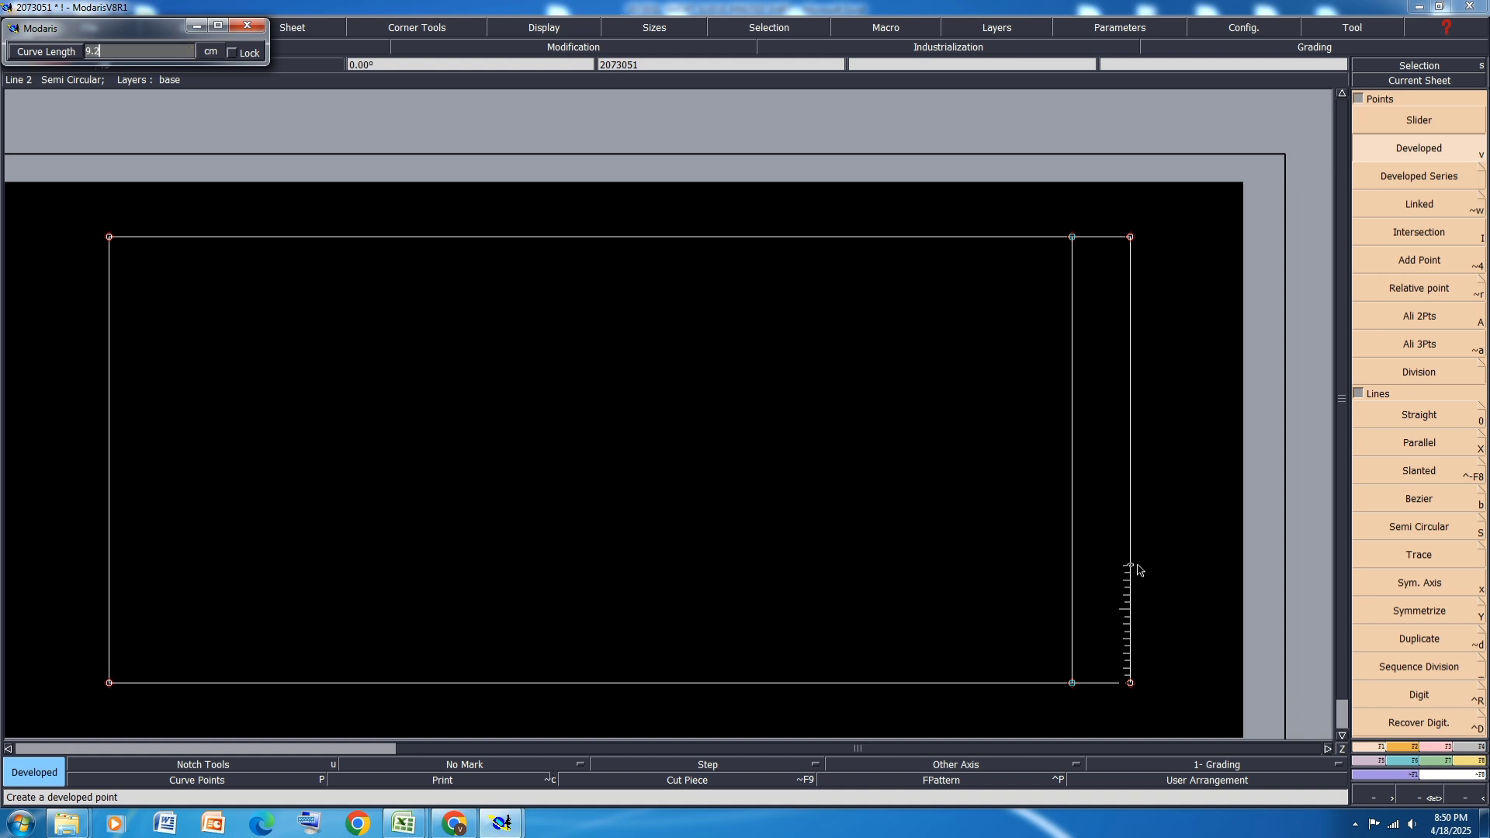
key("Return")
left_click(1174, 514)
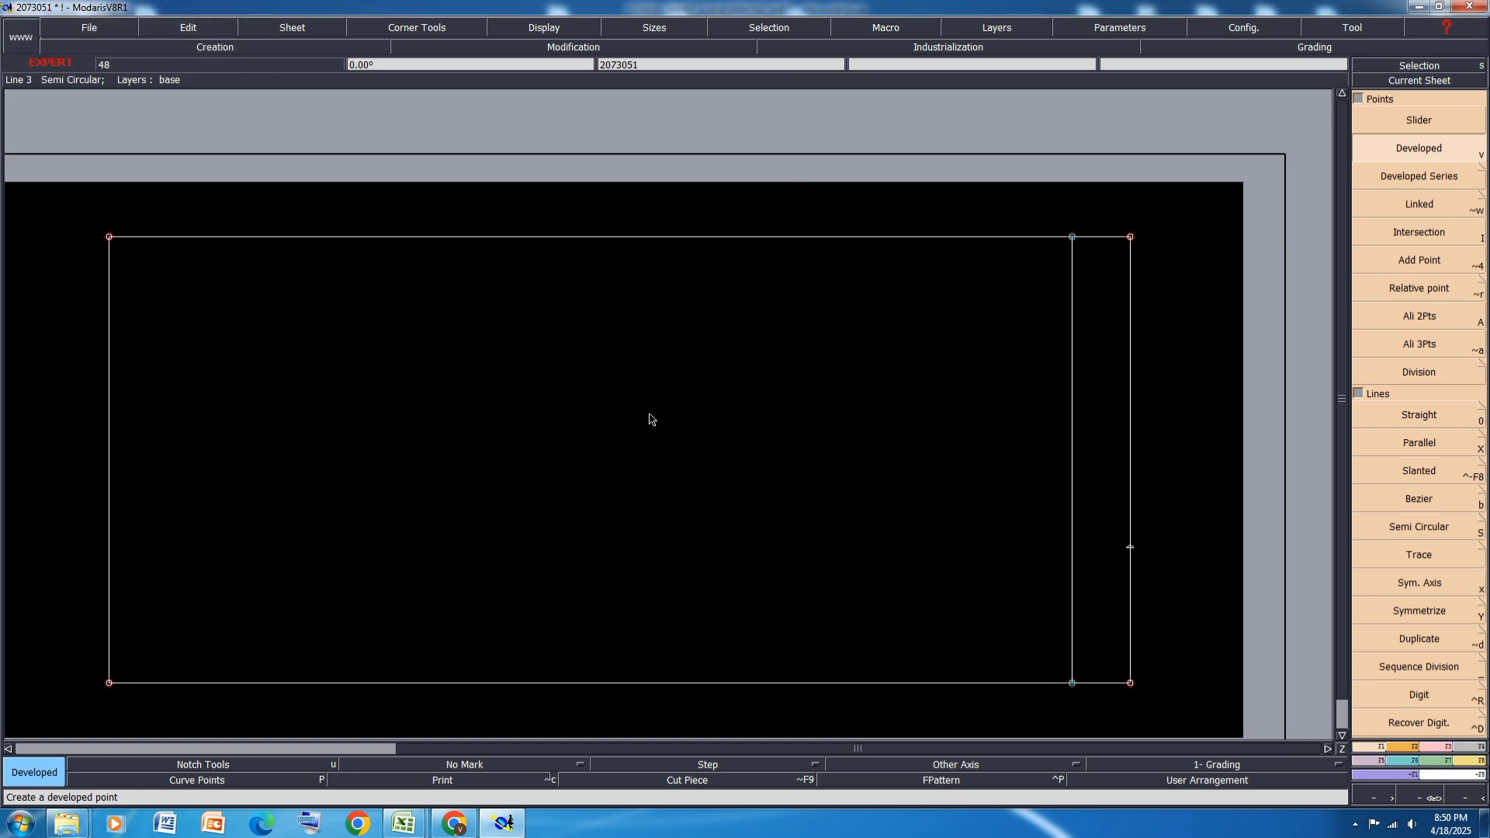
Step: Switch to the Excel size specification and fill the Front Neck Drop row with yellow
mouse_move(419, 811)
left_click(487, 742)
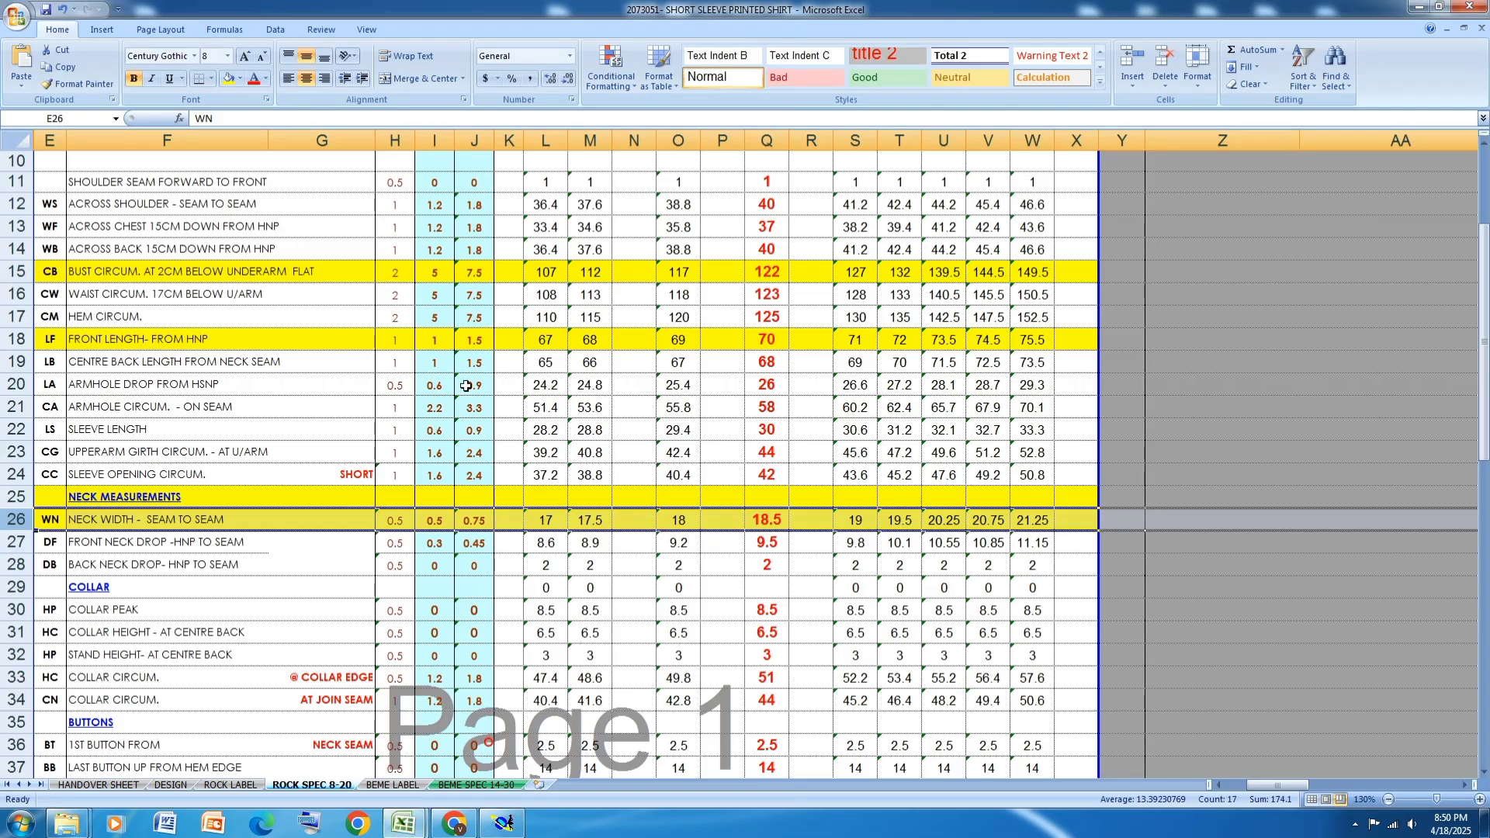
left_click(14, 544)
left_click(230, 81)
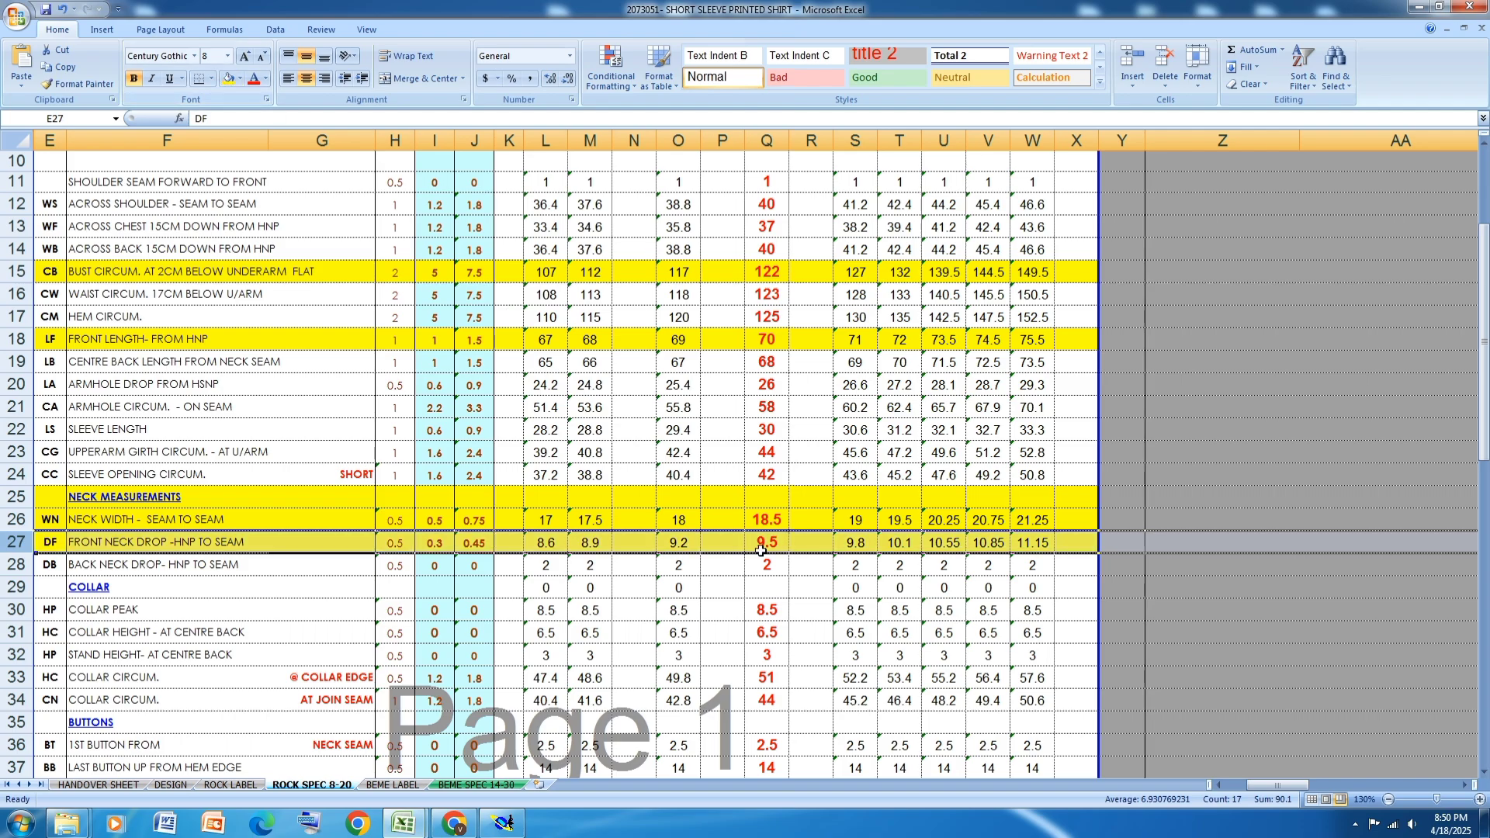
Step: Switch to Modaris and place a developed point on the rectangle's lower edge at curve length -9.50 cm from its lower-right corner
left_click(503, 822)
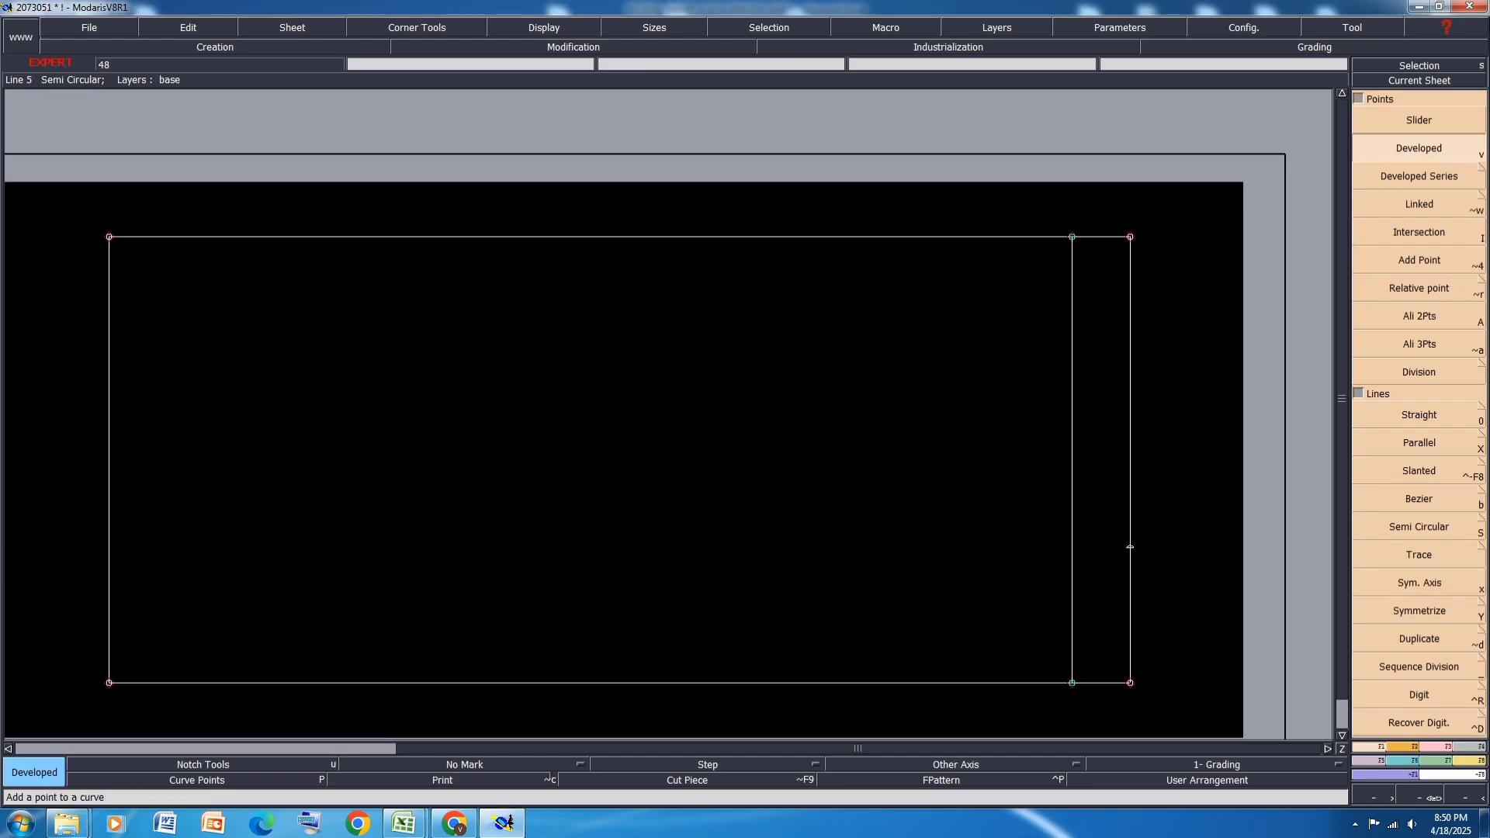
left_click(1131, 682)
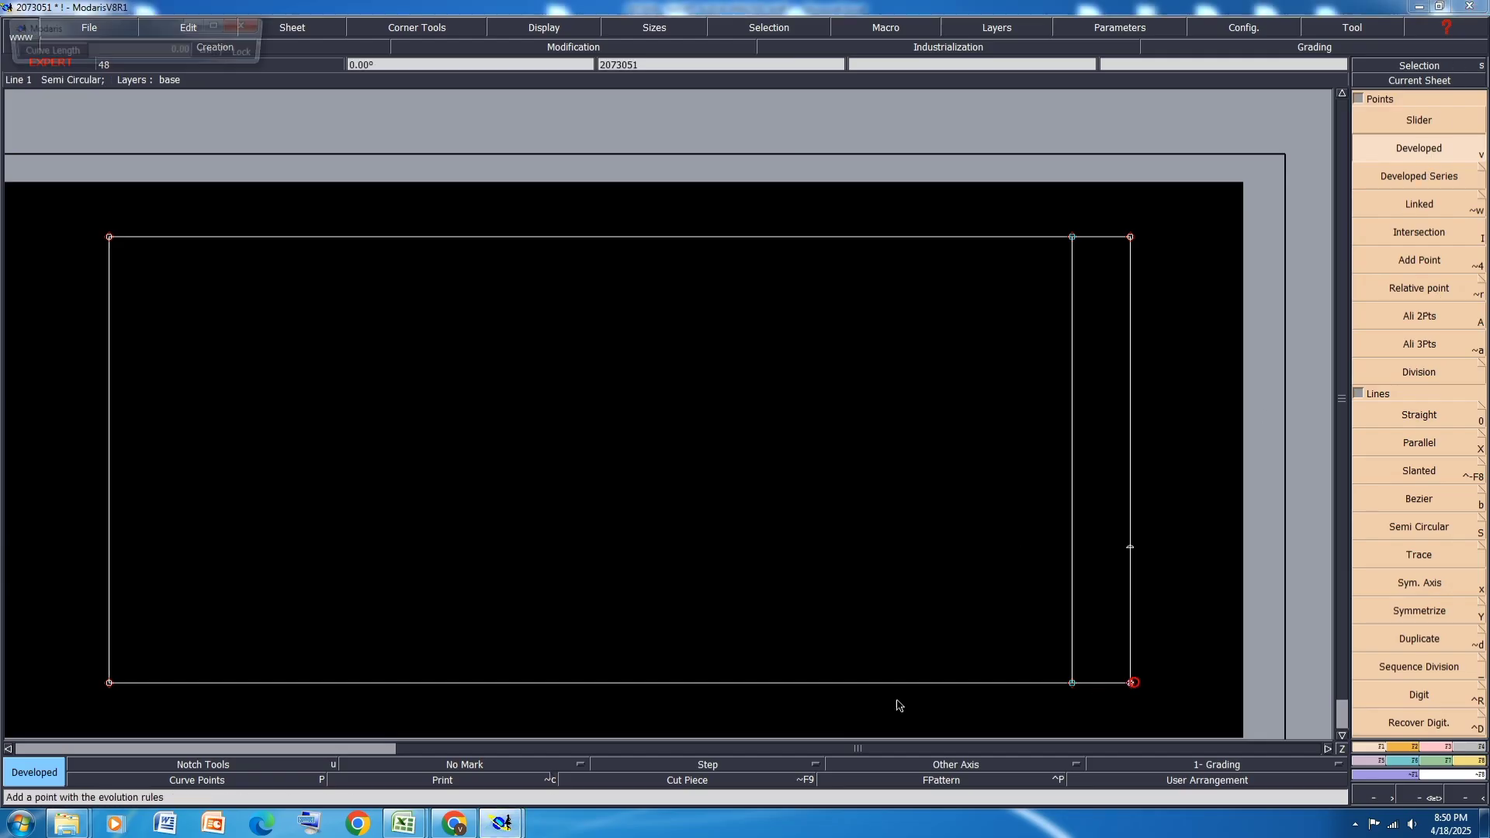
type("-")
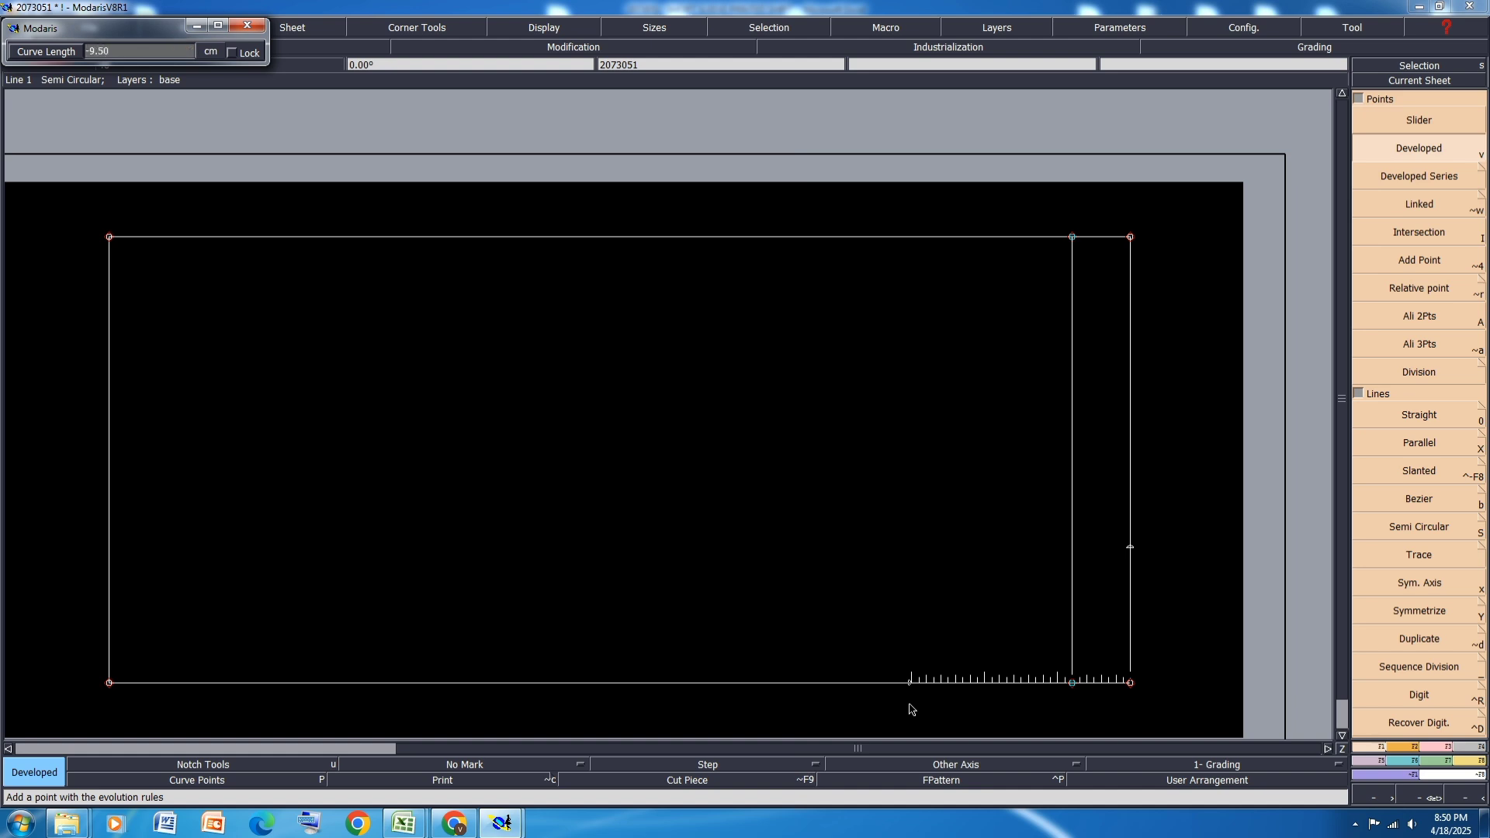
type("9.50")
key("Return")
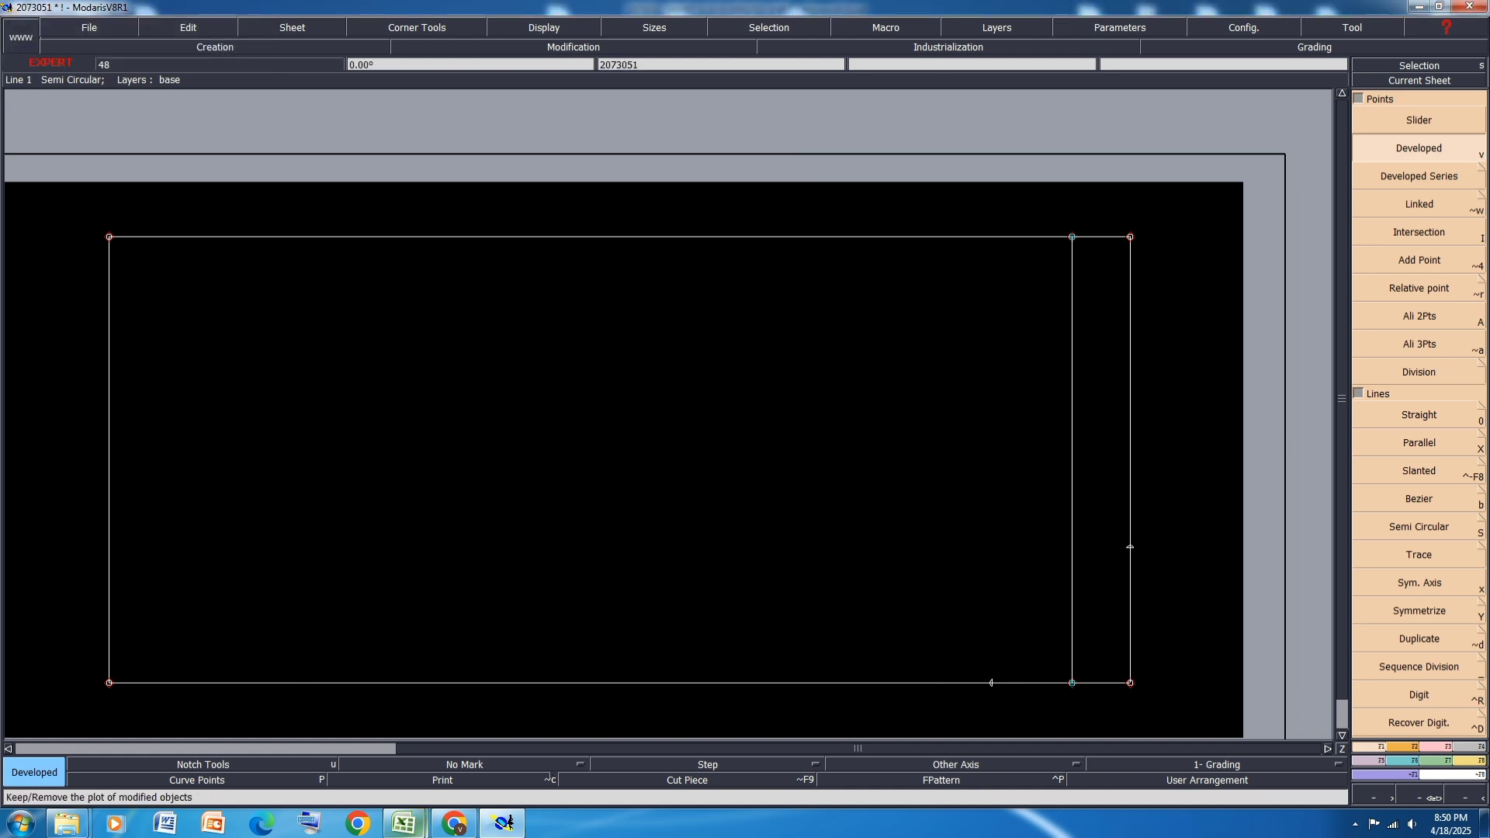
Step: Switch to the Excel size specification and fill the Back Neck Drop row with yellow
mouse_move(406, 823)
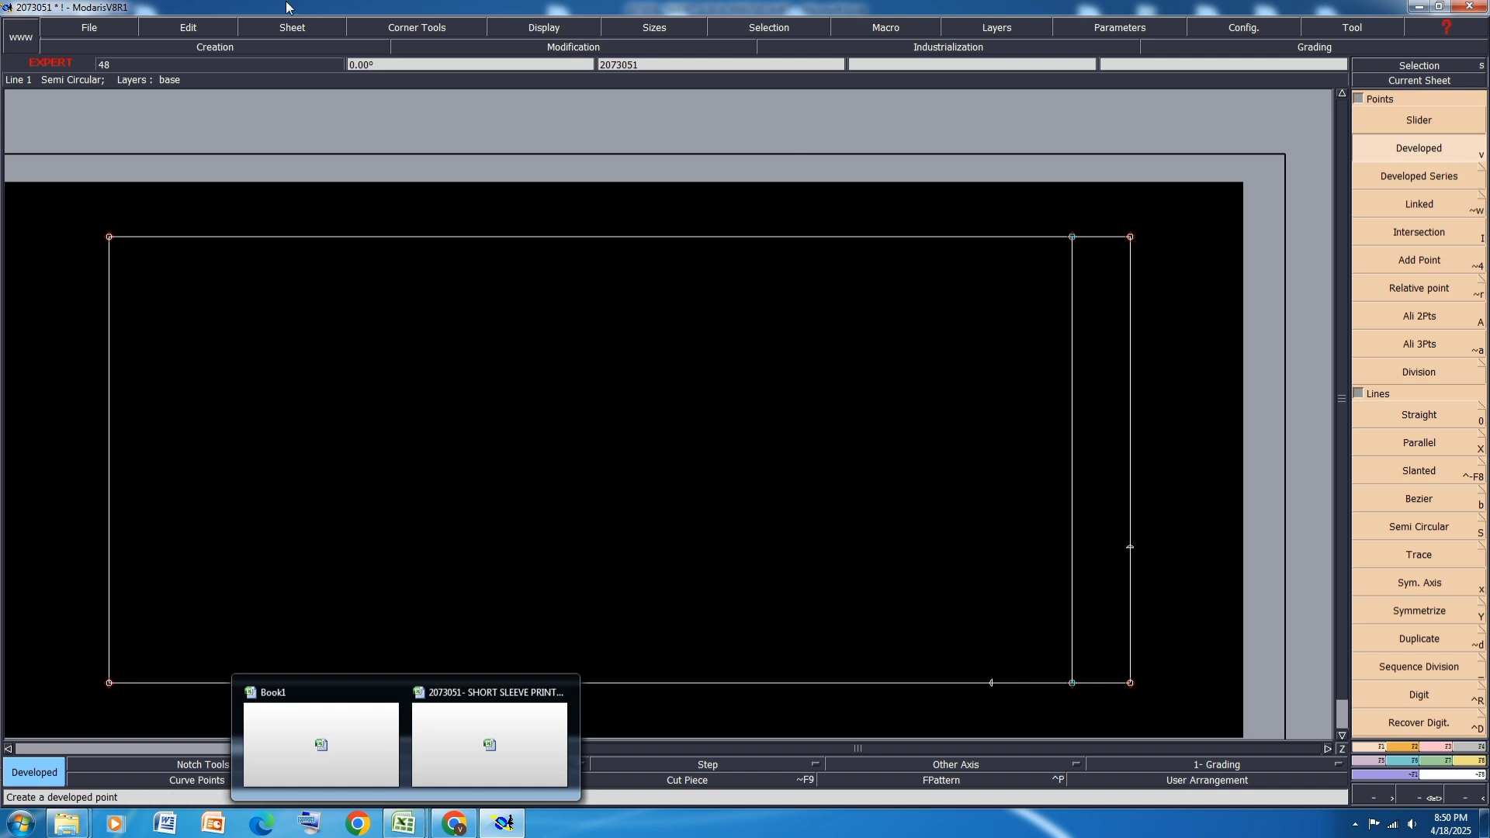
left_click(466, 738)
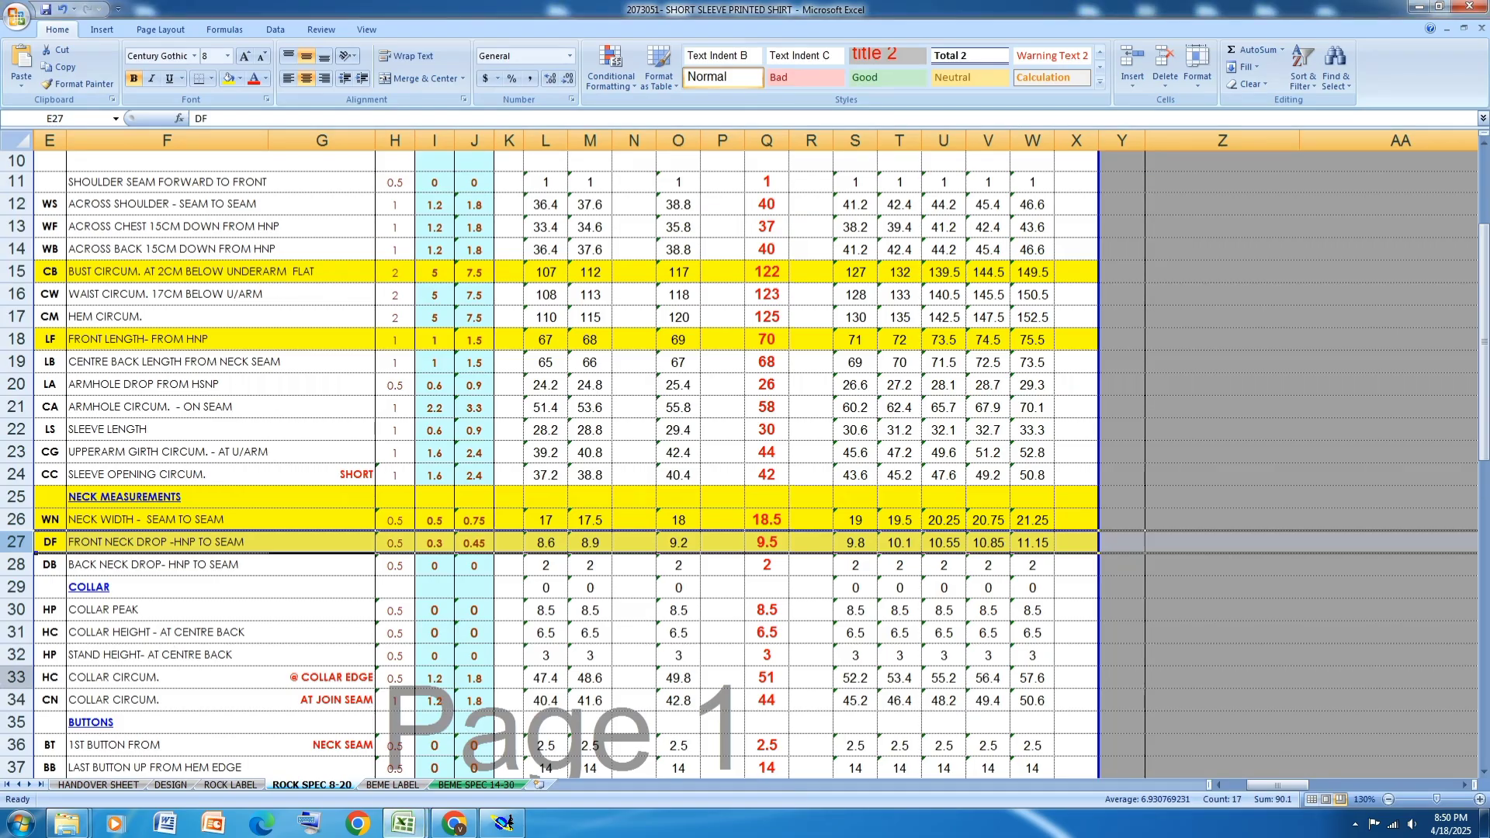
left_click(16, 564)
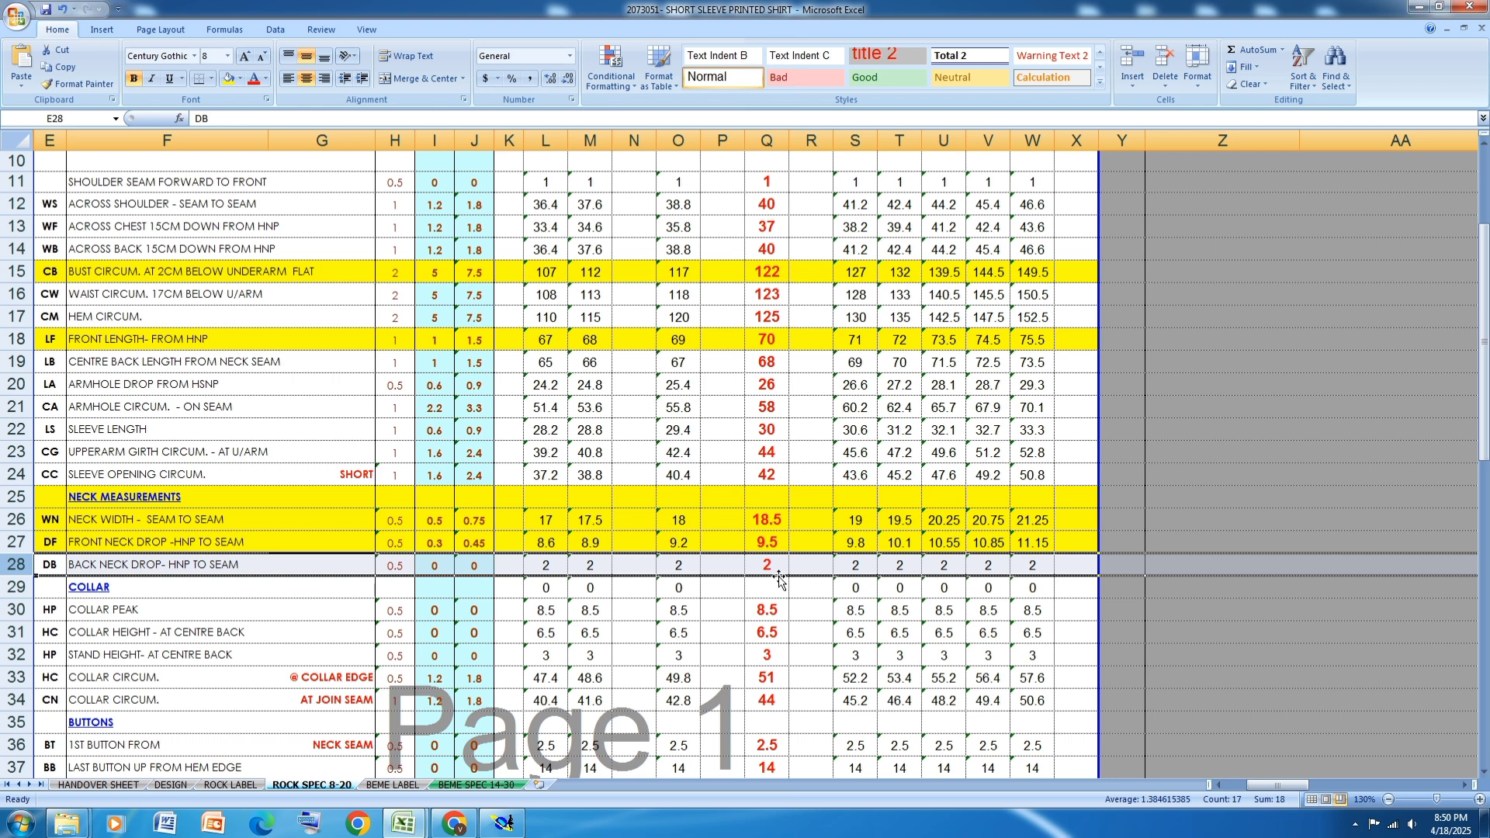
left_click(228, 78)
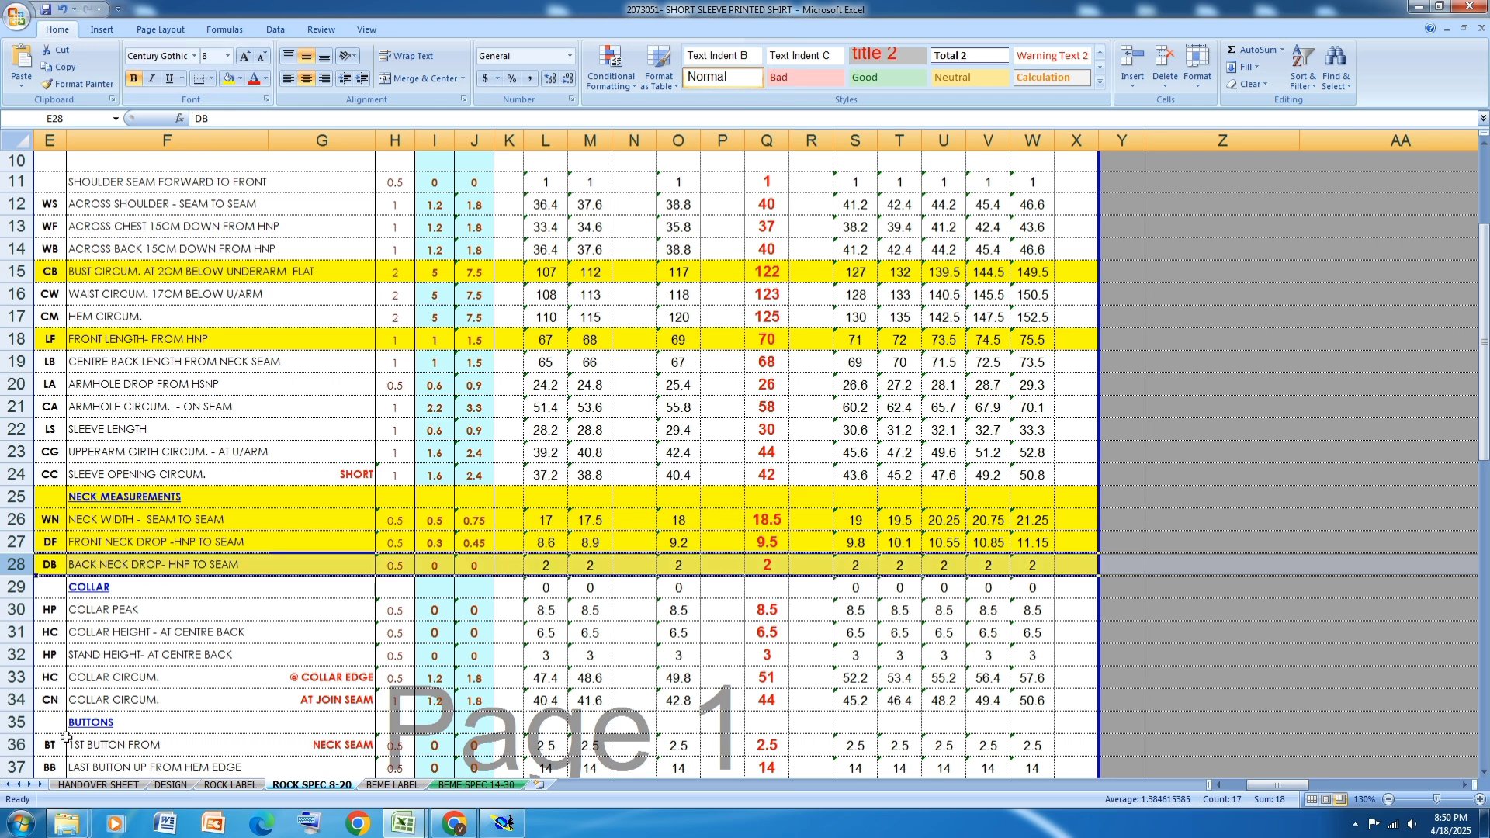
Step: Switch to Modaris and place a developed point on the rectangle's lower edge, the 2 cm back neck drop from its lower-right corner
left_click(504, 823)
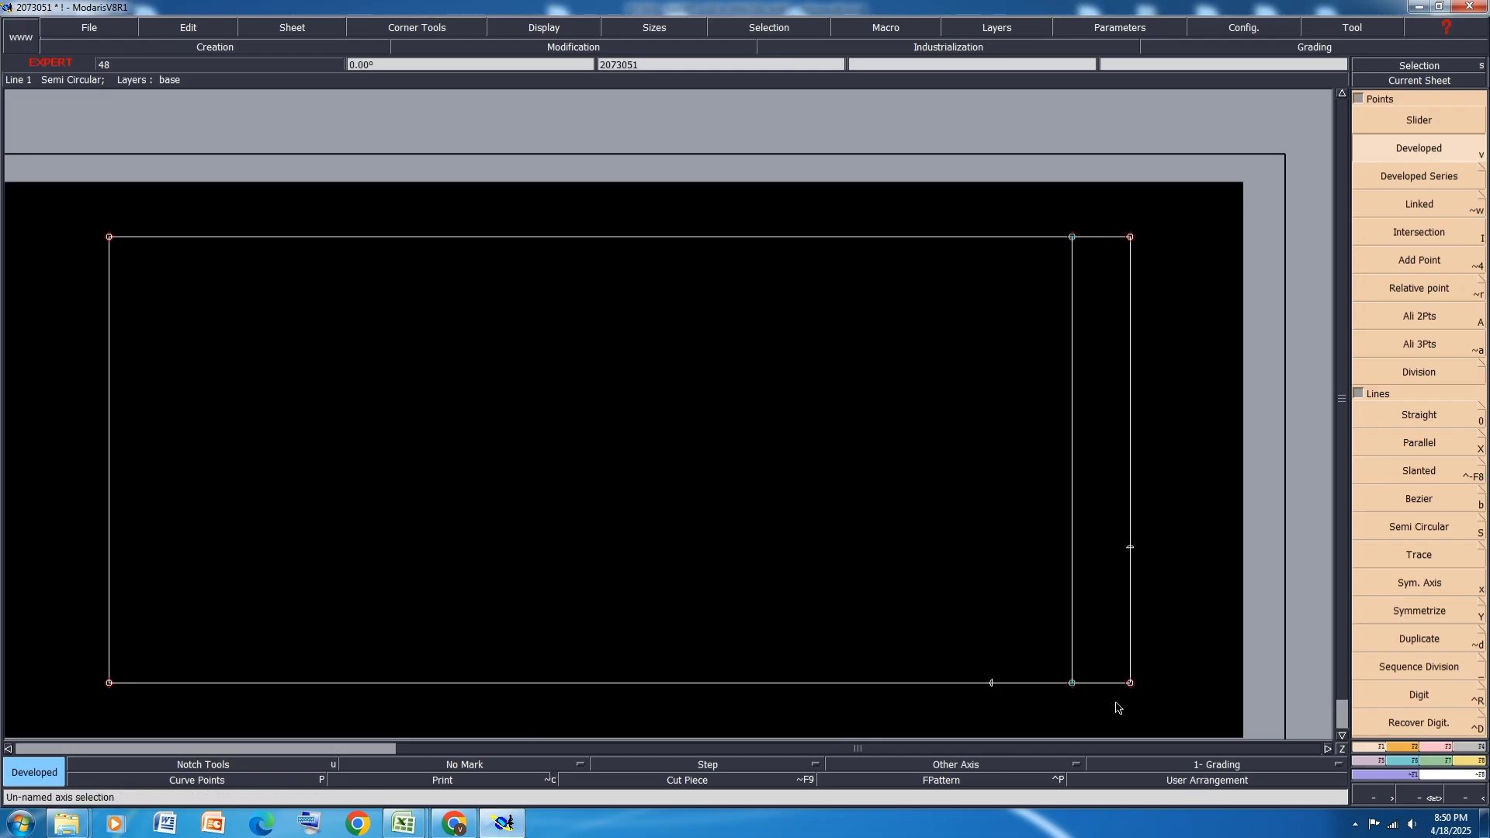
left_click(1131, 684)
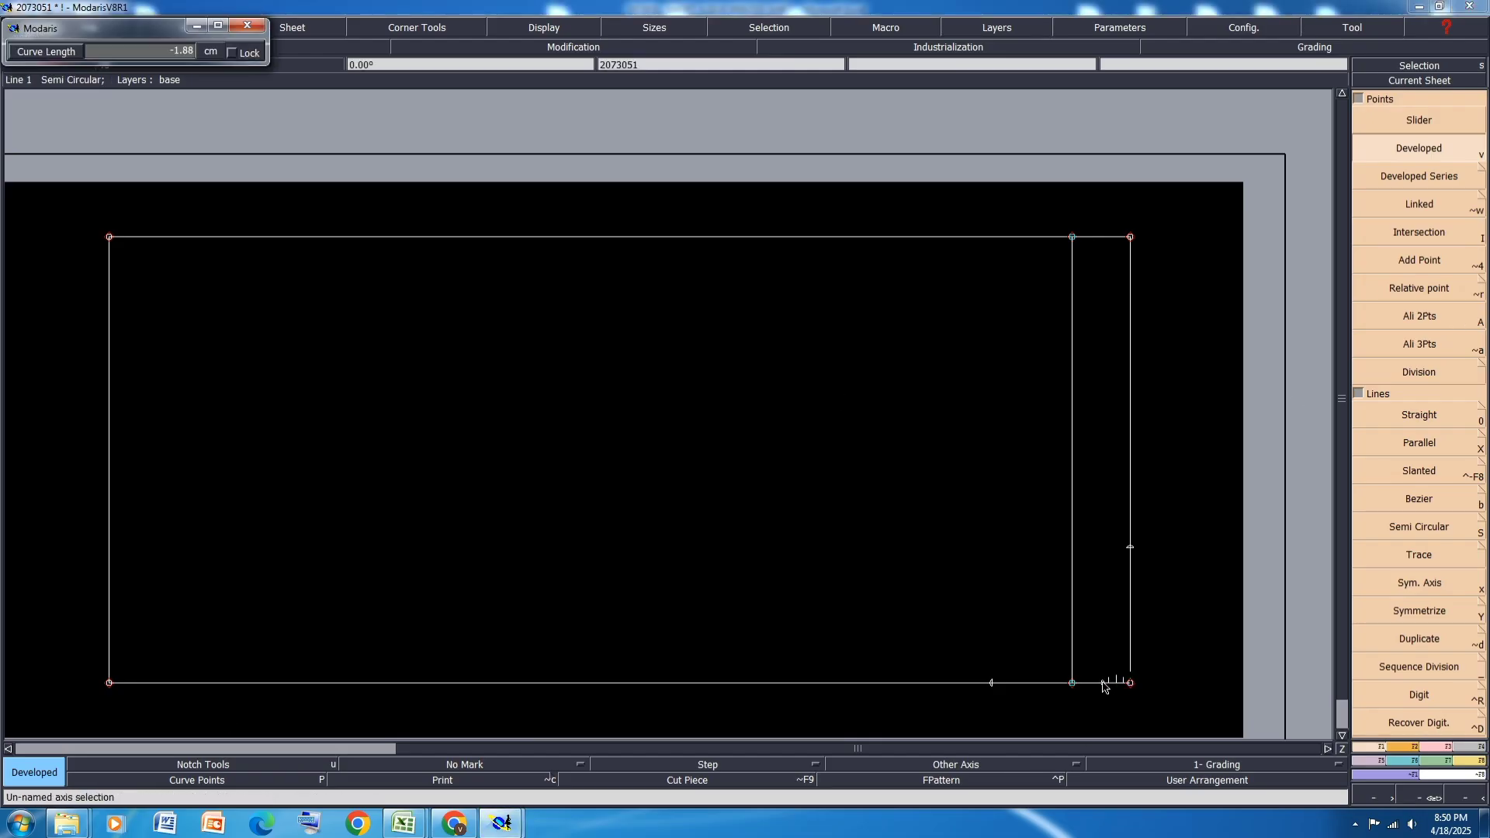
key("Down")
type("-")
key("Return")
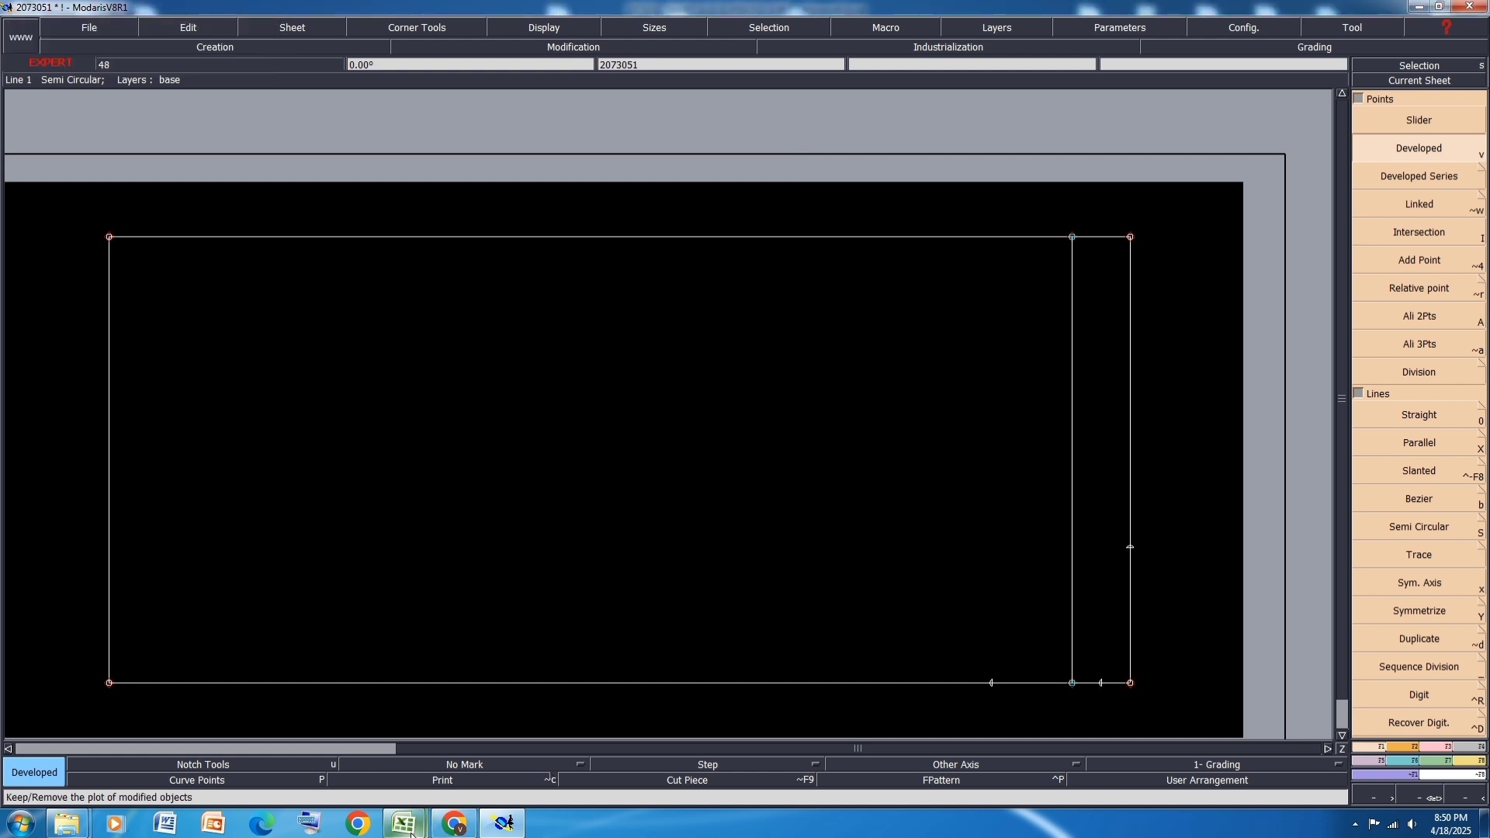
Step: Switch to the Excel size specification and fill the Shoulder Seam Forward to Front row with yellow
mouse_move(416, 832)
left_click(492, 743)
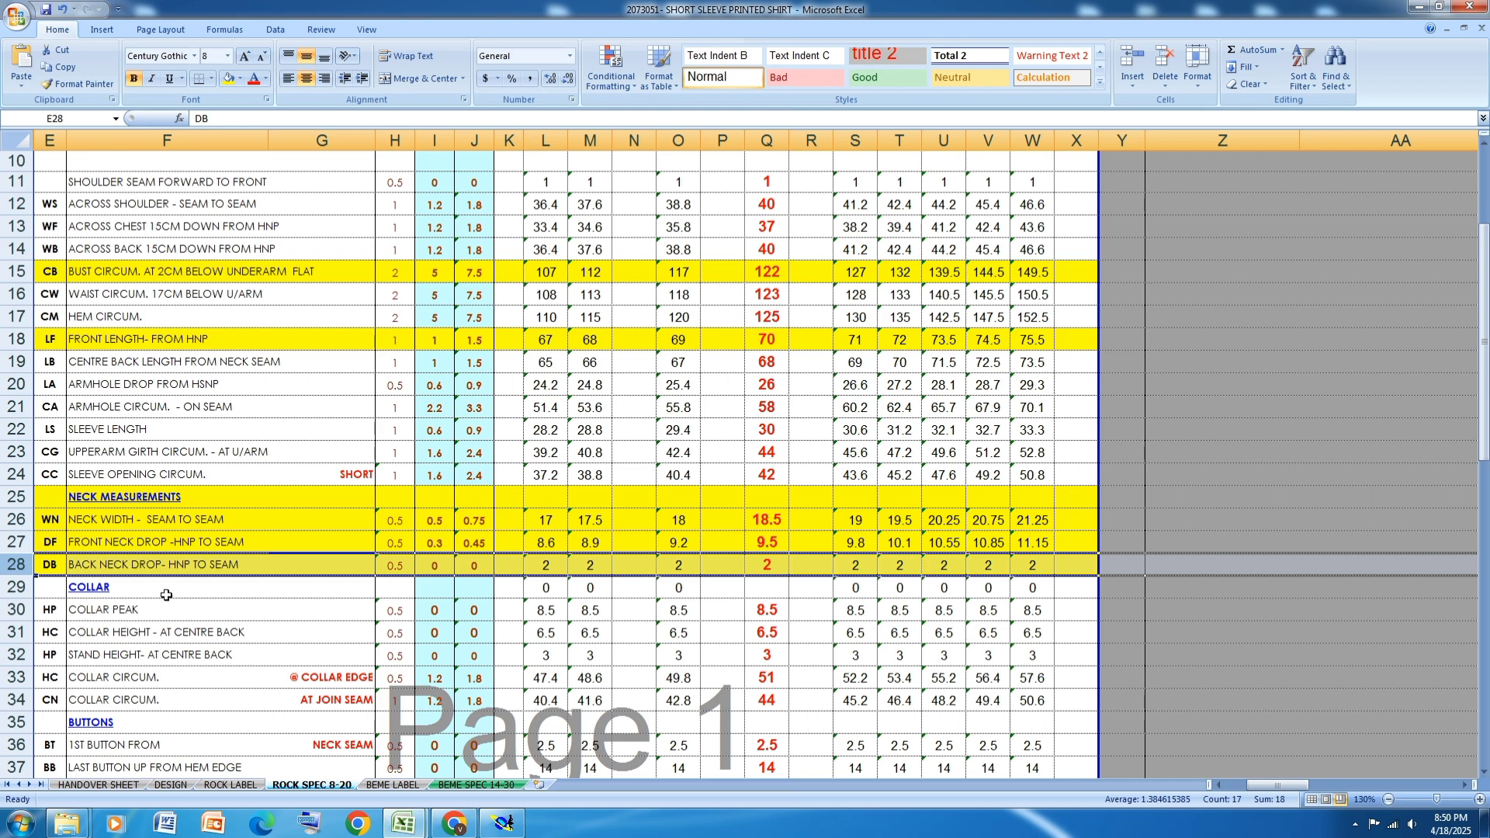
scroll(156, 441, "up", 1)
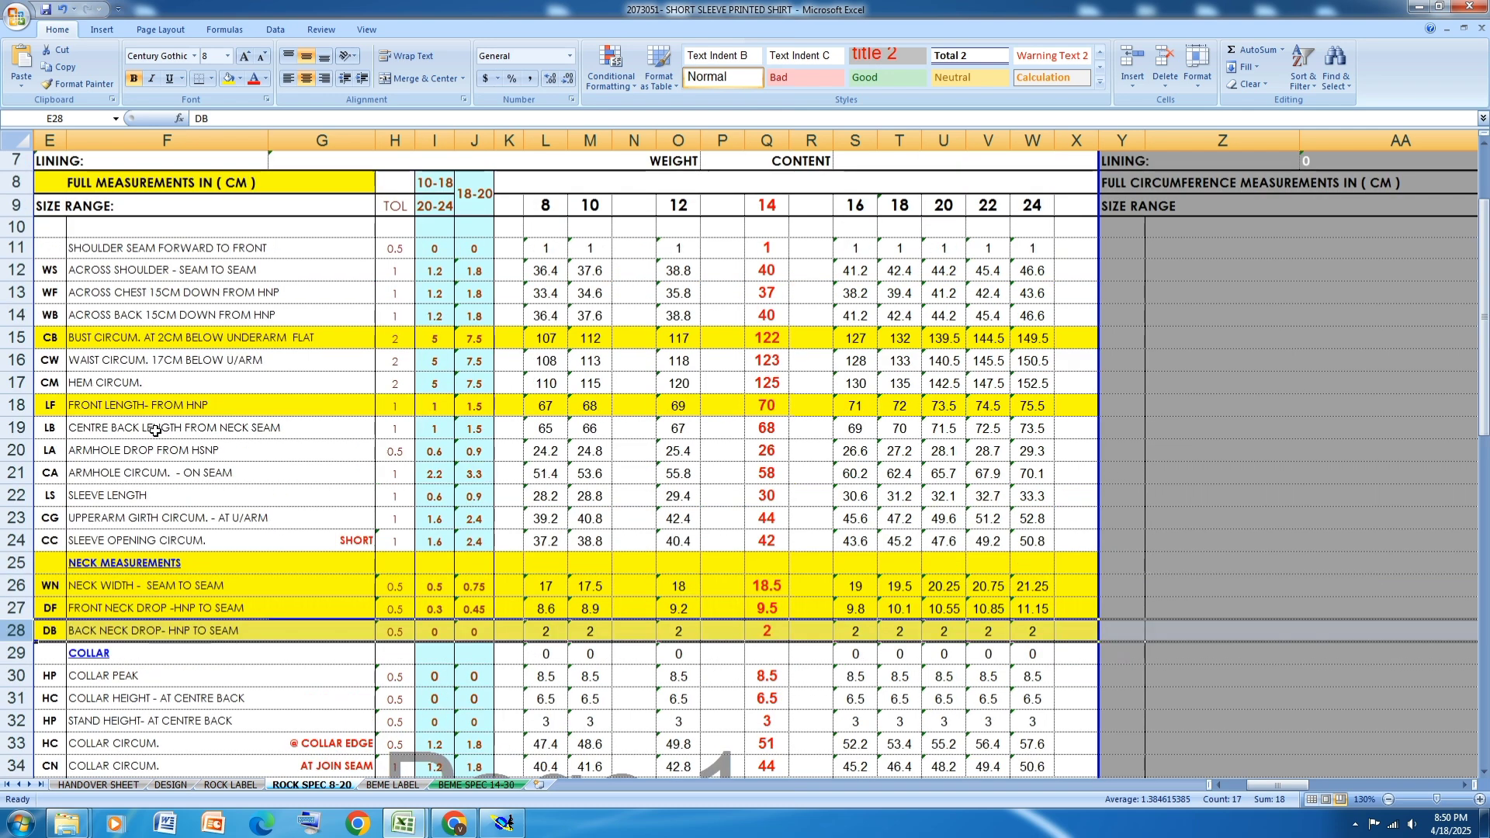
left_click(26, 247)
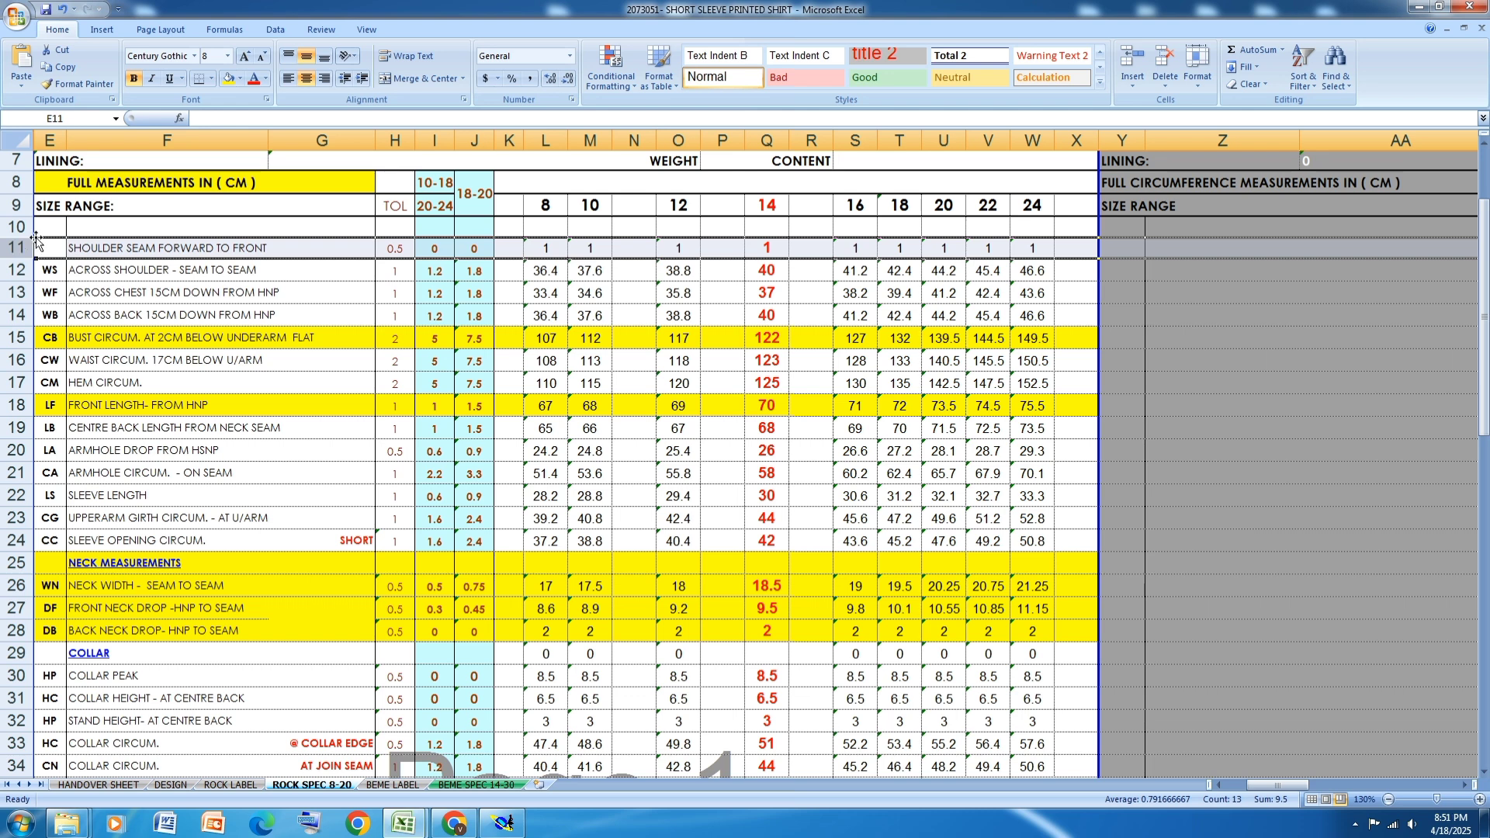
left_click(228, 79)
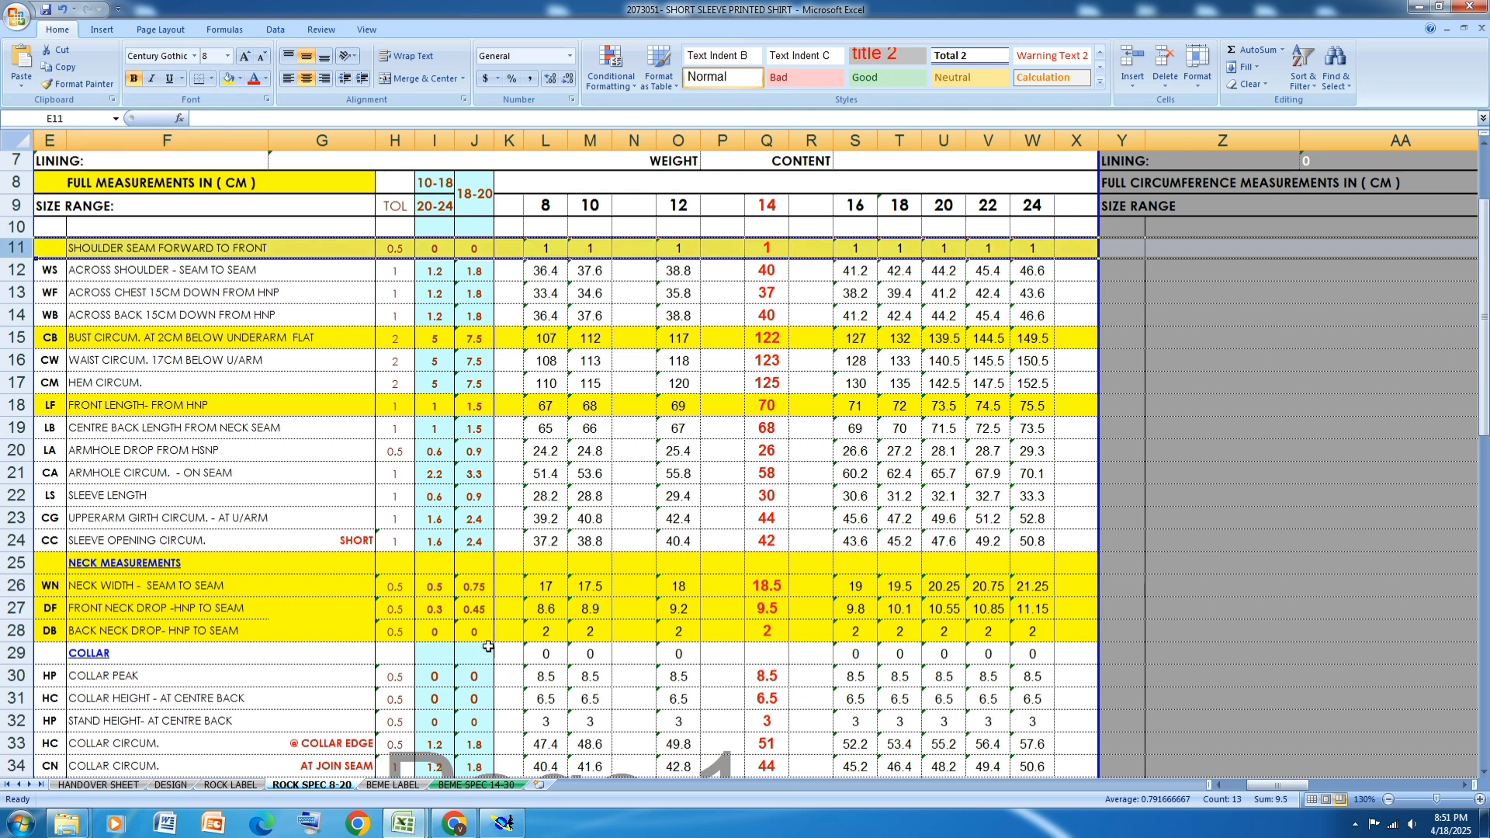
Step: Examine the shirt sketches, garment photos and construction details on the DESIGN sheet
left_click(174, 785)
scroll(683, 388, "up", 6)
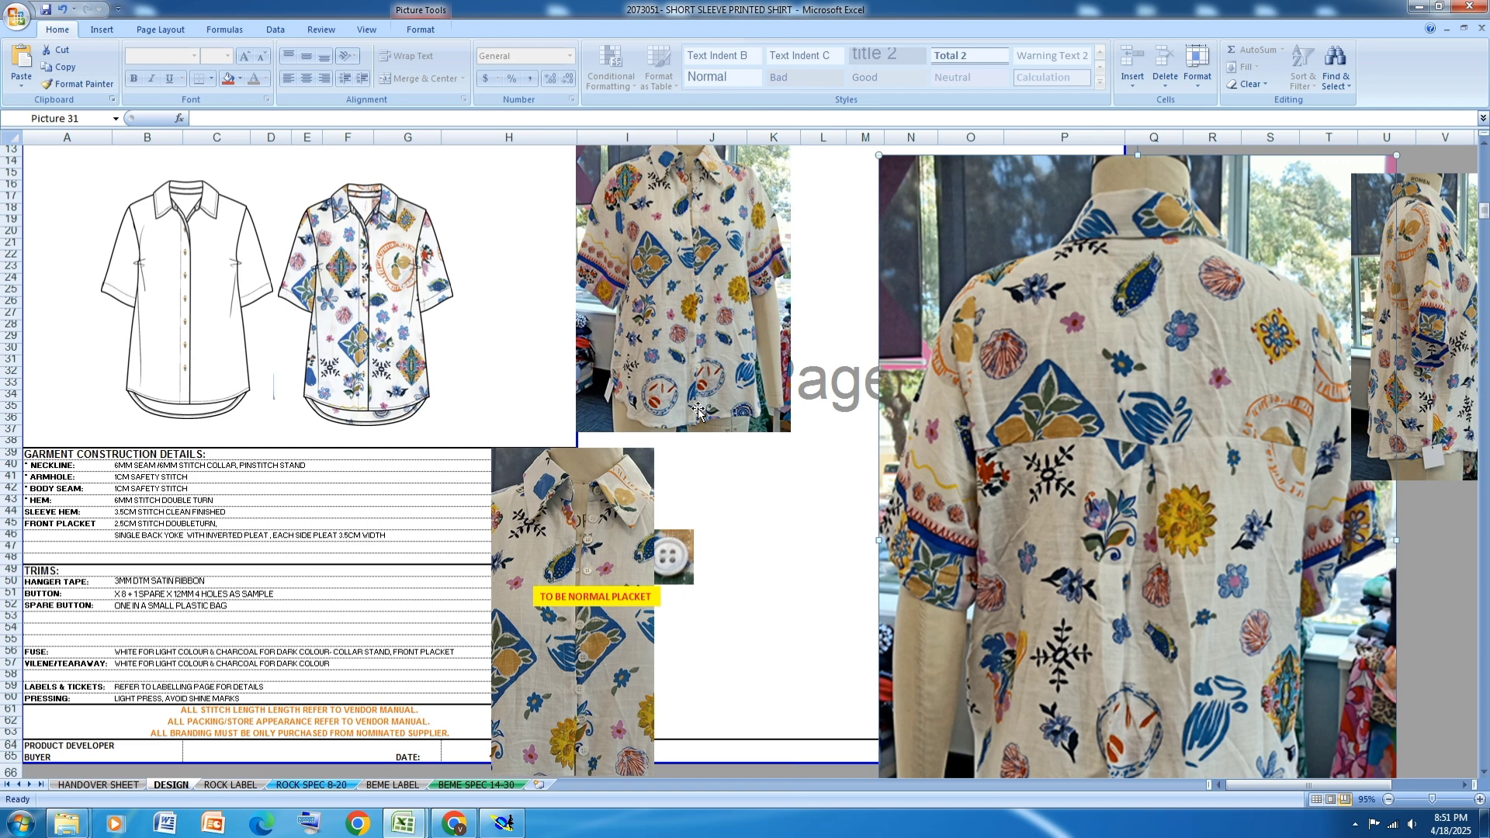
scroll(698, 411, "down", 3)
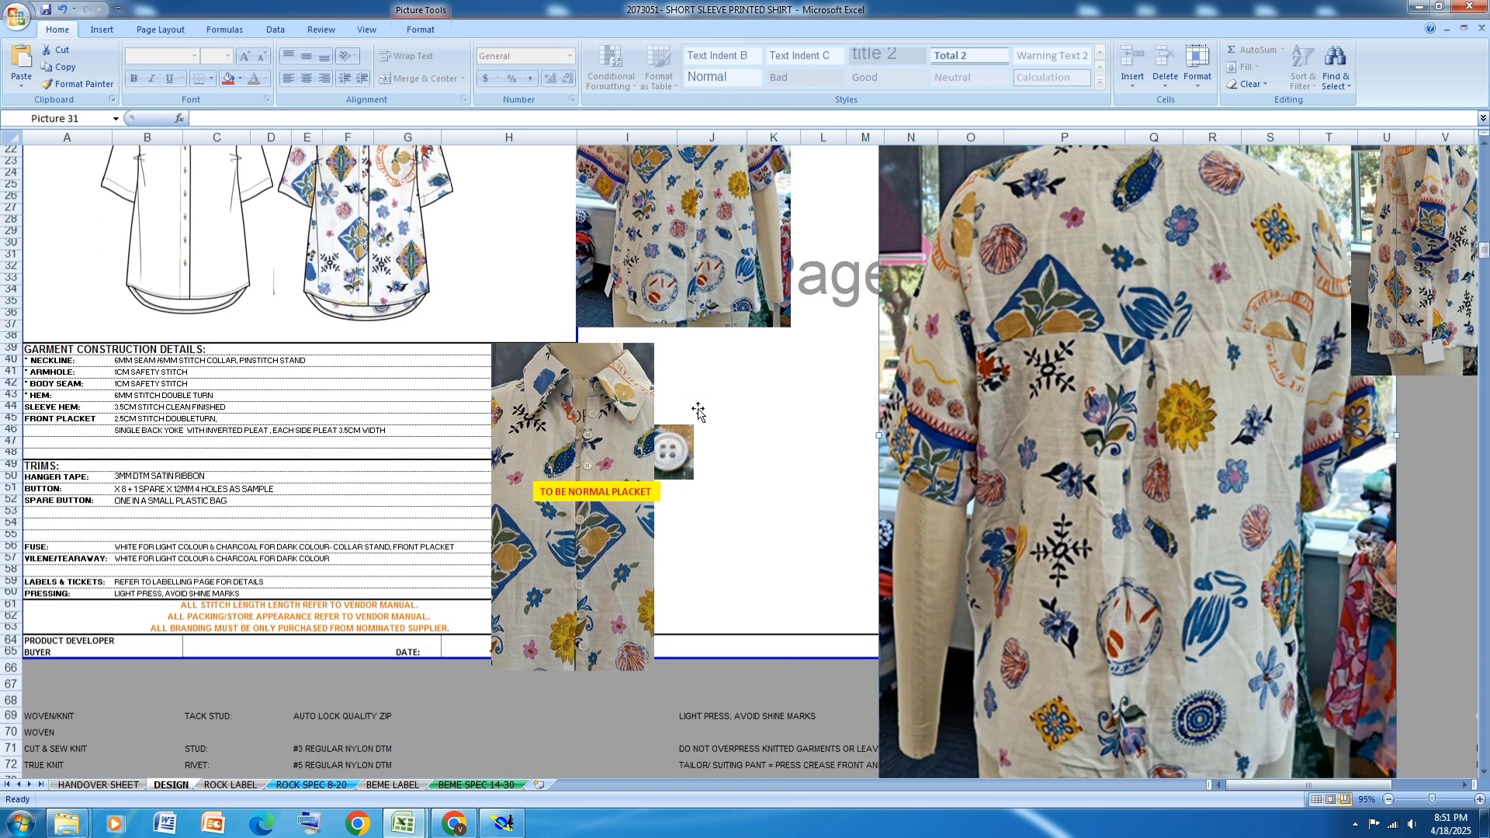
scroll(697, 408, "down", 1)
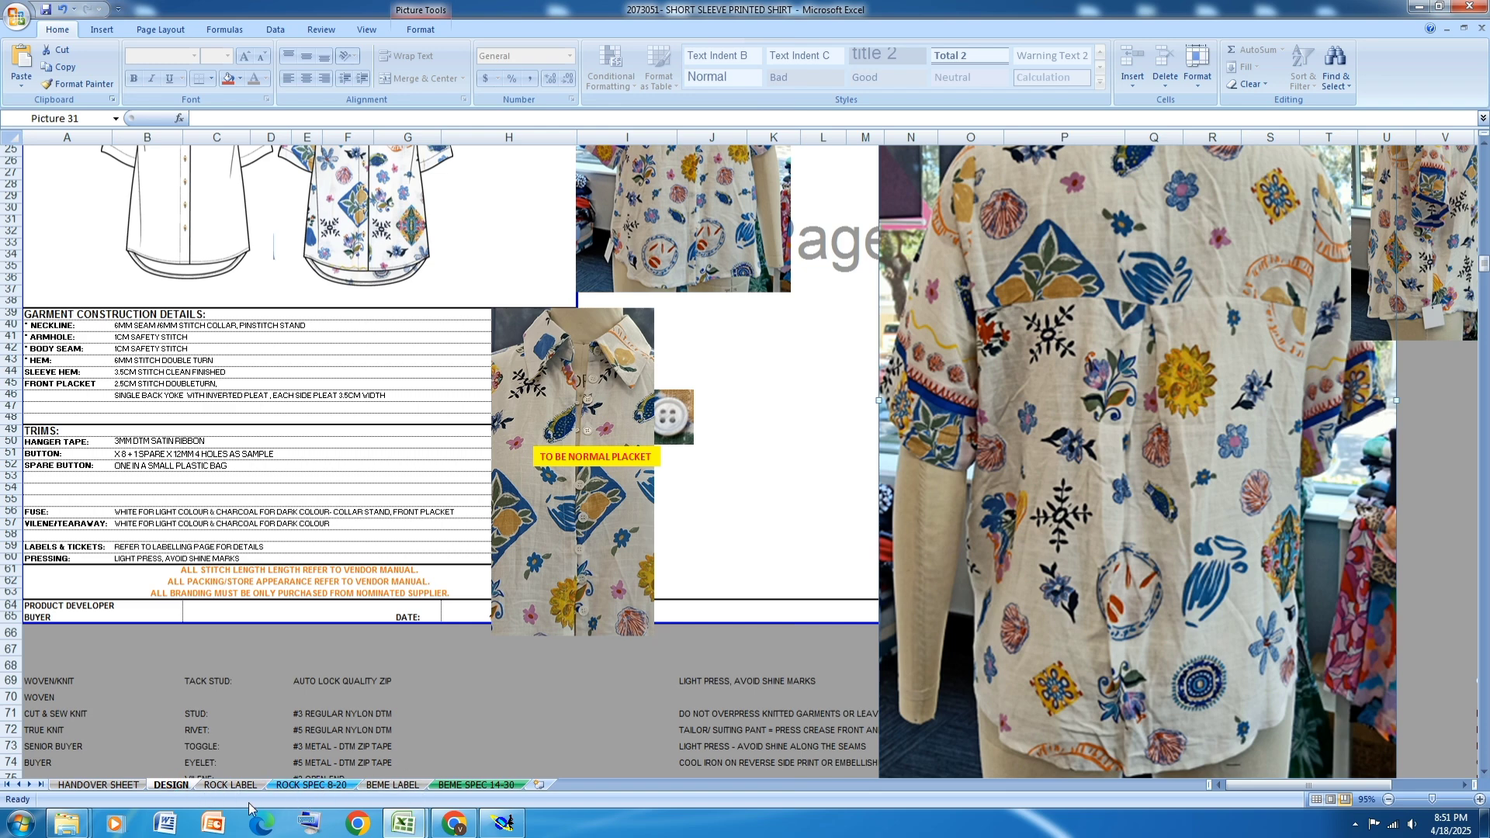
Step: Open the ROCK SPEC 8-20 sheet and fill the Across Shoulder row with yellow
left_click(314, 786)
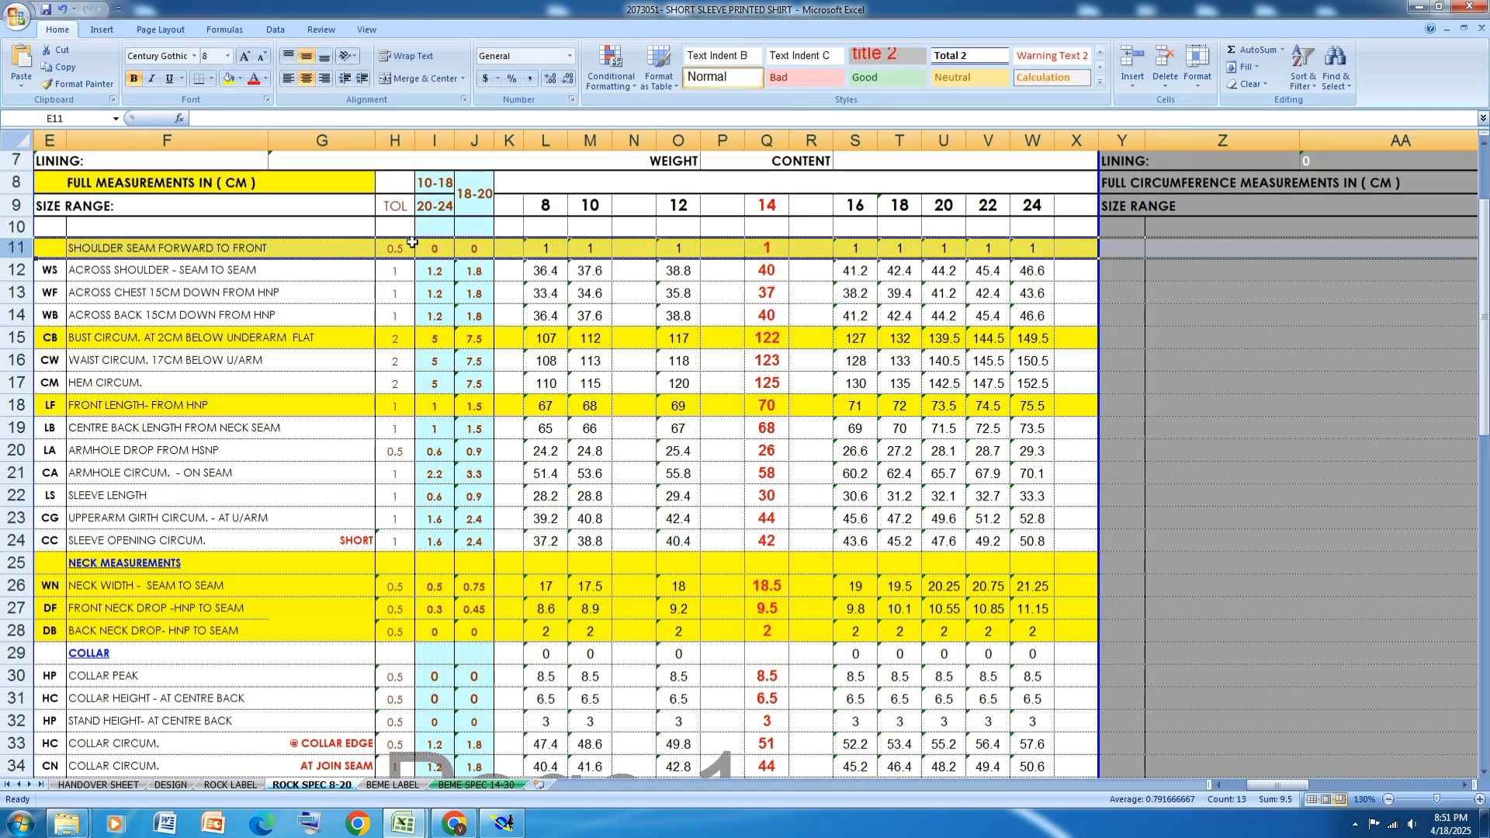
left_click(12, 269)
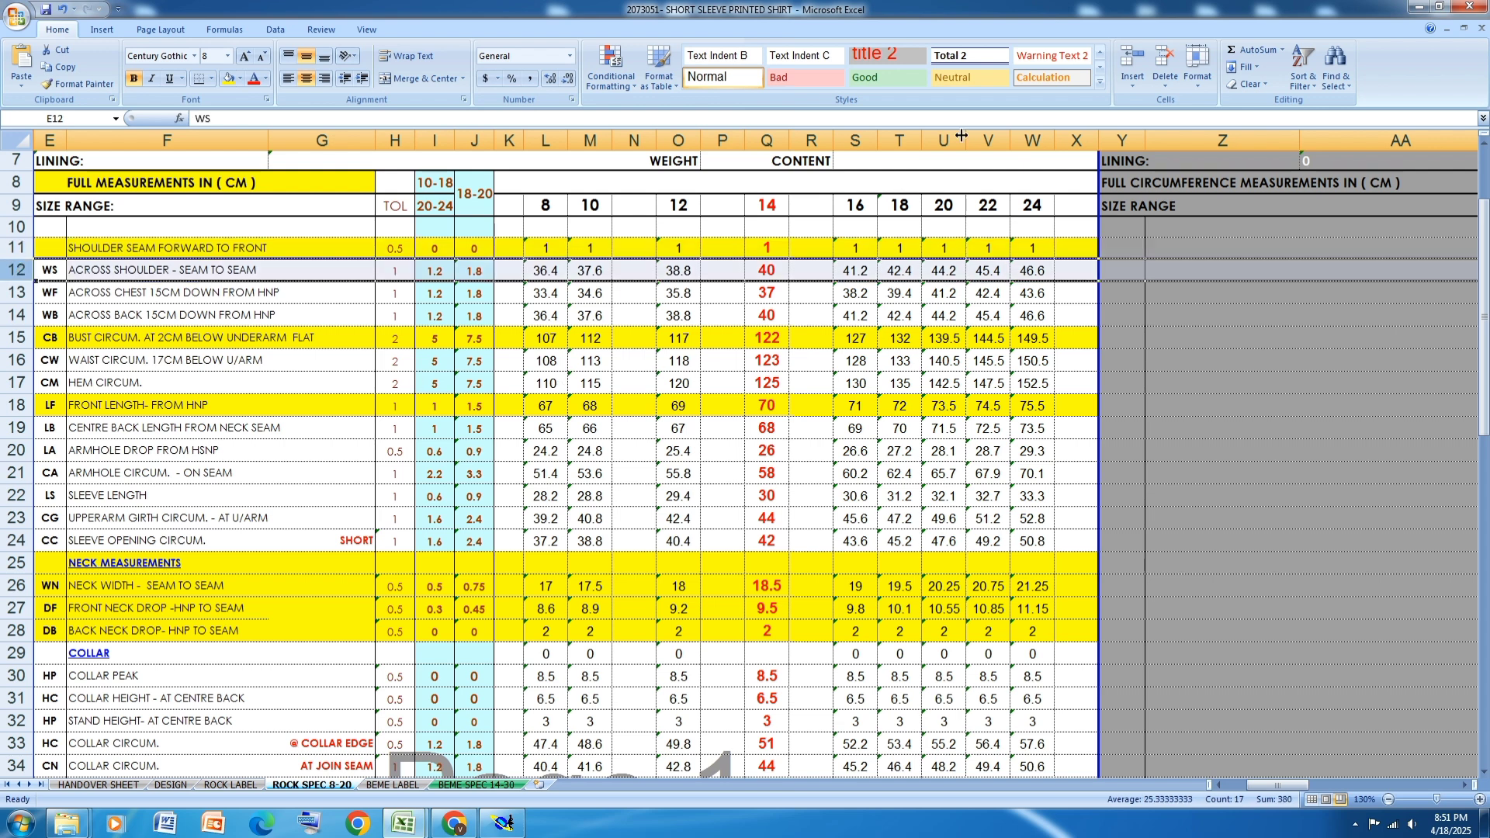
left_click(226, 80)
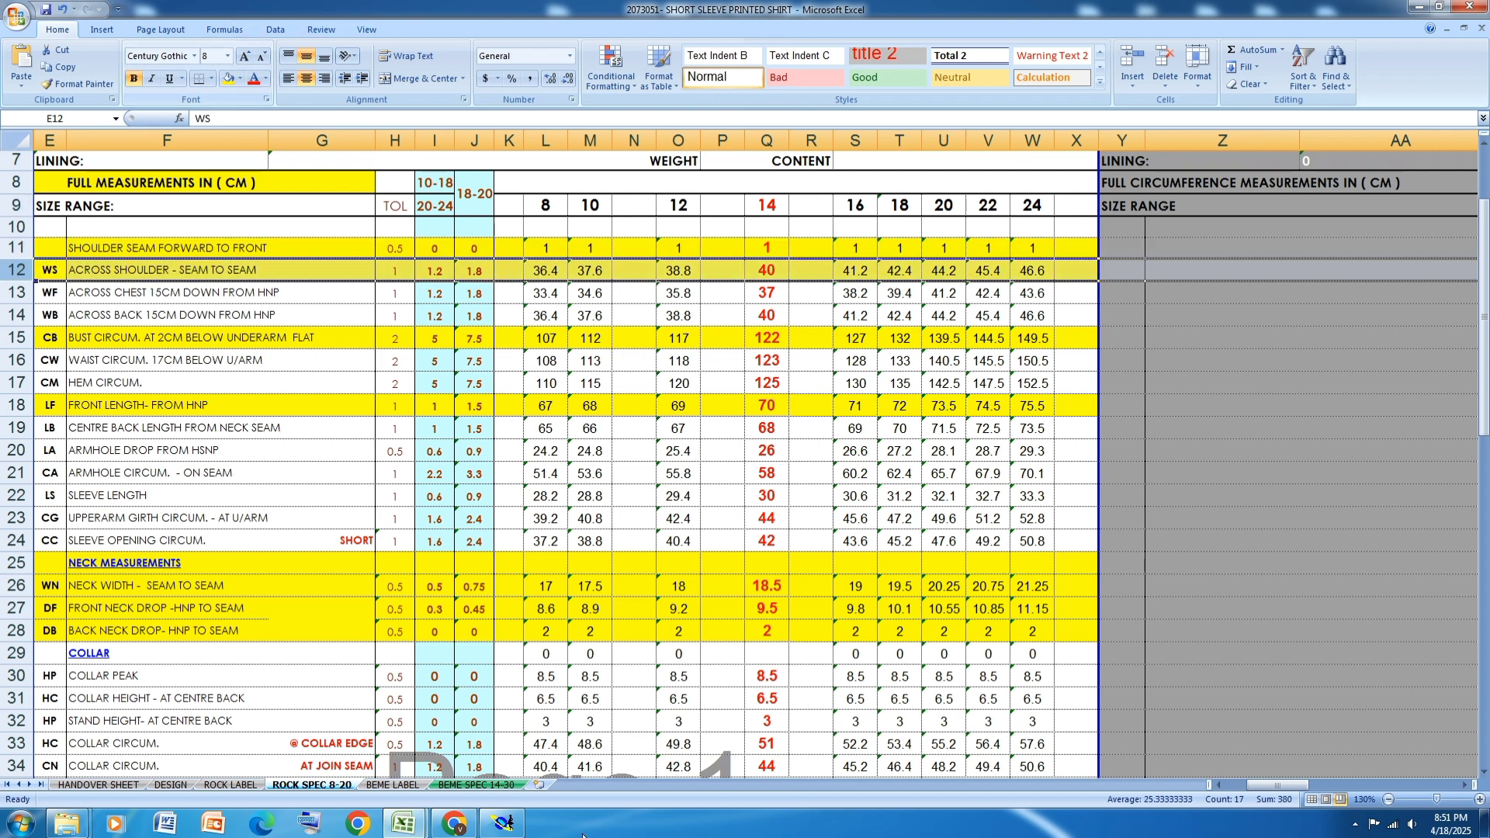
Step: Switch to Modaris and place a developed point on the inner vertical line, half the 40 cm across-shoulder width from its lower end
left_click(503, 822)
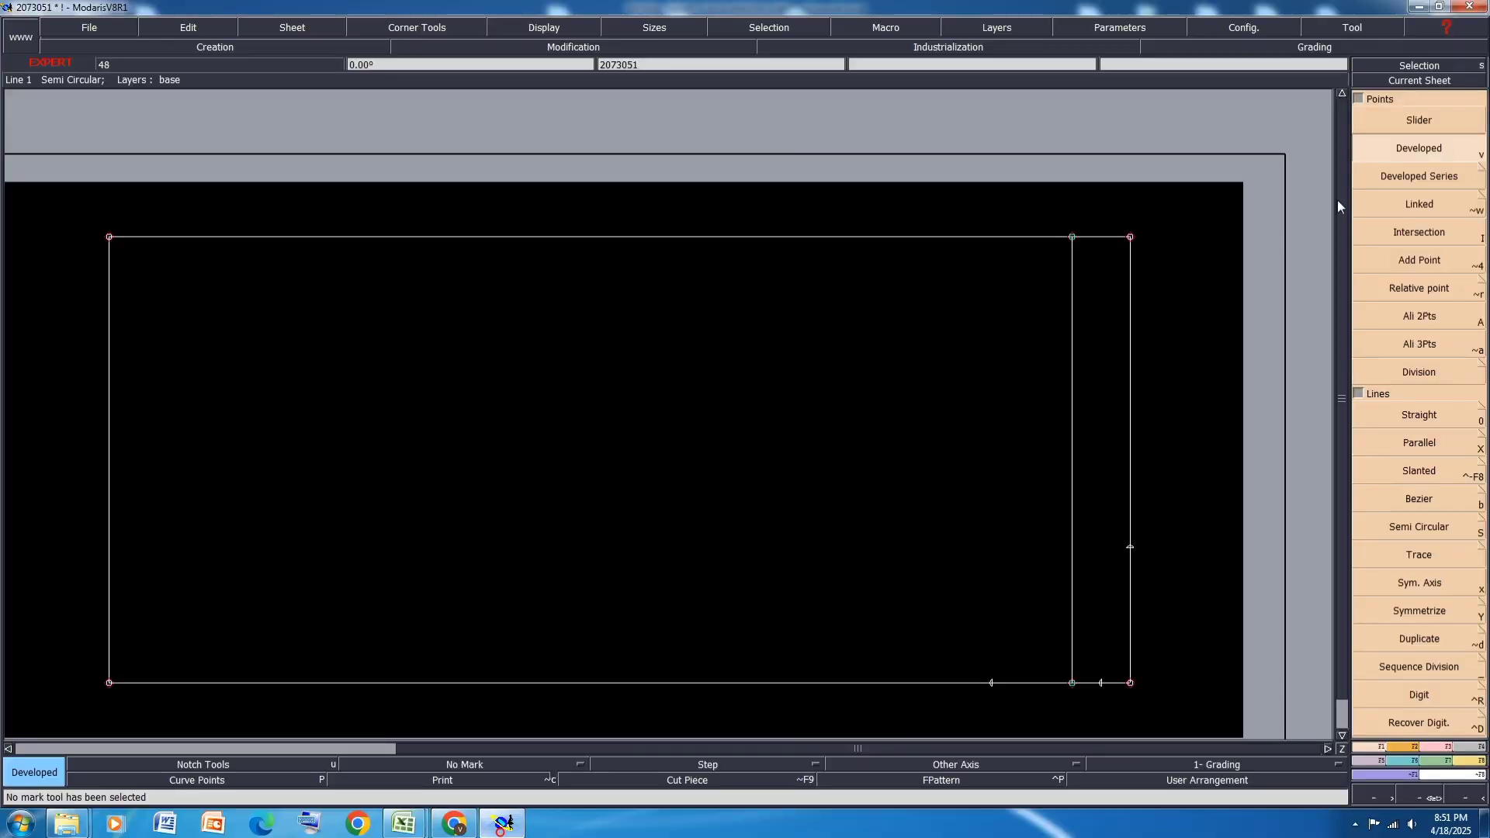
left_click(1074, 685)
type("40")
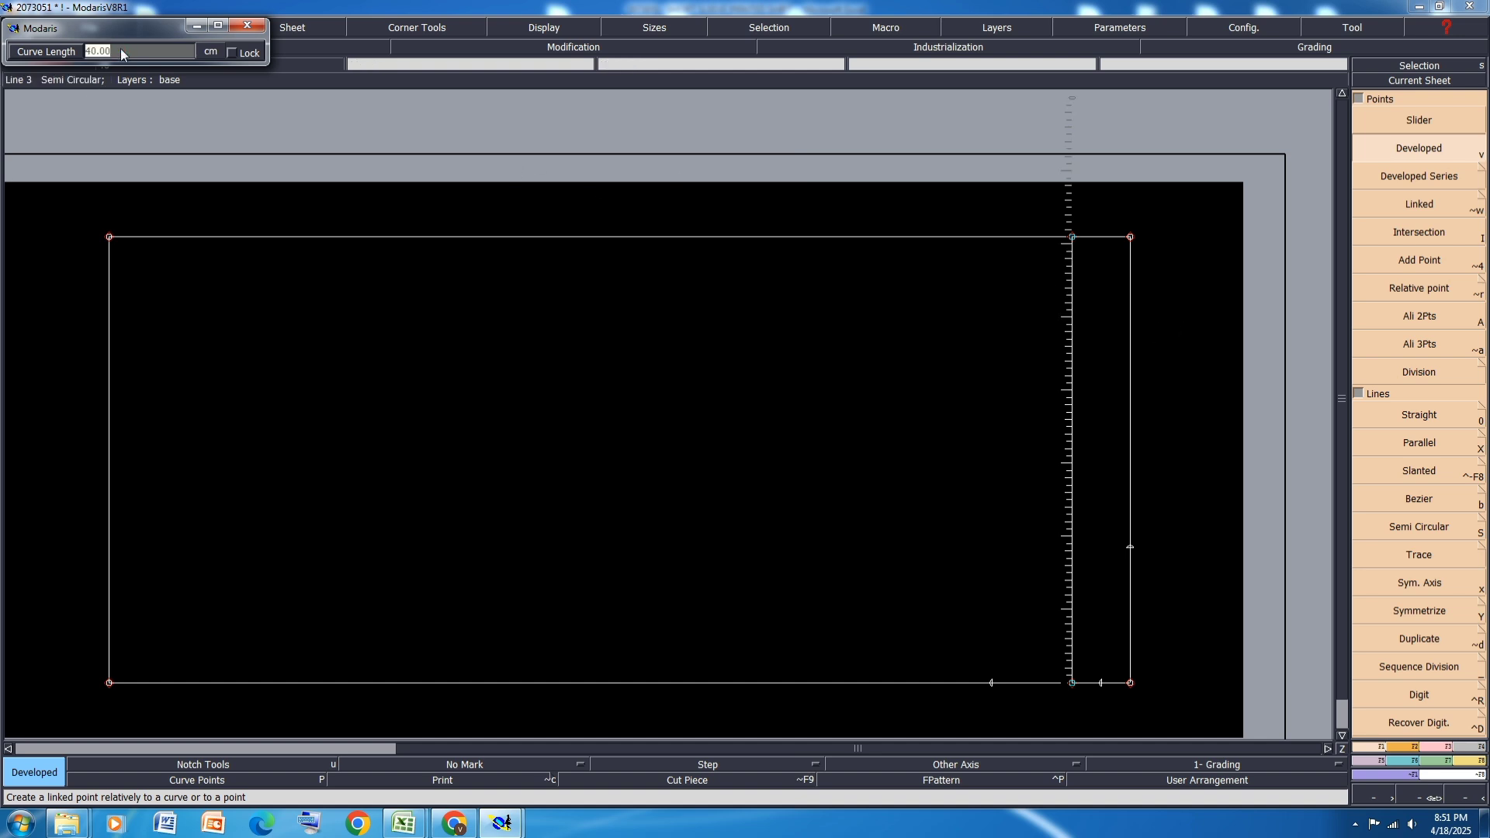
key("Return")
Step: Insert the four developed neck and shoulder points into their lines with Insert Point
left_click(1439, 748)
left_click(1428, 444)
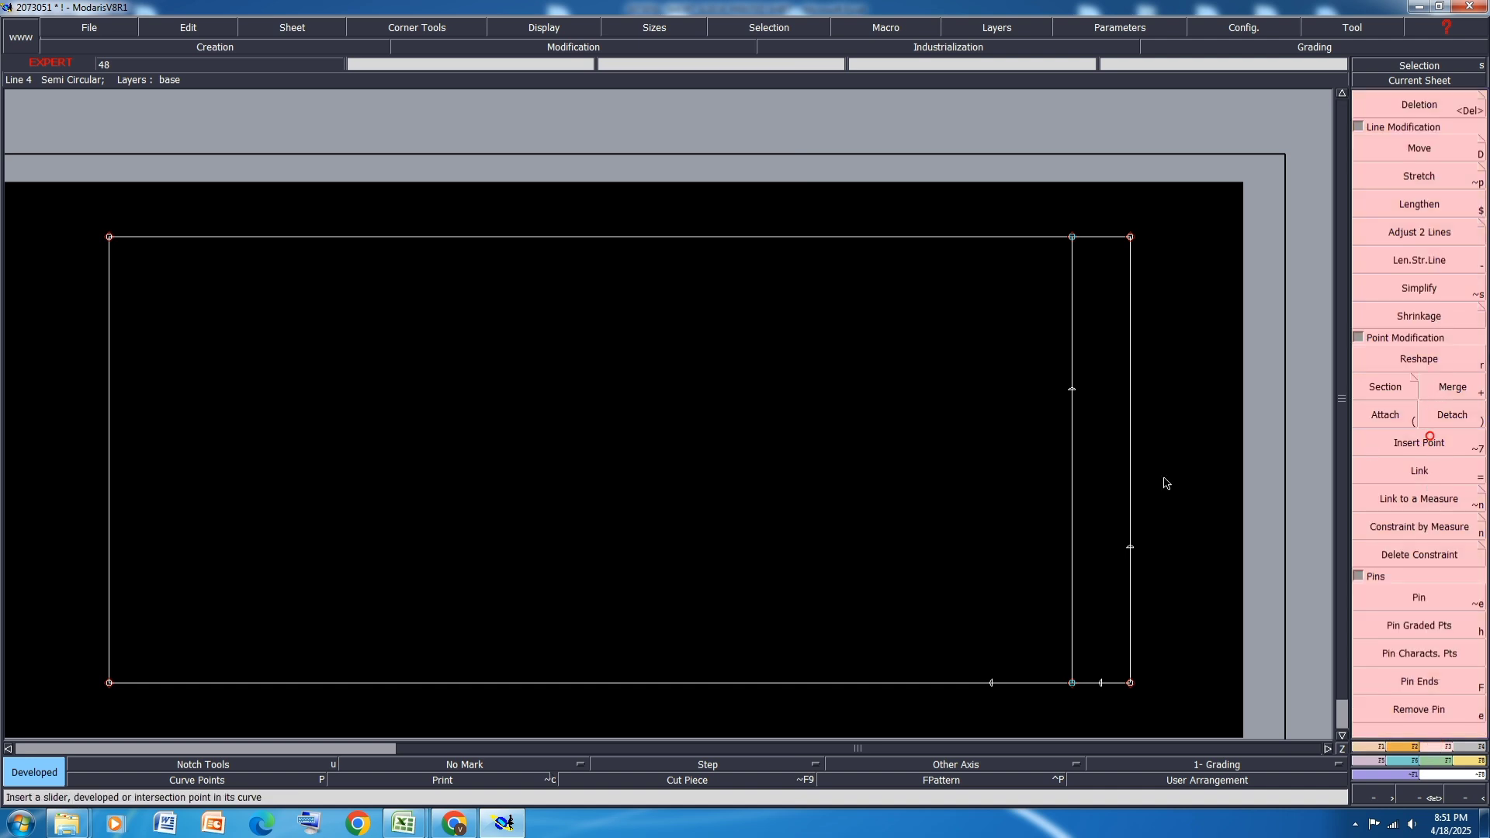
left_click(1135, 552)
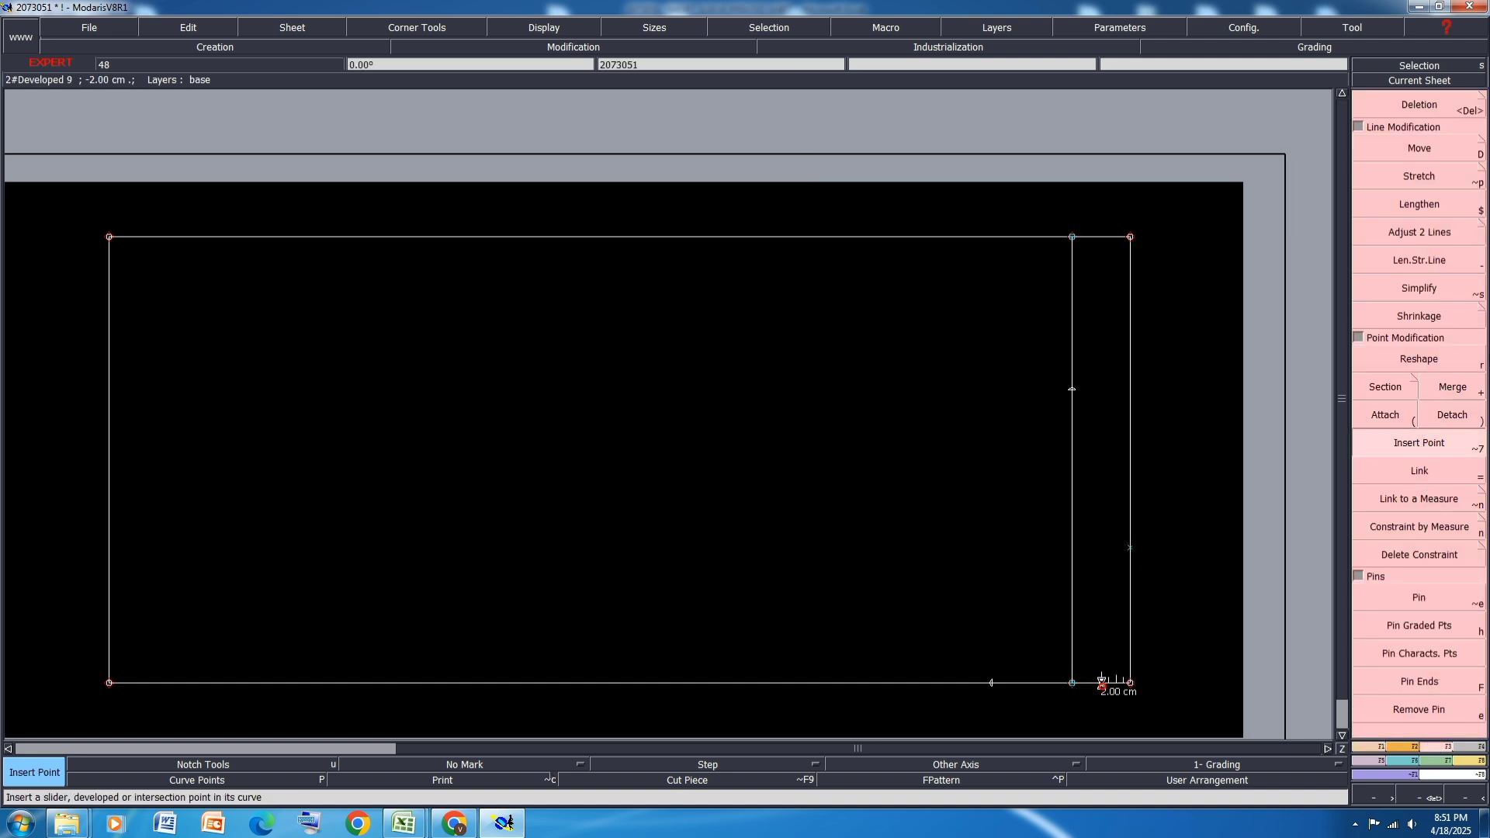
left_click(1074, 389)
left_click(999, 684)
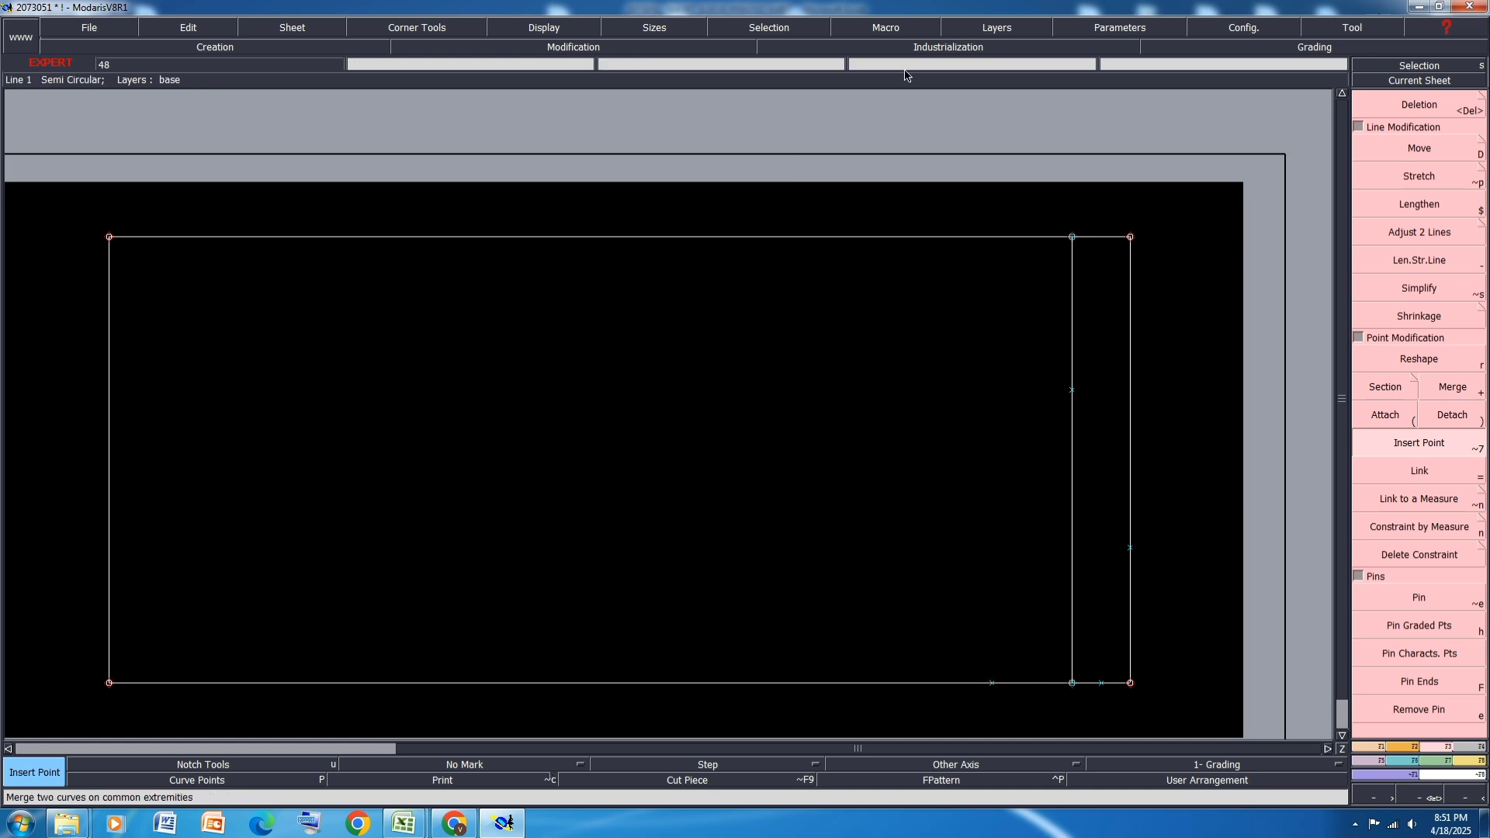
Step: Switch to the Excel size specification and fill the Across Chest 15cm Down From HNP row with yellow
mouse_move(409, 829)
left_click(492, 729)
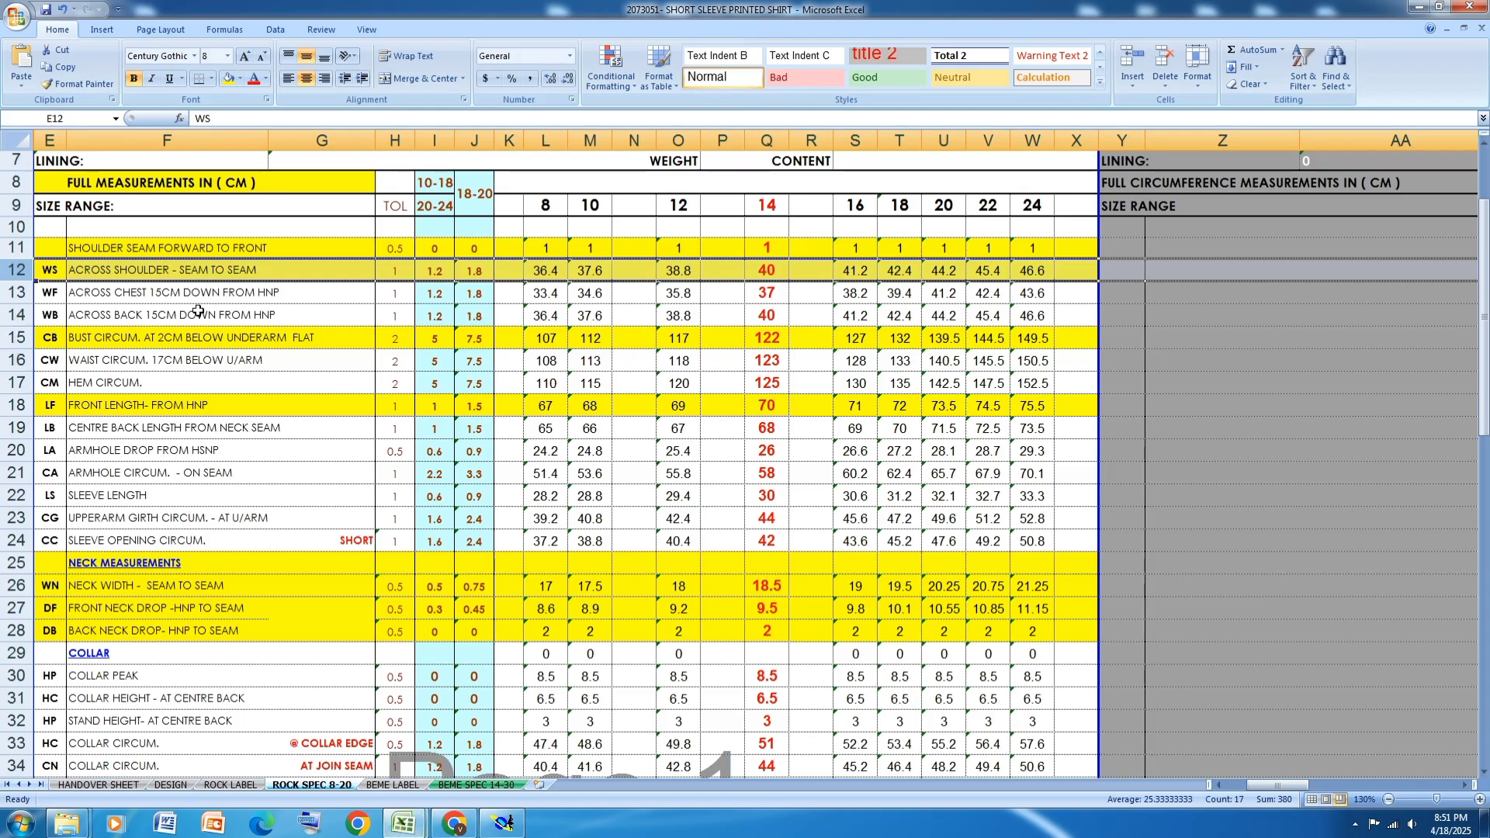
left_click(13, 292)
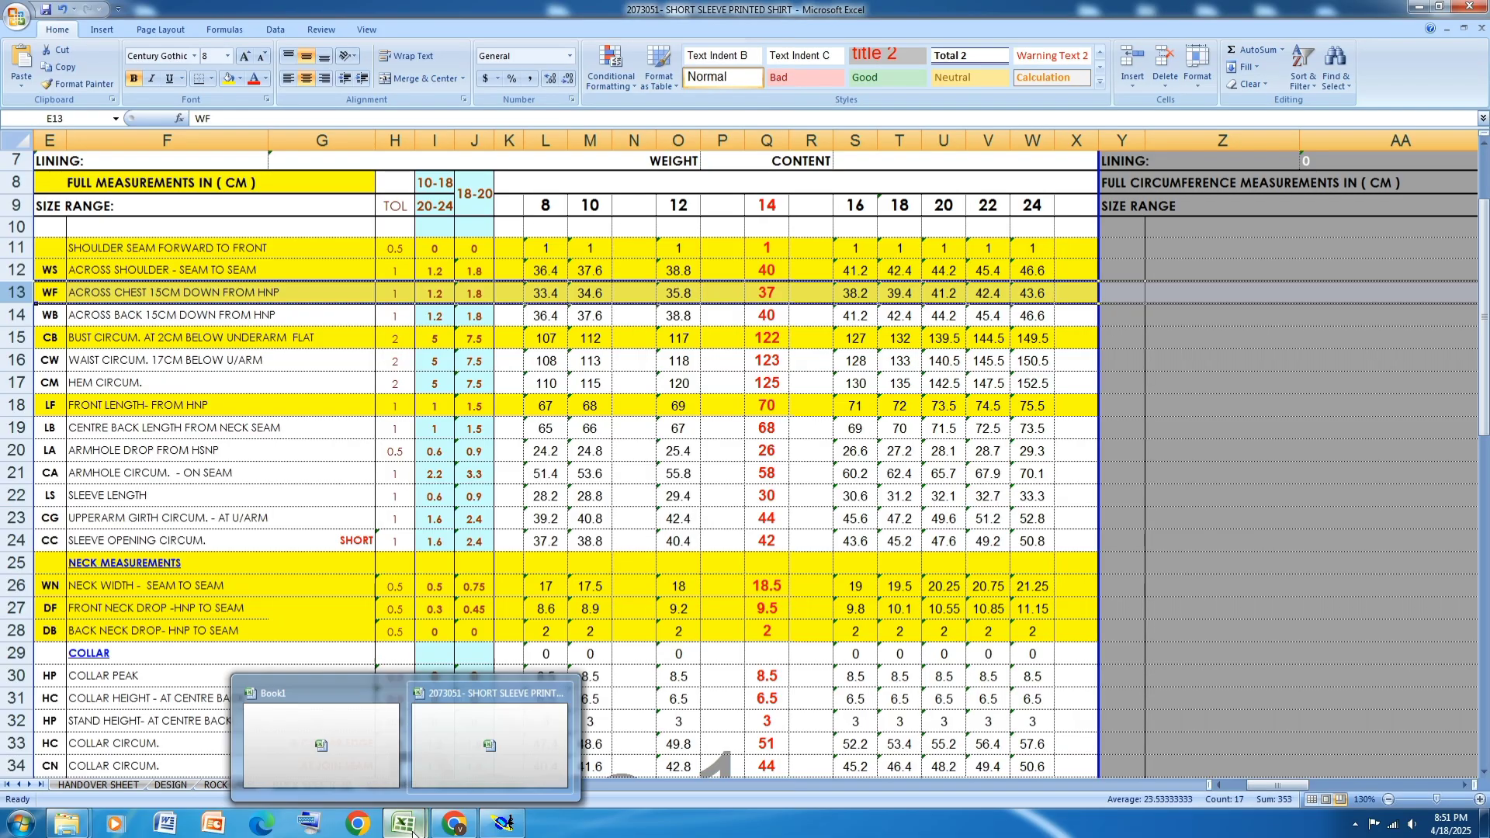
Step: Switch to Modaris, create a parallel 15 cm inward from the rectangle's right edge, and delete the point copied onto it
left_click(501, 827)
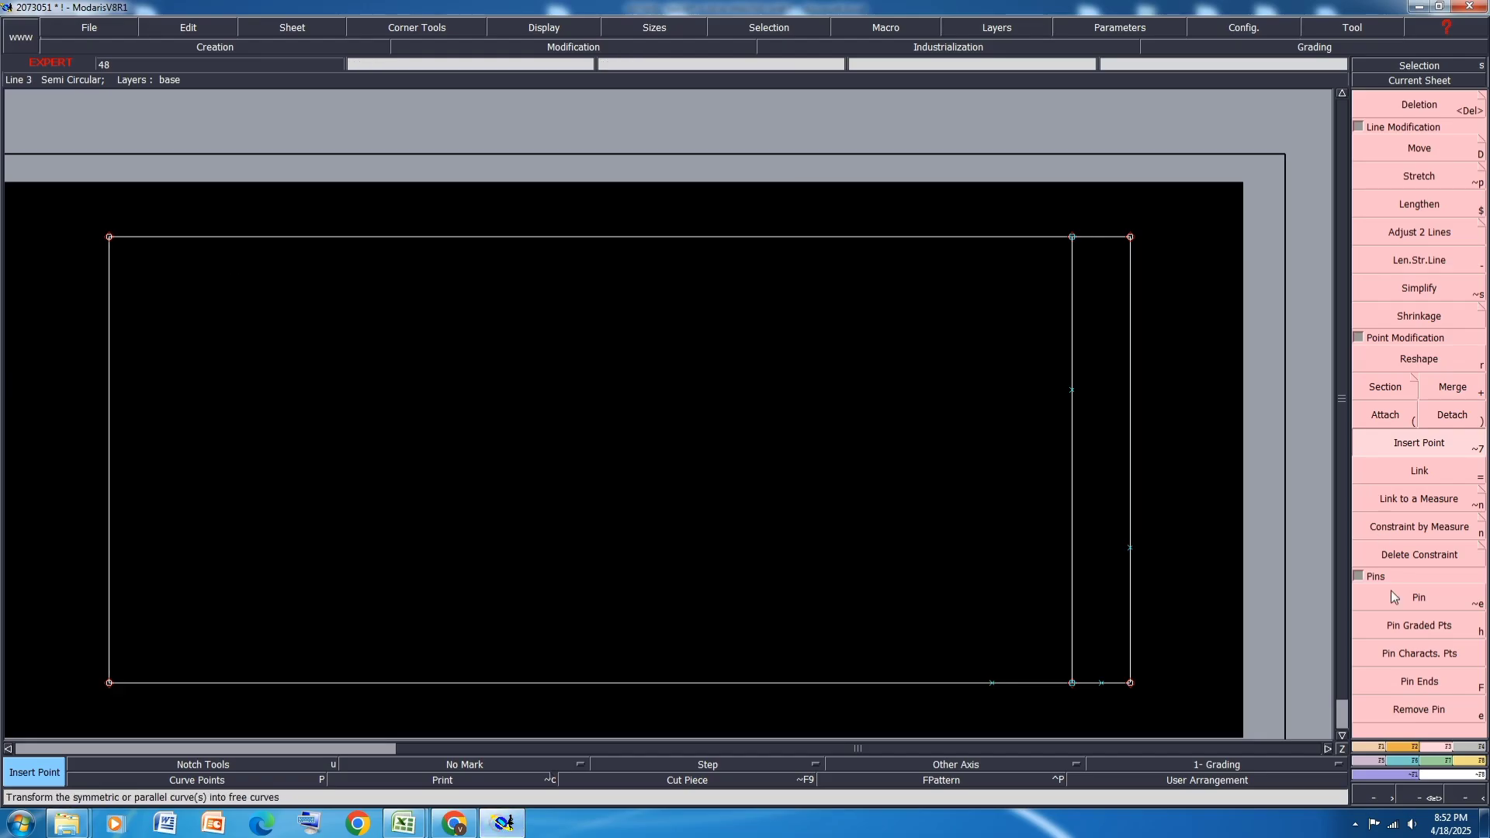
key("0")
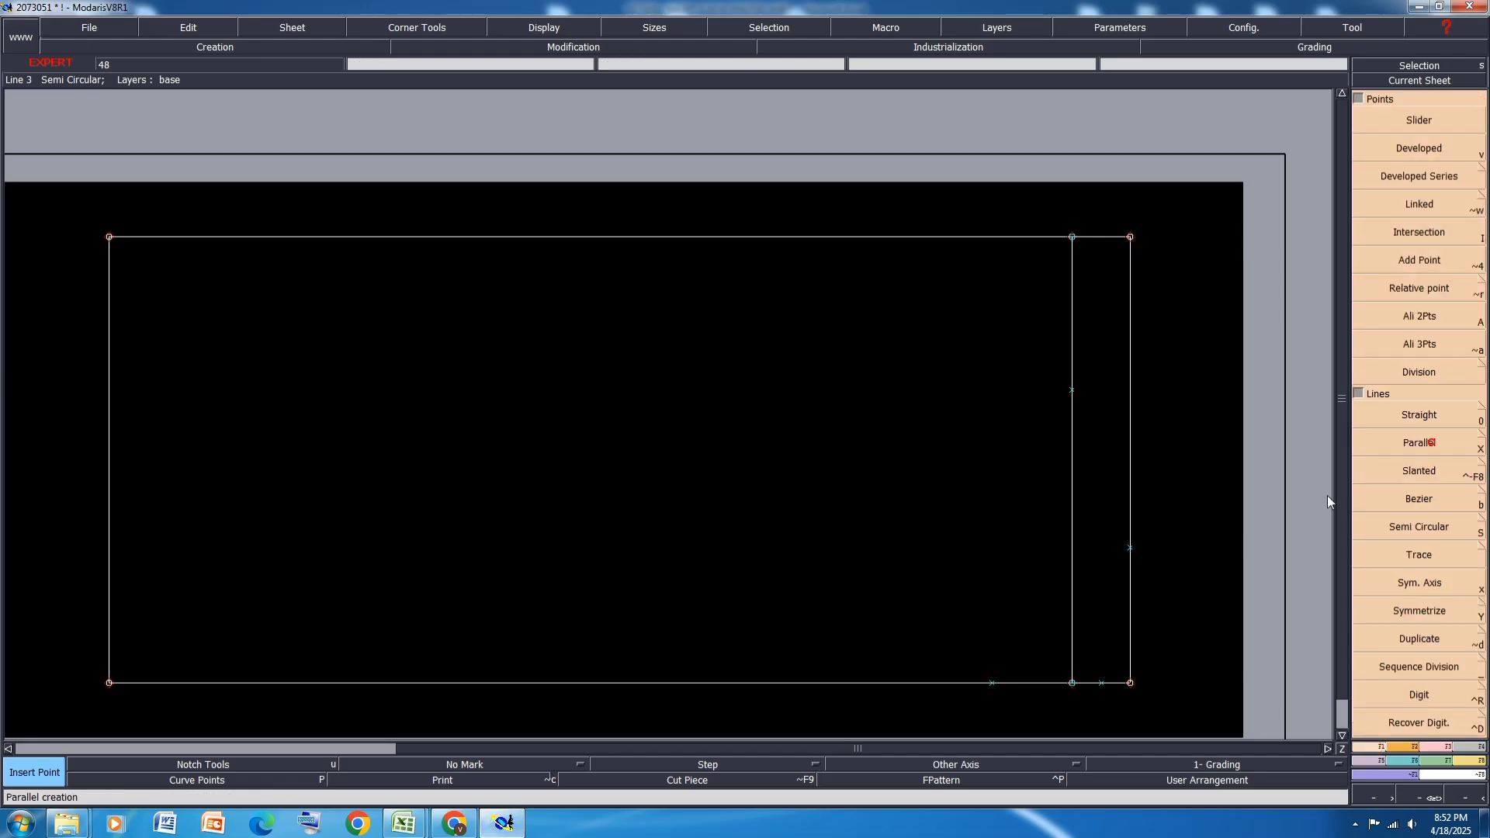
key("shift+x")
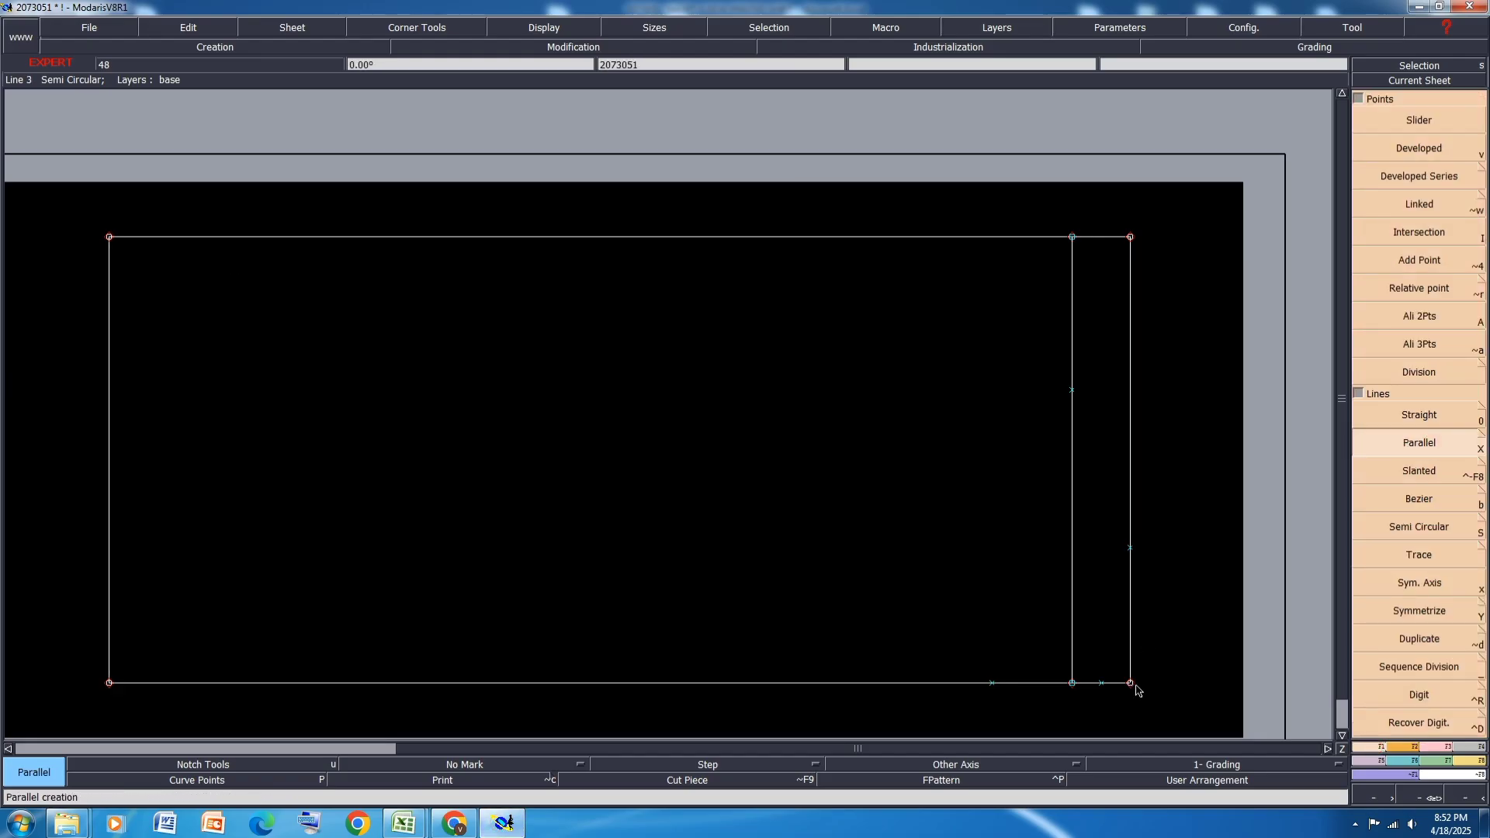
left_click(1131, 613)
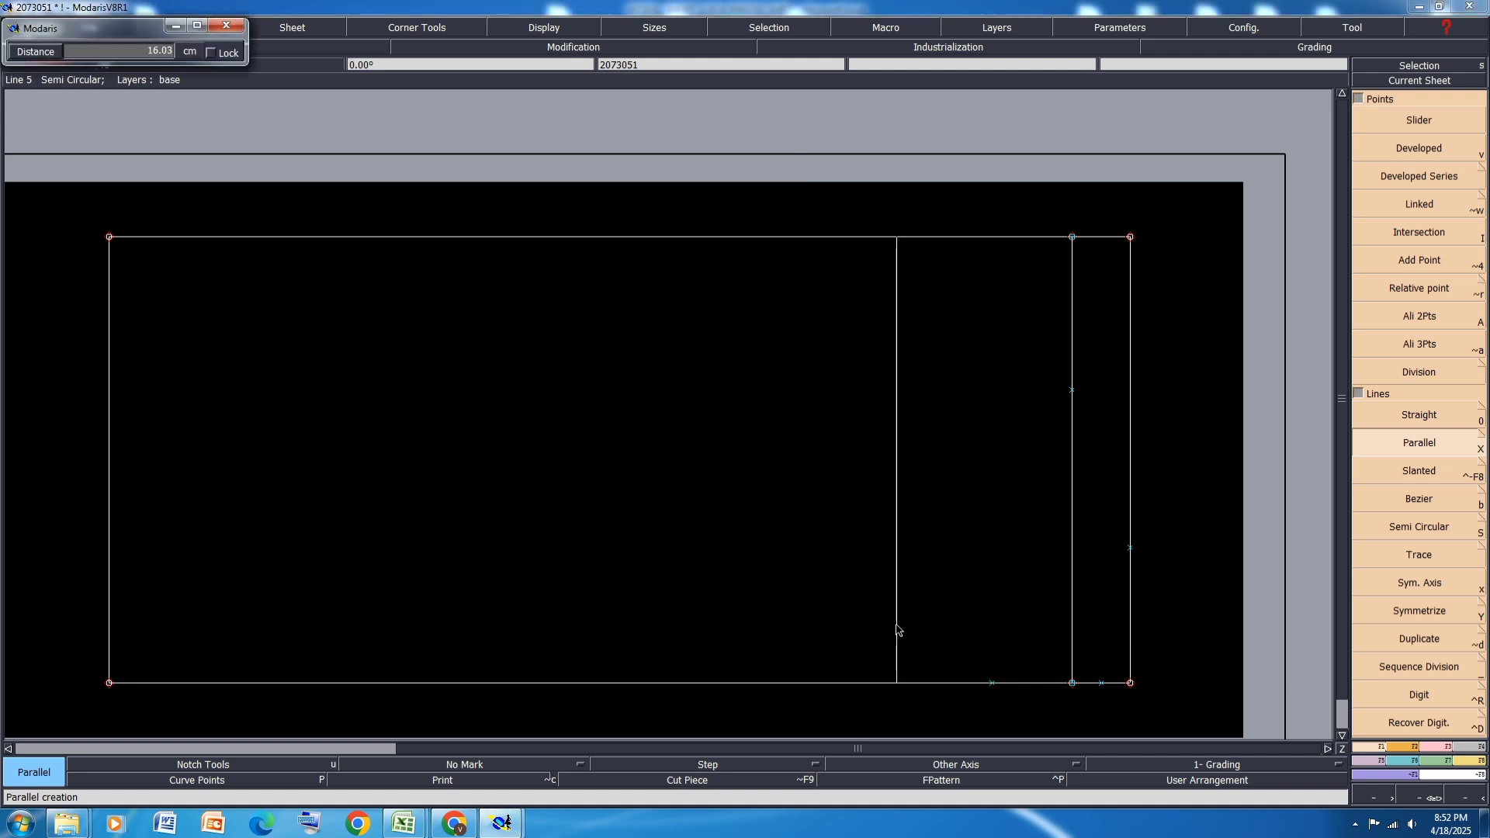
type("4.00")
key("Return")
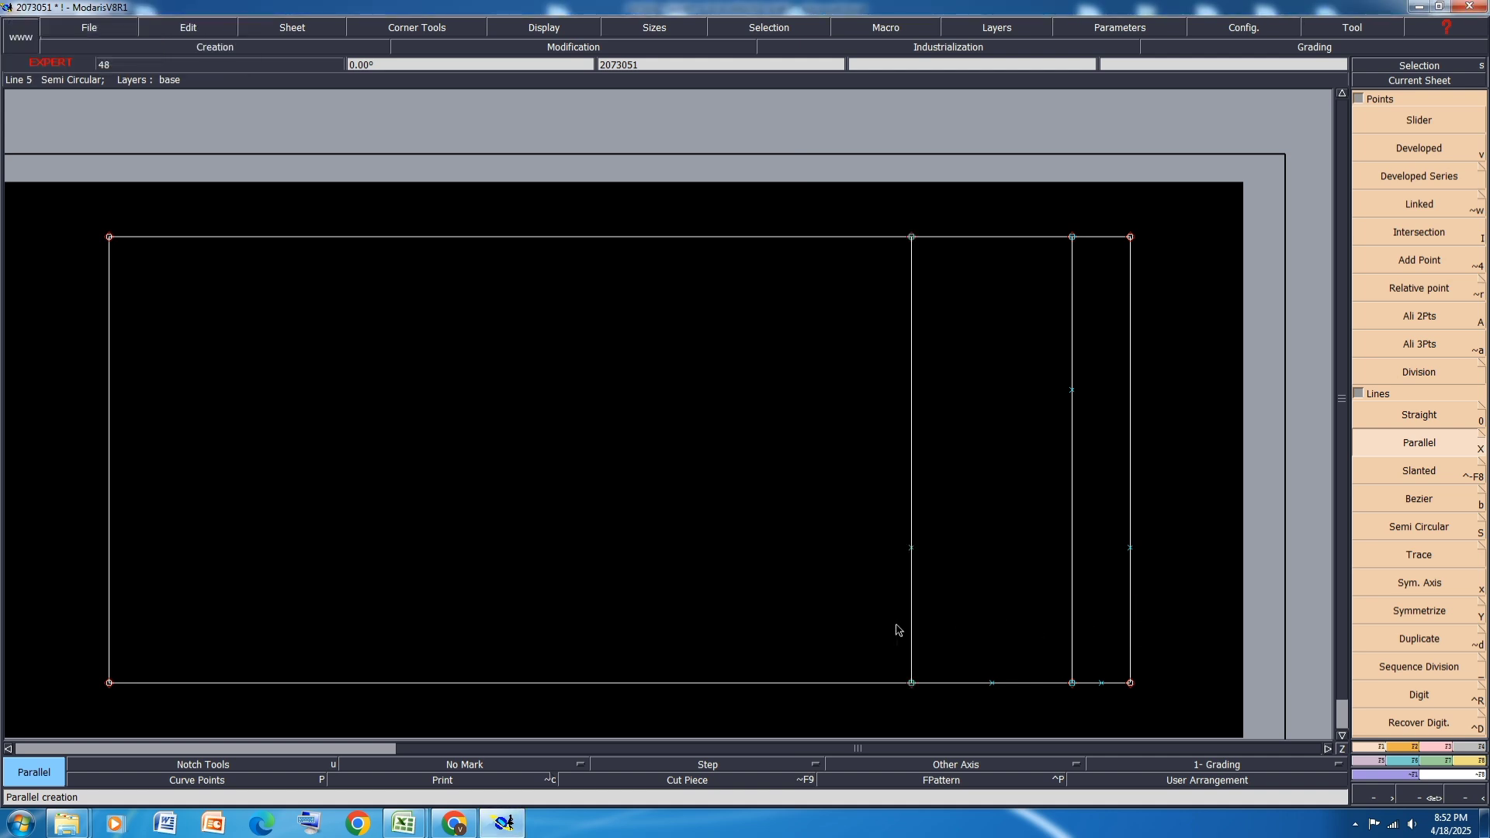
left_click(1437, 747)
left_click(1428, 117)
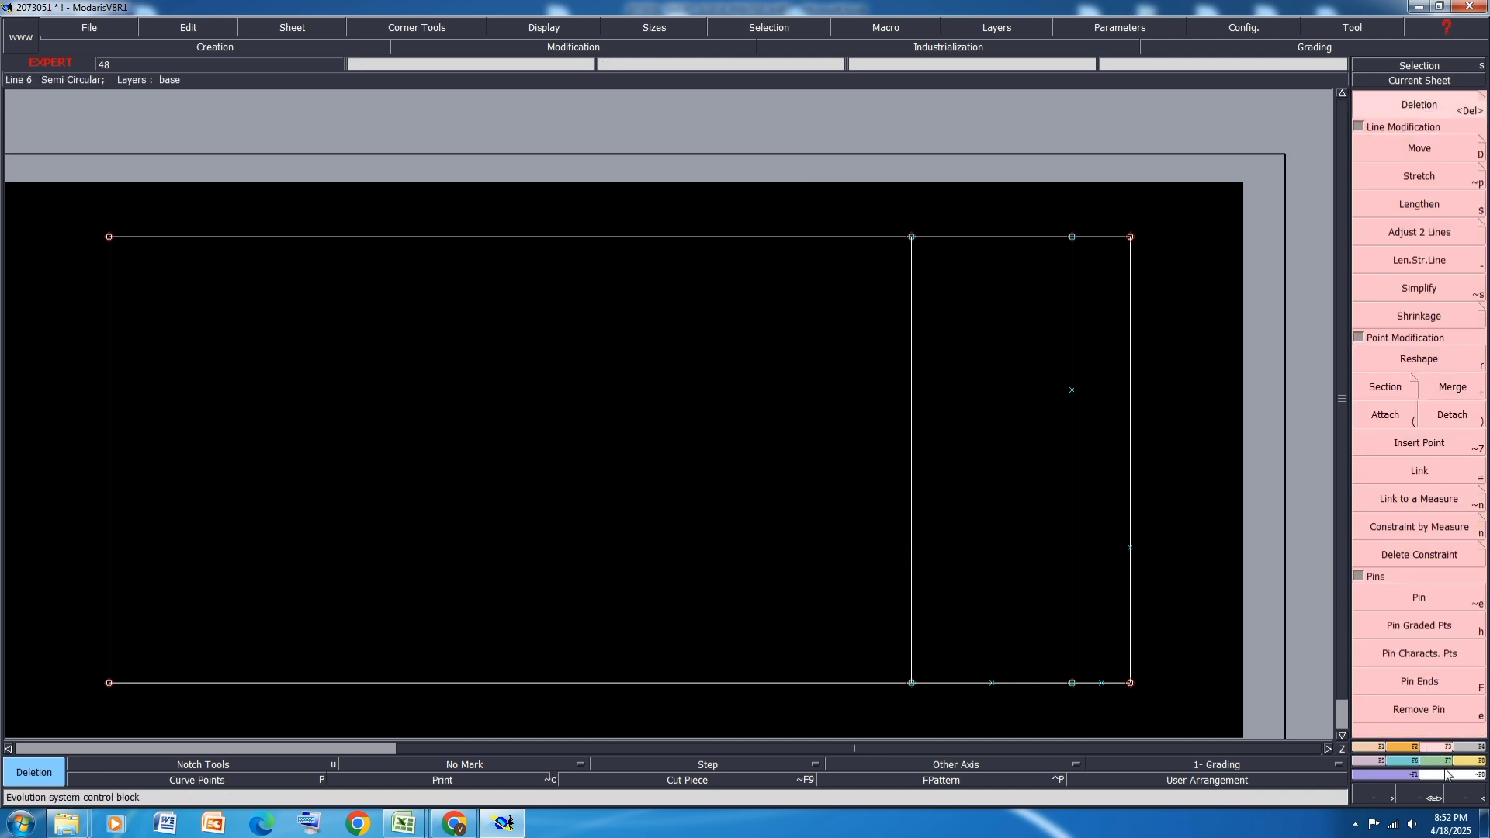
Step: Check the Across Chest value in the specification and place a developed point 18.5 cm from the new parallel's lower end in Modaris
left_click(1365, 748)
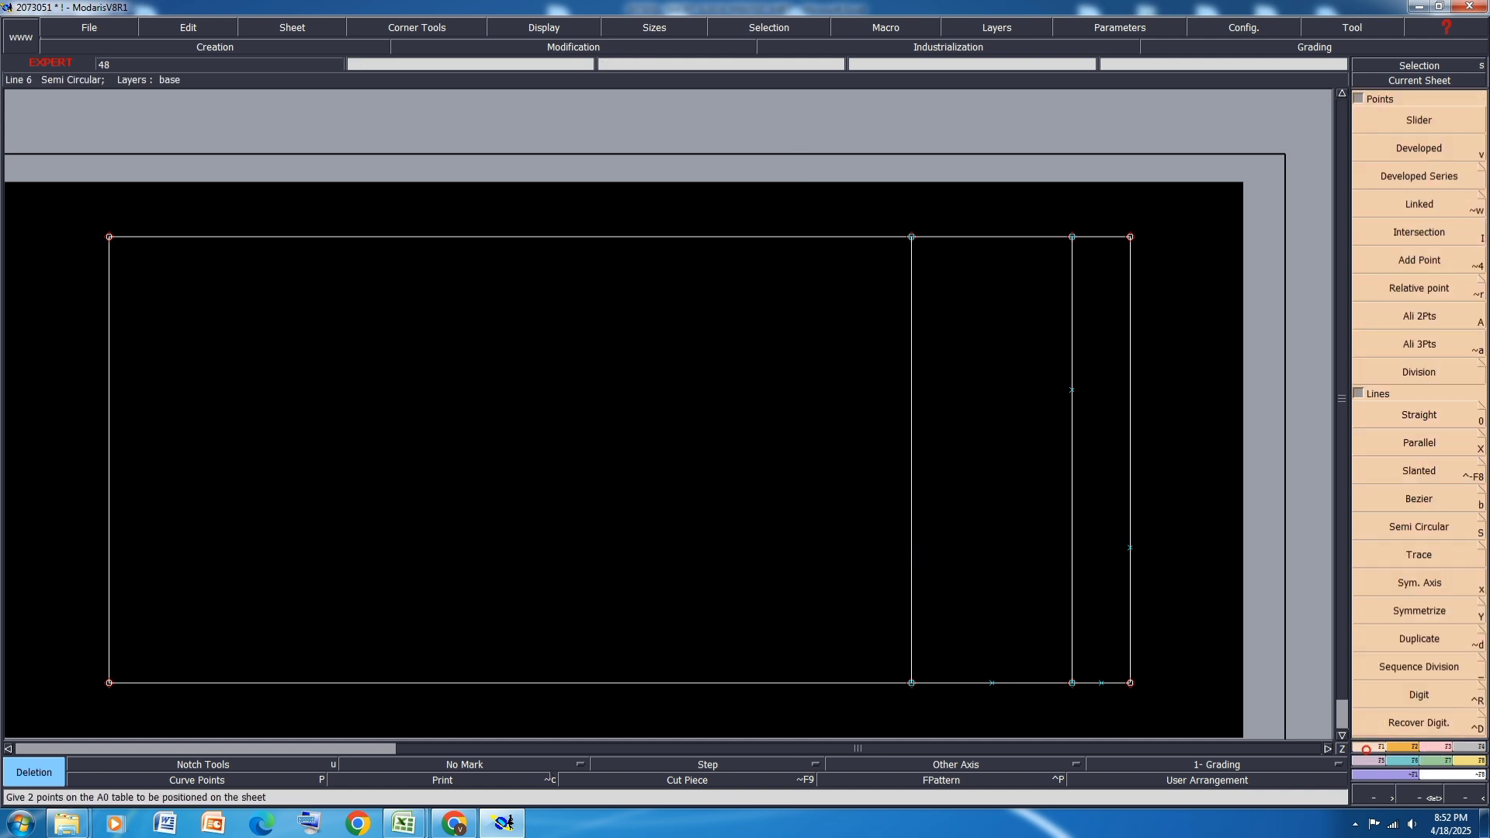
left_click(1432, 149)
mouse_move(405, 822)
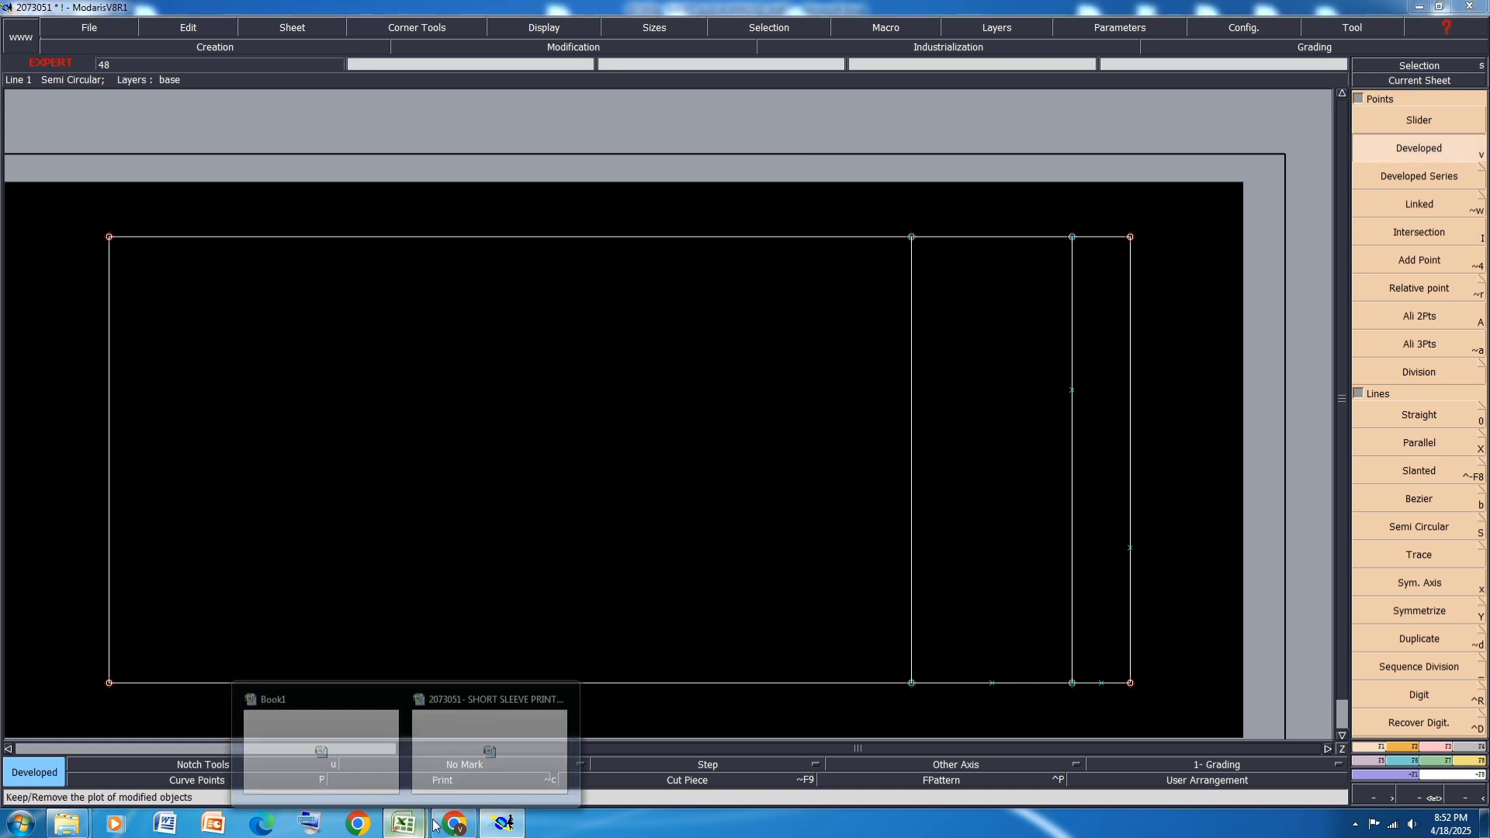
left_click(435, 743)
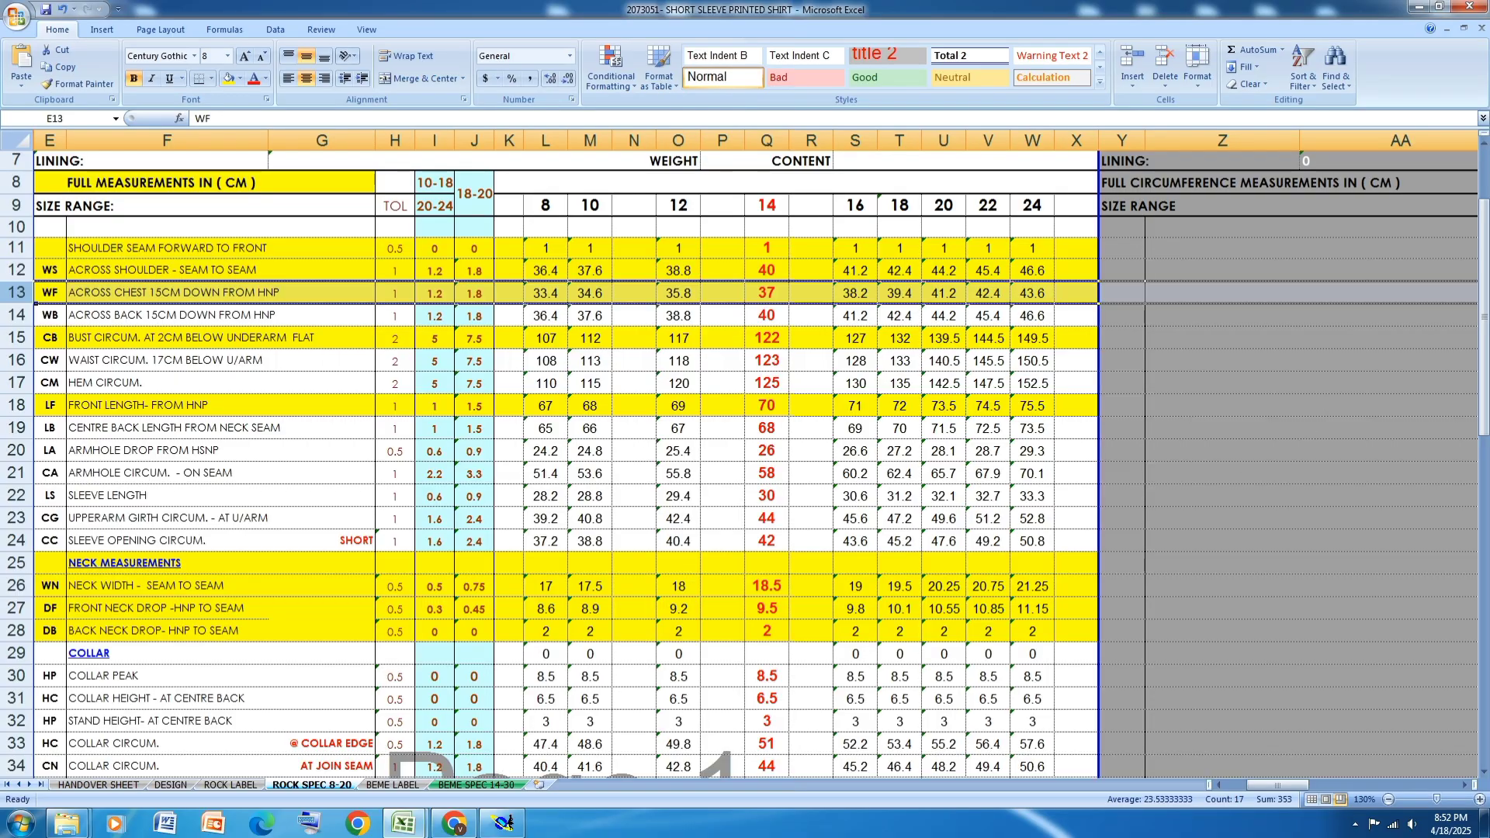
left_click(512, 828)
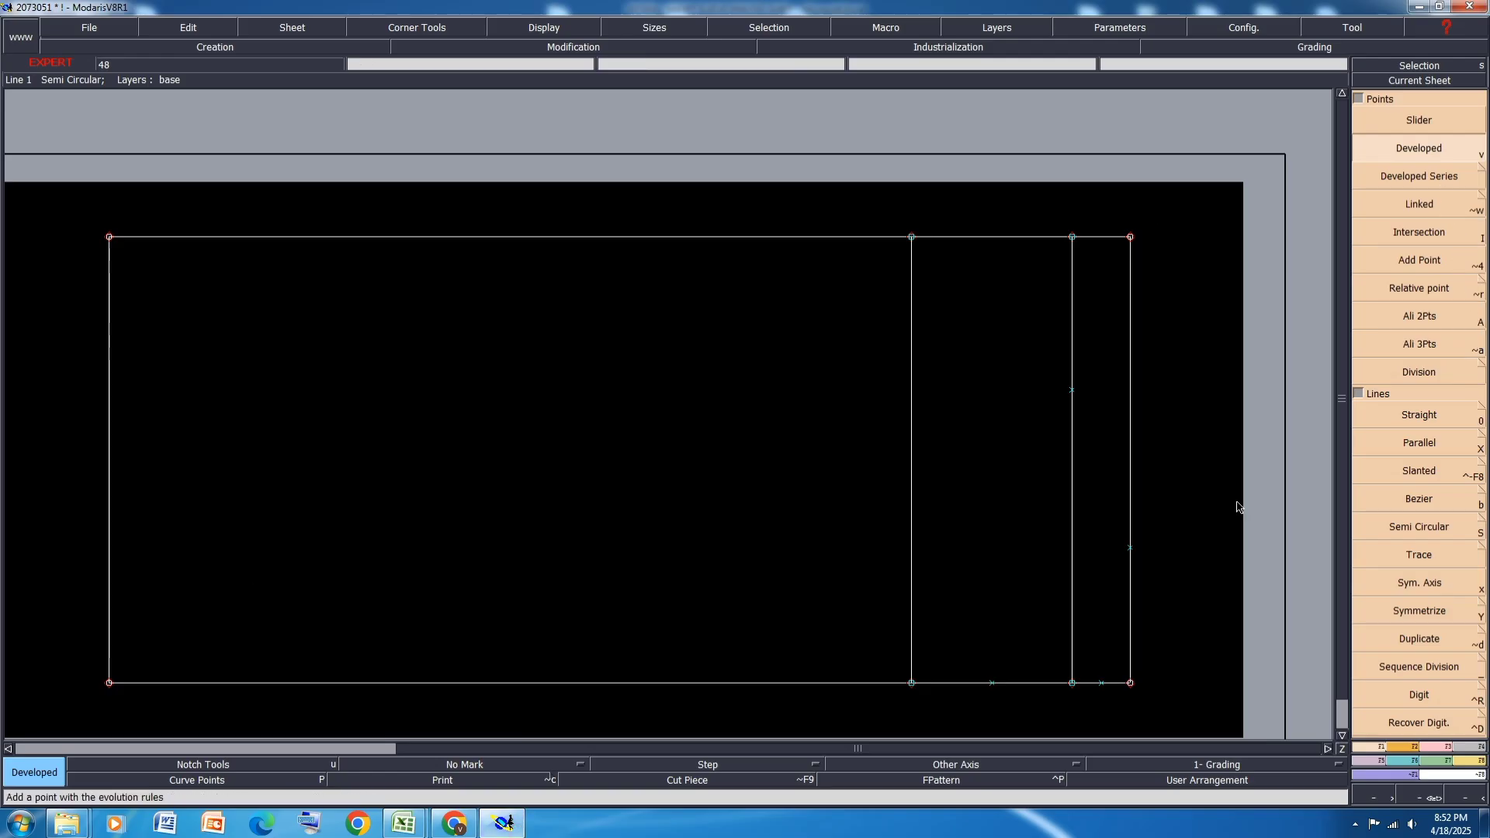
left_click(937, 566)
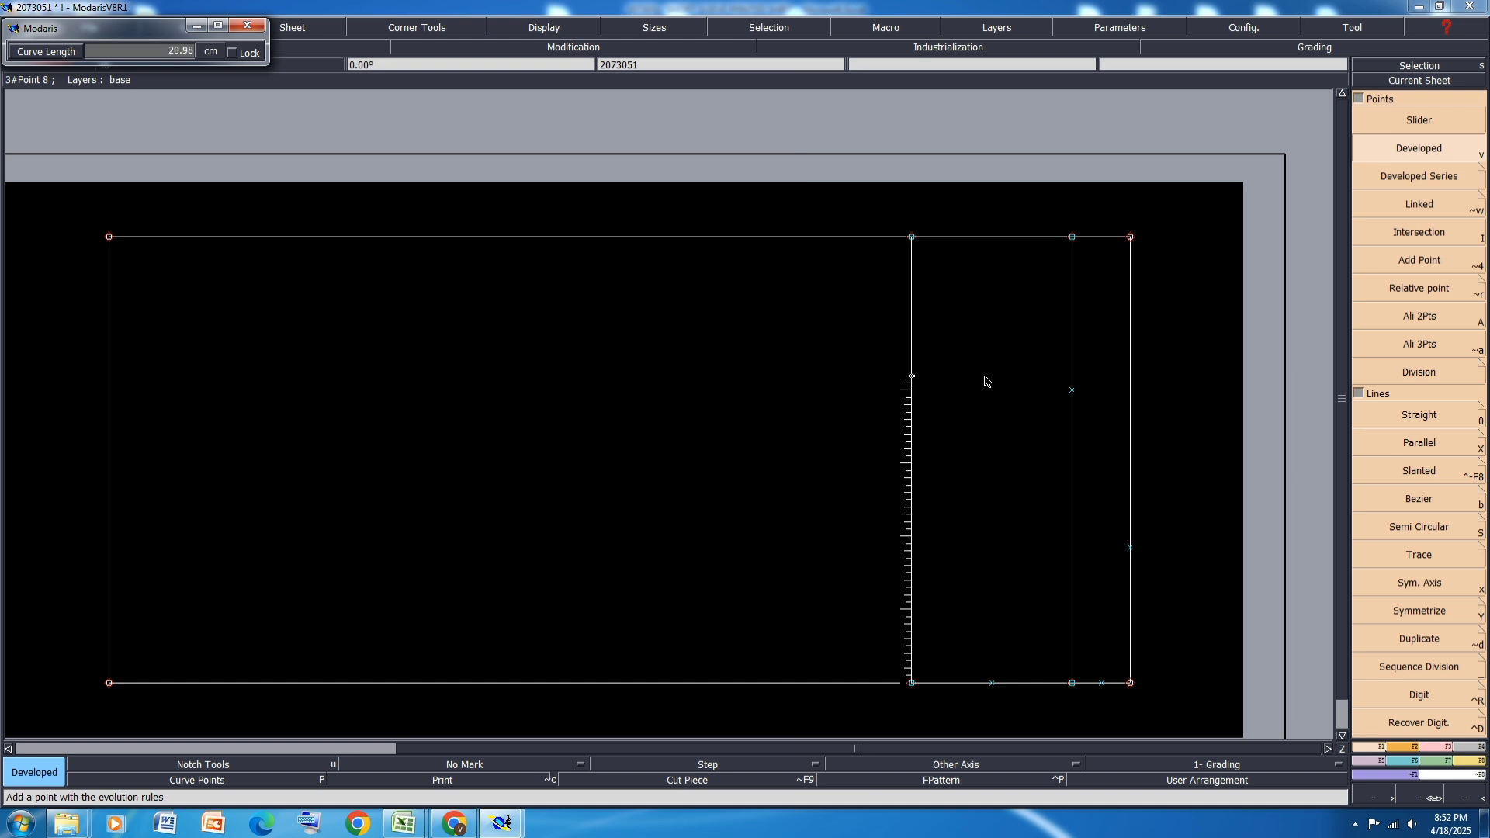
type("20")
key("Return")
type("18.50")
left_click(1022, 516)
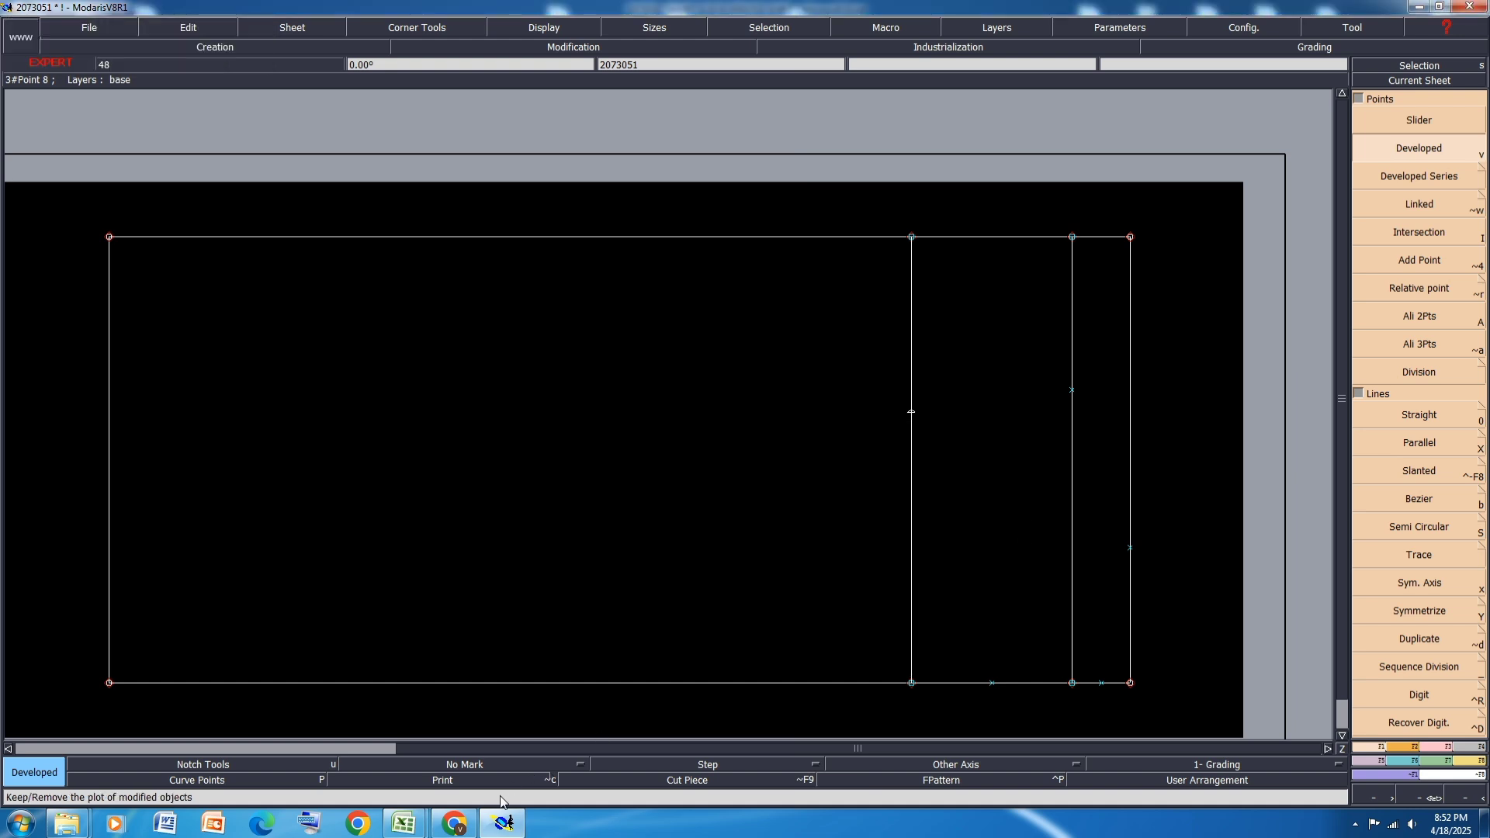
Step: Switch to the Excel size specification and fill the Across Back 15cm Down From HNP row with yellow
mouse_move(403, 826)
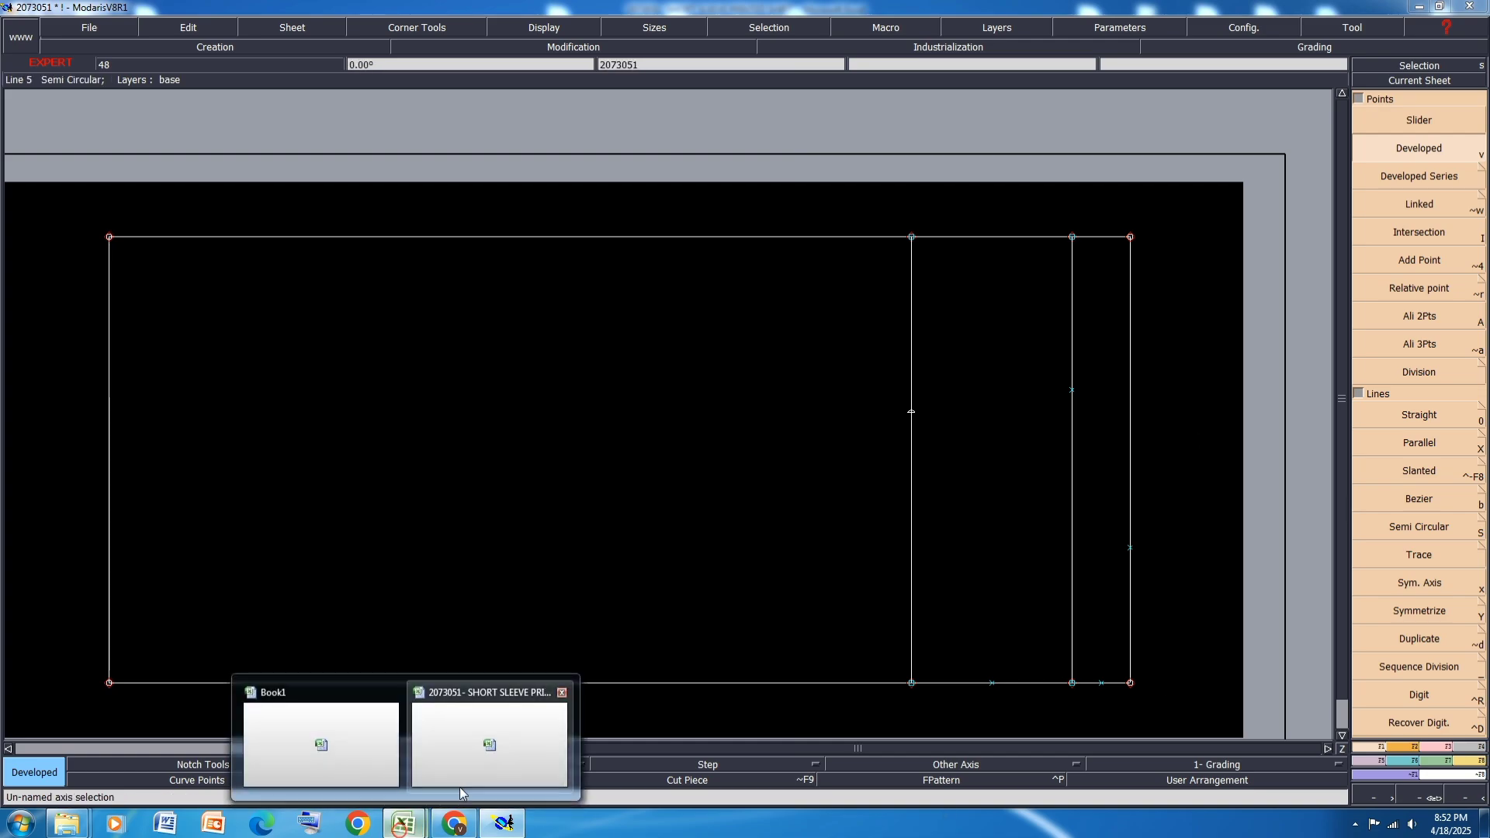
left_click(492, 738)
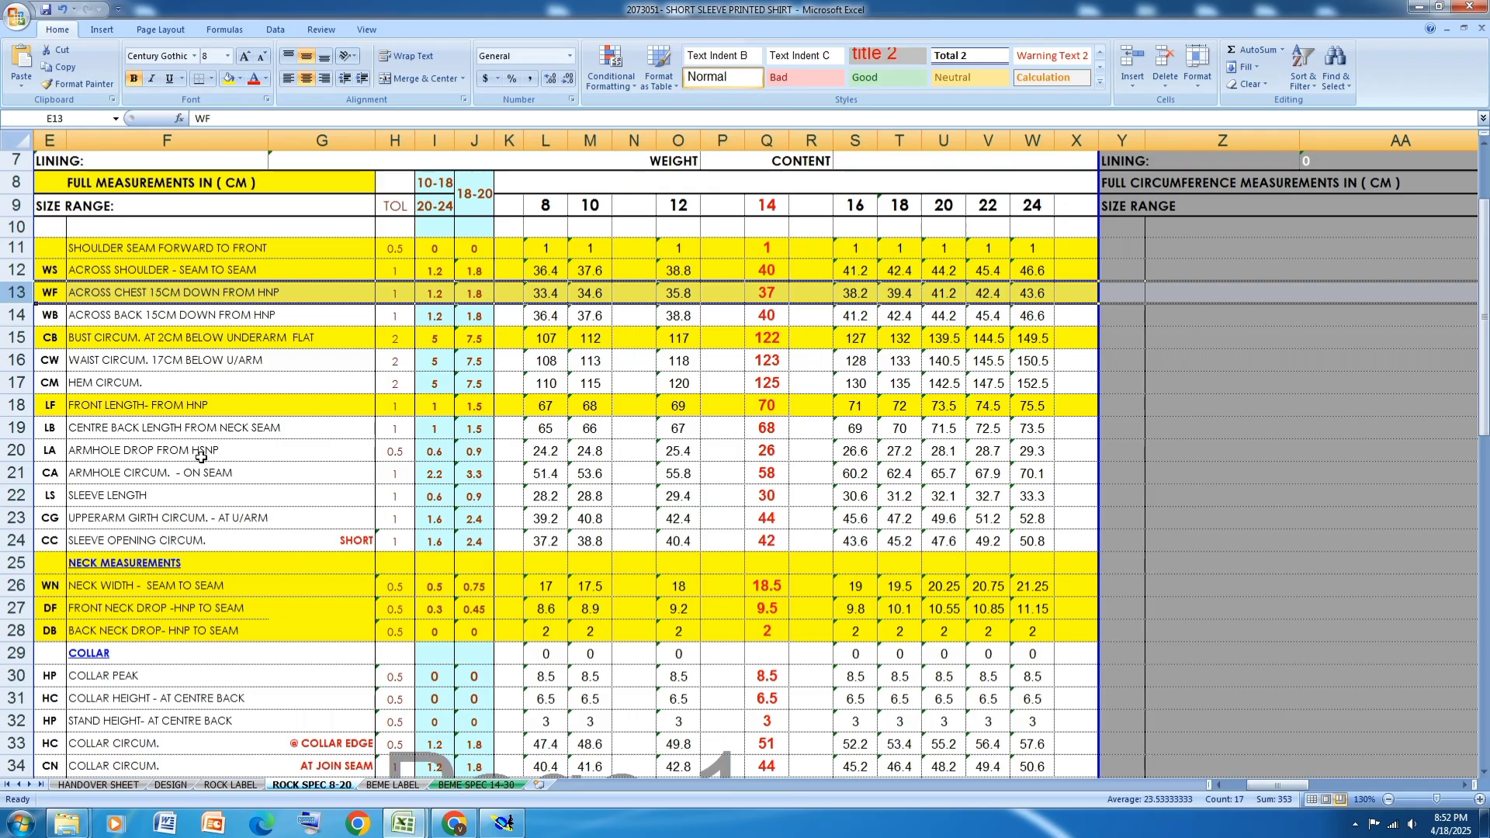
left_click(19, 315)
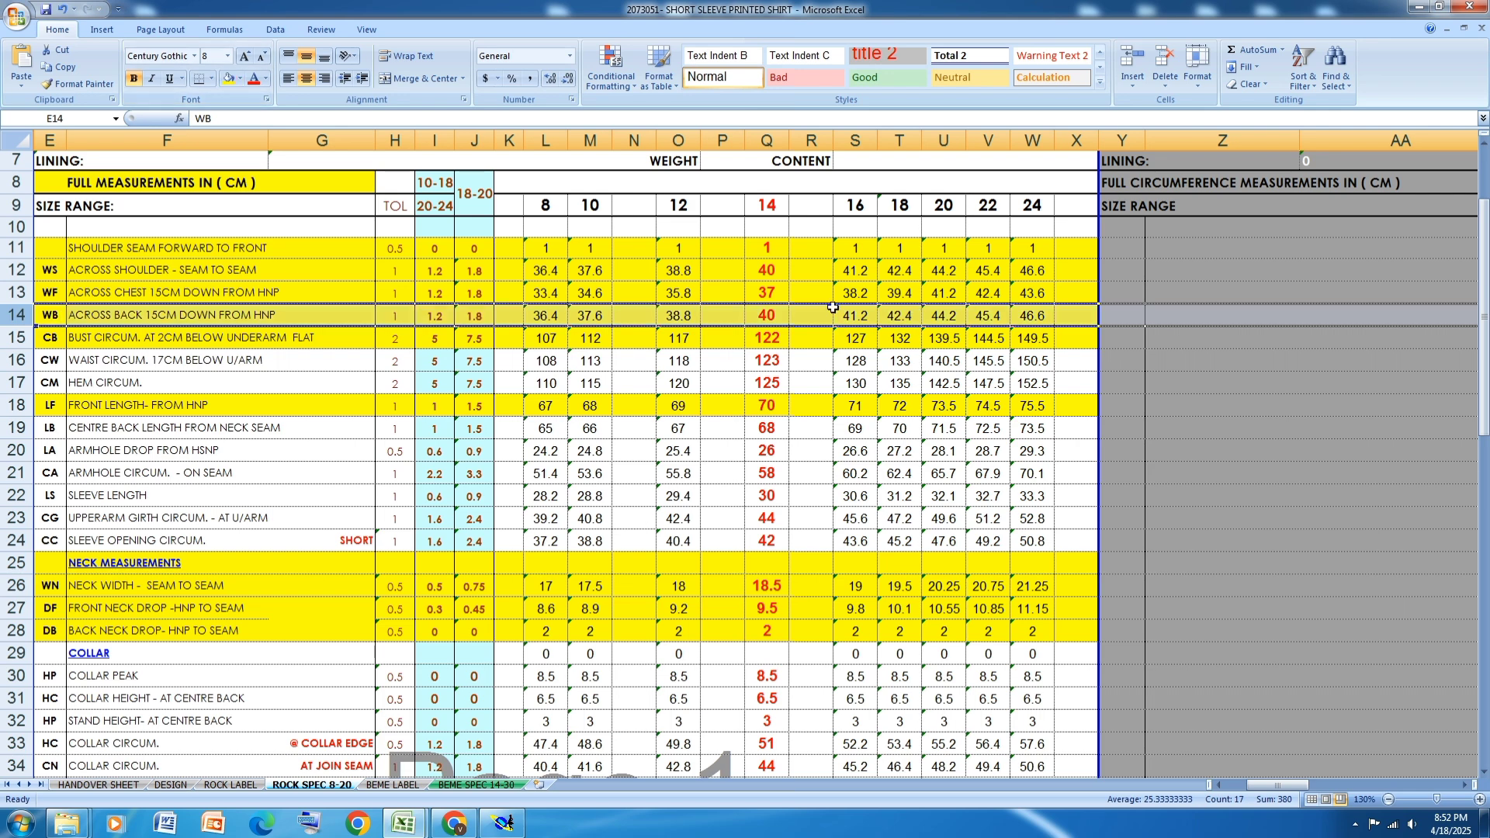
Step: Switch to Modaris and place the across-back developed point 20 cm from the lower end of the across-chest line
left_click(503, 823)
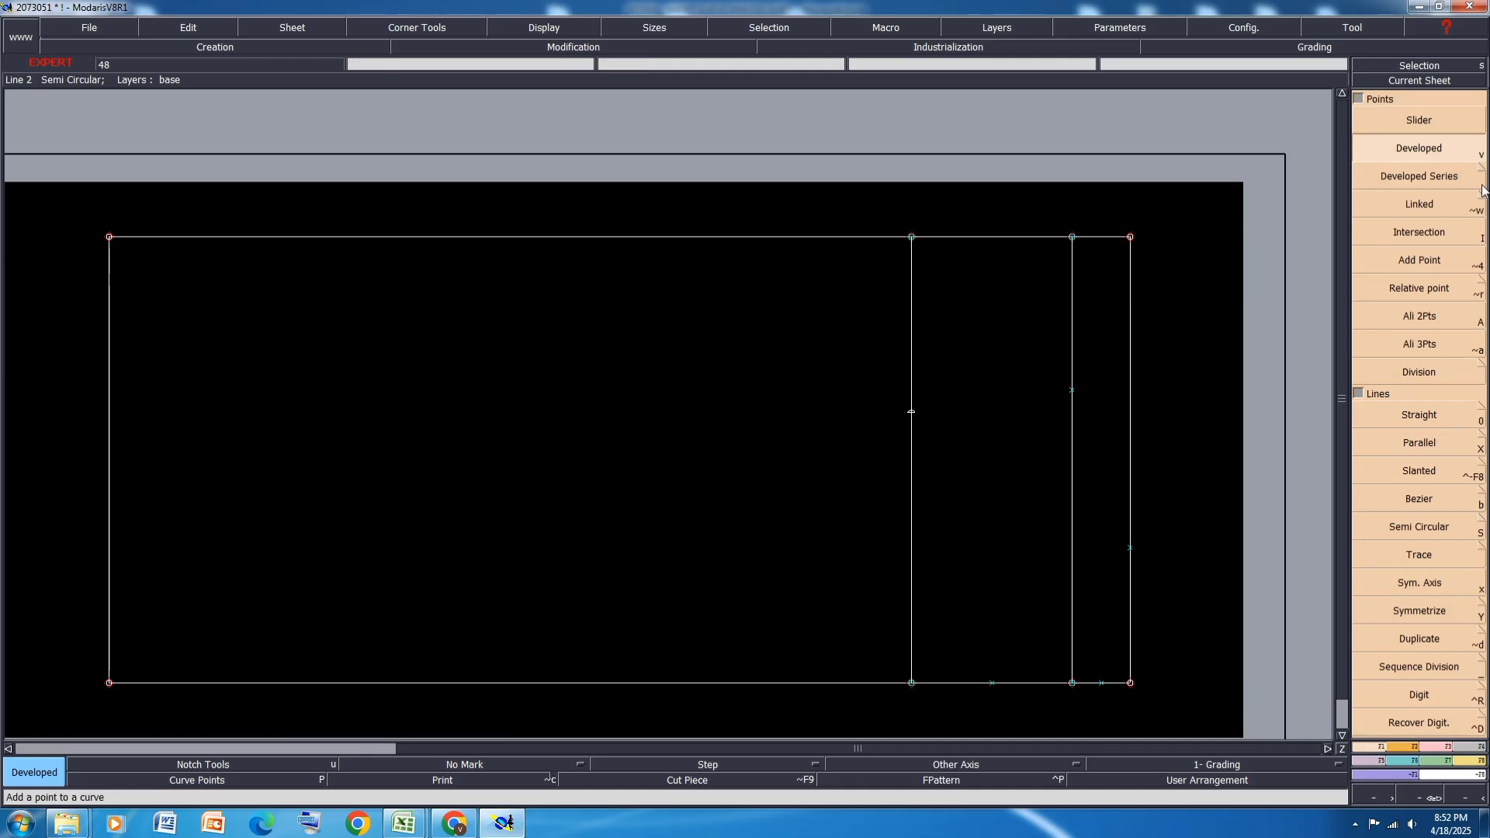
left_click(911, 685)
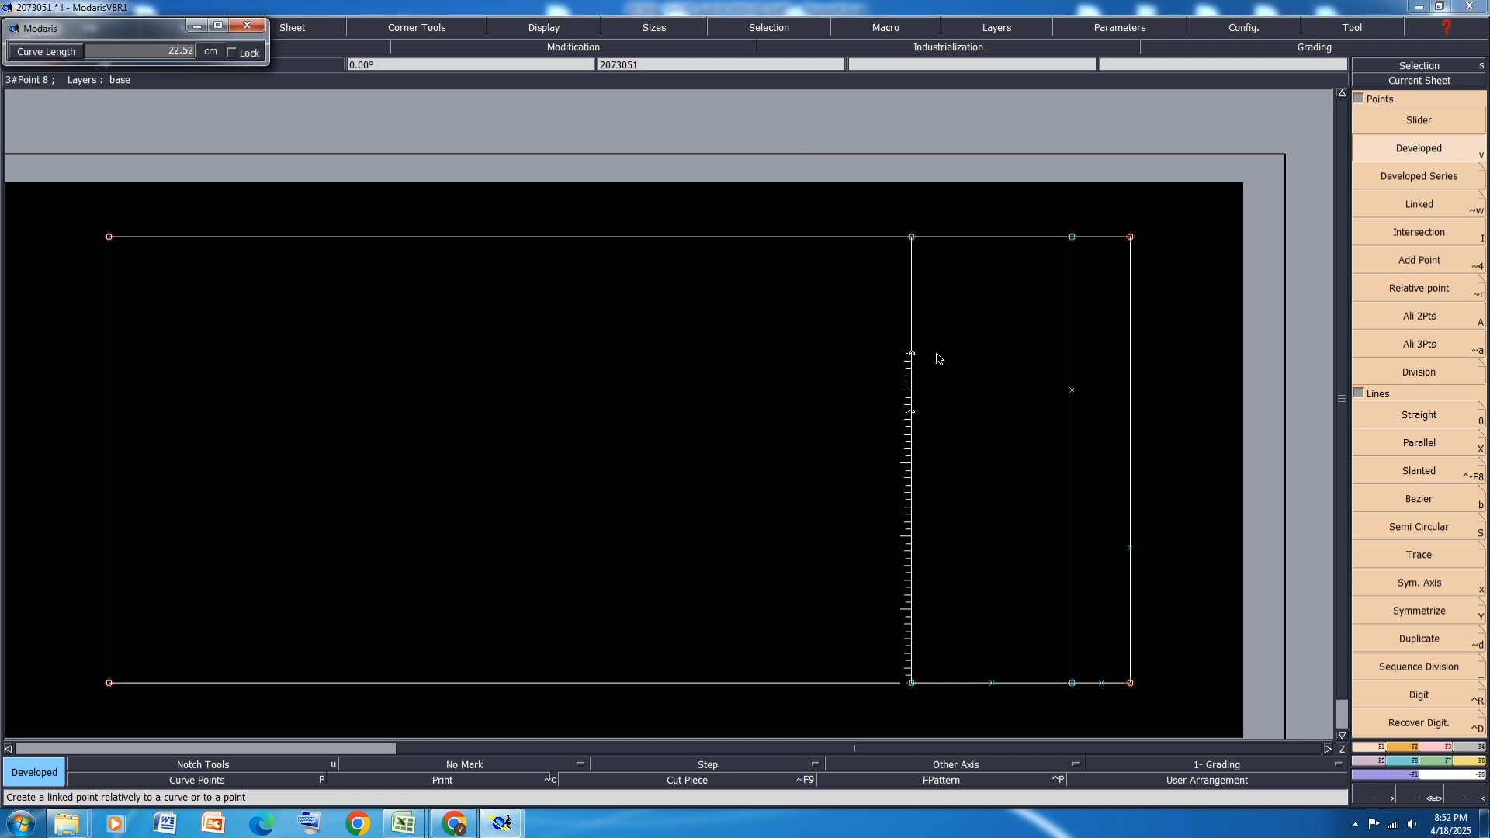
type("20.00")
key("Return")
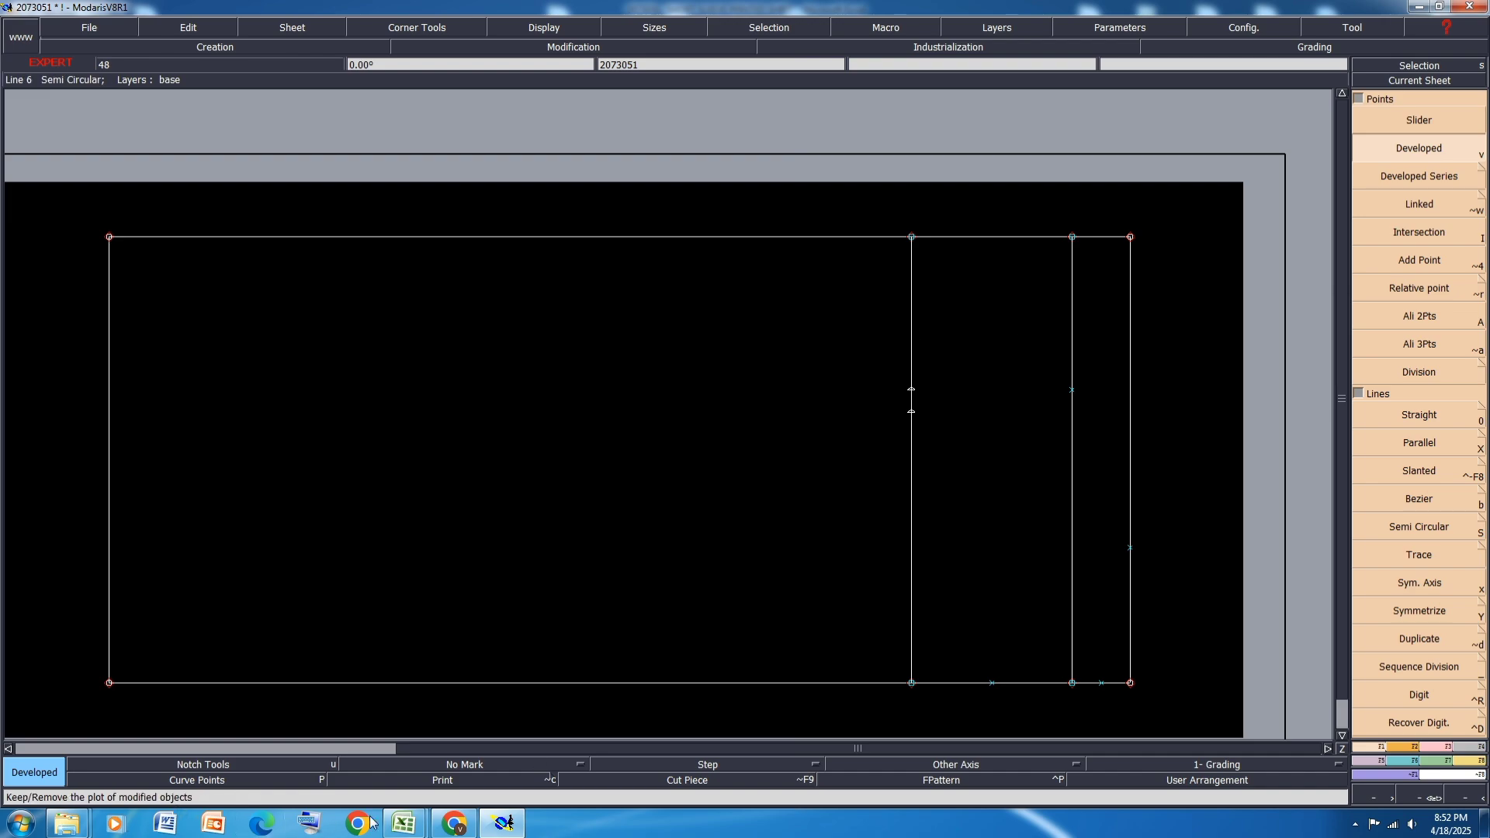
Step: Switch to the Excel size specification and fill the Armhole Drop From HSNP row with yellow
mouse_move(404, 822)
left_click(490, 763)
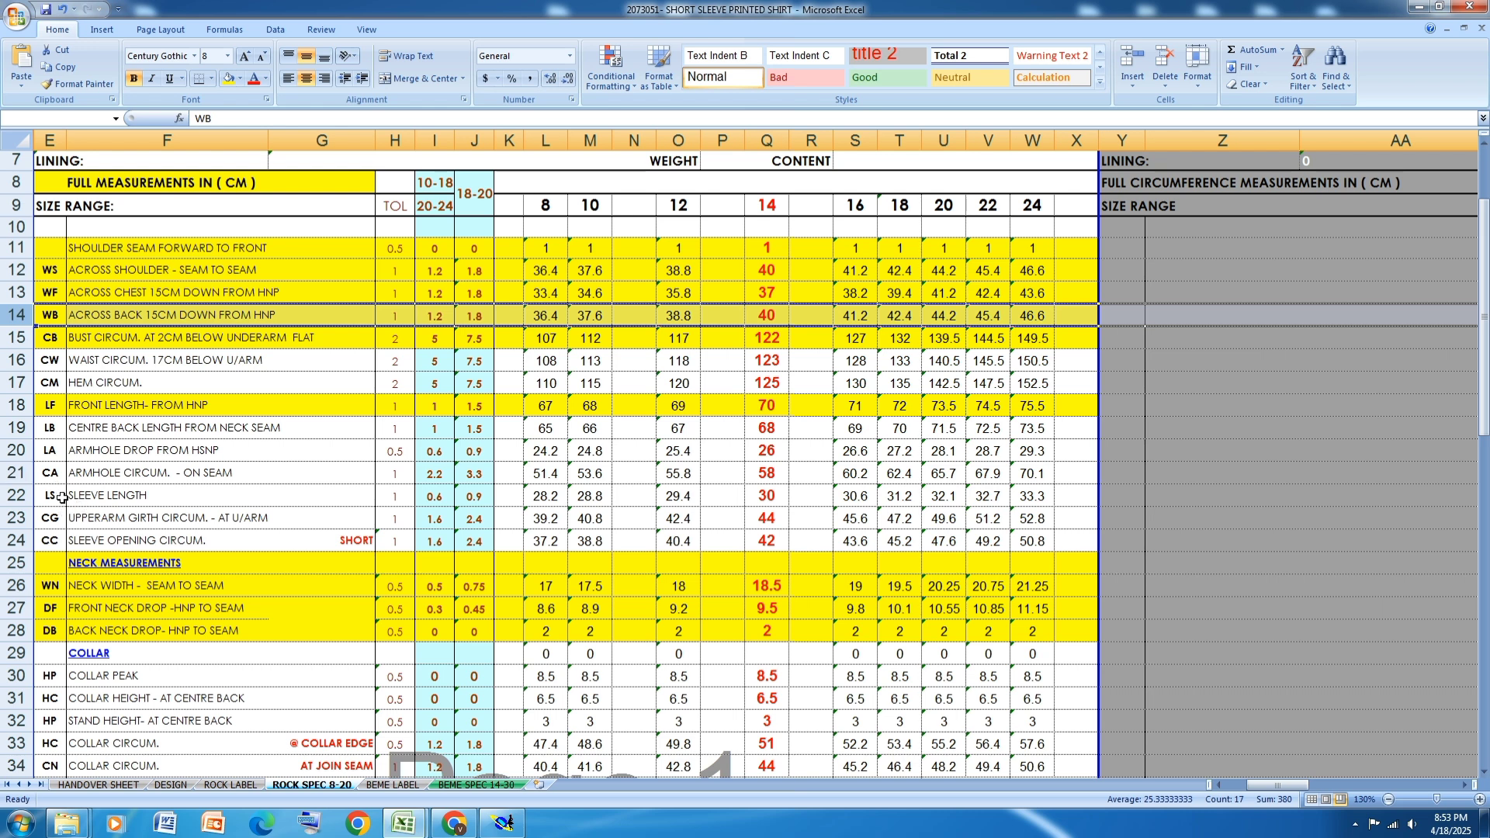
left_click(12, 472)
left_click(14, 450)
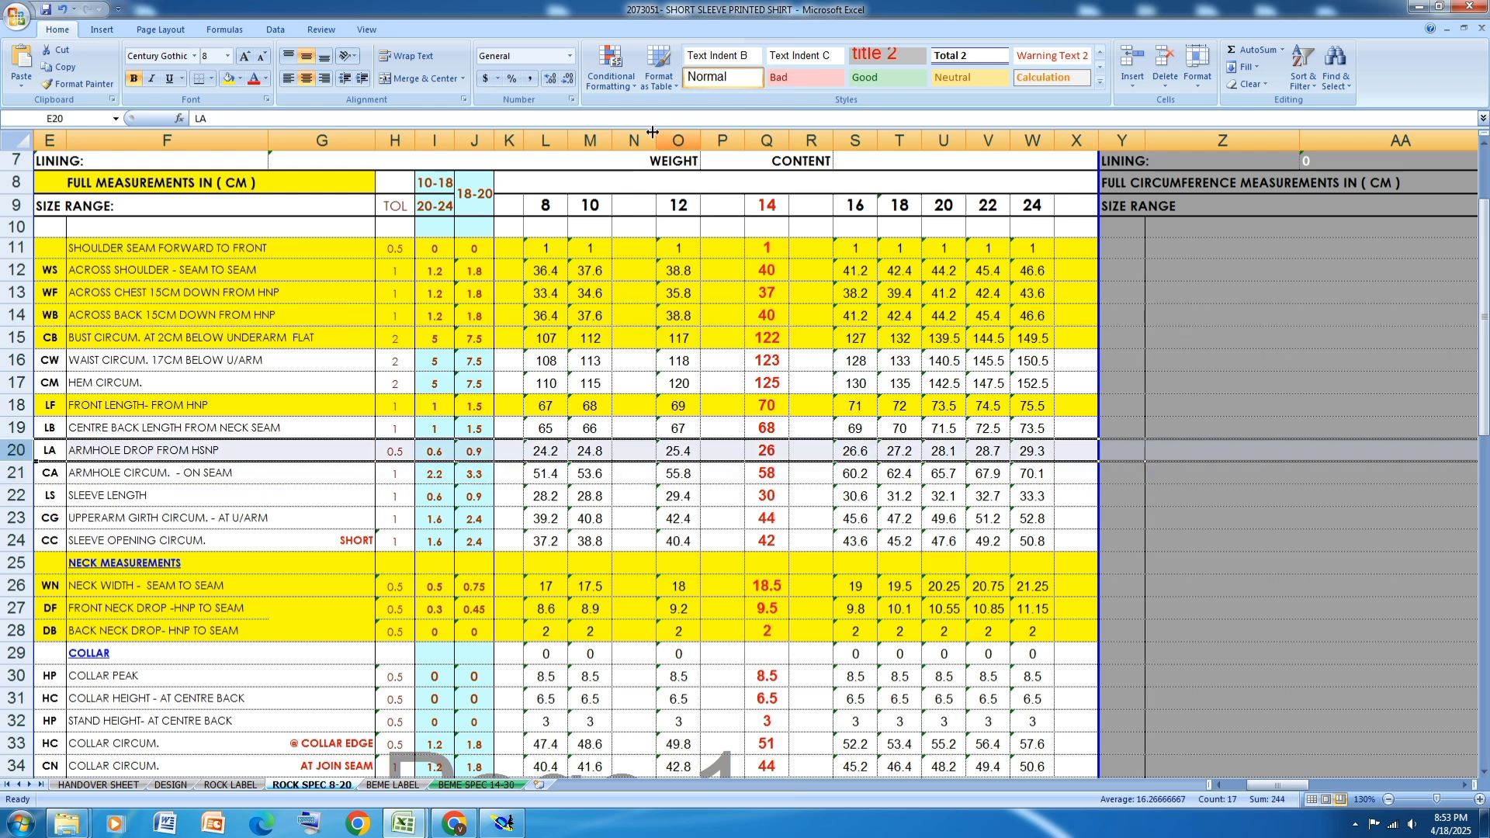
left_click(227, 78)
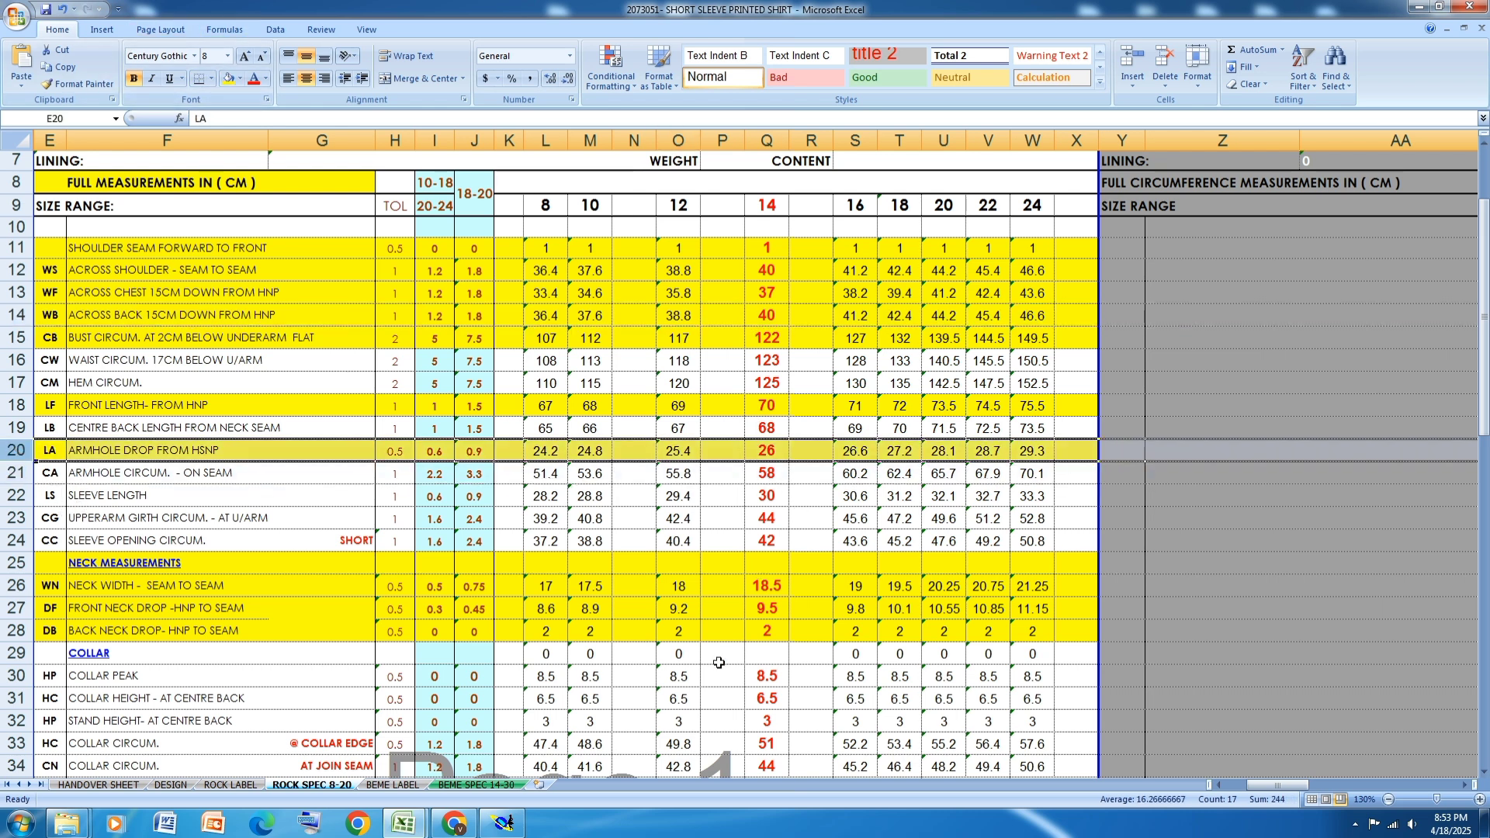
Step: Switch to Modaris and create the armhole drop line as a parallel 26 cm inward from the rectangle's right edge
left_click(492, 829)
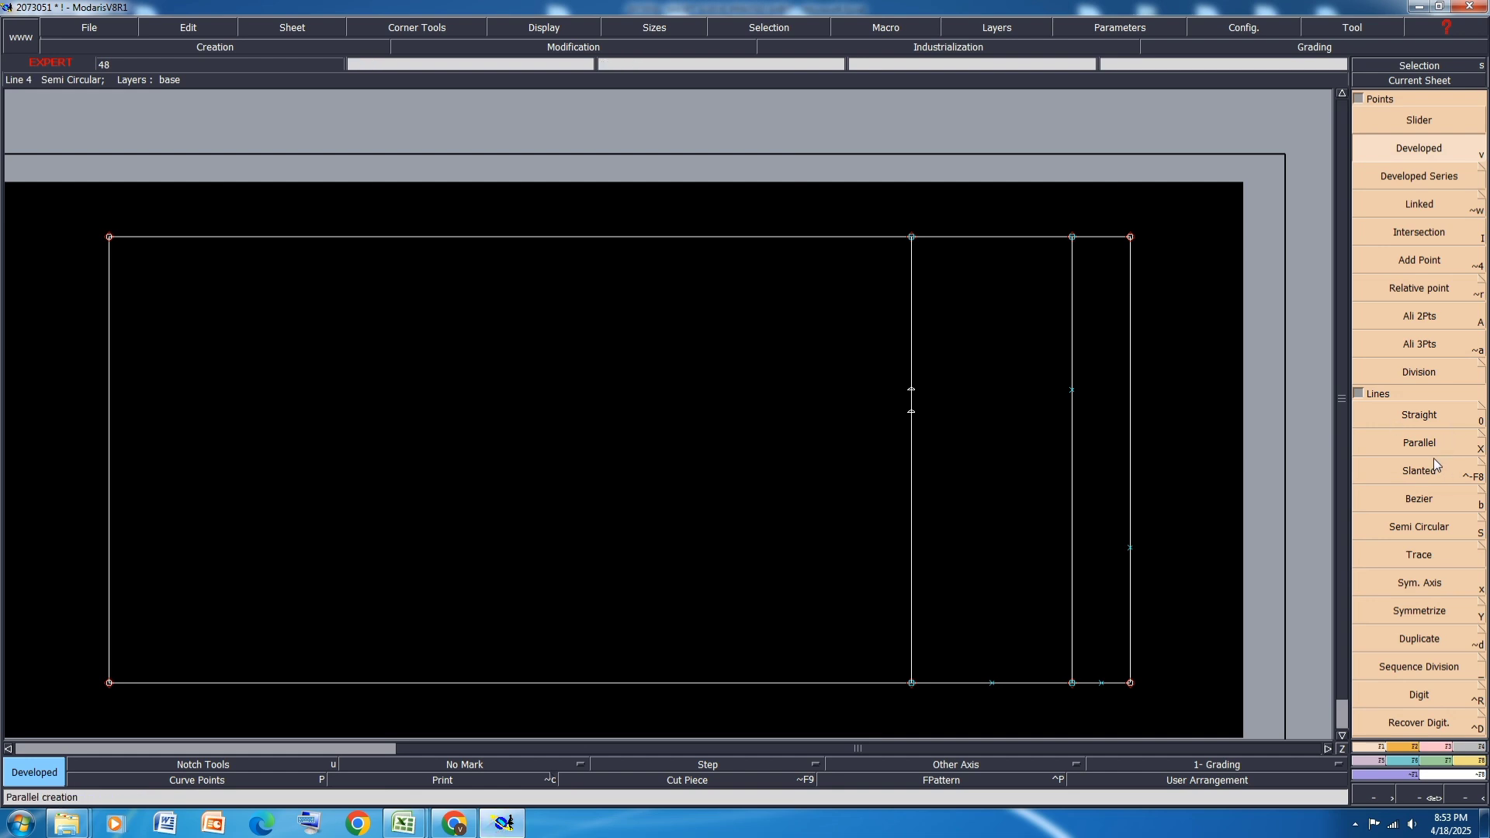
left_click(1421, 442)
left_click(1131, 475)
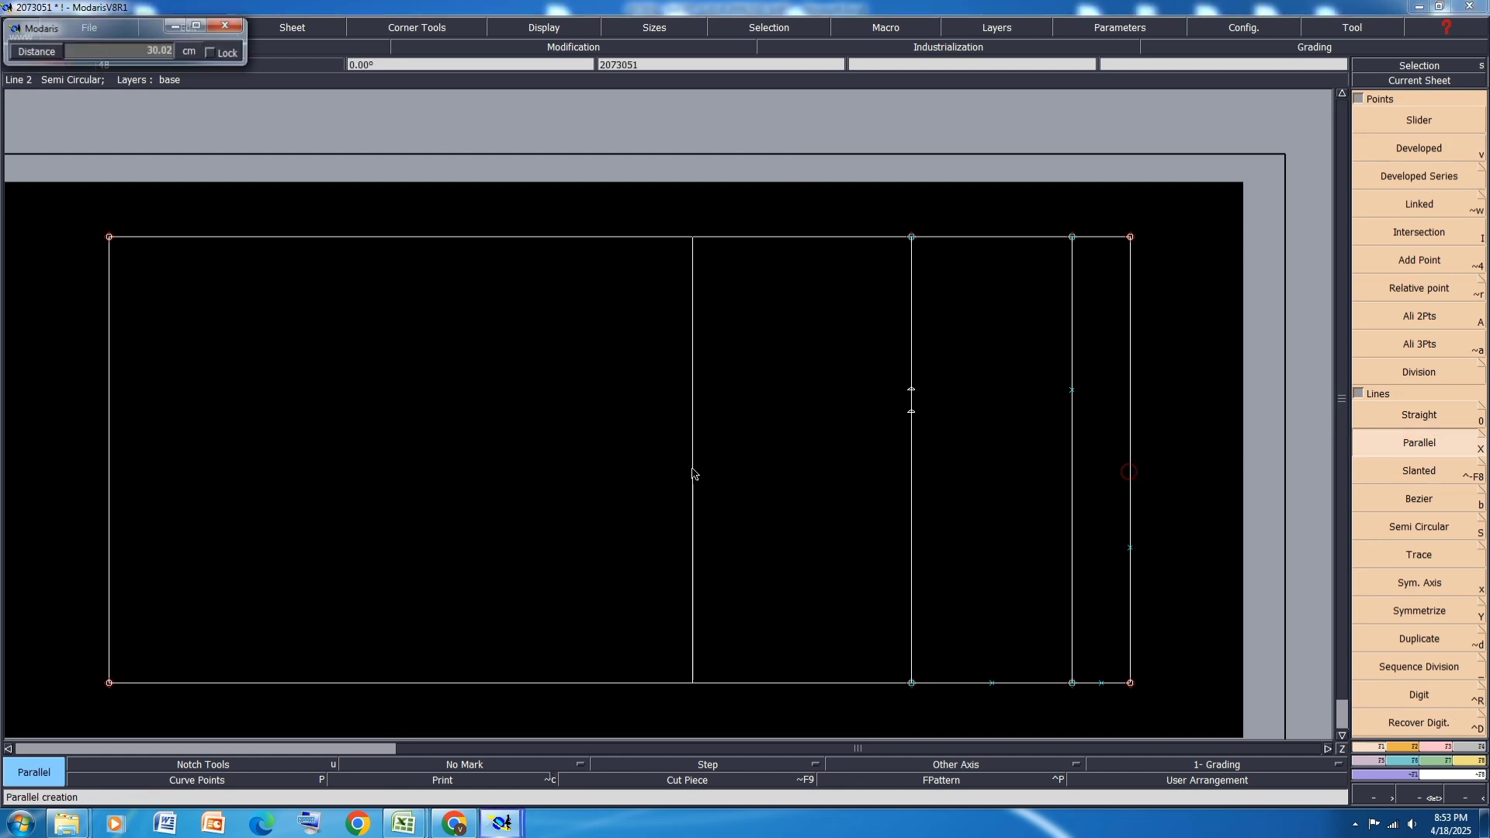
type("26")
key("Return")
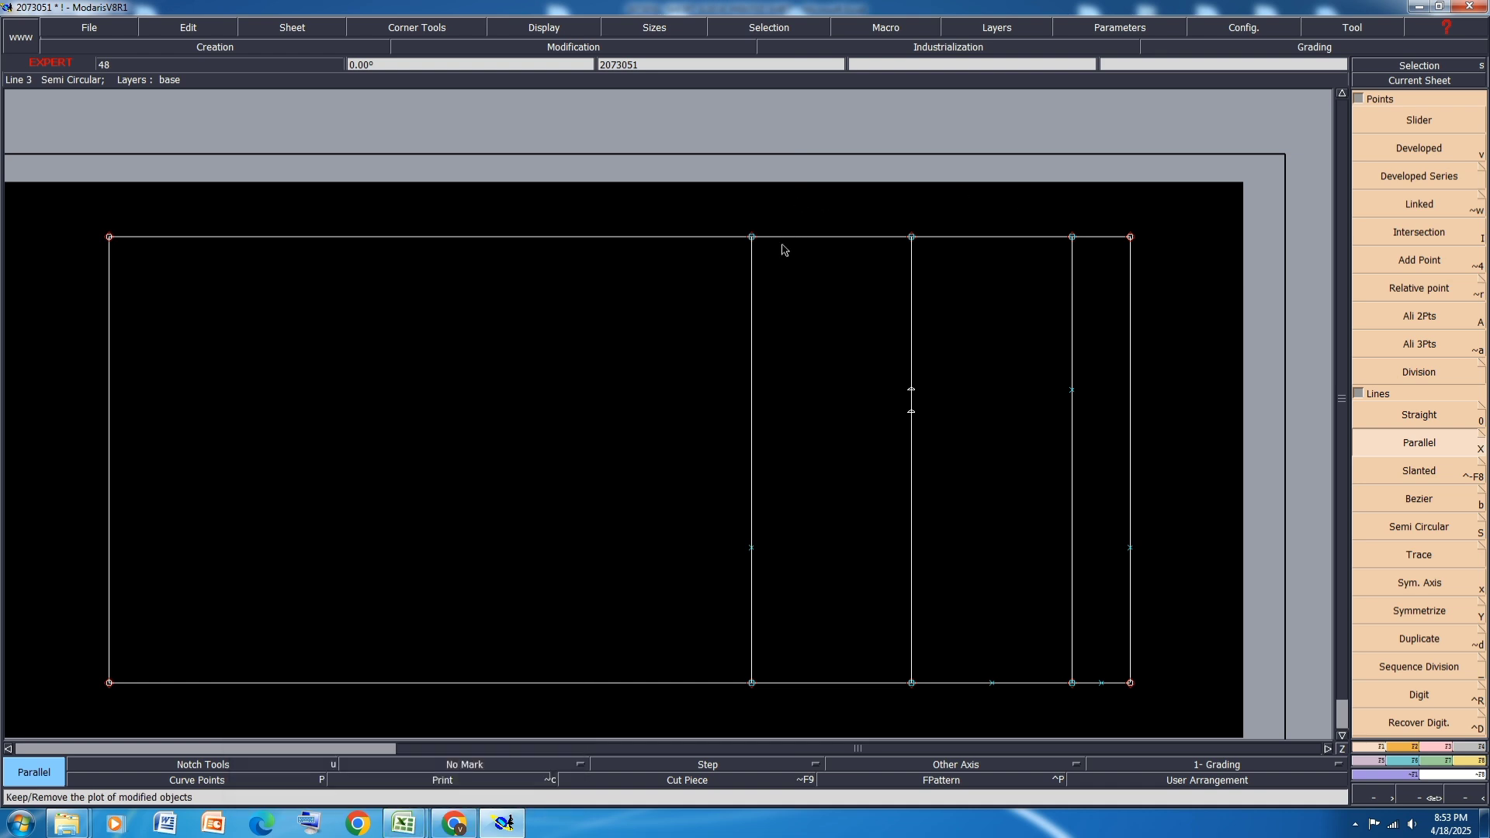
Step: Lengthen the armhole drop line about 0.9 cm past the rectangle's upper edge
key("l")
left_click(753, 265)
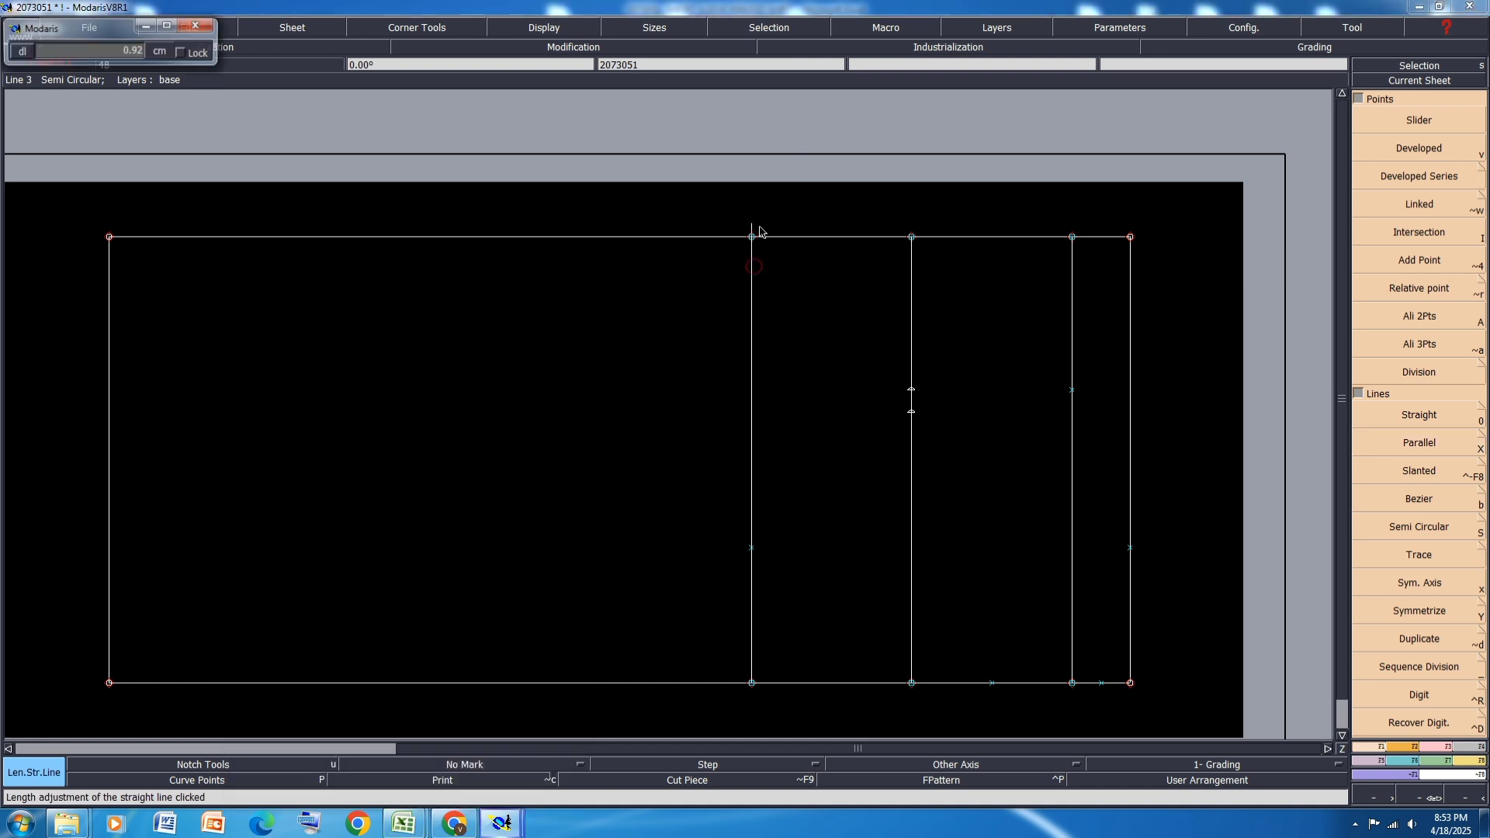
left_click(759, 225)
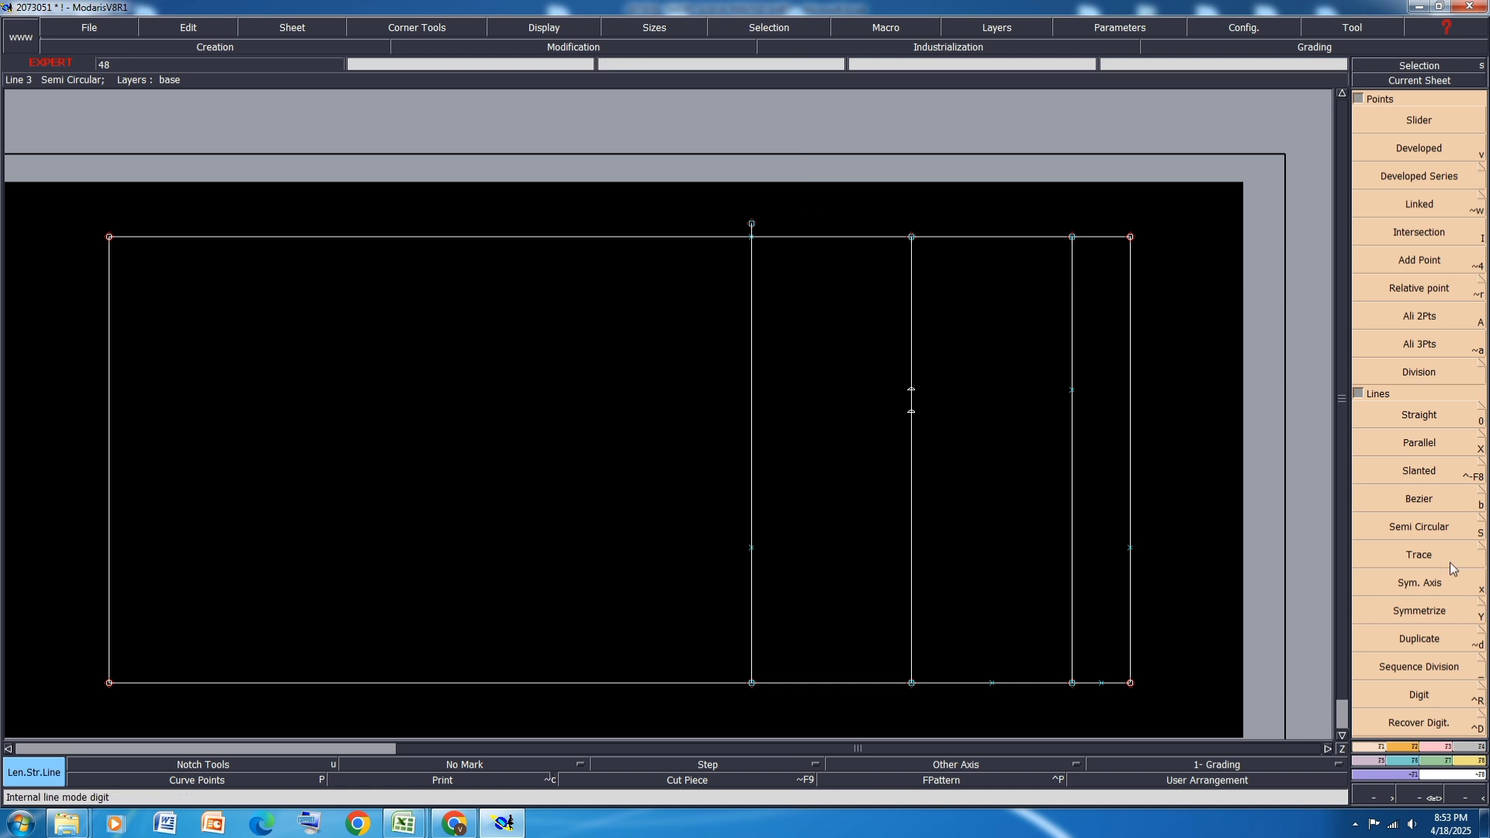
left_click(1442, 748)
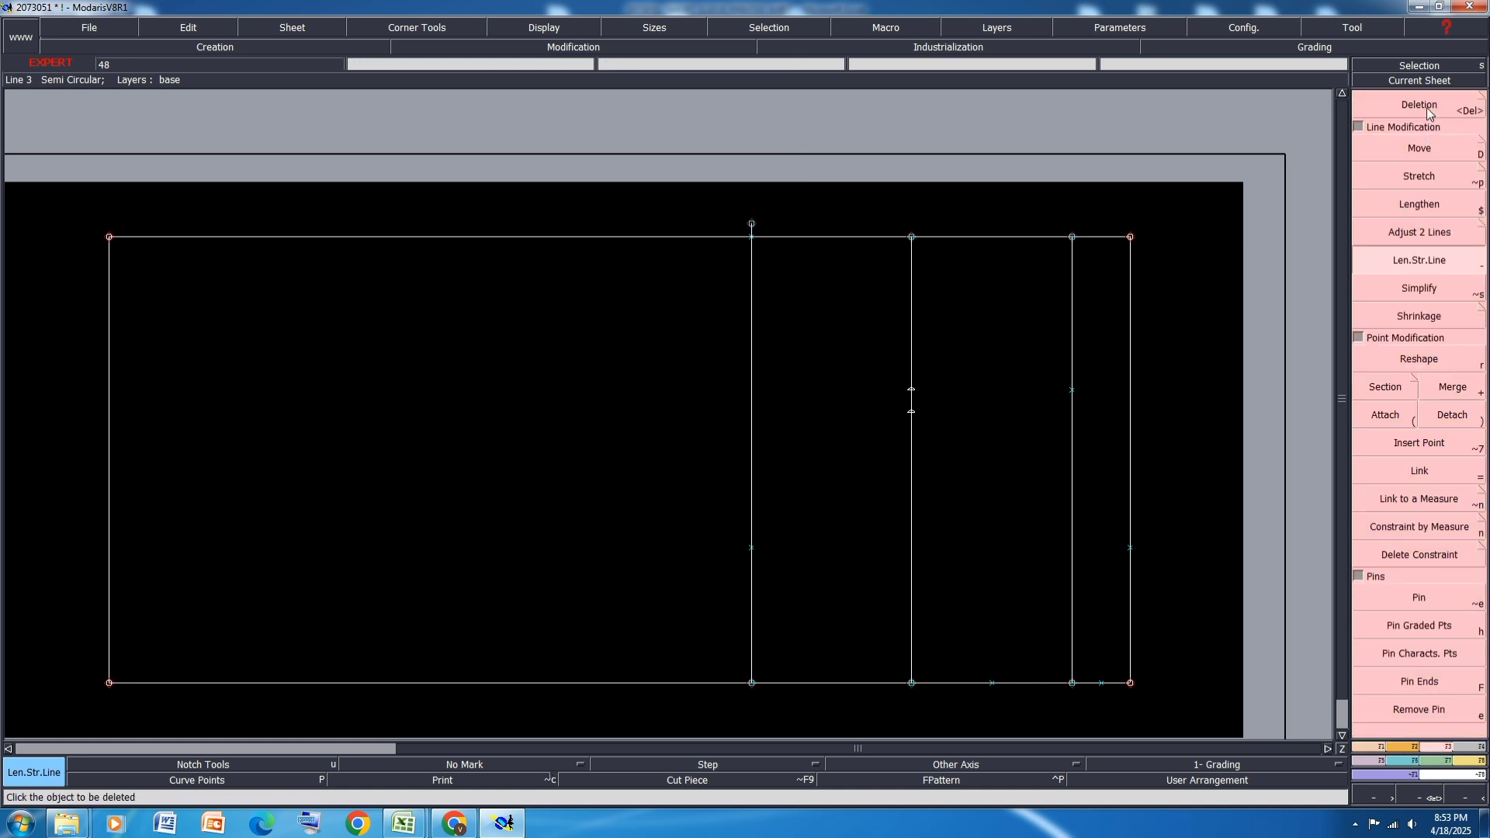
left_click(1428, 113)
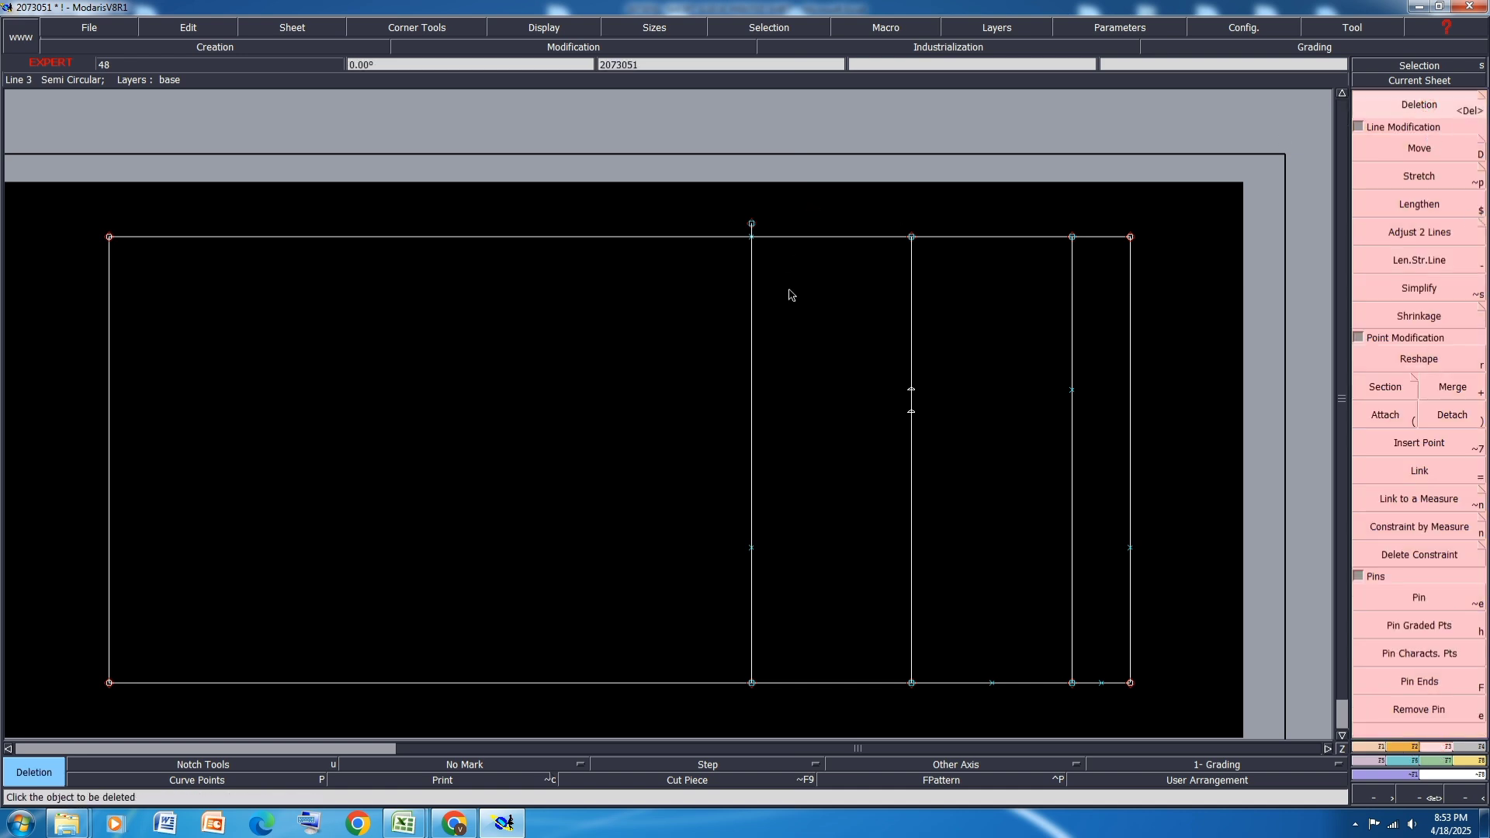
Step: Insert an intersection point where the armhole drop line crosses the upper edge and delete the overhang above it
left_click(1373, 747)
left_click(1424, 233)
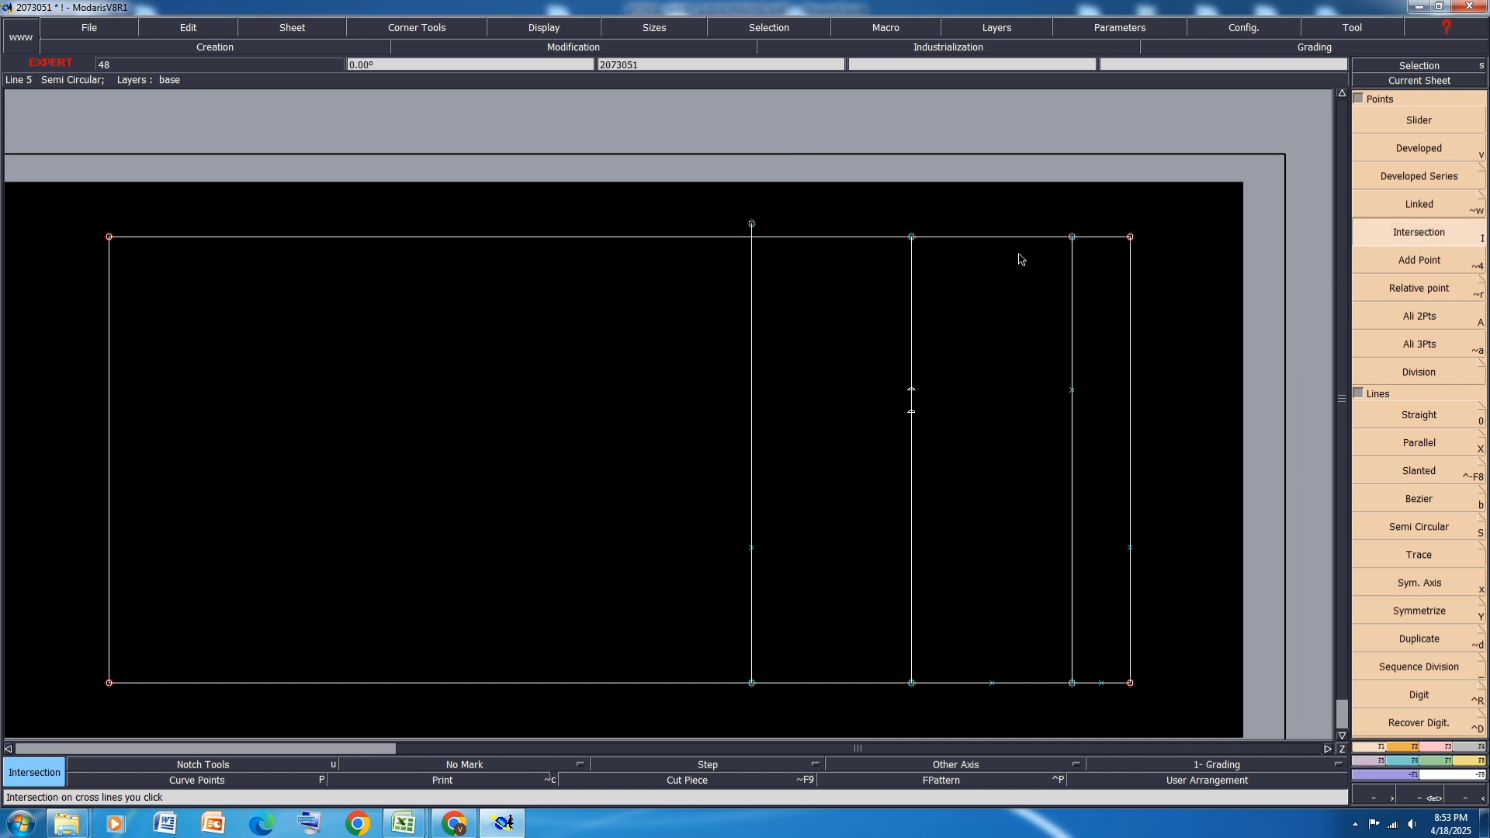
left_click(752, 238)
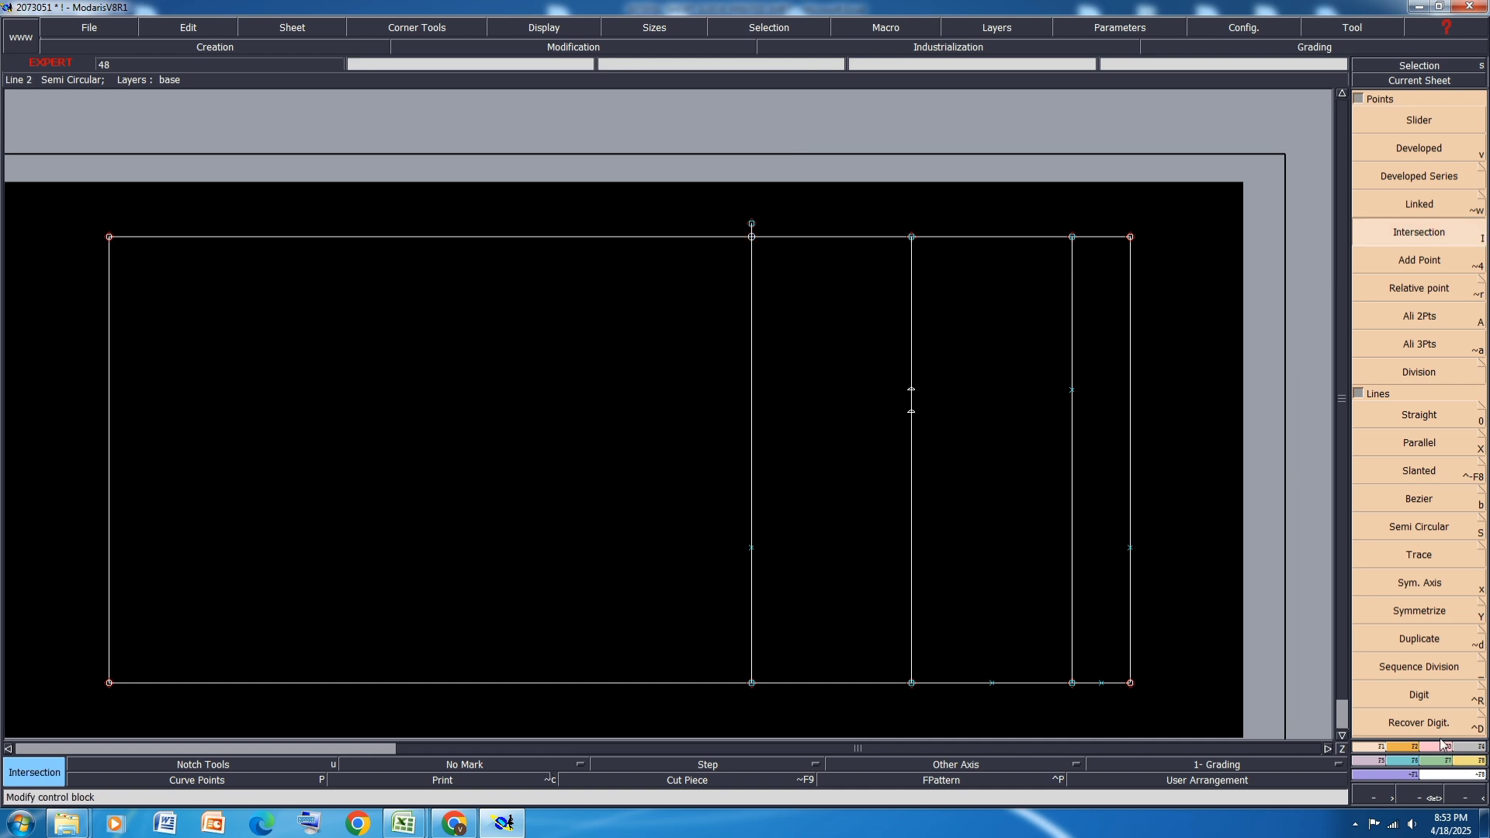
left_click(1442, 747)
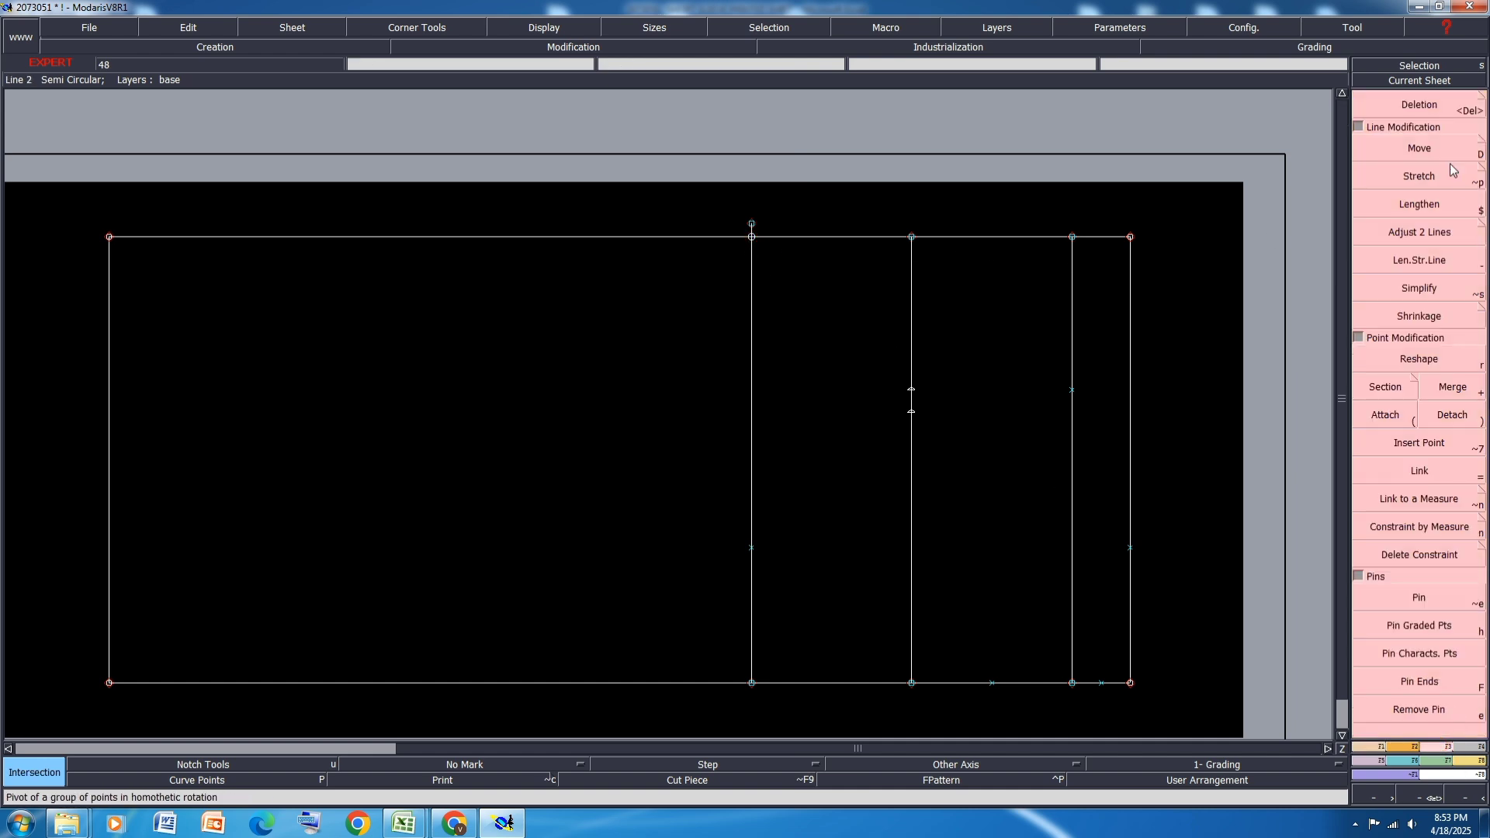
left_click(1436, 444)
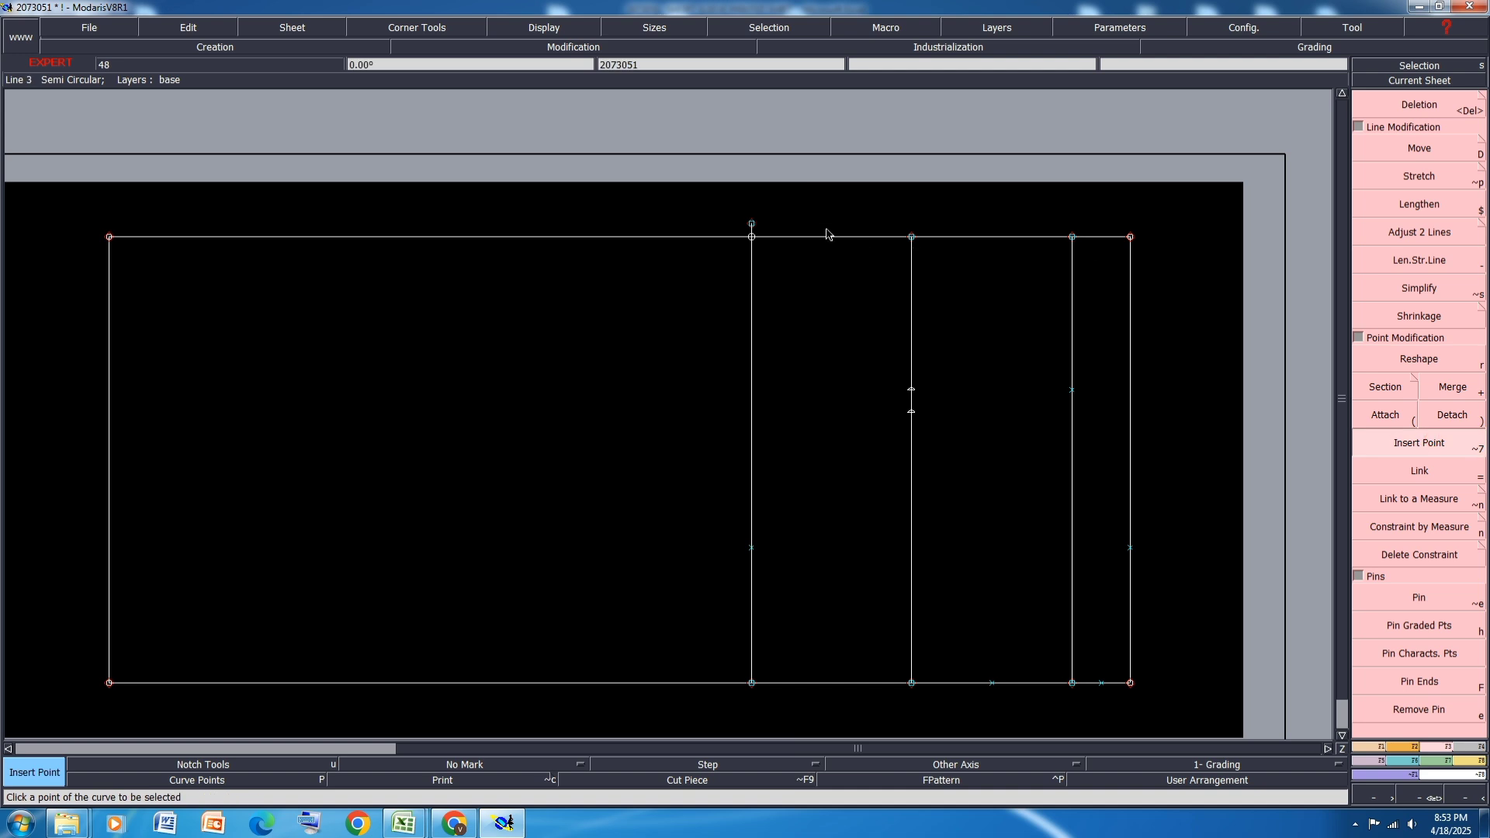
left_click(752, 237)
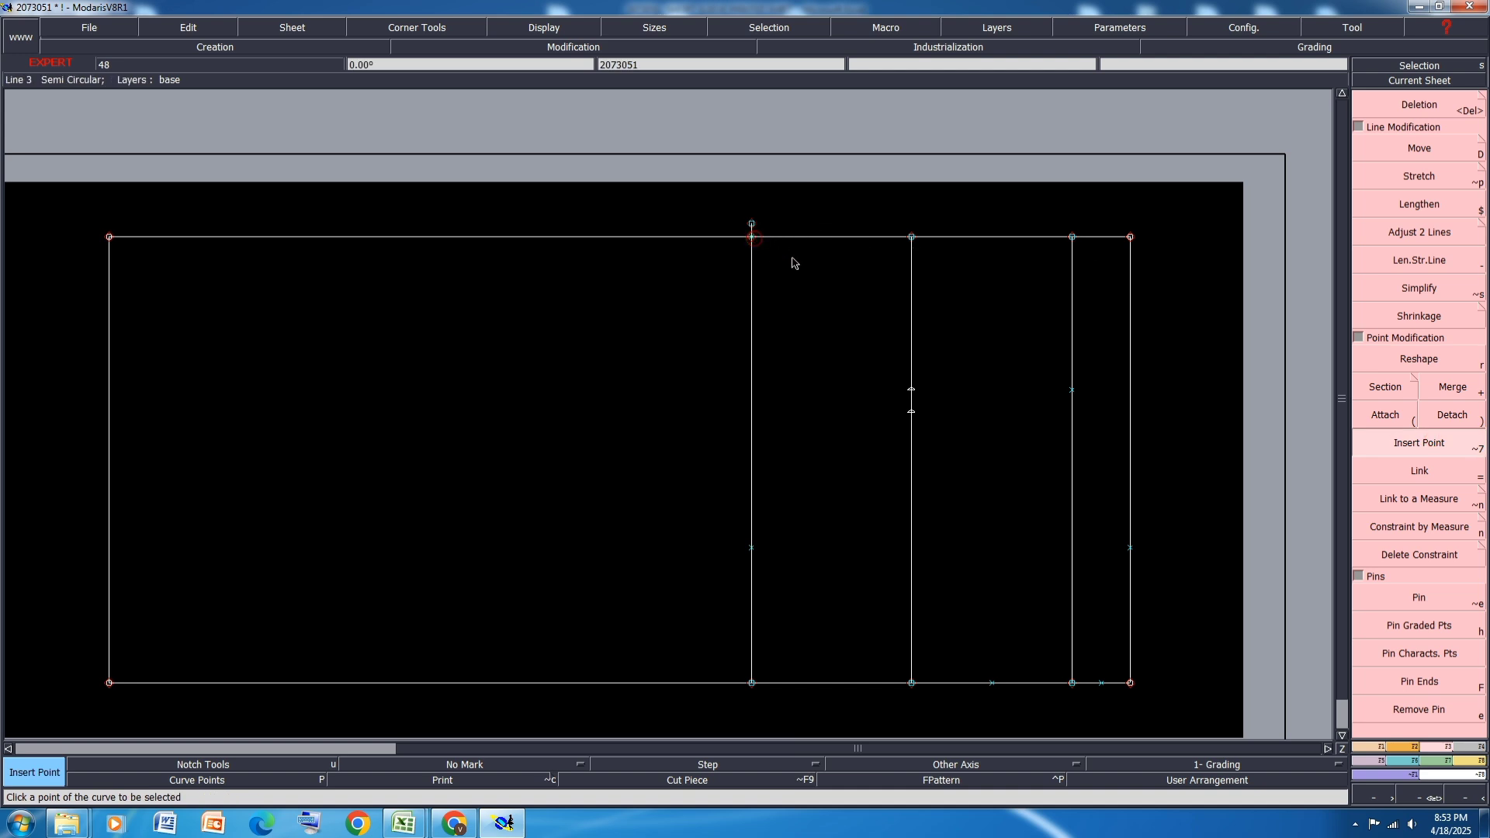
left_click(1420, 105)
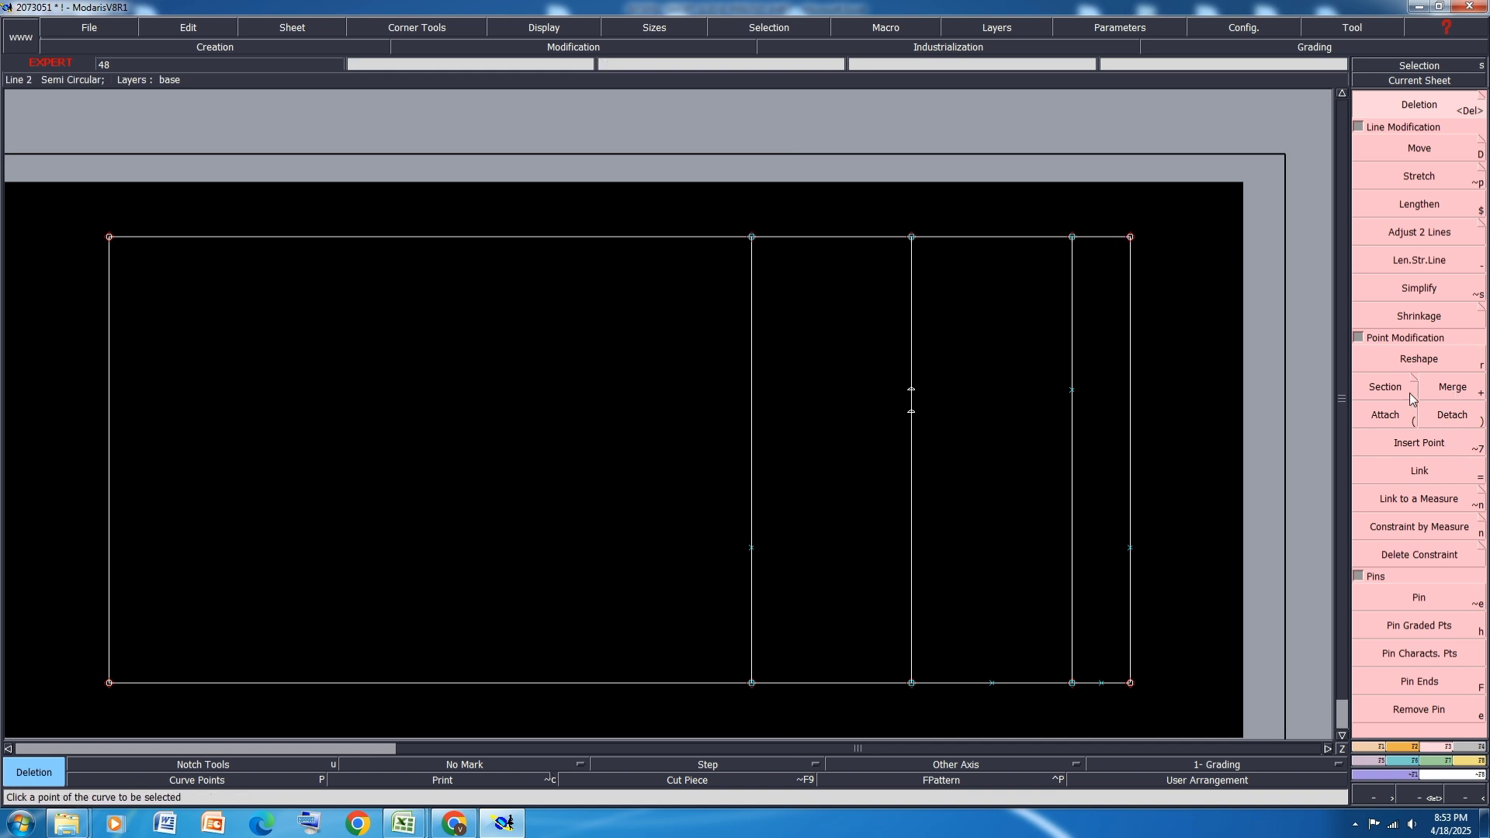
Step: Detach the rectangle's upper right corner and delete the upper edge between that corner and the armhole drop line
left_click(1425, 419)
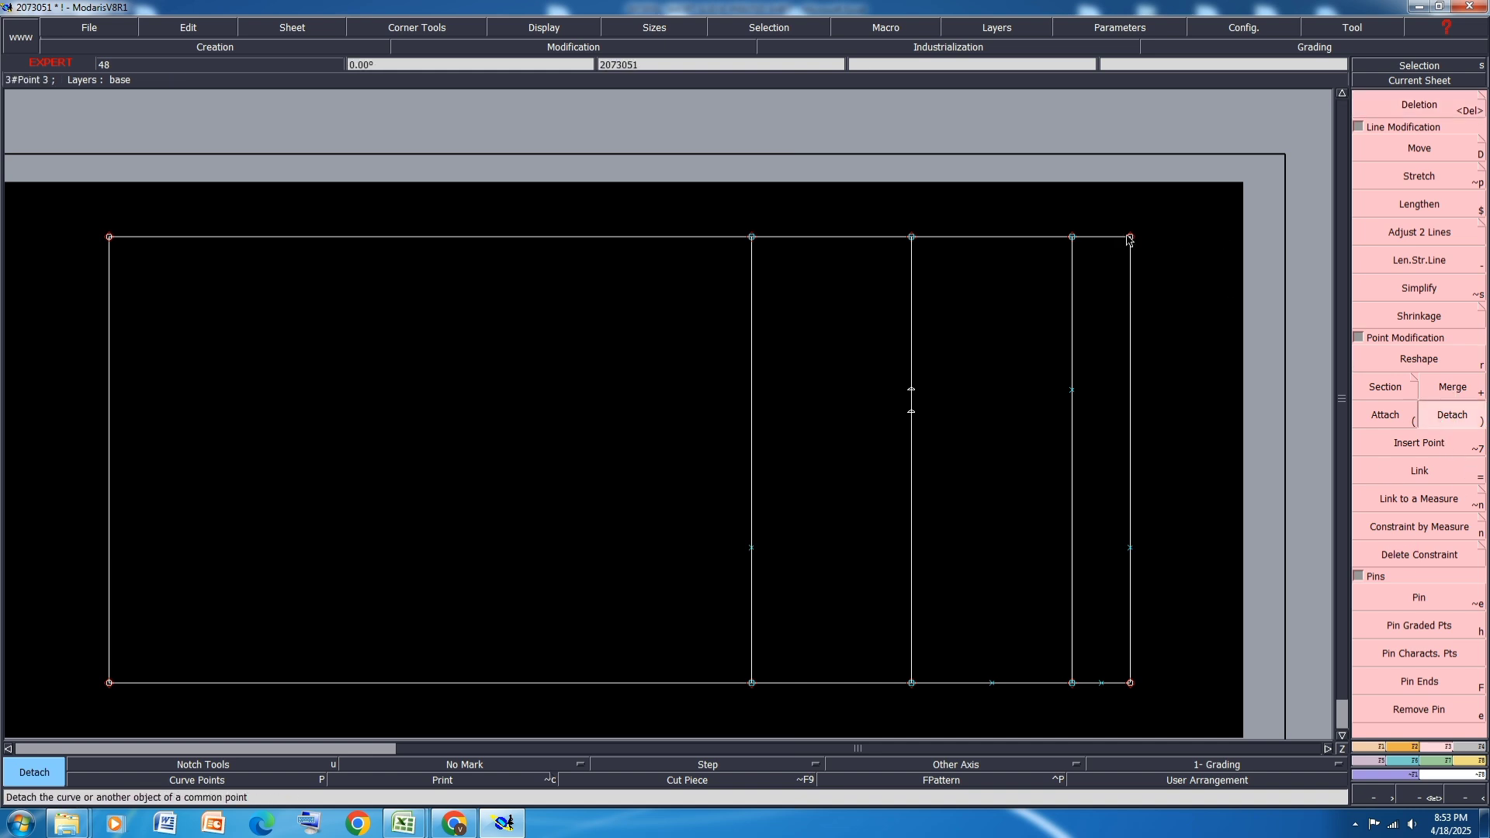
left_click(1131, 236)
left_click(1197, 224)
left_click(1425, 104)
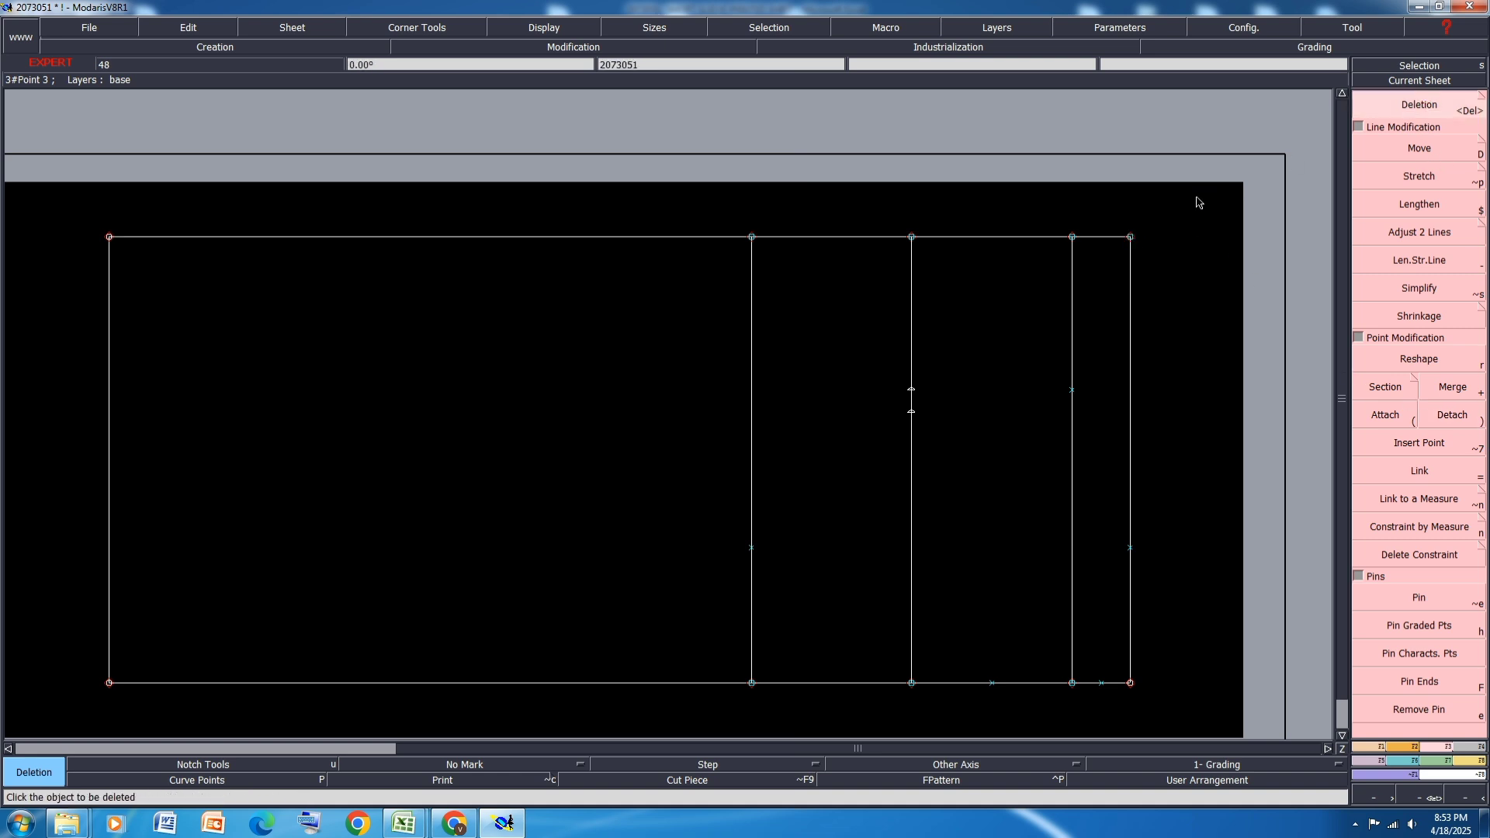
left_click(1133, 241)
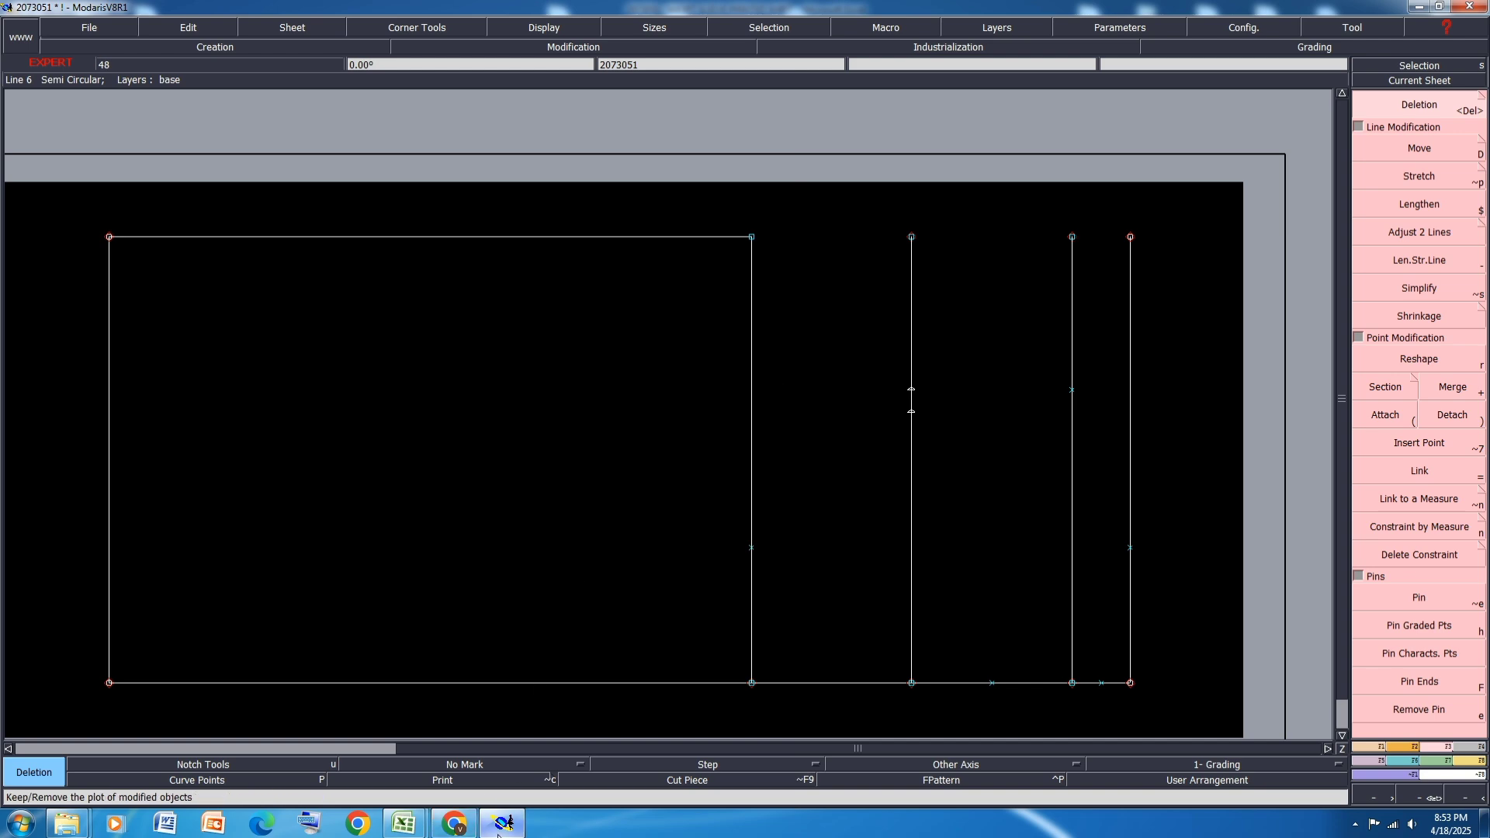
Step: Switch to the Excel size specification and fill the Waist Circum. 17cm Below U/Arm row with yellow
mouse_move(404, 824)
left_click(426, 736)
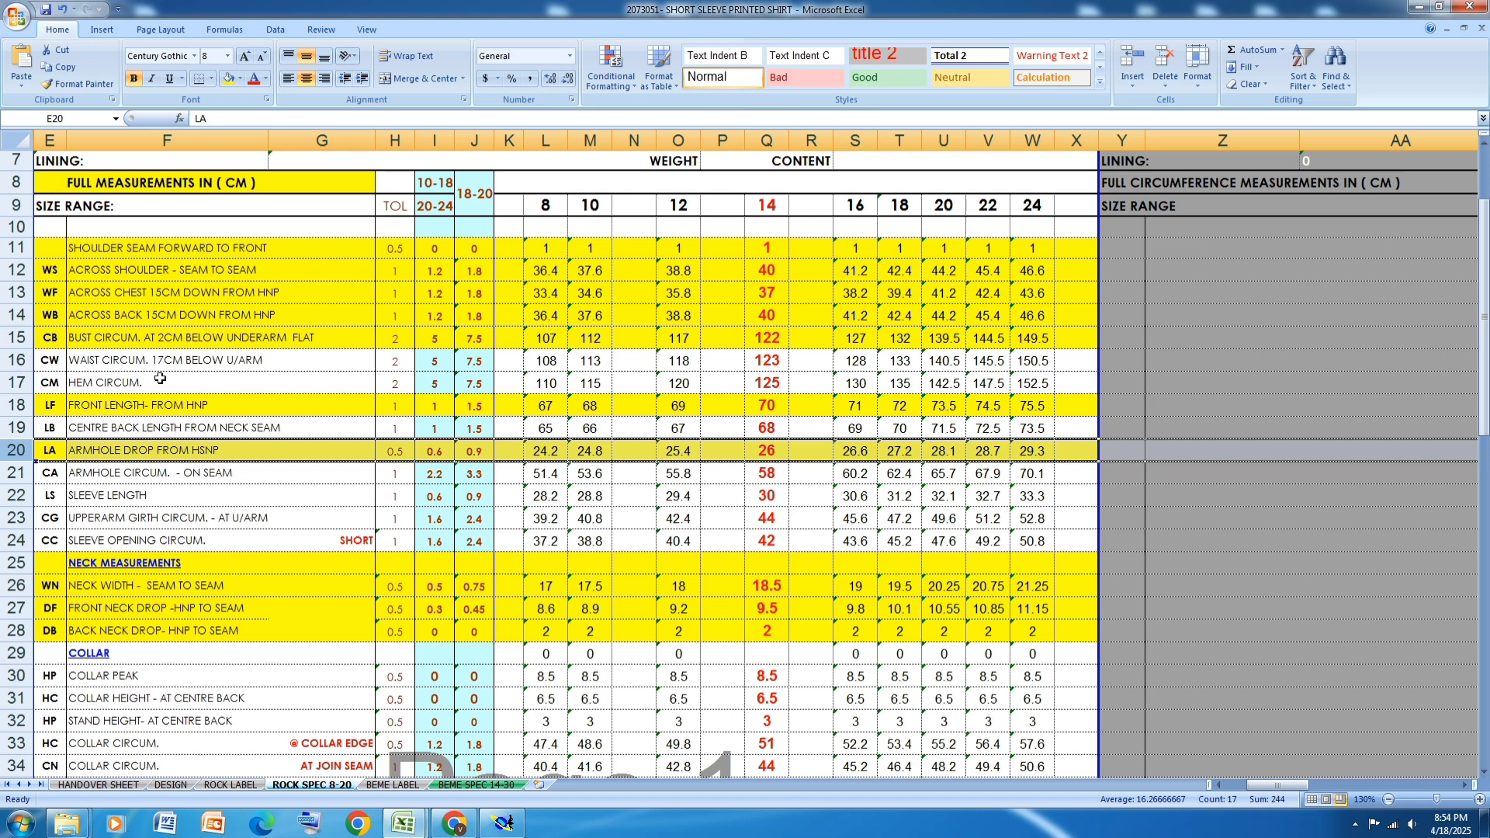
left_click(15, 360)
left_click(232, 78)
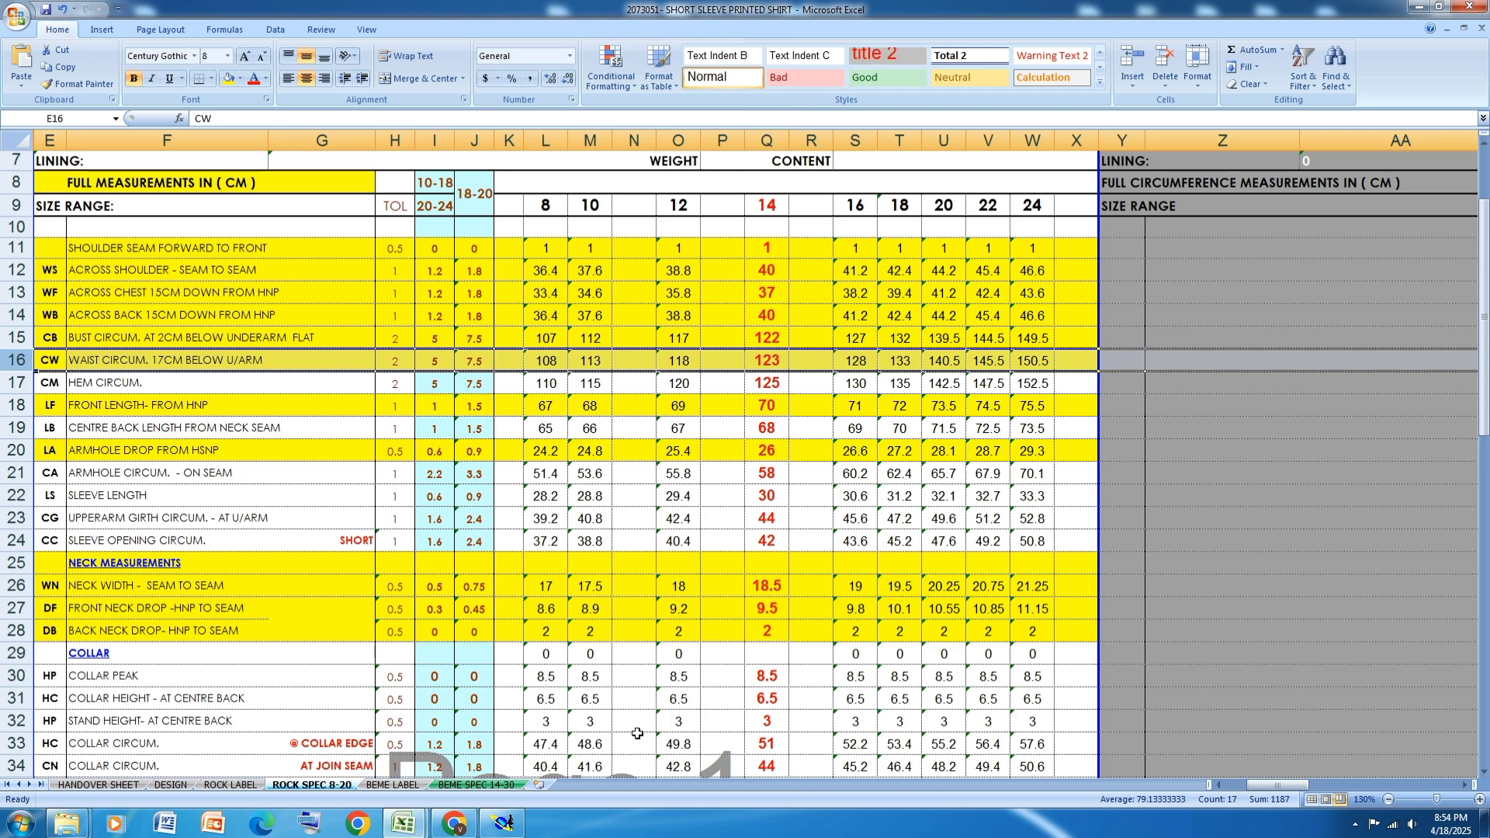
Step: Switch to Modaris and insert a developed point on the lower edge at -17 cm from the armhole drop line's lower end
left_click(525, 821)
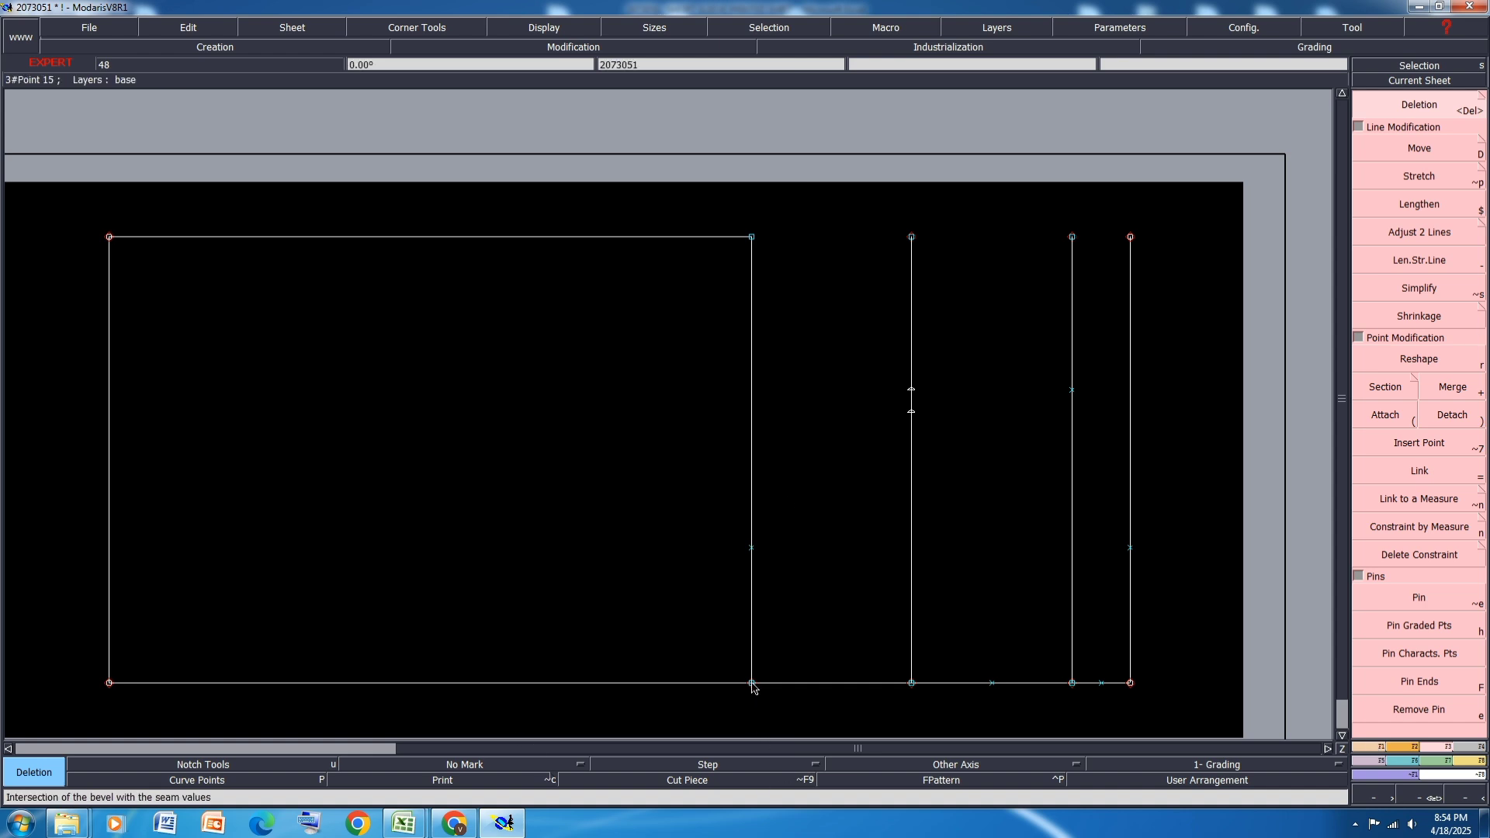
left_click(1370, 751)
left_click(1449, 149)
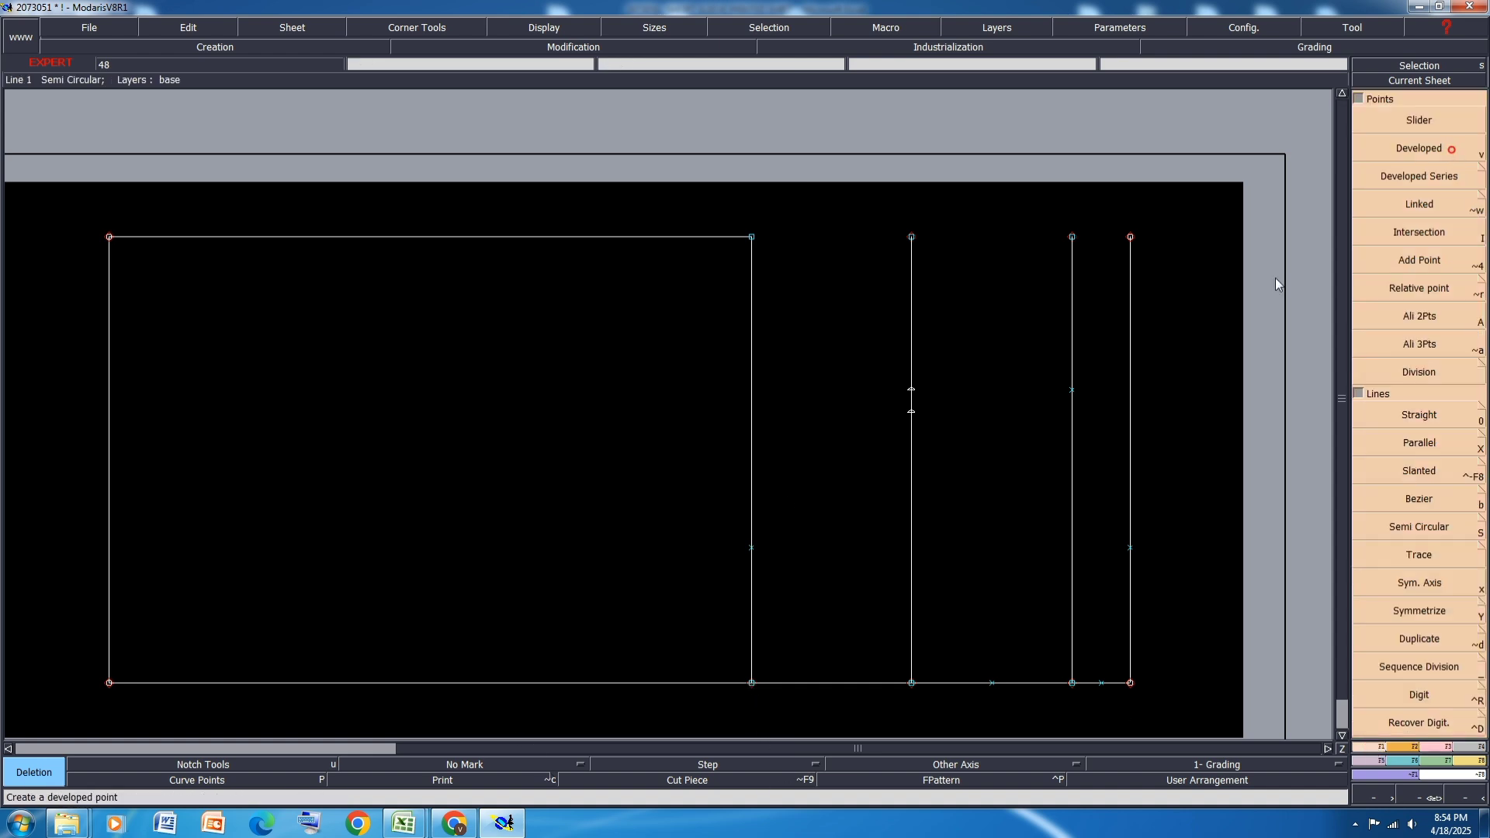
left_click(751, 682)
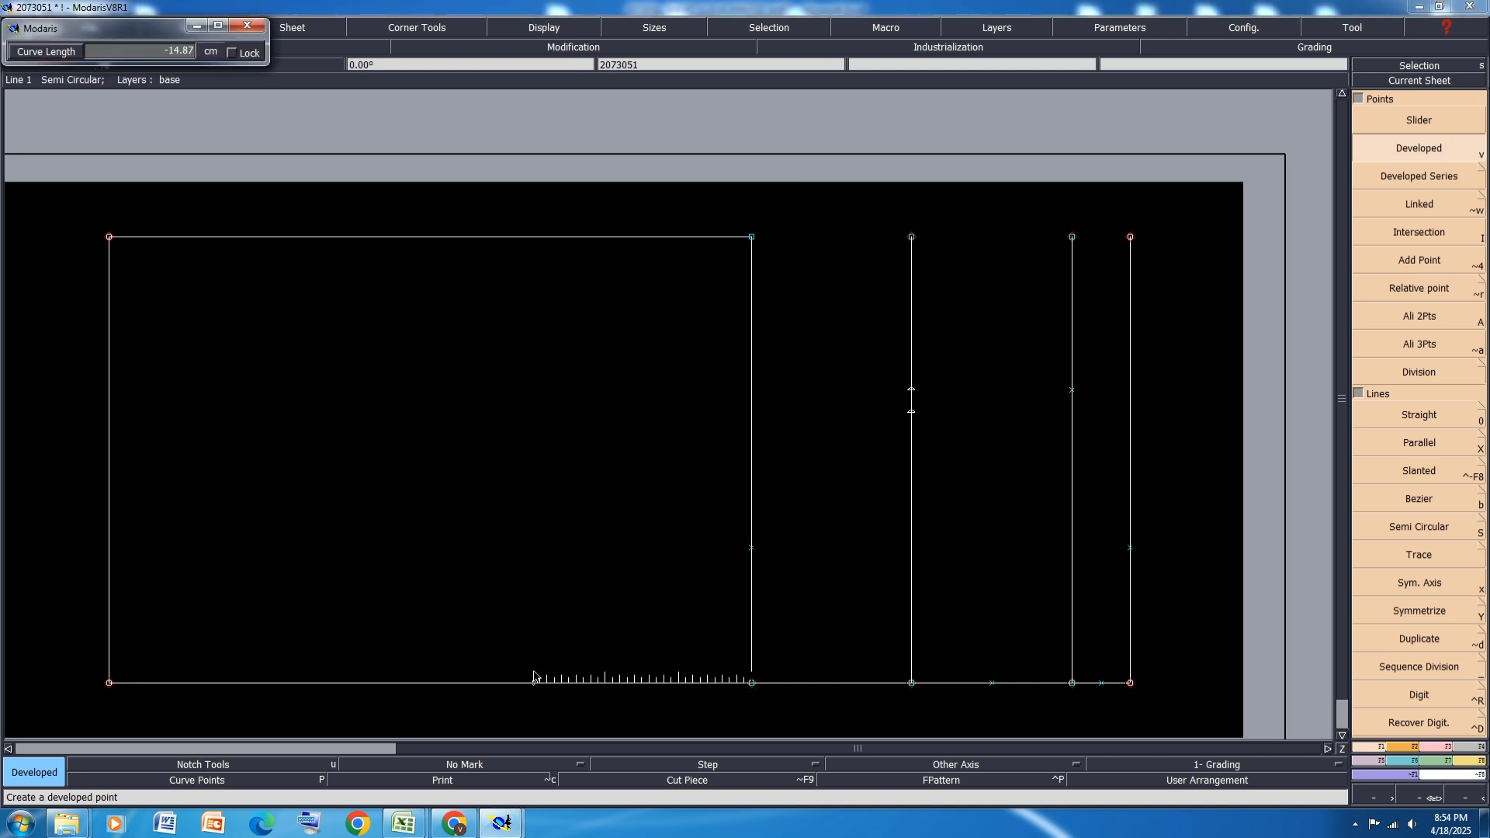
type("-")
key("Return")
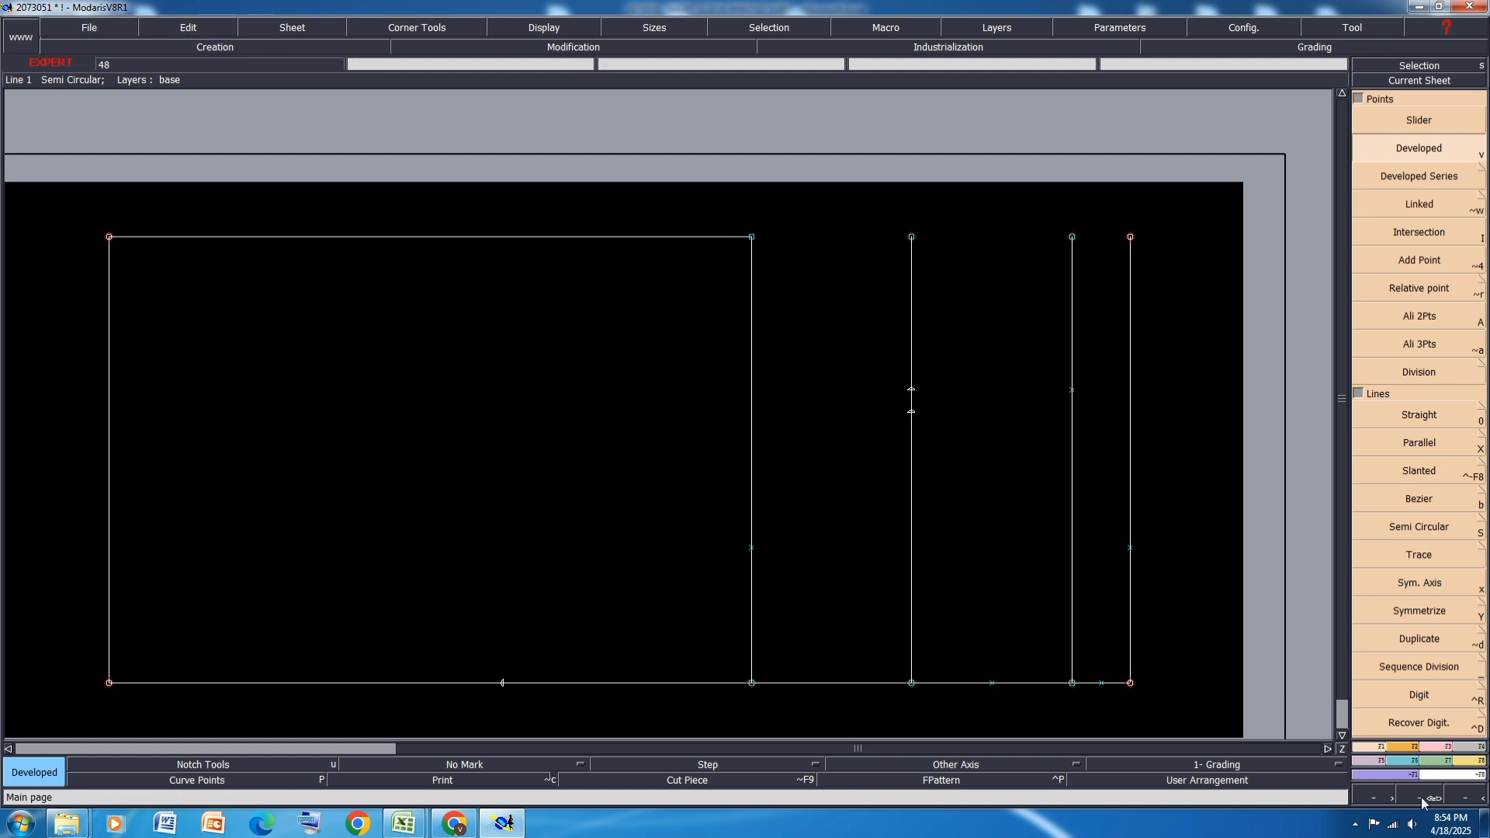
left_click(1442, 748)
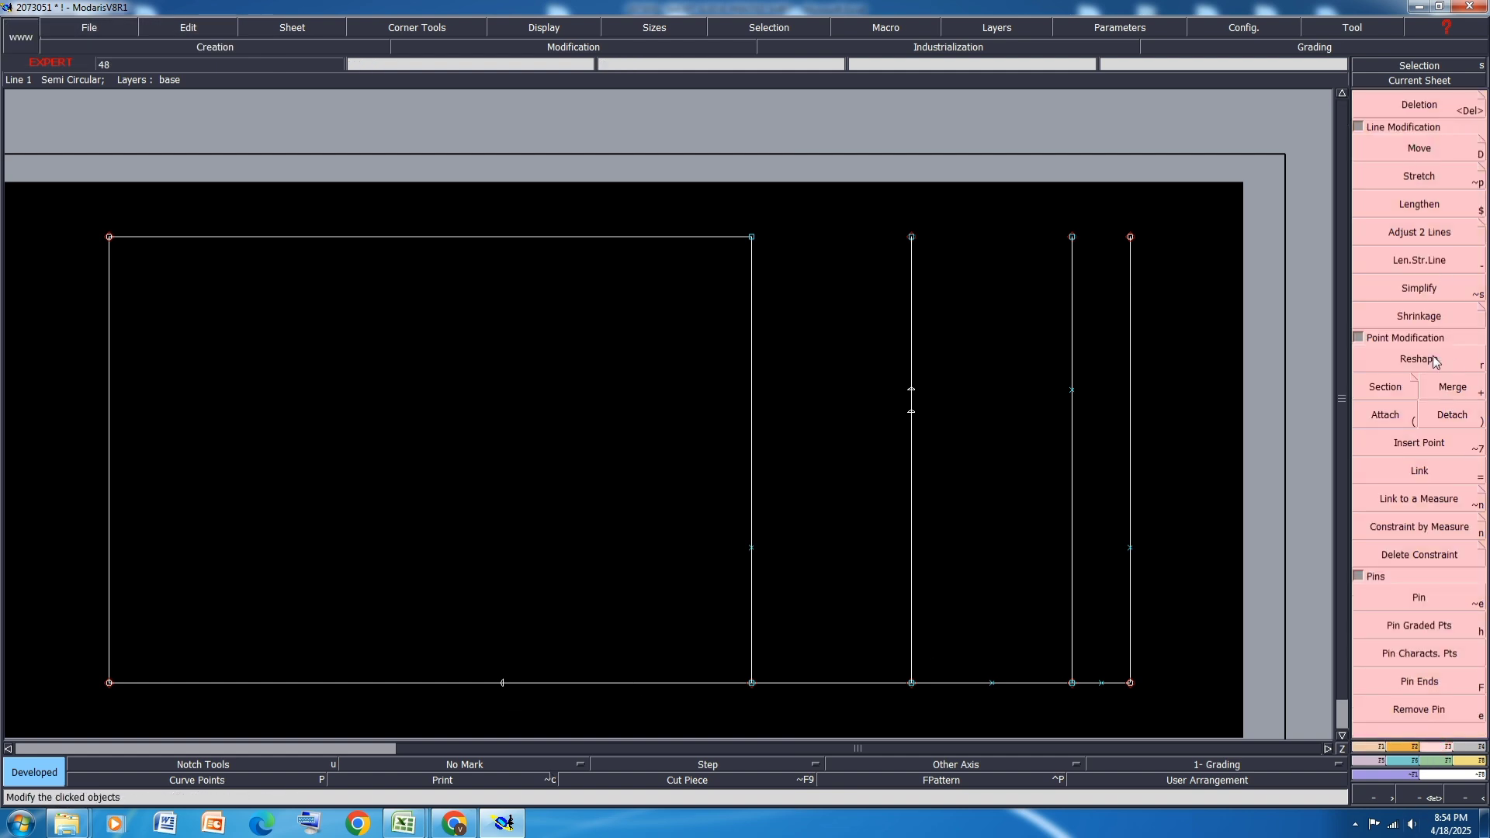
left_click(1426, 454)
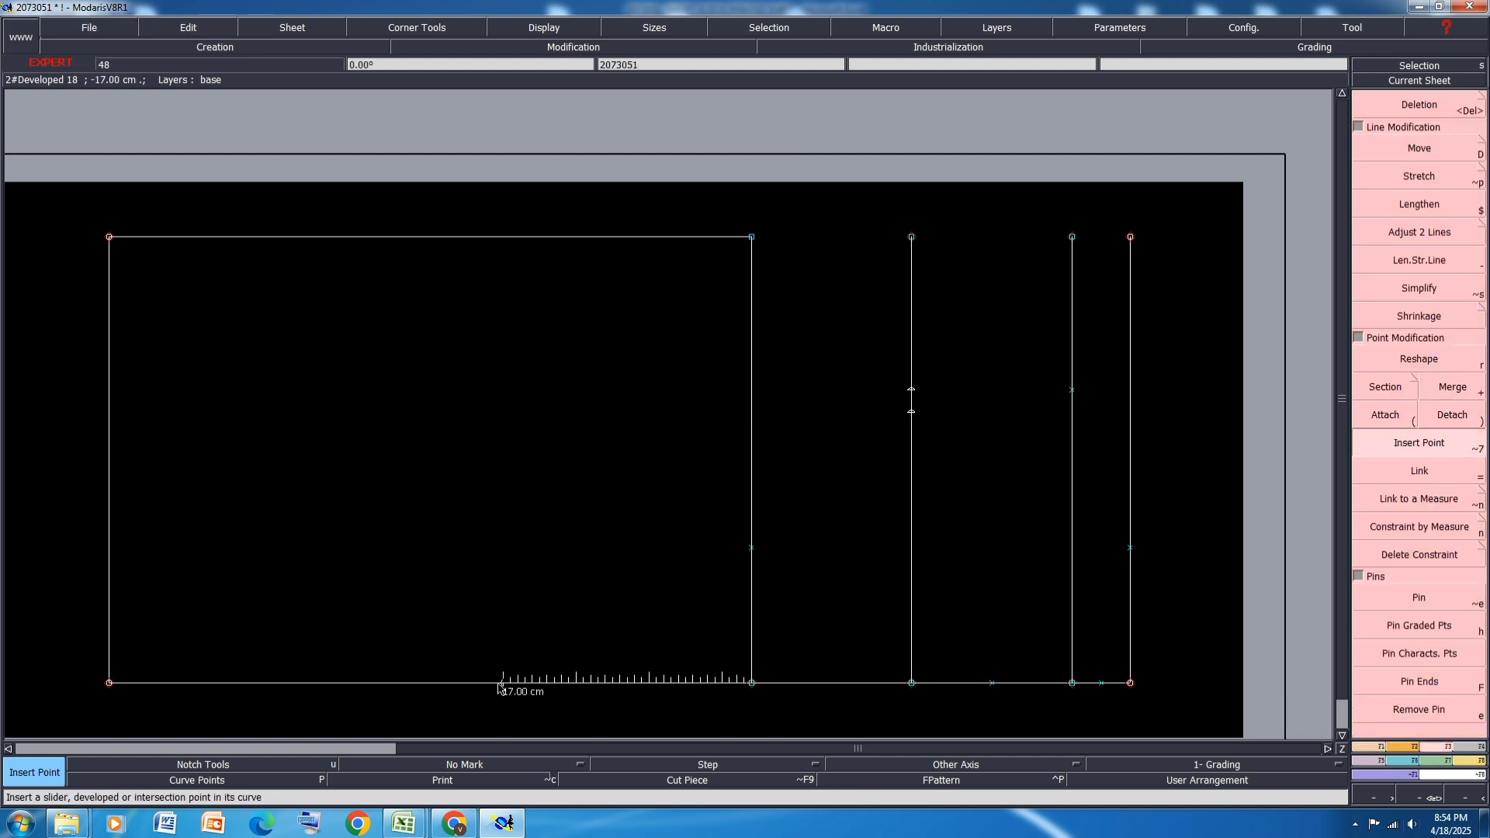
Step: Draw the straight waist line from the inserted point with dx 0 and dy 30.75 cm, and delete the remaining upper edge
left_click(1406, 746)
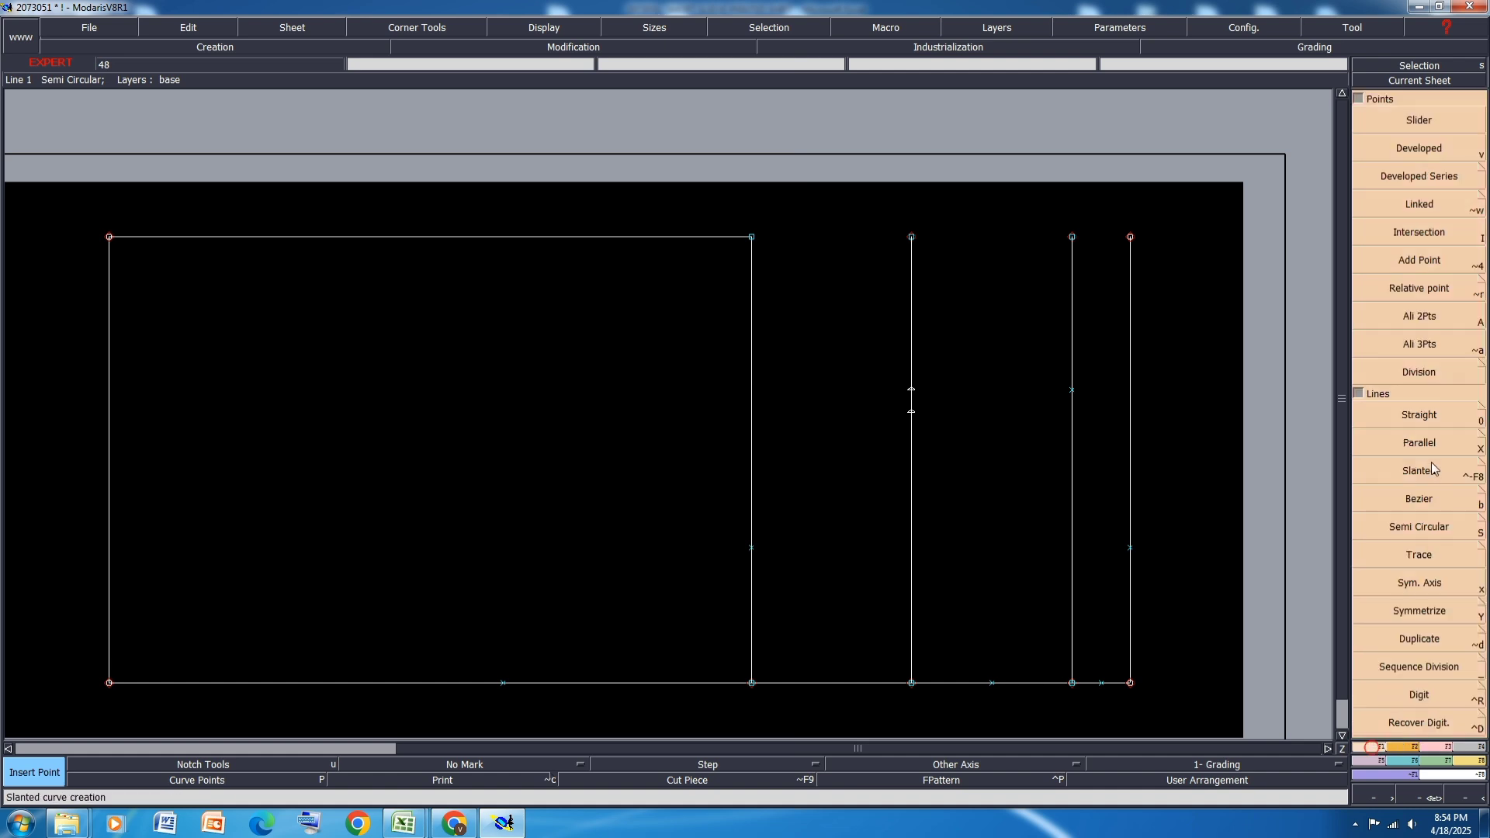
left_click(1418, 427)
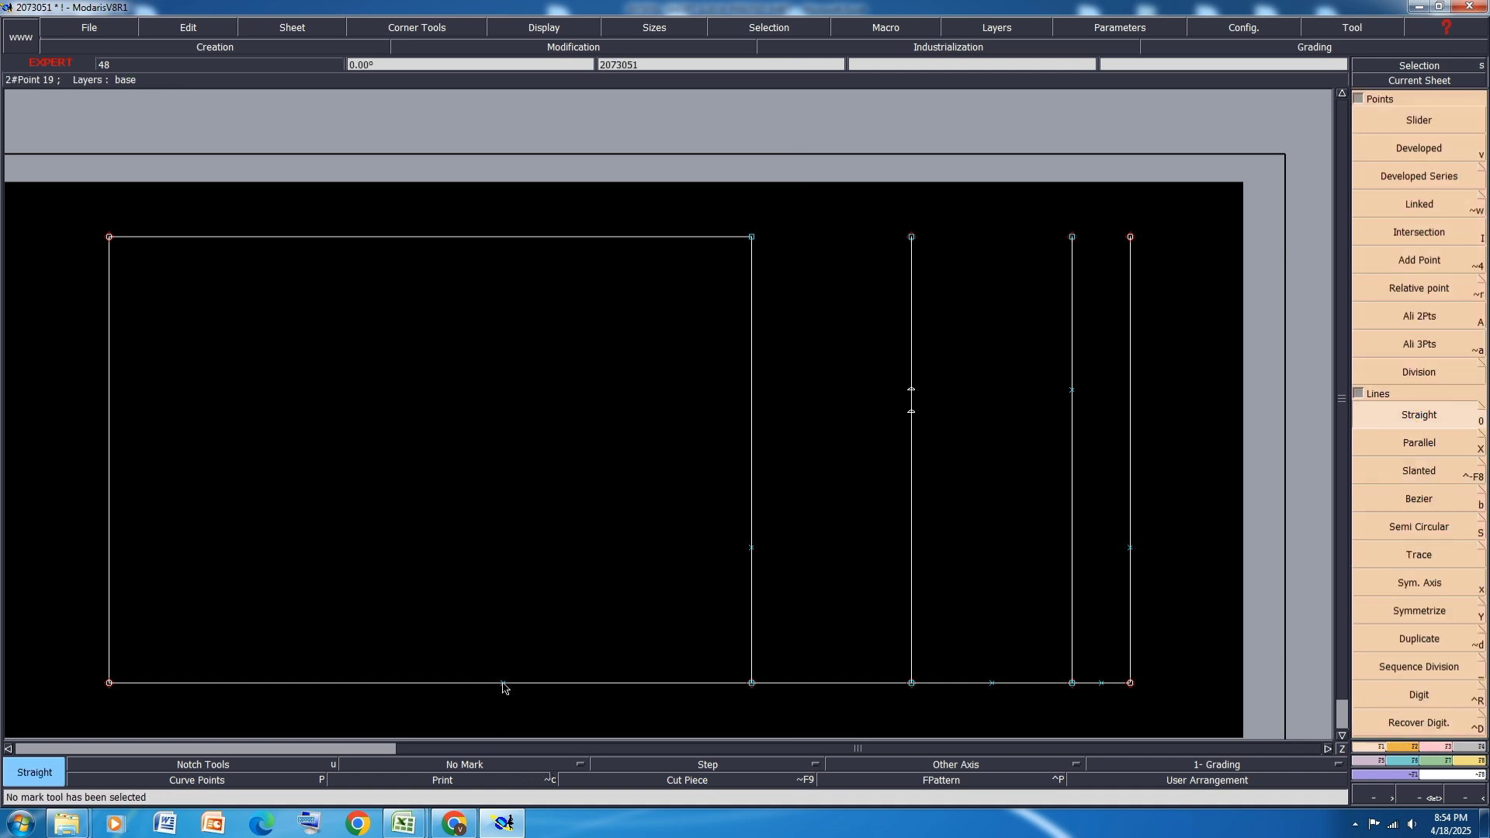
left_click(503, 237)
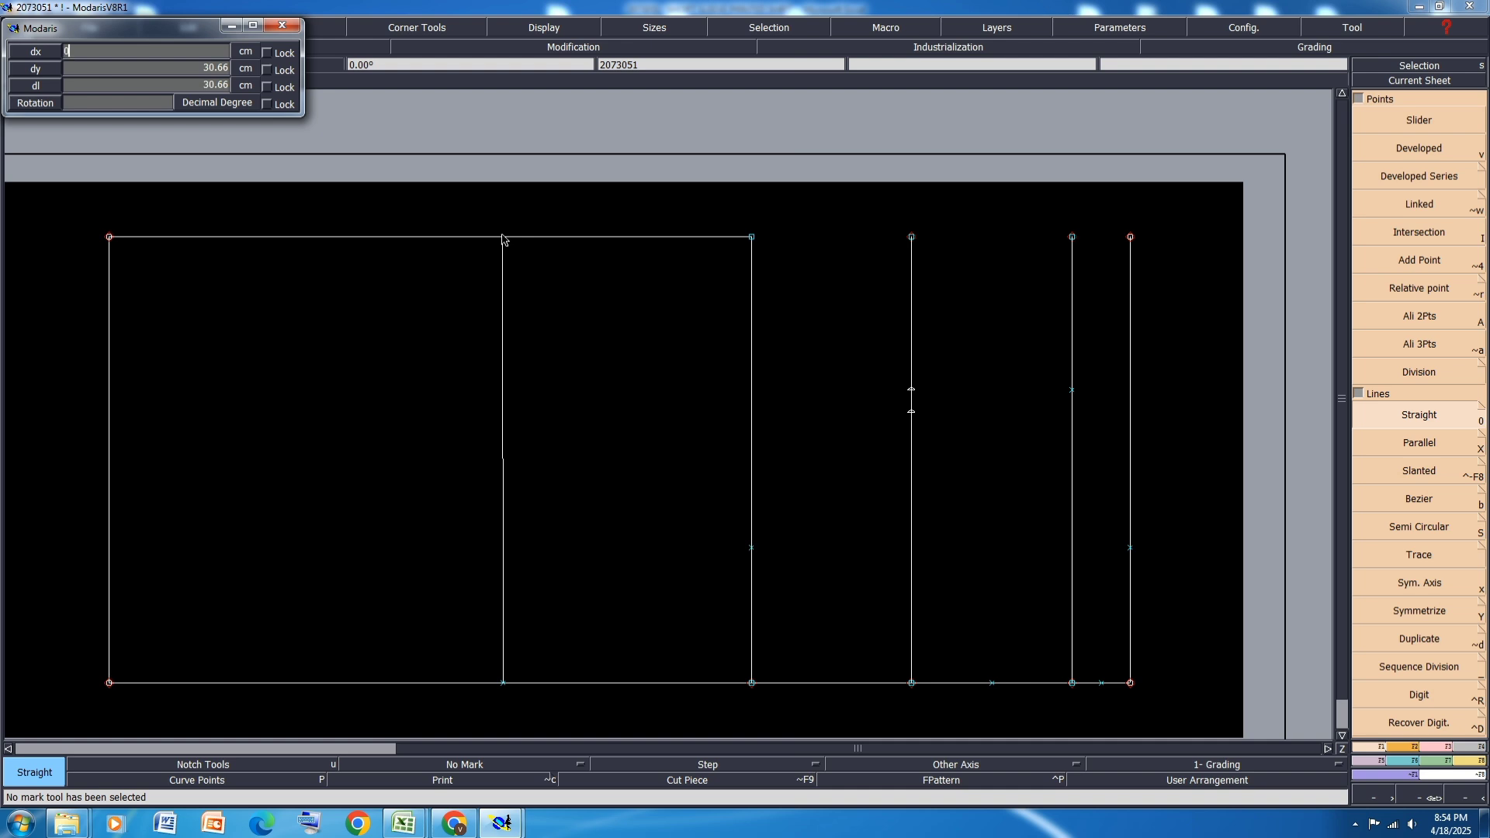
type("0")
key("Return")
type("30.75")
key("Return")
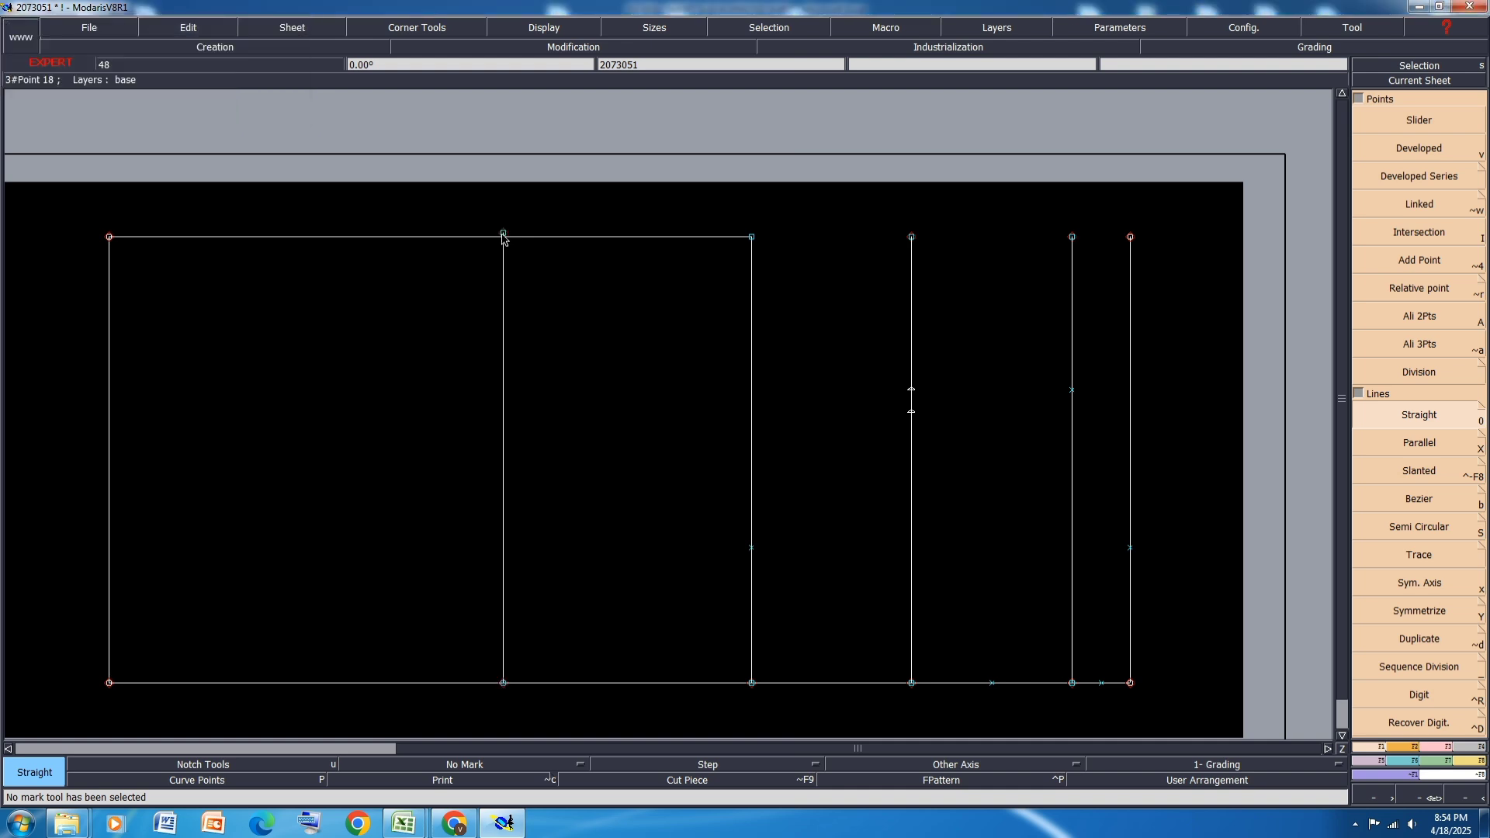
key("Delete")
left_click(514, 237)
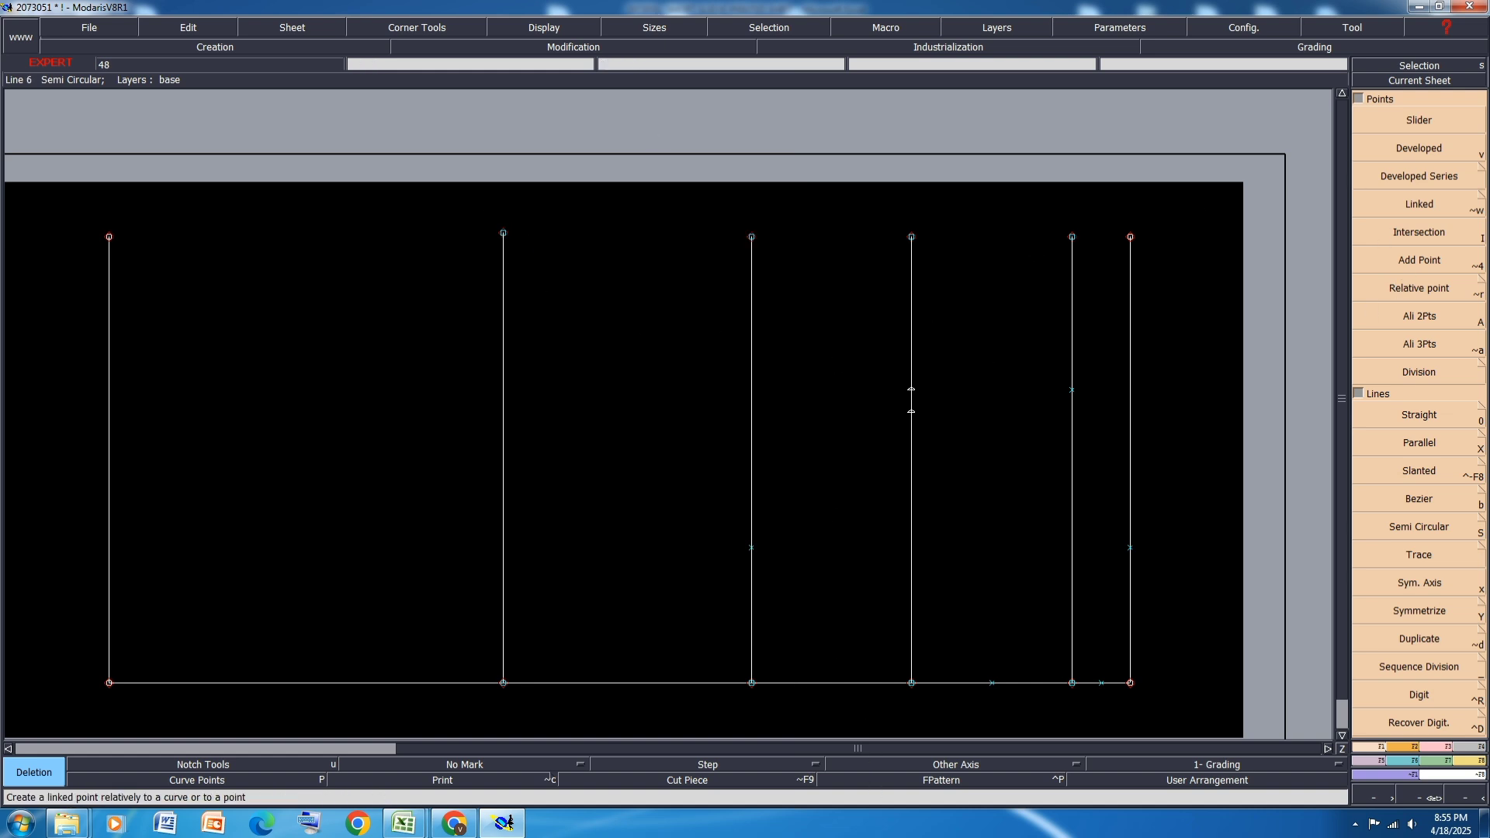
Step: Switch to the Excel size specification and fill the Hem Circum. row with yellow
mouse_move(404, 822)
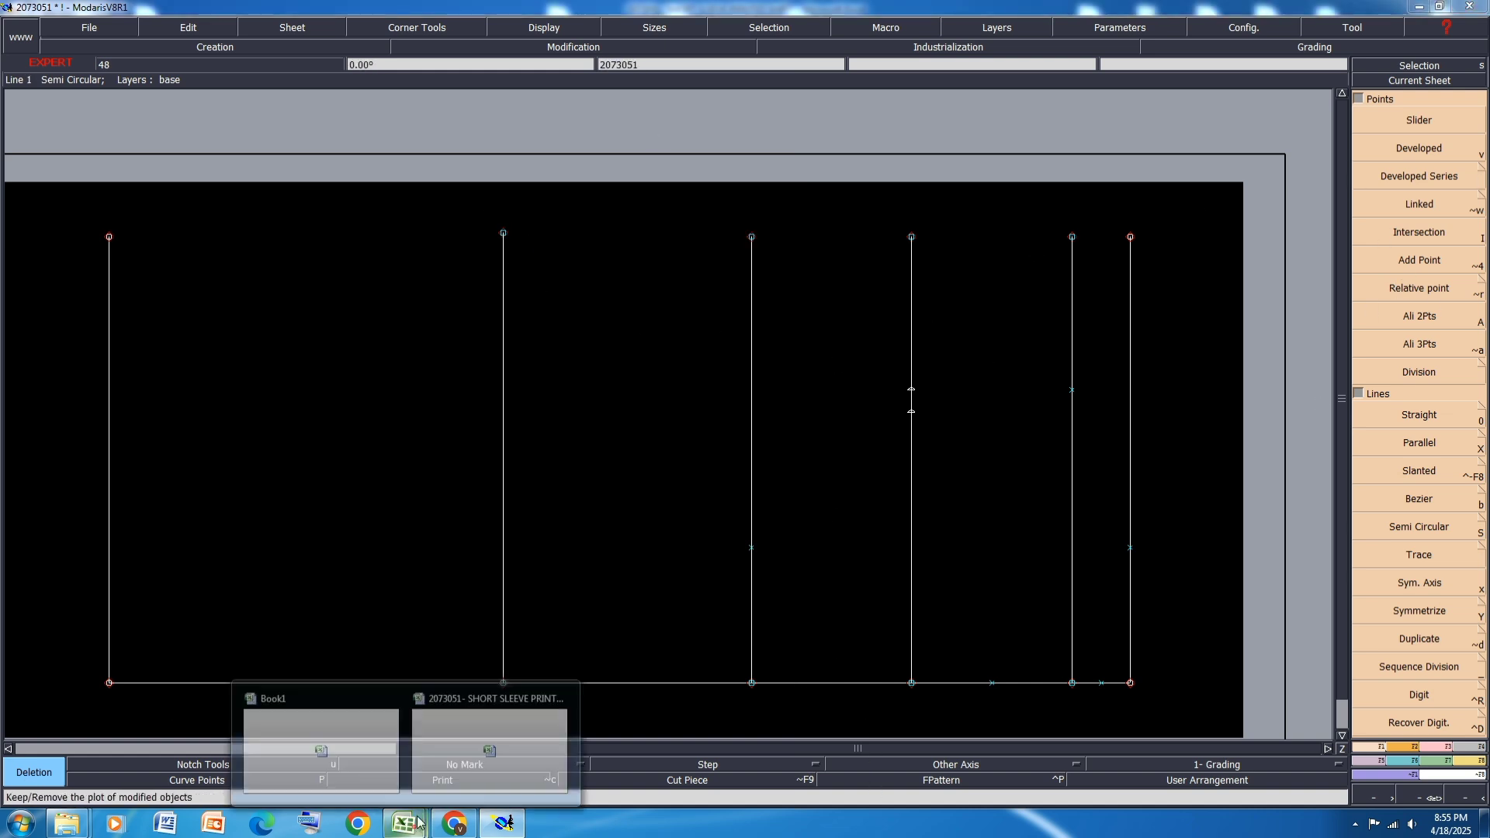
left_click(497, 747)
left_click(17, 383)
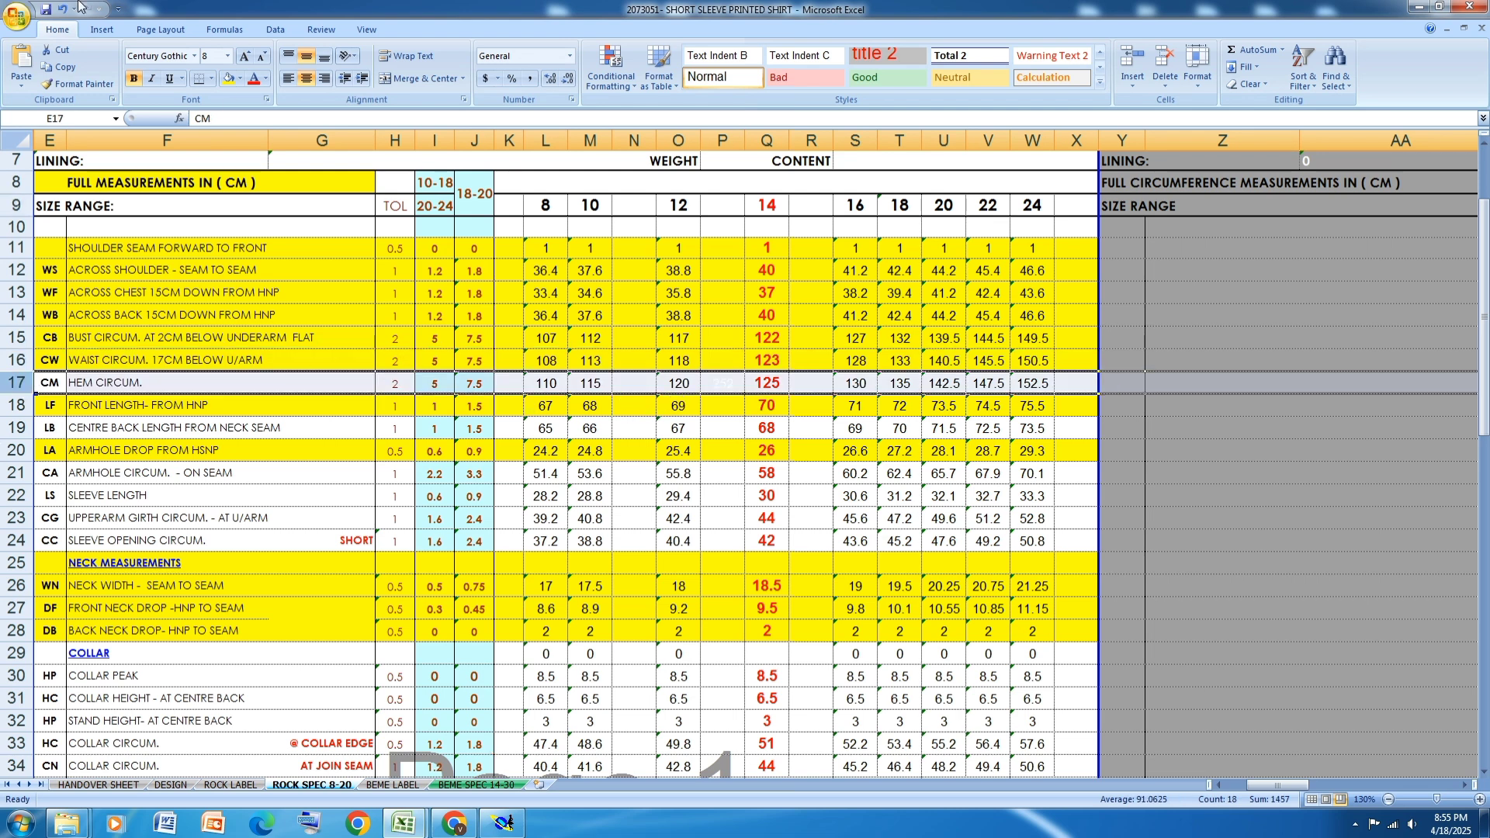
left_click(229, 81)
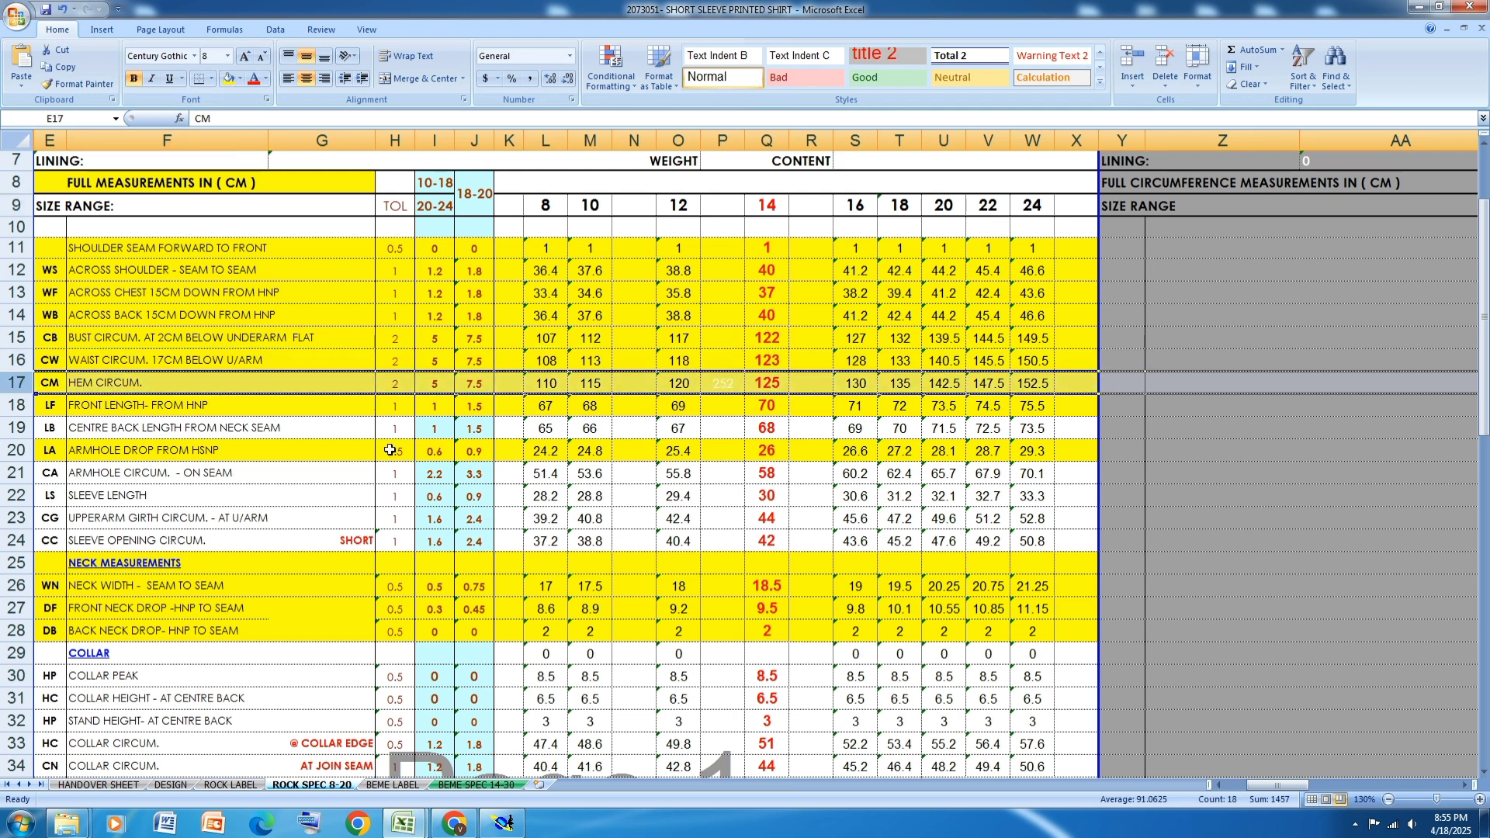
Step: Switch to Modaris and measure the length of the hem line at the pattern's left edge
left_click(1418, 7)
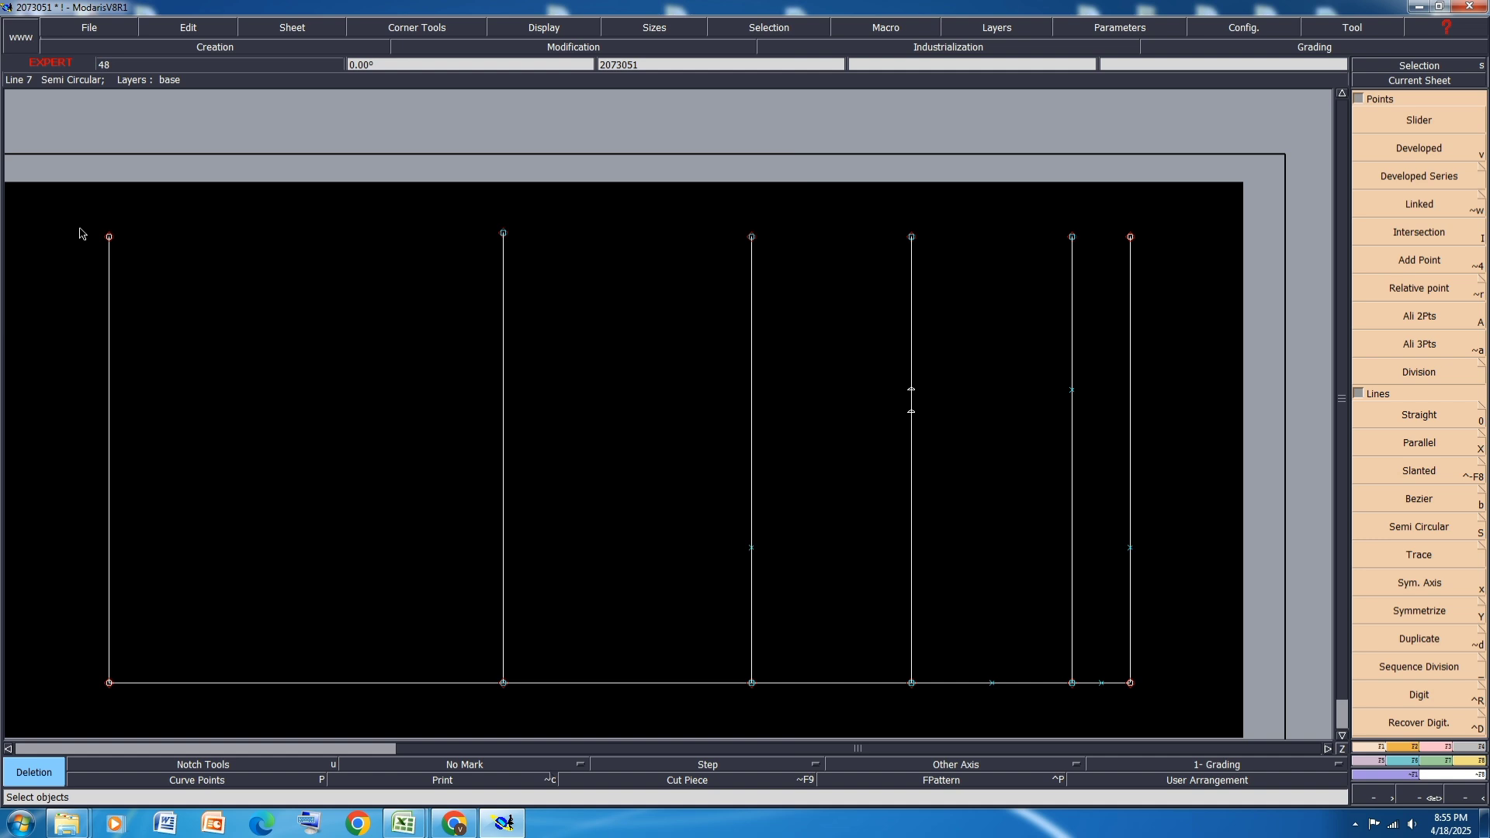
key("l")
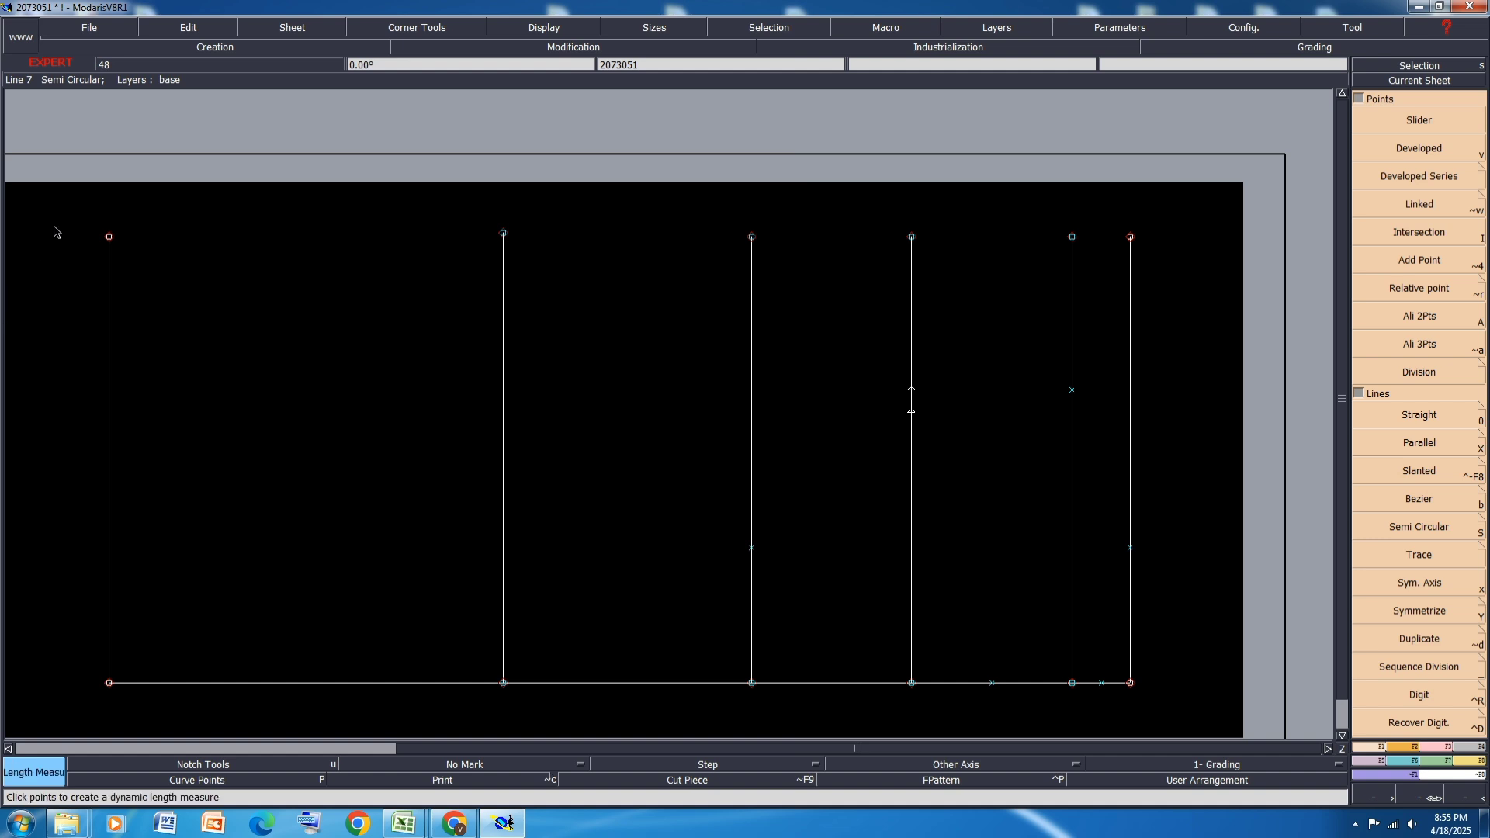
left_click(109, 281)
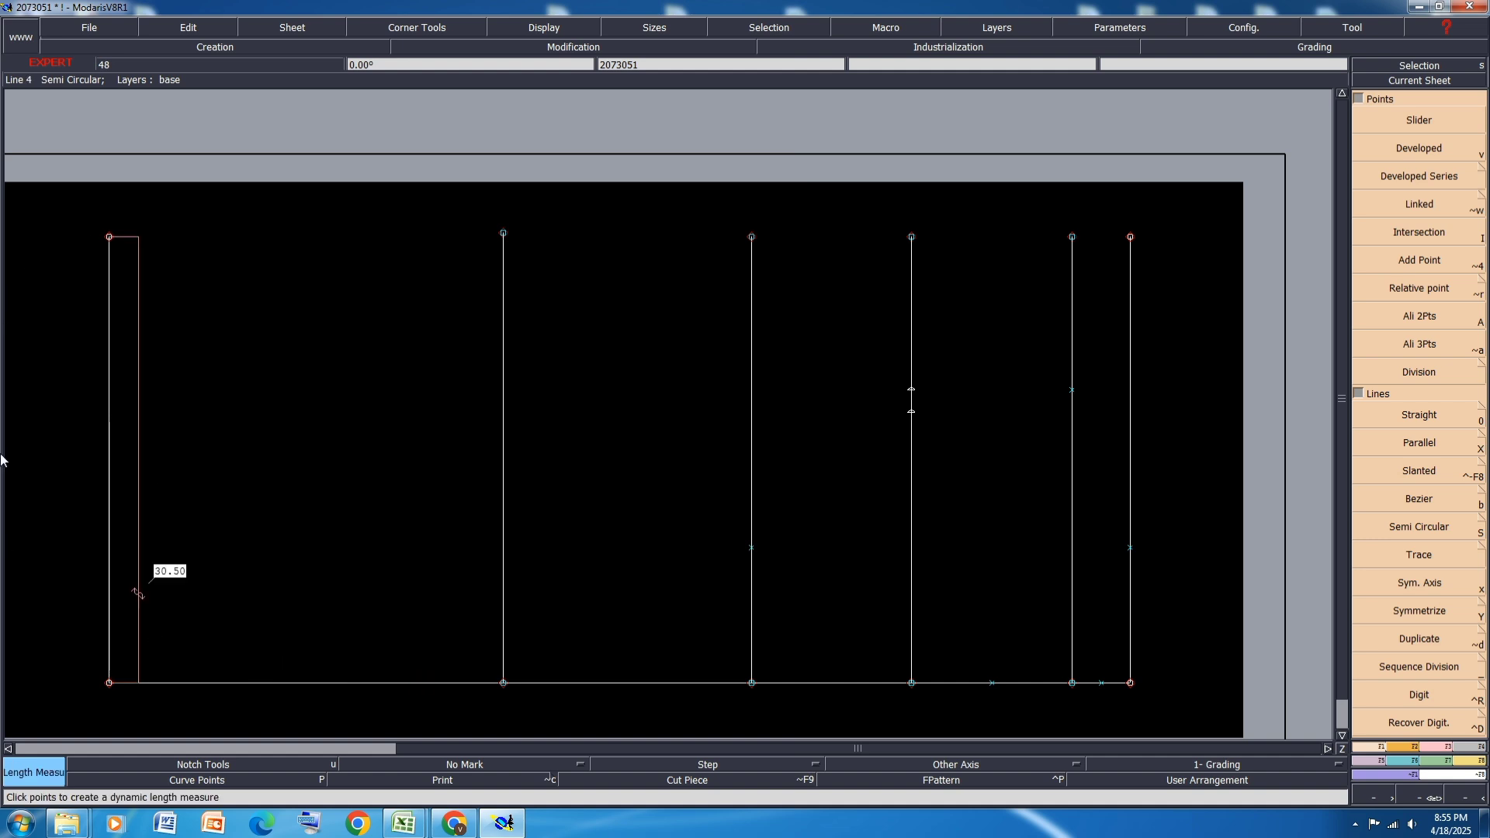
Step: Move the hem line's upper end by ShiftX 0 and ShiftY 0.75 cm
left_click(1432, 747)
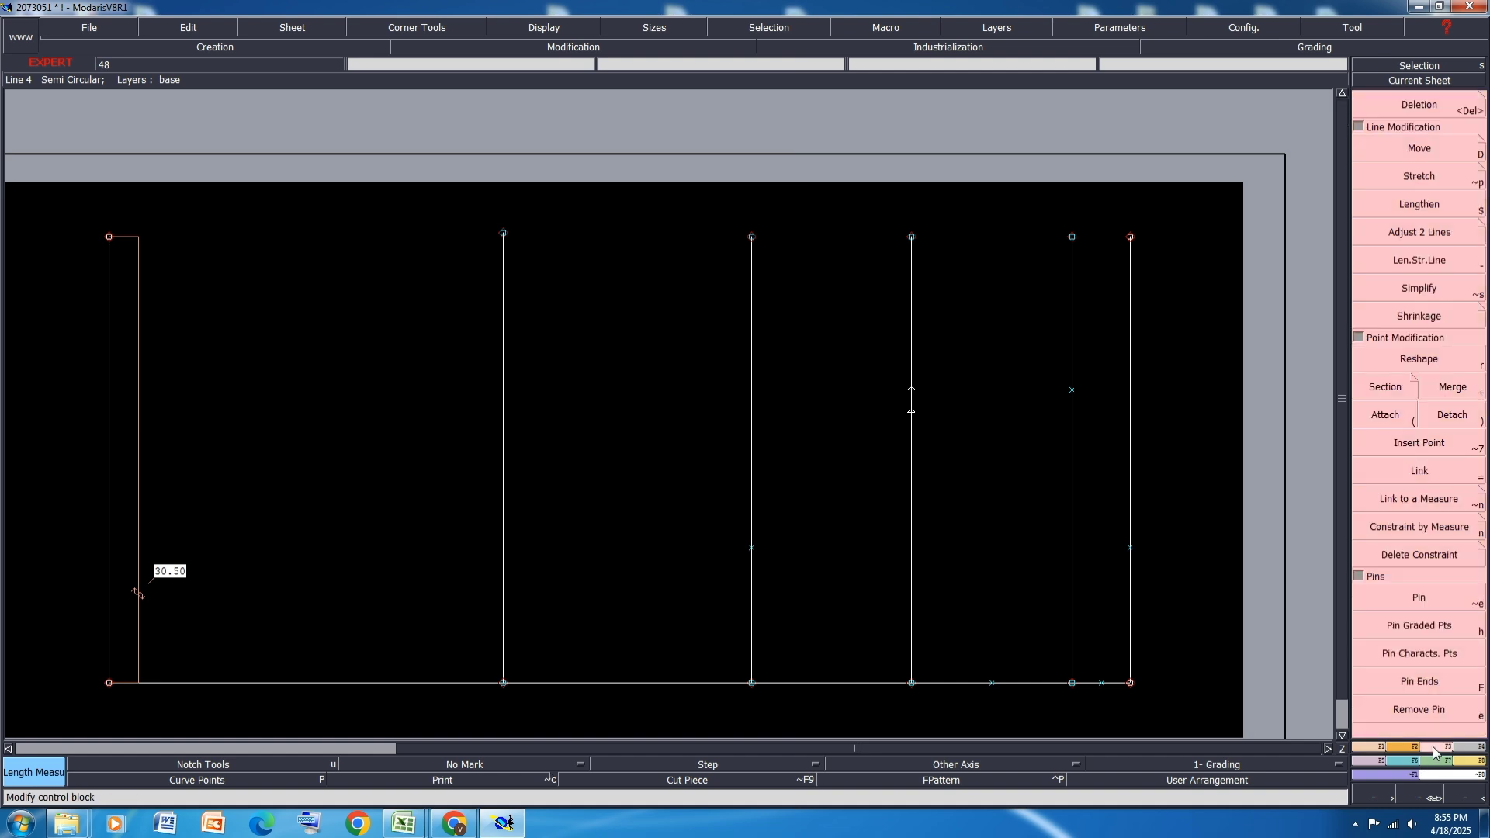
left_click(1427, 148)
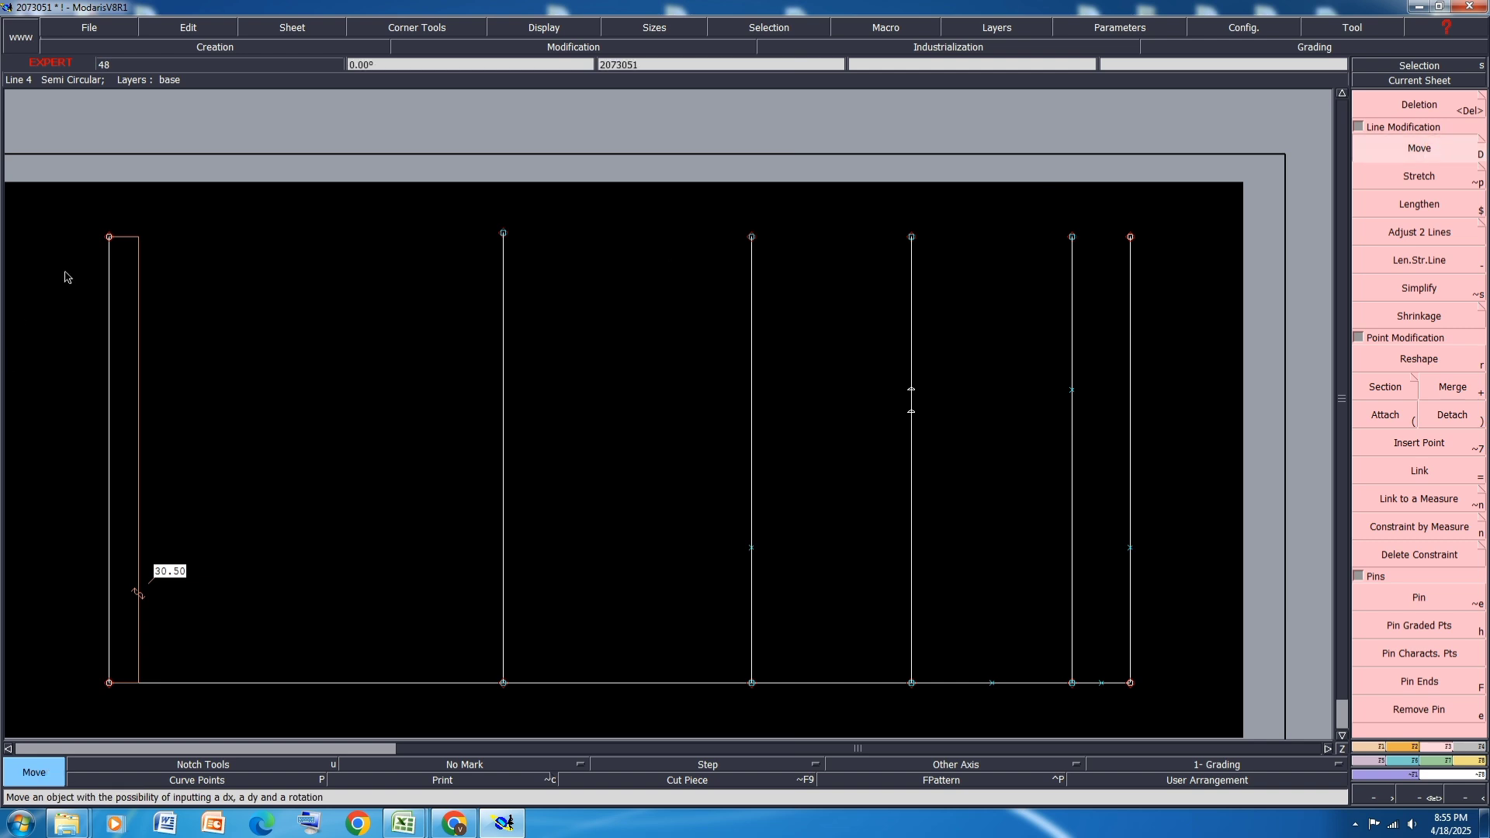
left_click(110, 236)
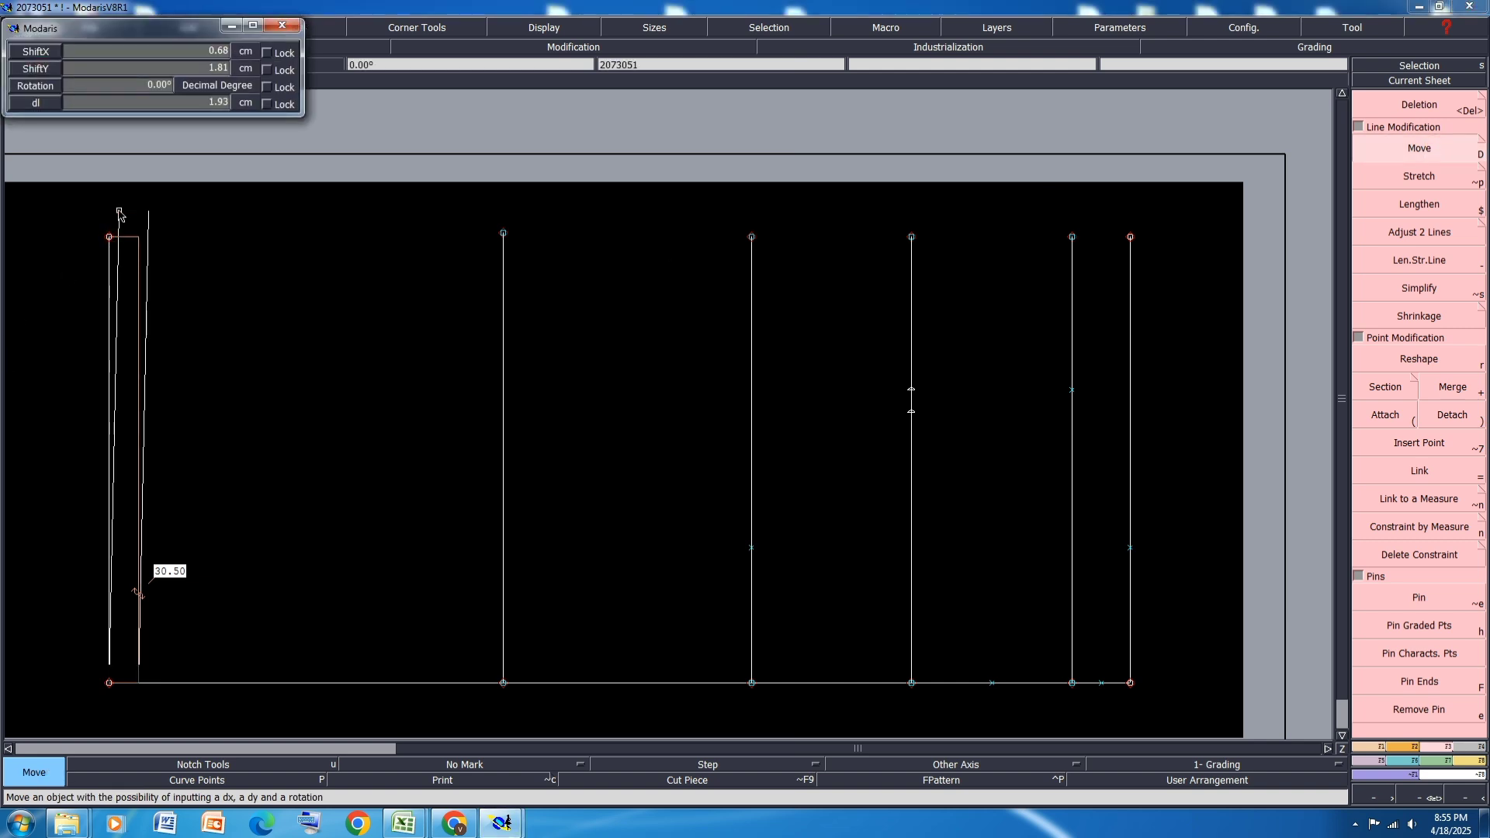
type("0")
key("Return")
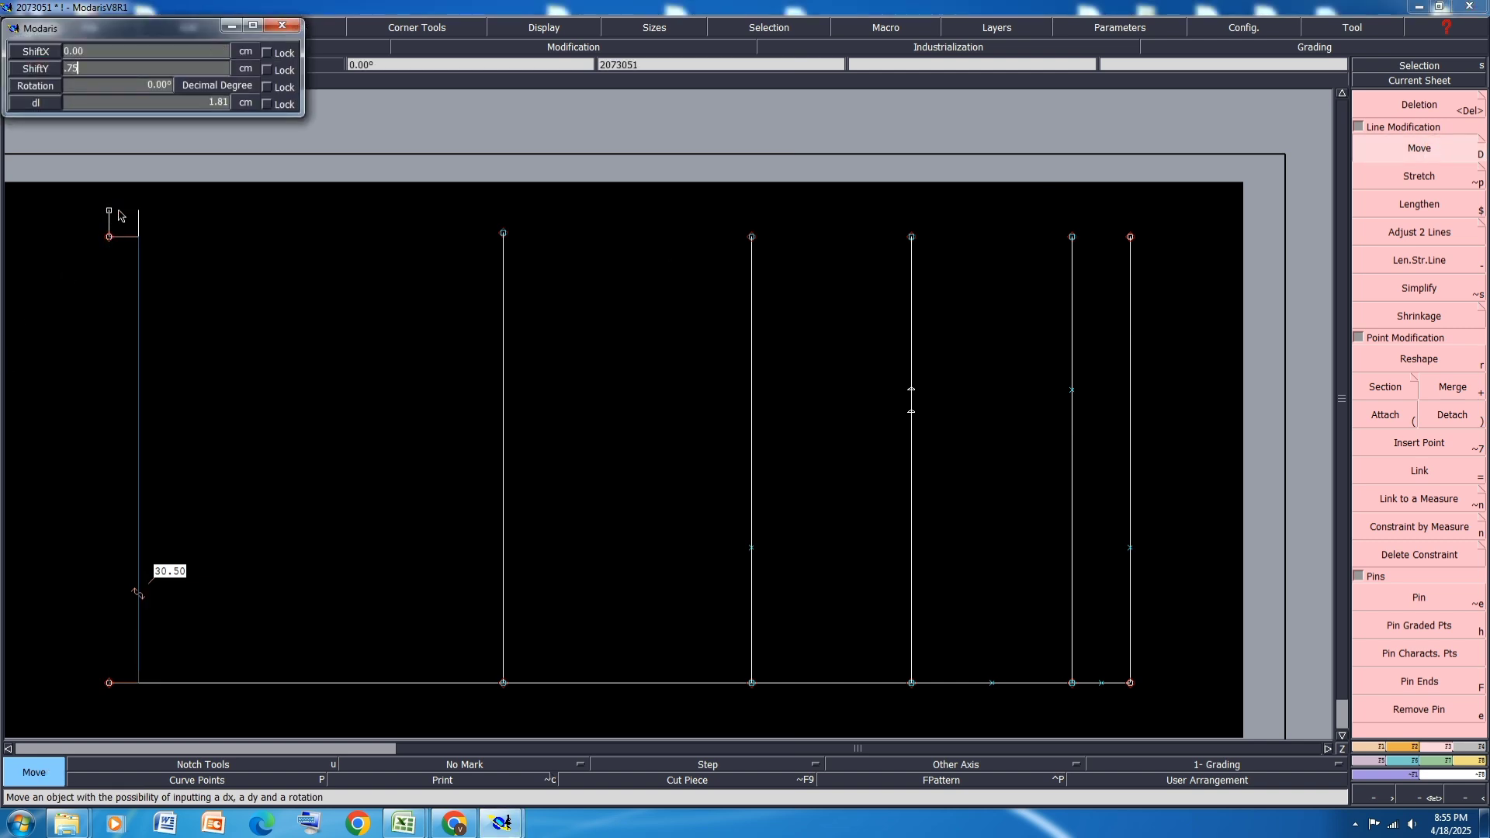
type(".75")
key("Return")
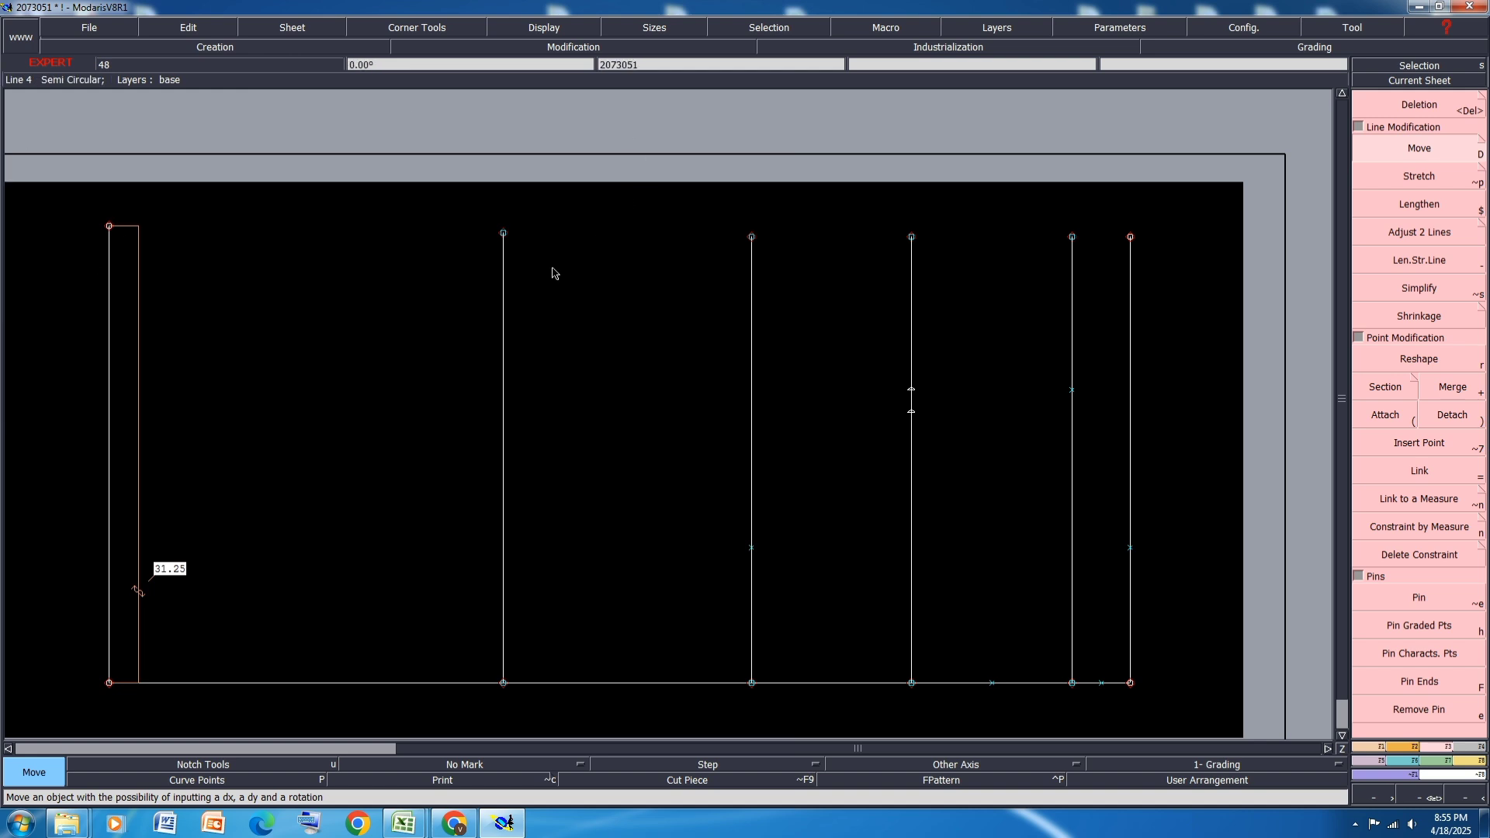
Step: Draw the side seam as a Bezier line from the hem line's upper end through the waist line's upper end to the armhole drop line's
key("F1")
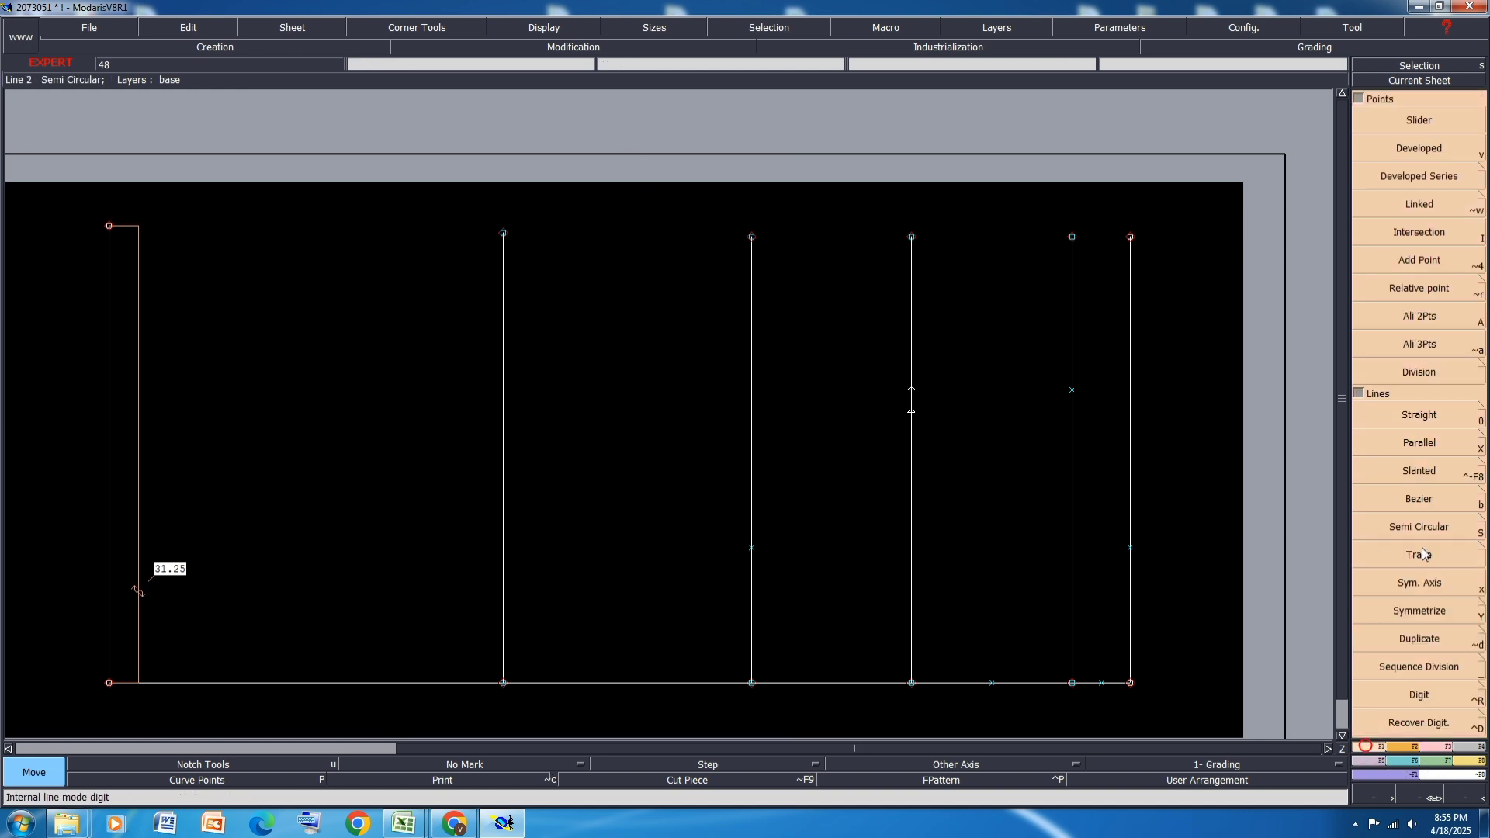
left_click(1419, 499)
left_click(110, 226)
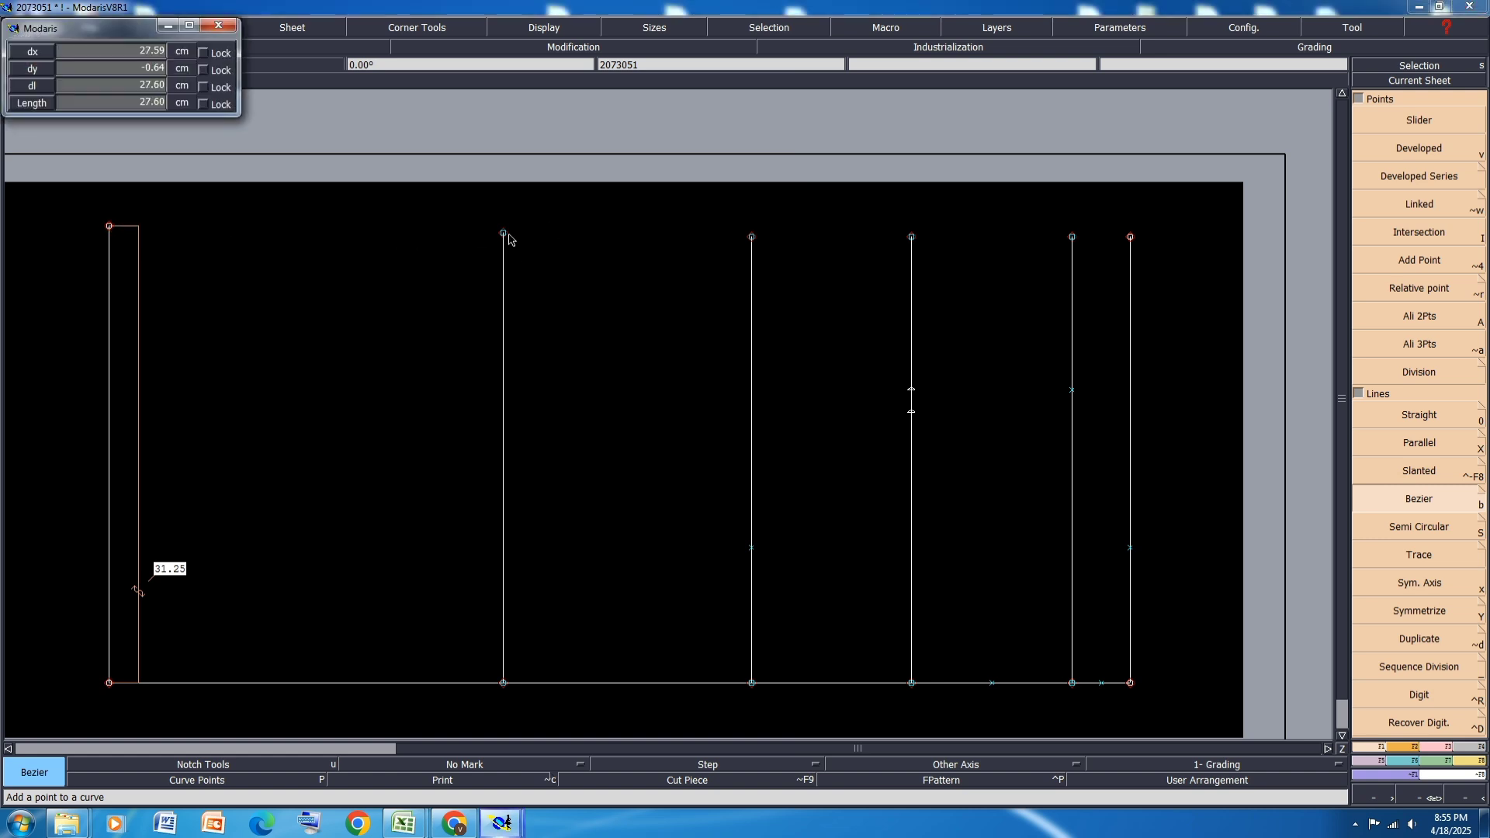
left_click(503, 233)
middle_click(751, 237)
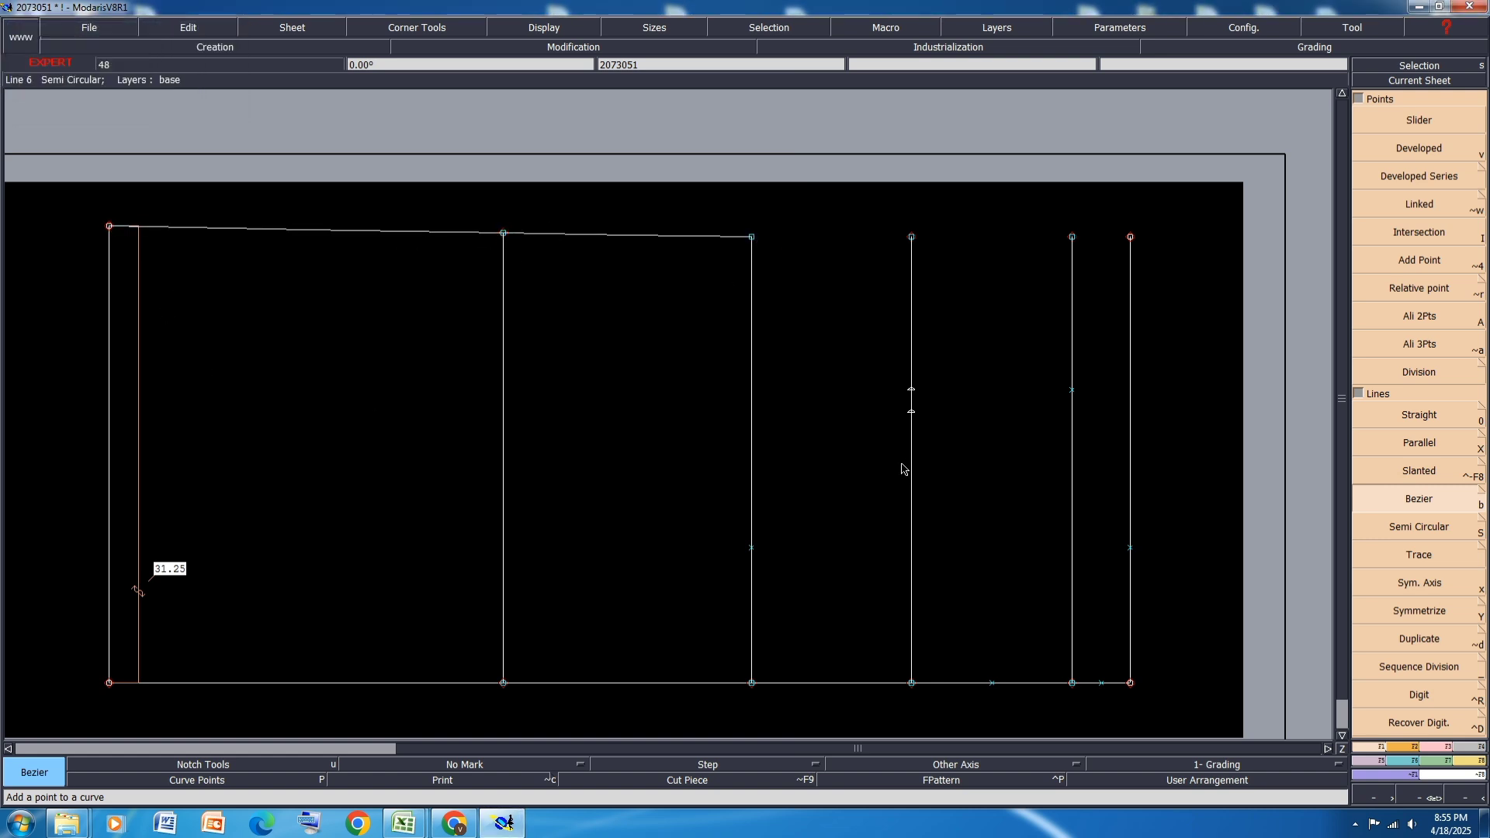
Step: Insert the two marked developed points into the across chest line 15 cm below the neck point, and save the model
key("i")
left_click(912, 390)
left_click(913, 412)
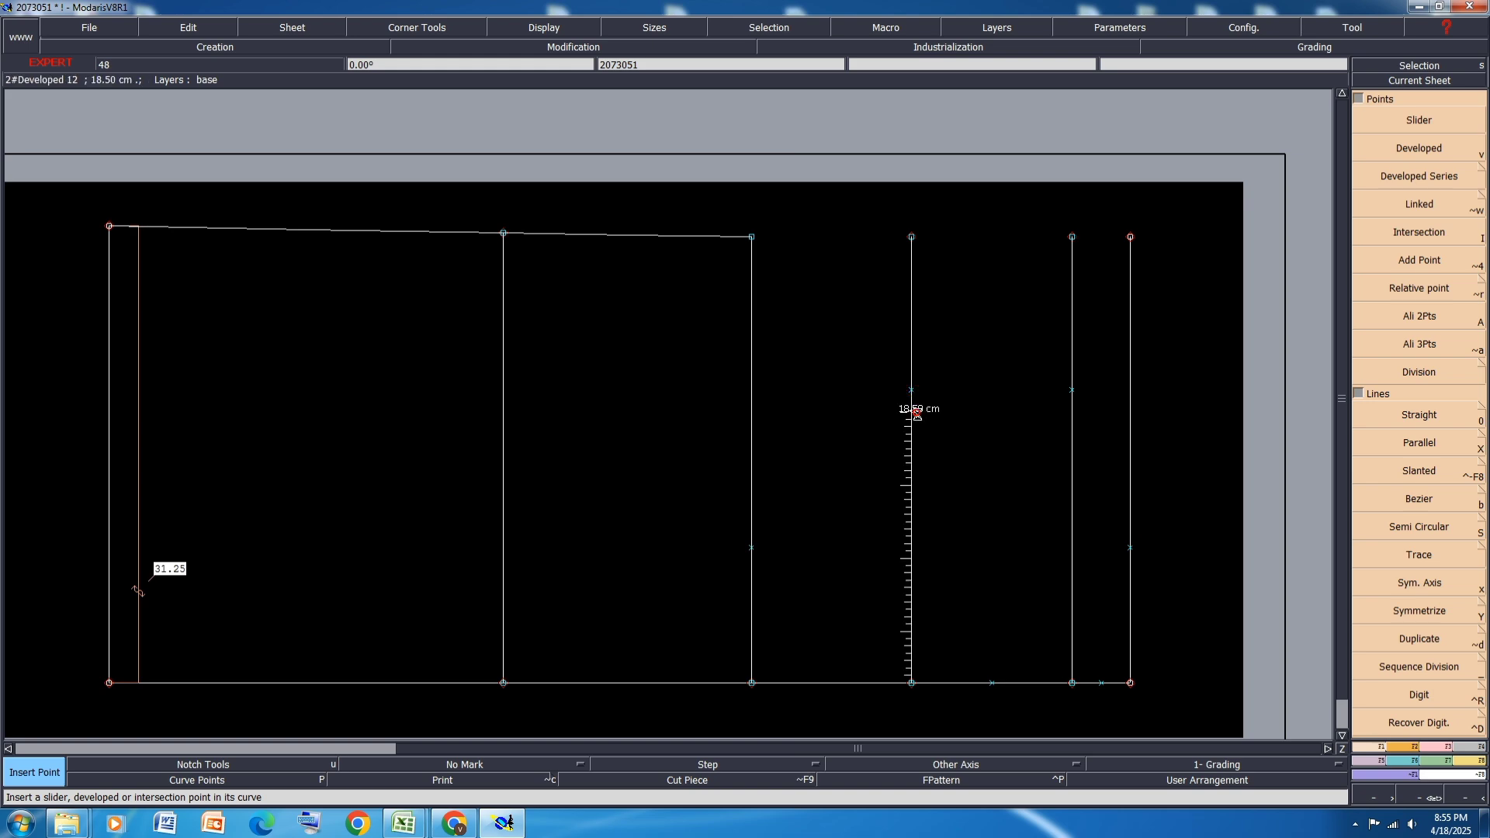
key("ctrl+s")
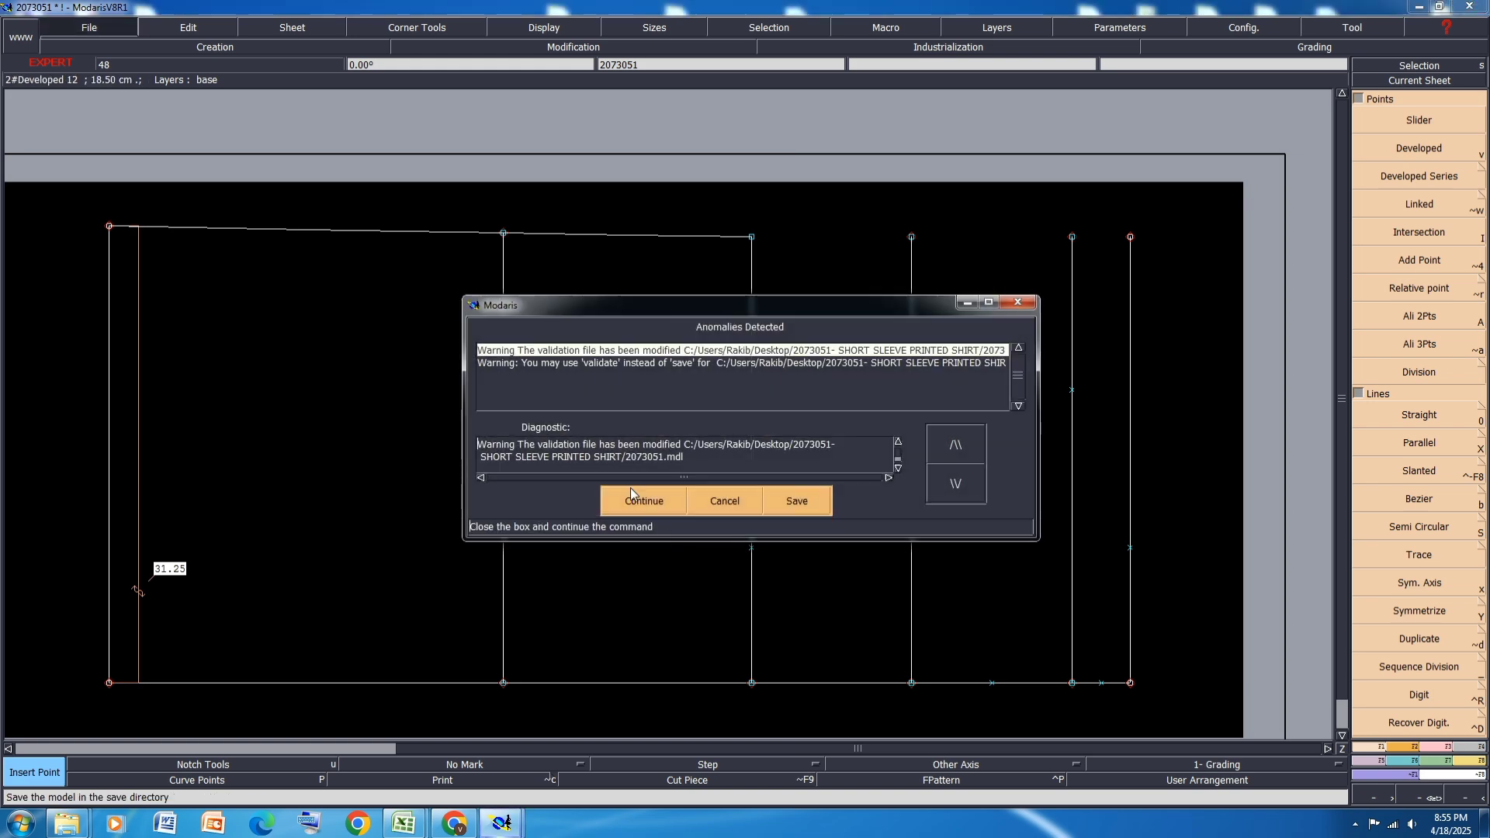
left_click(630, 487)
Step: Switch to the Excel size specification and fill the Hem Curve Depth row with yellow
left_click(468, 765)
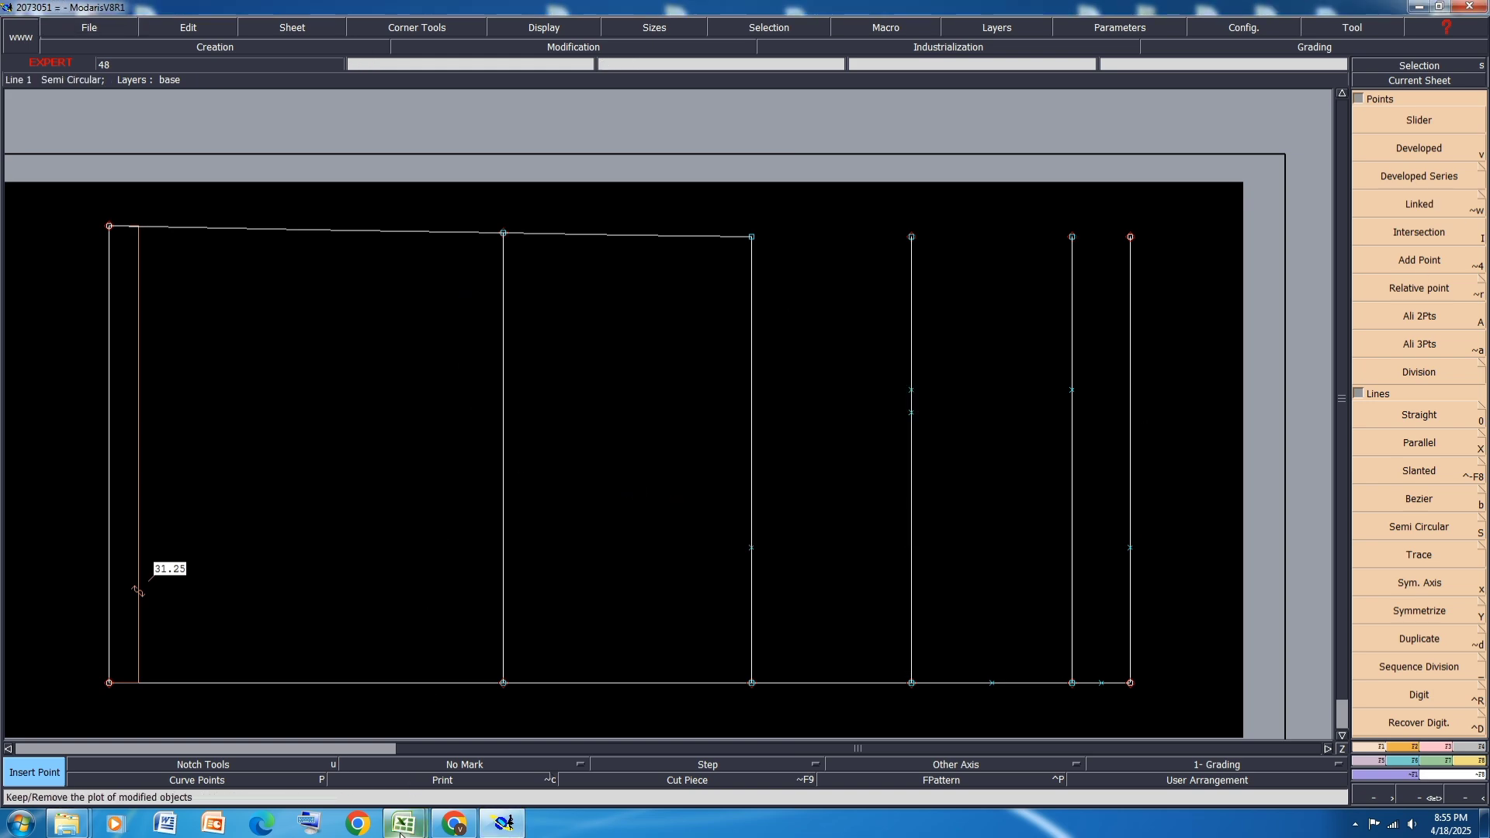
left_click(472, 761)
scroll(543, 512, "down", 7)
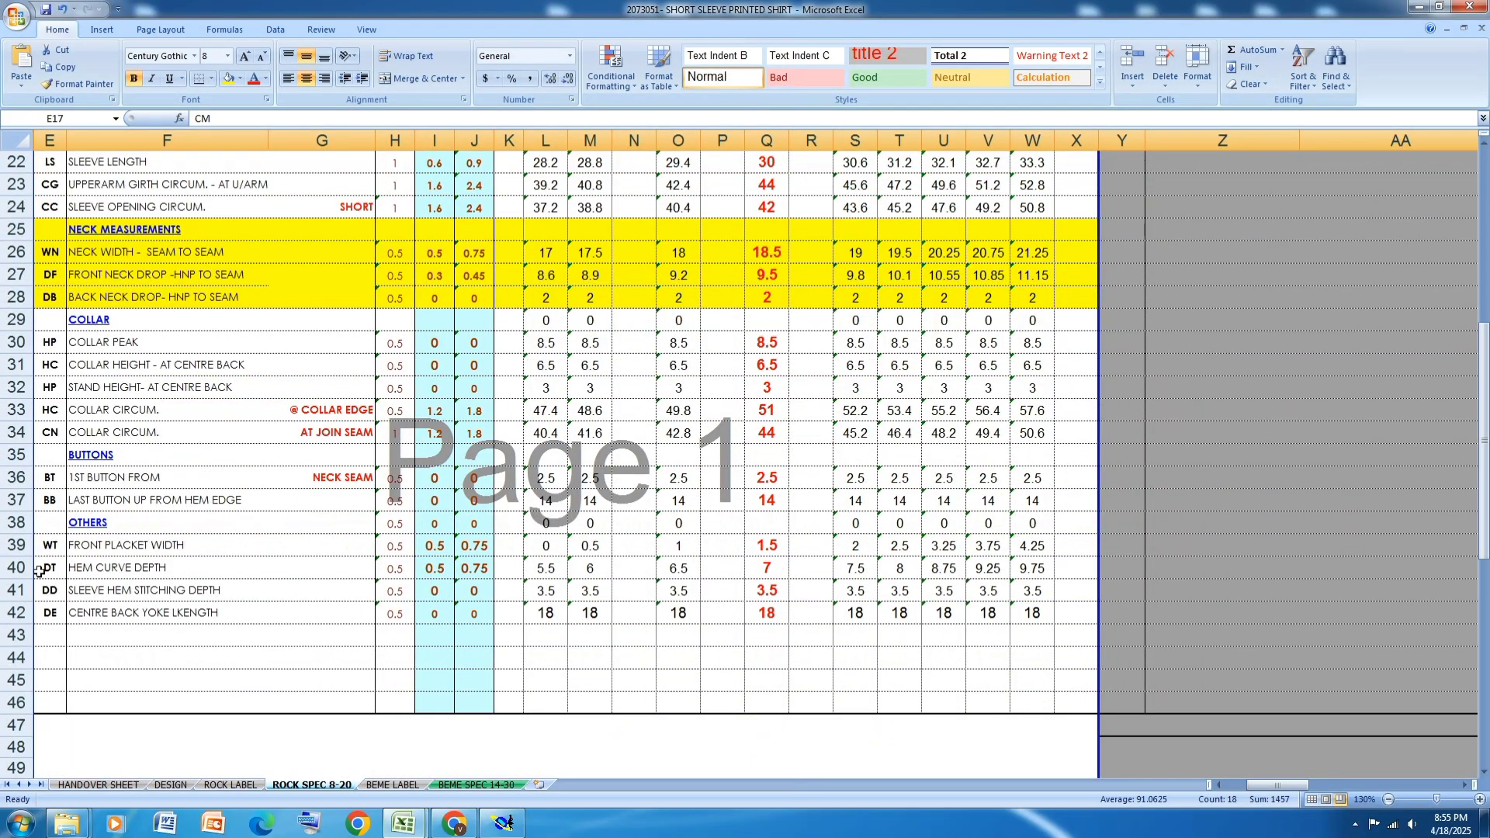
left_click(17, 572)
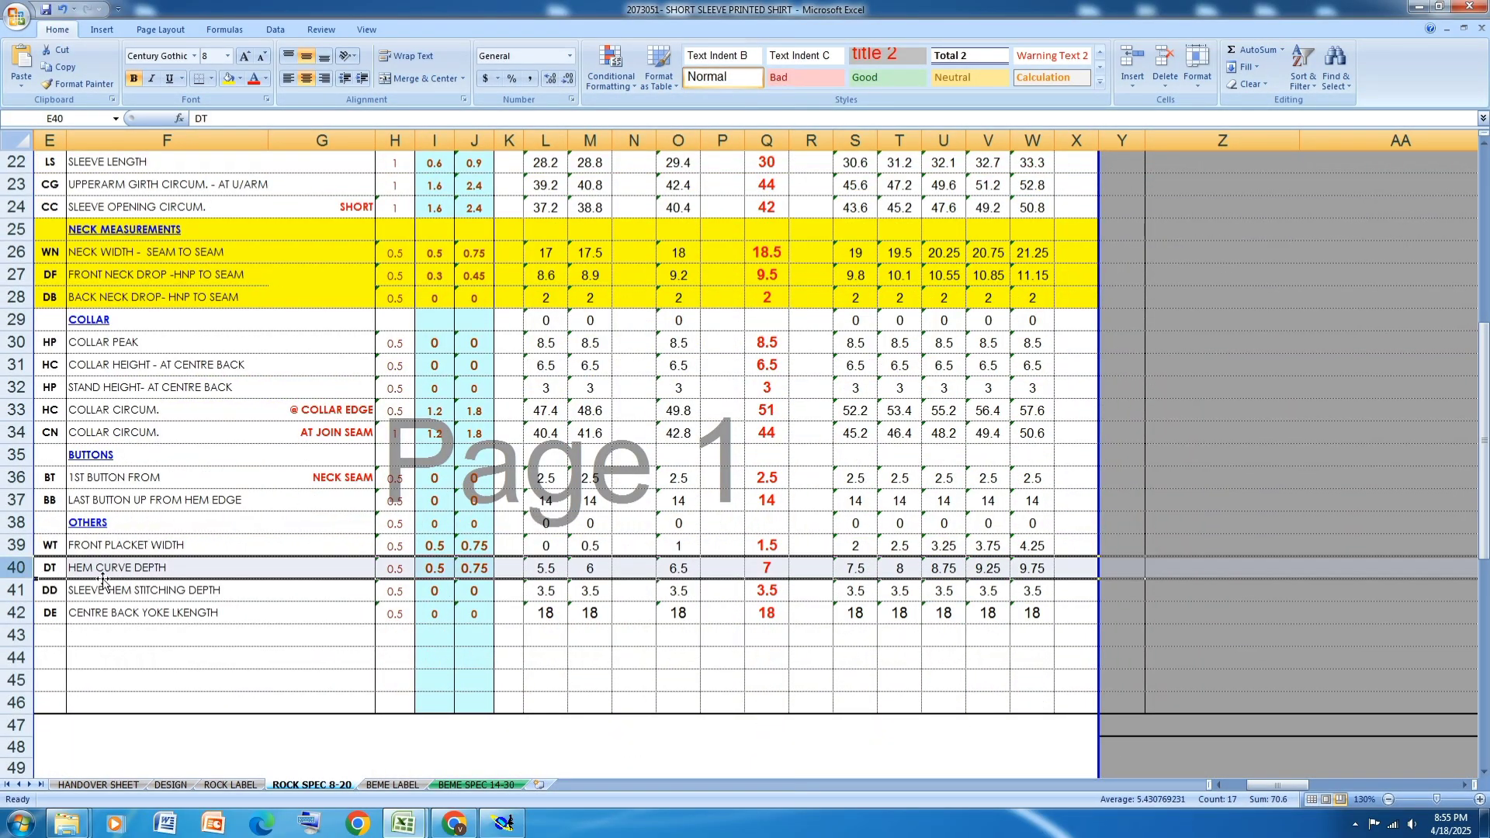
left_click(229, 77)
Step: Switch to Modaris and pin the characteristic points of the current sheet
left_click(502, 824)
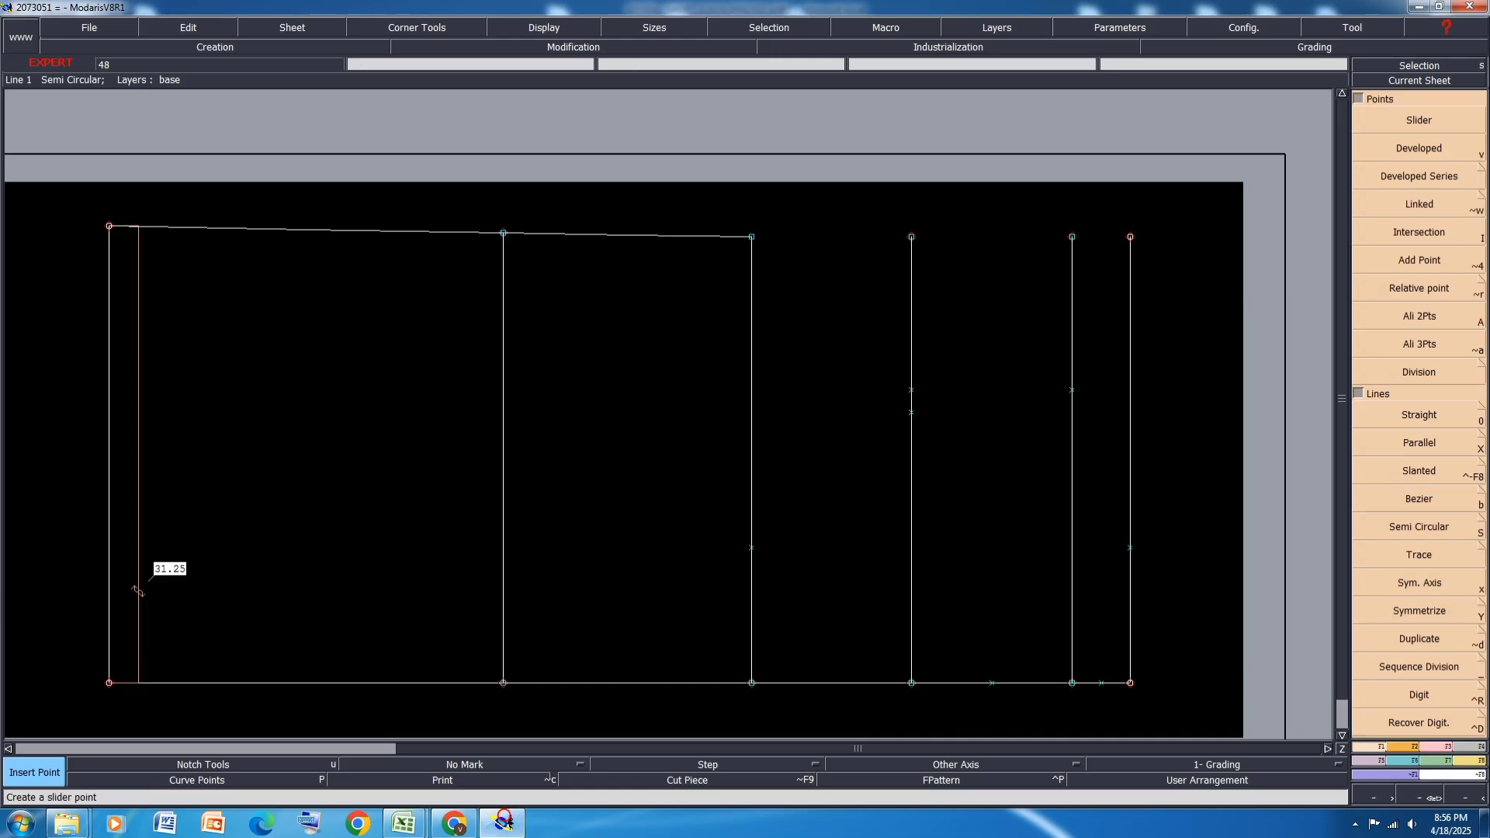
left_click(1436, 746)
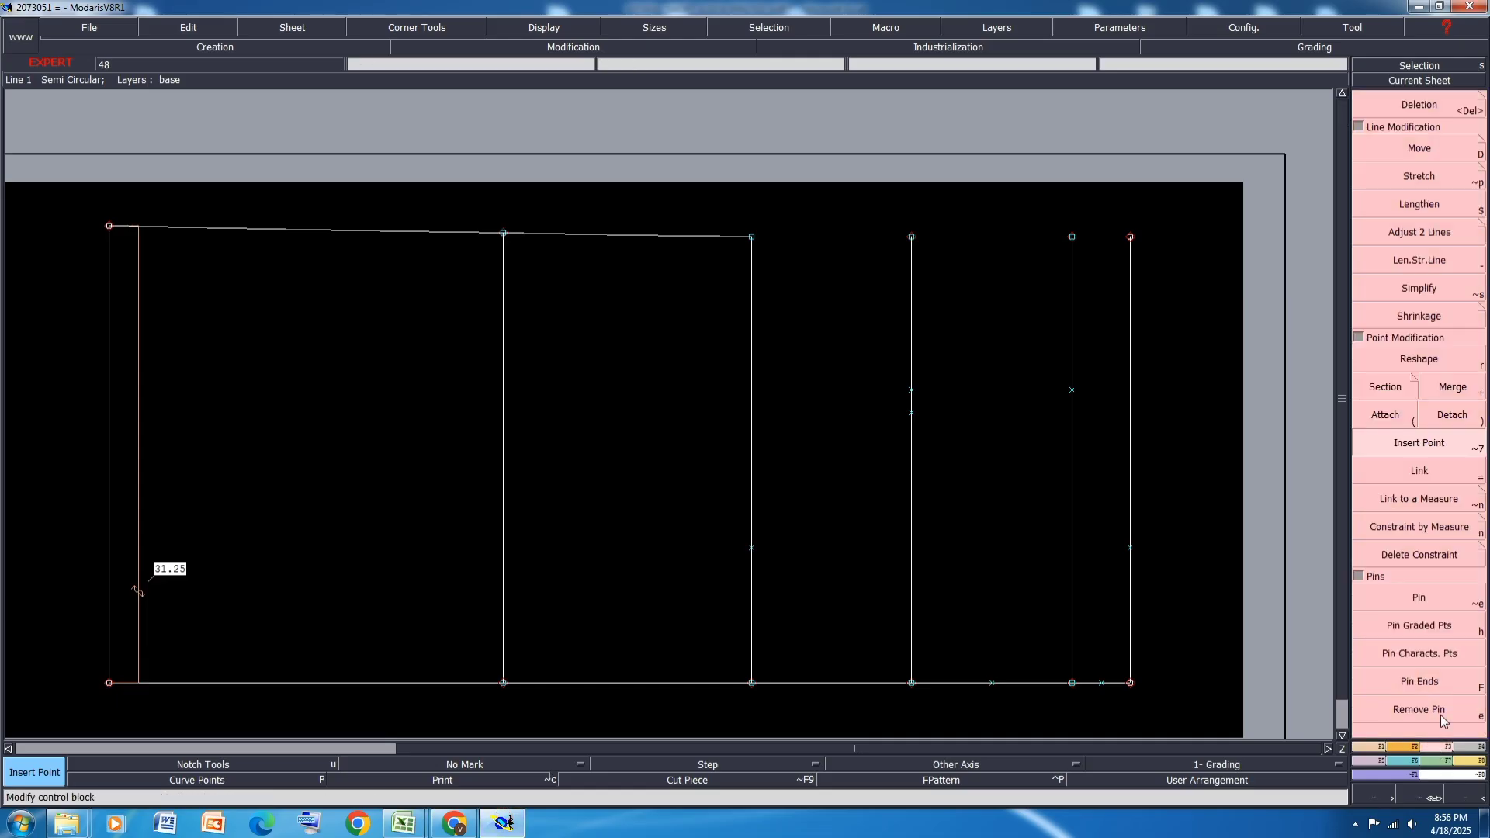
left_click(1439, 625)
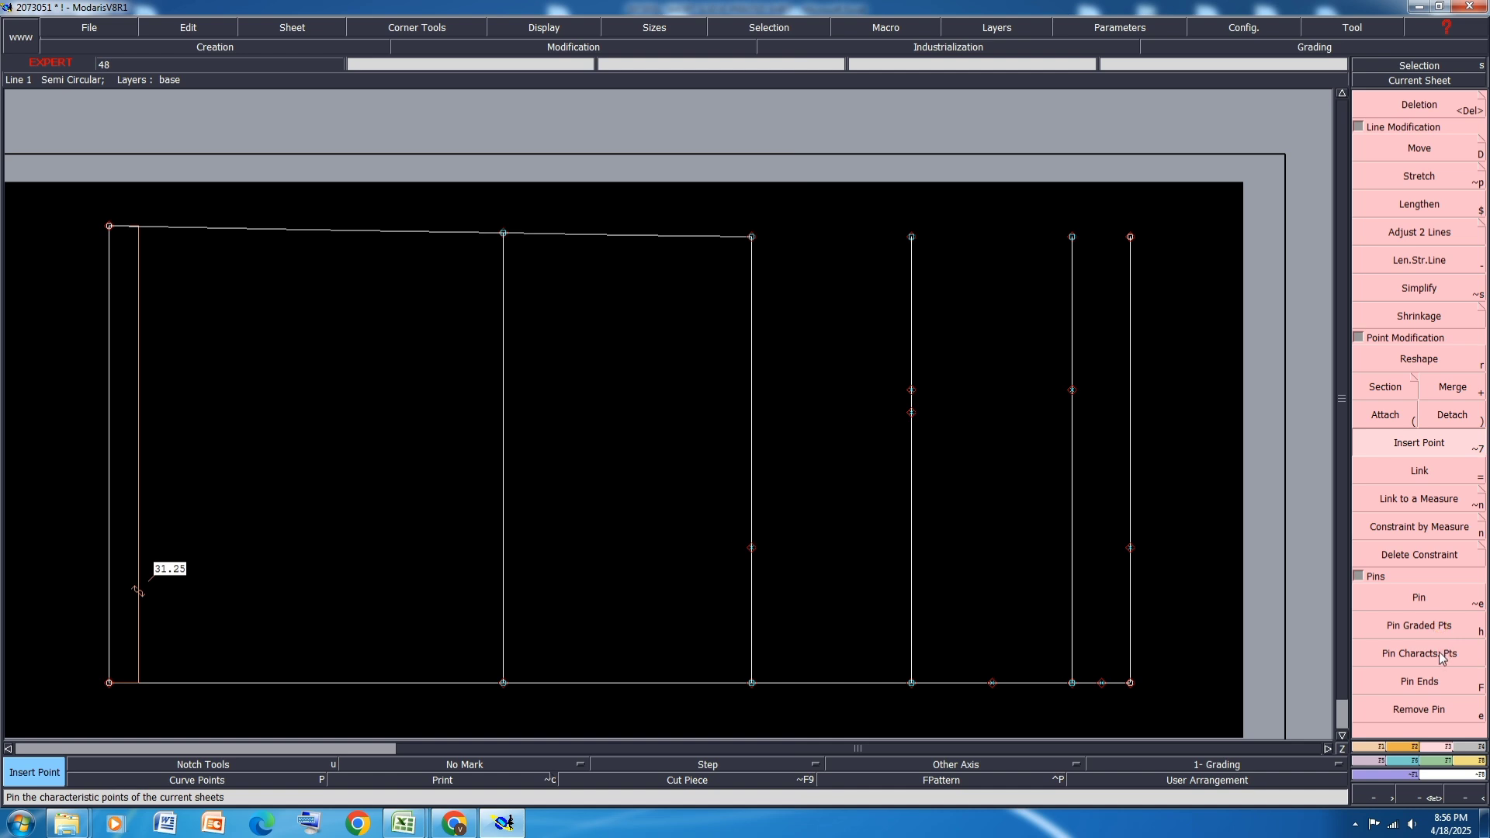
Step: Move the hem line's side seam end by ShiftX 7 cm with no vertical shift, and save the model
left_click(1419, 148)
left_click(109, 227)
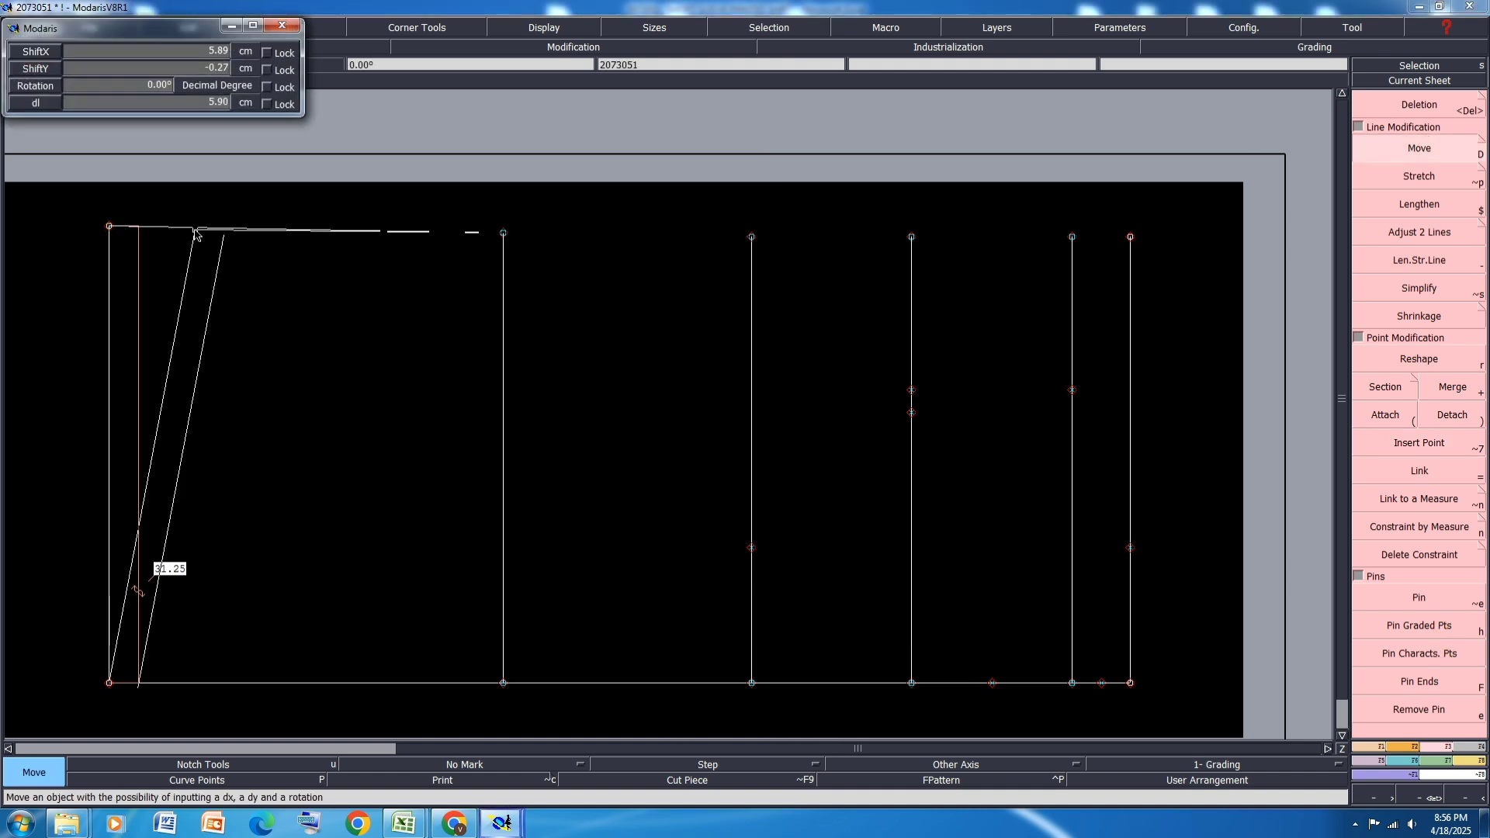
type("7")
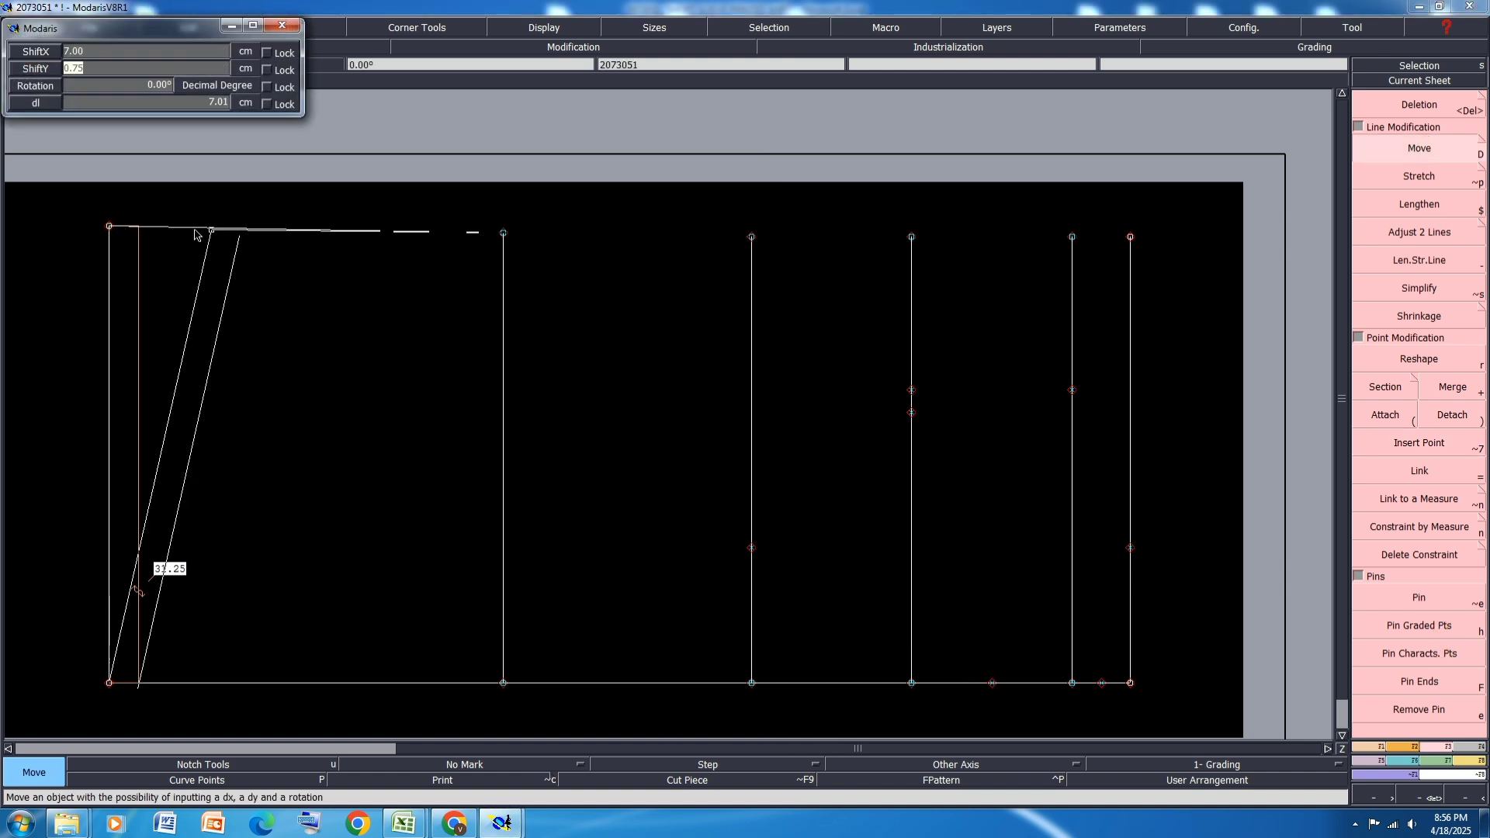
key("Return")
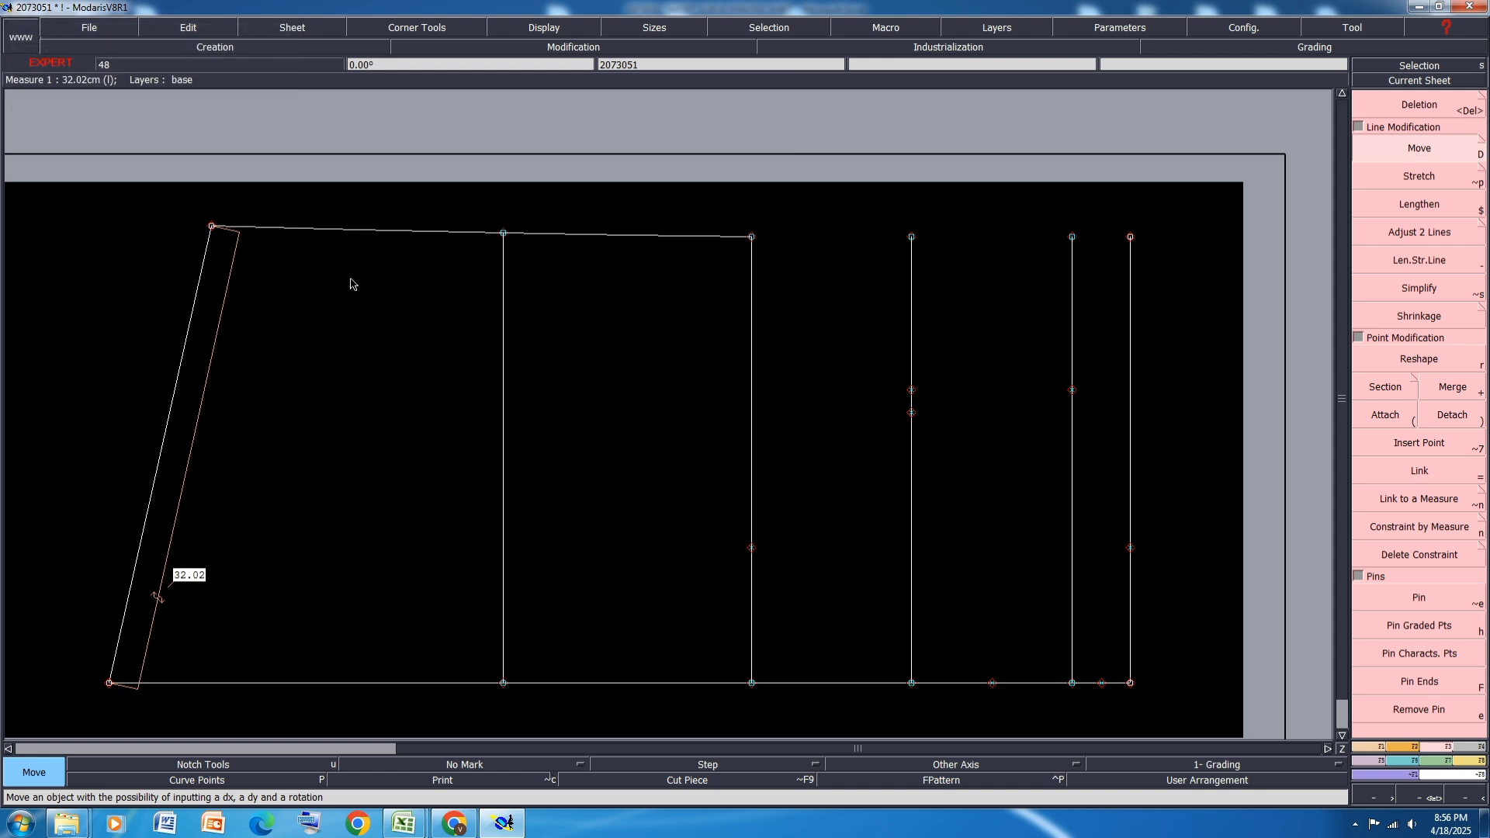
key("ctrl+s")
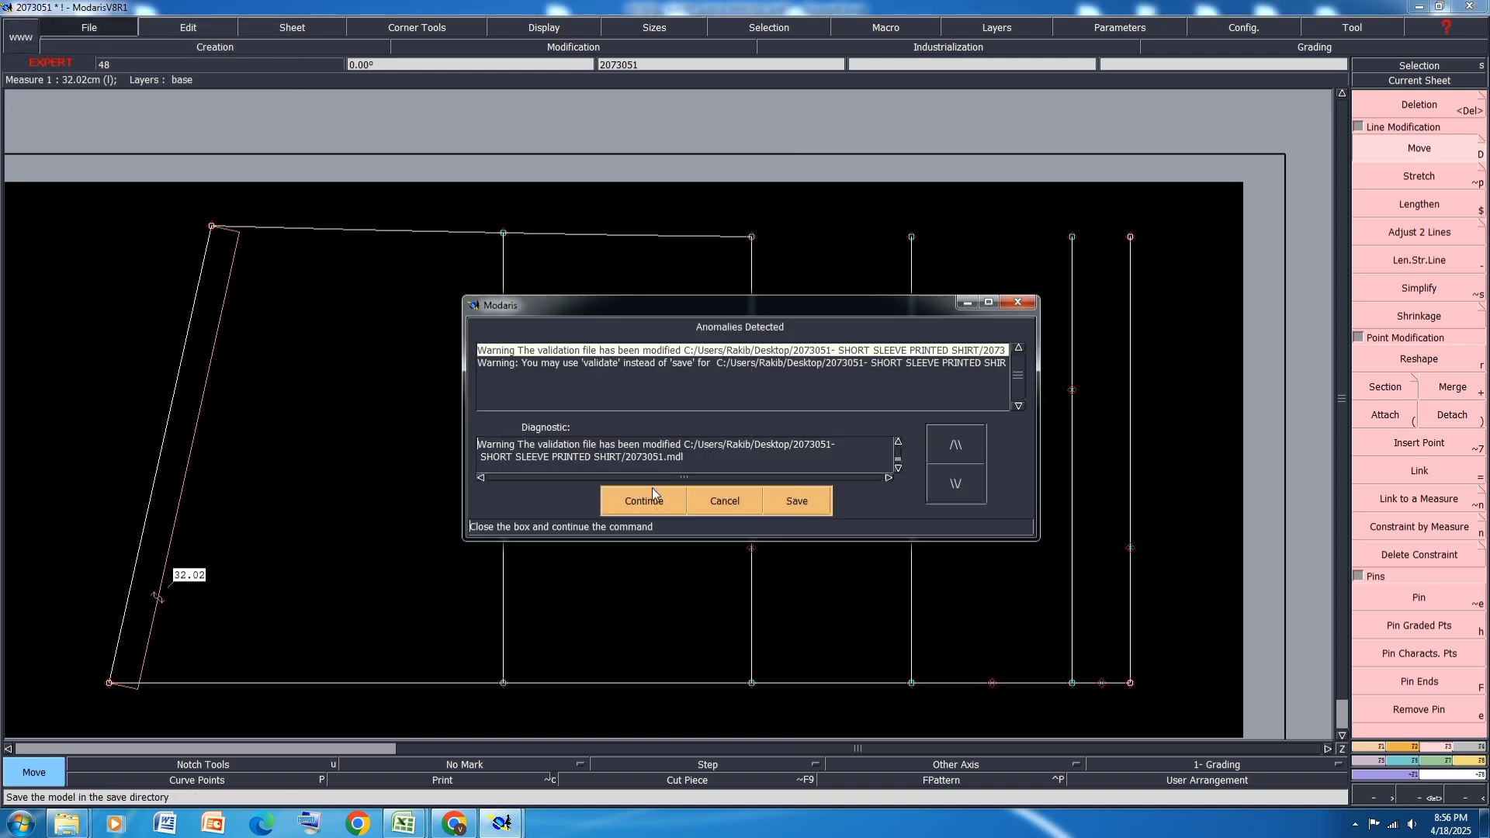
left_click(652, 490)
Step: Switch to the Excel size specification and review which measurement rows are highlighted and which are still unused
mouse_move(403, 823)
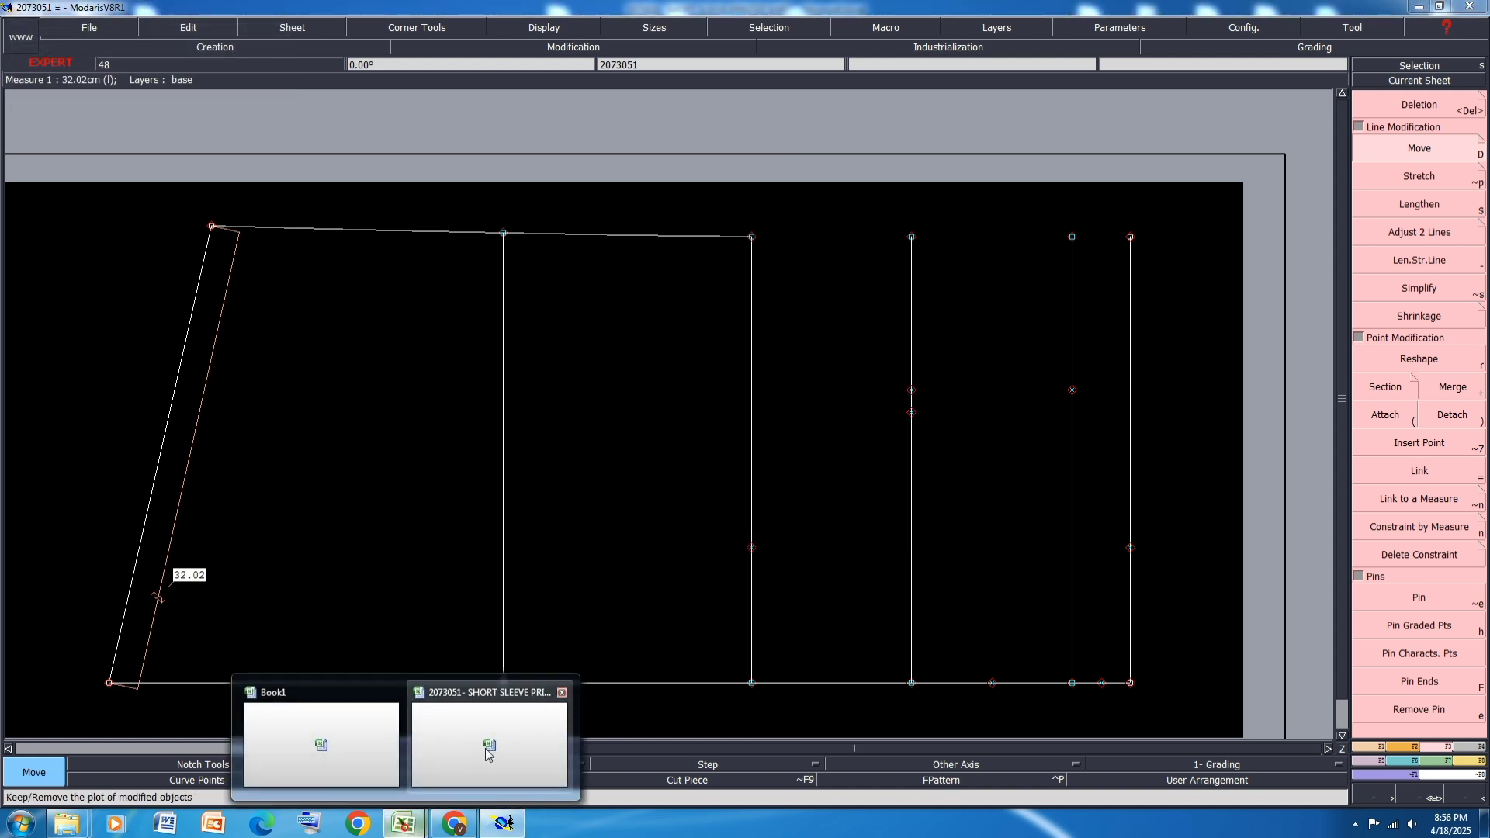
left_click(489, 745)
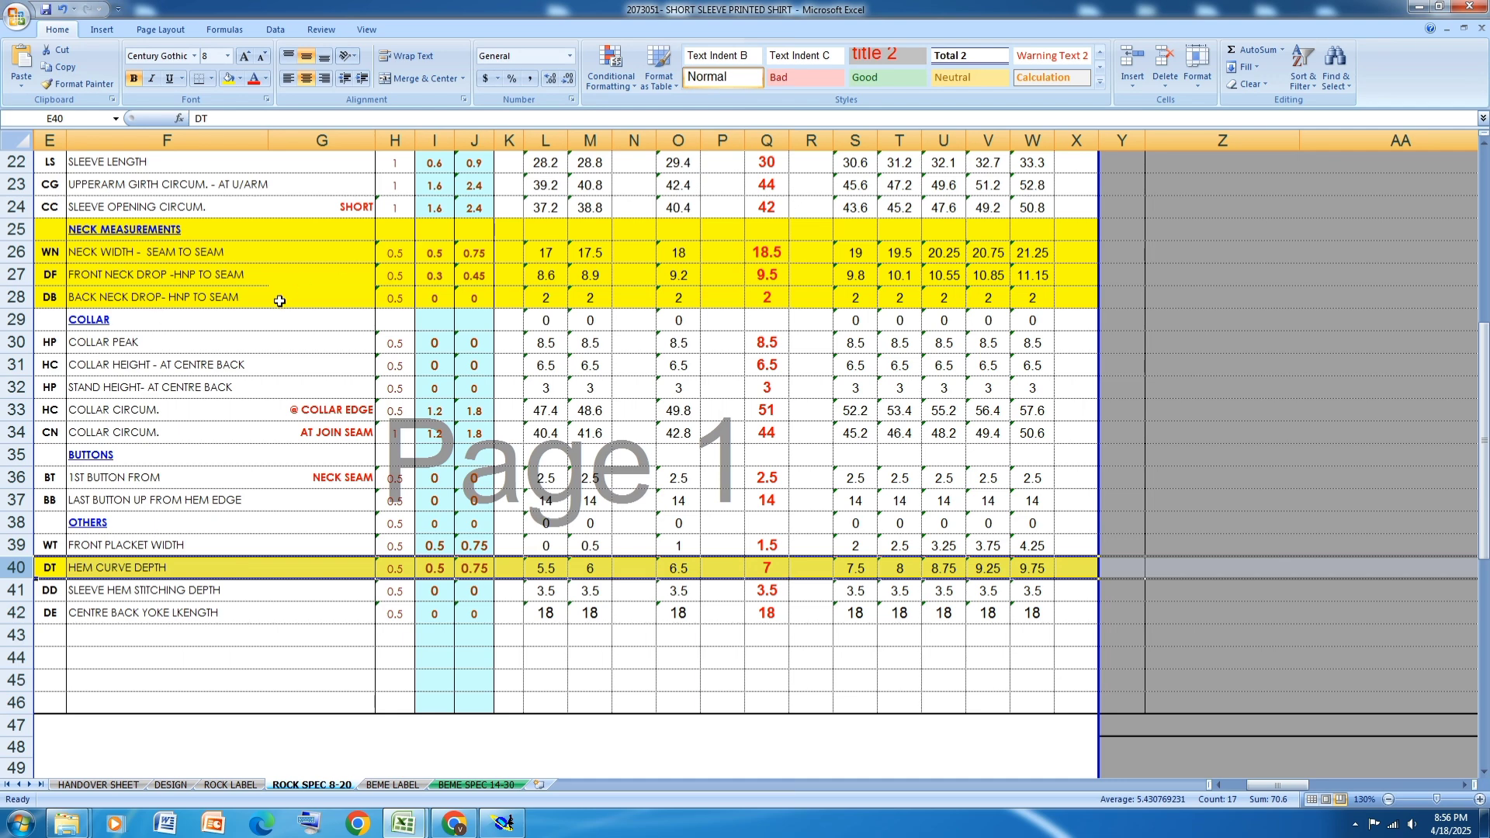
scroll(280, 301, "up", 2)
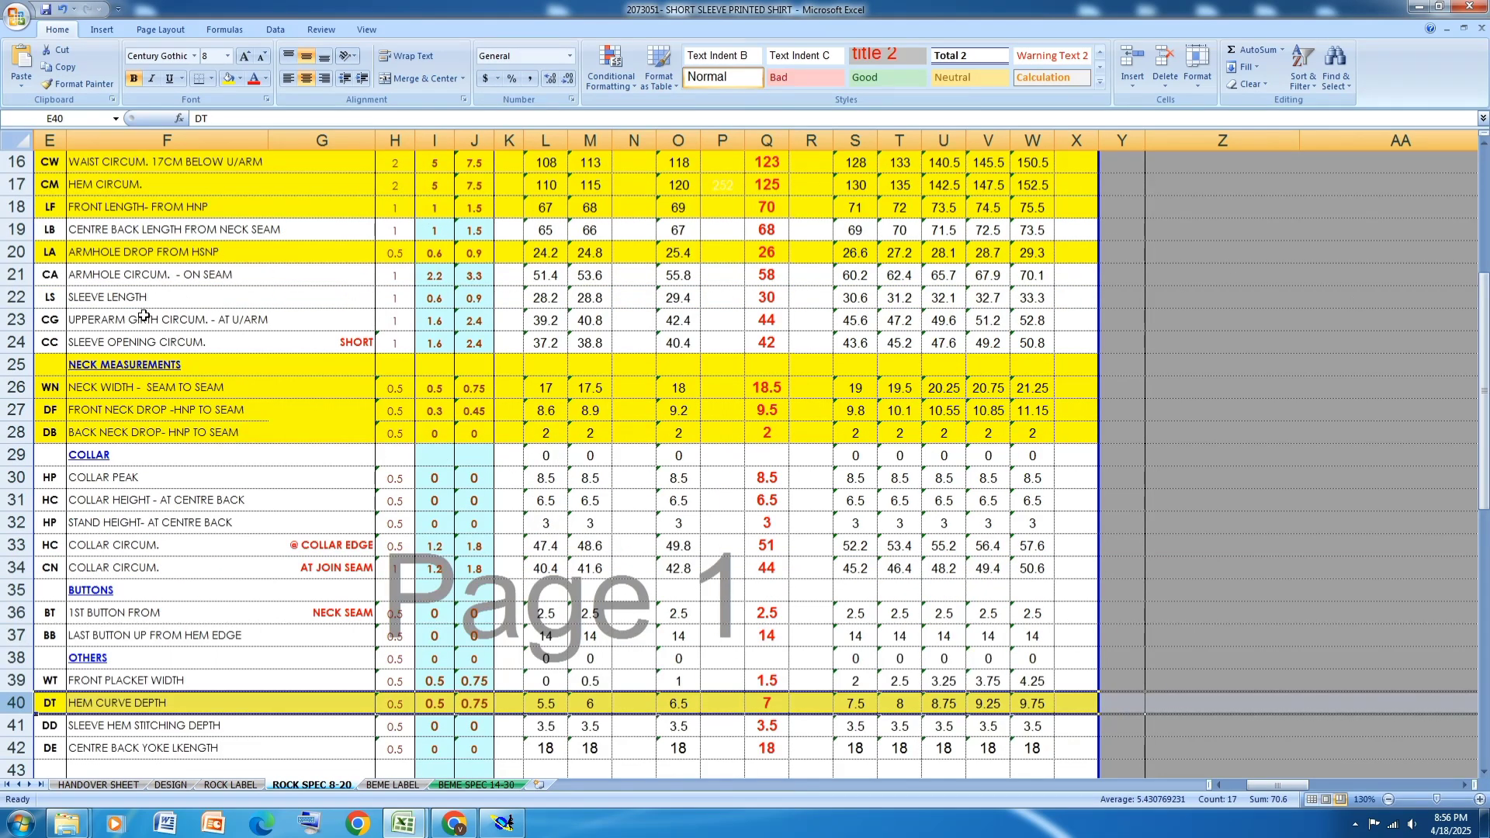
scroll(196, 305, "down", 2)
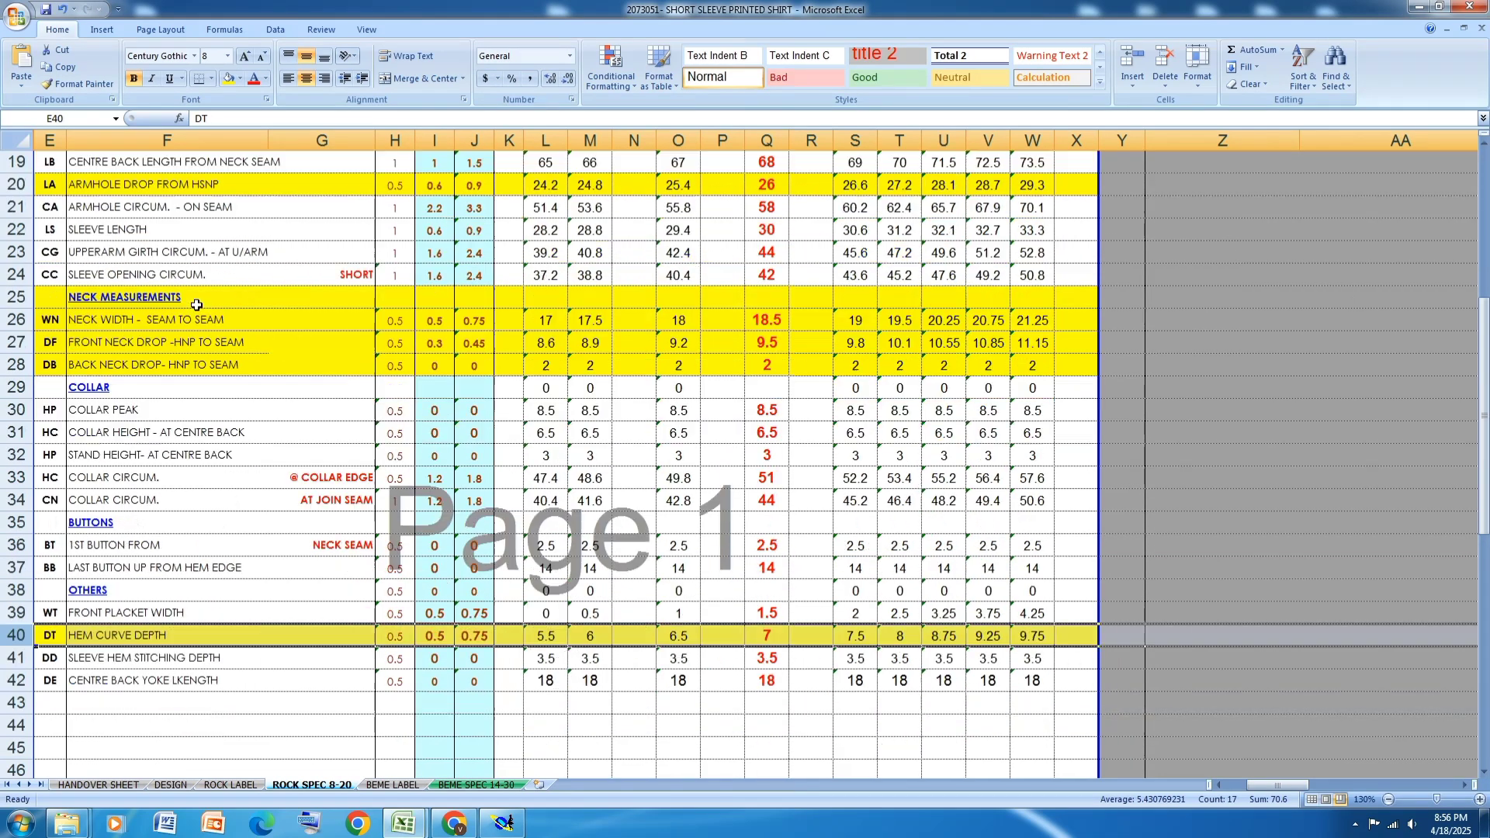
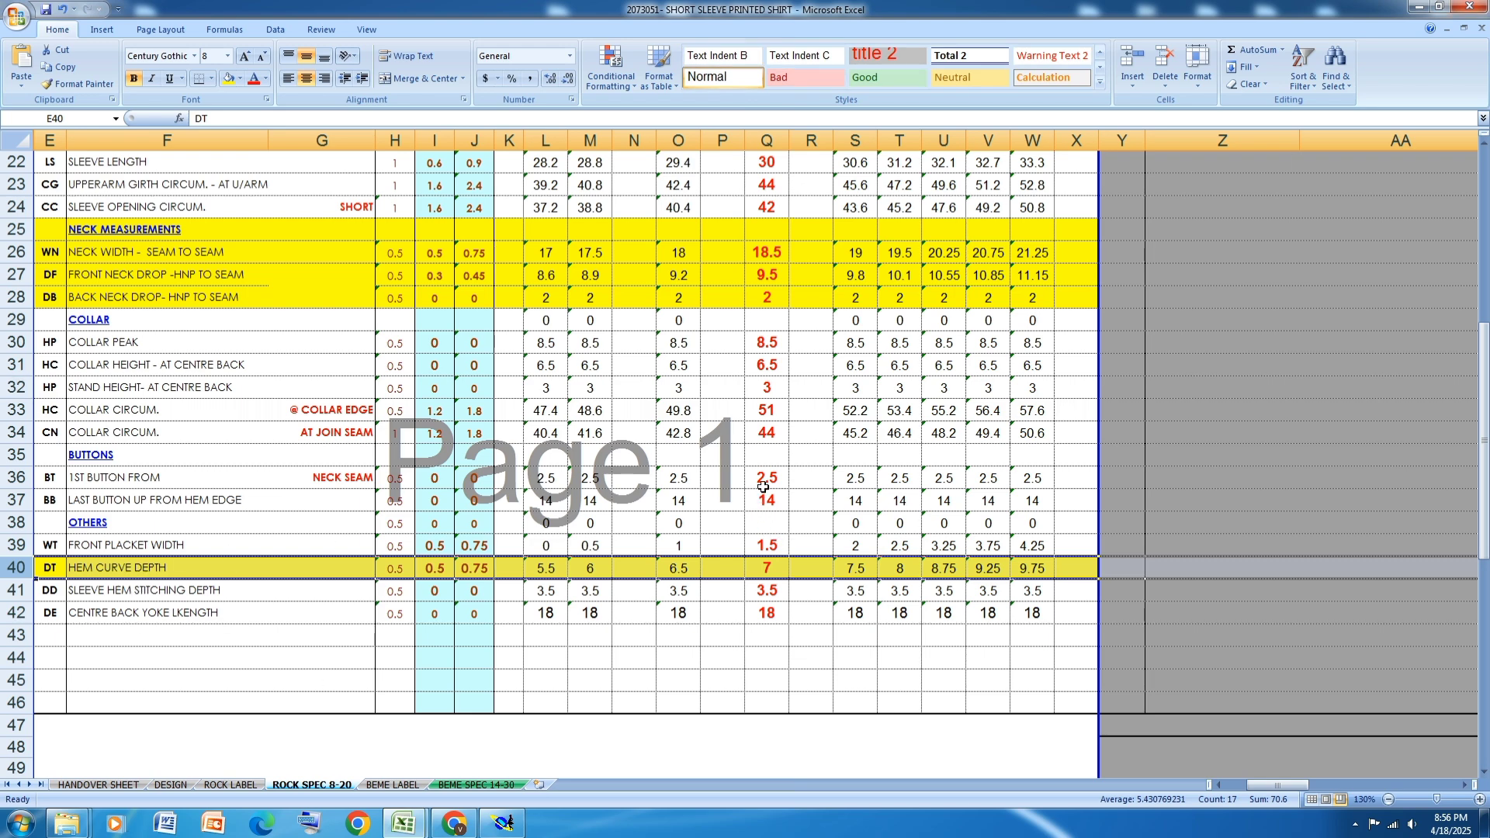
scroll(764, 486, "up", 3)
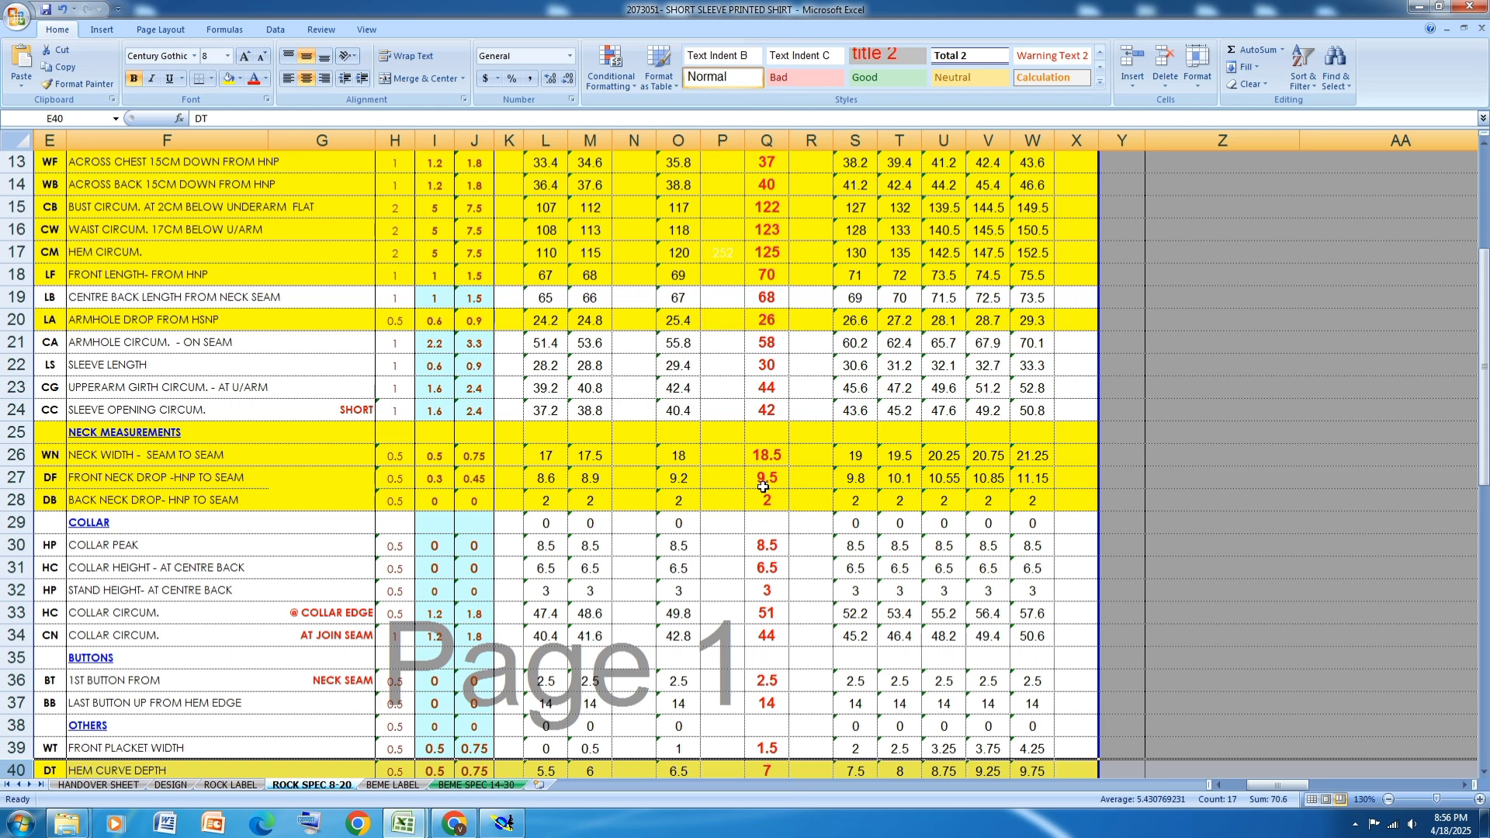
Step: Switch to Modaris and draw the straight shoulder line from the shoulder point to the neck width point on the pattern's right edge
mouse_move(403, 824)
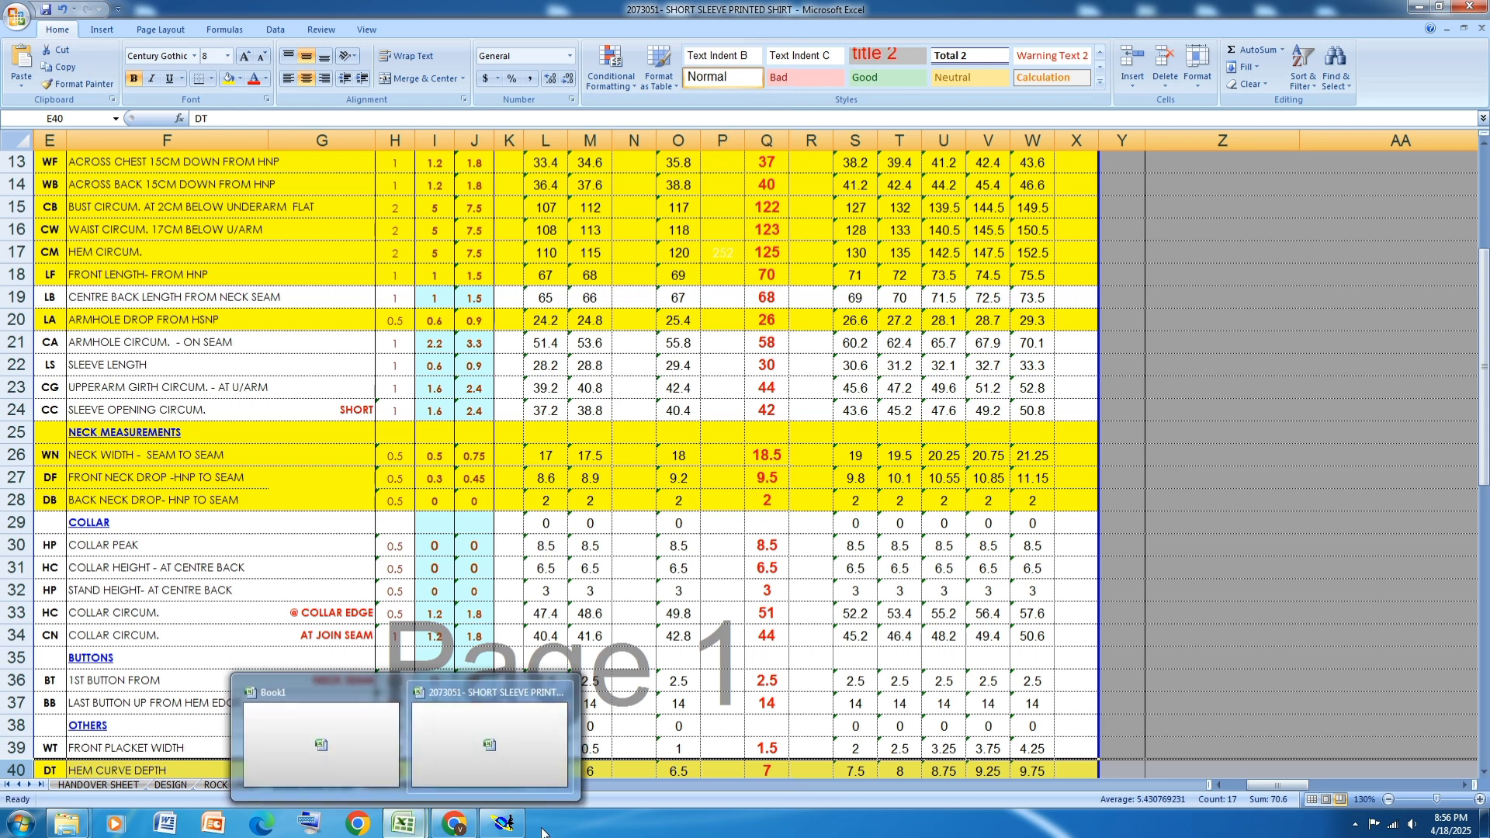
left_click(503, 824)
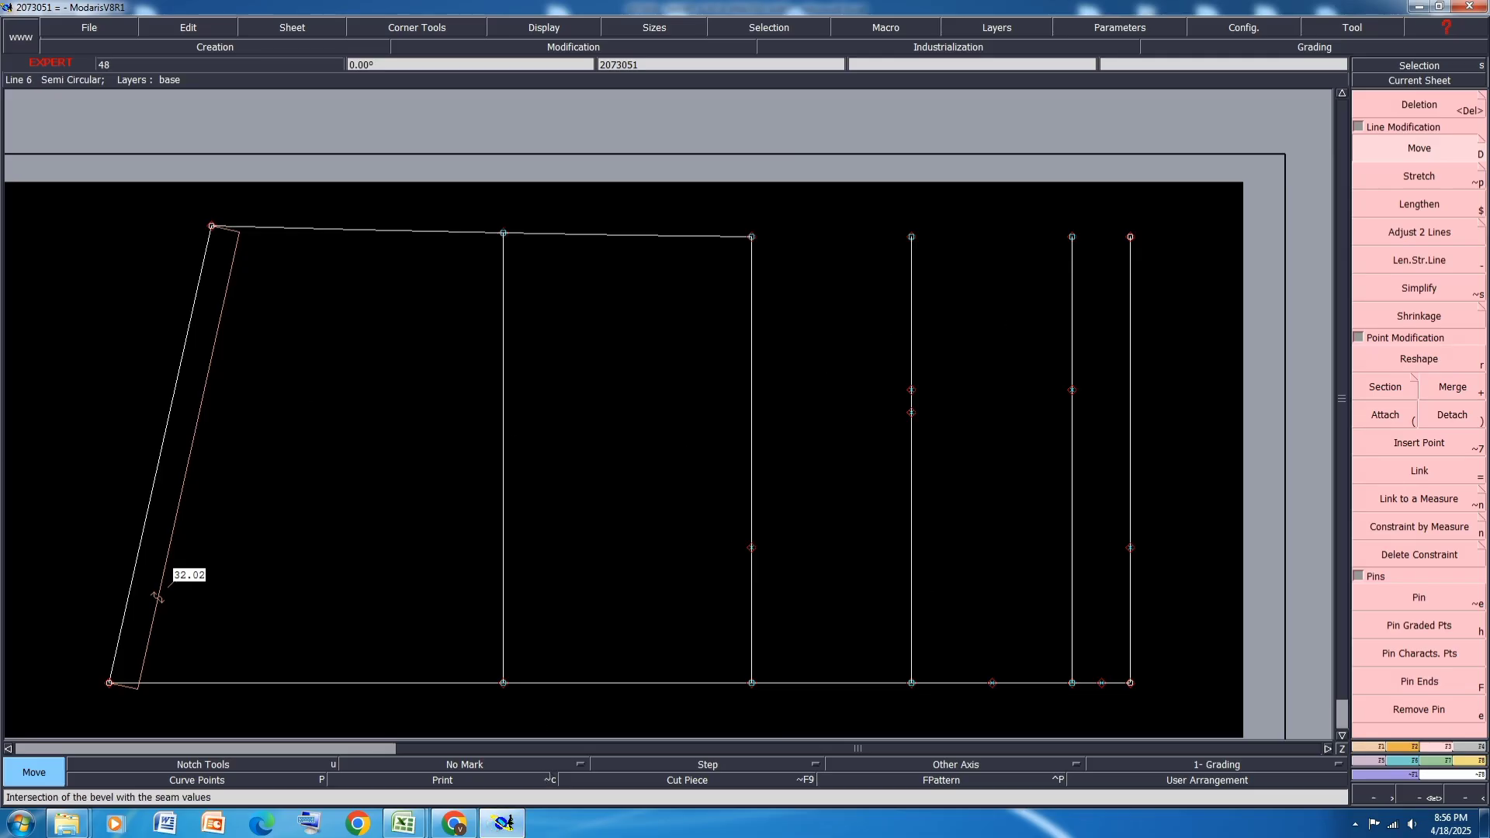
key("2")
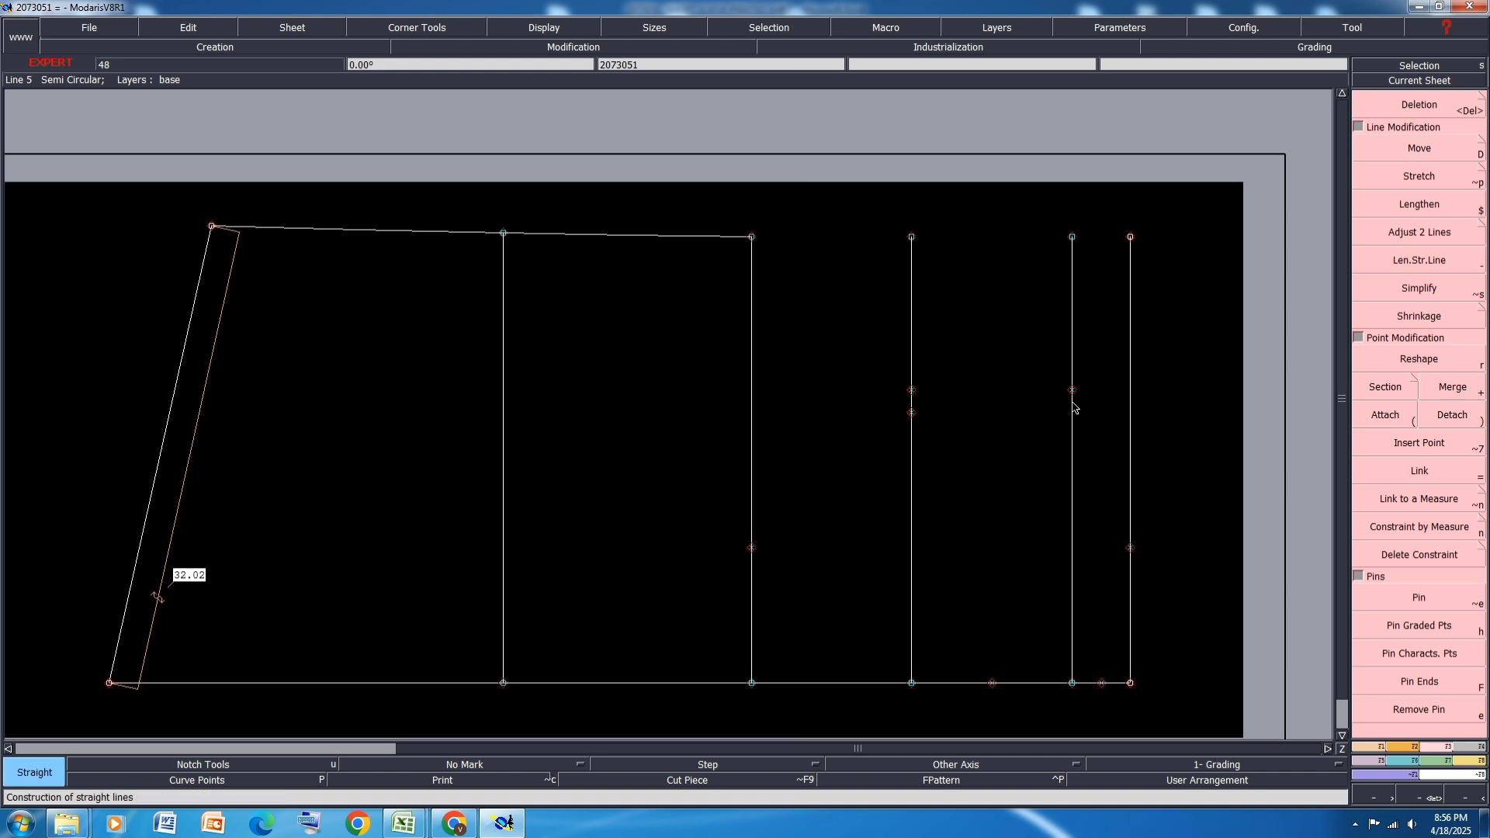
left_click(1072, 390)
left_click(1131, 548)
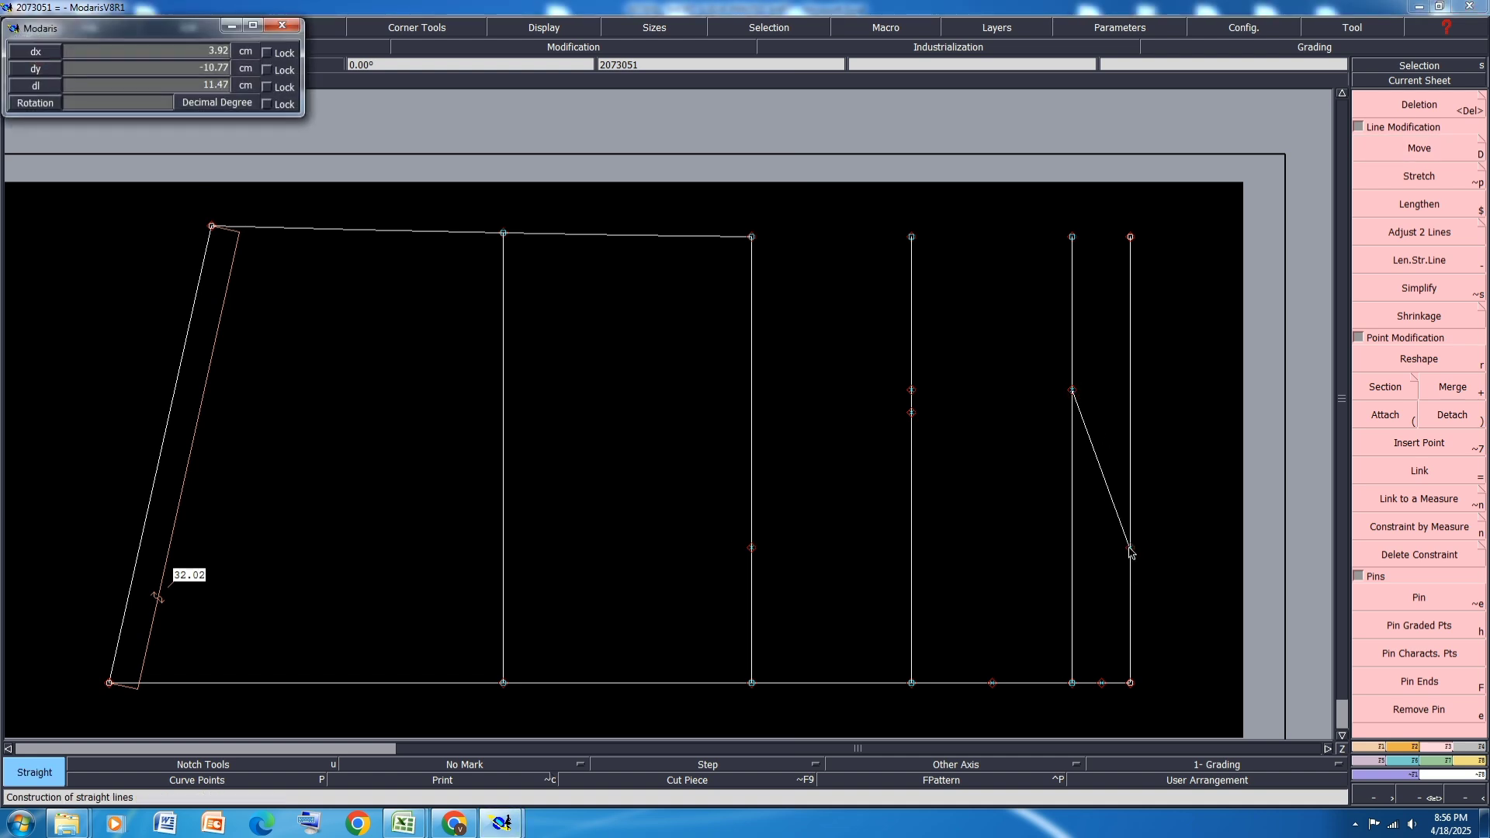
Step: Create two parallels of the shoulder line, at distances of 1 cm and -1 cm
left_click(1372, 749)
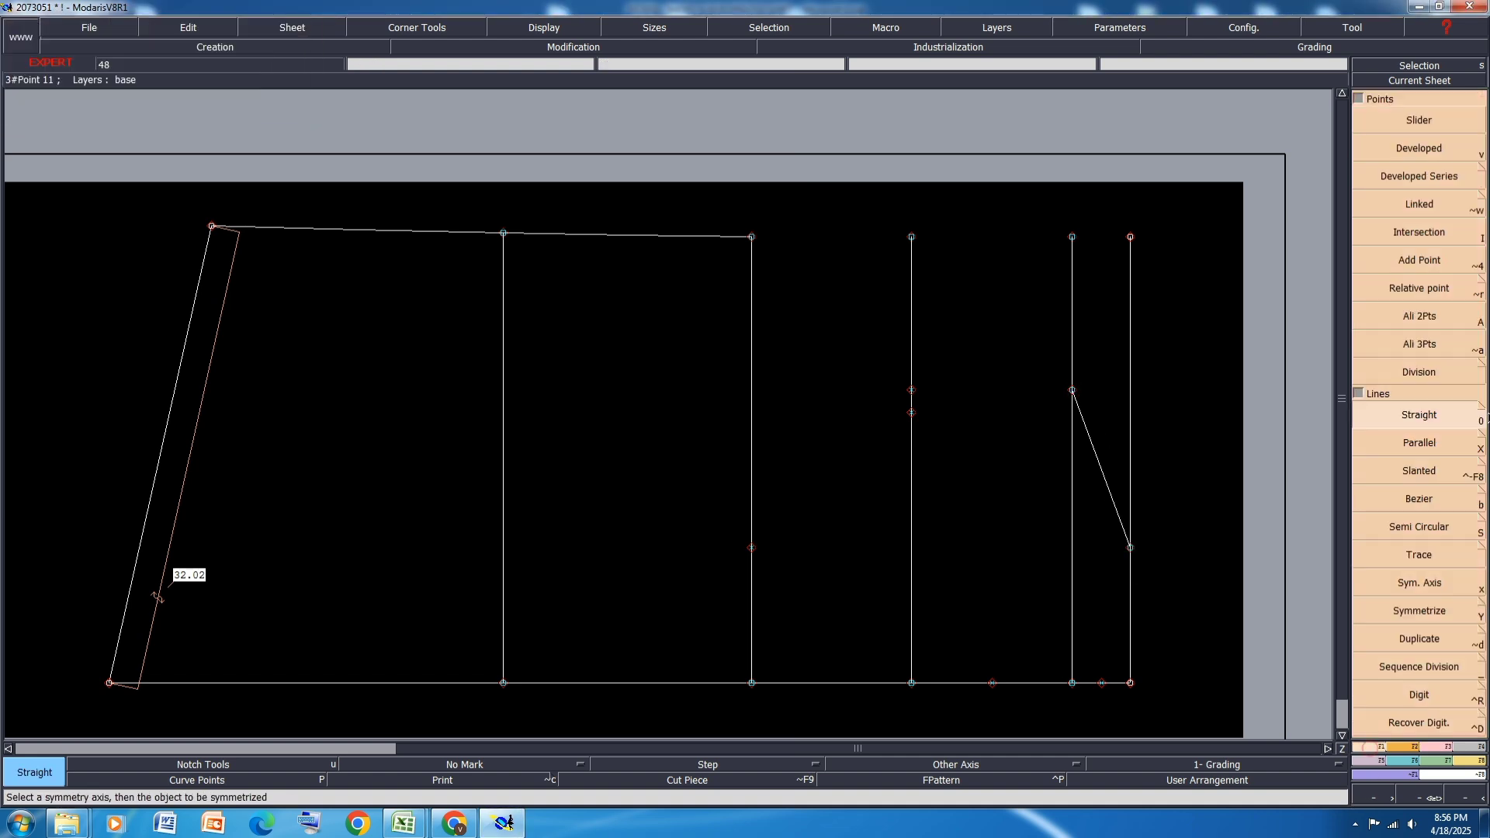
left_click(1420, 443)
left_click(1090, 444)
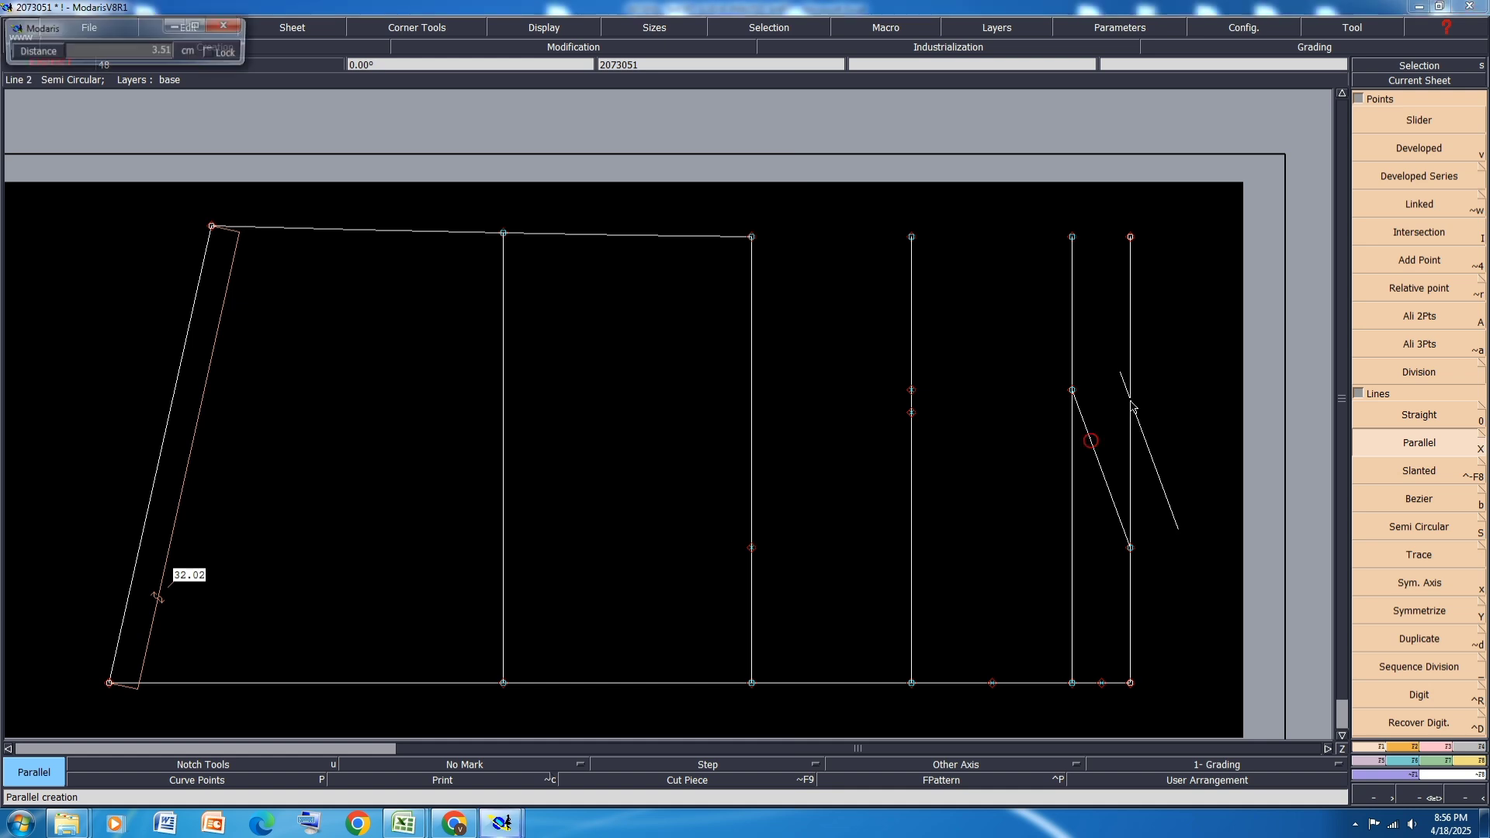
type("1")
key("Return")
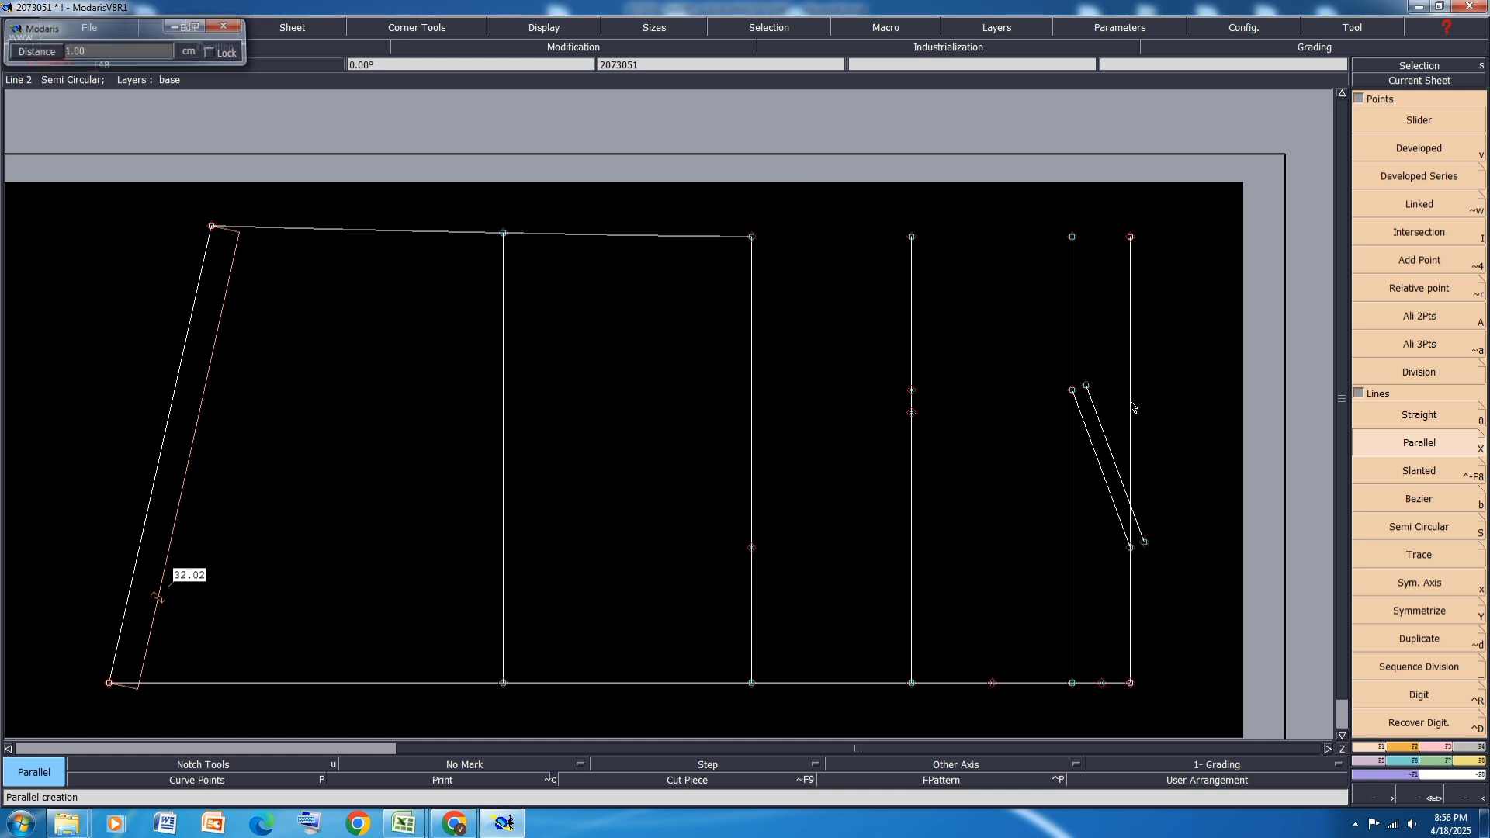
left_click(1088, 458)
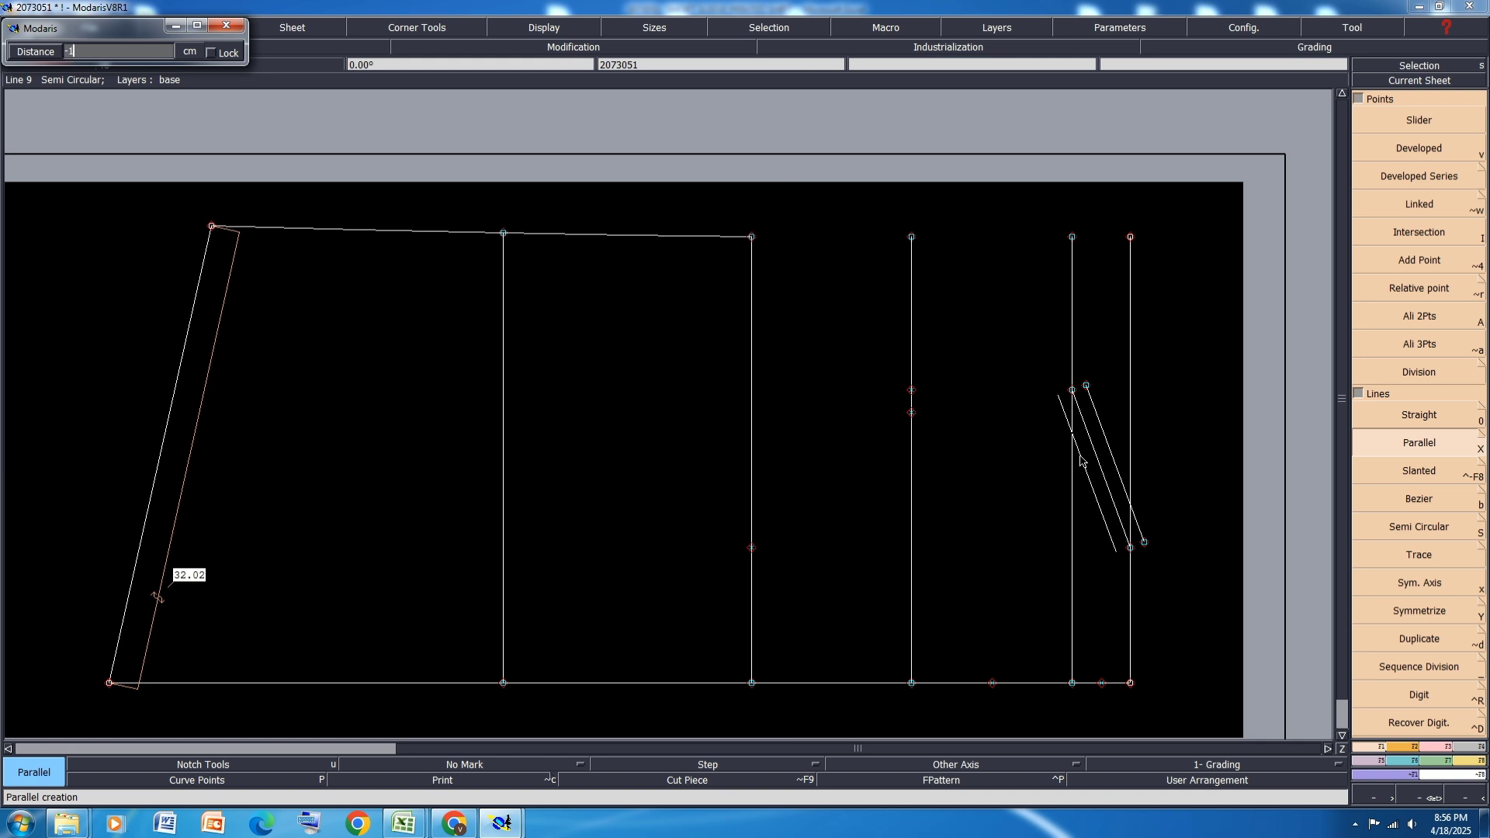
type("-1")
key("Return")
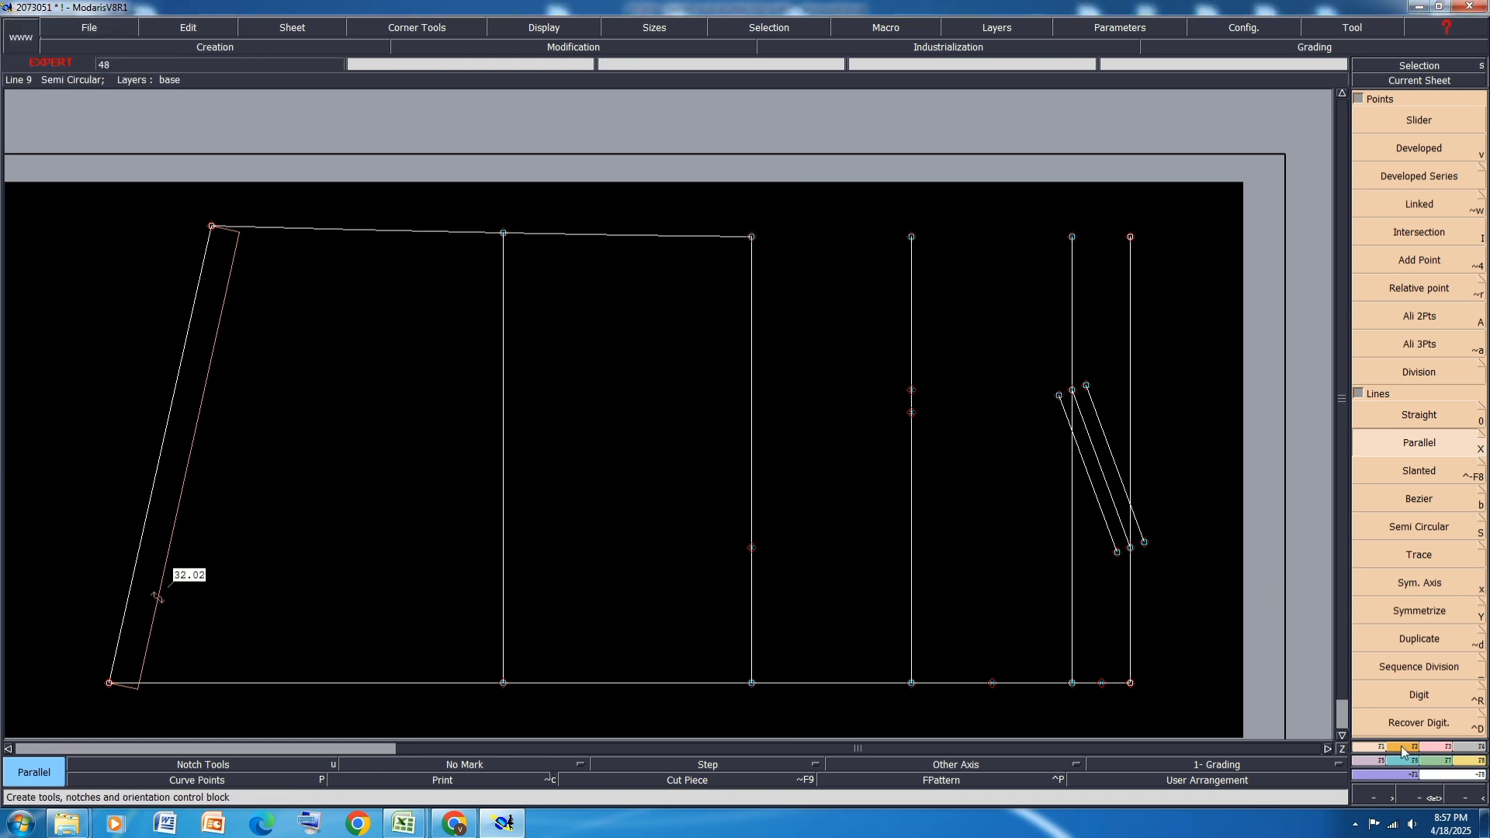
Step: Draw two Bezier neck lines: outer shoulder parallel through the neck point to the shallower neck-depth point, and inner shoulder parallel to the deeper neck-depth point
left_click(1423, 497)
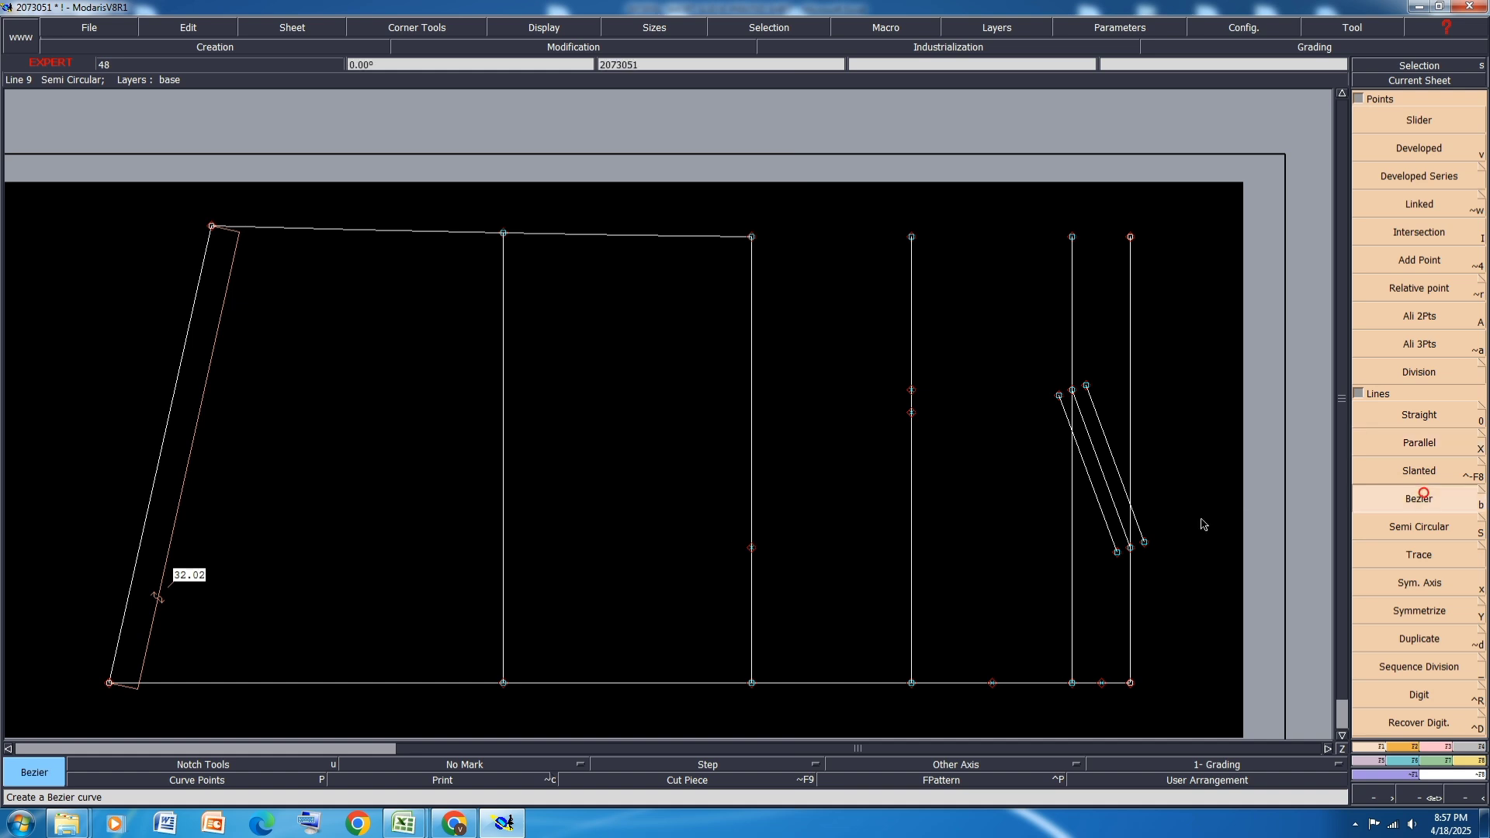
left_click(1130, 548)
left_click(1101, 683)
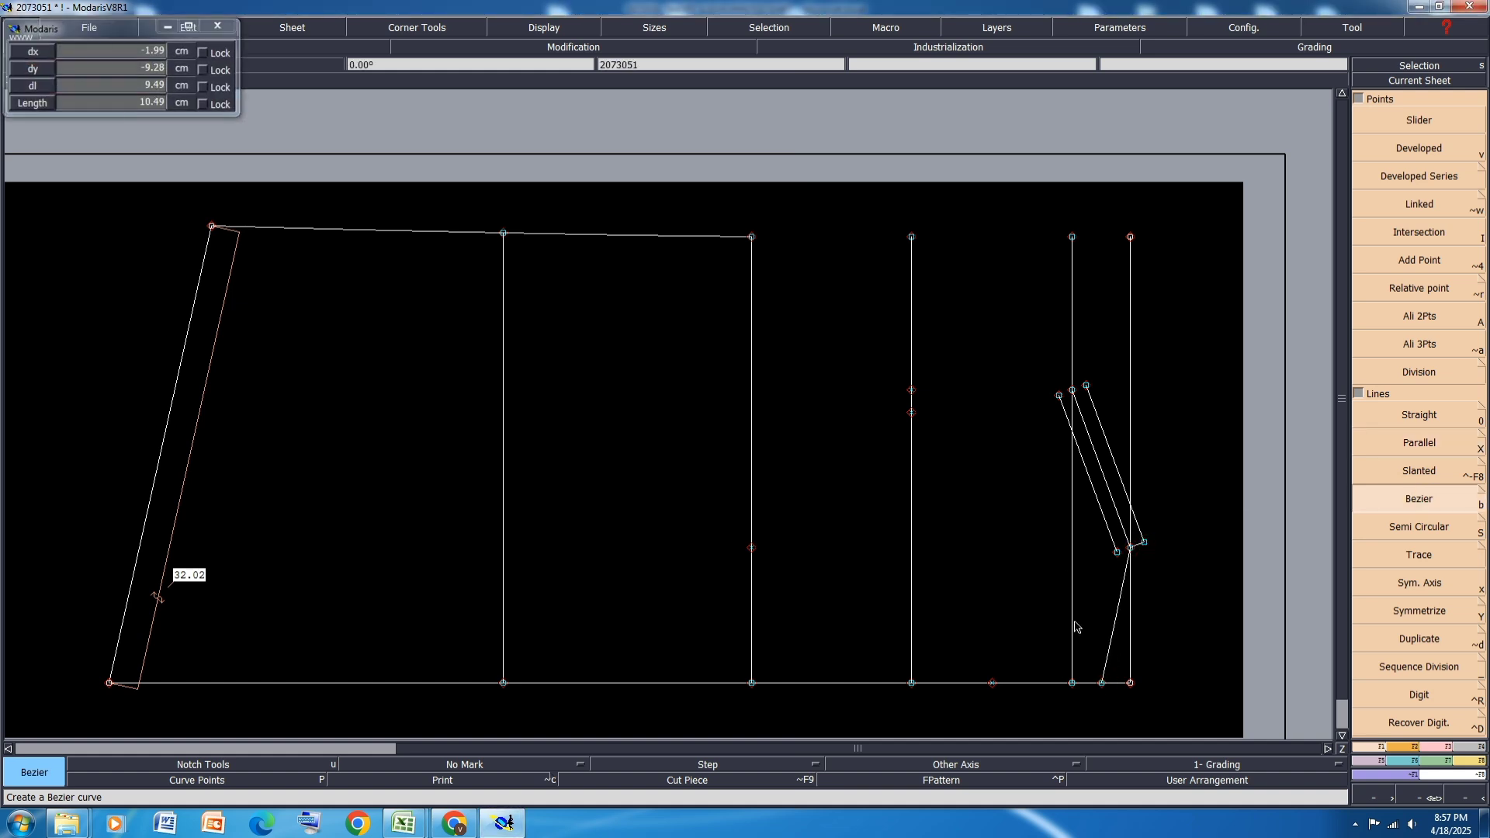
left_click(1117, 552)
left_click(992, 683)
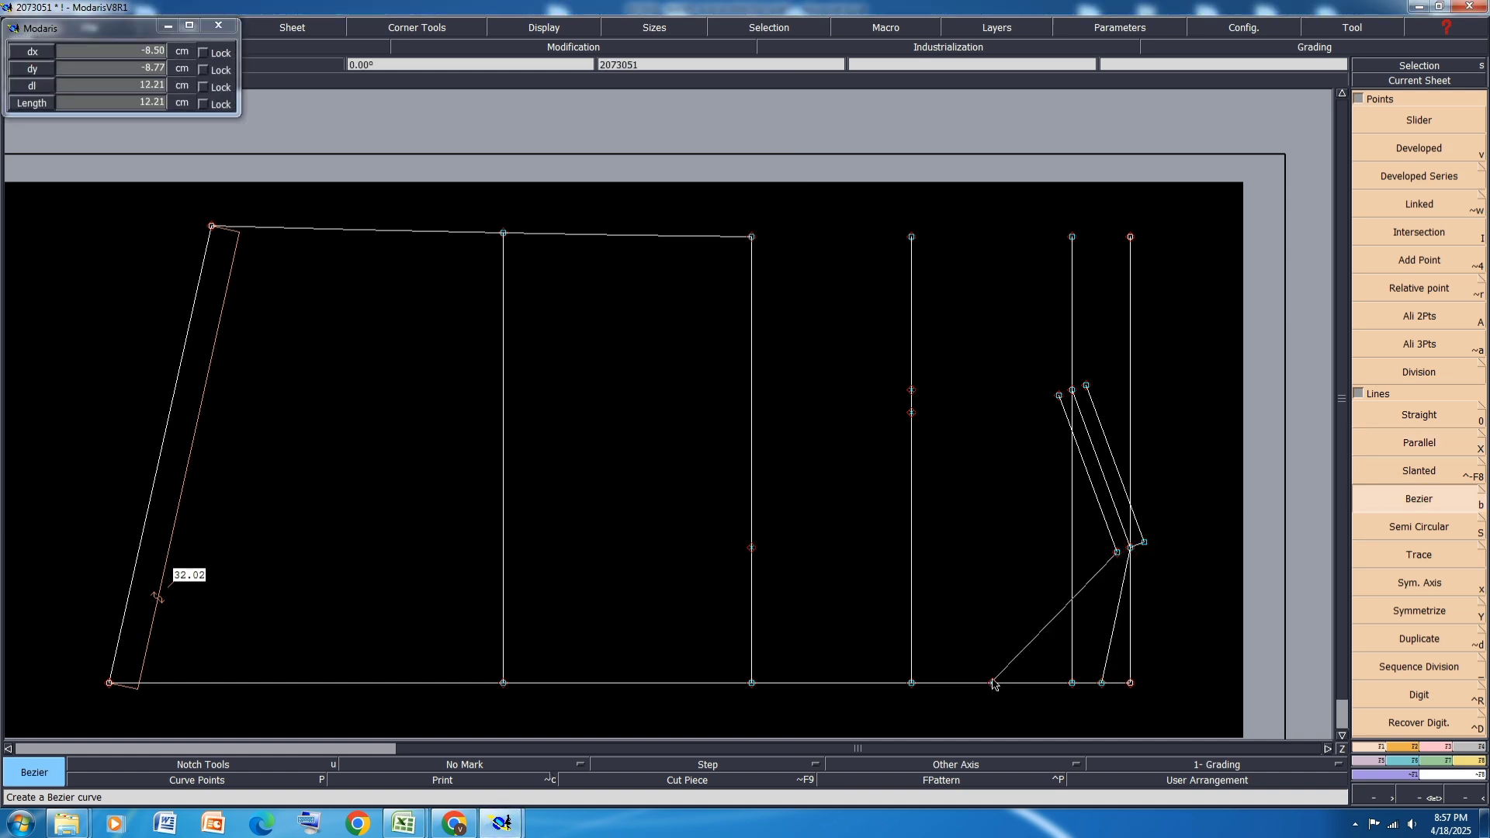
Step: Draw two Bezier armhole lines from the underarm point: one via the outer cross point and shoulder point to the outer parallel, one via the inner cross point to the inner parallel
left_click(751, 237)
left_click(911, 390)
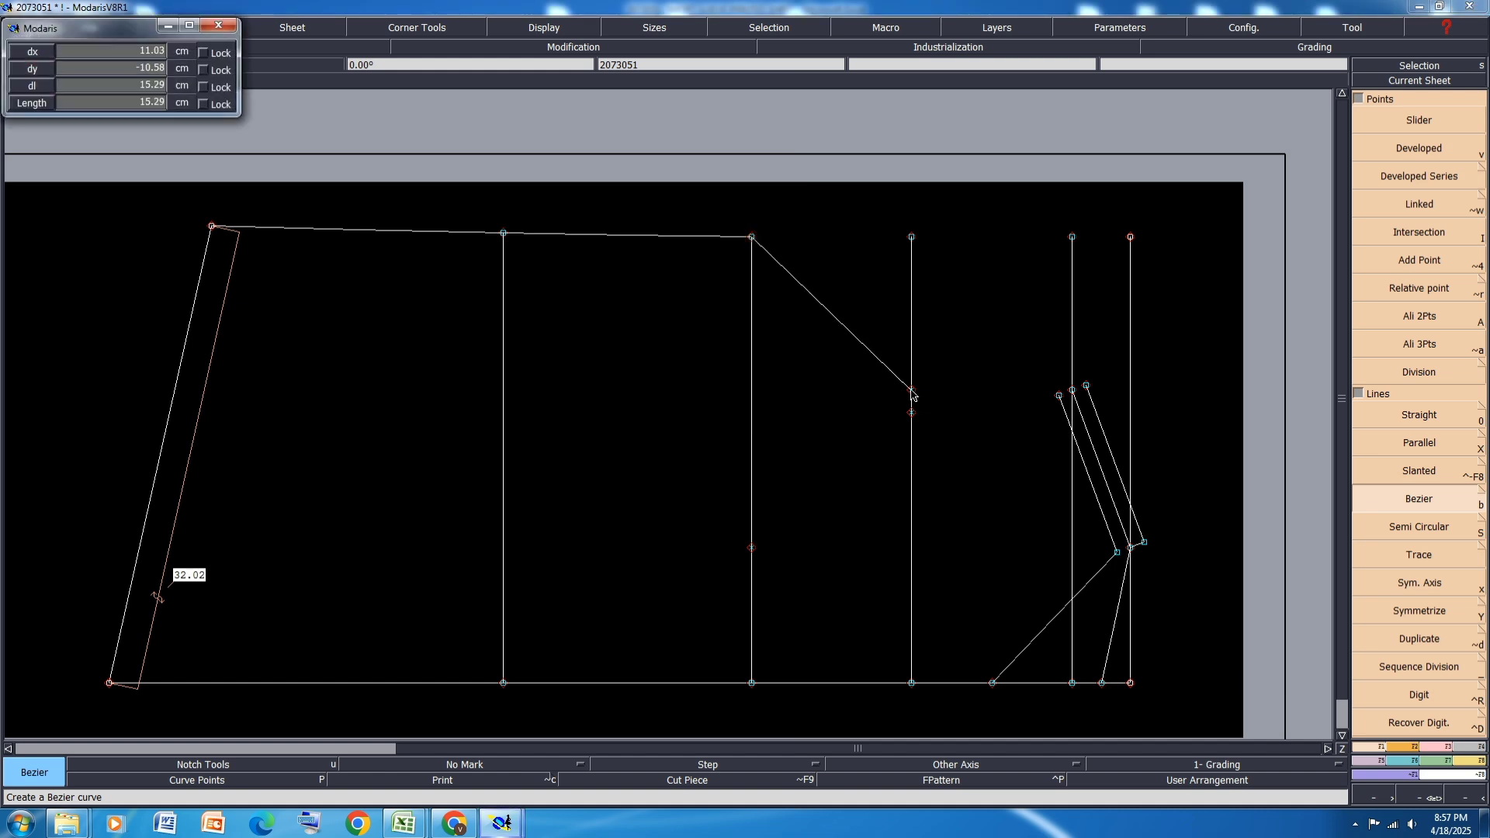
left_click(1071, 389)
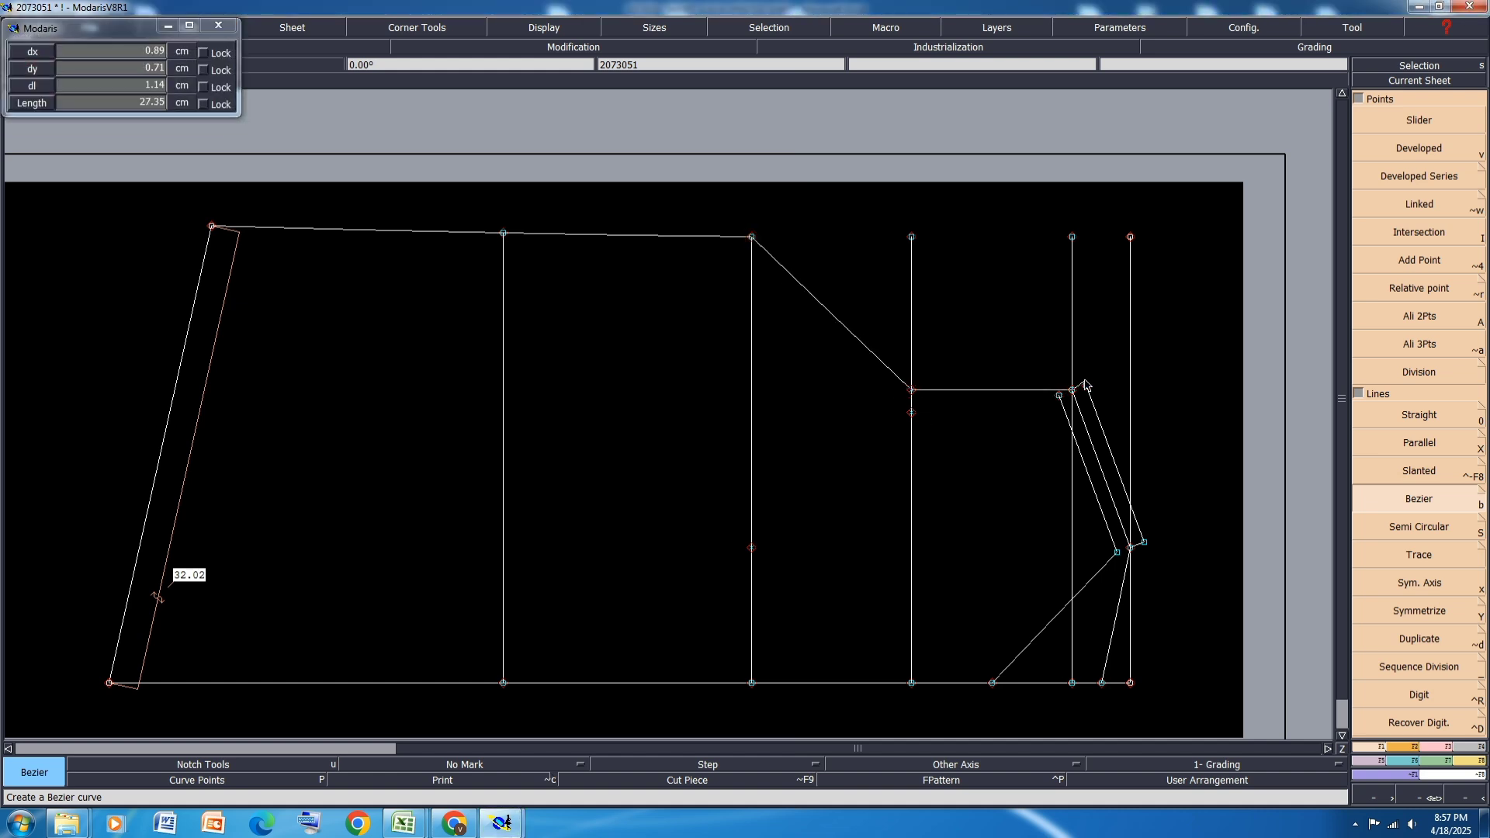
left_click(1087, 386)
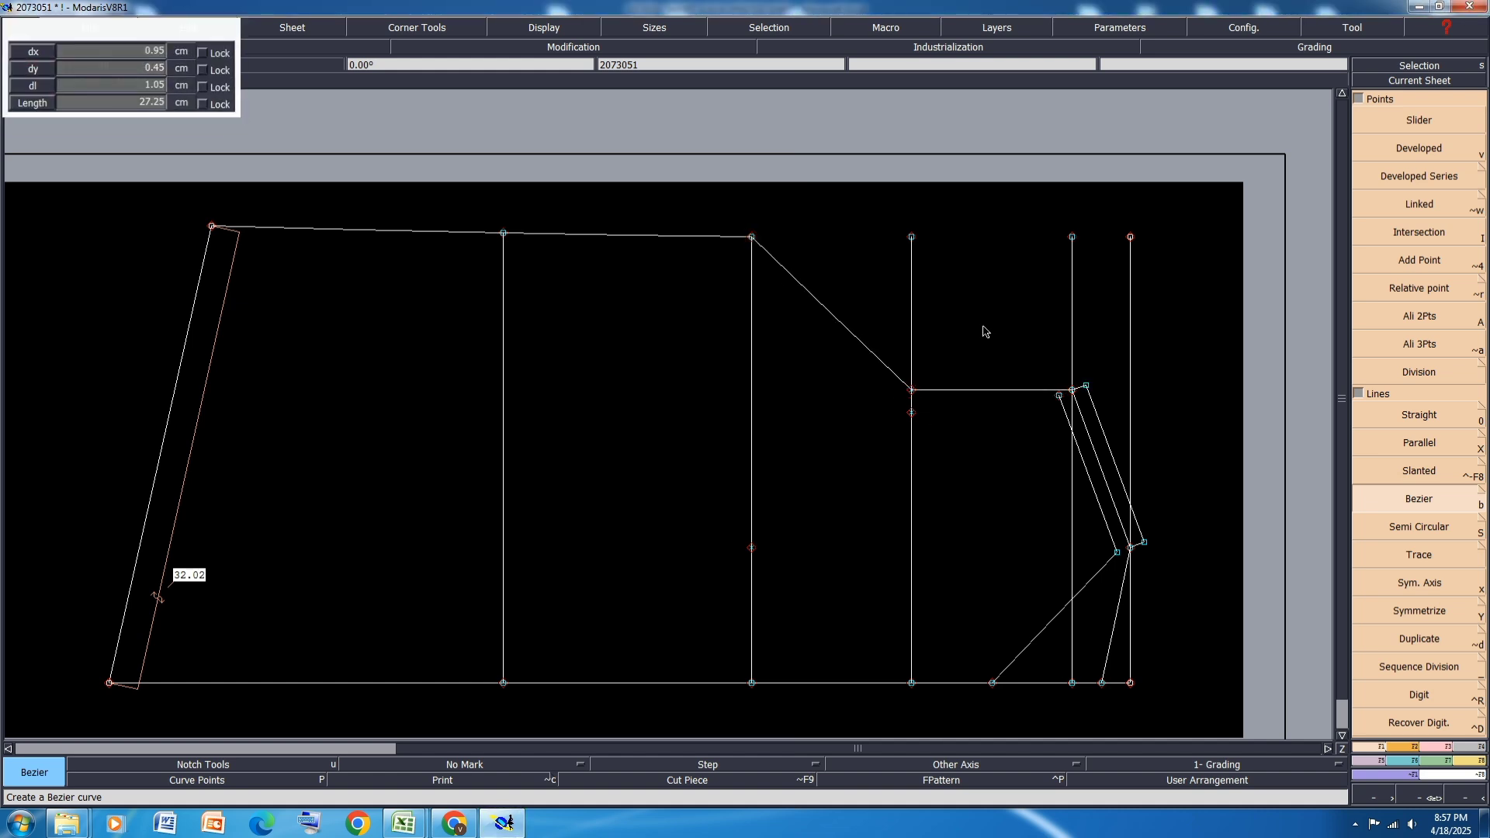
left_click(912, 412)
left_click(1059, 397)
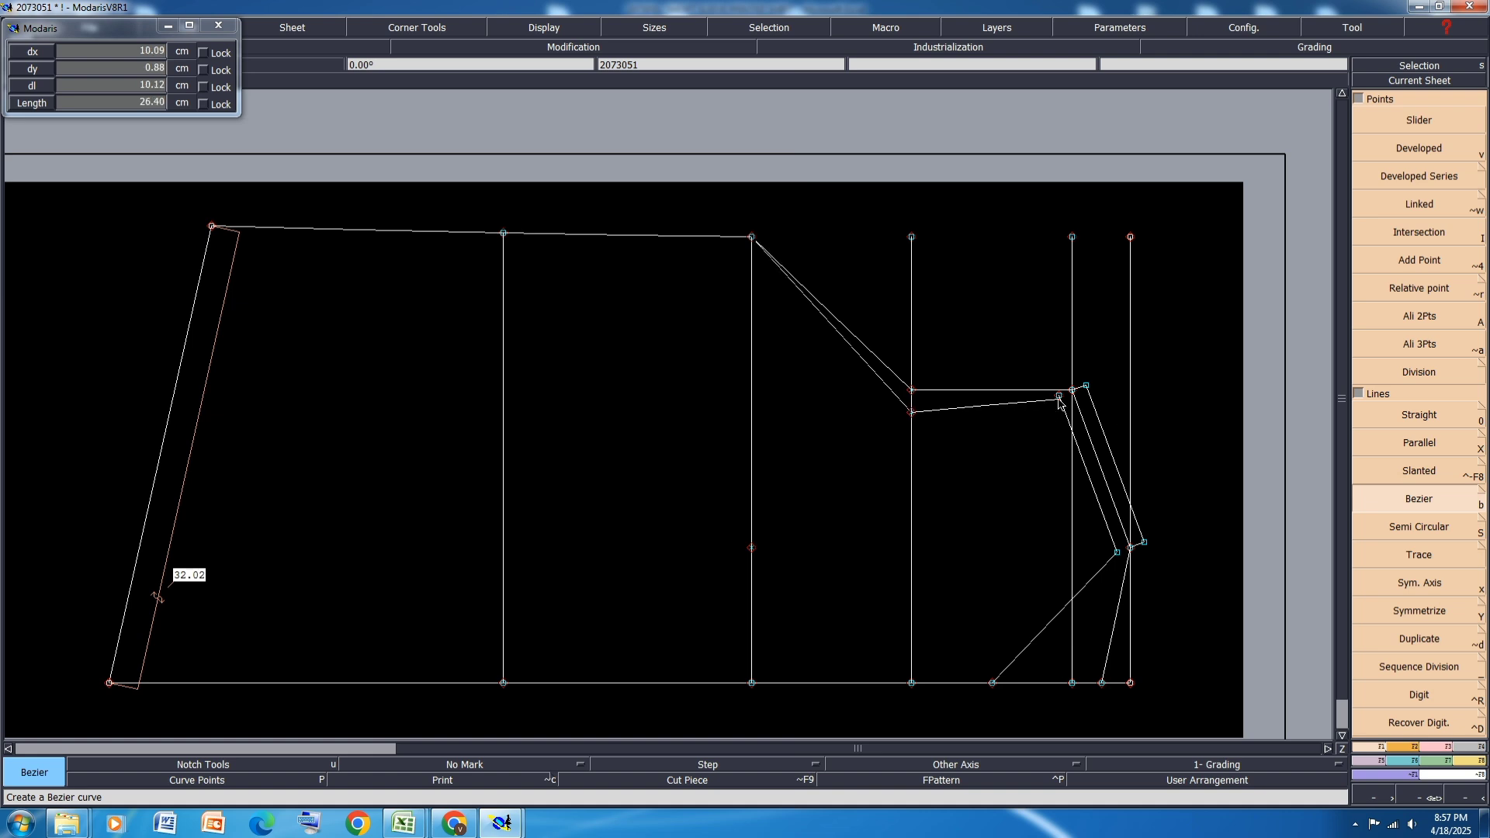
right_click(1059, 399)
Step: Delete the upper endpoints of the vertical shoulder-level and cross-chest construction lines to remove the parts extending beyond the armhole
left_click(1444, 748)
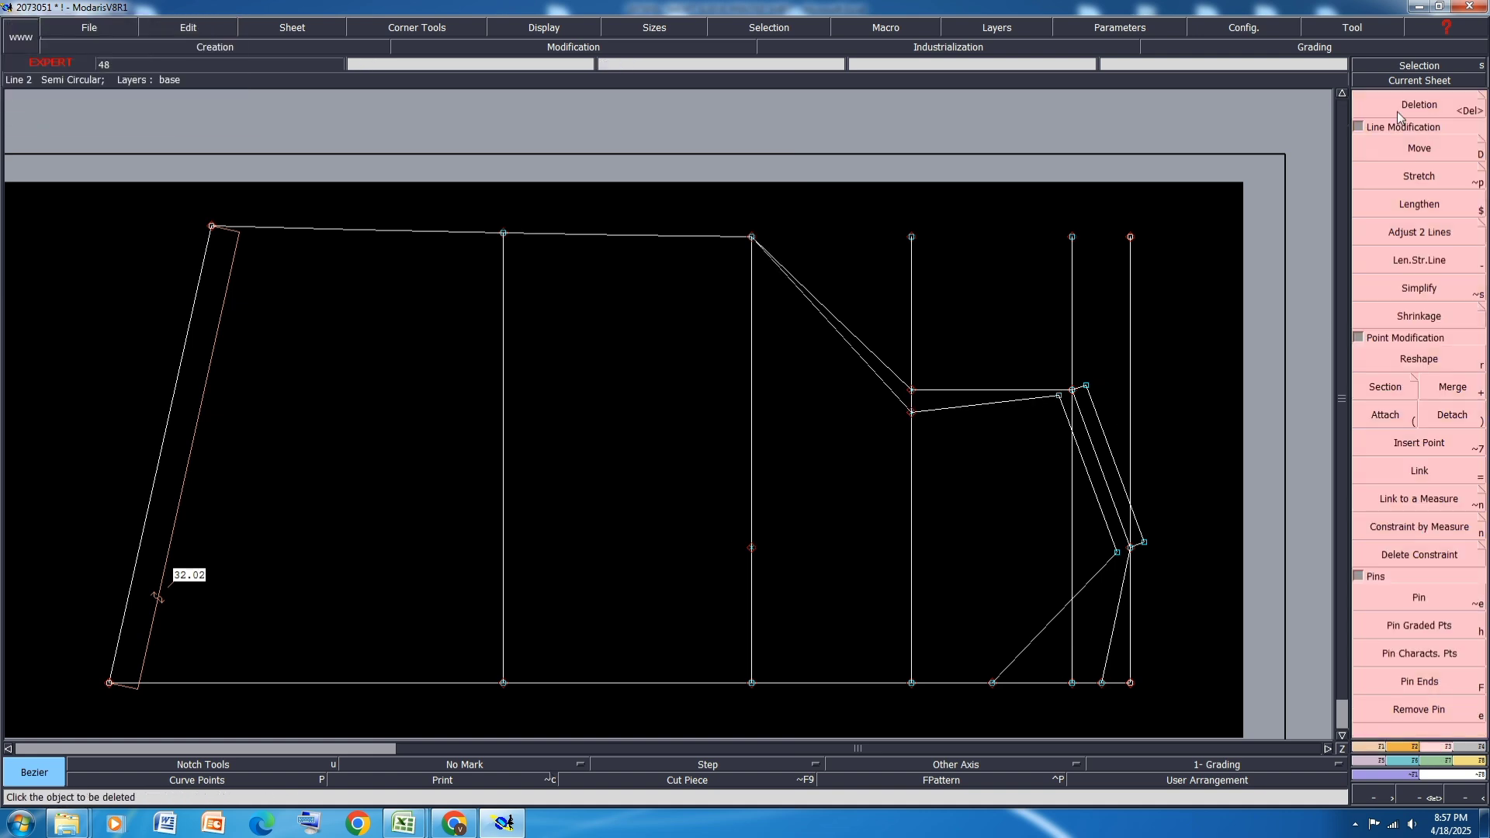
left_click(1401, 115)
left_click(1072, 239)
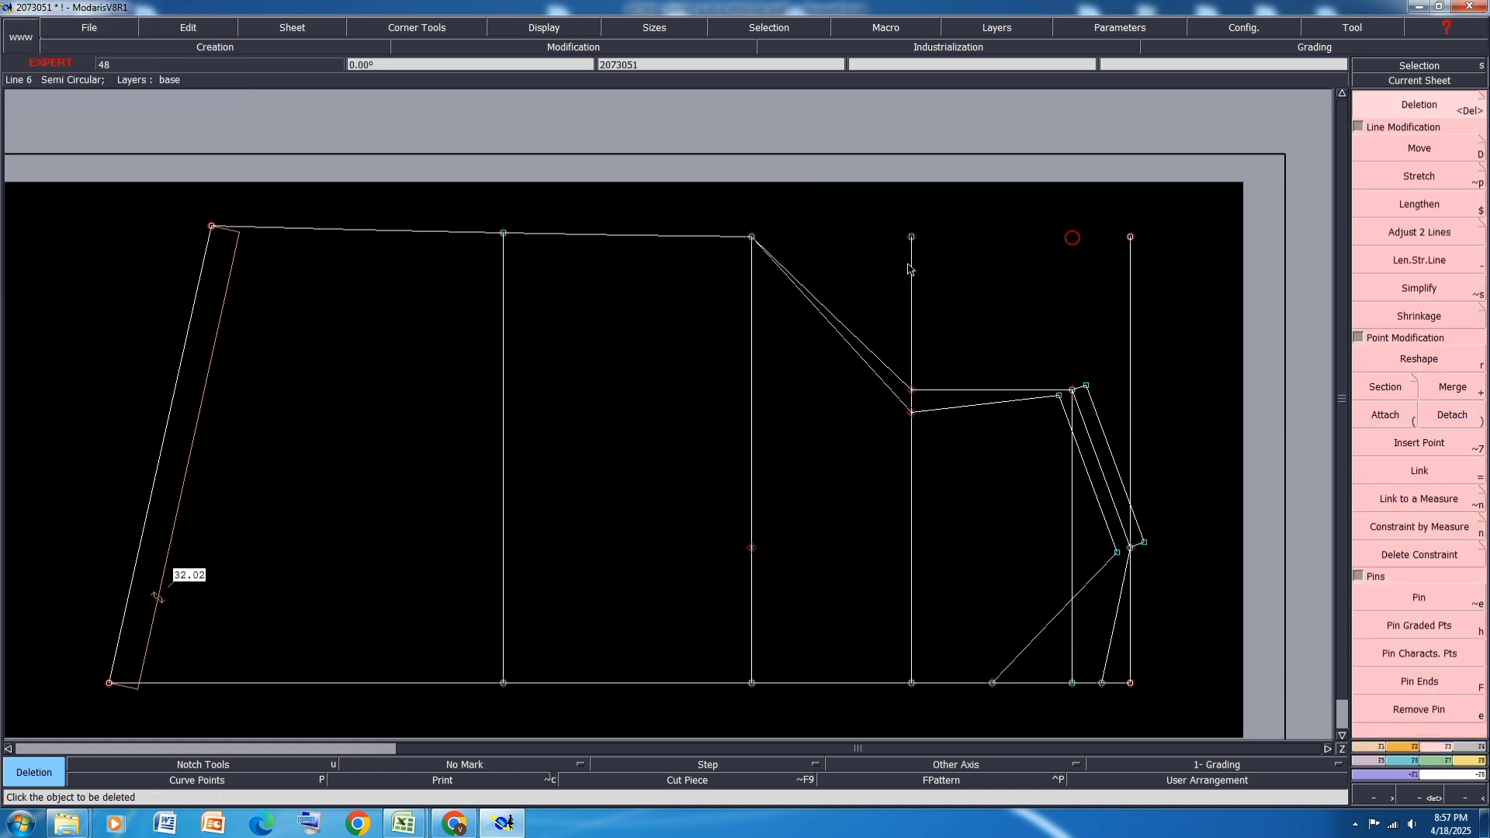
left_click(913, 239)
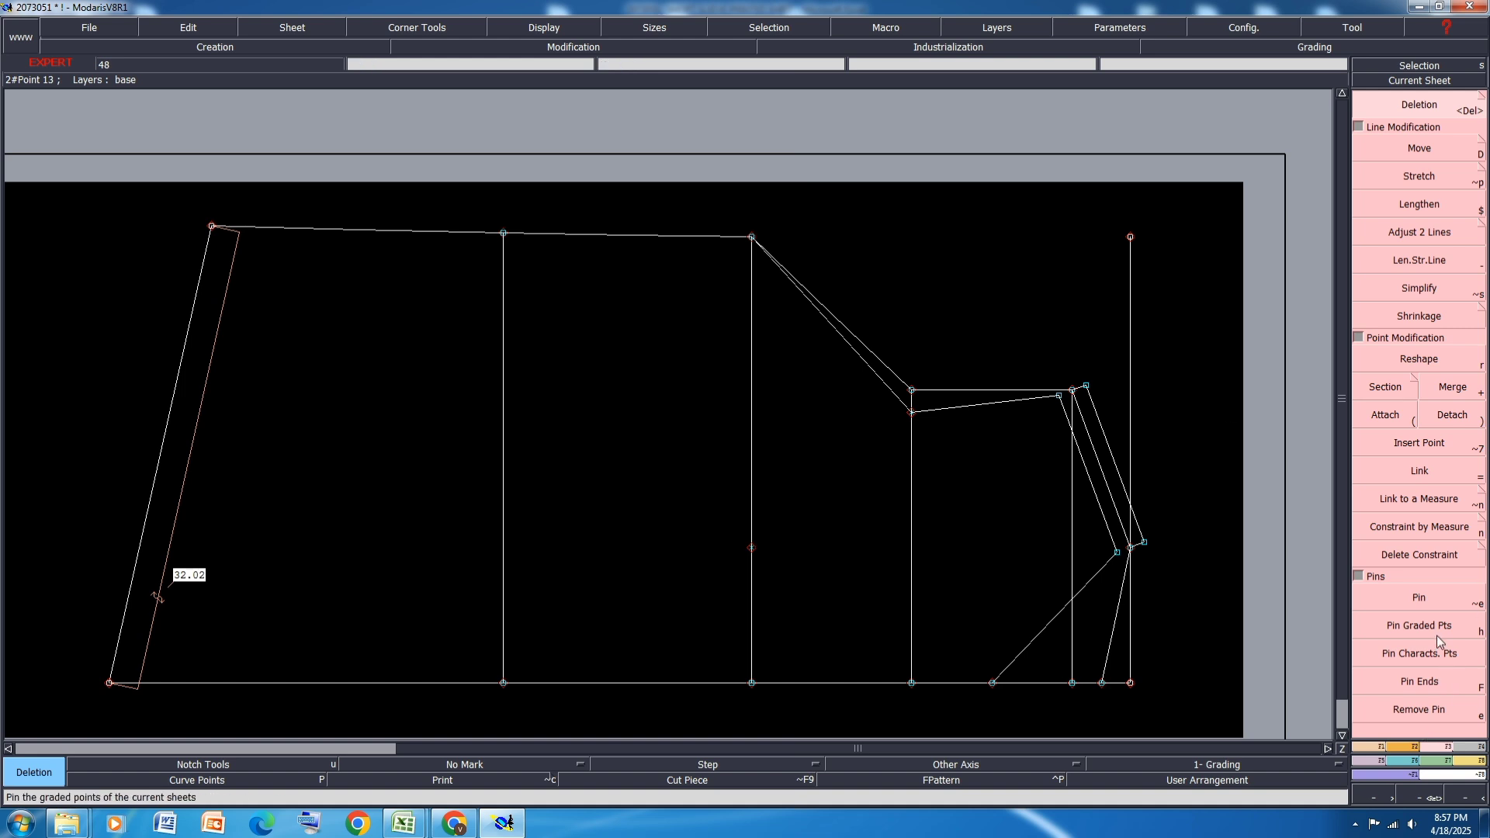
Step: Save the model and turn on the display of the Bezier curve handles
key("ctrl+s")
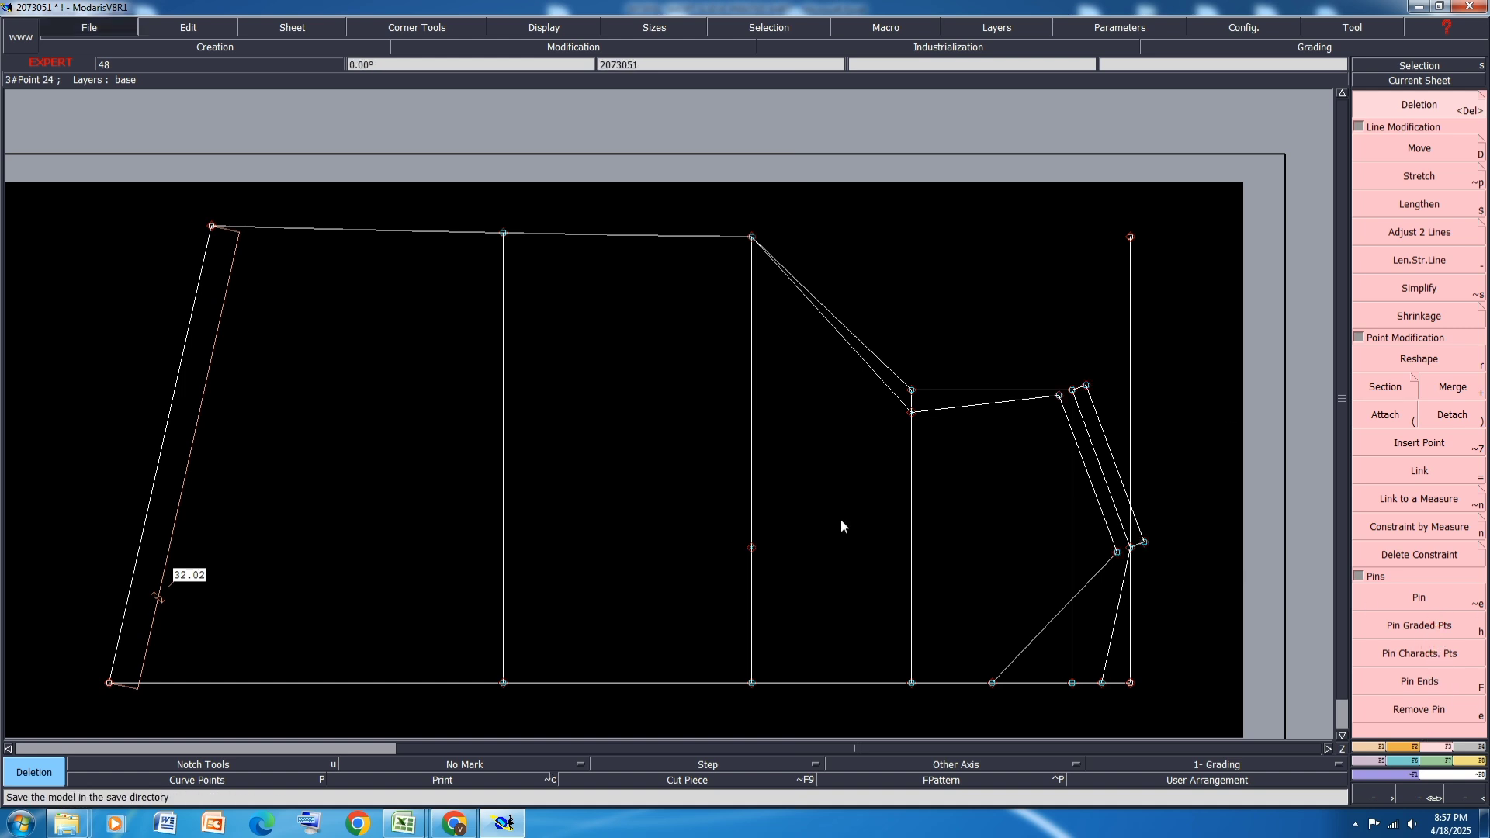
left_click(644, 501)
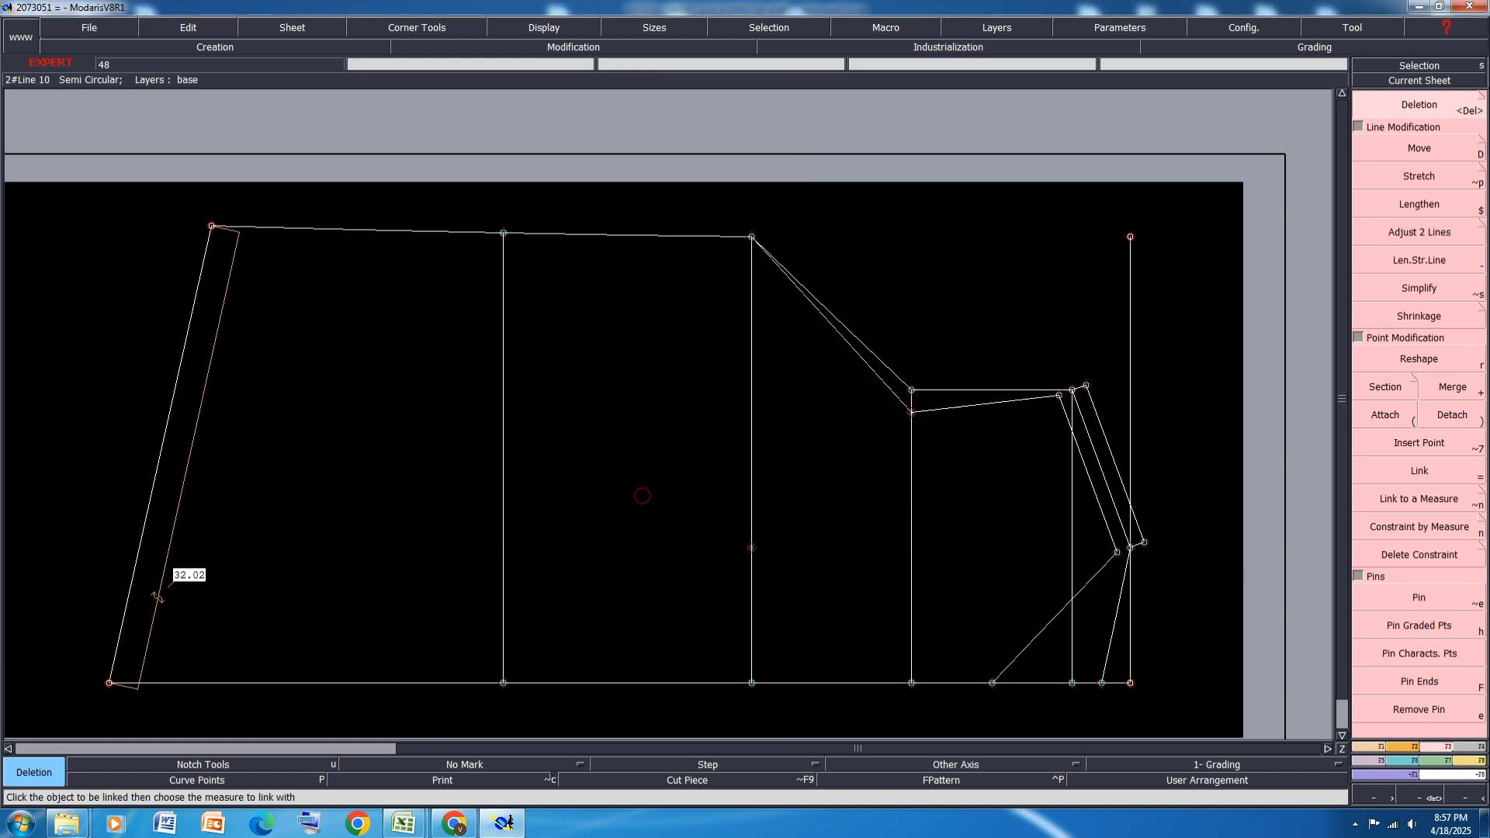
left_click(545, 28)
left_click(542, 342)
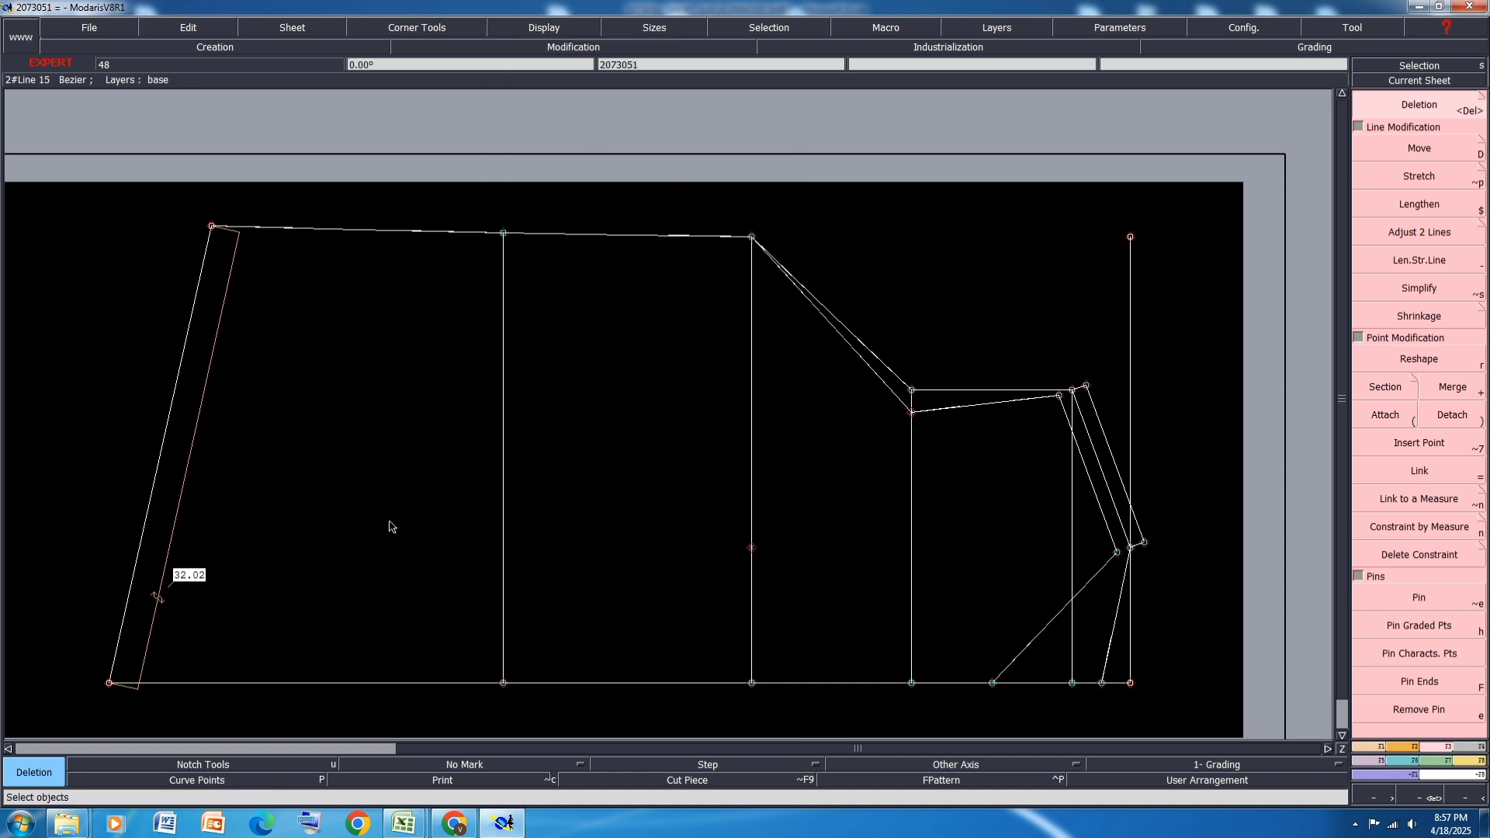
Step: Select the slanted hem line, simplify it to delete its redundant curve points, and save the model
left_click(159, 466)
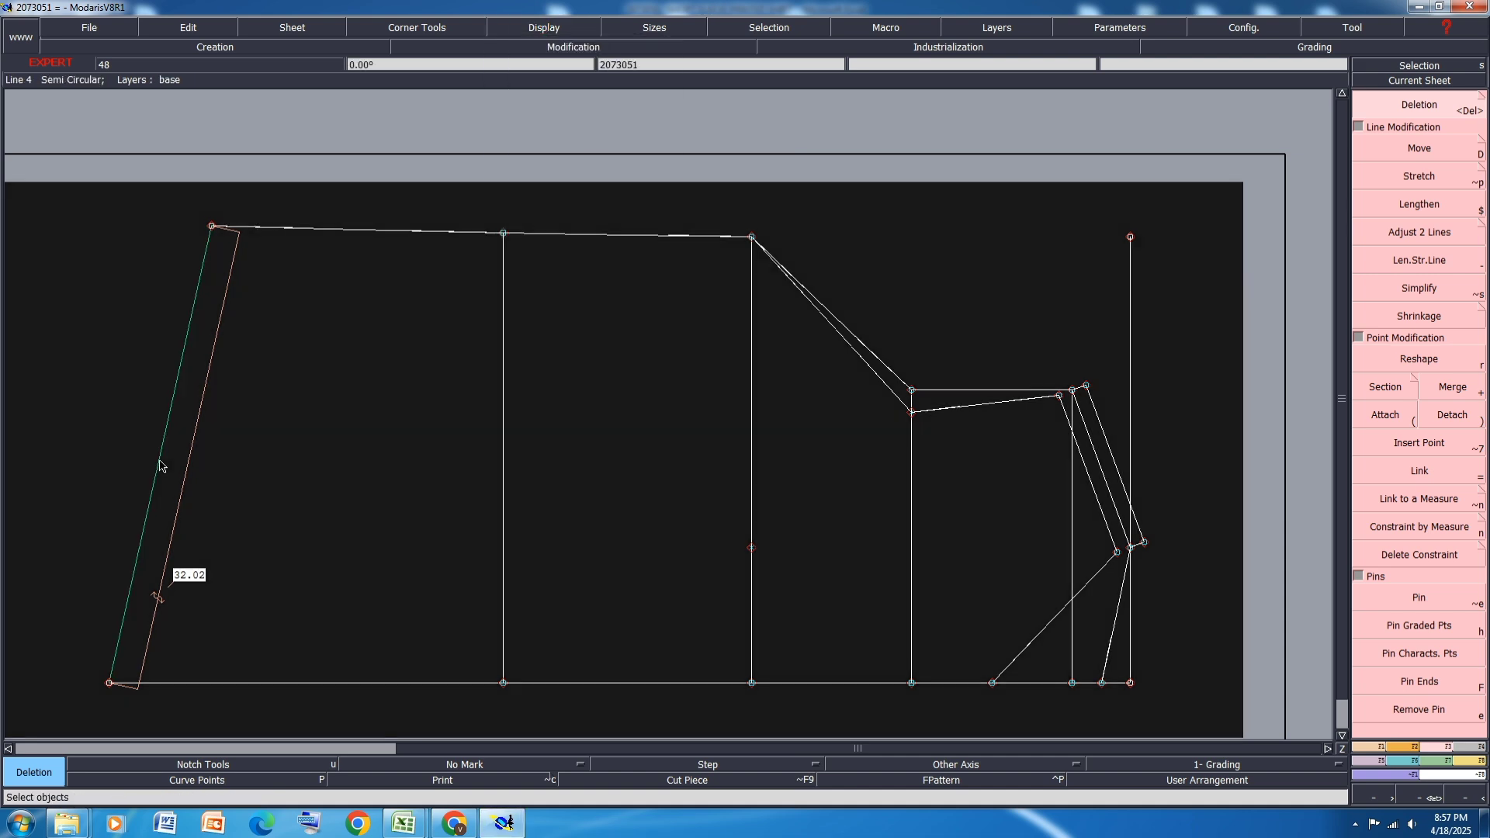
key("alt+s")
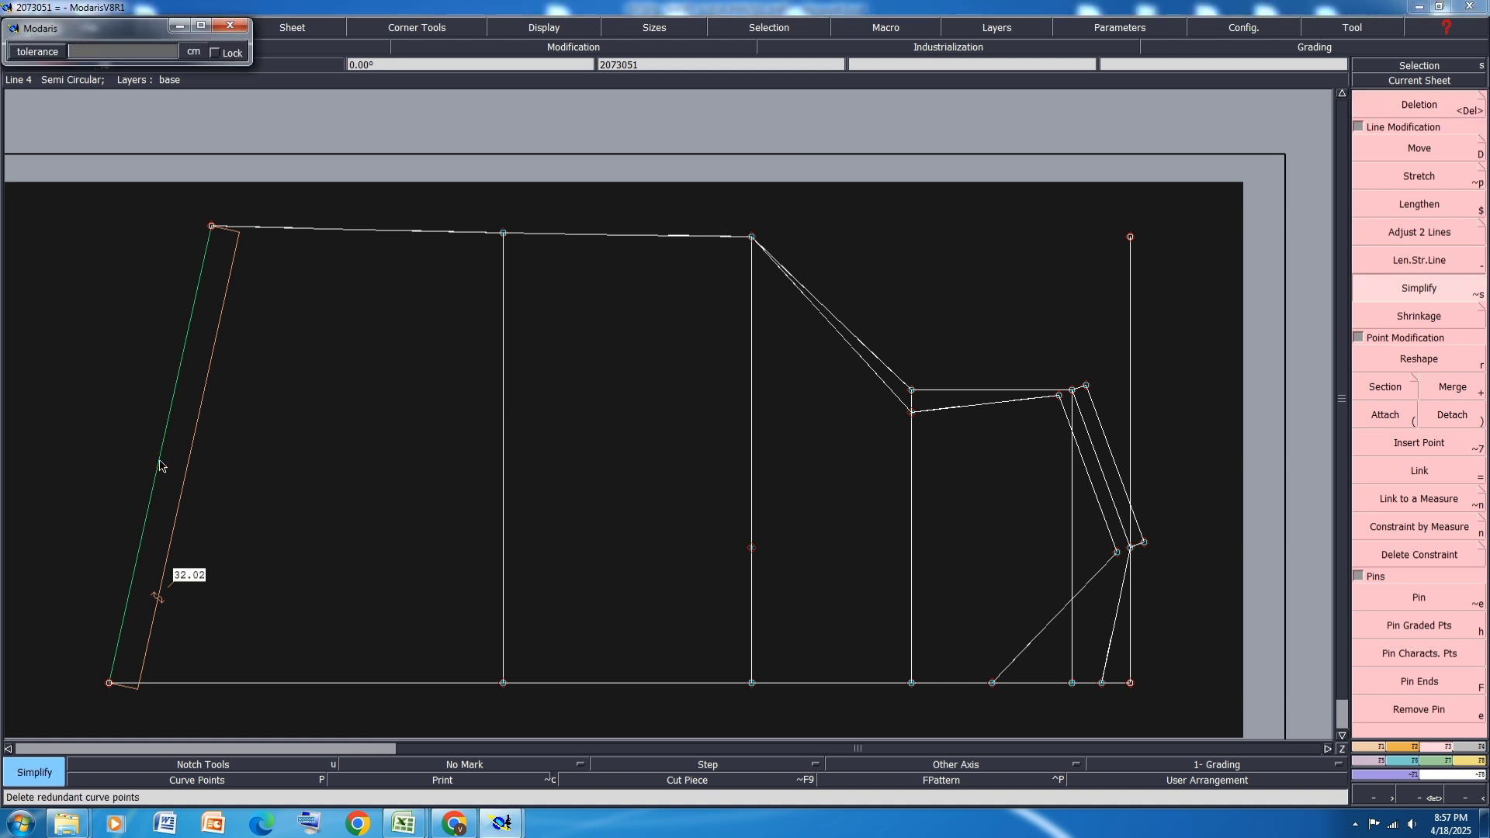
key("Return")
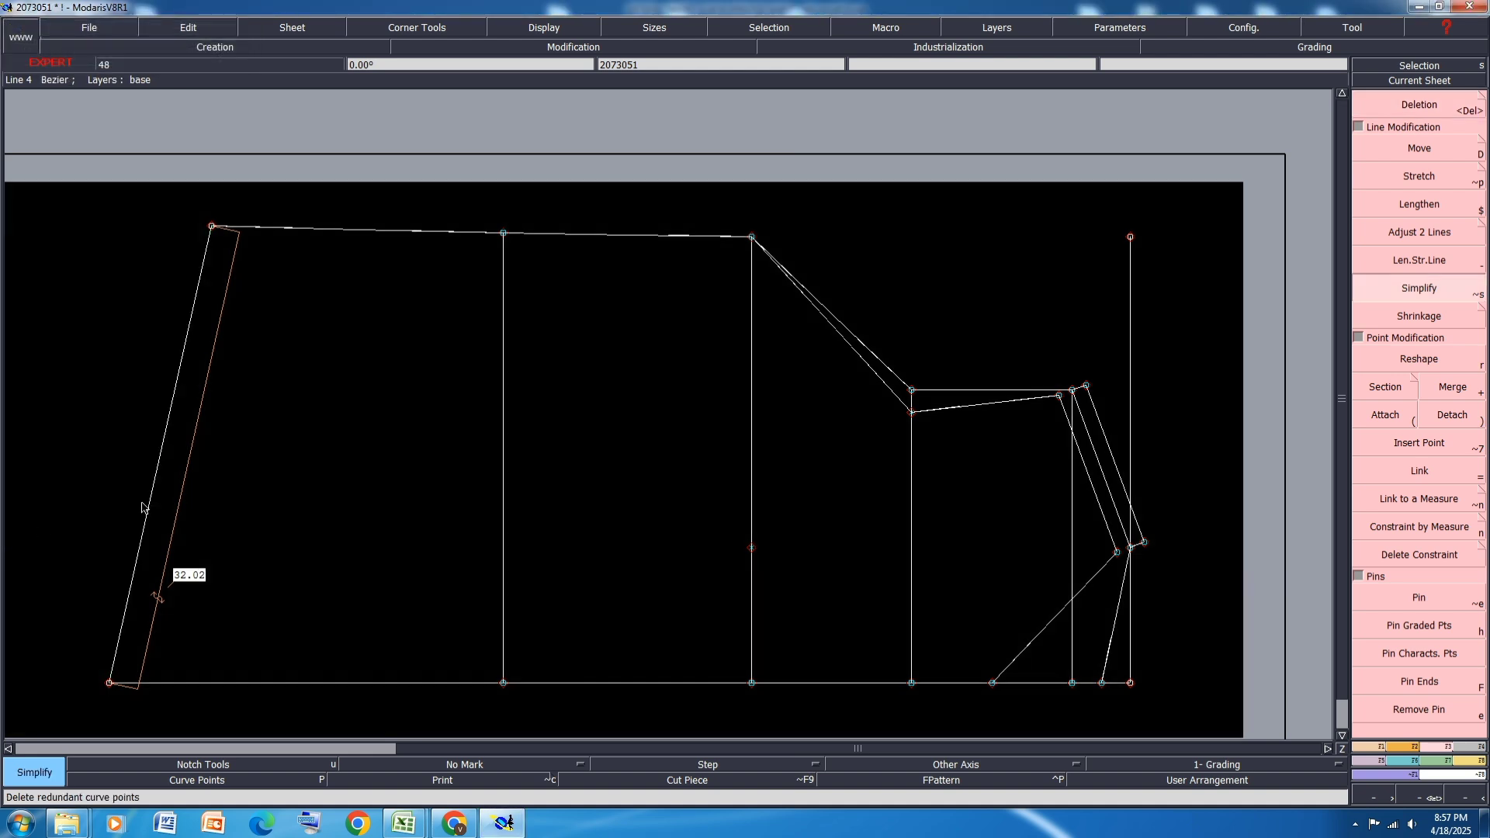
key("ctrl+s")
left_click(645, 500)
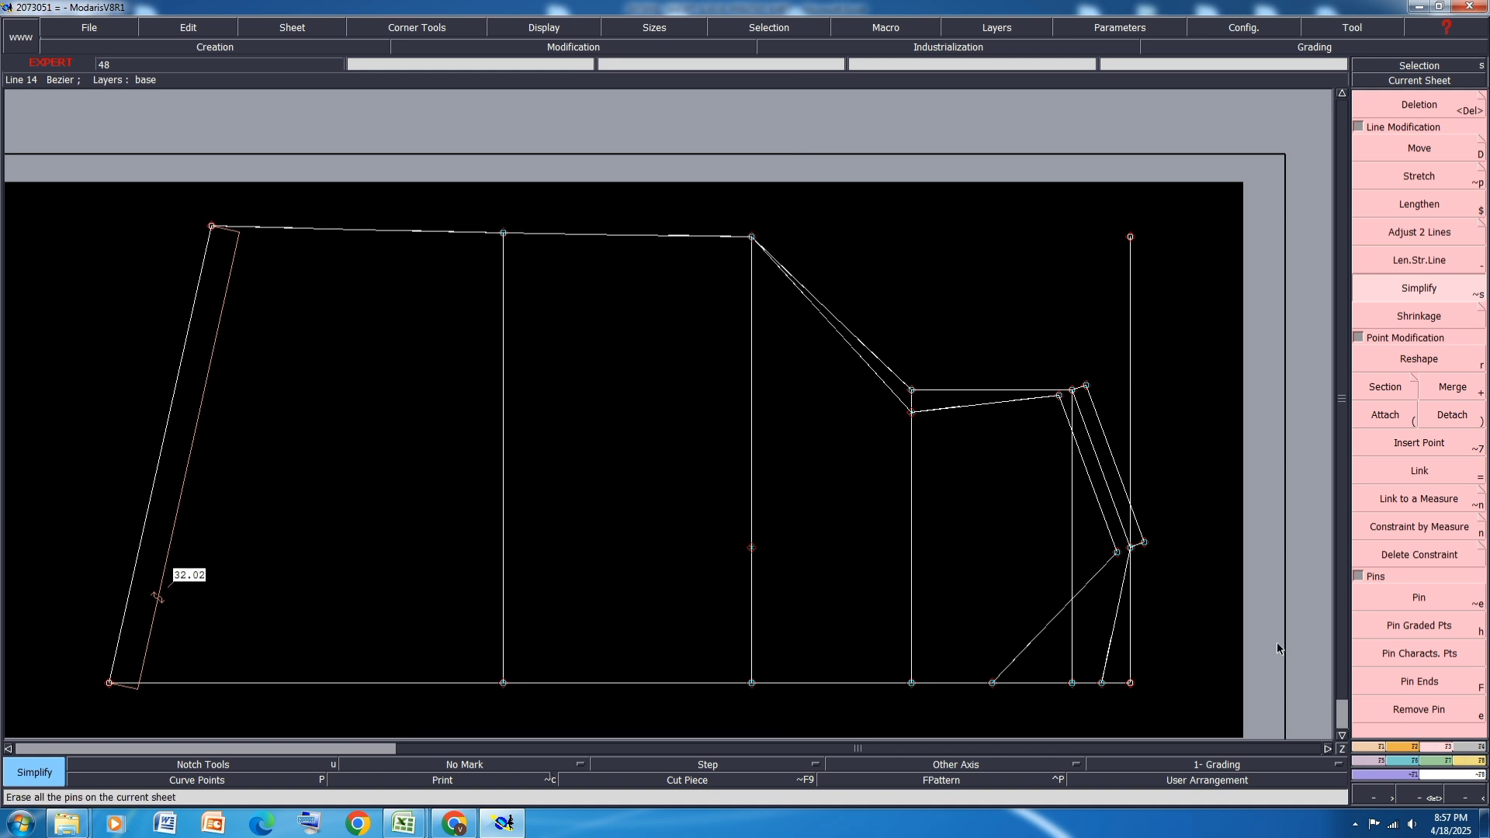
Step: Reshape the front armhole between the underarm and the inner cross point into a deep inward curve using its tangent handles
left_click(1419, 358)
scroll(1142, 320, "up", 1)
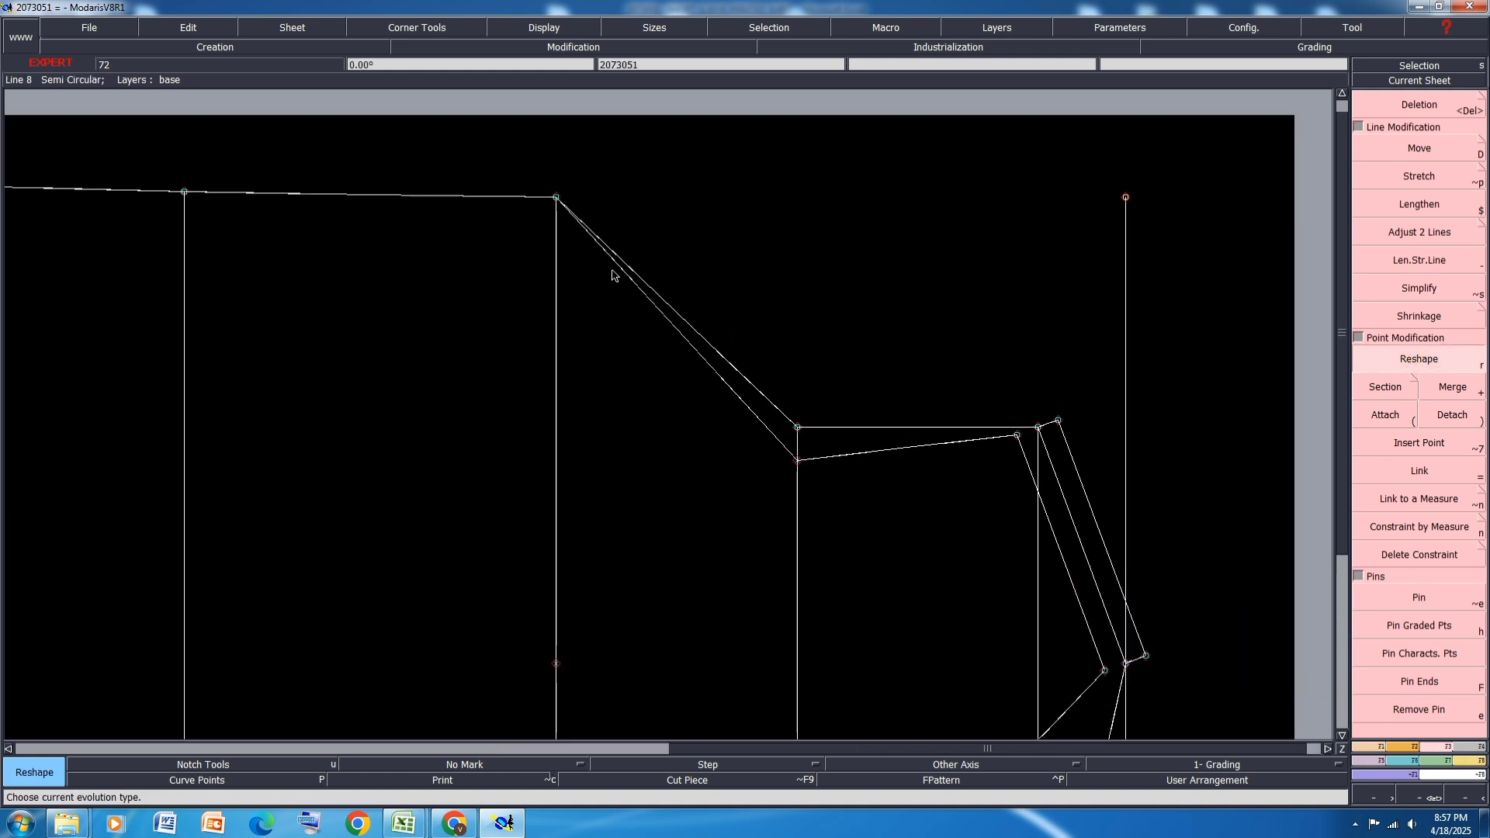
left_click(633, 282)
left_click(592, 315)
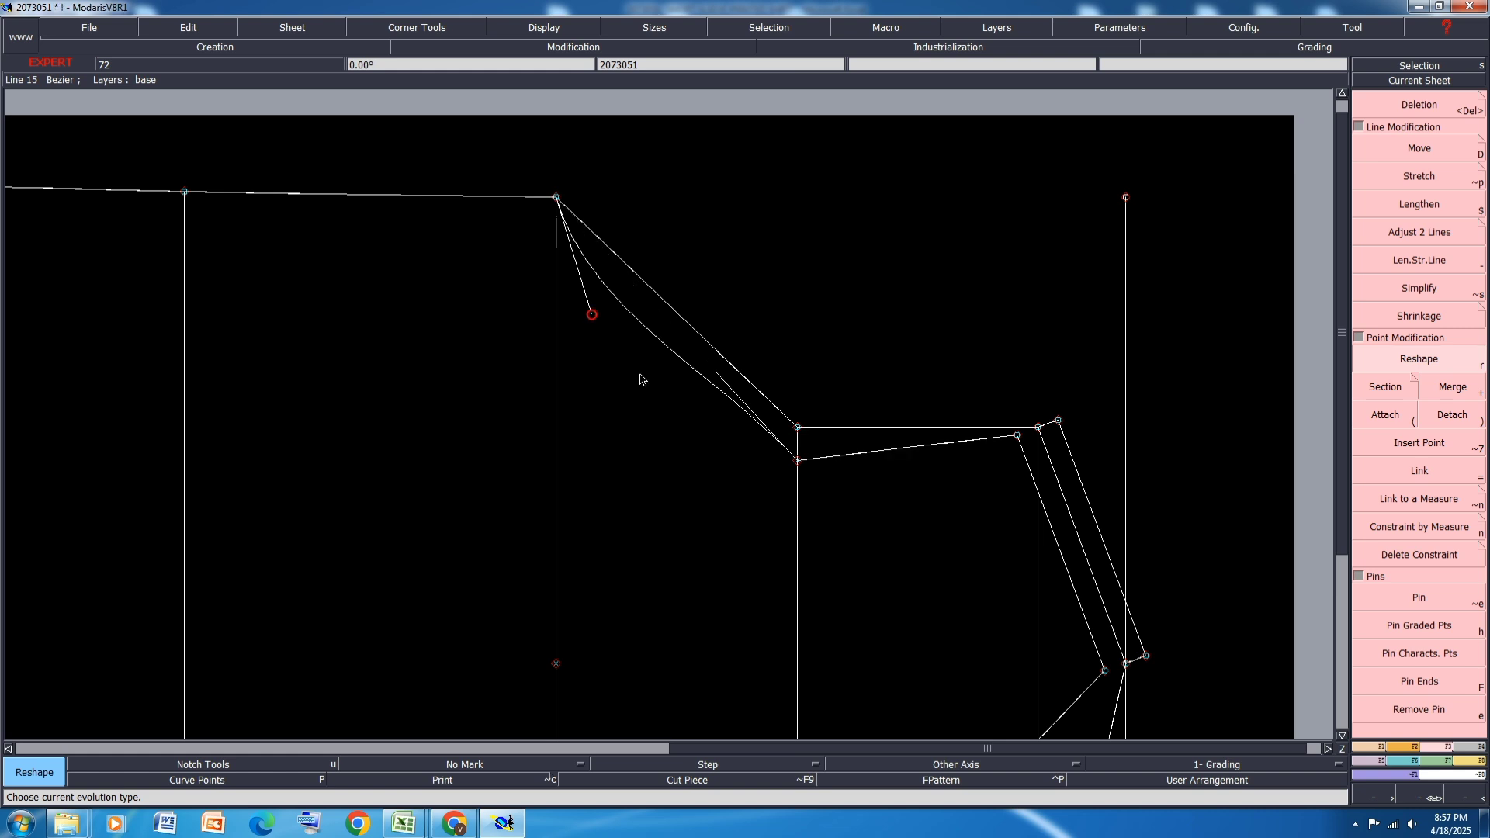
left_click(723, 386)
left_click(613, 412)
left_click(588, 307)
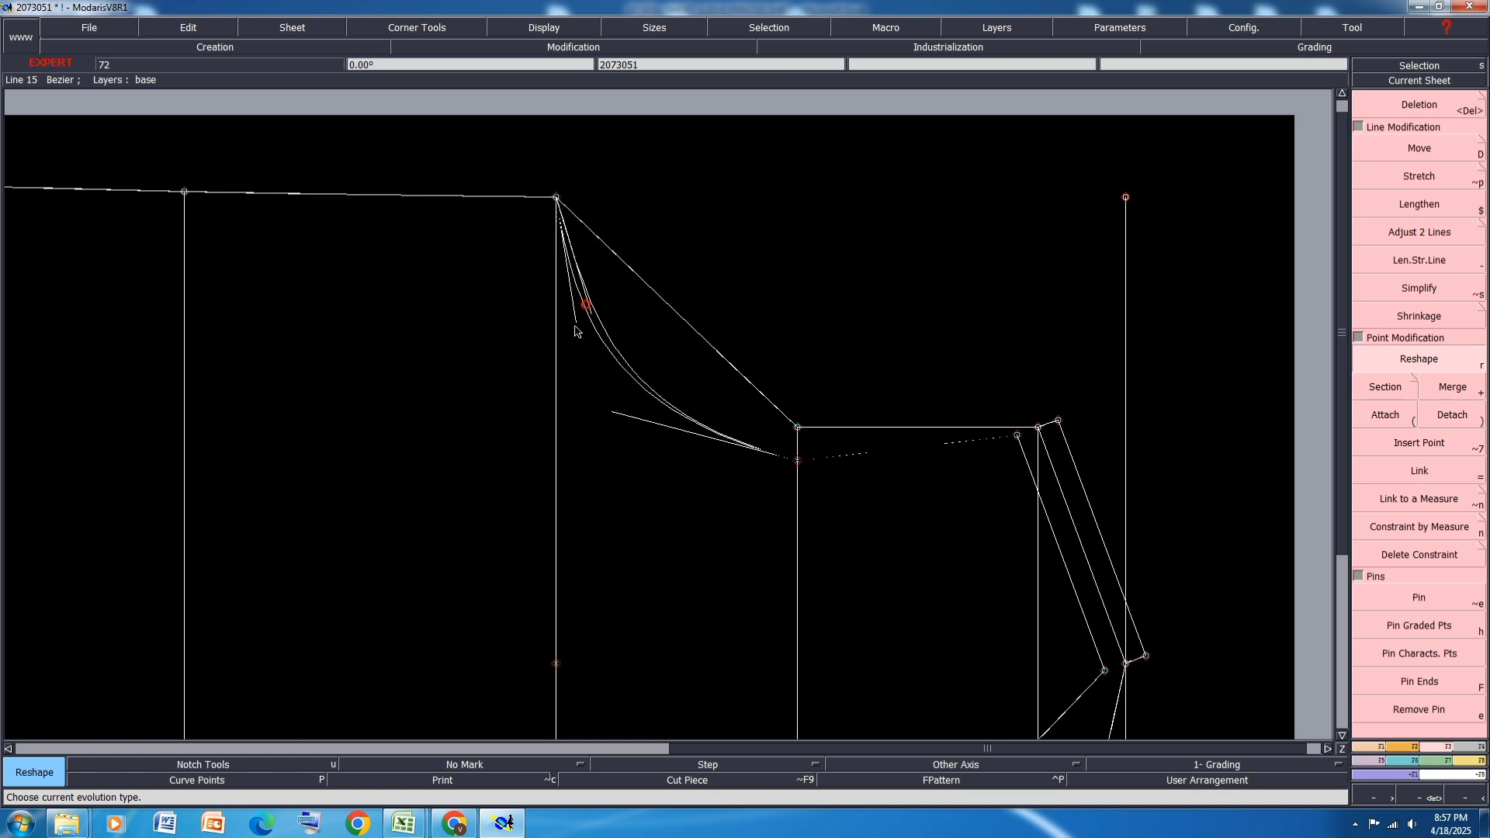
left_click(570, 335)
left_click(613, 412)
left_click(618, 427)
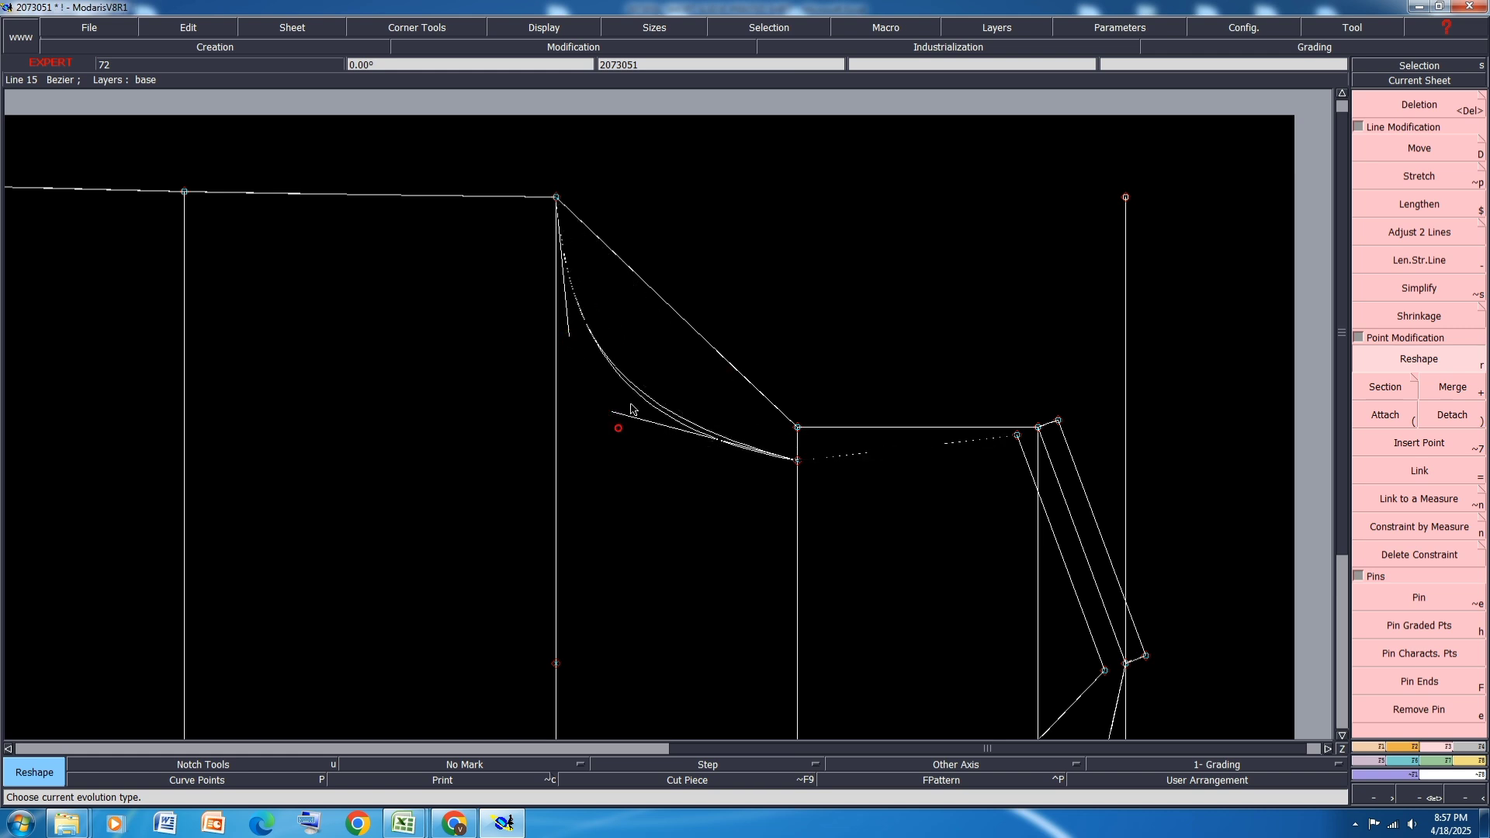
Step: Reshape the back armhole between the underarm and the outer cross point into an inward curve, shallower than the front armhole
left_click(632, 268)
left_click(591, 332)
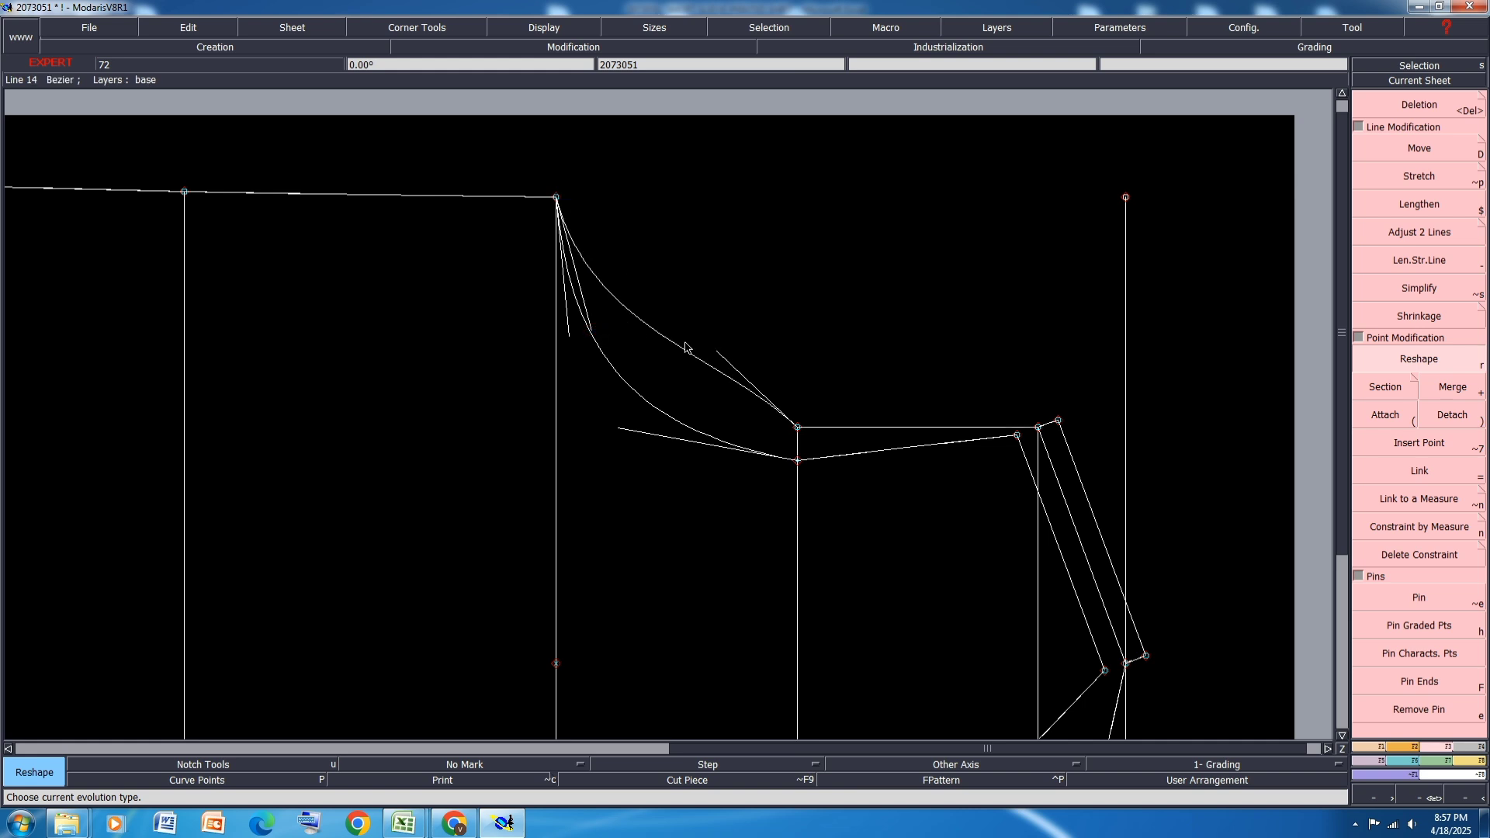
left_click(717, 355)
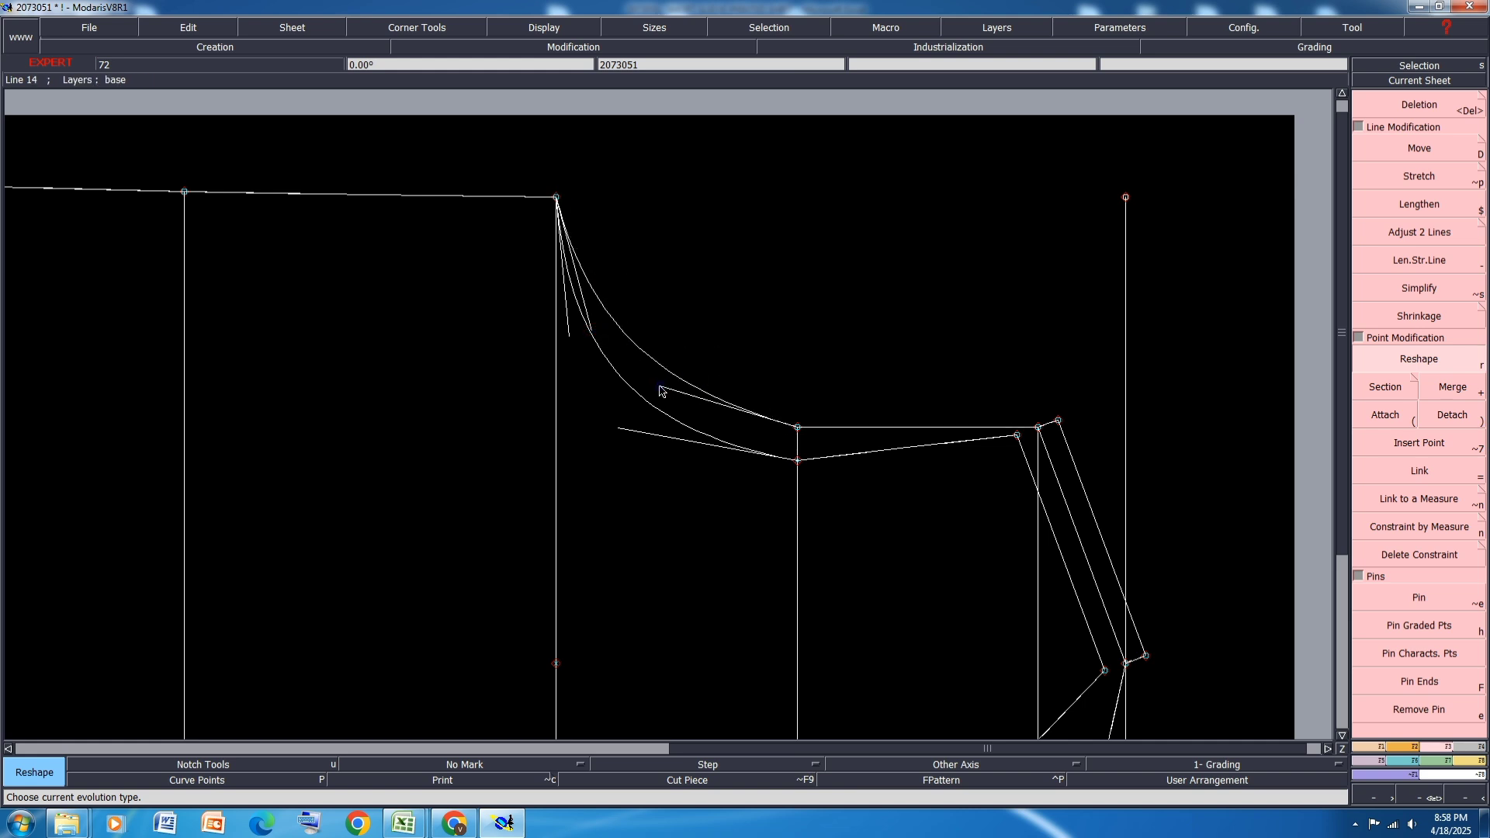
left_click(660, 386)
left_click(656, 398)
scroll(695, 324, "down", 1)
scroll(810, 462, "up", 1)
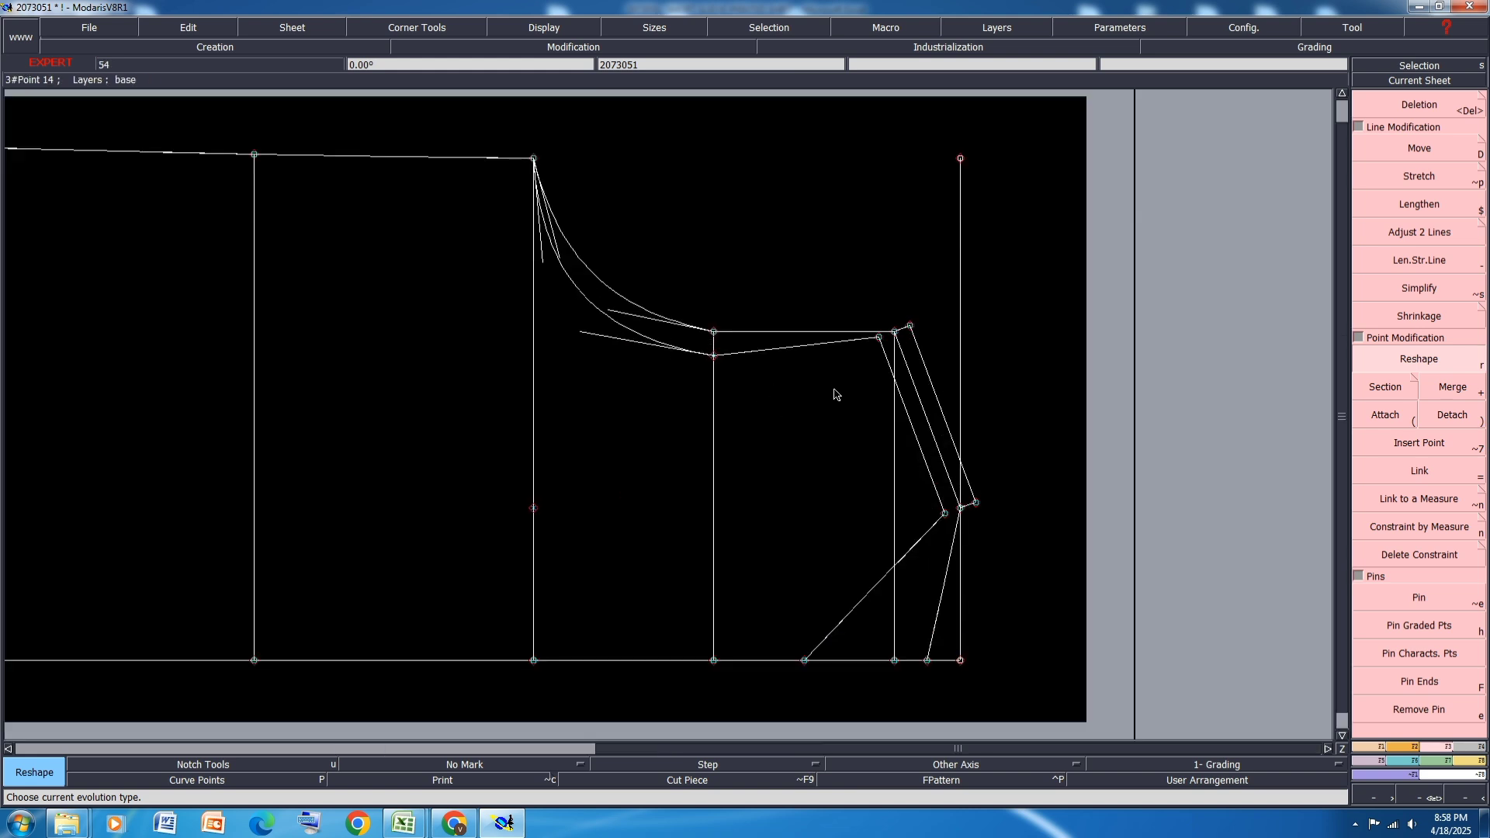
Step: Reshape the front armhole between the inner cross point and the inner shoulder parallel into a slight inward curve continuing smoothly from the lower section
scroll(815, 321, "up", 2)
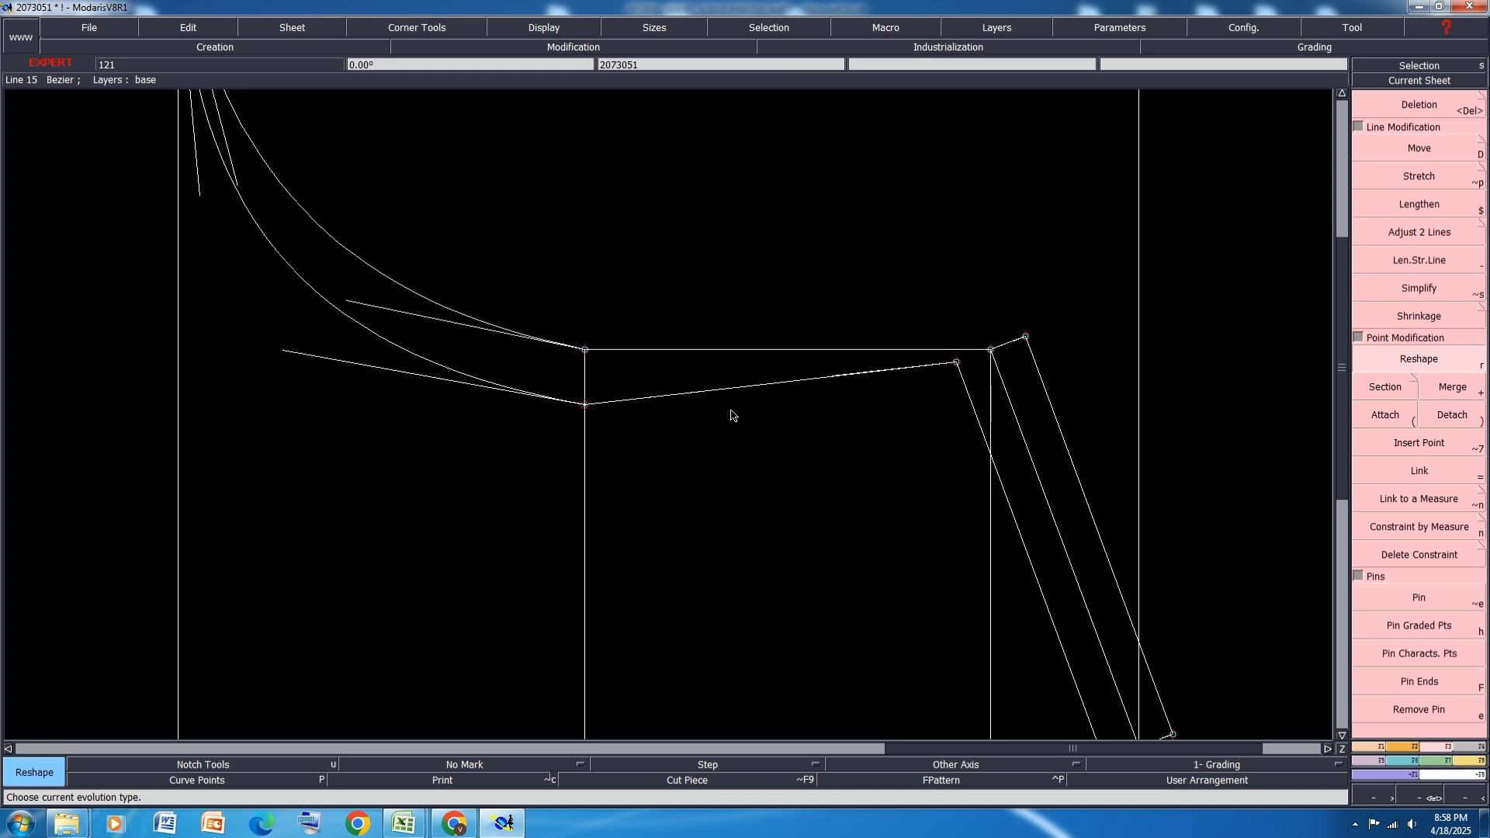
left_click(707, 402)
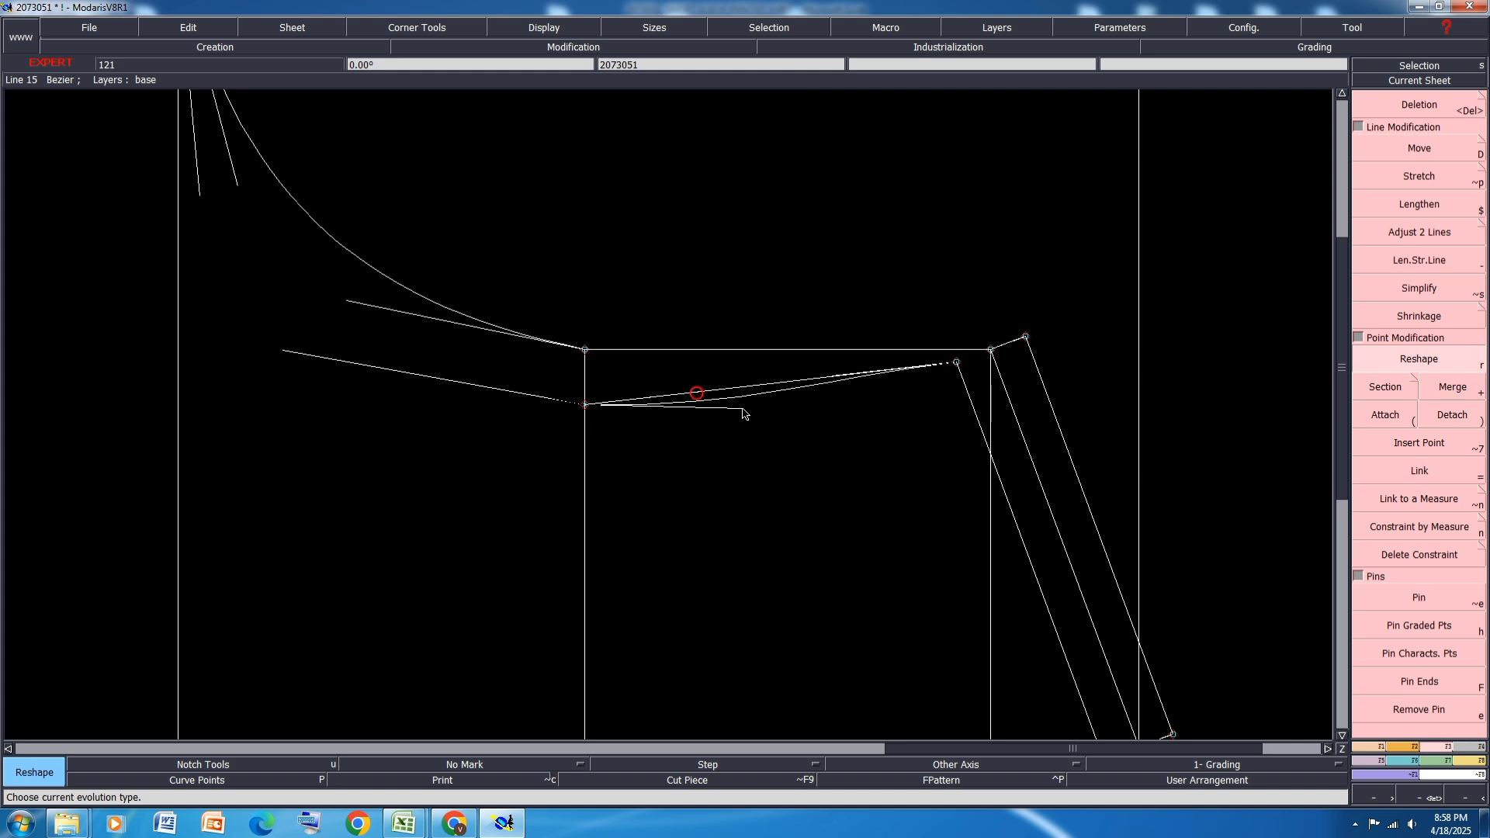
left_click(838, 392)
left_click(741, 409)
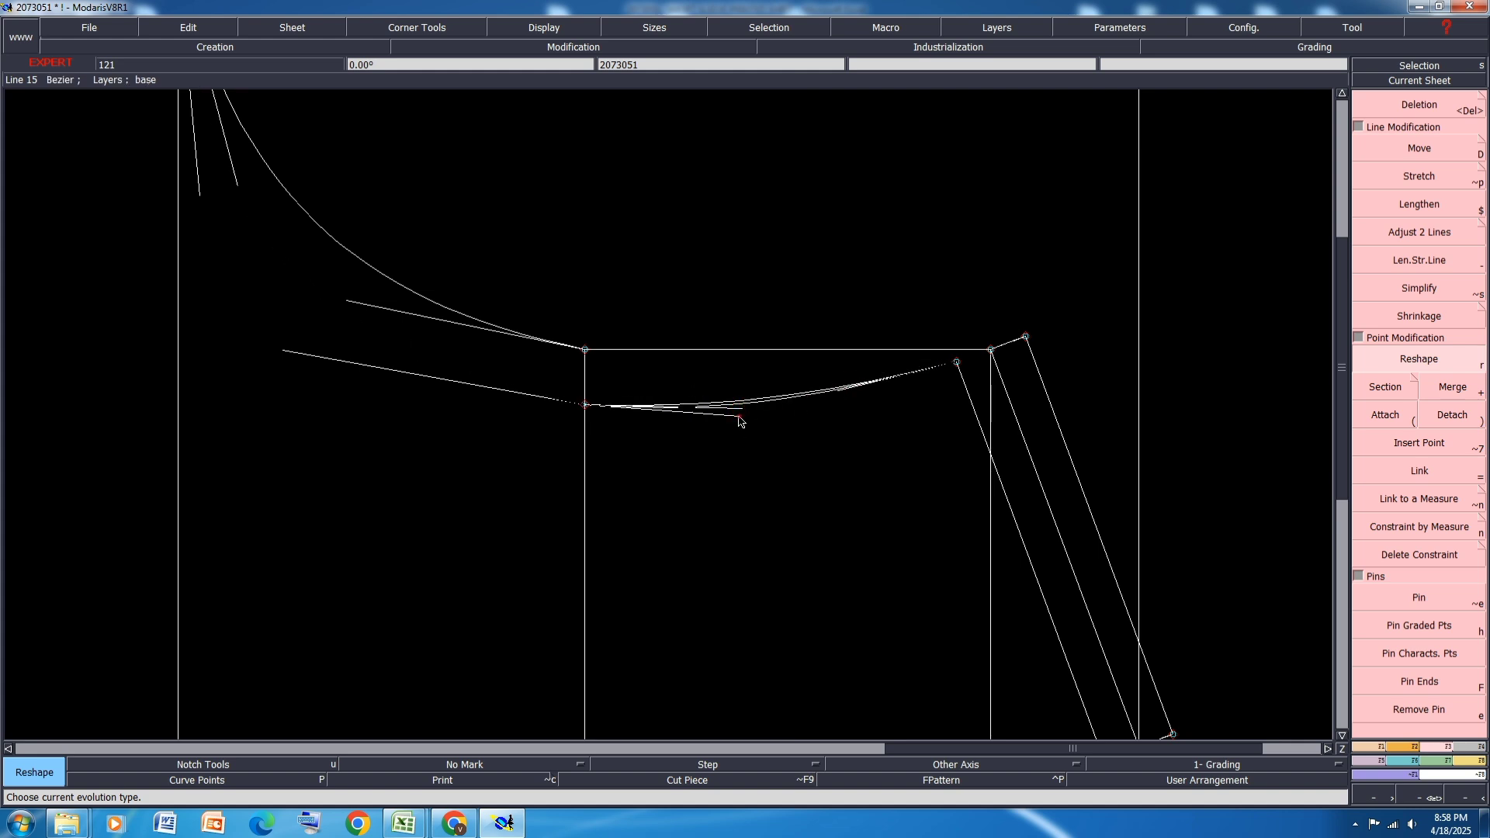
left_click(738, 421)
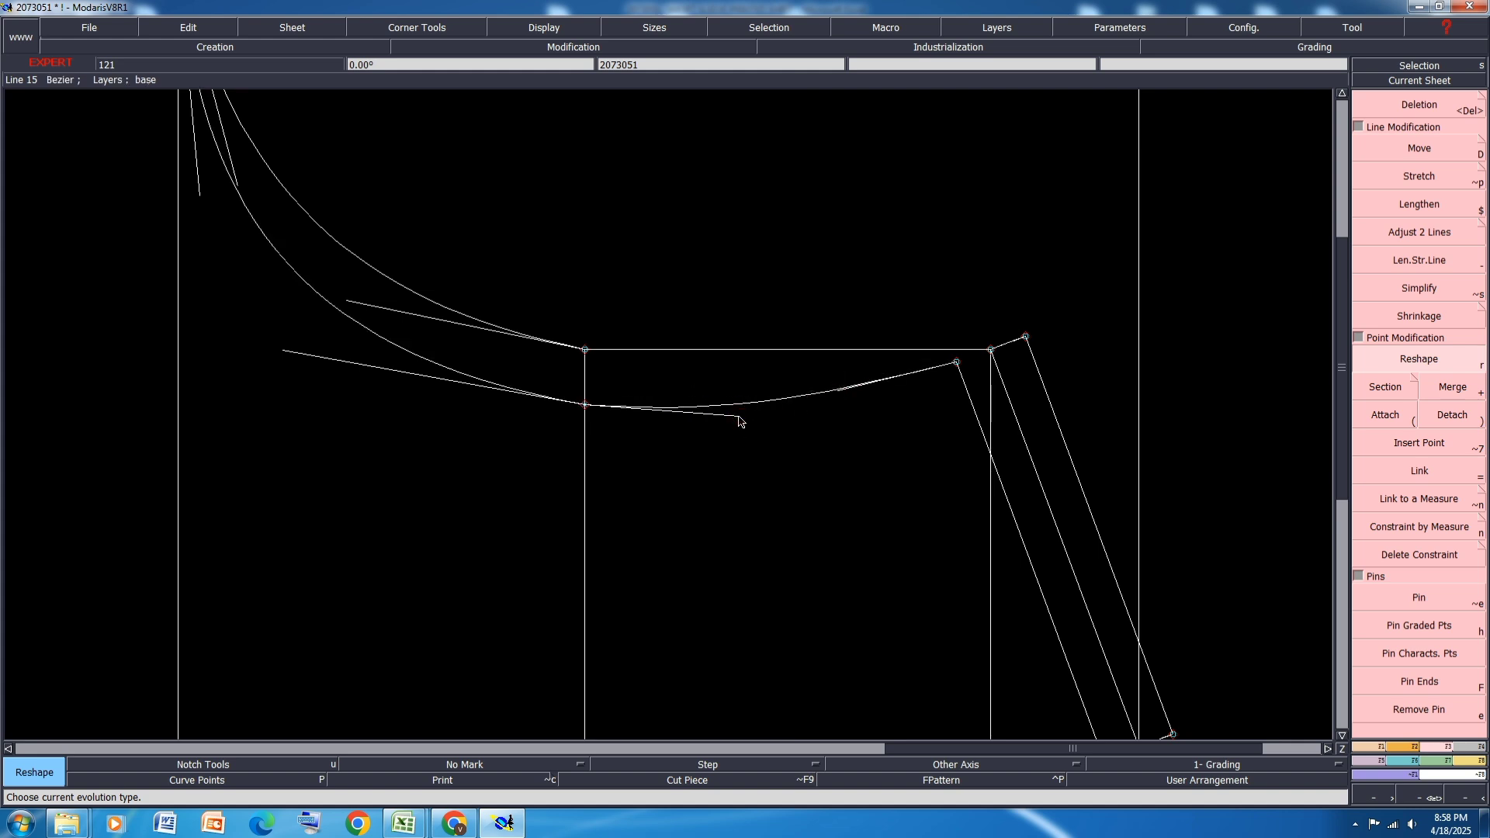
left_click(849, 392)
Step: Reshape the back armhole between the outer cross point and the shoulder point into a slight inward curve
left_click(689, 350)
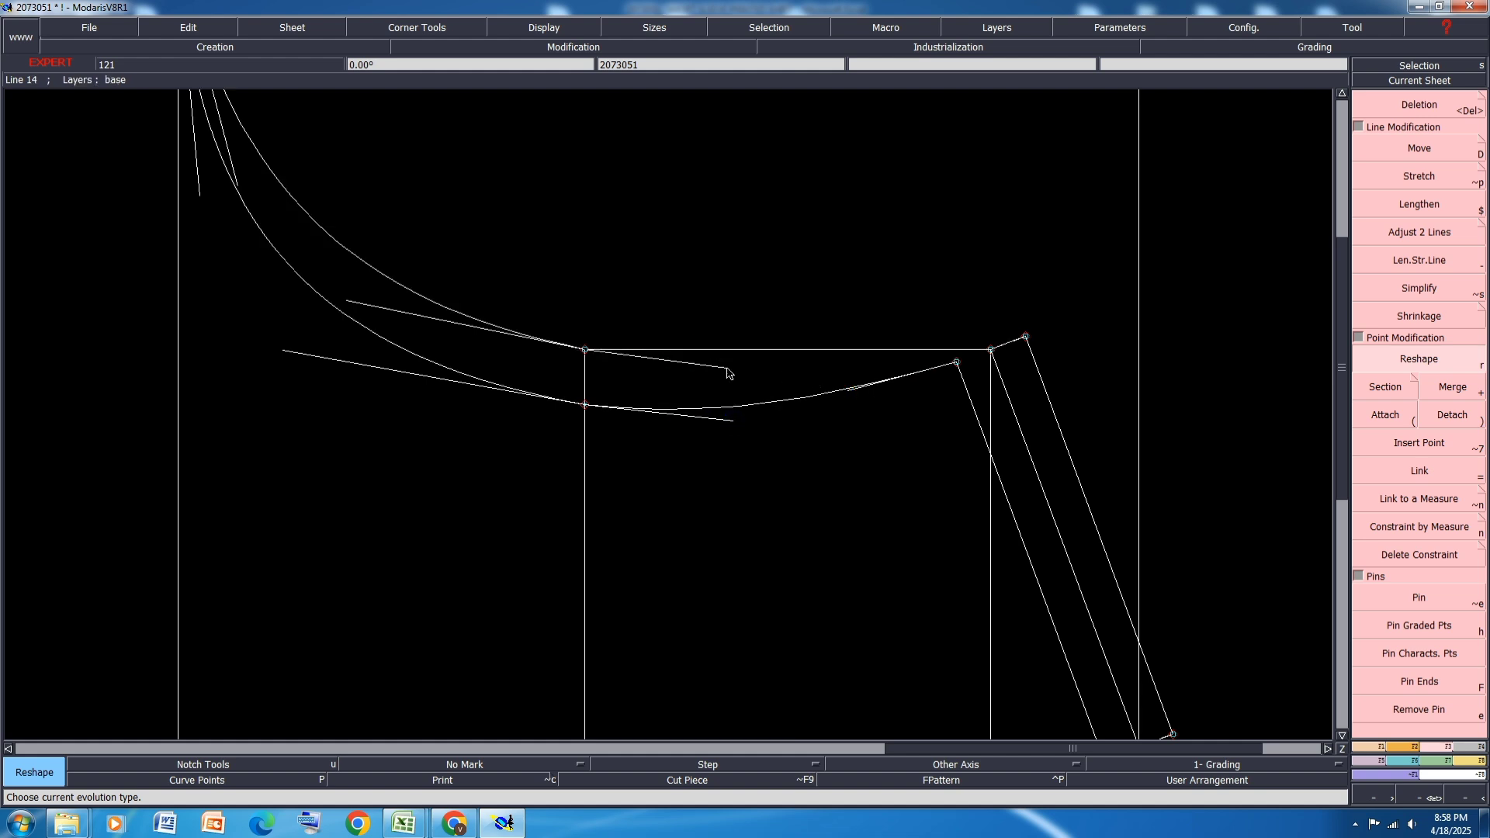
left_click(727, 368)
left_click(863, 349)
left_click(827, 376)
left_click(829, 380)
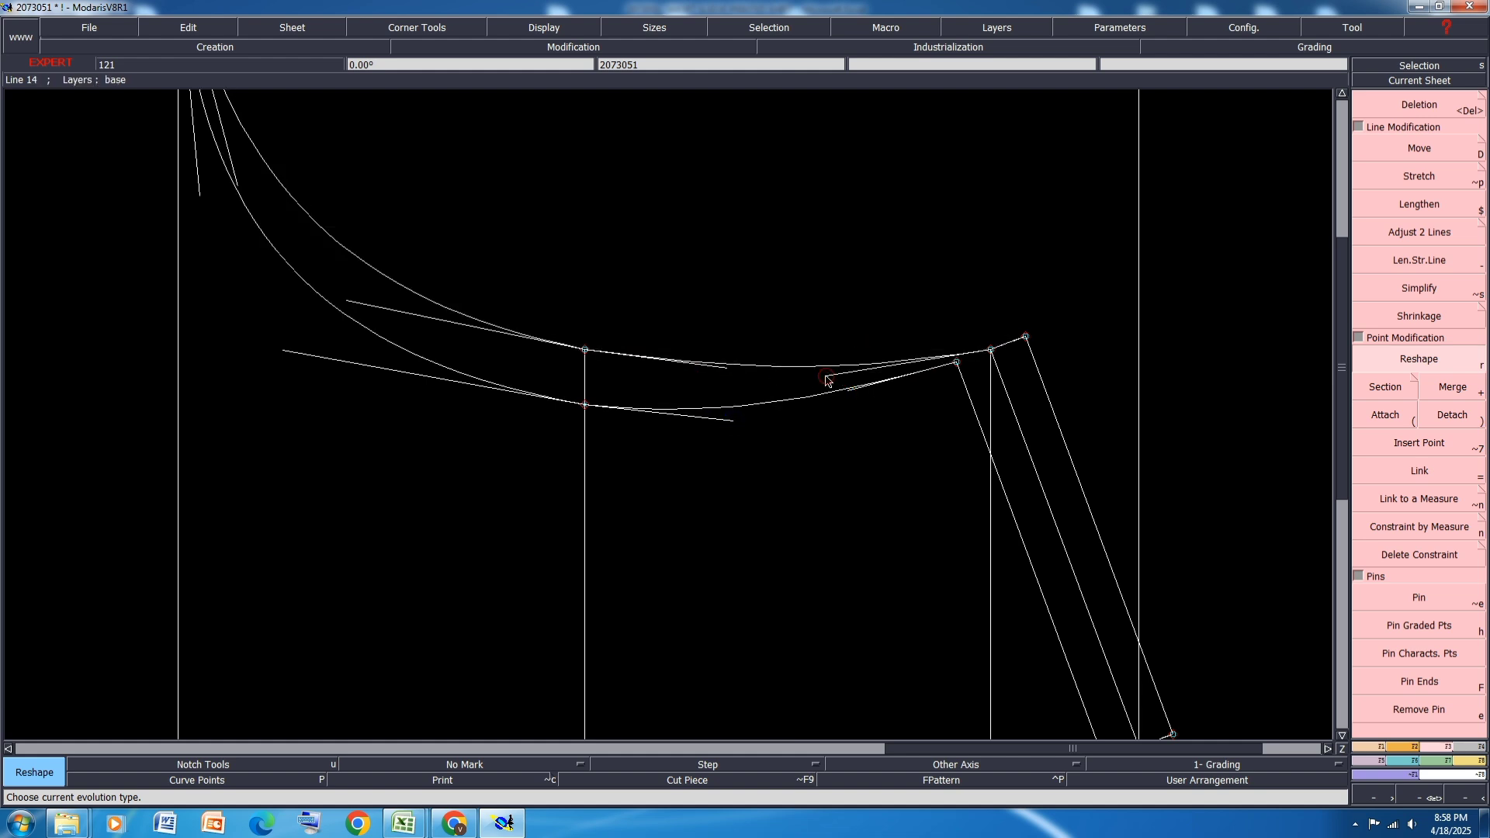
Step: Fine-tune the back armhole's tangent handles around the cross point and at the shoulder point so the curve flows smoothly
left_click(719, 374)
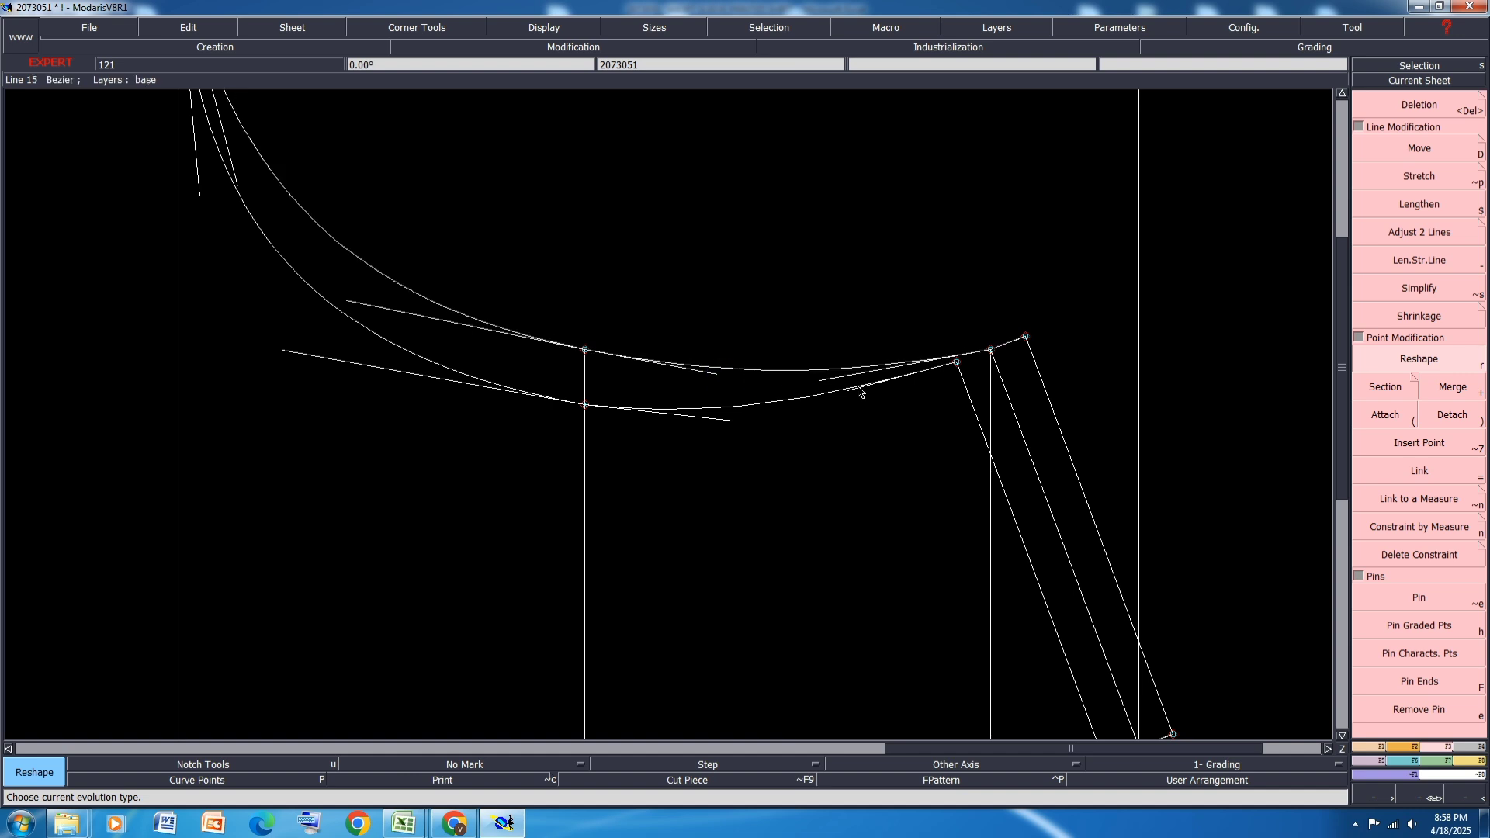
left_click_drag(819, 380, 857, 377)
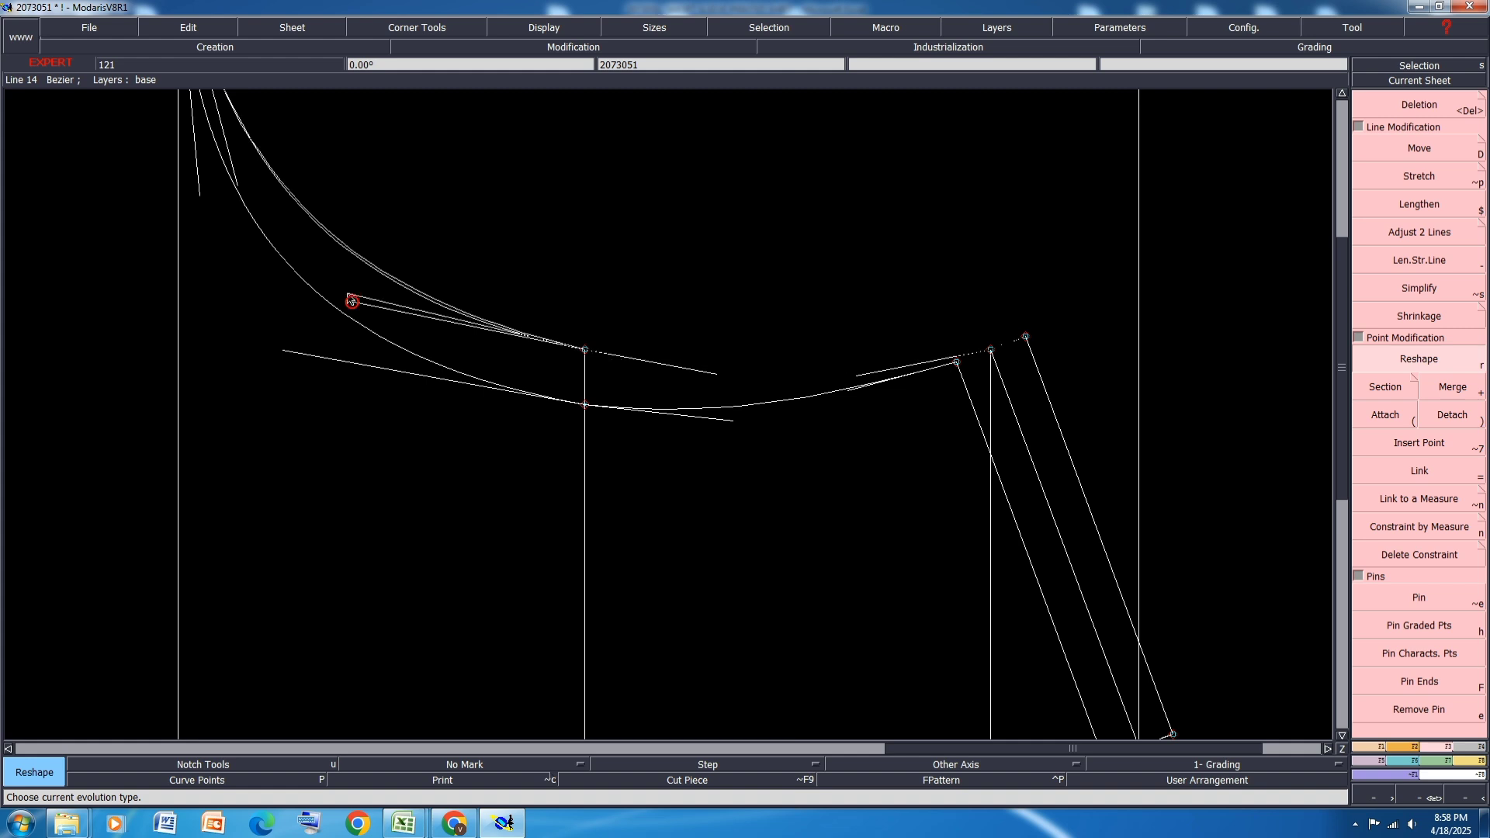
scroll(951, 375, "up", 3)
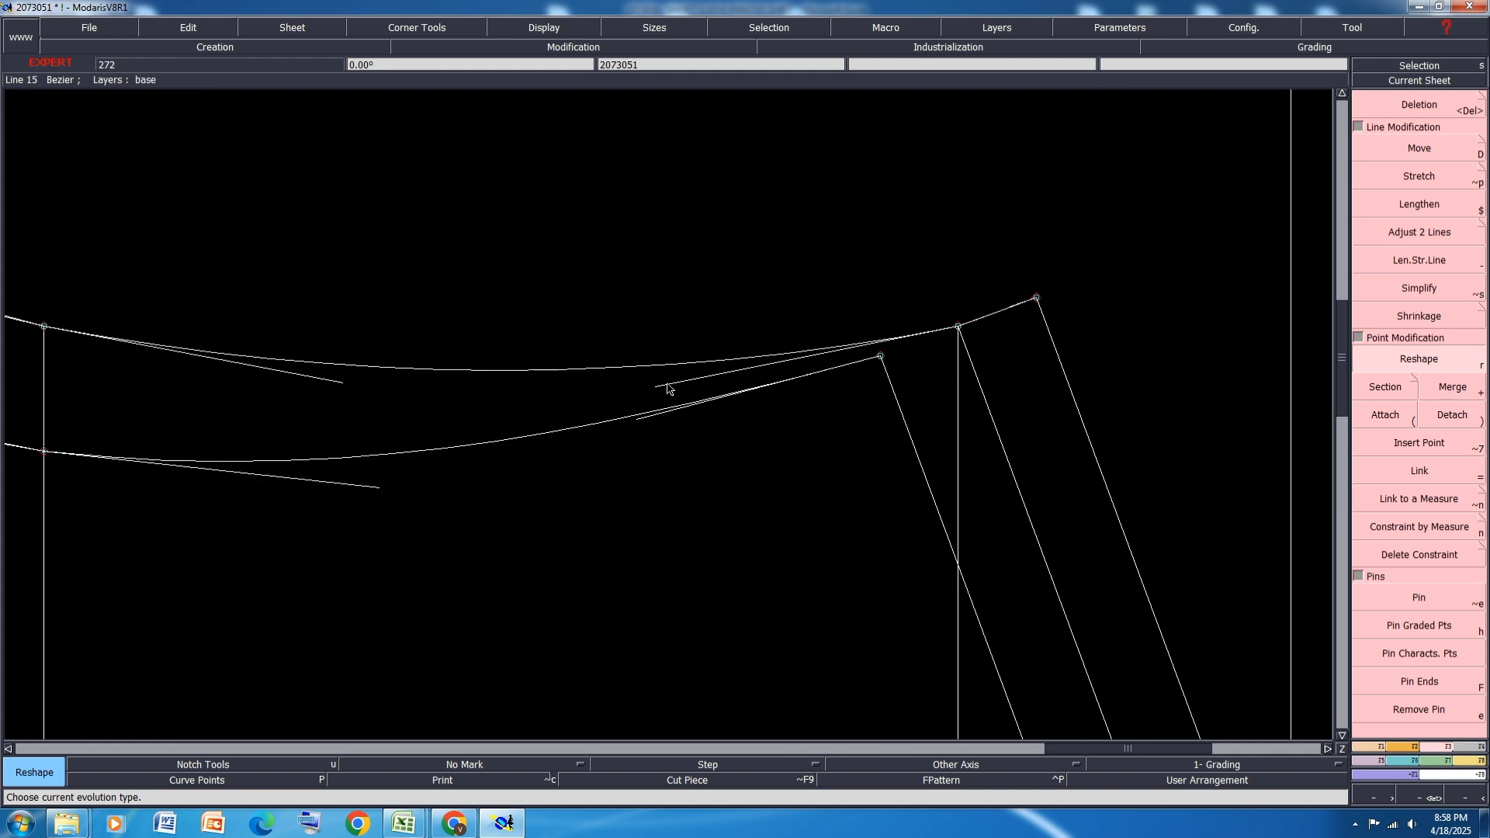
left_click_drag(661, 388, 665, 392)
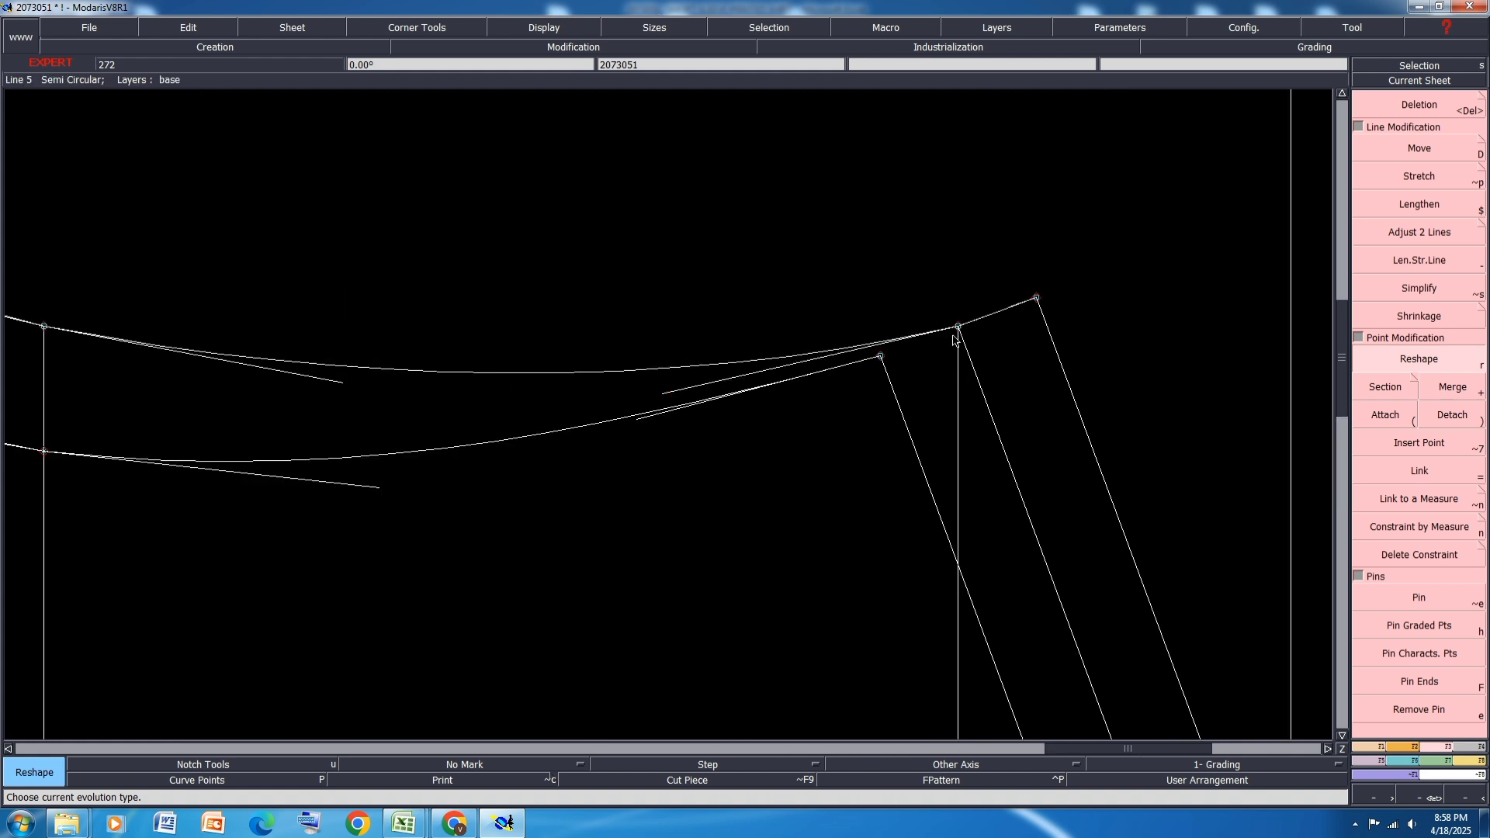
scroll(846, 294, "down", 3)
scroll(846, 294, "down", 3)
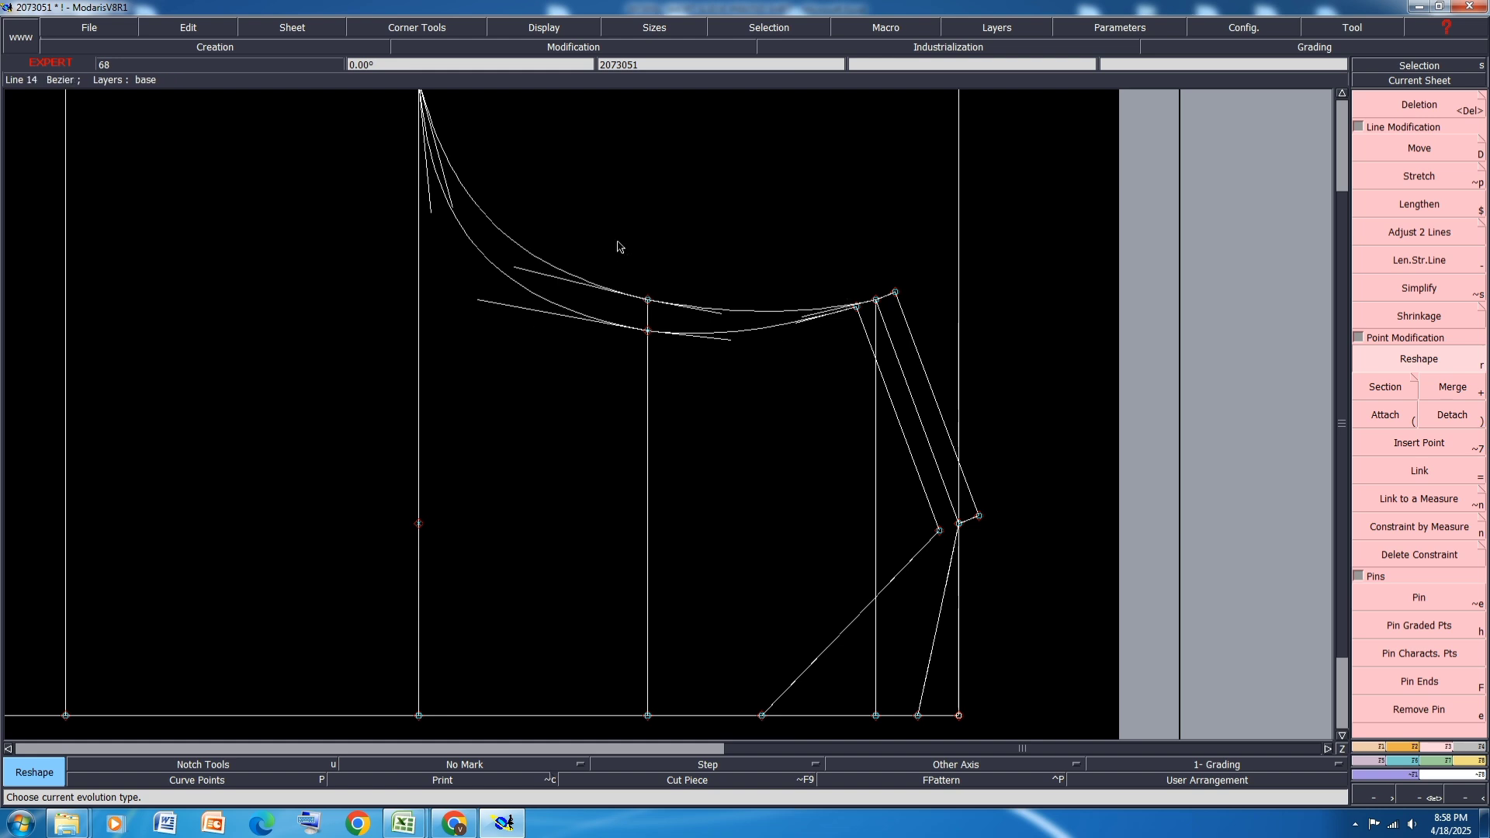
Step: Fine-tune the front and back armholes' tangent handles at the underarm point so both curves start closer to the vertical chest line
scroll(574, 213, "down", 2)
scroll(541, 189, "up", 5)
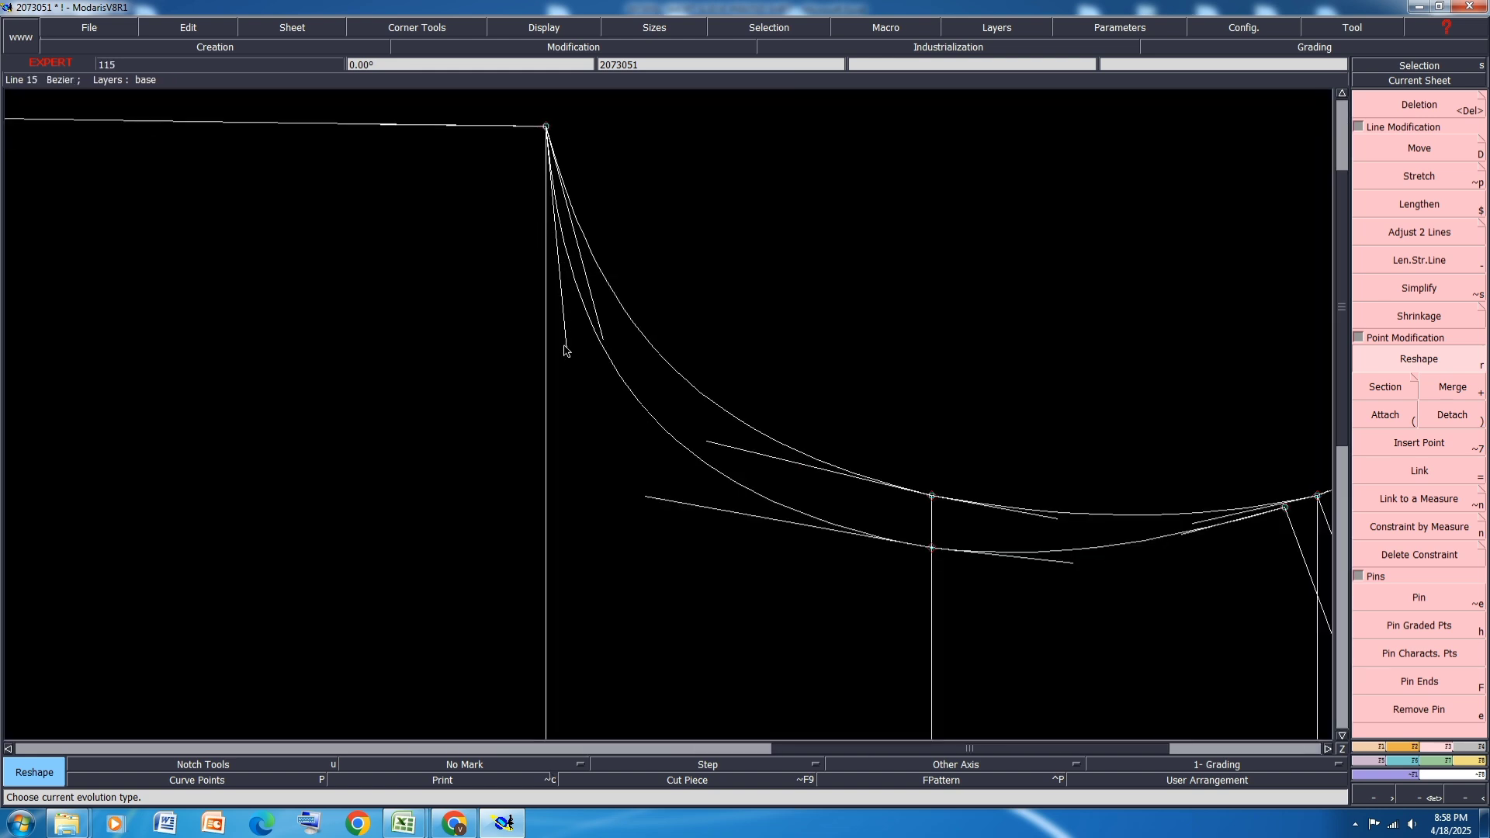
left_click_drag(564, 350, 570, 345)
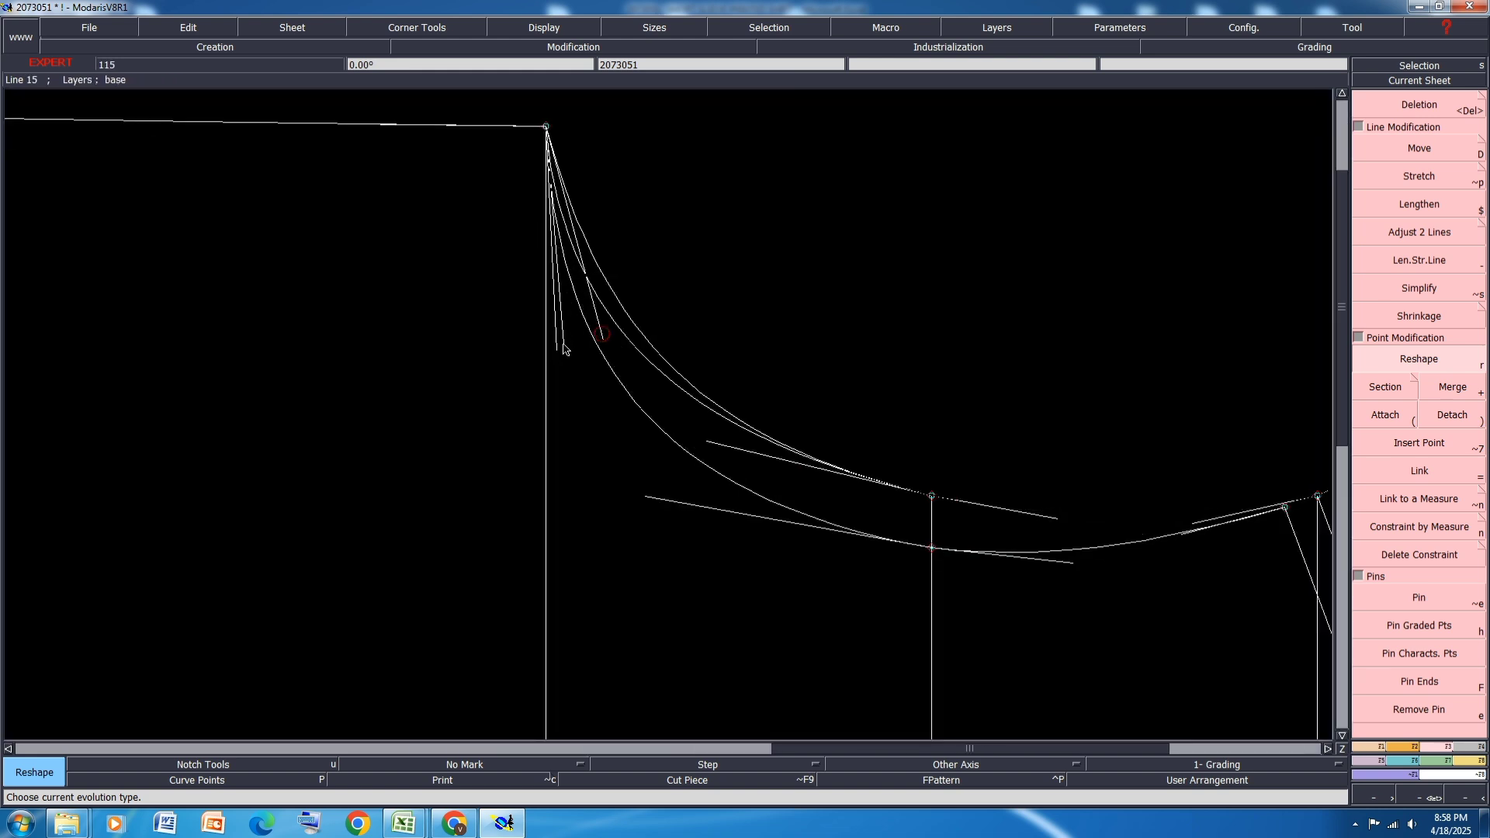
scroll(664, 293, "down", 2)
scroll(664, 293, "down", 2)
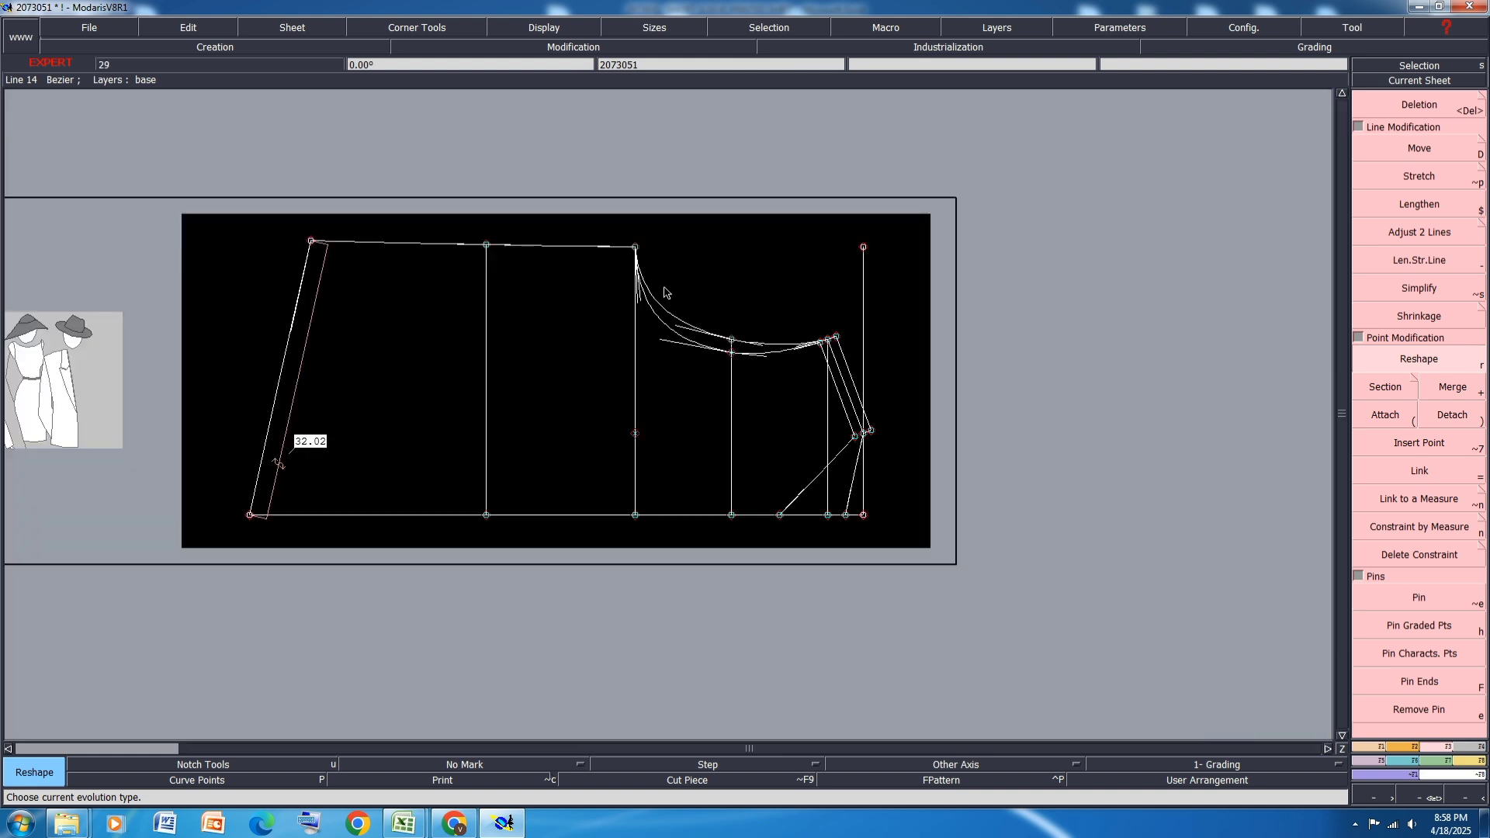
Step: Create a symmetry axis along the middle shoulder line, using its neck end as the first point
scroll(764, 469, "up", 4)
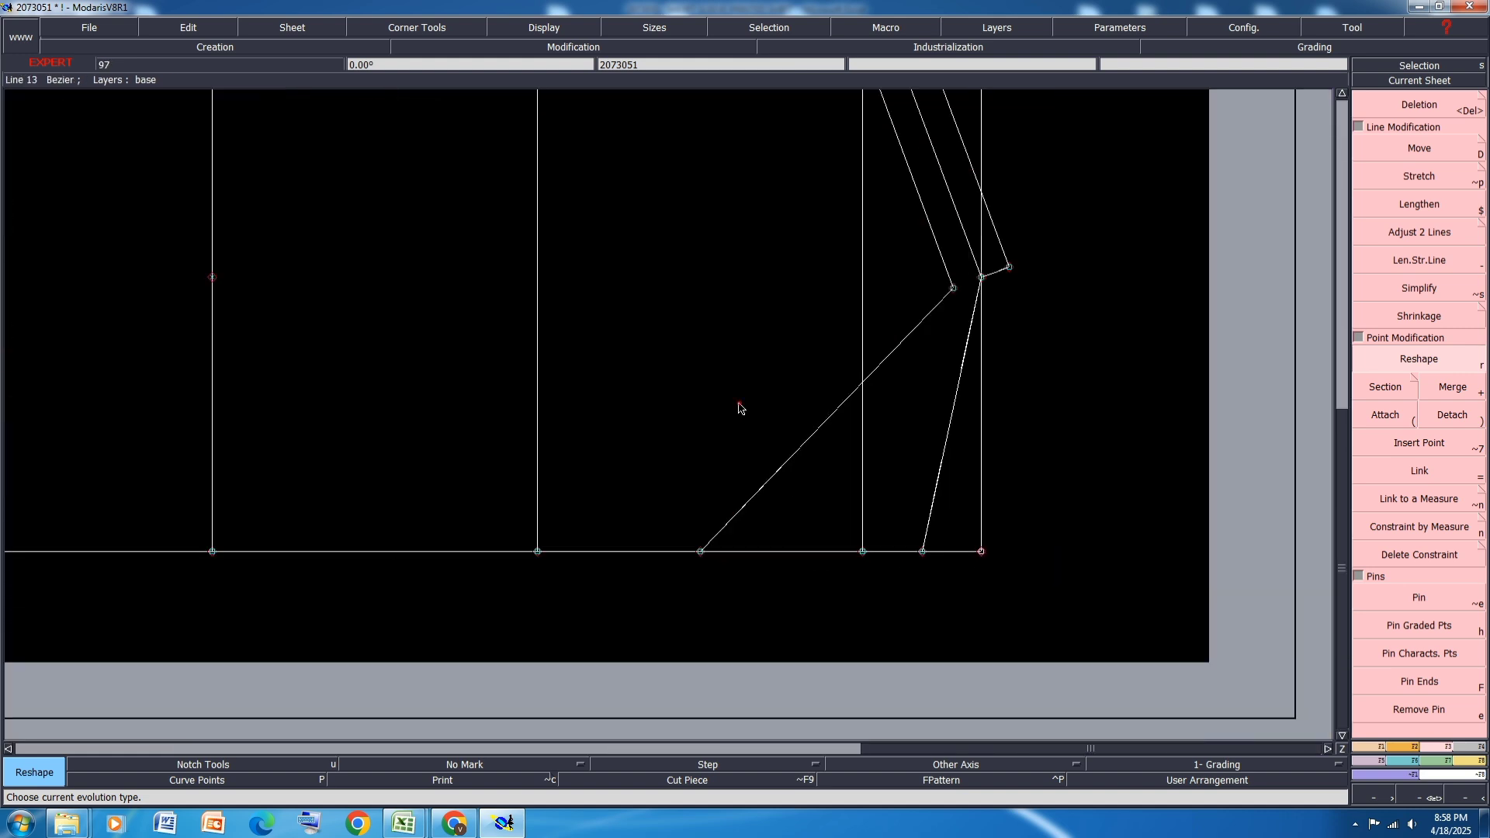
scroll(932, 475, "down", 2)
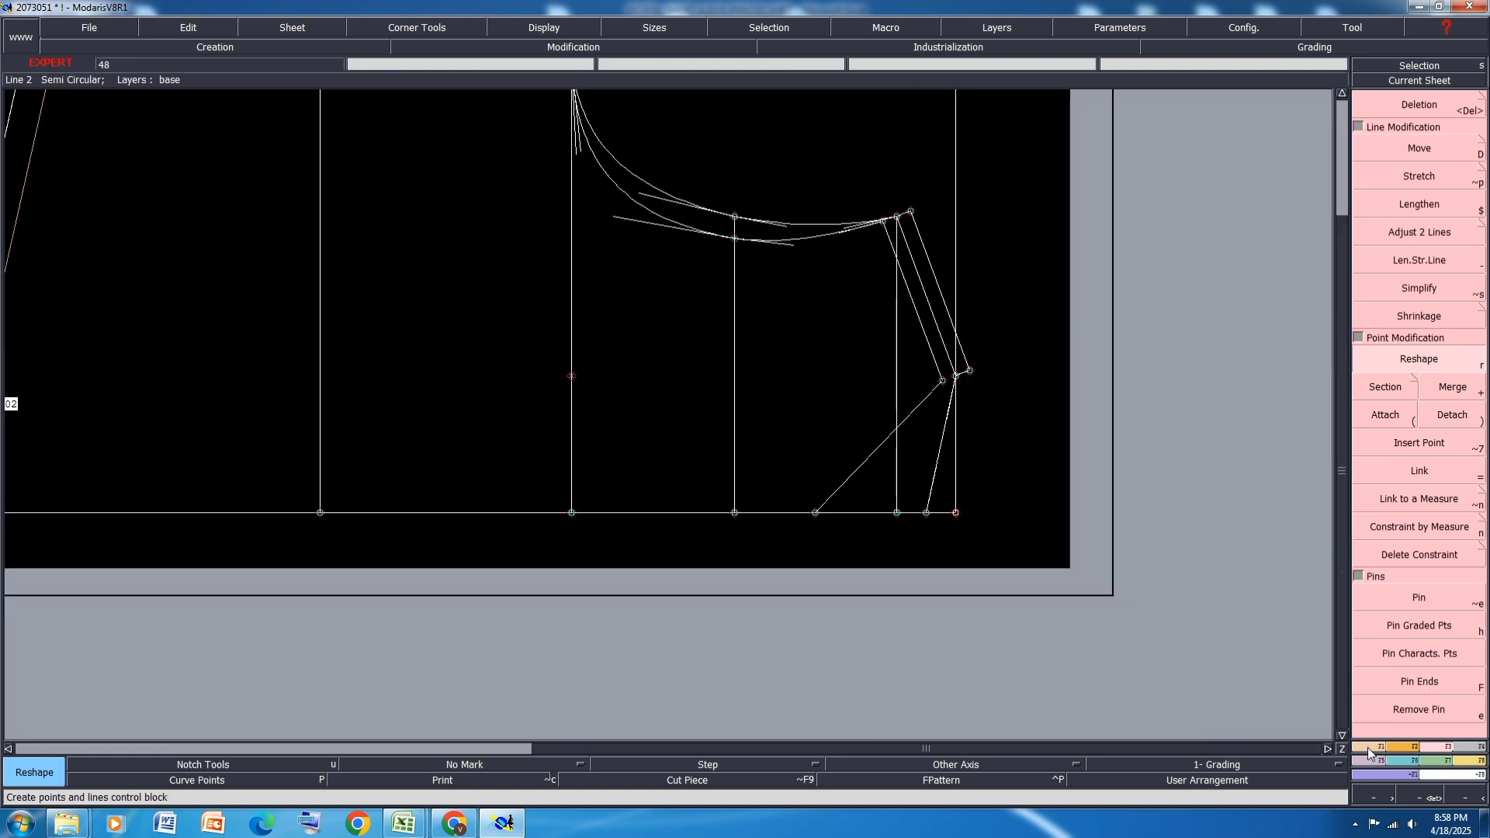
key("y")
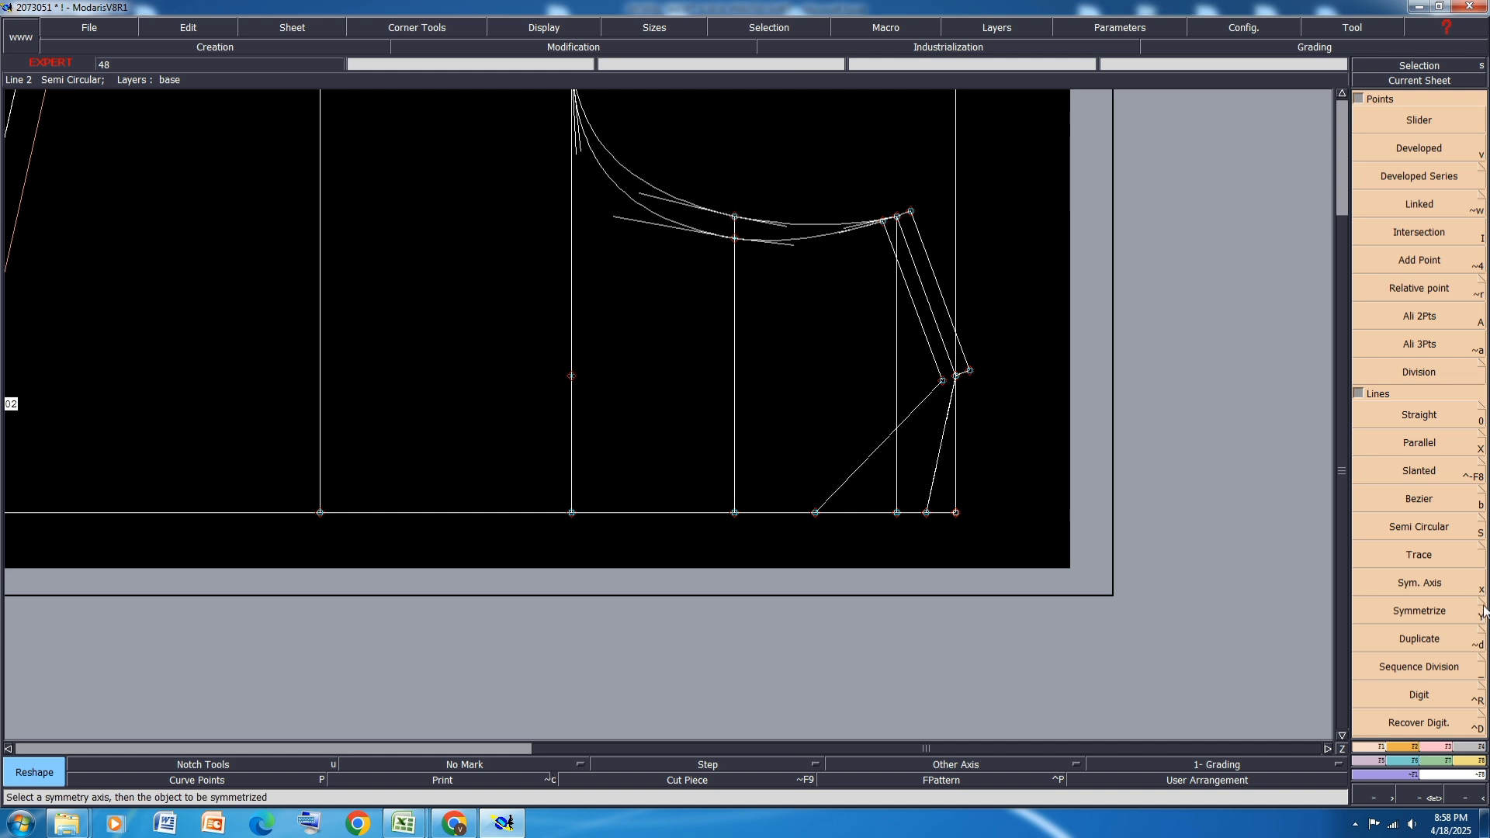
left_click(1483, 610)
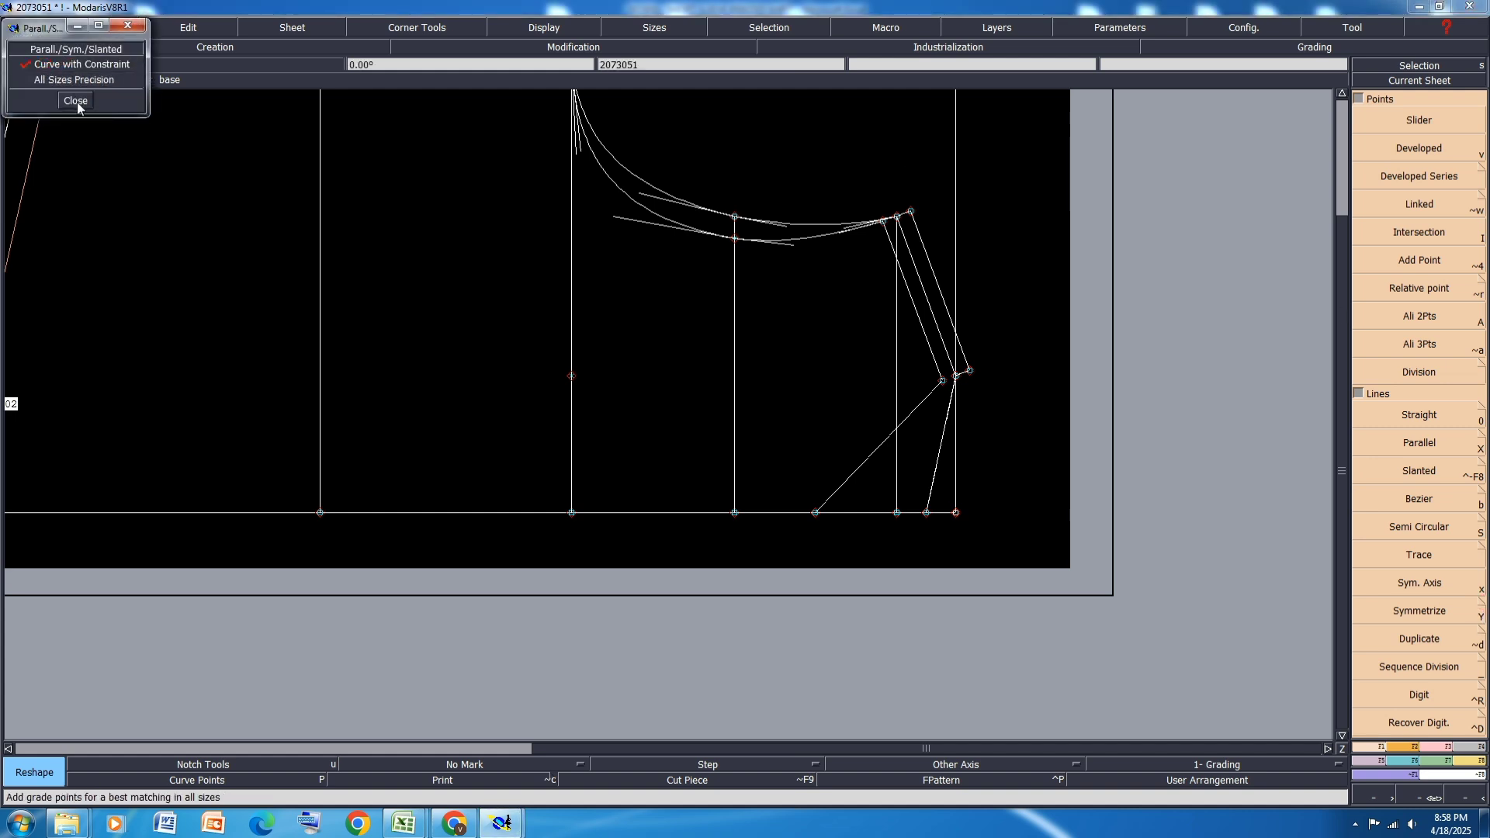
left_click(75, 101)
left_click(1441, 587)
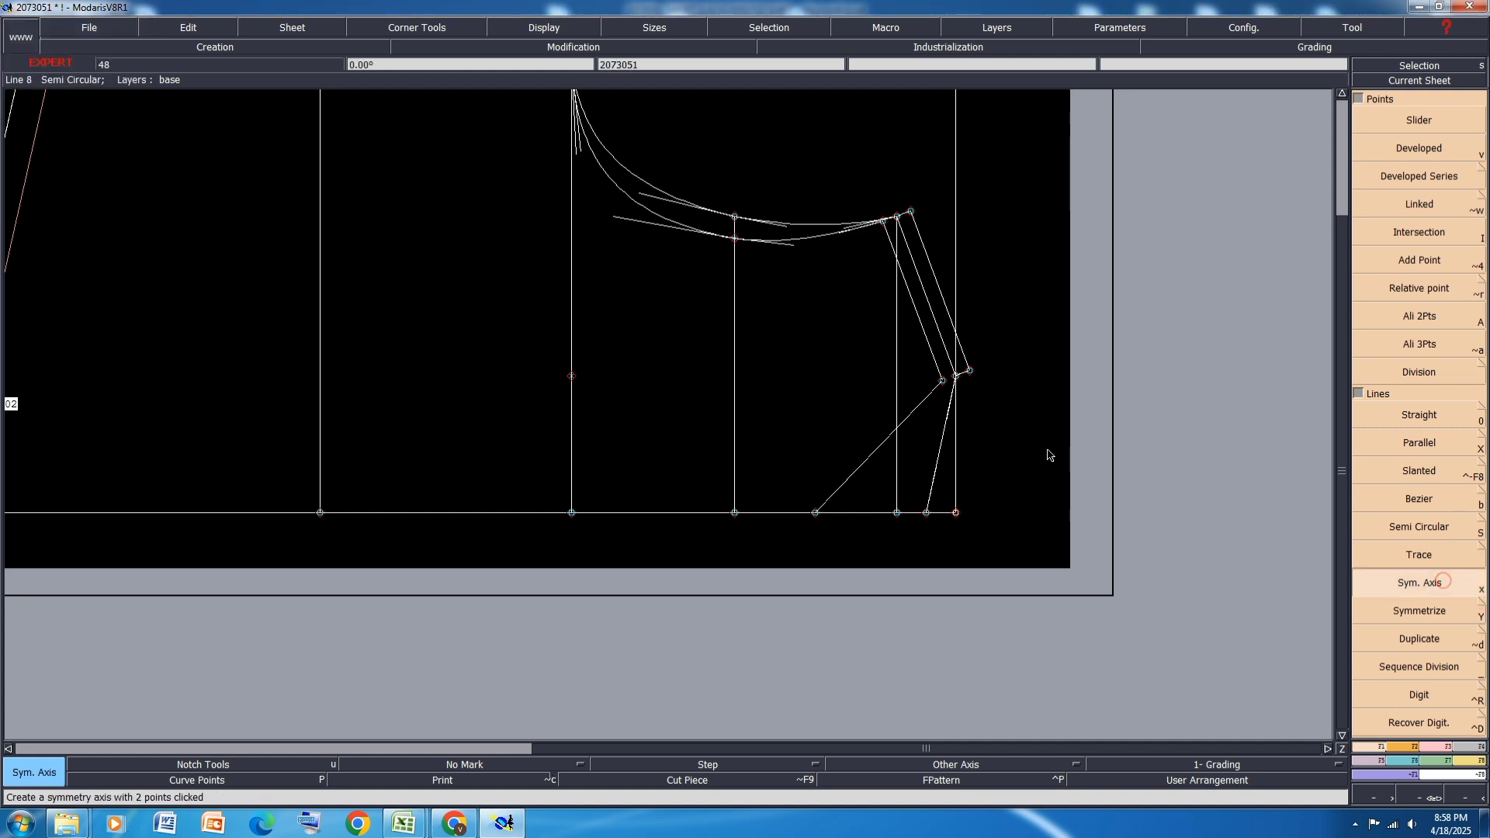
left_click(956, 377)
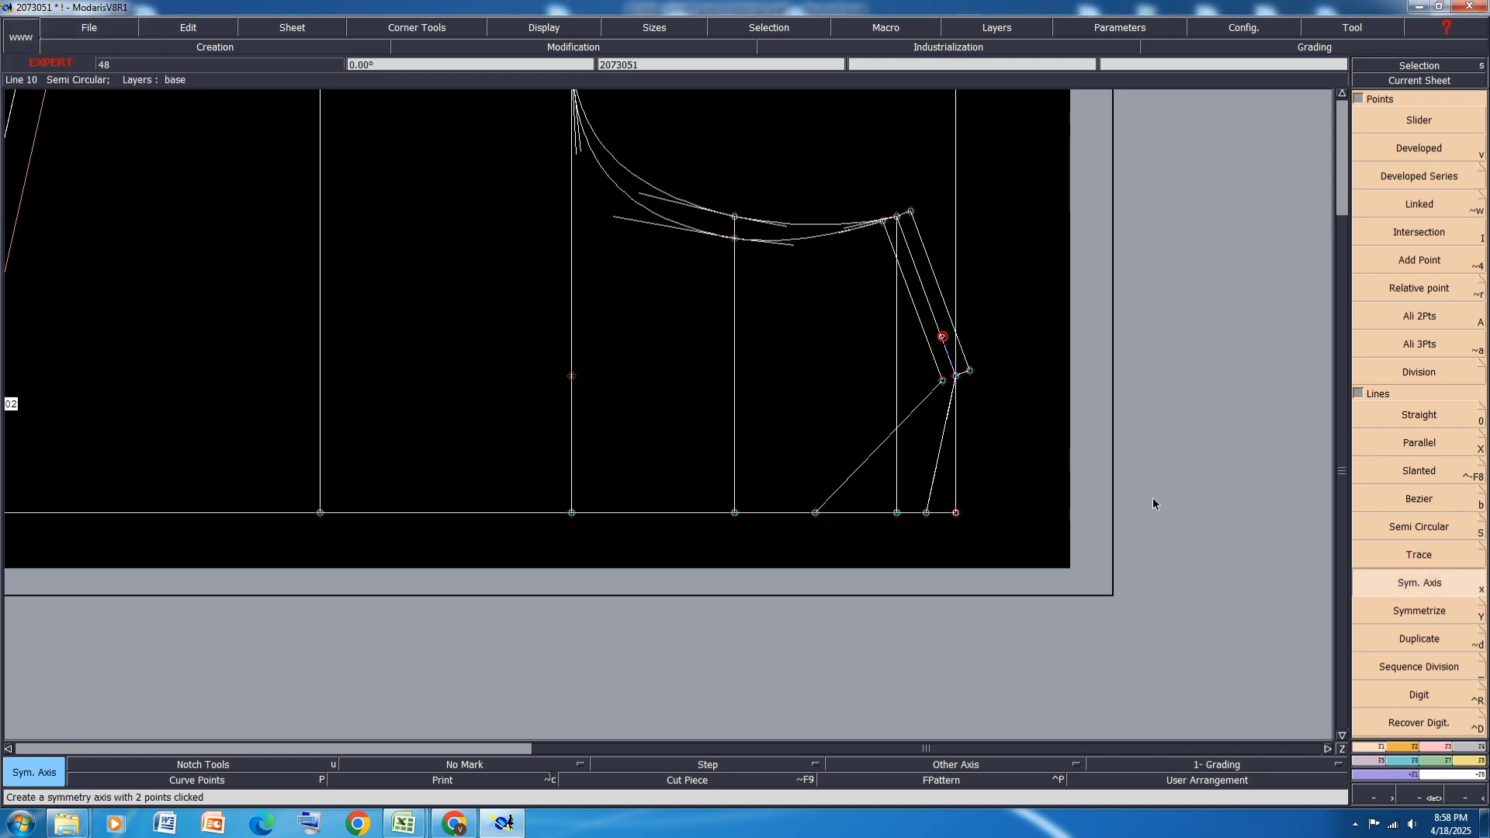
Step: Symmetrize the front armhole and front neckline curves across the middle shoulder line axis
left_click(1422, 611)
scroll(836, 167, "up", 1)
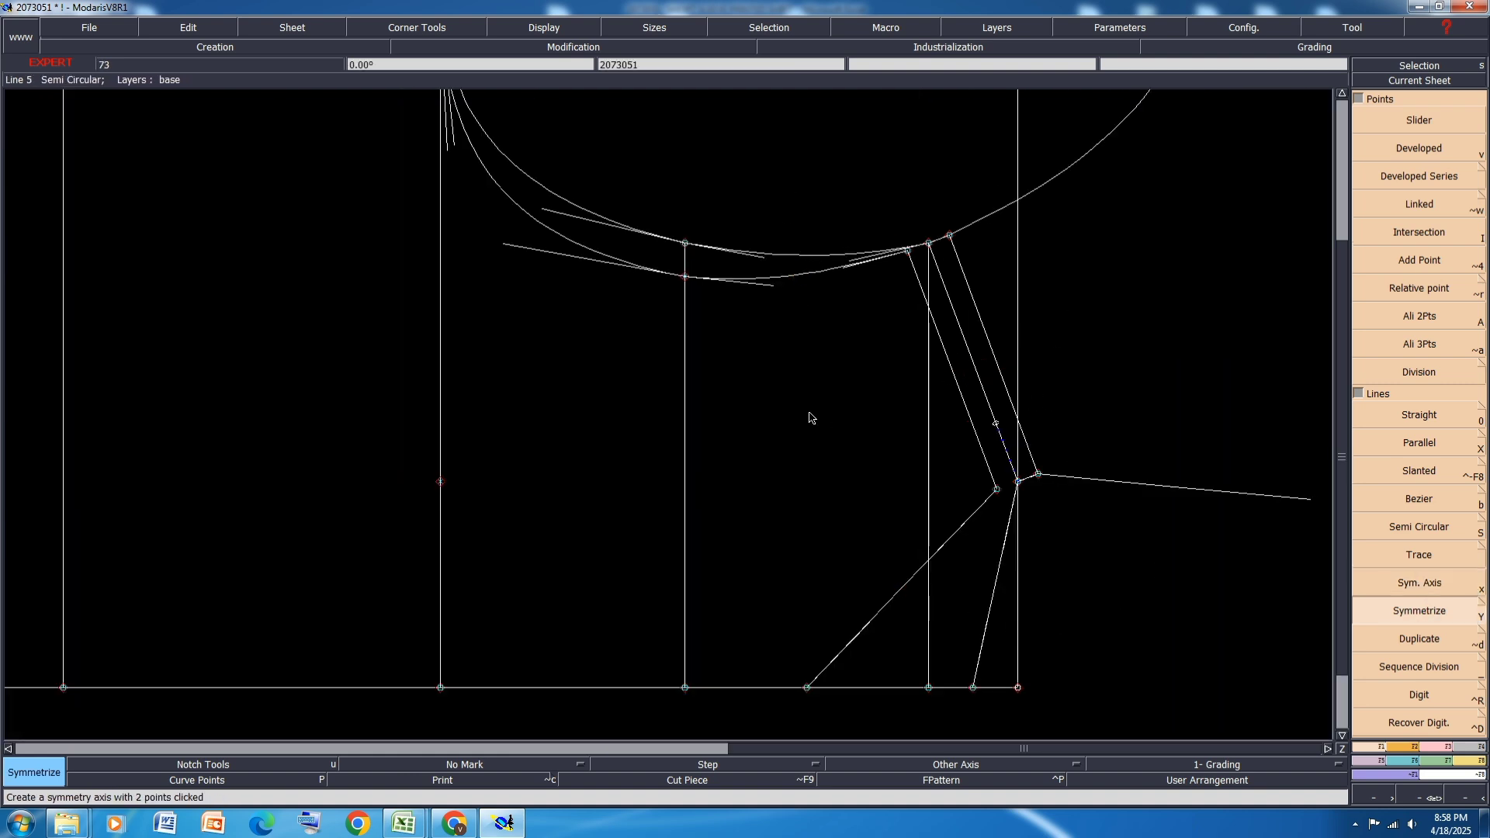
scroll(189, 455, "down", 2)
scroll(587, 477, "up", 3)
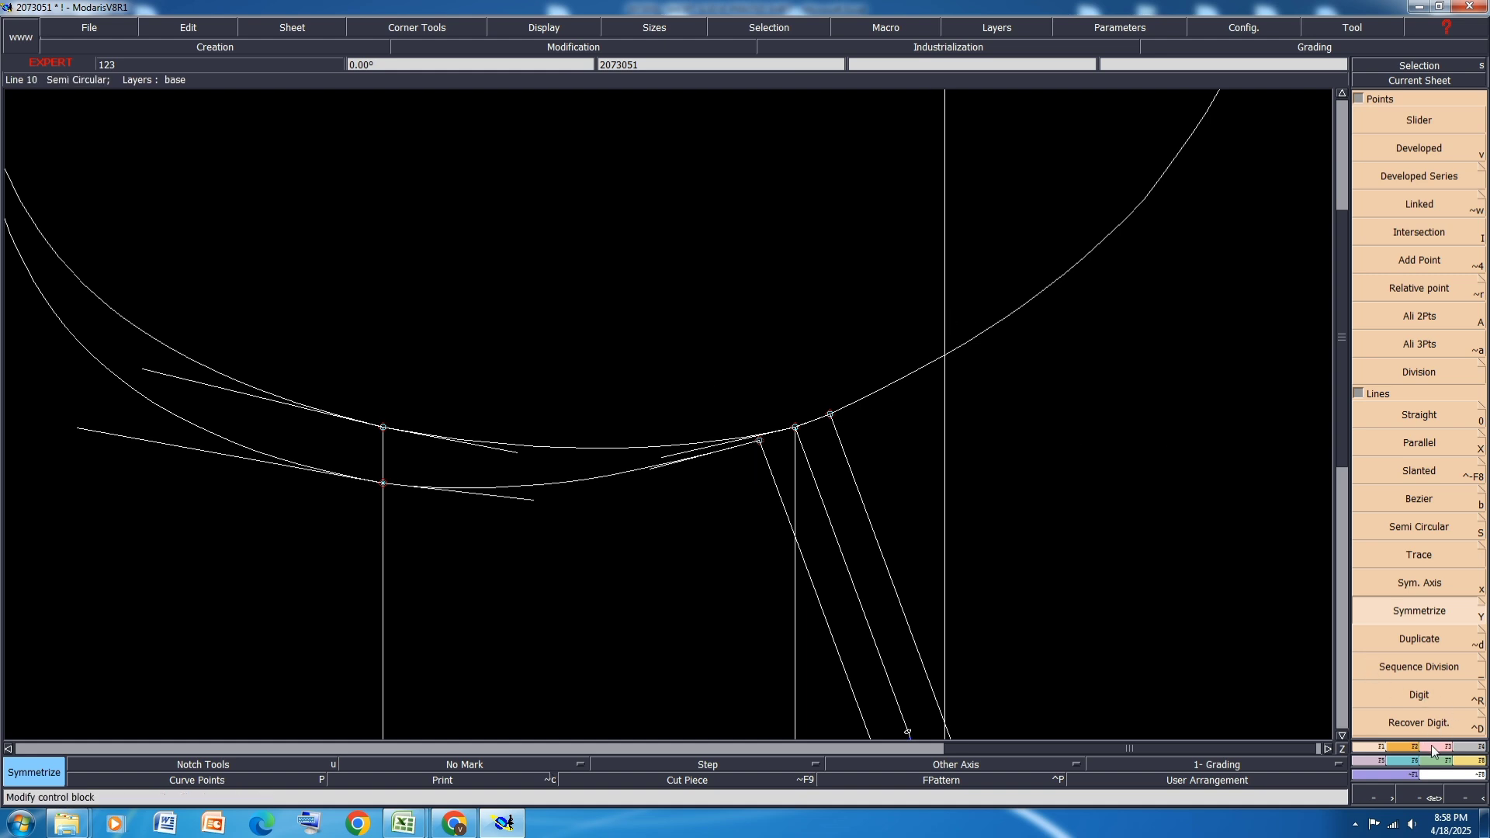
Step: Reshape the armhole ends of the front and back shoulder lines, shifting both points slightly down so the mirrored armhole joins smoothly
left_click(574, 46)
left_click(1428, 358)
scroll(796, 421, "up", 2)
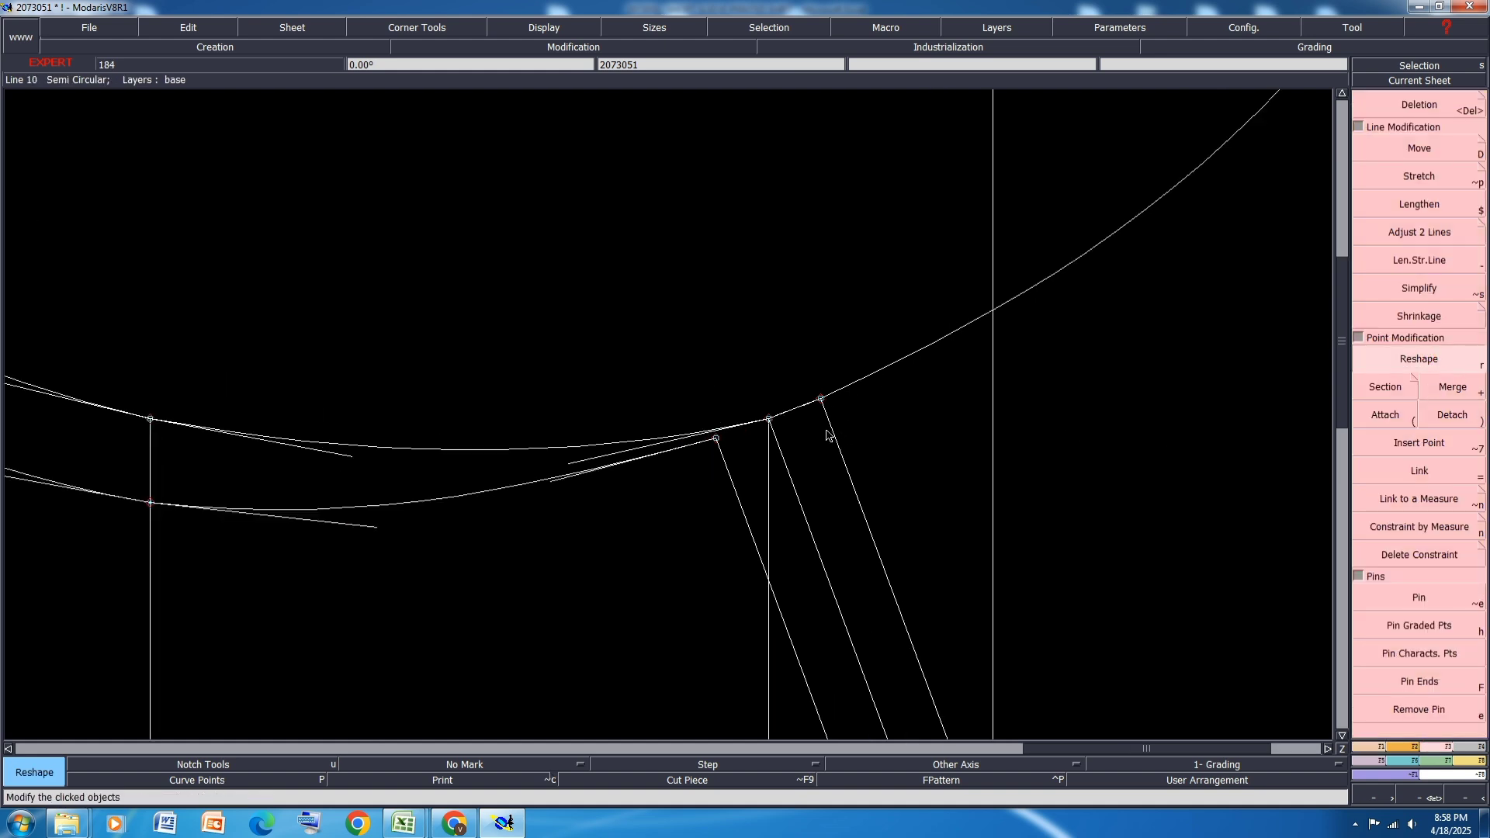
left_click(659, 444)
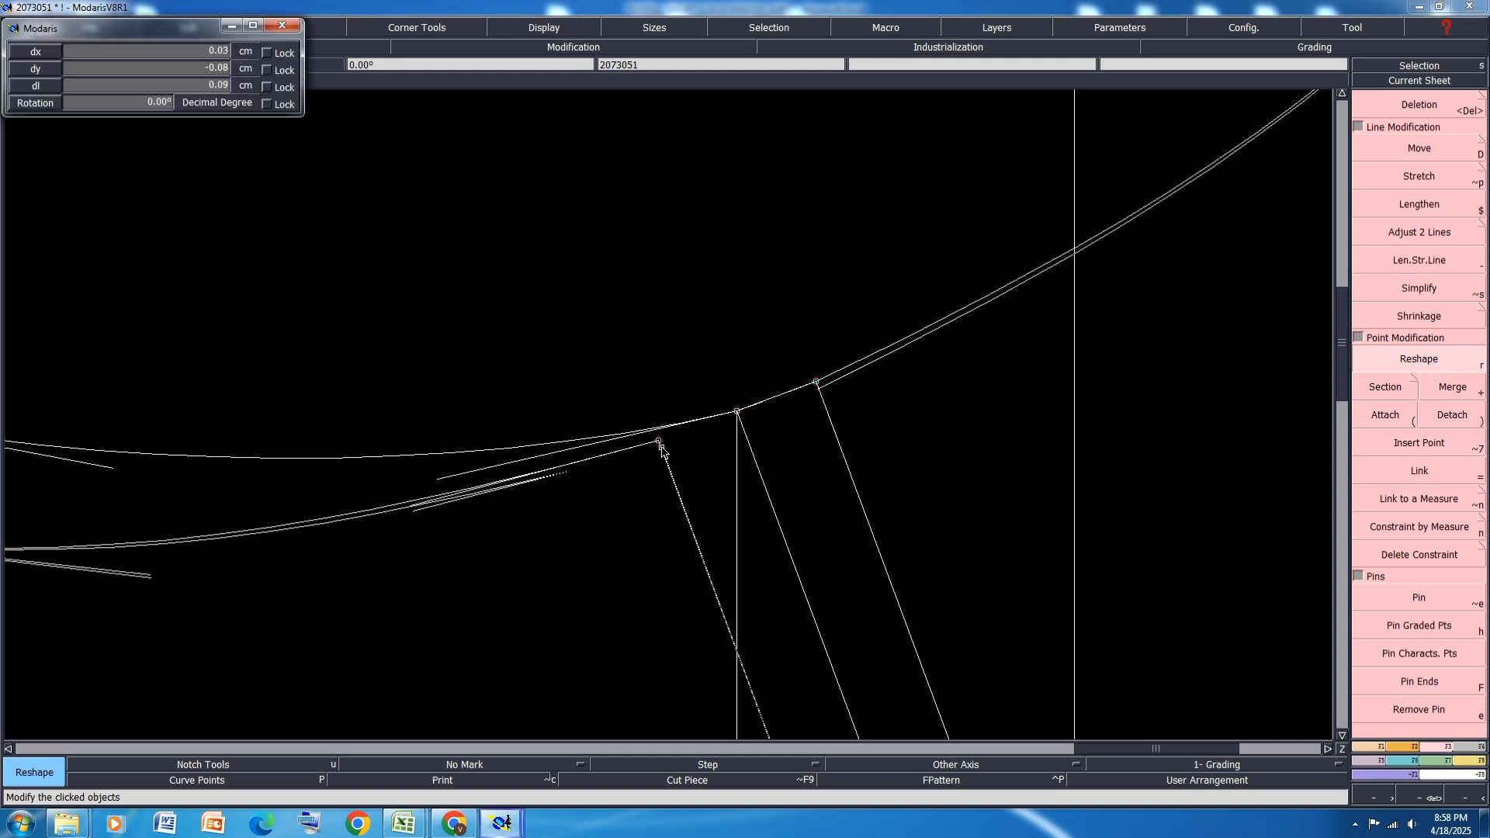
left_click(662, 447)
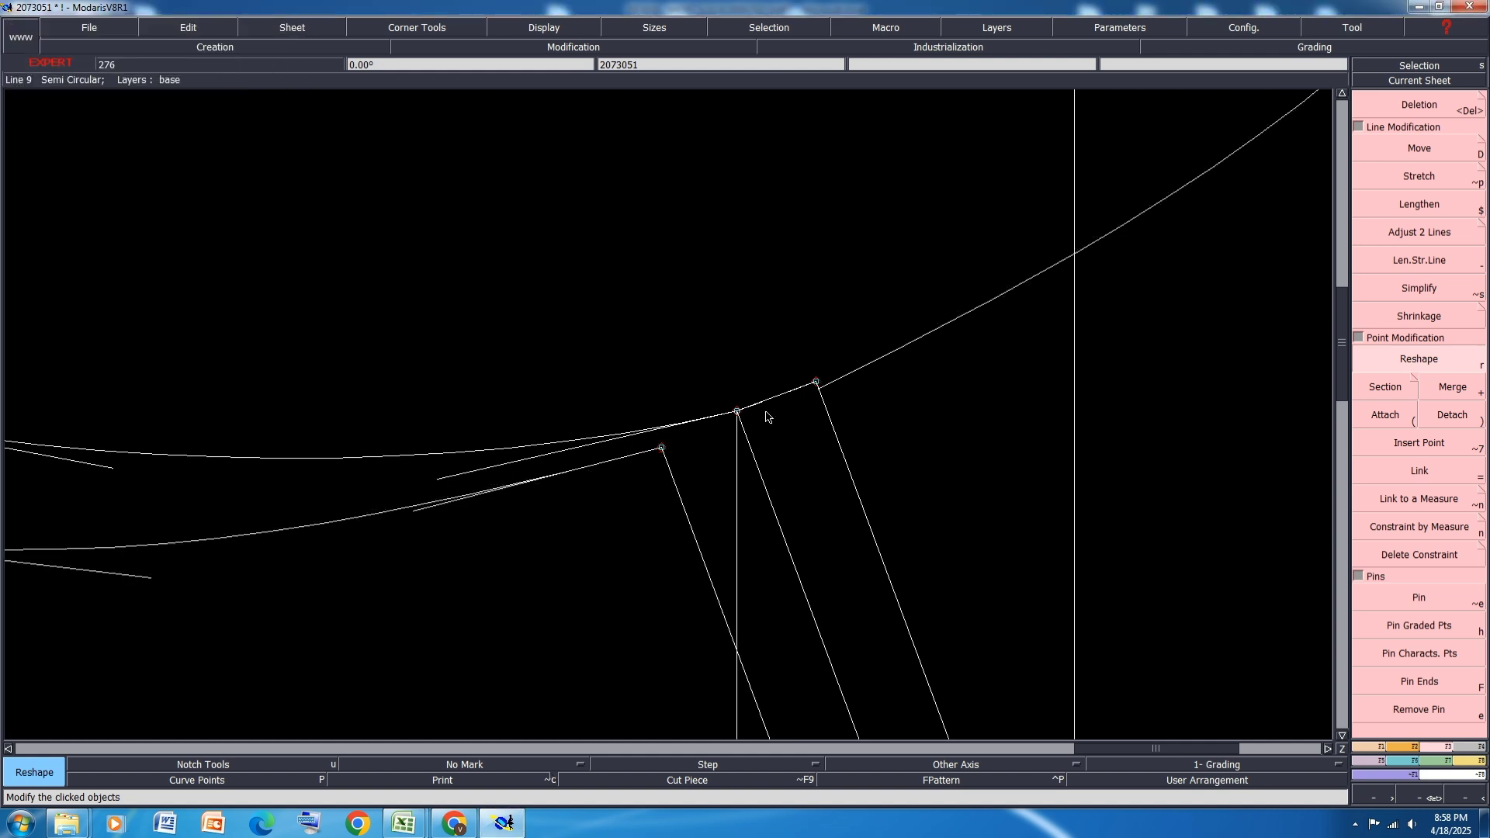
left_click(817, 382)
left_click(820, 388)
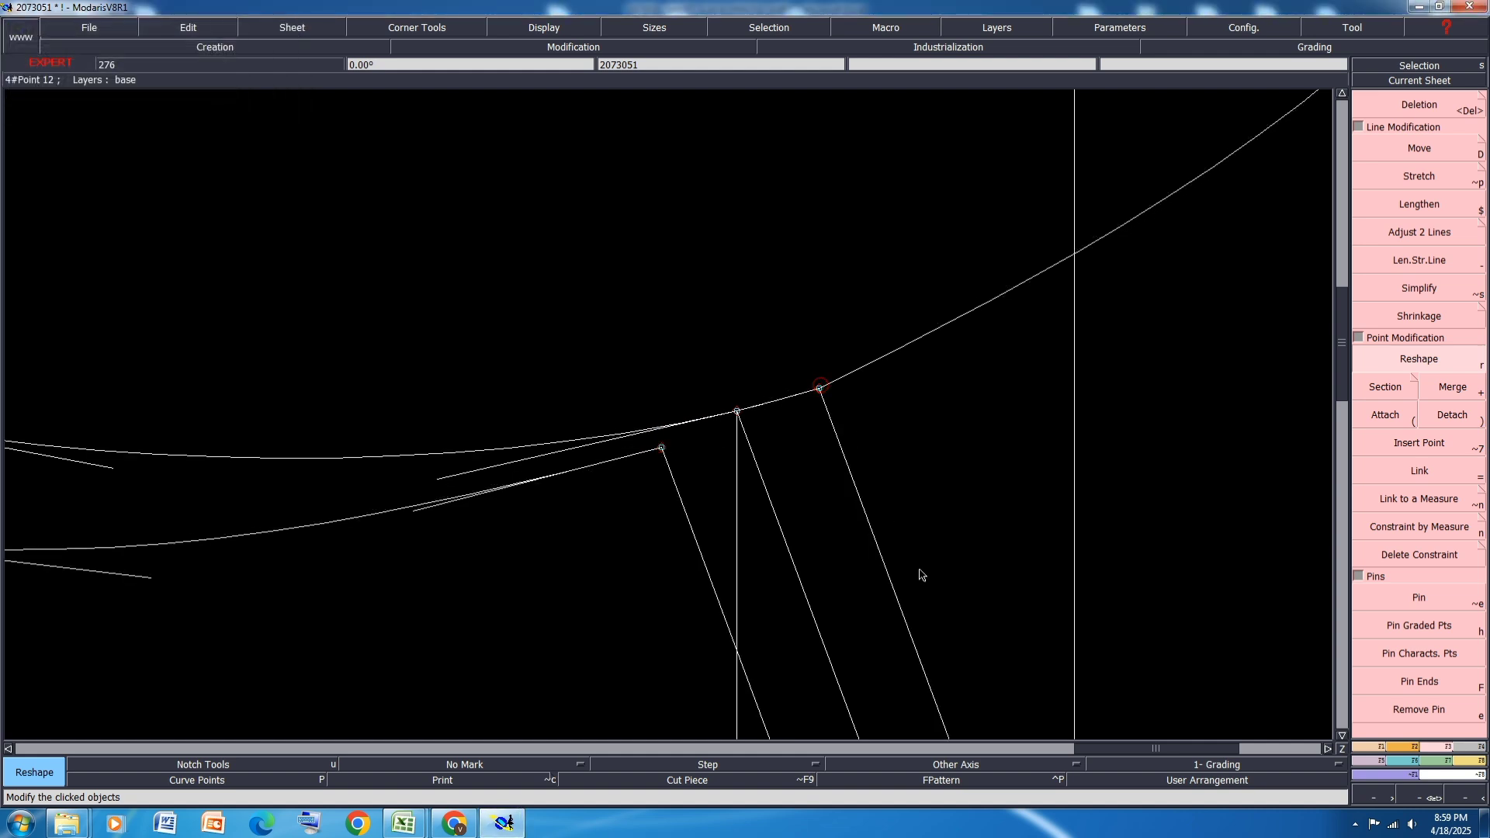
Step: Adjust the front armhole curve's tangent handle near the shoulder to smooth the transition into its mirrored continuation
scroll(921, 374, "down", 2)
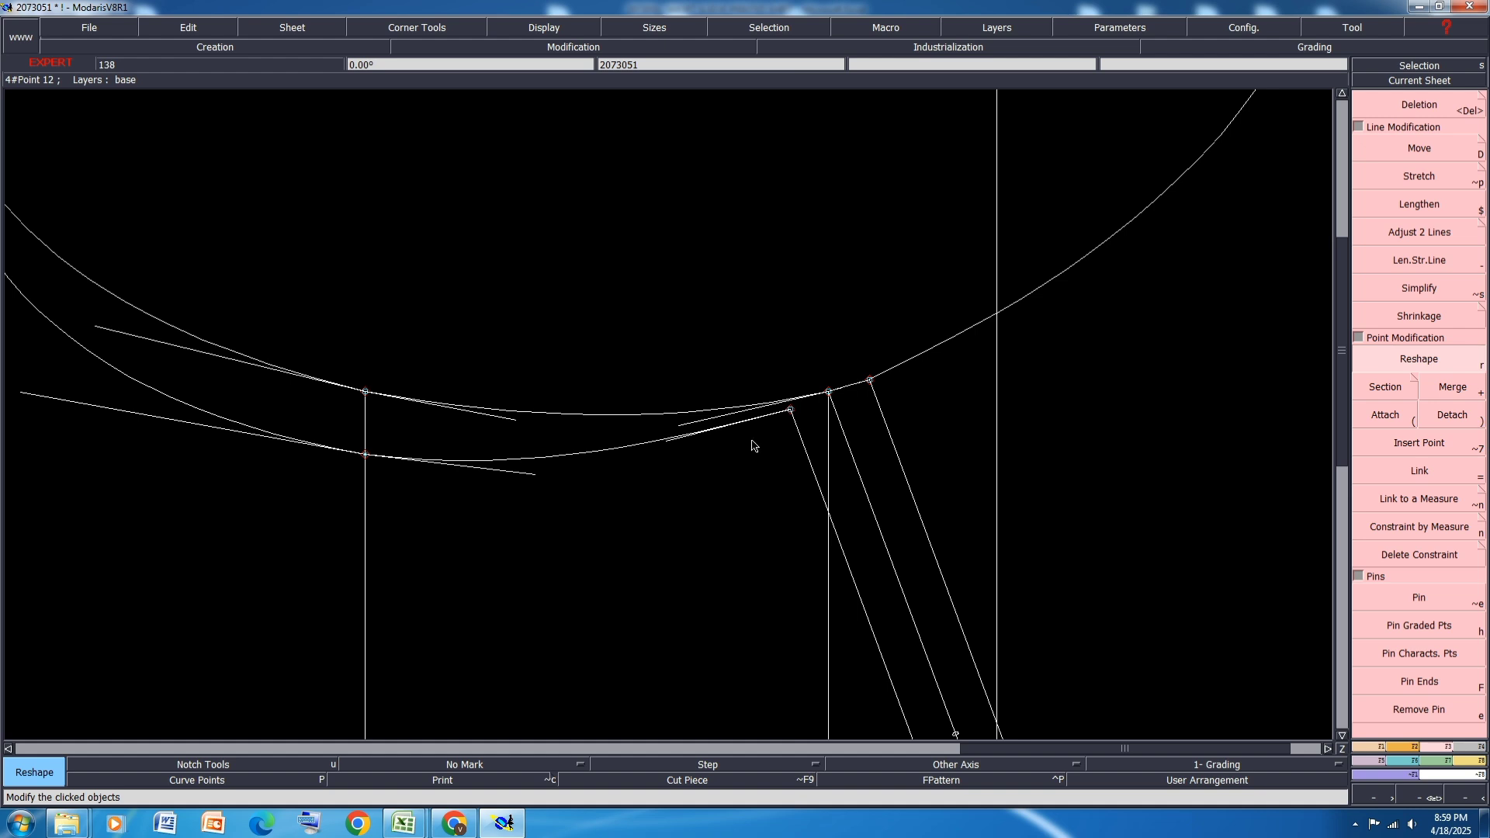
left_click(671, 448)
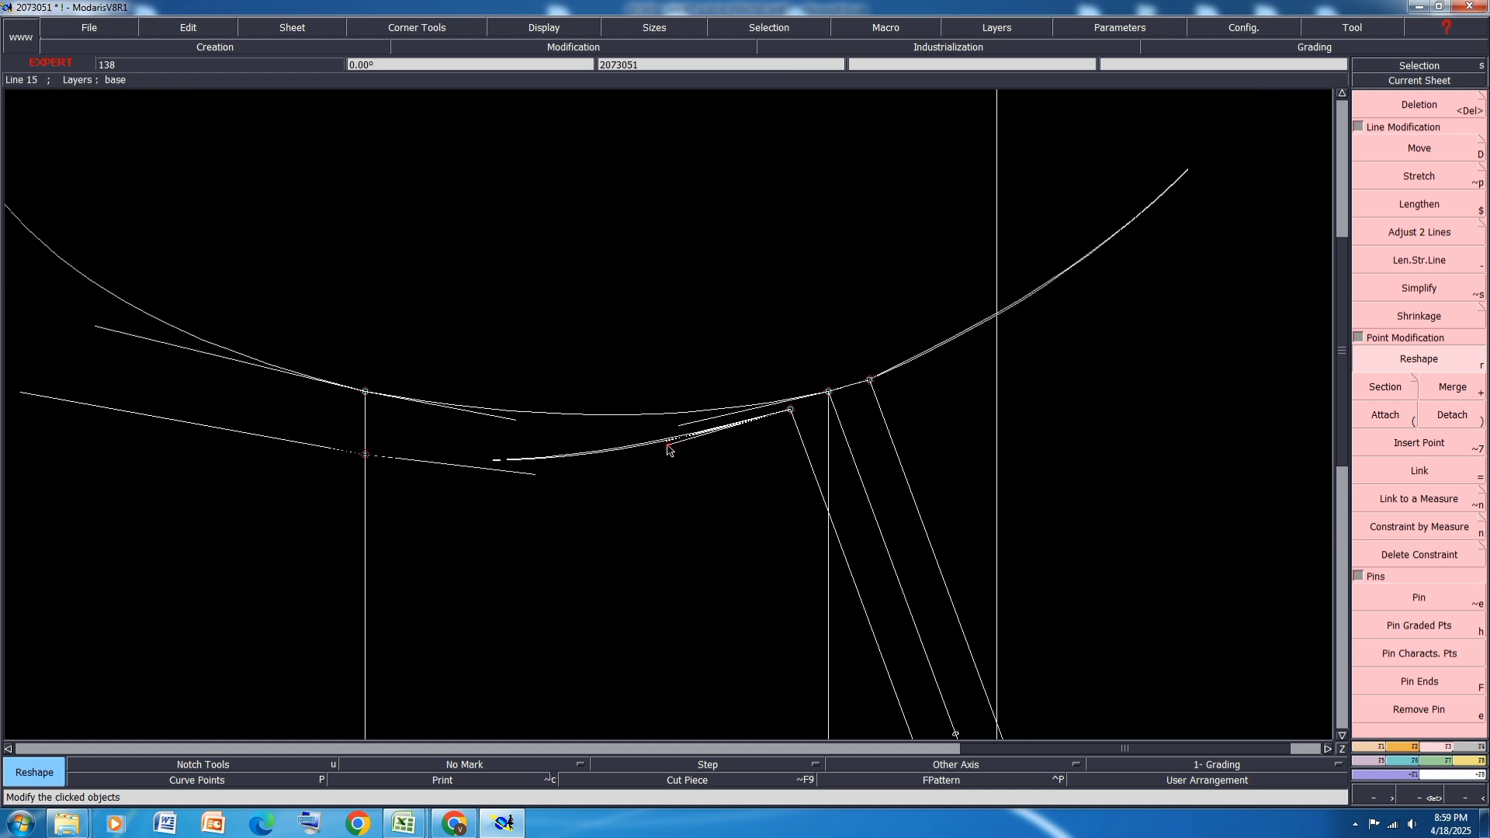
left_click(672, 447)
left_click(675, 449)
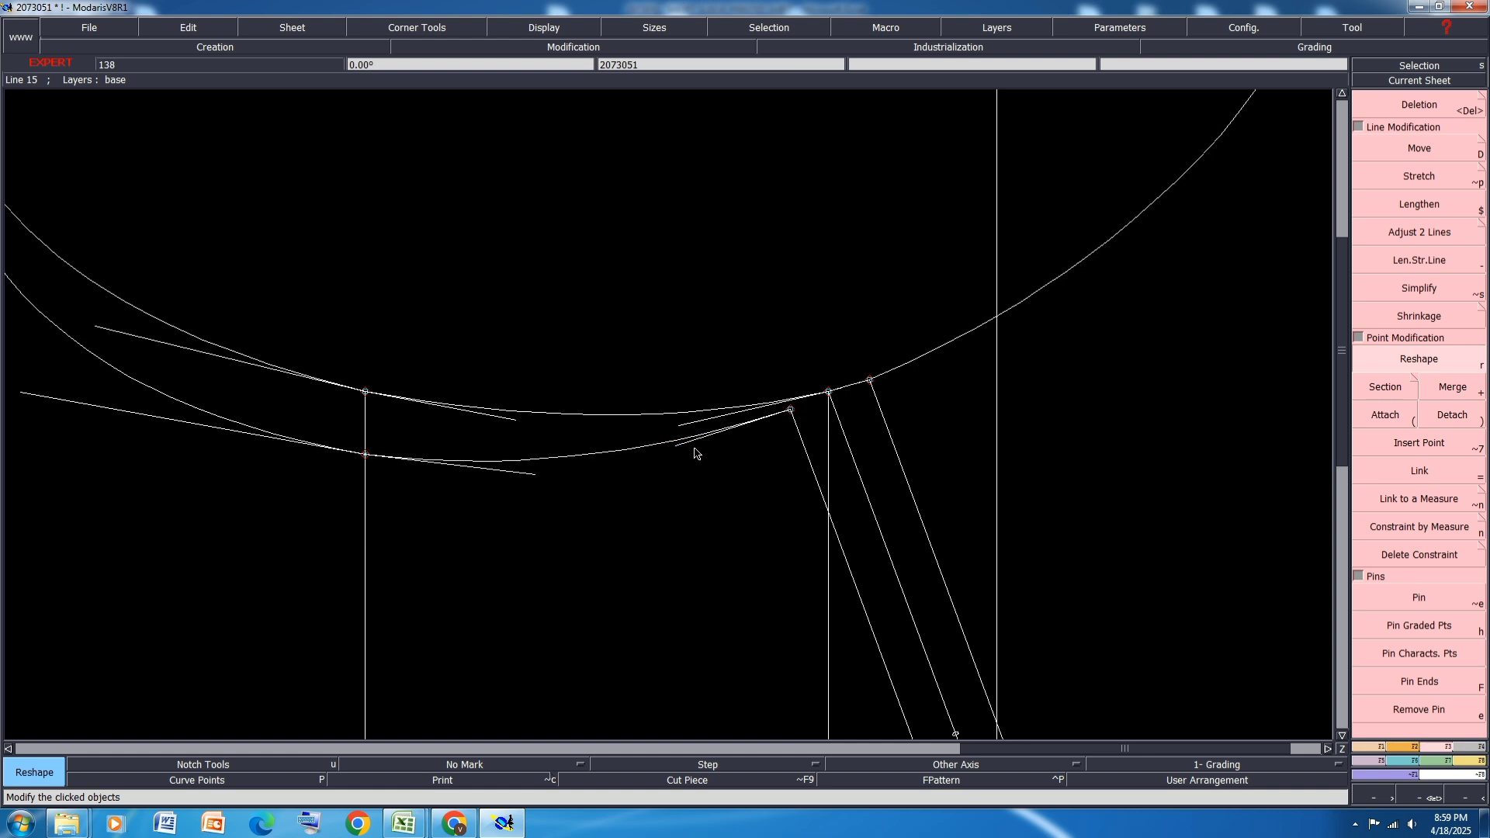
scroll(771, 423, "down", 2)
Step: Raise the back armhole's tangent handle near the shoulder and refine the front armhole's lower handle toward the underarm
scroll(766, 423, "up", 4)
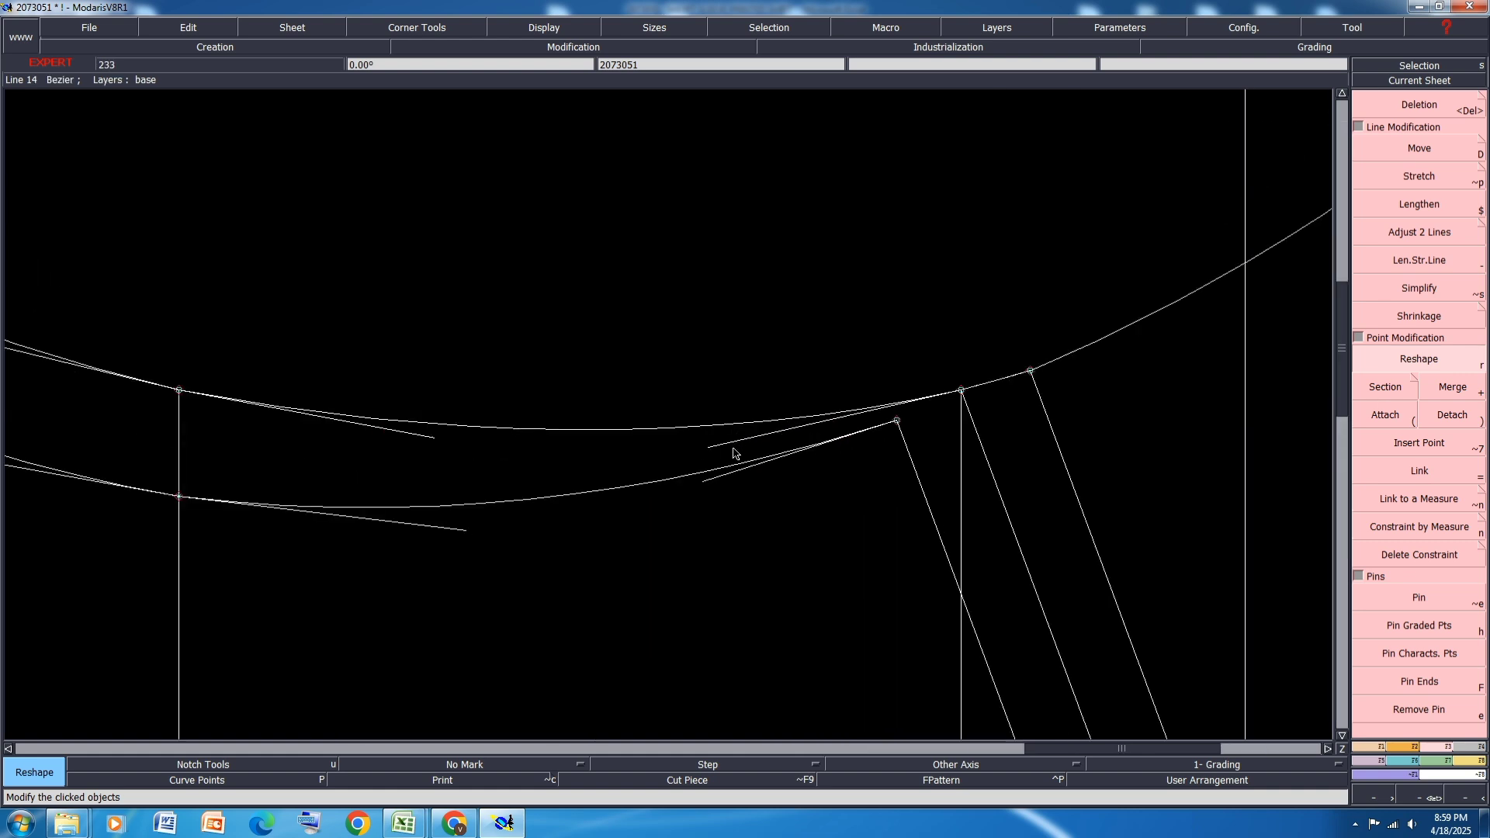
left_click(710, 448)
left_click(715, 441)
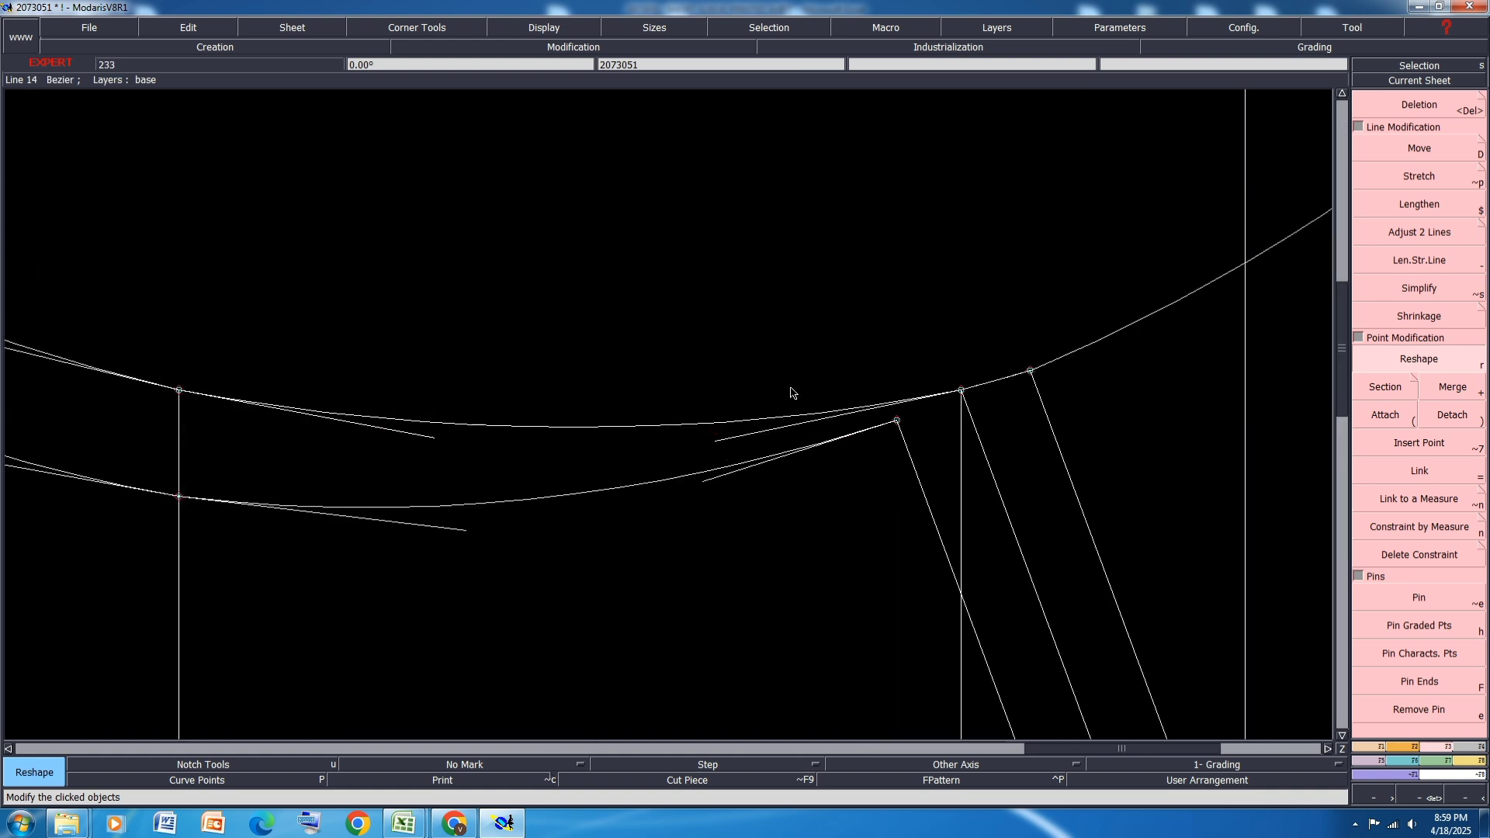
scroll(845, 333, "down", 4)
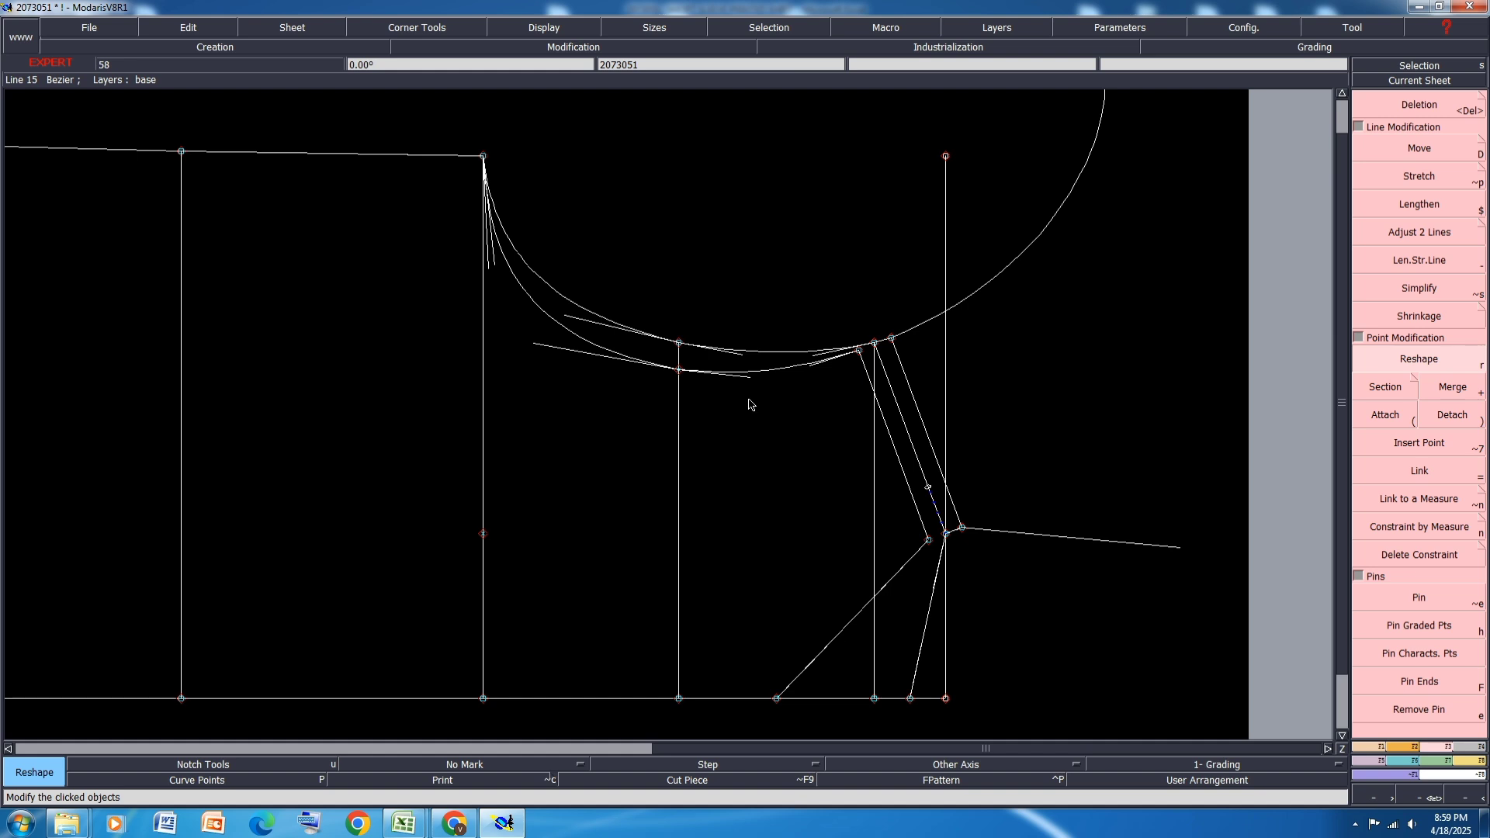
scroll(569, 356, "up", 4)
scroll(454, 311, "down", 4)
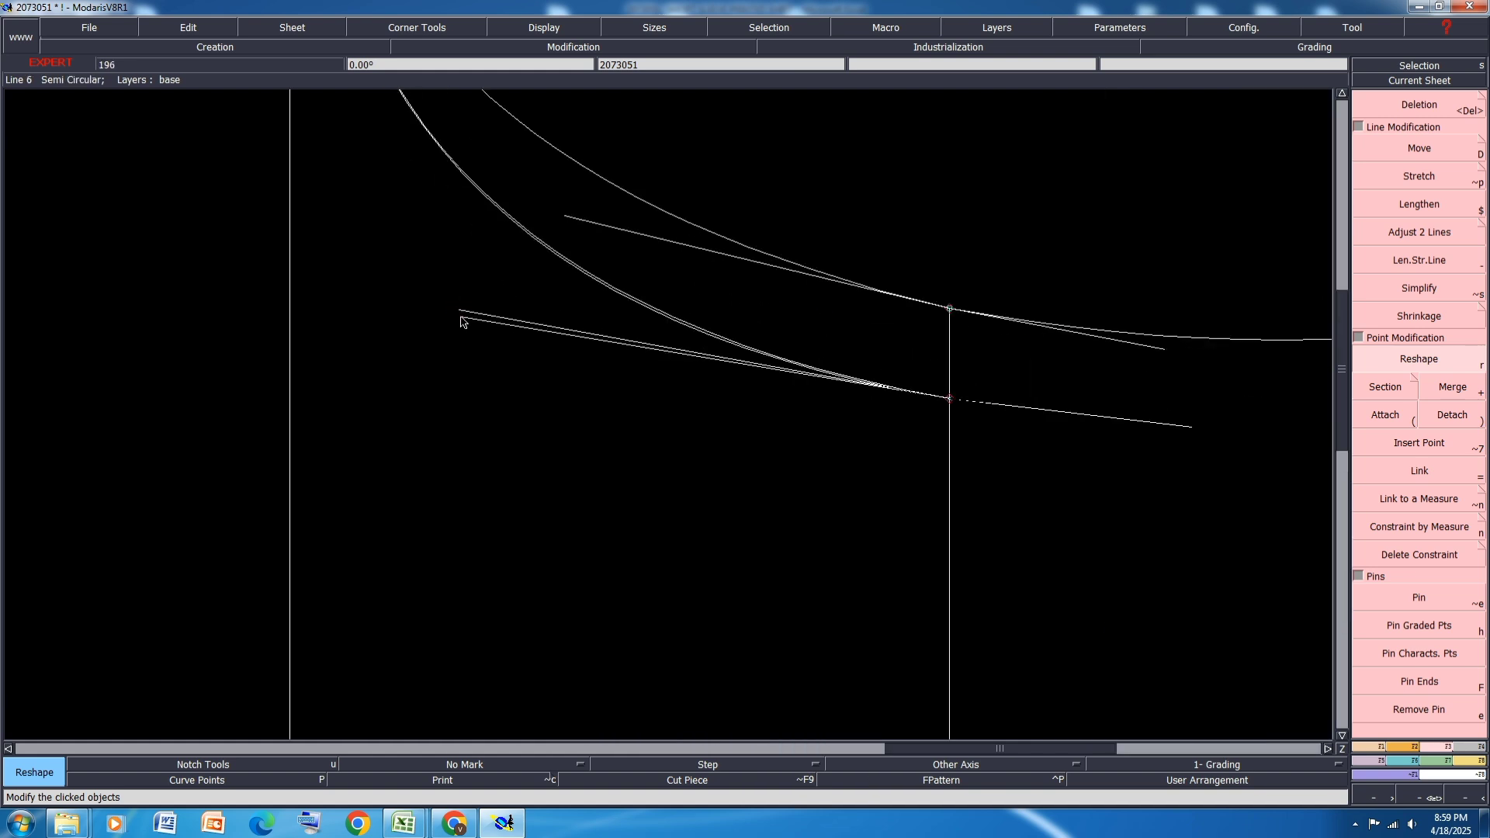
Step: Shape the straight front neckline into a rounded curve with its two tangent handles, bringing the lower one nearly vertical at center front
scroll(745, 570, "up", 2)
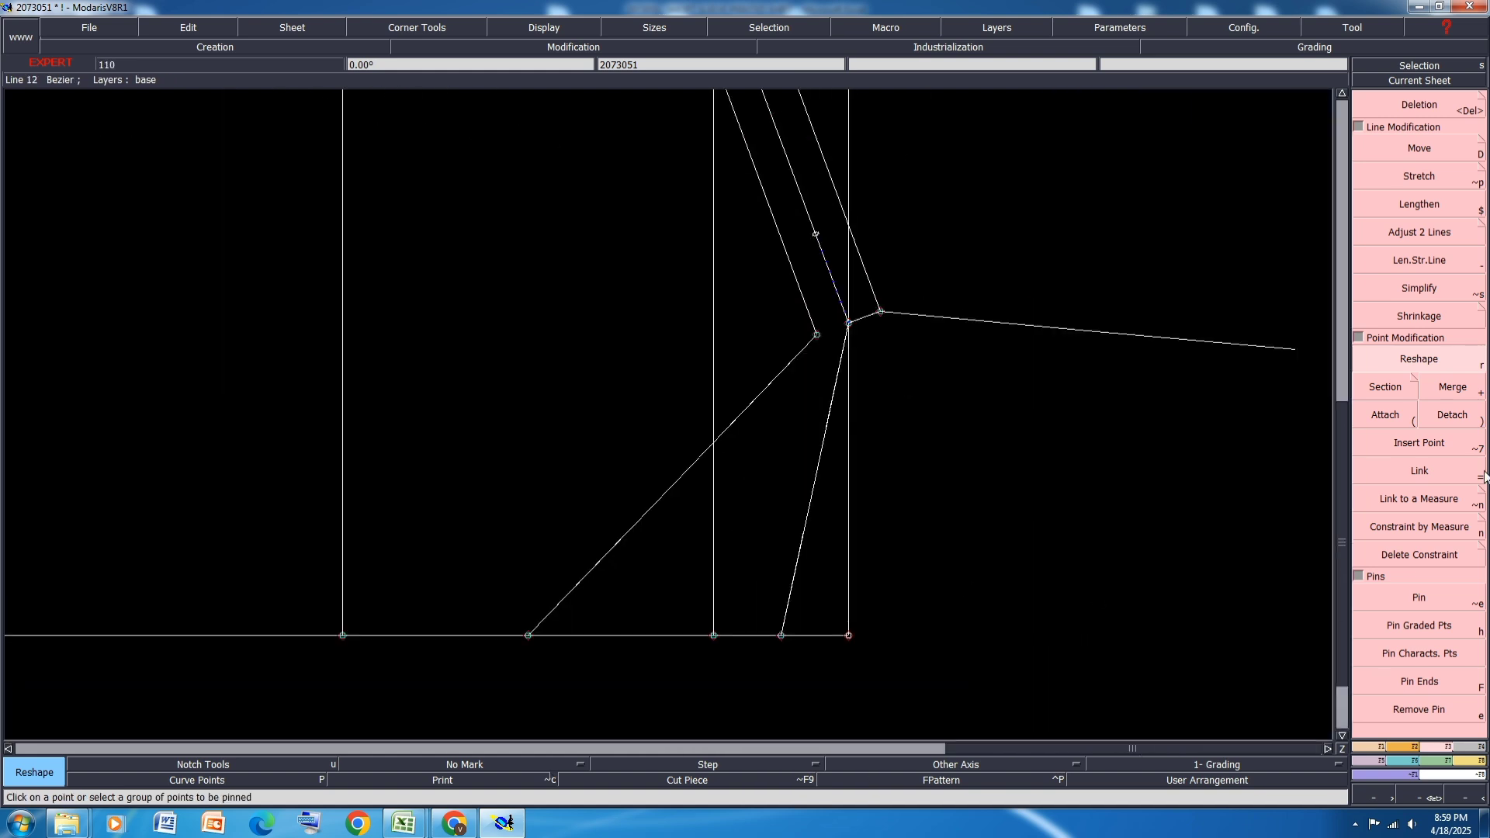
left_click(612, 539)
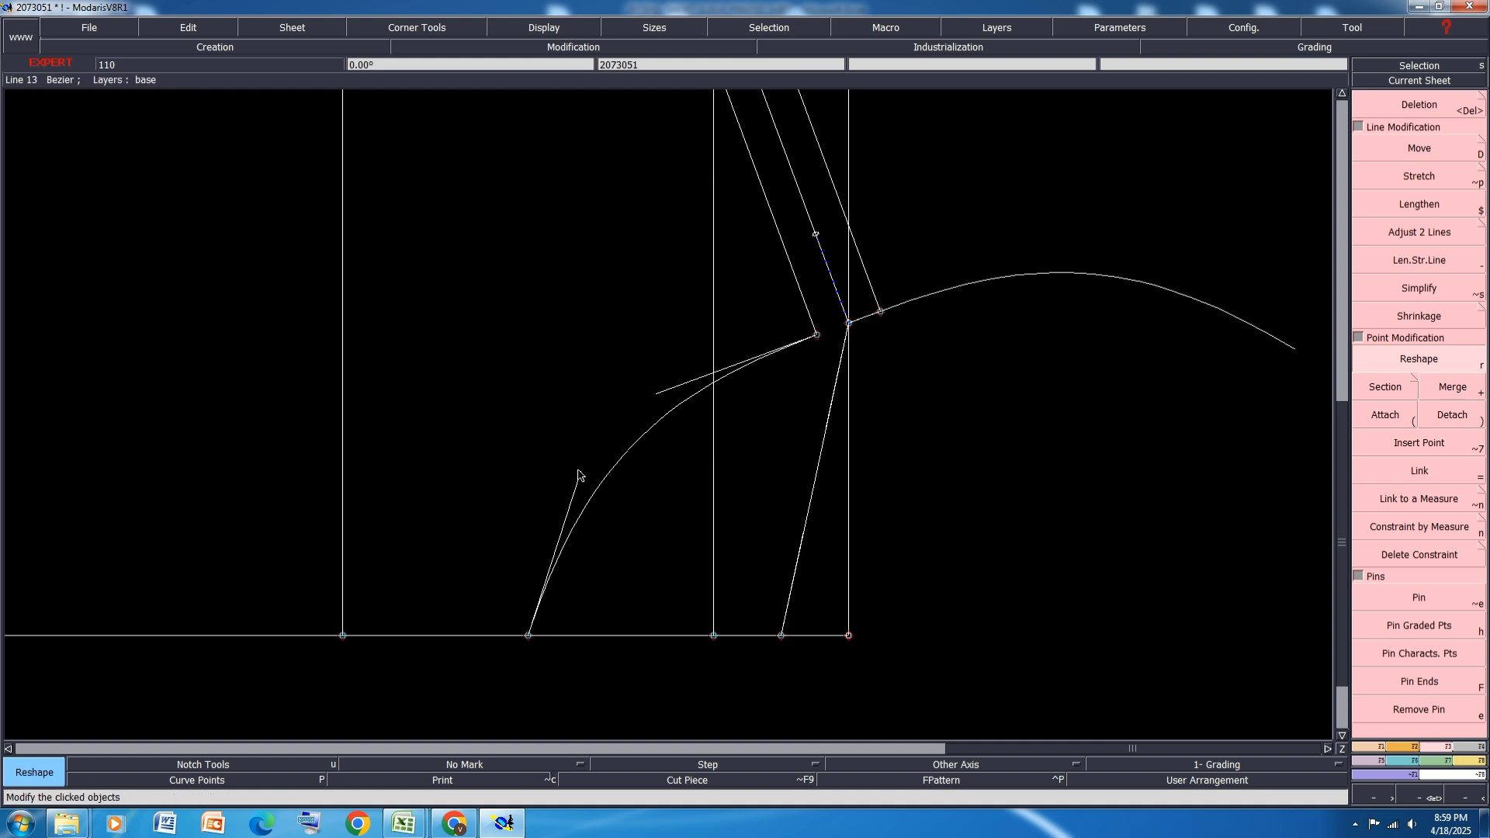
left_click_drag(581, 472, 539, 470)
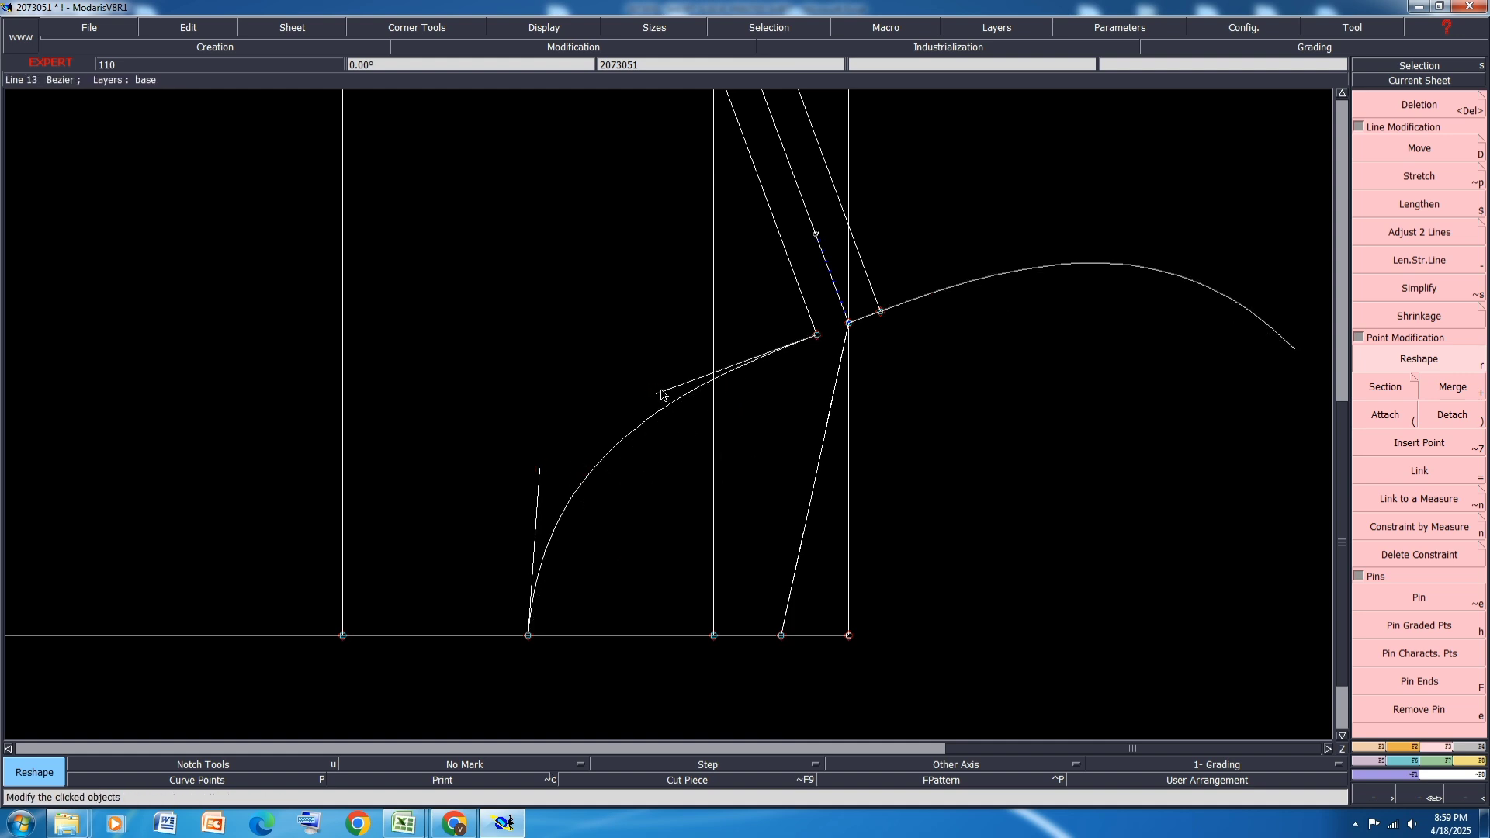
Step: Shape the straight back neckline into a curve with its upper and lower tangent handles, keeping the lower one nearly vertical
left_click(830, 422)
left_click(801, 404)
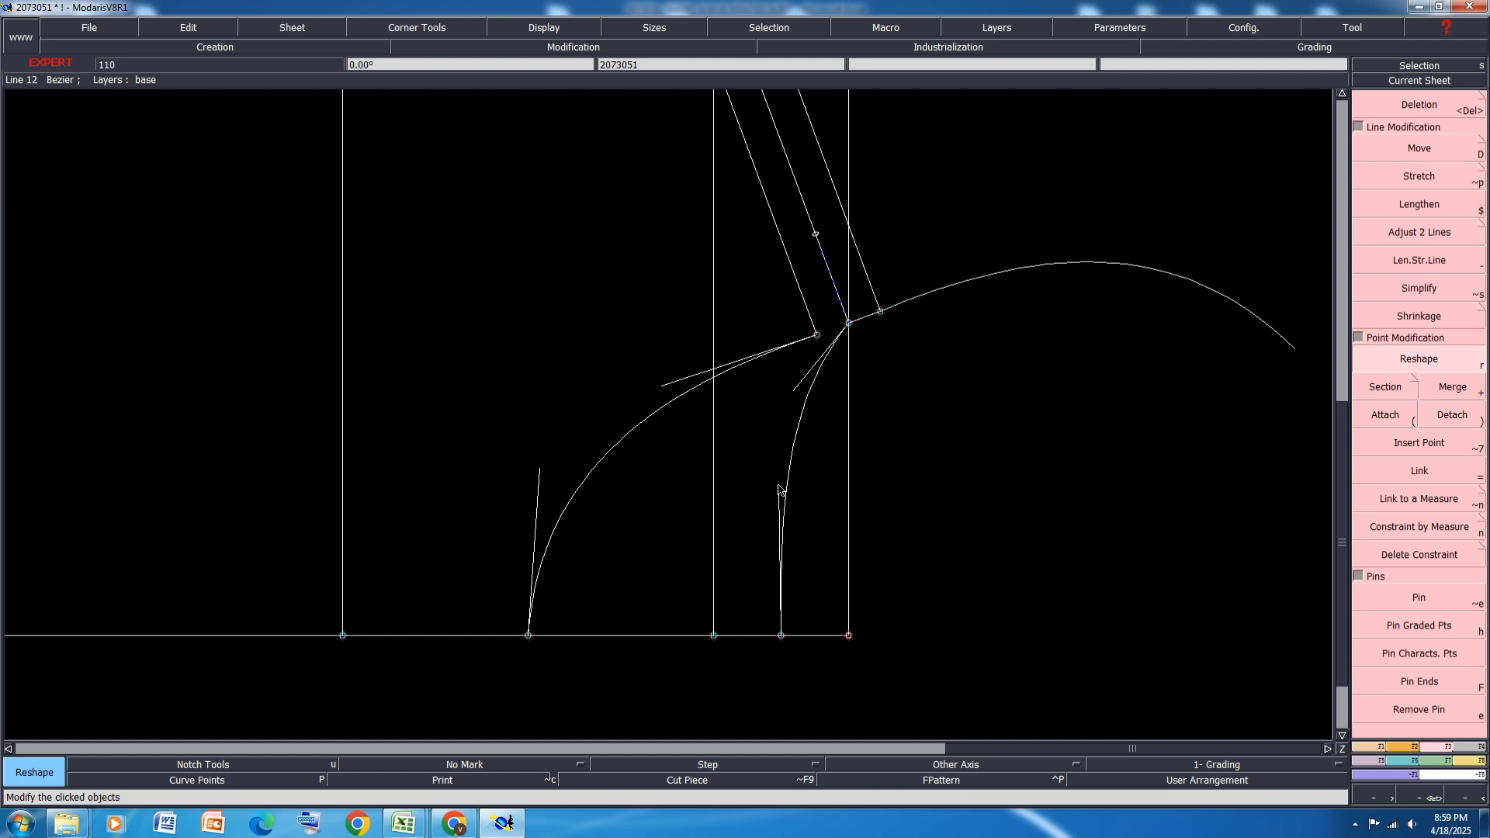
scroll(780, 489, "up", 2)
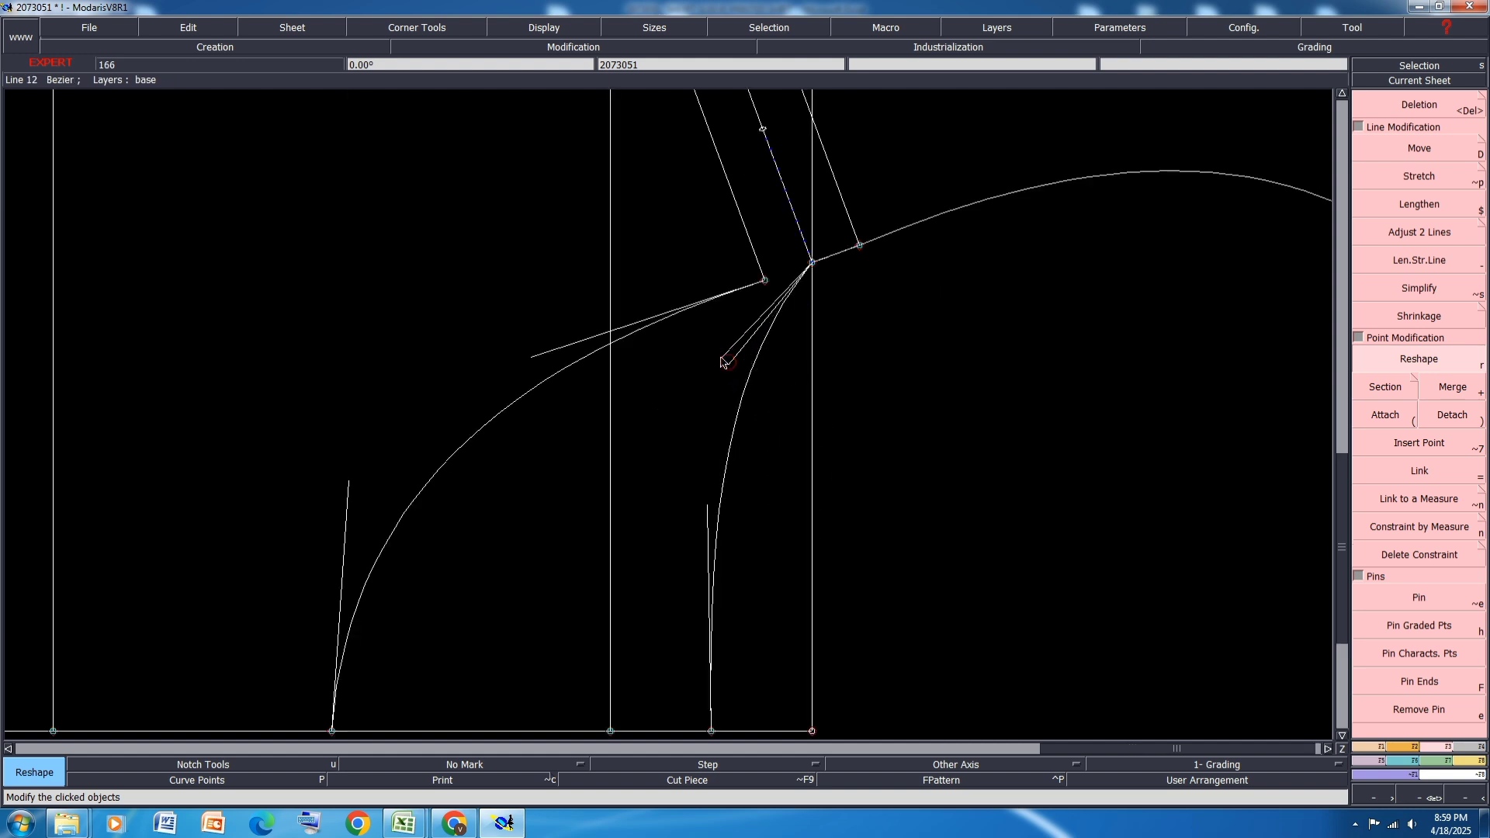
scroll(722, 359, "down", 2)
Step: Move the neck end of the back shoulder line slightly up along the shoulder direction, by a little over 0.15 cm
scroll(808, 291, "up", 6)
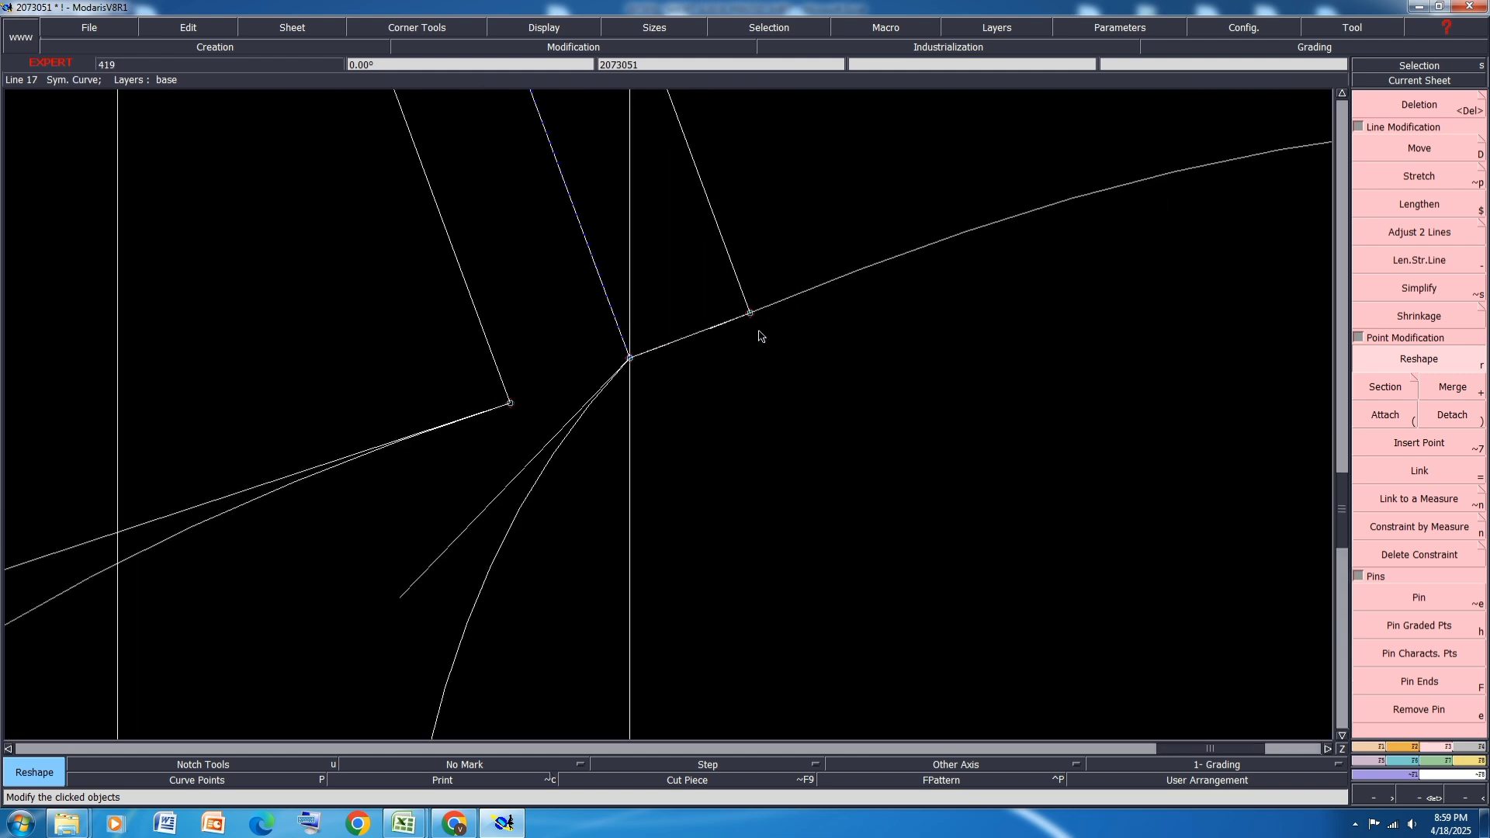
left_click(748, 310)
left_click(743, 296)
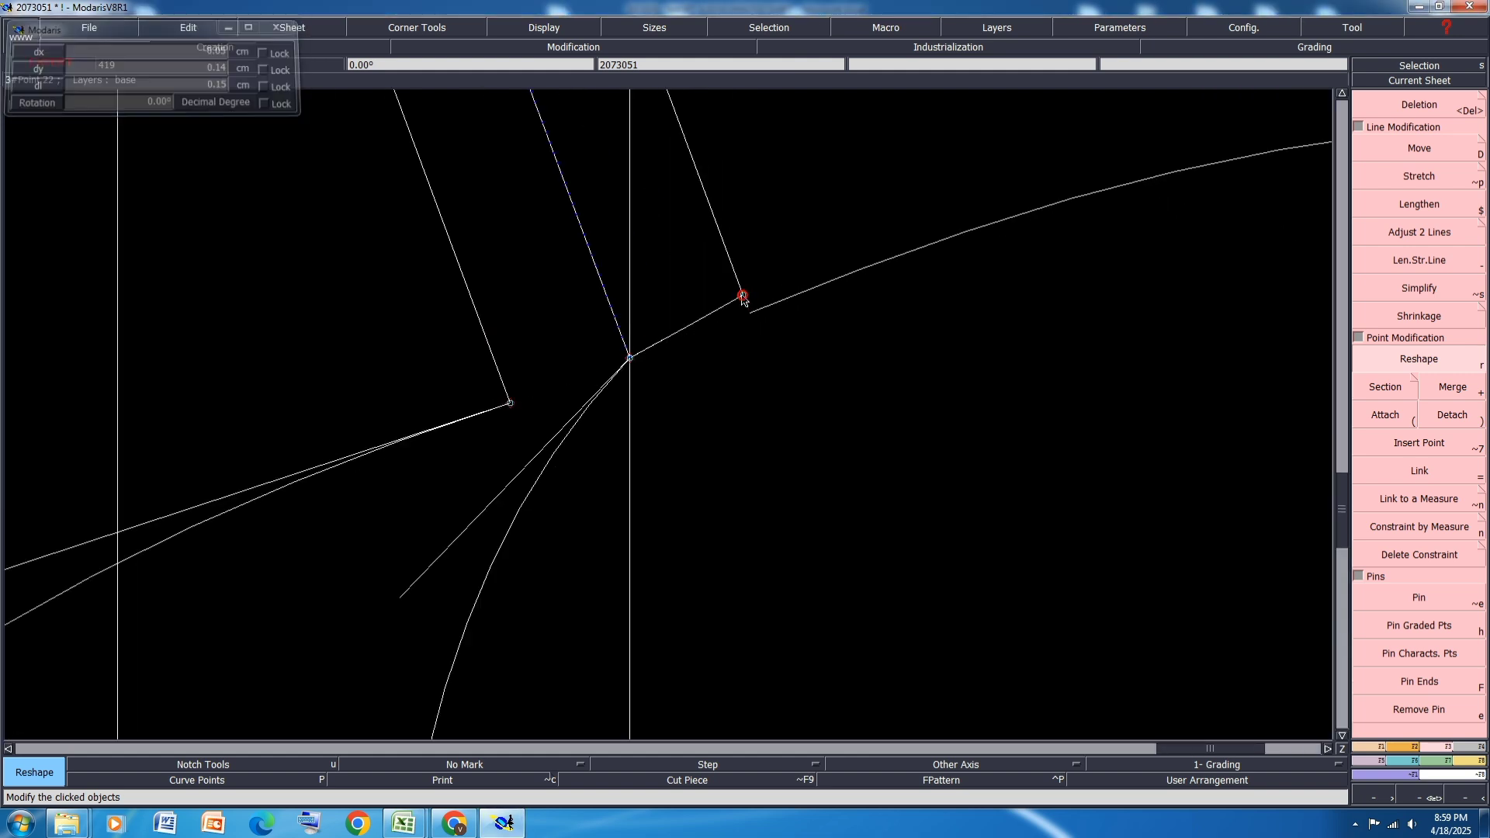
left_click(743, 296)
left_click(741, 292)
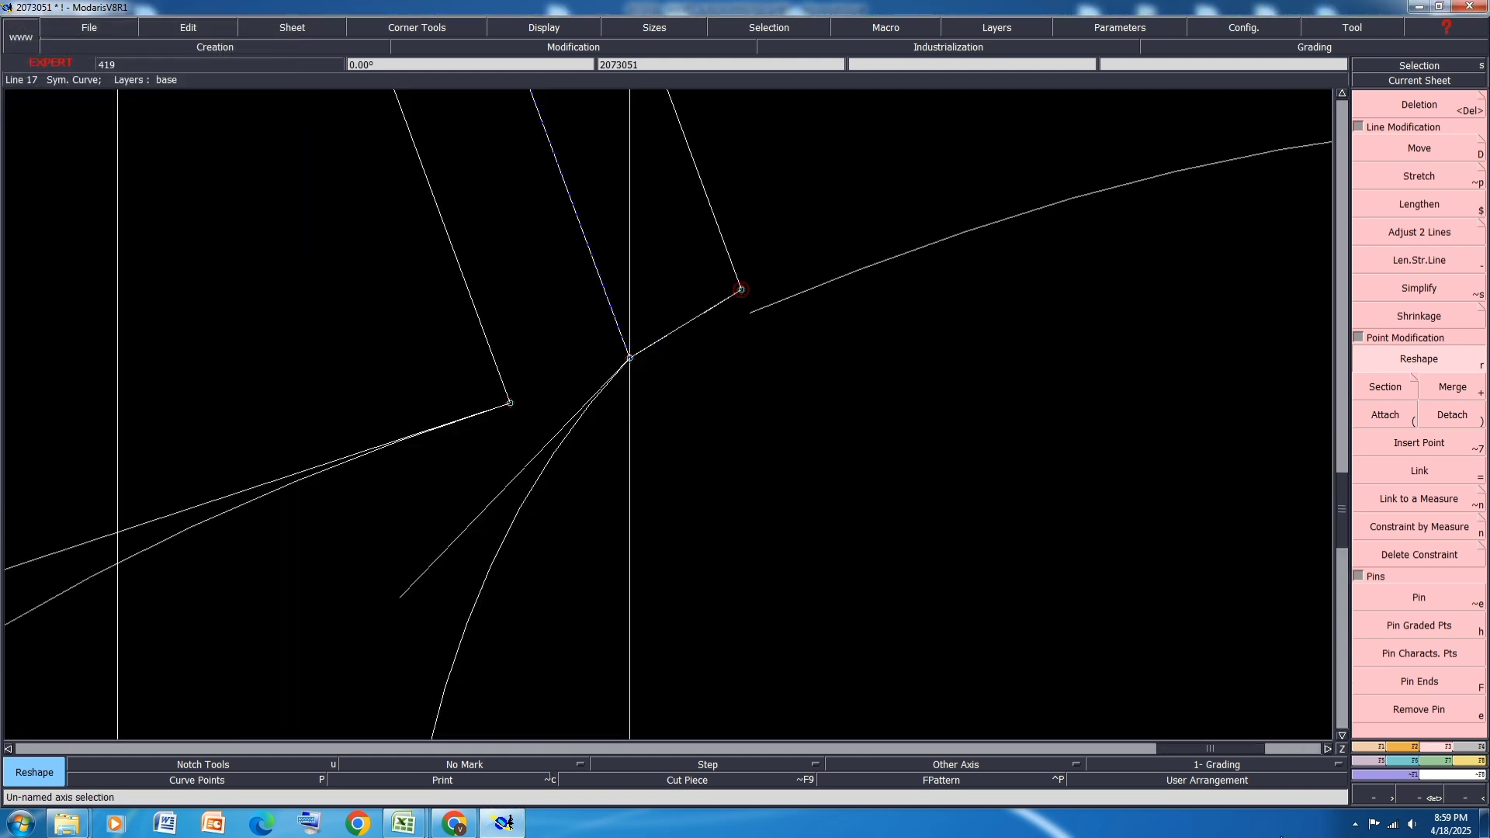
Step: Bend the short neckline segment between the middle and back shoulder lines into a slight curve with its tangent handles
scroll(699, 325, "up", 2)
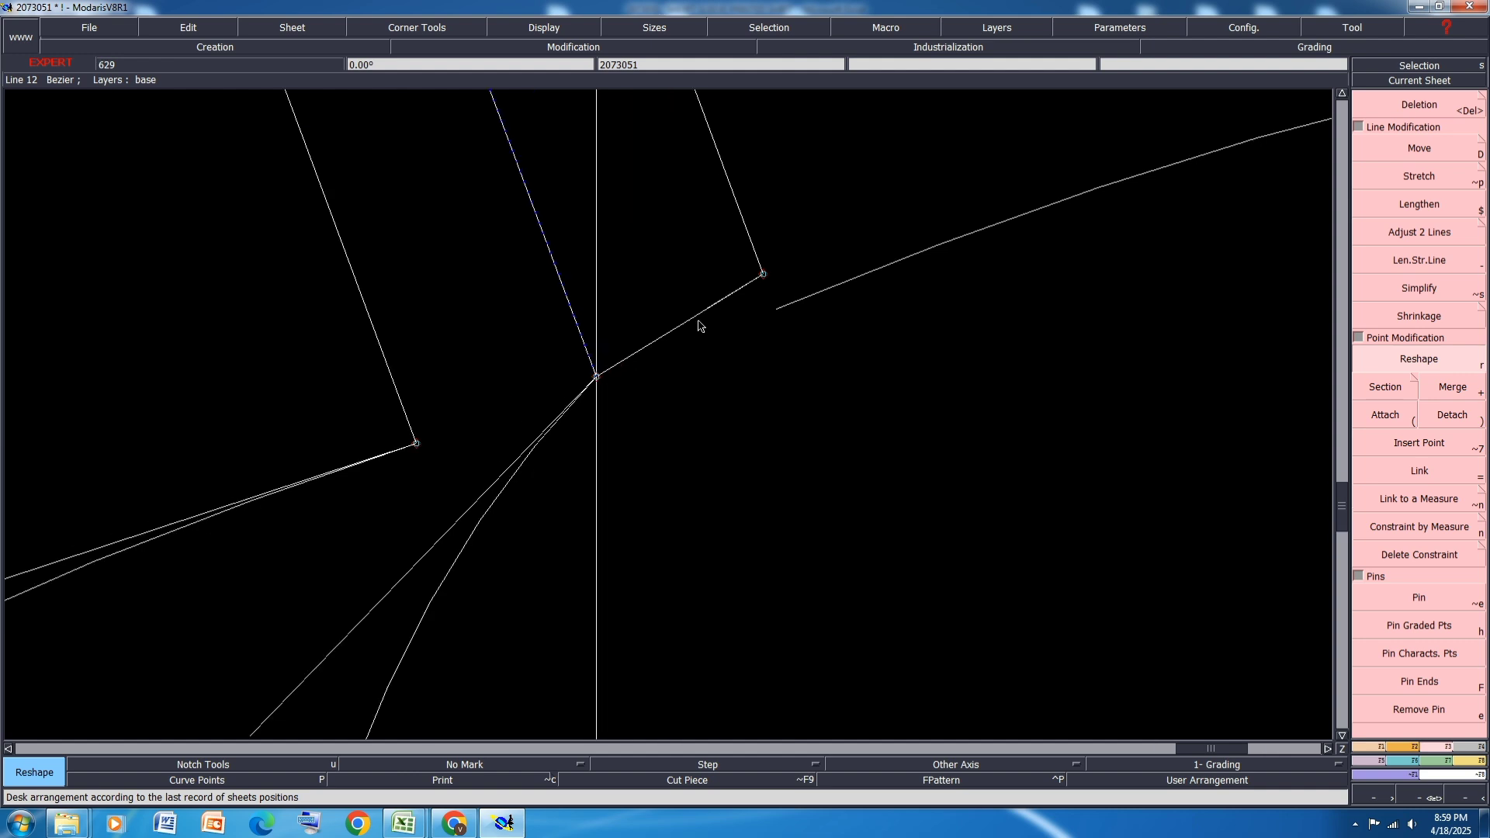
left_click(700, 303)
left_click(651, 336)
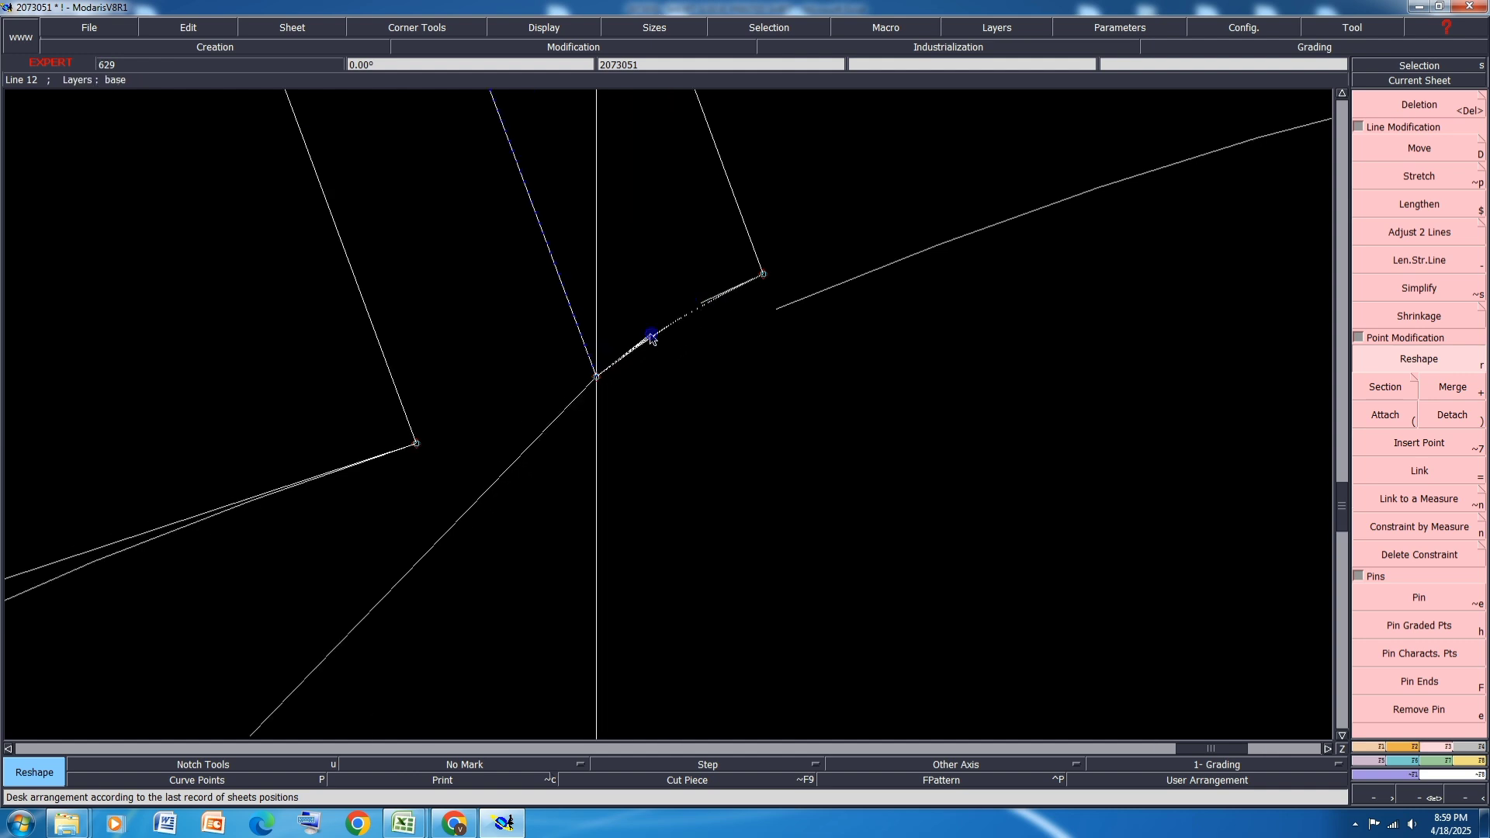
left_click(651, 334)
Step: Move the front shoulder line's neck point up by about 0.22 cm and fine-tune it so the mirrored neckline meets the back neckline
scroll(732, 276, "down", 4)
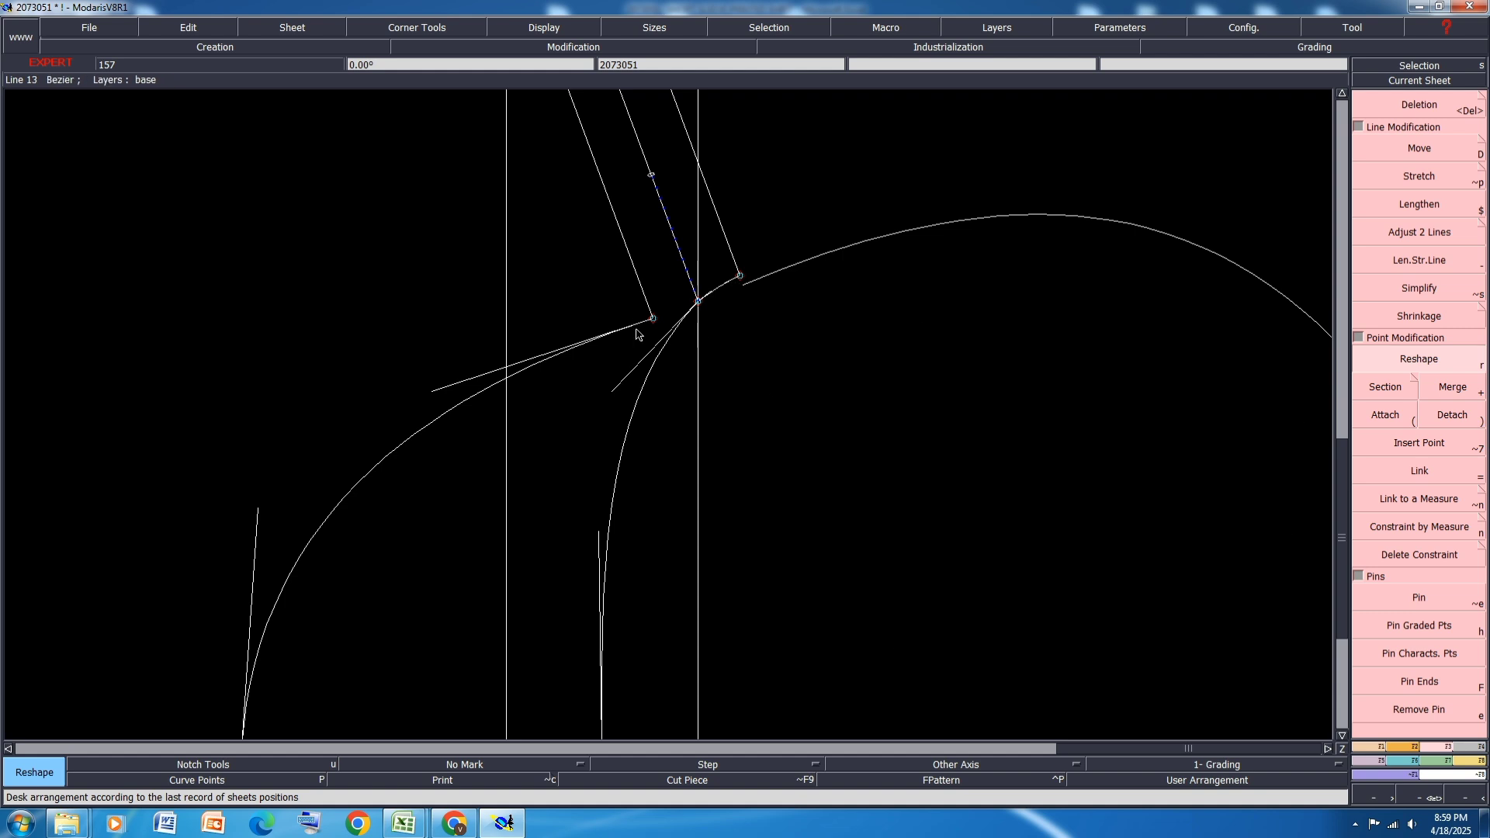
scroll(638, 334, "up", 1)
left_click(659, 317)
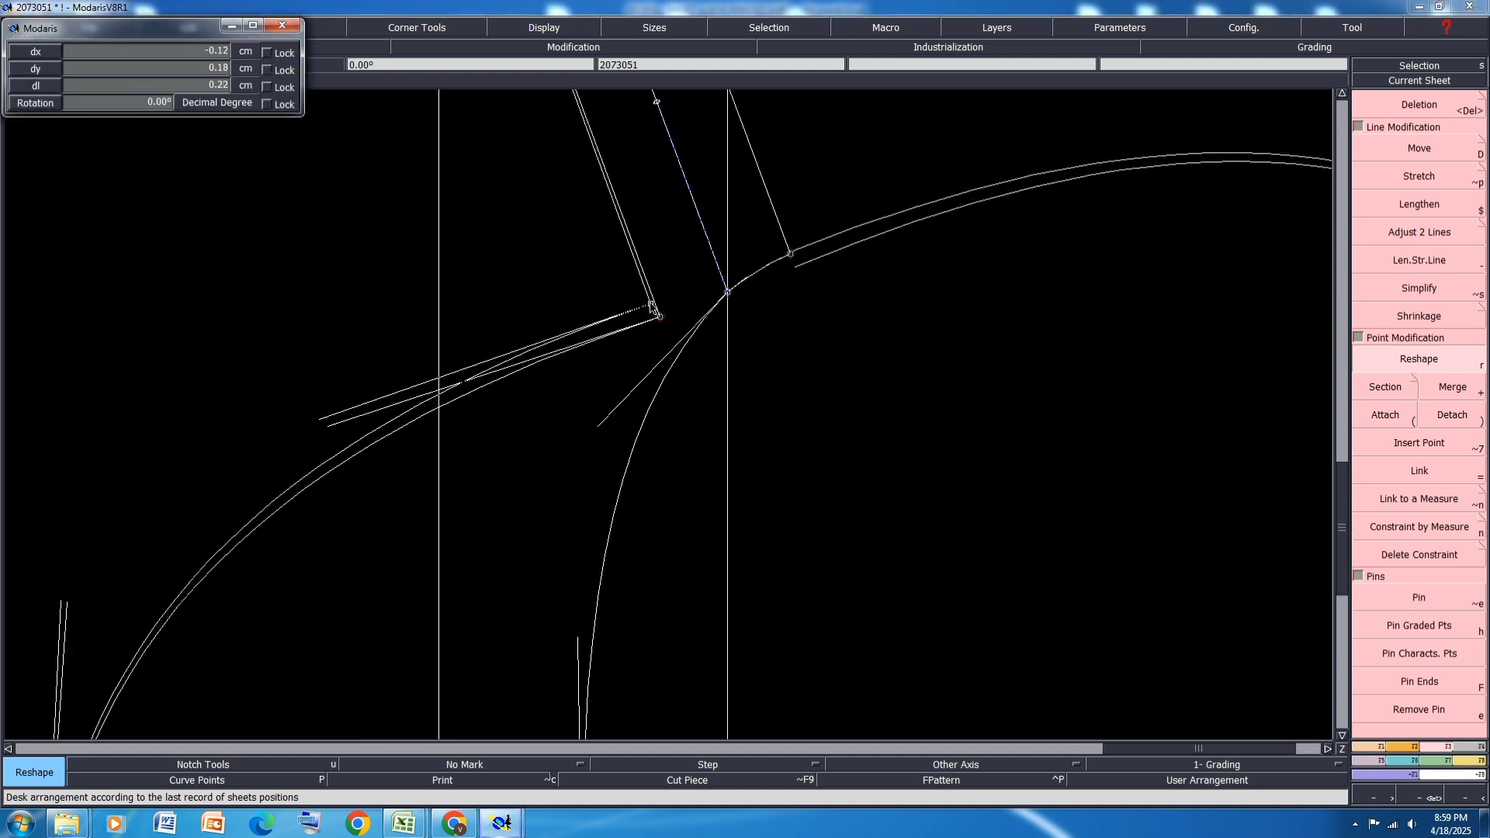
left_click(650, 307)
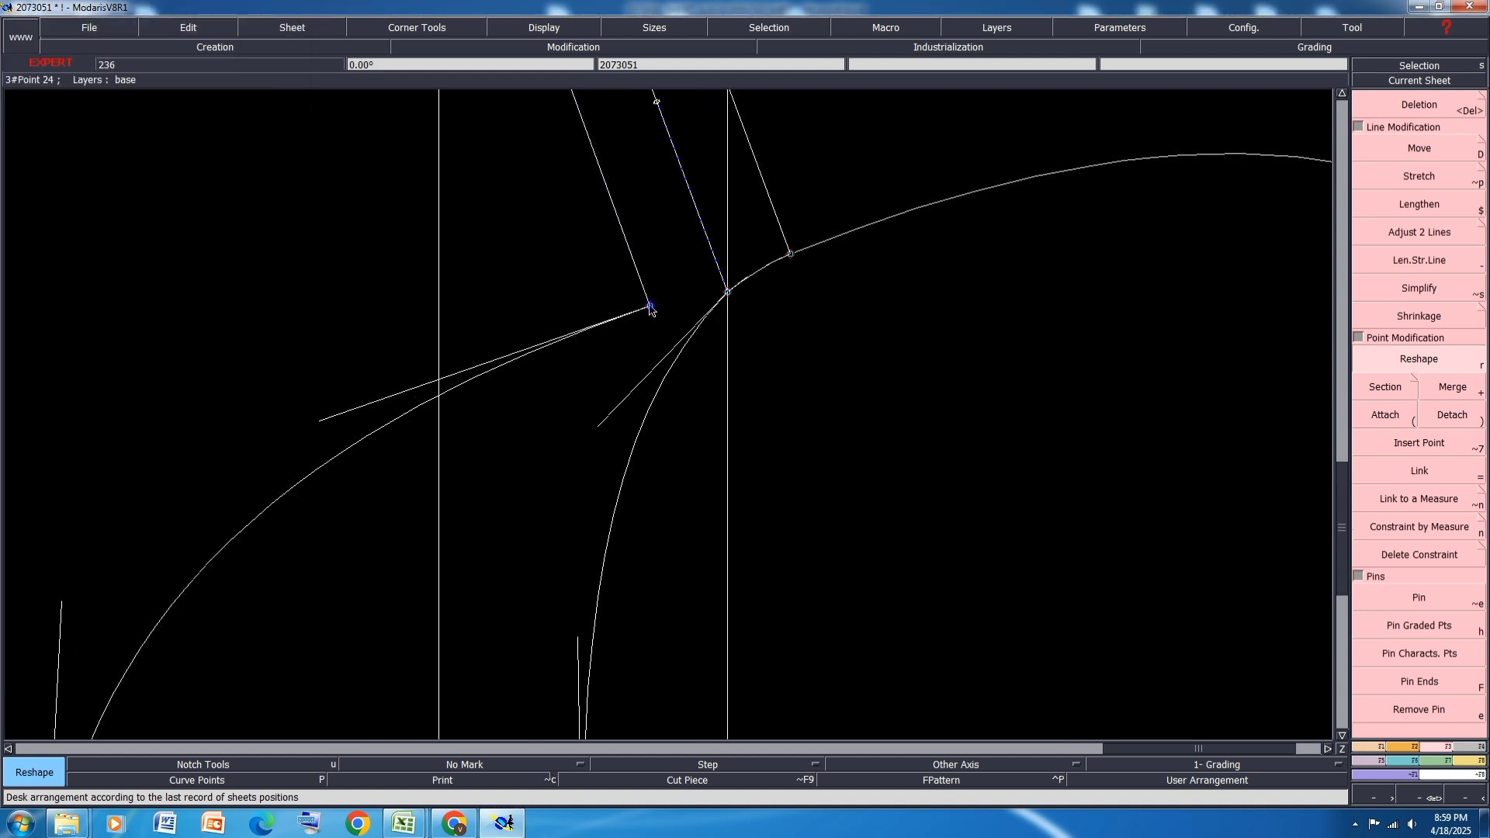
left_click(650, 307)
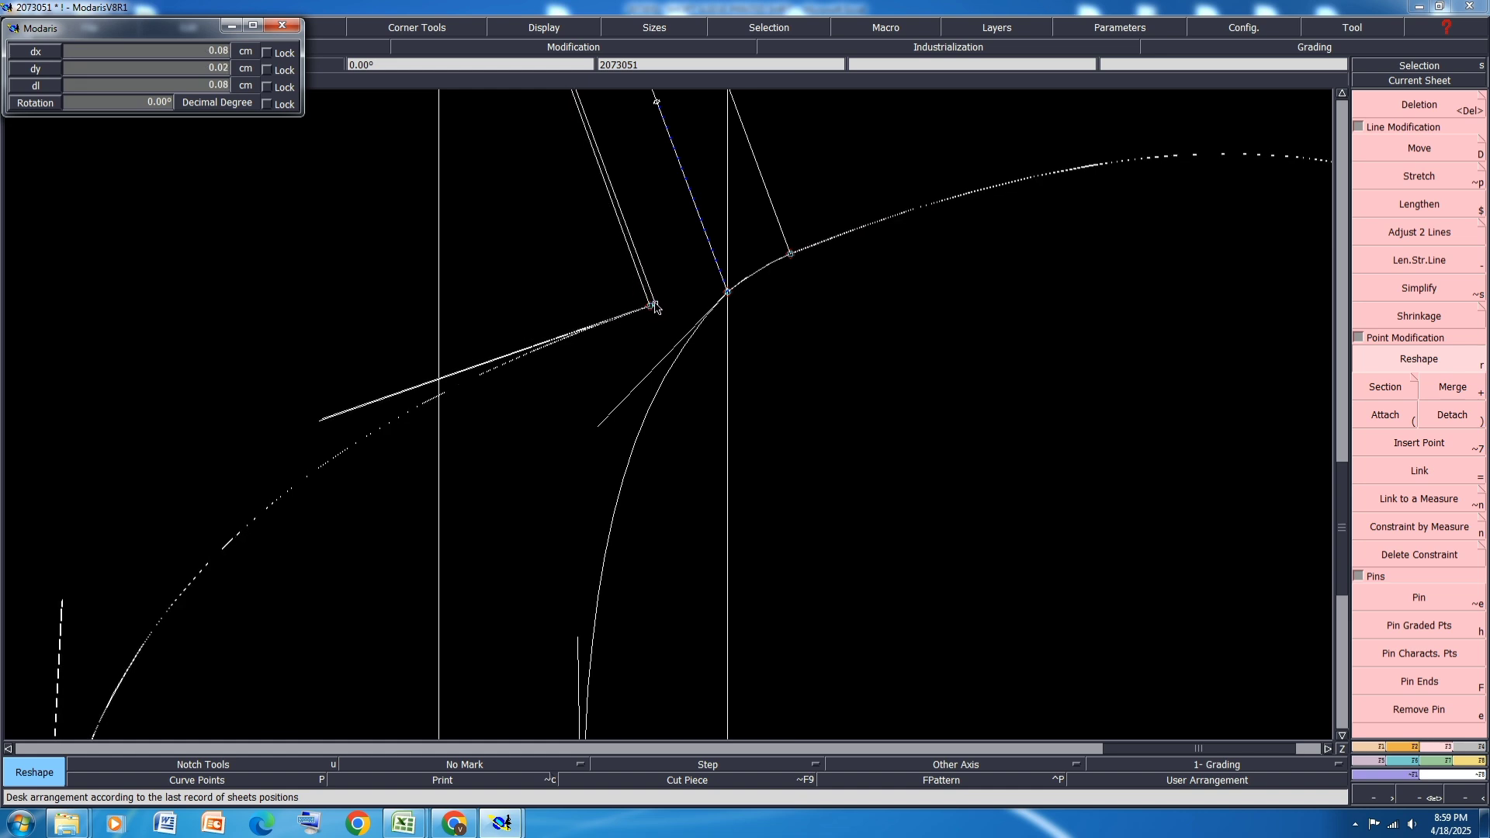
left_click(651, 304)
Step: Refine the front neckline curve by adjusting its upper handle near the shoulder and its lower handle at center front
scroll(755, 326, "down", 3)
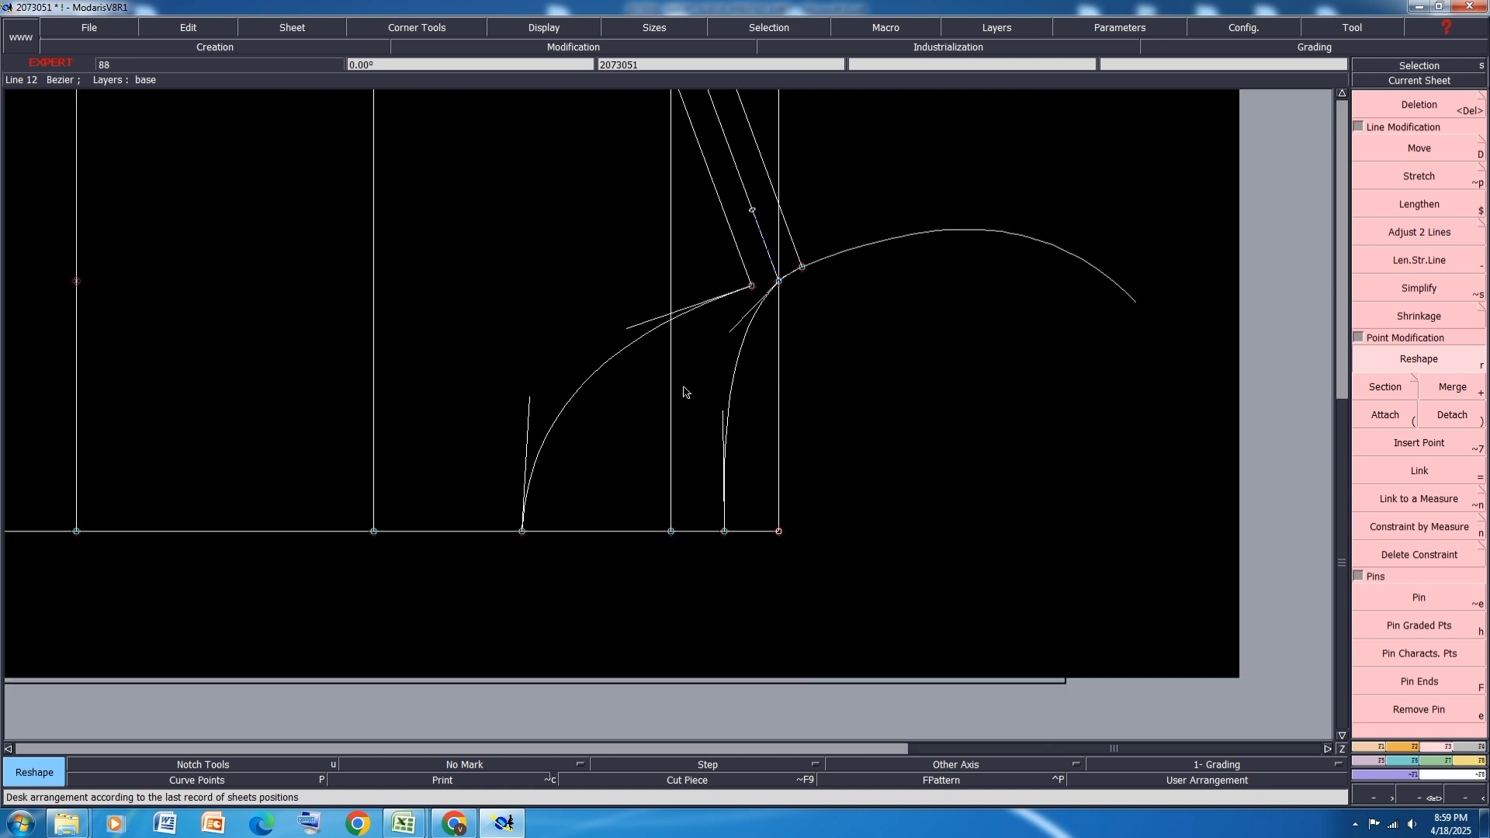
scroll(584, 386, "up", 1)
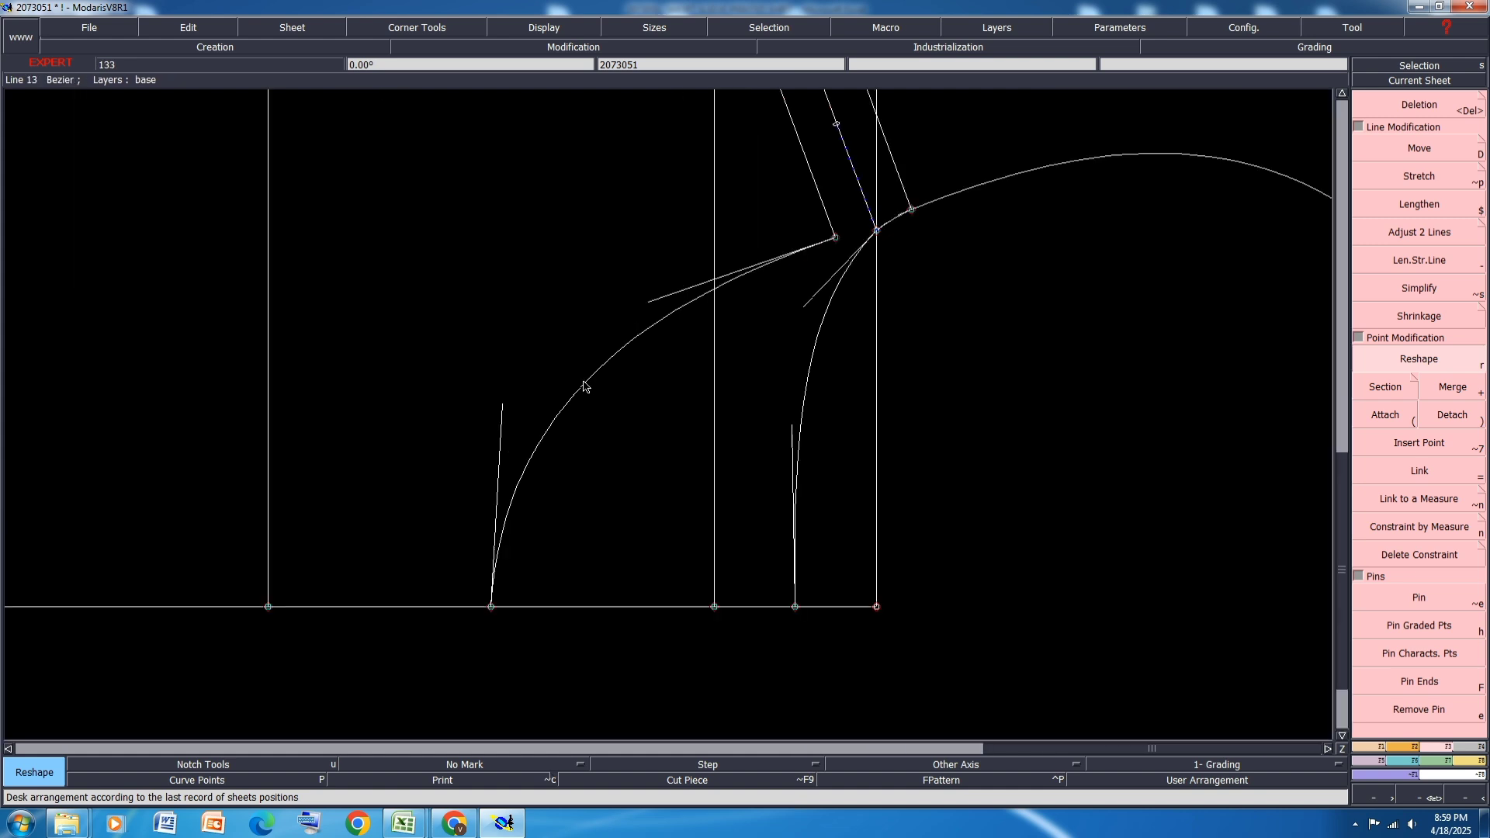
left_click(653, 303)
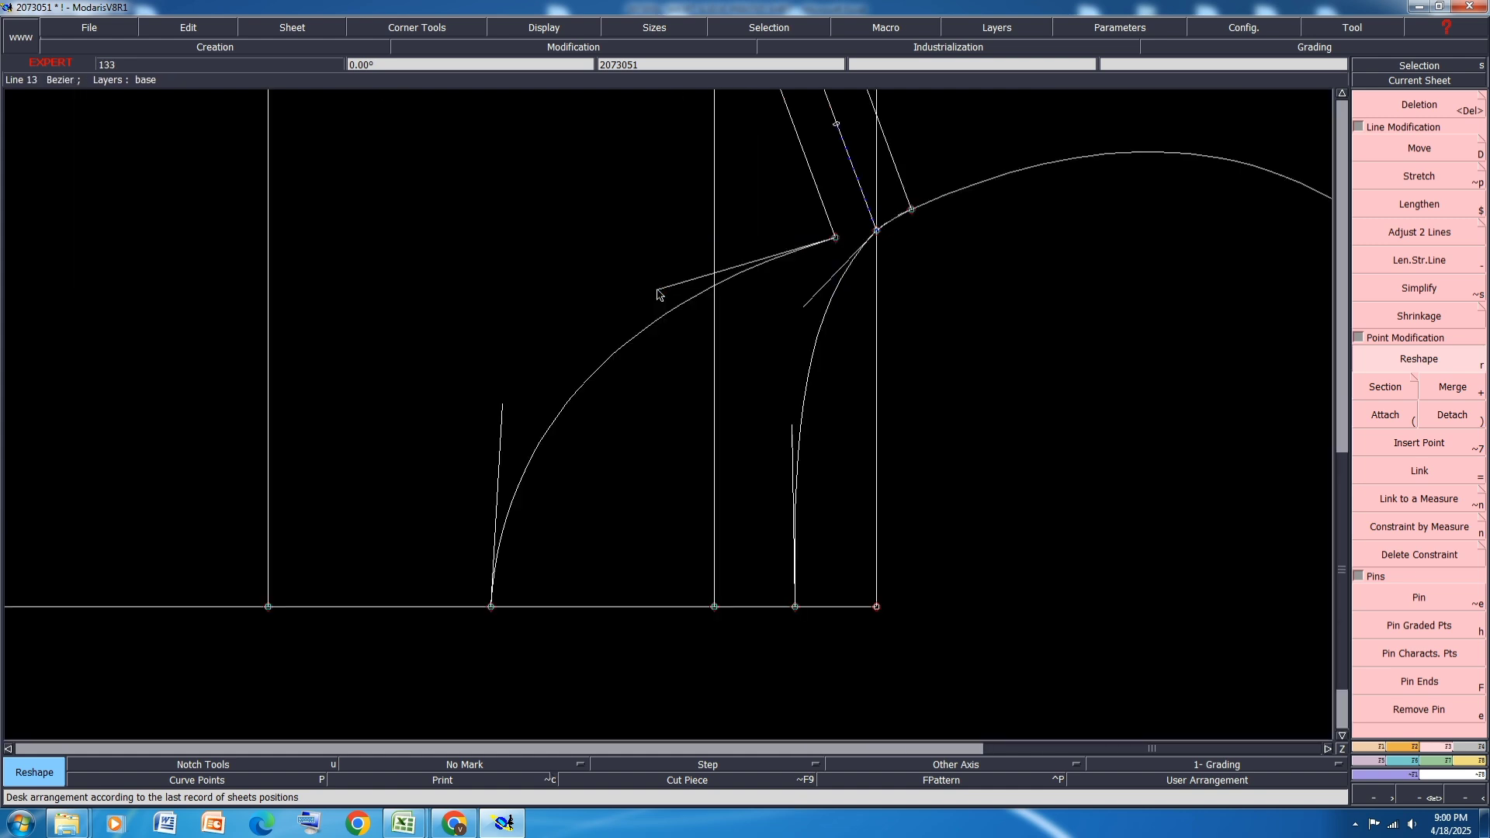
left_click(658, 291)
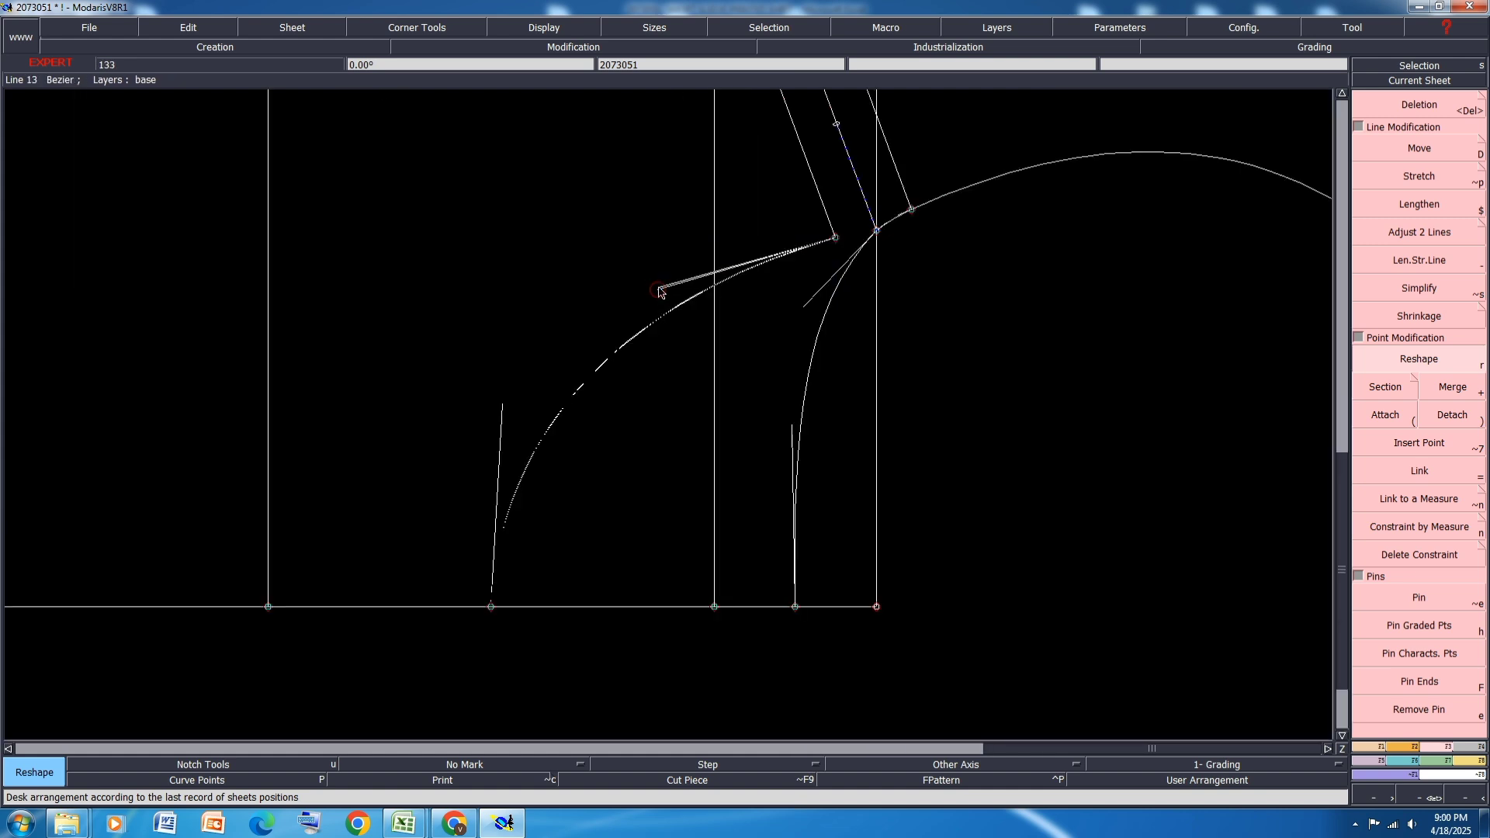
left_click(501, 410)
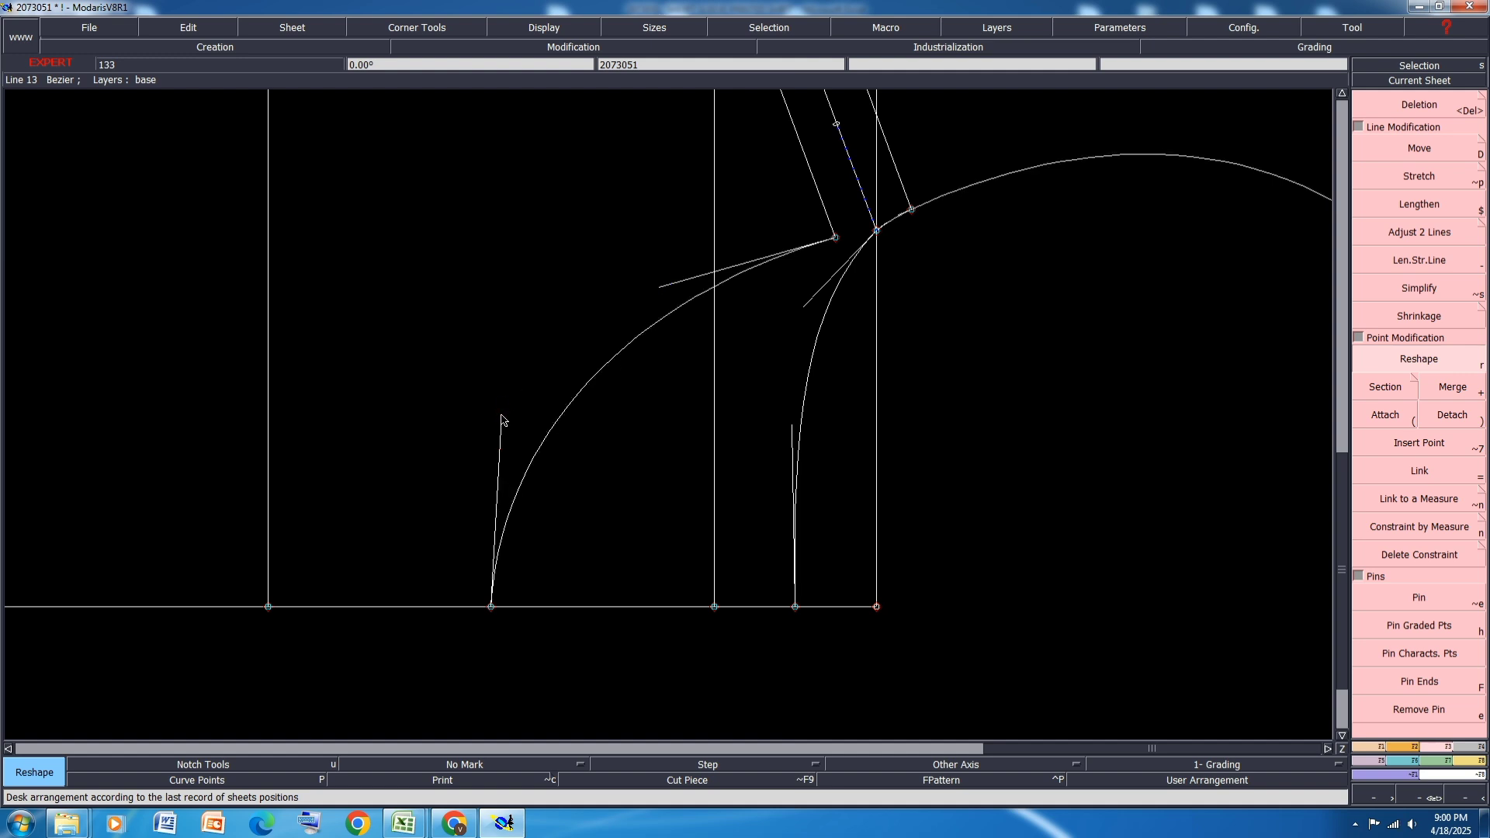
left_click(502, 405)
Step: Save the model 2073051, continuing past the detected anomalies
scroll(804, 335, "down", 2)
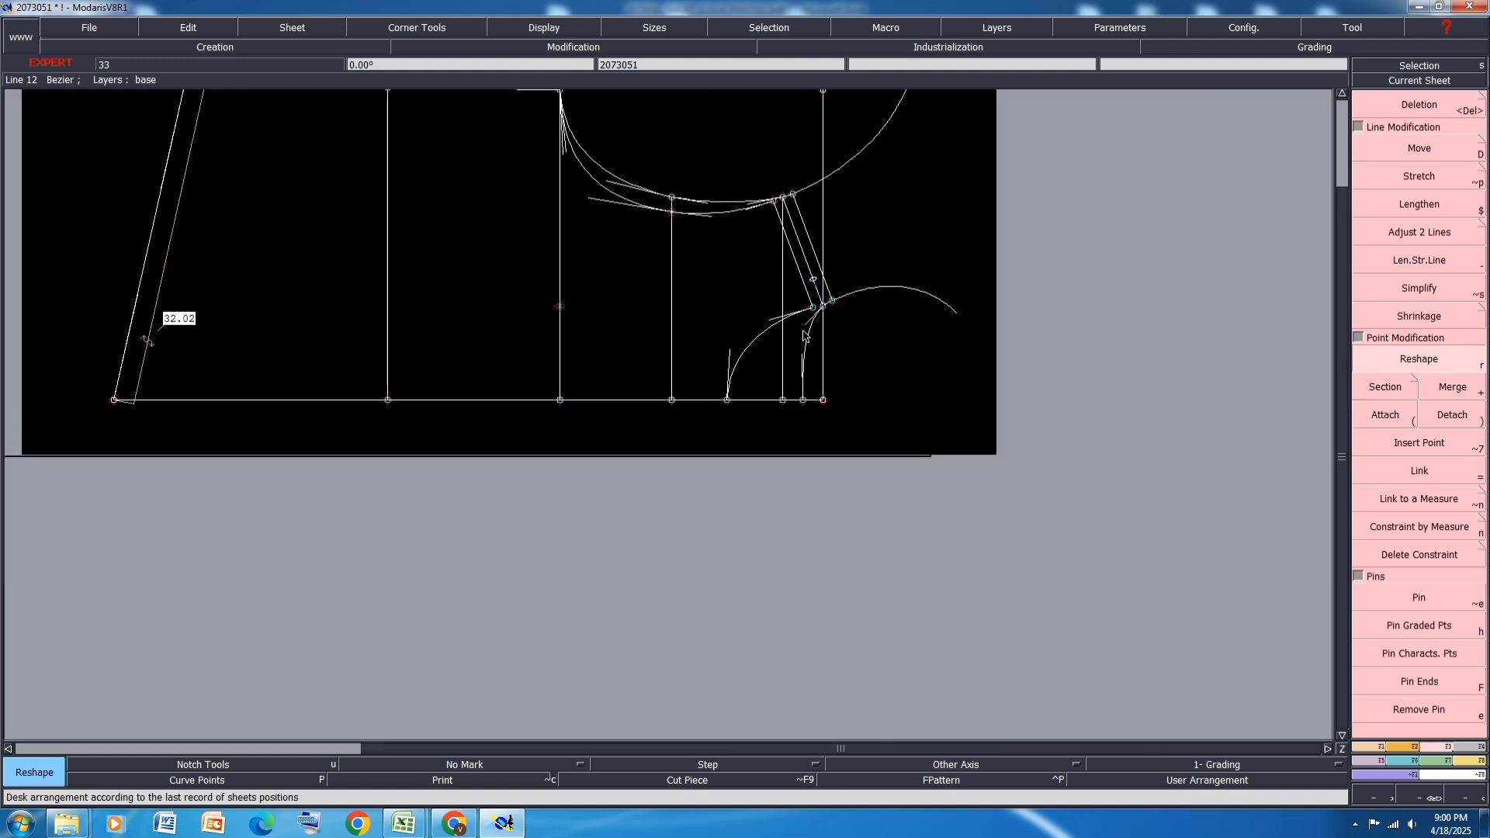
key("ctrl+s")
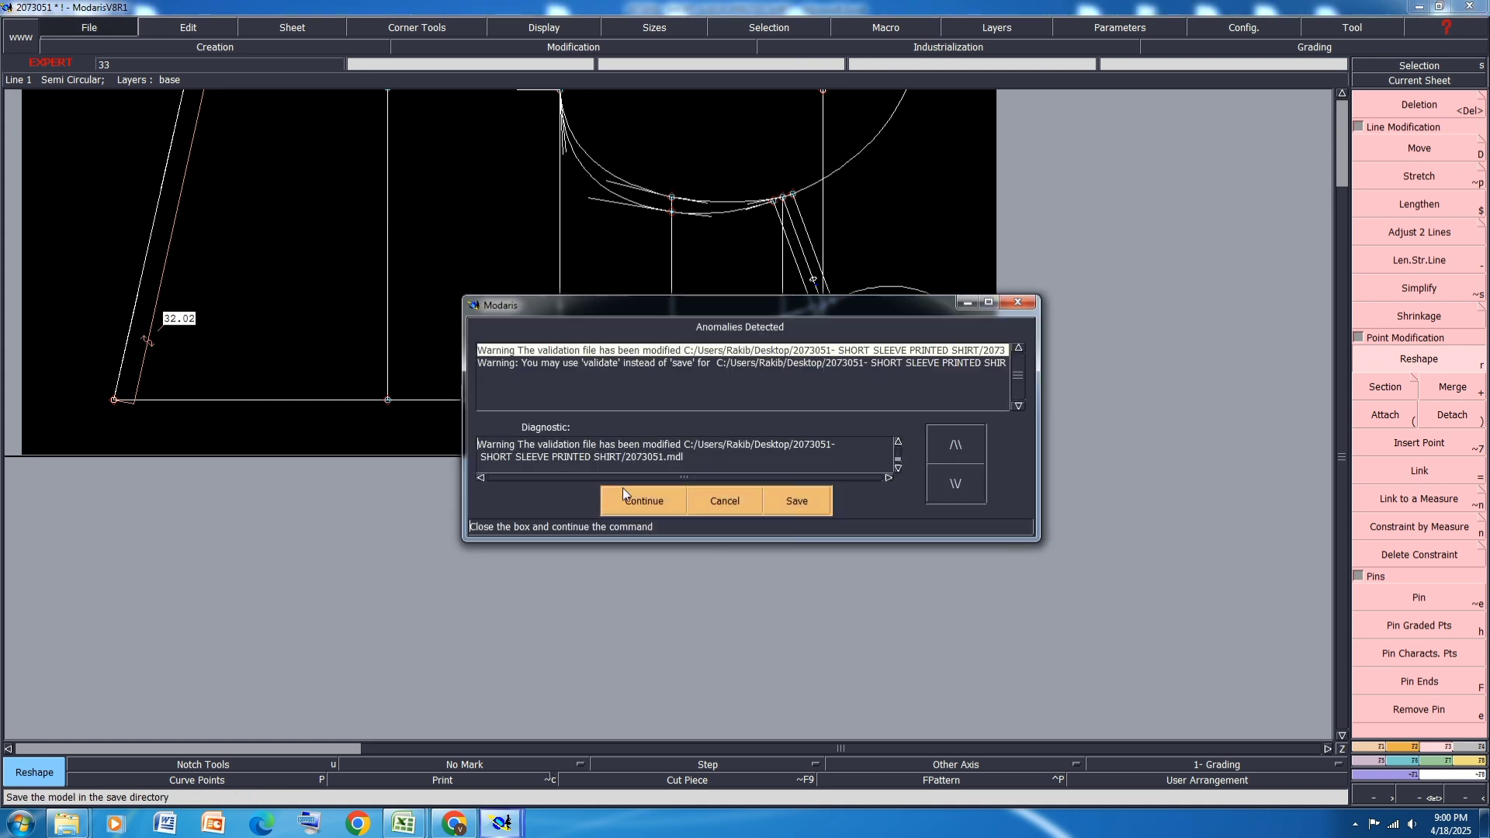
left_click(641, 501)
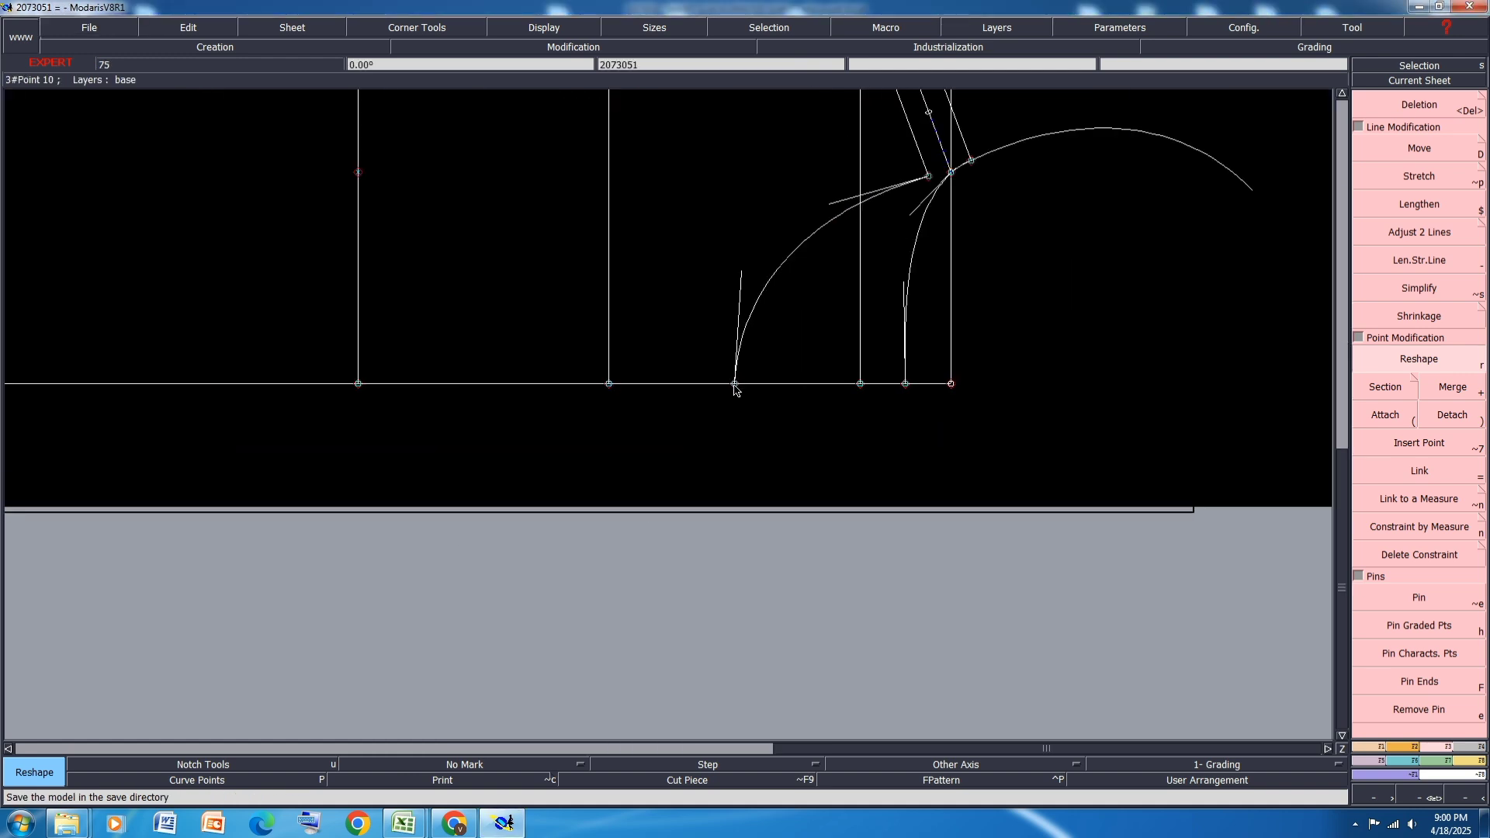
Step: Mirror the front neckline across the center front line to check its curve, and undo the mirrored copy with its axis
scroll(735, 388, "up", 1)
key("shift+s")
left_click(735, 385)
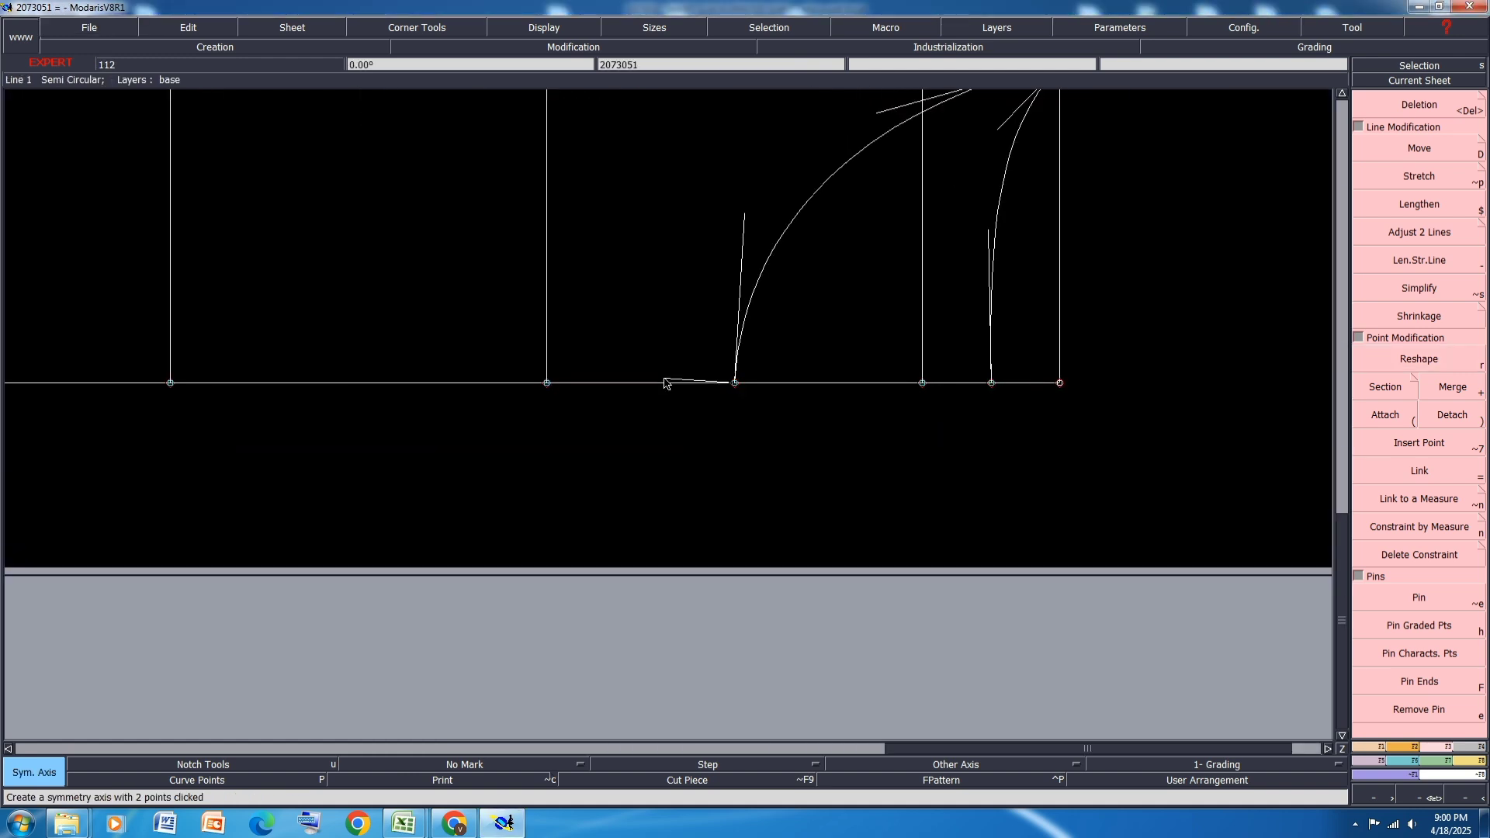
left_click(660, 384)
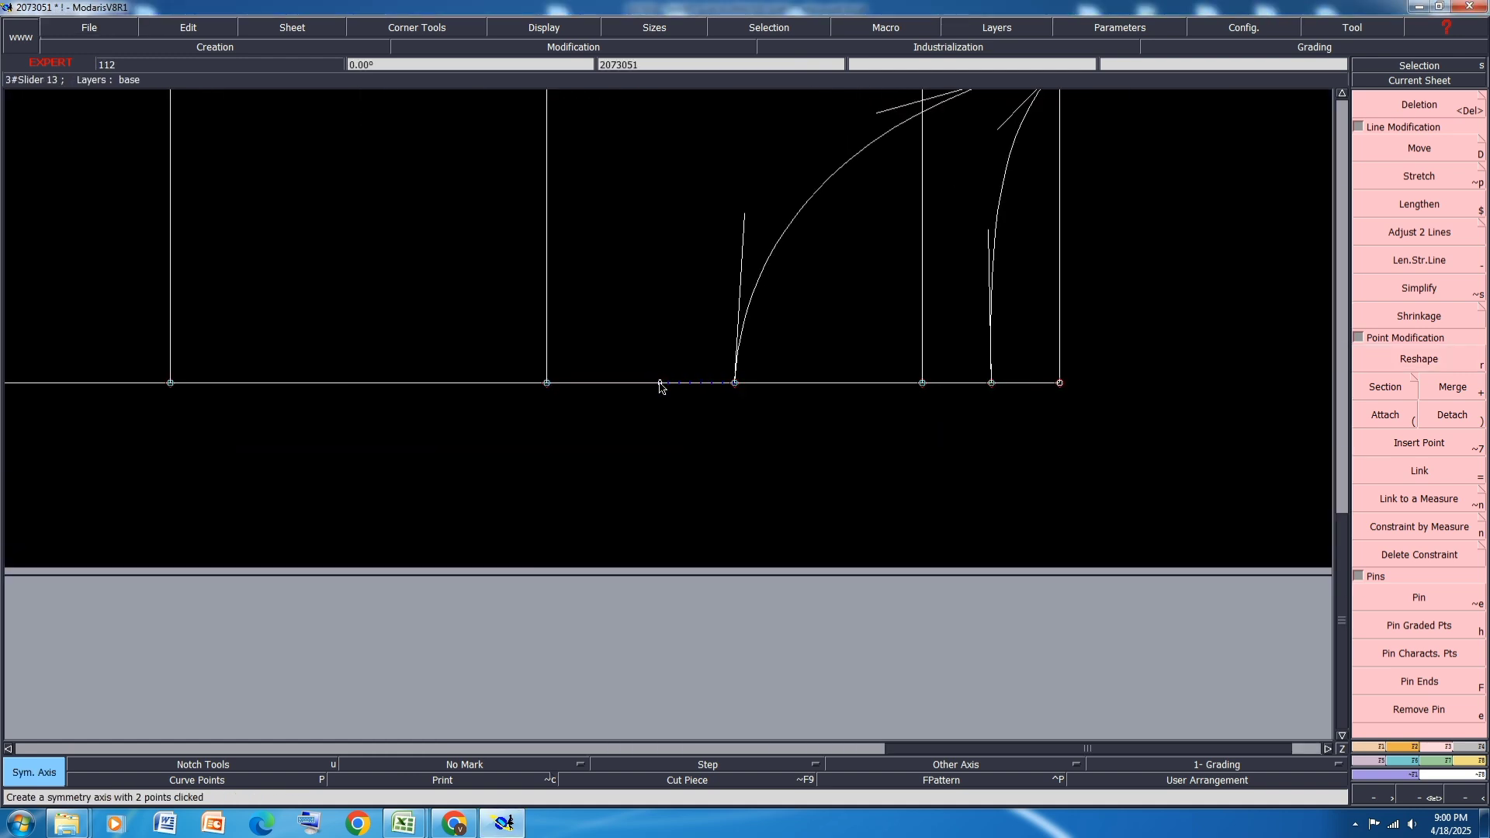
left_click(774, 255)
scroll(772, 254, "down", 2)
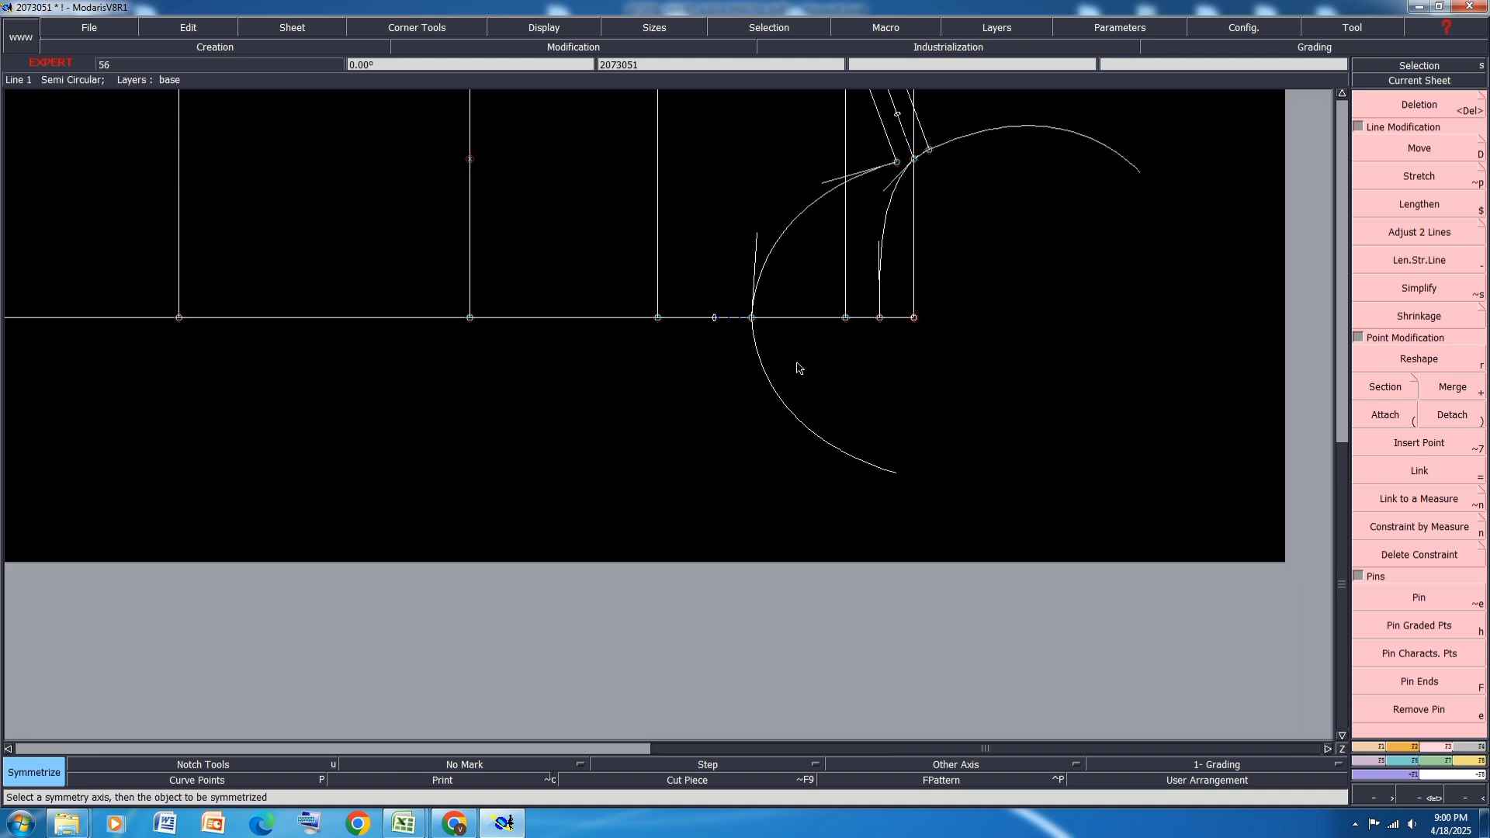
key("ctrl+z")
scroll(848, 194, "up", 2)
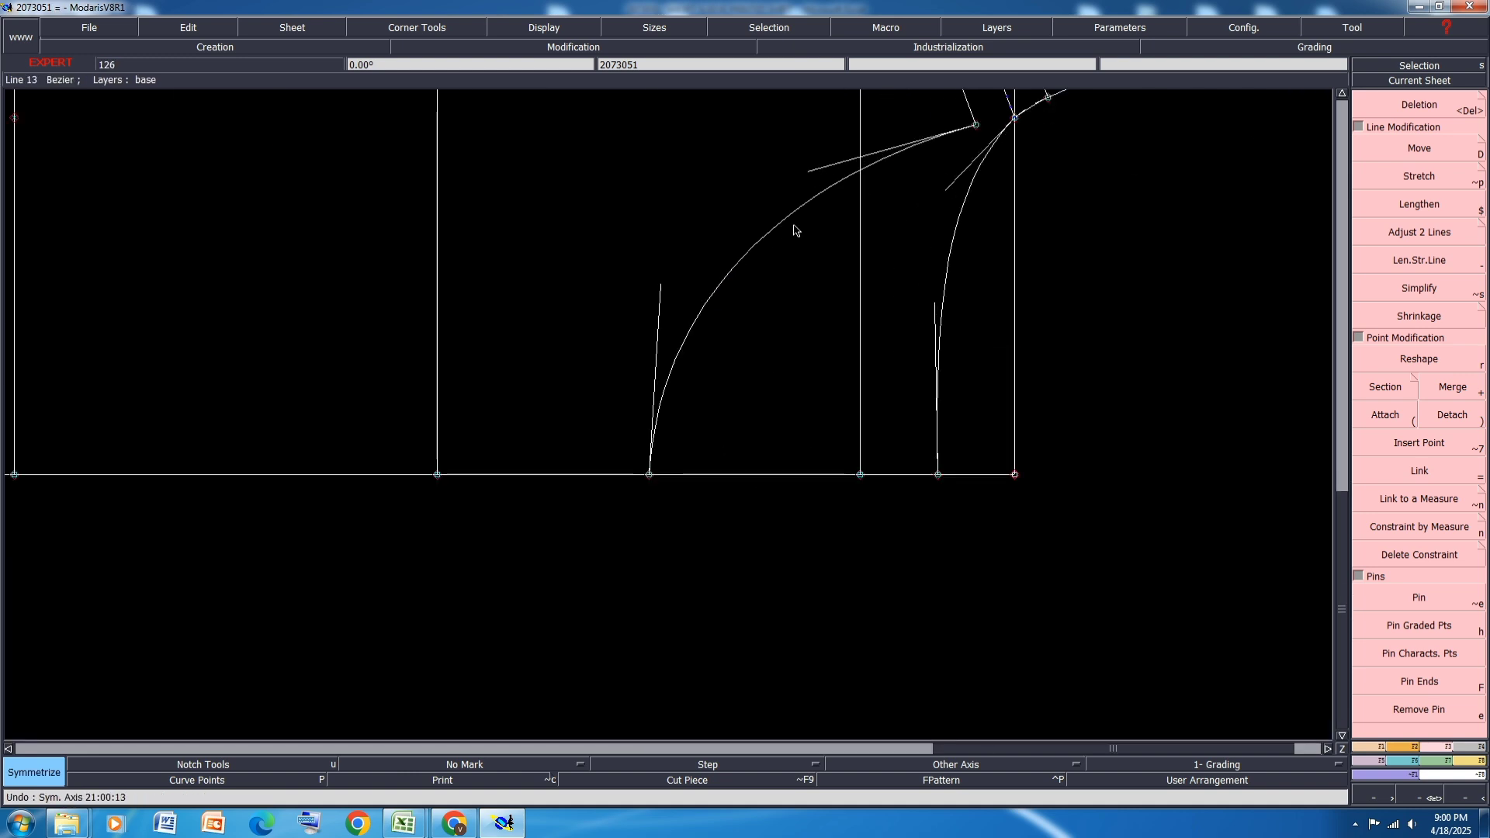
Step: Shift the front neckline's lower tangent handle slightly at center front, and save the model, continuing past the detected anomalies
key("shift+r")
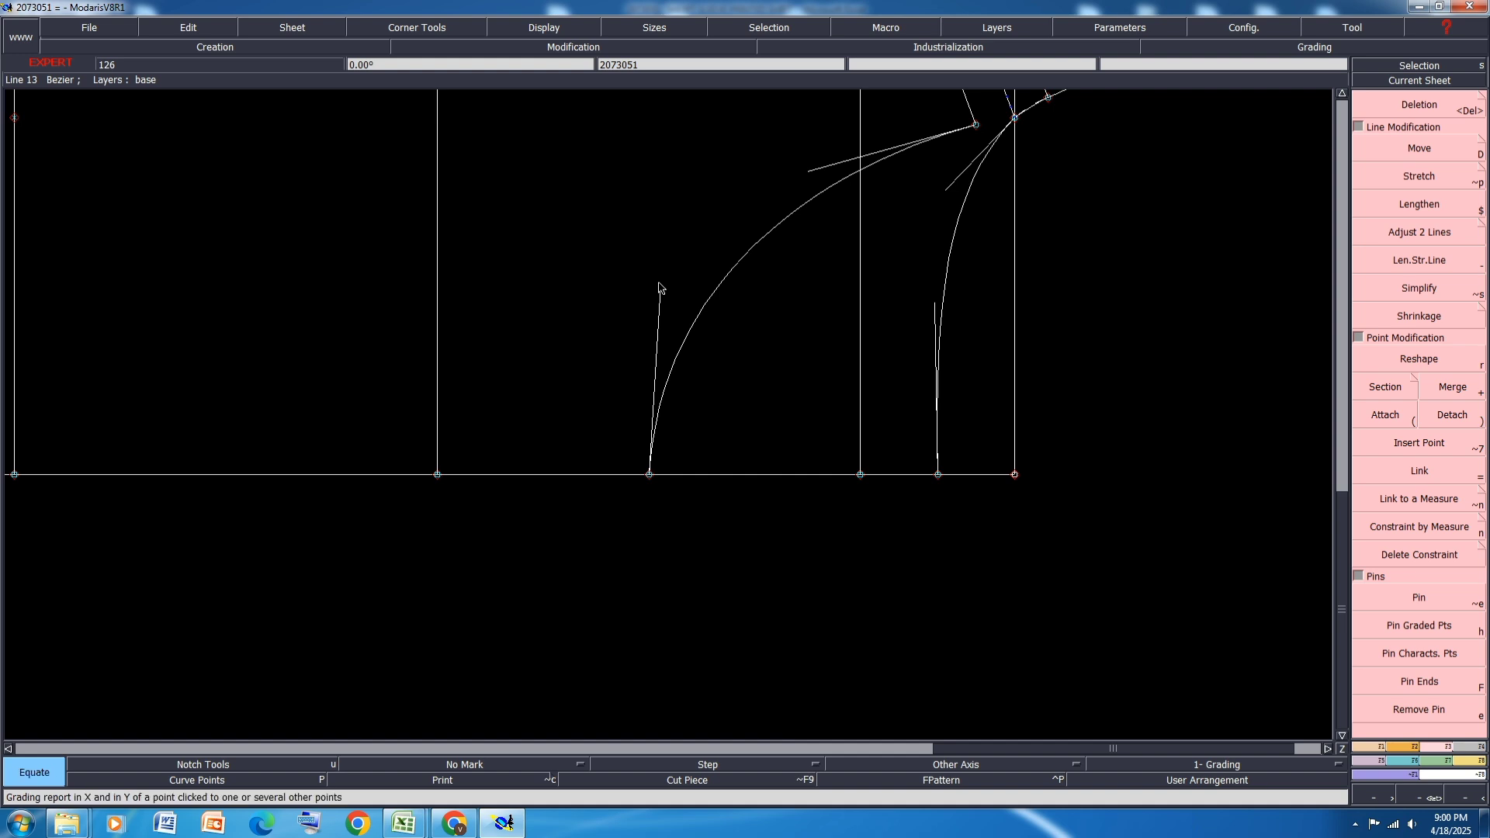
key("r")
left_click(659, 284)
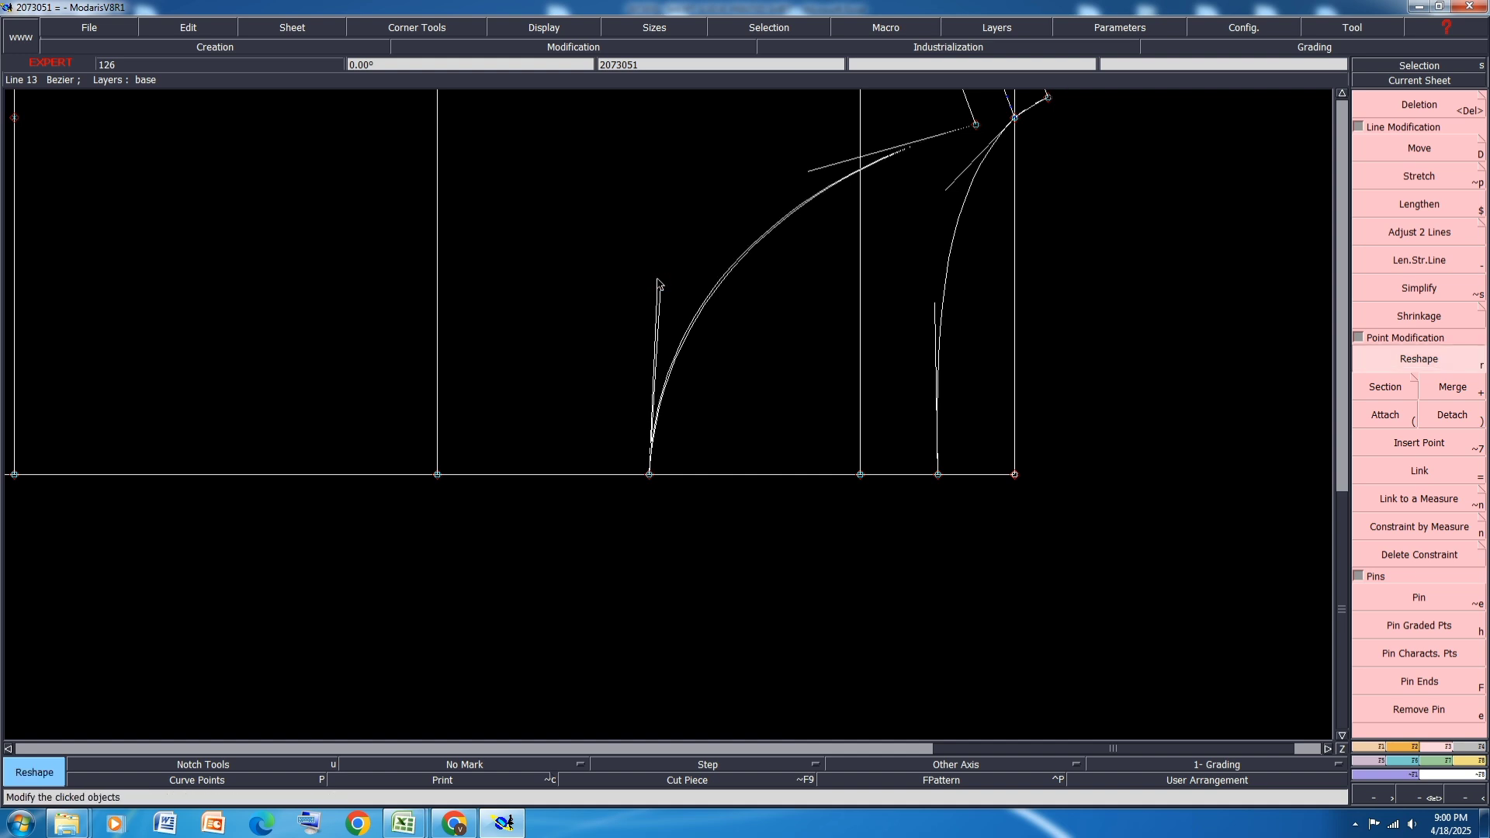
left_click(657, 278)
key("ctrl+s")
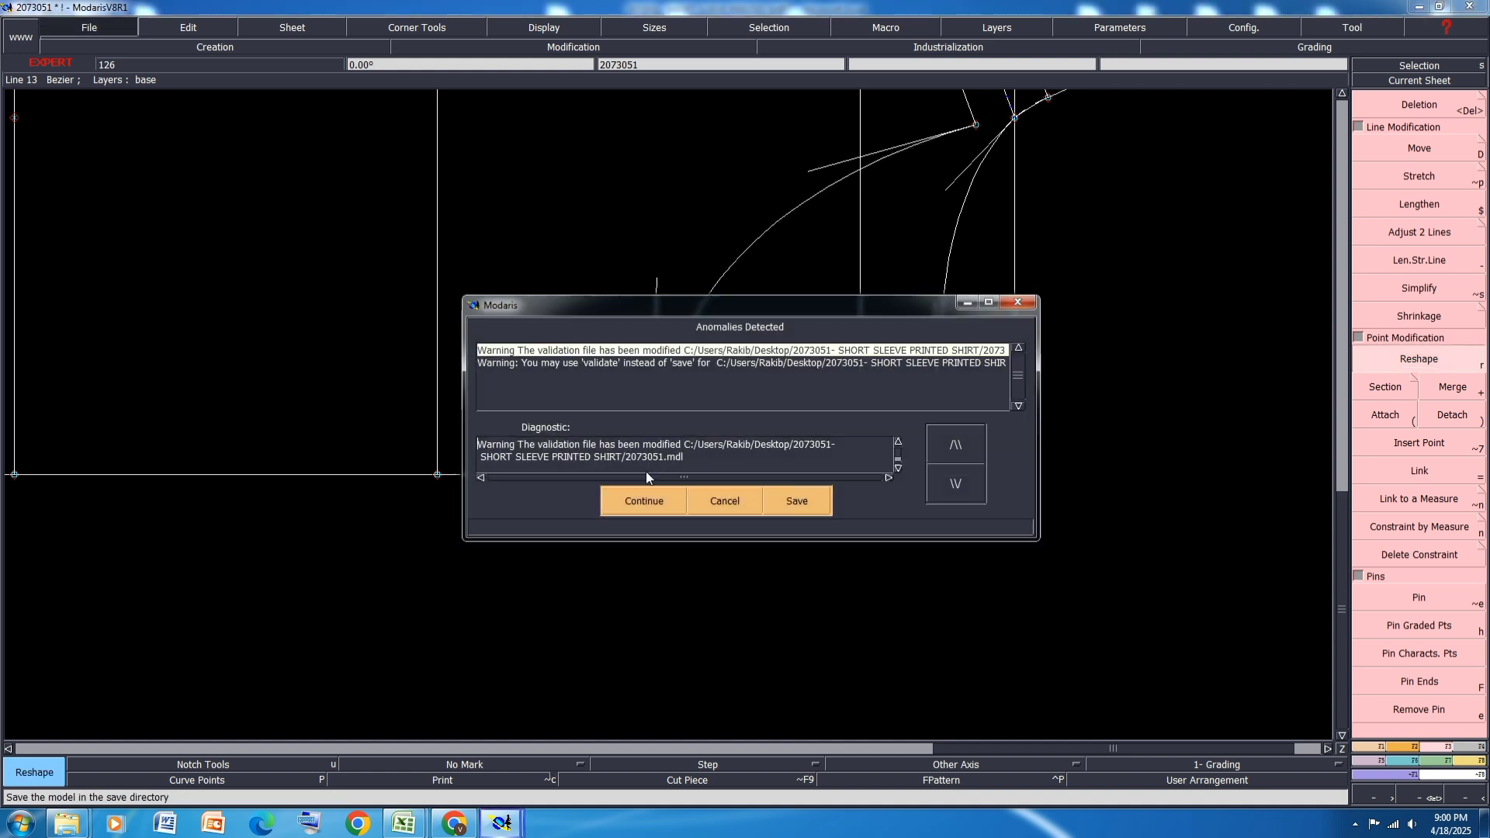
left_click(645, 497)
Step: Delete the mirrored armhole curve, the mirrored back neckline curve and the excess construction line above the back neck point
key("j")
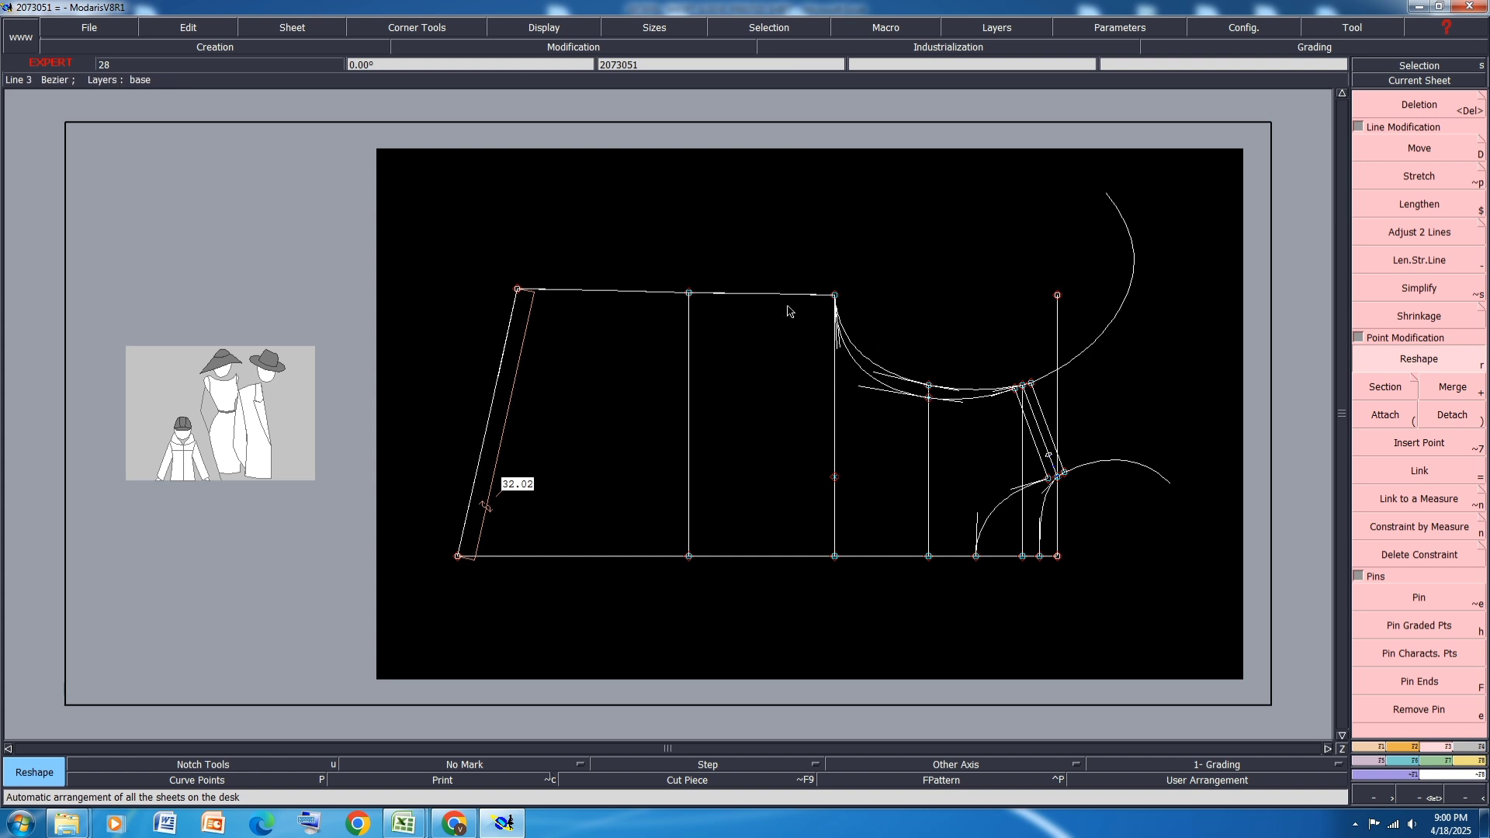
key("Delete")
left_click(1127, 298)
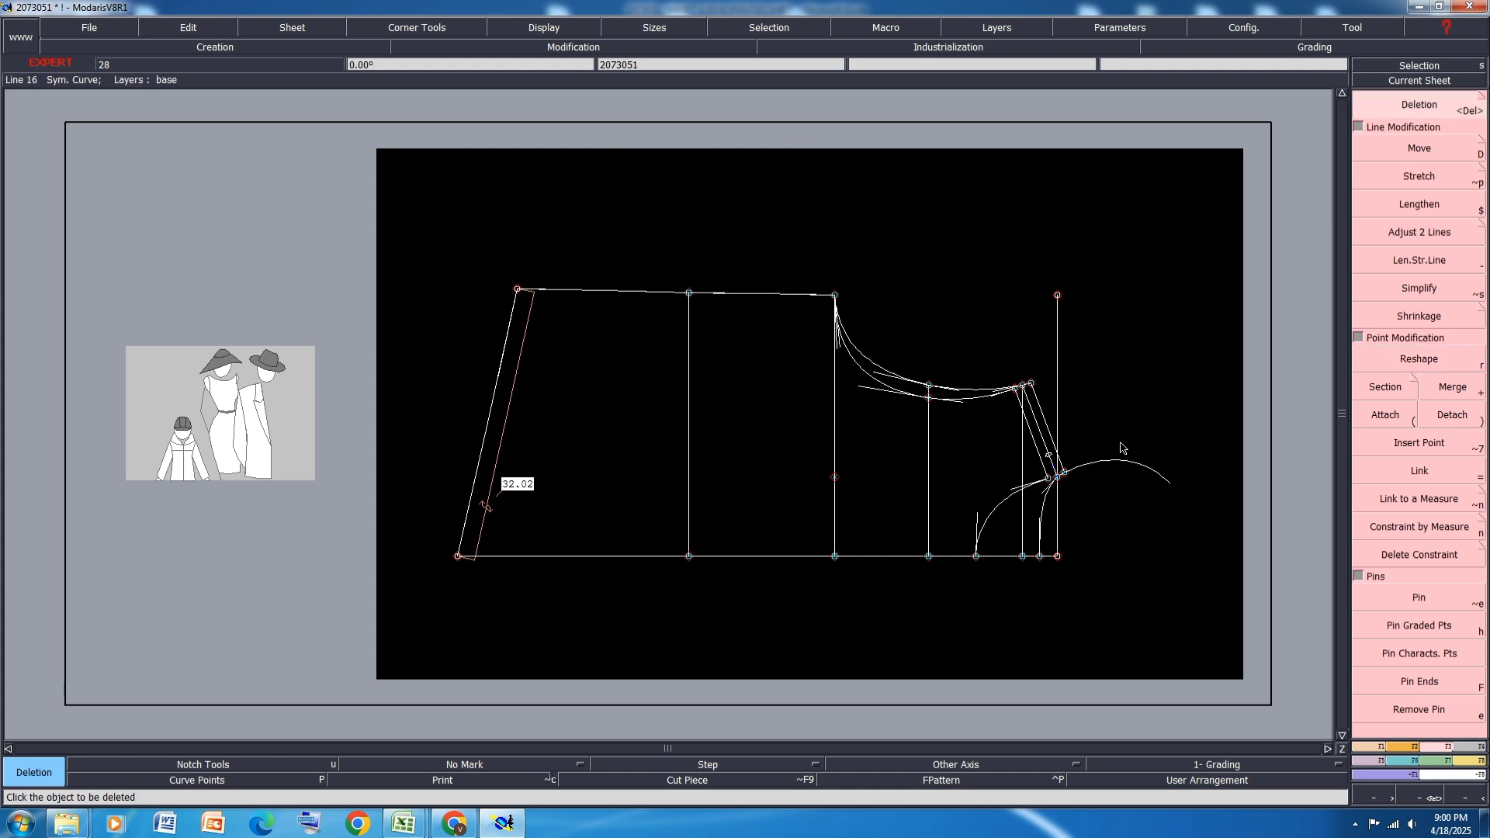
left_click(1125, 462)
left_click(1059, 305)
scroll(1102, 519, "up", 2)
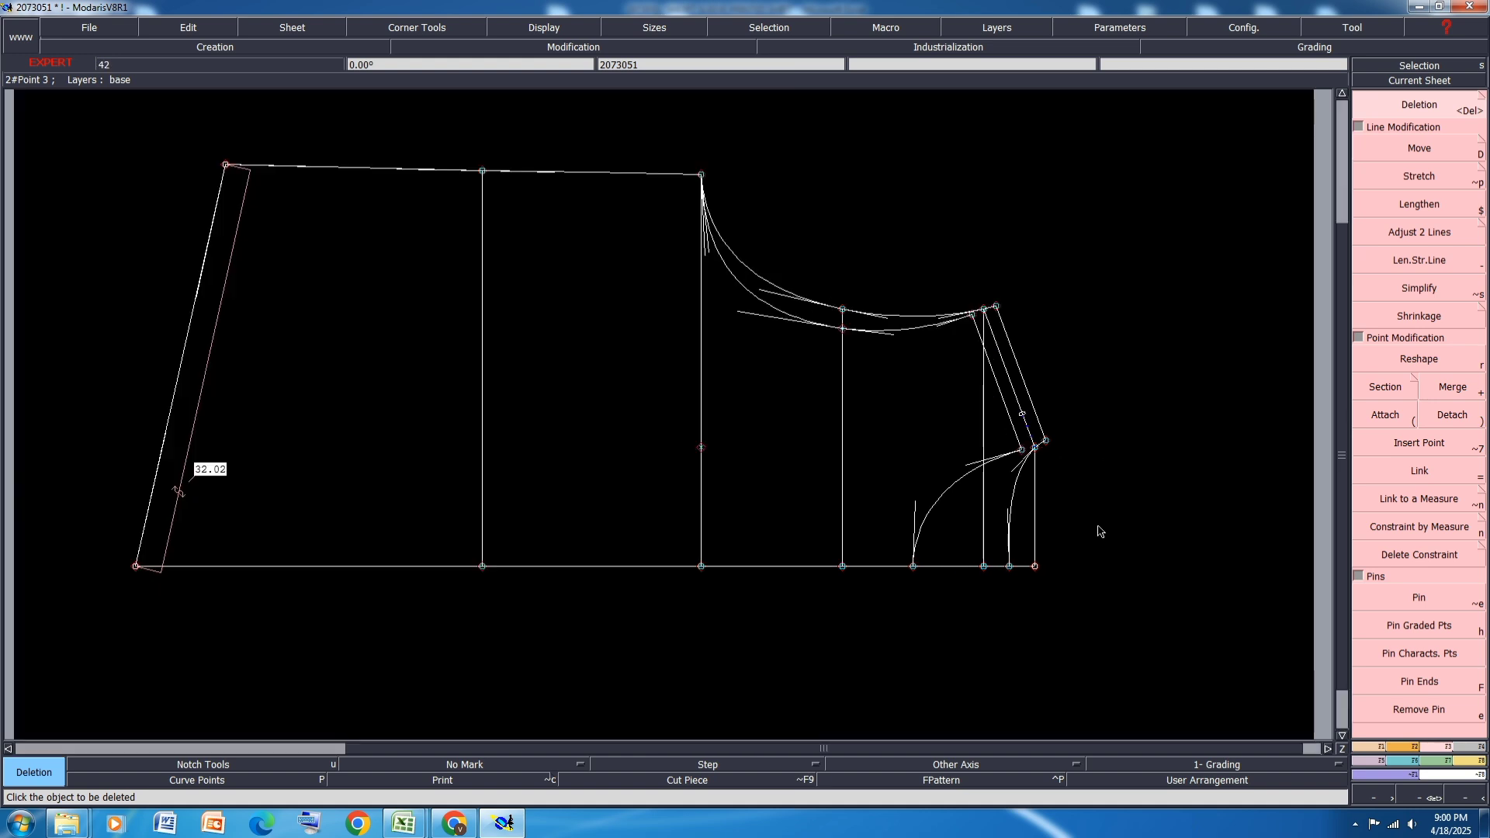
Step: Erase the leftover symmetry axis from the middle shoulder line
left_click(1009, 30)
left_click(980, 119)
scroll(1115, 354, "up", 2)
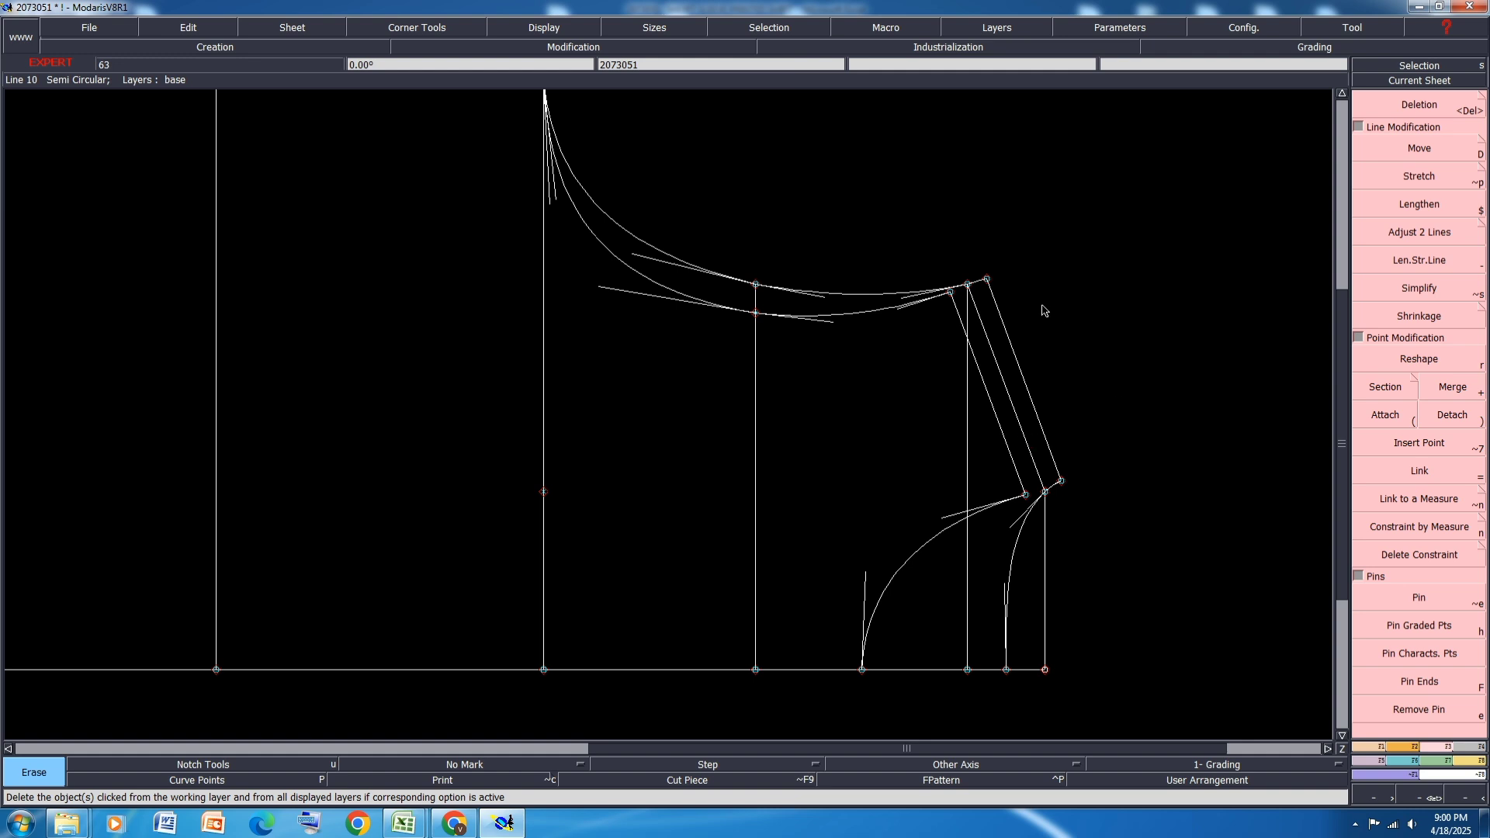
Step: Reshape the hem into a smooth S-curve about 32.27 cm long, adjusting its tangent handles at the side seam and center front
scroll(1044, 311, "down", 3)
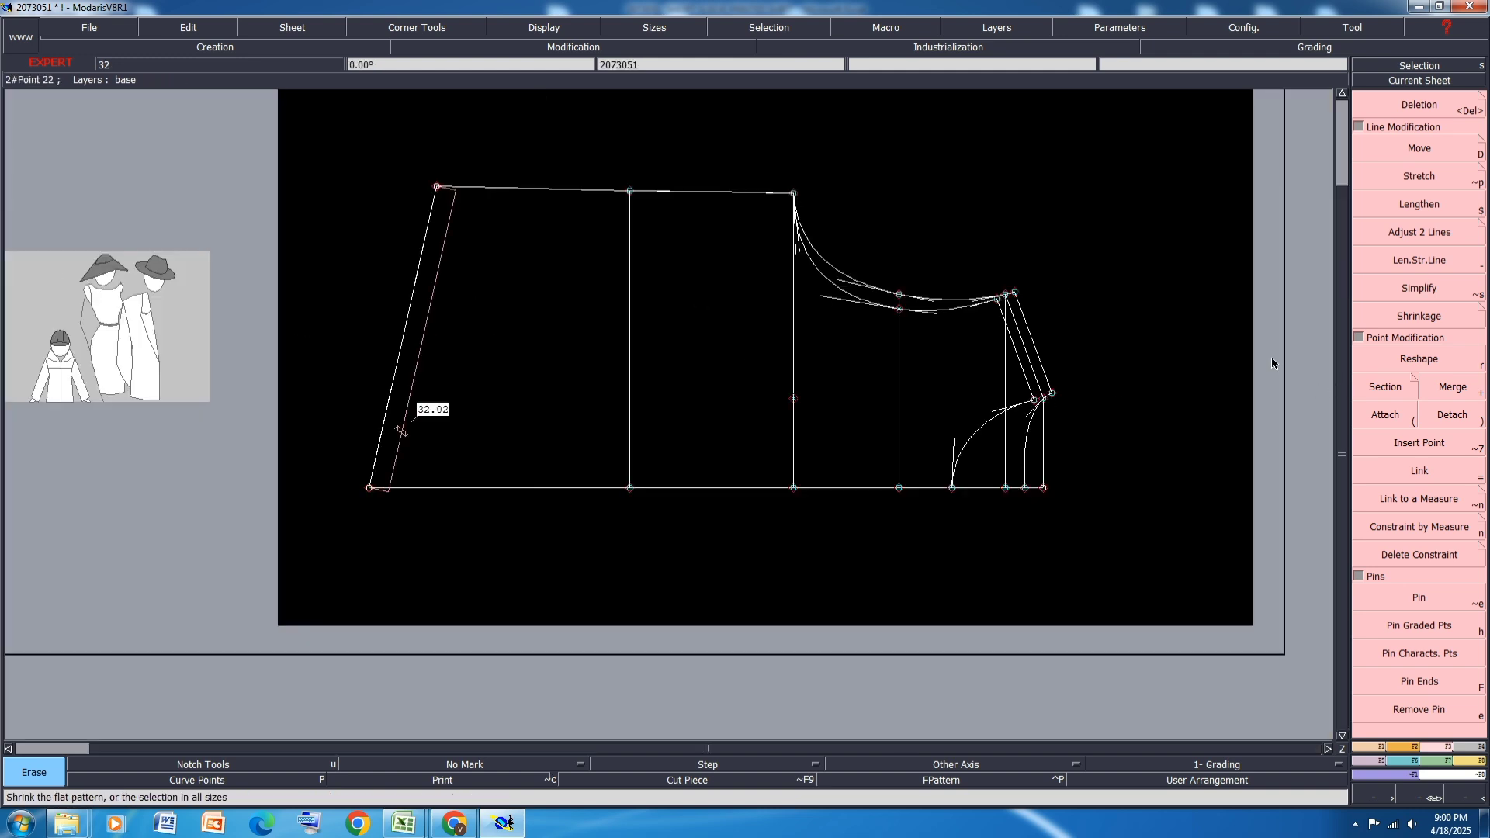
left_click(1419, 358)
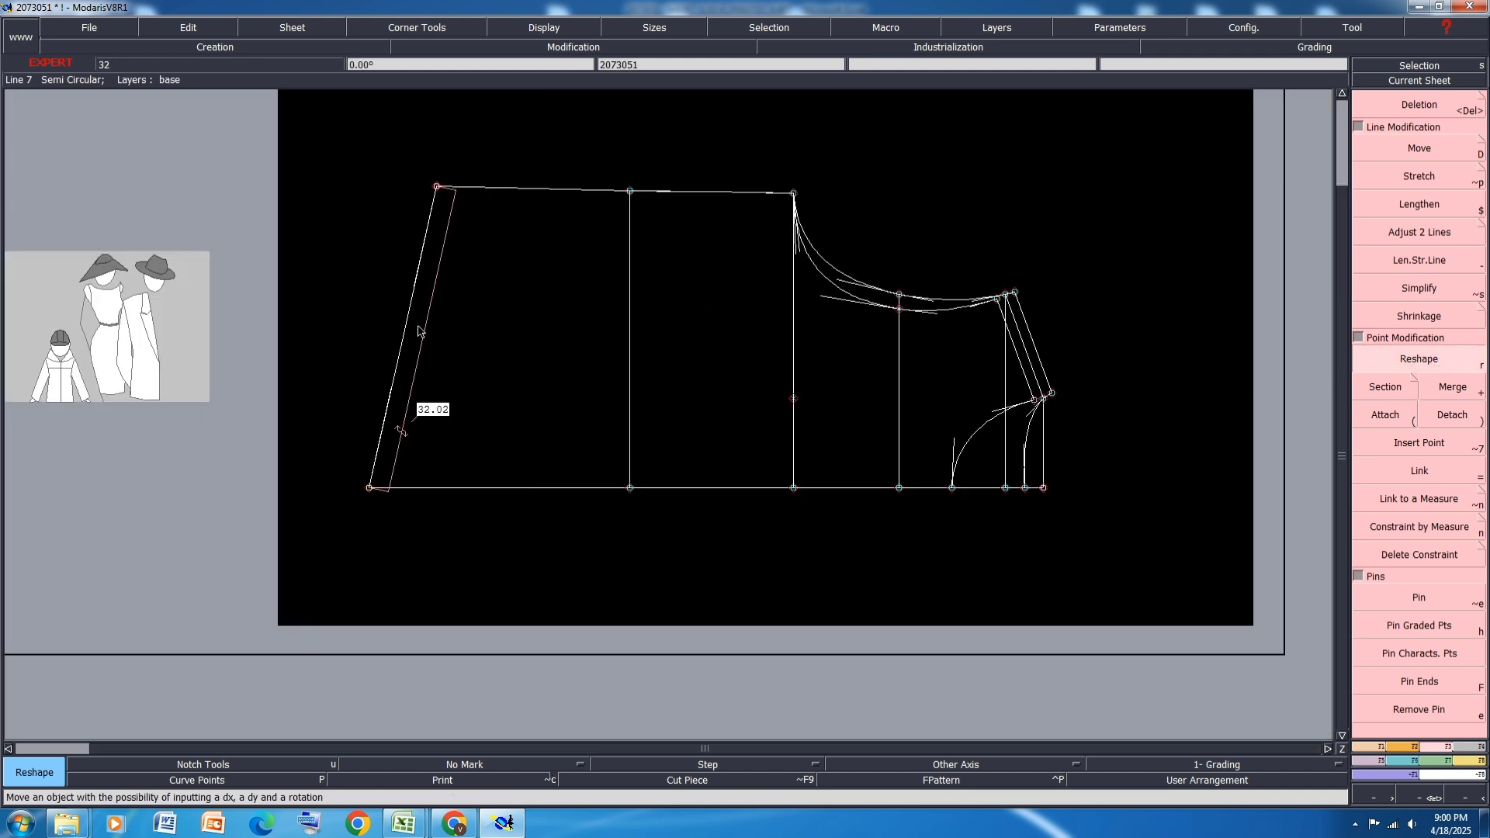
scroll(399, 392, "up", 1)
left_click_drag(381, 412, 376, 309)
scroll(400, 329, "down", 2)
scroll(458, 279, "up", 2)
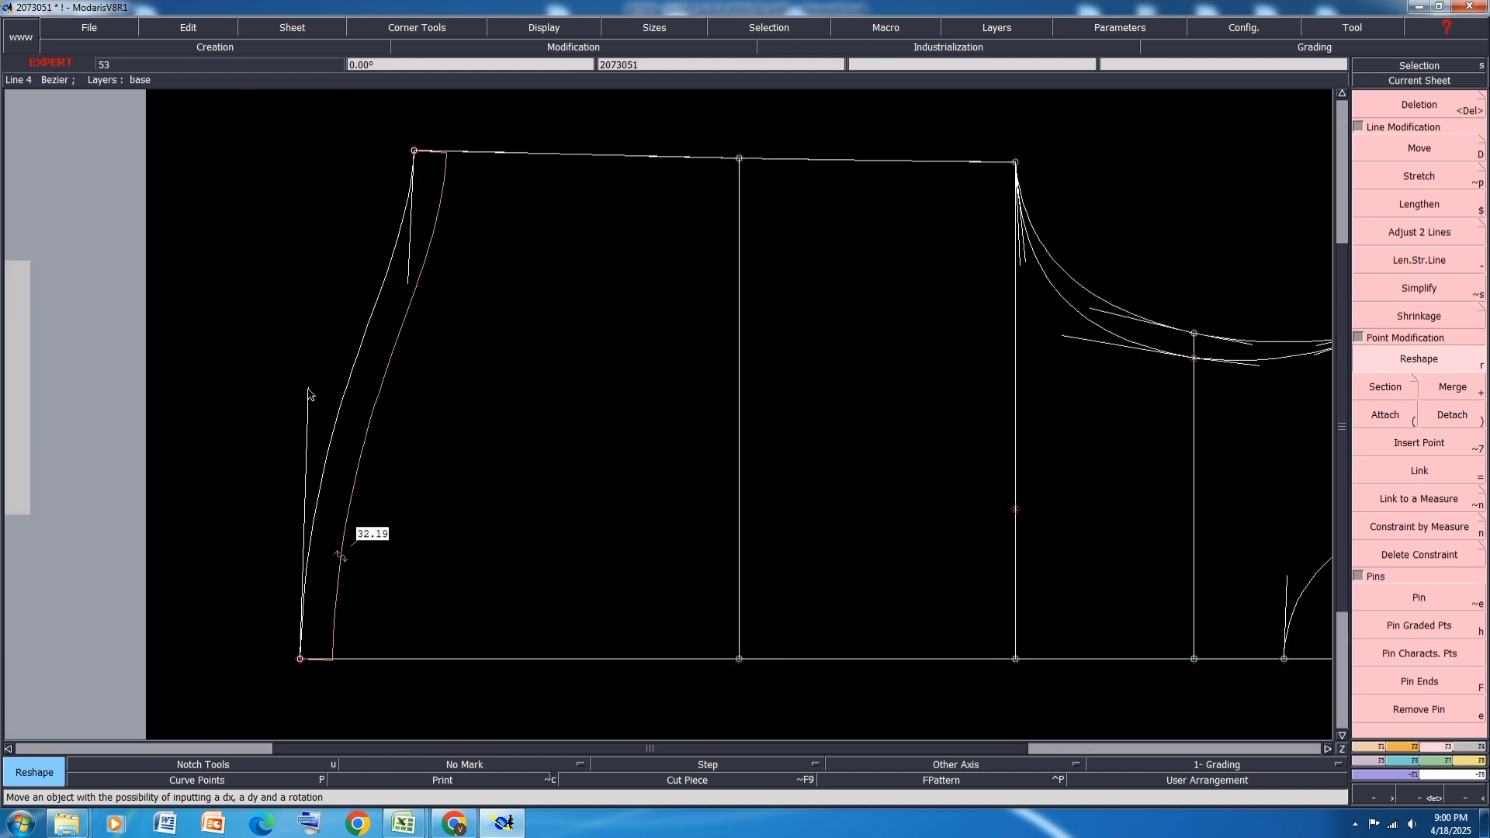
scroll(416, 295, "up", 1)
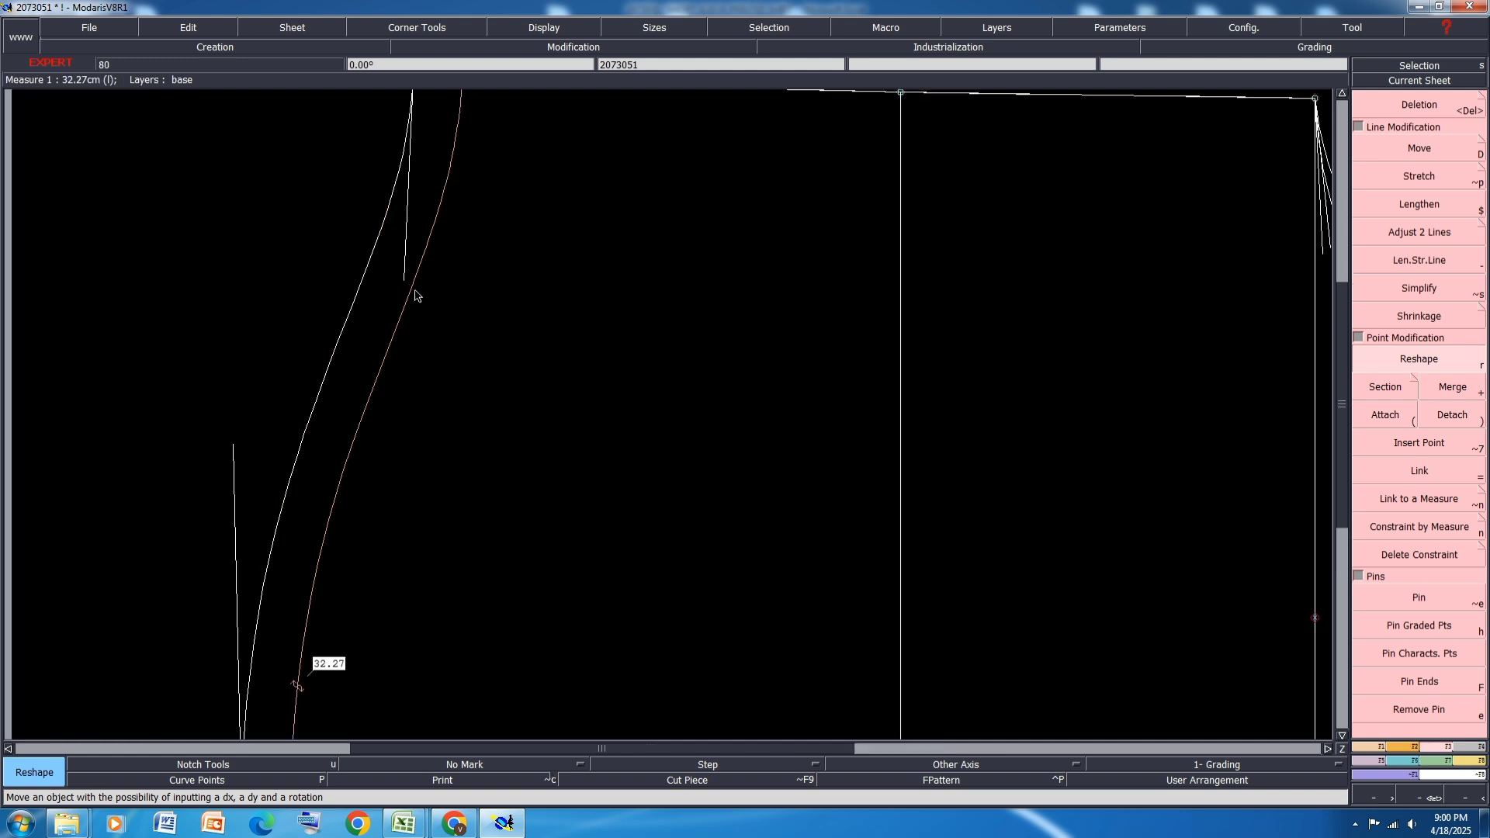
scroll(392, 350, "down", 2)
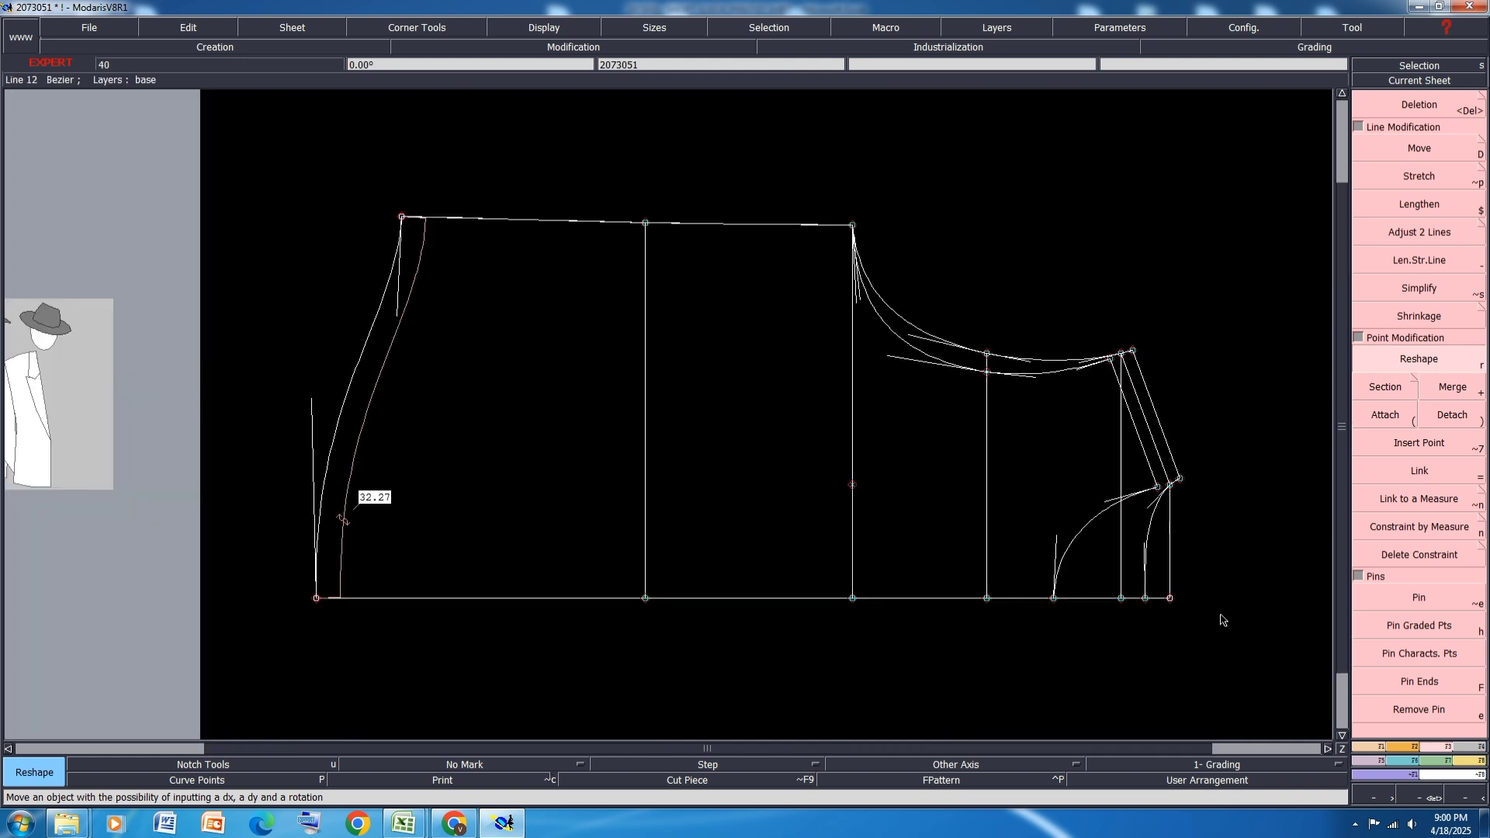
Step: Mirror the hem curve across the side seam to check its continuity, and undo the mirrored copy with its axis
left_click(1380, 747)
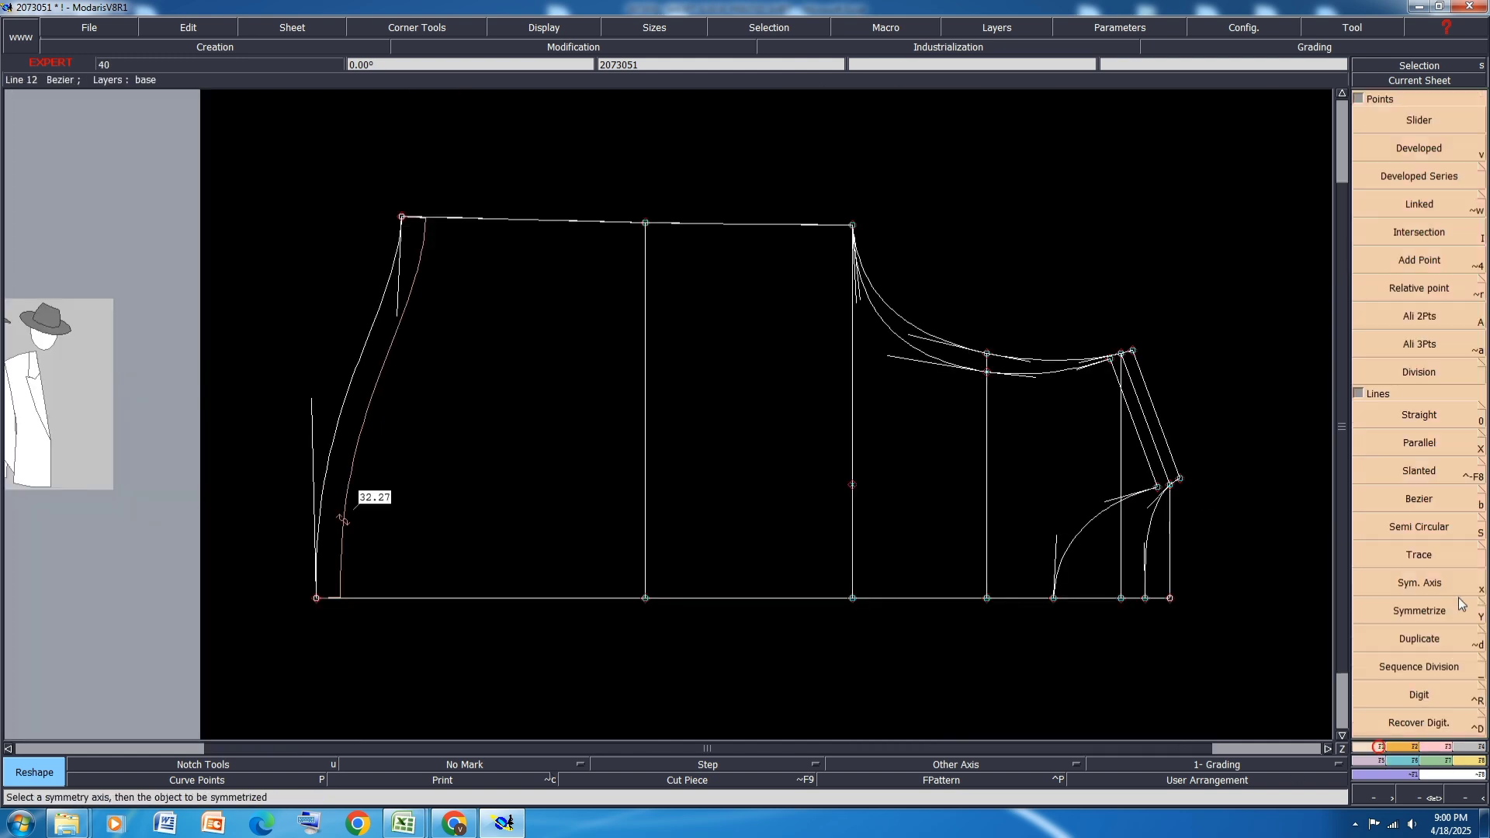
left_click(1419, 582)
left_click(402, 217)
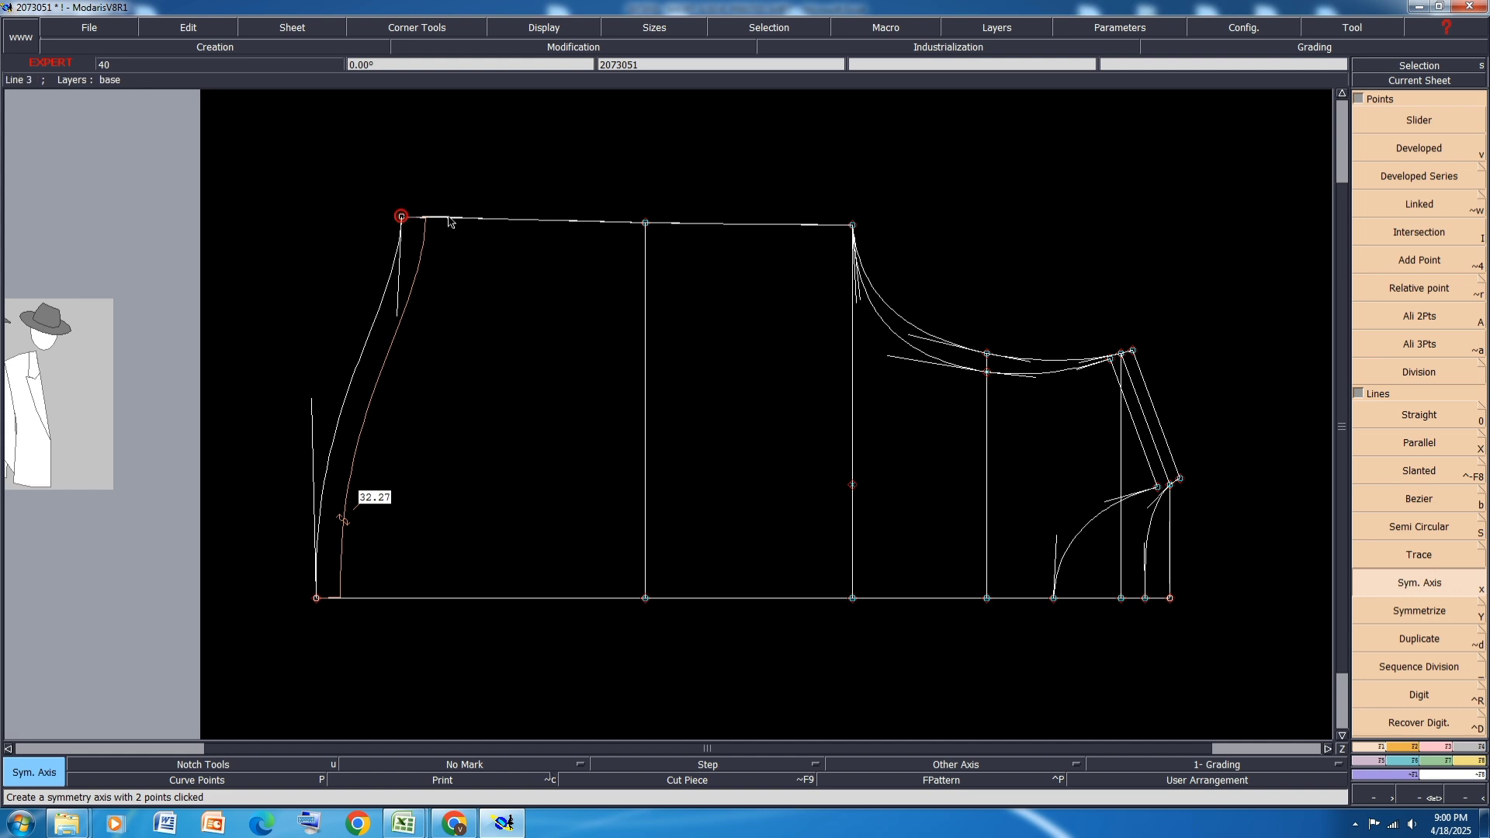
left_click(450, 217)
left_click(1416, 611)
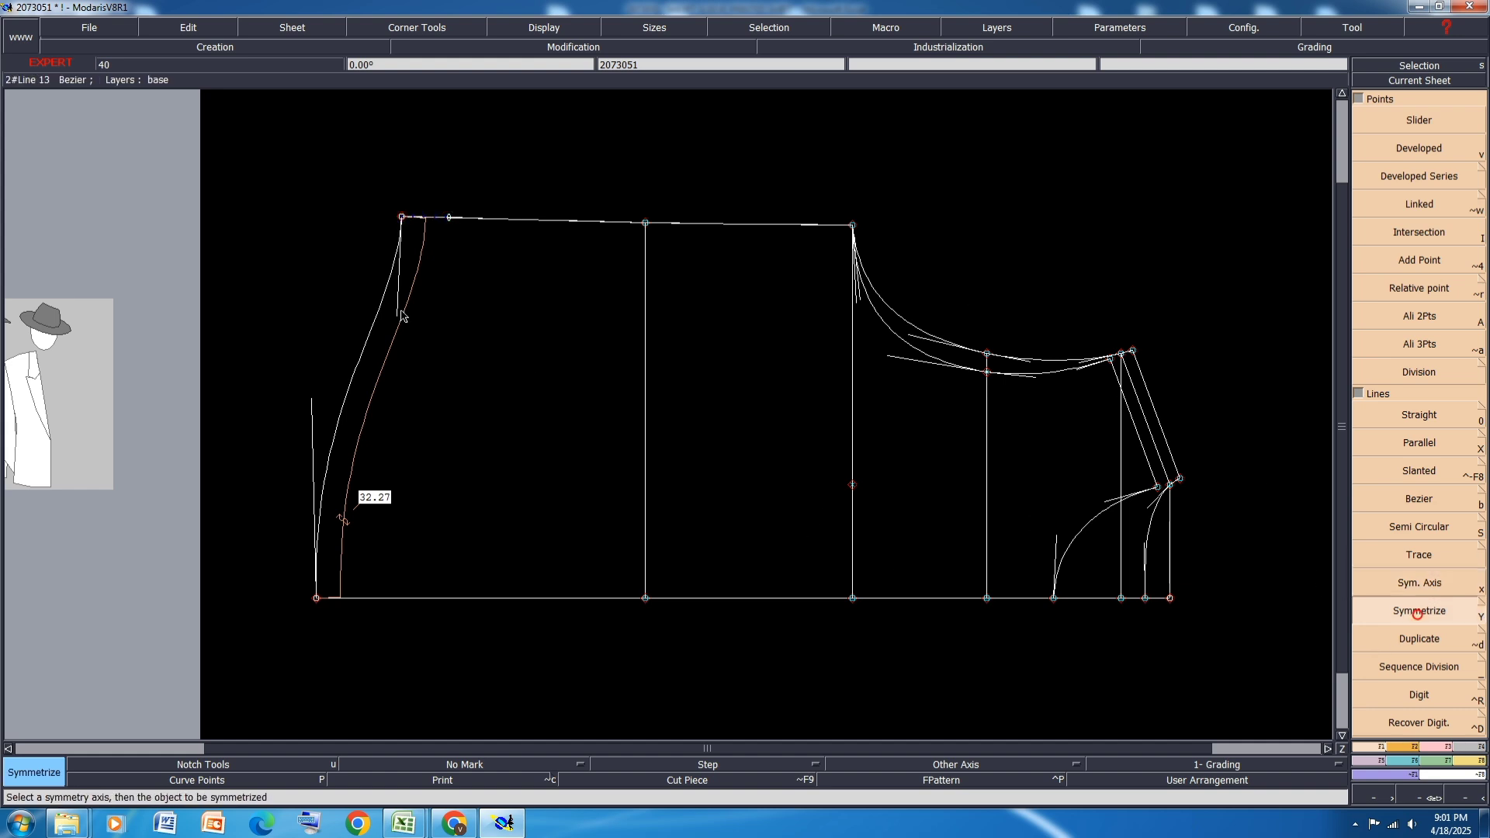
left_click(383, 298)
scroll(446, 186, "up", 2)
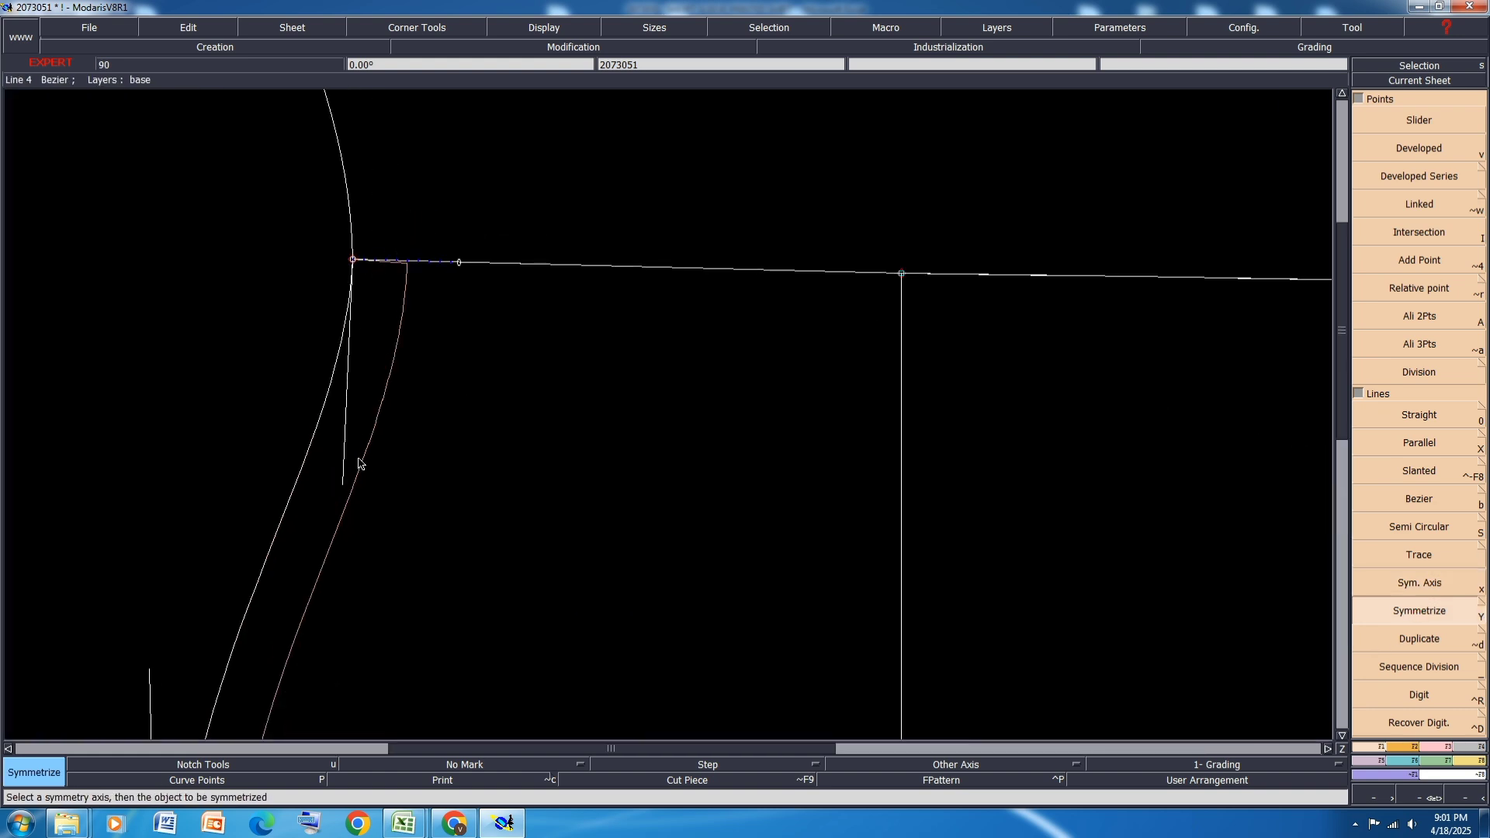
scroll(496, 252, "down", 1)
scroll(497, 252, "down", 1)
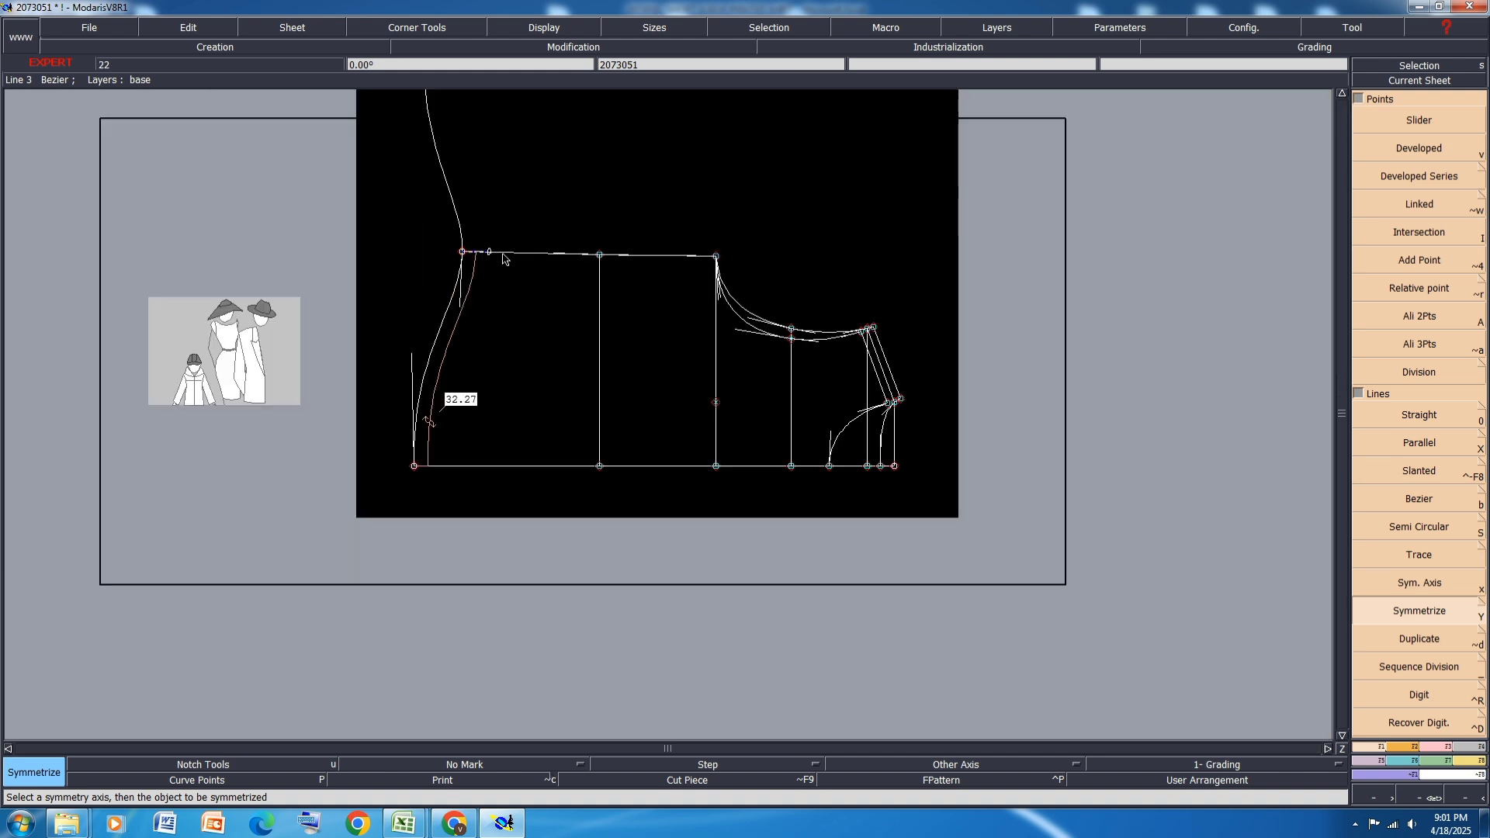
key("ctrl+z")
Step: Mirror the hem curve across the center front line to check its continuity, and undo the mirrored copy with its axis
scroll(421, 475, "up", 3)
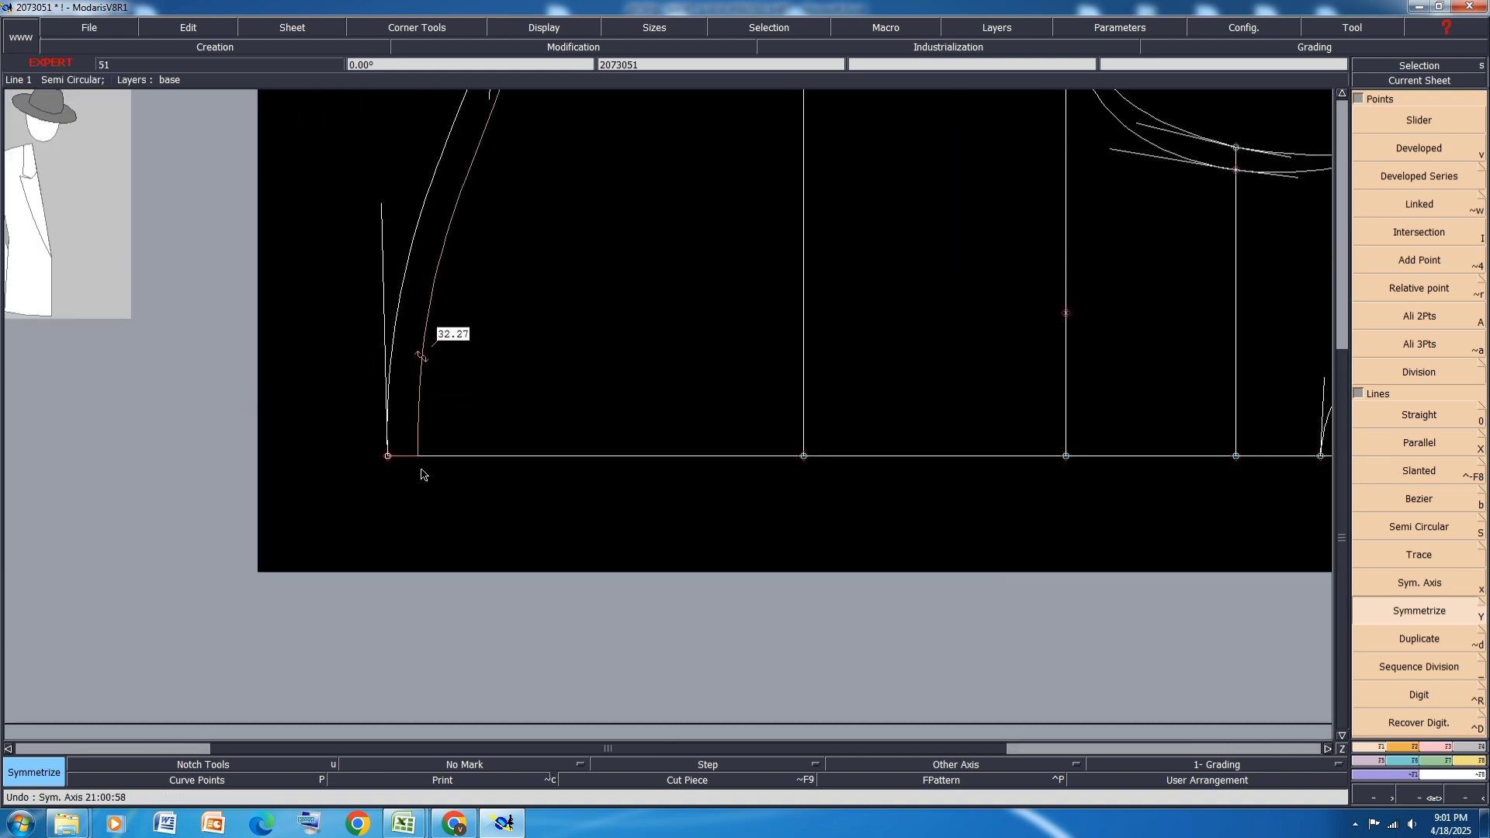
scroll(429, 495, "down", 2)
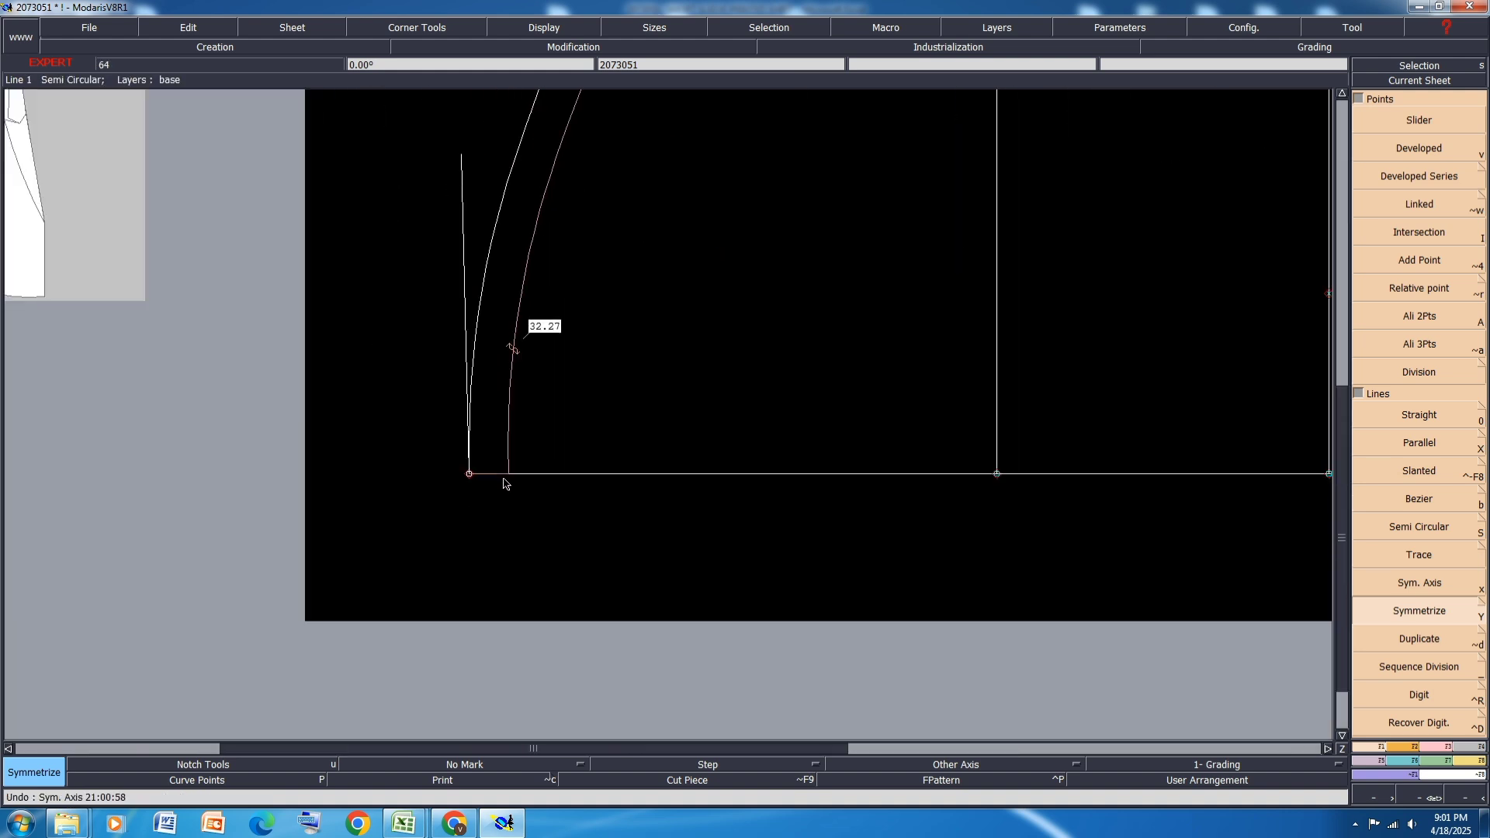
left_click(1409, 586)
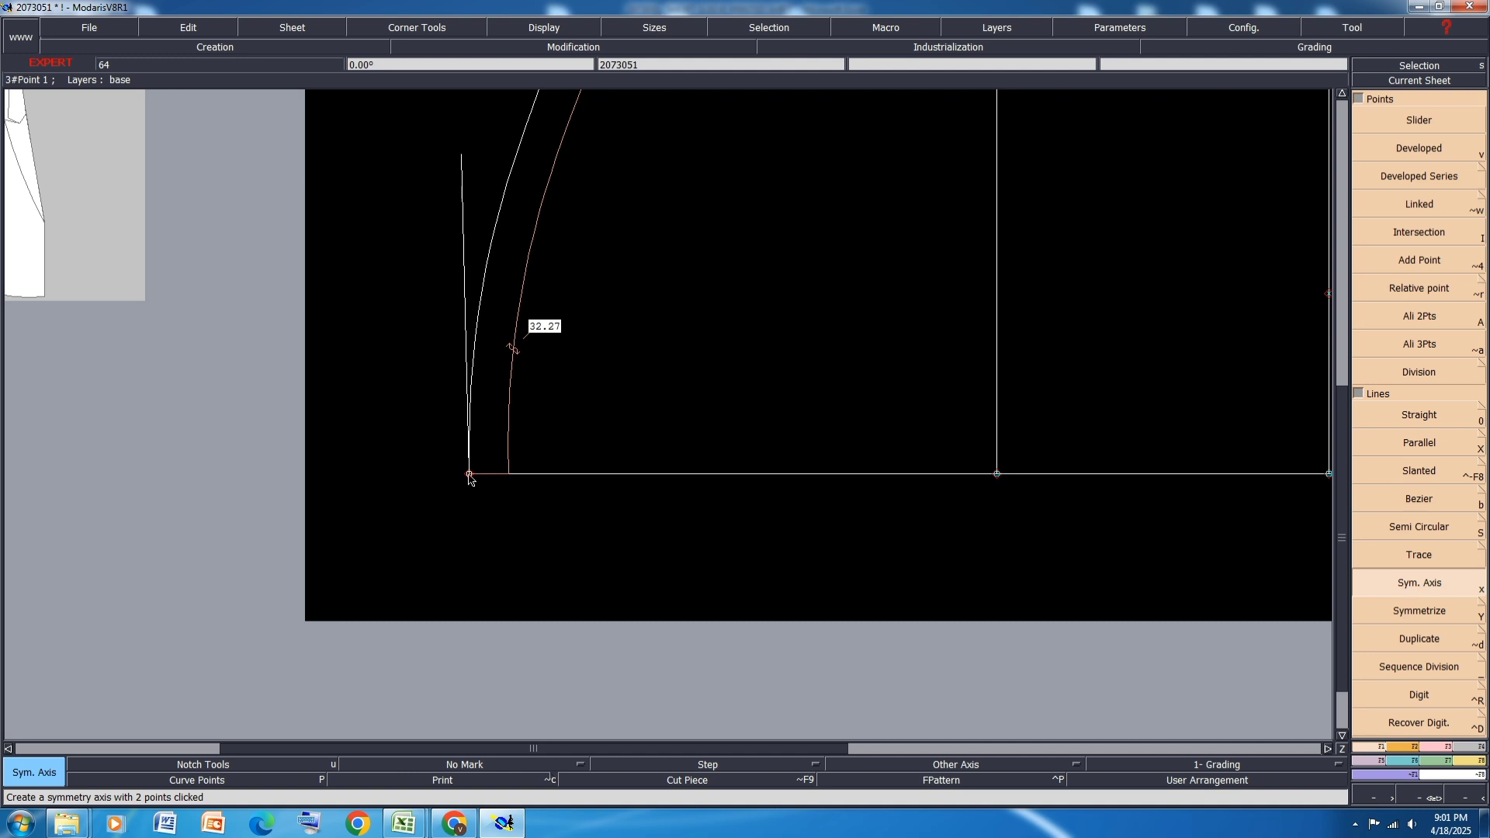
left_click(468, 473)
left_click(565, 473)
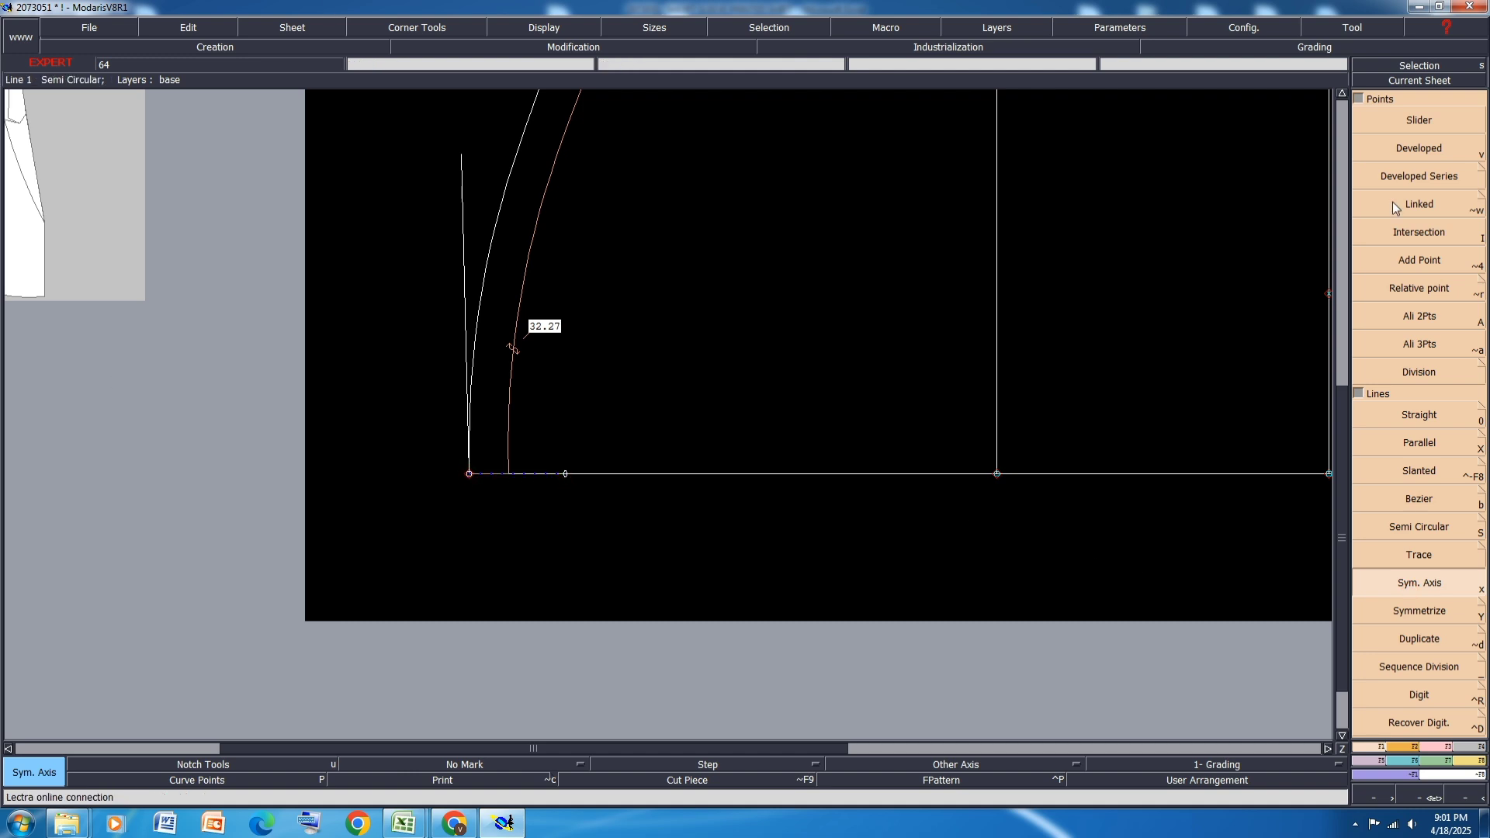
left_click(1416, 610)
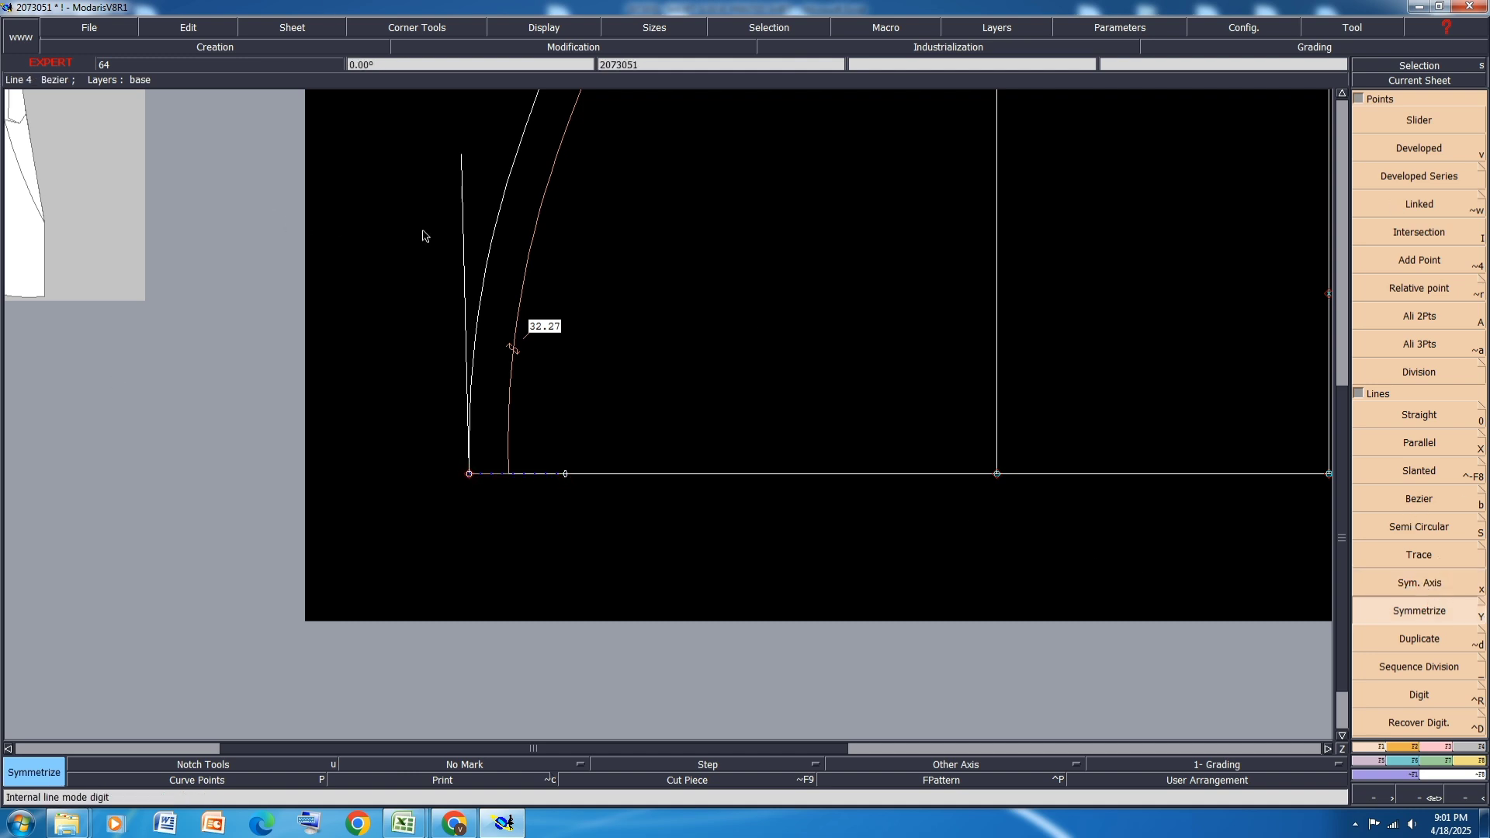
left_click(494, 250)
scroll(497, 173, "down", 2)
scroll(506, 365, "up", 2)
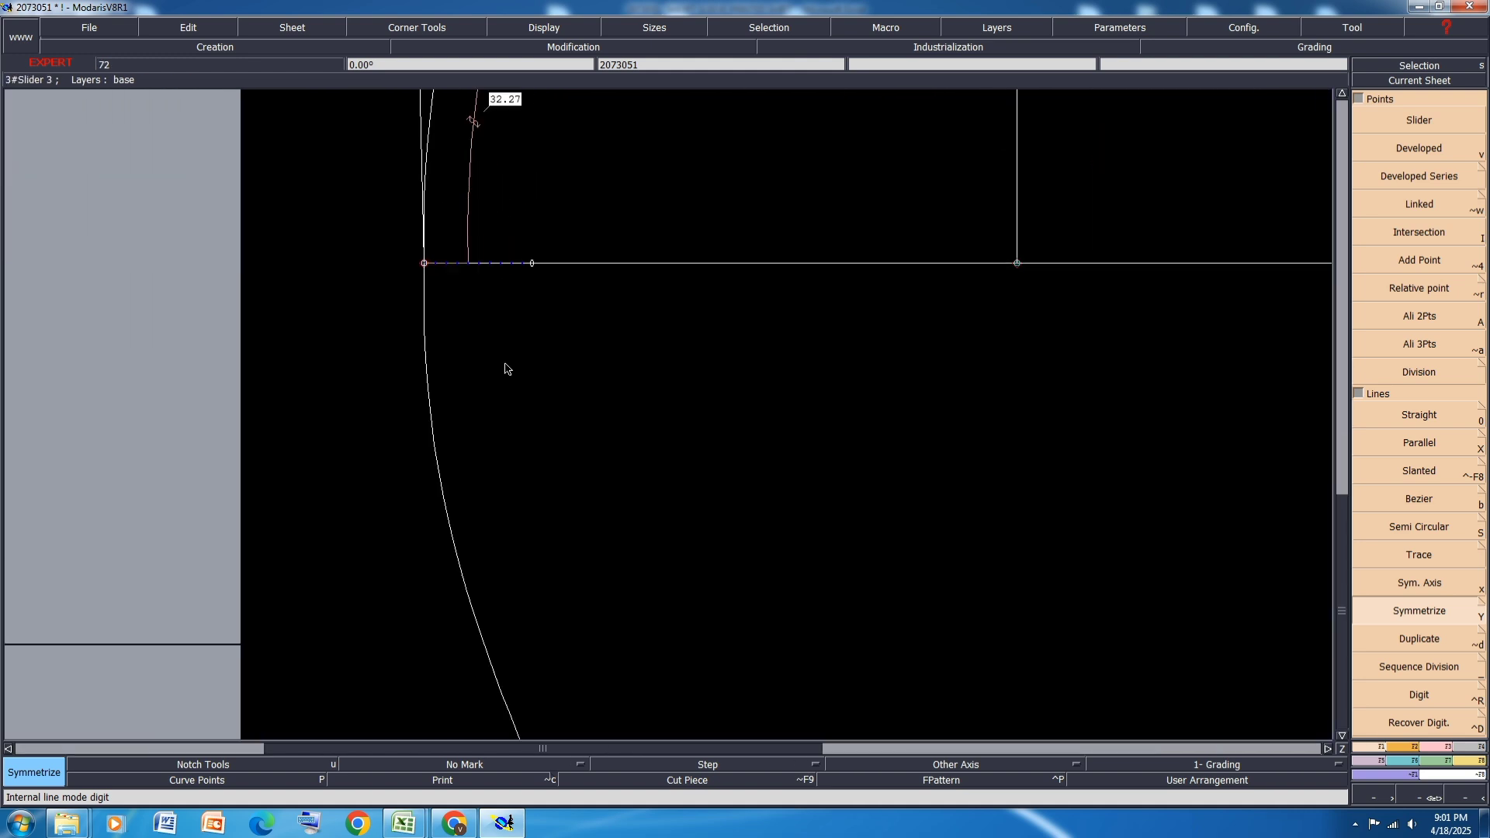
key("ctrl+z")
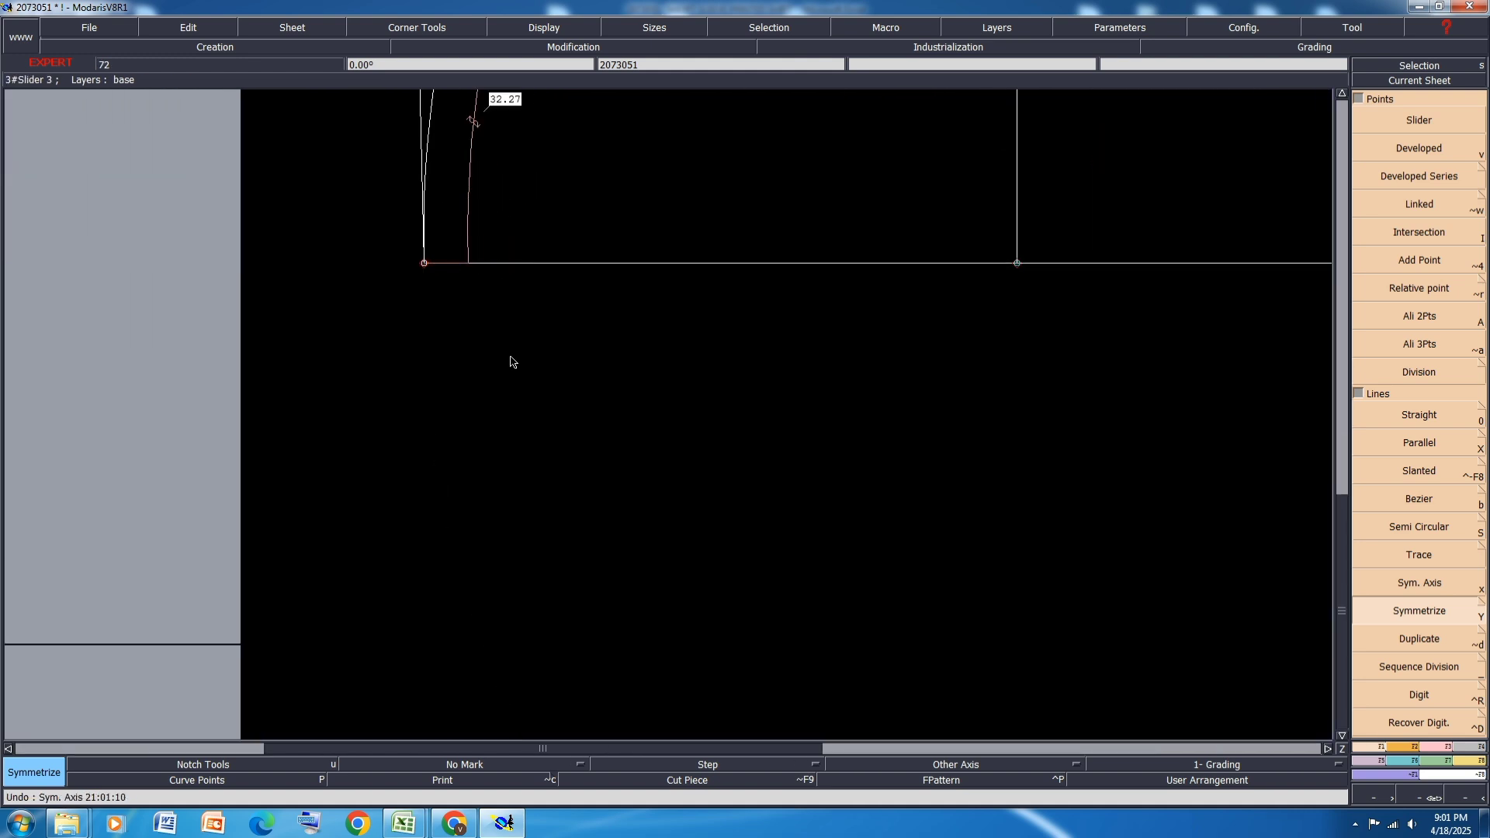
Step: Save the model, continuing past the detected anomalies, and hide the curve handles
key("ctrl+s")
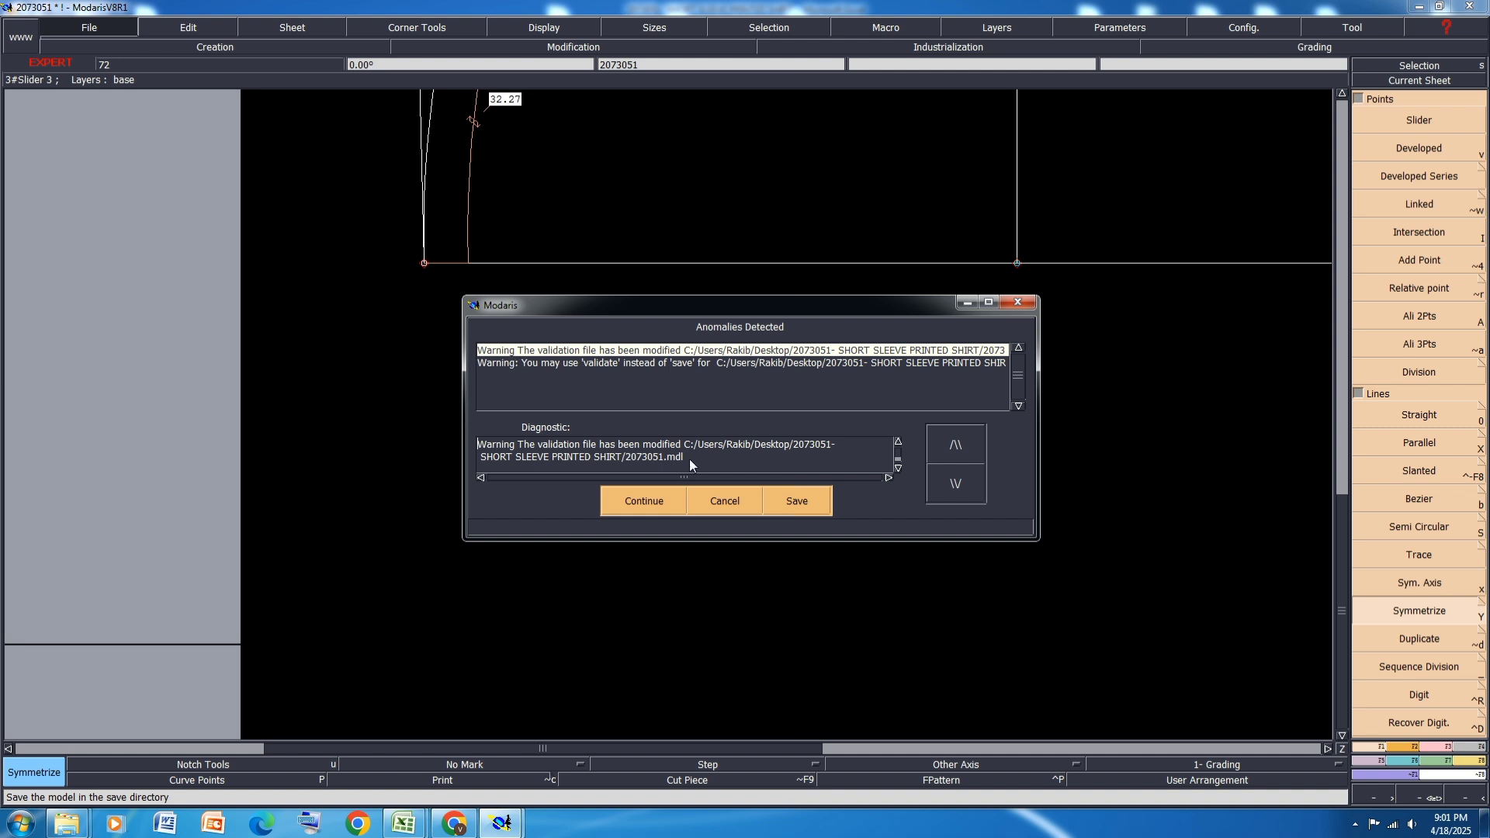
left_click(639, 500)
scroll(616, 376, "down", 5)
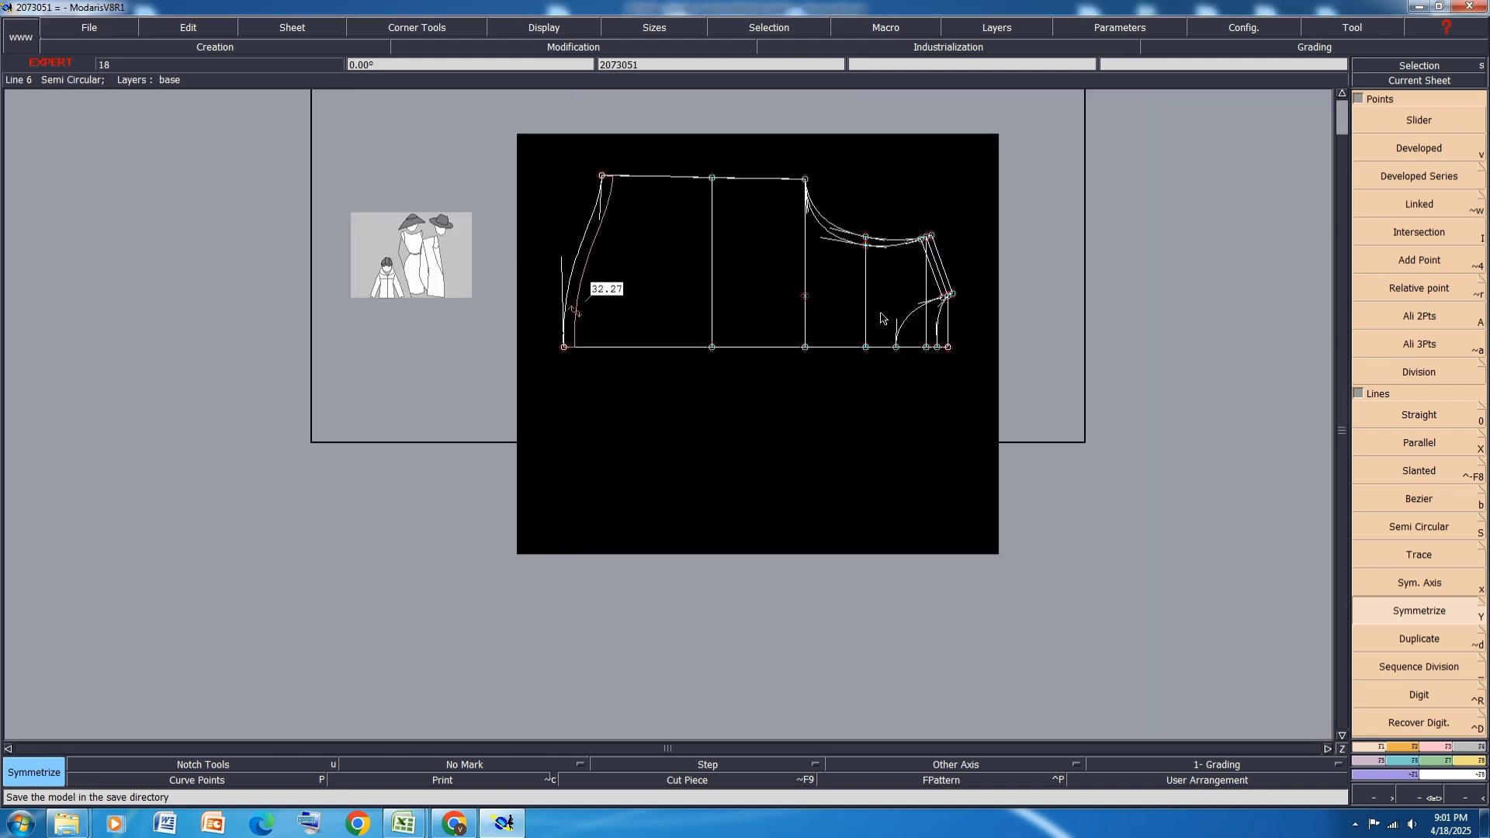
key("F11")
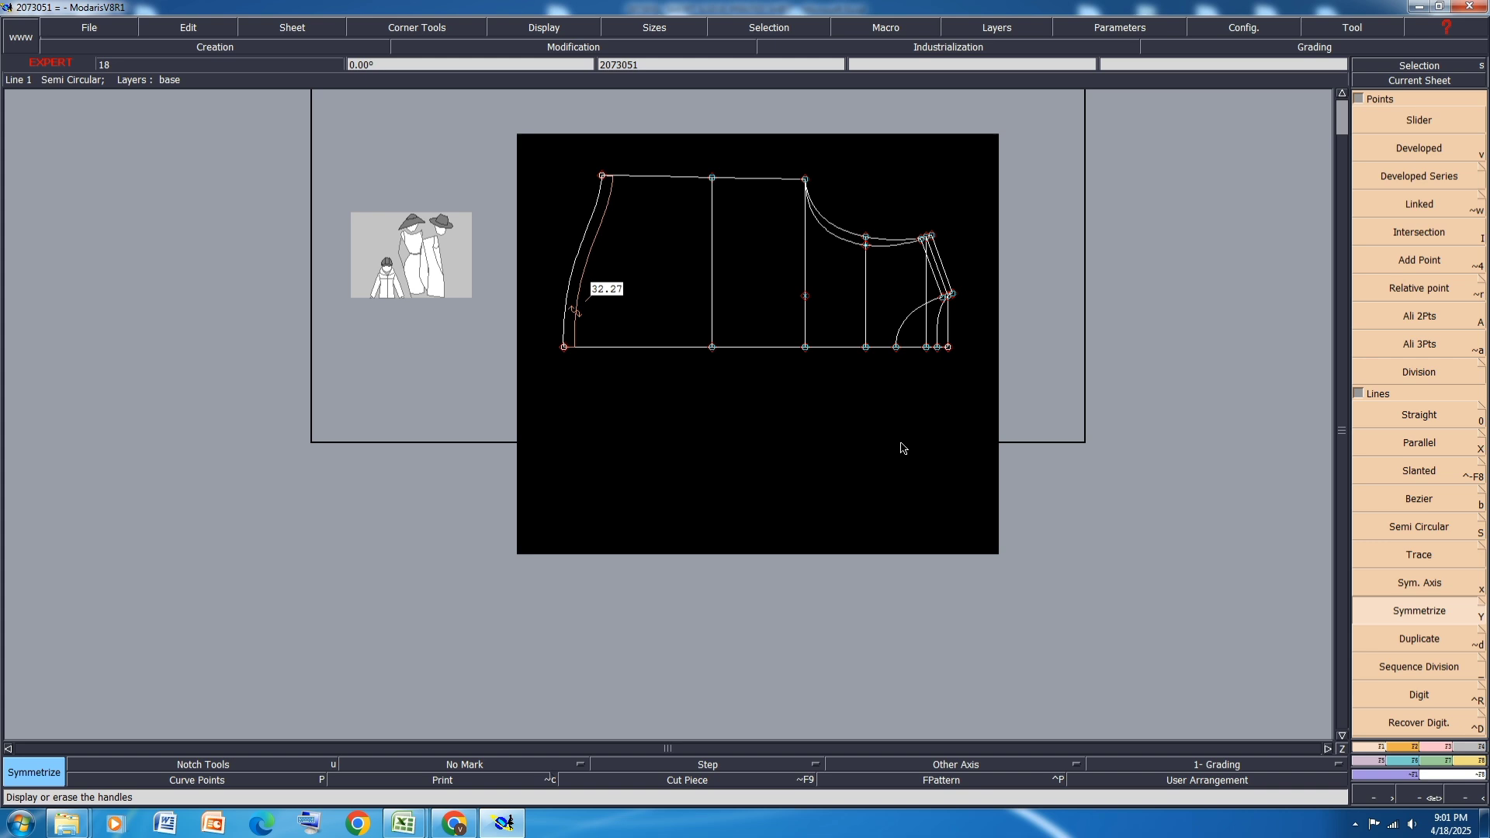
Step: Measure the back armhole and the front armhole between the underarm point and their shoulder points
scroll(844, 189, "up", 4)
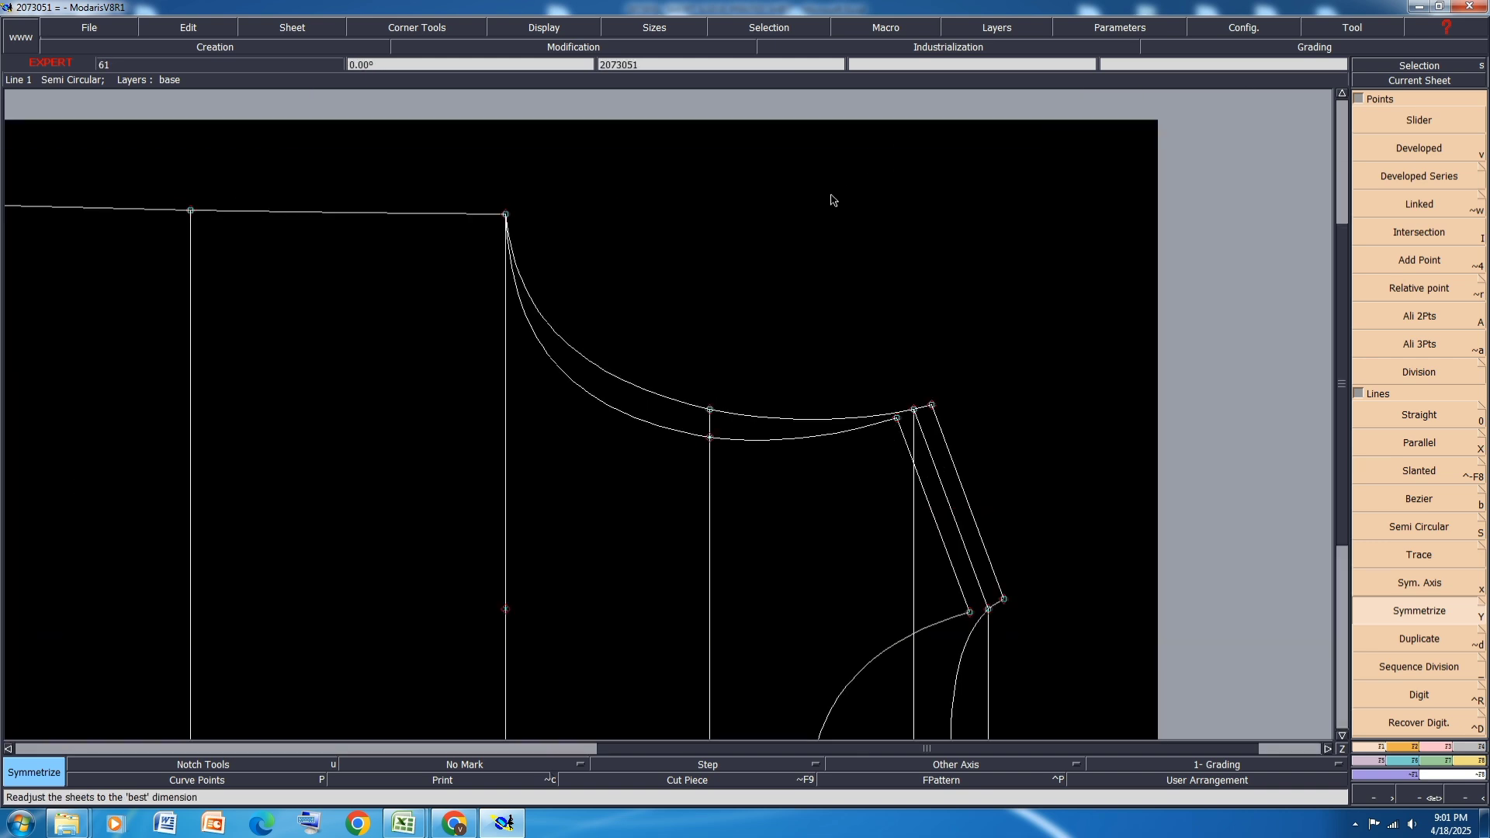
key("l")
left_click(505, 215)
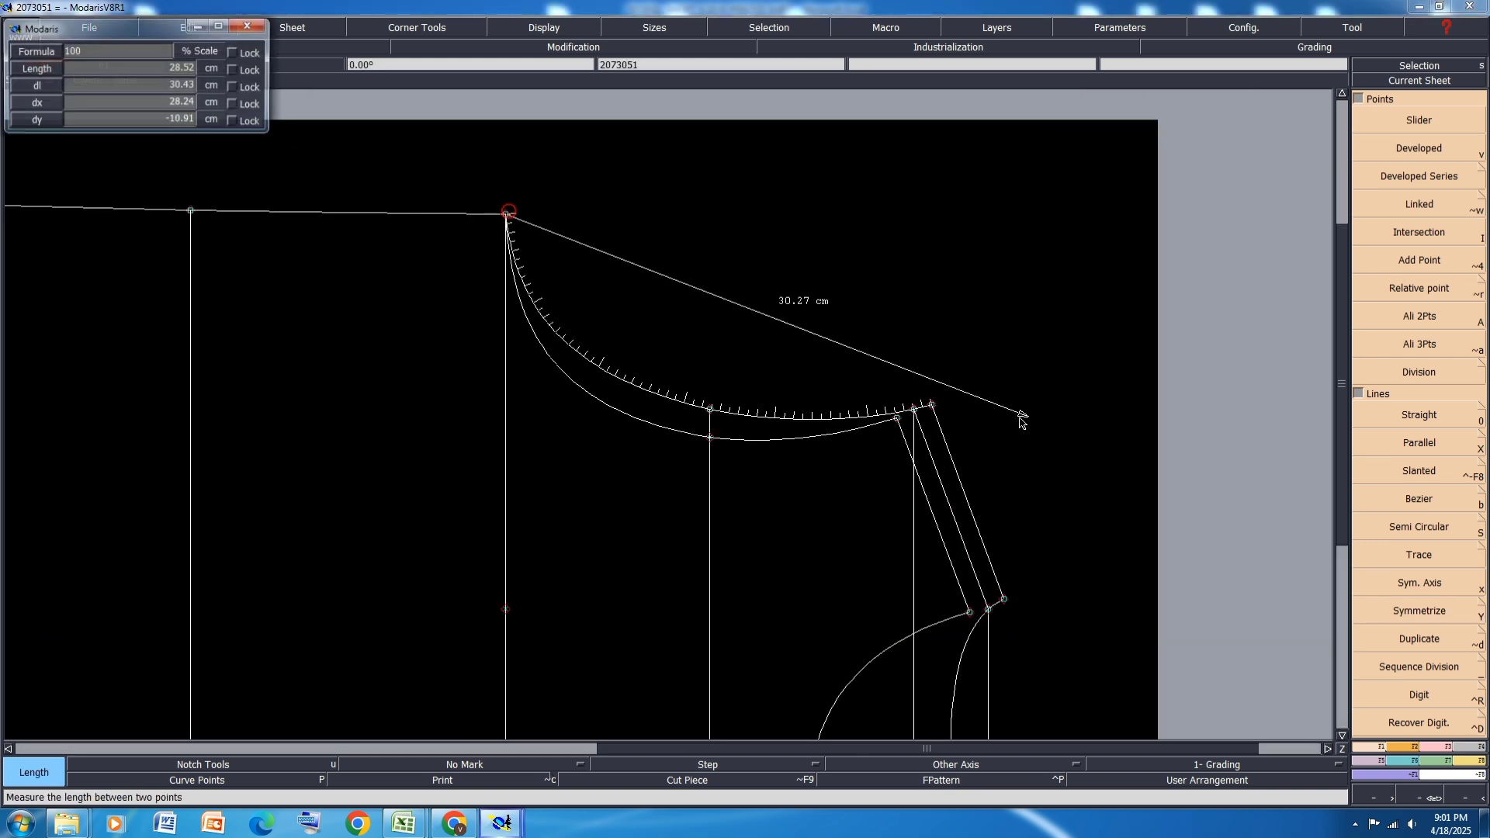
left_click(931, 404)
left_click(897, 417)
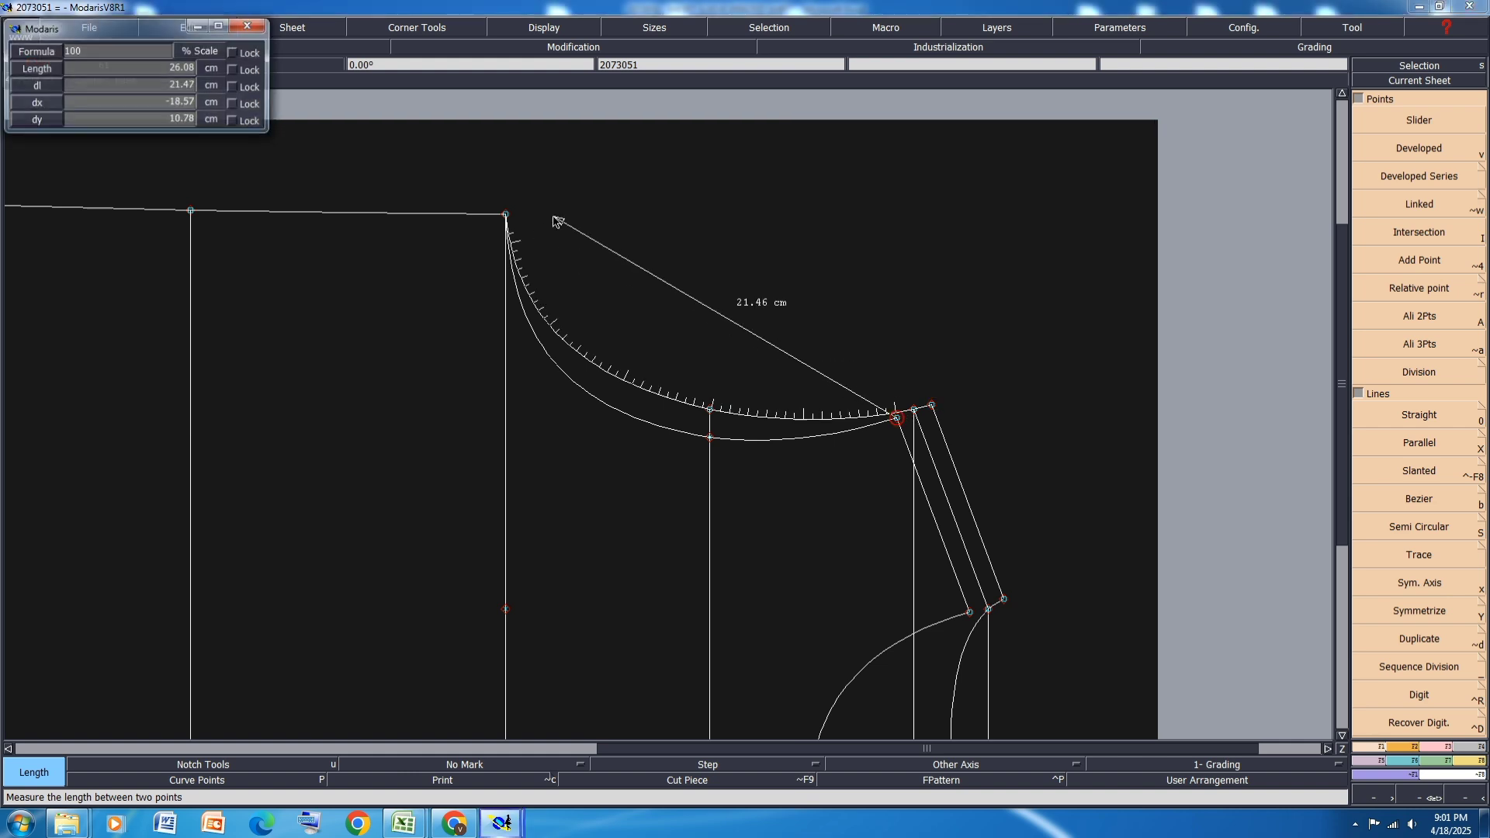
left_click(505, 214)
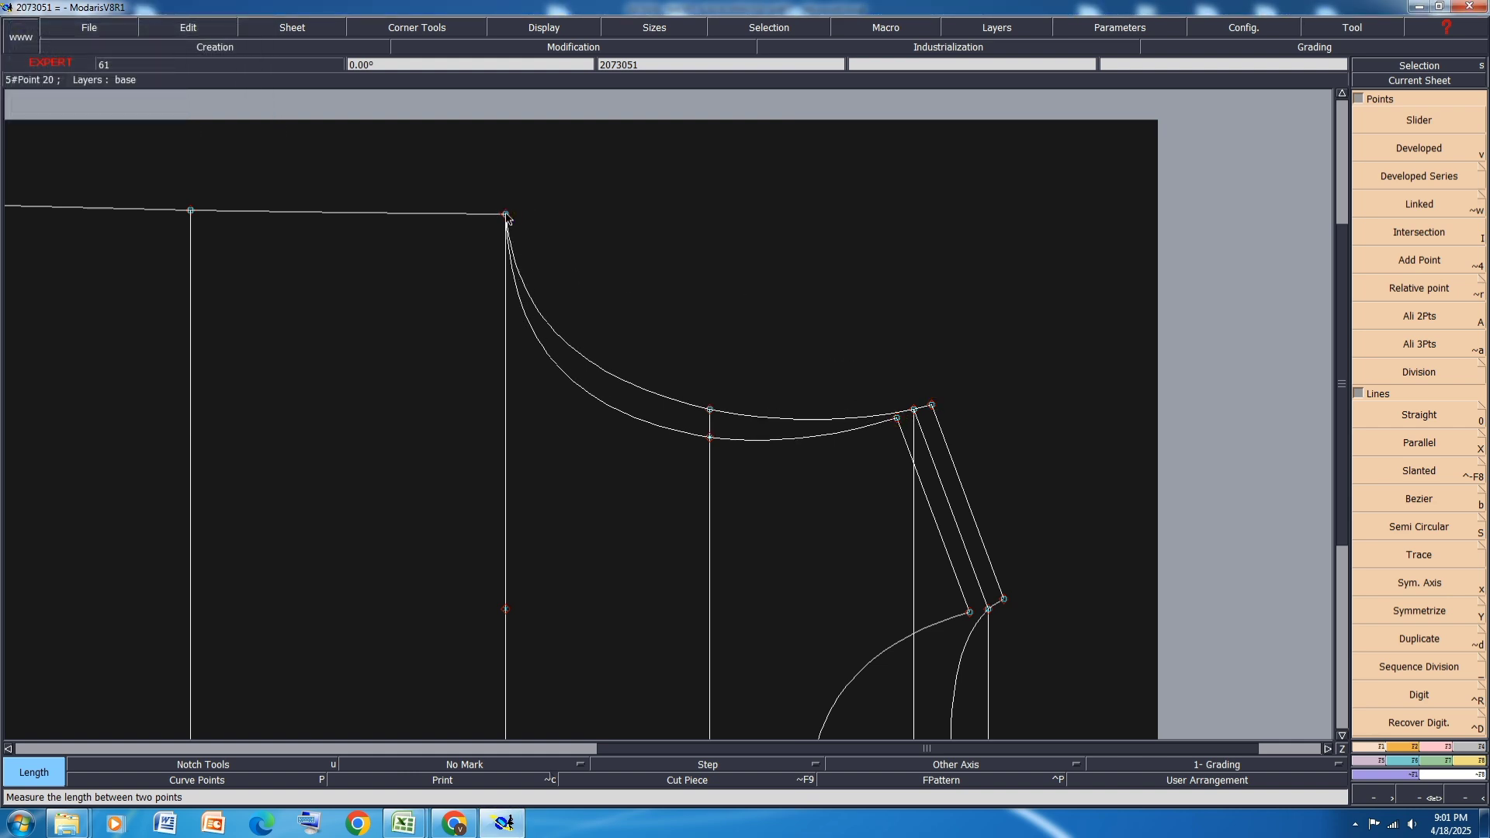
Step: Open the measurement table and add an accumulation of the back and front armhole lengths
key("ctrl+f")
left_click(510, 402)
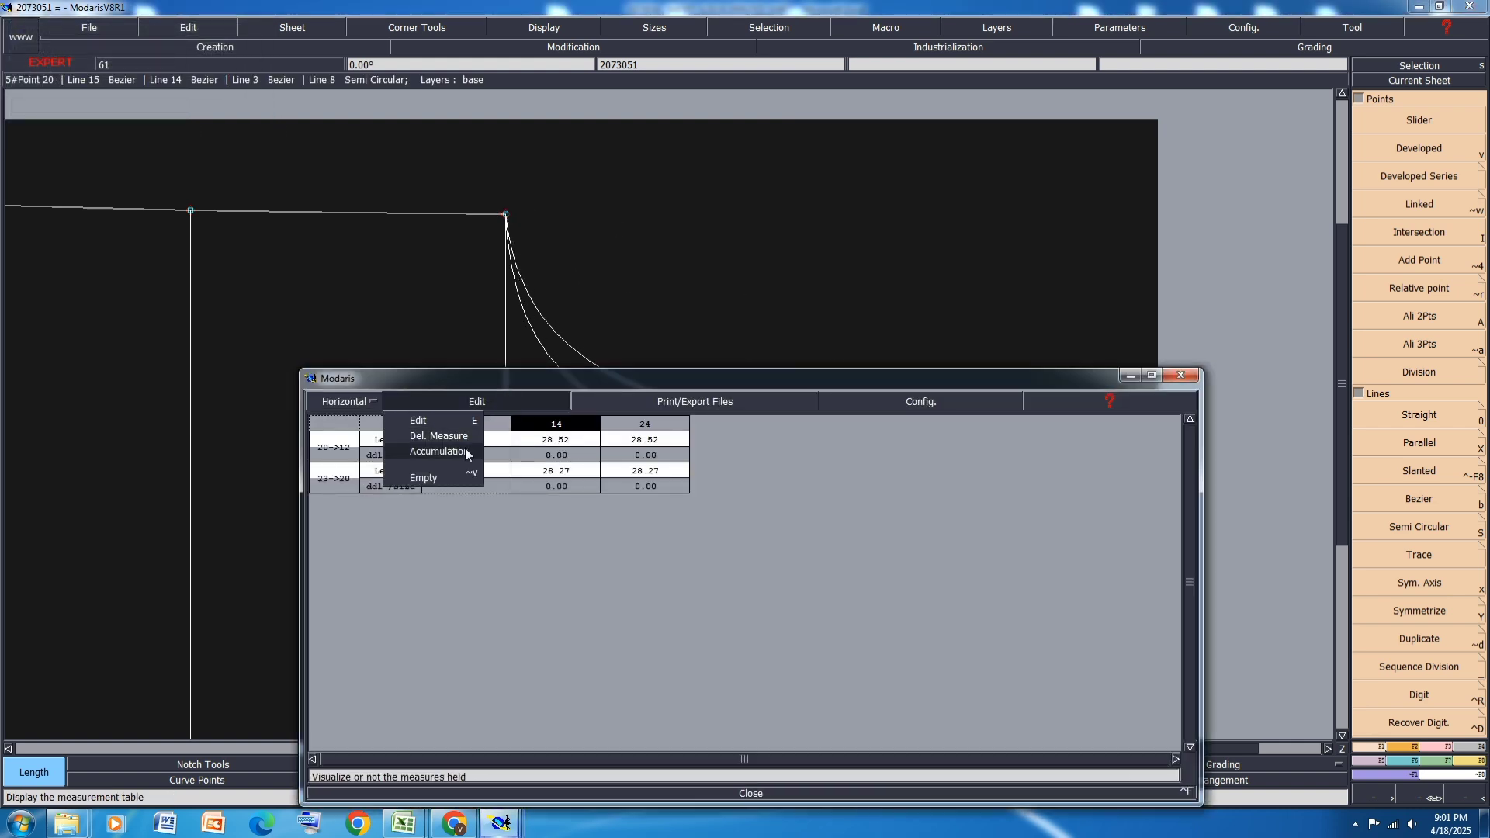
left_click(450, 447)
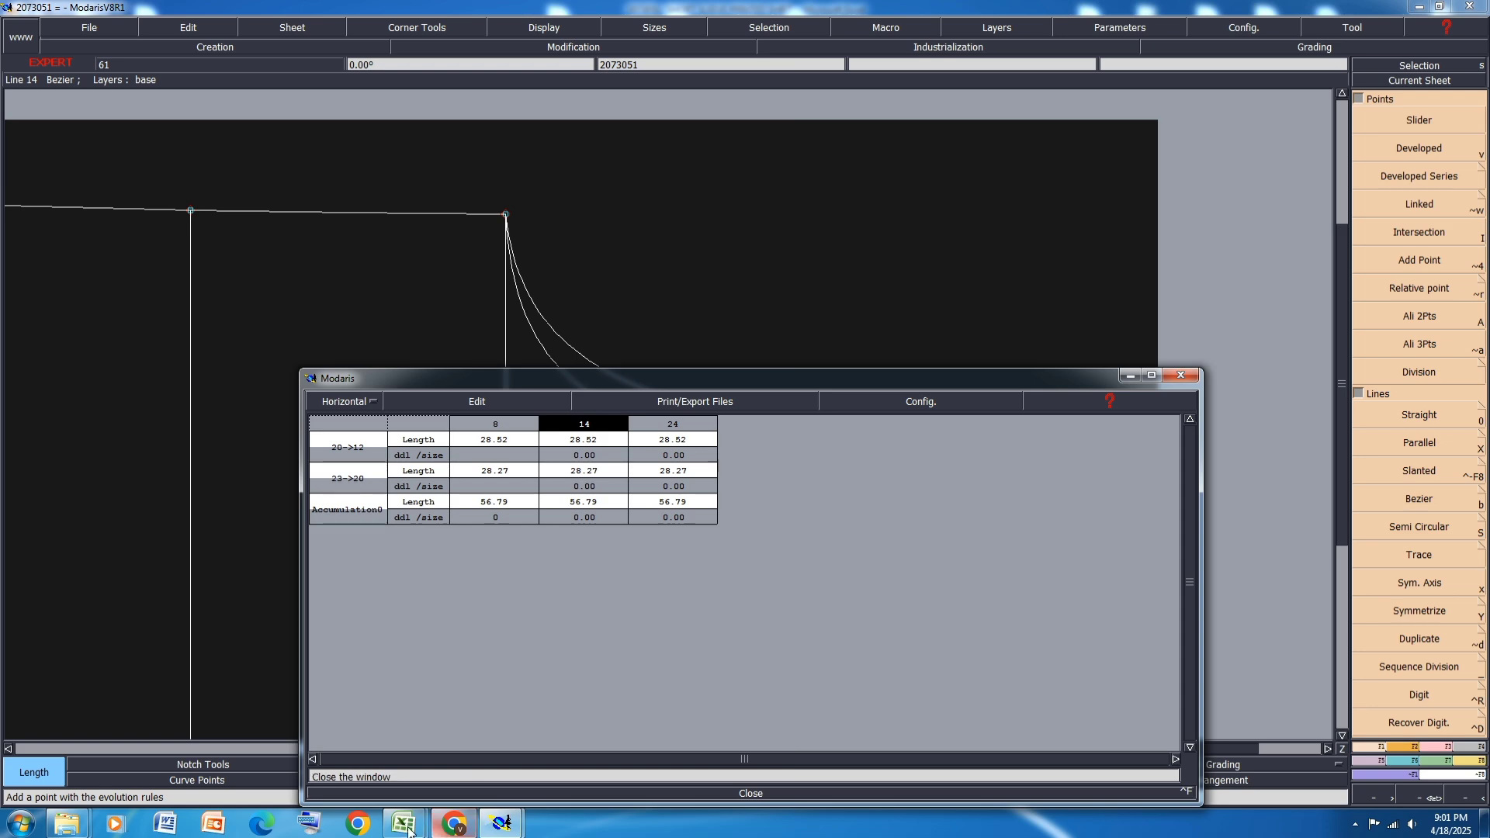
Step: Compare the accumulated armhole length with the armhole circumference in the Excel size spec, and move the measurement table clear of the armholes
mouse_move(403, 822)
left_click(471, 741)
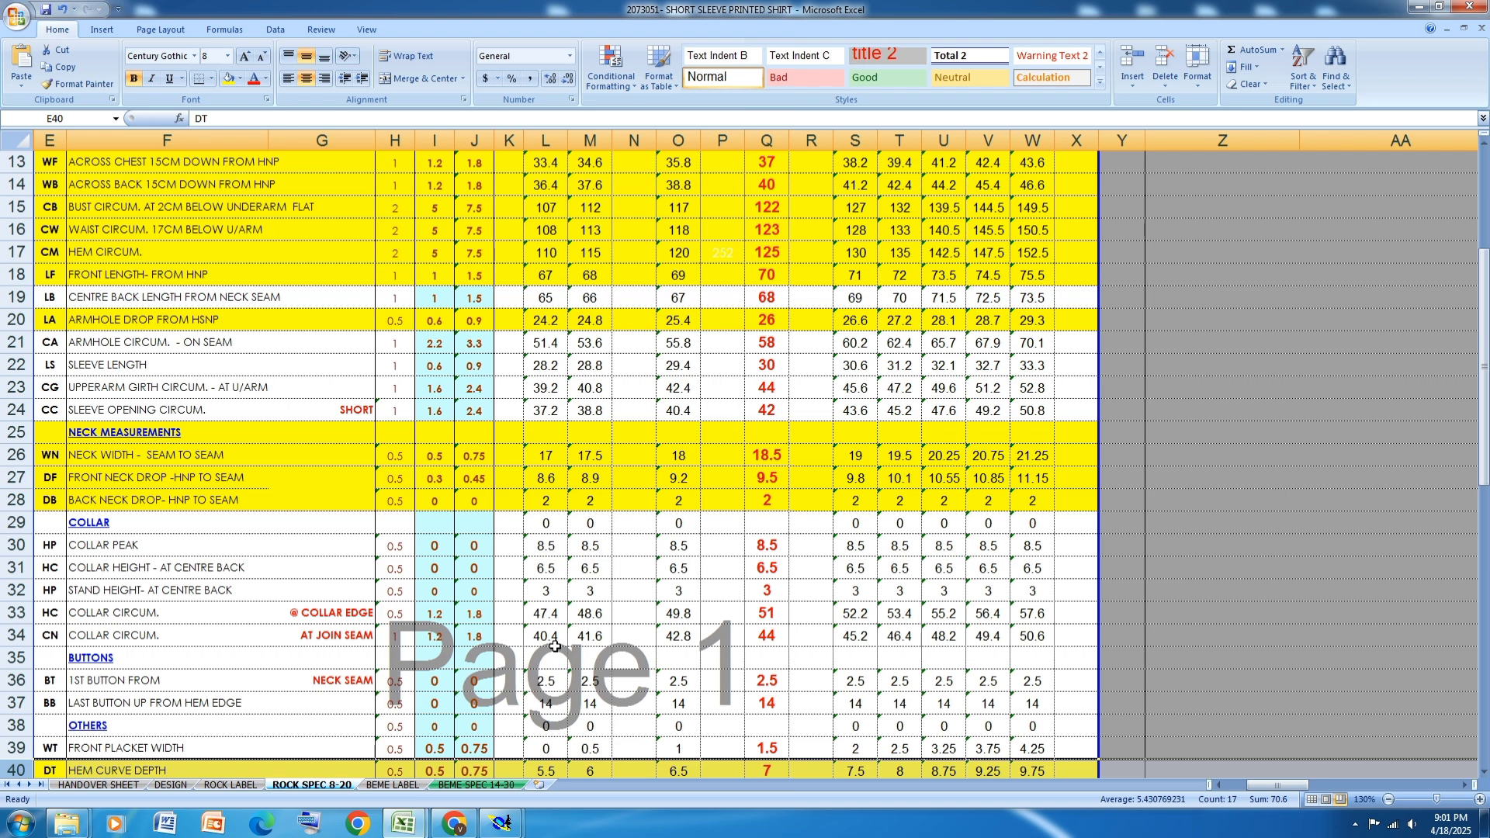
left_click(1419, 7)
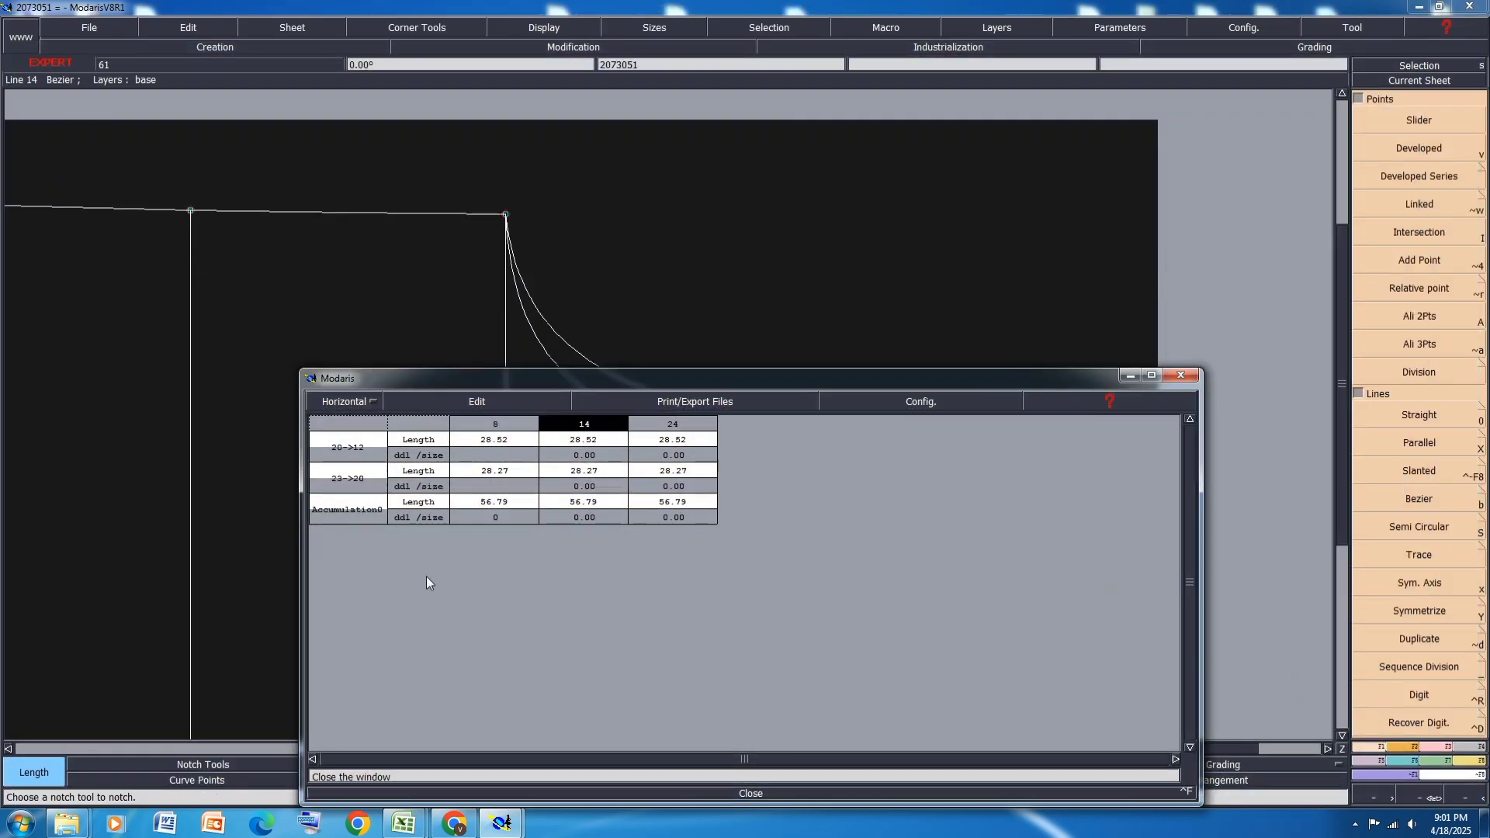
left_click_drag(771, 377, 728, 554)
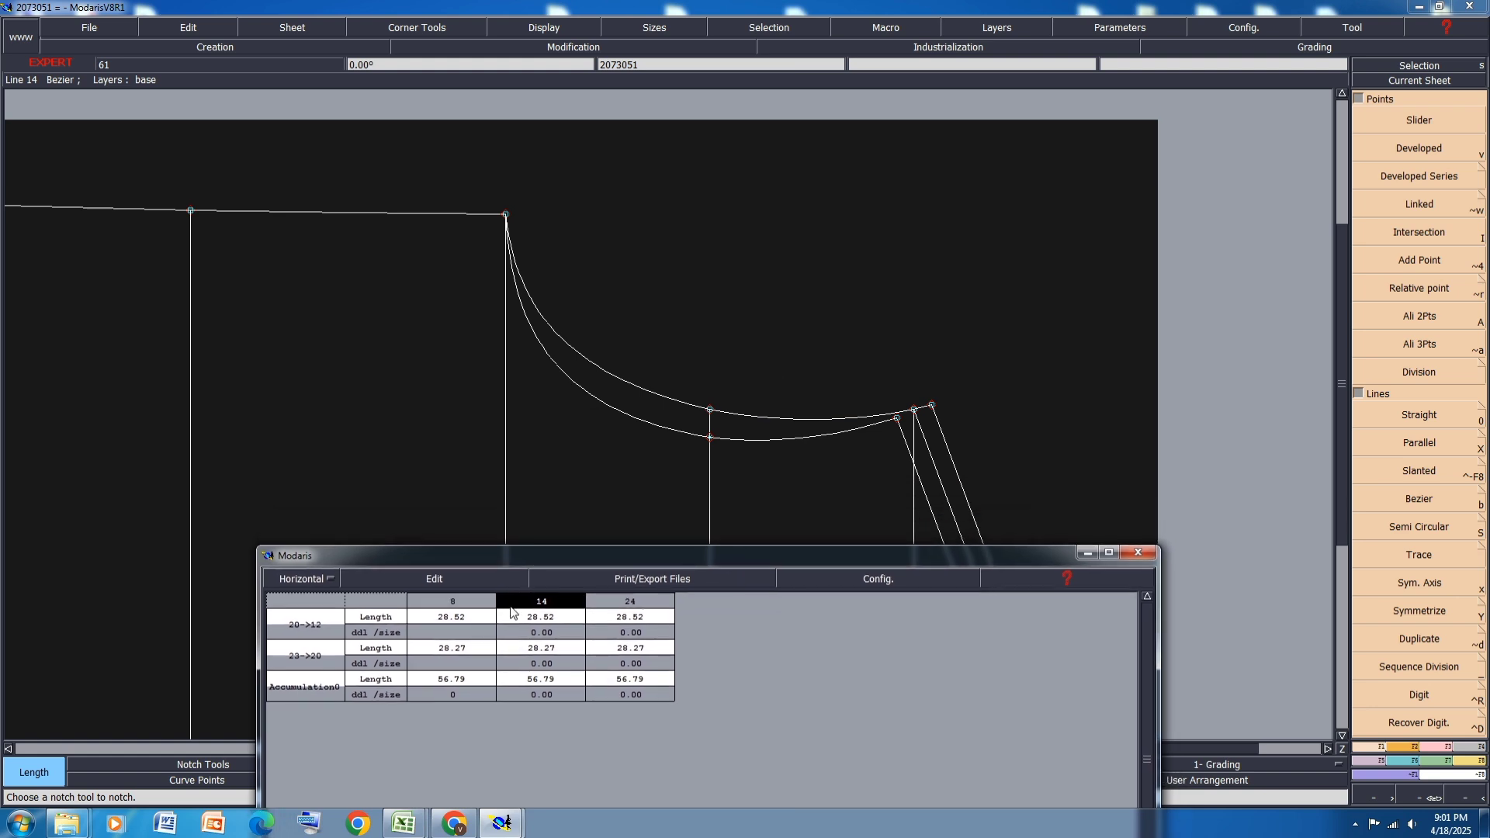
key("F2")
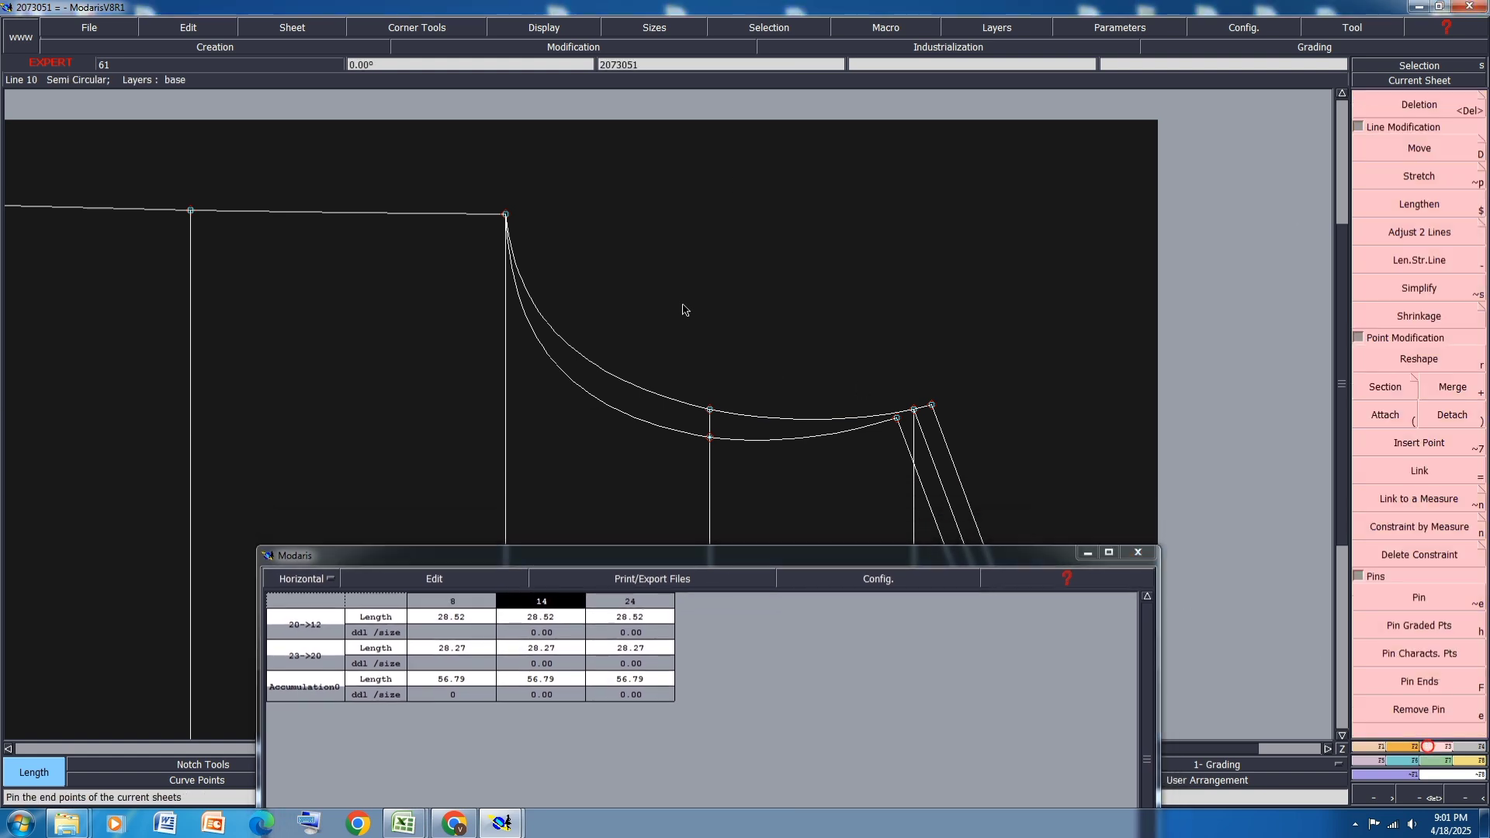
left_click(1435, 355)
scroll(576, 403, "up", 1)
scroll(621, 322, "down", 1)
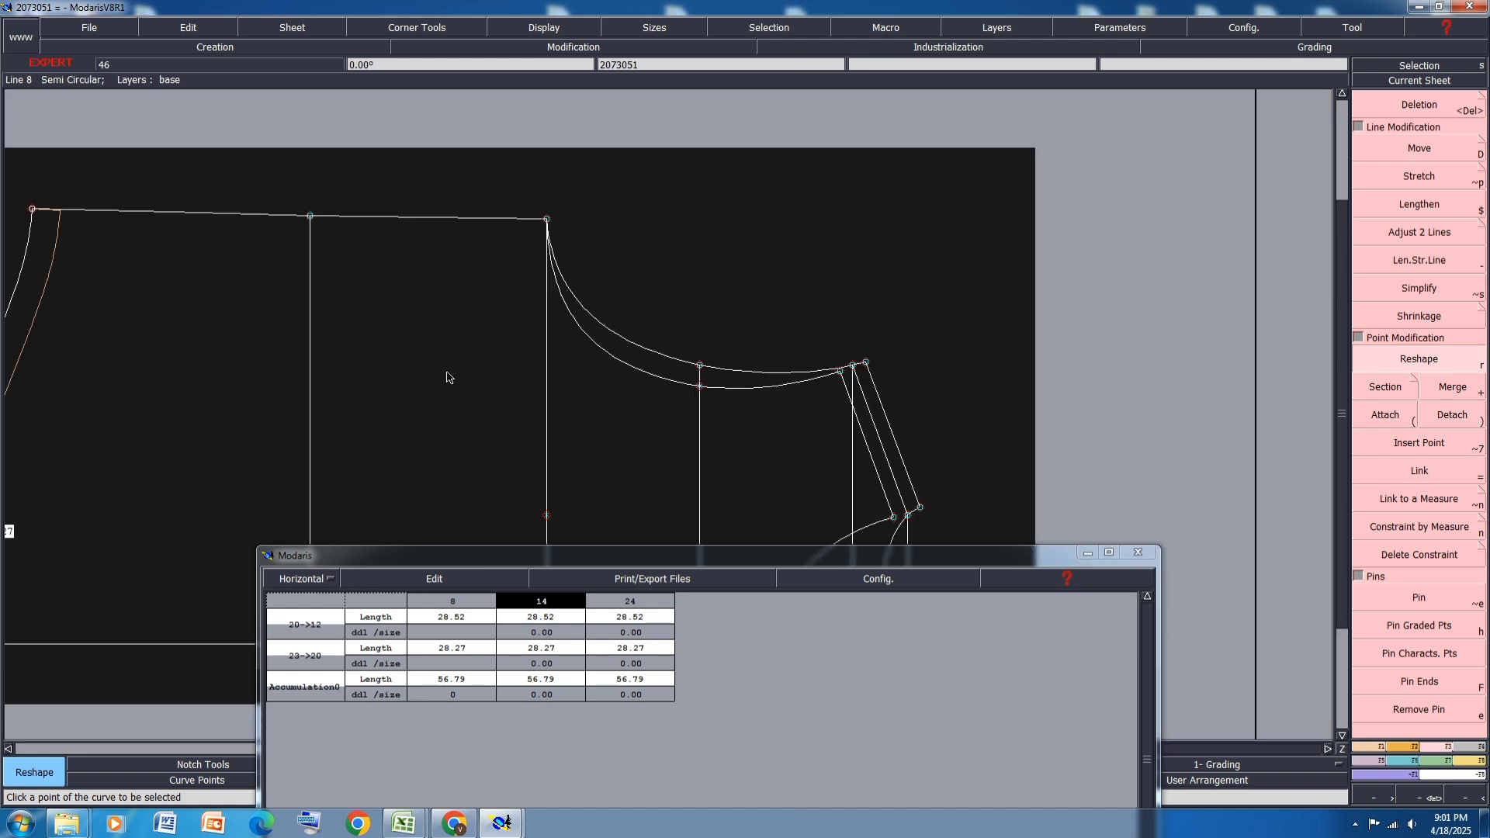
Step: Mirror the front armhole curve across a symmetry axis on the side seam to check its continuity, and undo the copy with its axis
key("F1")
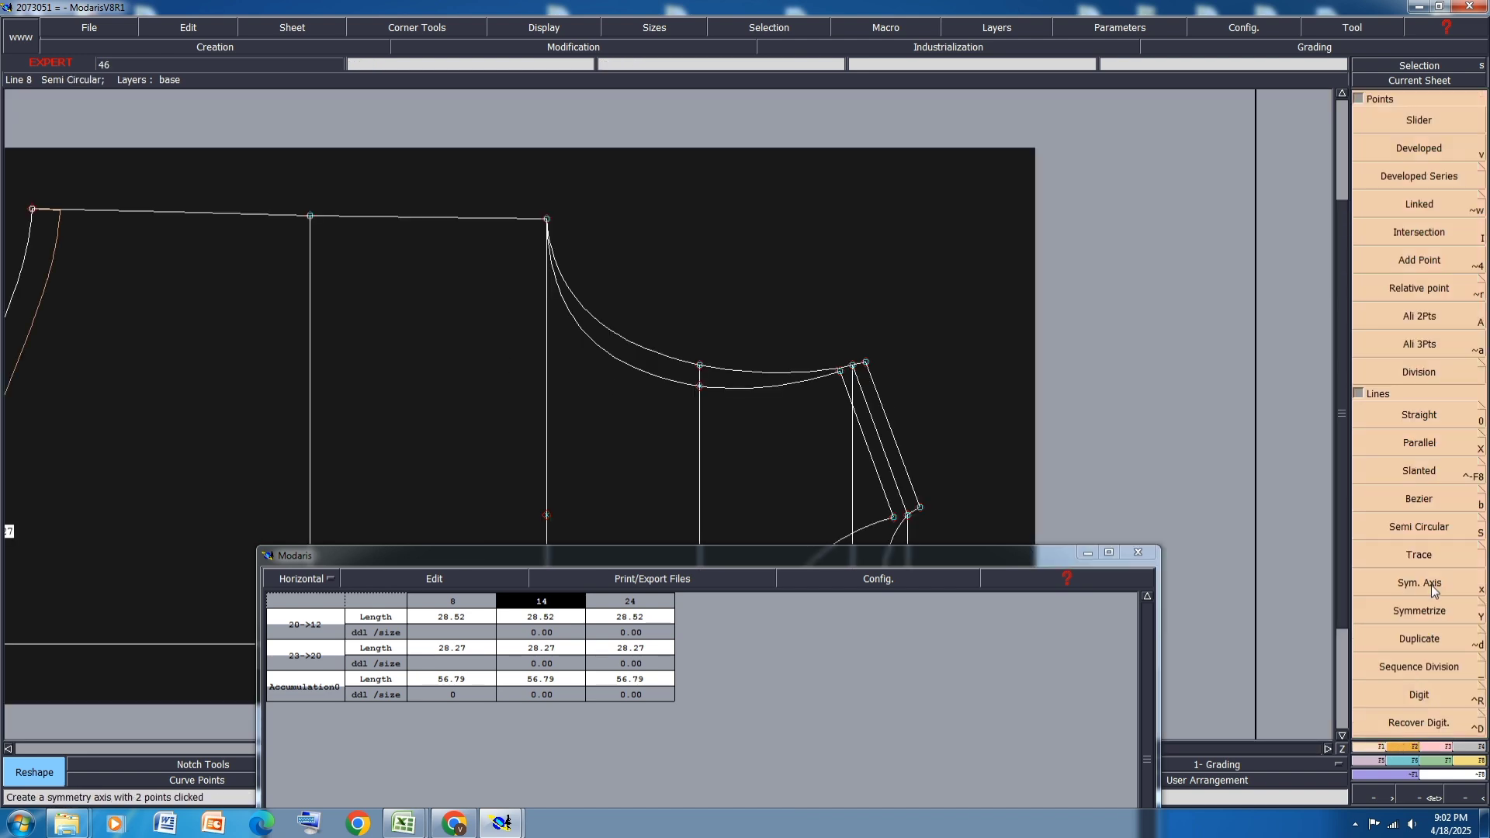
left_click(1431, 585)
left_click(508, 220)
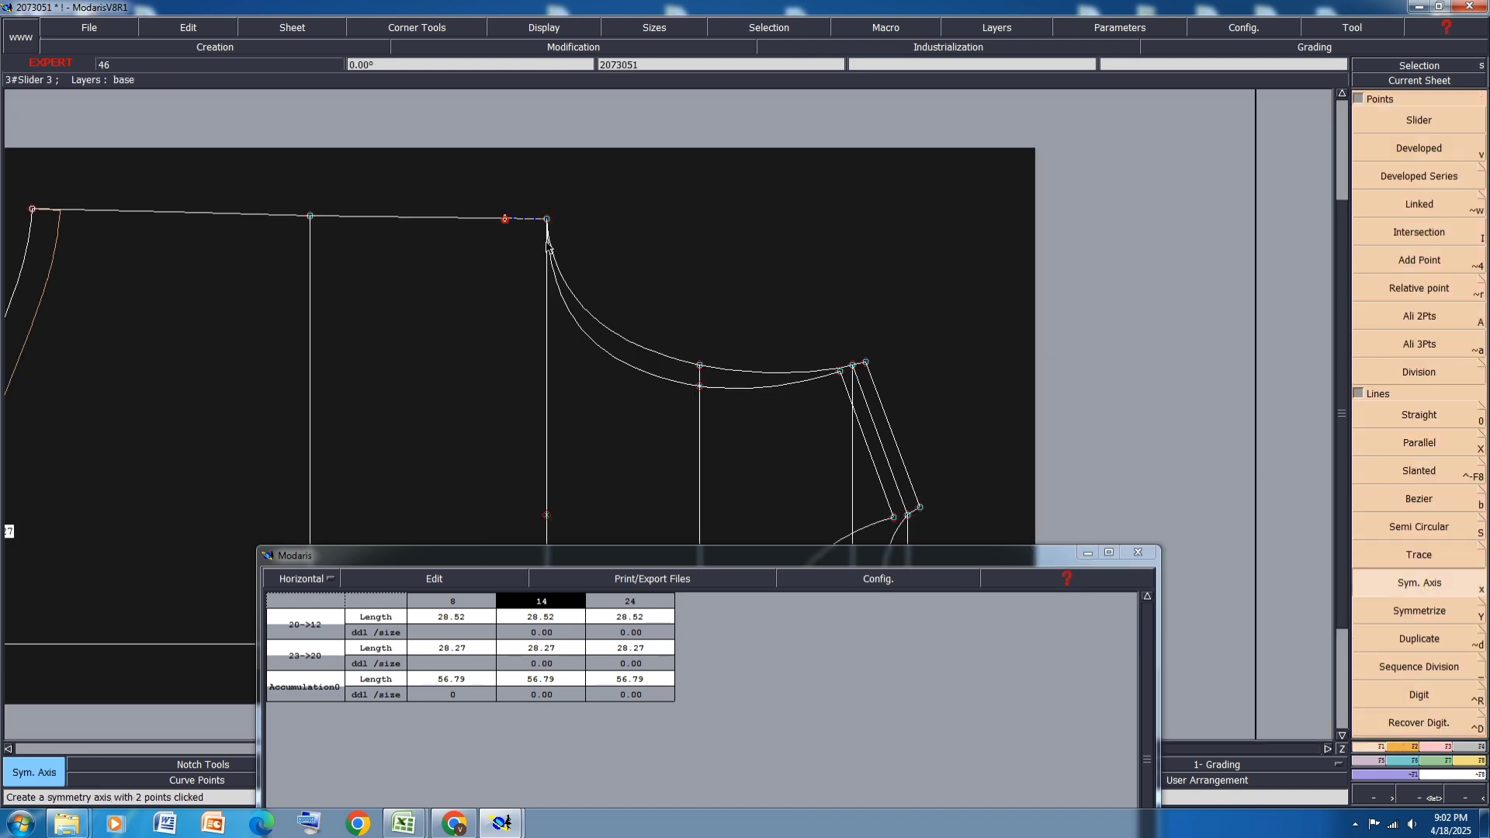
key("shift+y")
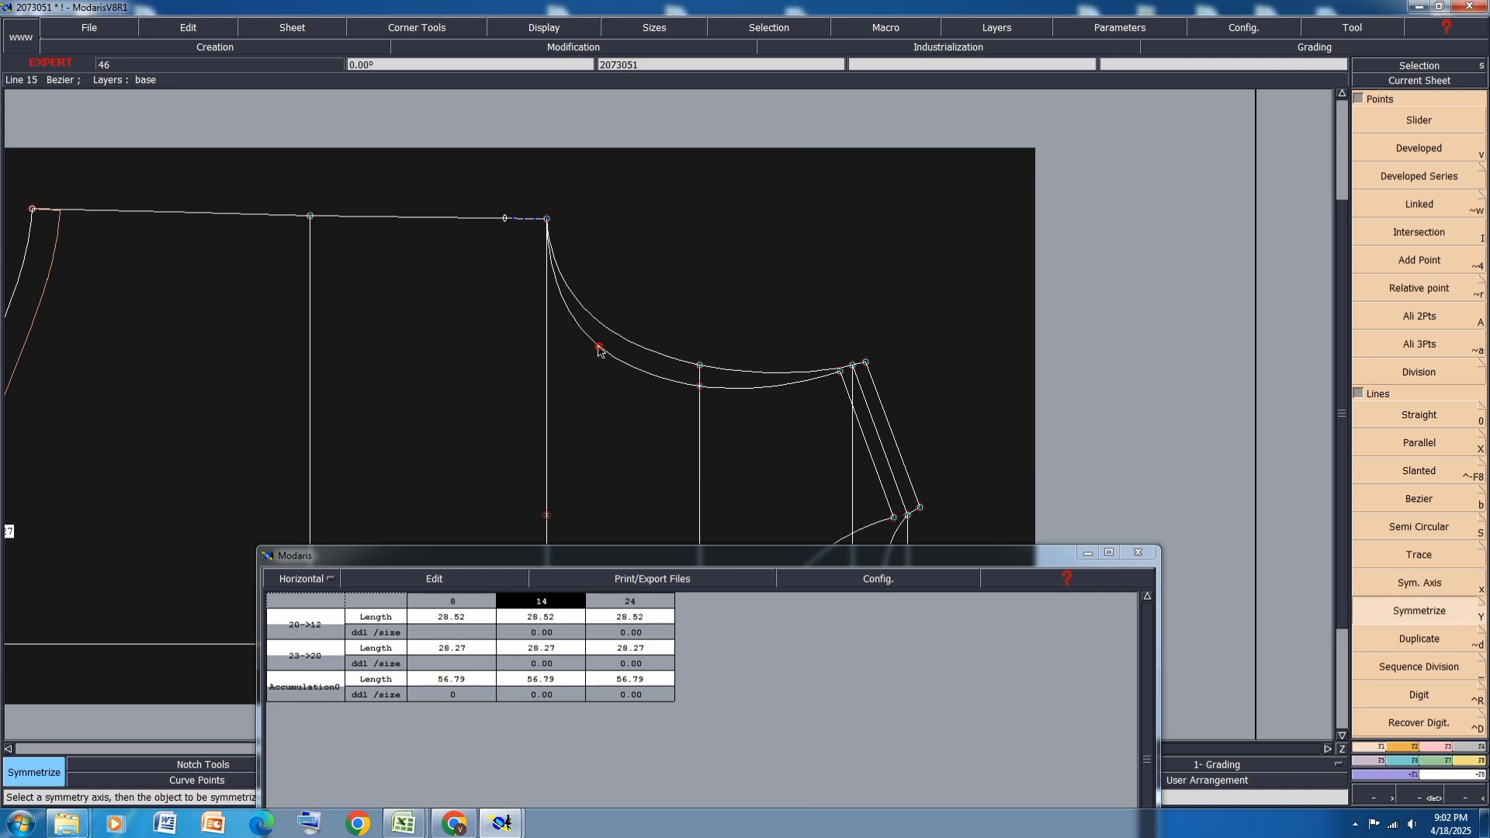
scroll(582, 221, "up", 3)
scroll(614, 216, "down", 2)
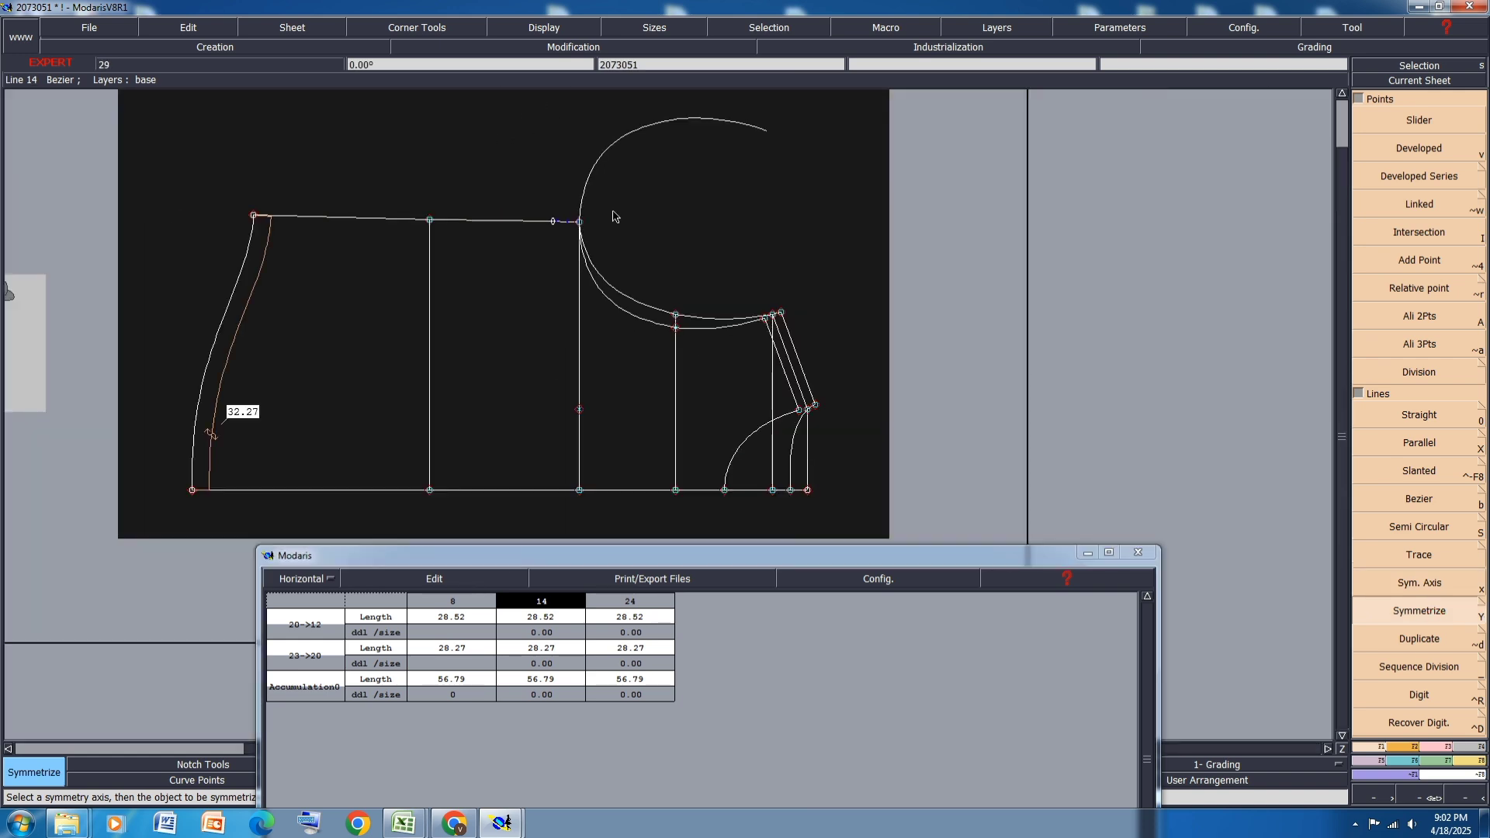
key("ctrl+z")
scroll(565, 294, "up", 2)
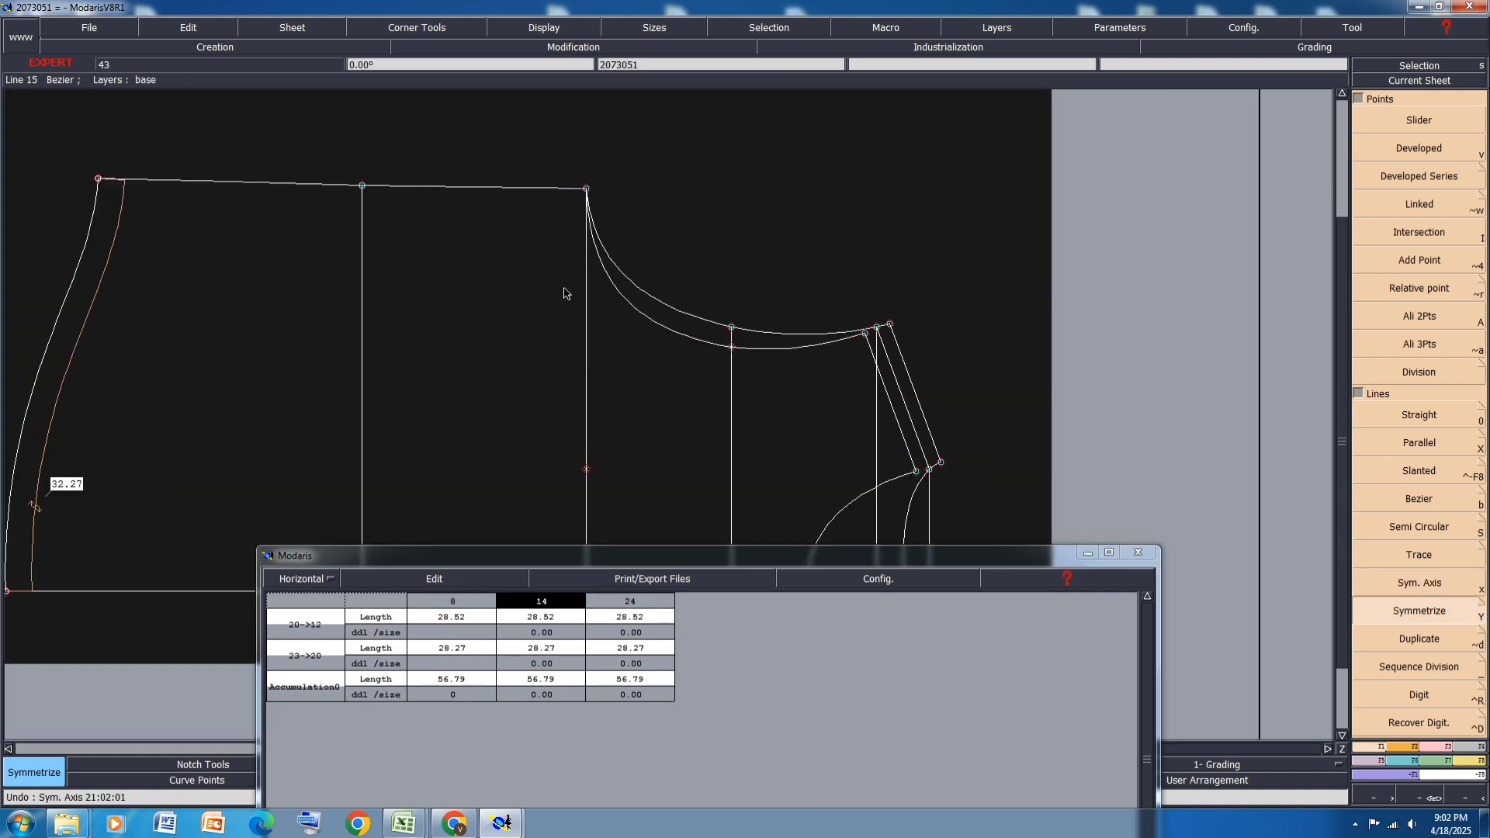
key("ctrl+i")
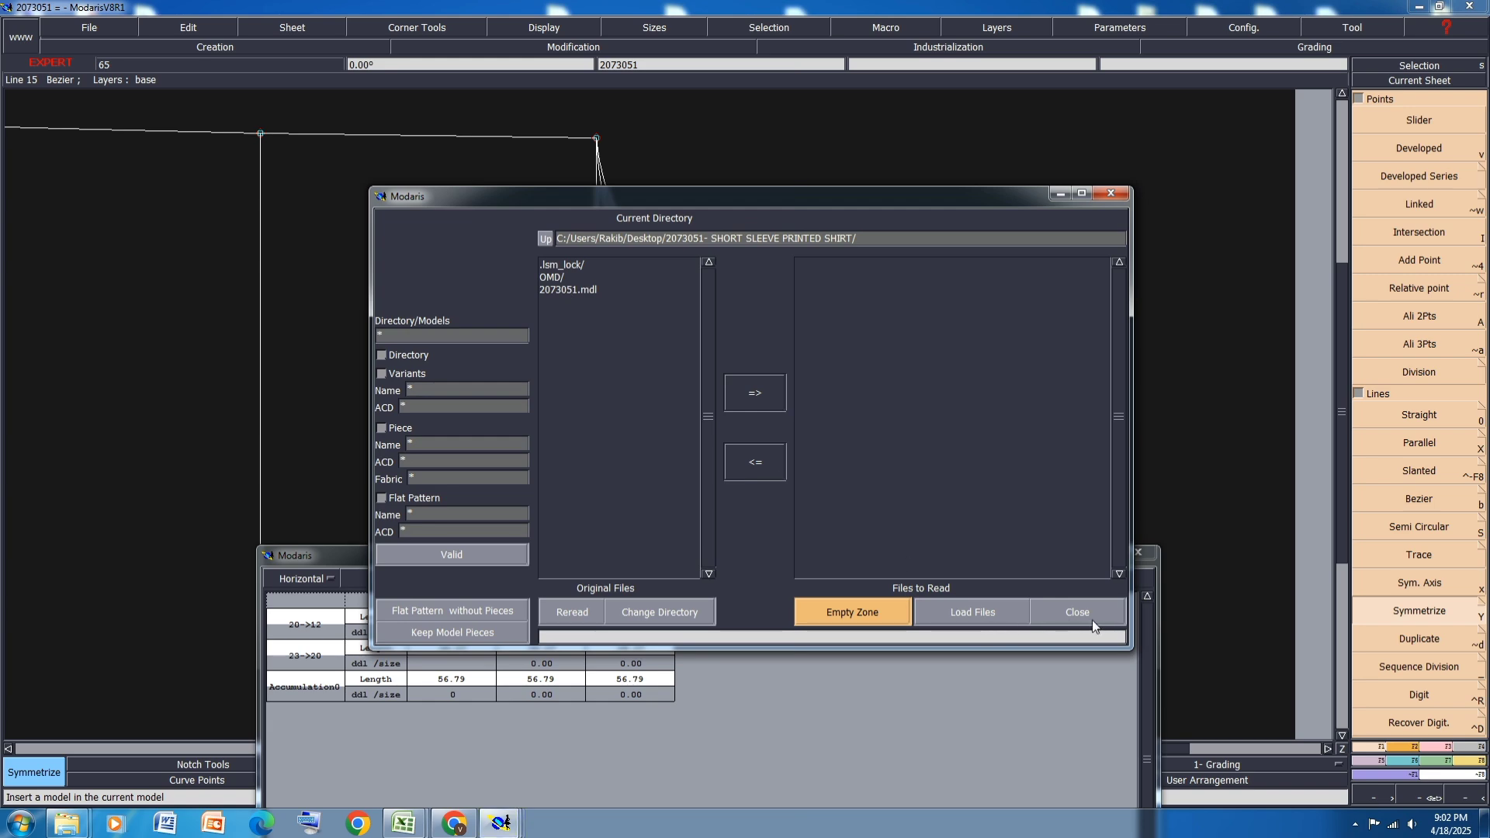
left_click(1094, 613)
key("ctrl+i")
left_click(1094, 613)
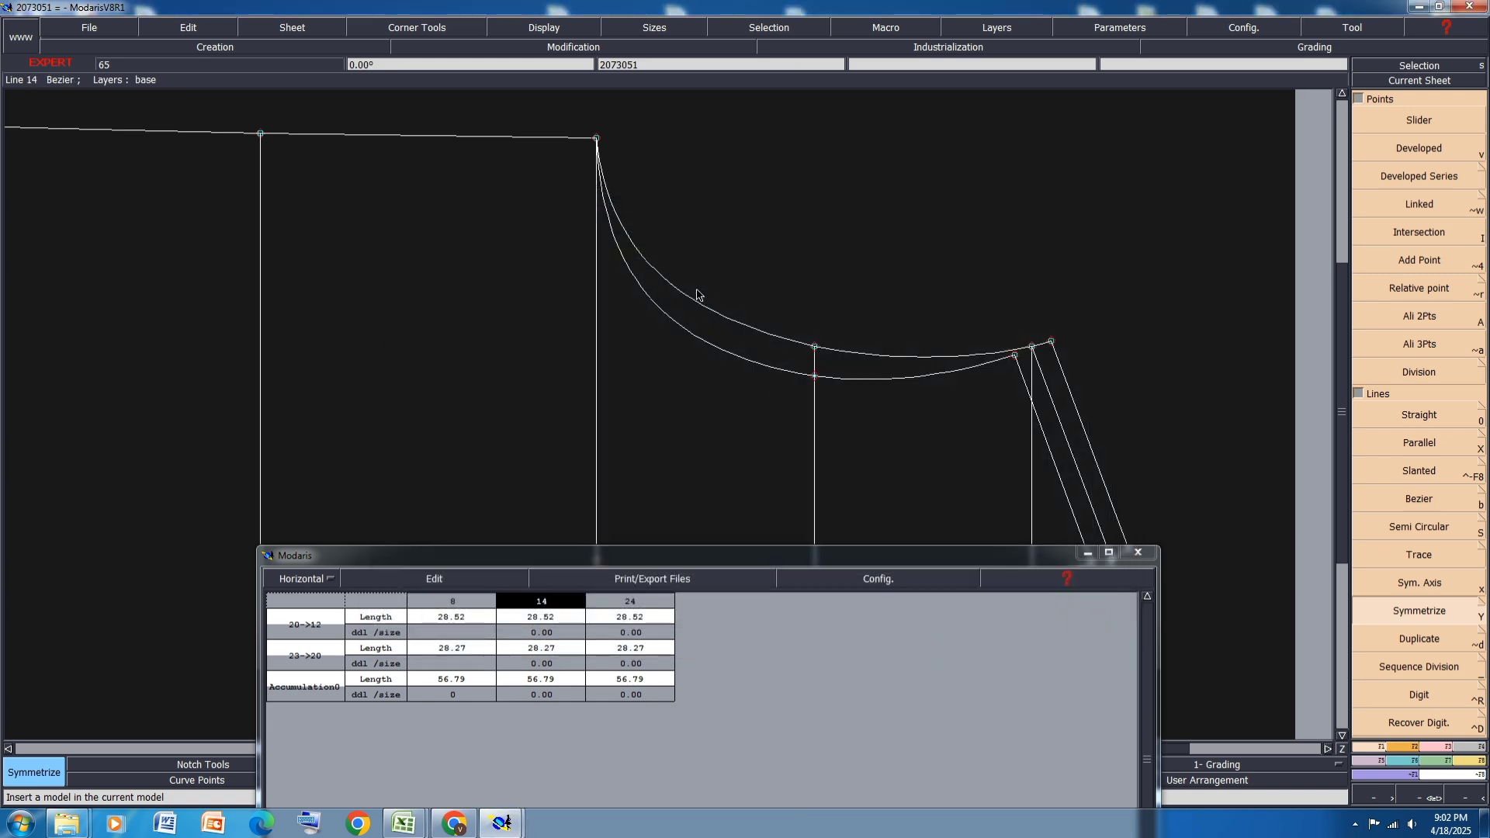
Step: Show the curve handles and reshape the front and back armholes slightly, adjusting their underarm handles and the back armhole's middle handle
key("ctrl+h")
key("shift+a")
key("r")
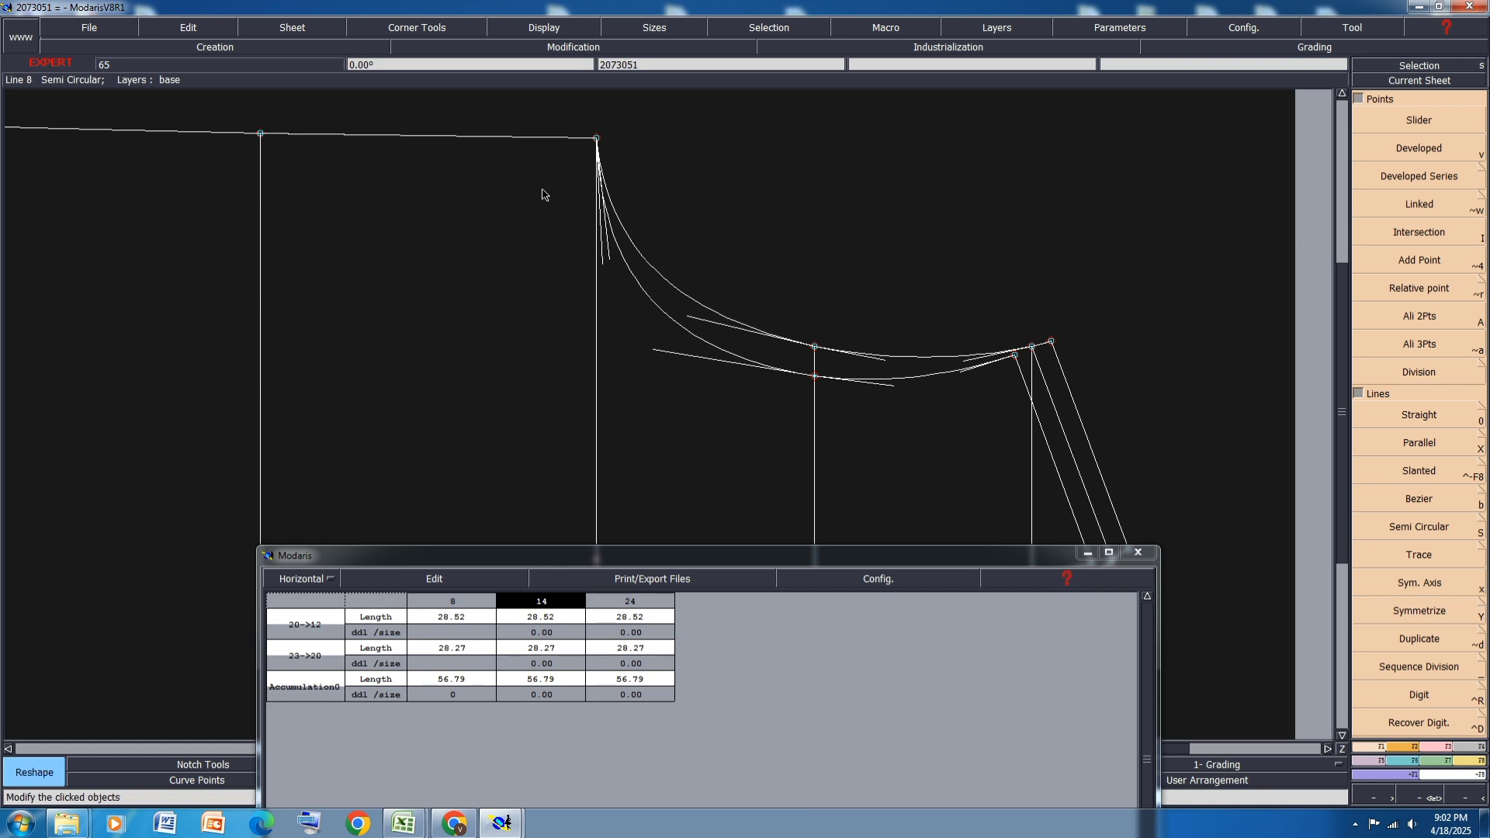
scroll(542, 195, "up", 2)
mouse_move(632, 309)
left_mouse_down()
mouse_move(619, 312)
mouse_move(629, 301)
left_mouse_up()
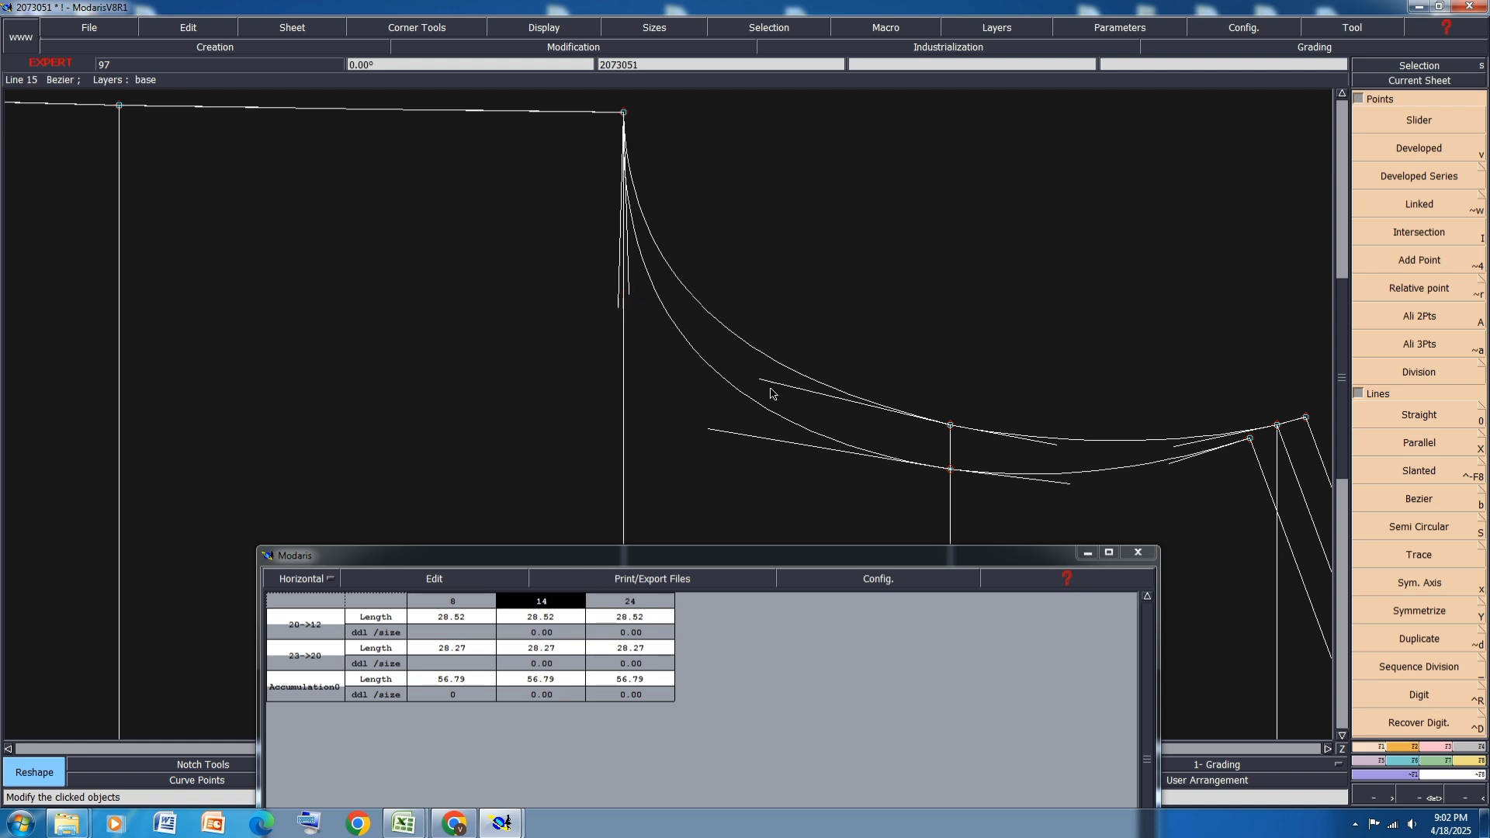
left_click_drag(764, 388, 769, 392)
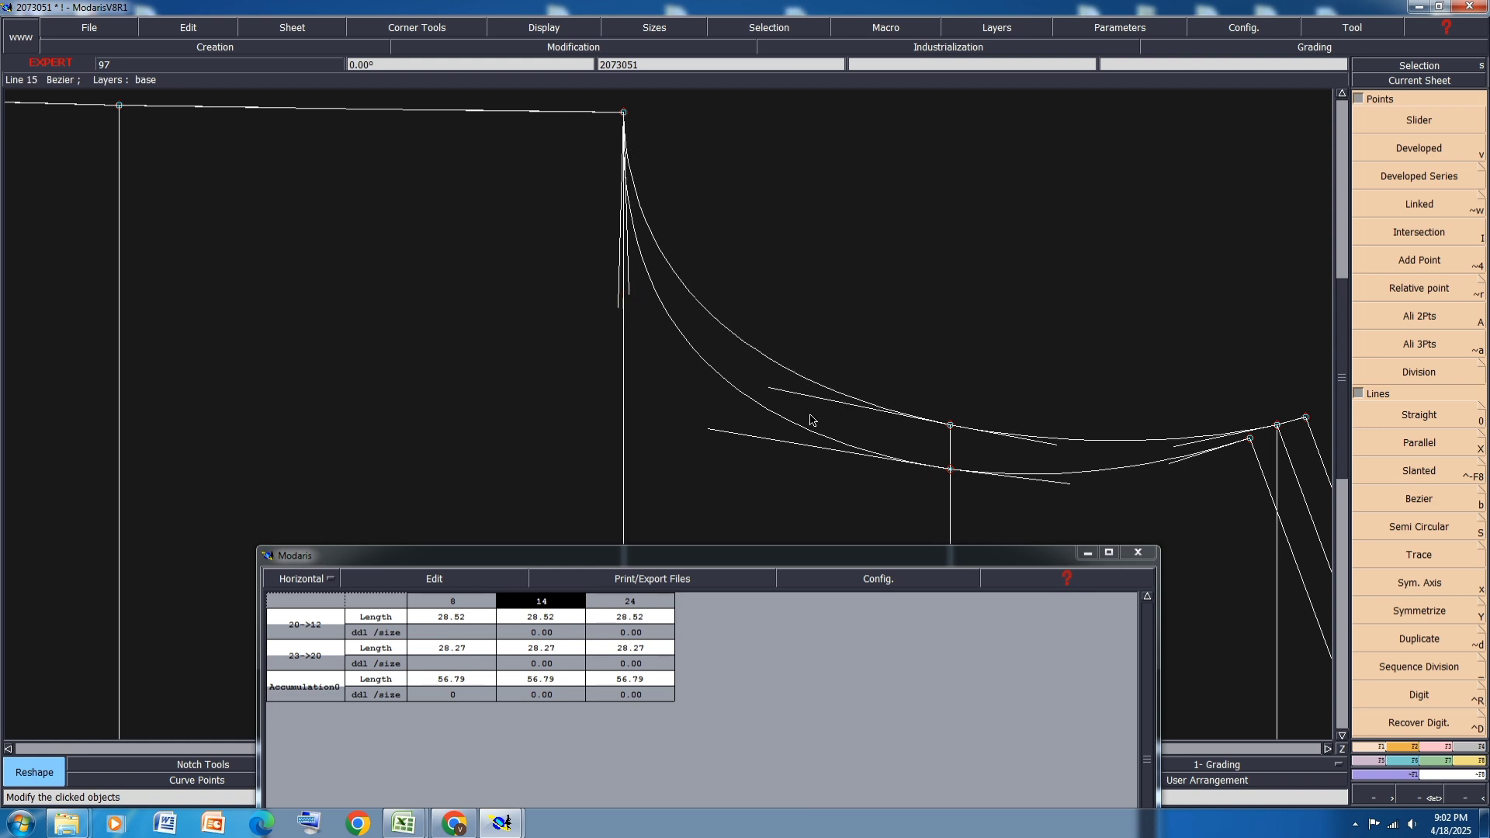
scroll(1032, 427, "up", 2)
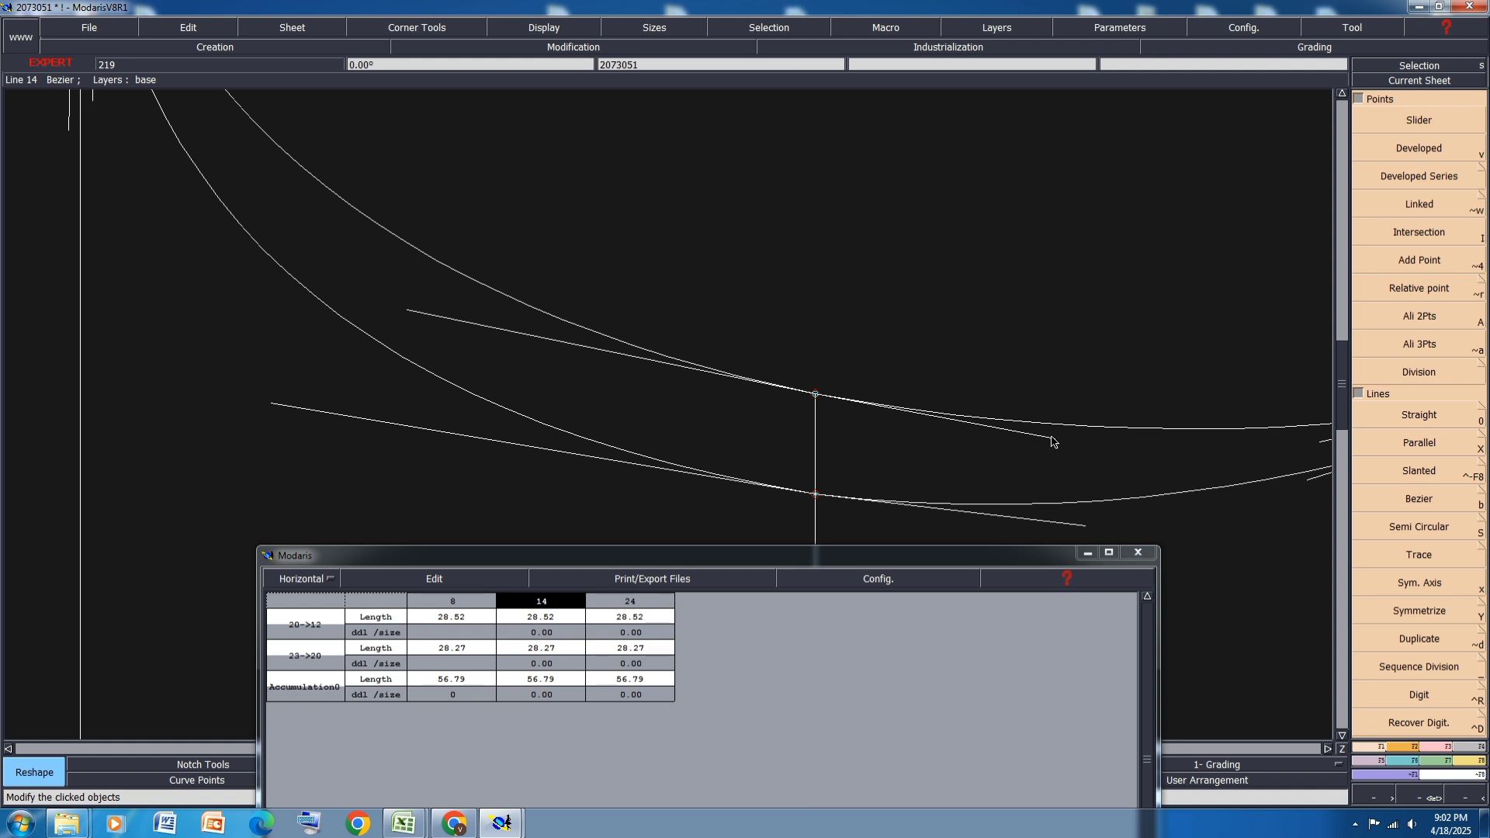
scroll(1016, 359, "down", 2)
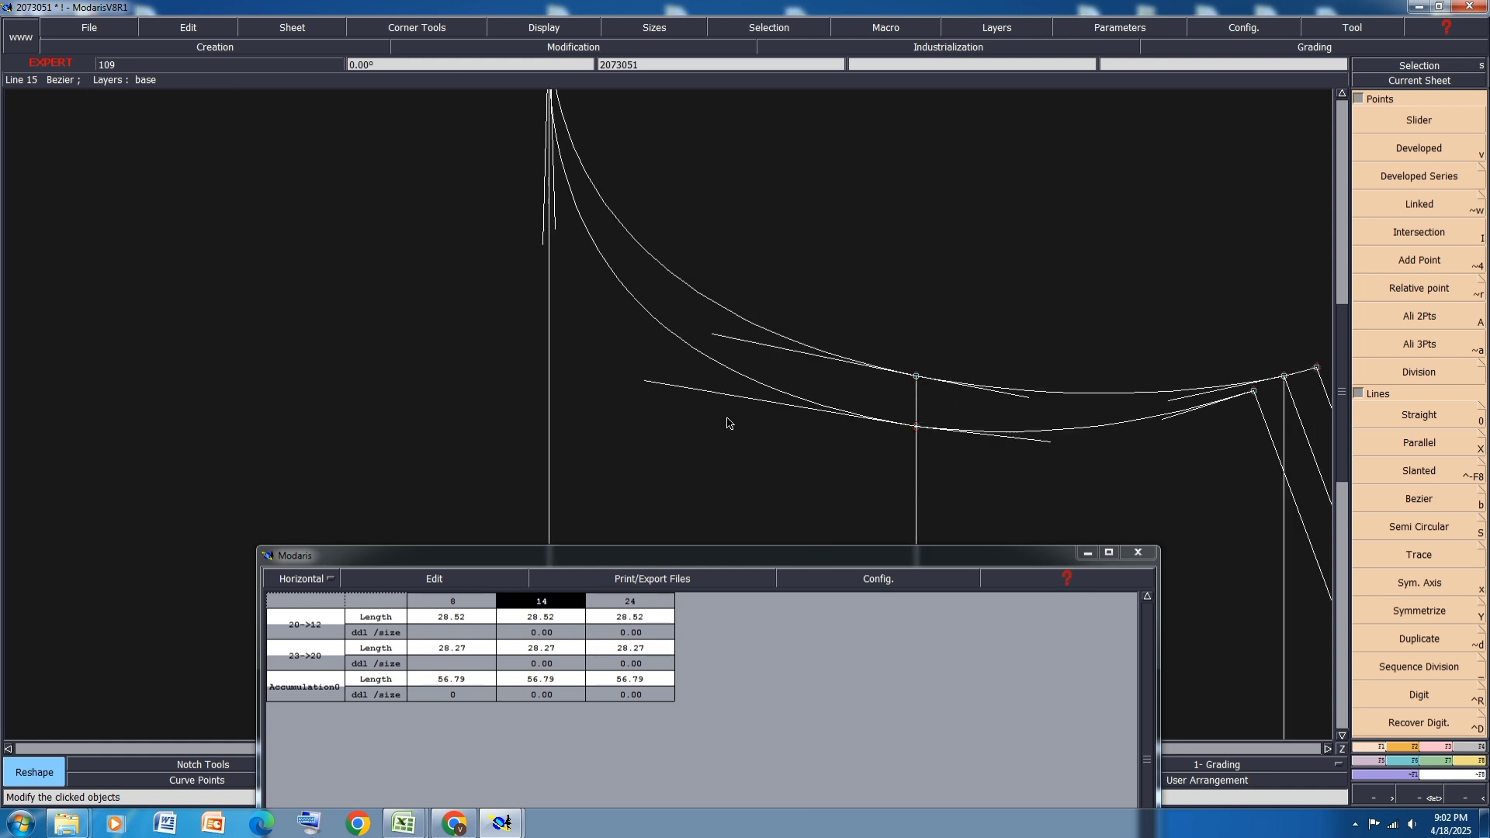
scroll(653, 381, "down", 2)
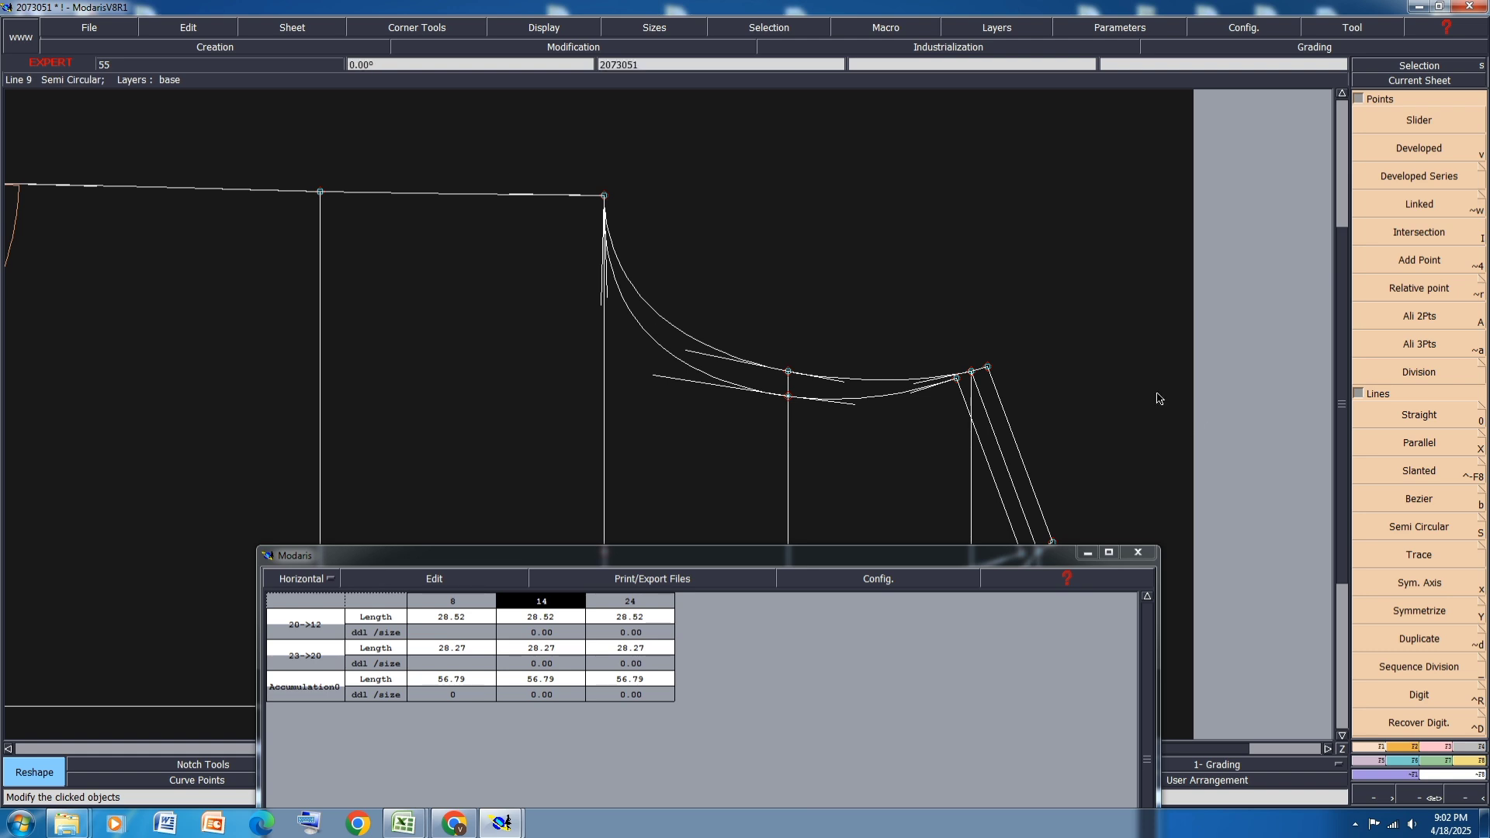
Step: Remeasure the reshaped back and front armholes between the underarm point and their shoulder points
key("l")
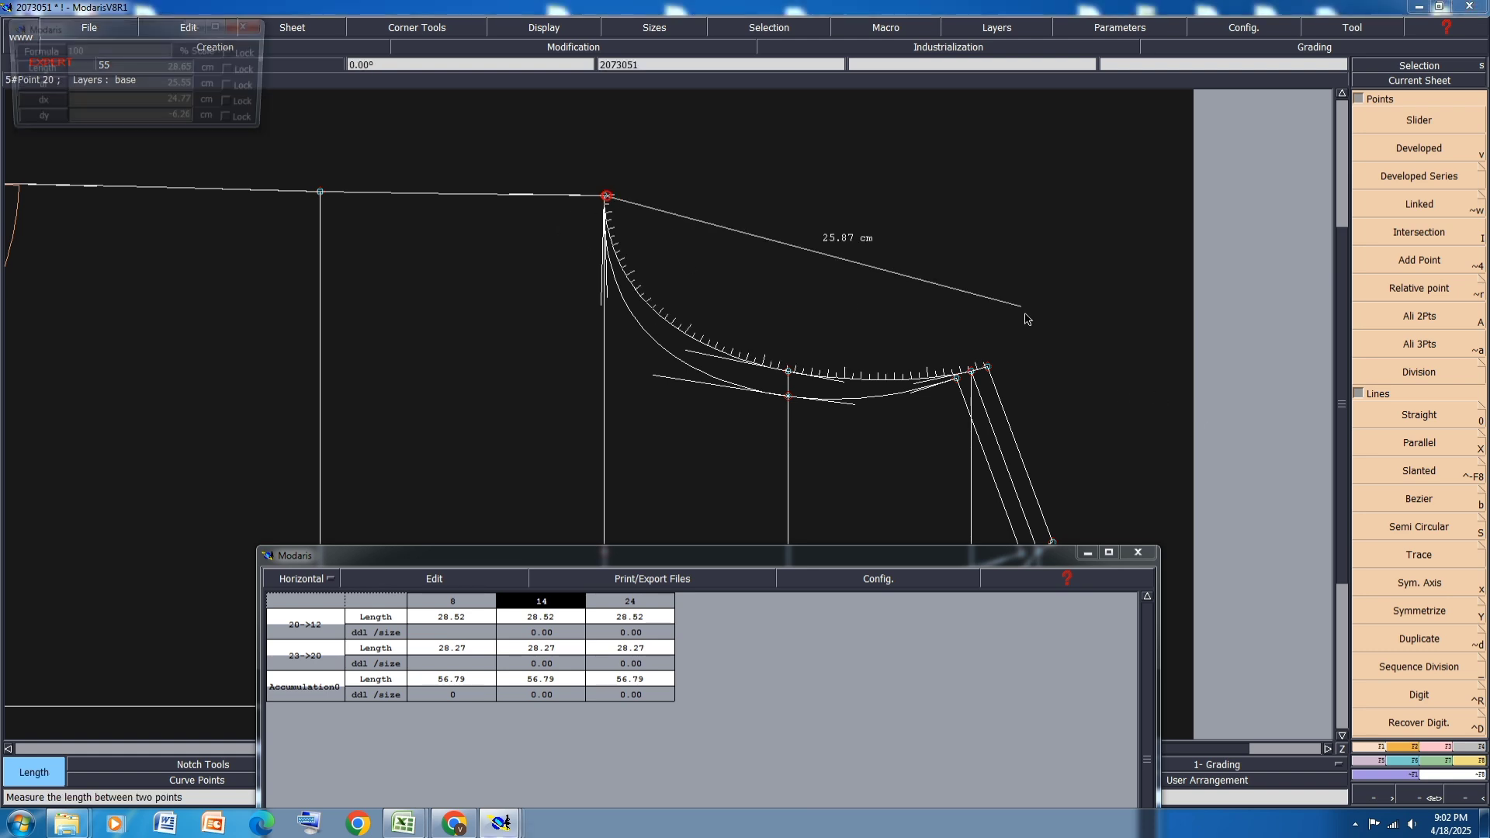
left_click(605, 196)
left_click(988, 367)
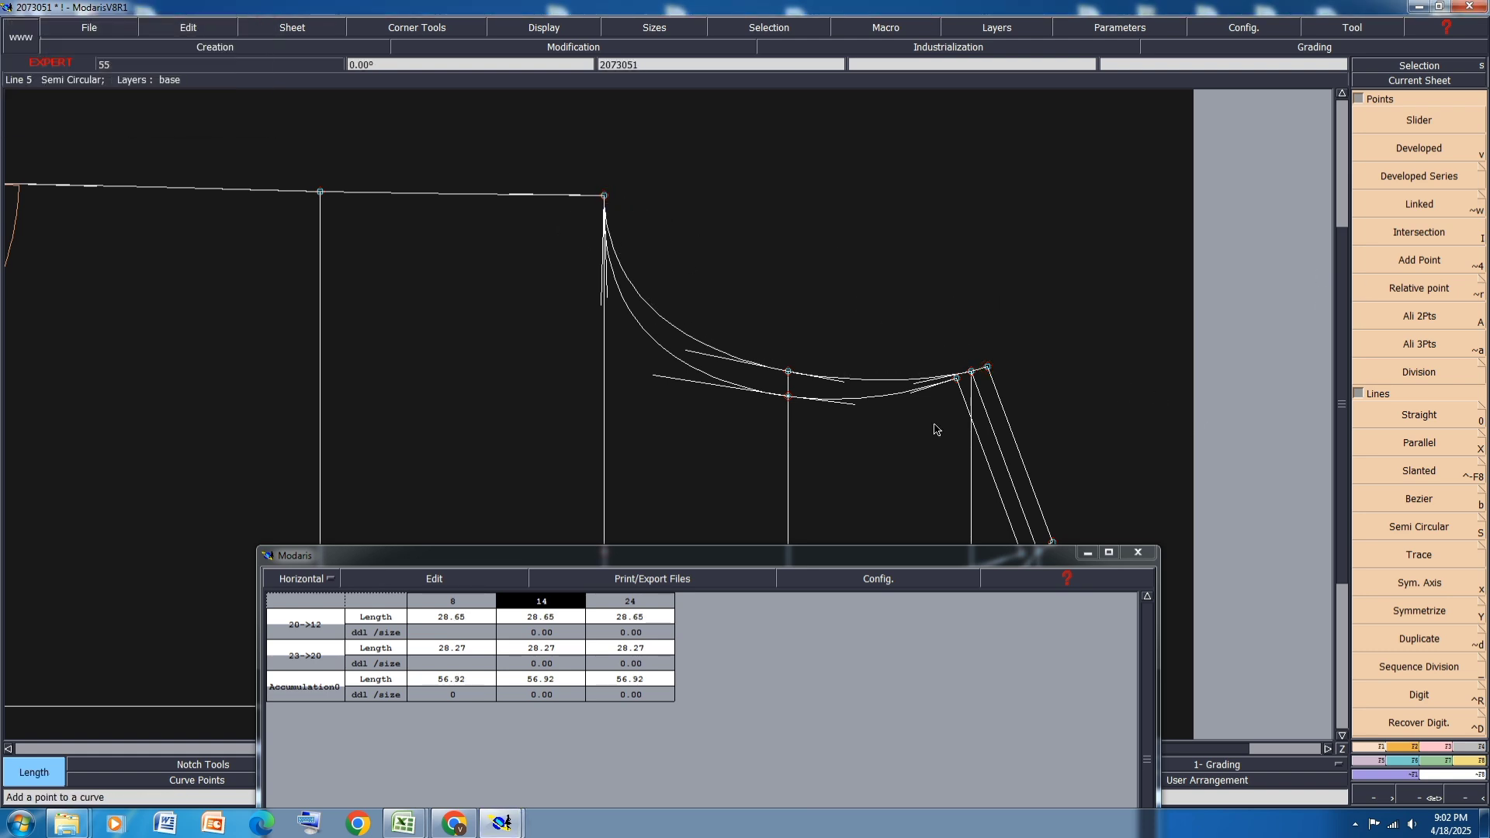
left_click(956, 380)
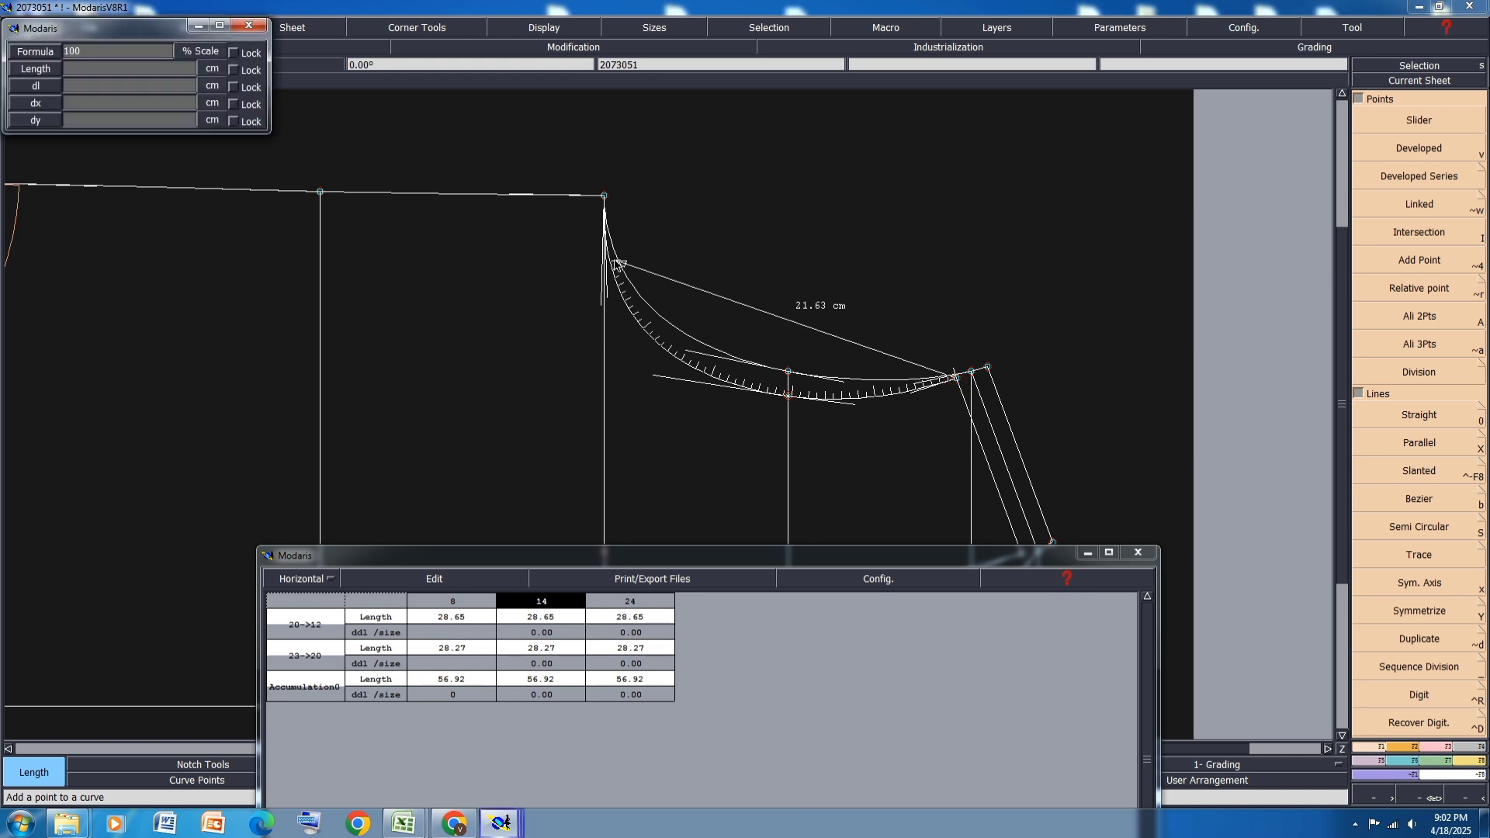
left_click(605, 199)
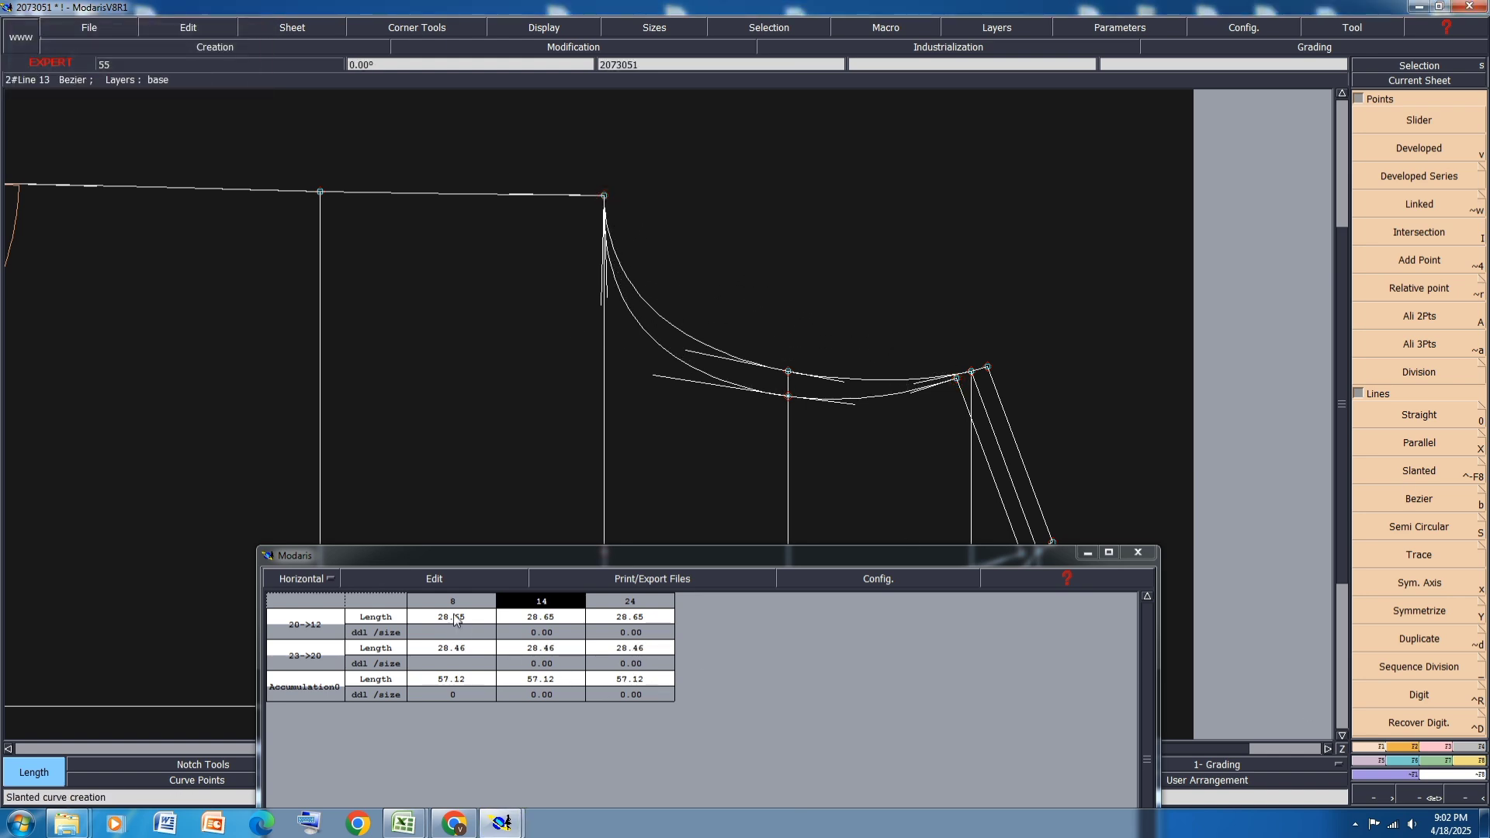
Step: Empty the measurement table and minimize its window
left_click(412, 580)
left_click(399, 643)
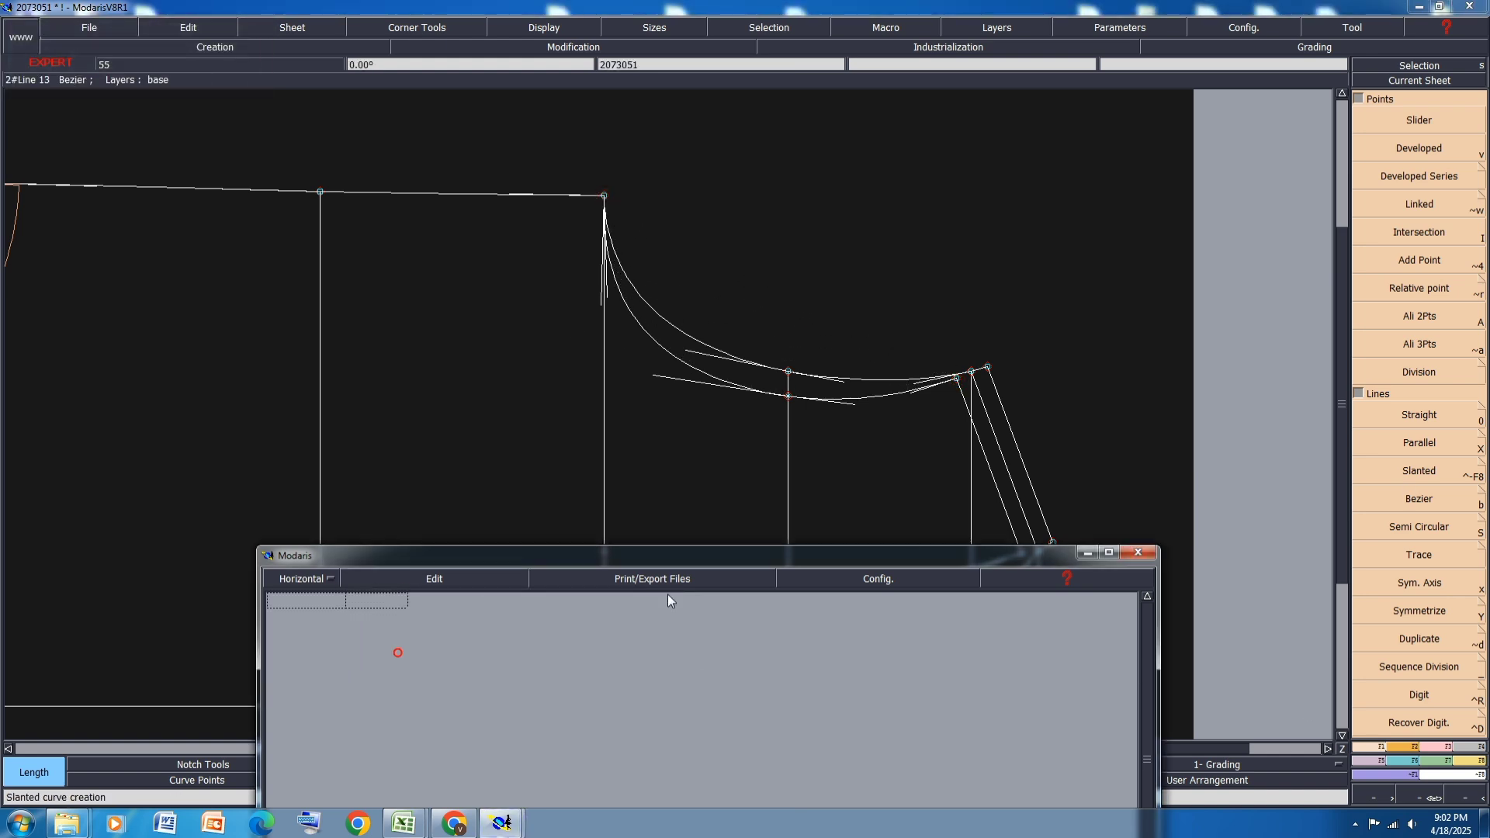
left_click(1088, 553)
Step: Save the model, continuing past the detected anomalies, and hide the curve handles
key("ctrl+a")
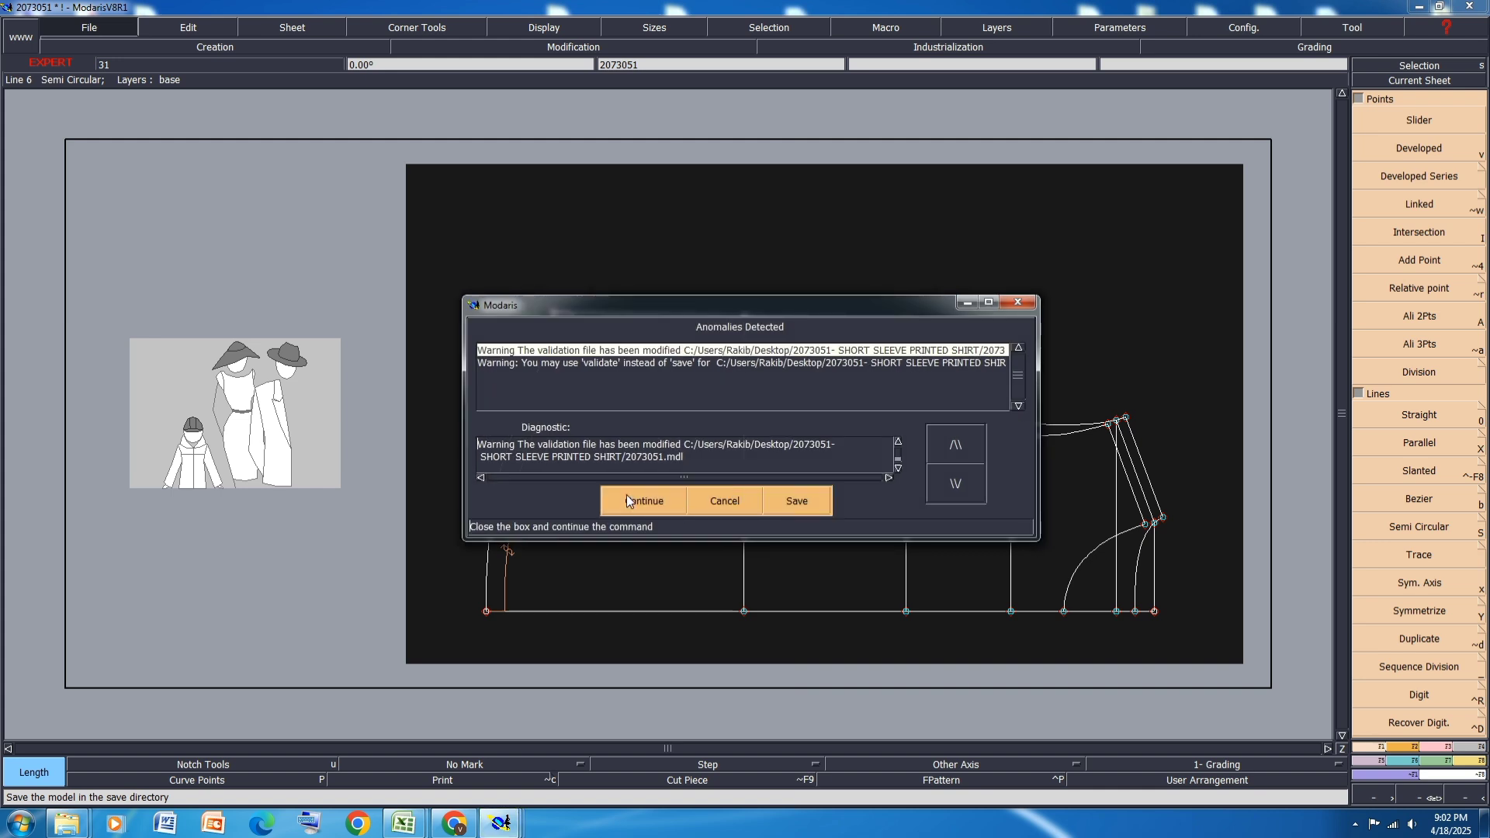
left_click(629, 504)
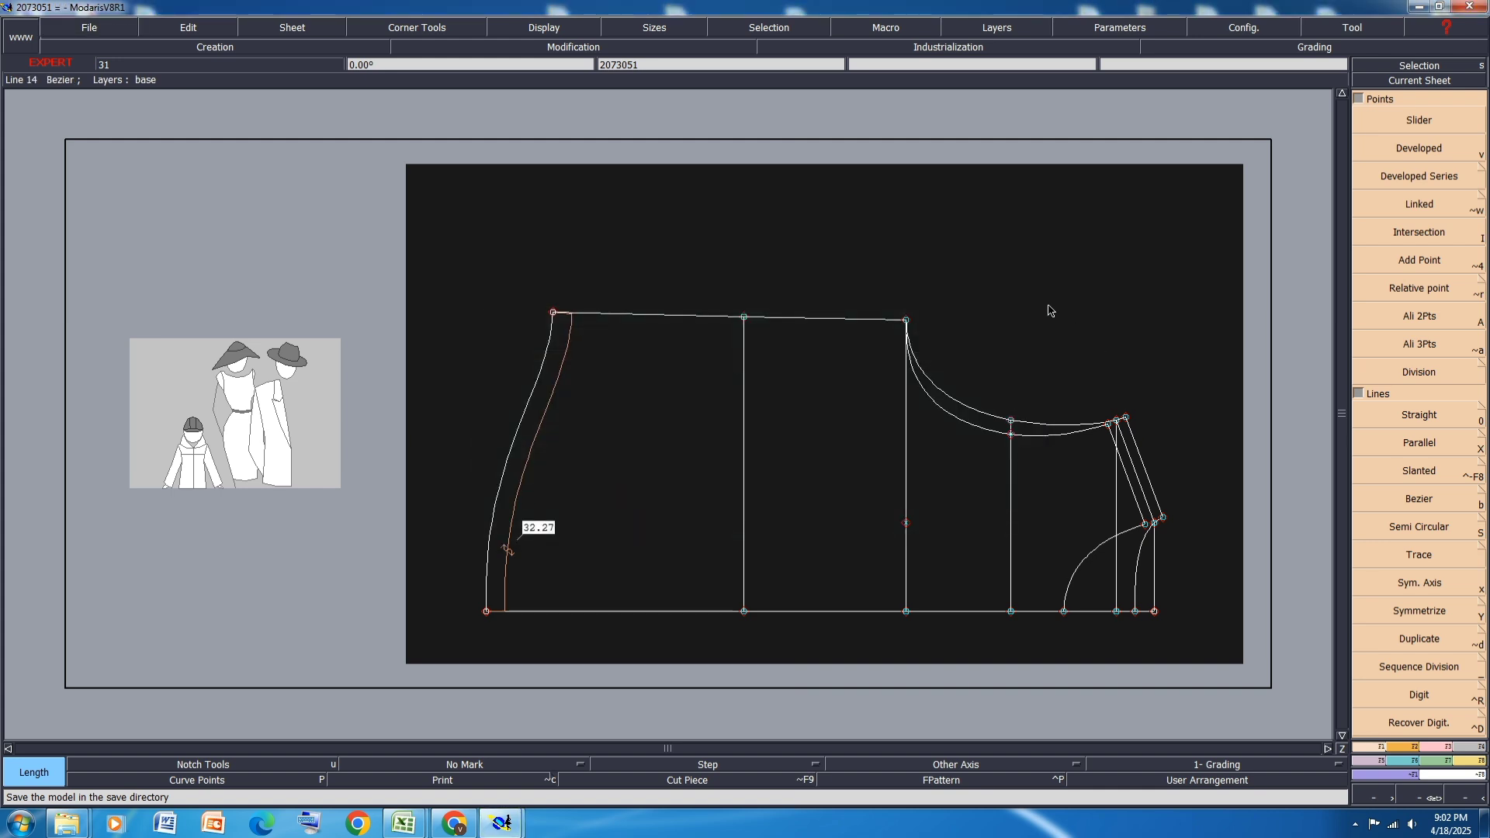
key("shift+a")
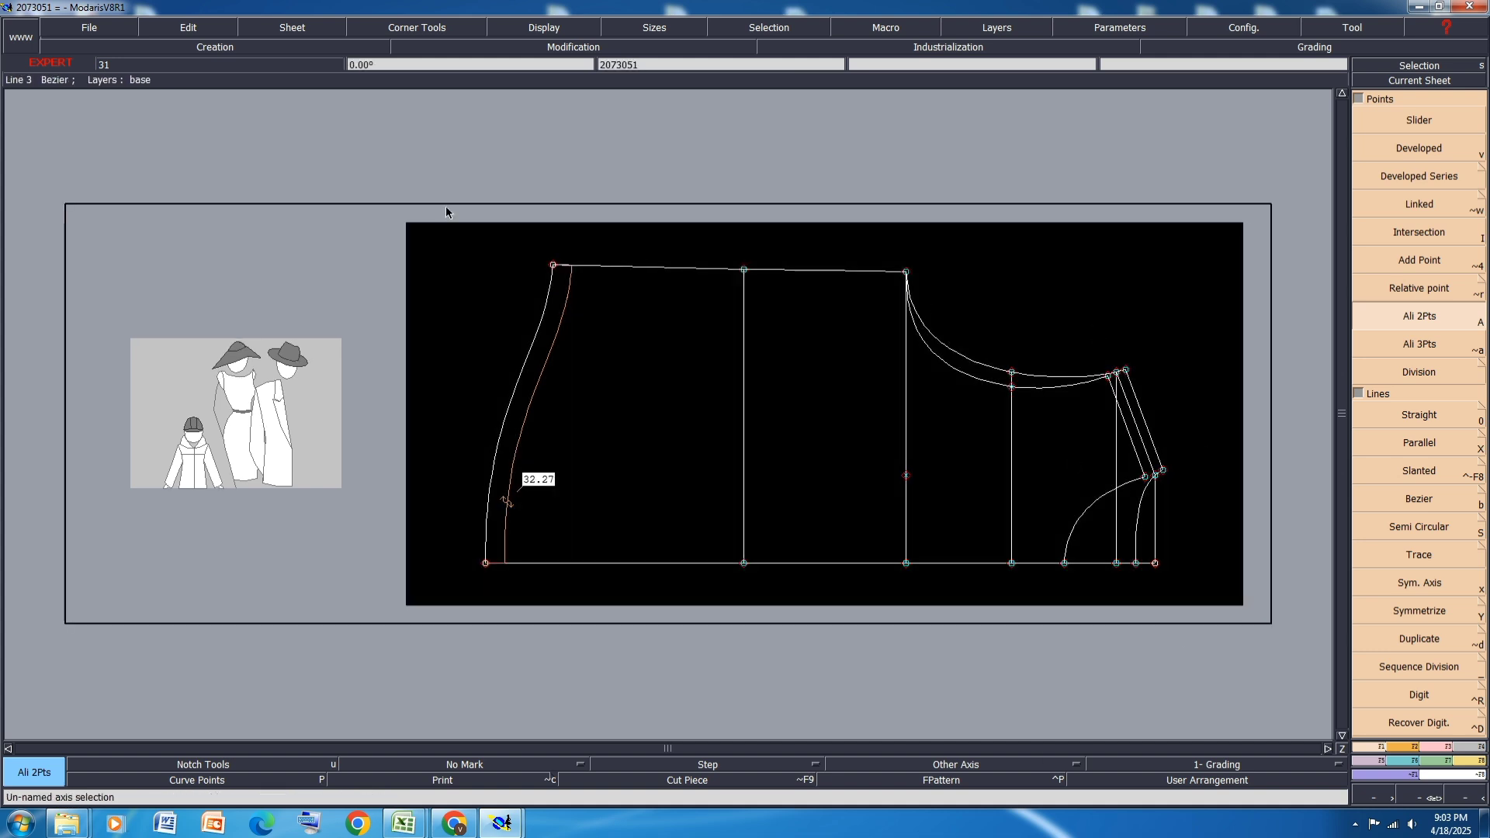
Step: Create a new blank sheet in the model
left_click(269, 29)
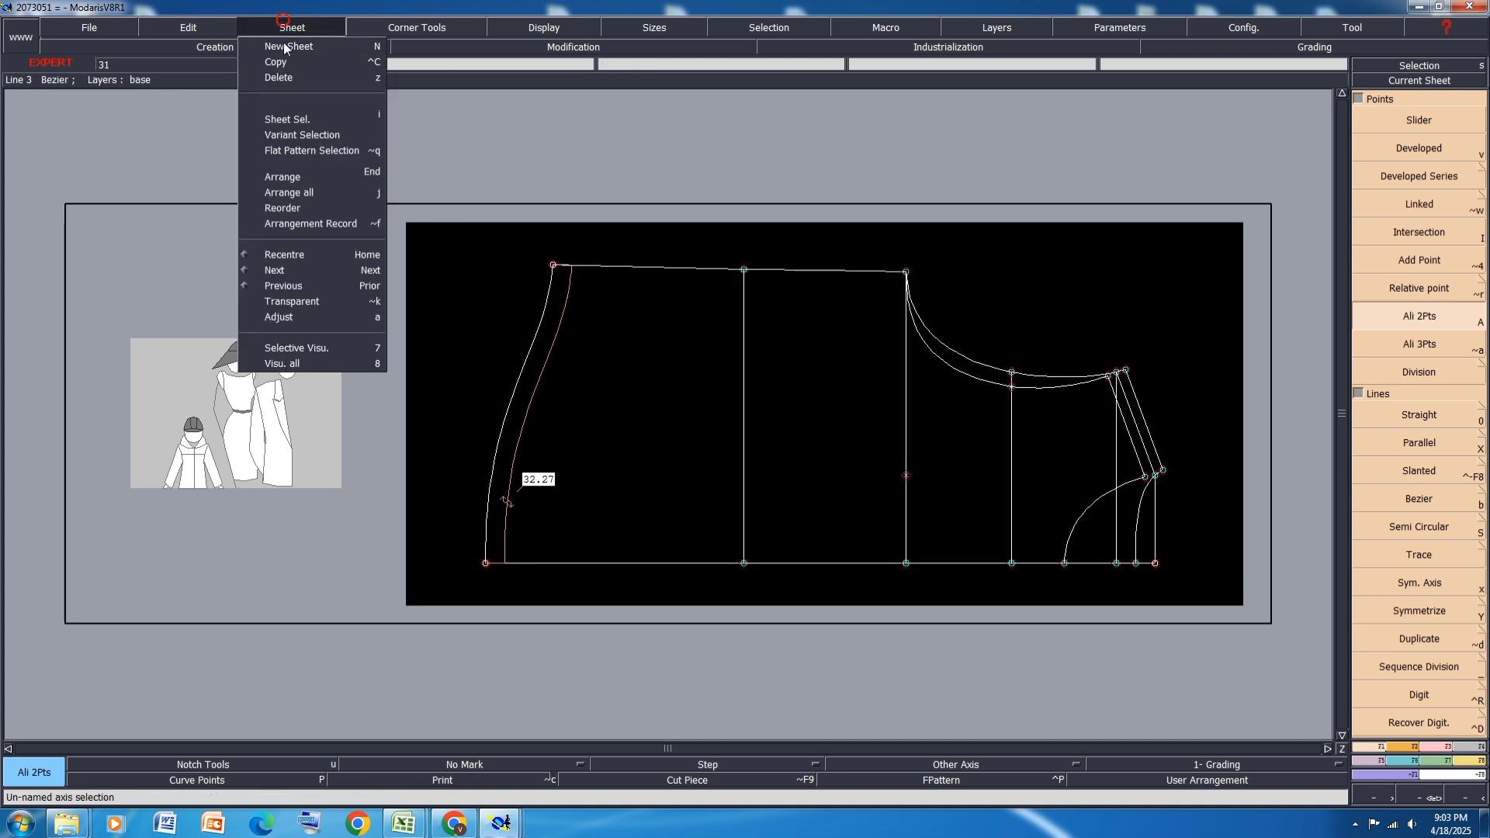
left_click(294, 47)
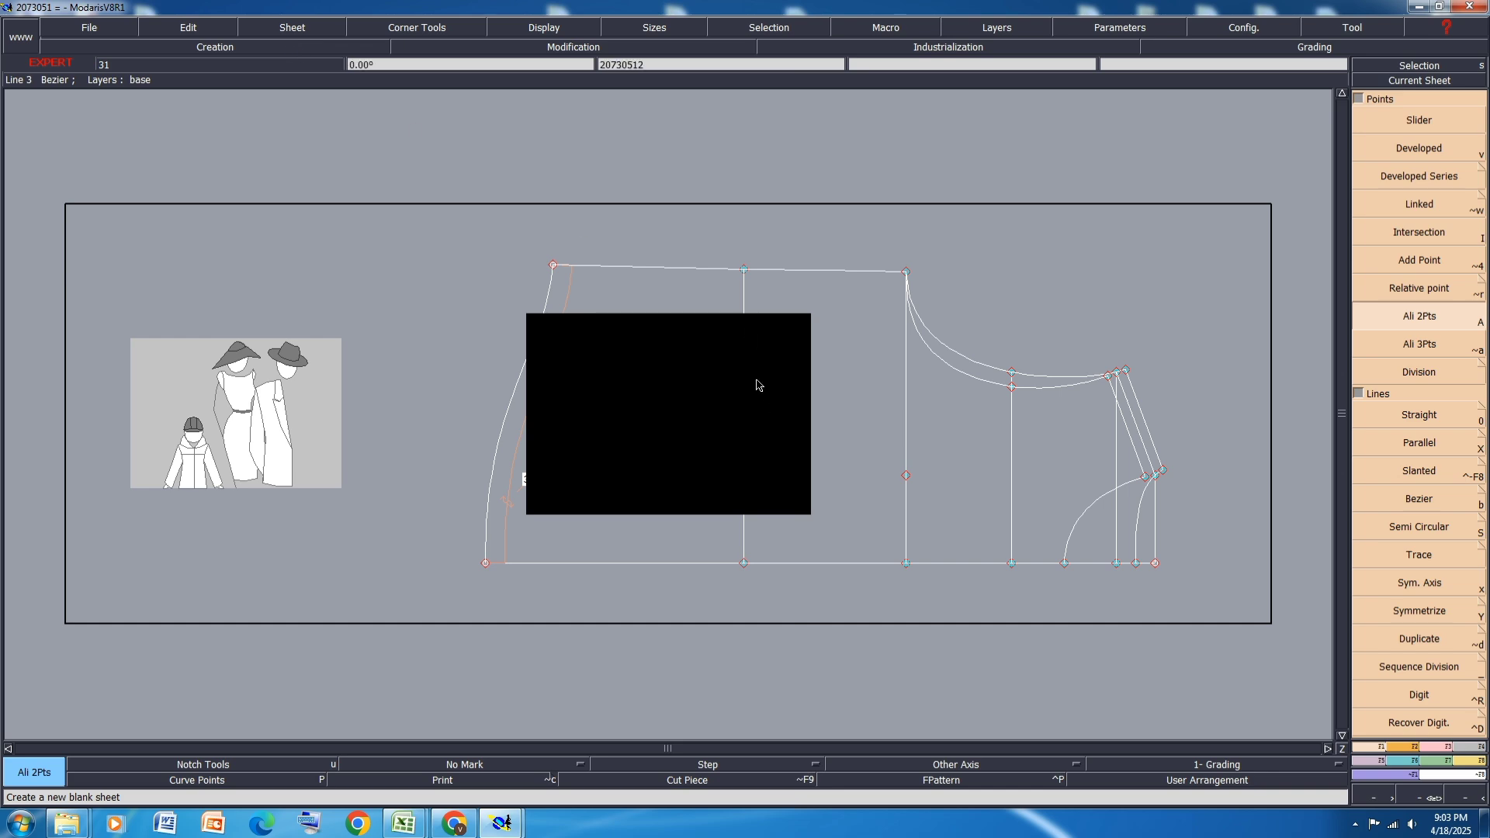
scroll(738, 323, "up", 3)
Step: Mark the centre back length row in the Excel size spec with the yellow fill, and return to the measurement table in Modaris
mouse_move(404, 823)
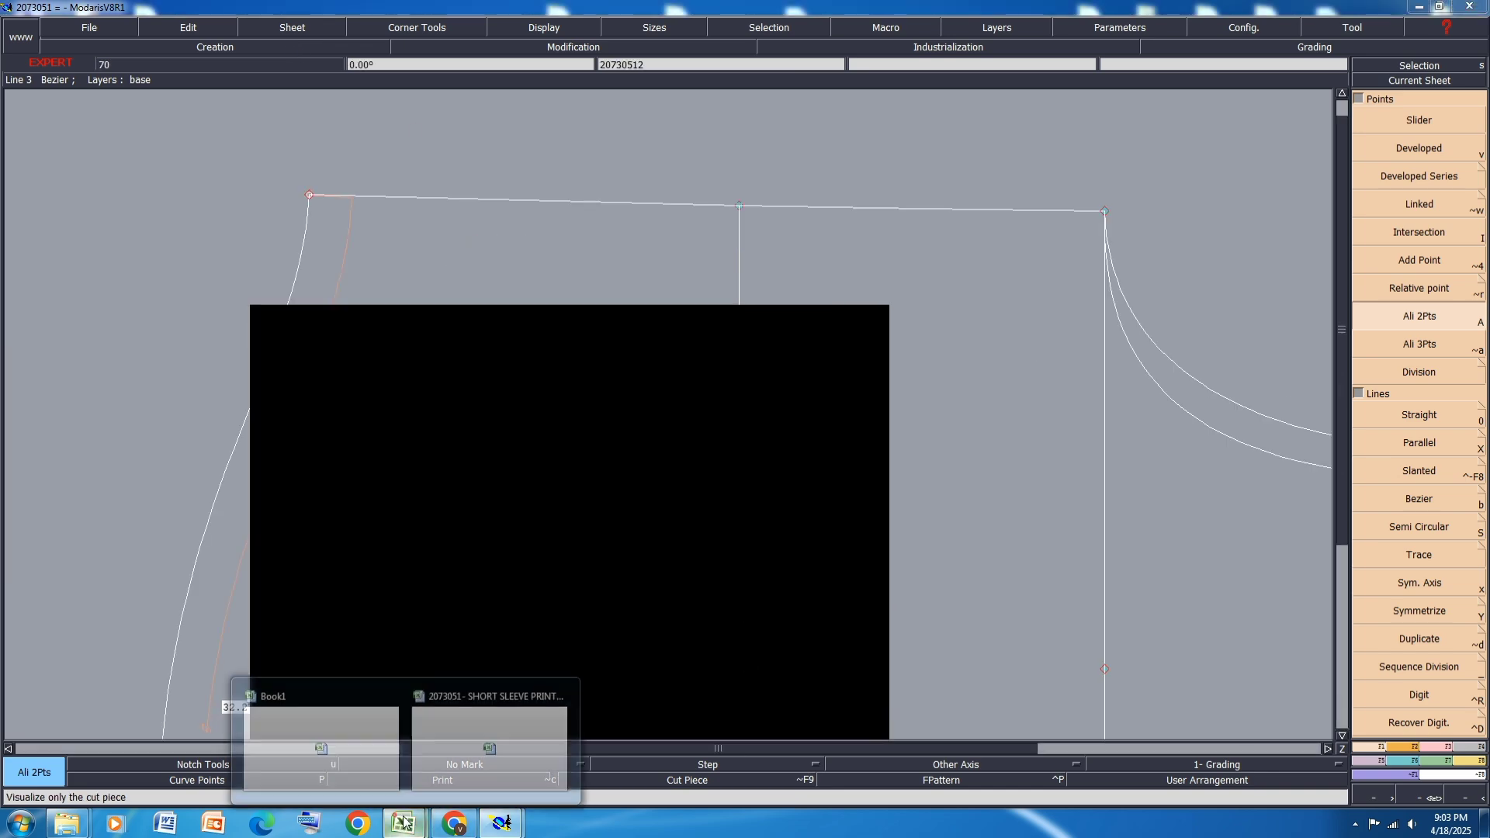
left_click(496, 743)
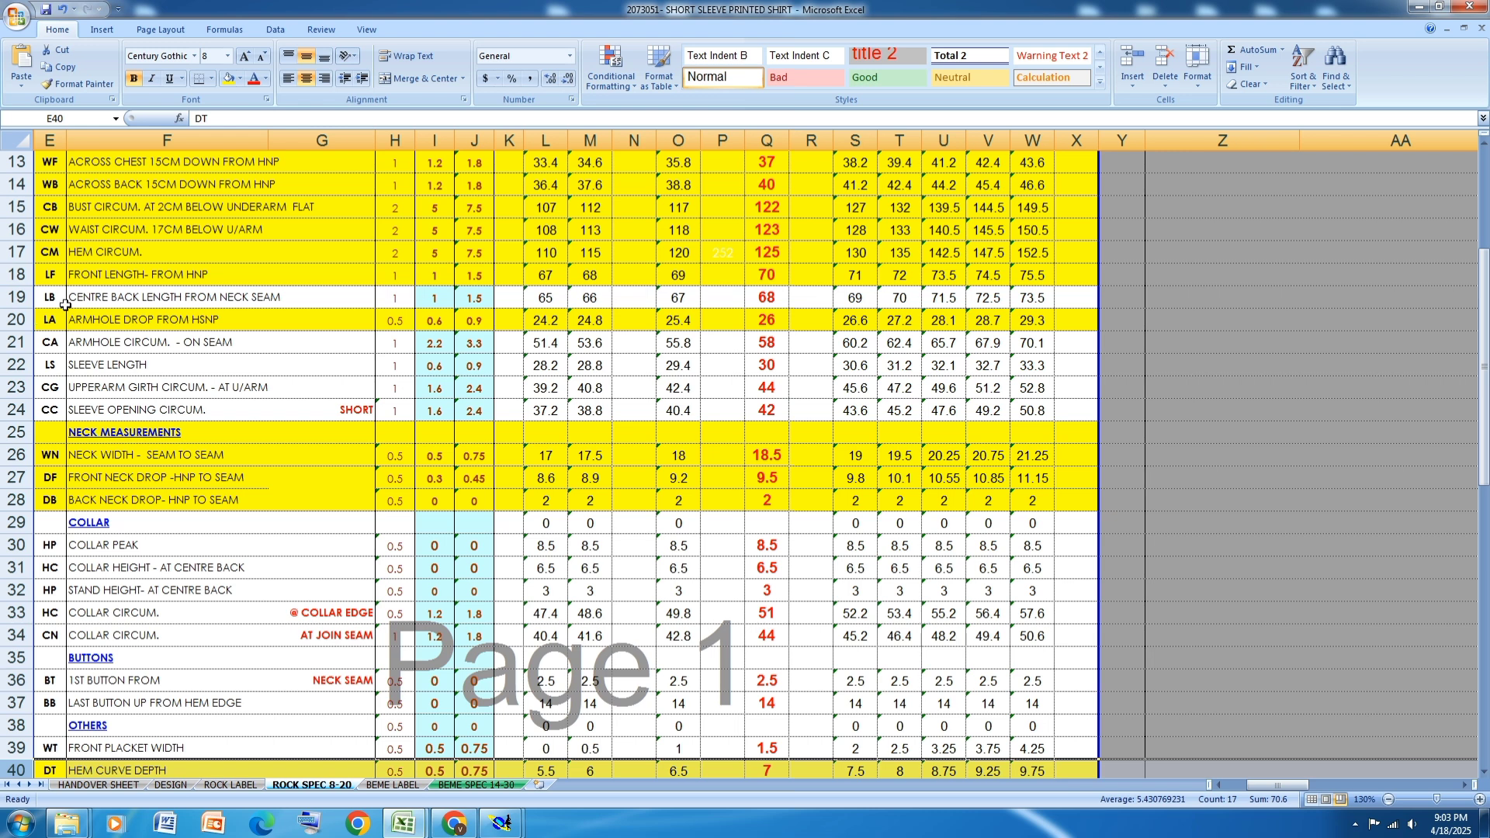
left_click(18, 297)
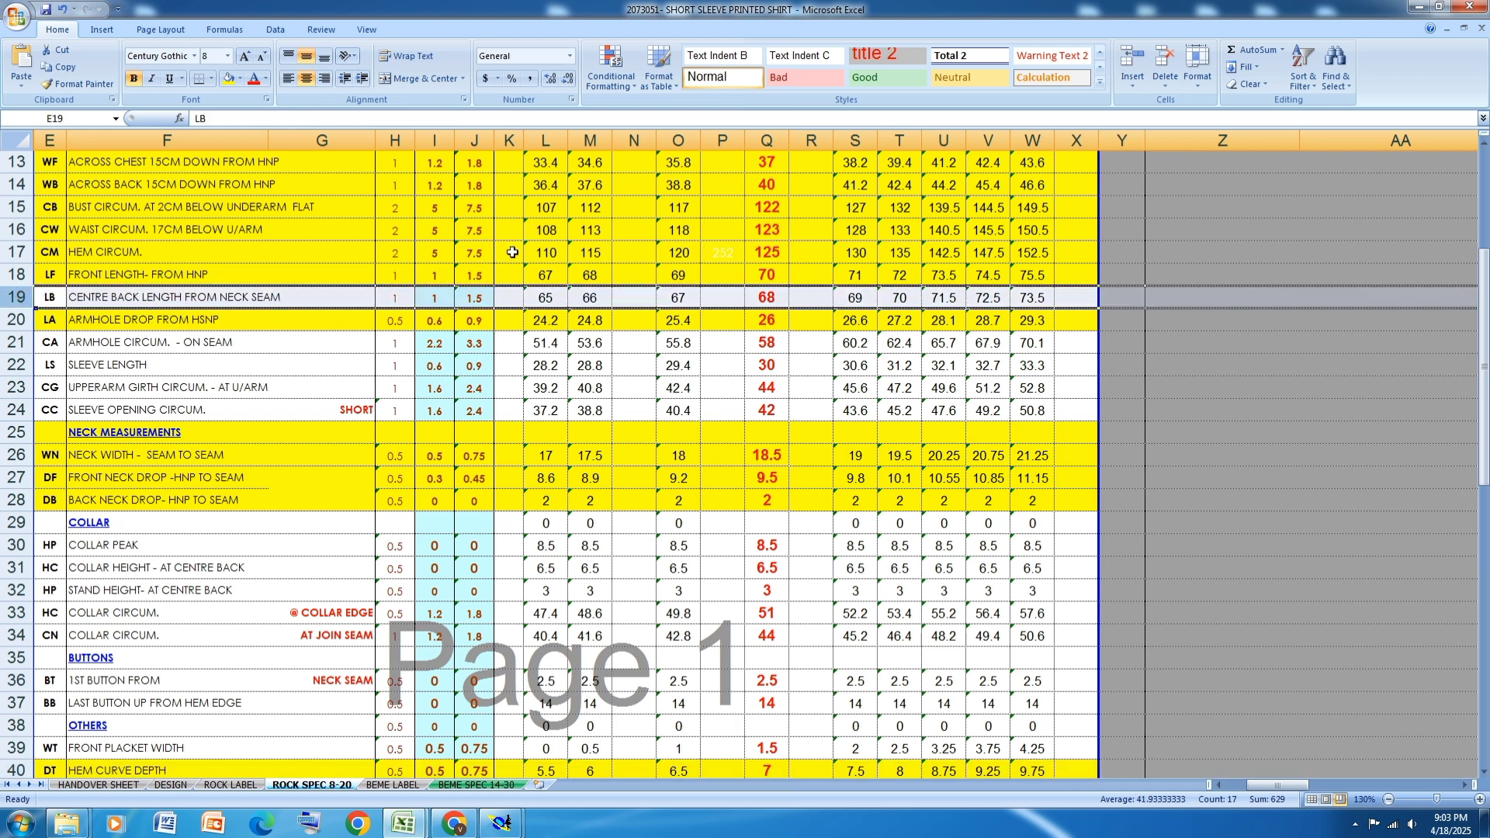
left_click(229, 77)
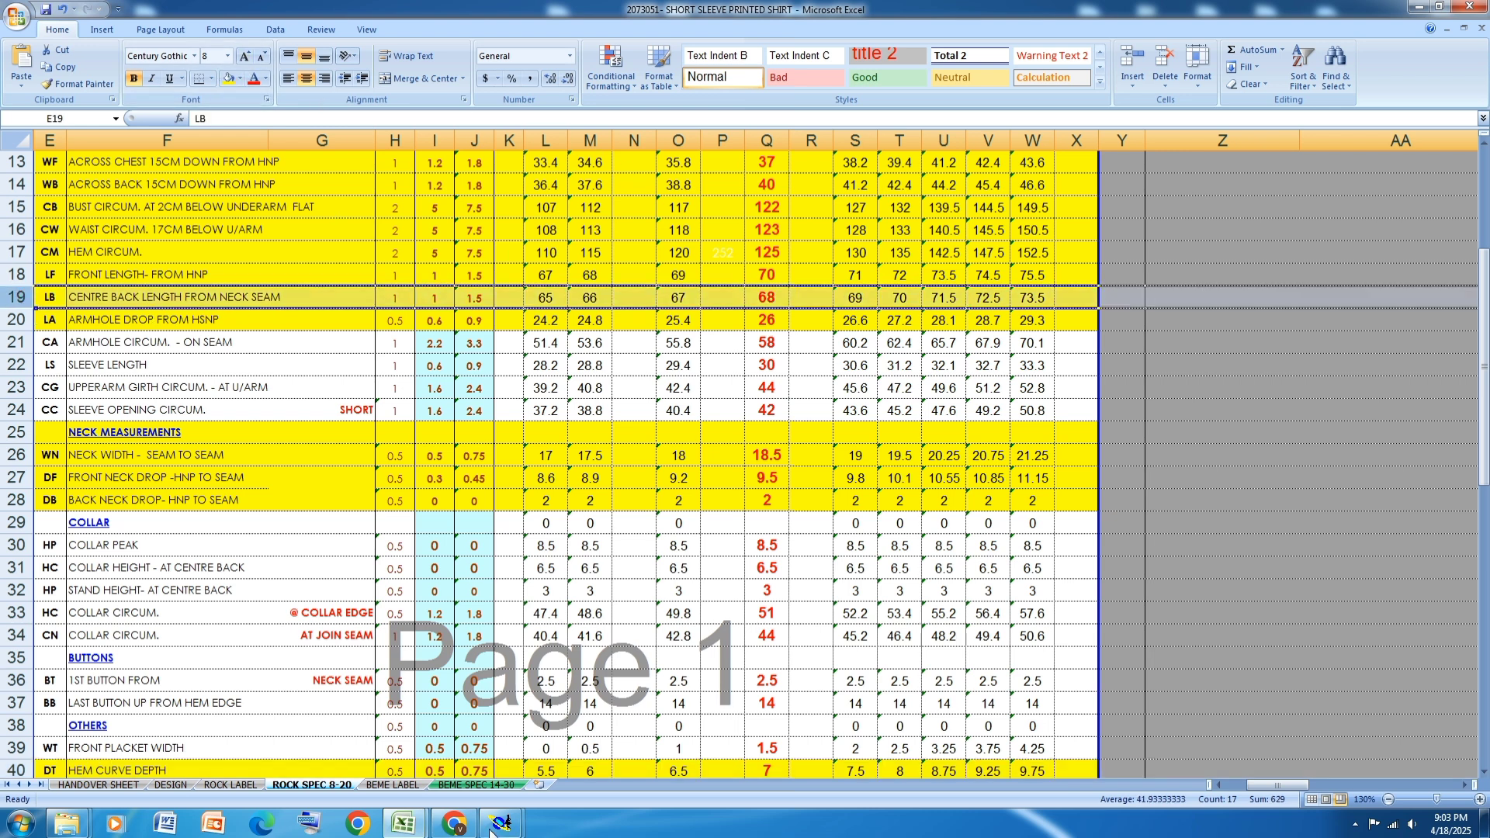
mouse_move(504, 829)
left_click(375, 758)
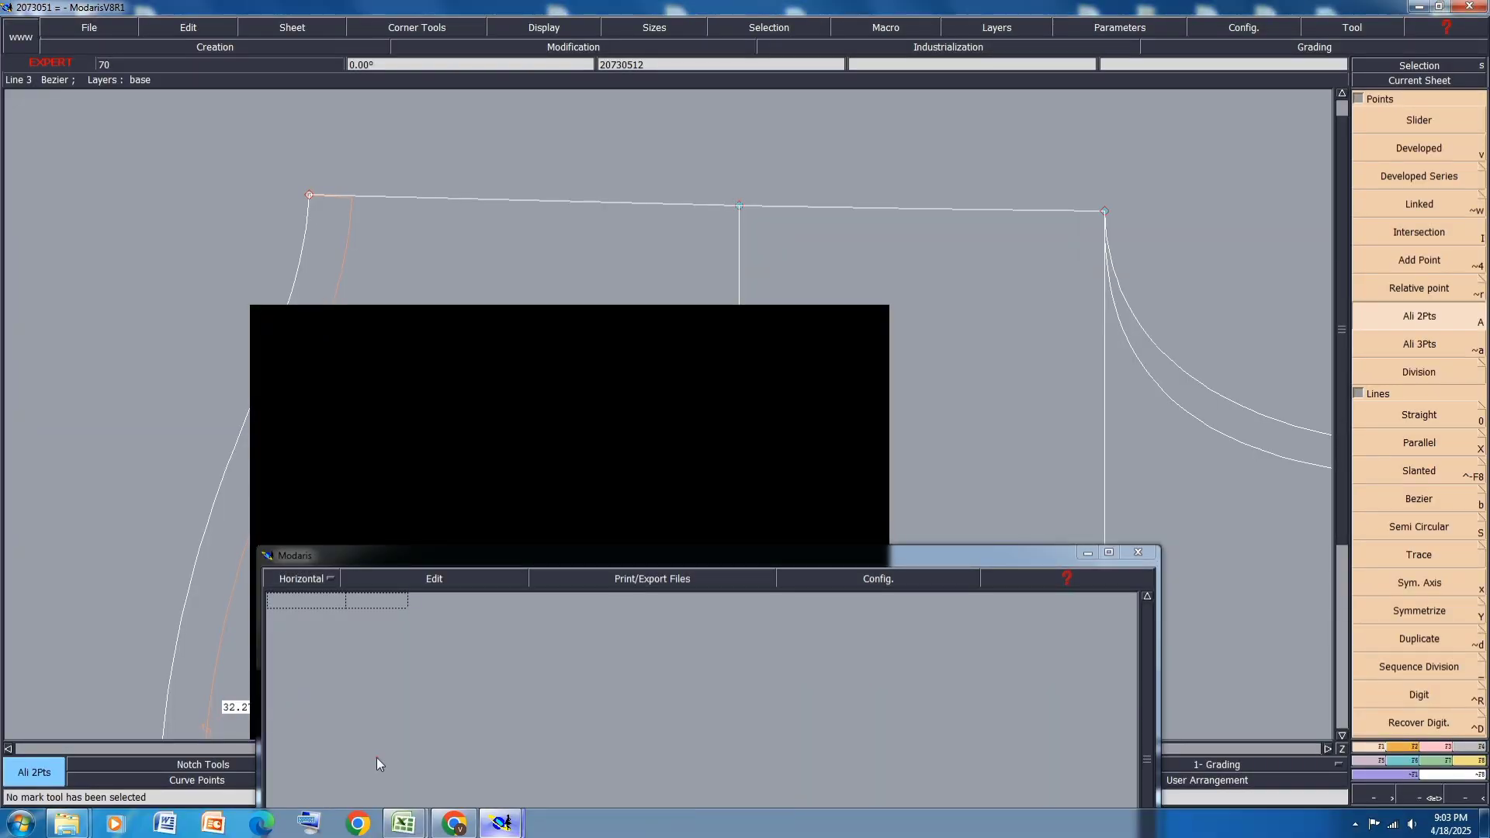
Step: Measure the centre back length along the fold line from the back neck to the hem, and undo the measure
scroll(534, 396, "down", 1)
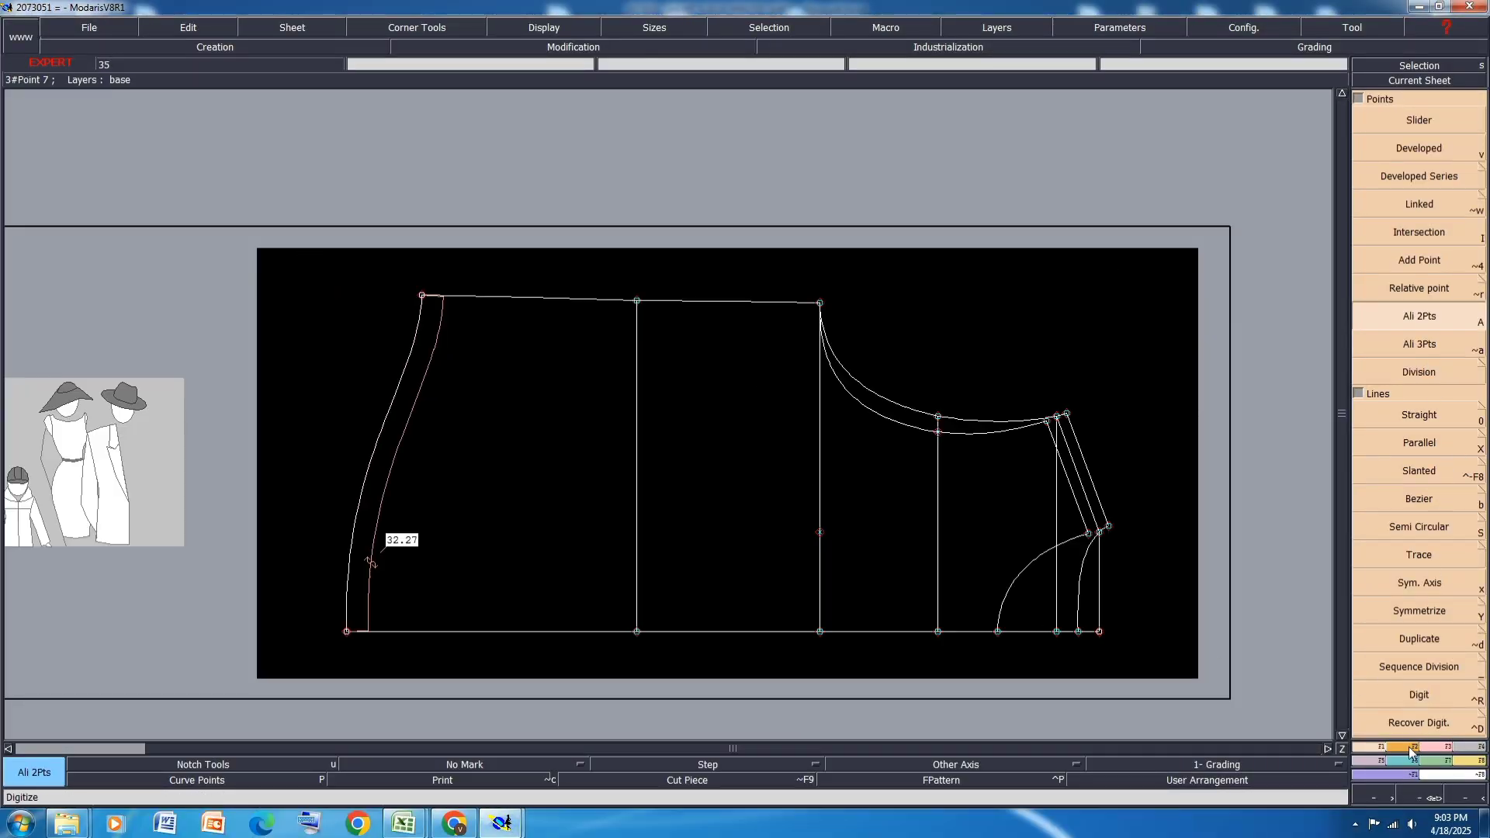
left_click(1469, 767)
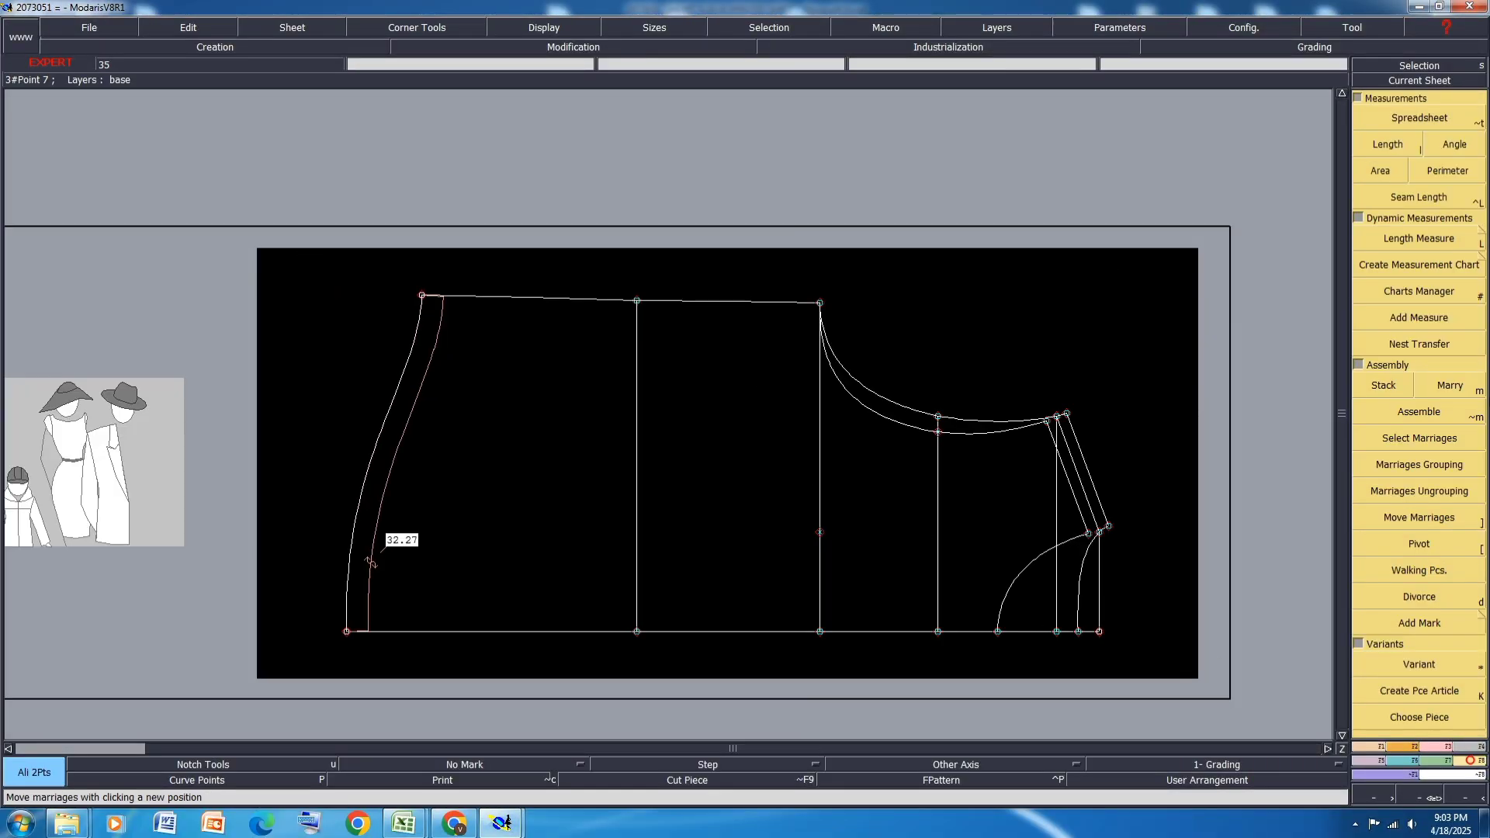
left_click(1431, 243)
left_click(1078, 631)
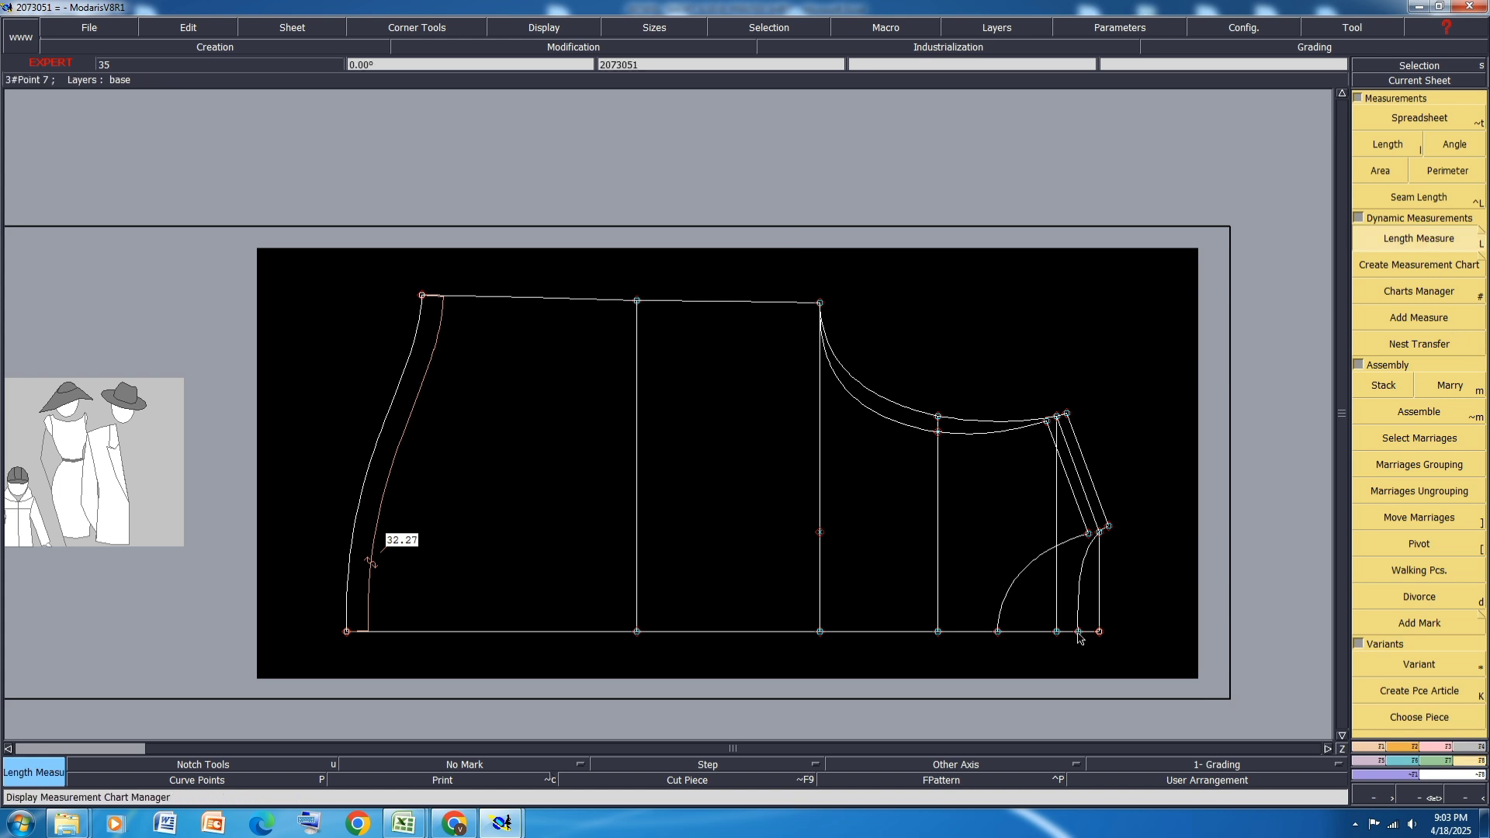
left_click(347, 631)
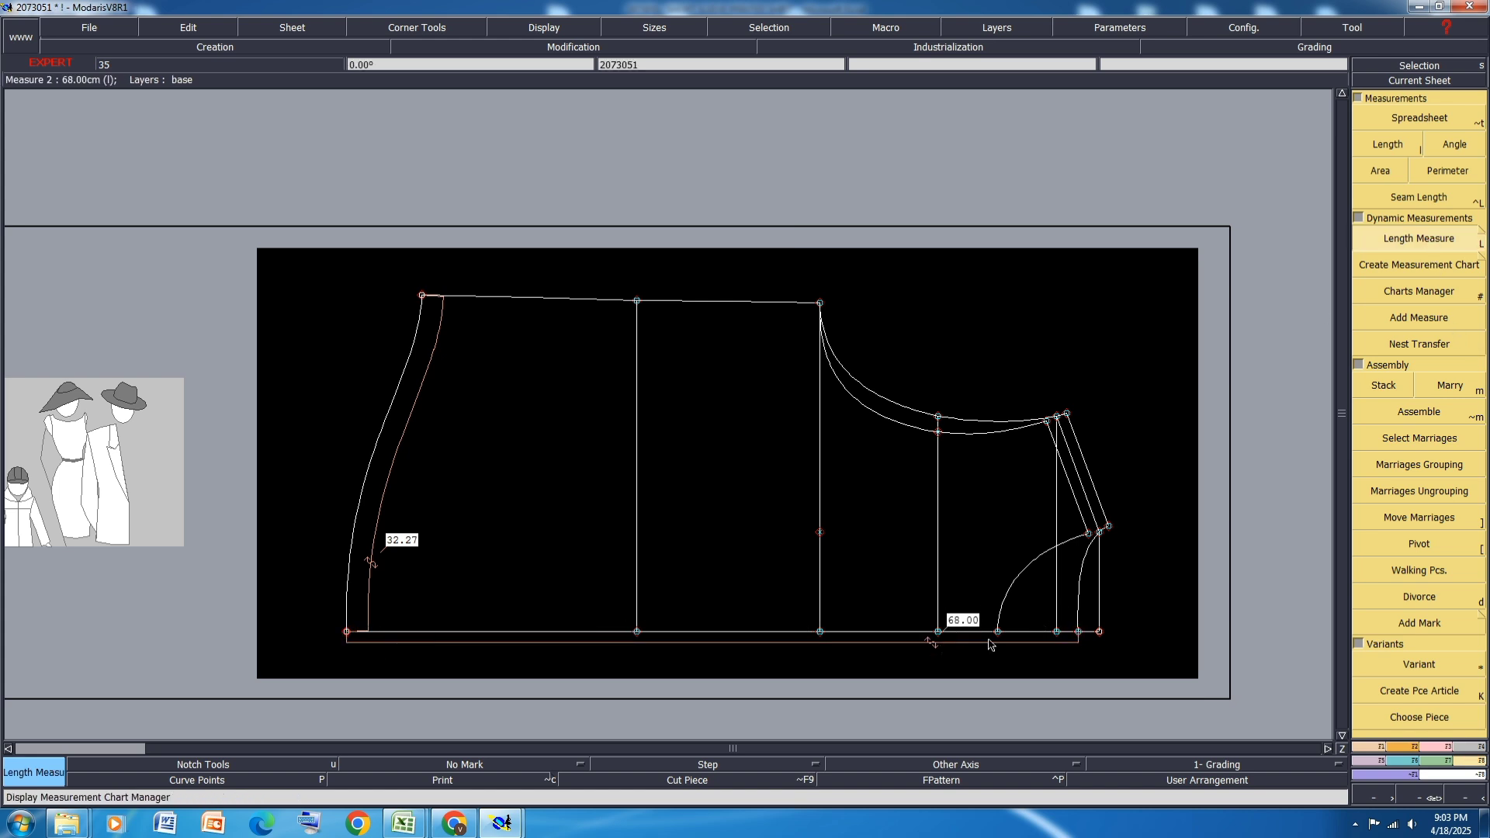
key("ctrl+z")
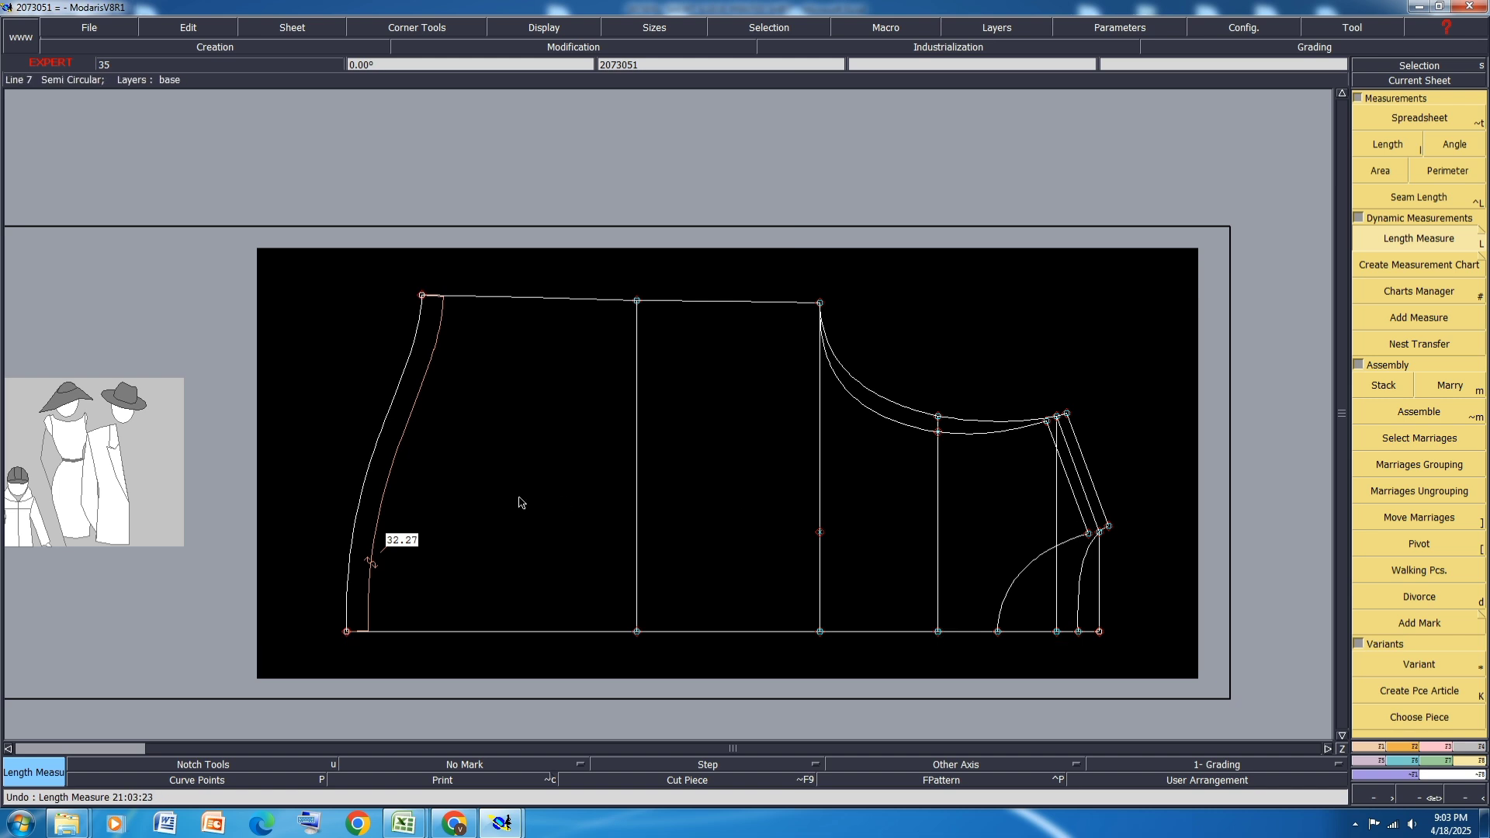
Step: Delete the remaining length measure along the hem curve and save the model, continuing past the detected anomalies
left_click(1444, 749)
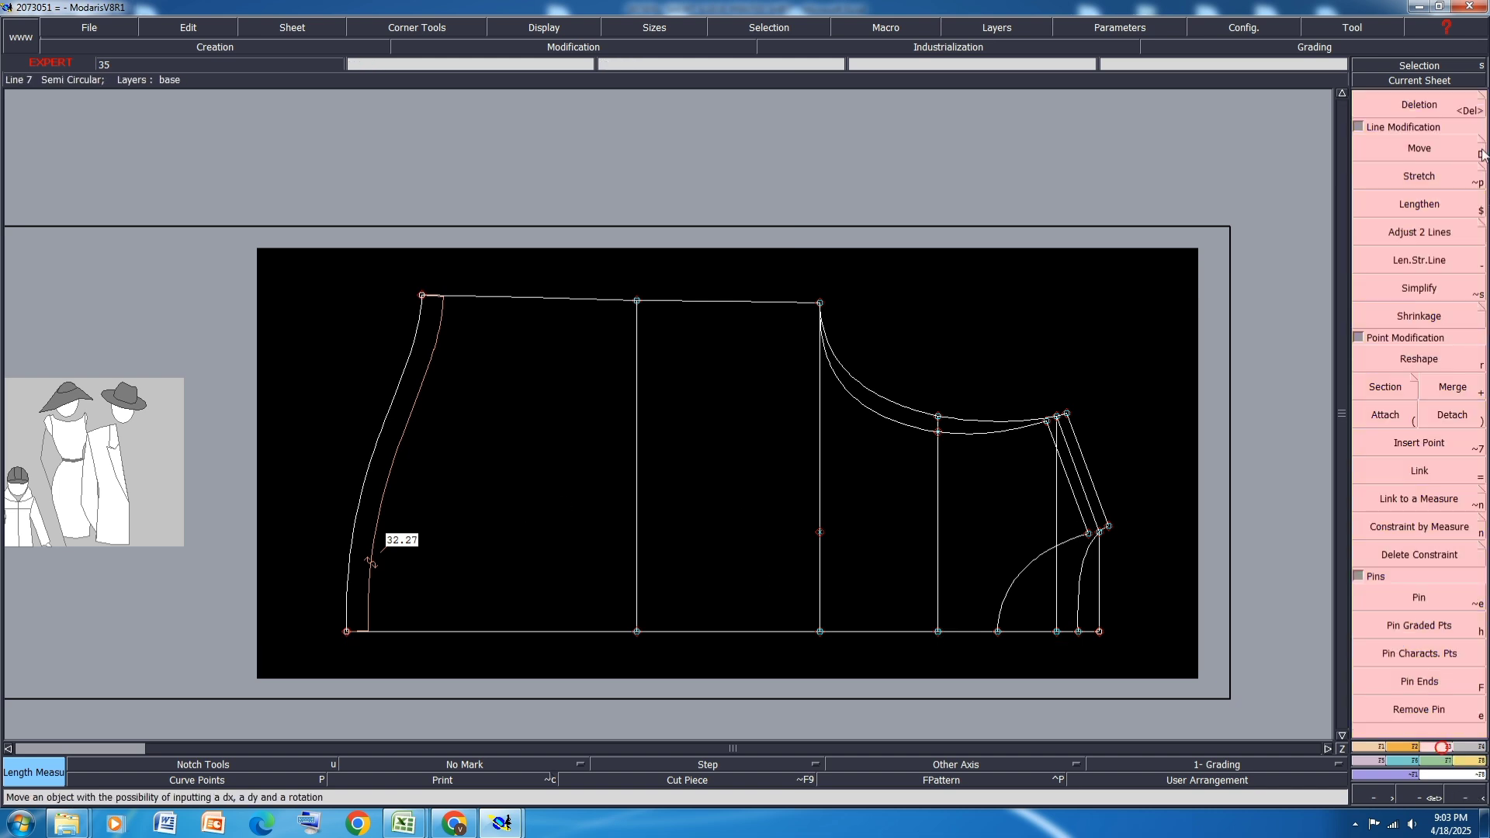
left_click(1428, 110)
left_click(405, 436)
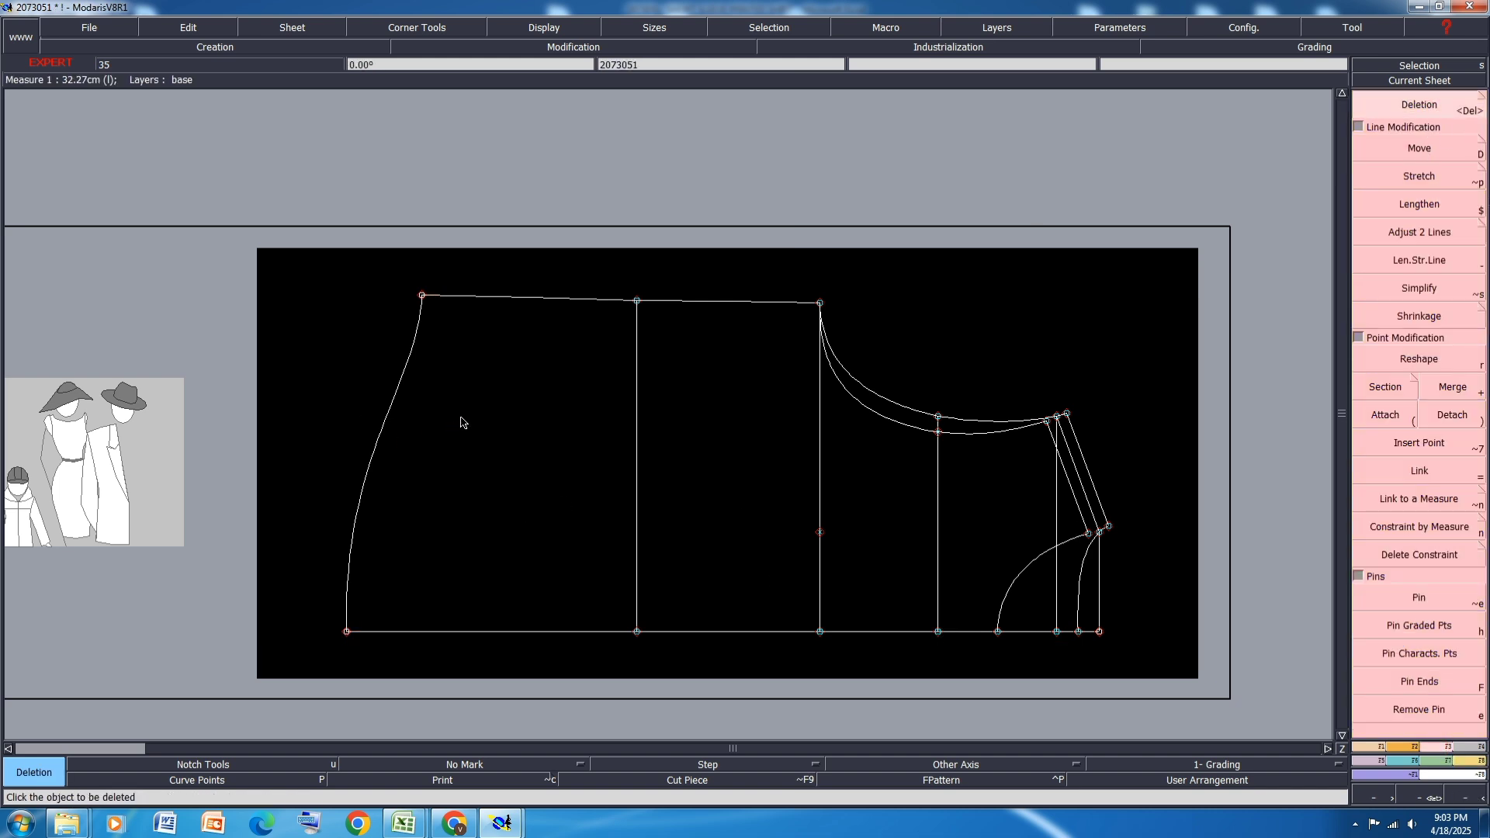
key("ctrl+s")
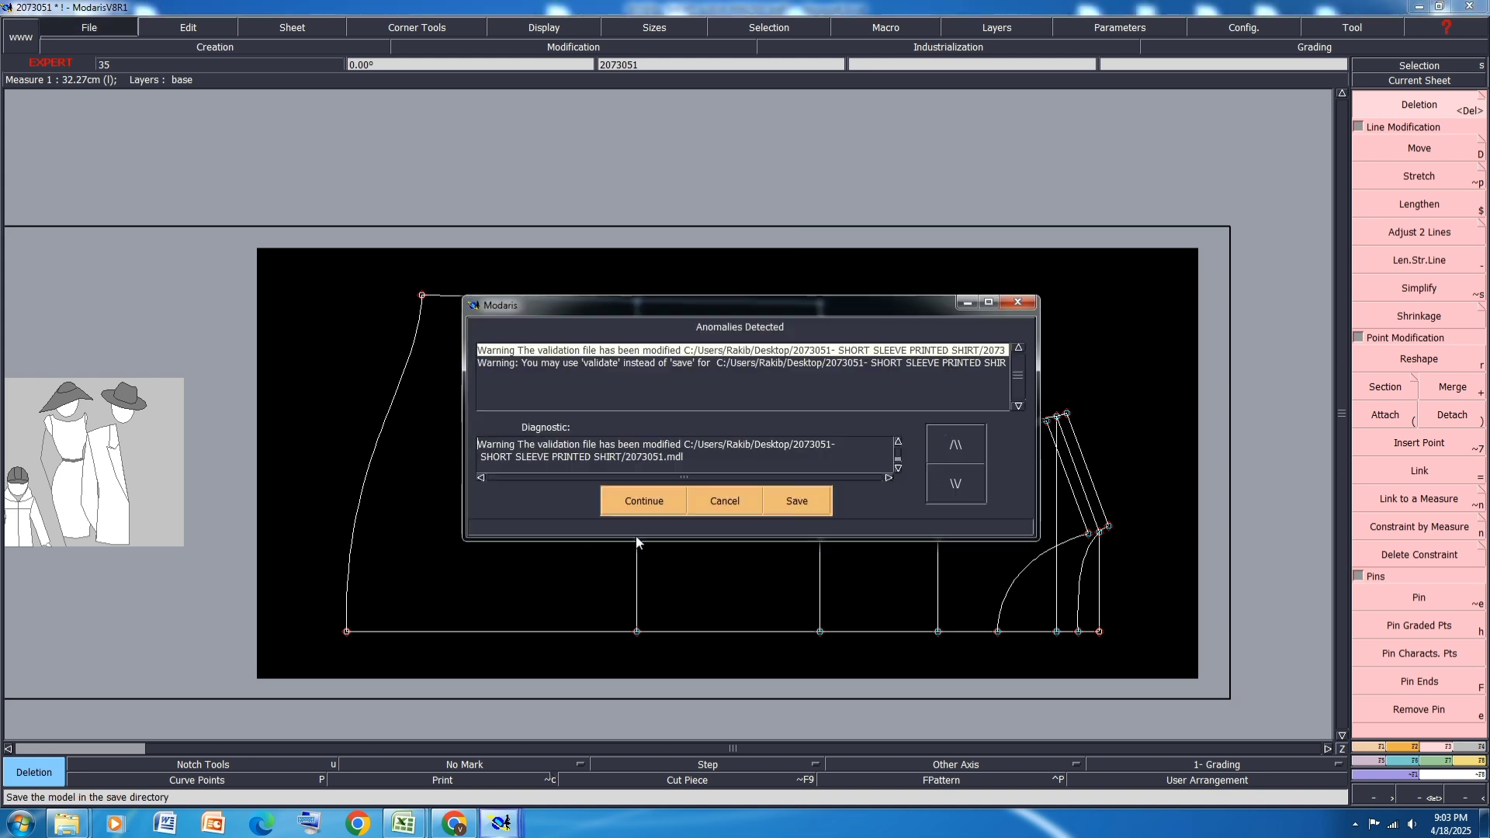
left_click(632, 499)
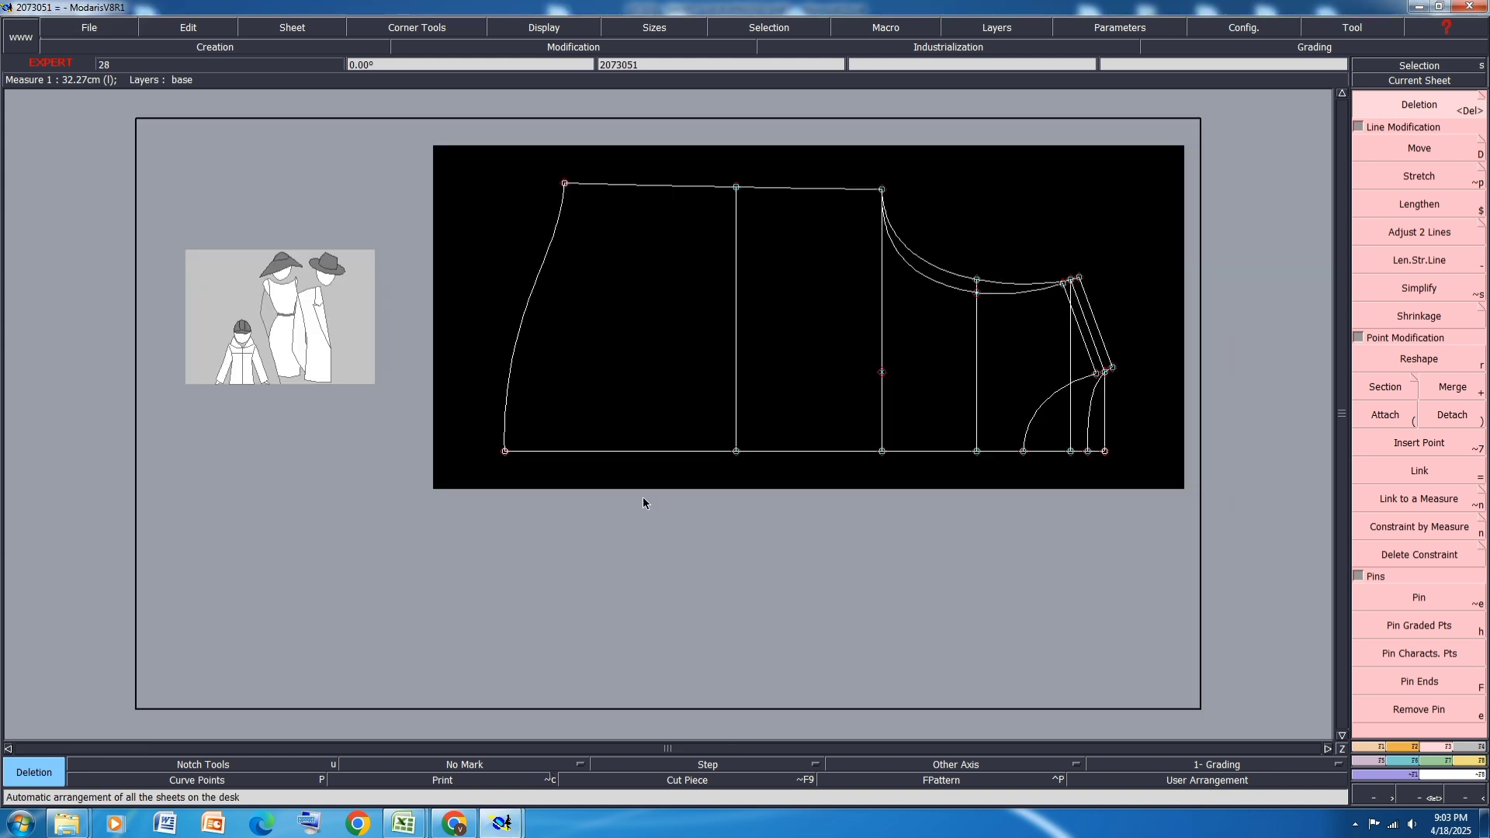
Step: Show the title blocks of the sheets and arrange all sheets on the desk, focusing on the blank sheet 20730512
key("ctrl+u")
key("j")
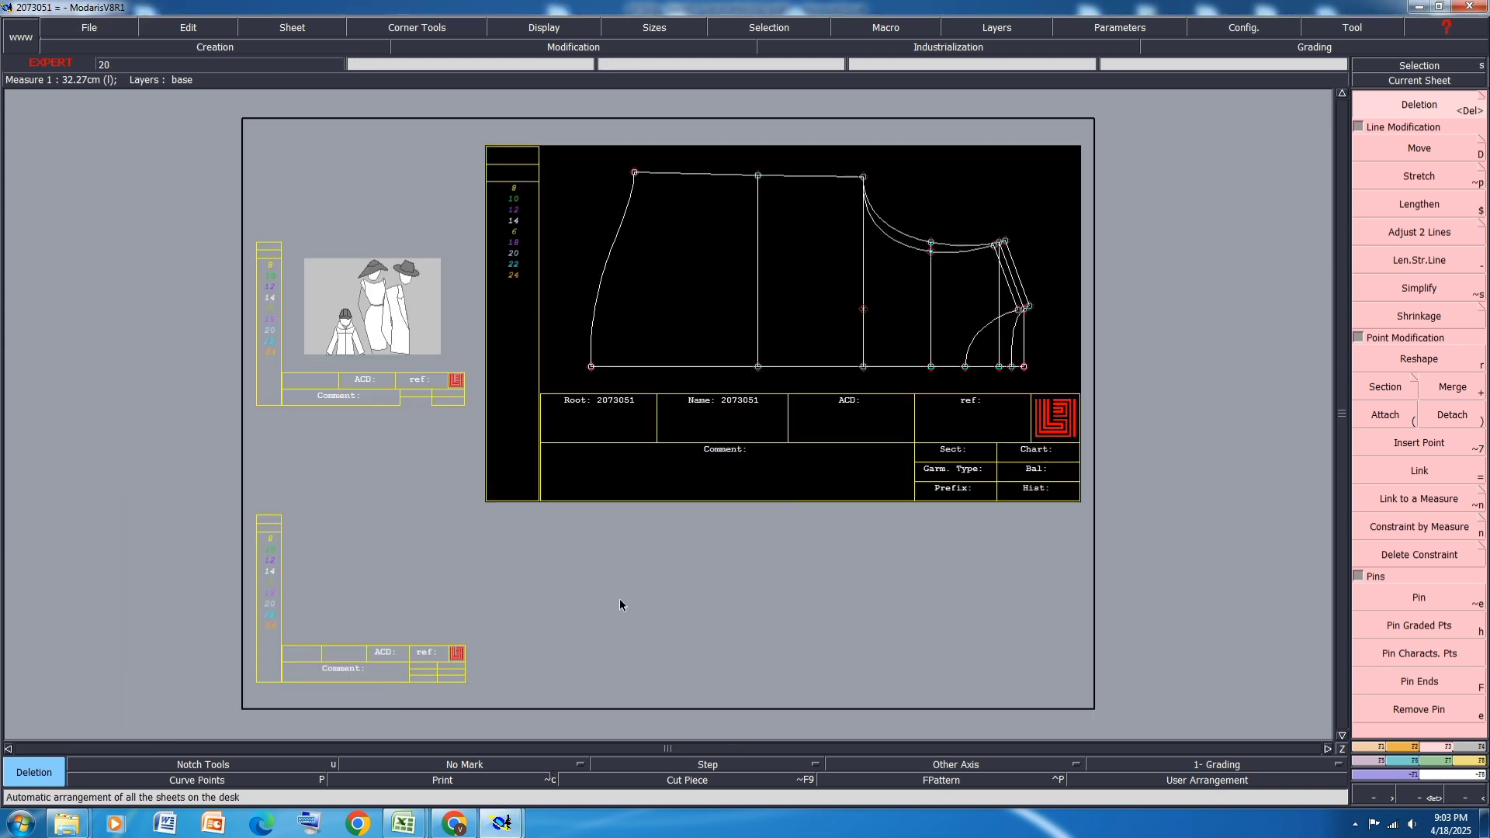
scroll(275, 644, "up", 3)
Step: Mark the sleeve length row in the Excel size spec with the yellow fill, and return to the Modaris model
left_click(403, 824)
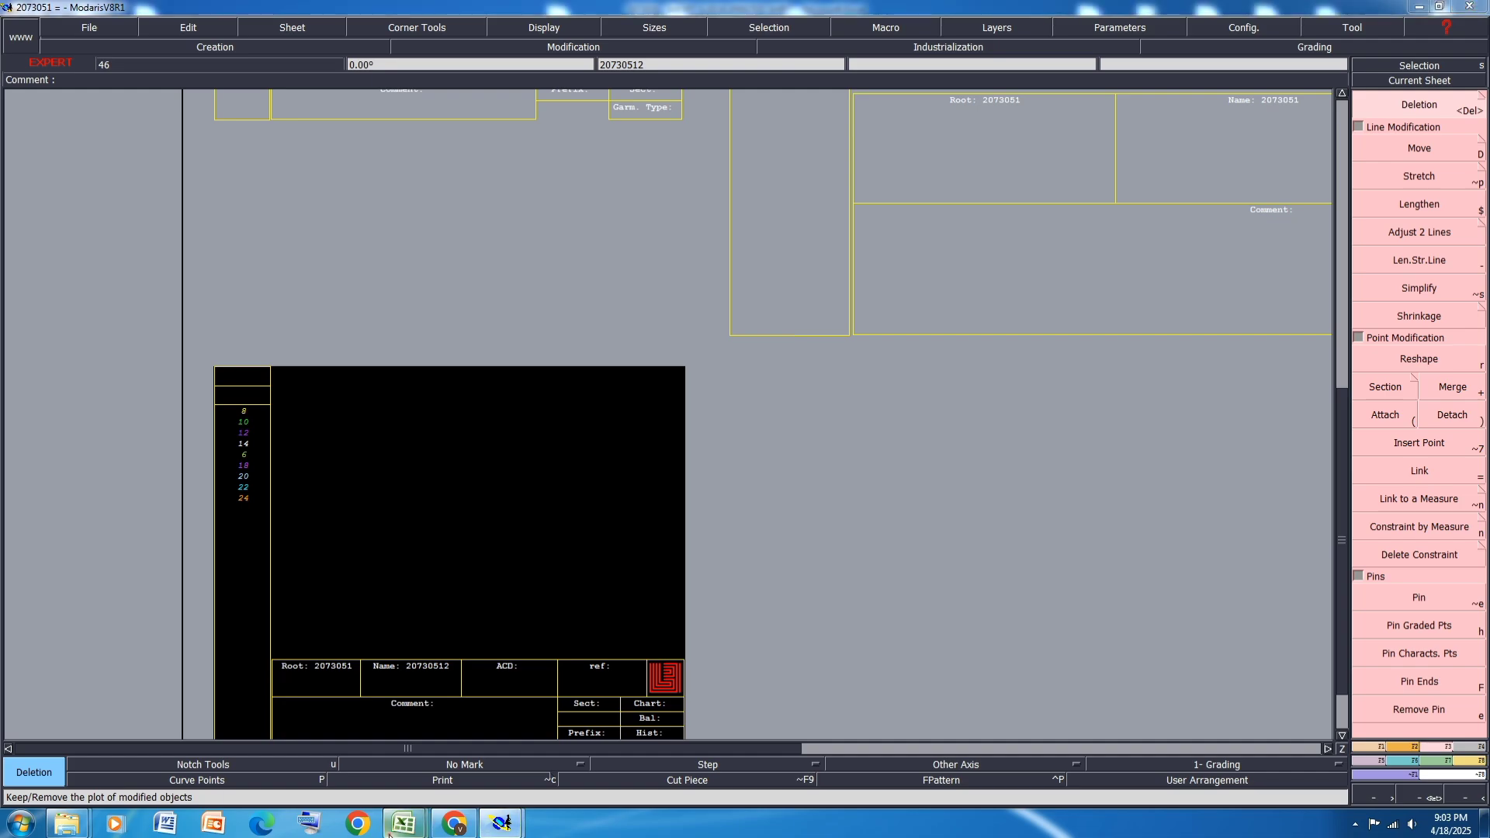
left_click(489, 738)
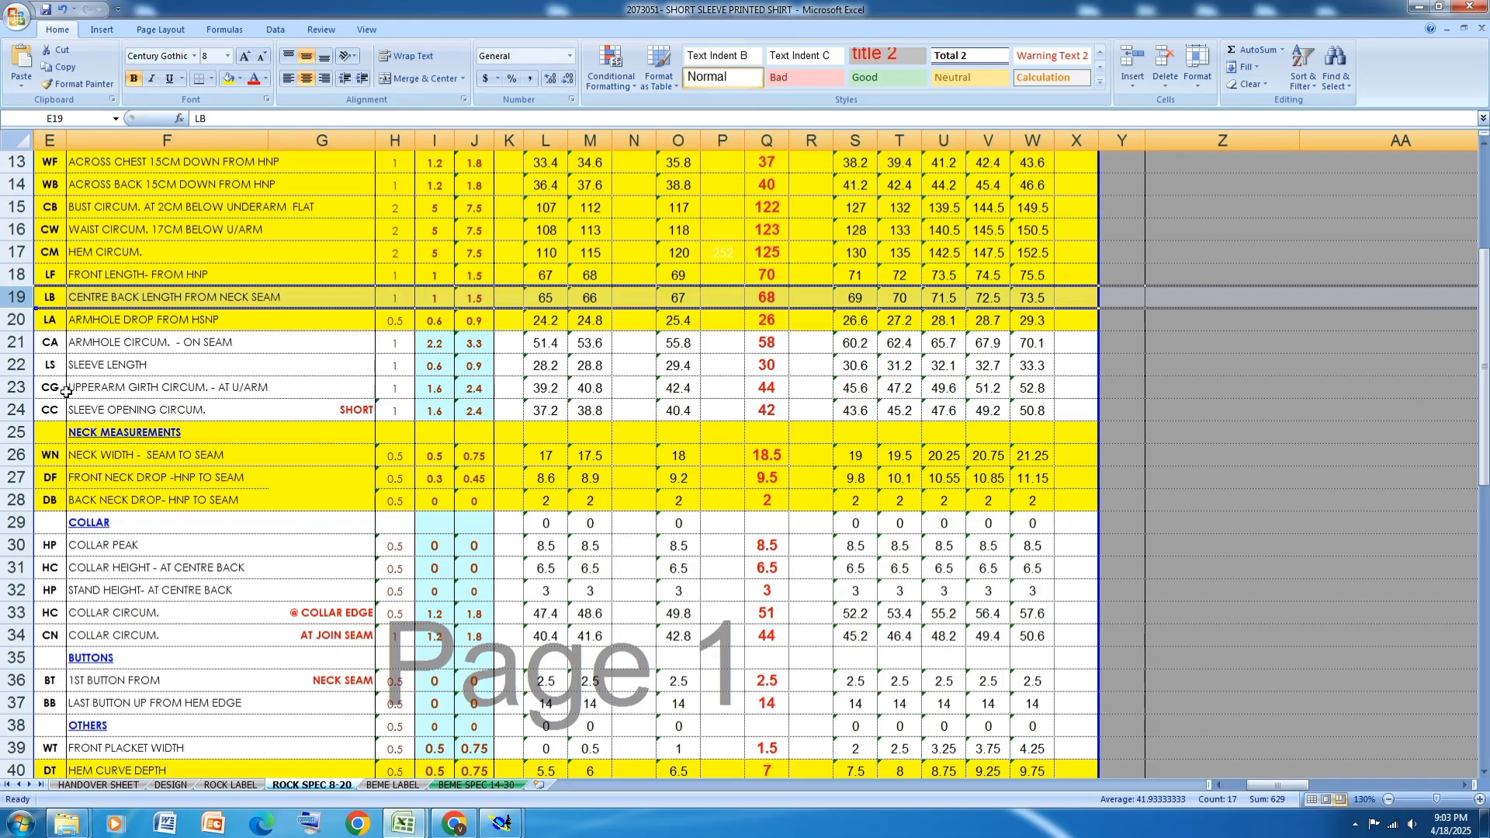
left_click(17, 367)
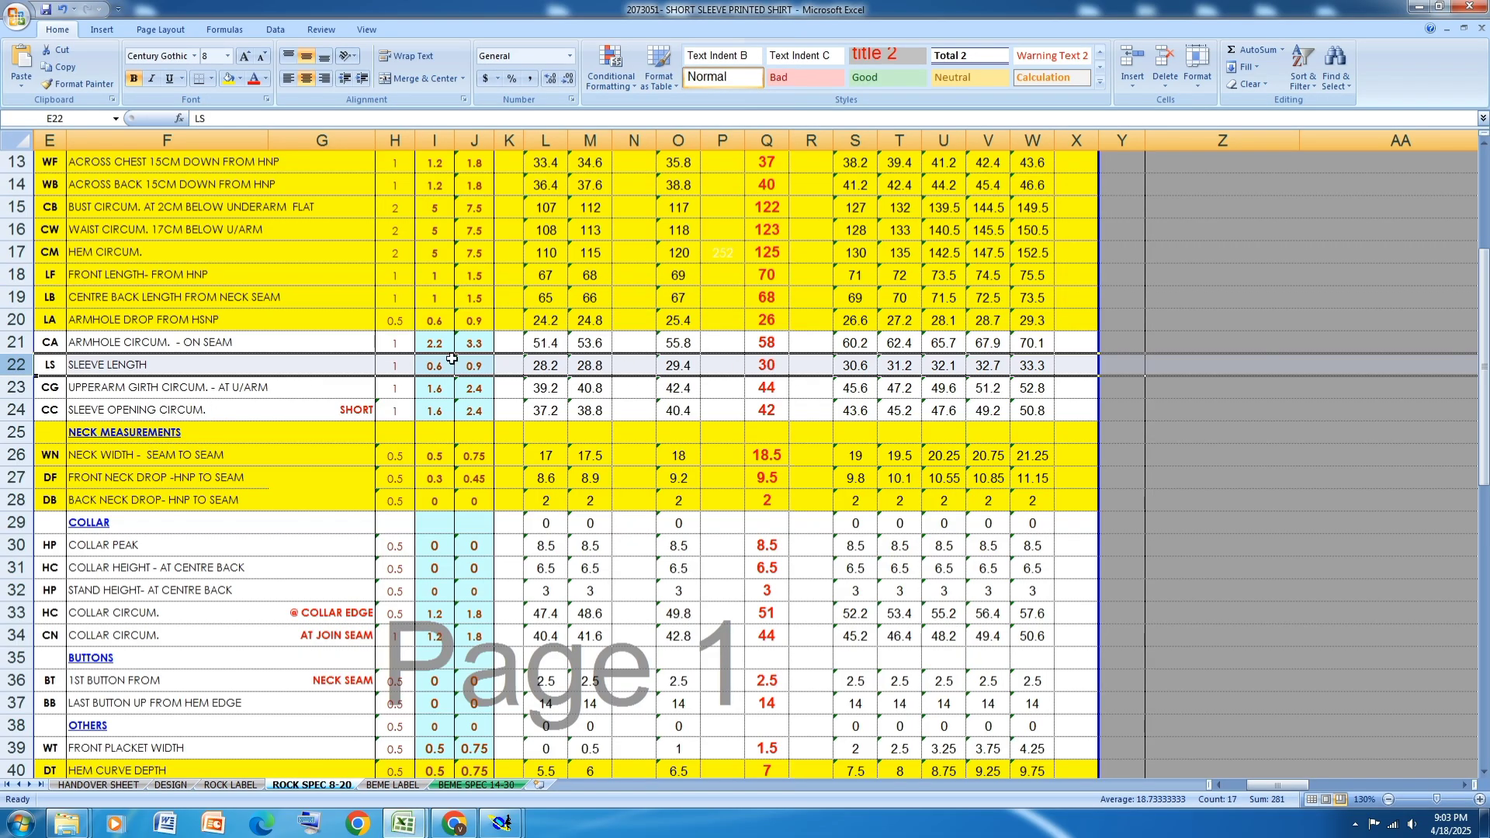
left_click(229, 79)
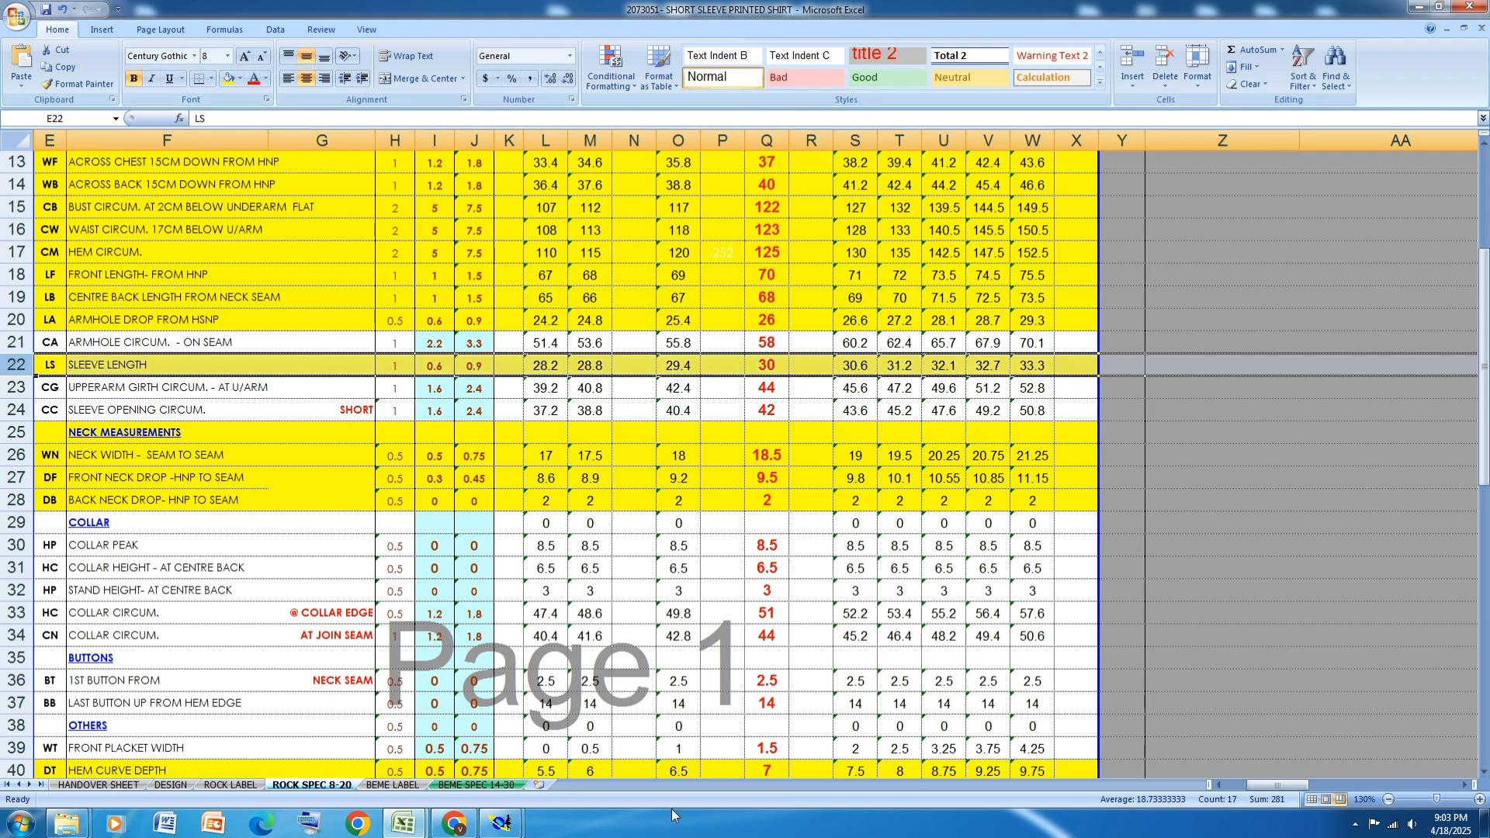
mouse_move(509, 825)
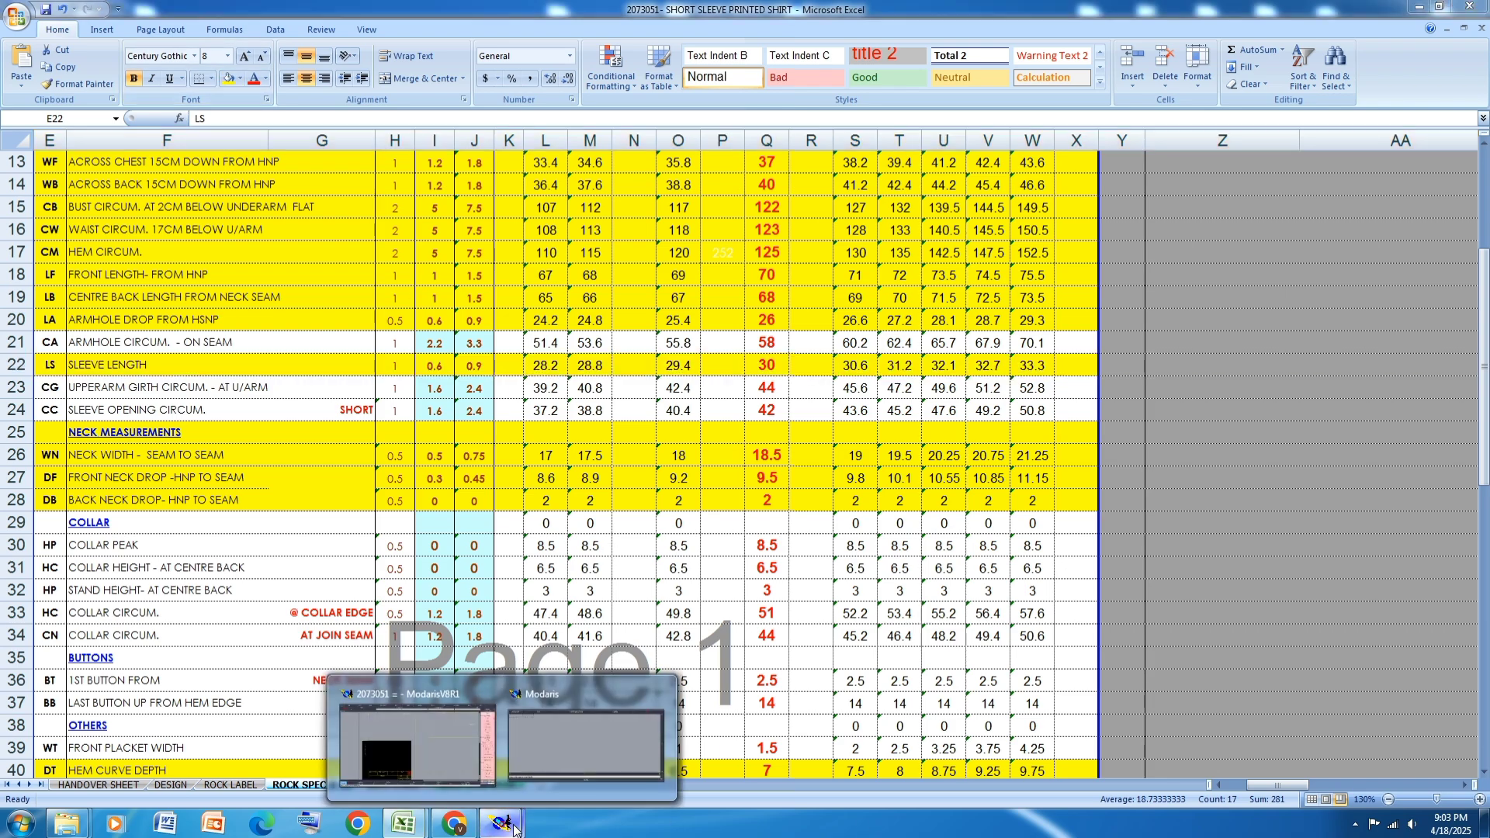
left_click(454, 750)
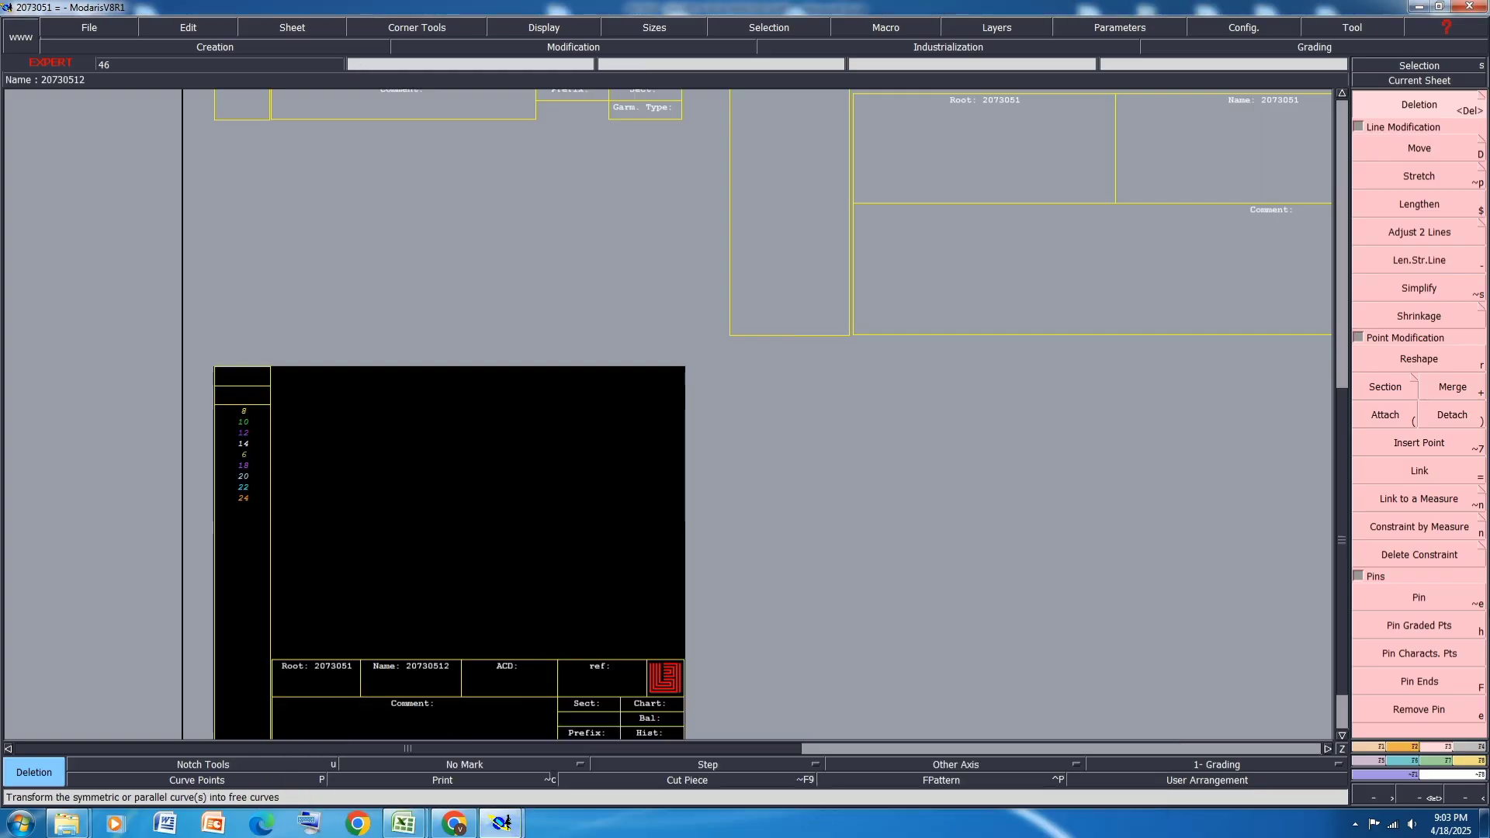
Step: Draw a horizontal straight line on the blank sheet as the 30 cm sleeve length, with dy 0
key("d")
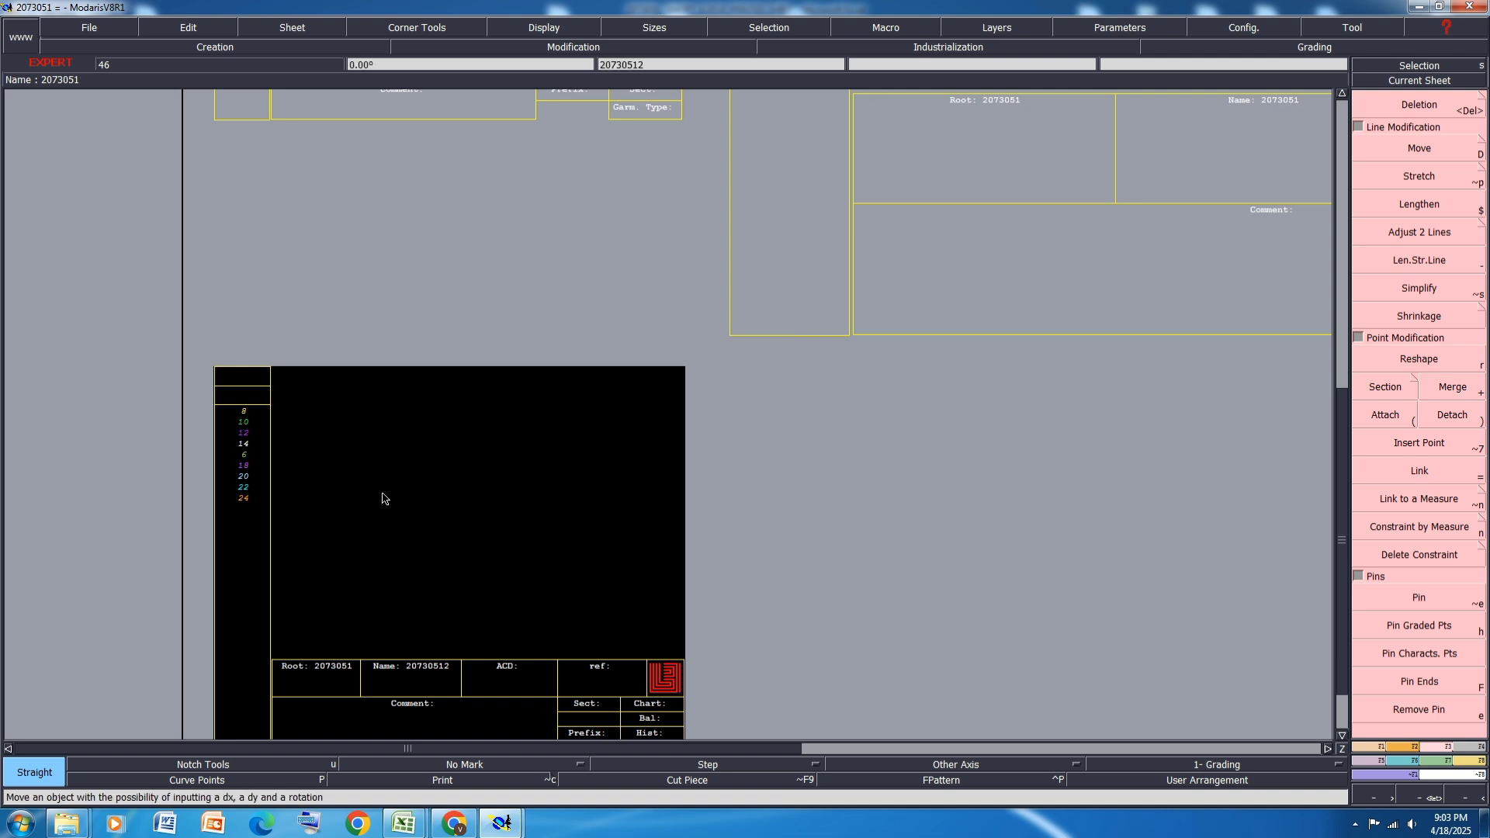
left_click(335, 498)
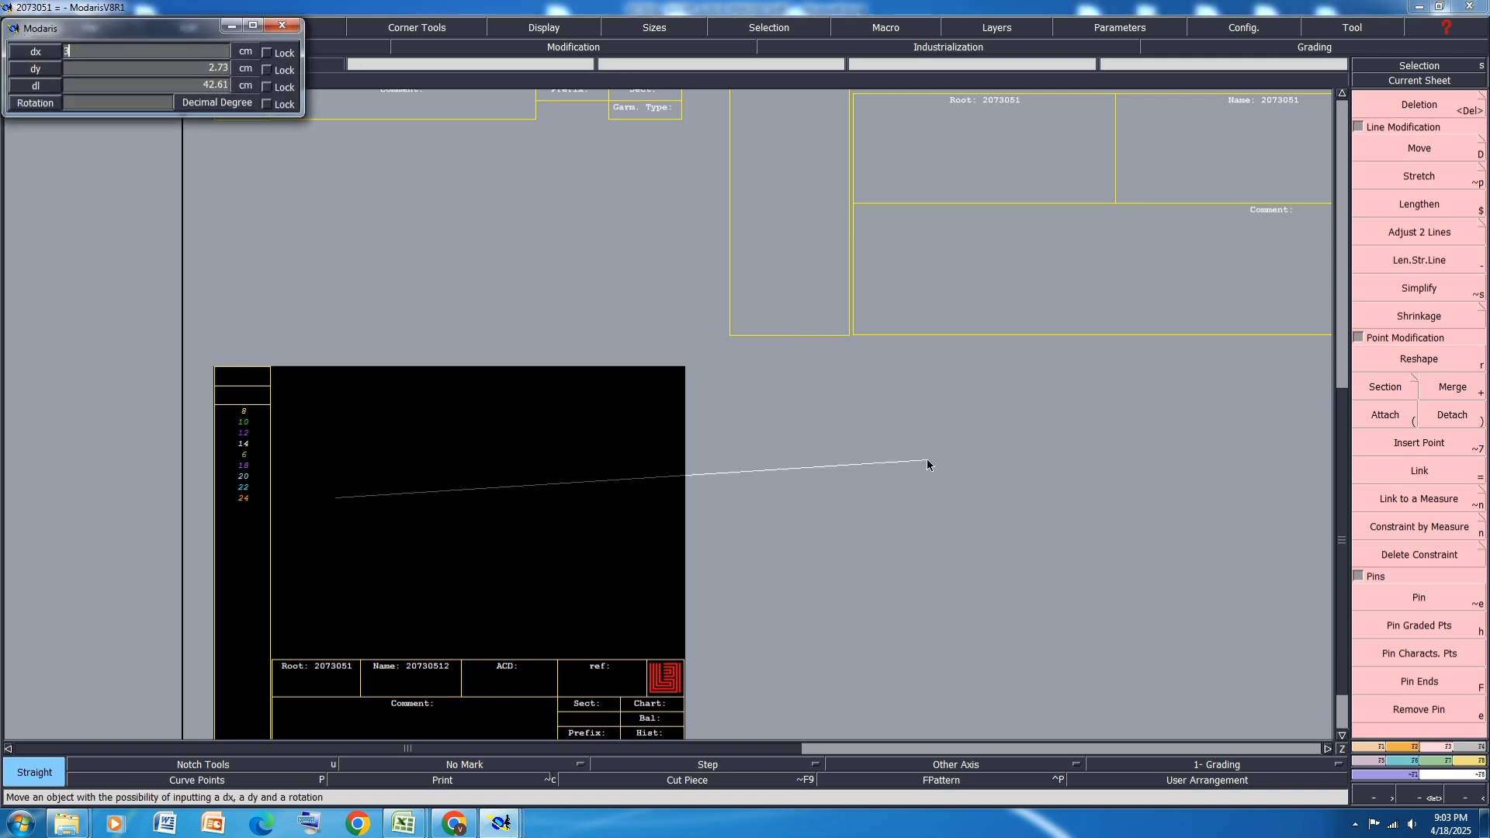
key("Tab")
type("0")
key("Return")
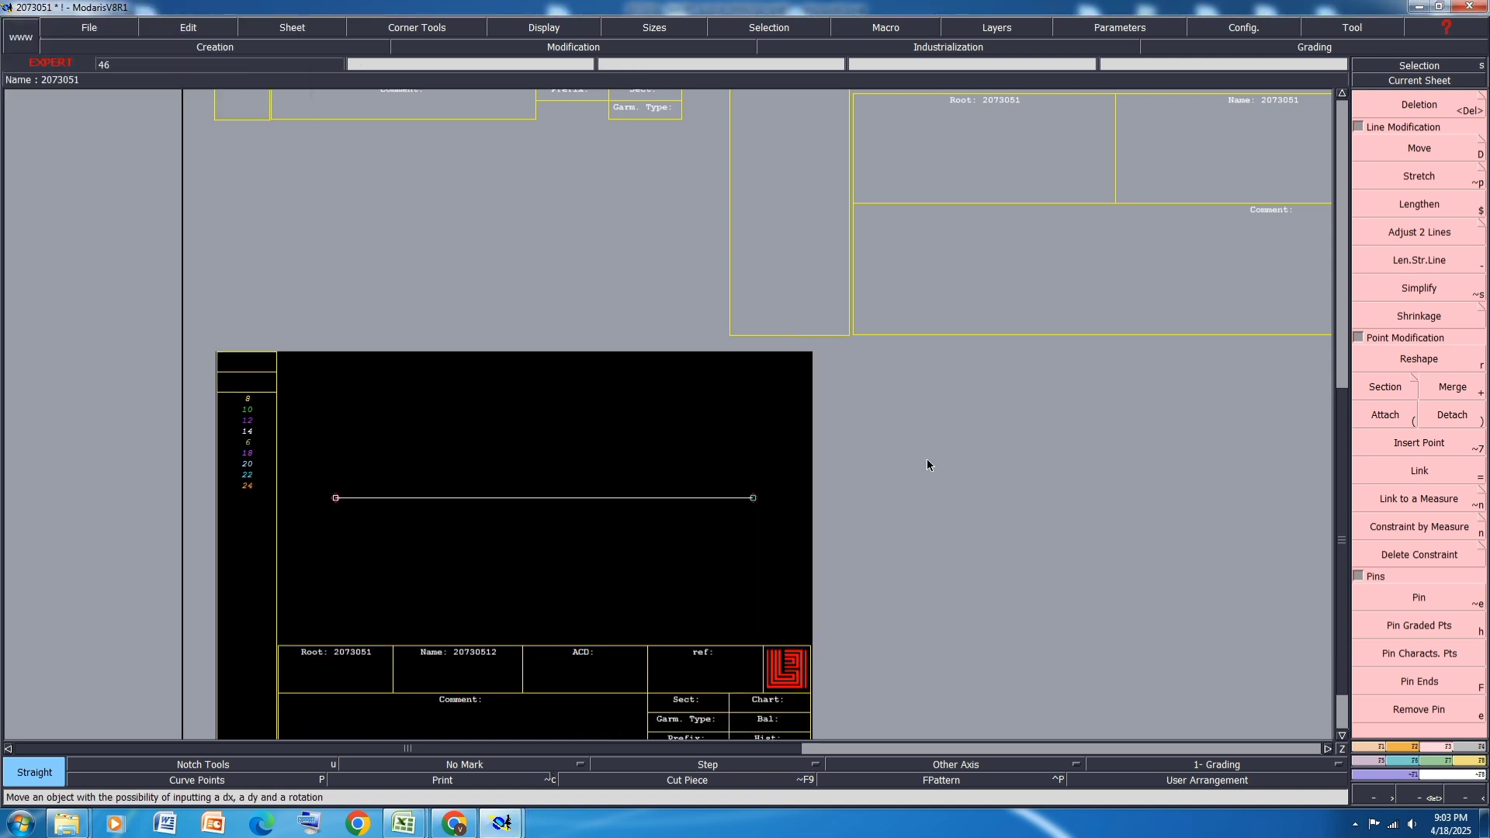
Step: Mark the upperarm girth row in the Excel size spec with the yellow fill, and return to the Modaris model
mouse_move(501, 823)
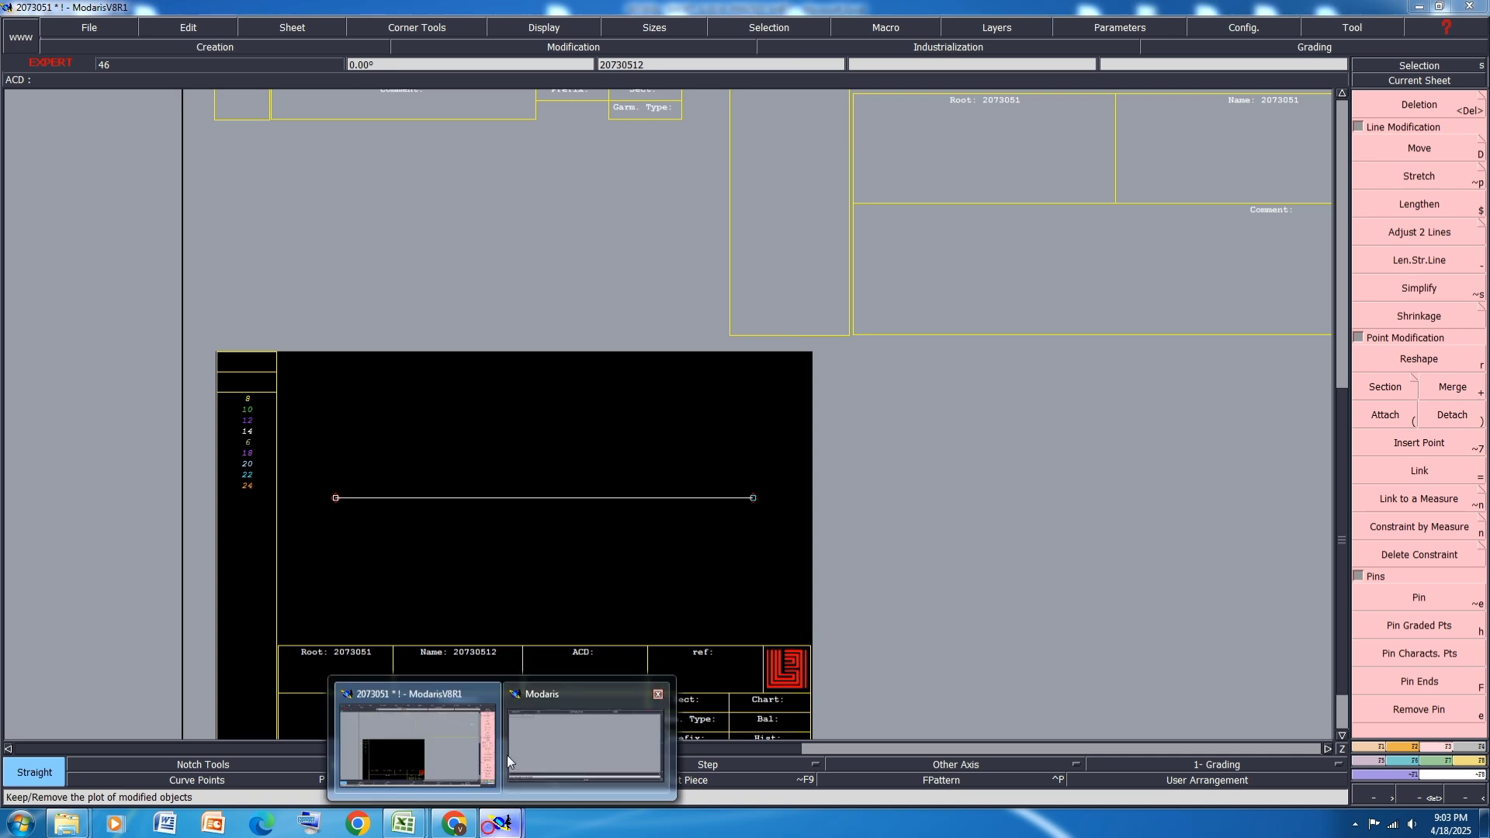
mouse_move(598, 757)
mouse_move(403, 823)
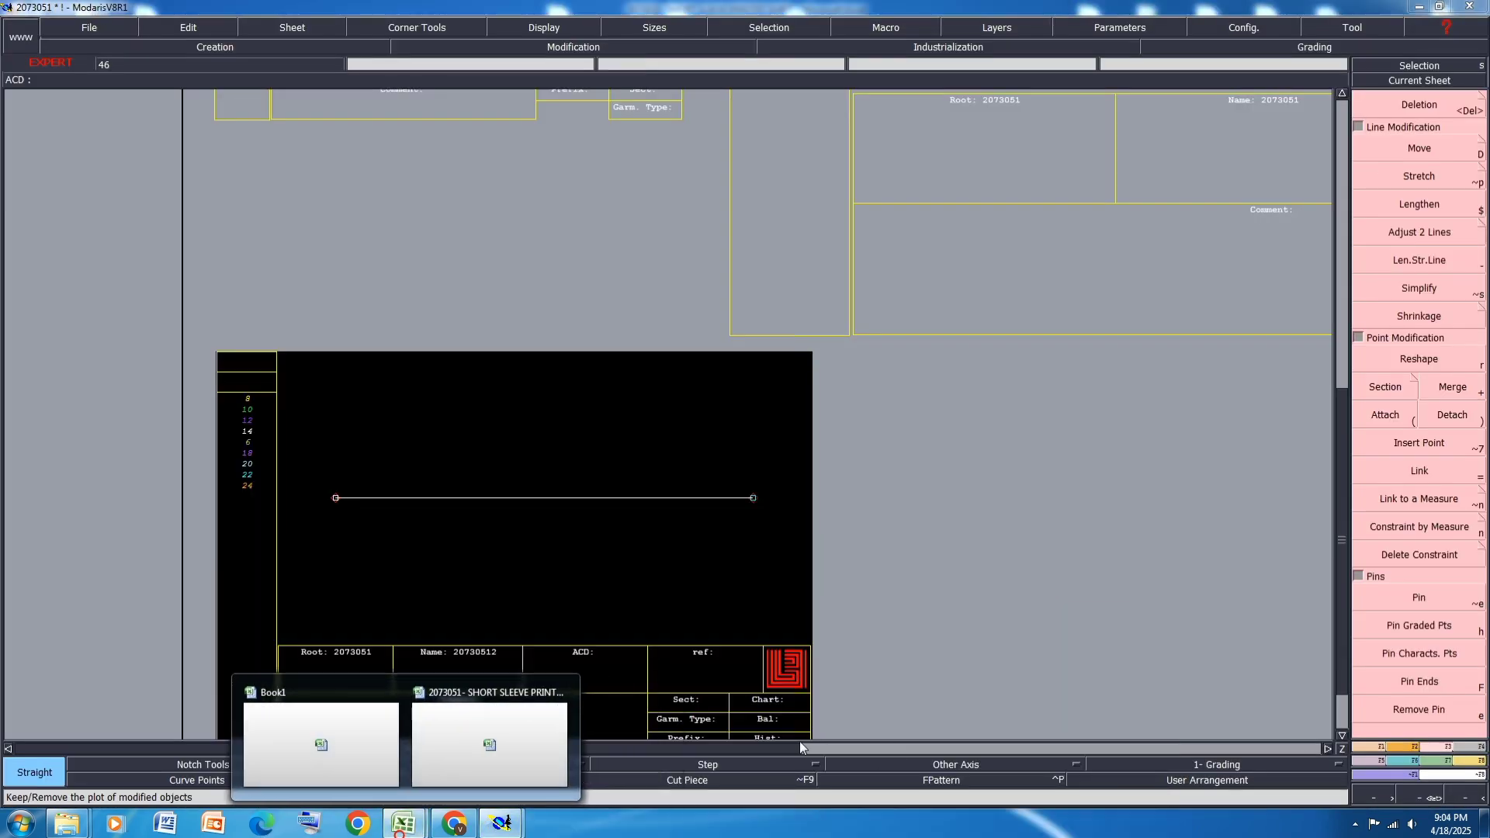
left_click(513, 769)
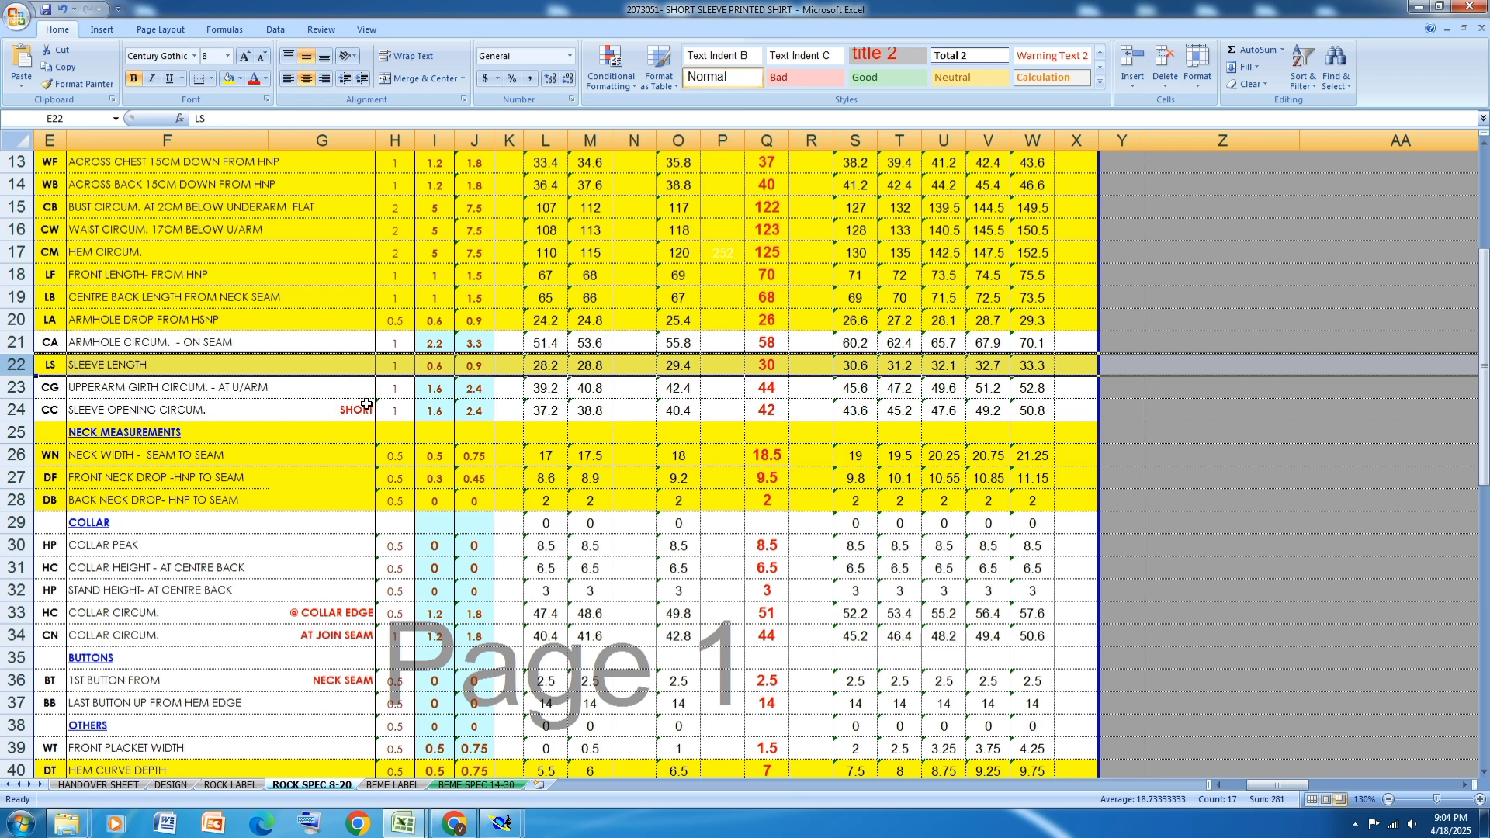
left_click(17, 387)
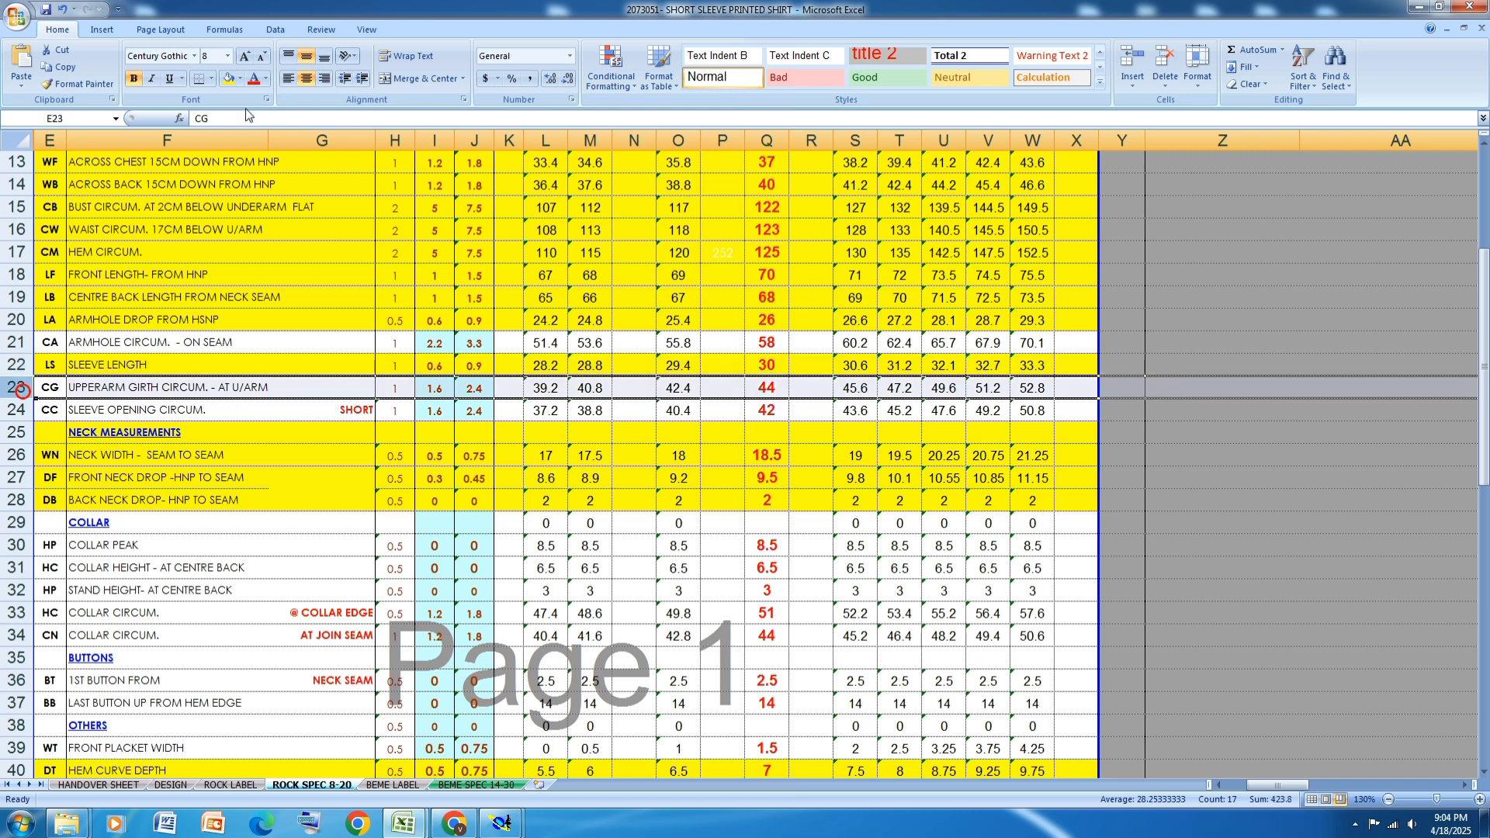
left_click(229, 78)
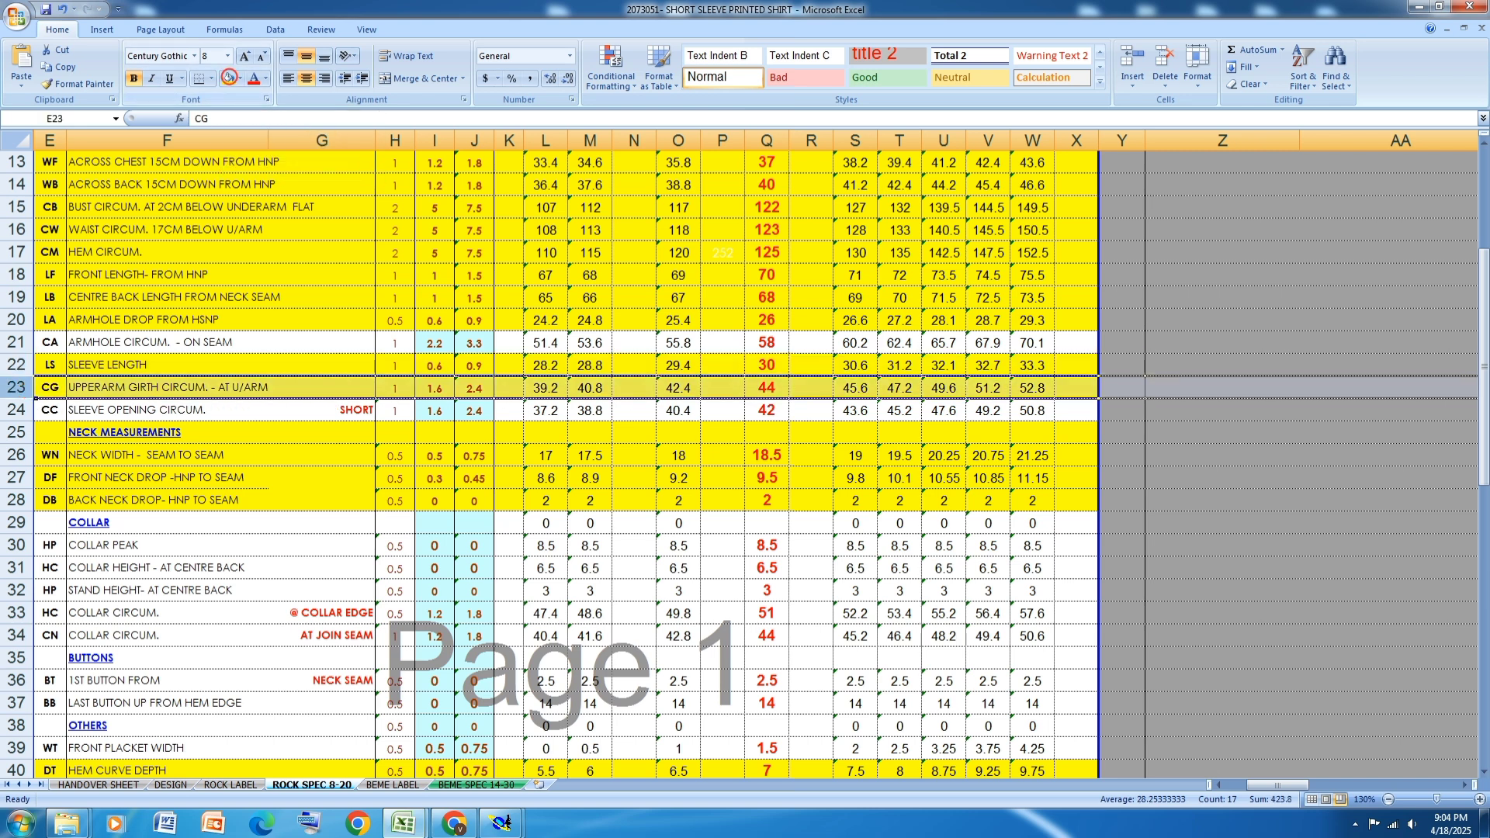
mouse_move(516, 828)
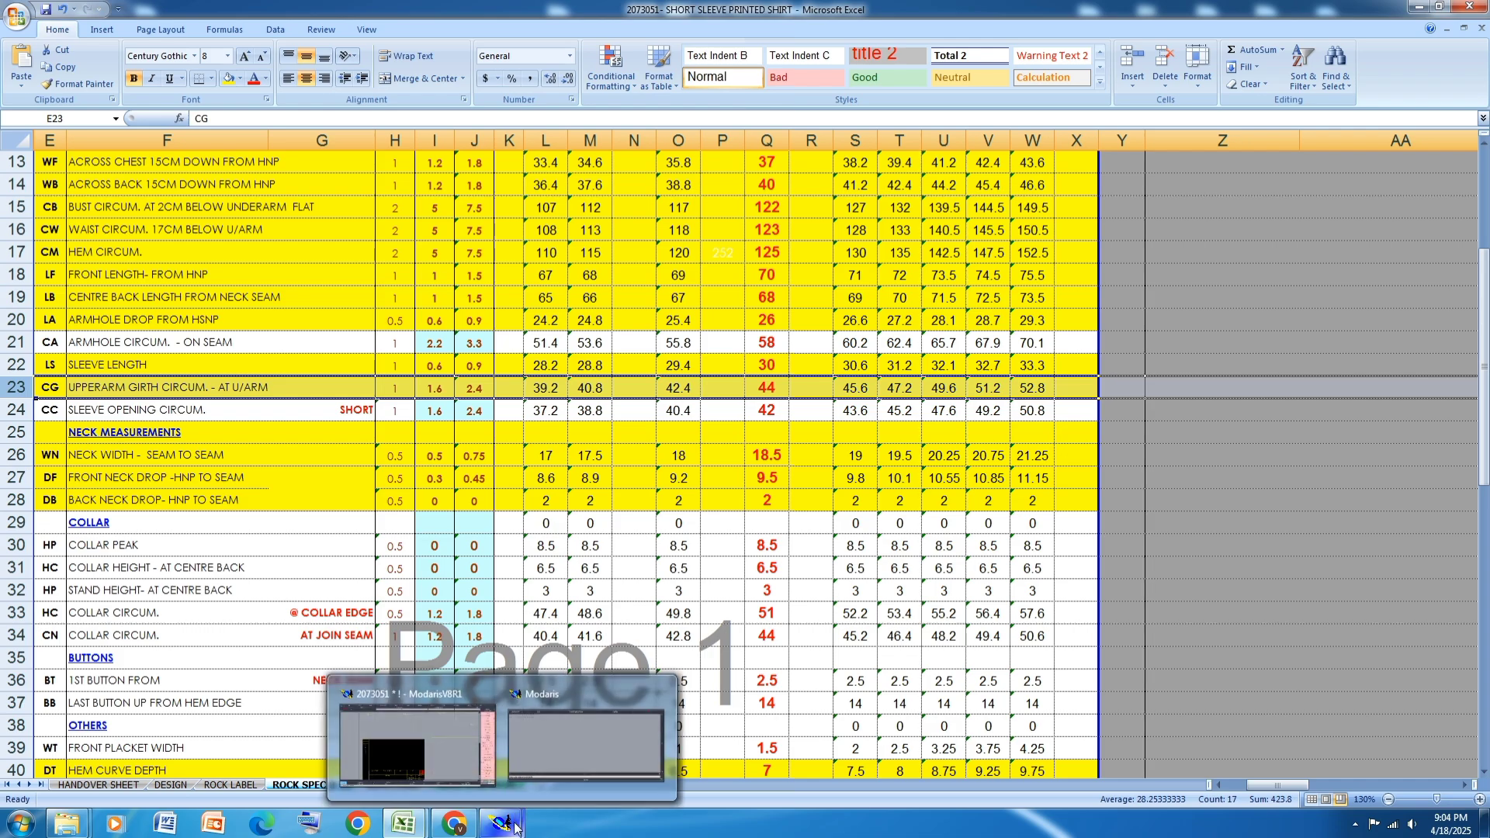
left_click(450, 766)
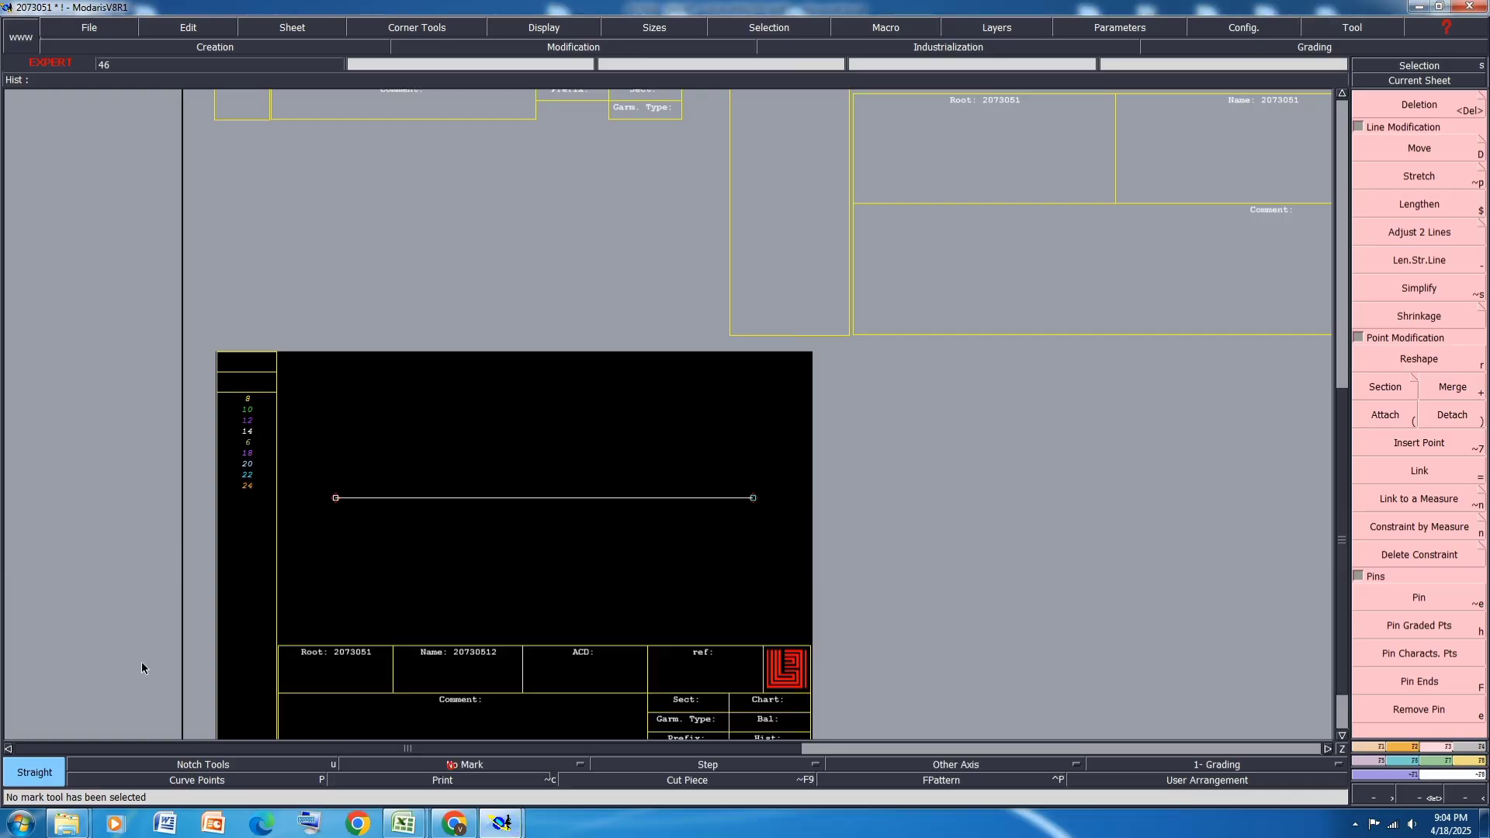
Step: Draw a straight slanted line with the Bezier tool from the sleeve length line's right end up to the underarm point
left_click(1375, 748)
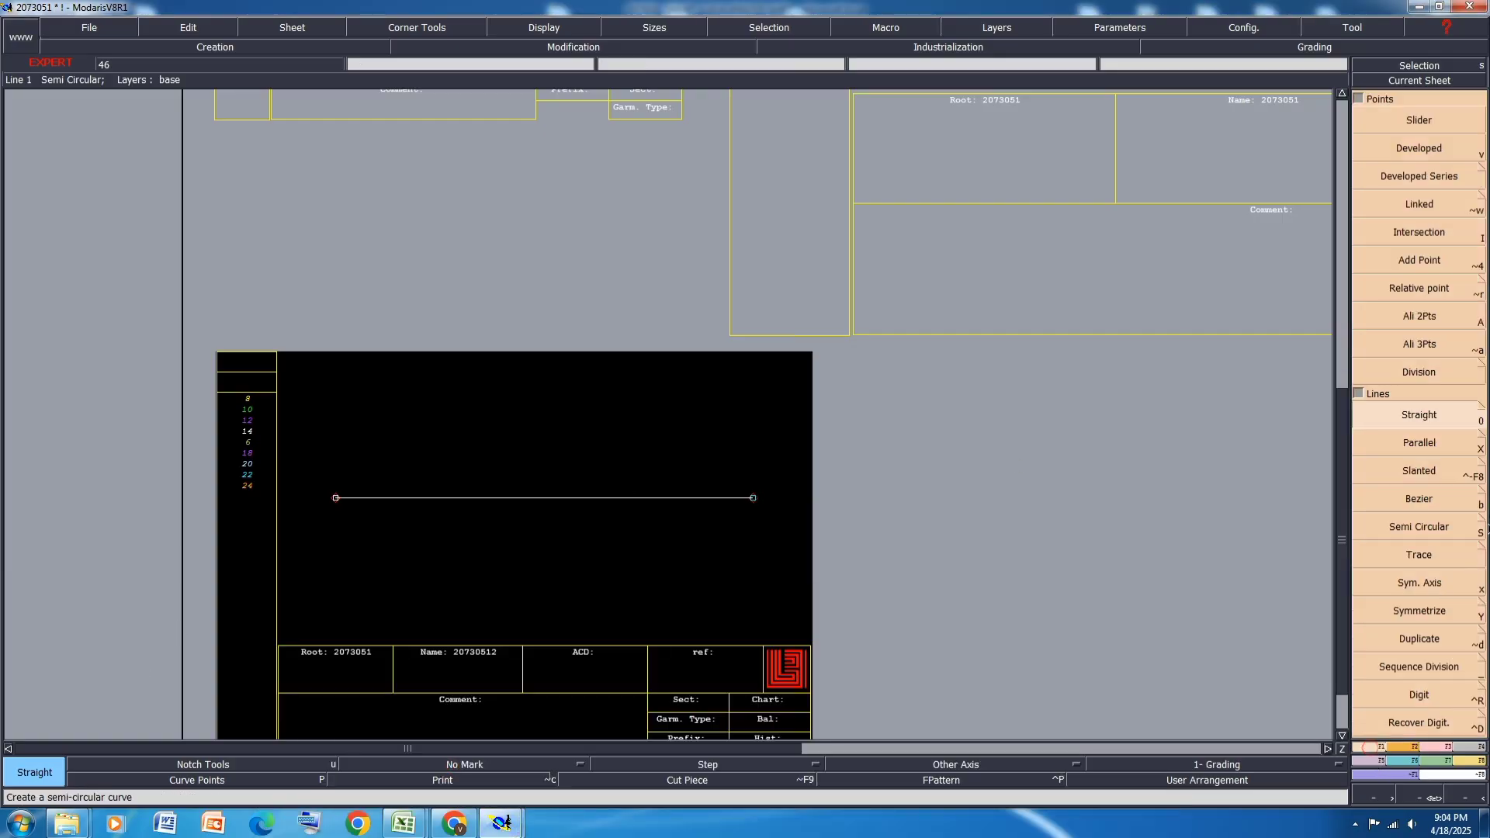
left_click(1422, 497)
left_click(752, 497)
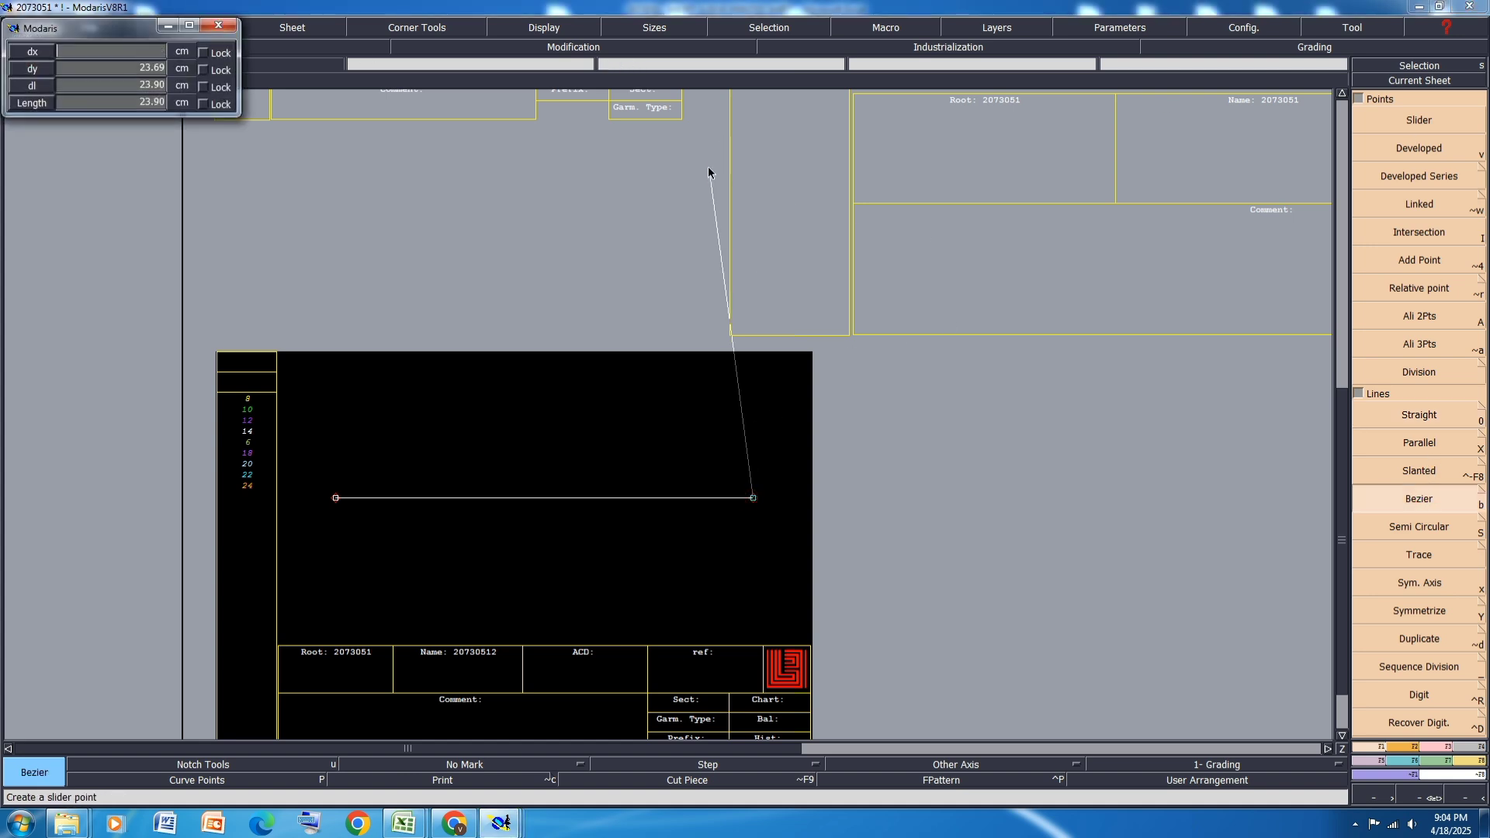
type("0")
key("Return")
key("Return")
left_click(558, 191)
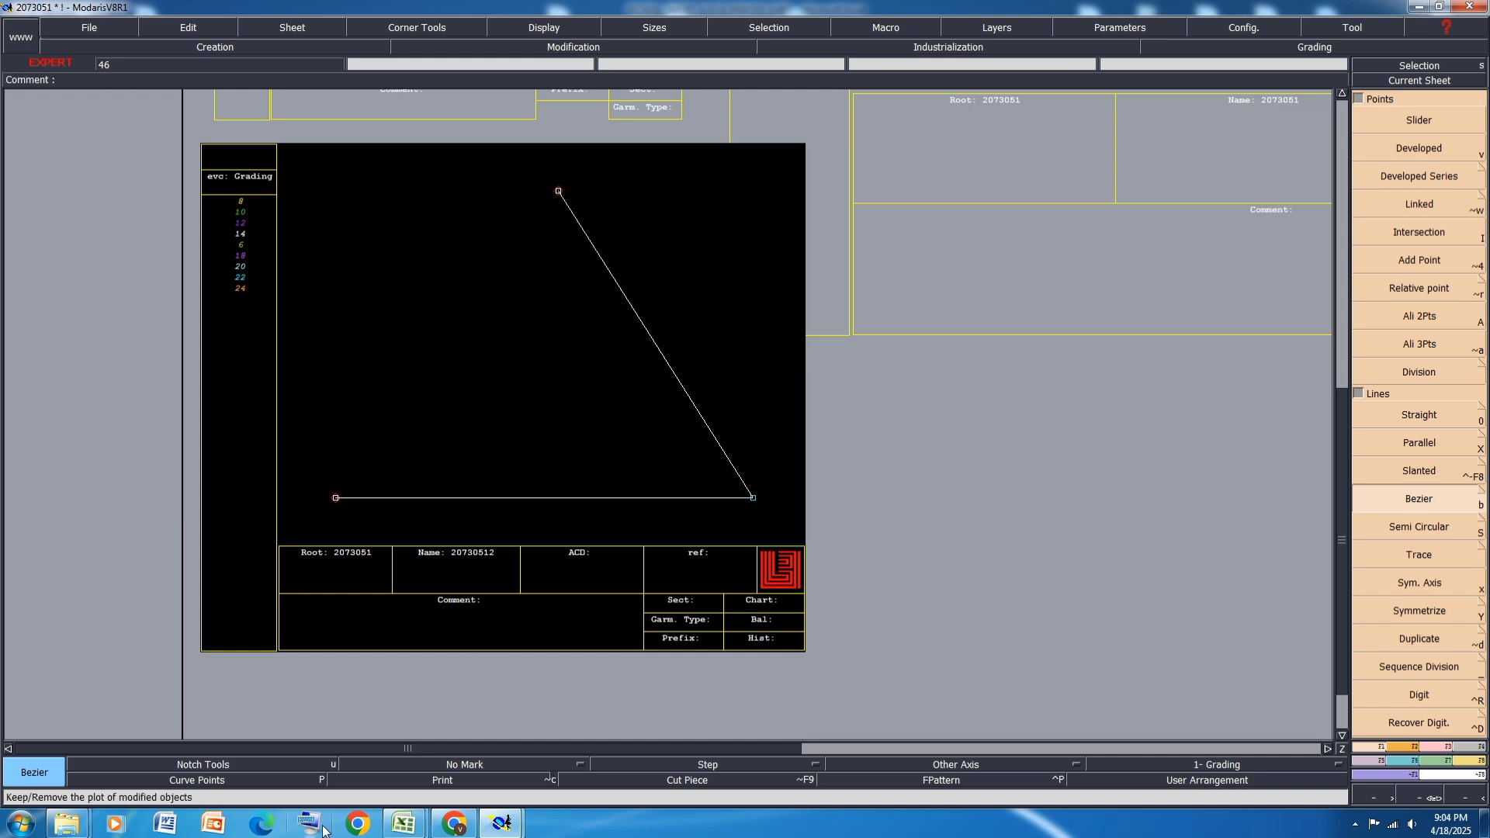
Step: Mark the sleeve opening circumference row in the Excel size spec with the yellow fill, and return to the Modaris model
mouse_move(404, 827)
left_click(458, 743)
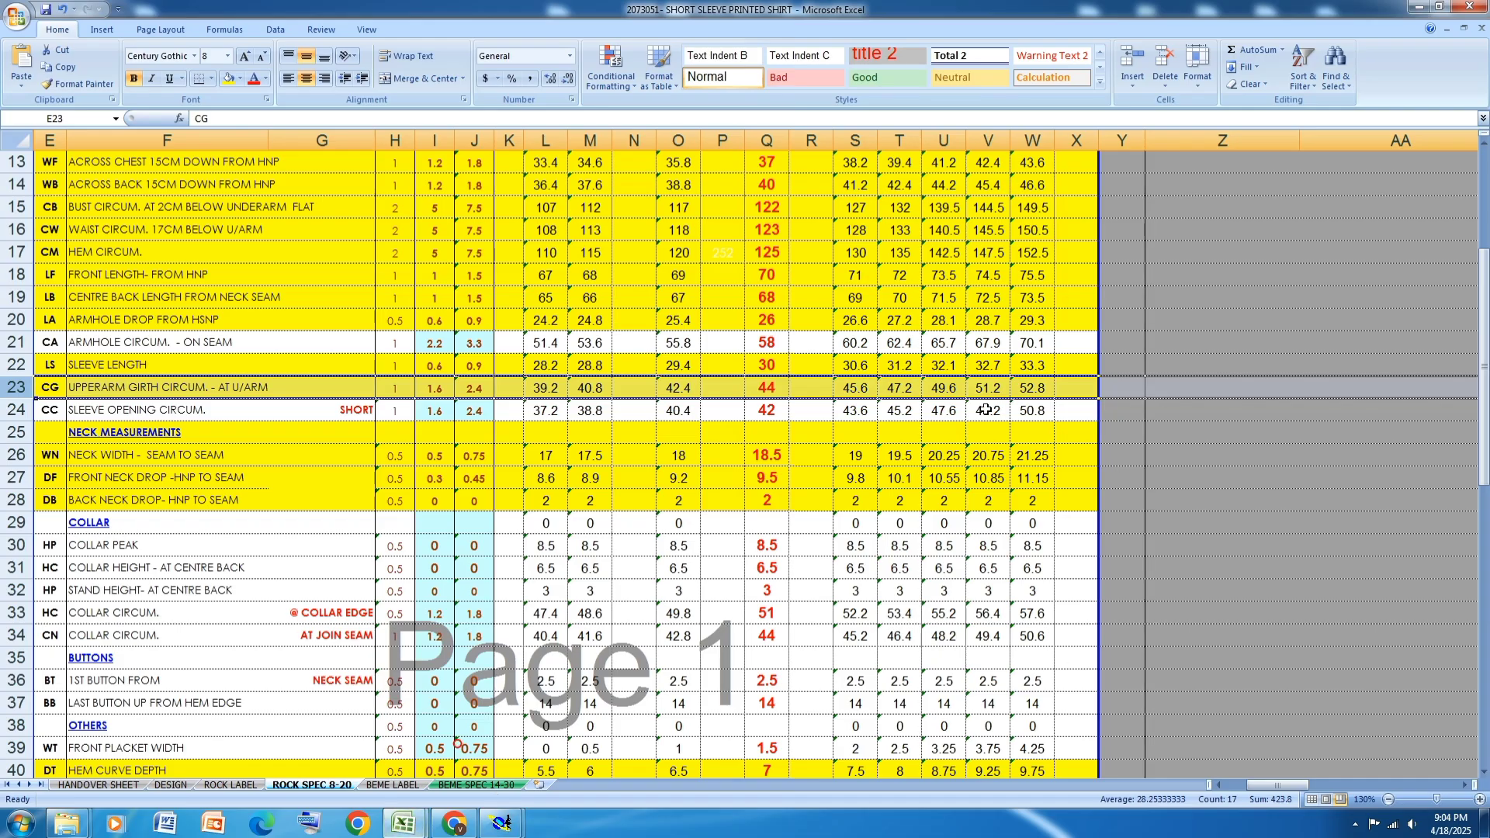
left_click(15, 410)
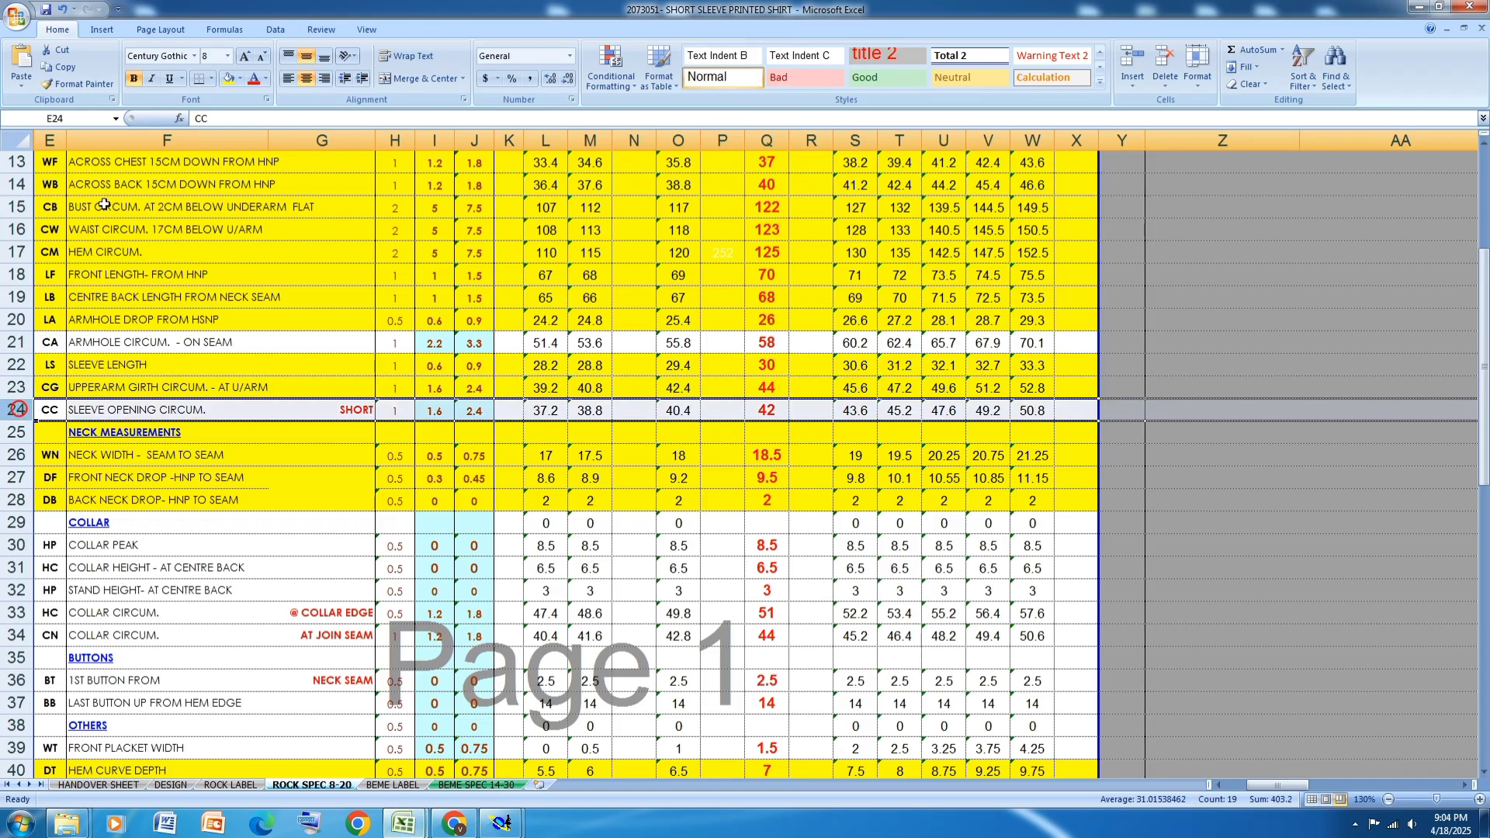
left_click(232, 86)
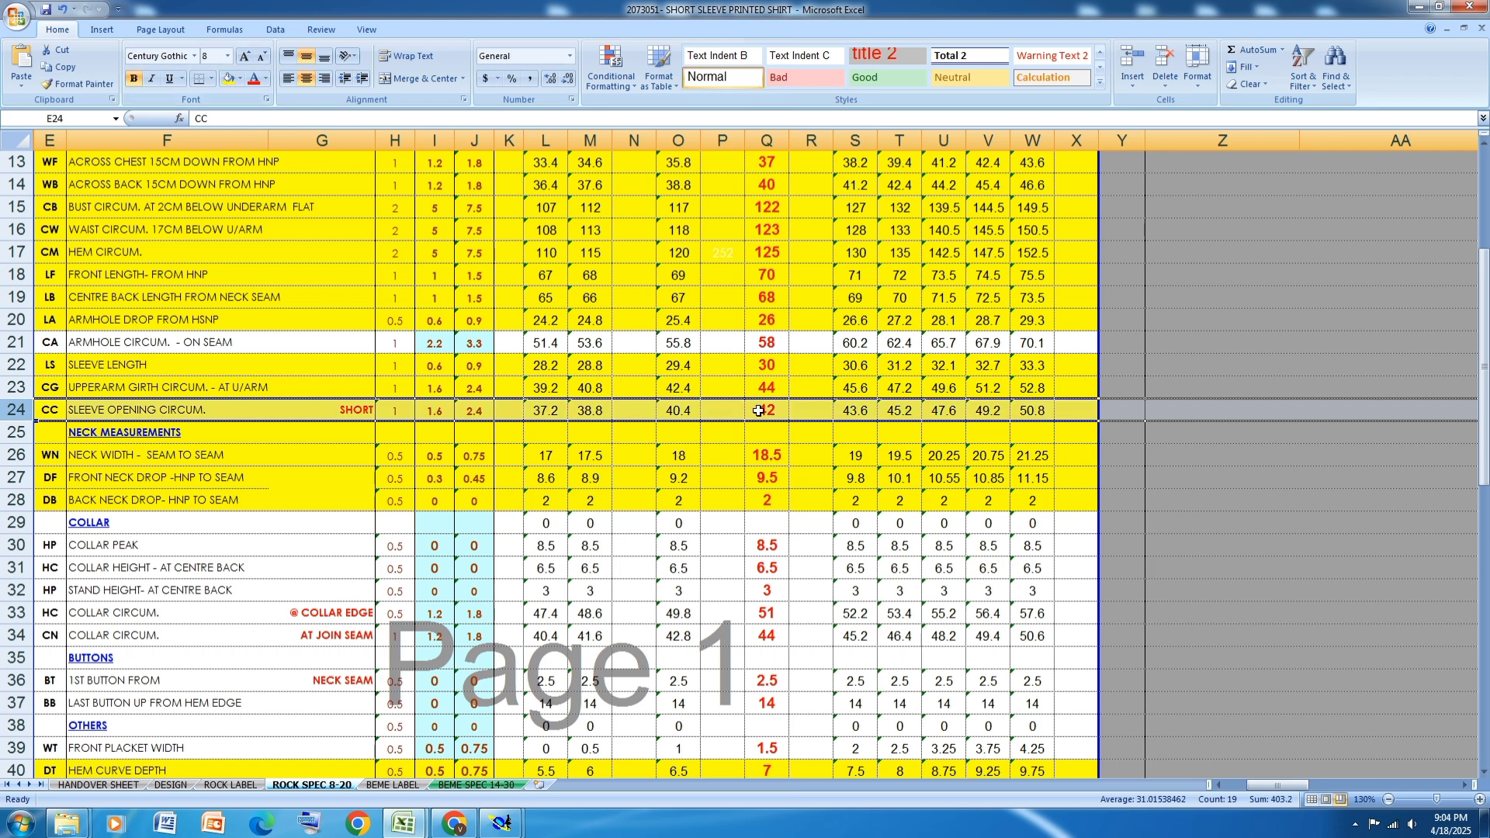
left_click(504, 825)
left_click(482, 737)
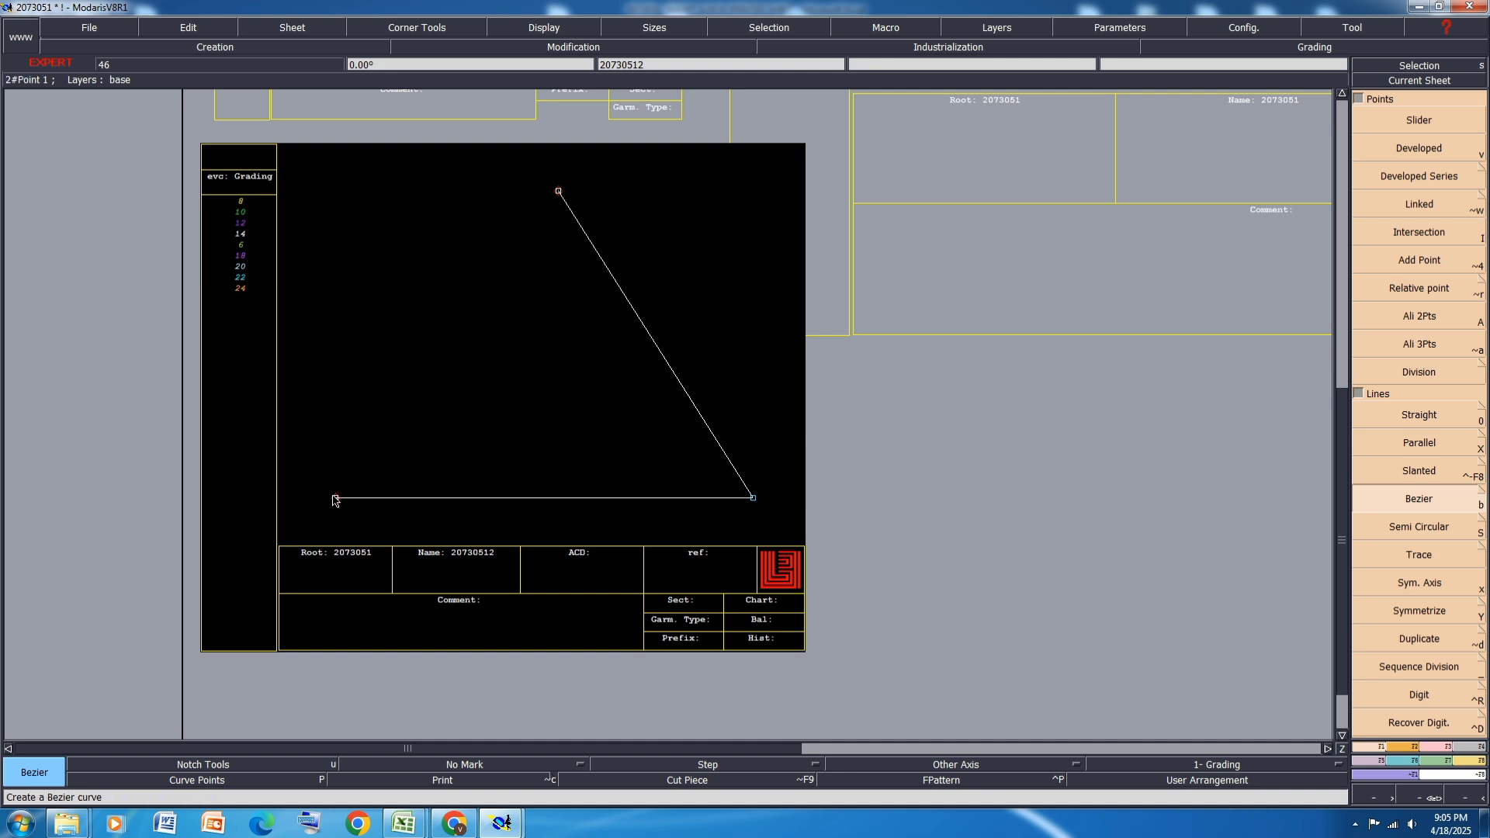
Step: Draw the sleeve opening as a vertical Bezier line up from the sleeve length line's left end, with dx 0 and dy 21 cm
left_click(335, 499)
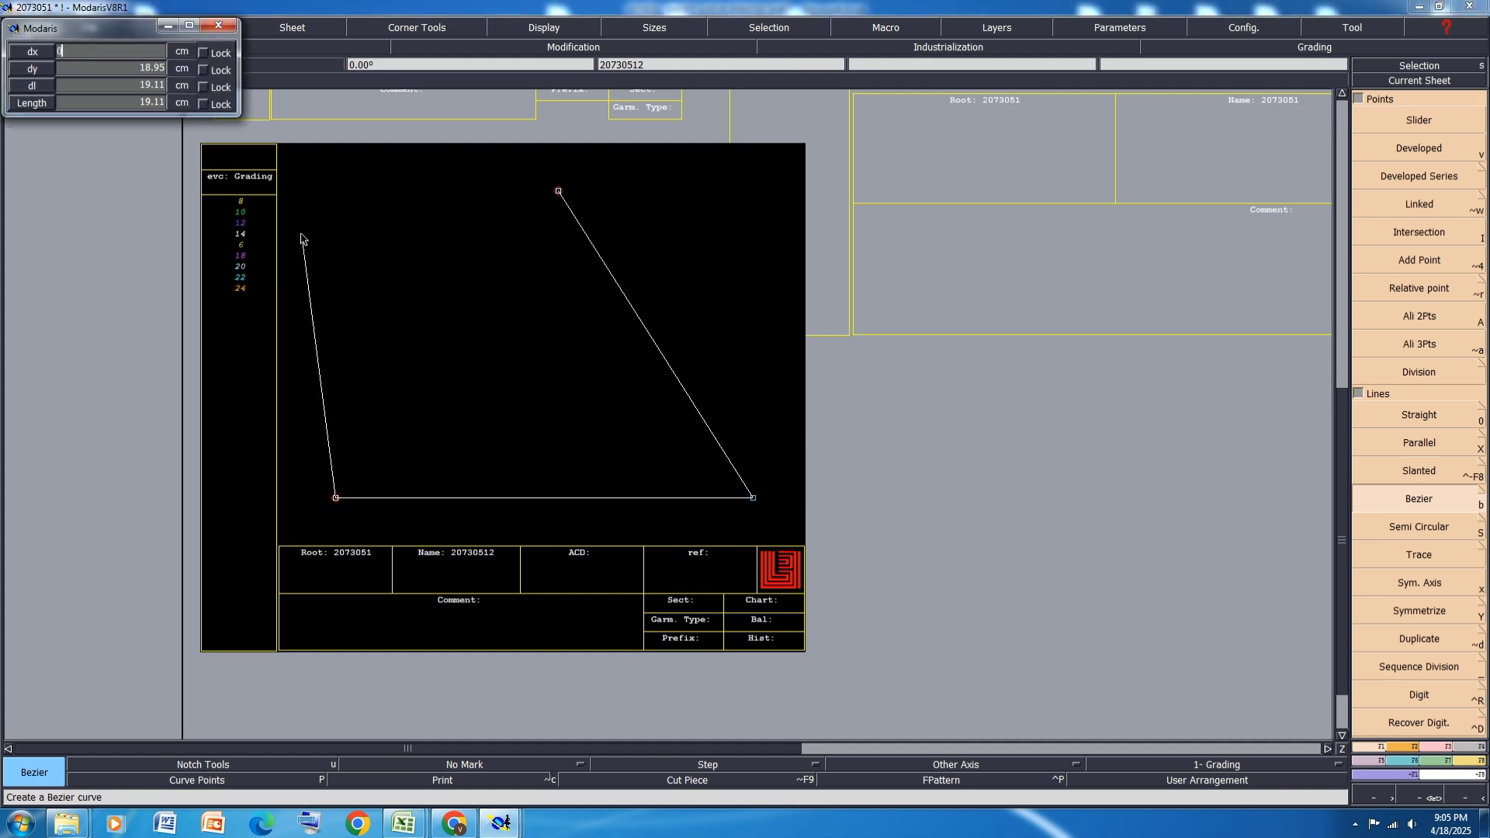
key("Tab")
type("21")
key("Return")
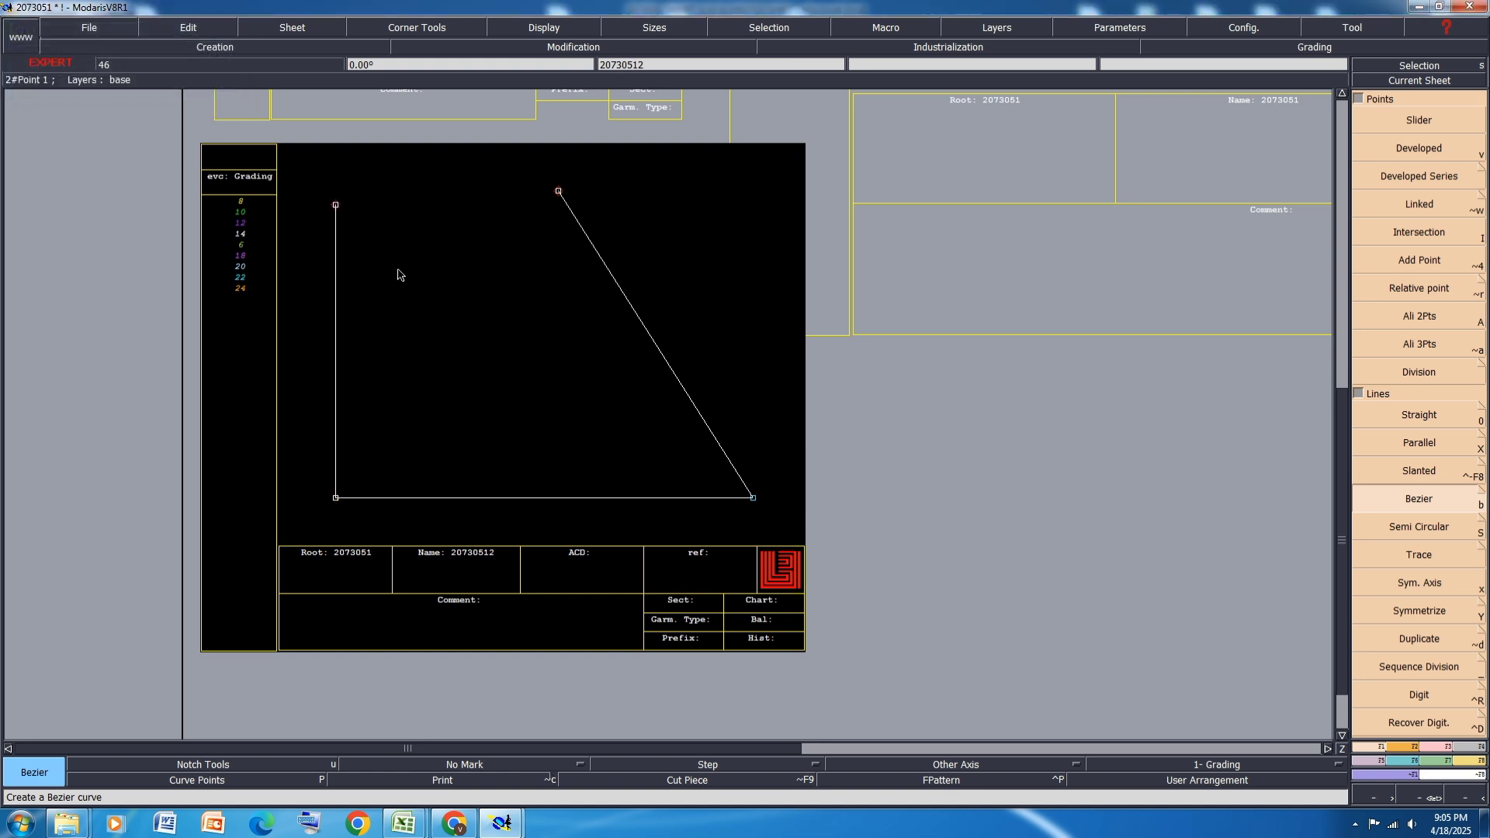
Step: Draw a Bezier line from the upper end of the sleeve opening to the underarm point to close the sleeve outline
left_click(335, 205)
left_click(558, 192)
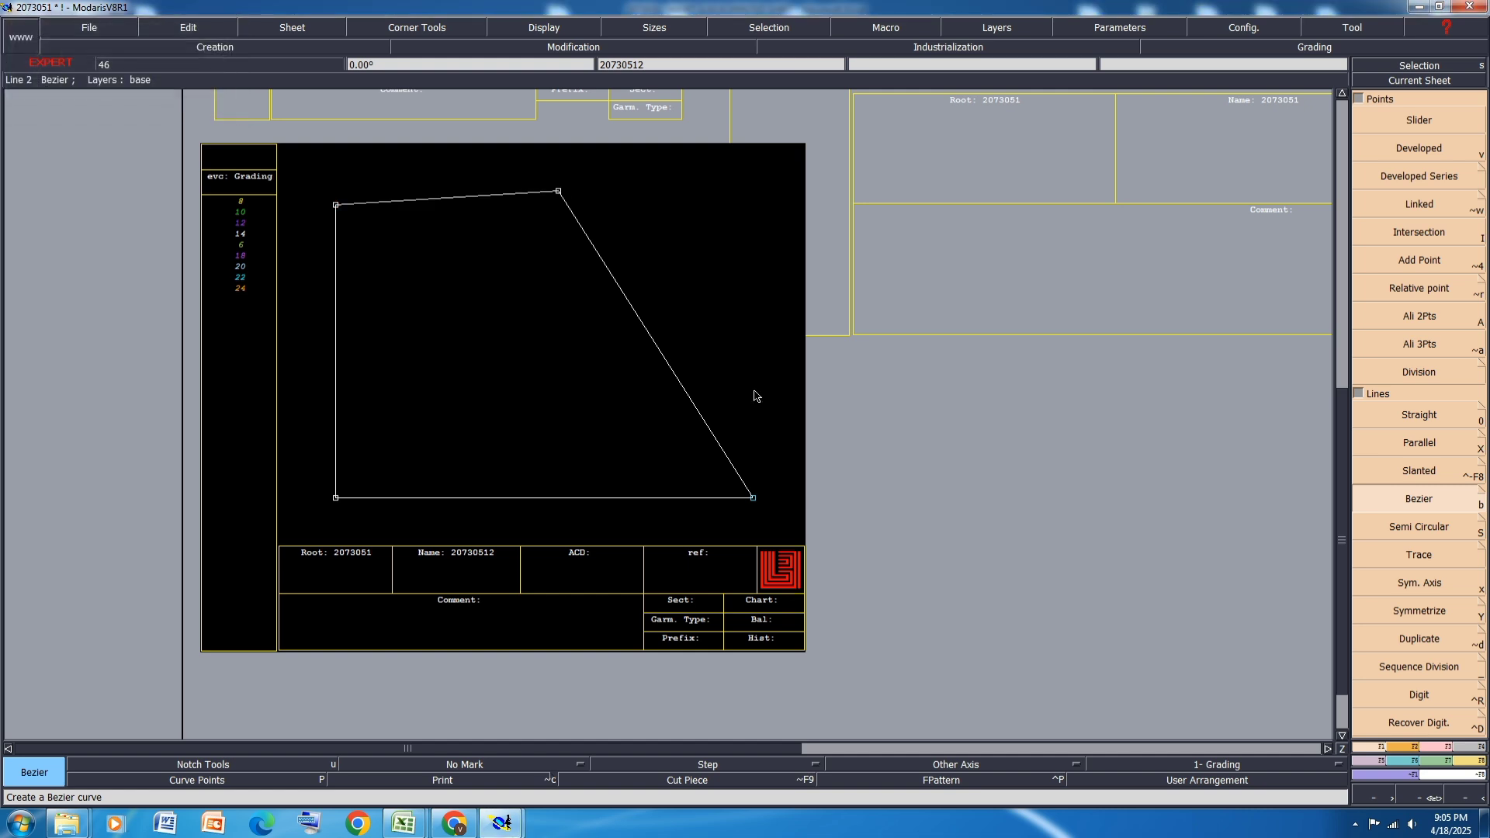
scroll(749, 384, "up", 2)
scroll(590, 501, "down", 3)
scroll(683, 408, "up", 2)
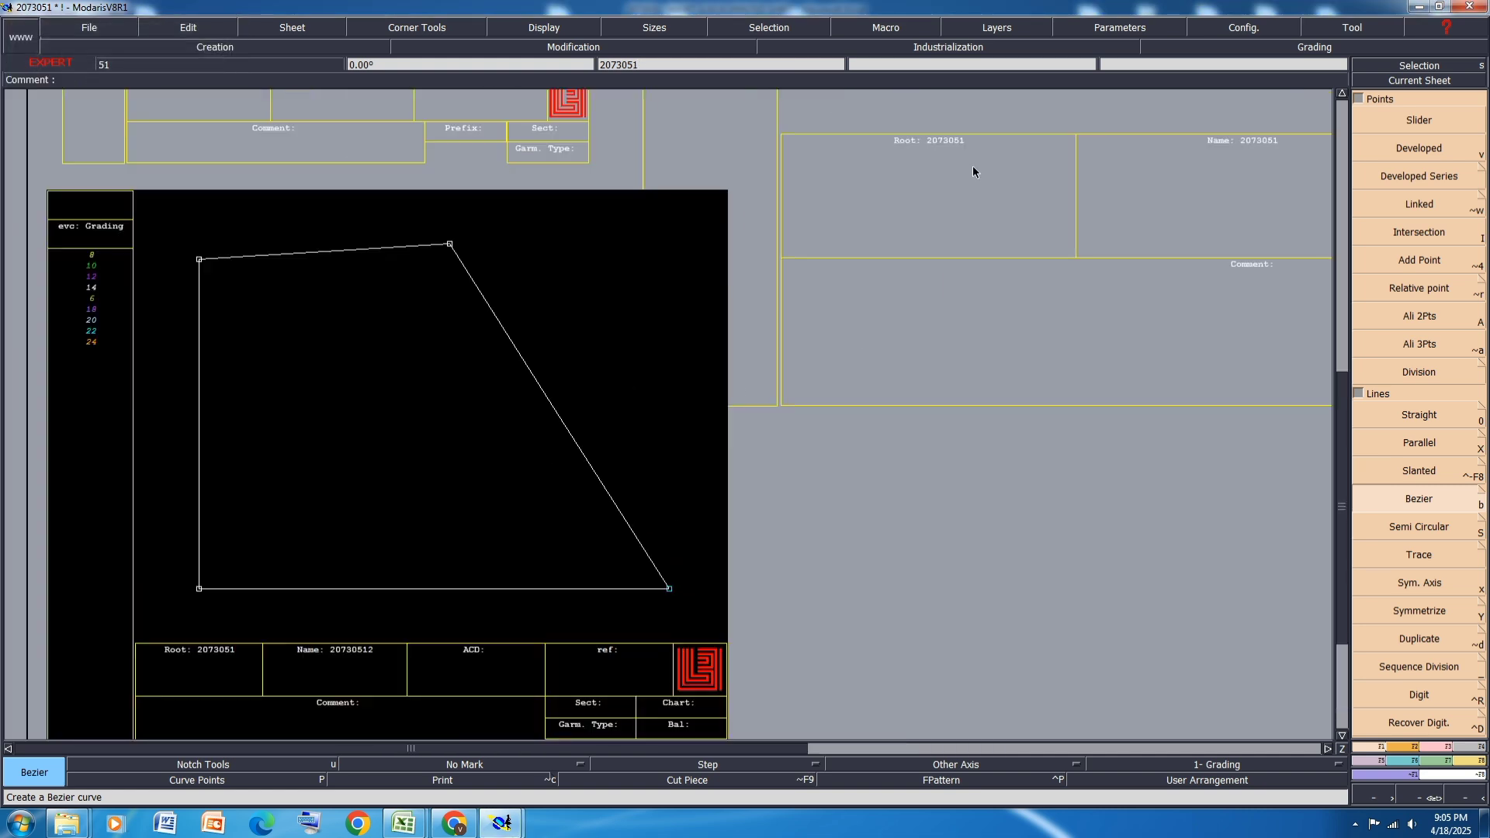
Step: Show the curve handles and reshape the slanted sleeve cap line into an S-curve, hollow near the underarm and rounded near the cap top
left_click(541, 29)
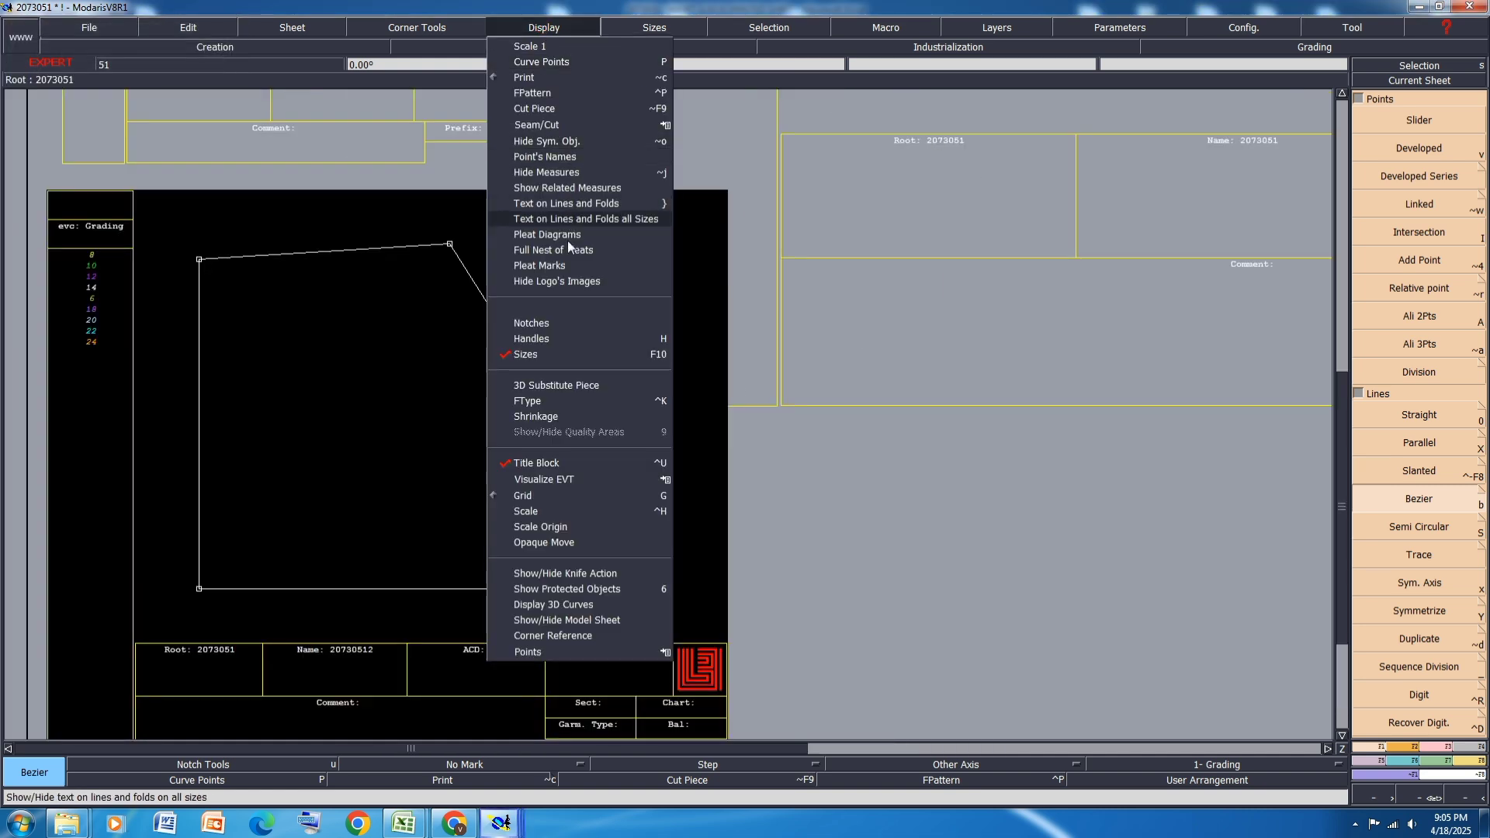
left_click(537, 339)
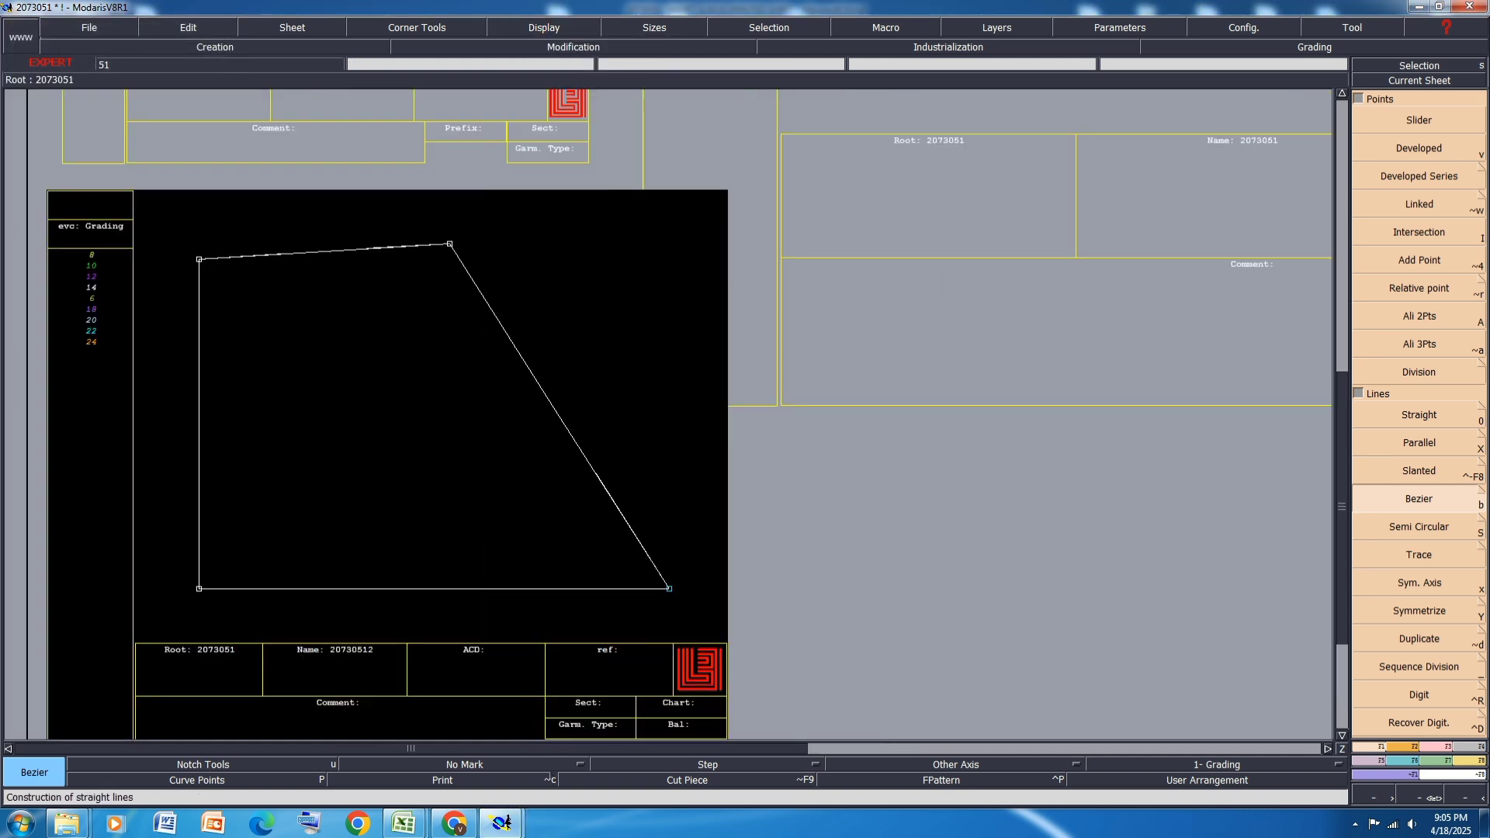
left_click(1436, 749)
left_click(1425, 360)
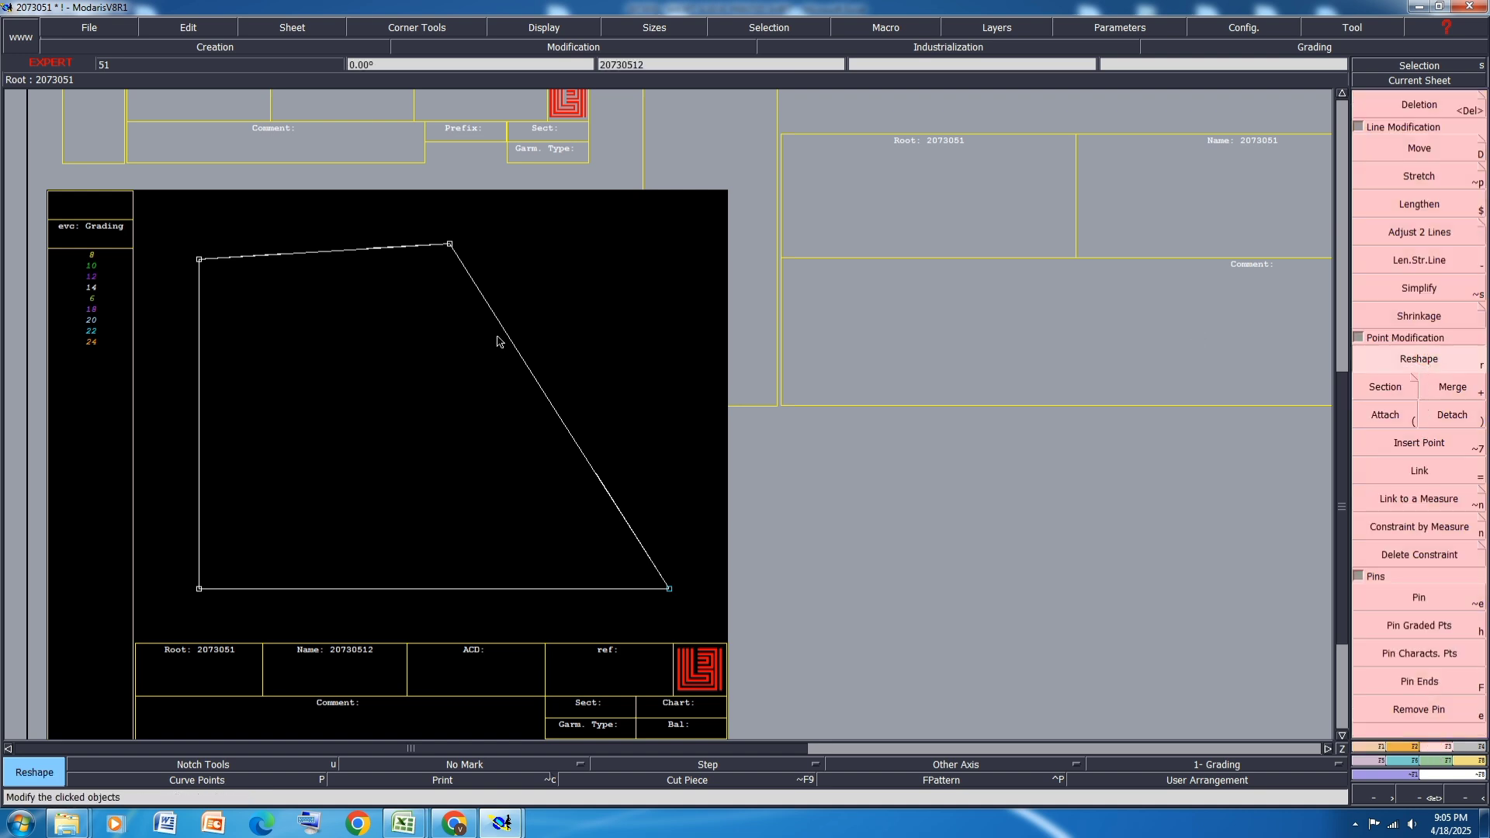
left_click(503, 333)
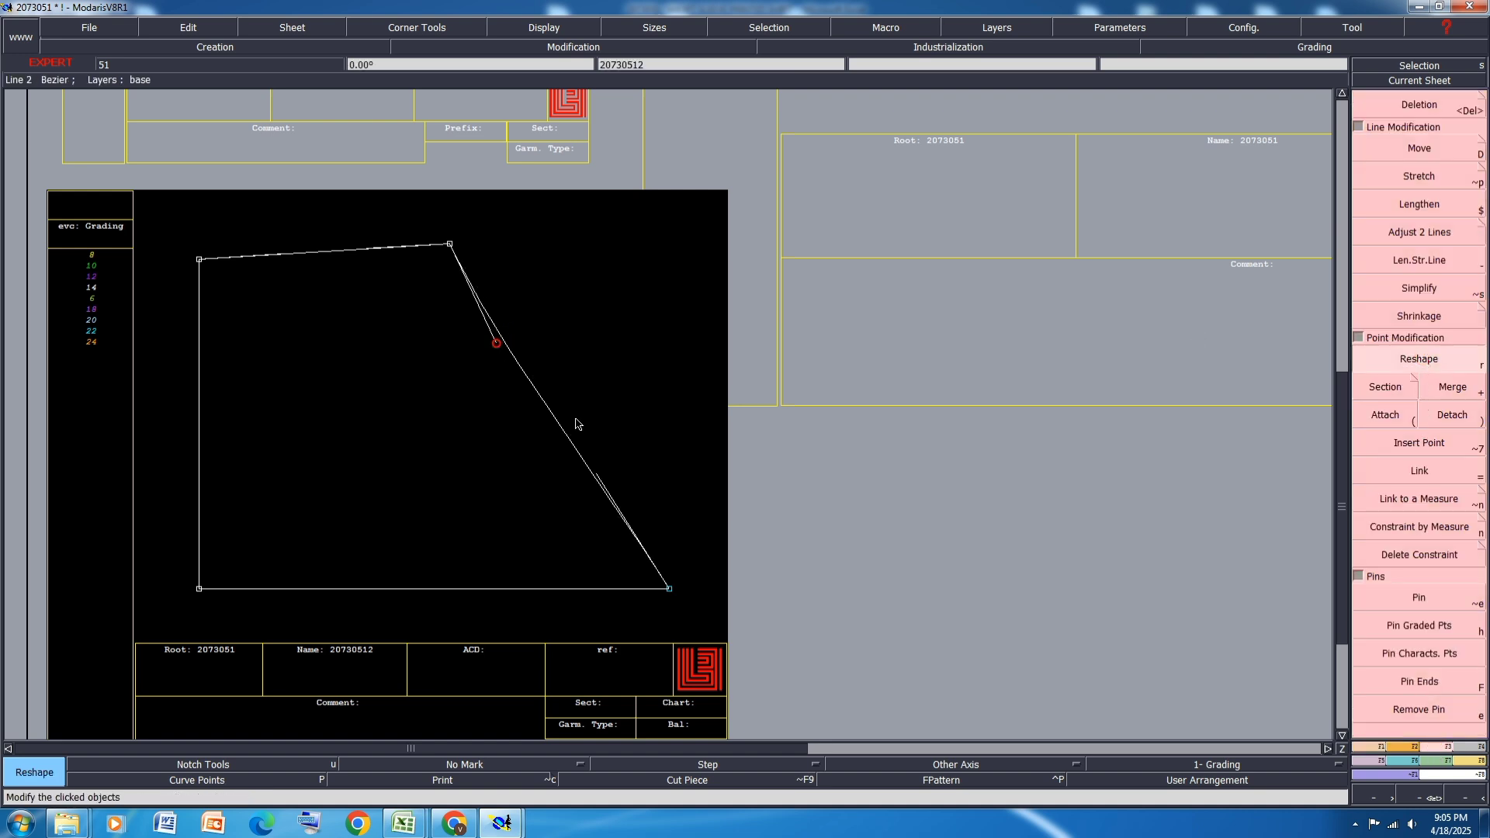
left_click(642, 337)
left_click(652, 396)
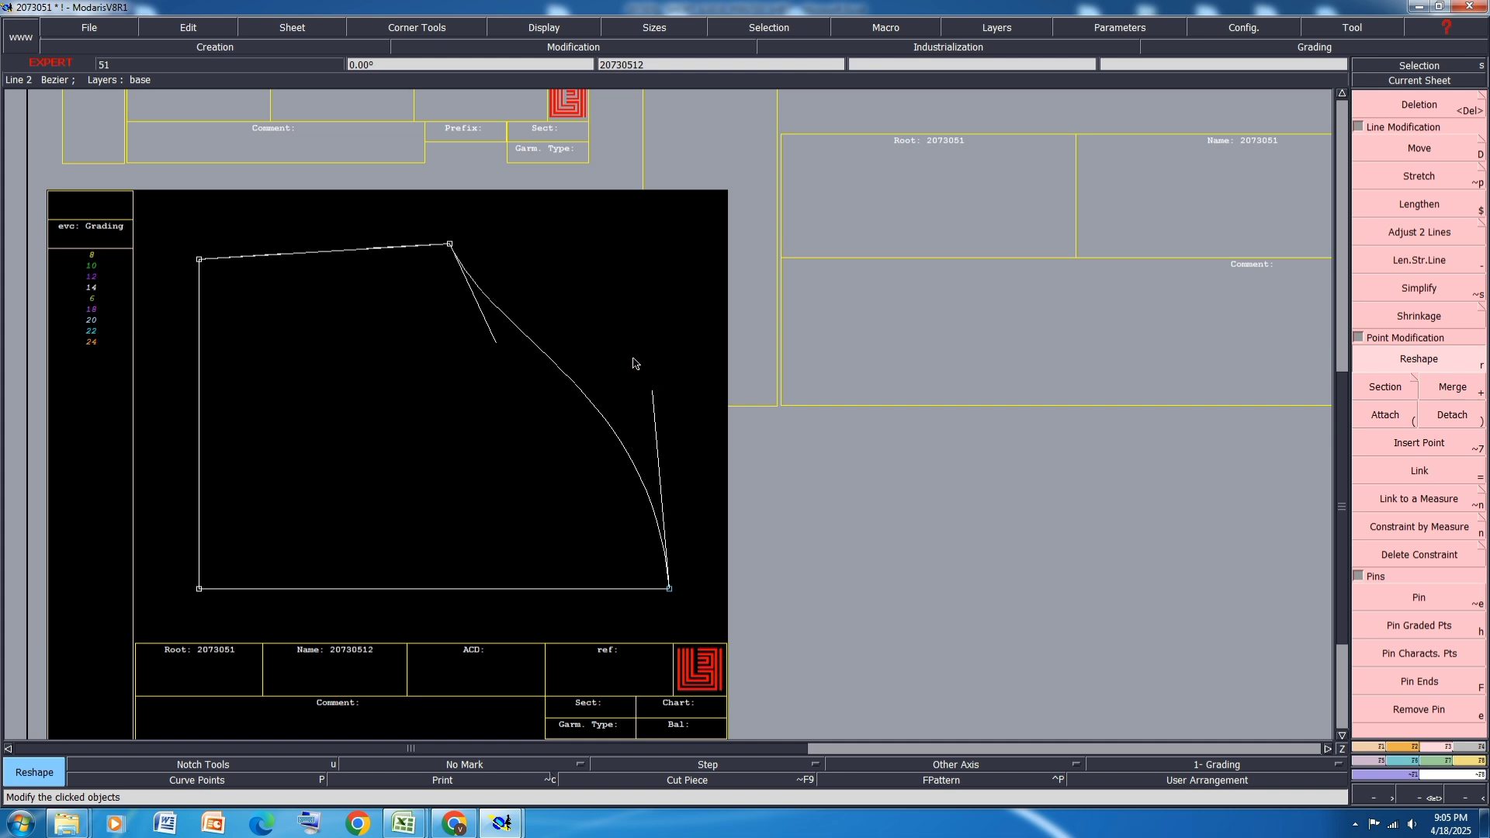
Step: Move the sleeve's underarm point with a ShiftX of -1 cm and a ShiftY of 0
left_click(1397, 151)
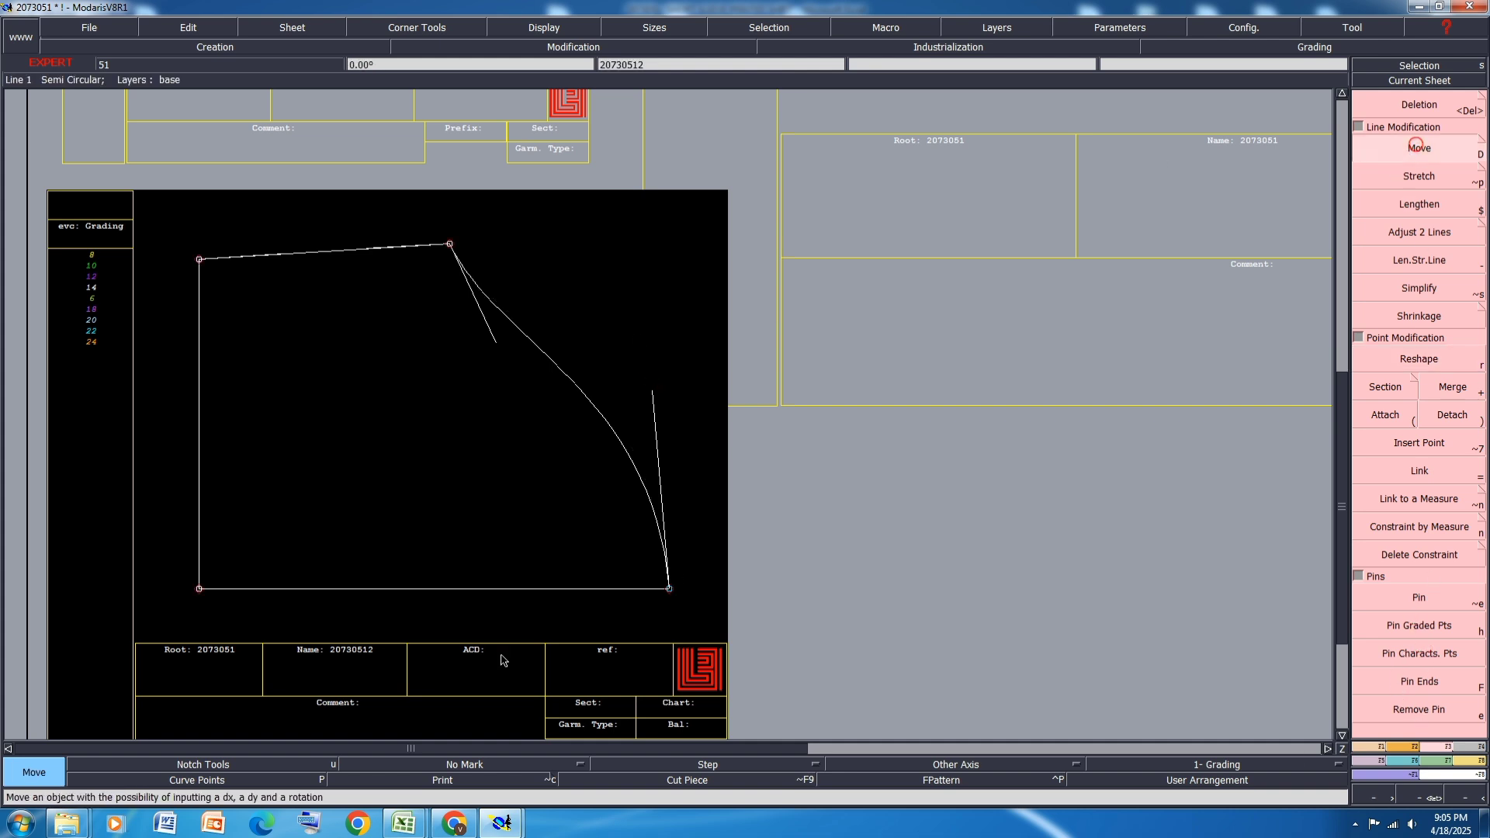
left_click(449, 244)
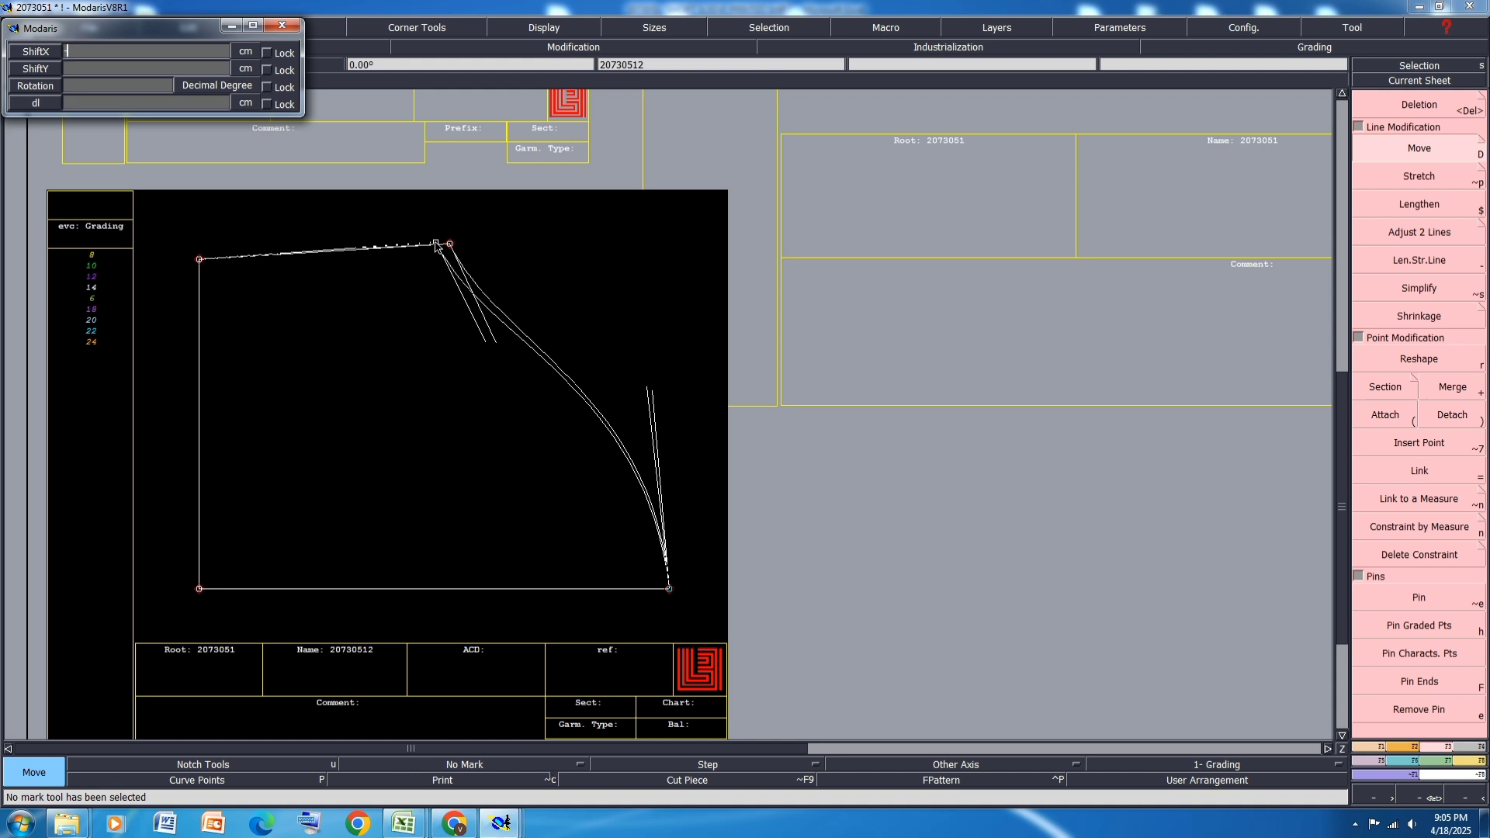
type("-1")
key("Return")
type("00")
key("Return")
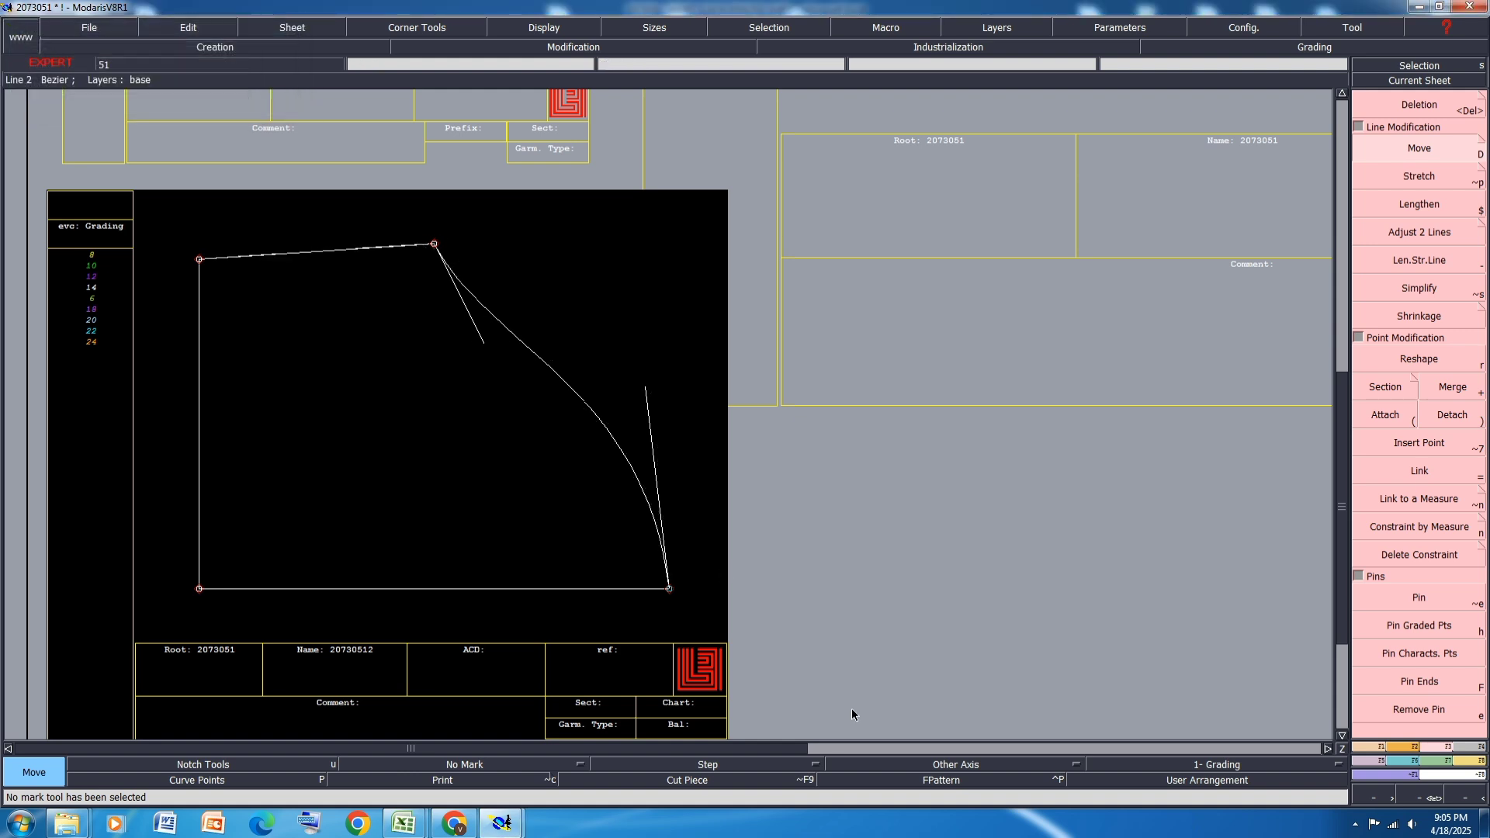
Step: Refine the sleeve cap curve with Reshape, making the cap top handle vertical and steepening the underarm handle
scroll(698, 423, "up", 2)
key("r")
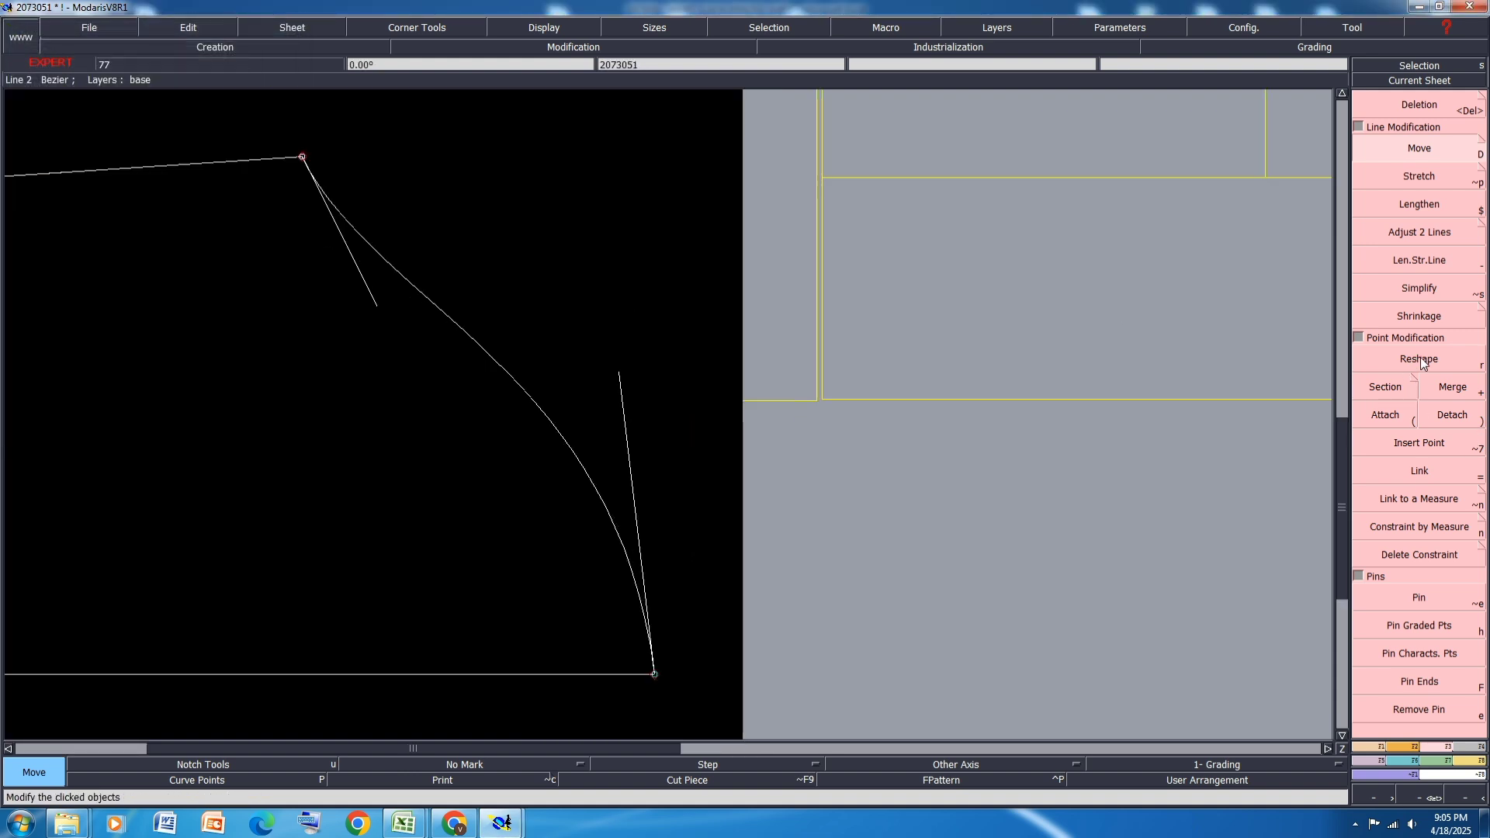
left_click_drag(620, 376, 658, 404)
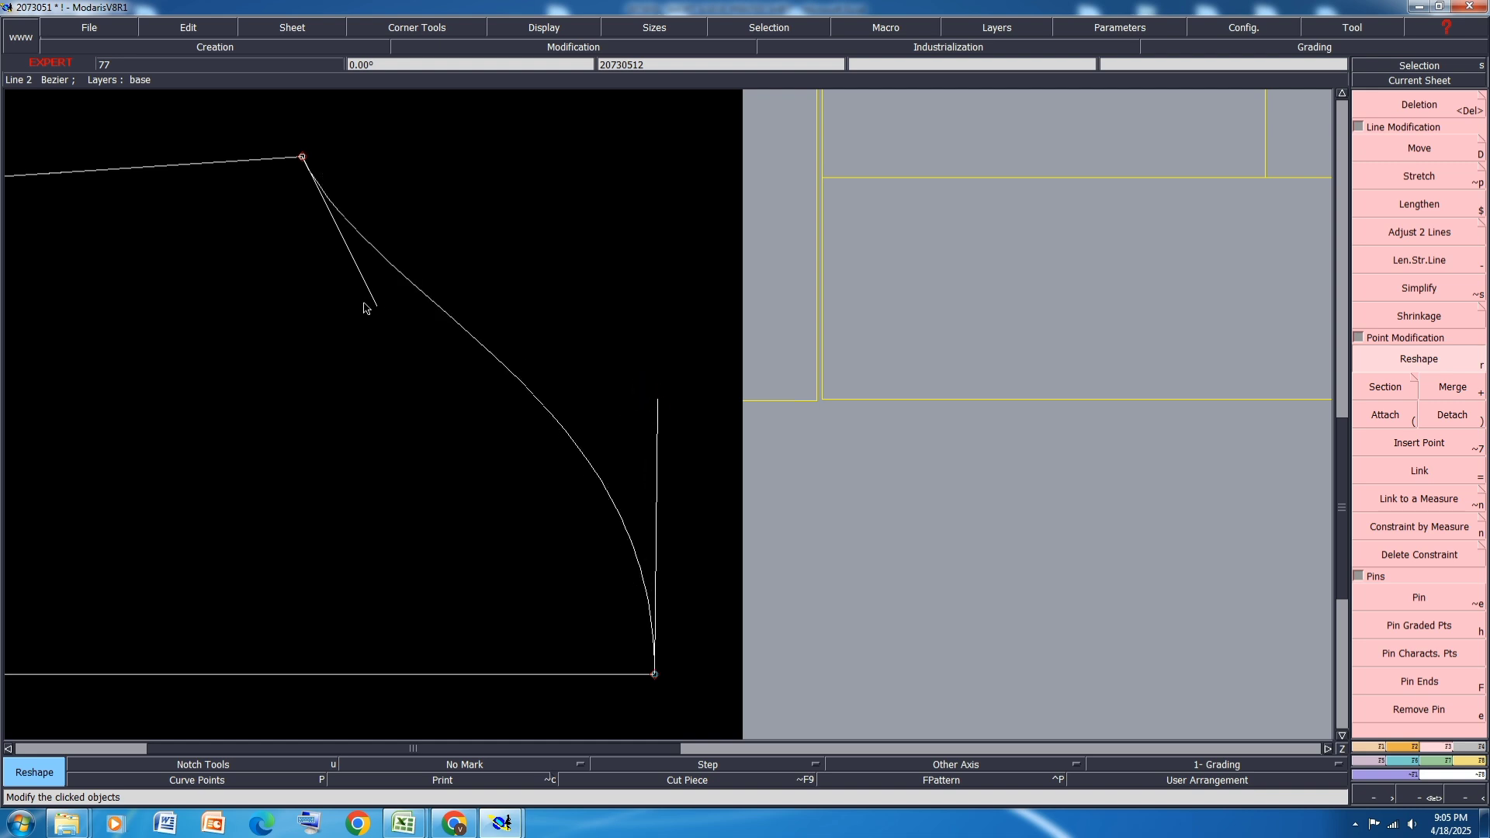
left_click_drag(376, 308, 355, 321)
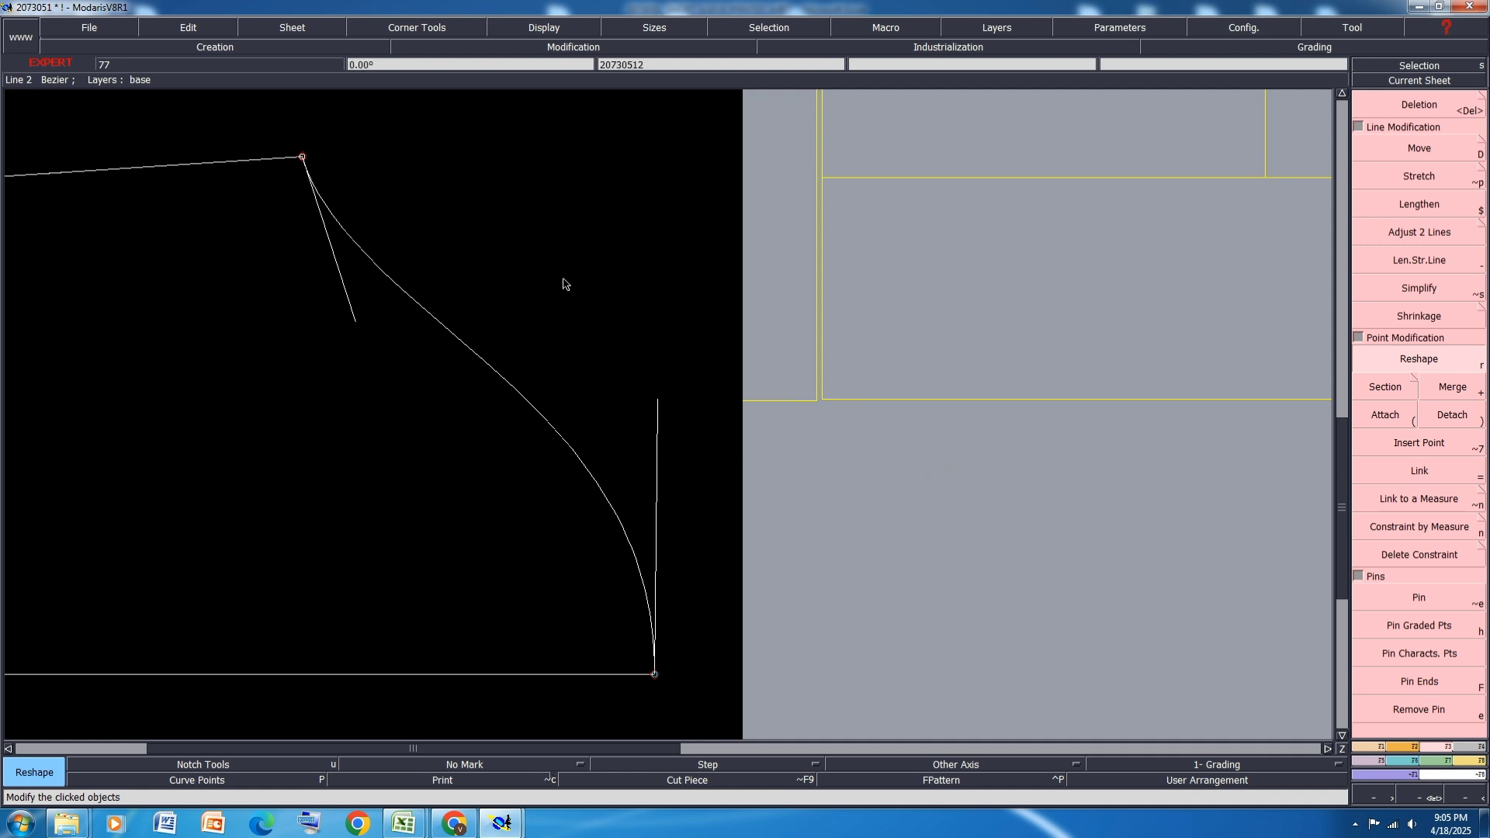
key("Escape")
Step: Draw a second Bezier line from the underarm point to the sleeve cap top
left_click(1372, 748)
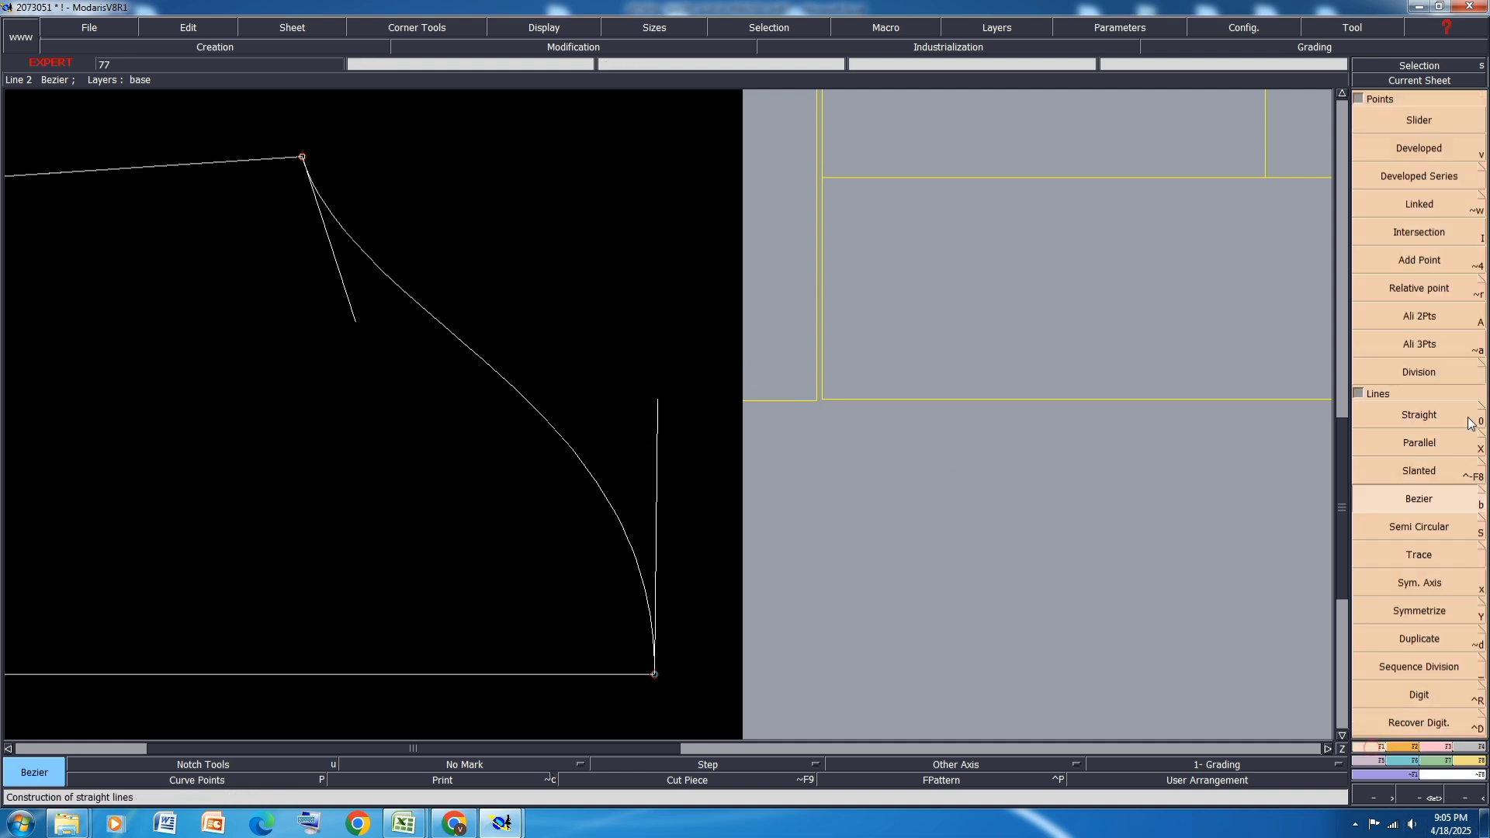
left_click(302, 157)
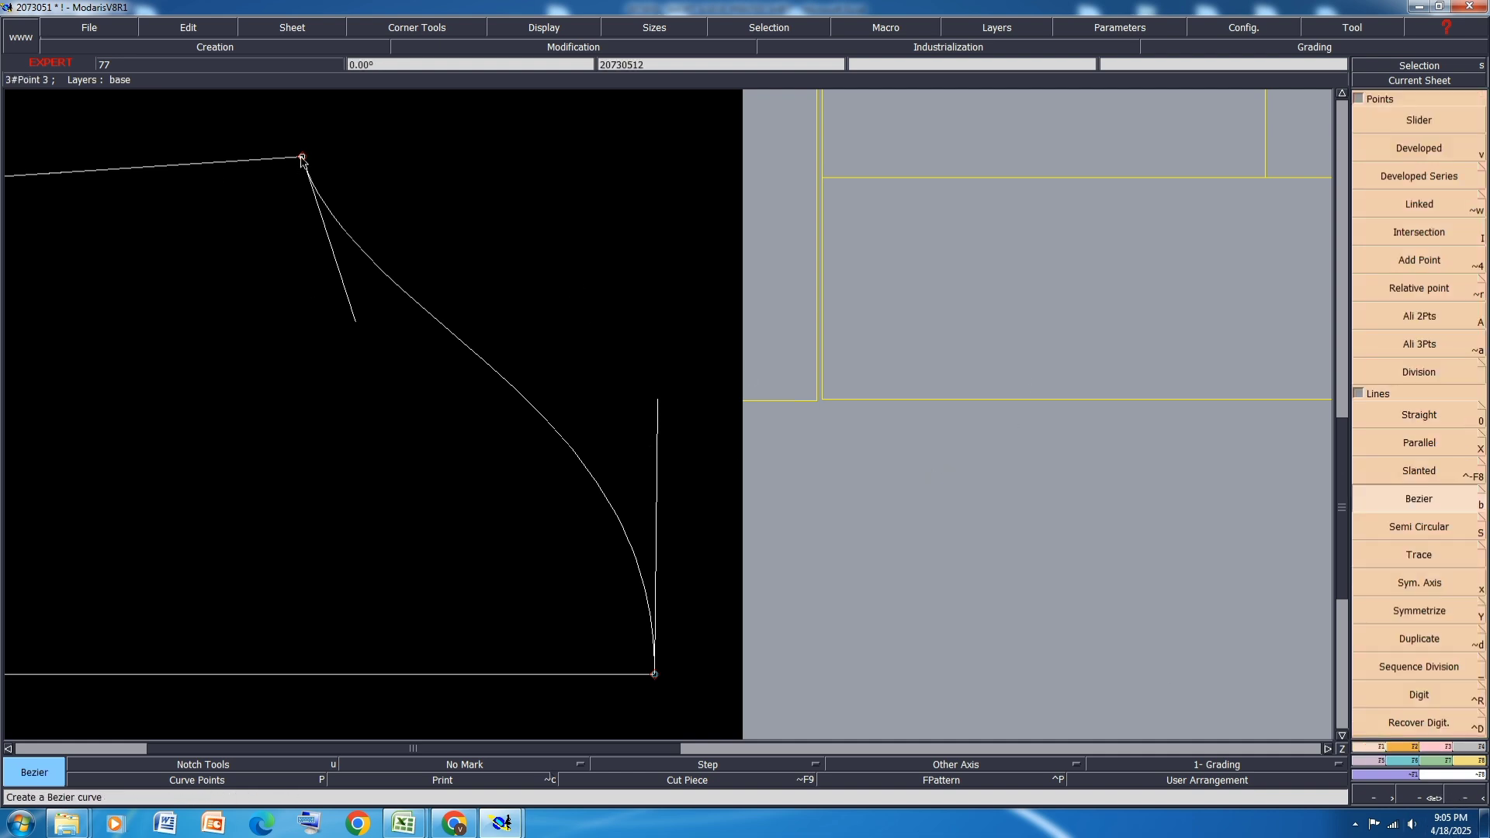
left_click(654, 674)
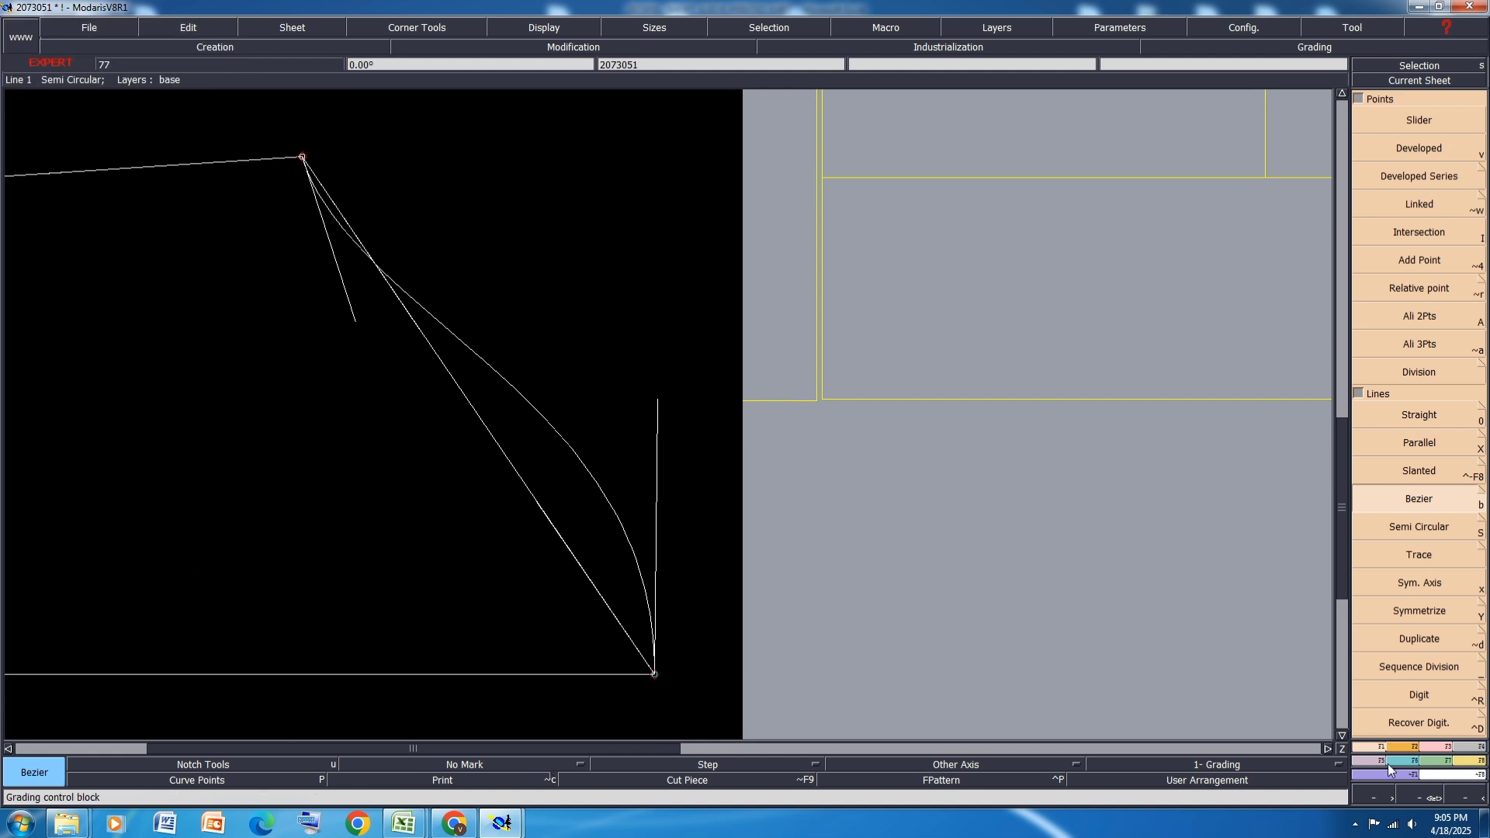
Step: Reshape the second cap line into an S-curve just inside the first, steepen the first curve's underarm handle, and hide the handles
left_click(1447, 747)
left_click(1428, 359)
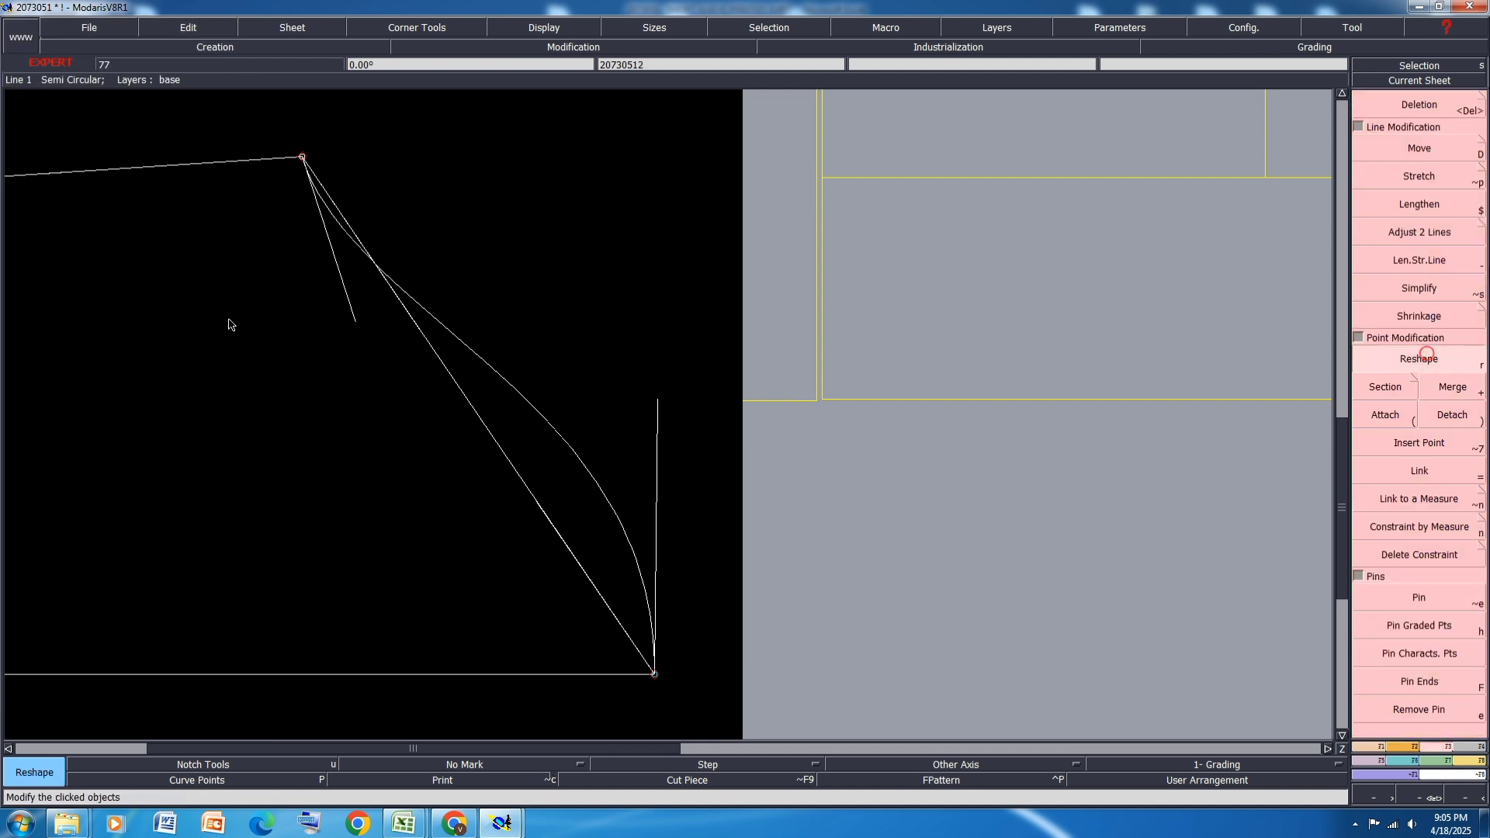
left_click(406, 316)
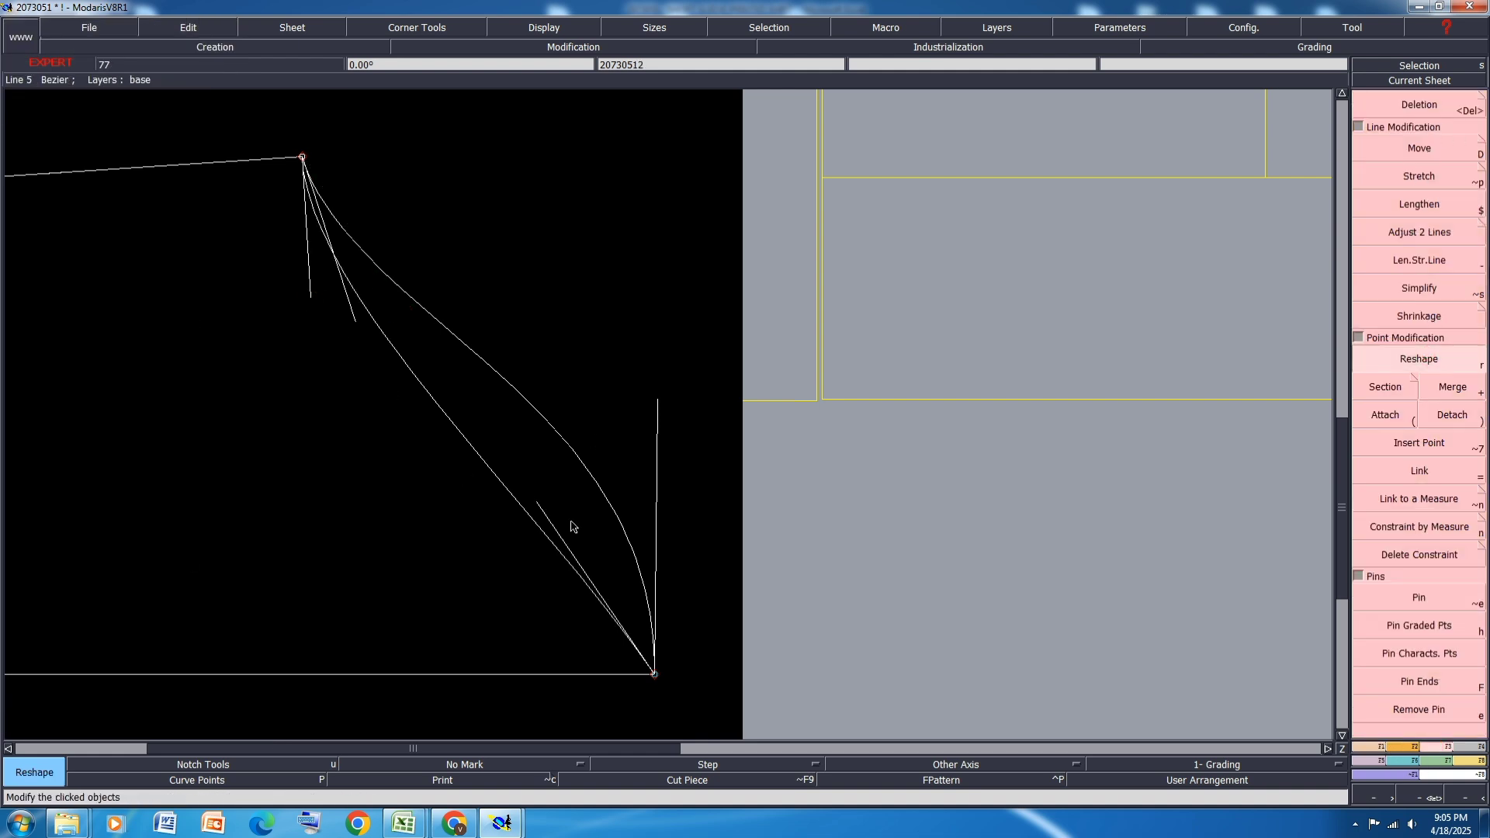
left_click(628, 416)
left_click(311, 298)
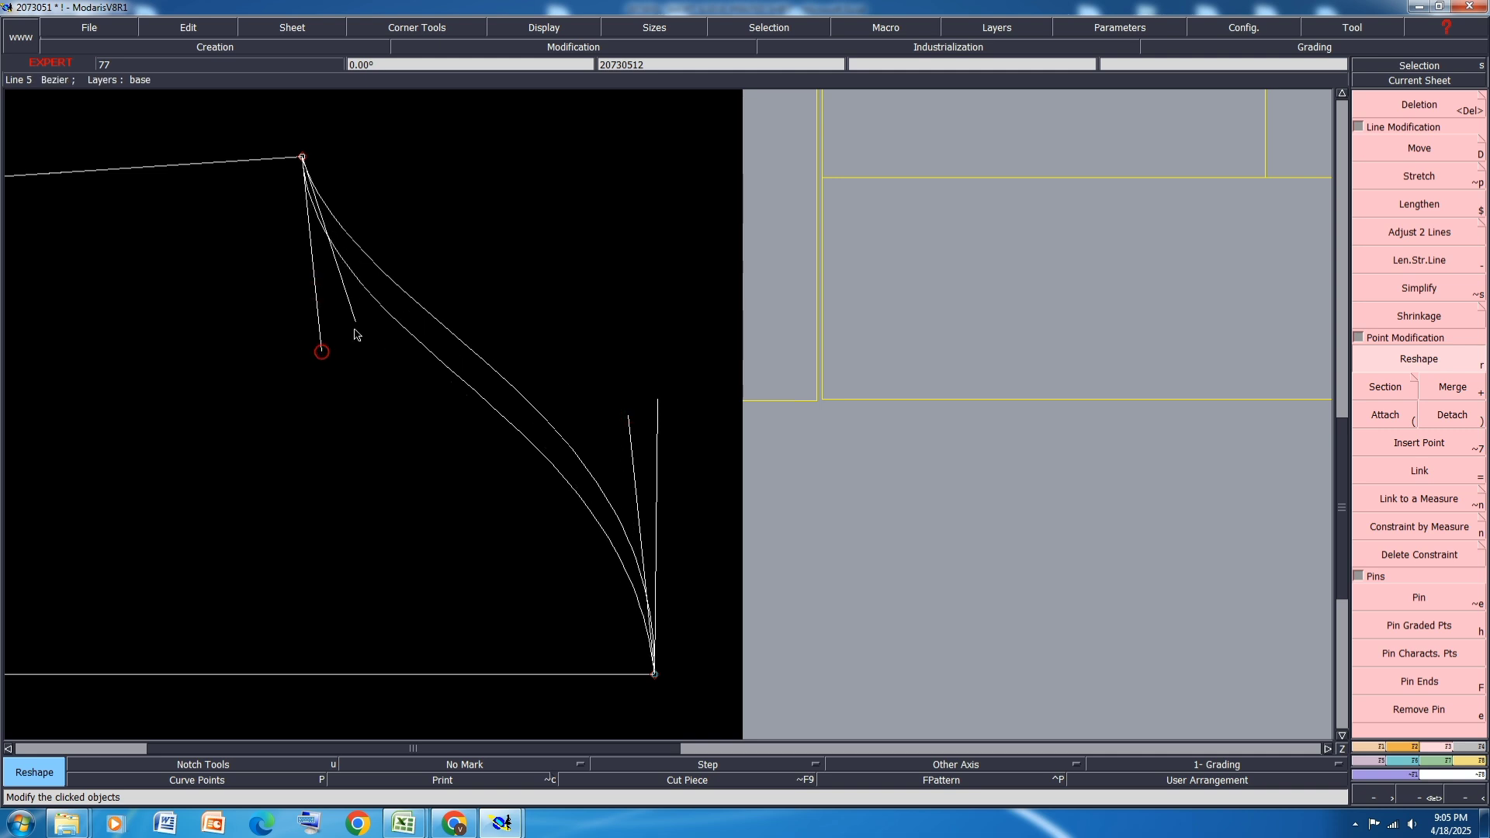
left_click(333, 321)
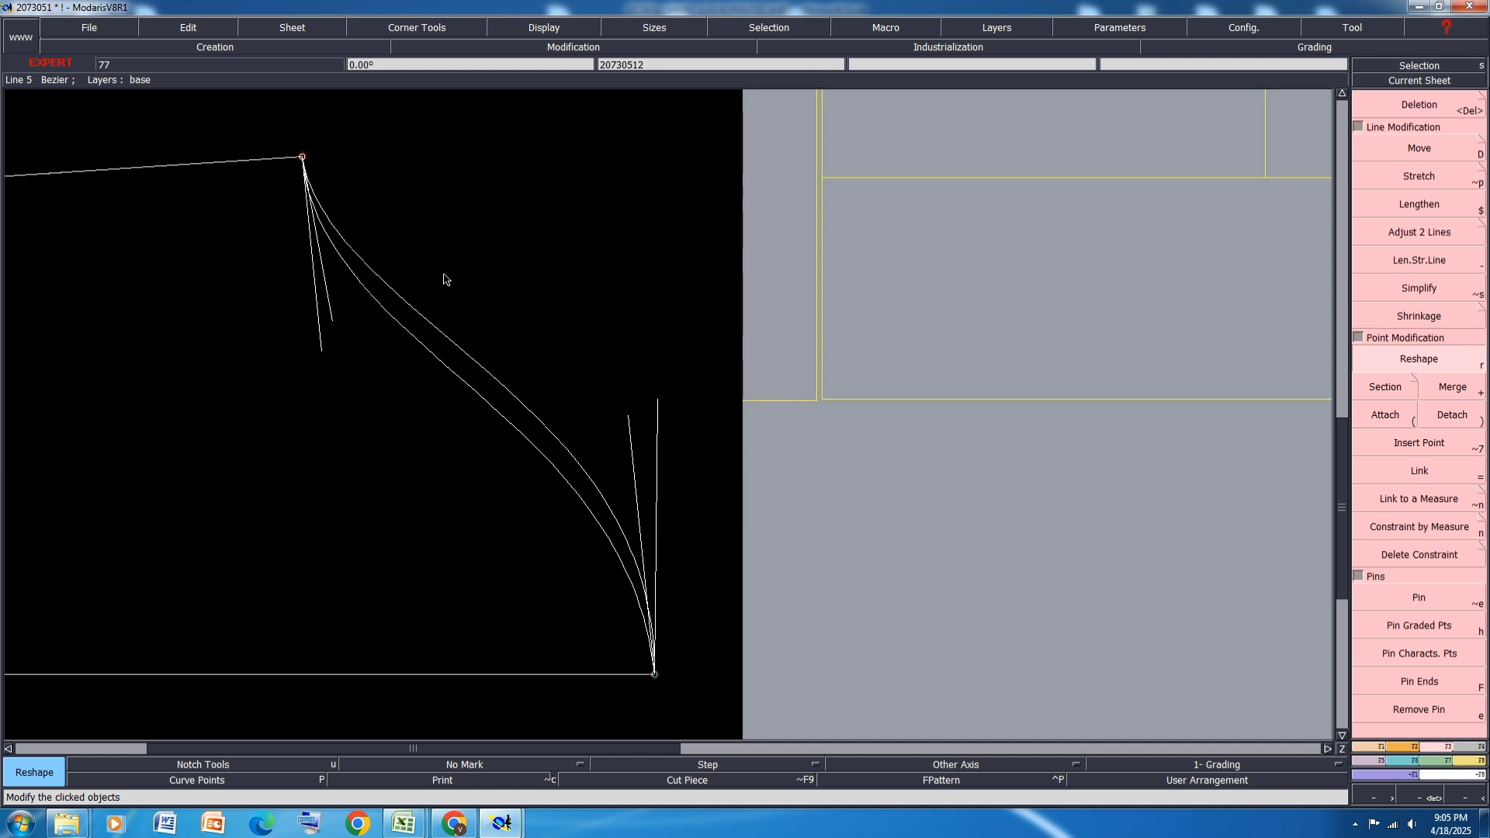
left_click(448, 298)
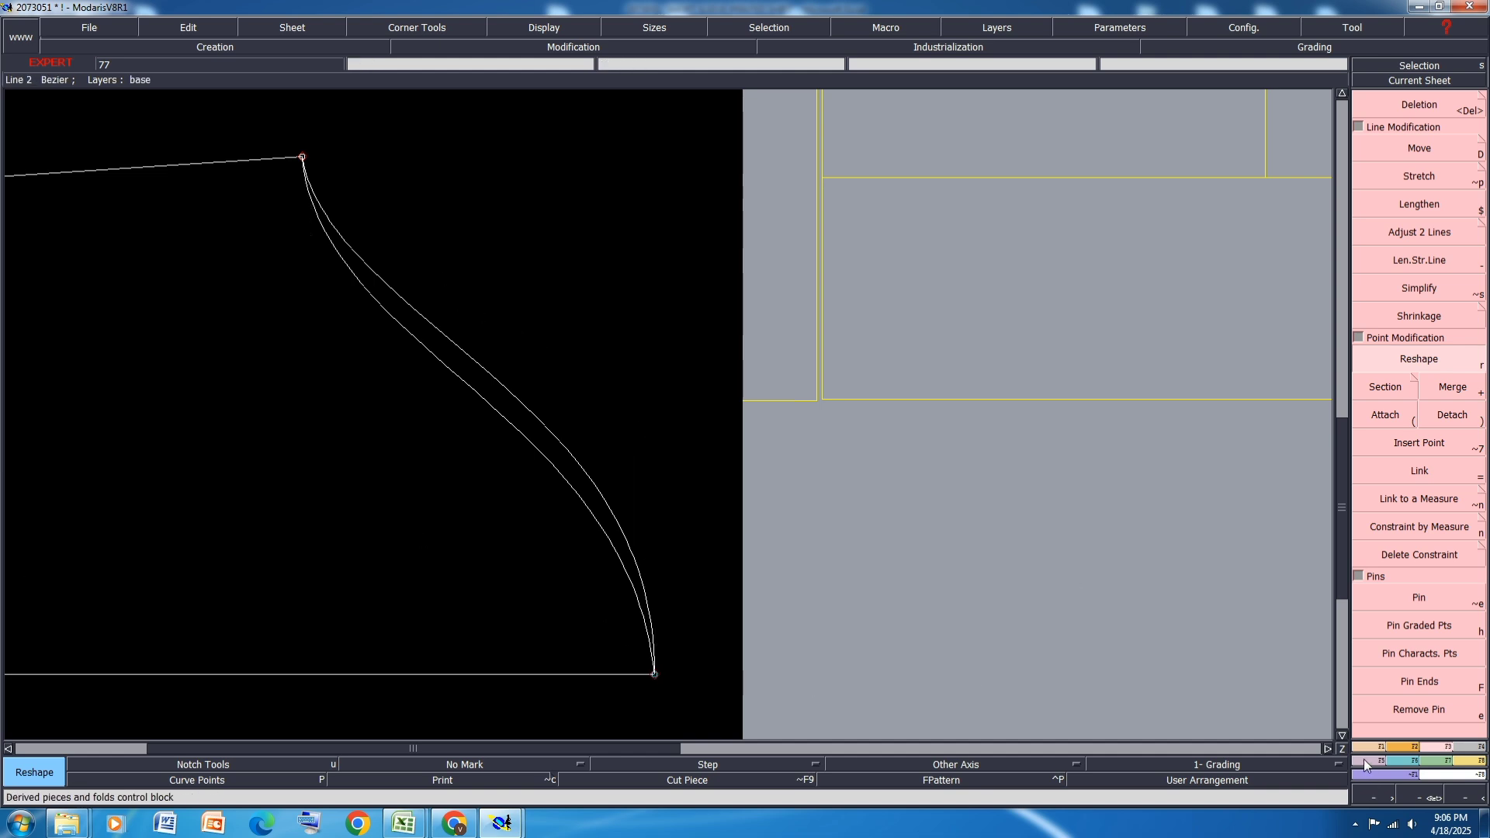
Step: Try to mirror the outer sleeve cap curve across a symmetry axis drawn along the sleeve length line
left_click(1383, 747)
left_click(1428, 584)
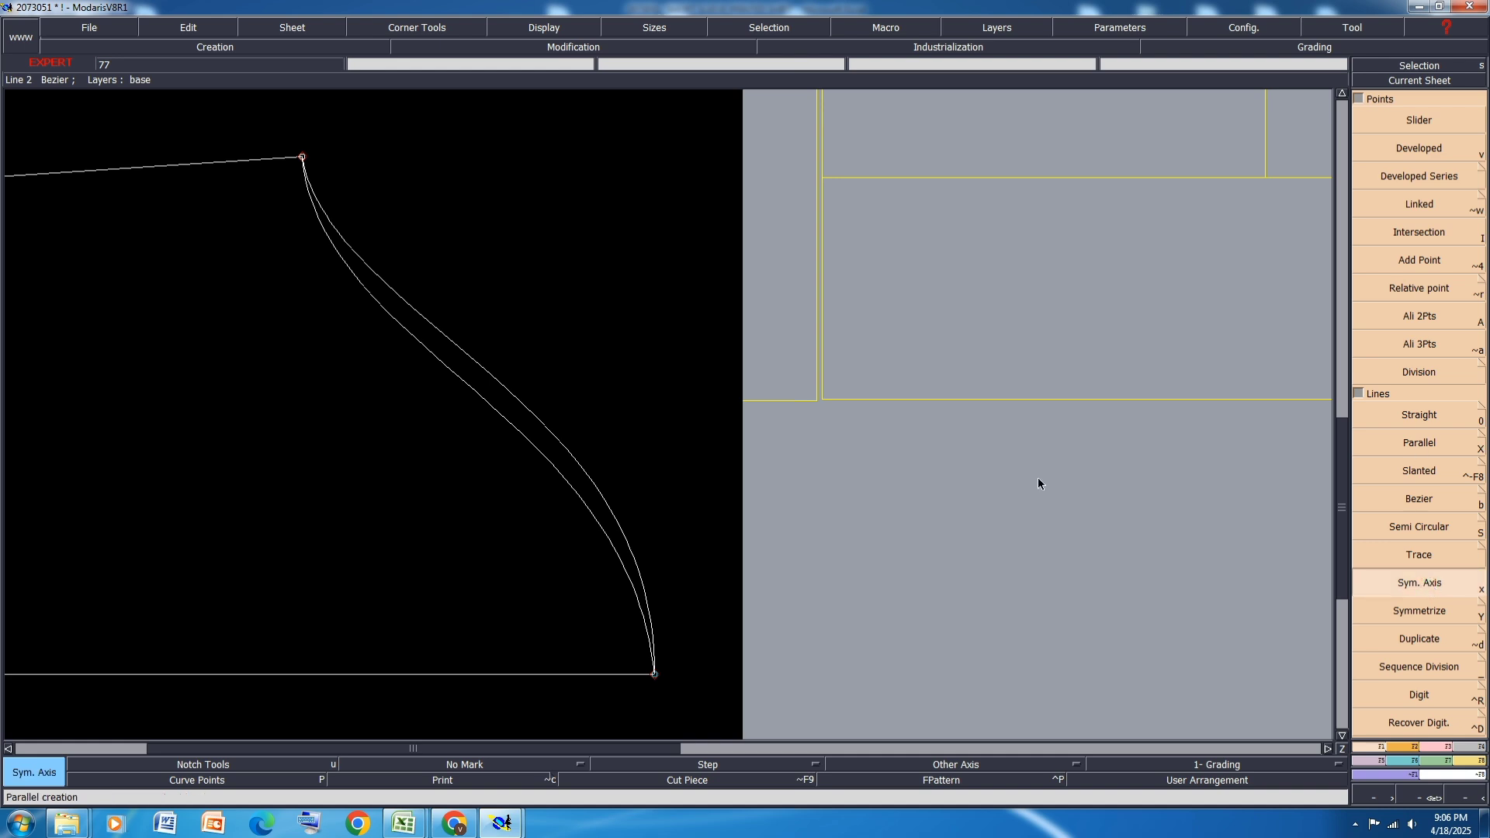
left_click(654, 675)
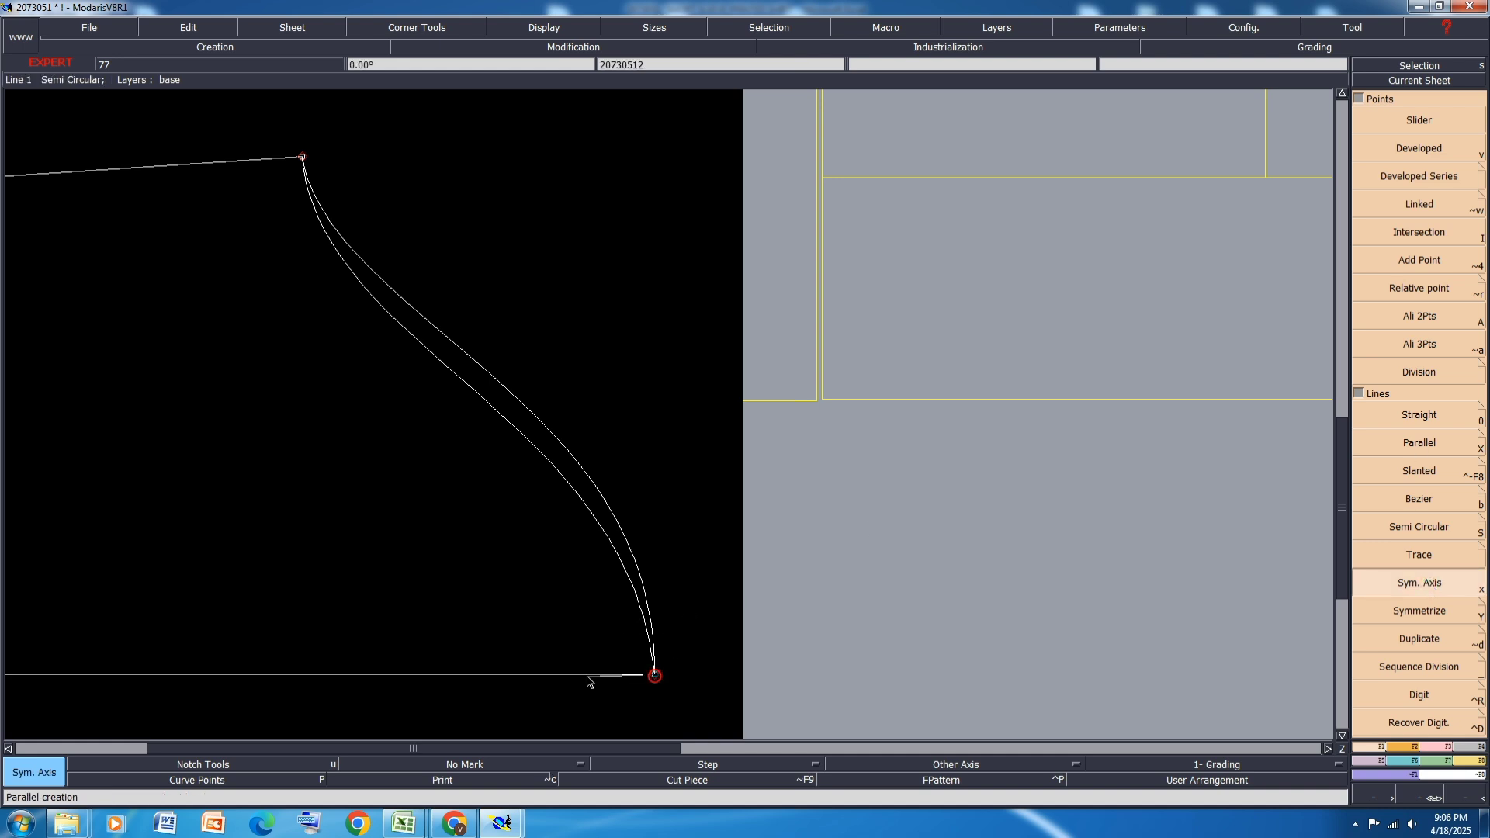
left_click(586, 675)
left_click(1422, 608)
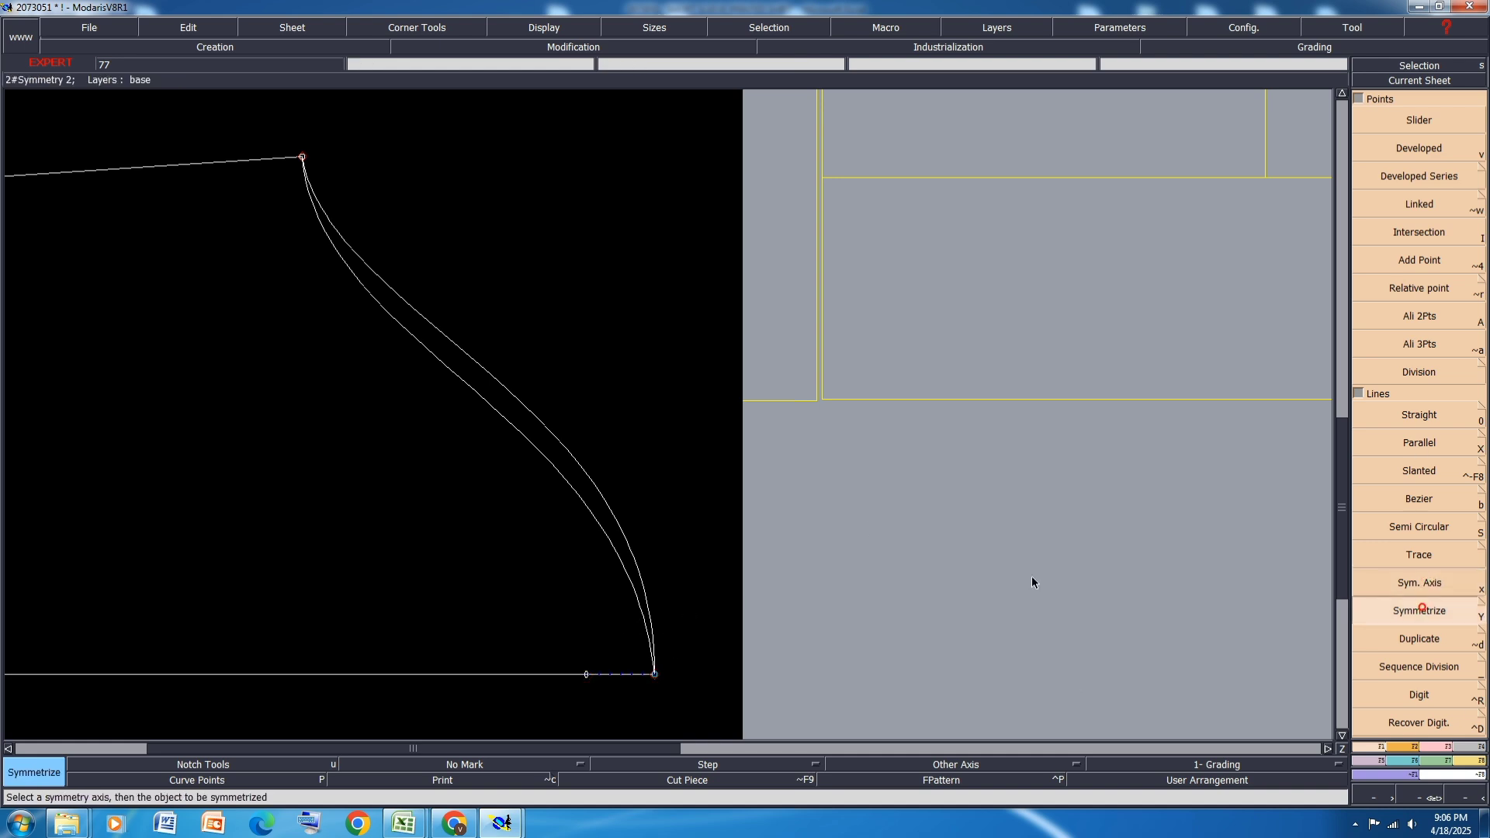
left_click(595, 522)
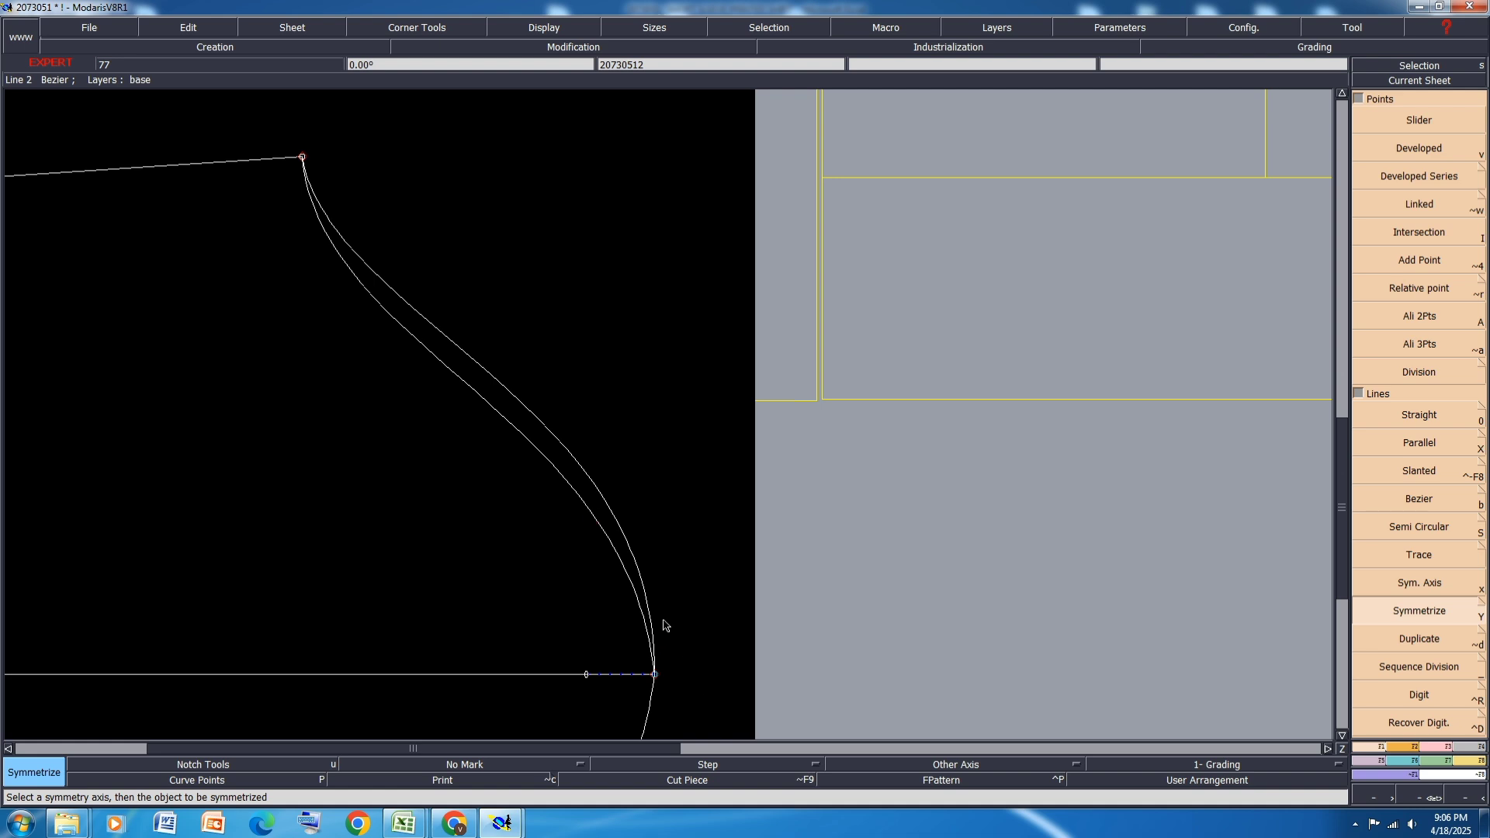
scroll(658, 580, "up", 1)
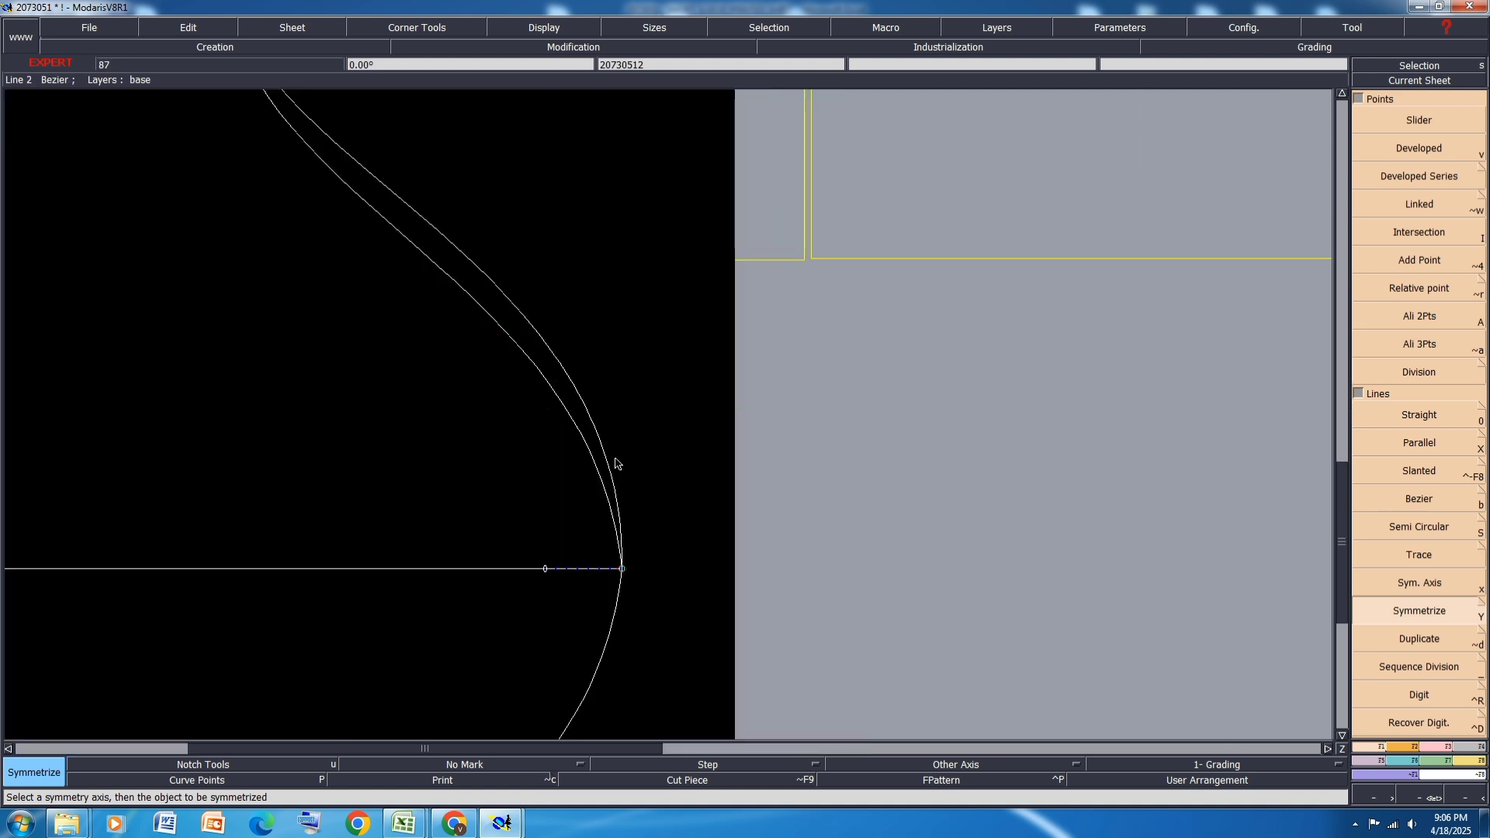
key("ctrl+z")
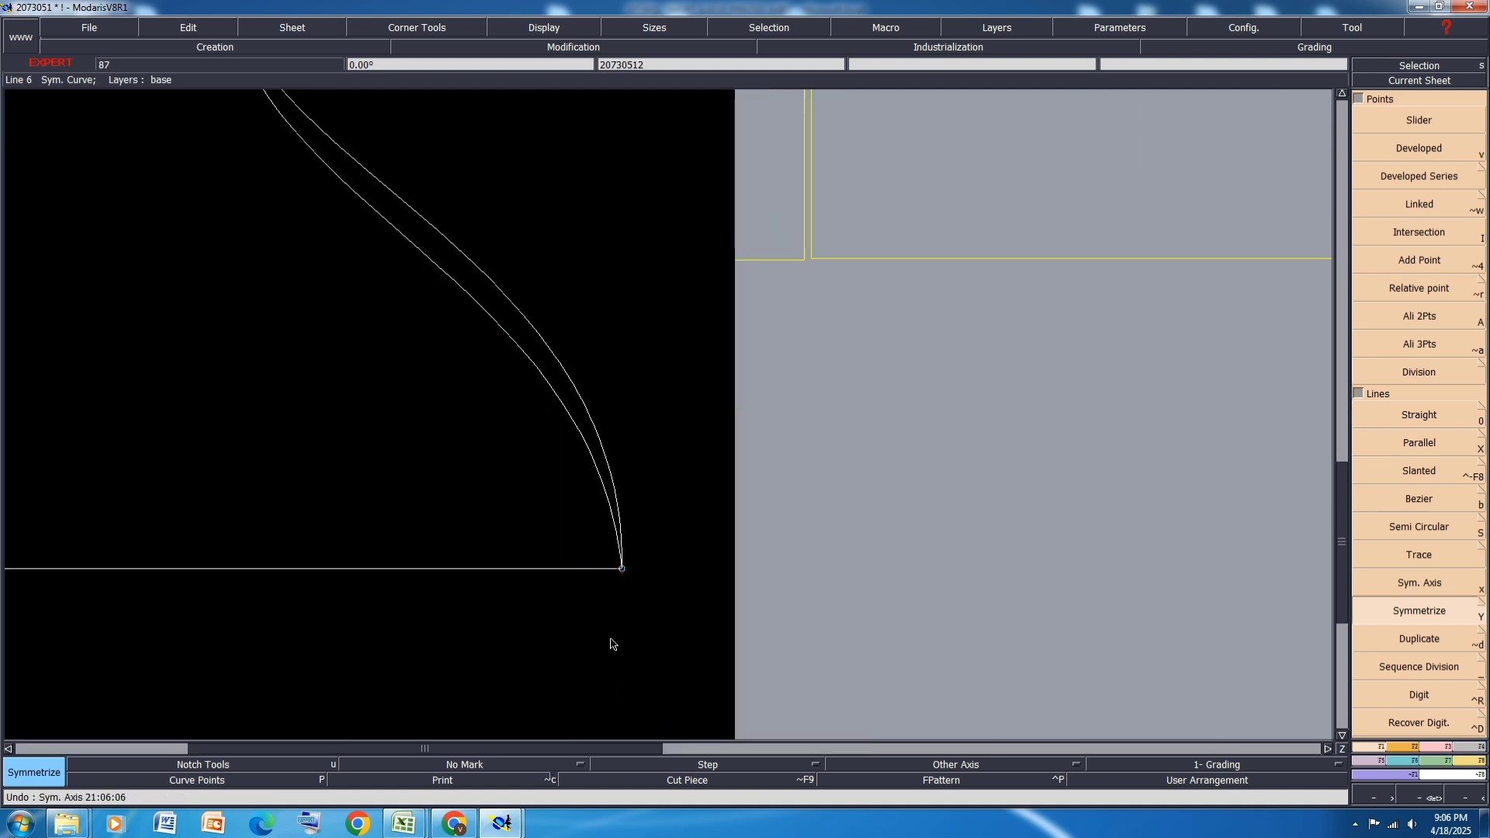
Step: Arrange all sheets and measure the lengths of both armhole curves on the body sheet, from underarm to shoulder
key("j")
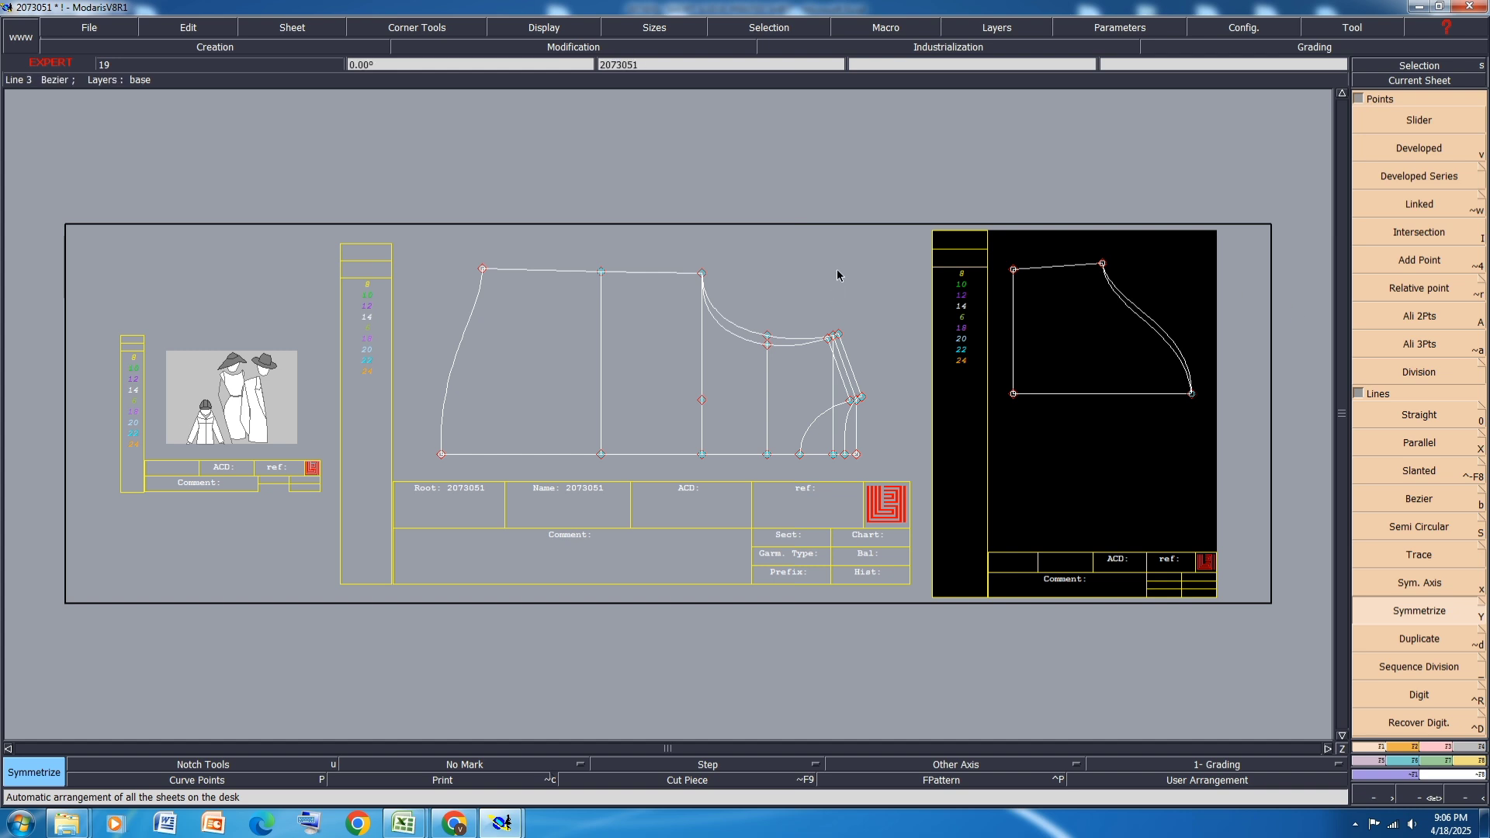
scroll(838, 274, "up", 1)
key("l")
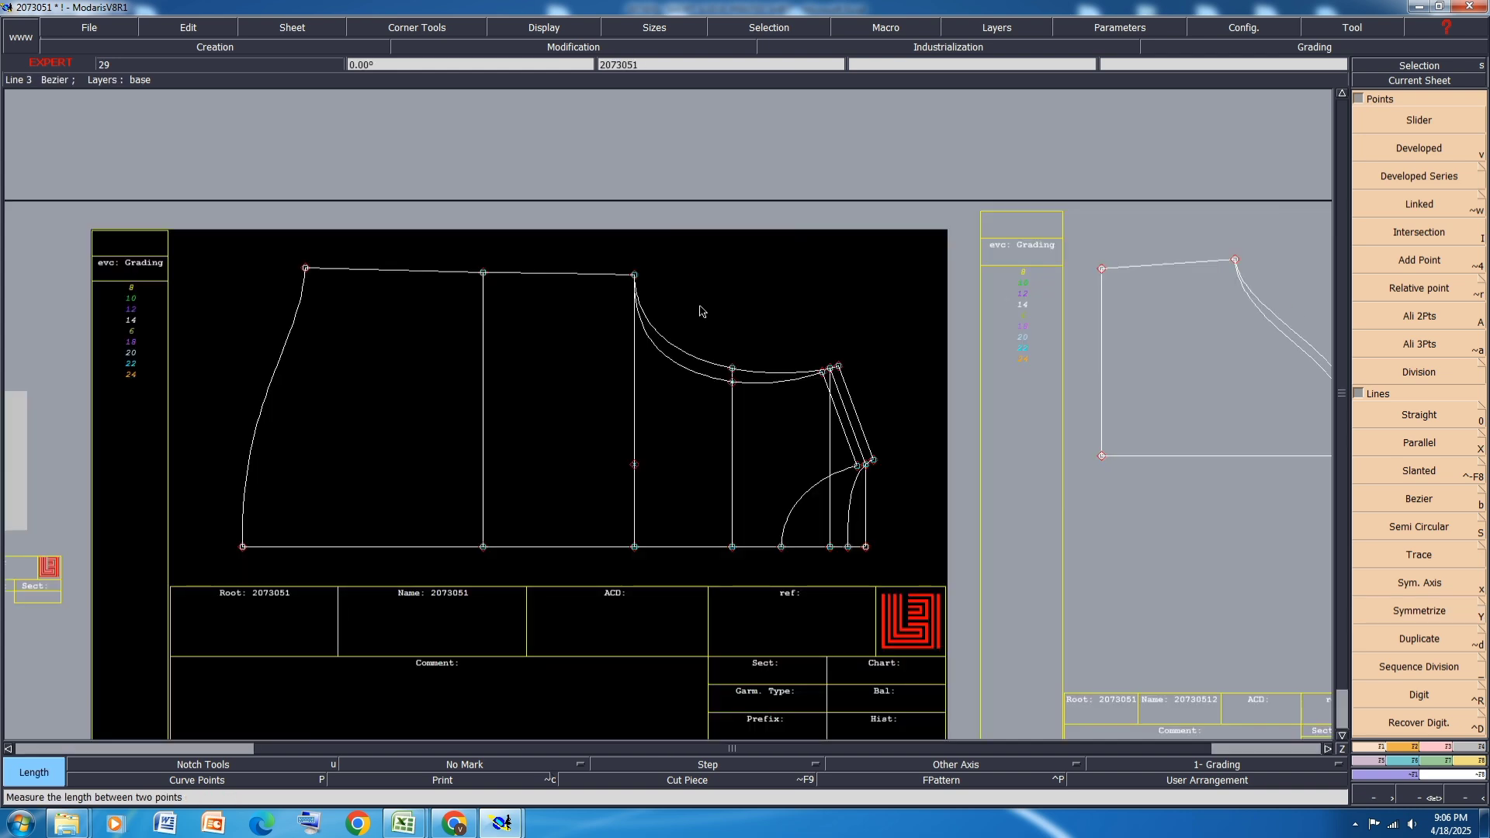
left_click(635, 275)
left_click(838, 368)
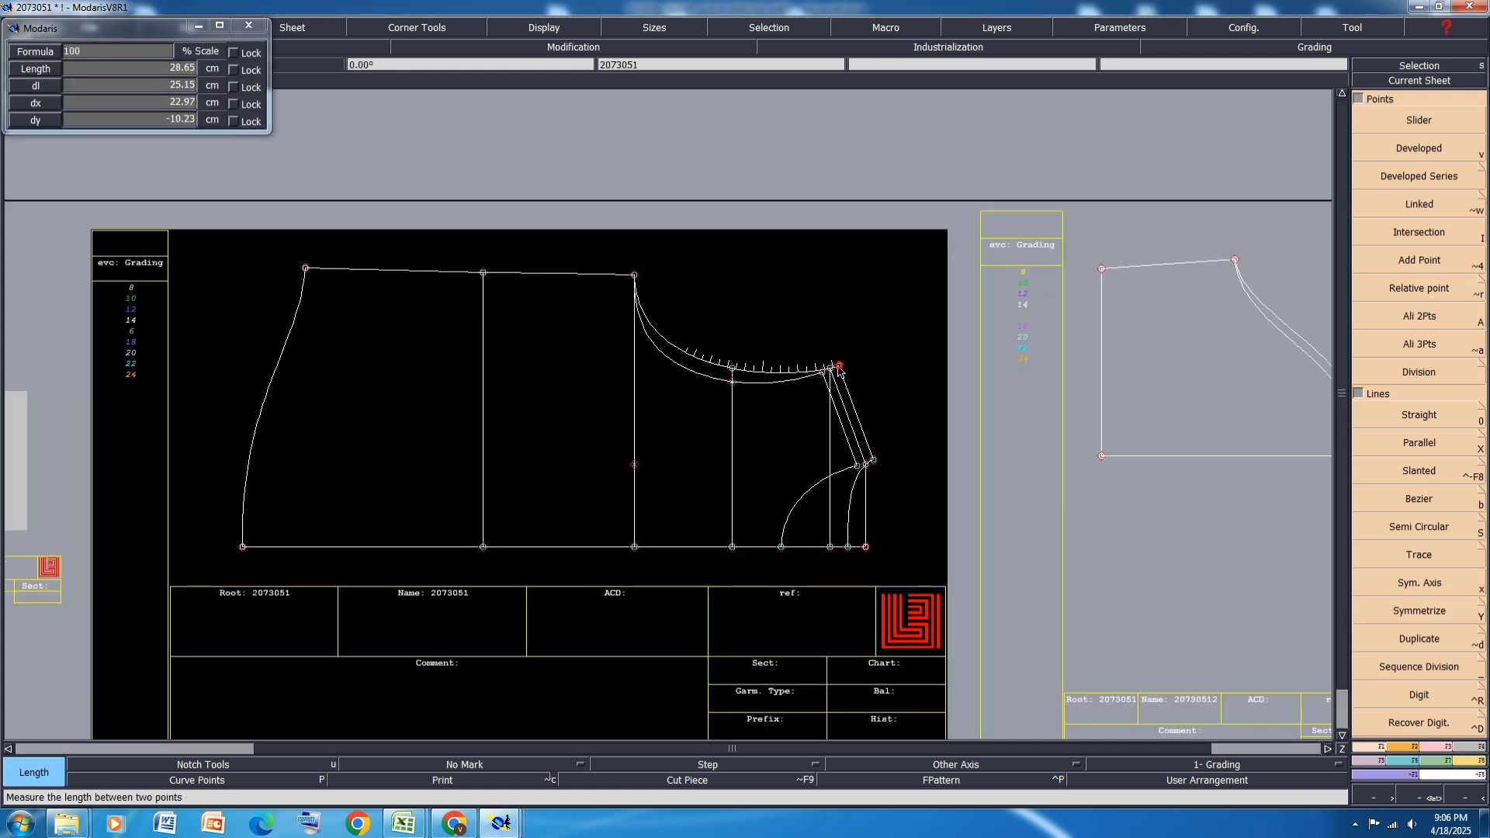
scroll(831, 374, "up", 1)
left_click(819, 373)
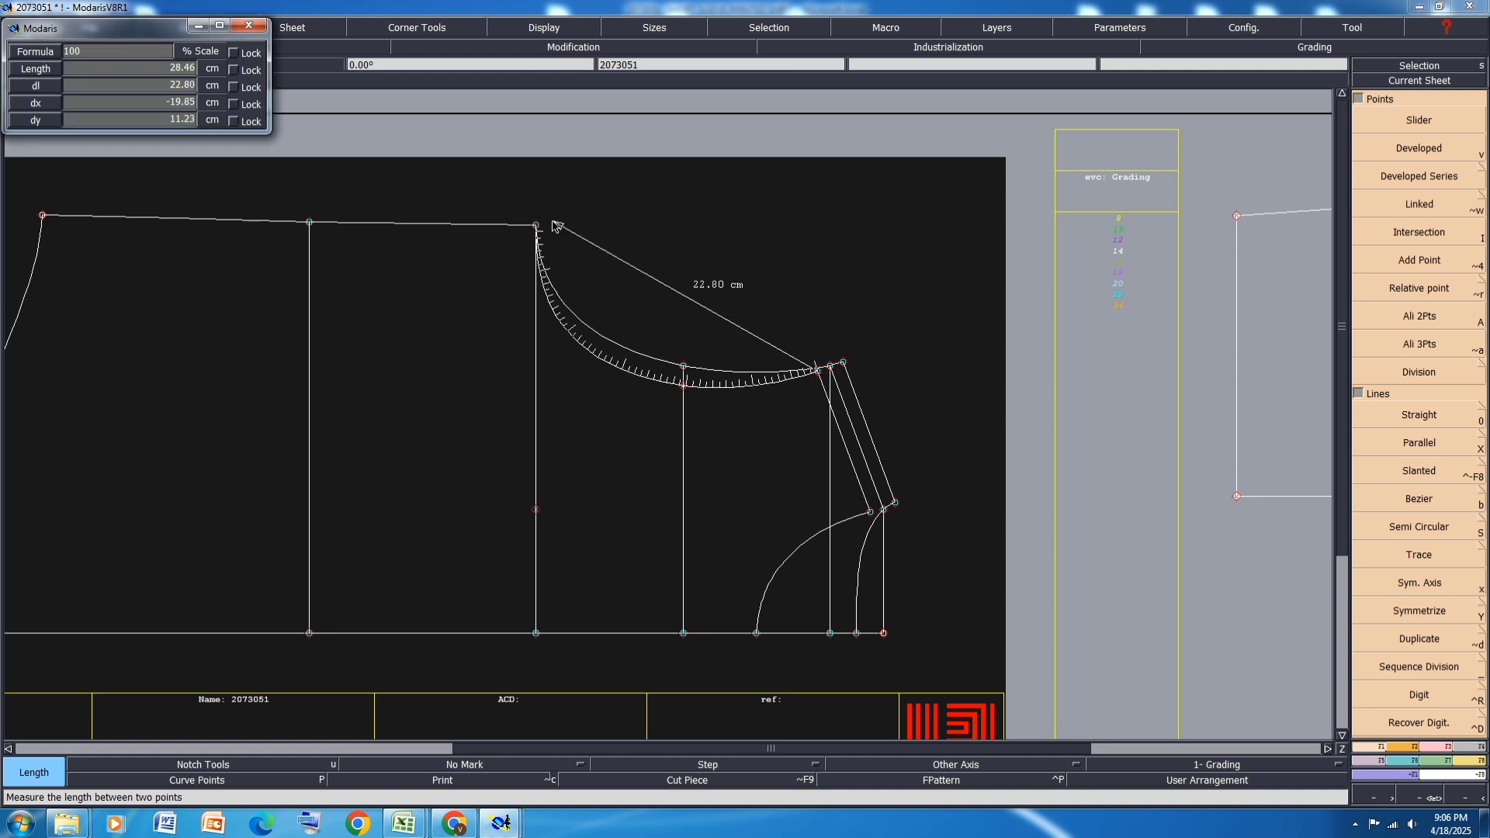
left_click(536, 227)
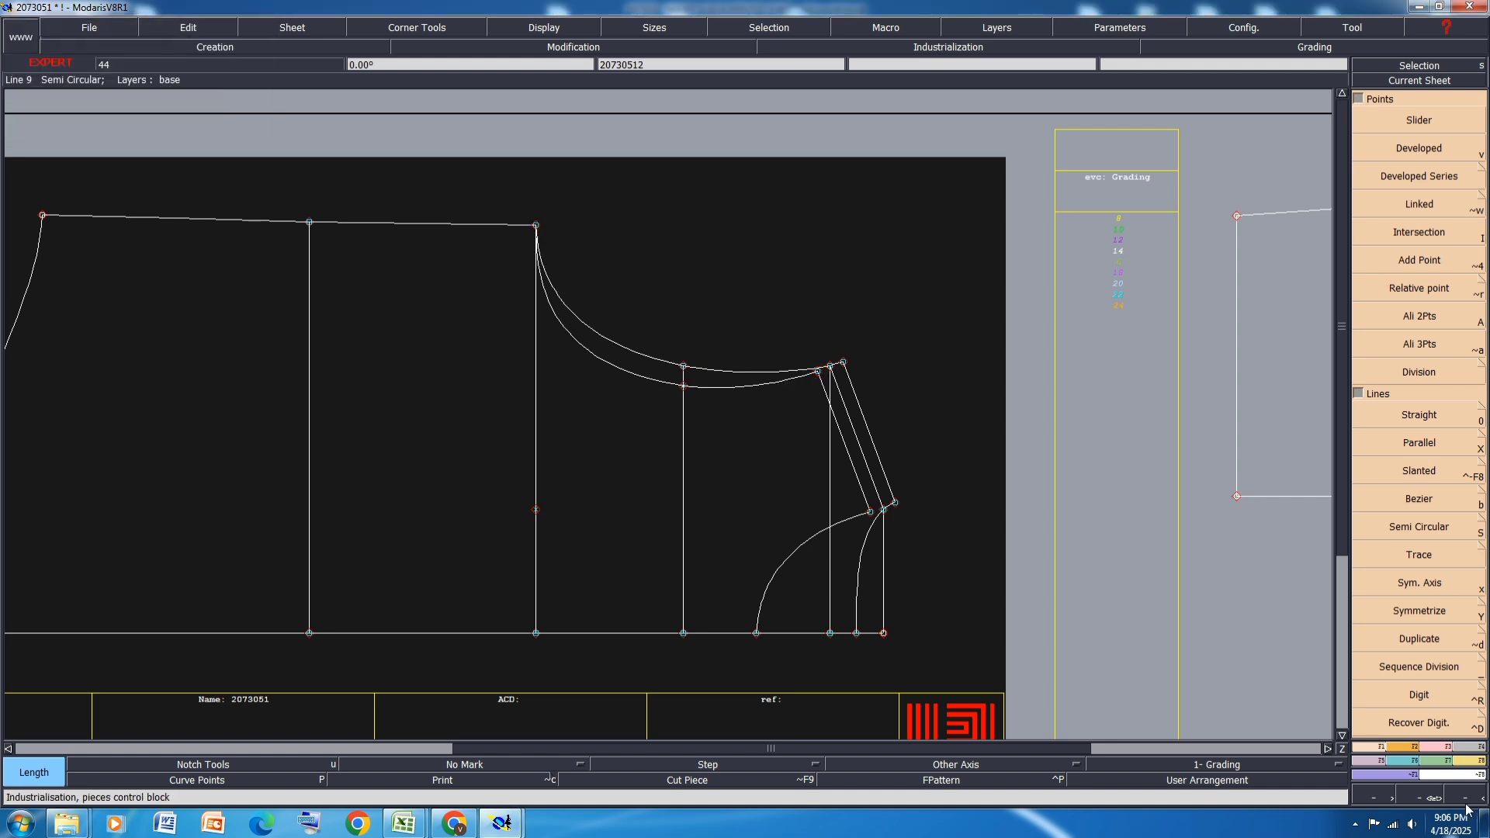
Step: Open the measurement spreadsheet and add an accumulation of the two armhole lengths
key("shift+l")
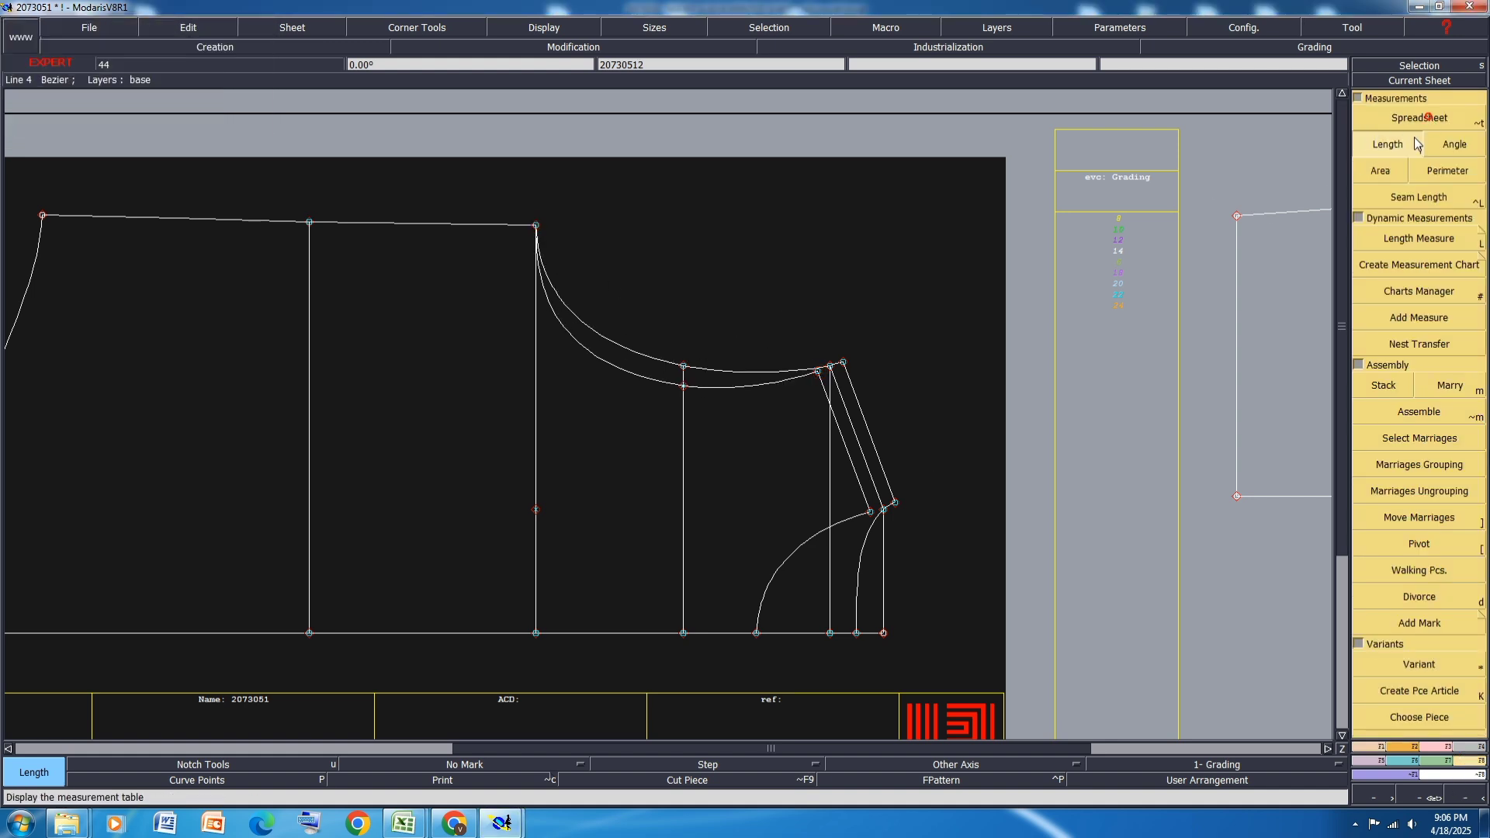
left_click(1418, 118)
left_click(437, 579)
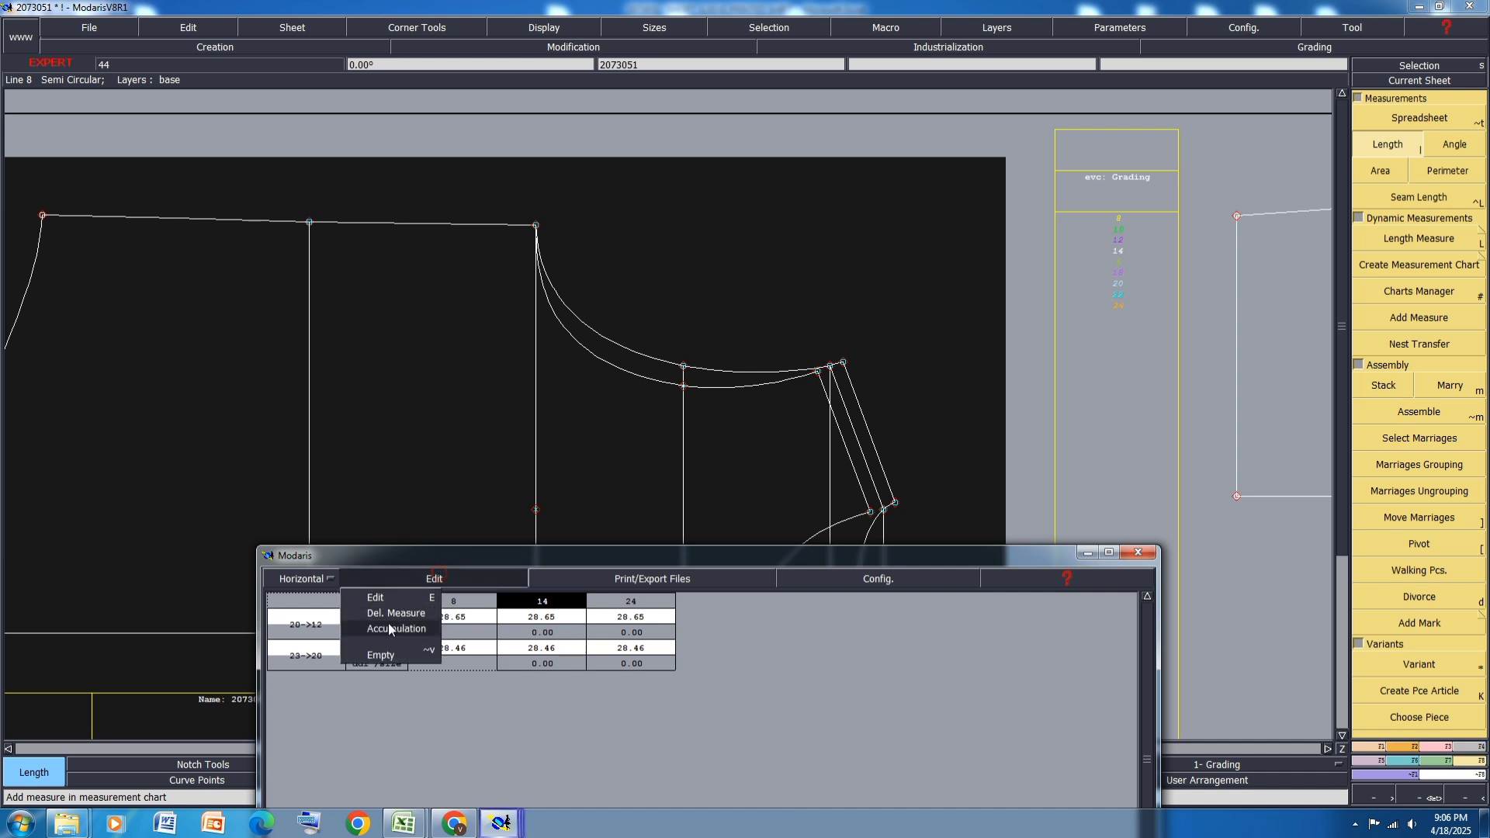
left_click(388, 623)
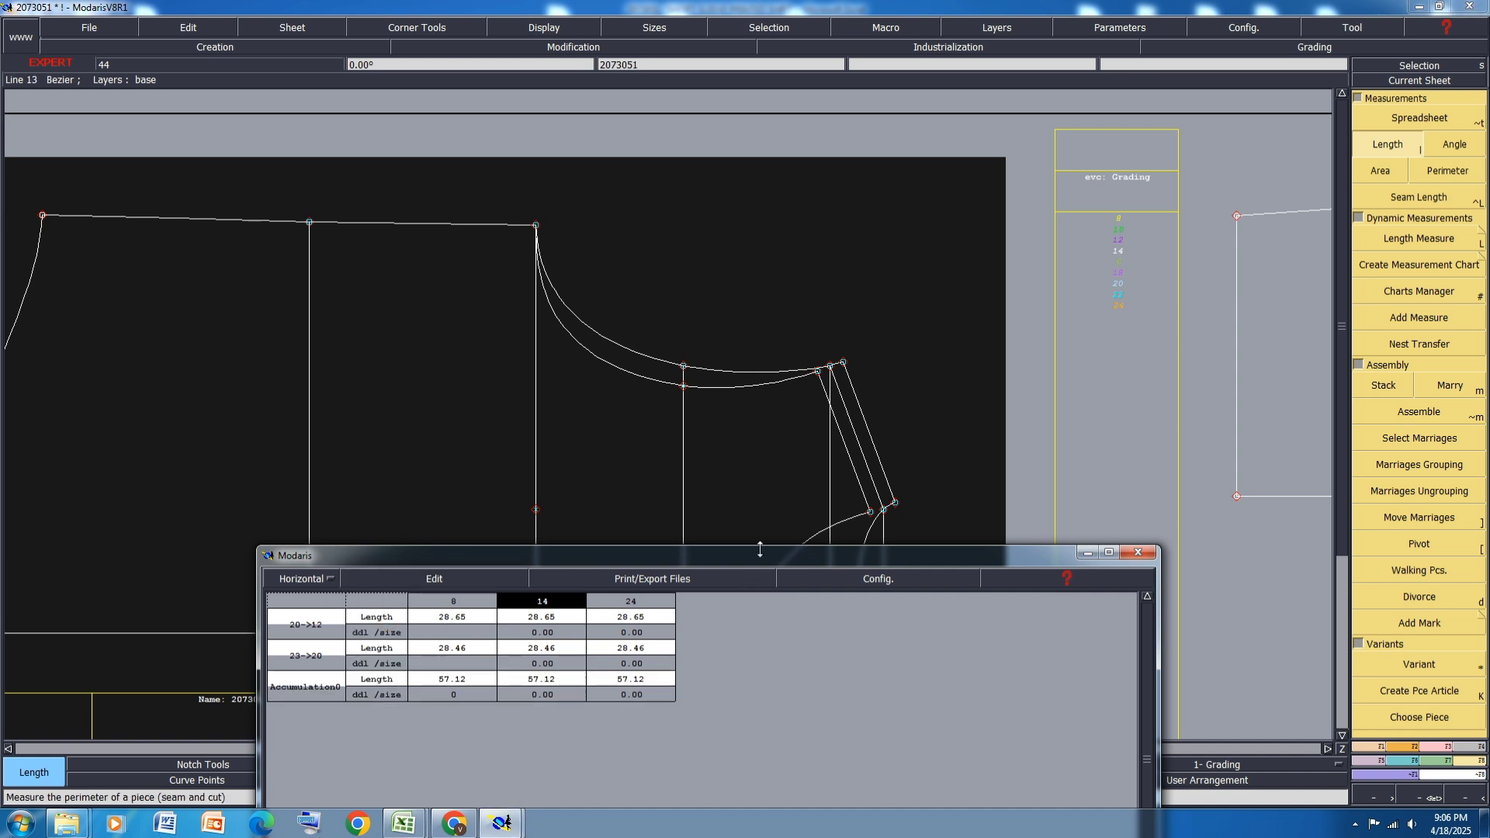
Step: Shift the measurement spreadsheet out of the way and measure both sleeve cap curves between the cap top and the underarm point
left_click_drag(766, 555, 588, 641)
scroll(494, 368, "down", 3)
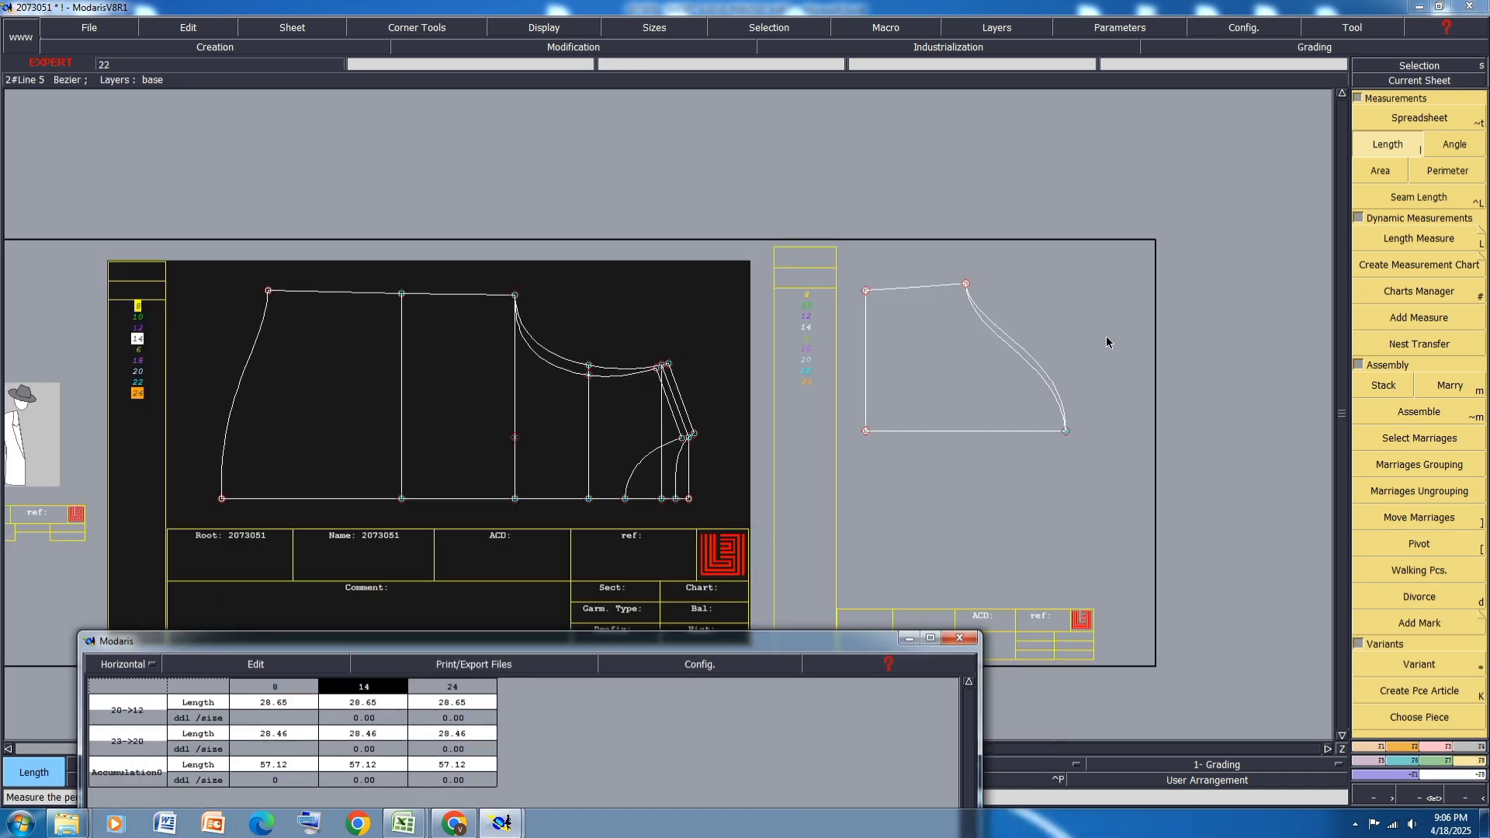
scroll(1086, 330, "up", 3)
left_click(1034, 564)
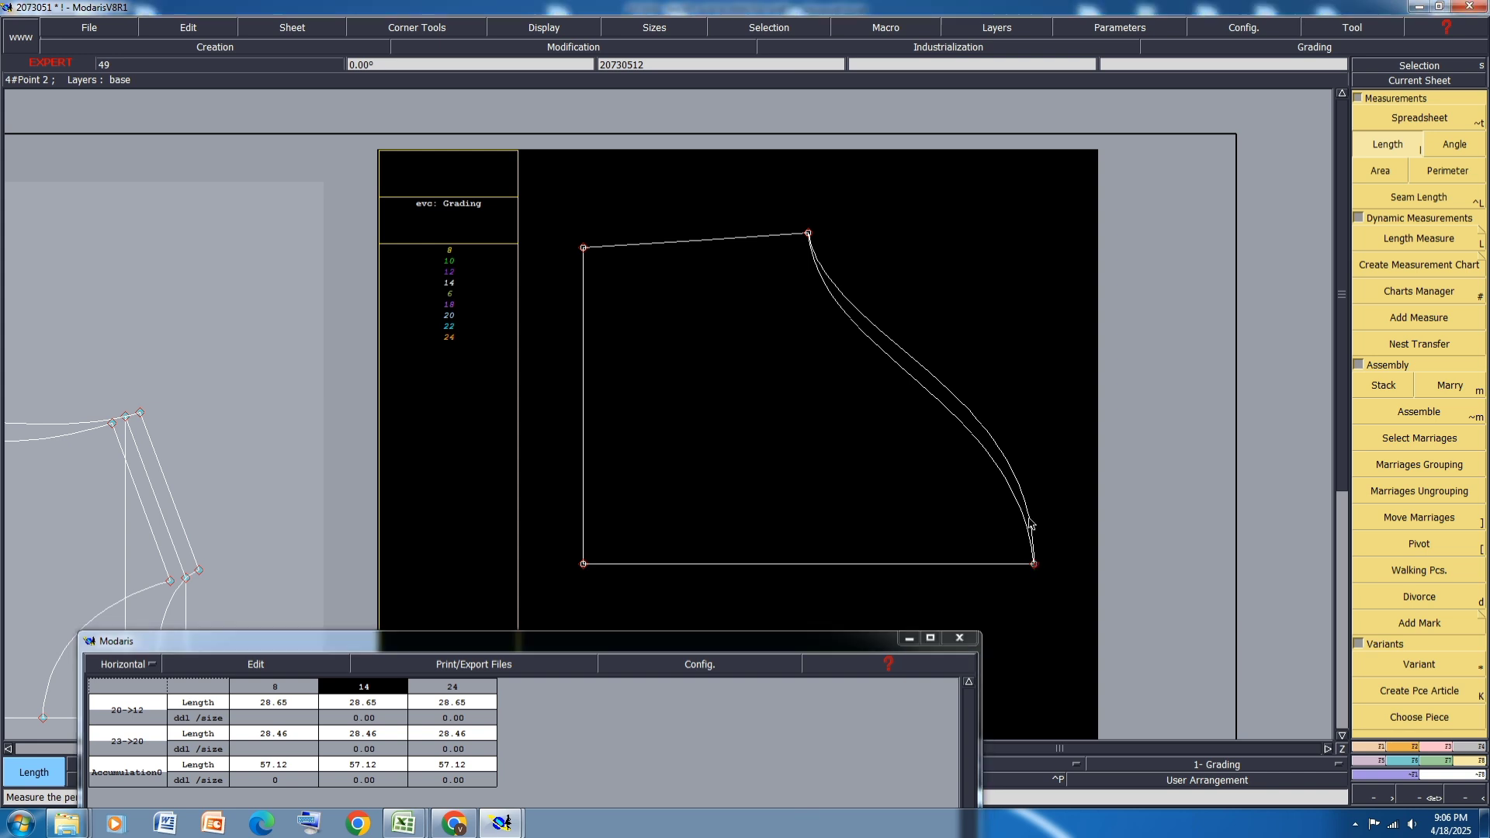
left_click(809, 233)
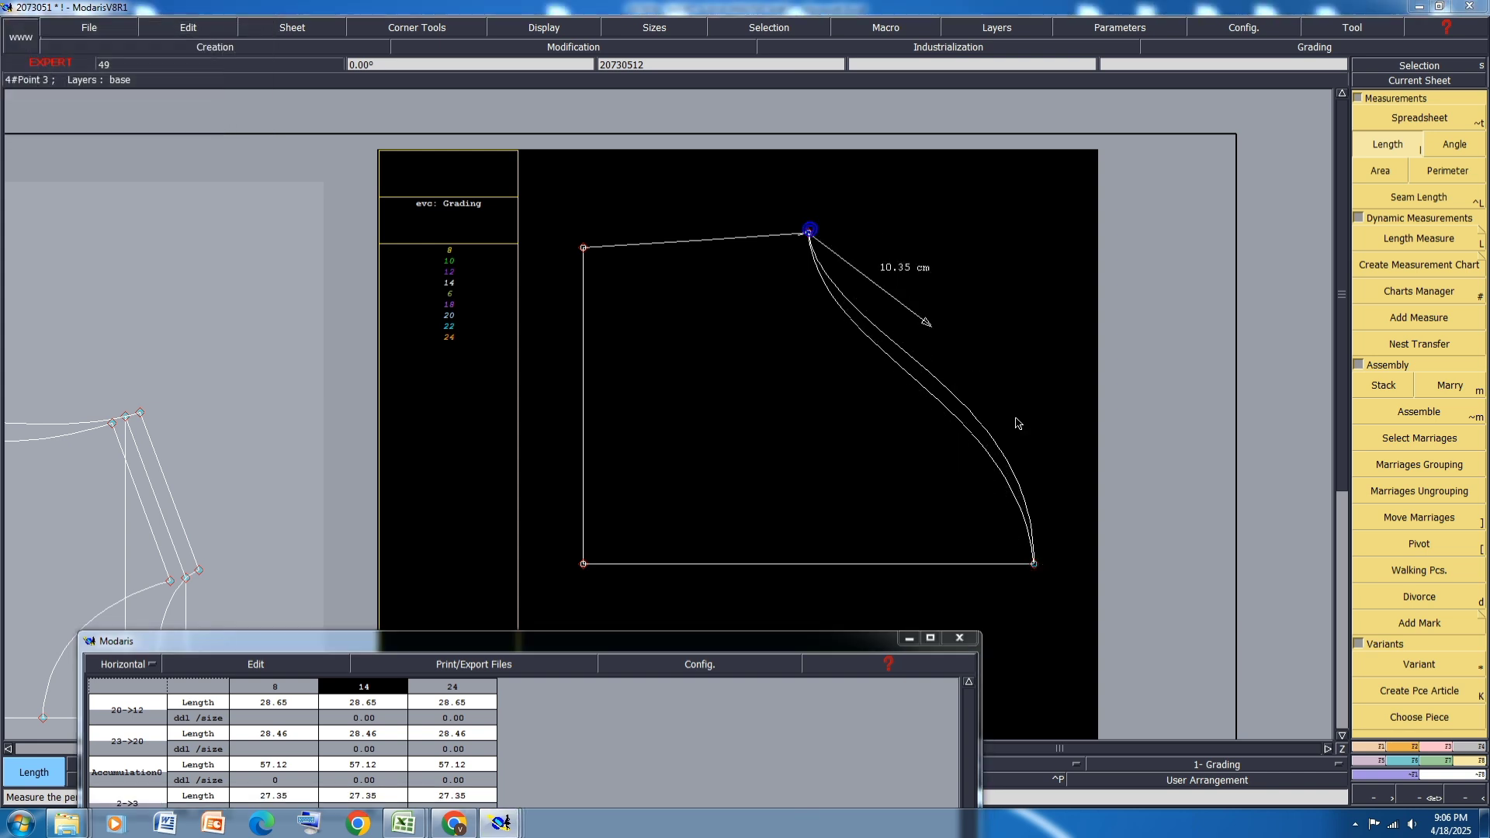
left_click(1033, 564)
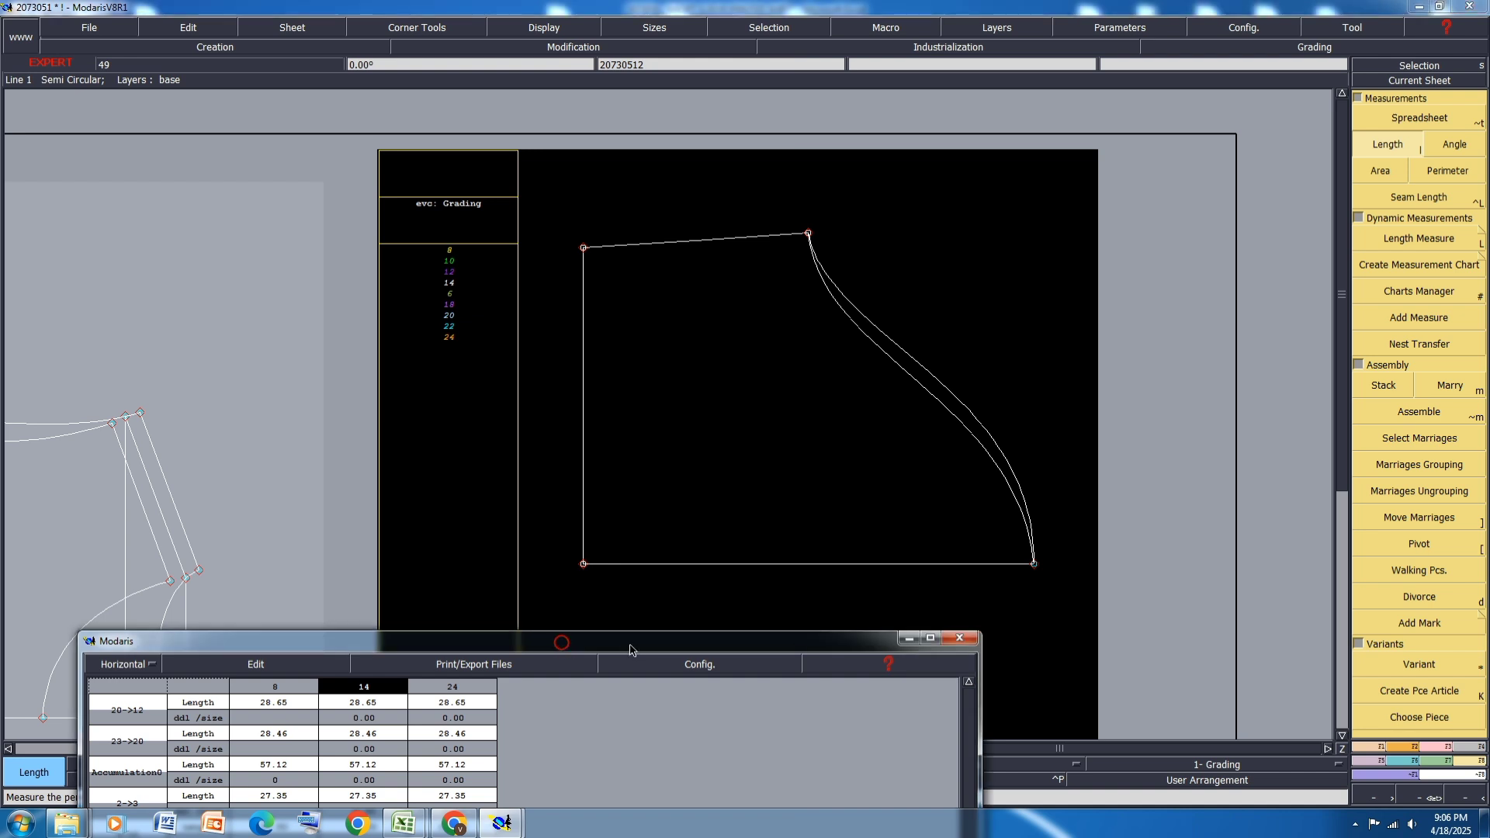
Step: Add an accumulation of the two sleeve cap curve lengths to the measurement spreadsheet, then close it
left_click_drag(630, 644, 782, 186)
left_click(408, 200)
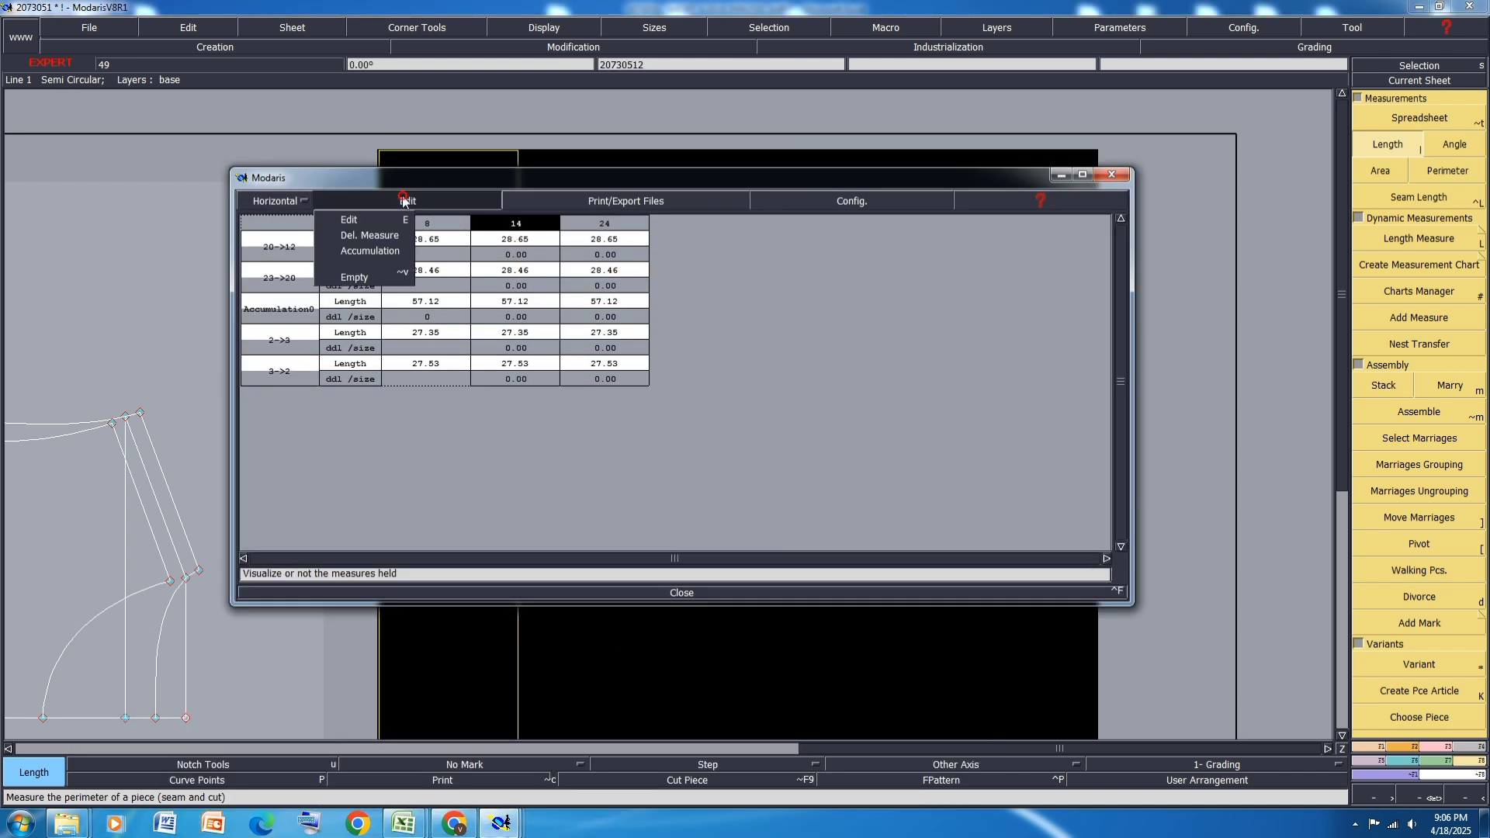
left_click(369, 251)
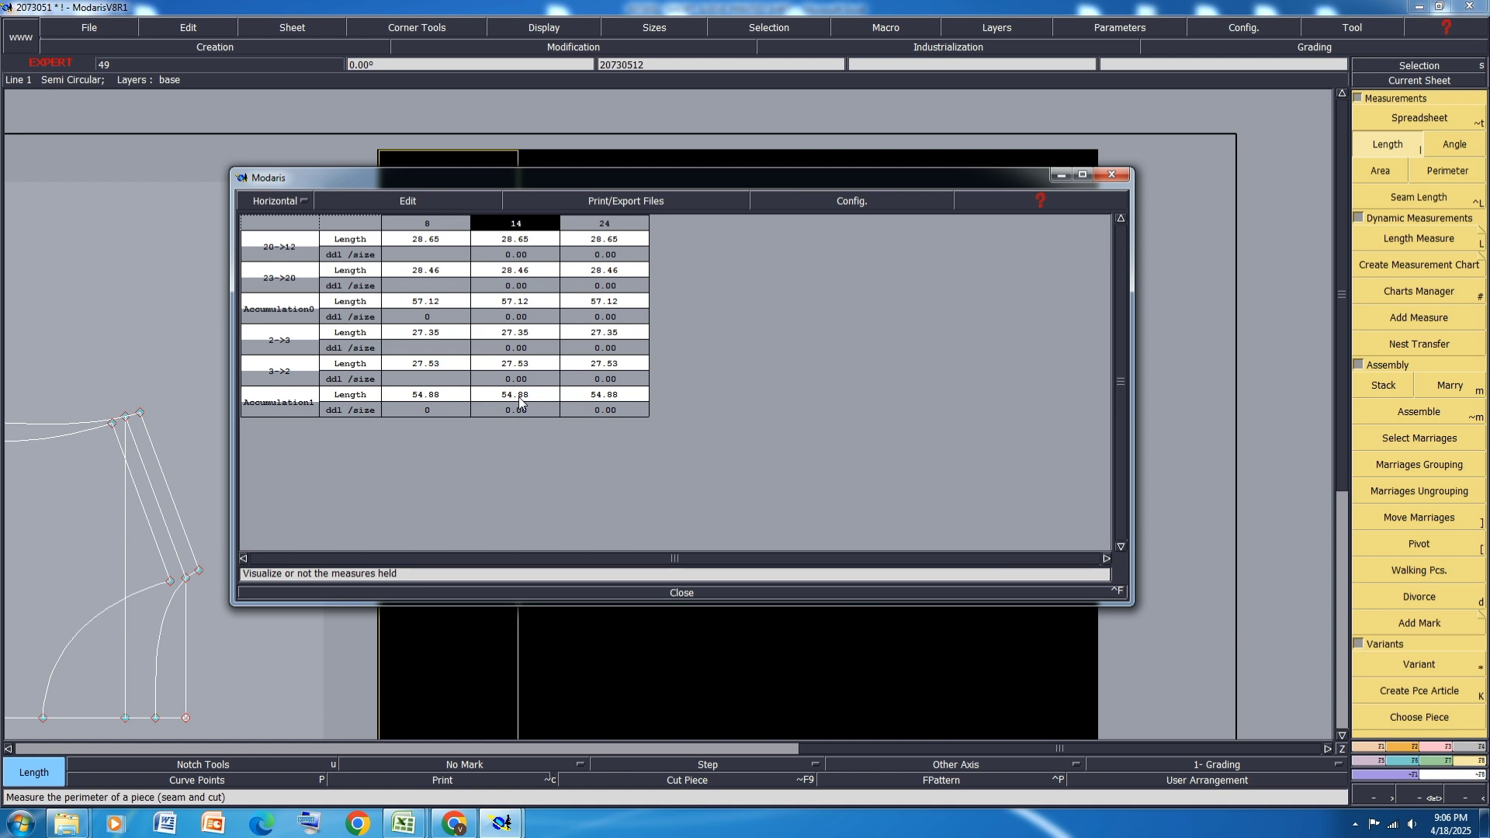
left_click(1112, 174)
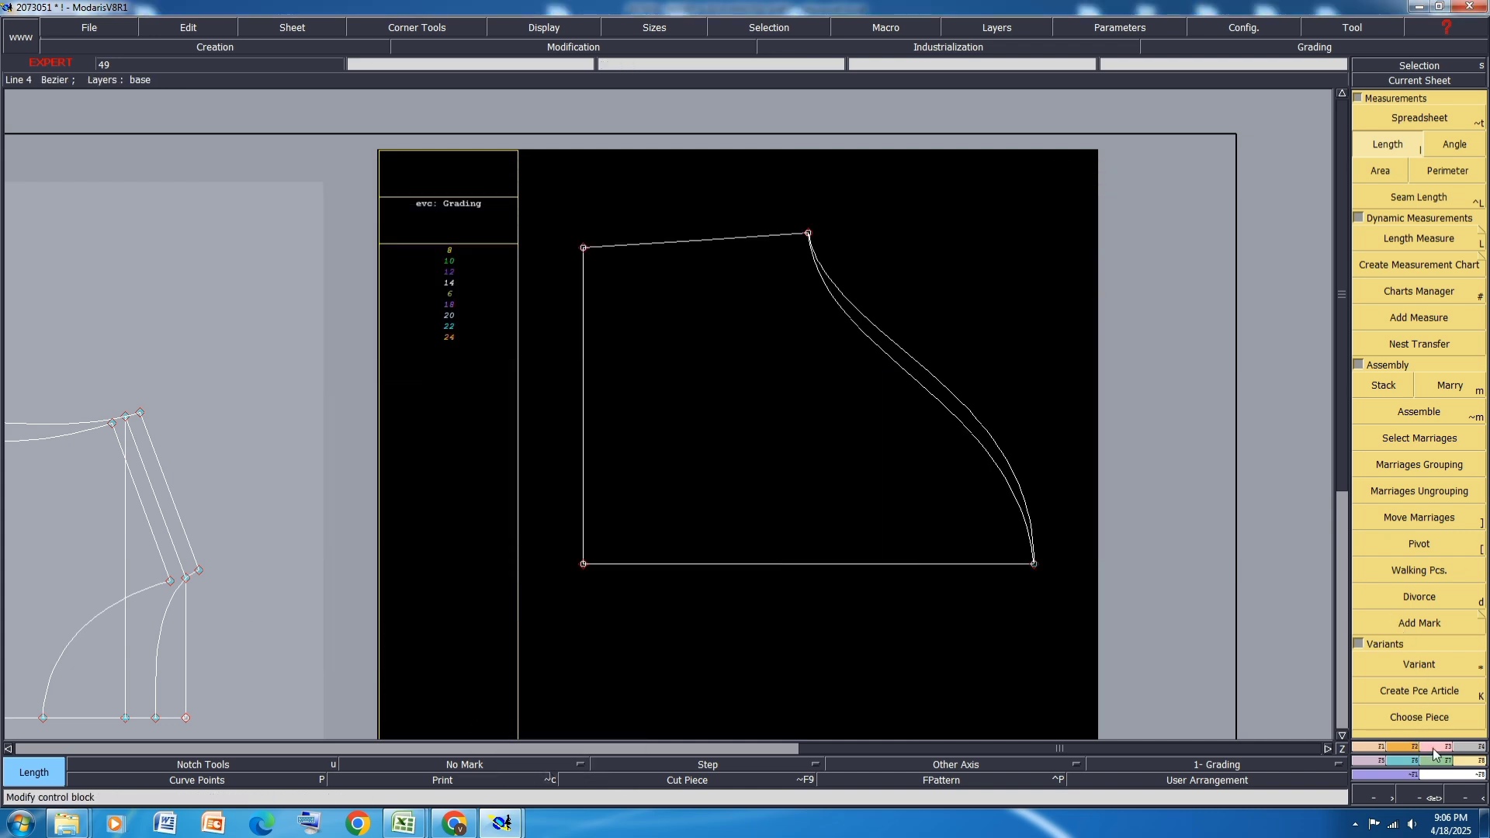
Step: Move the sleeve's underarm point by -2 cm in X and 0 cm in Y
key("Delete")
left_click(1431, 143)
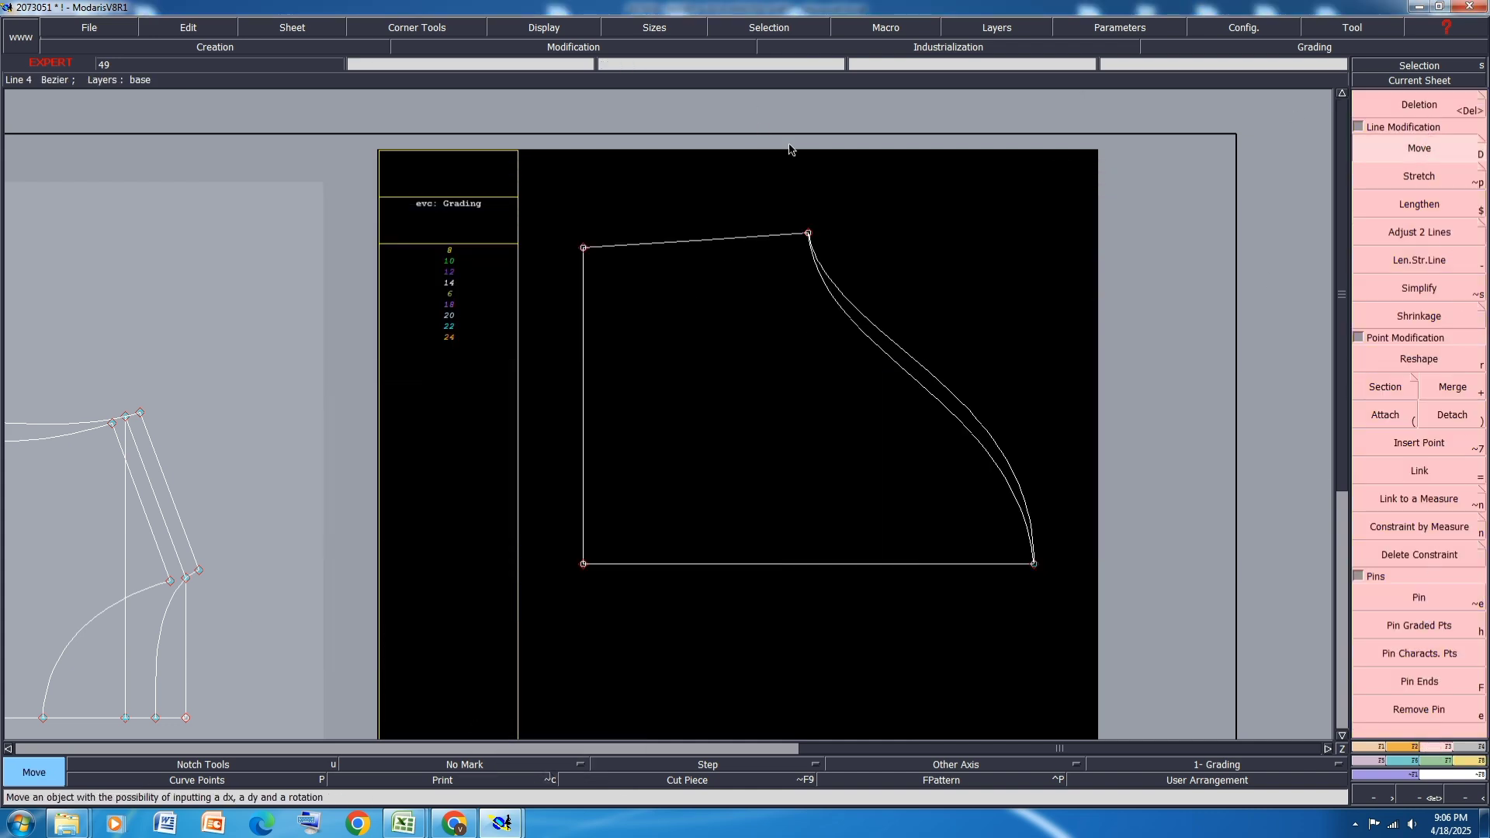
left_click(808, 234)
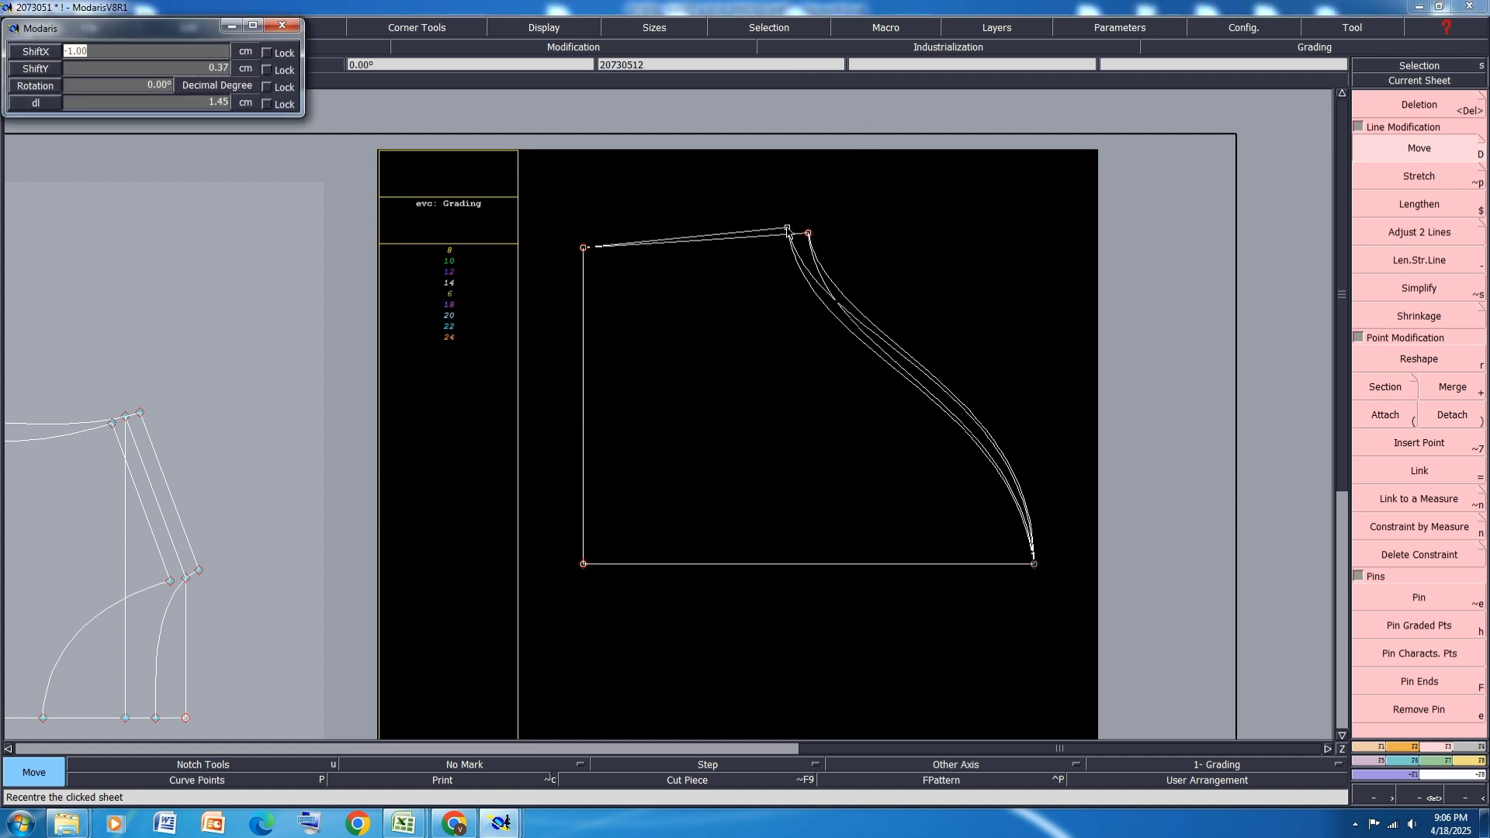
type("-2")
key("Down")
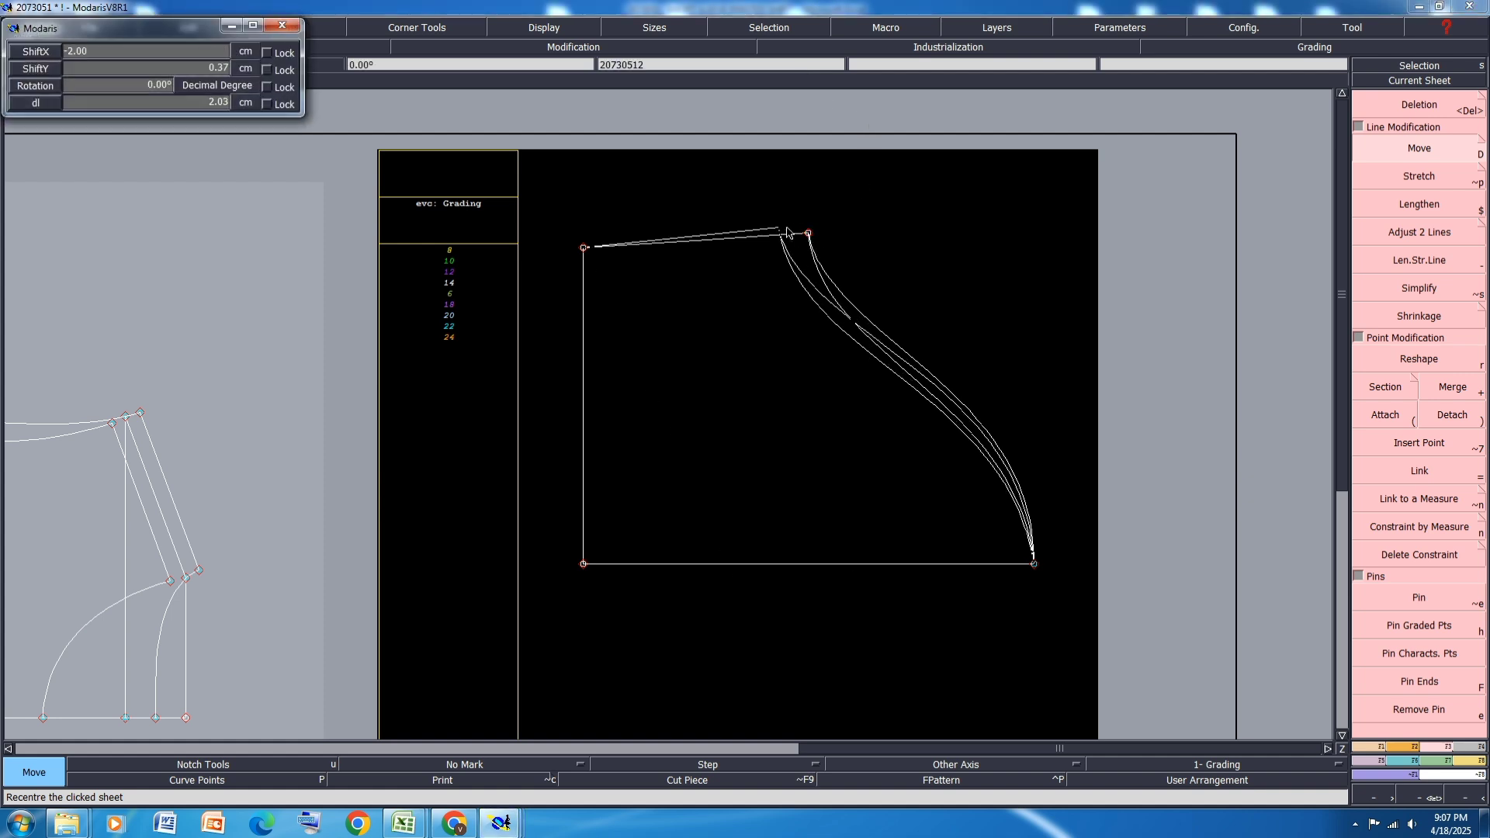
type("0")
key("Return")
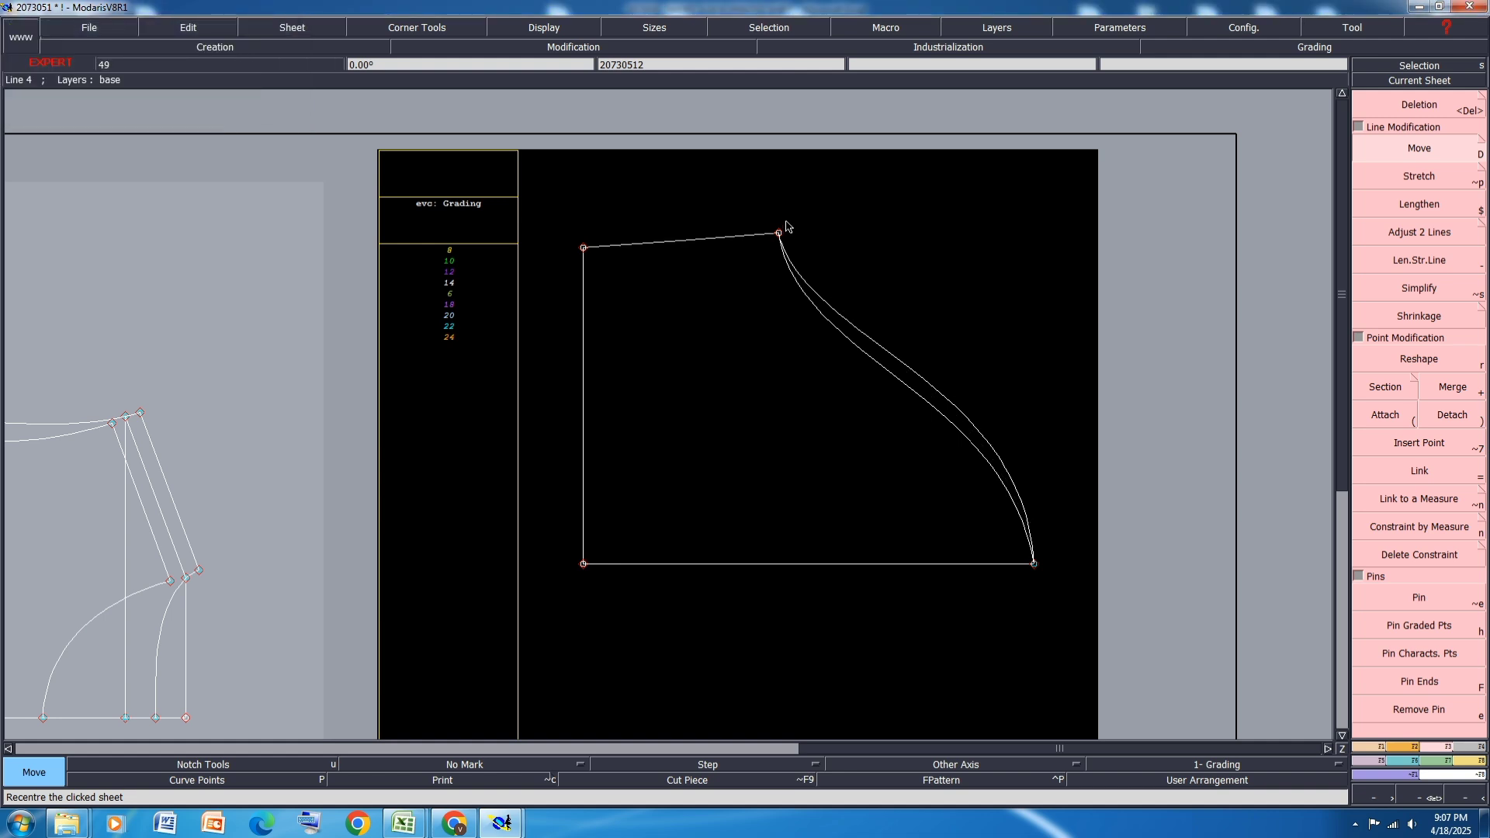
Step: Display the curve handles and tilt the cap-top handles of both sleeve cap curves outward for a rounder crown
scroll(704, 288, "down", 1)
scroll(910, 293, "up", 2)
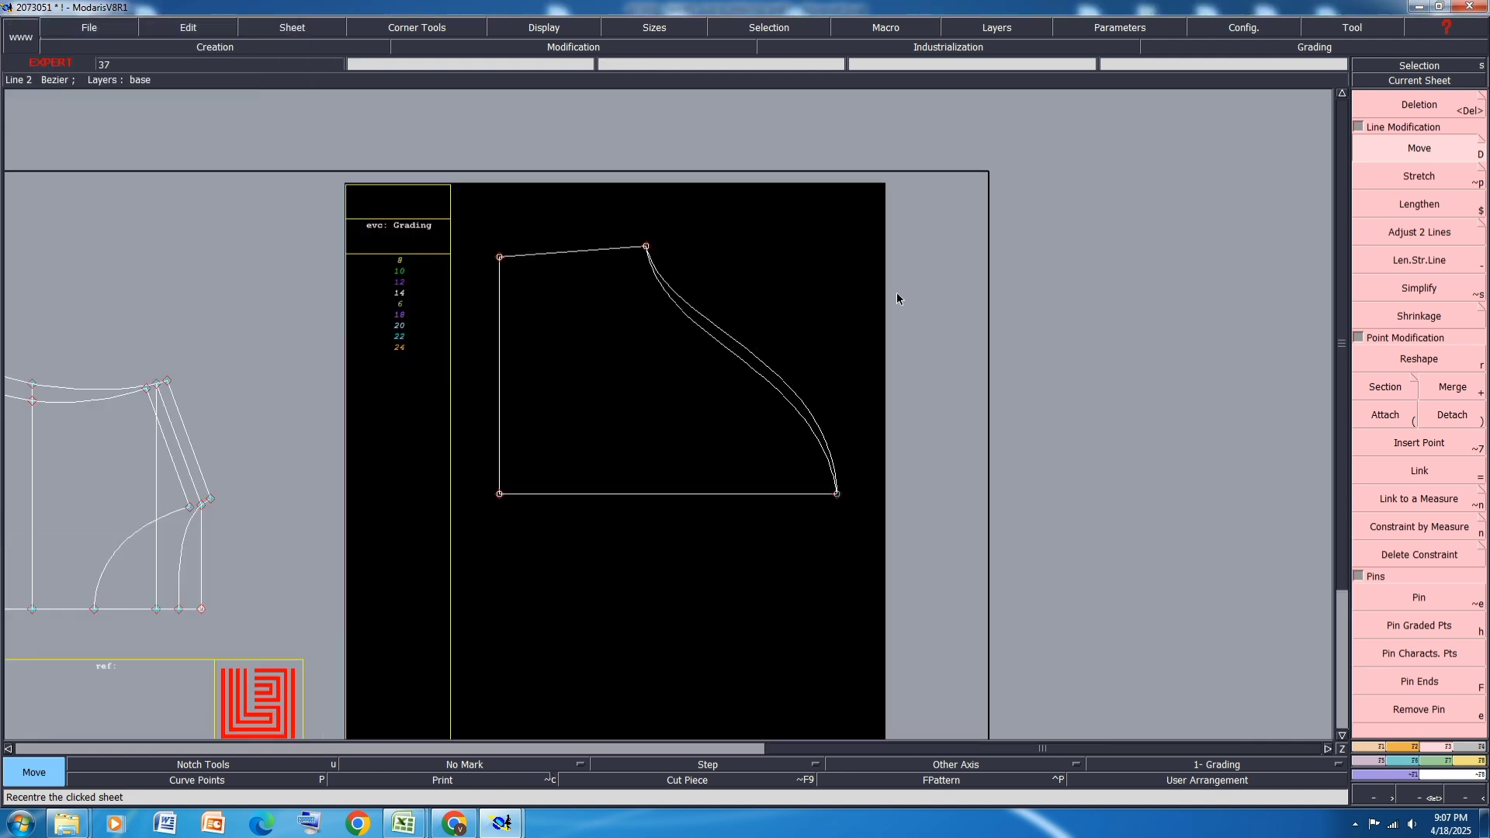
left_click(543, 27)
left_click(543, 338)
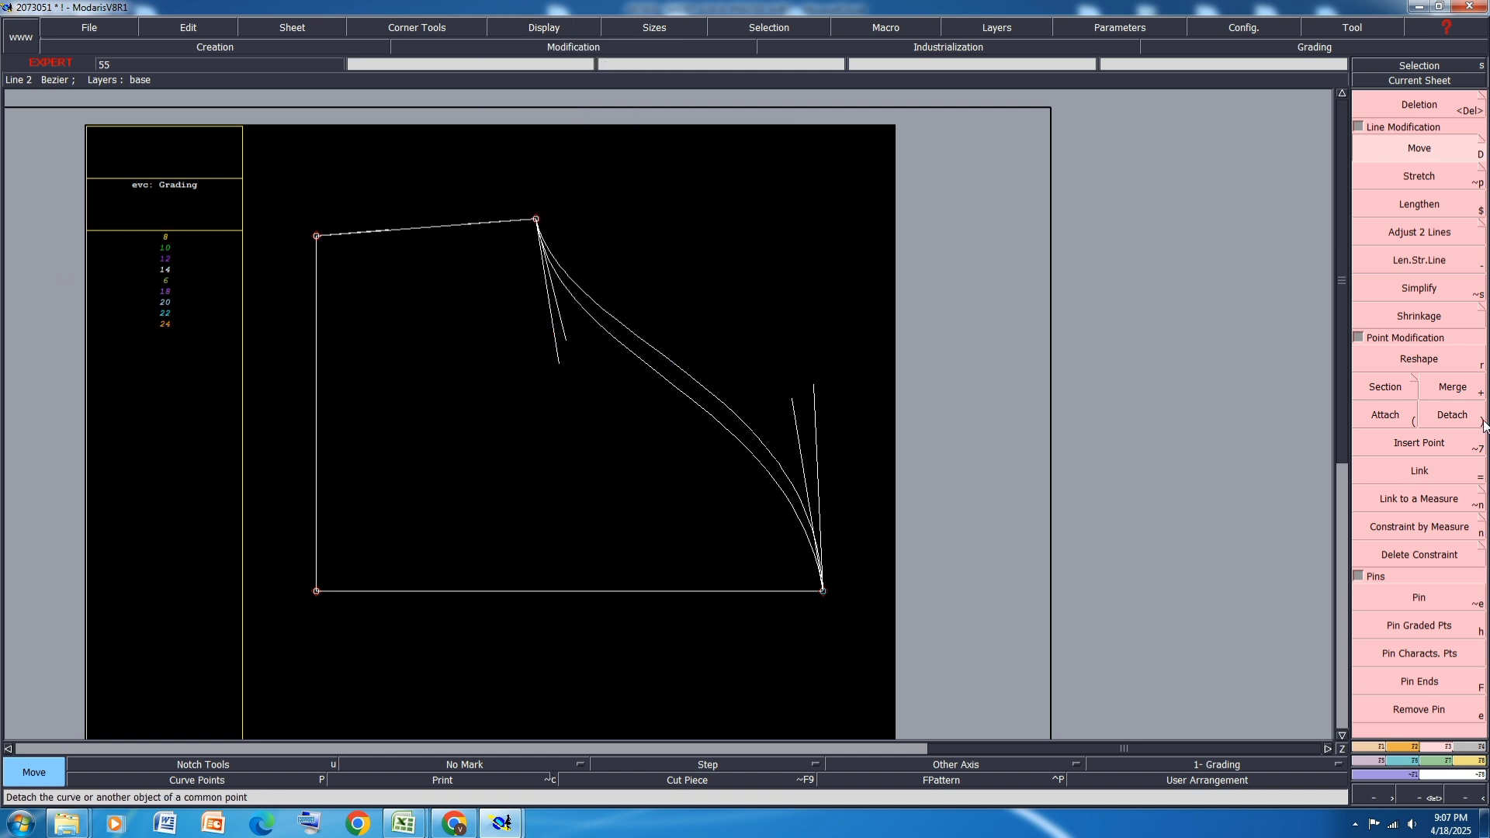
left_click(1417, 361)
scroll(807, 475, "up", 1)
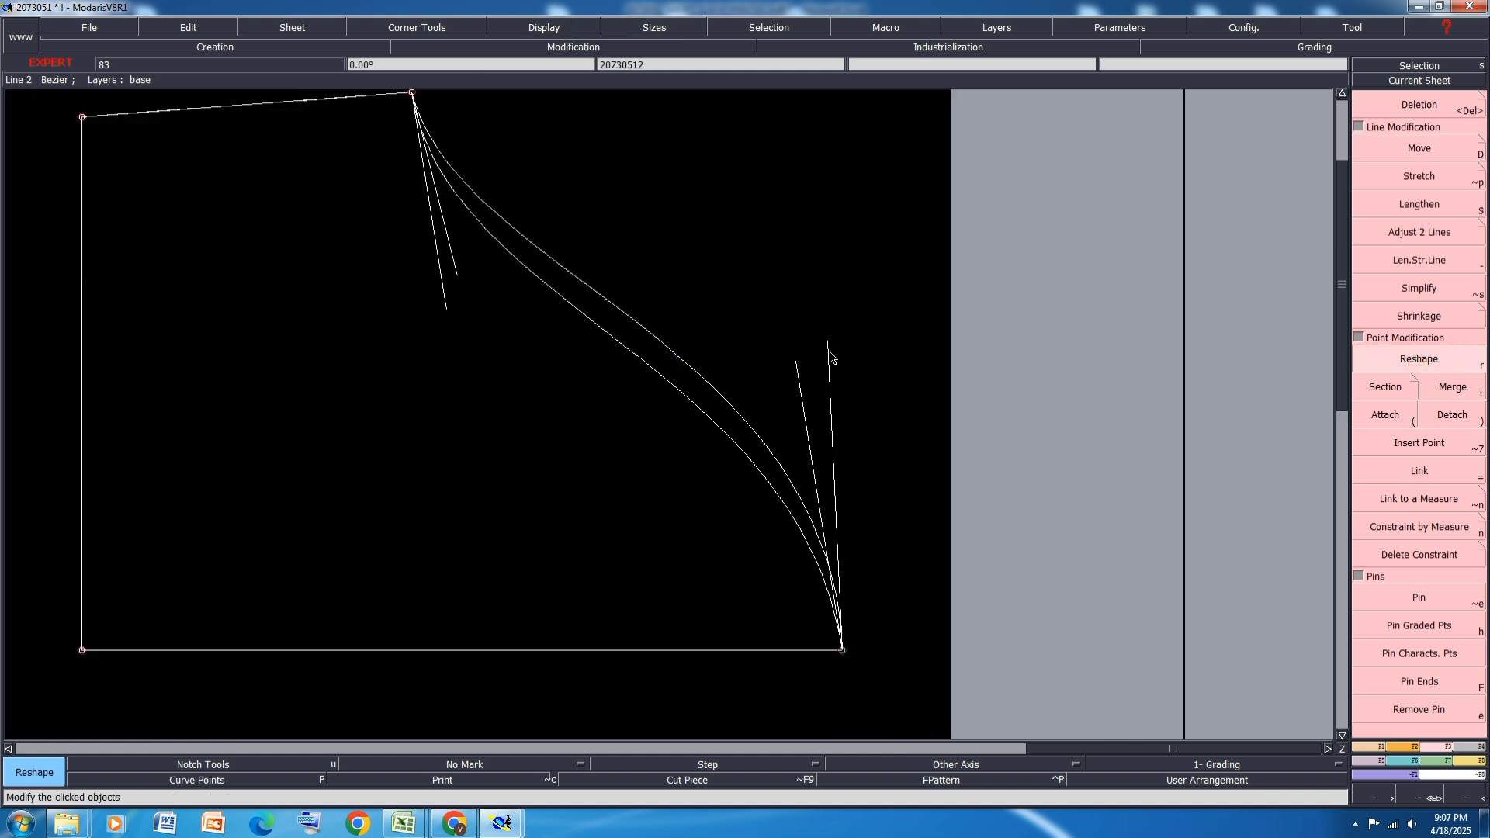
mouse_move(829, 344)
left_mouse_down()
mouse_move(863, 357)
mouse_move(828, 373)
left_mouse_up()
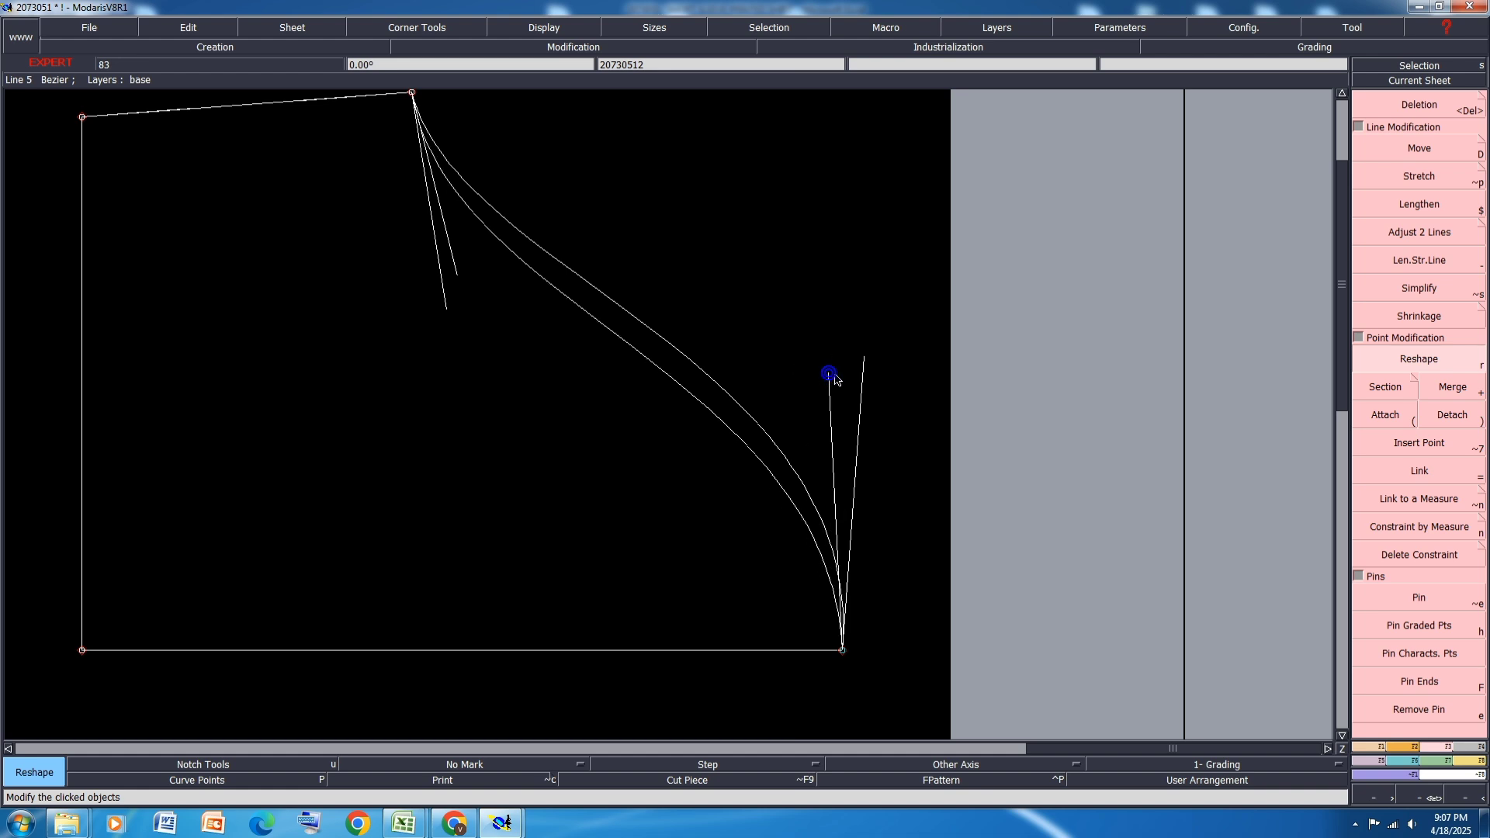
scroll(484, 256, "down", 1)
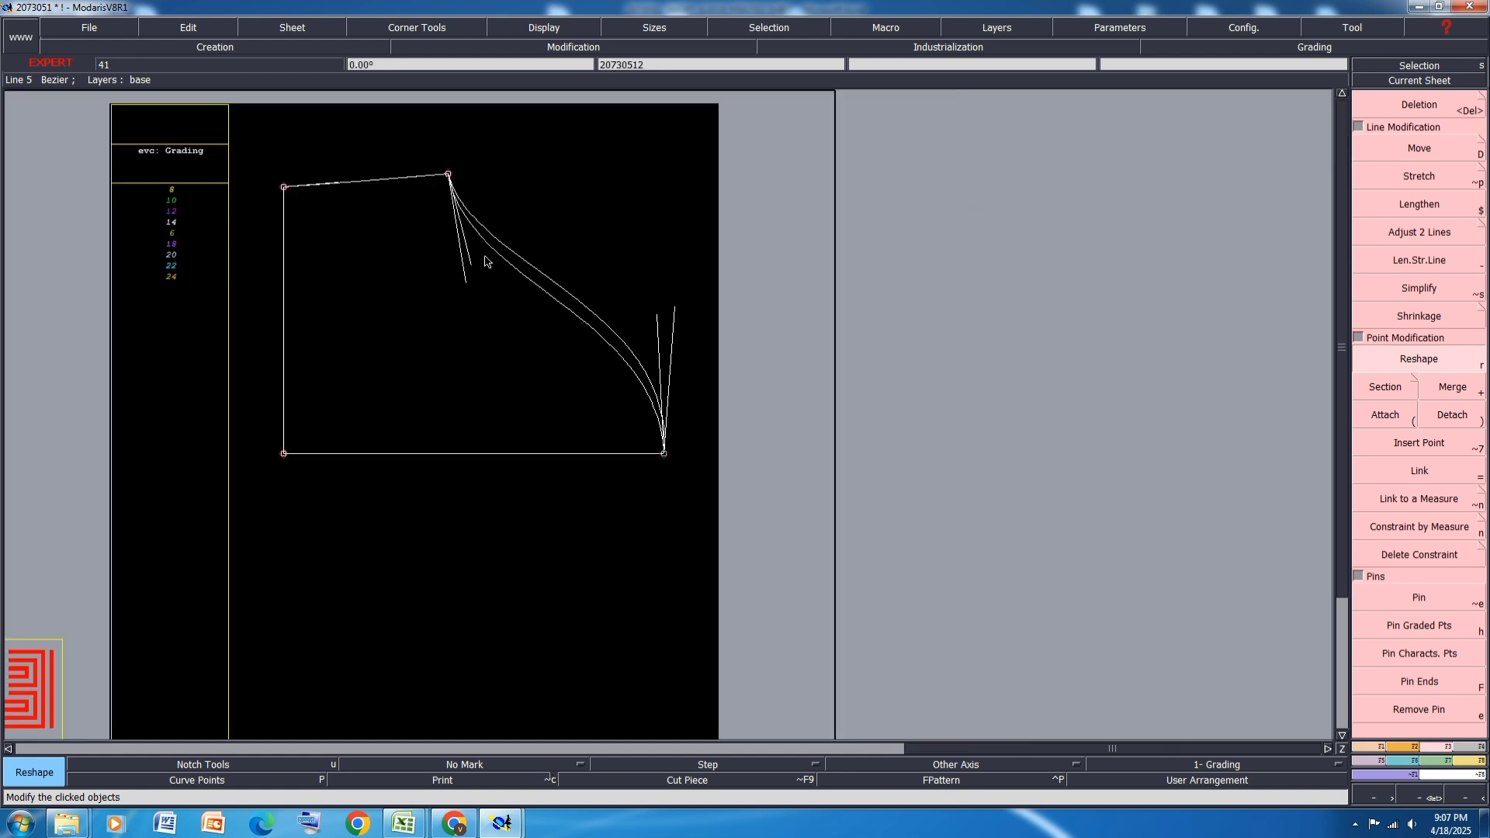
Step: Mirror the inner cap curve across a symmetry axis drawn along the sleeve length line, hide the handles, and examine the cap top
left_click(1374, 747)
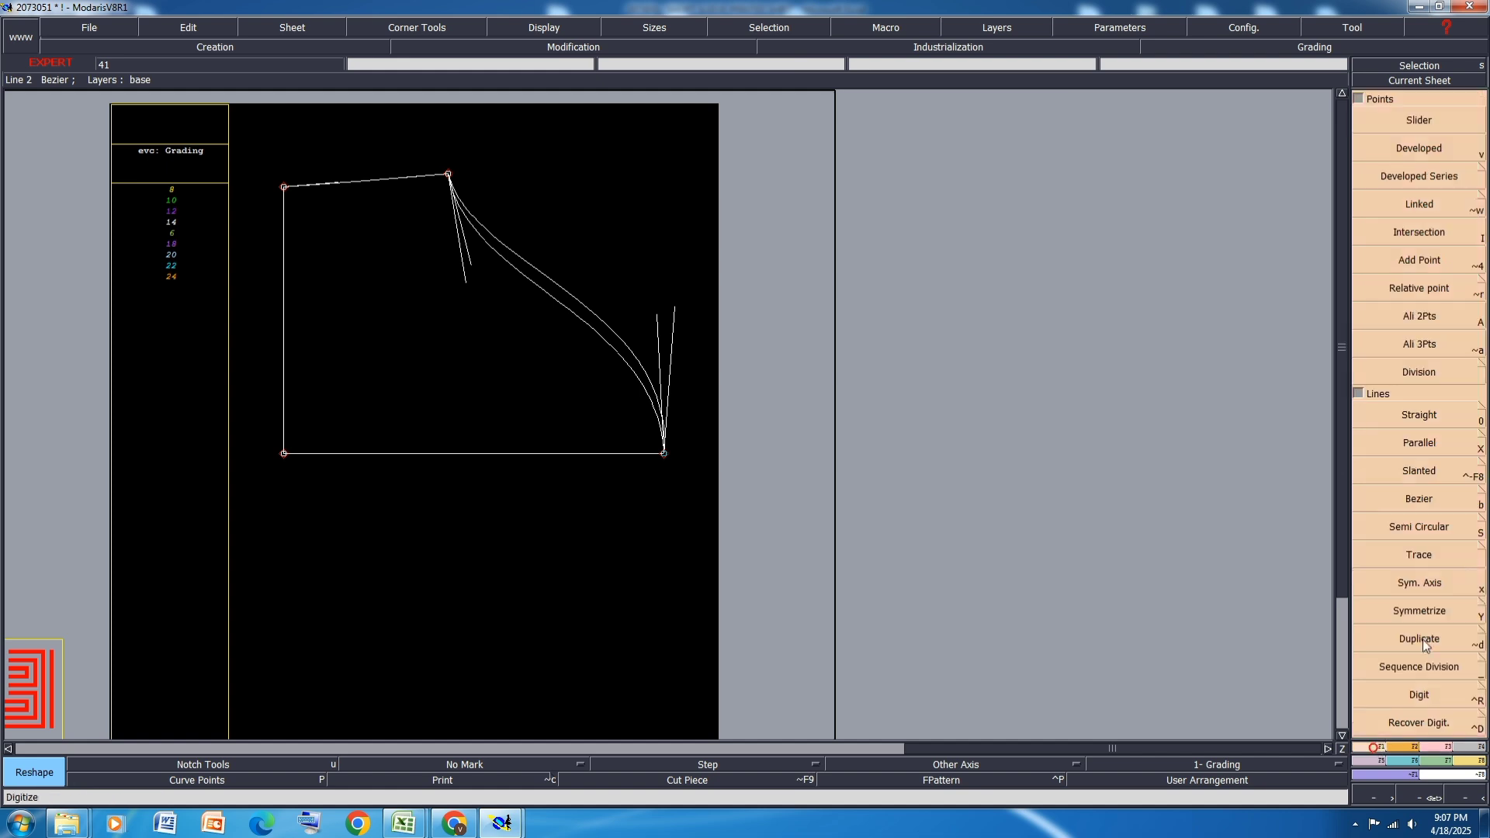
left_click(1420, 583)
left_click(665, 455)
left_click(621, 454)
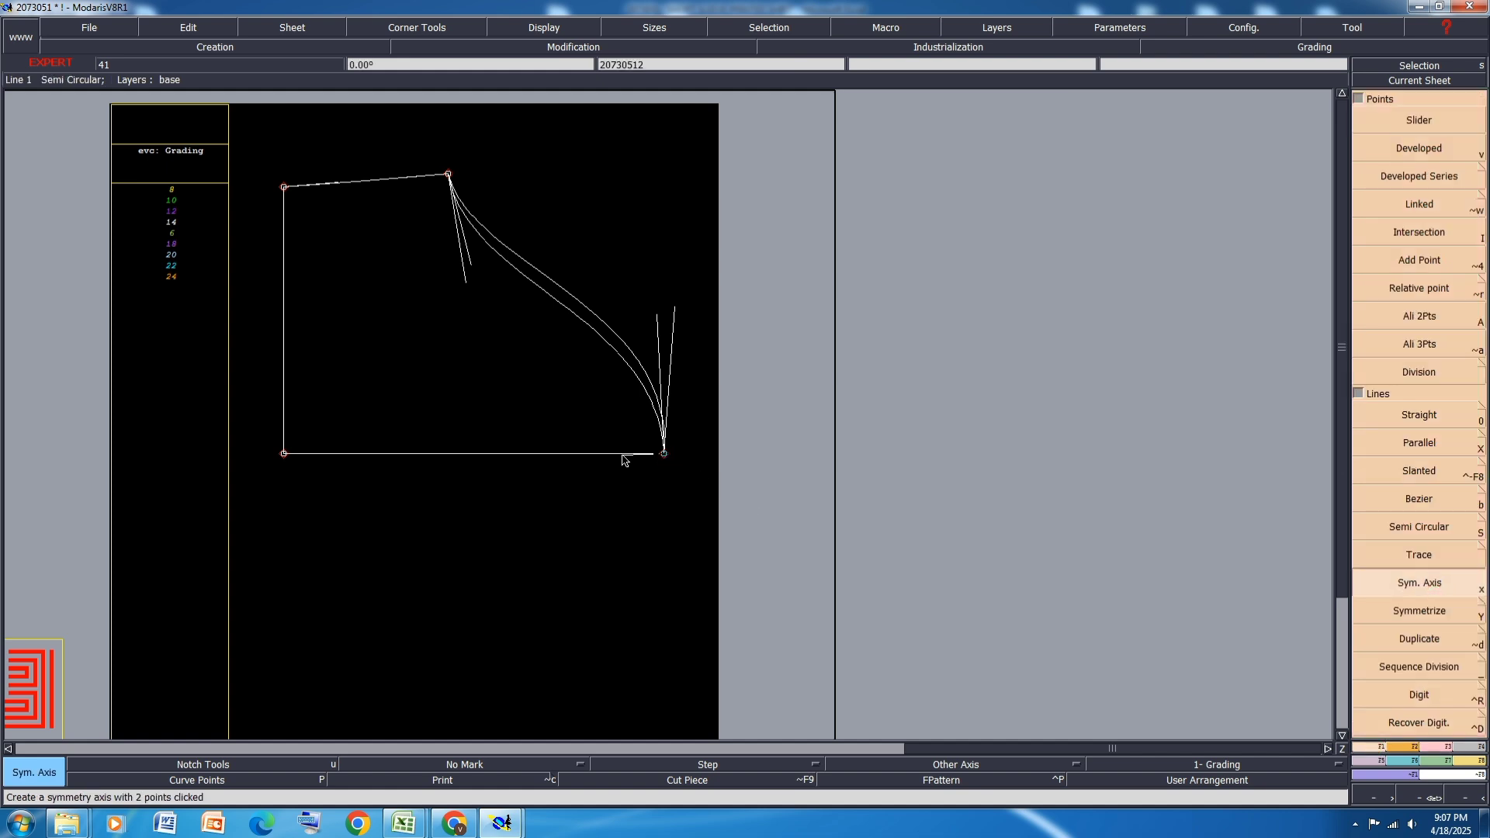
left_click(1451, 611)
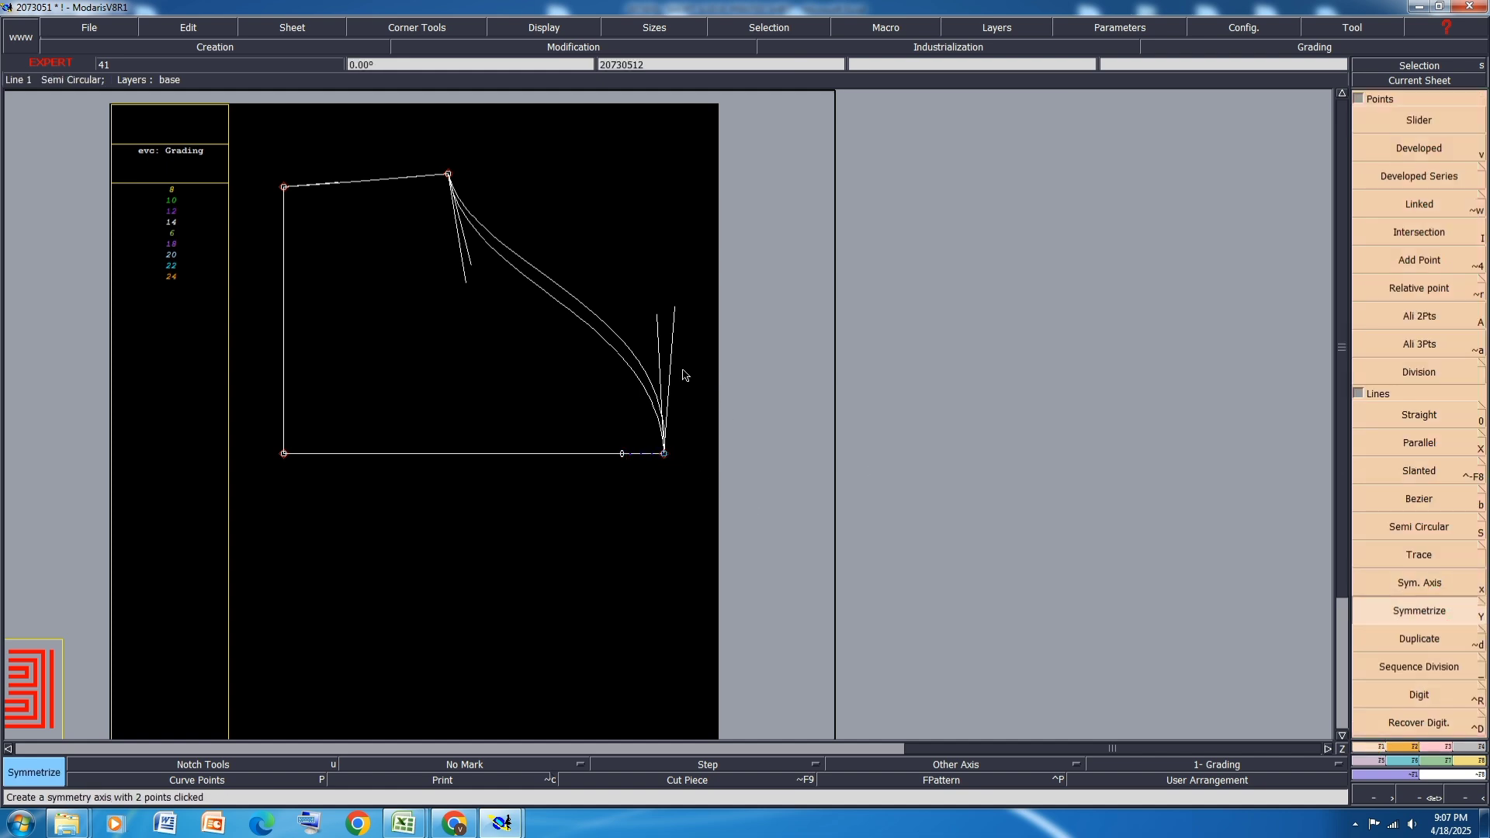
left_click(617, 358)
scroll(652, 437, "up", 2)
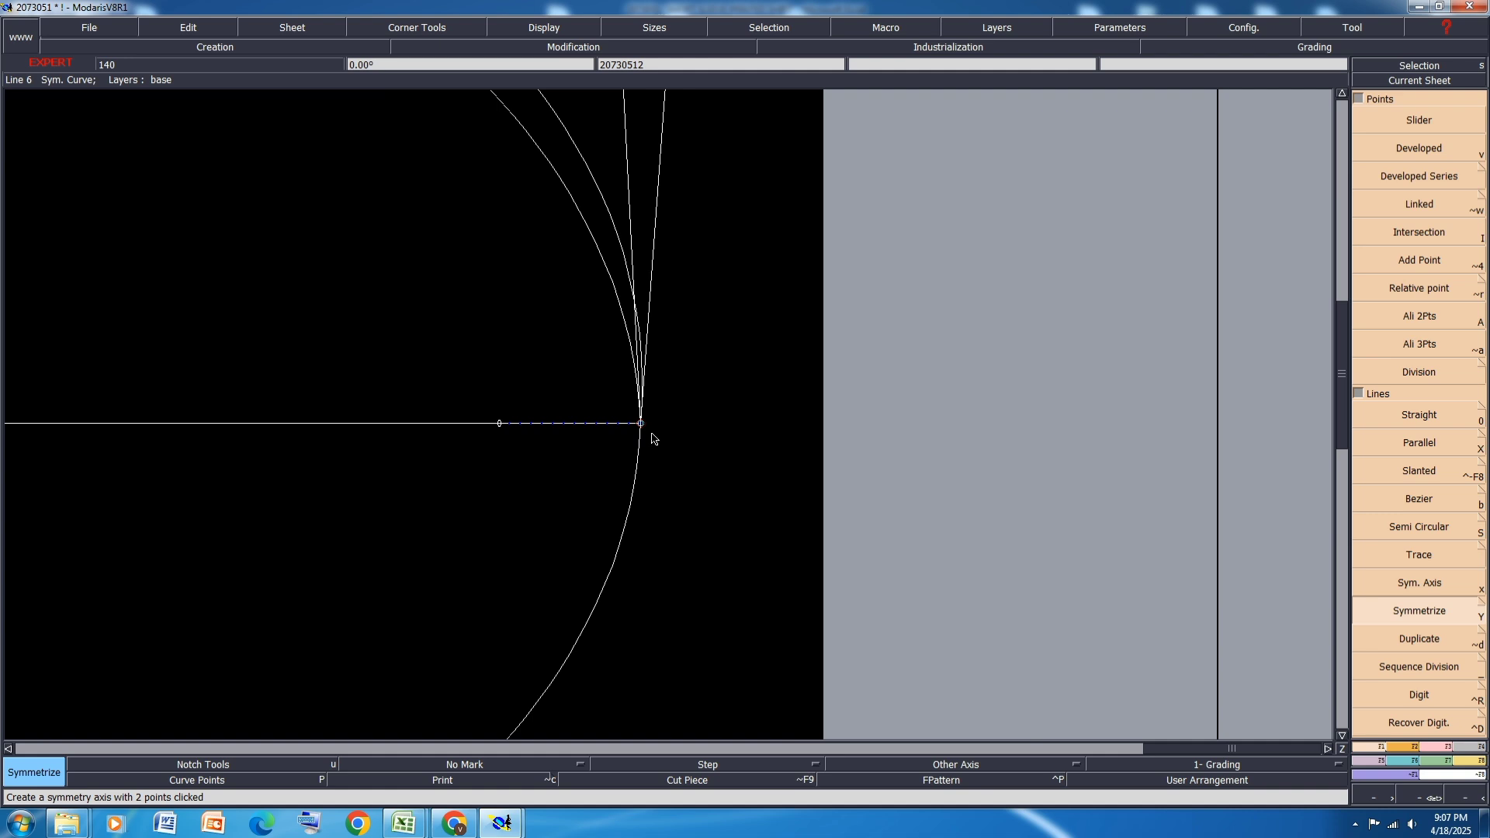
scroll(652, 438, "down", 2)
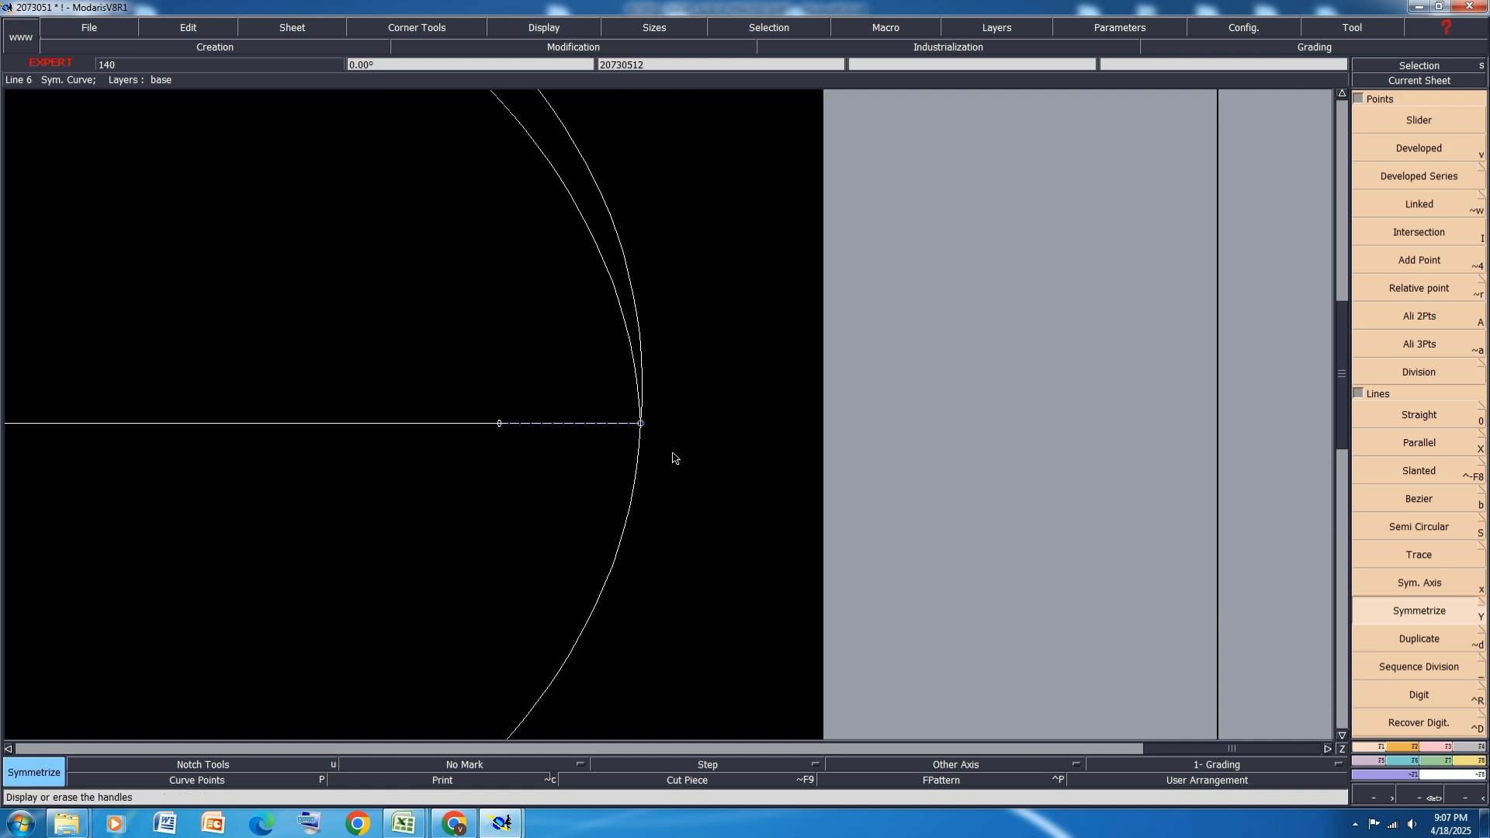
scroll(720, 407, "up", 4)
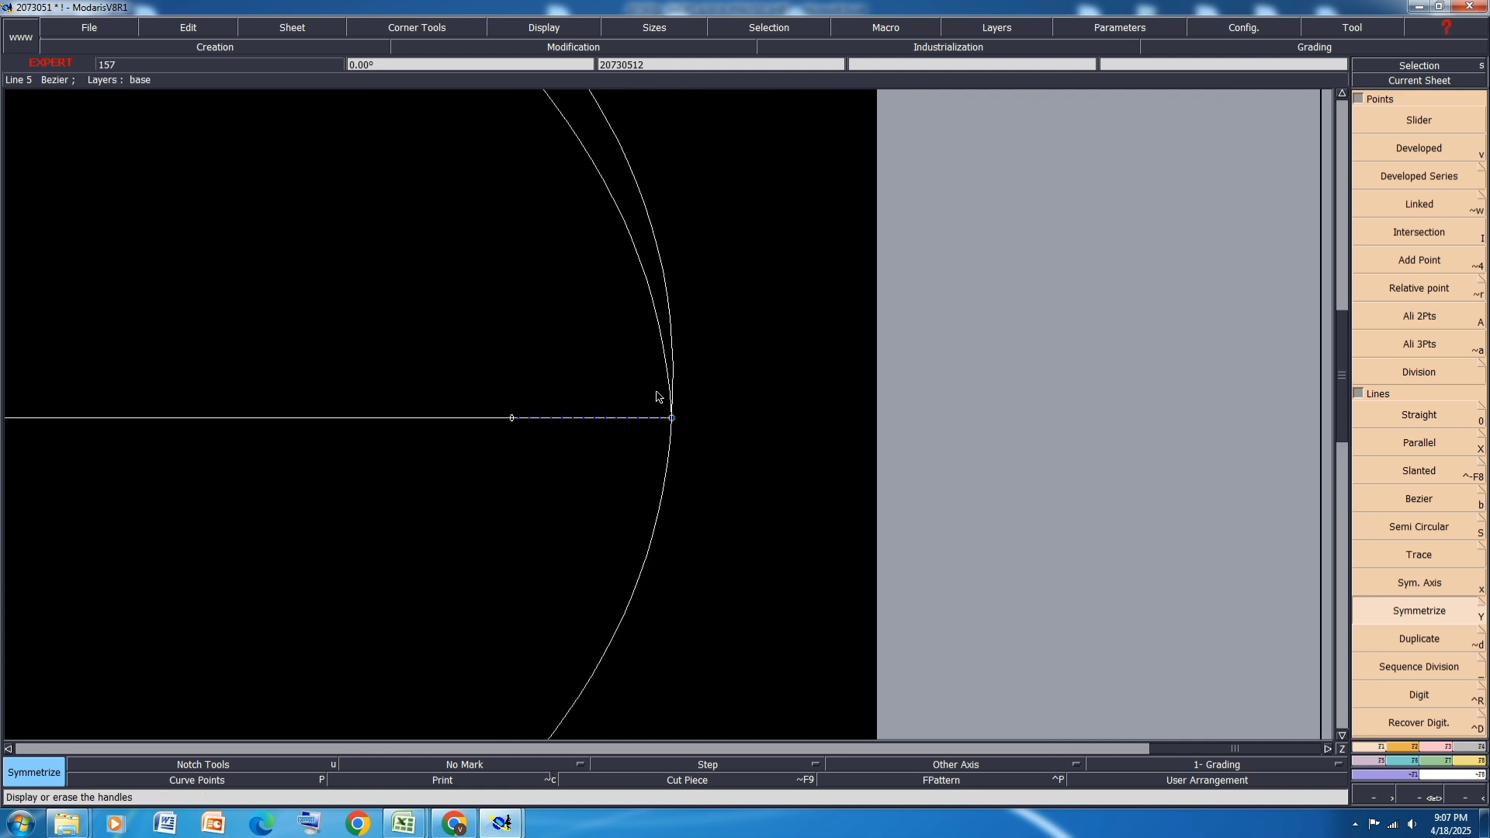
scroll(724, 464, "down", 4)
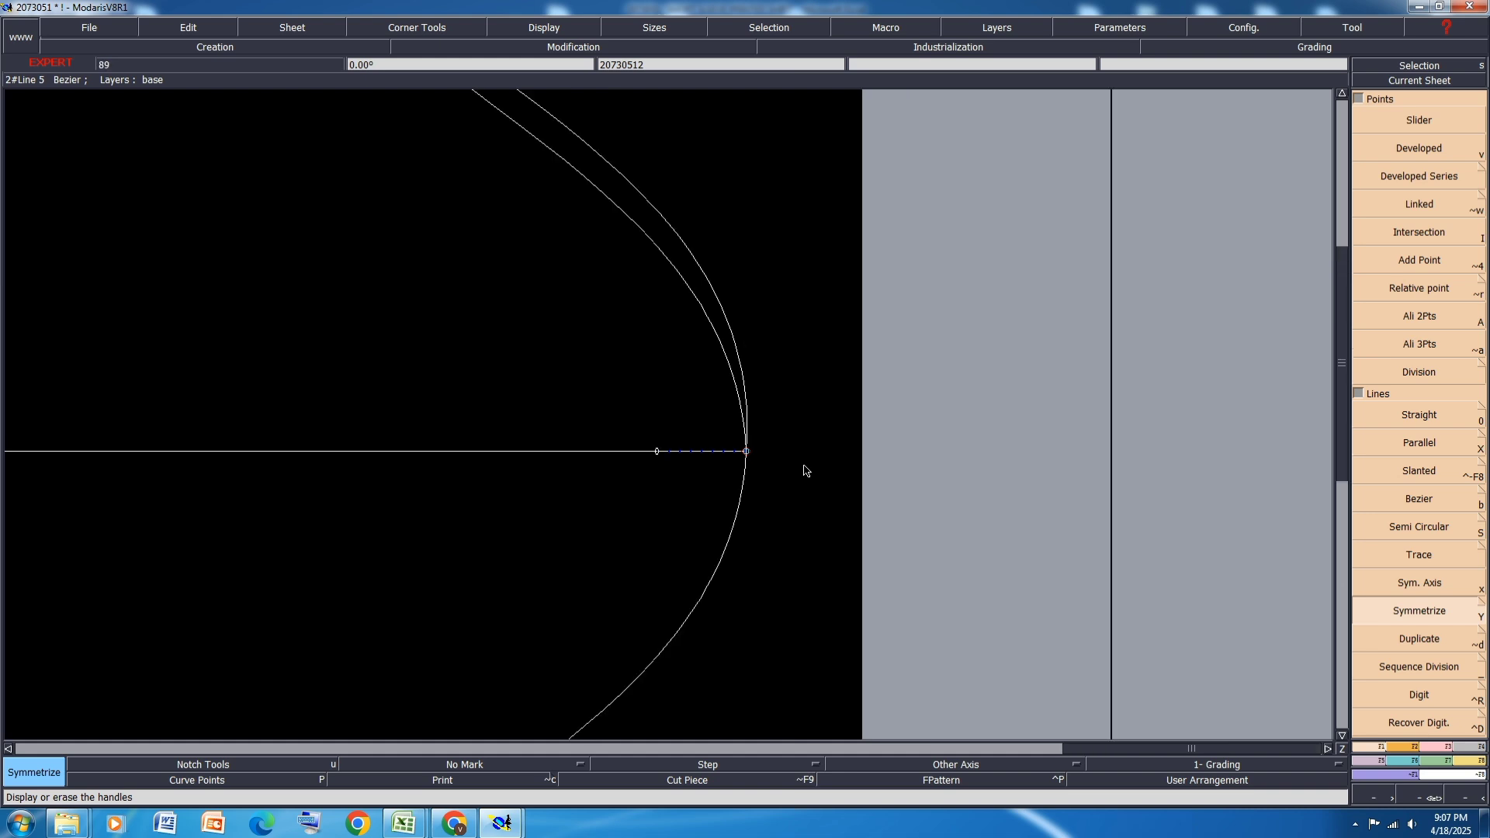
Step: Undo the mirrored cap curve and its symmetry axis on the sleeve length line
key("ctrl+z")
key("ctrl+z")
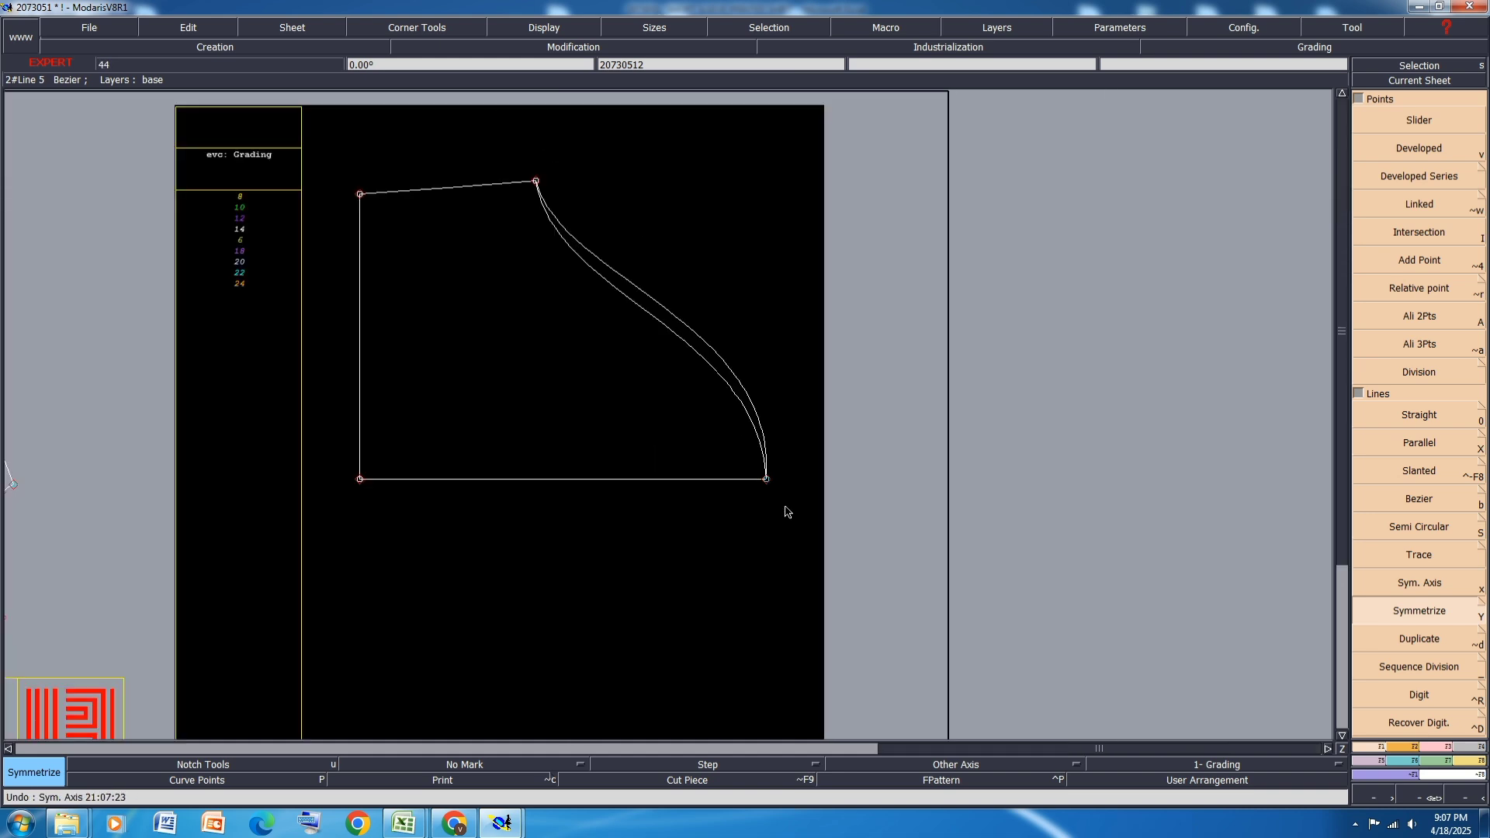
scroll(793, 500, "down", 2)
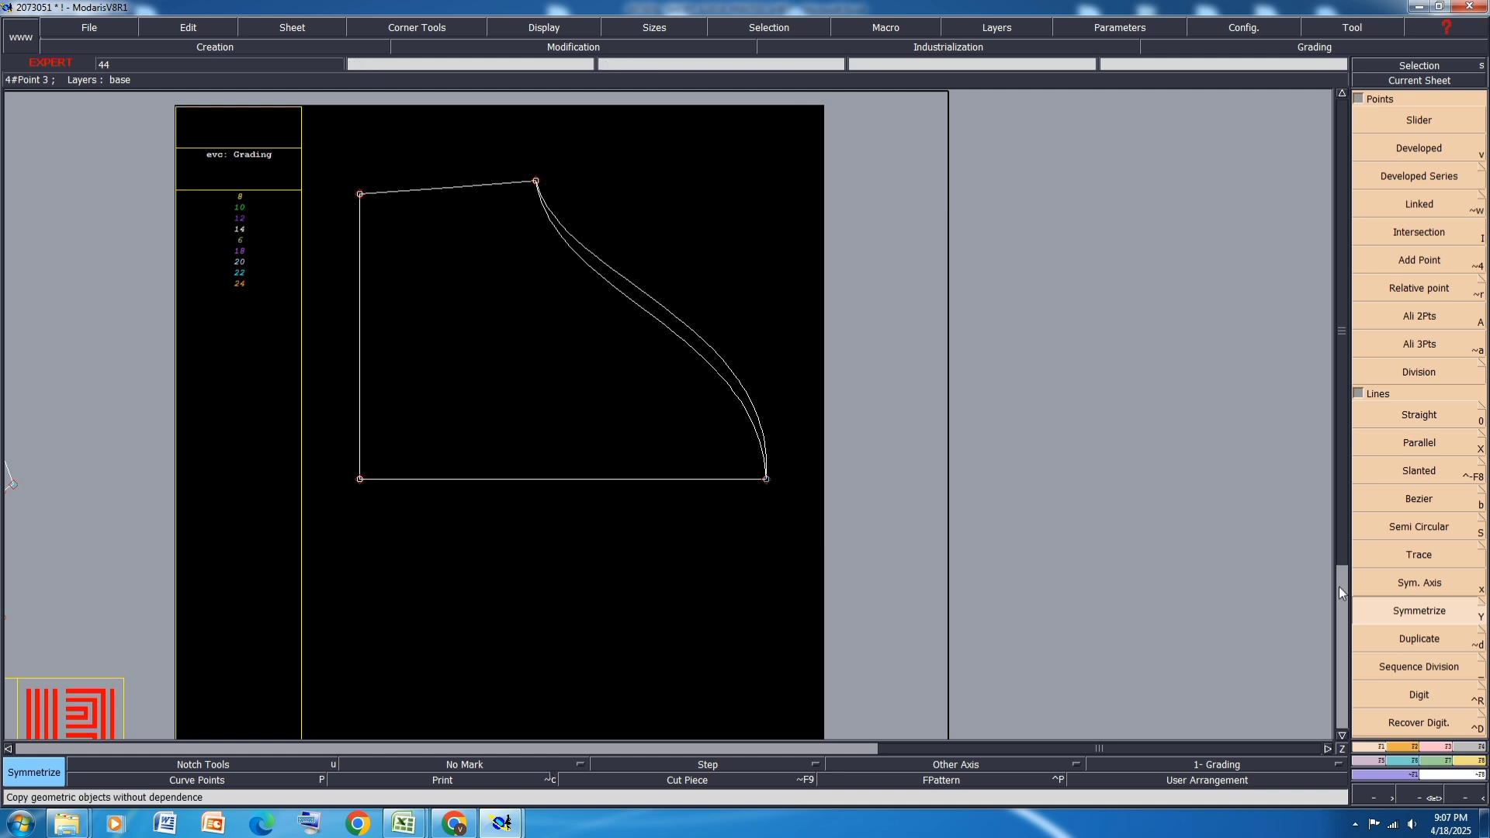
Step: Draw a symmetry axis from the underarm point along the sleeve's underarm seam and mirror the inner cap curve across it
left_click(1442, 582)
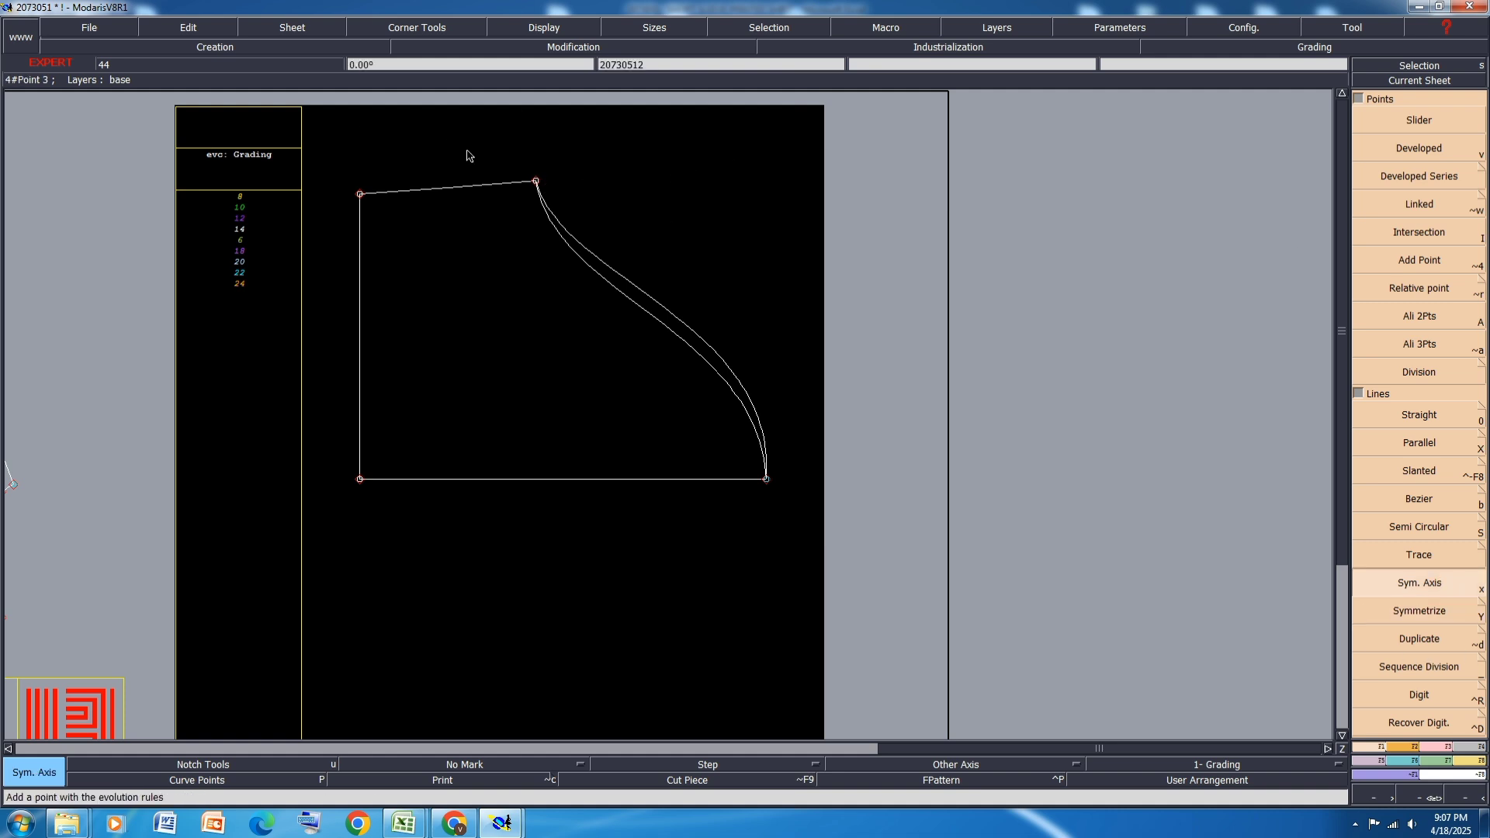
left_click(535, 181)
left_click(485, 184)
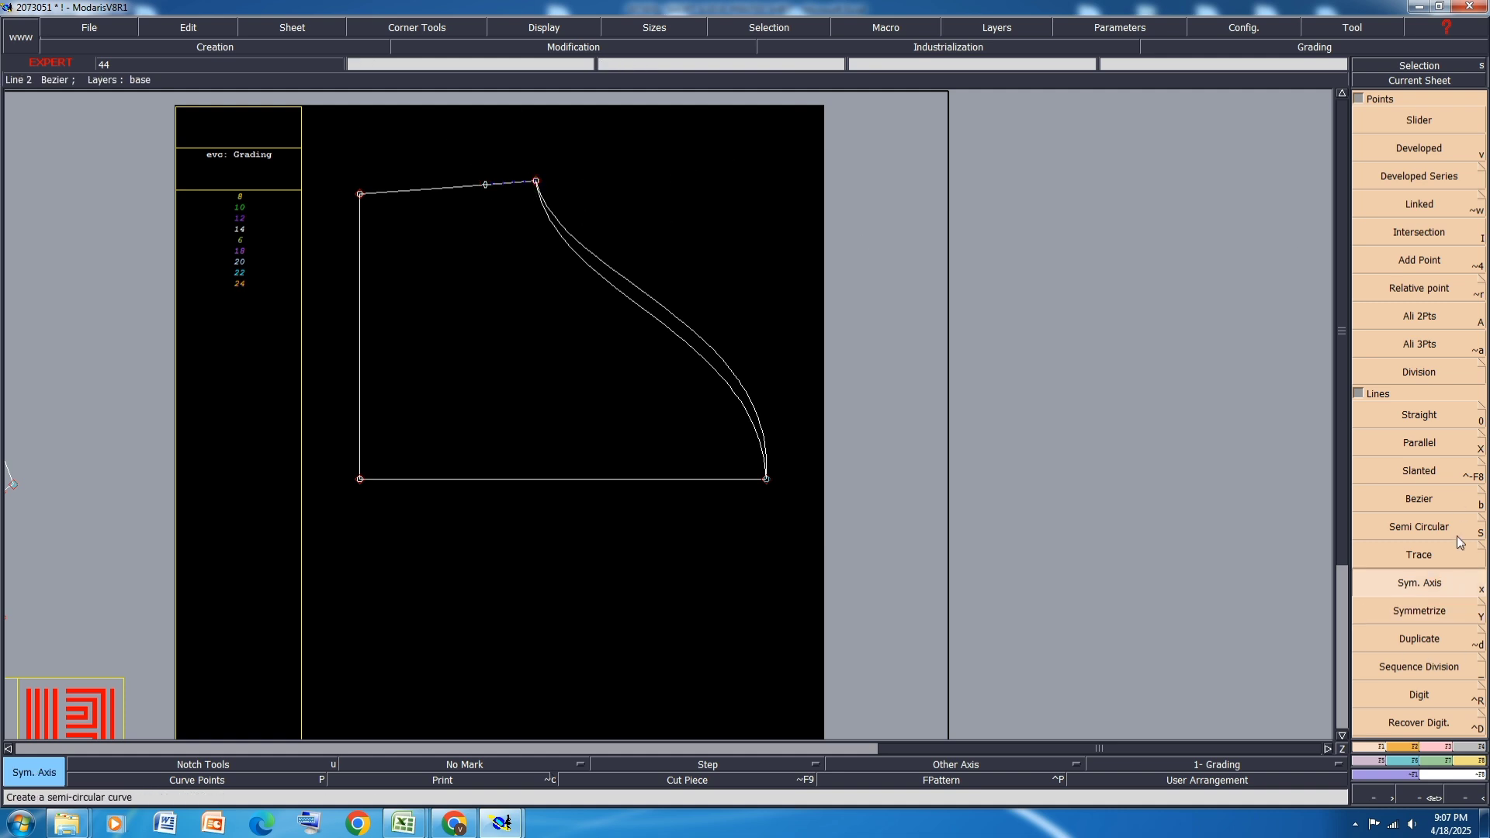
left_click(1436, 608)
left_click(639, 306)
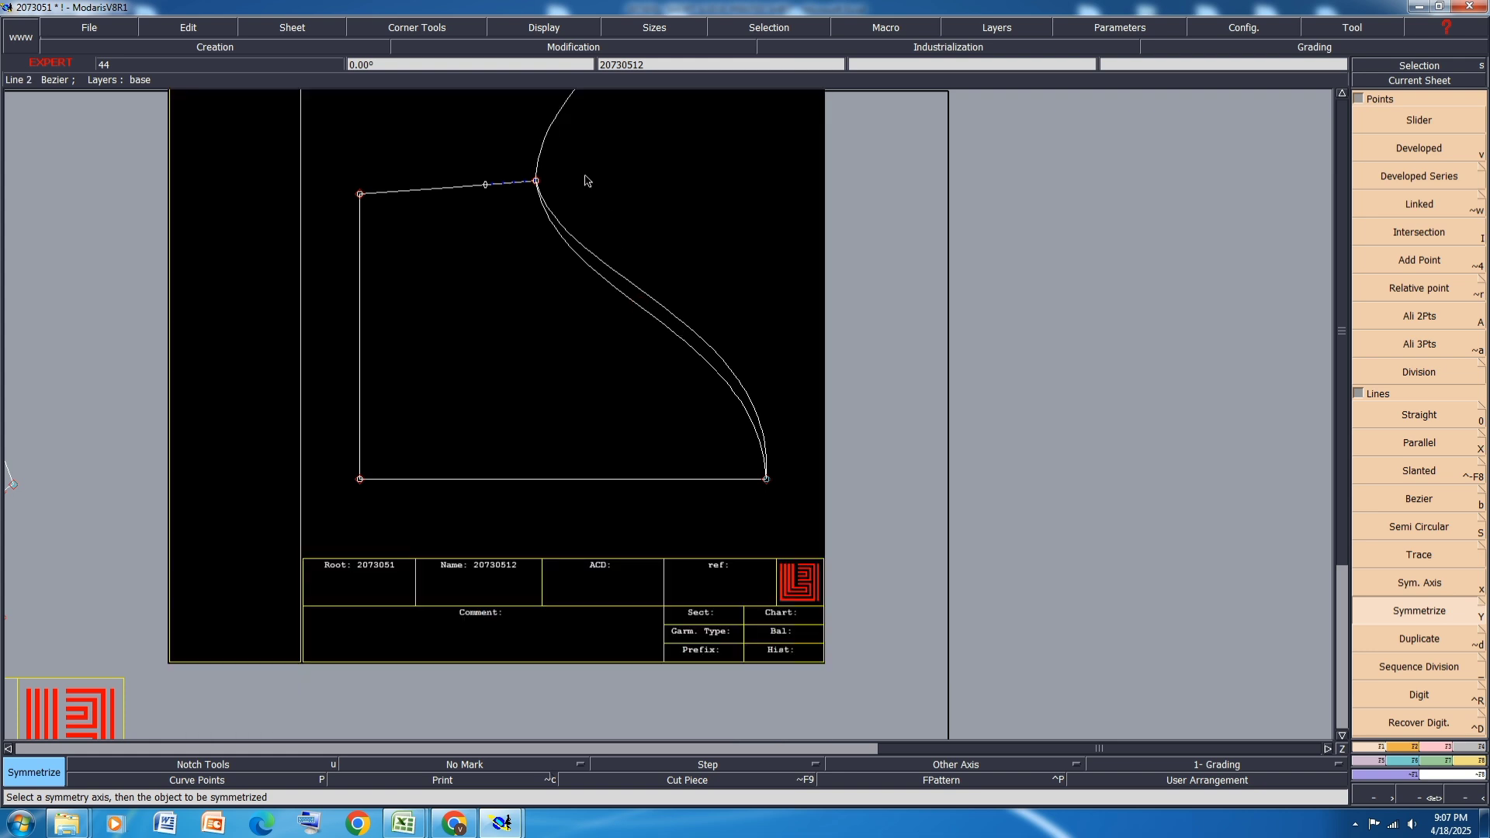
key("ctrl+z")
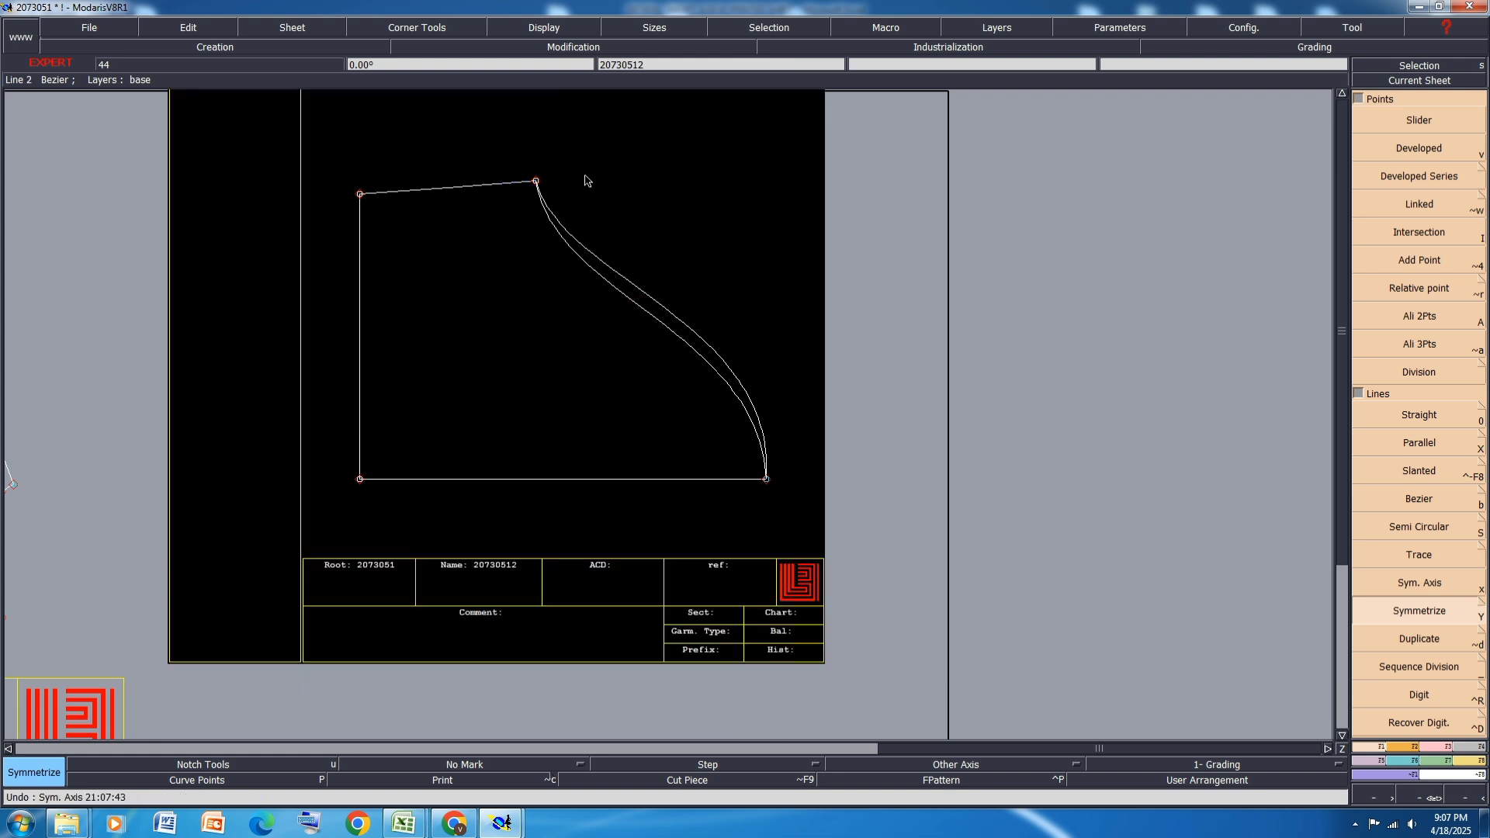
key("ctrl+y")
Step: Display the handles again and steepen the underarm handles of both sleeve cap curves to smooth the join at the underarm
scroll(593, 235, "up", 1)
left_click(546, 29)
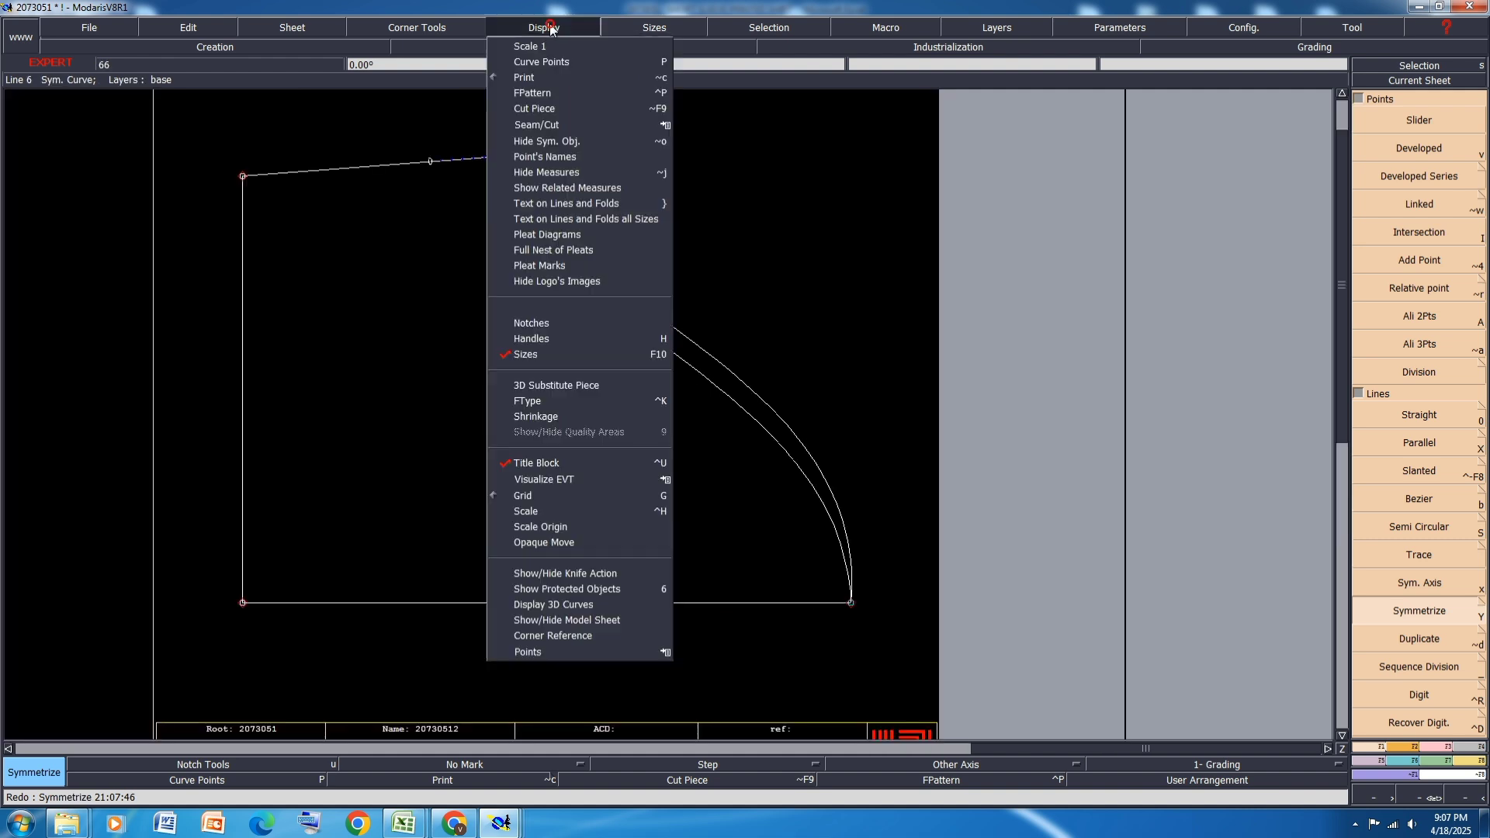
left_click(531, 339)
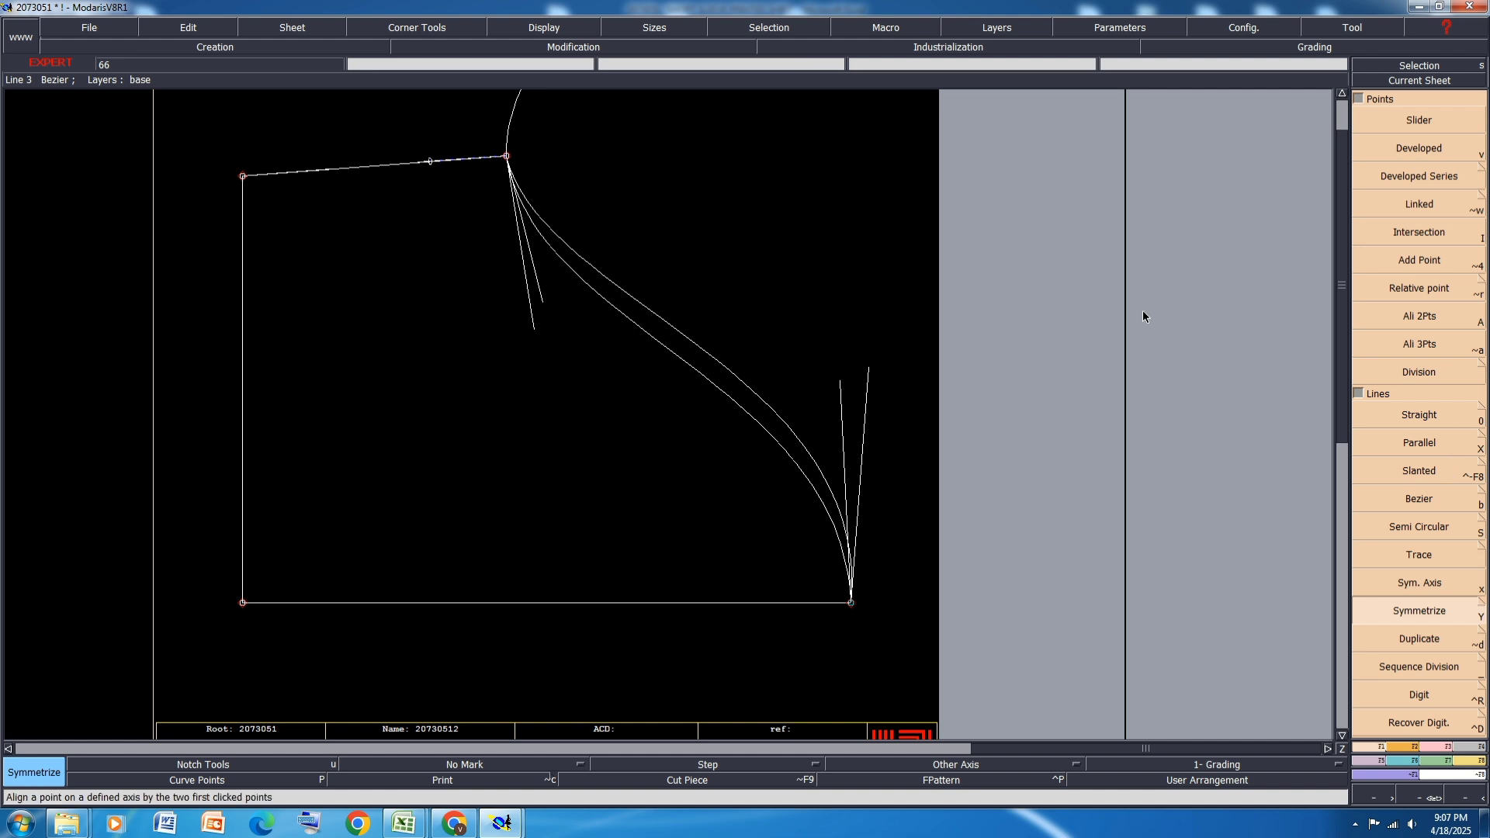
key("Escape")
left_click_drag(535, 333, 521, 329)
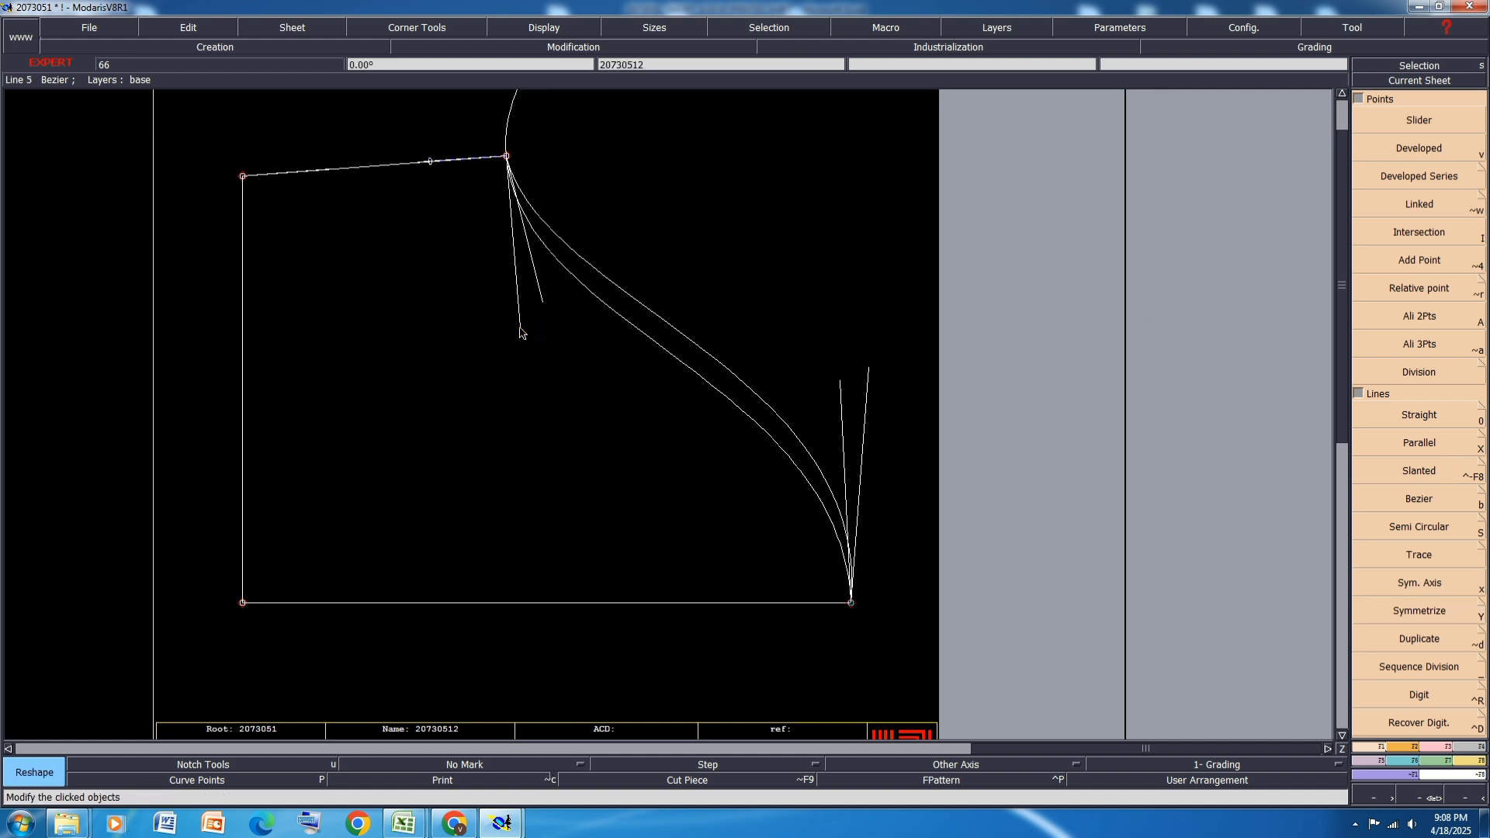
scroll(520, 168, "up", 3)
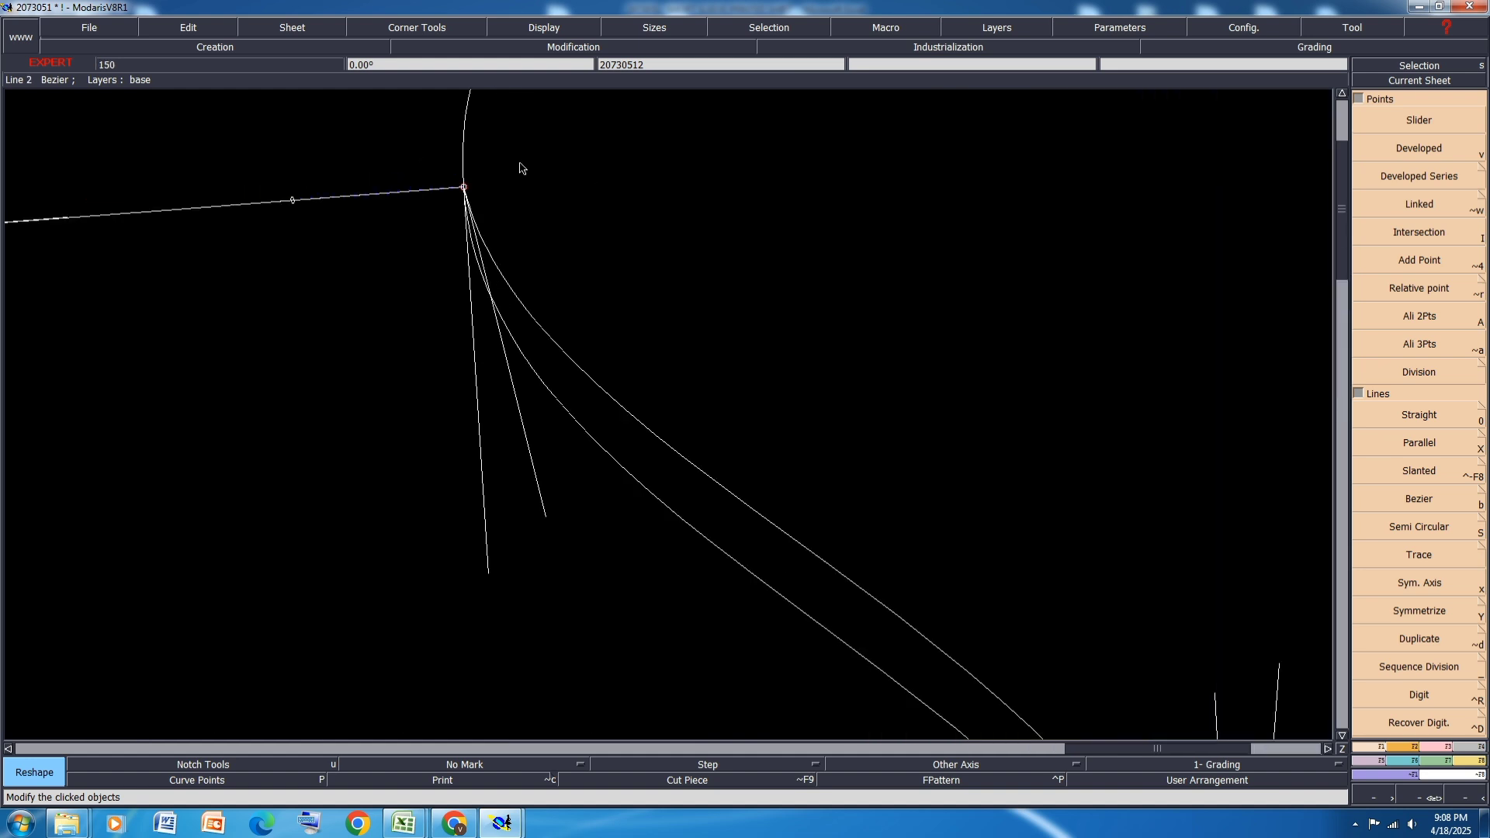
left_click_drag(546, 512, 530, 517)
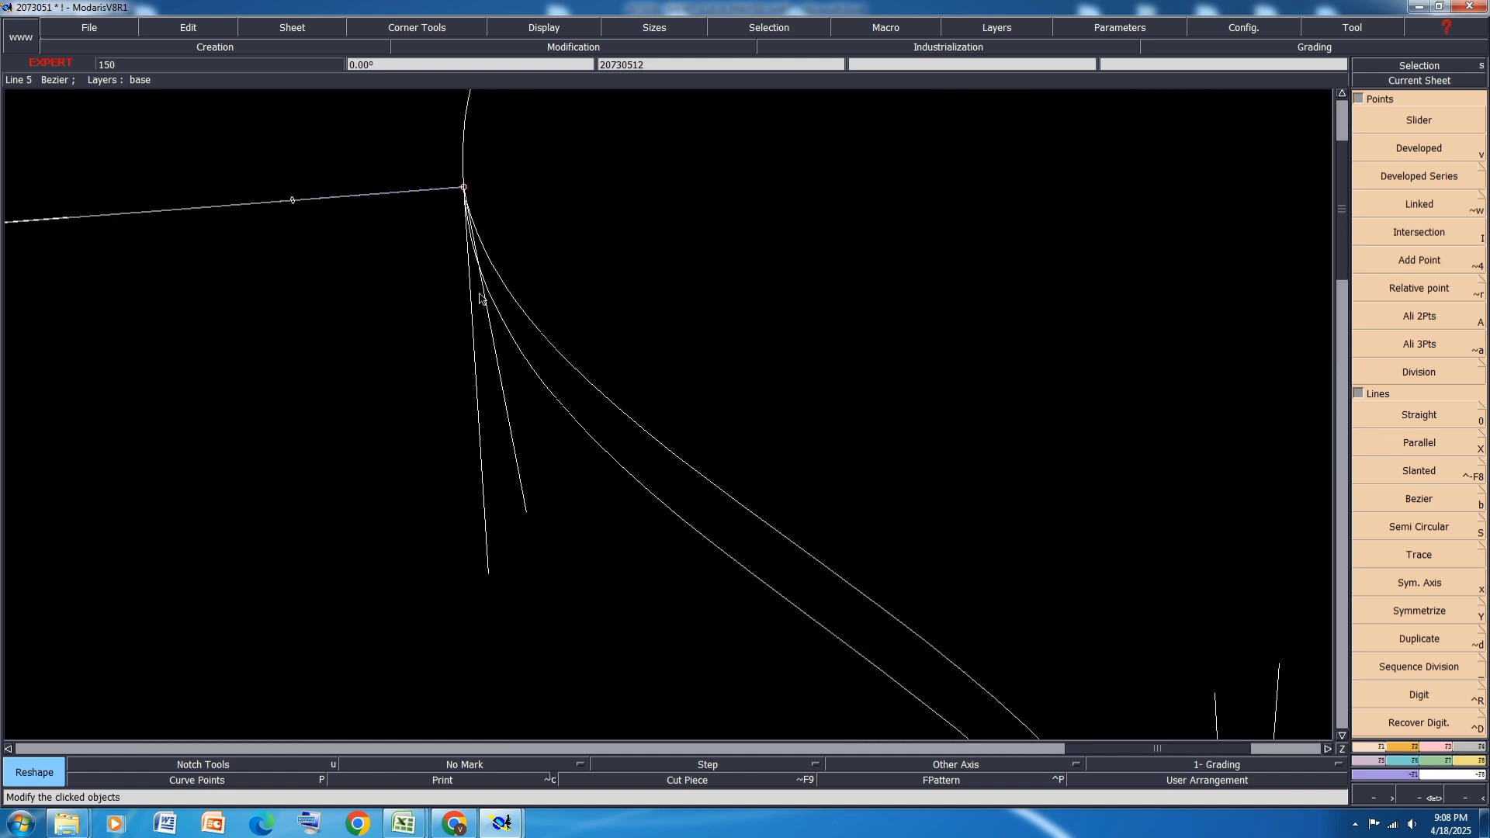
scroll(482, 293, "down", 5)
scroll(710, 465, "up", 3)
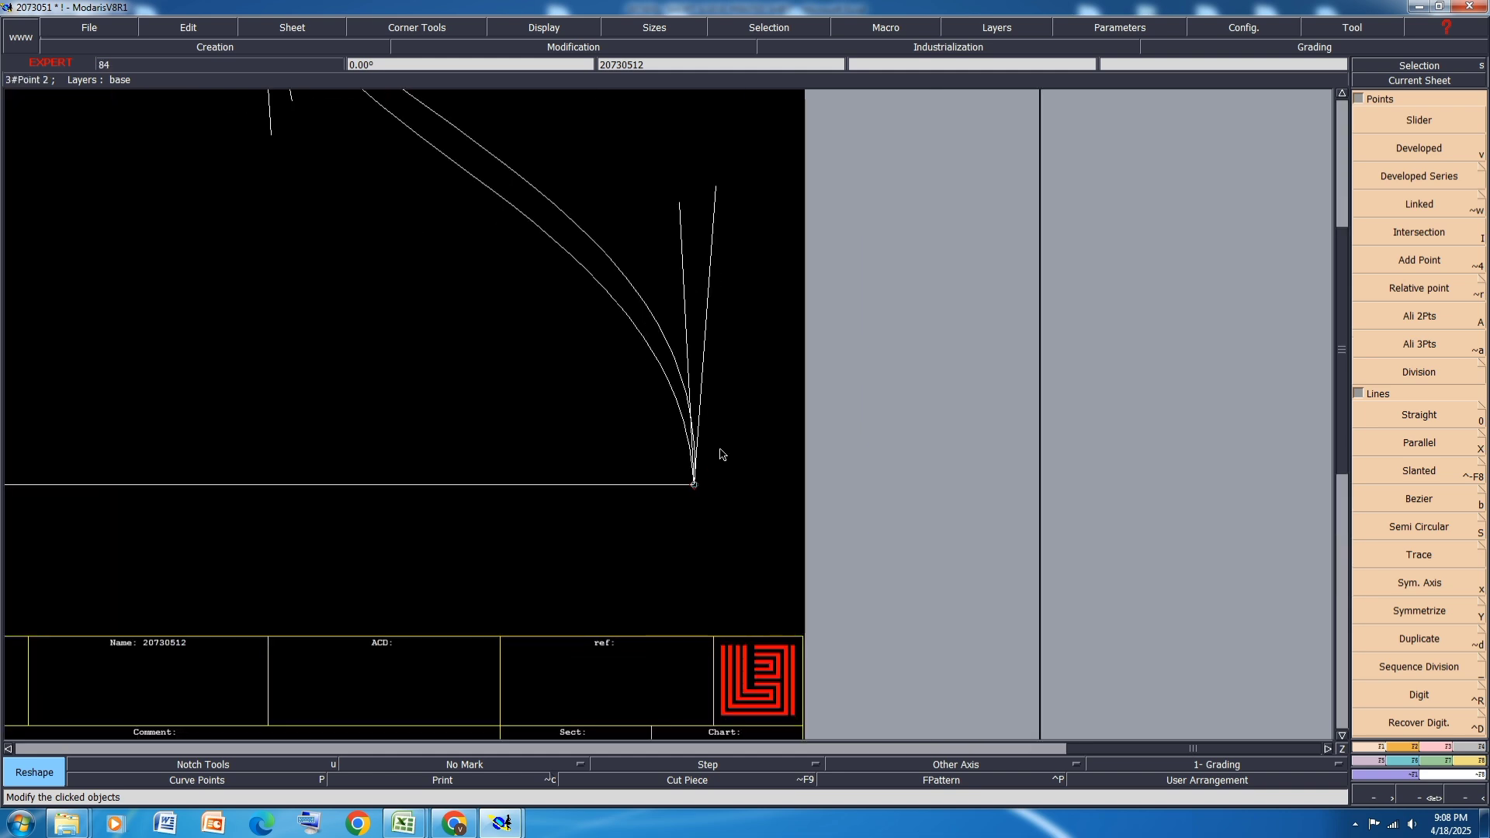
Step: Delete the mirrored copy of the cap curve beyond the sleeve's underarm seam
left_click(679, 202)
scroll(658, 472, "down", 3)
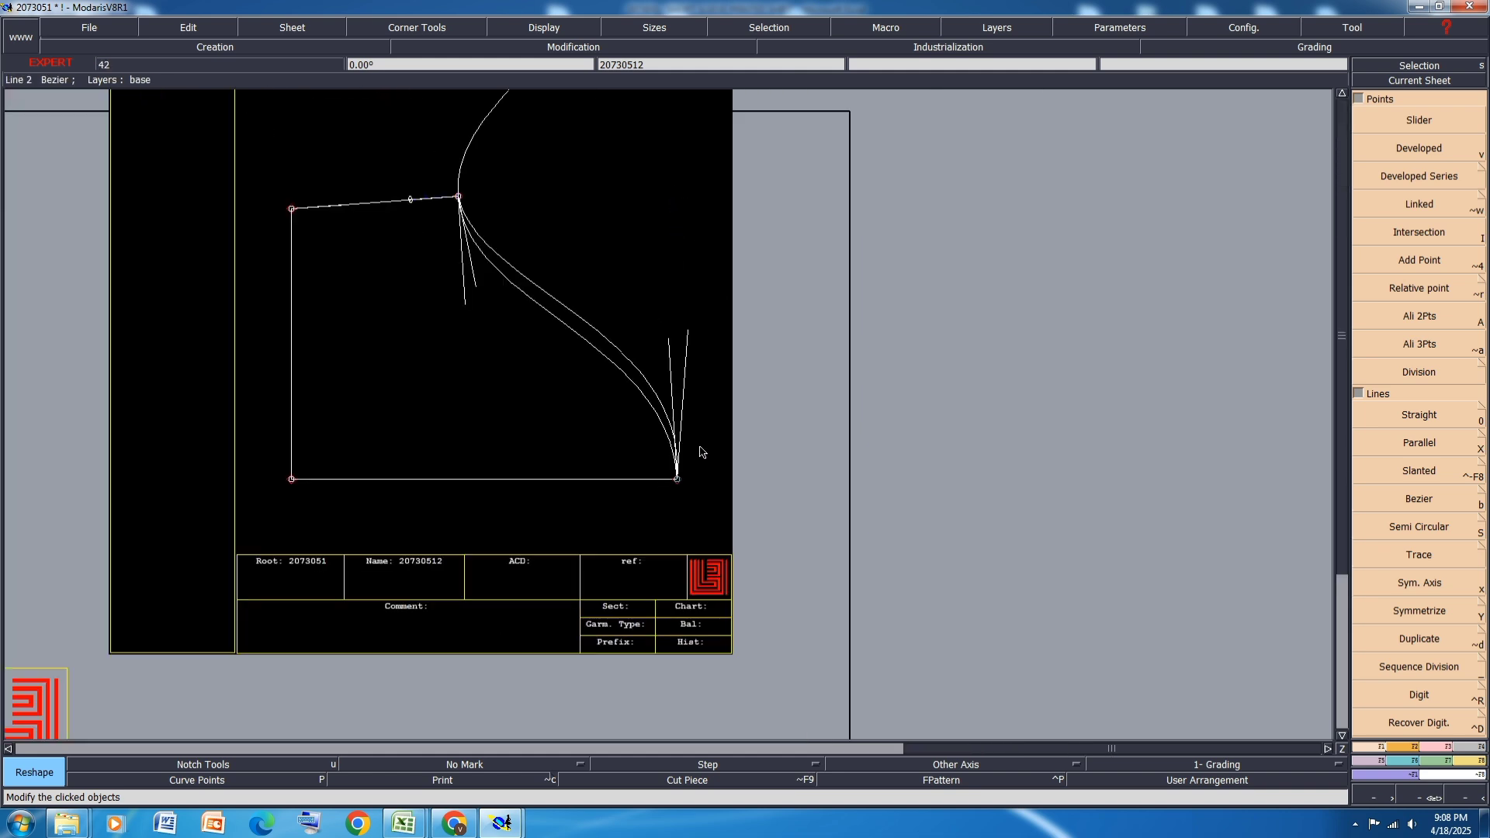
scroll(541, 309, "down", 3)
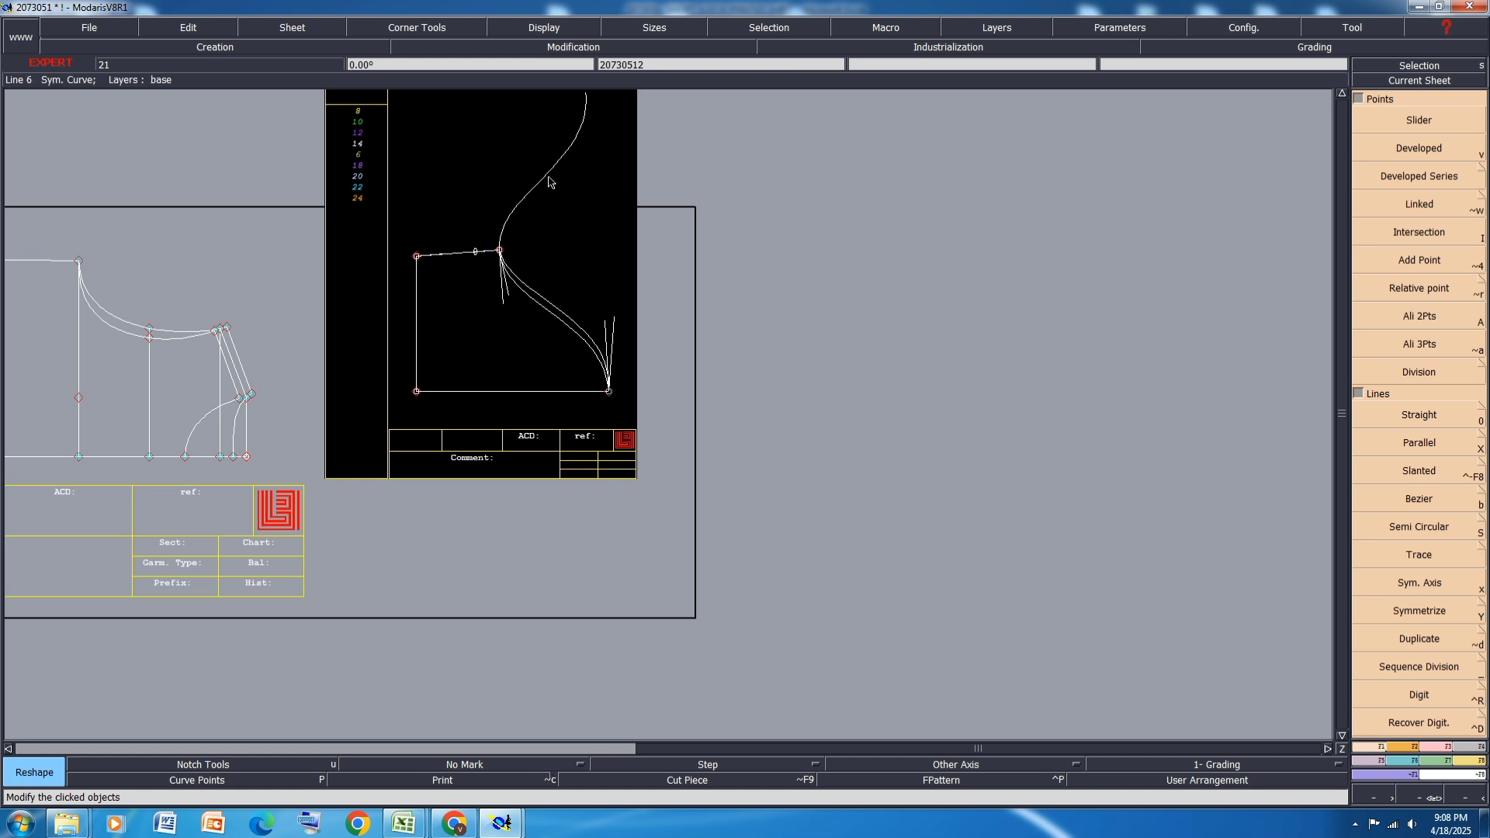
key("Delete")
left_click(548, 180)
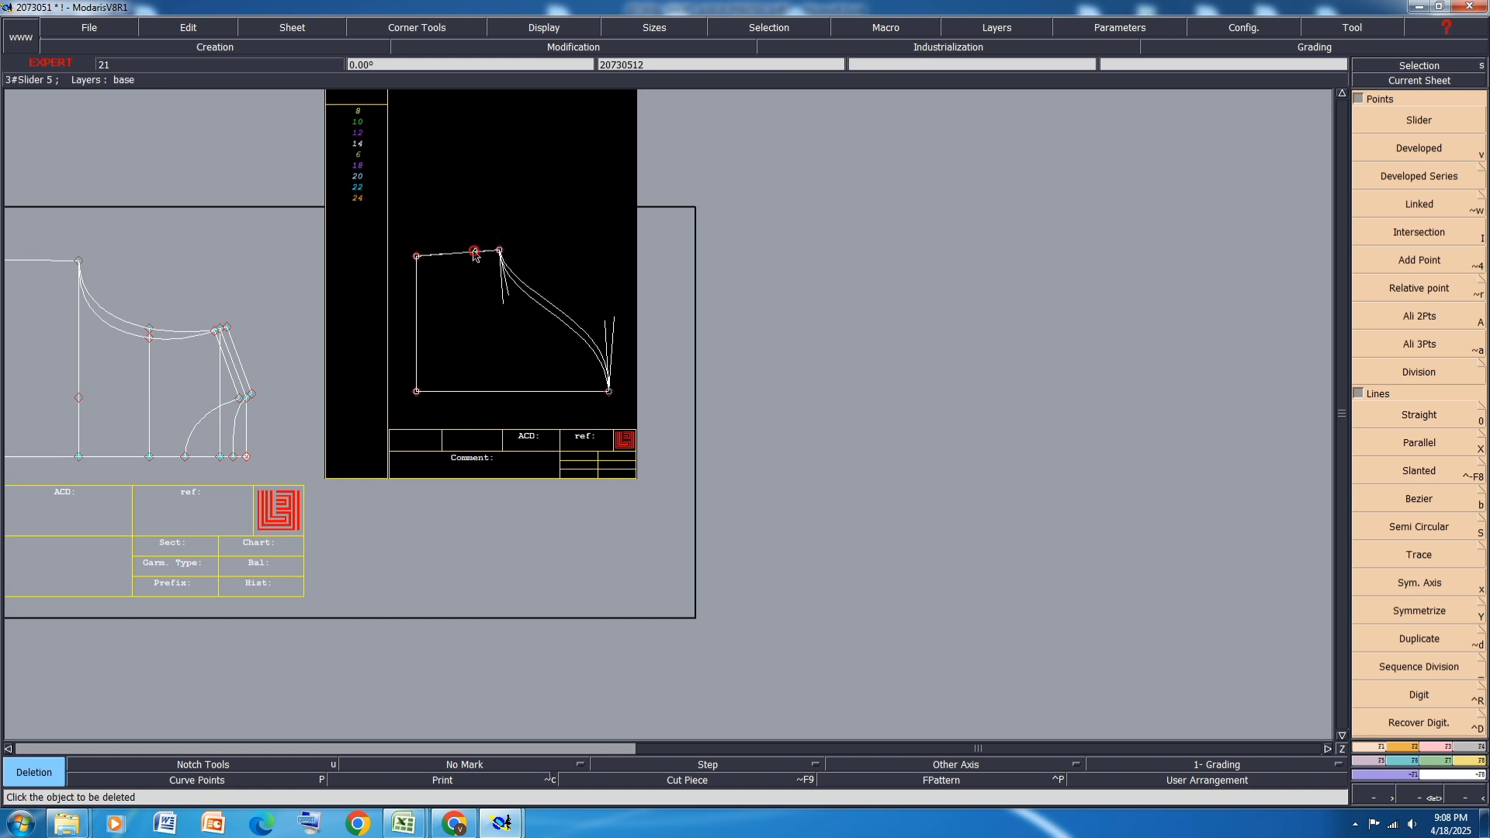
Step: Erase the symmetry axis from the sleeve's underarm seam
left_click(475, 254)
left_click(998, 28)
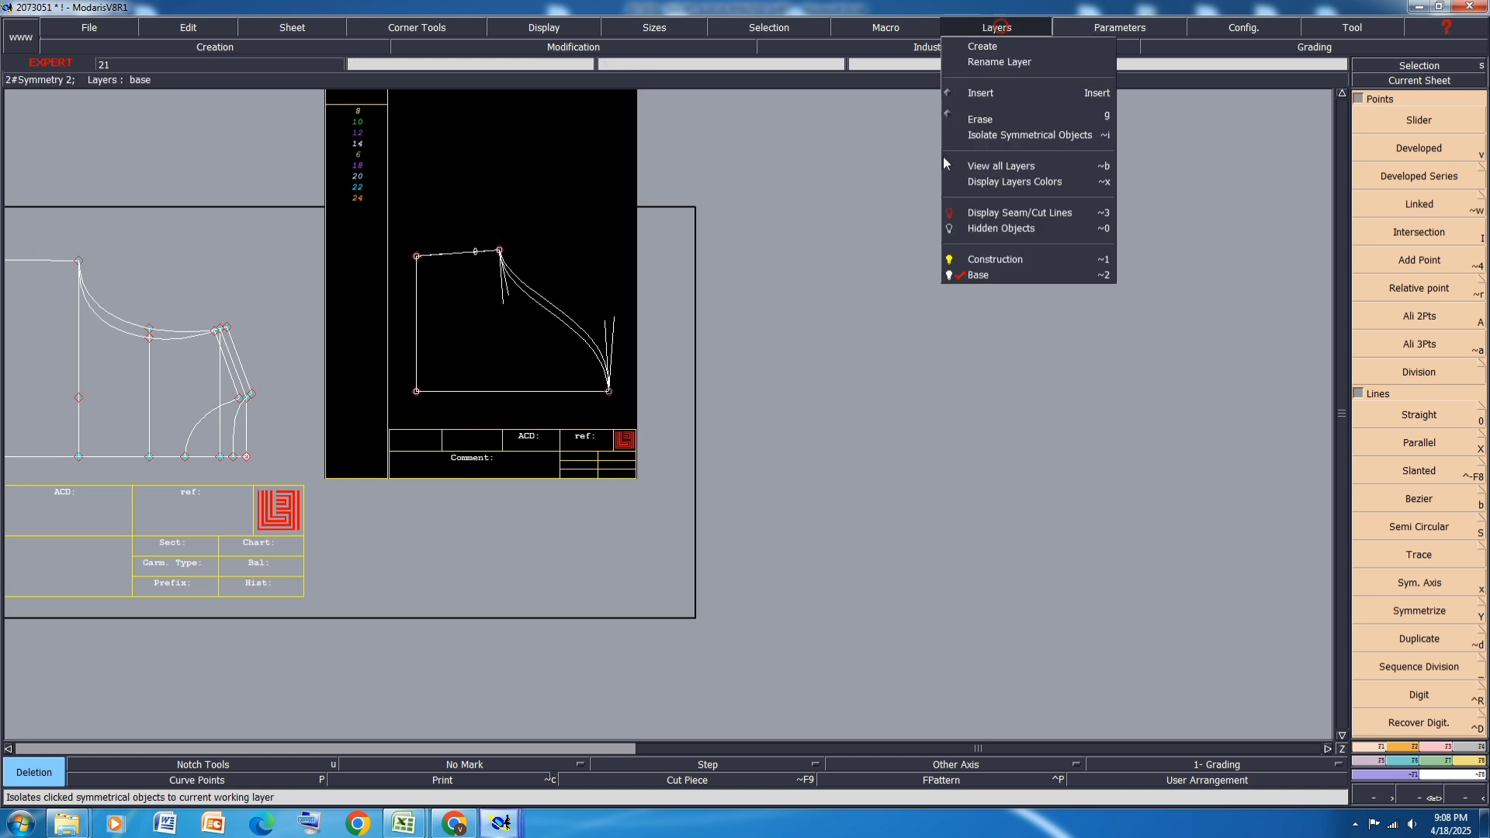
left_click(989, 119)
scroll(514, 240, "up", 3)
left_click(428, 267)
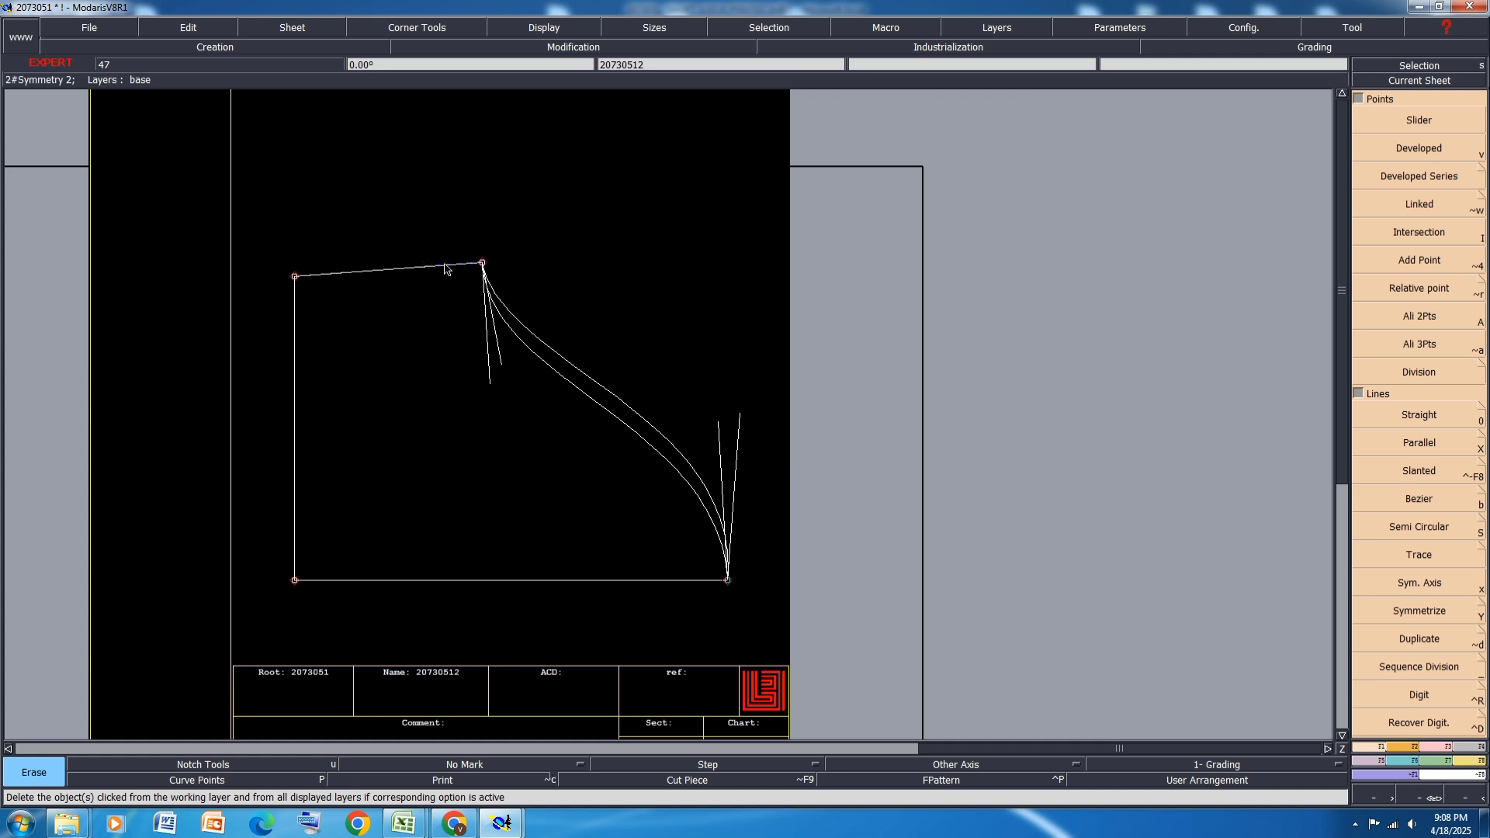
Step: Save the model, continuing past the anomalies warning, and hide the curve handles
left_click(488, 300)
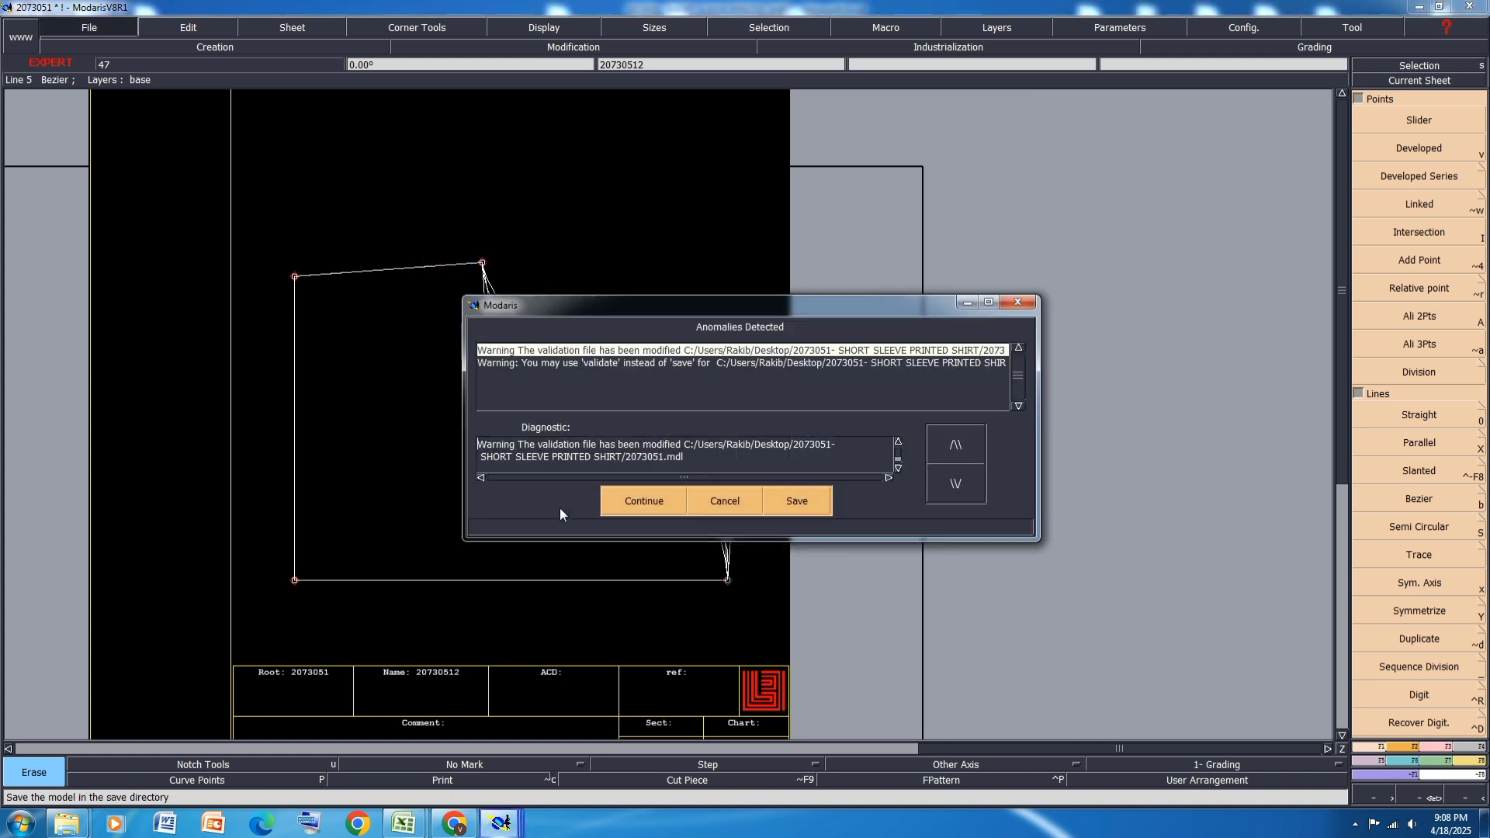
left_click(641, 499)
left_click(585, 20)
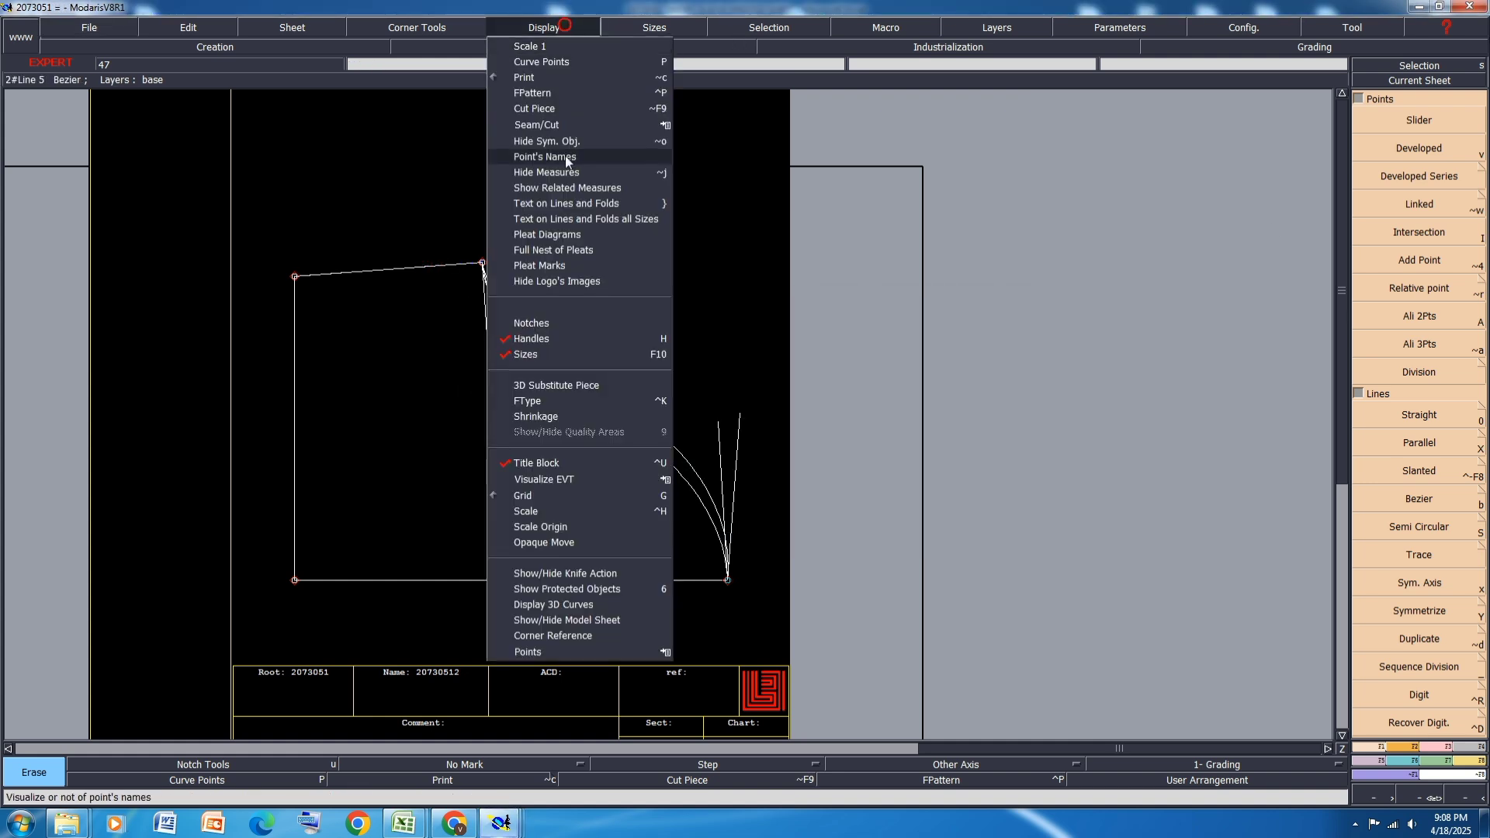
left_click(544, 338)
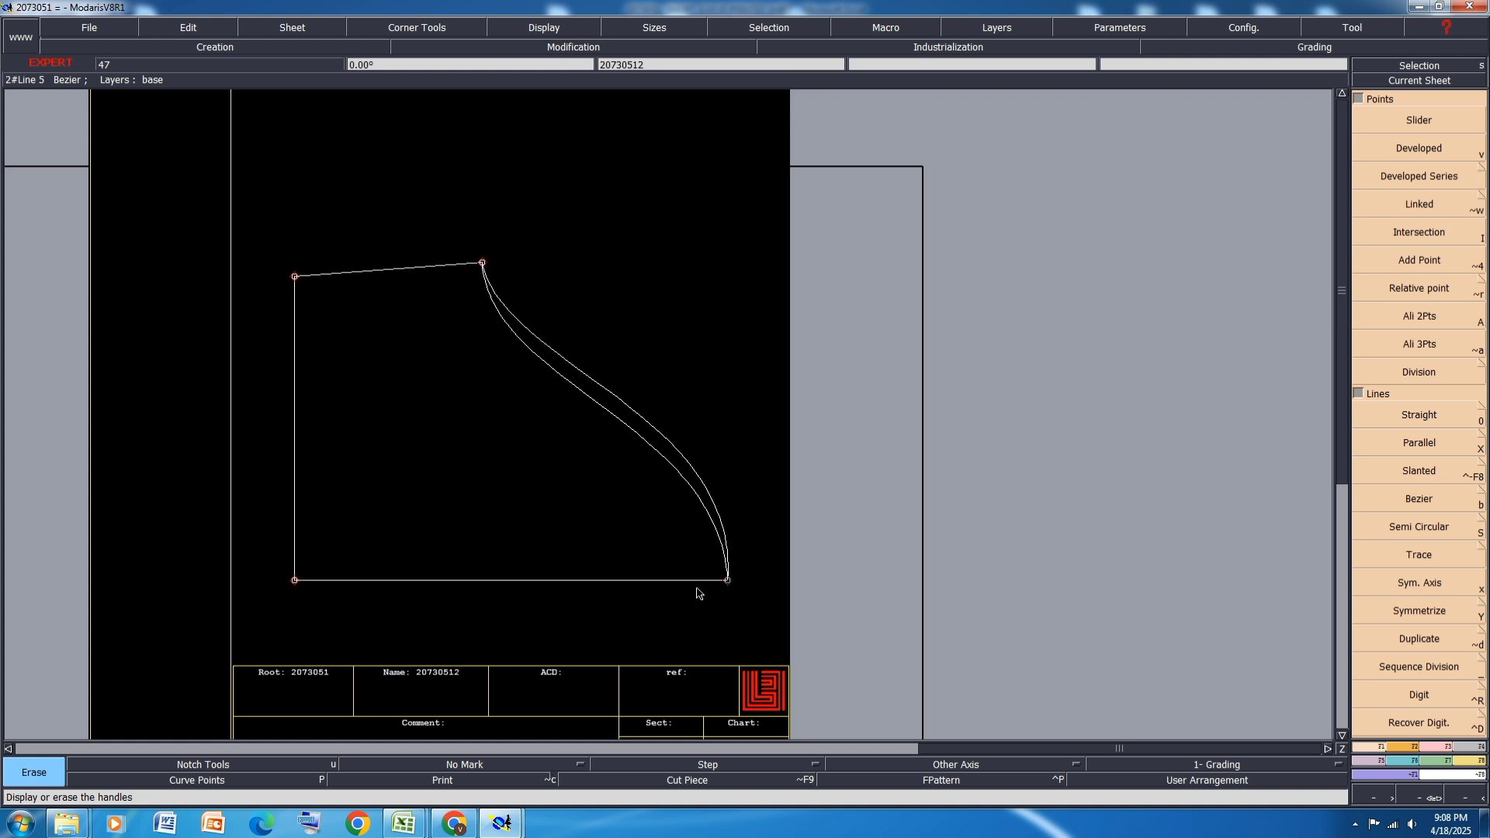
Step: Bring up the measurement chart and place it clear of the sleeve cap curves
left_click(430, 764)
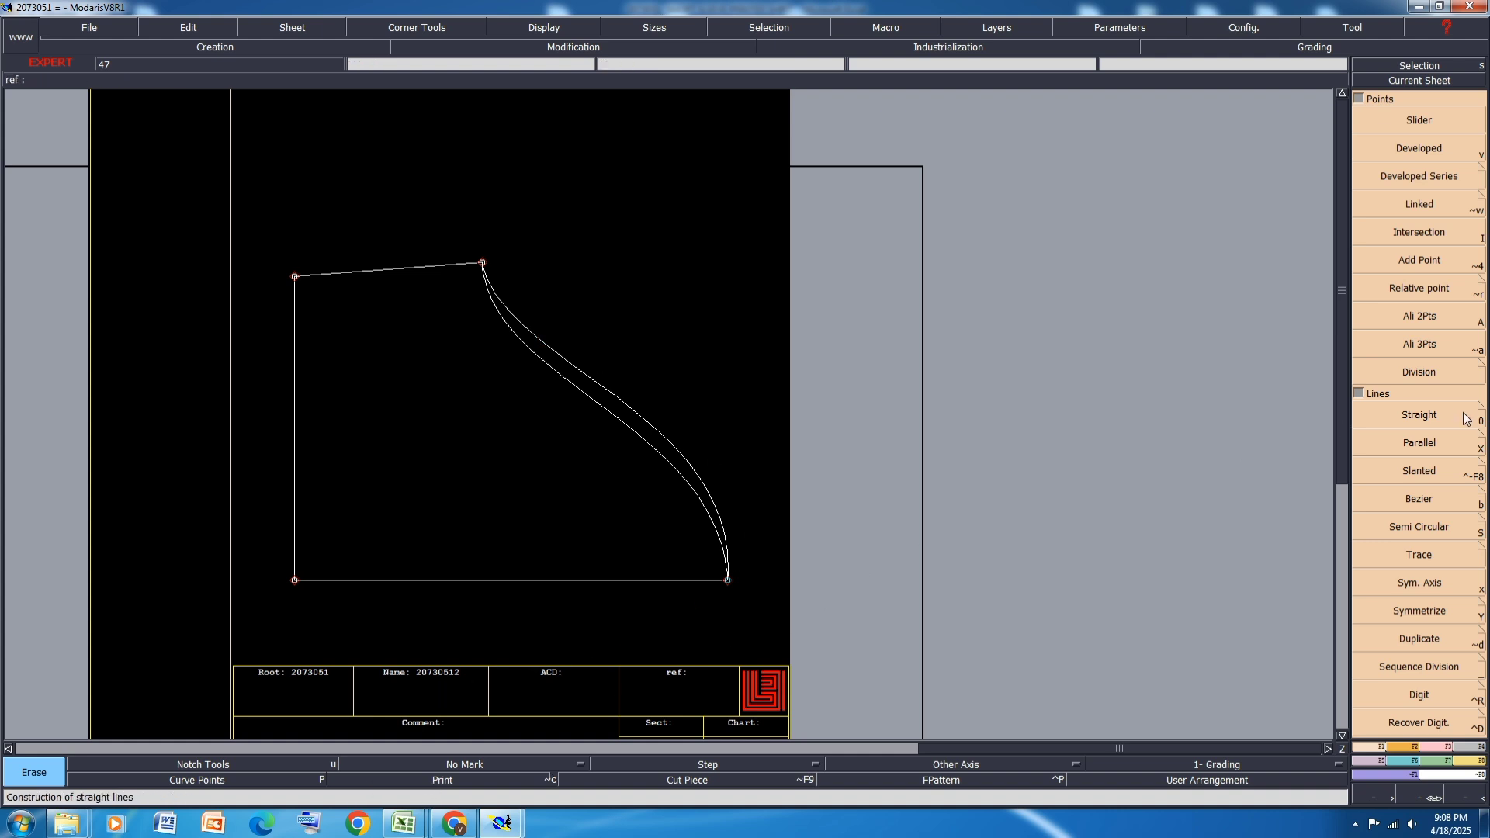
mouse_move(499, 832)
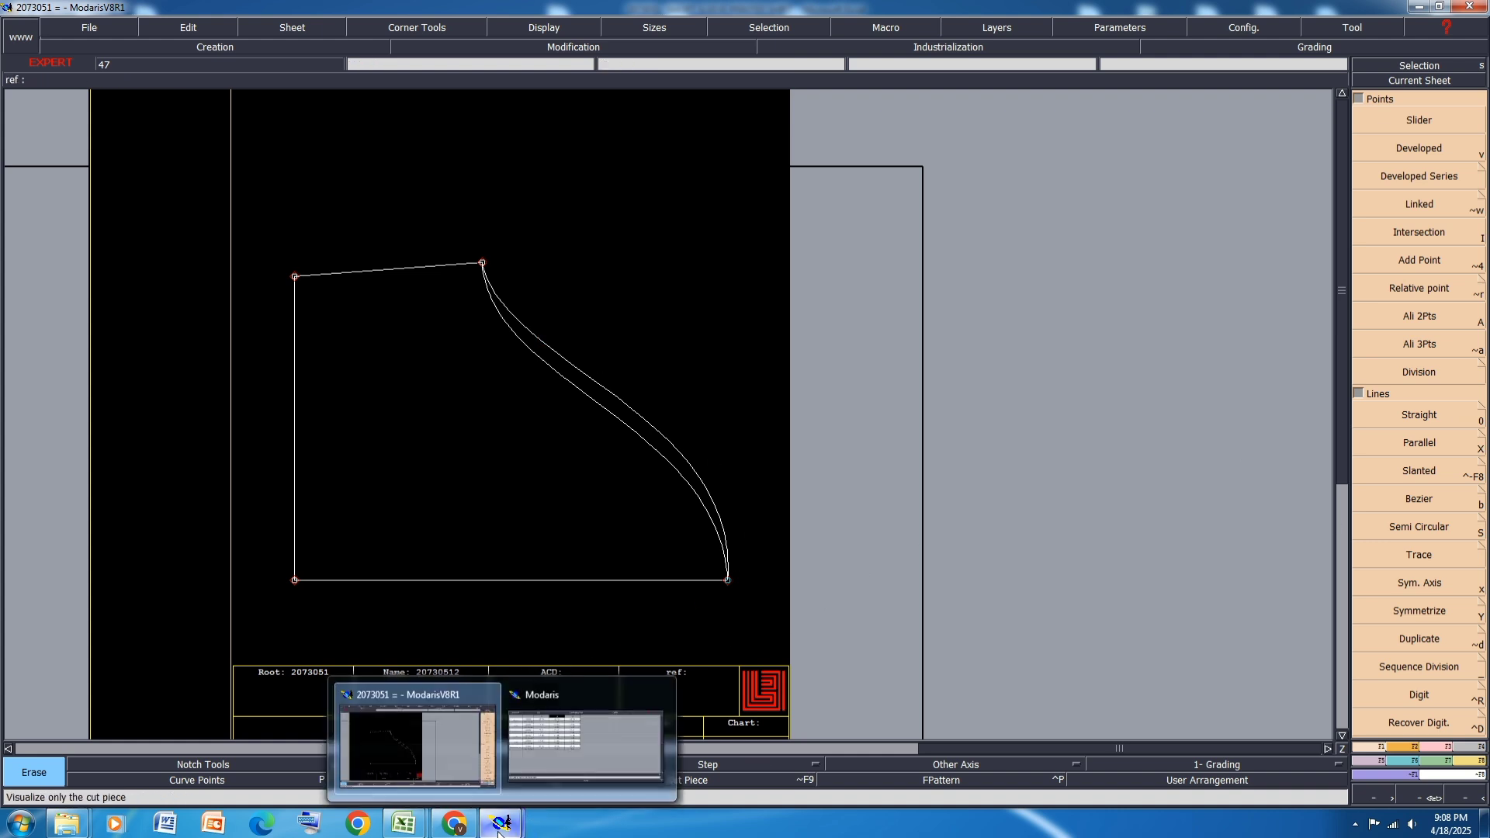
left_click(610, 750)
mouse_move(723, 180)
left_mouse_down()
mouse_move(683, 385)
mouse_move(695, 521)
mouse_move(735, 598)
mouse_move(876, 611)
left_mouse_up()
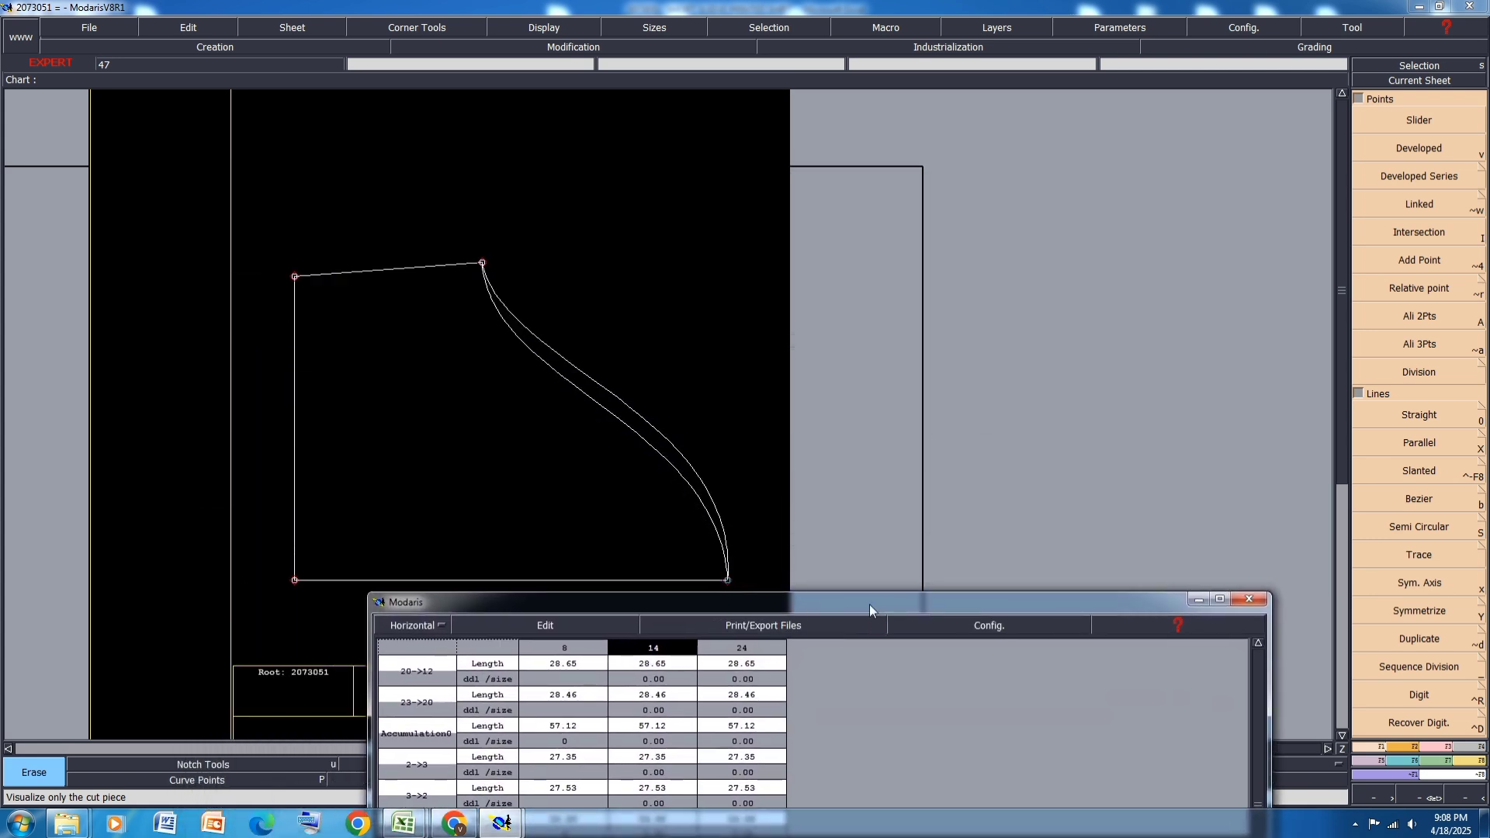
Step: Measure both sleeve cap curves between underarm point and cap top, and compare their accumulated length with the armhole total in the chart
left_click(727, 583)
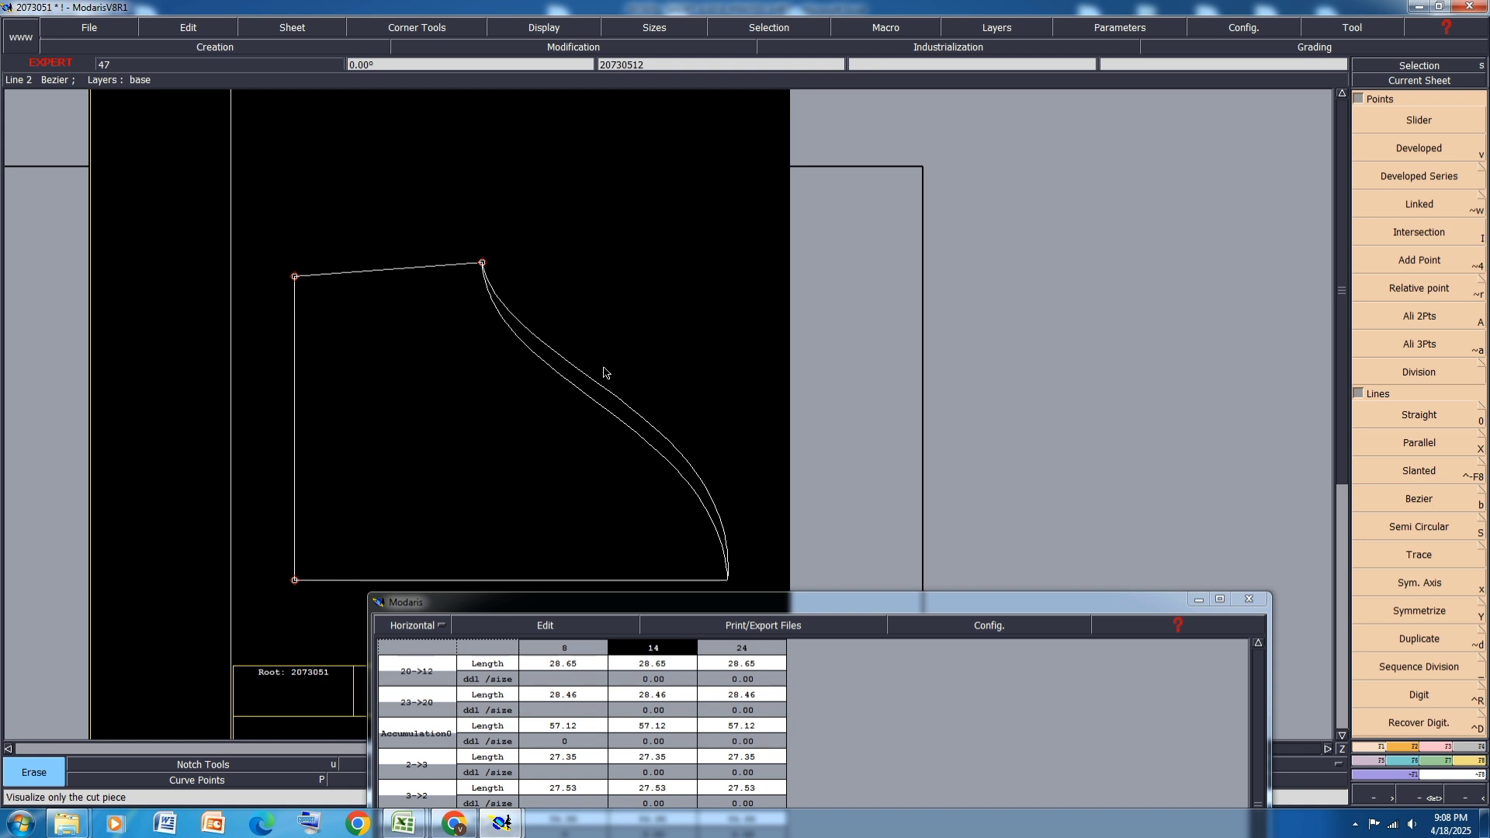
key("l")
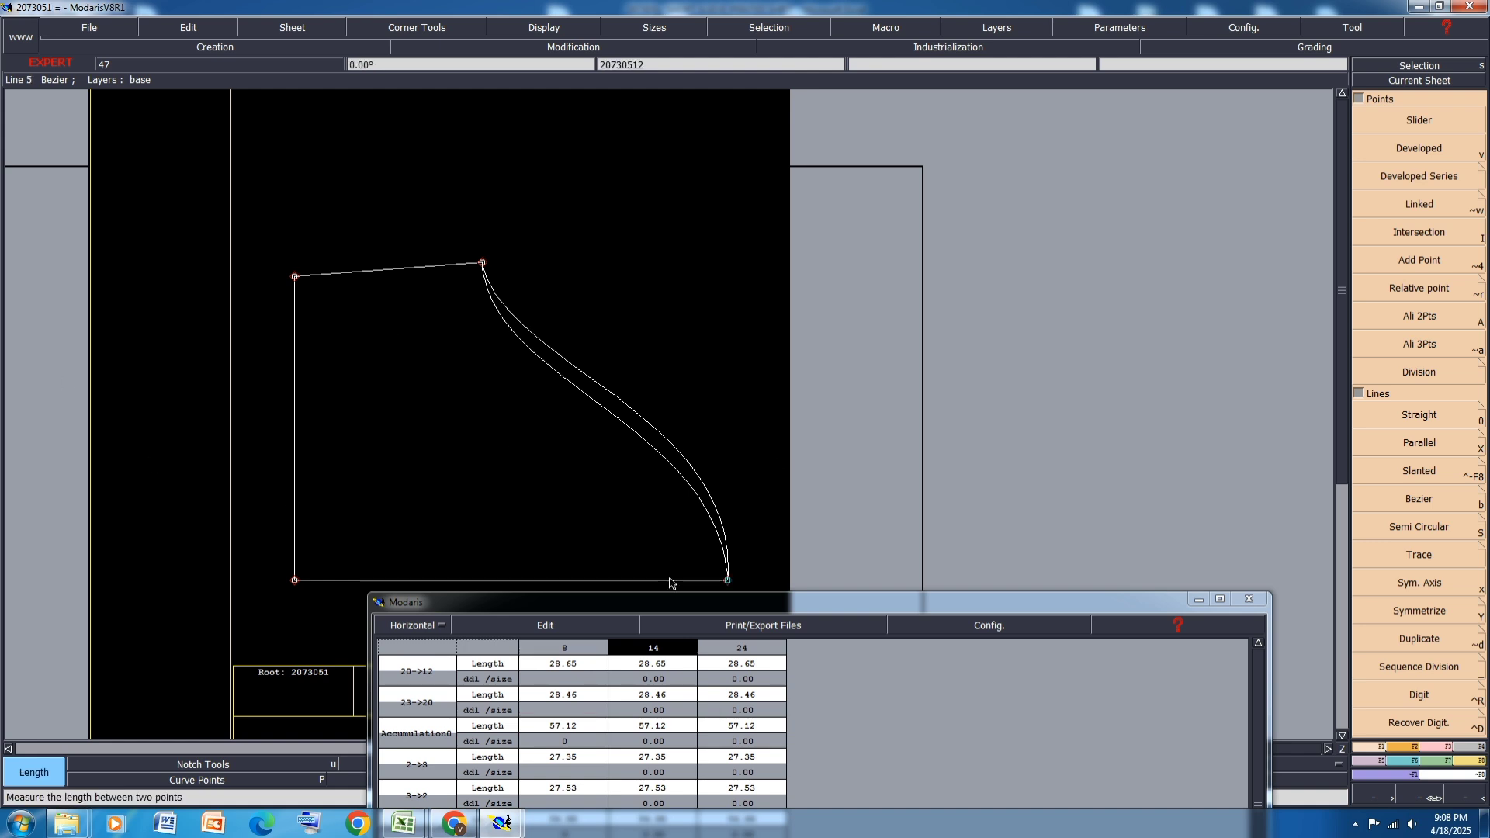
left_click(728, 582)
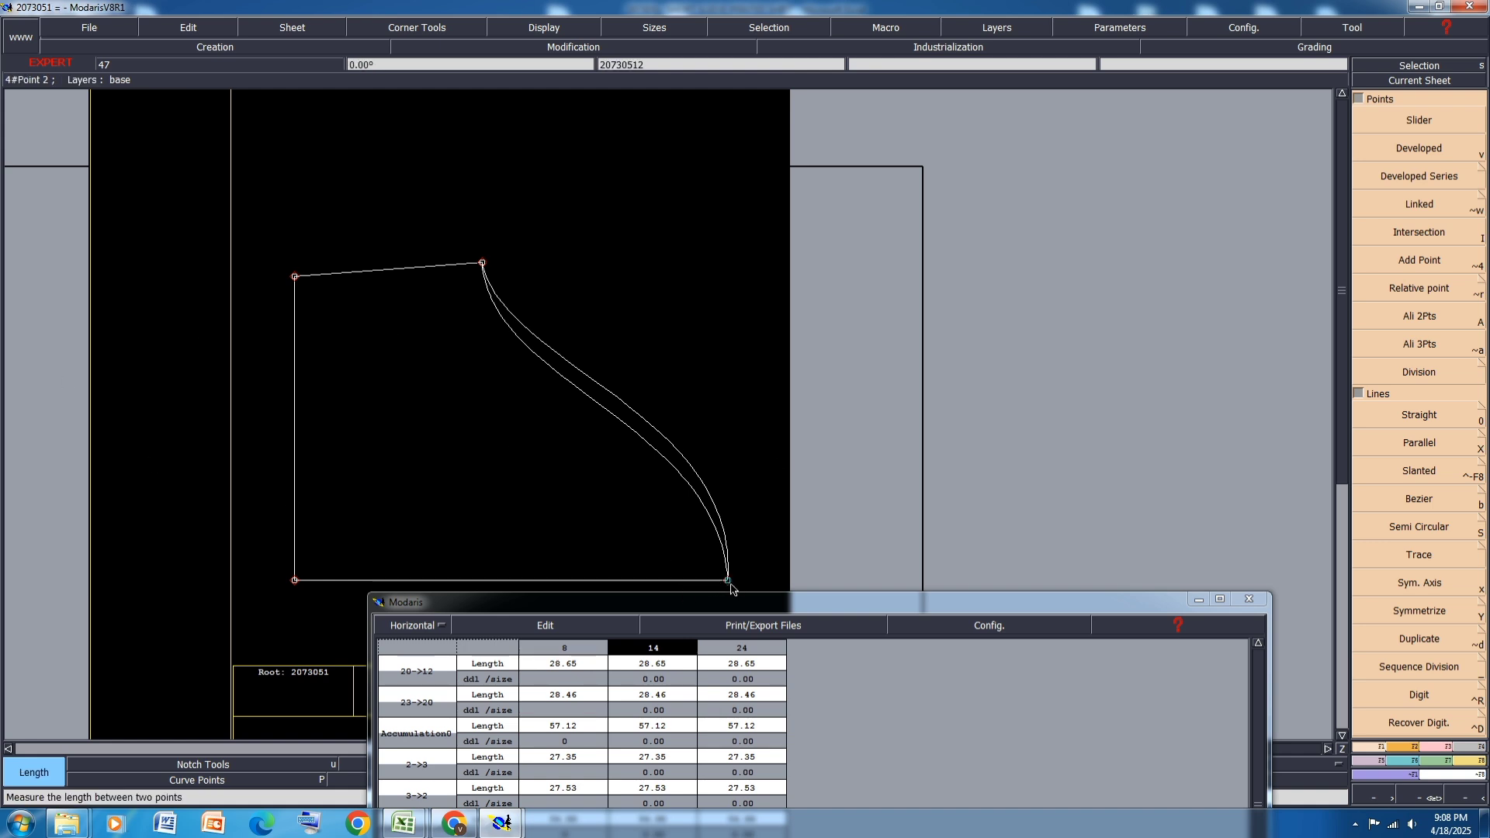
left_click(483, 265)
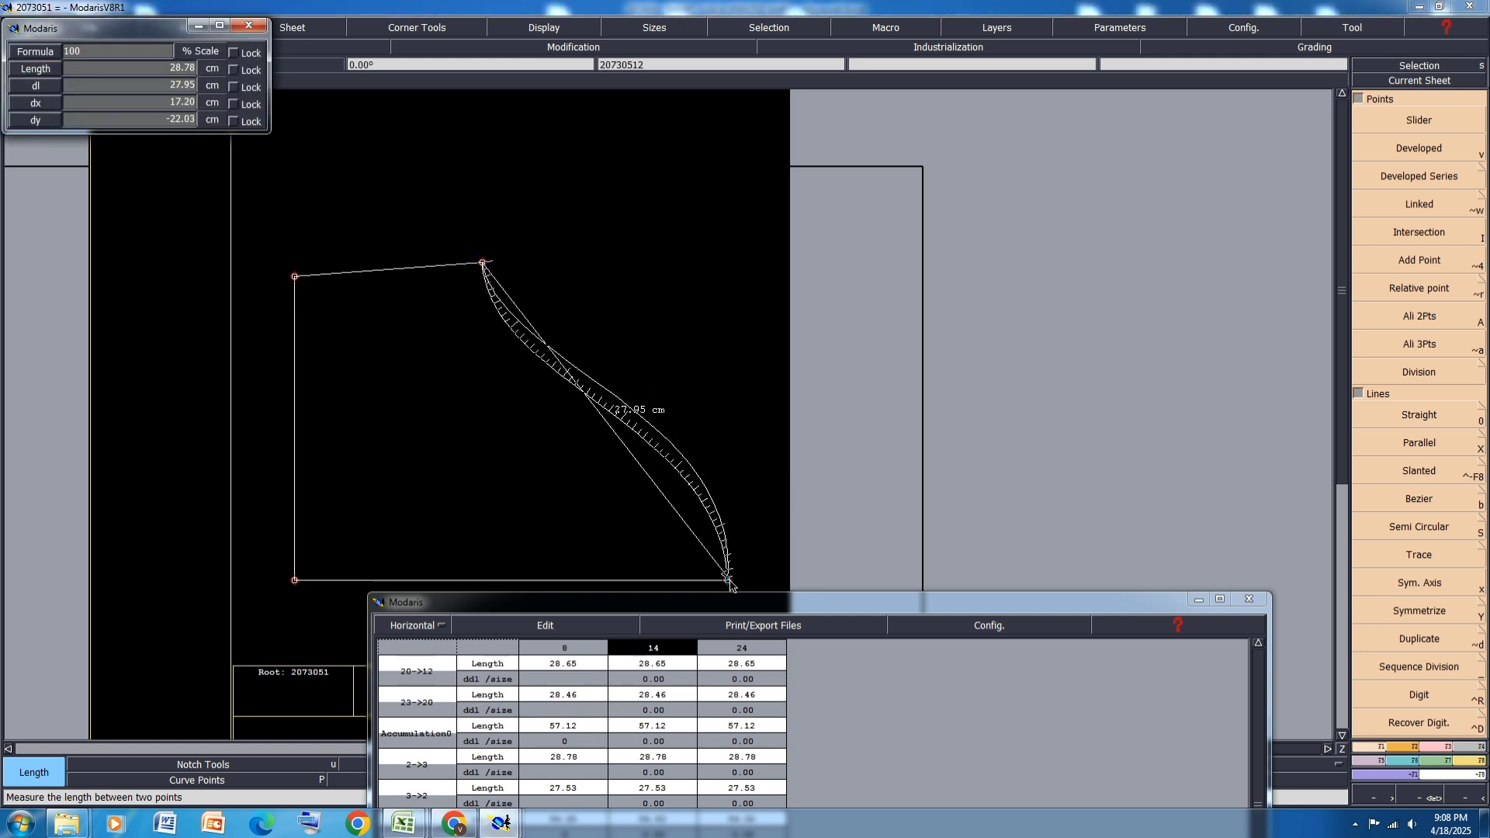
left_click(728, 580)
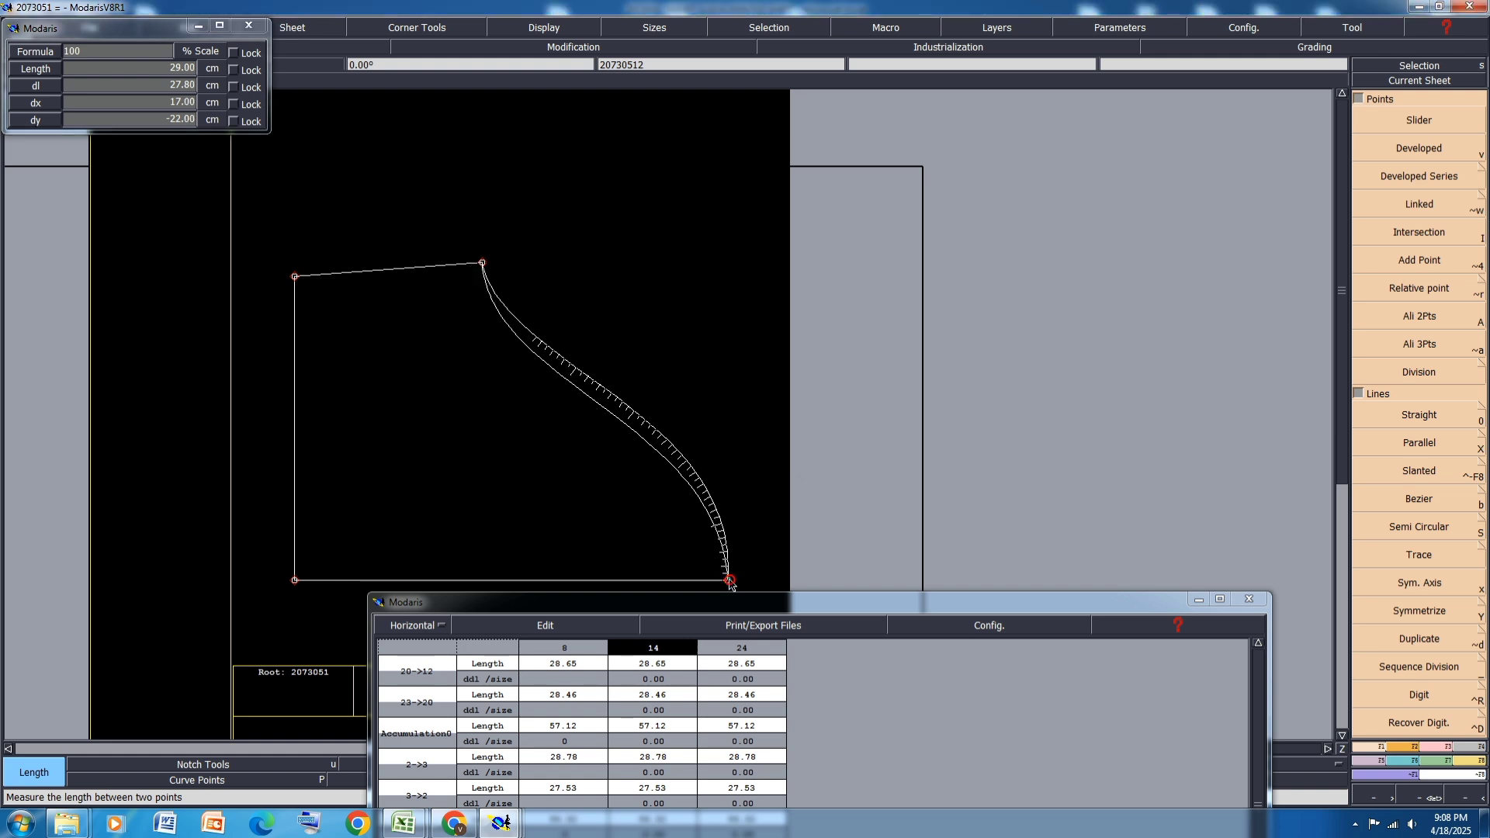
left_click_drag(864, 599, 833, 417)
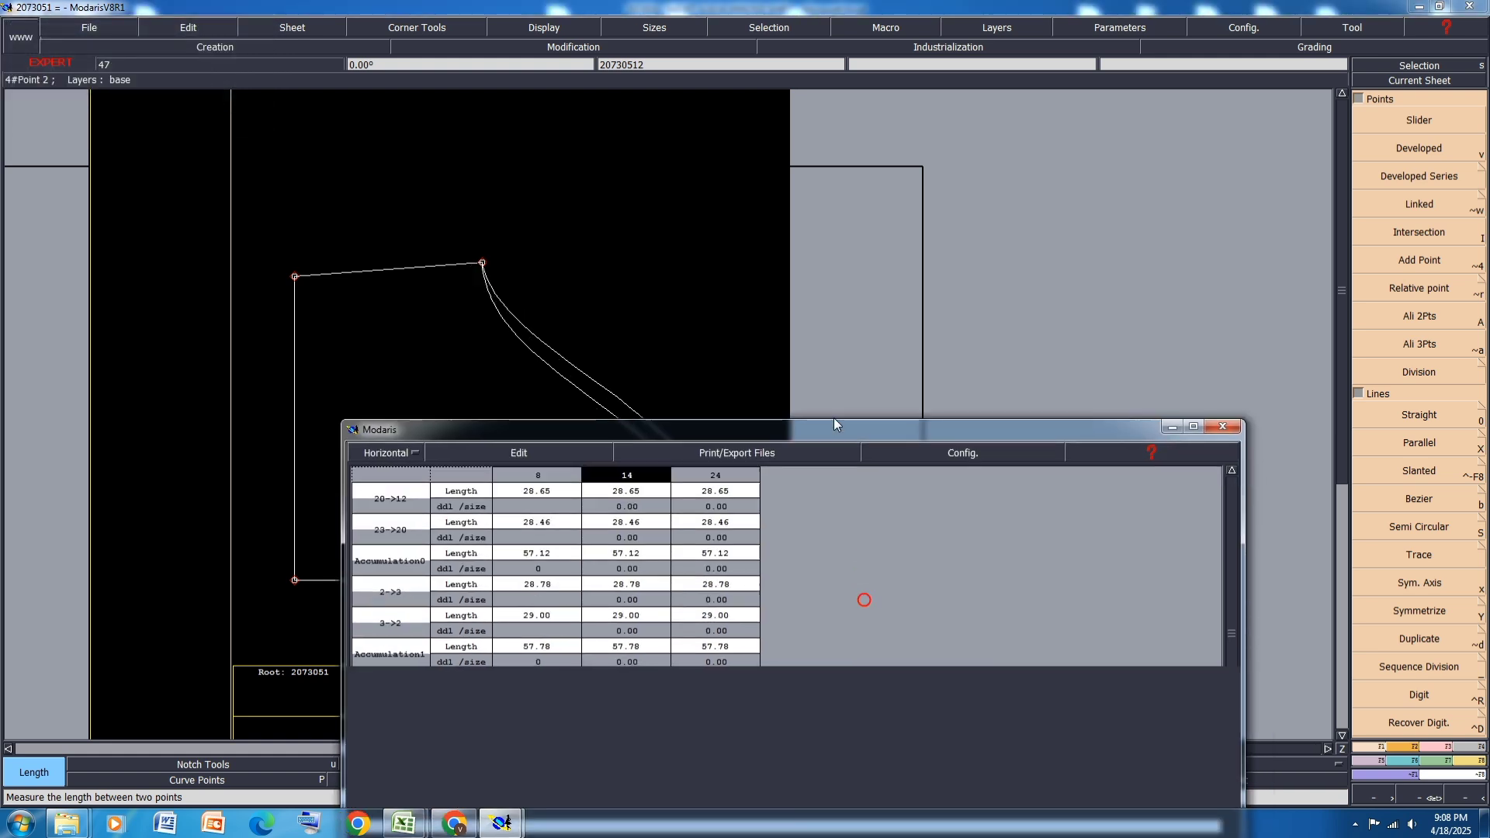
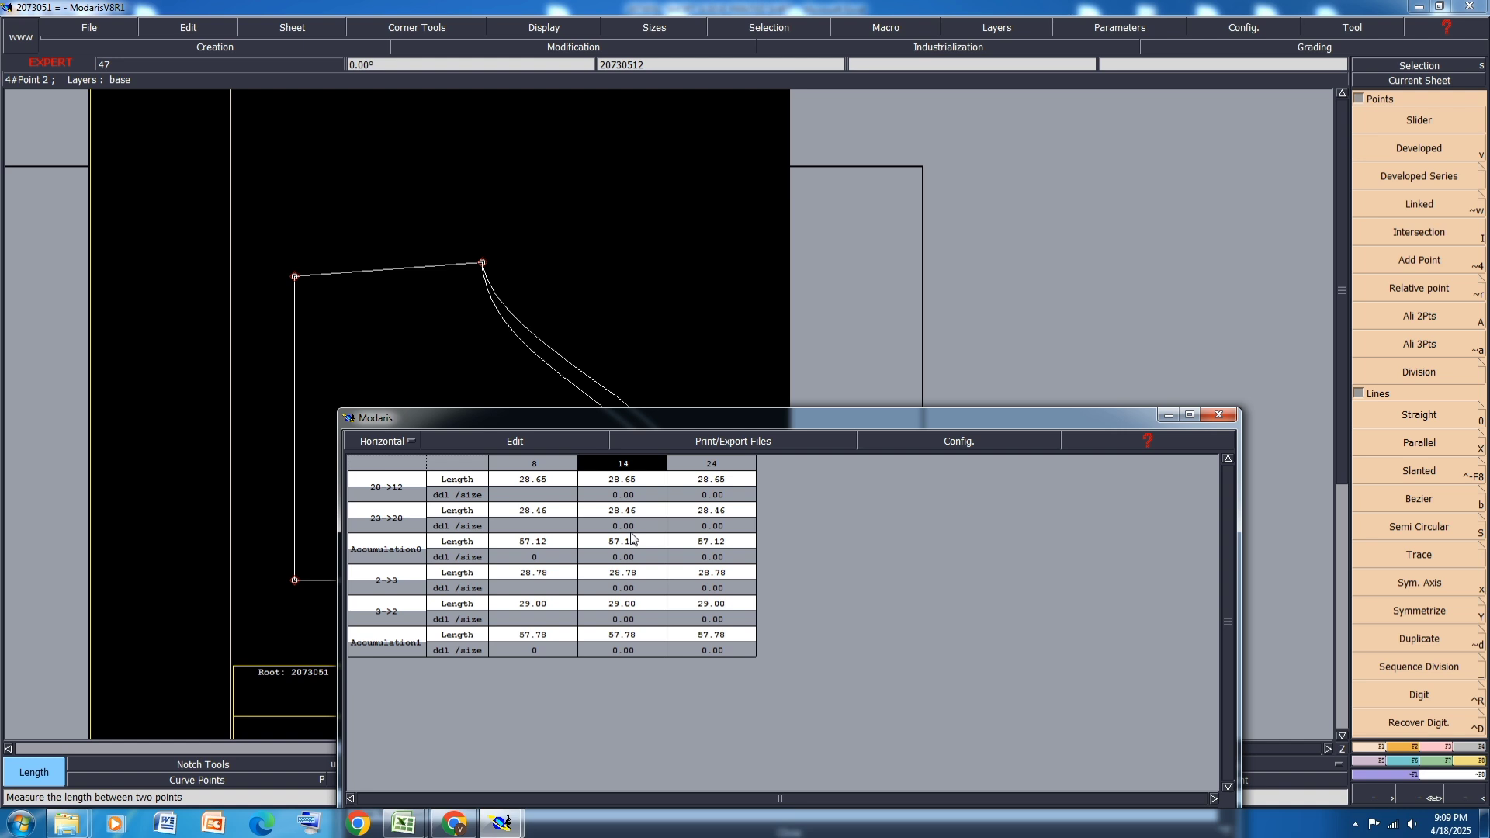
Step: Clear all measurements from the measurement chart and close it
left_click(500, 444)
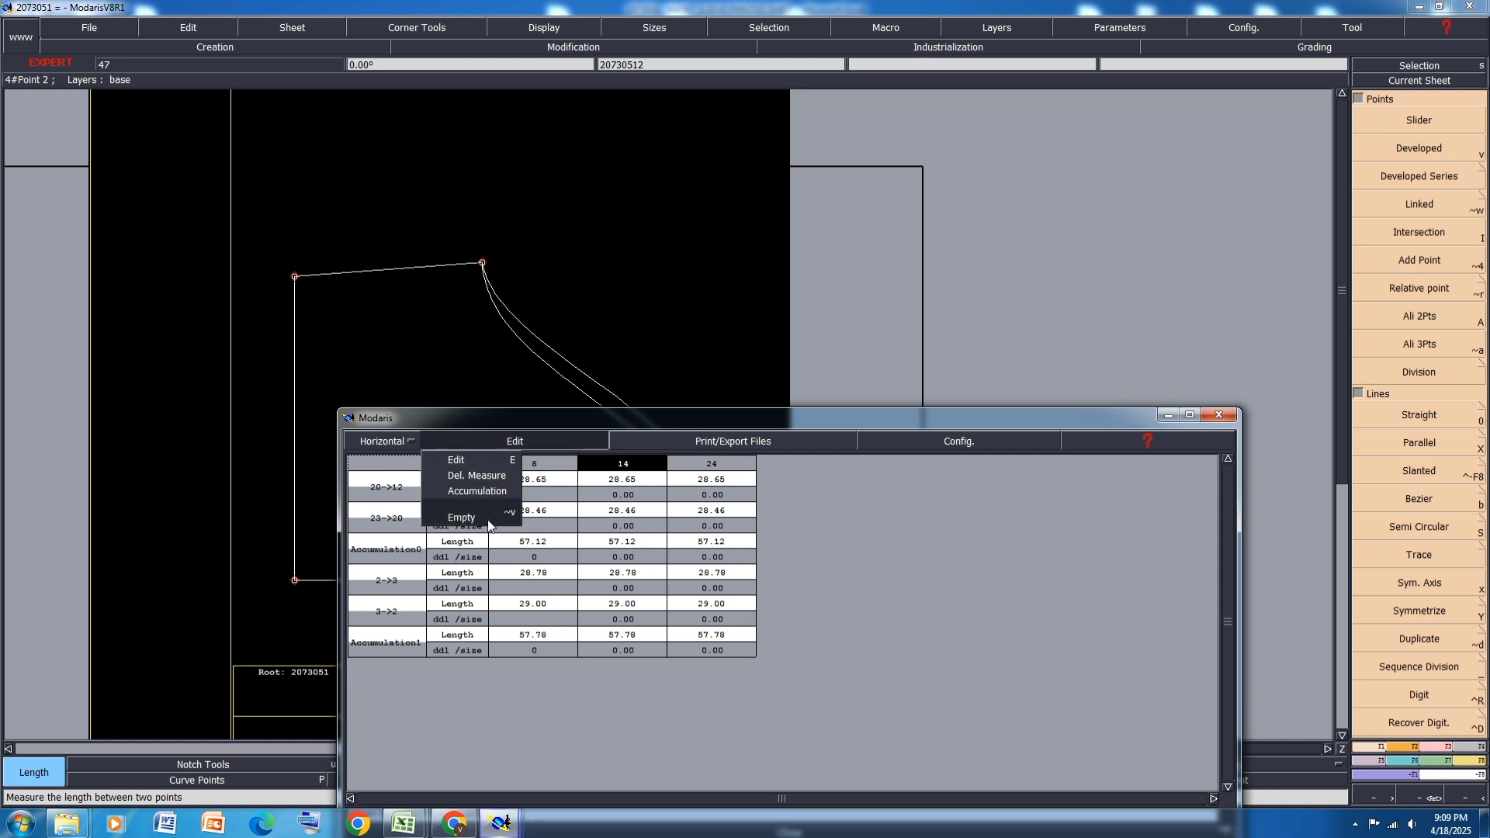
left_click(469, 475)
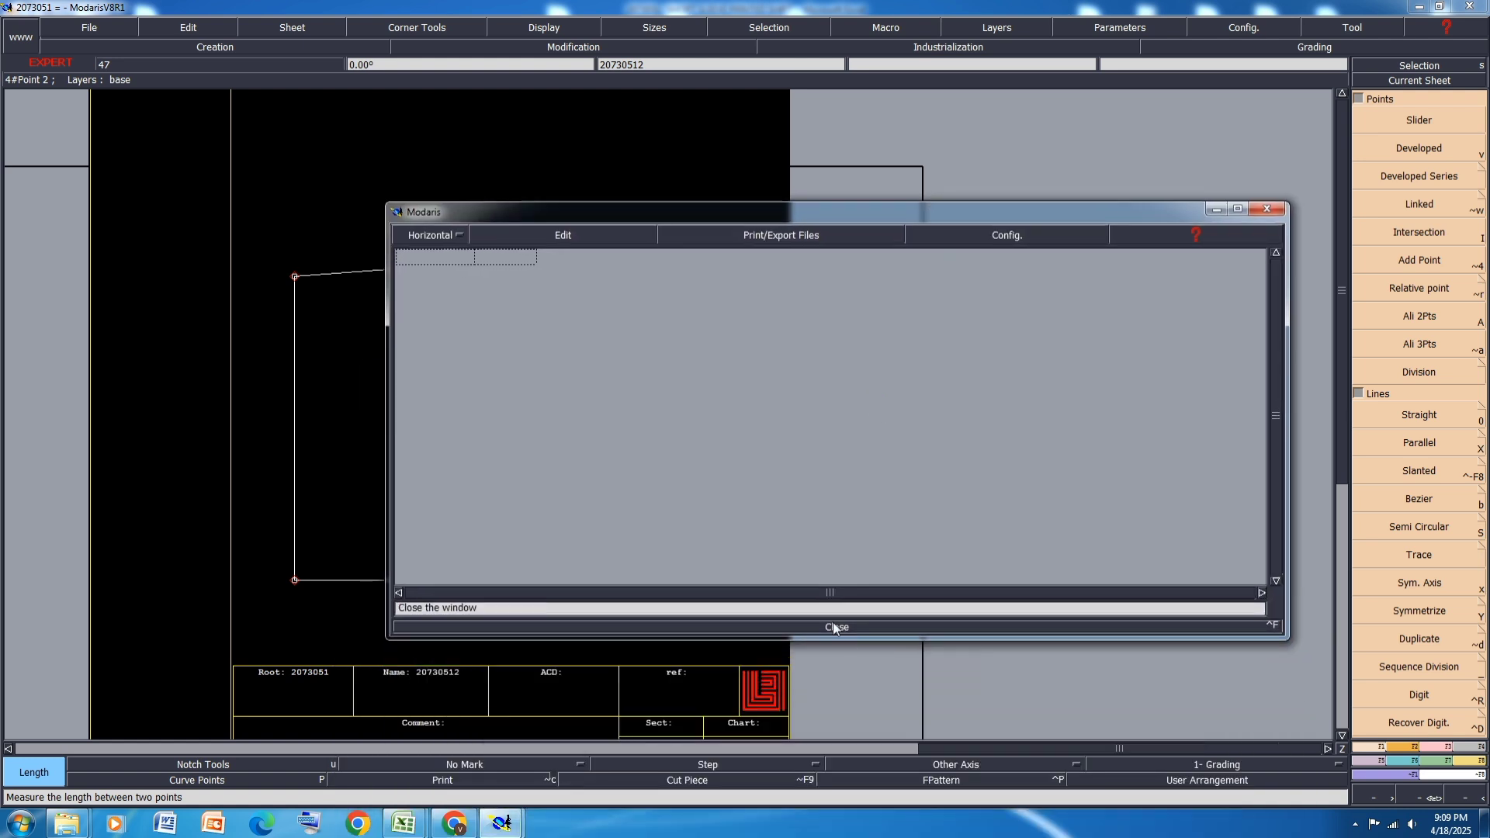
left_click(839, 626)
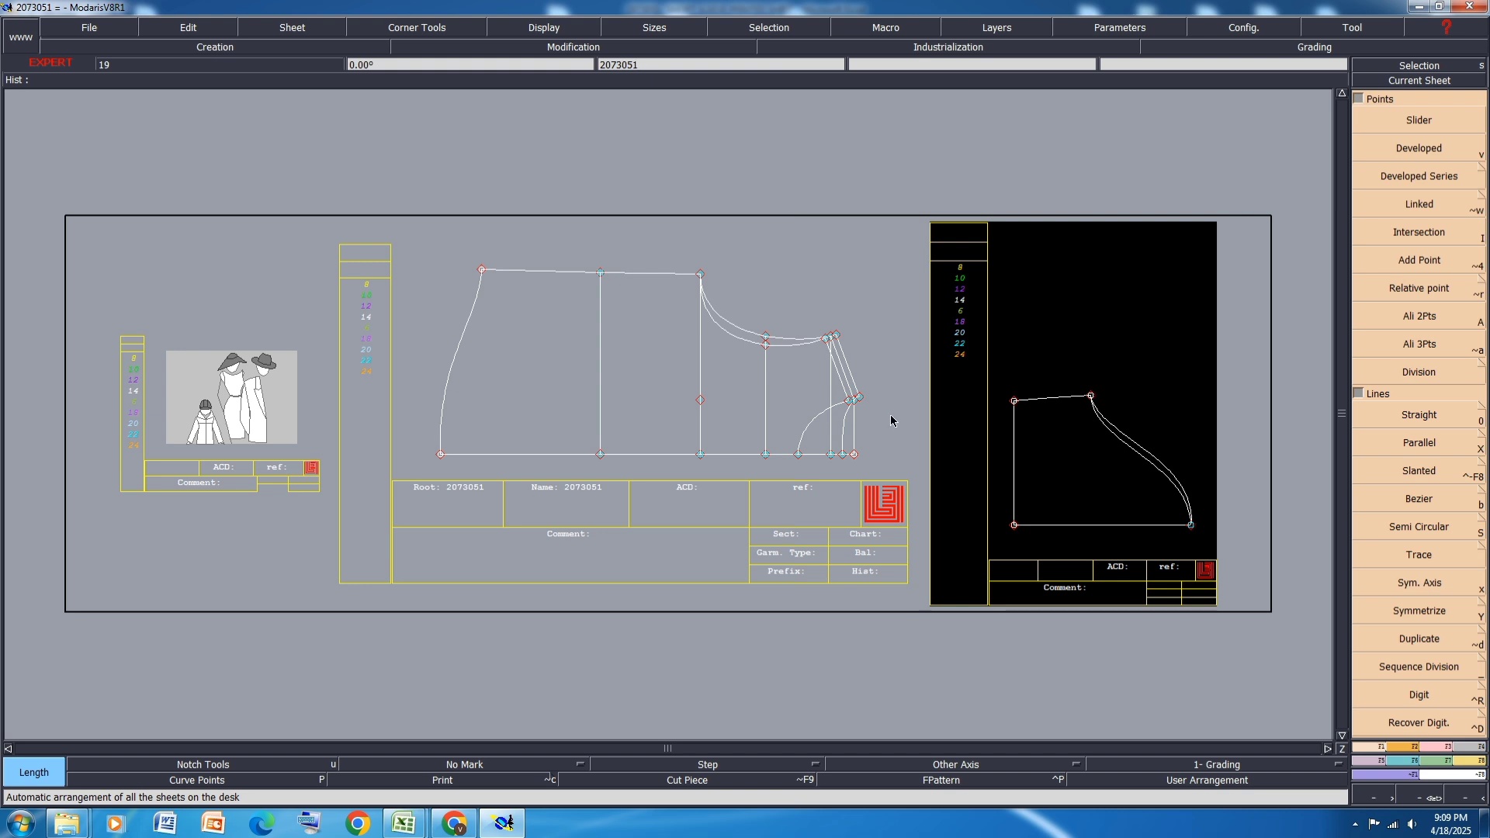
Step: Switch to the Excel spec, fill the SLEEVE HEM STITCHING DEPTH row yellow, and return to Modaris
left_click(655, 490)
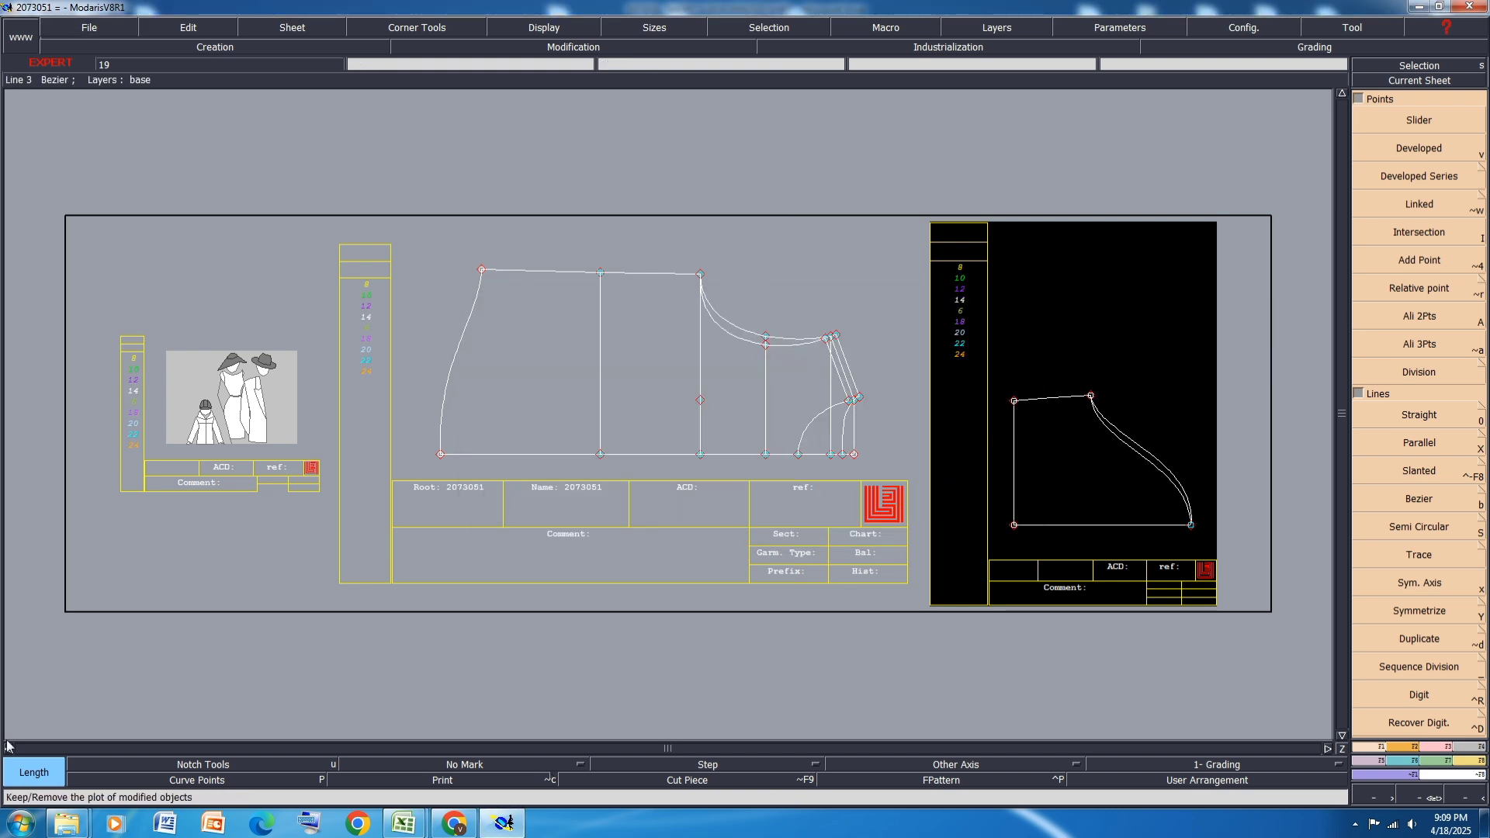
mouse_move(404, 823)
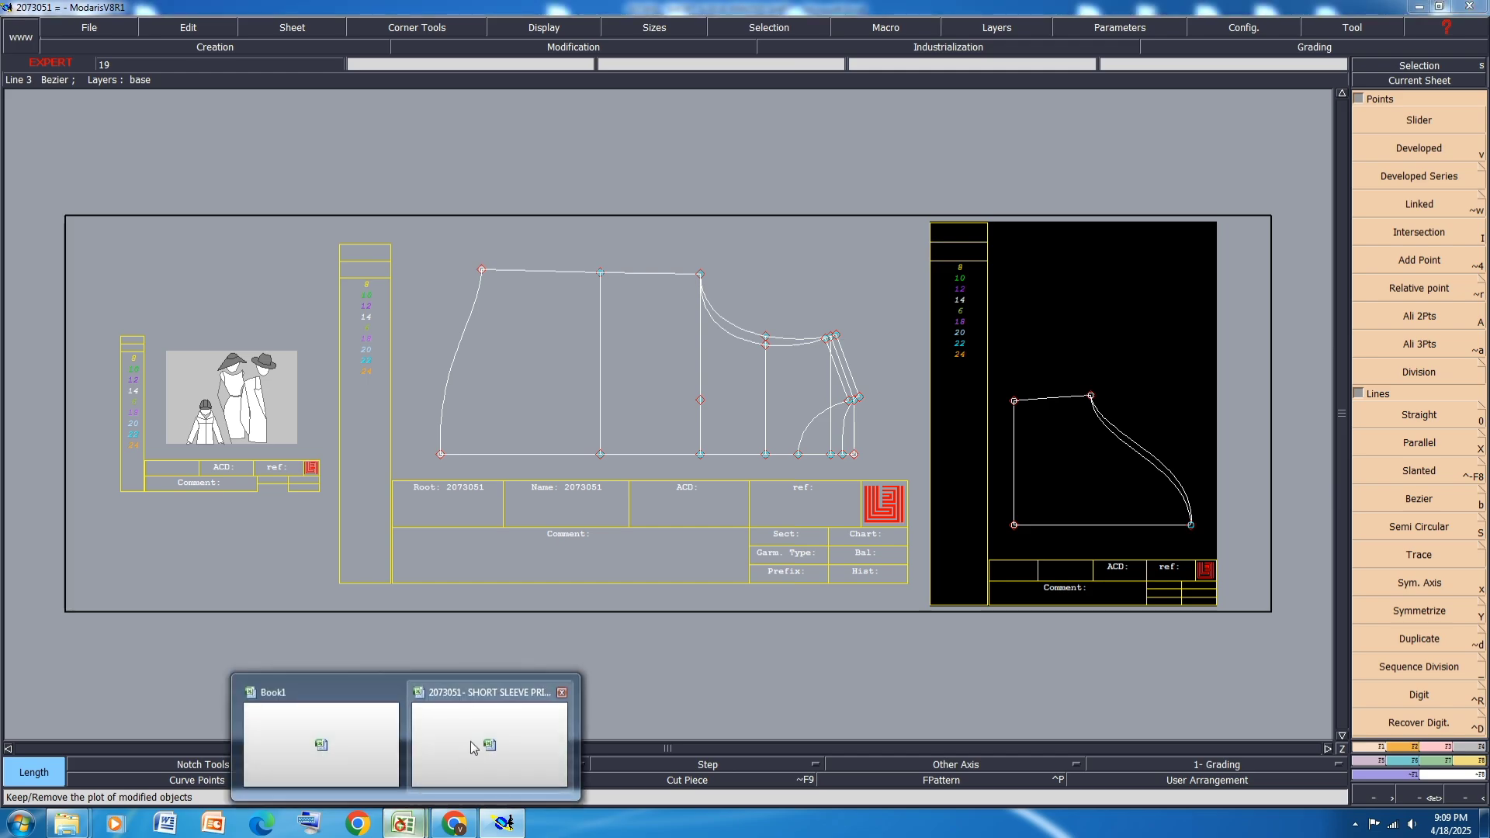
left_click(471, 747)
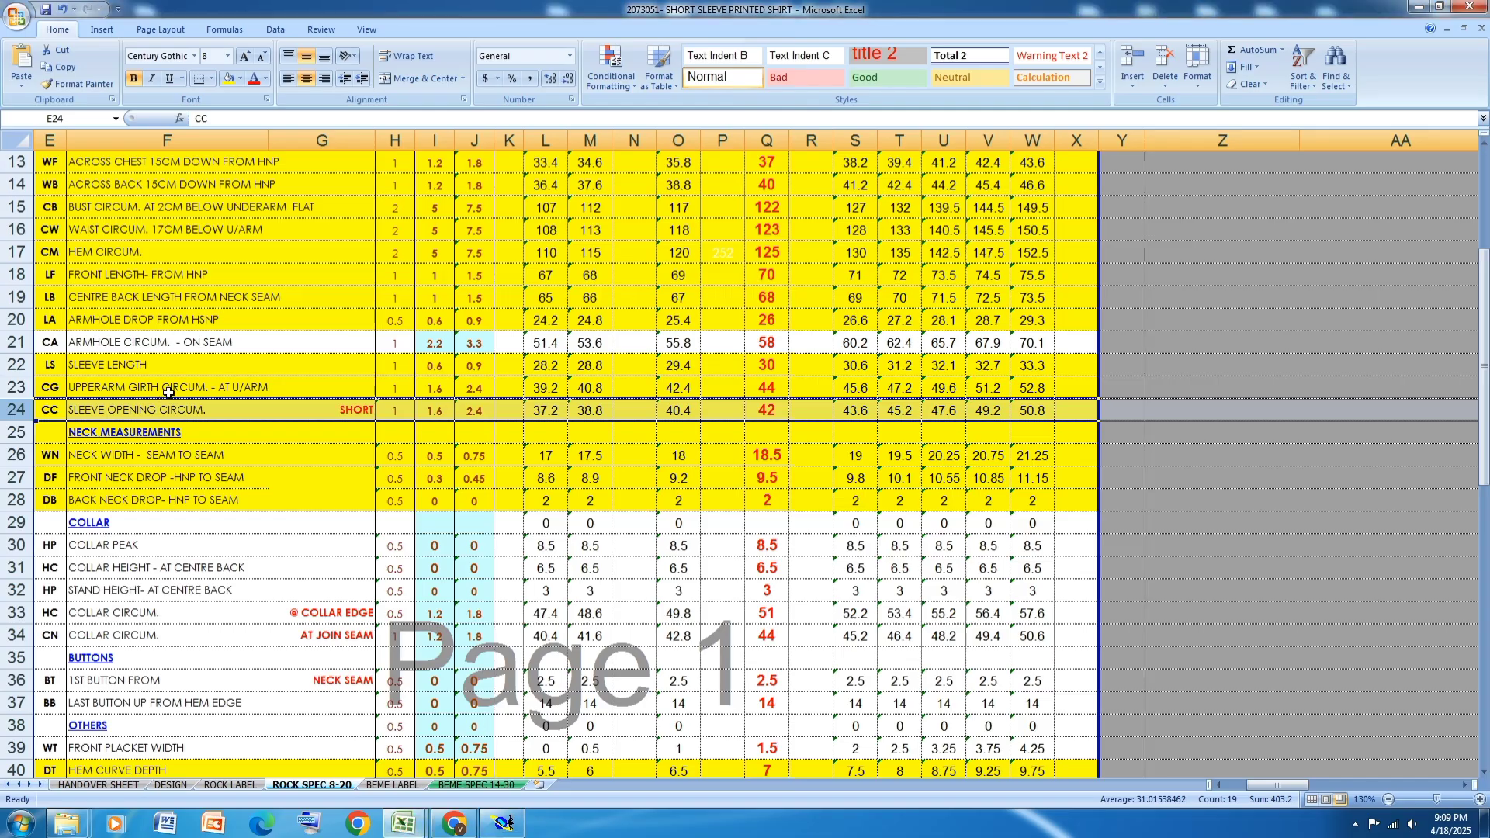
scroll(164, 398, "down", 3)
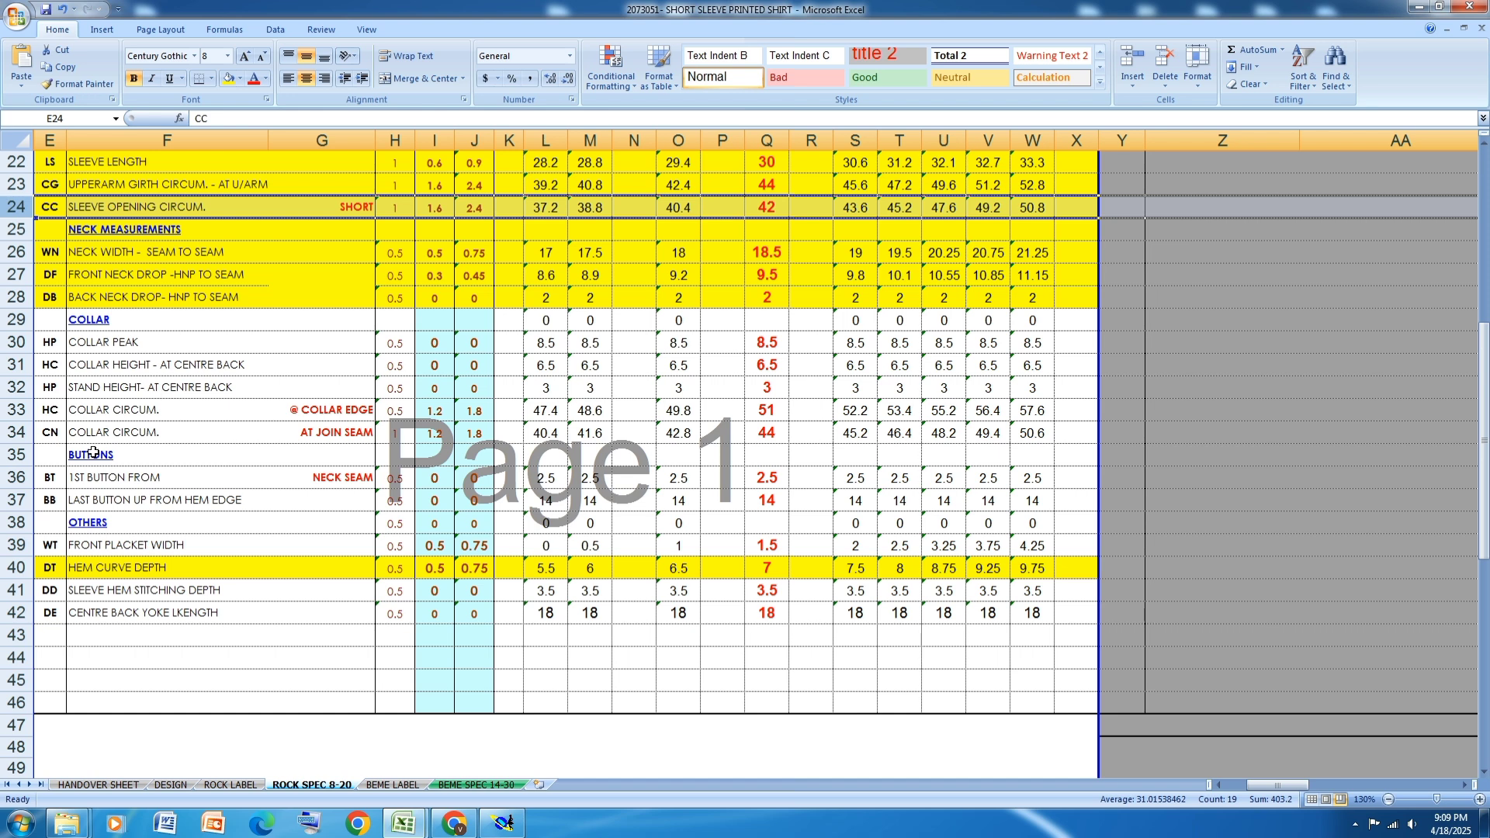
left_click(19, 590)
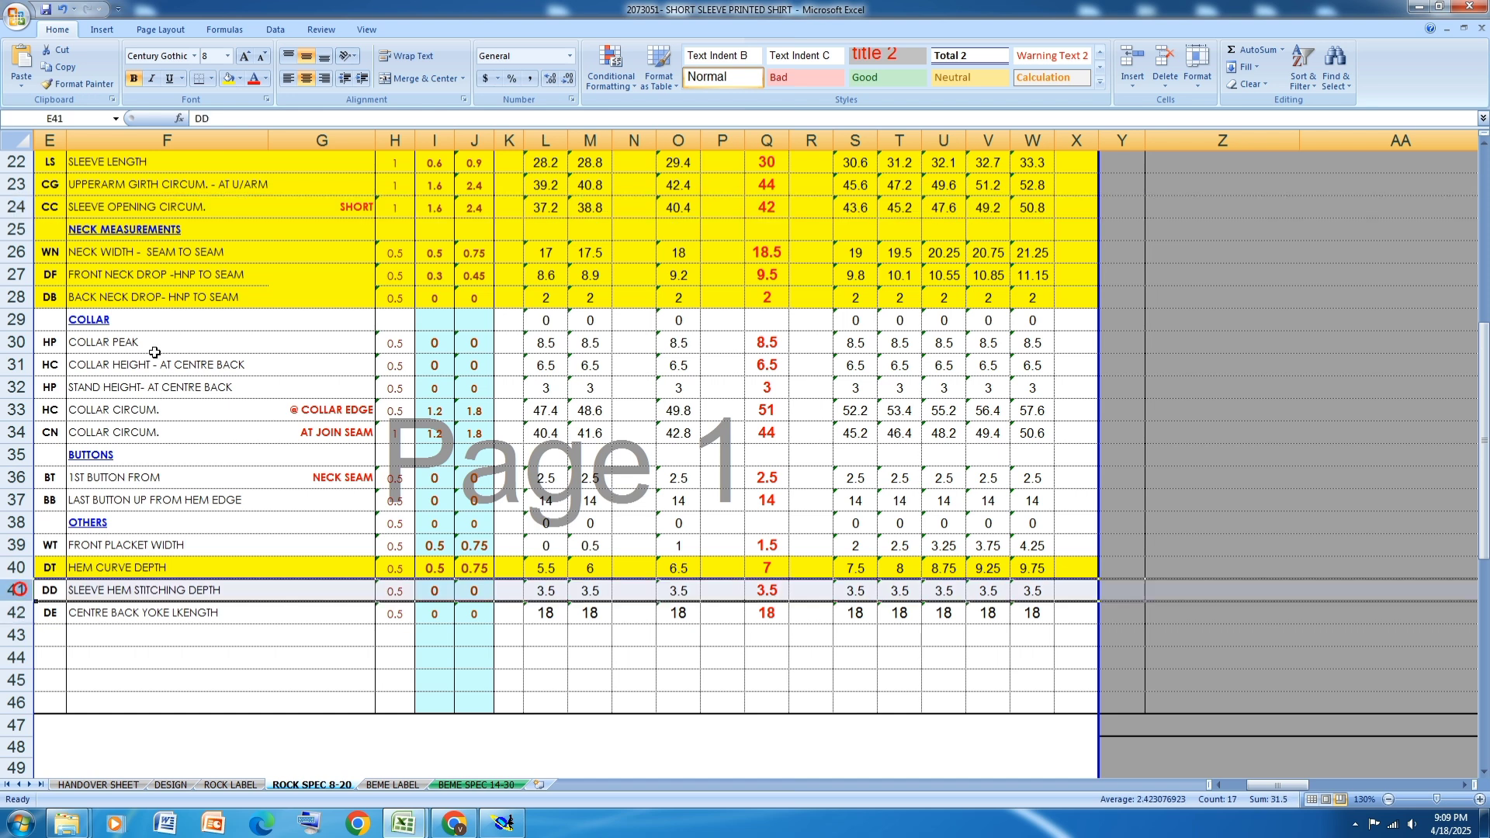
left_click(229, 77)
left_click(502, 824)
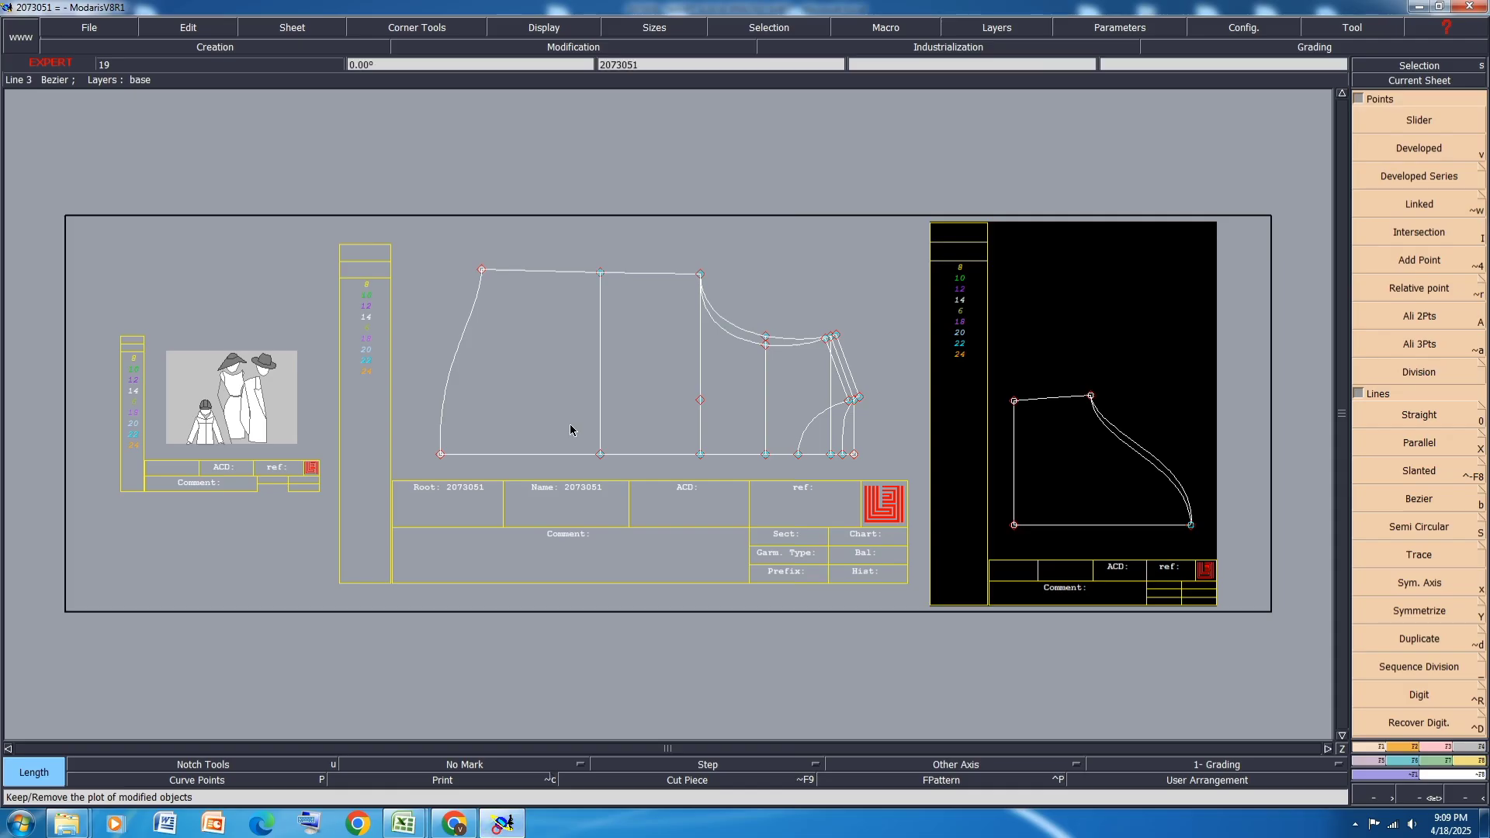
Step: Try a parallel line 3.5 cm inside the sleeve opening line, and undo it
scroll(31, 407, "up", 2)
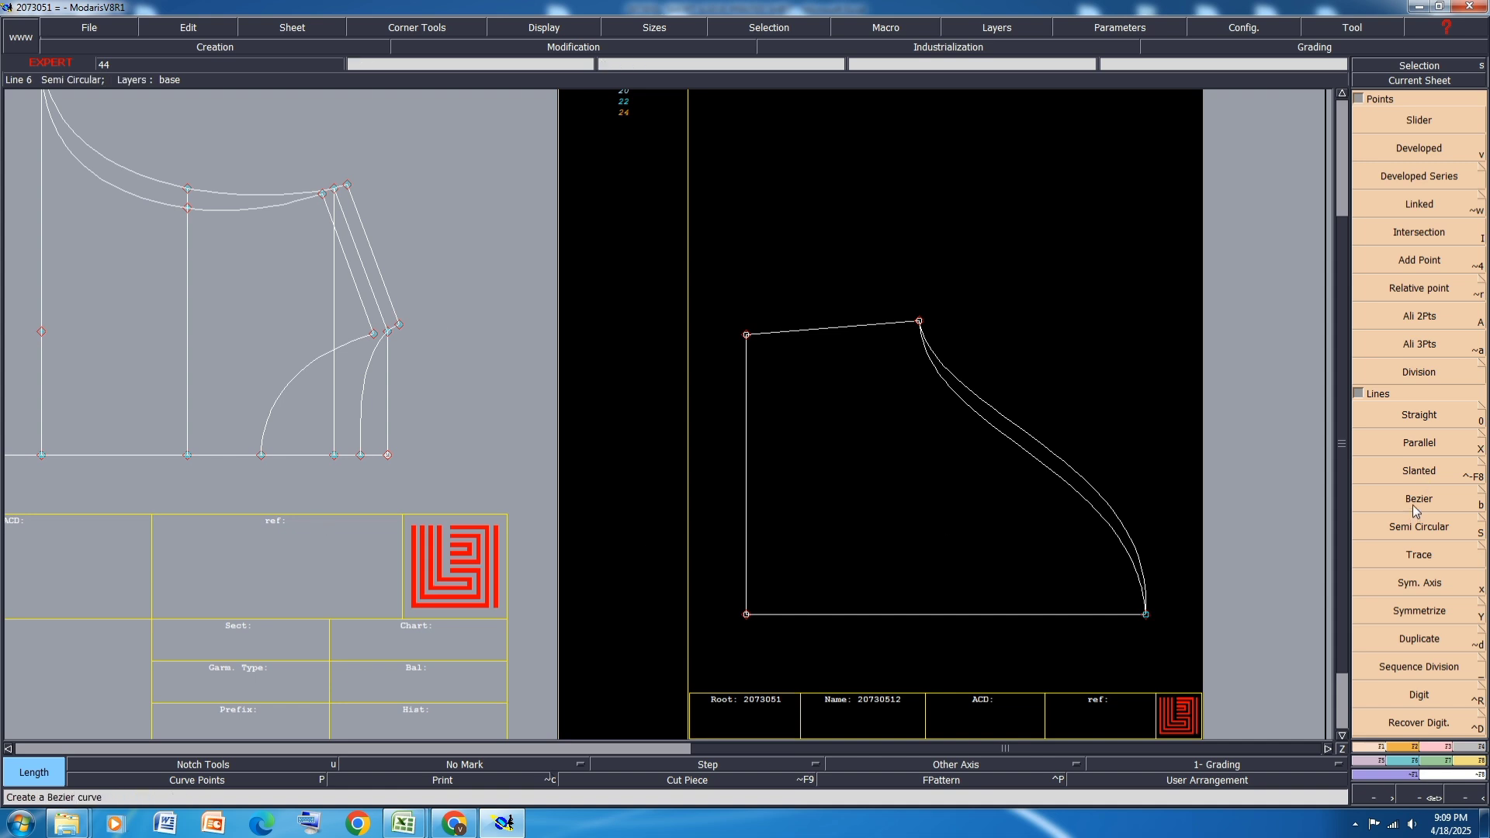
left_click(1419, 442)
left_click(748, 501)
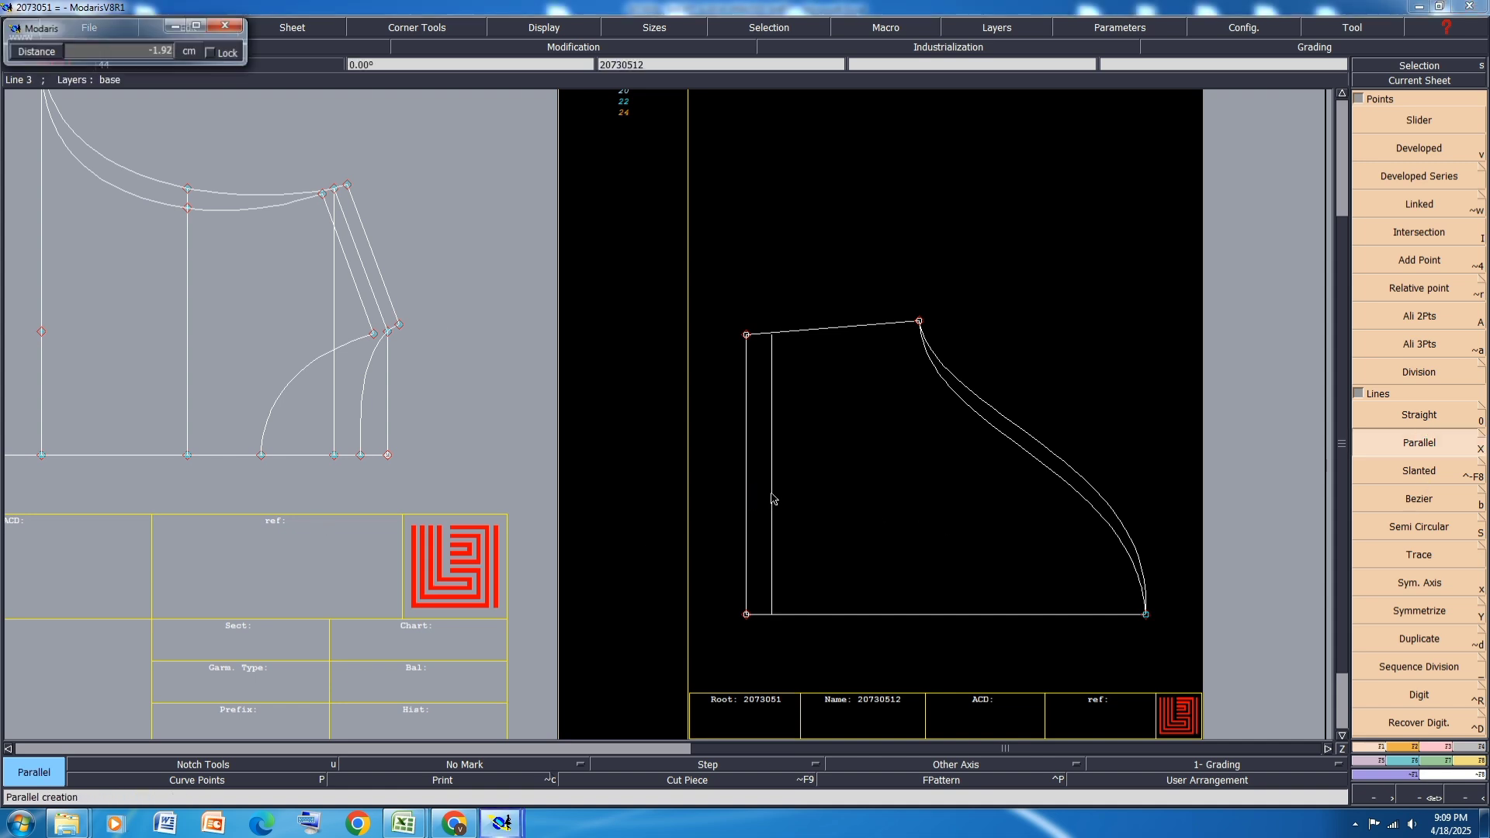
type("-")
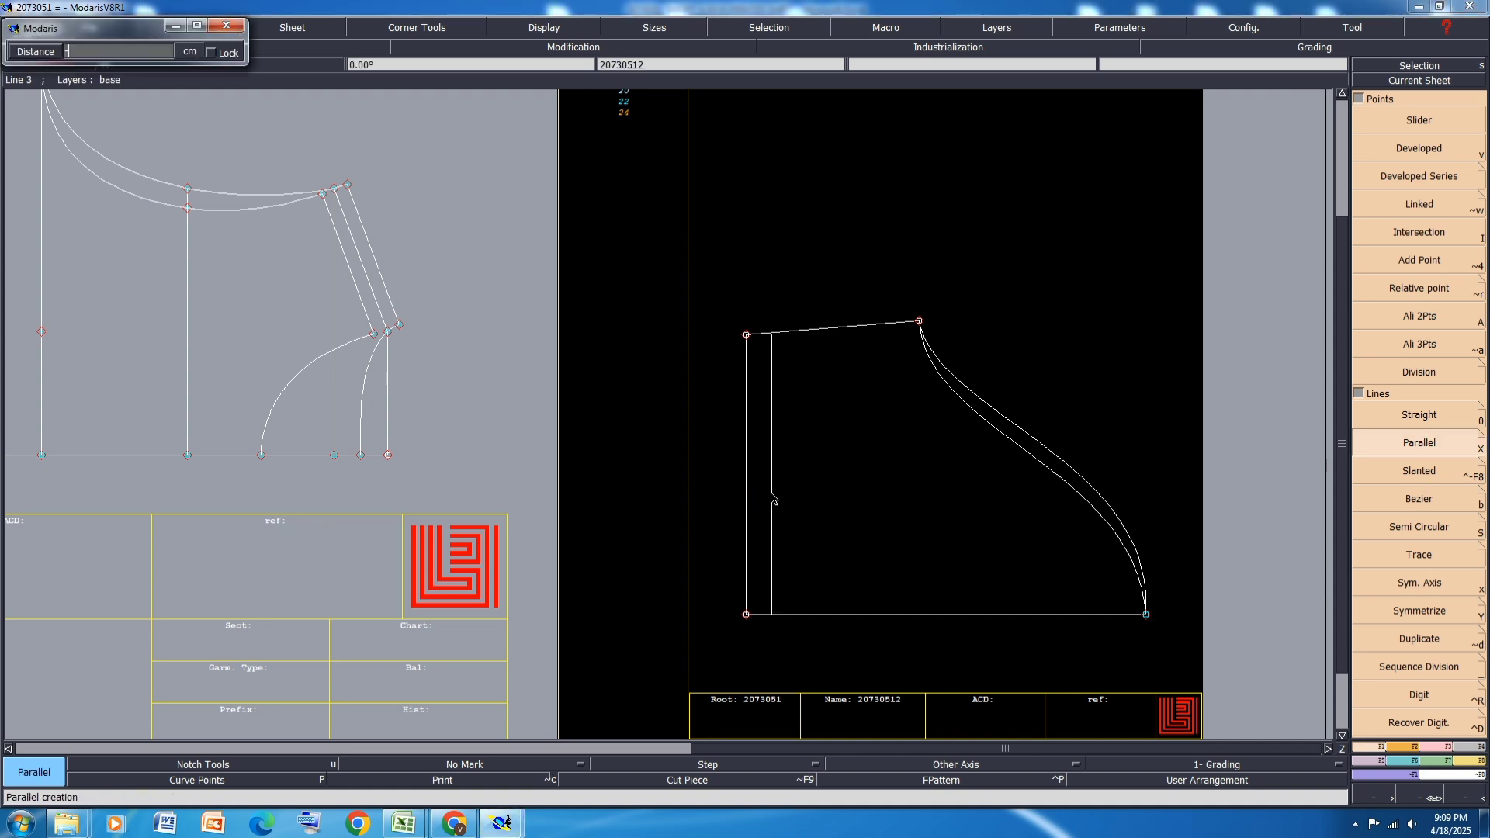
type("3.5")
key("Return")
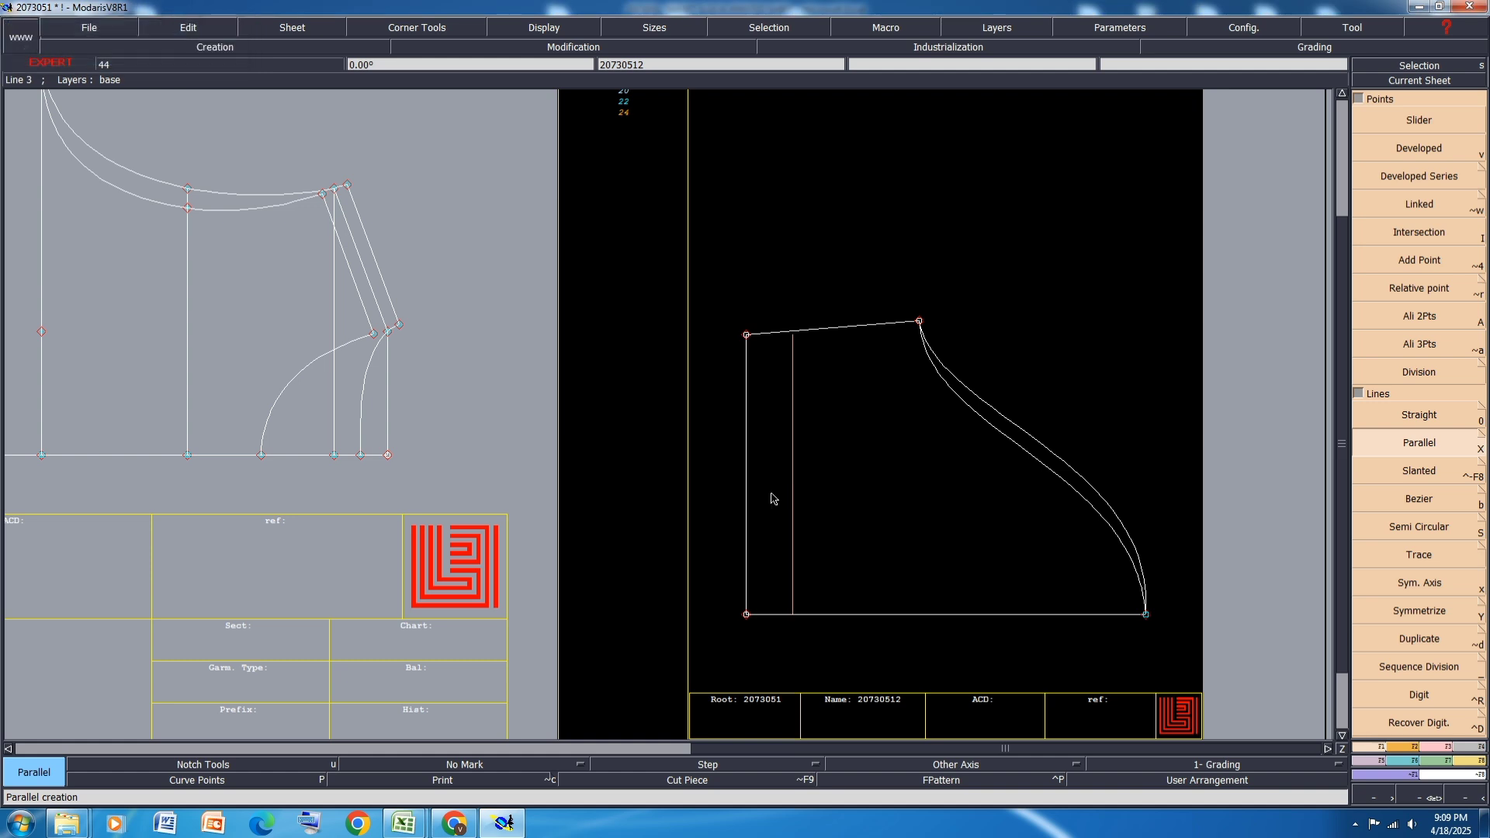
key("ctrl+z")
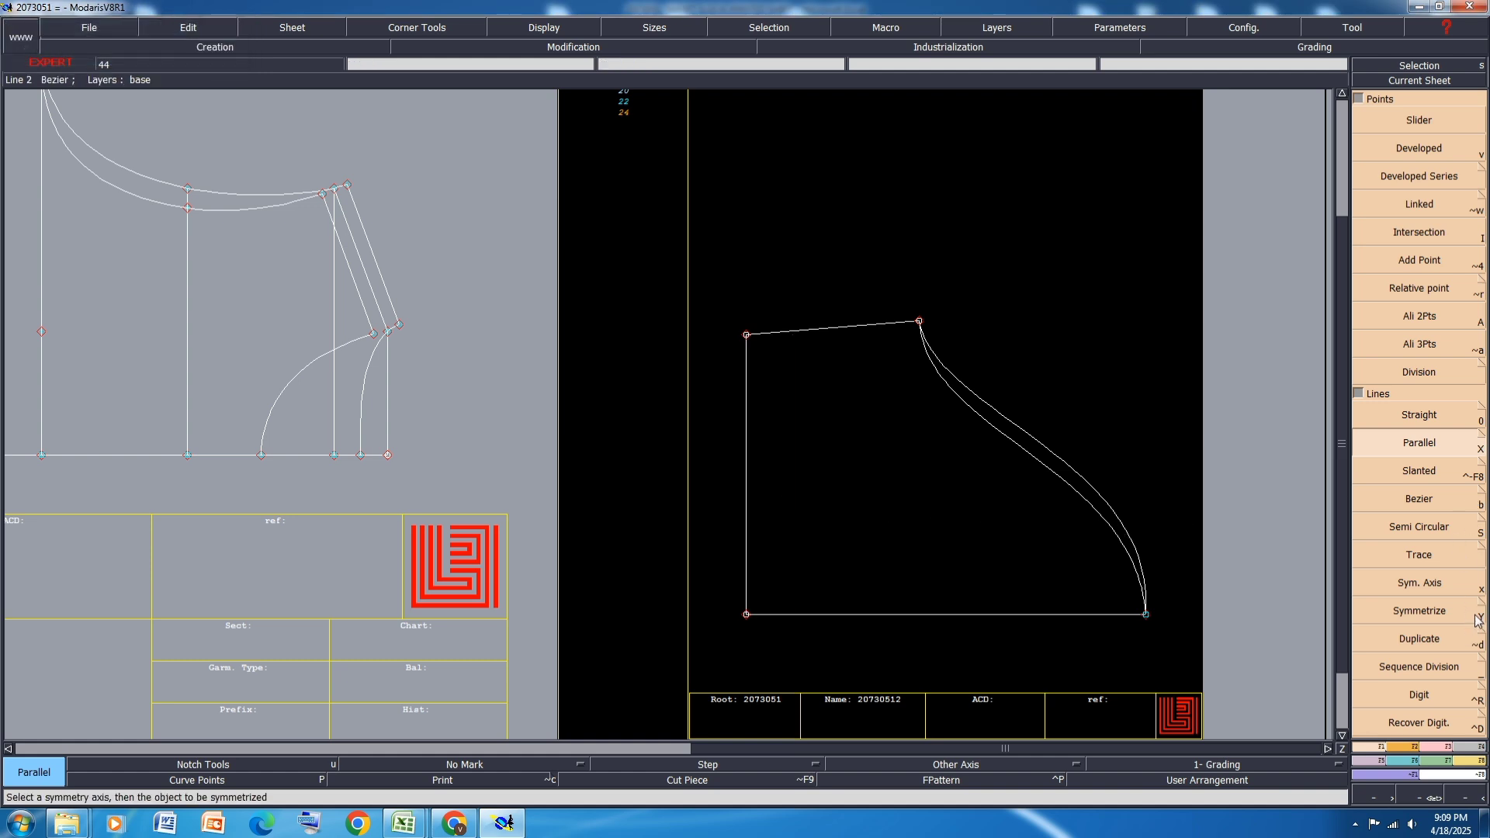
Step: Check the parallel line options and create a parallel line 3.5 cm inside the sleeve opening line
left_click(1482, 609)
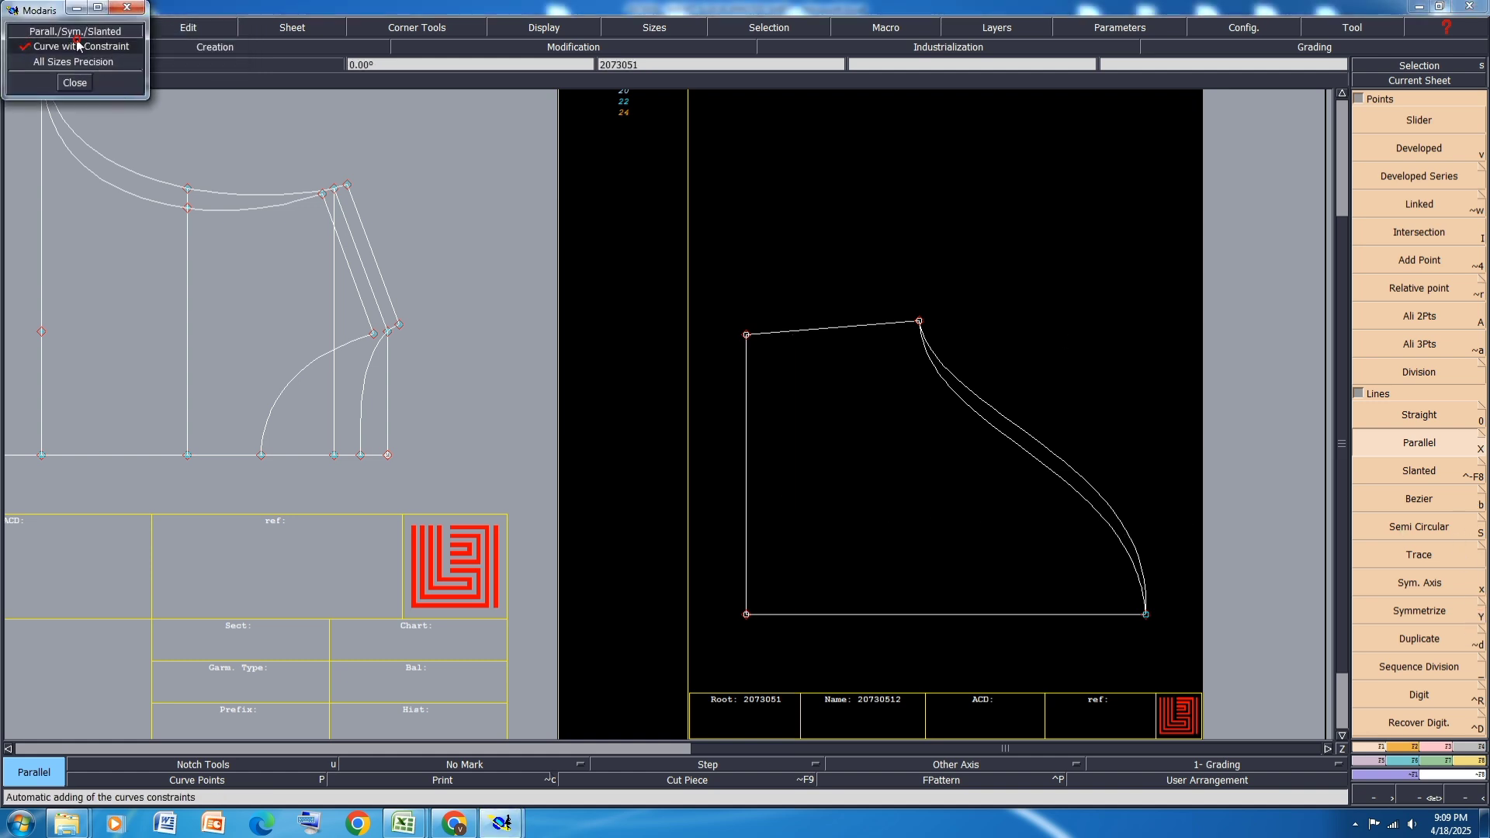
left_click(73, 90)
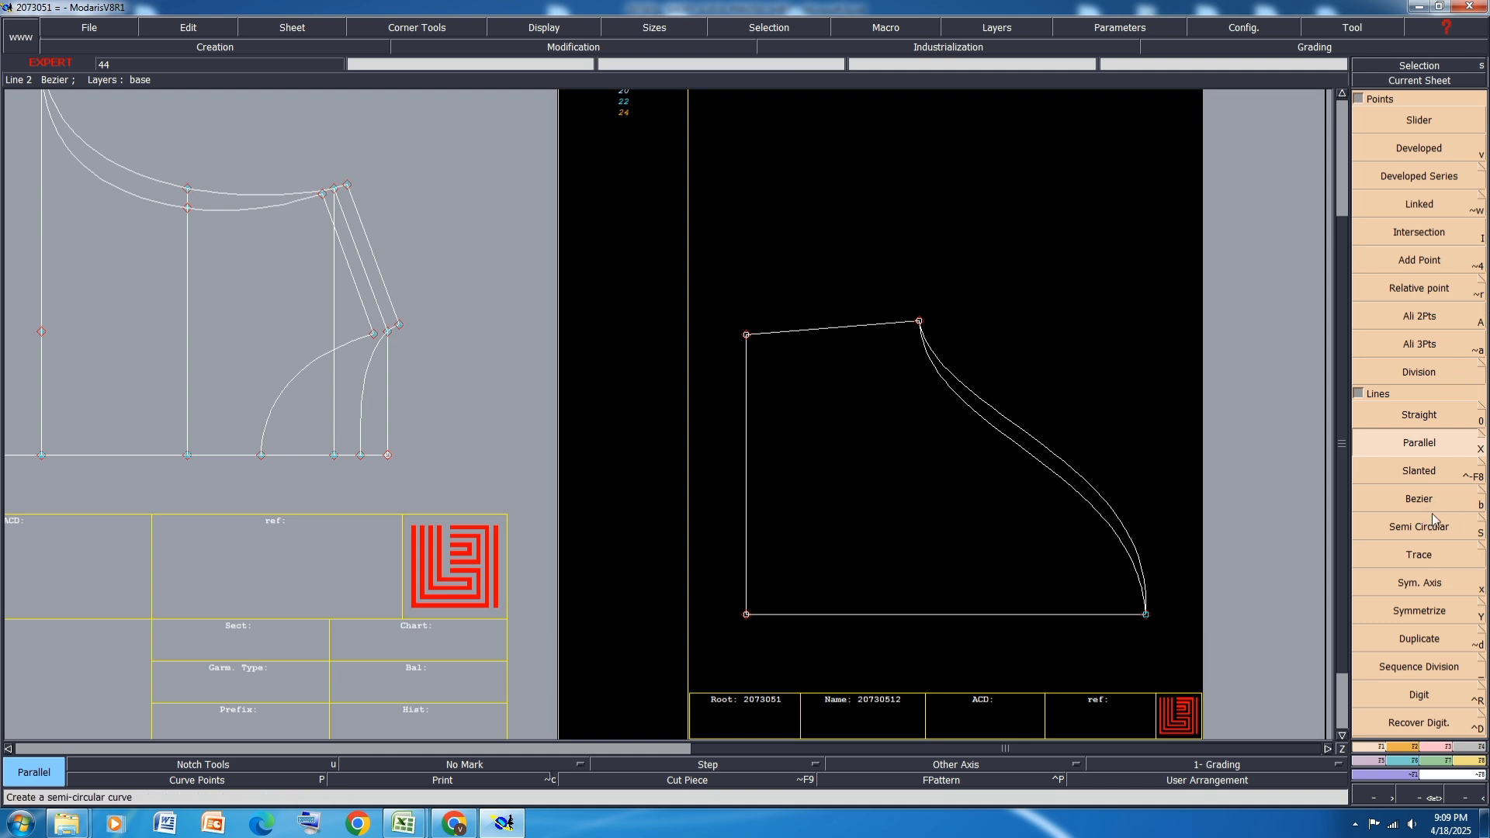
left_click(745, 503)
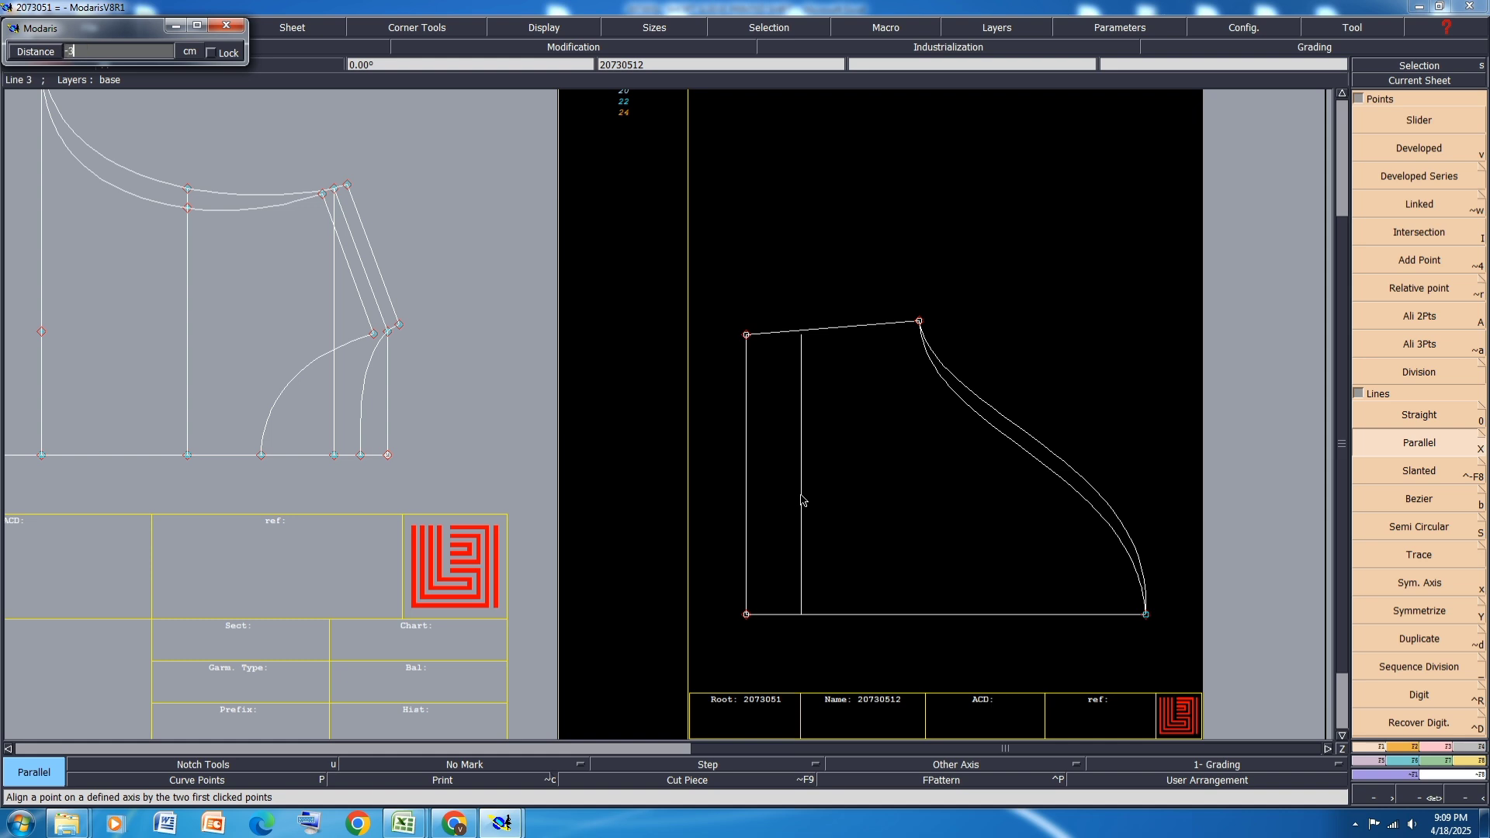
type("-3.5")
key("Return")
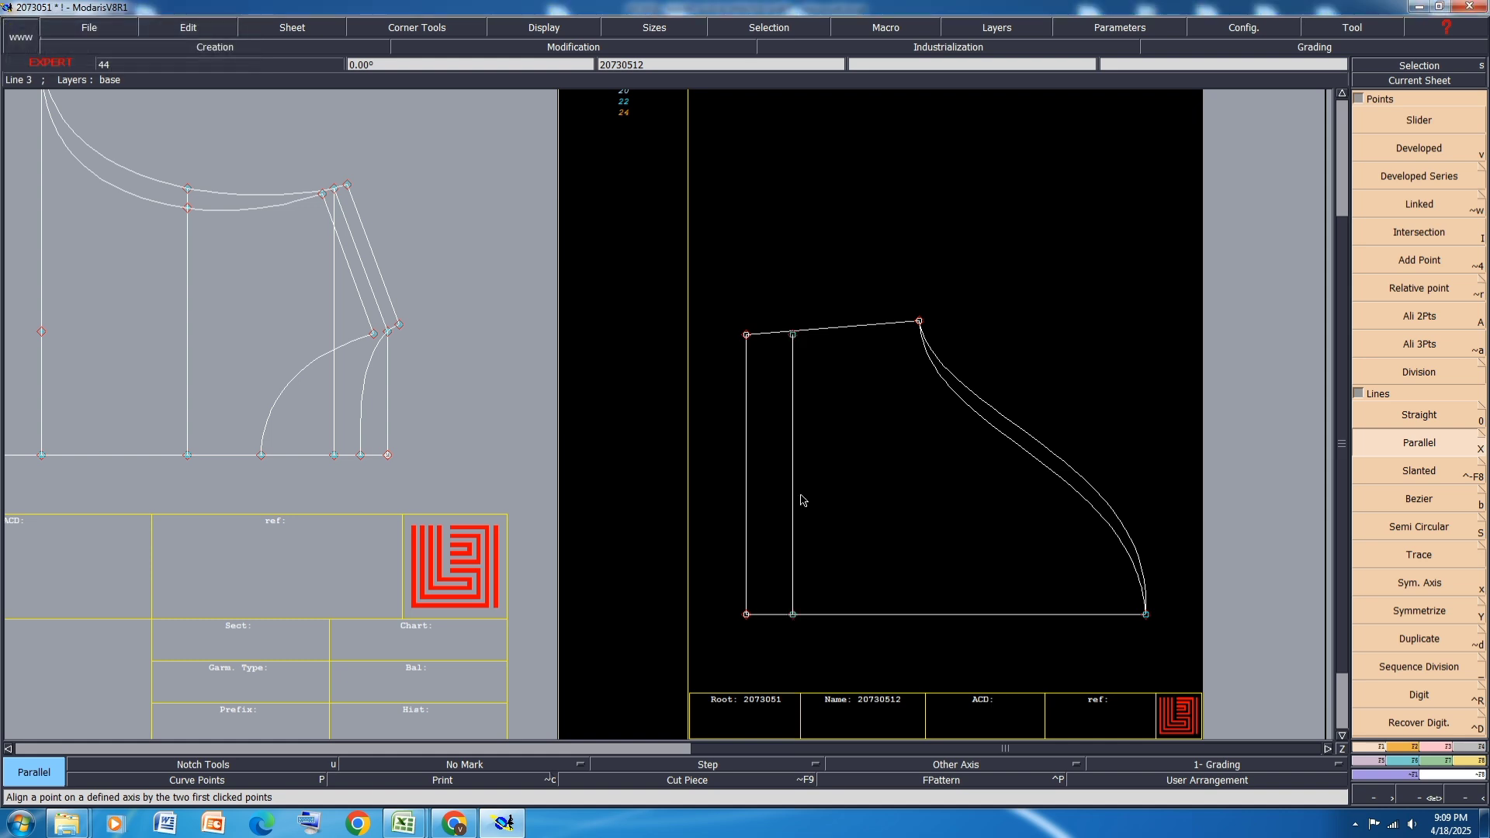
Step: Adjust the upper end of the sleeve hem stitching line to the underarm seam line and save the model
left_click(1440, 748)
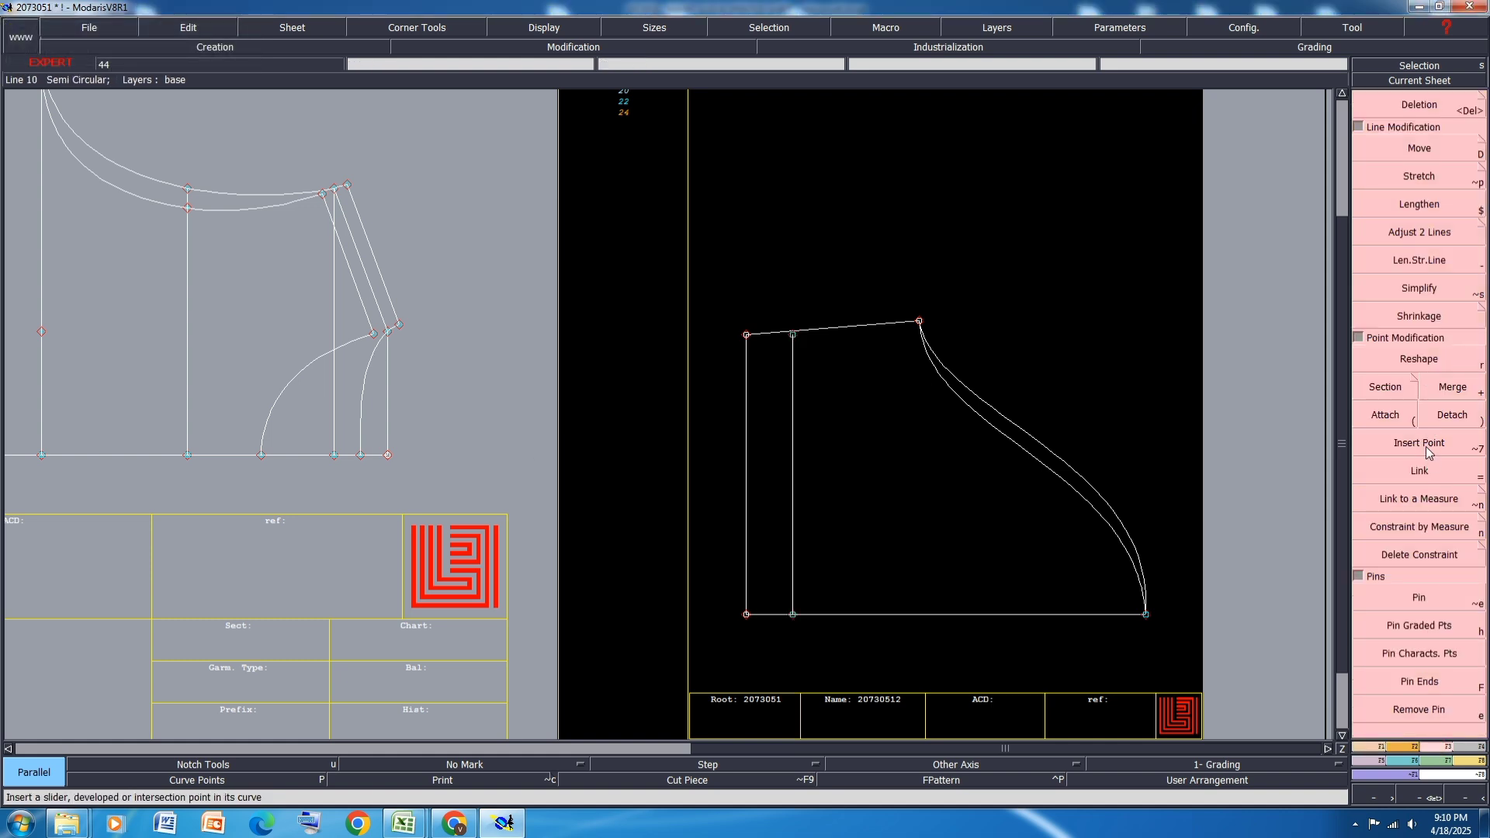
left_click(1407, 415)
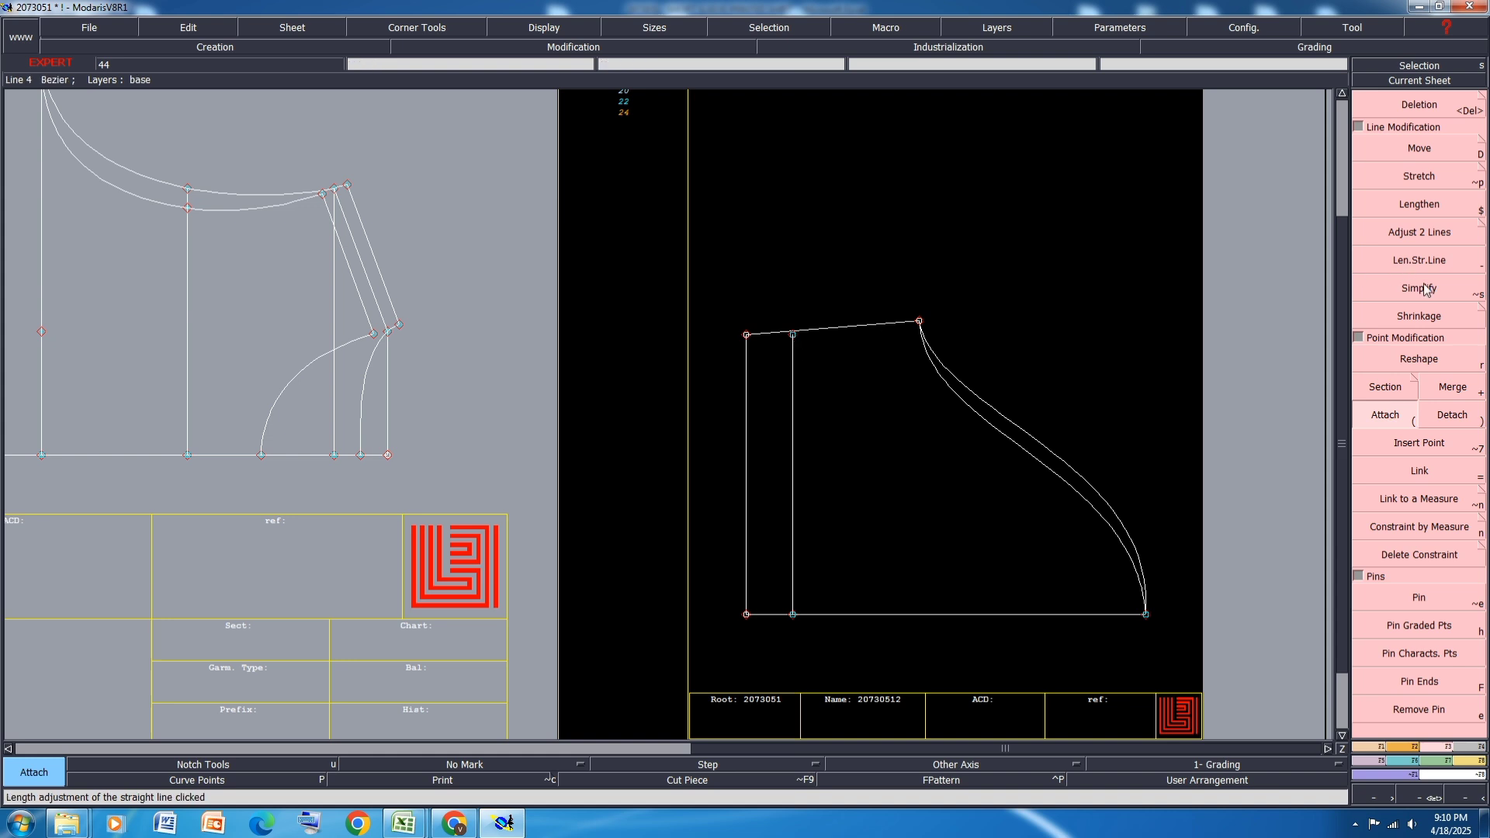
left_click(1428, 233)
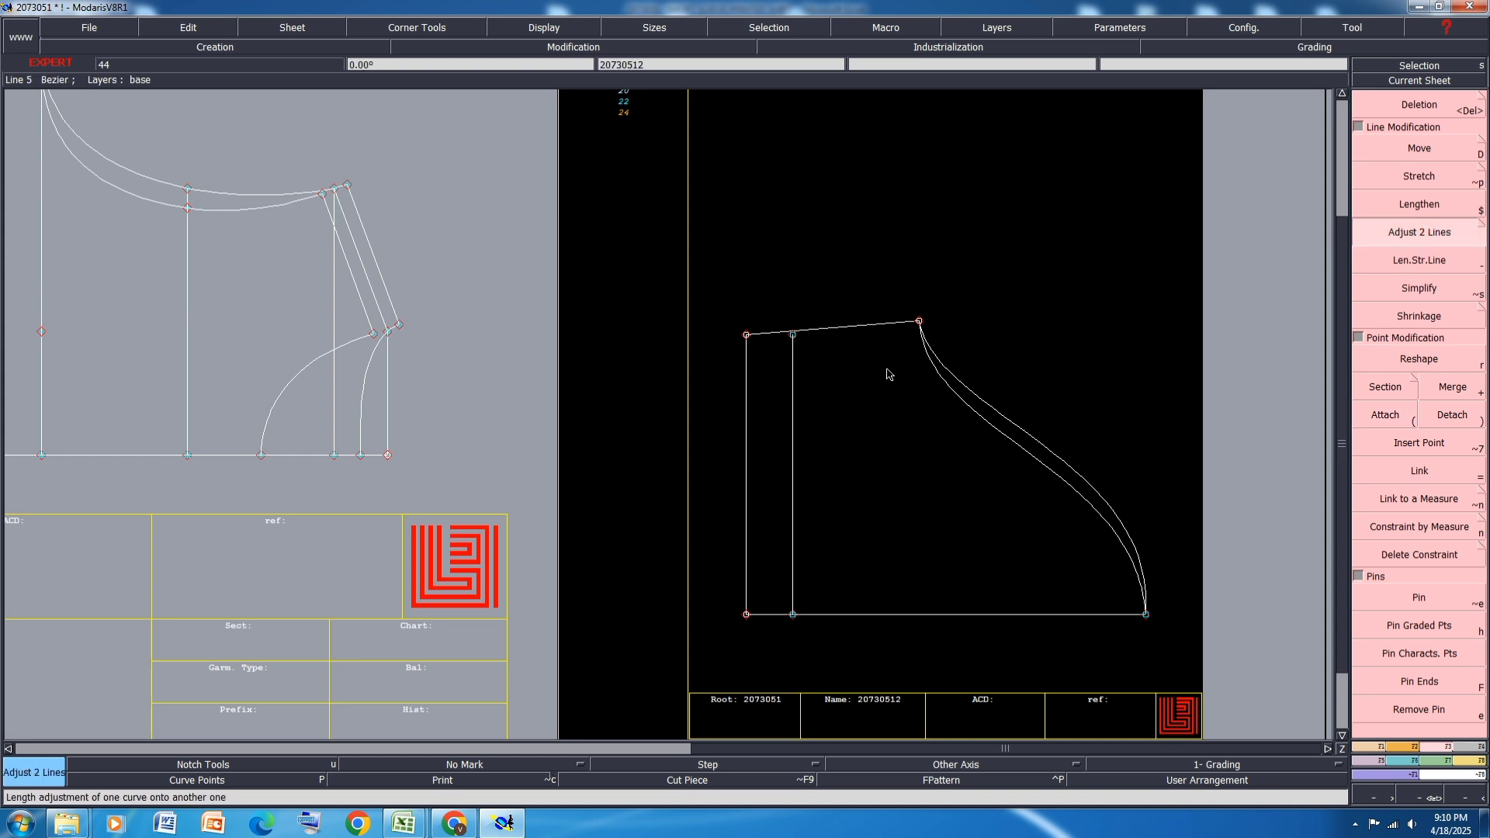
left_click(792, 350)
left_click(779, 334)
scroll(816, 340, "up", 3)
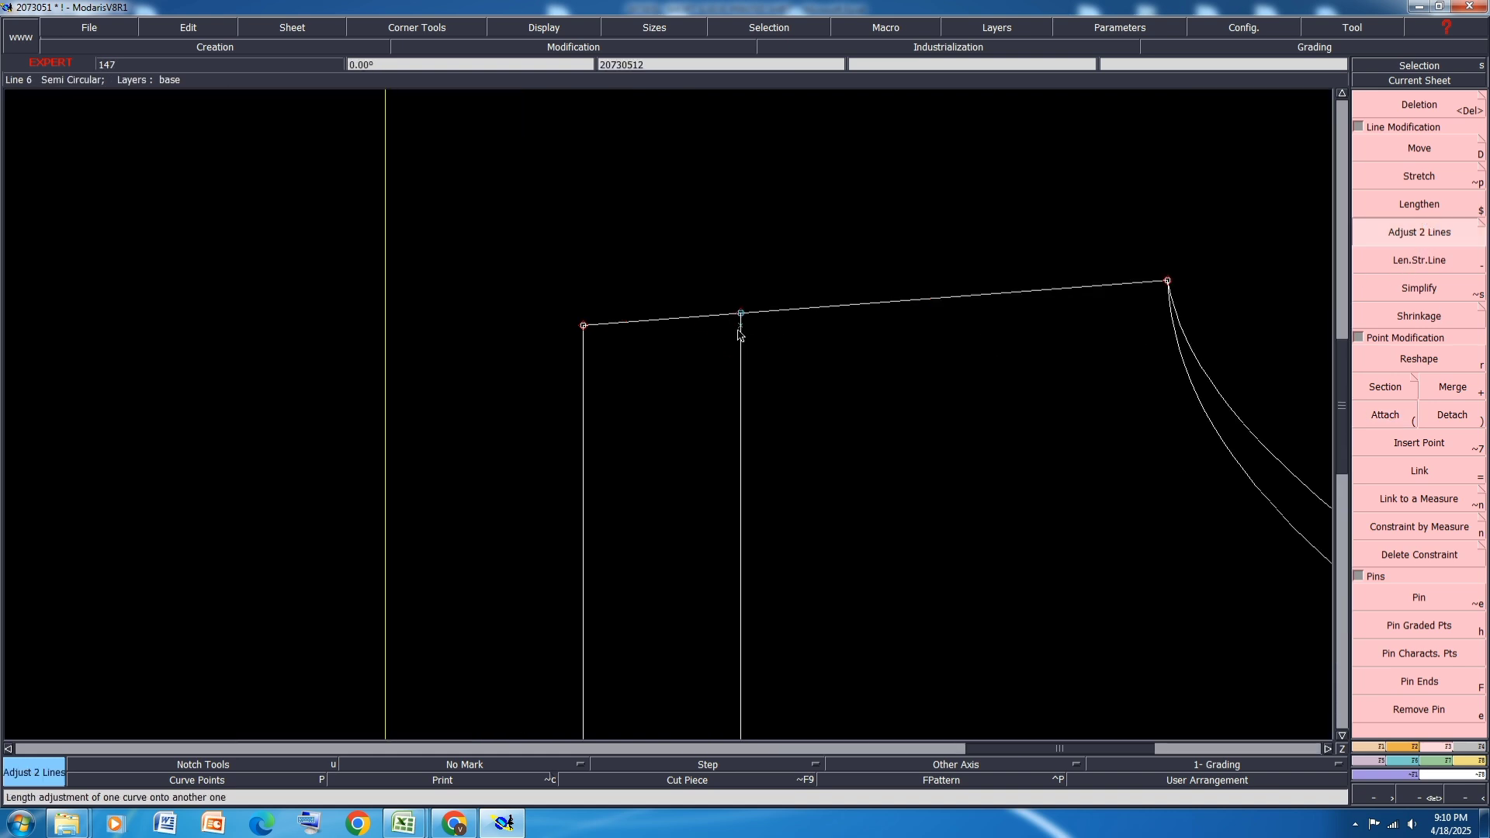
key("Delete")
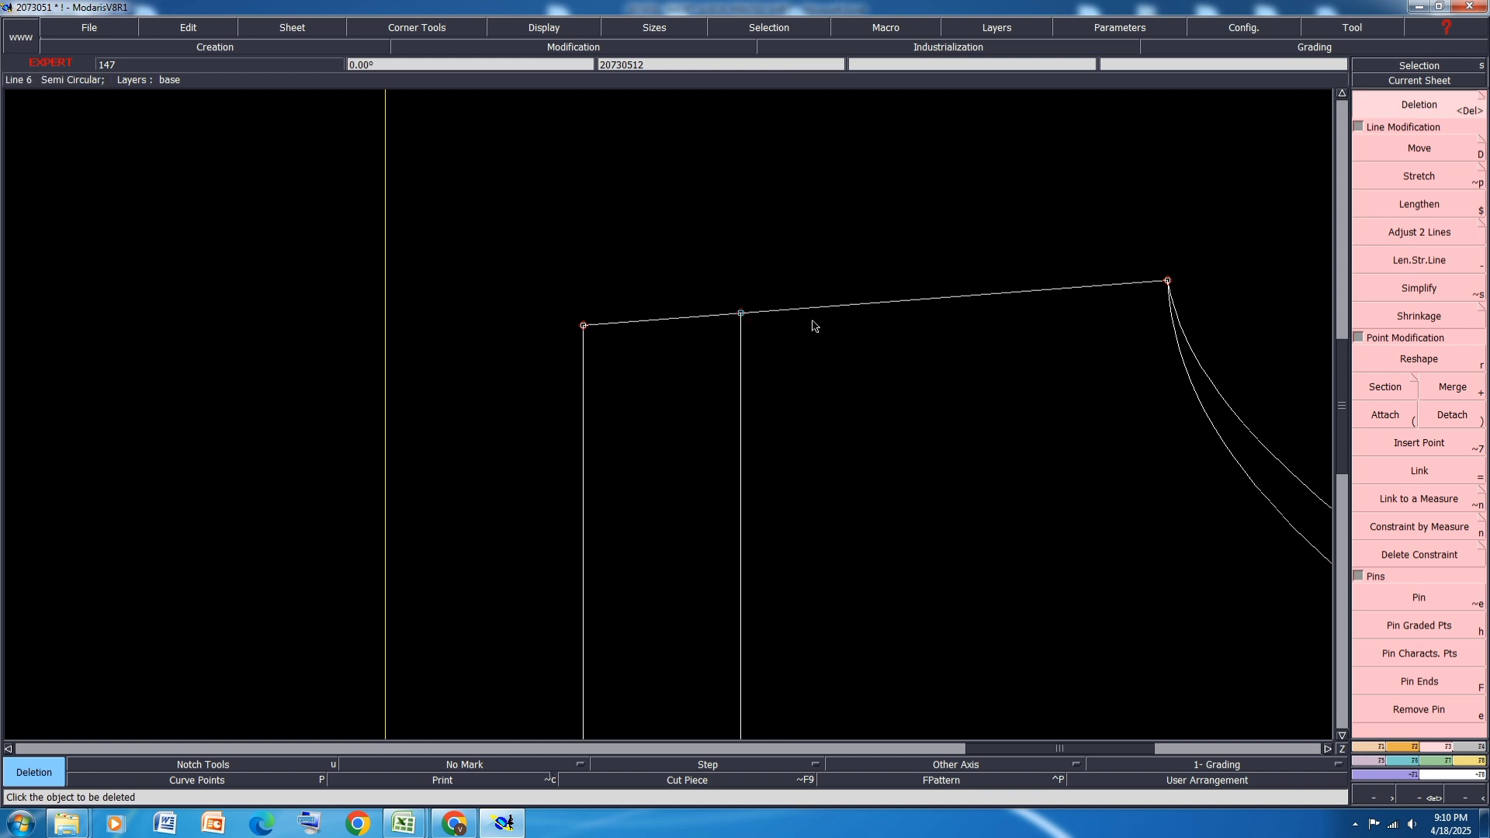
key("ctrl+s")
left_click(648, 498)
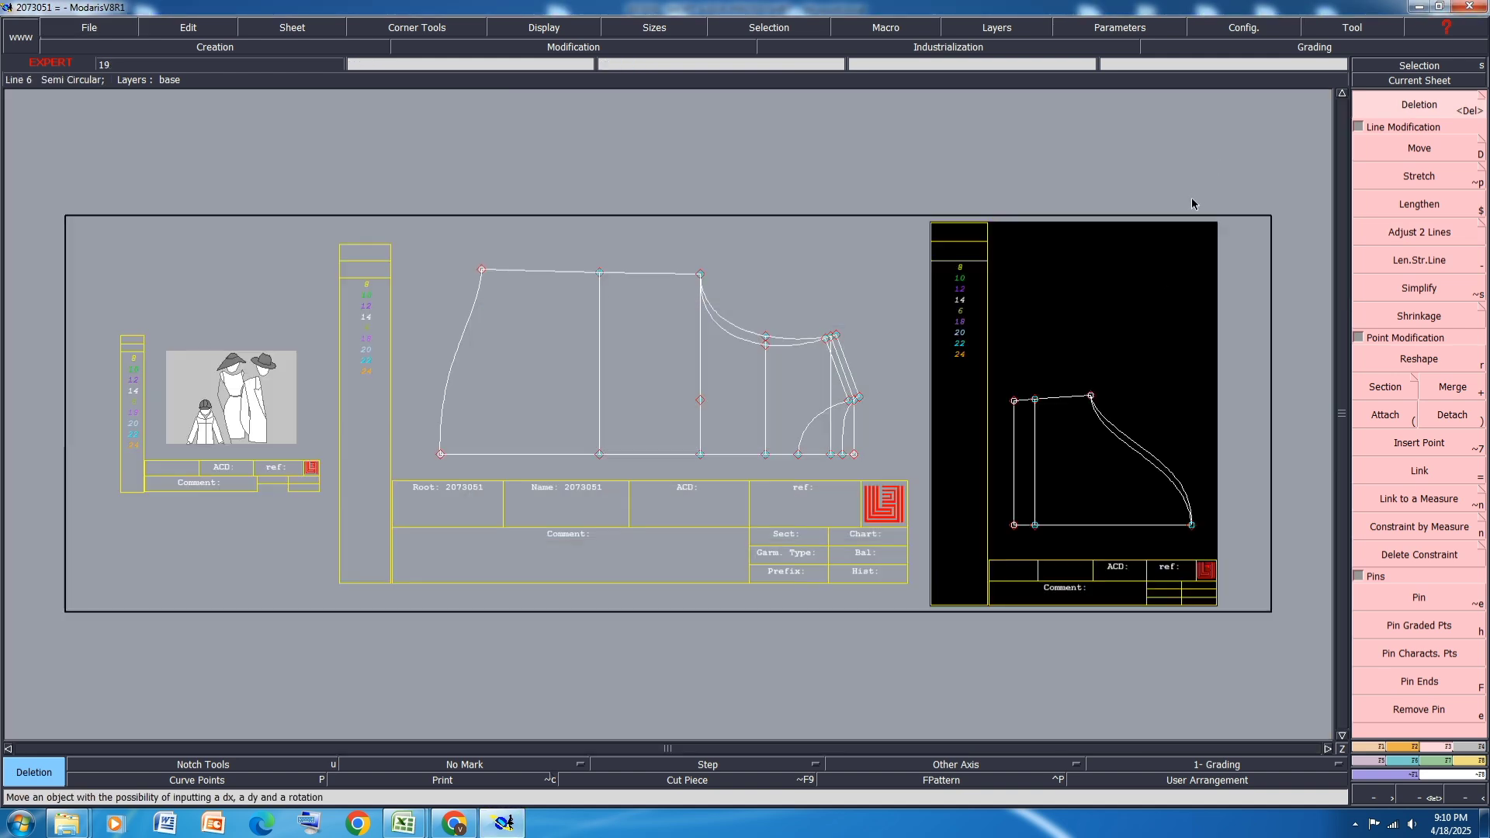
Step: Bring the body sheet into view, fill the FRONT PLACKET WIDTH row yellow in the Excel spec, and return to Modaris
key("7")
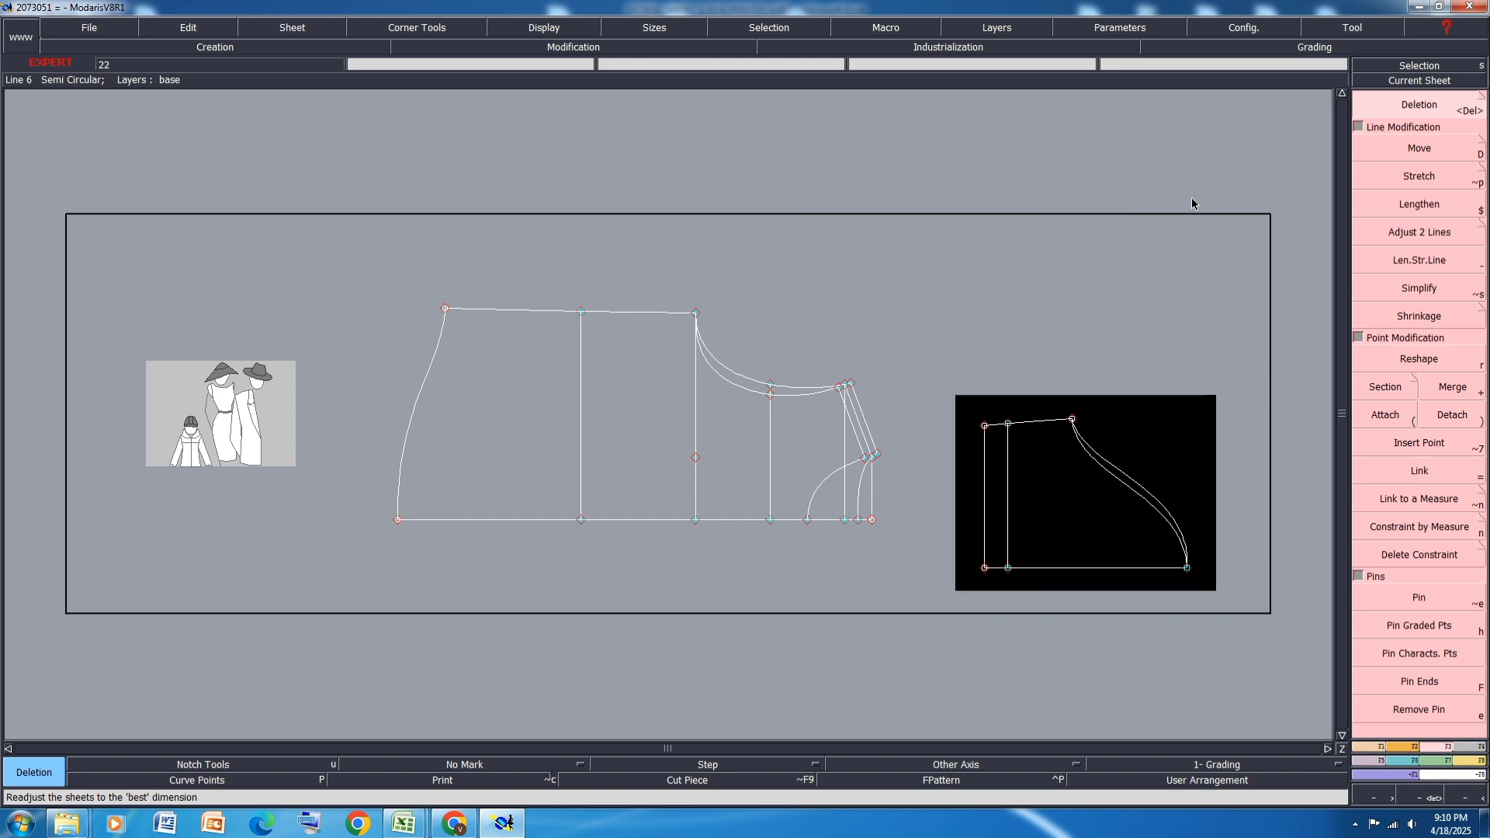
key("8")
key("Home")
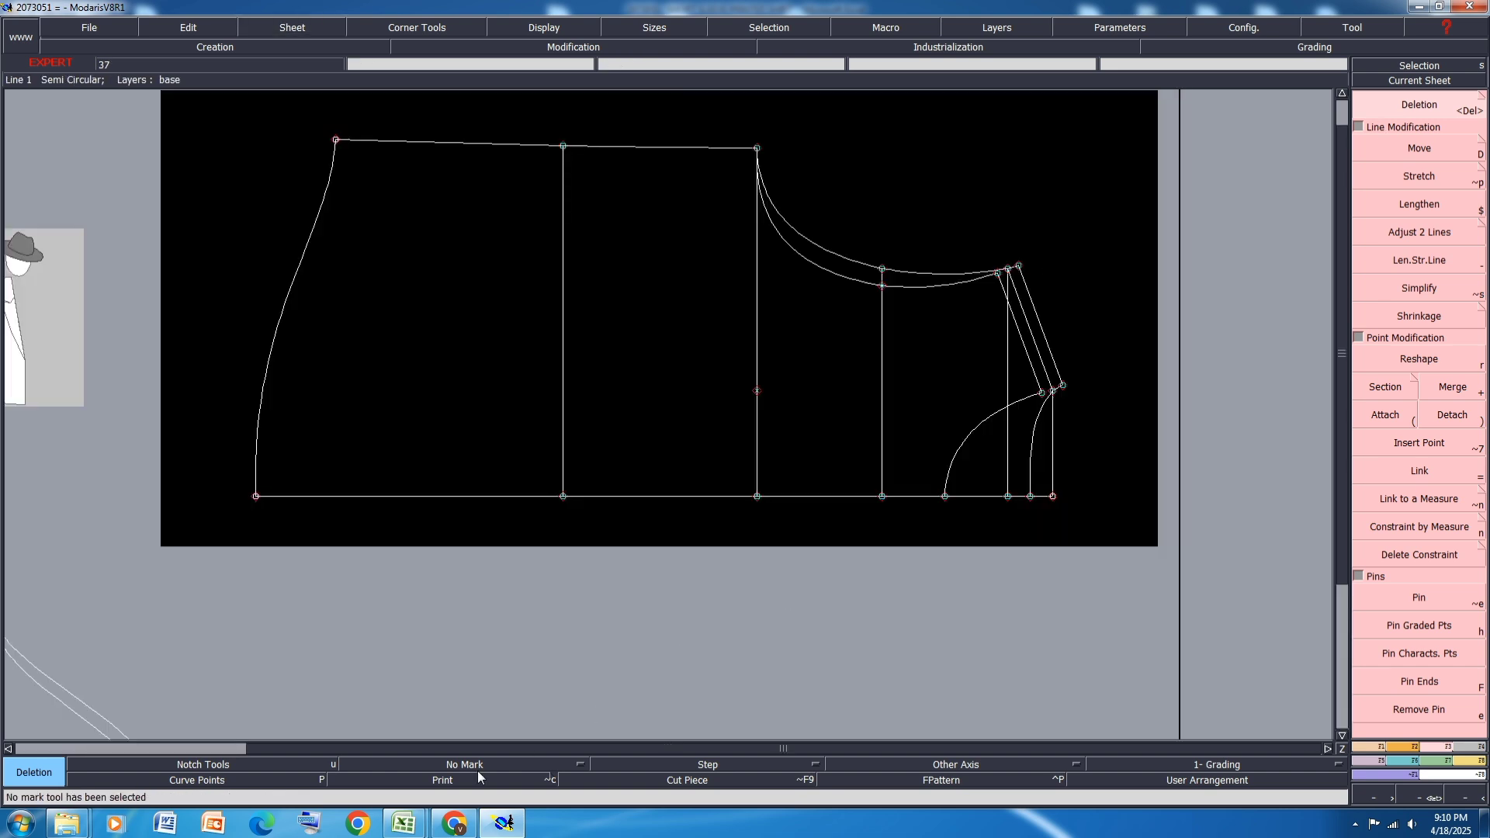
mouse_move(404, 823)
left_click(450, 777)
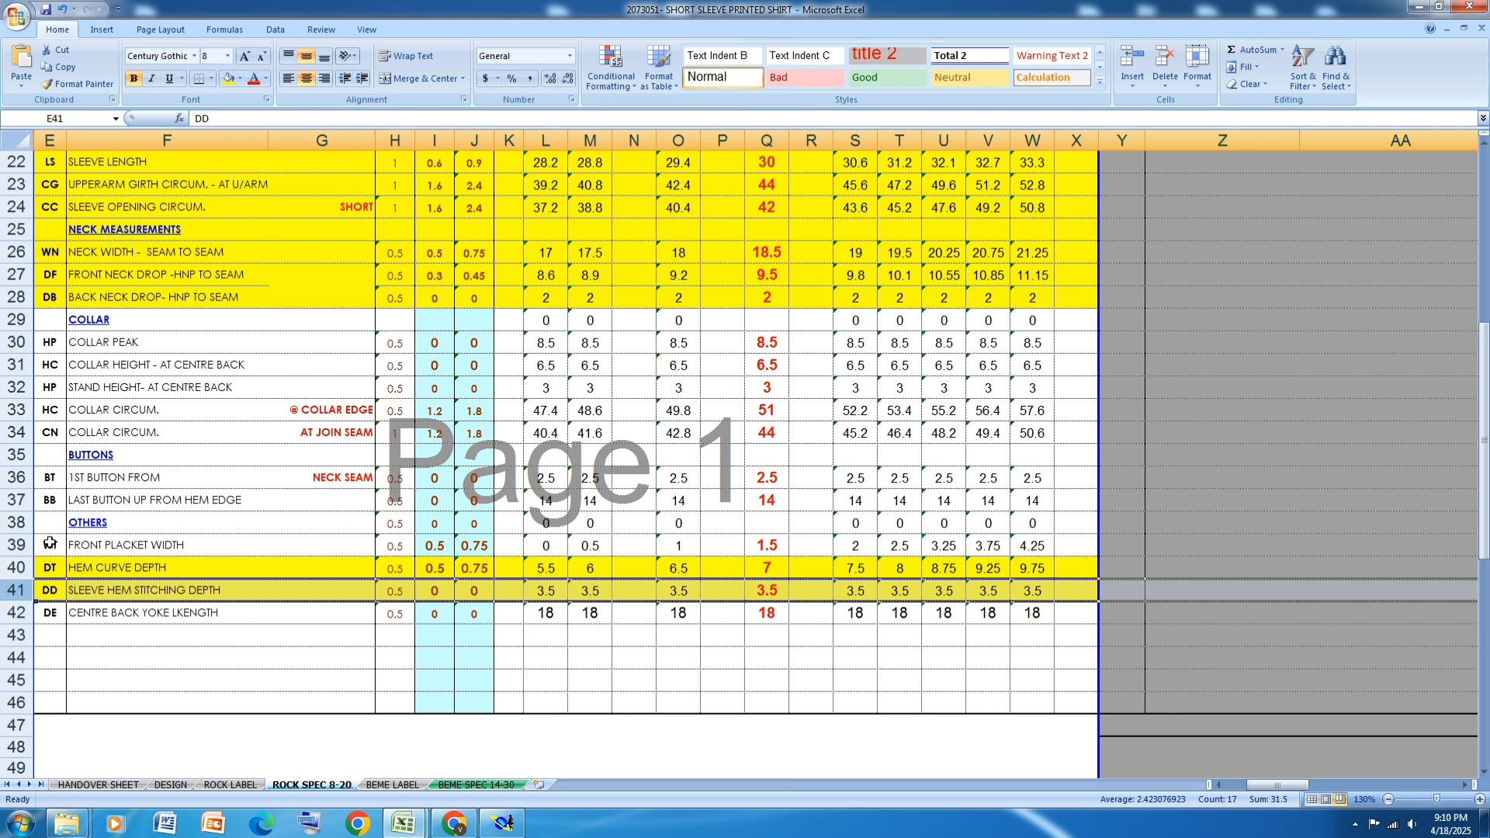
left_click(50, 544)
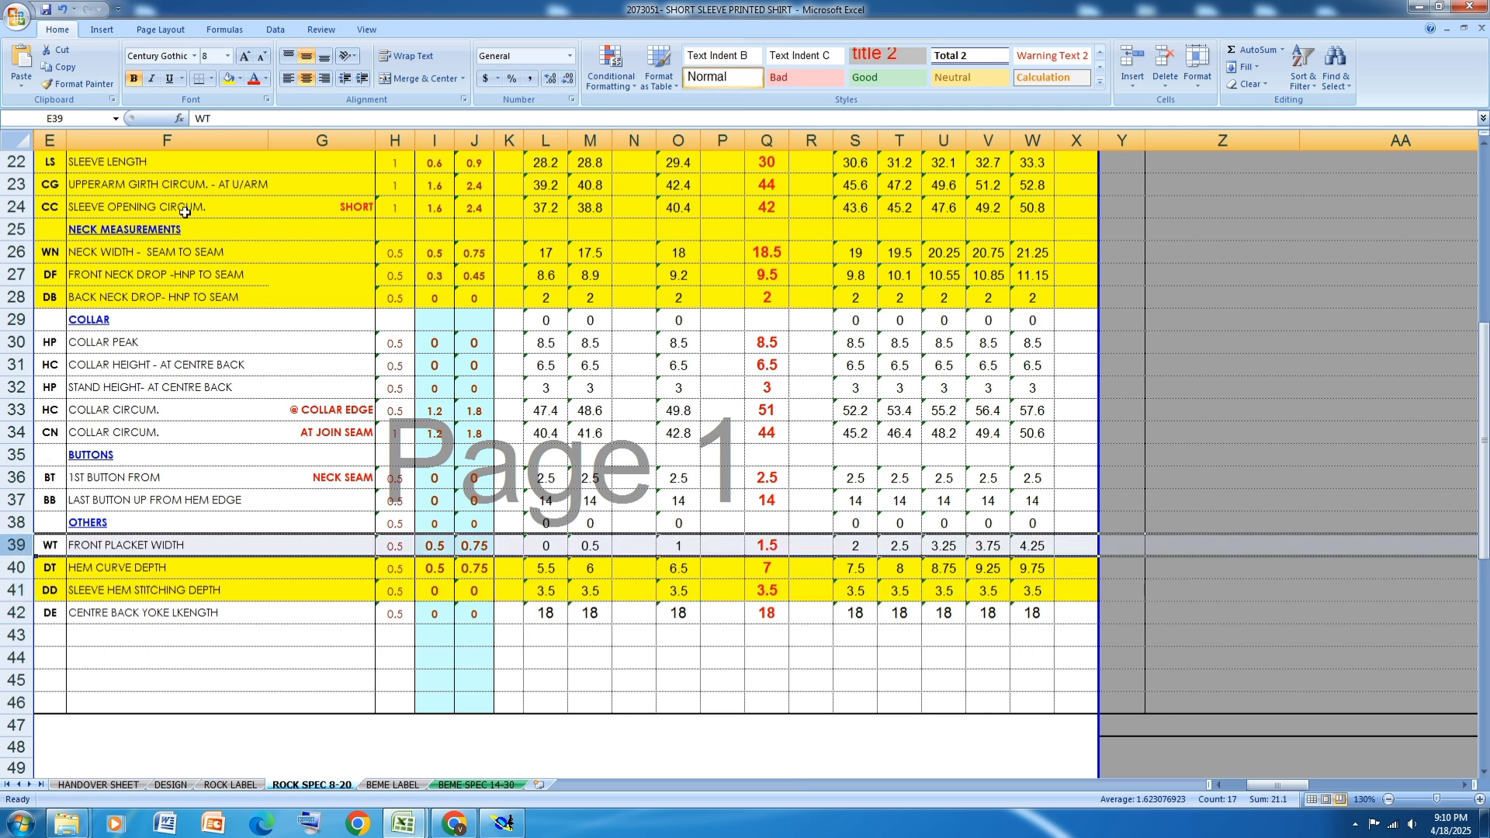
left_click(228, 79)
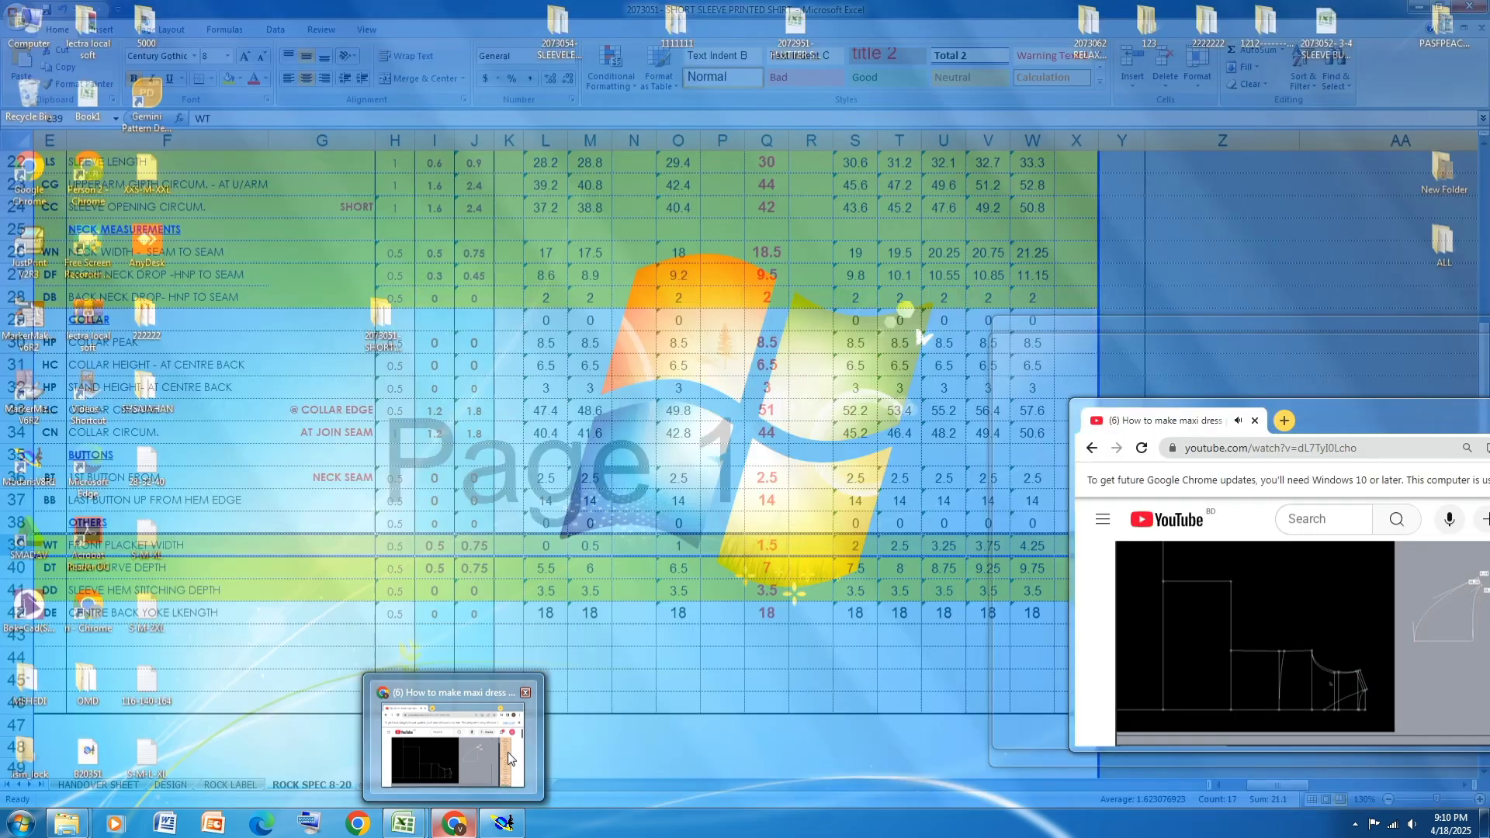
left_click(508, 752)
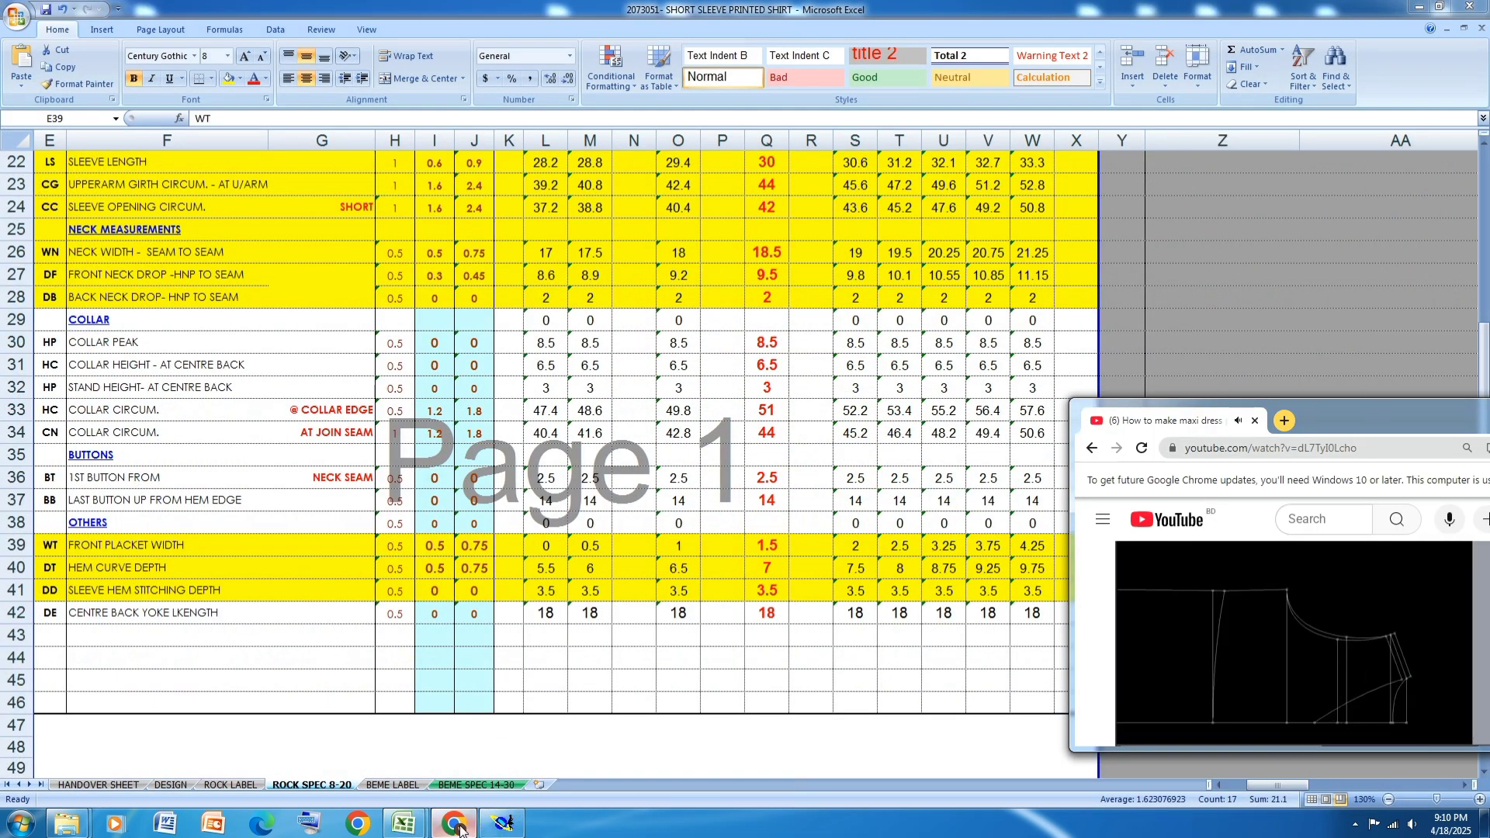
left_click(503, 824)
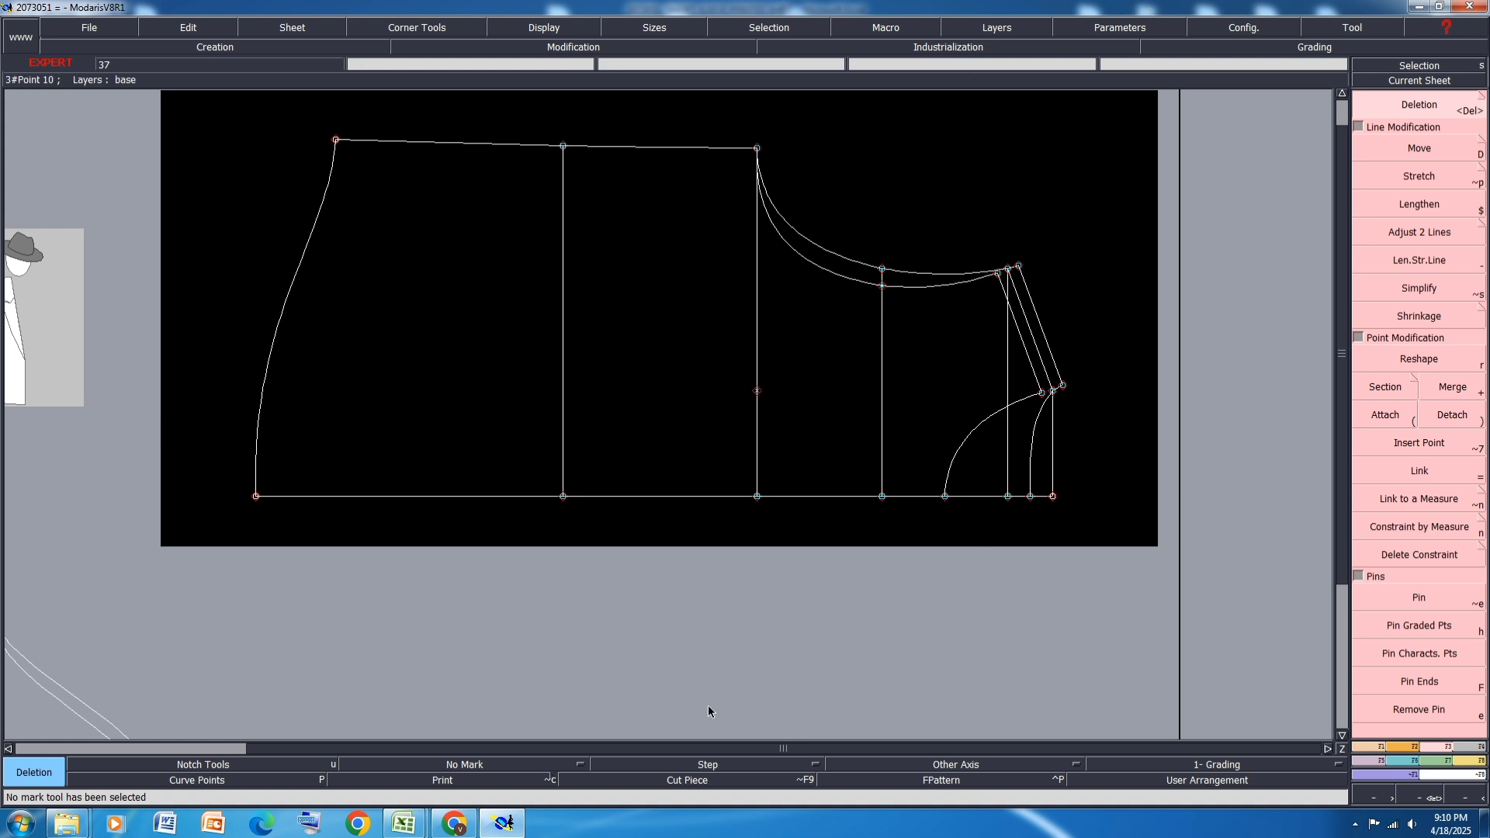
Step: Check the FRONT PLACKET WIDTH values across the sizes in the Excel spec, and return to Modaris
mouse_move(404, 824)
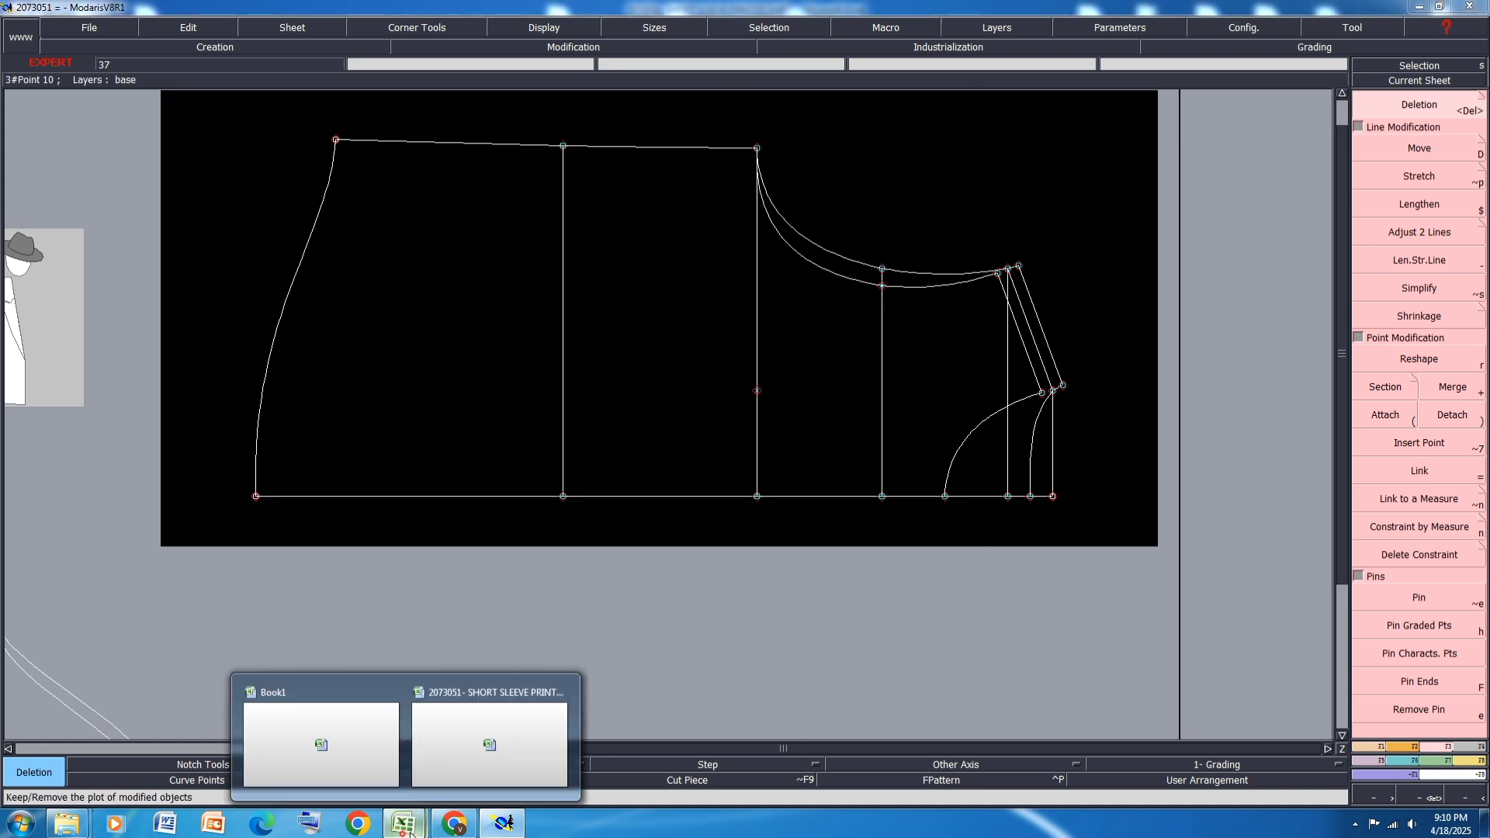
left_click(440, 752)
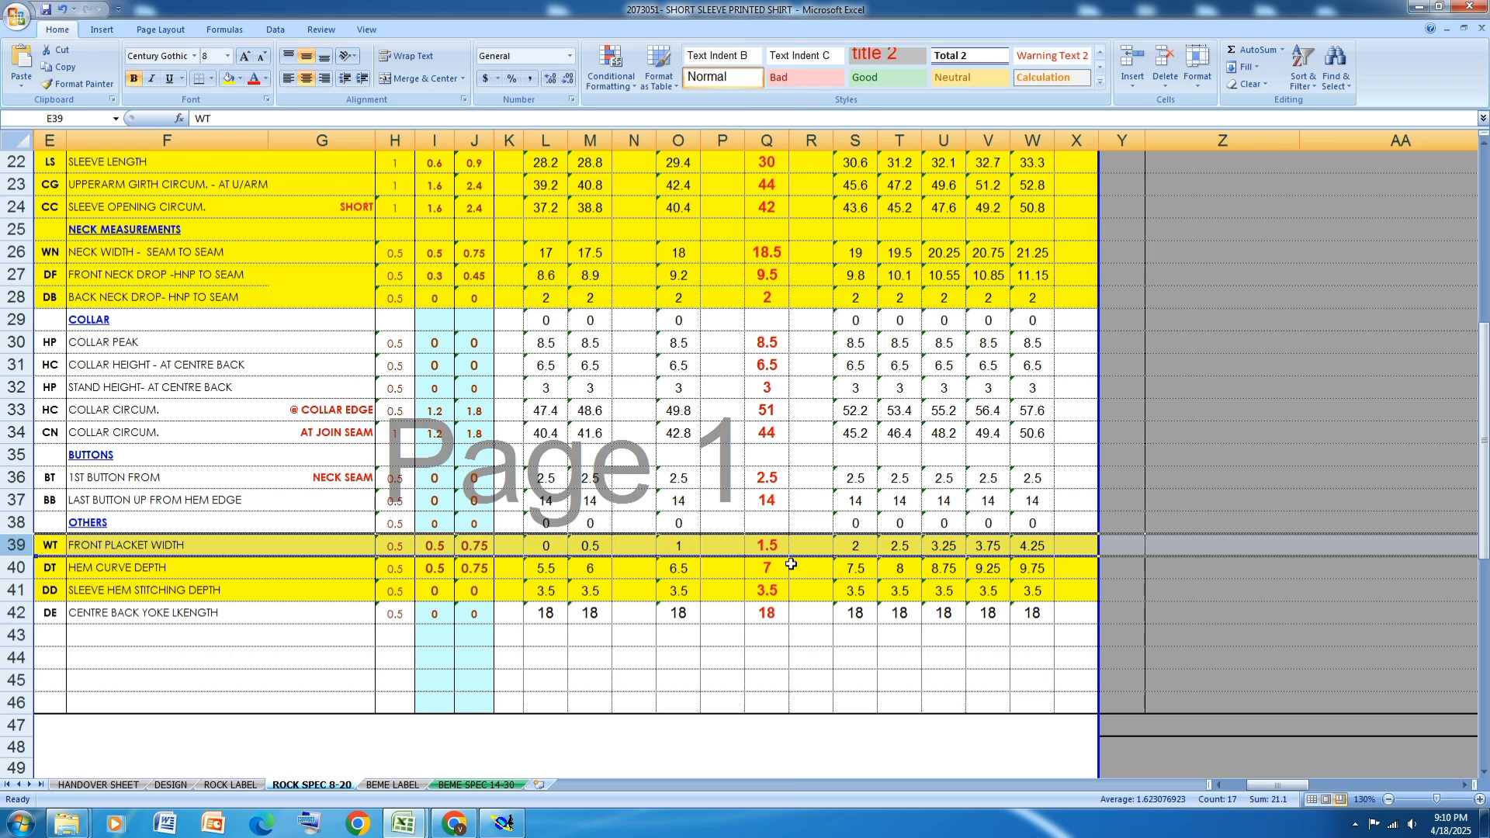
scroll(791, 564, "up", 7)
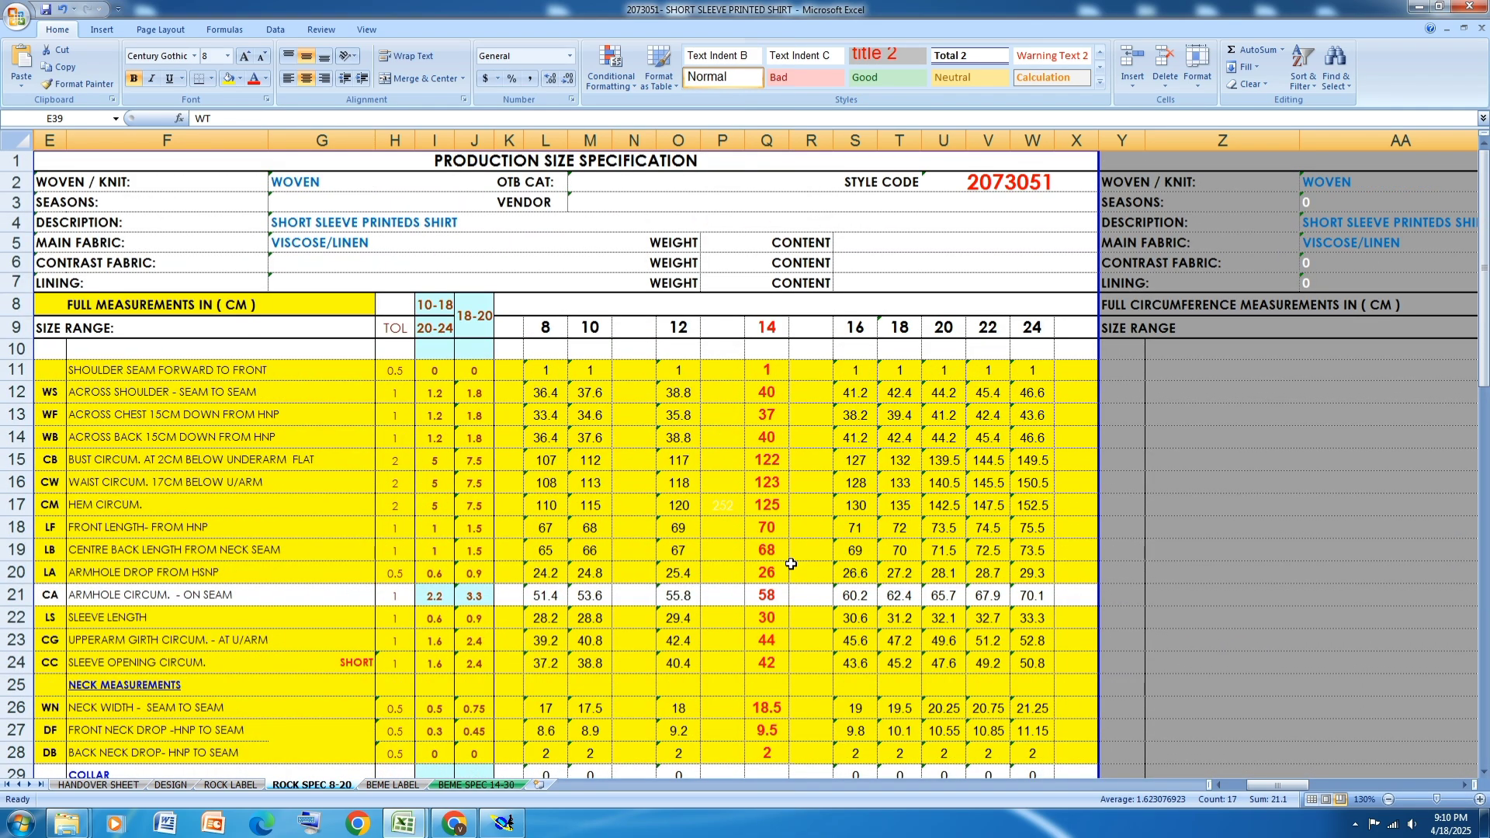
scroll(791, 564, "down", 7)
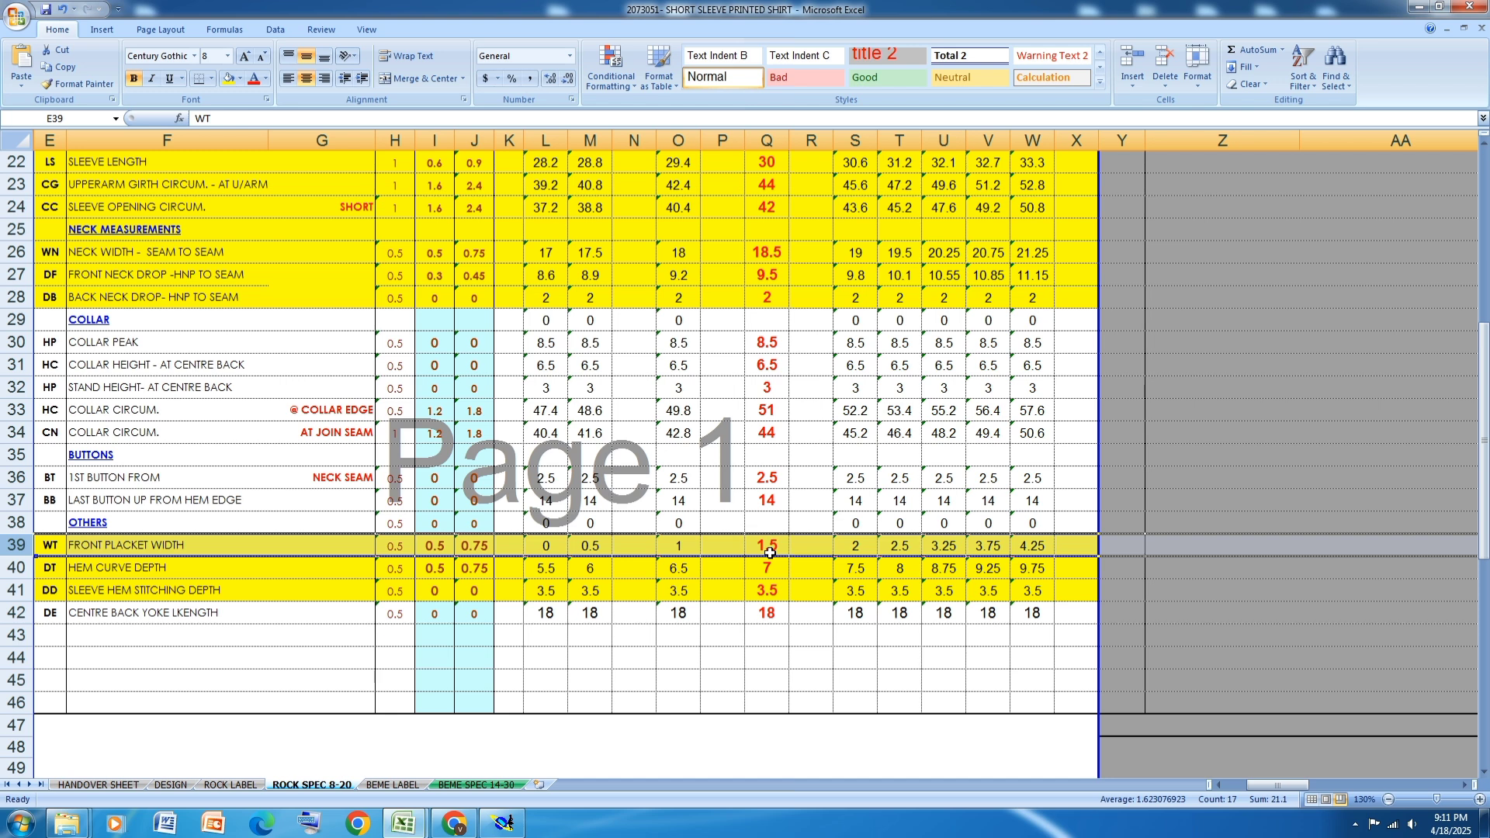
left_click(774, 550)
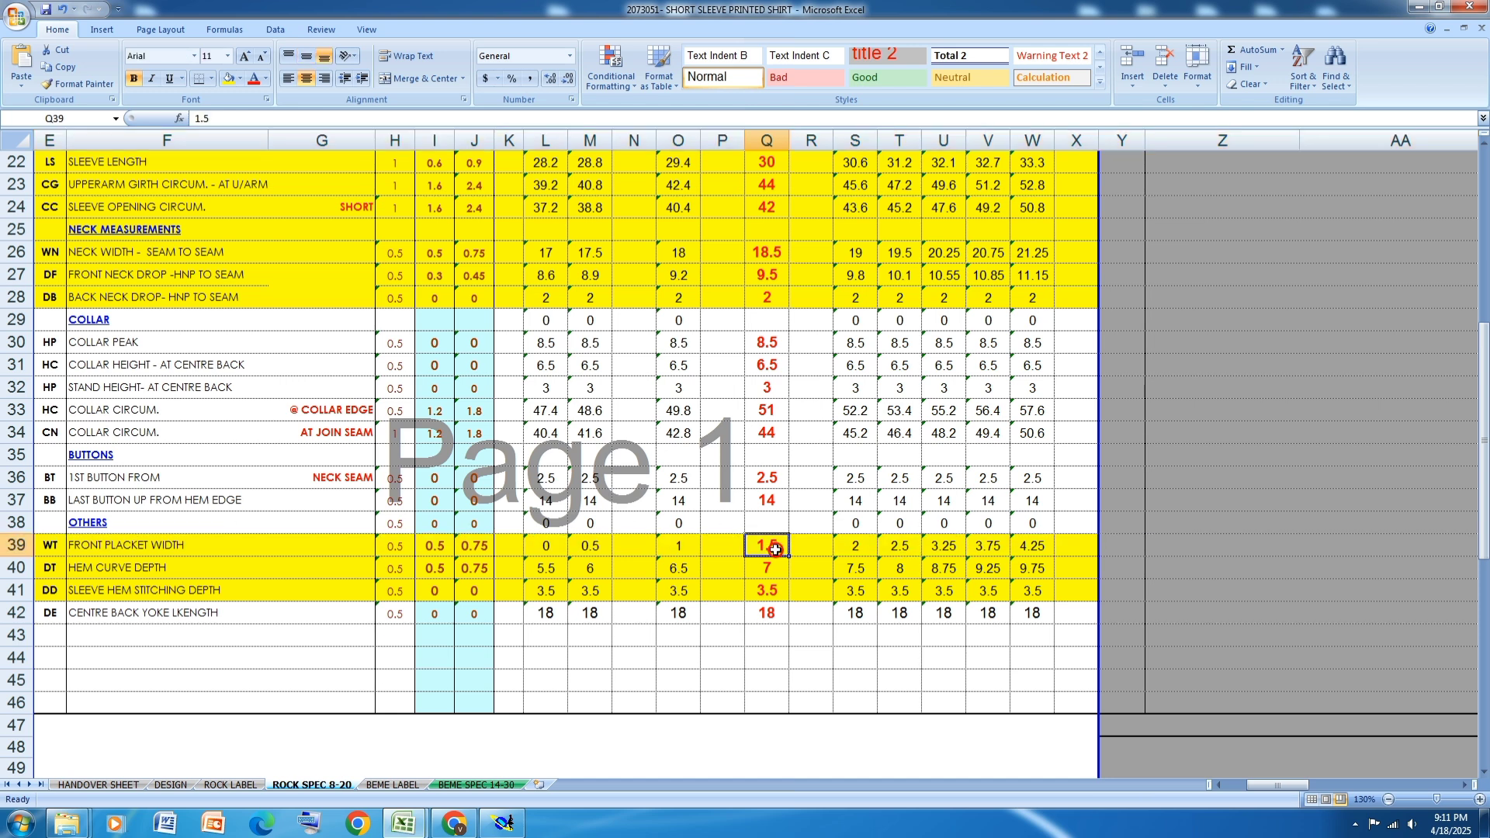
left_click(902, 553)
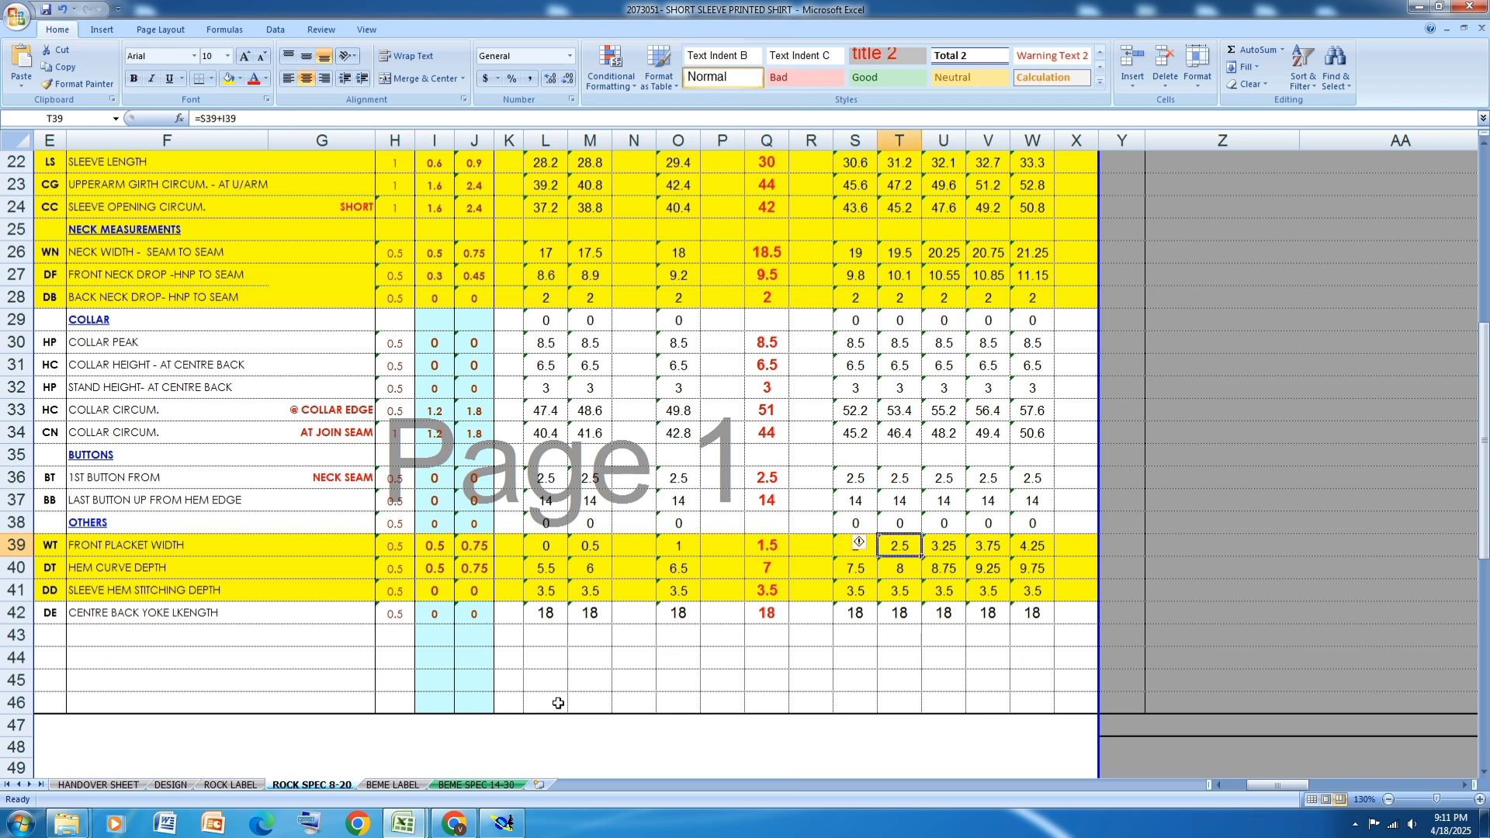
left_click(503, 822)
left_click(1462, 160)
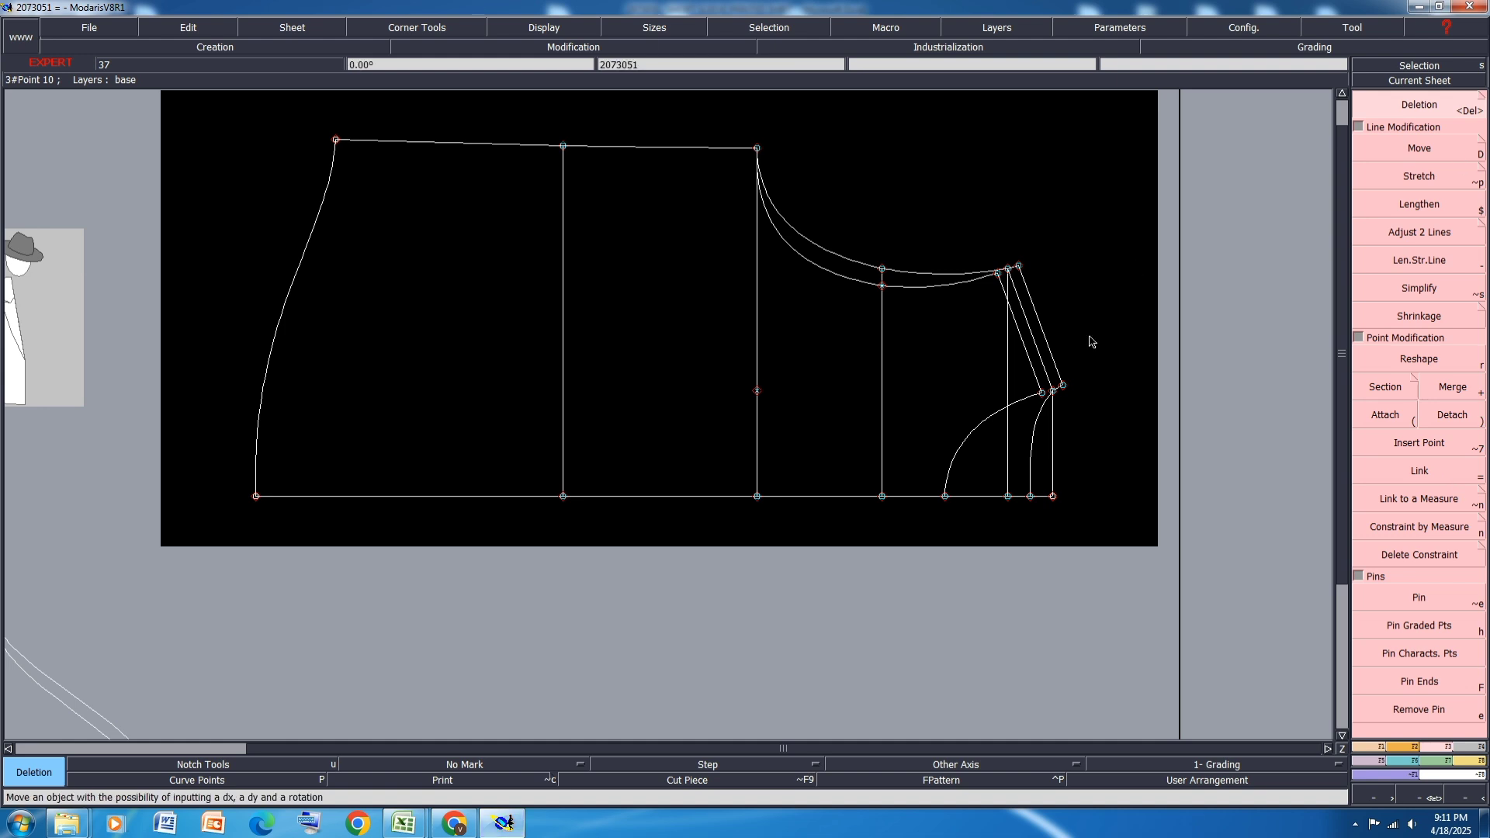
key("d")
left_click(945, 497)
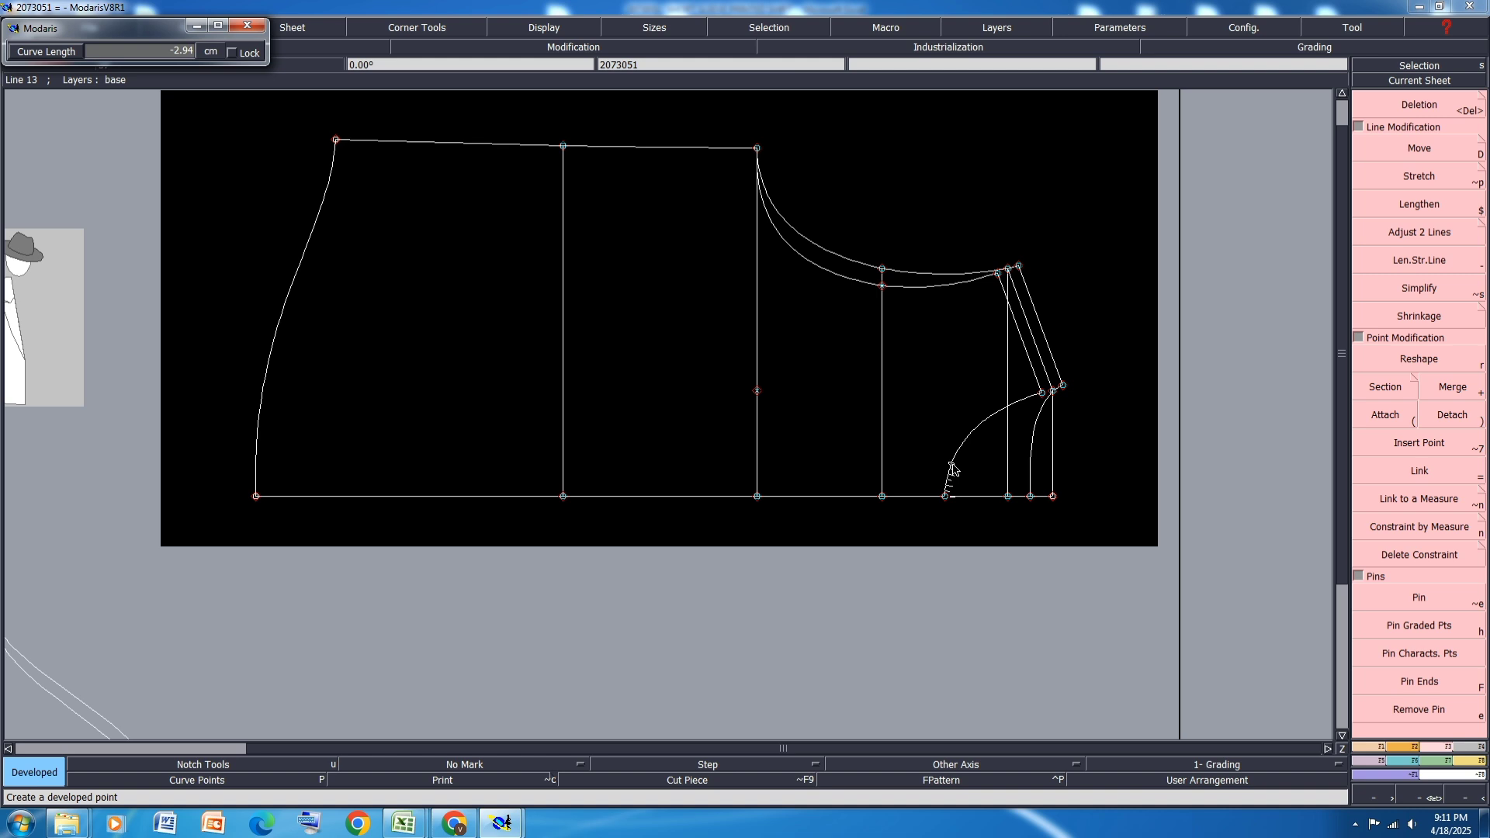
left_click(952, 466)
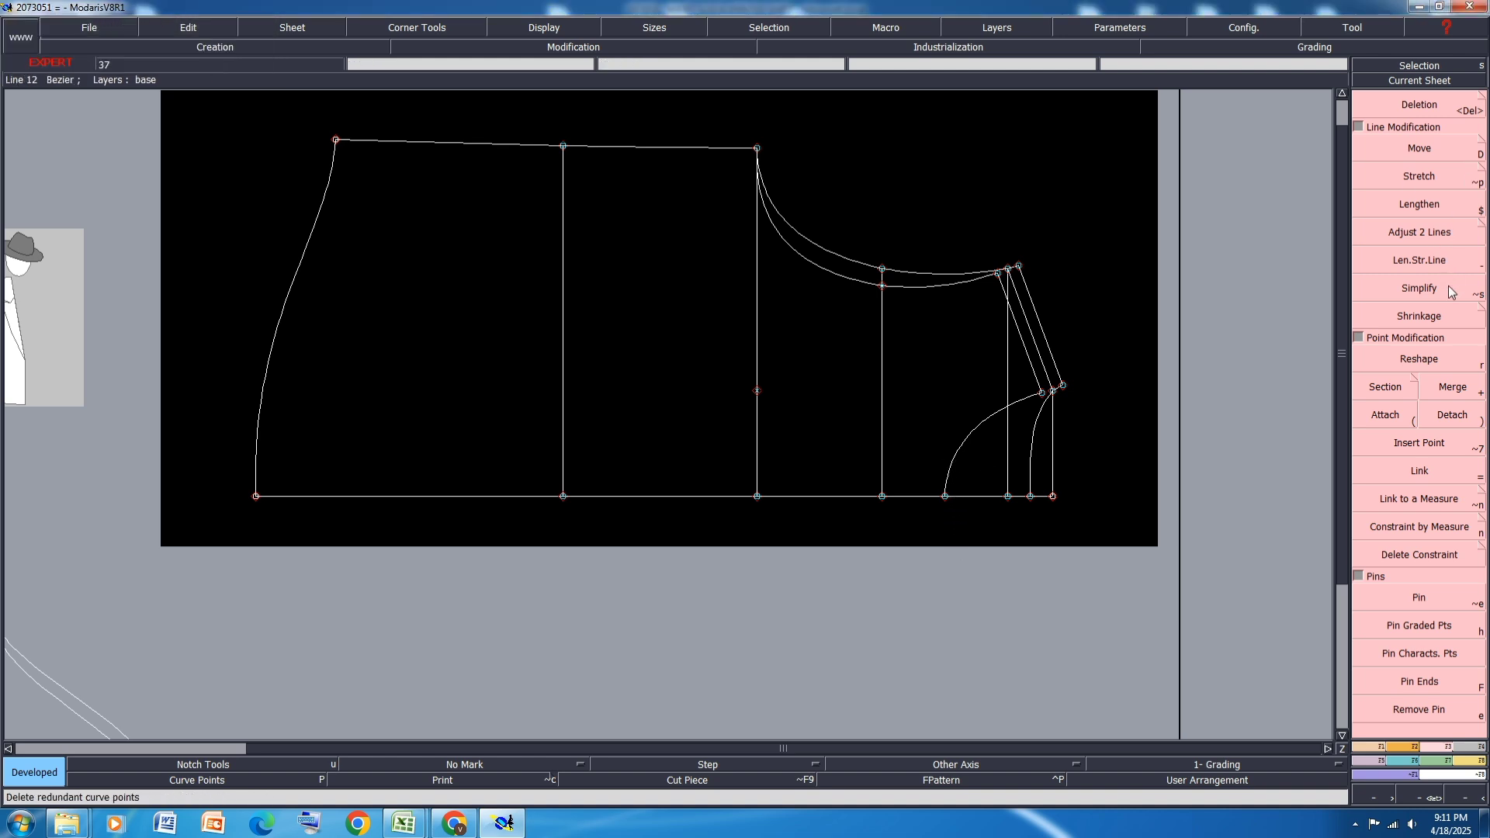
Step: Lengthen the front neckline curve and the hem curve by 1.25 cm beyond the centre front line
left_click(1390, 260)
left_click(945, 499)
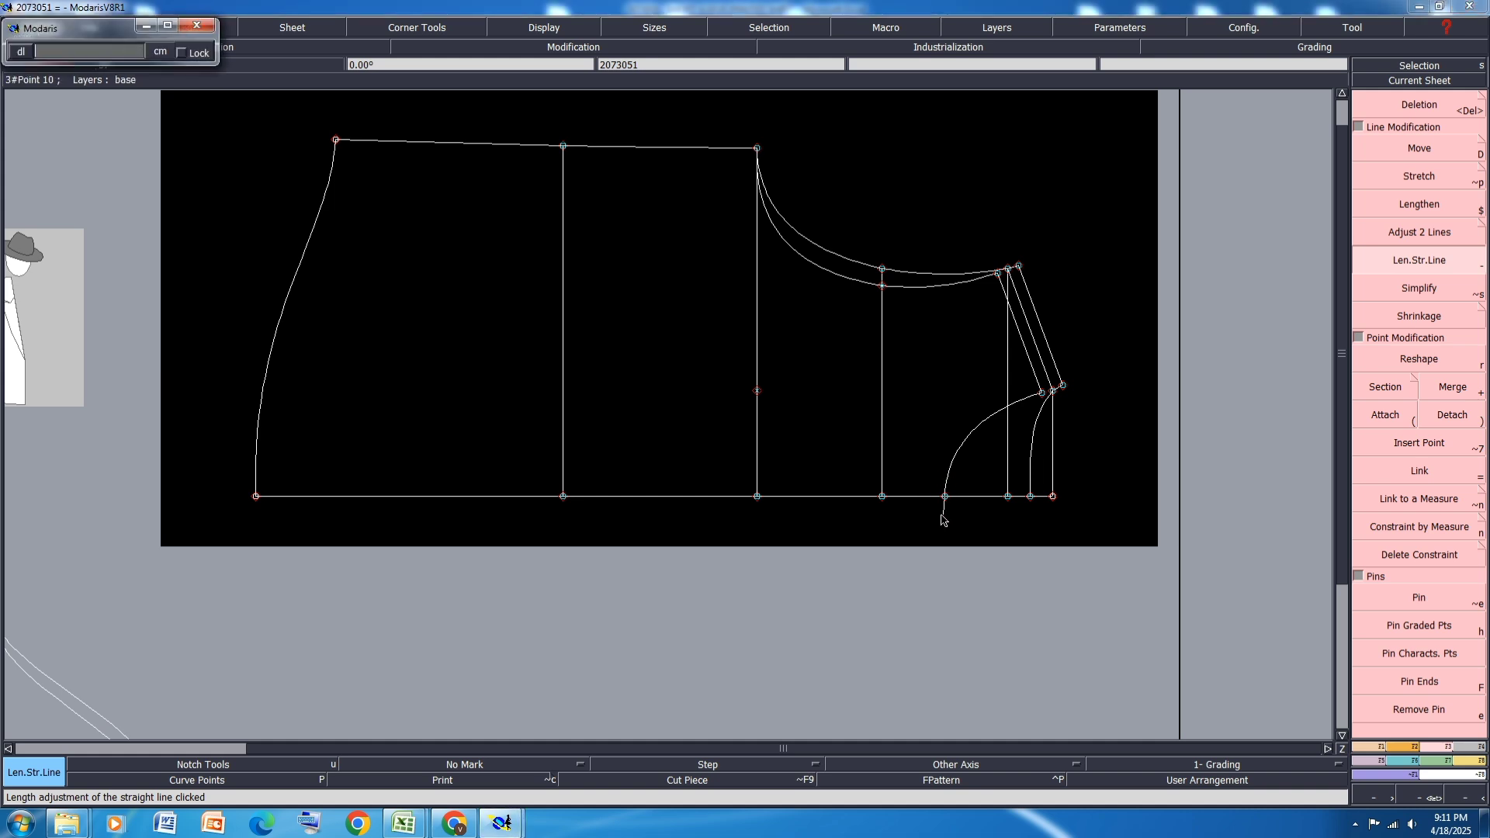
type("1.25")
key("Return")
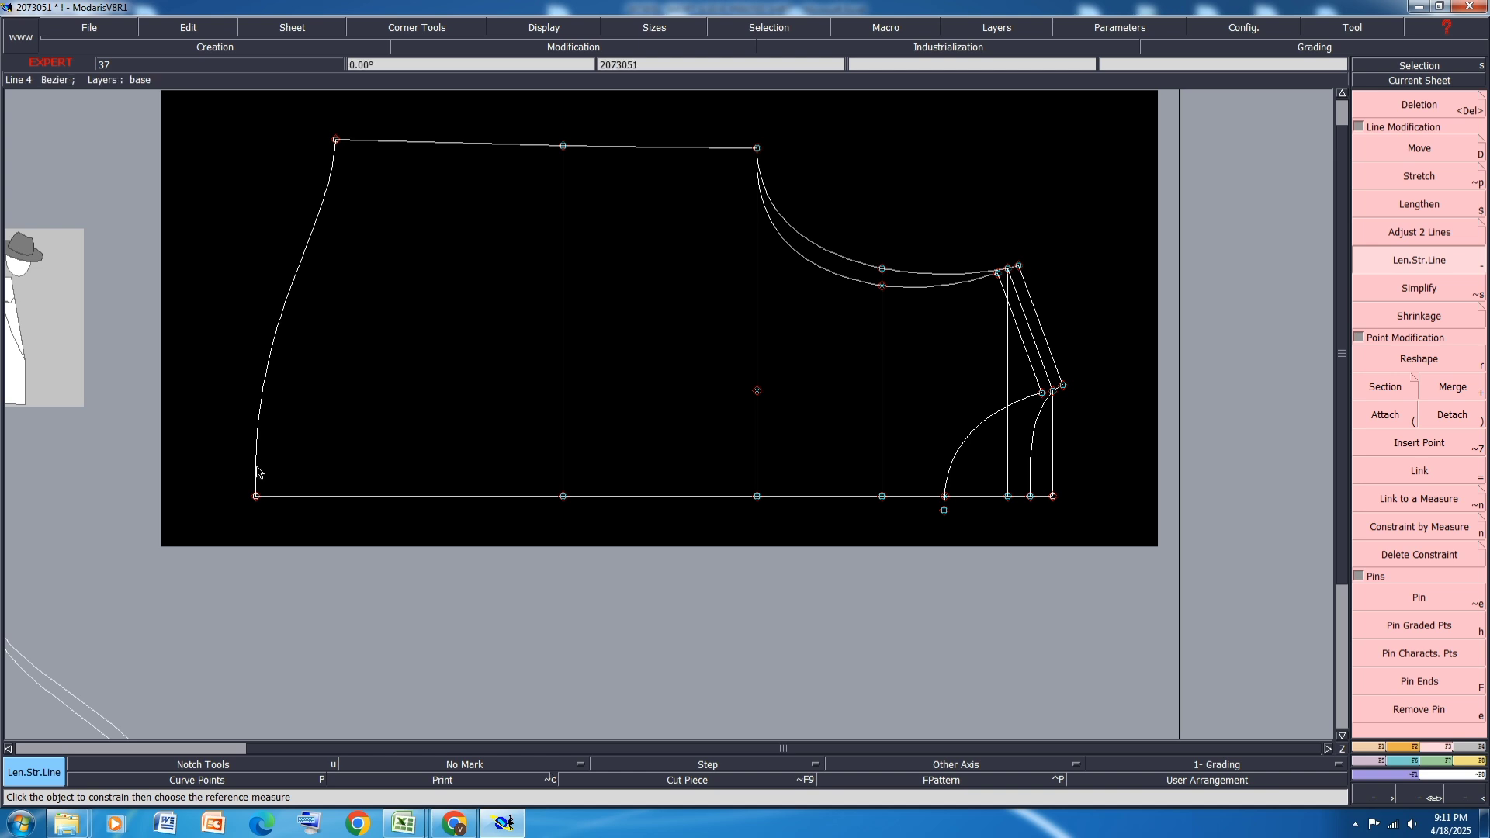
left_click(258, 500)
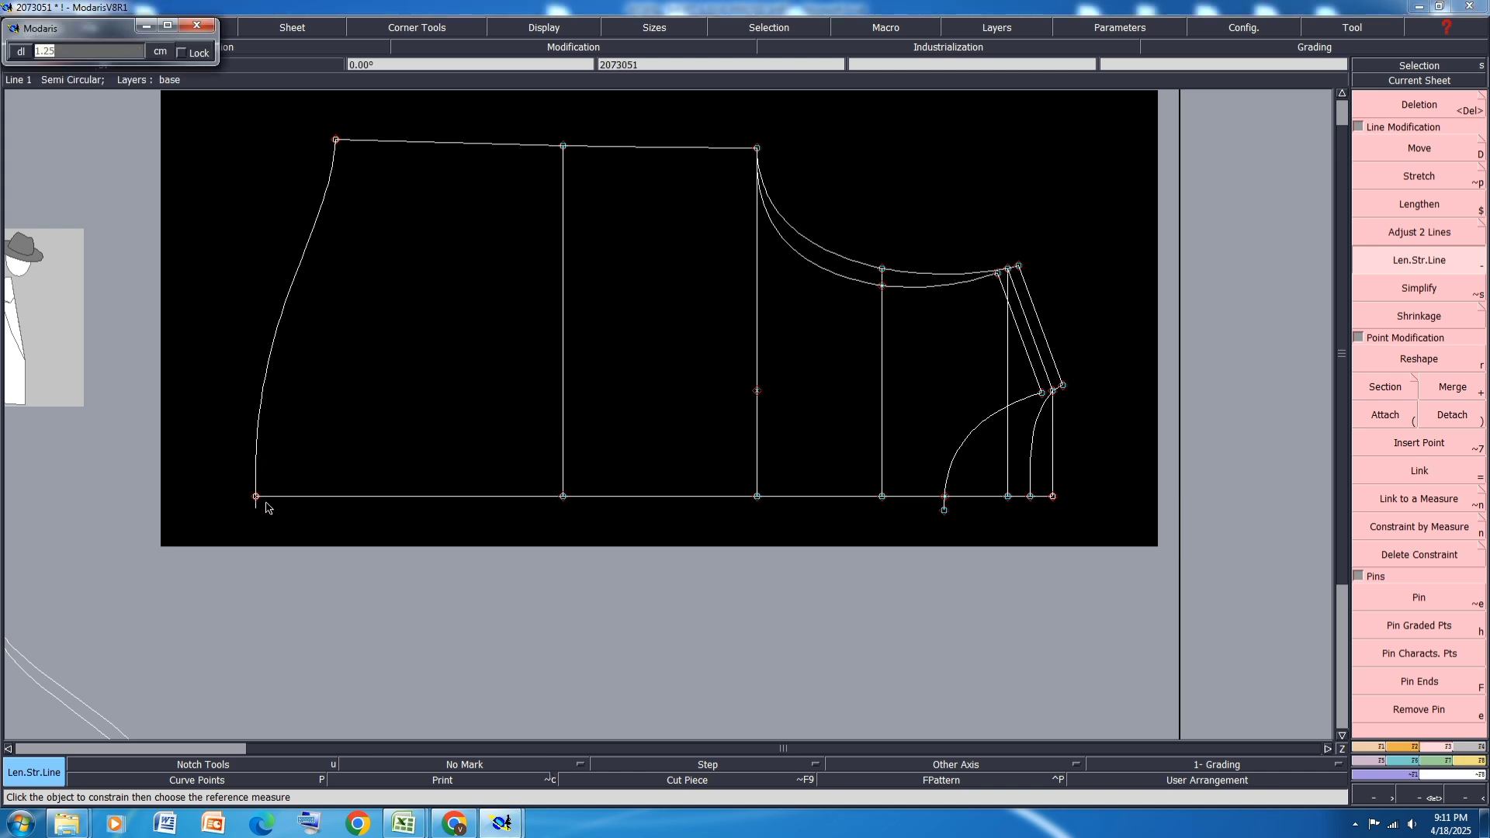
key("Return")
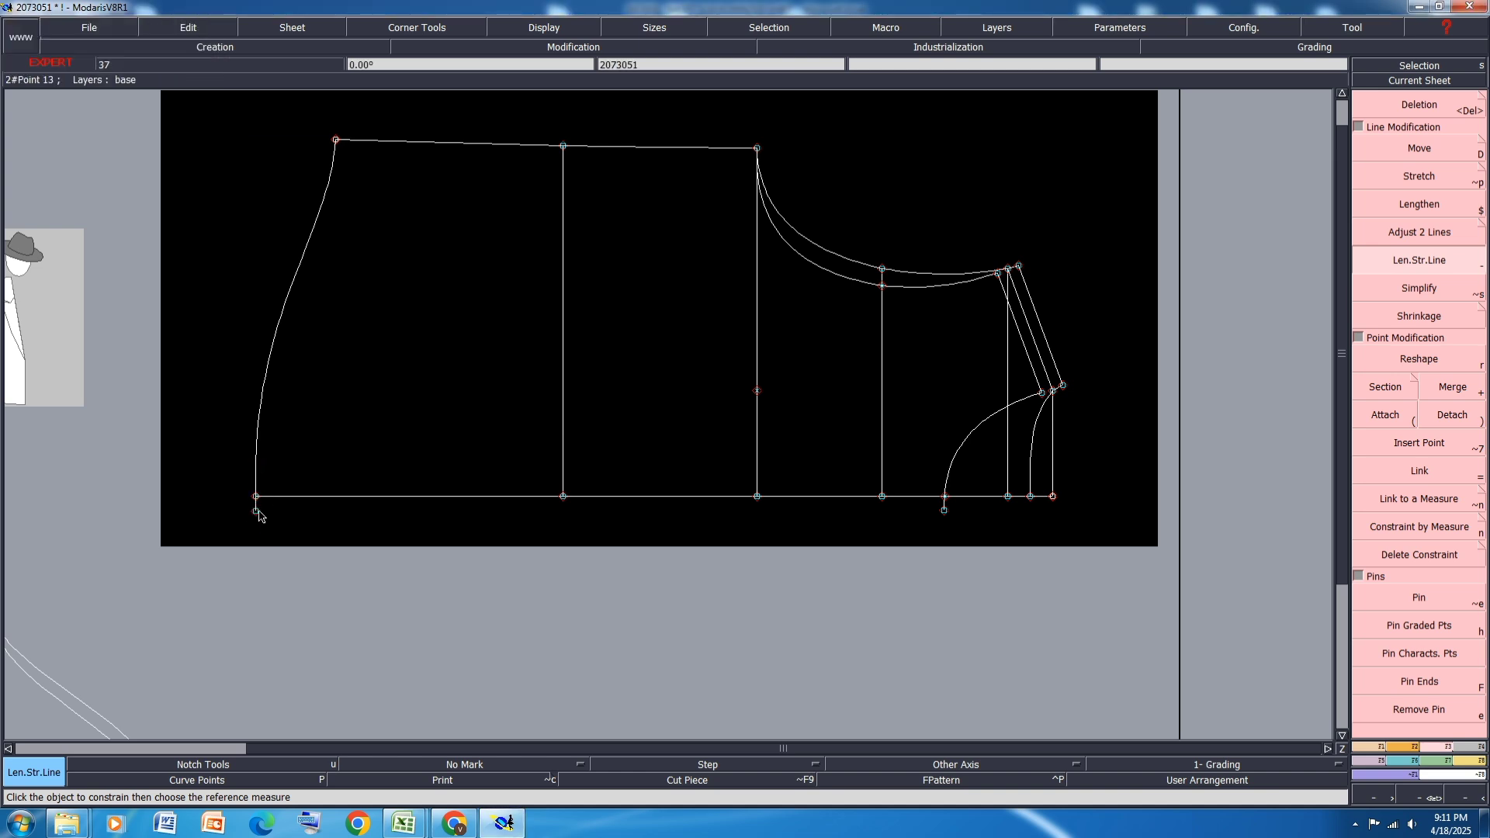
Step: Draw a straight placket edge line joining the extended ends of the hem and front neckline curves
key("l")
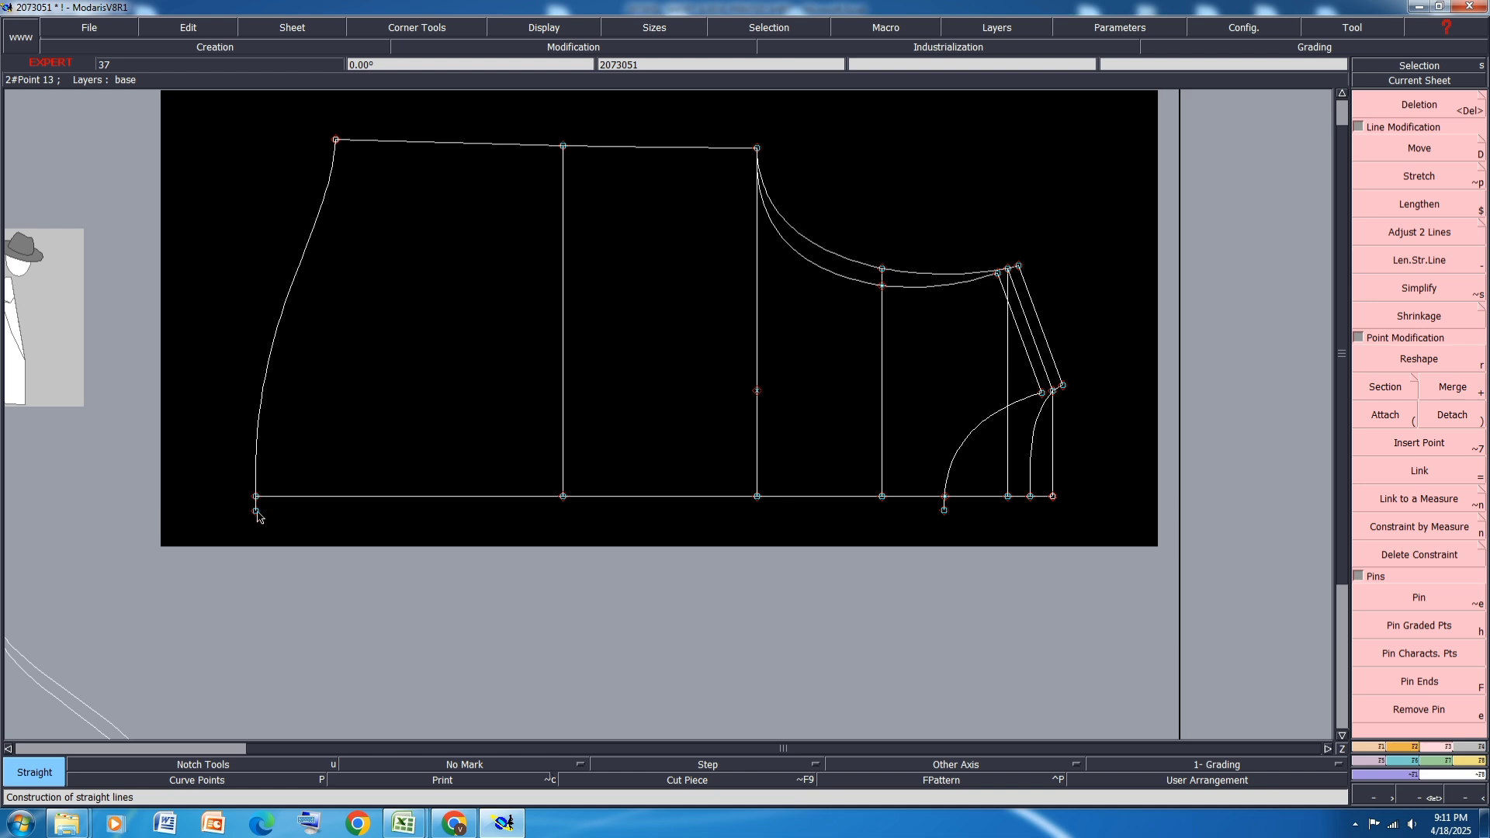
left_click(257, 512)
left_click(944, 510)
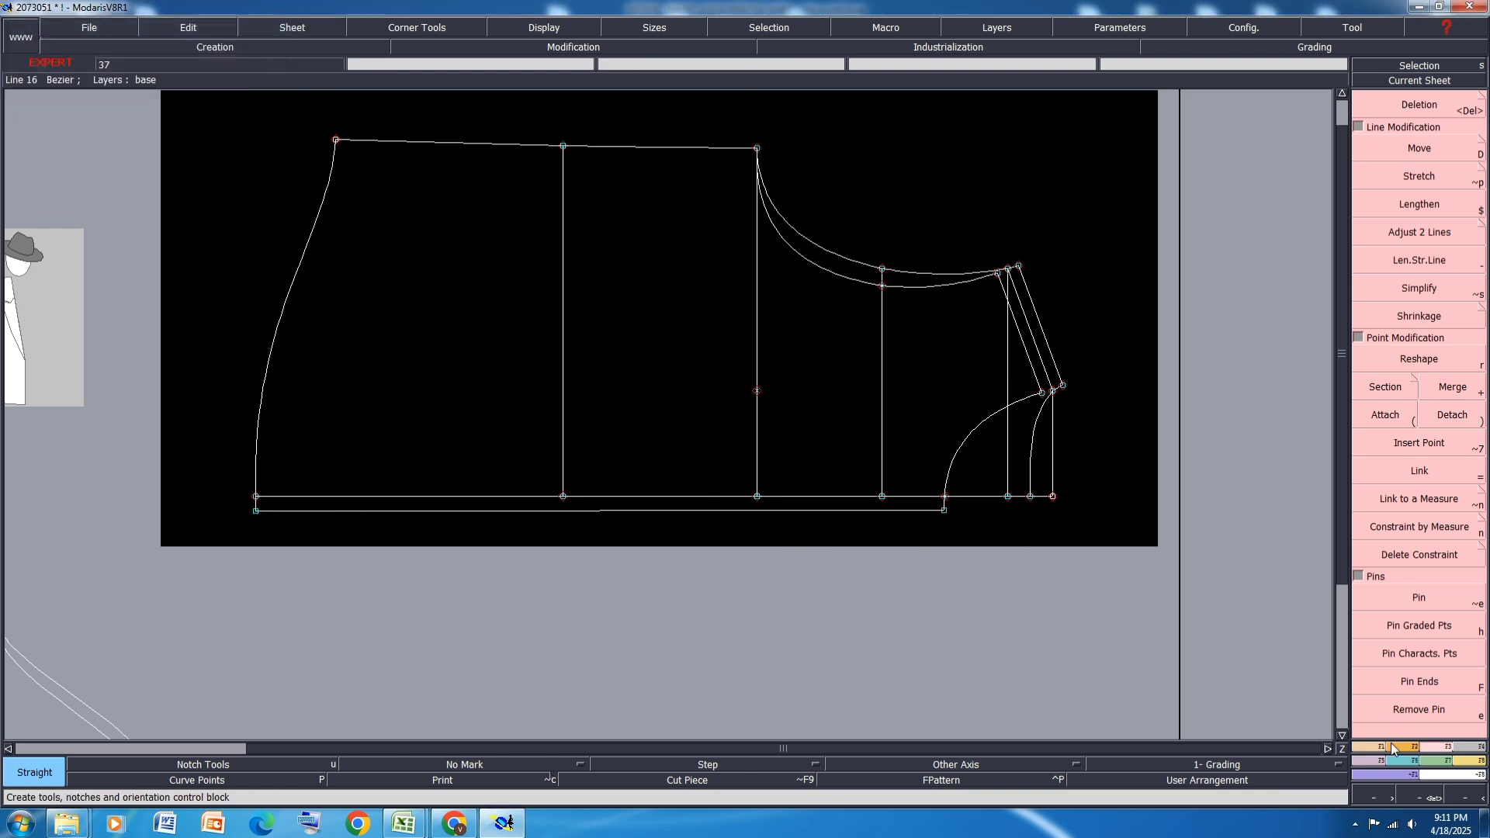
Step: Create a parallel line 2.5 cm inside the placket edge line on the body sheet
key("shift+x")
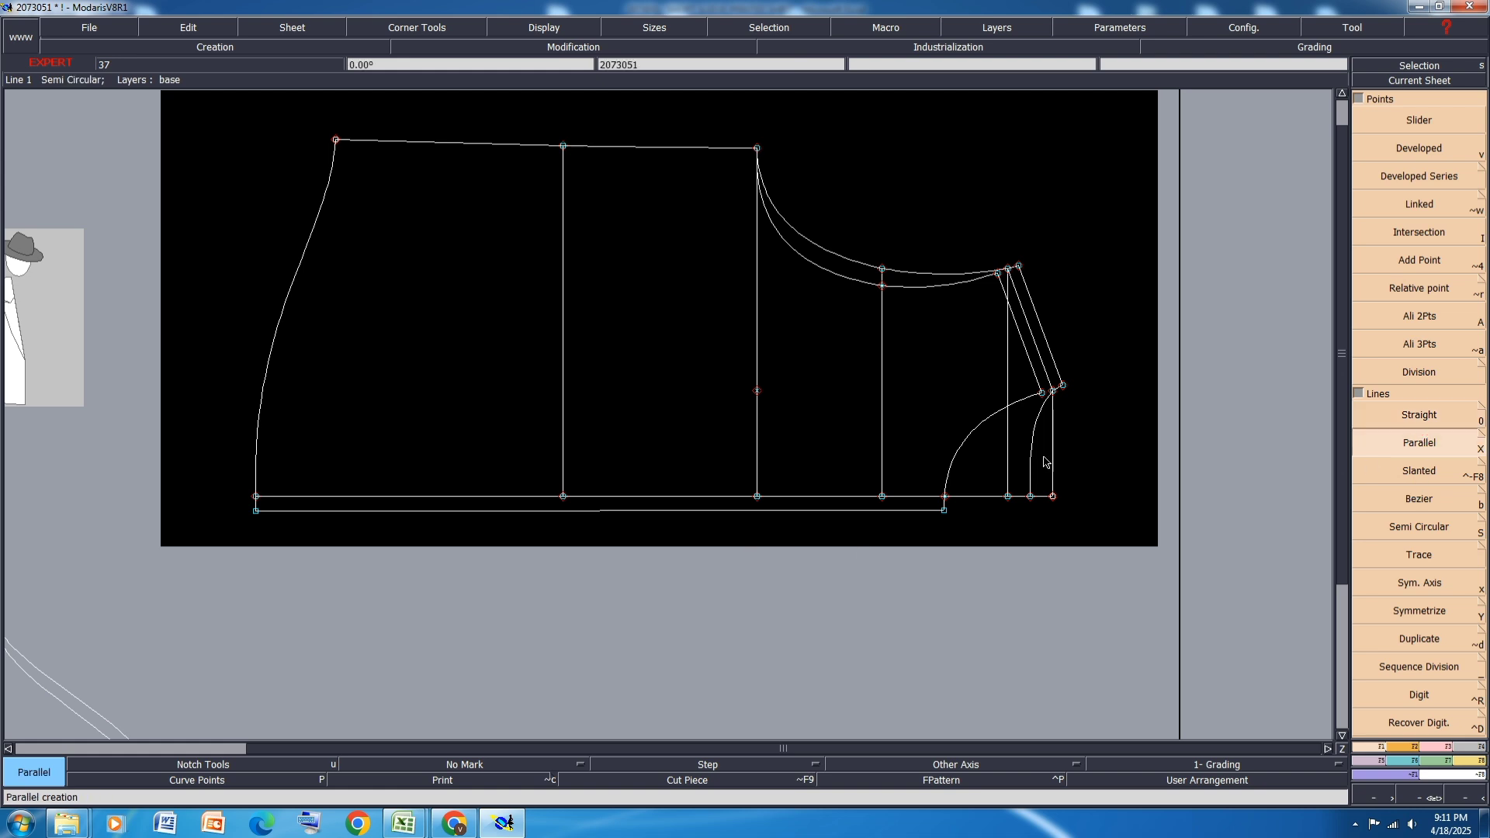
left_click(697, 511)
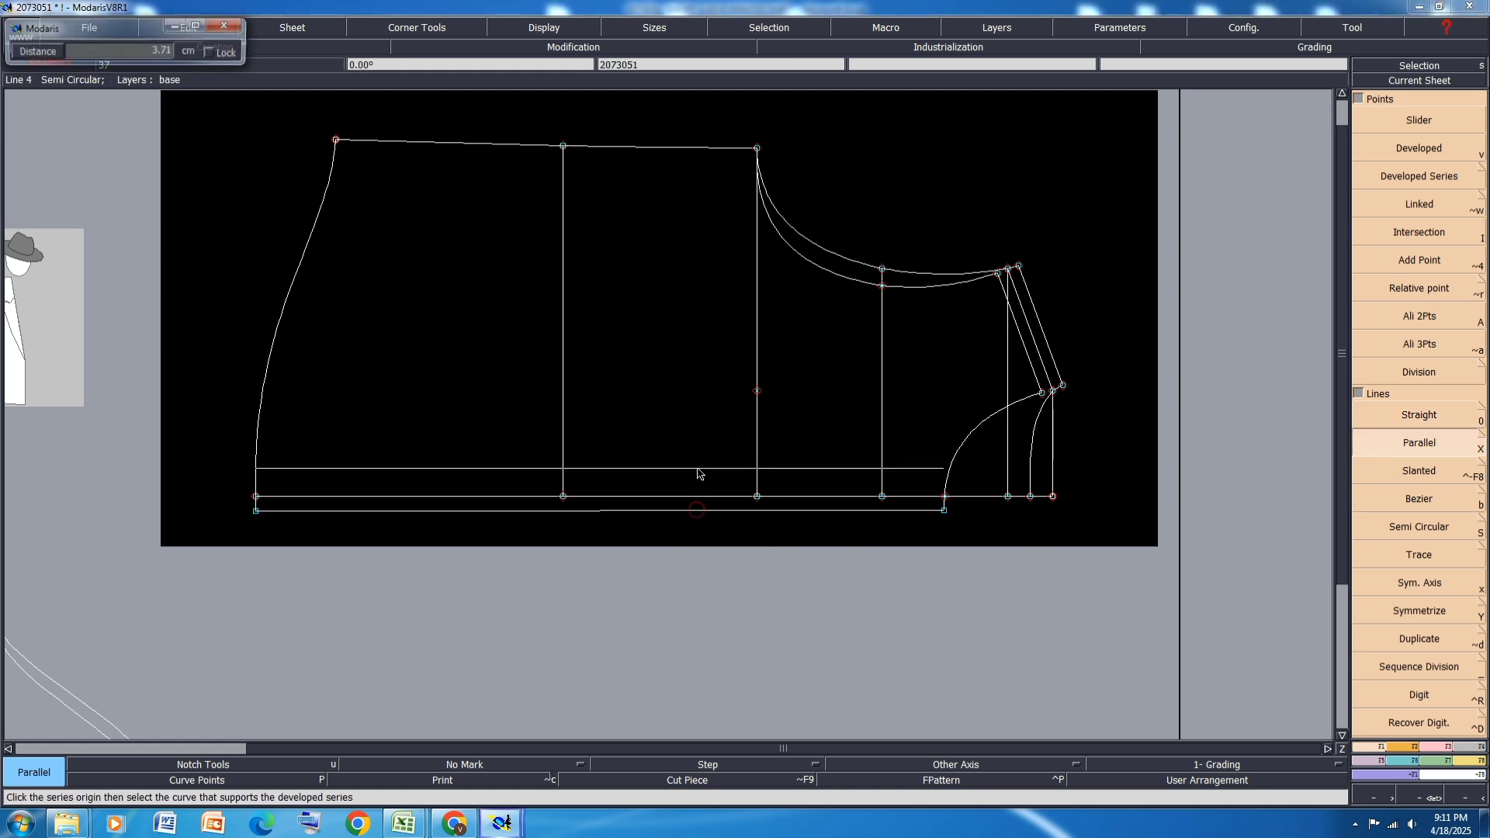
type("2")
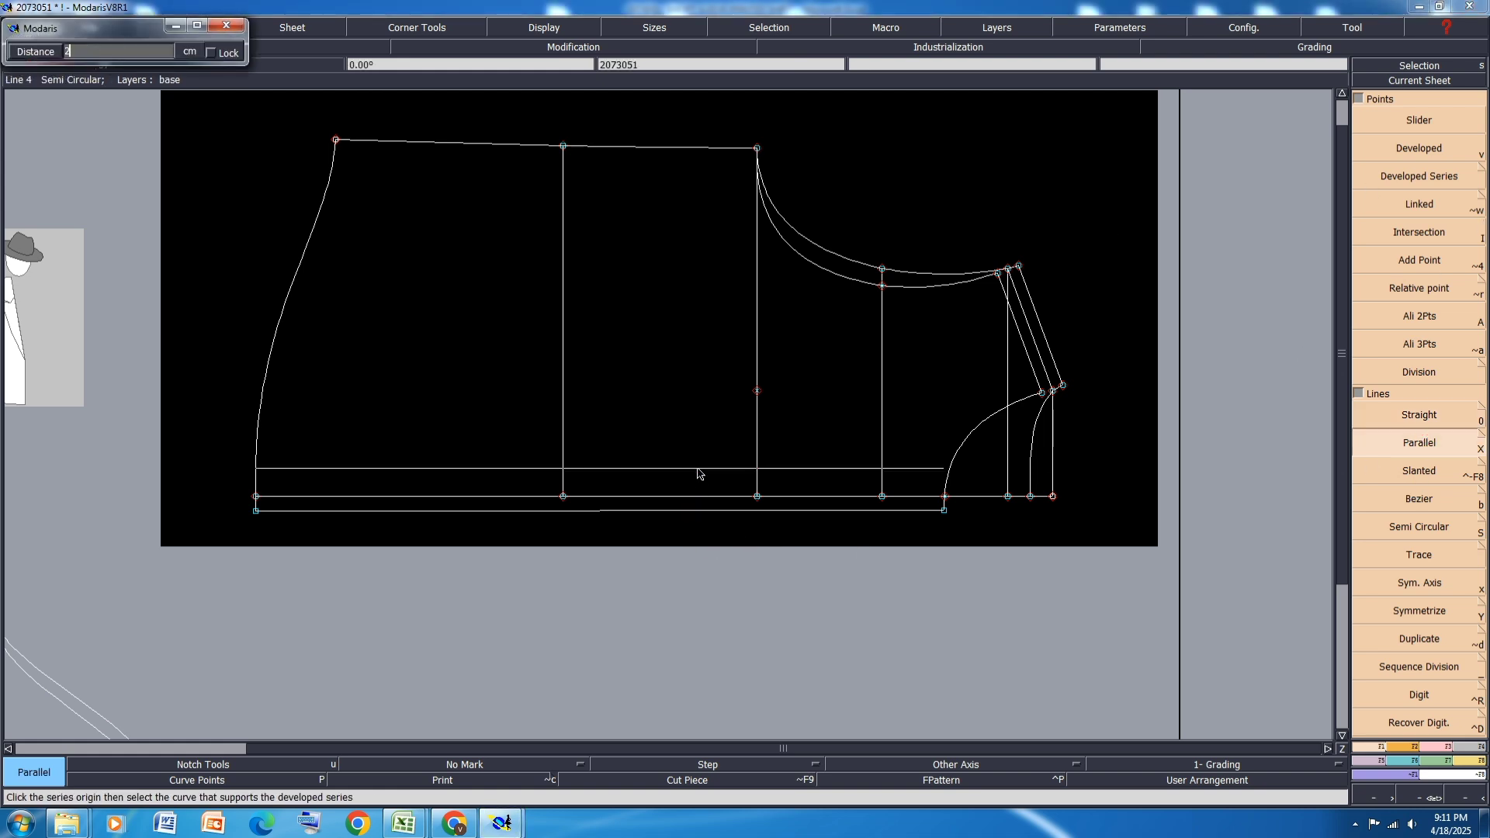
type(".5")
key("Return")
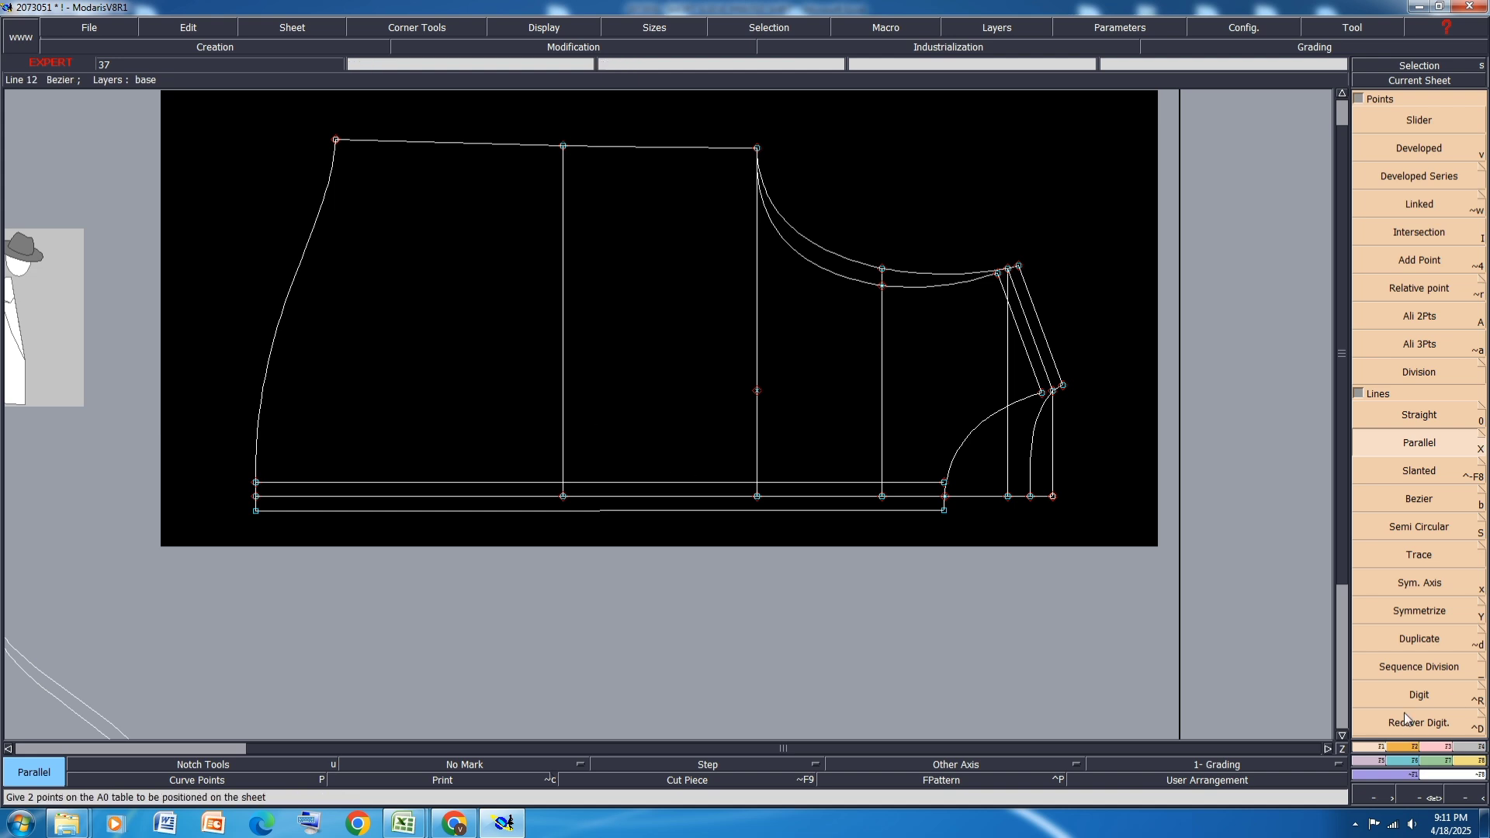
left_click(1409, 747)
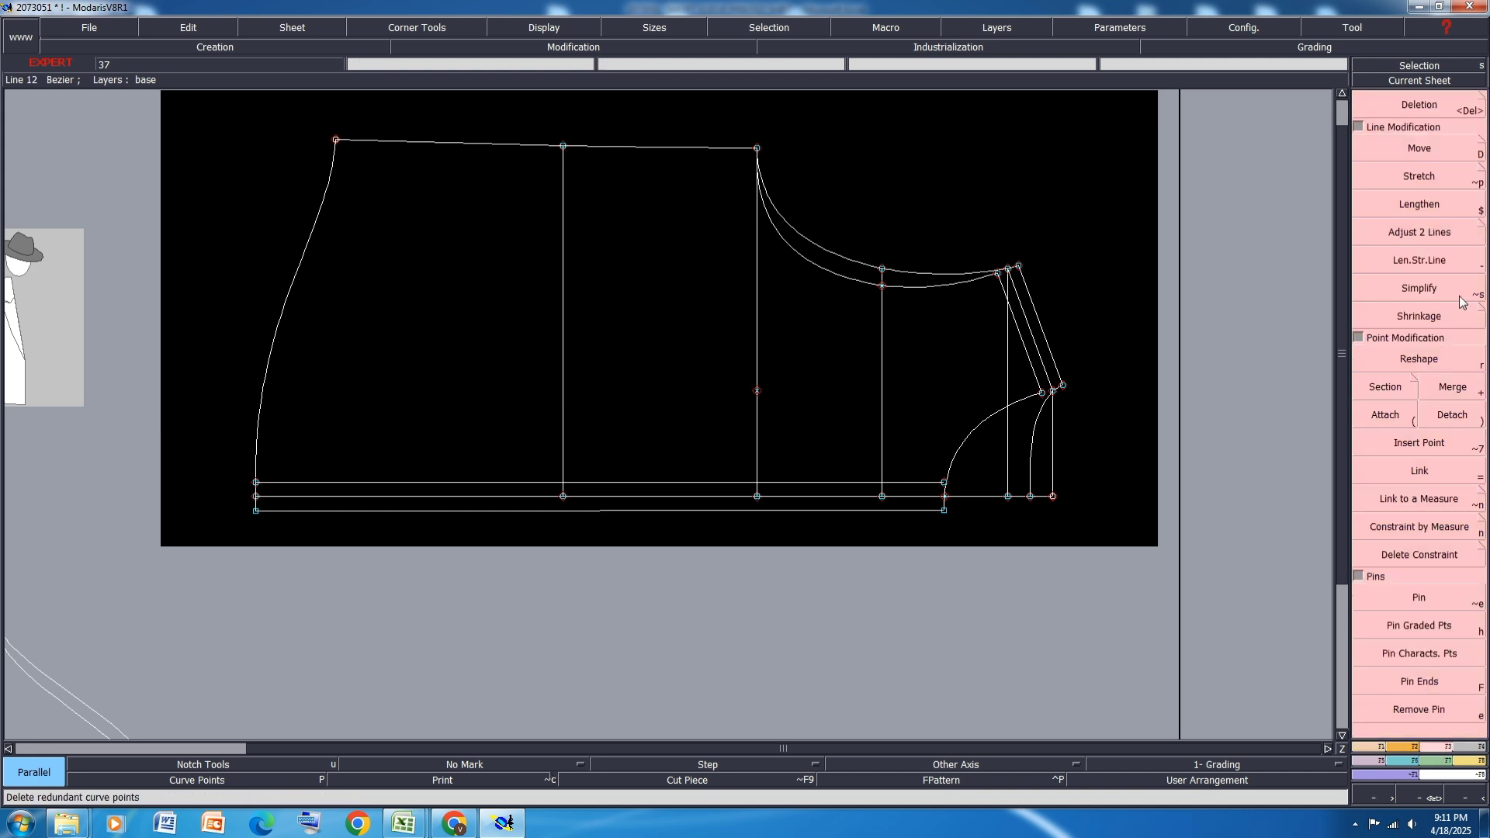
Step: Adjust the inner front placket line with Adjust 2 Lines so that it ends on the front neckline curve
left_click(1422, 231)
left_click(943, 486)
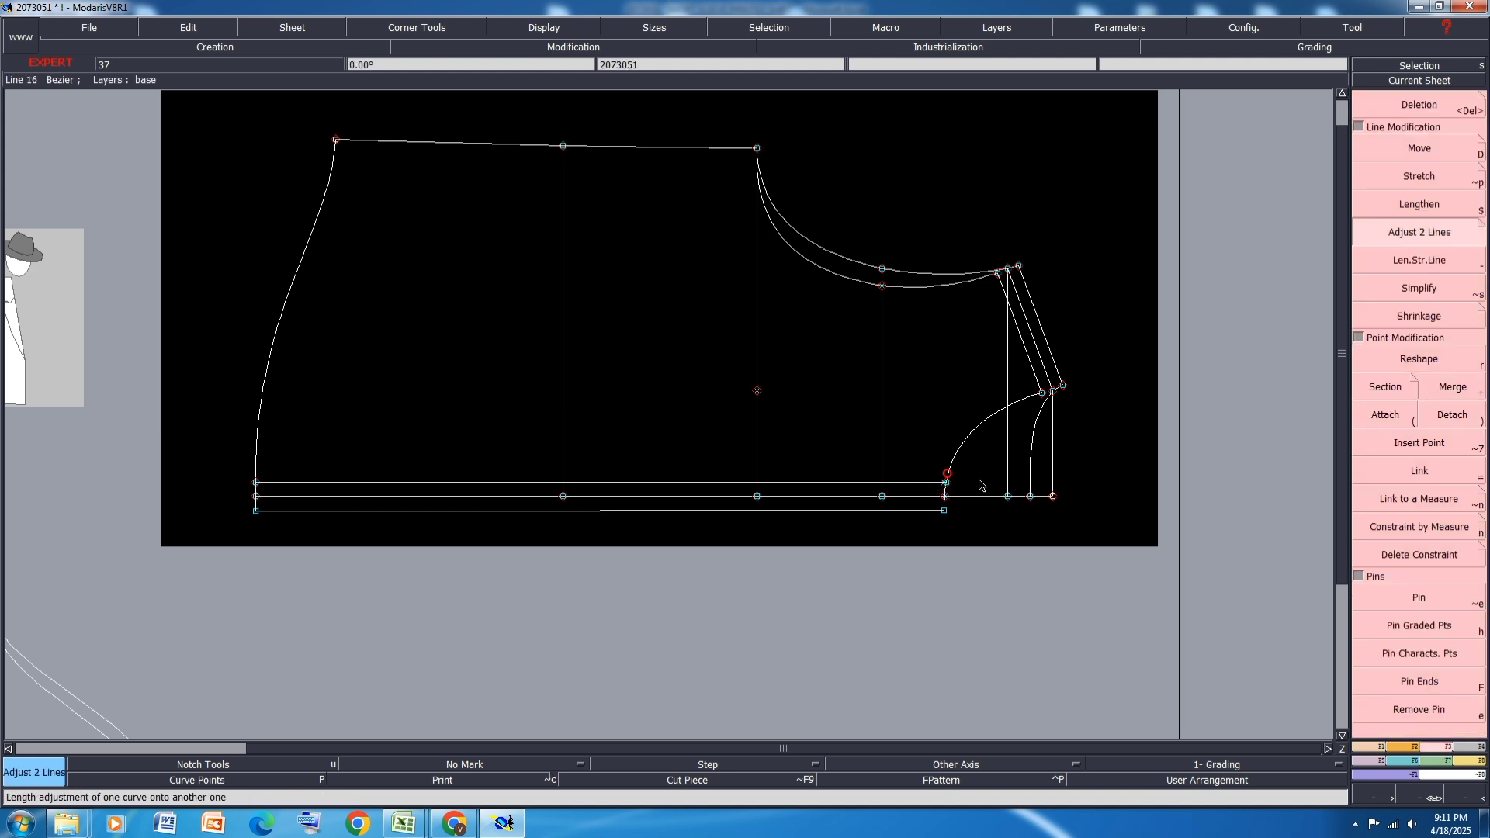
scroll(936, 485, "up", 5)
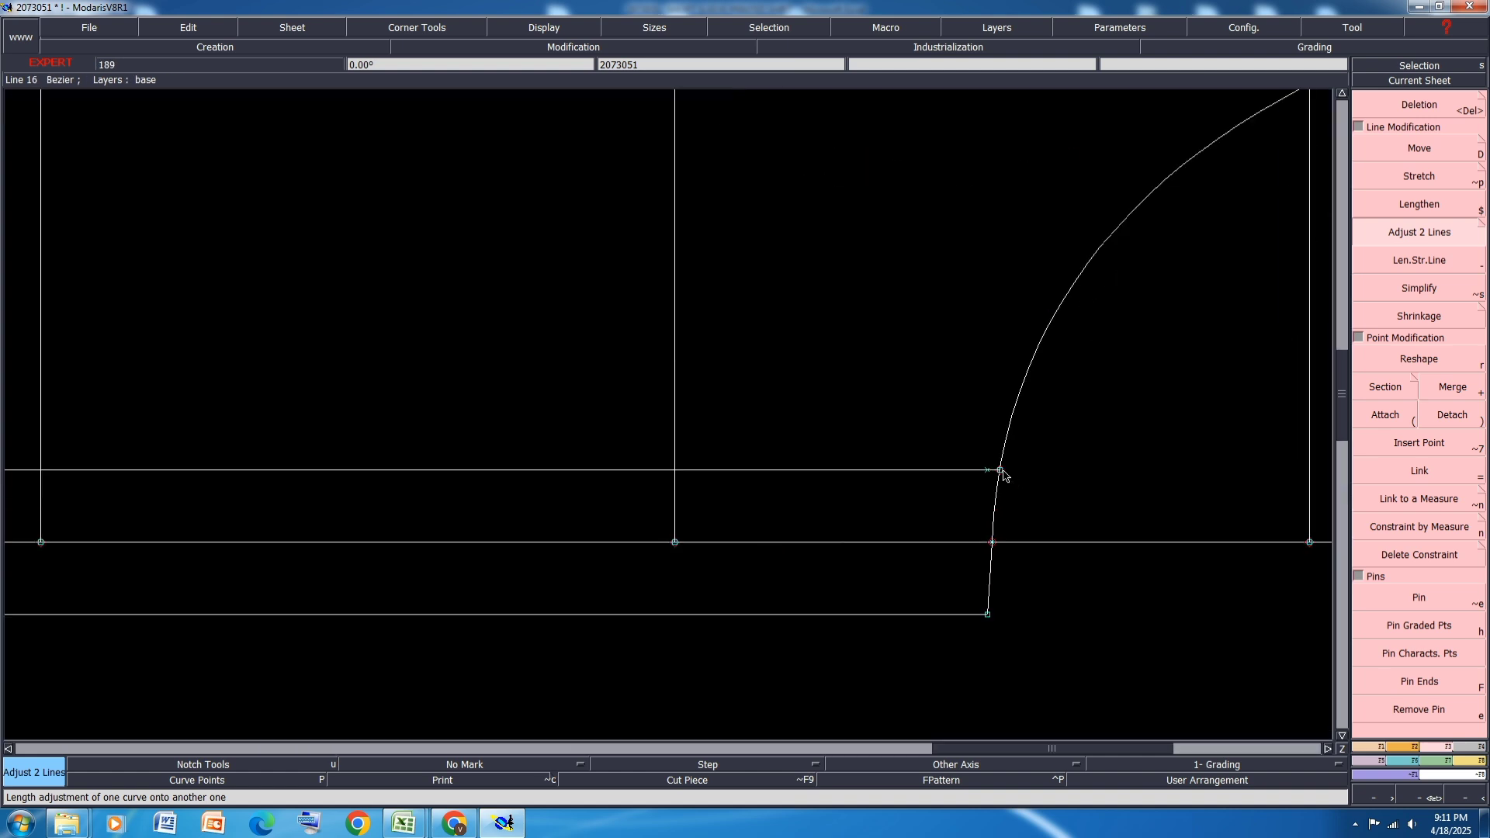
left_click(1001, 471)
key("Delete")
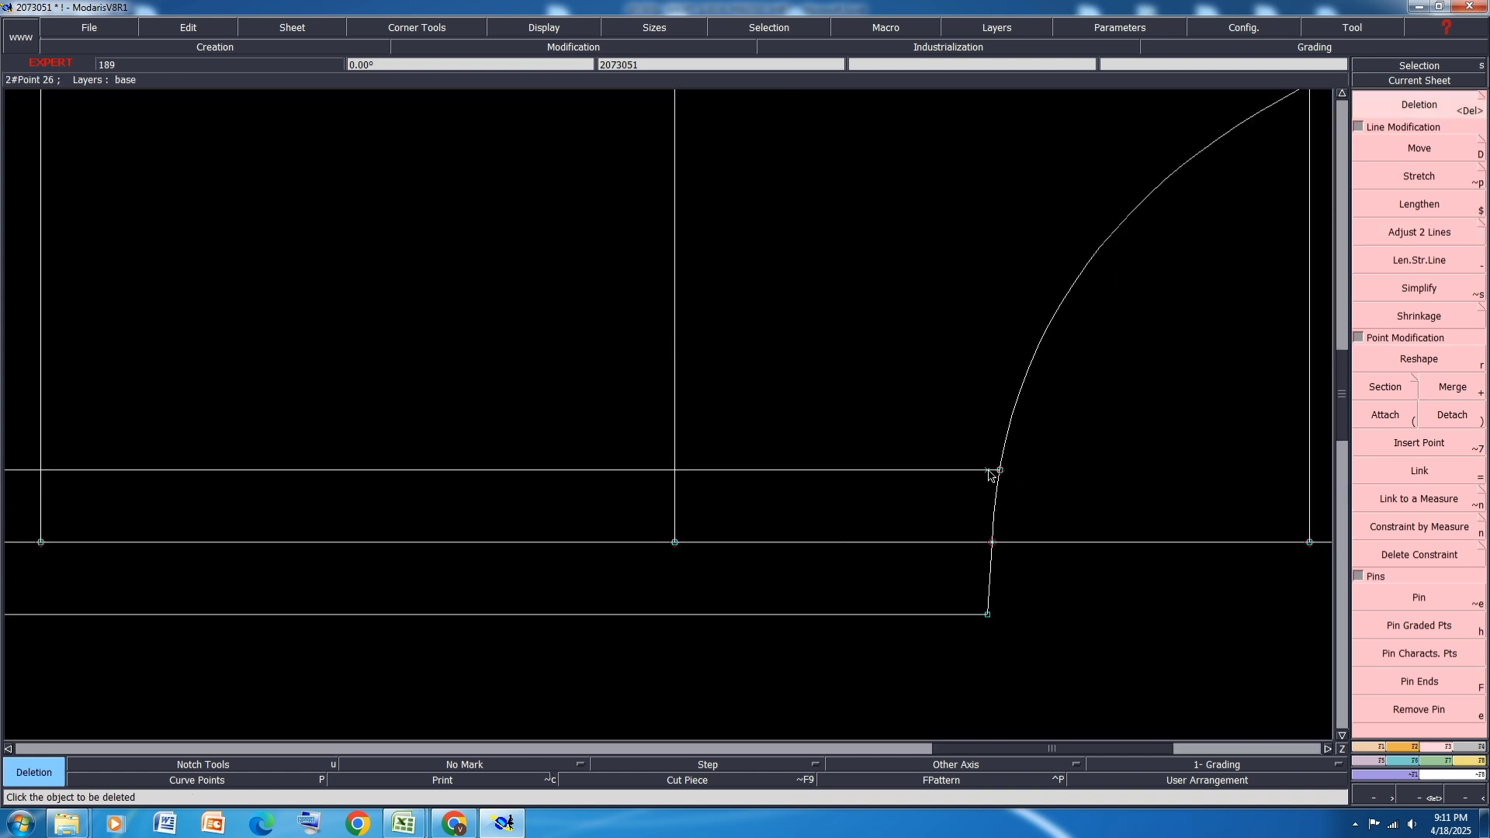
Step: Save the model, continuing past the detected anomalies
scroll(990, 475, "down", 5)
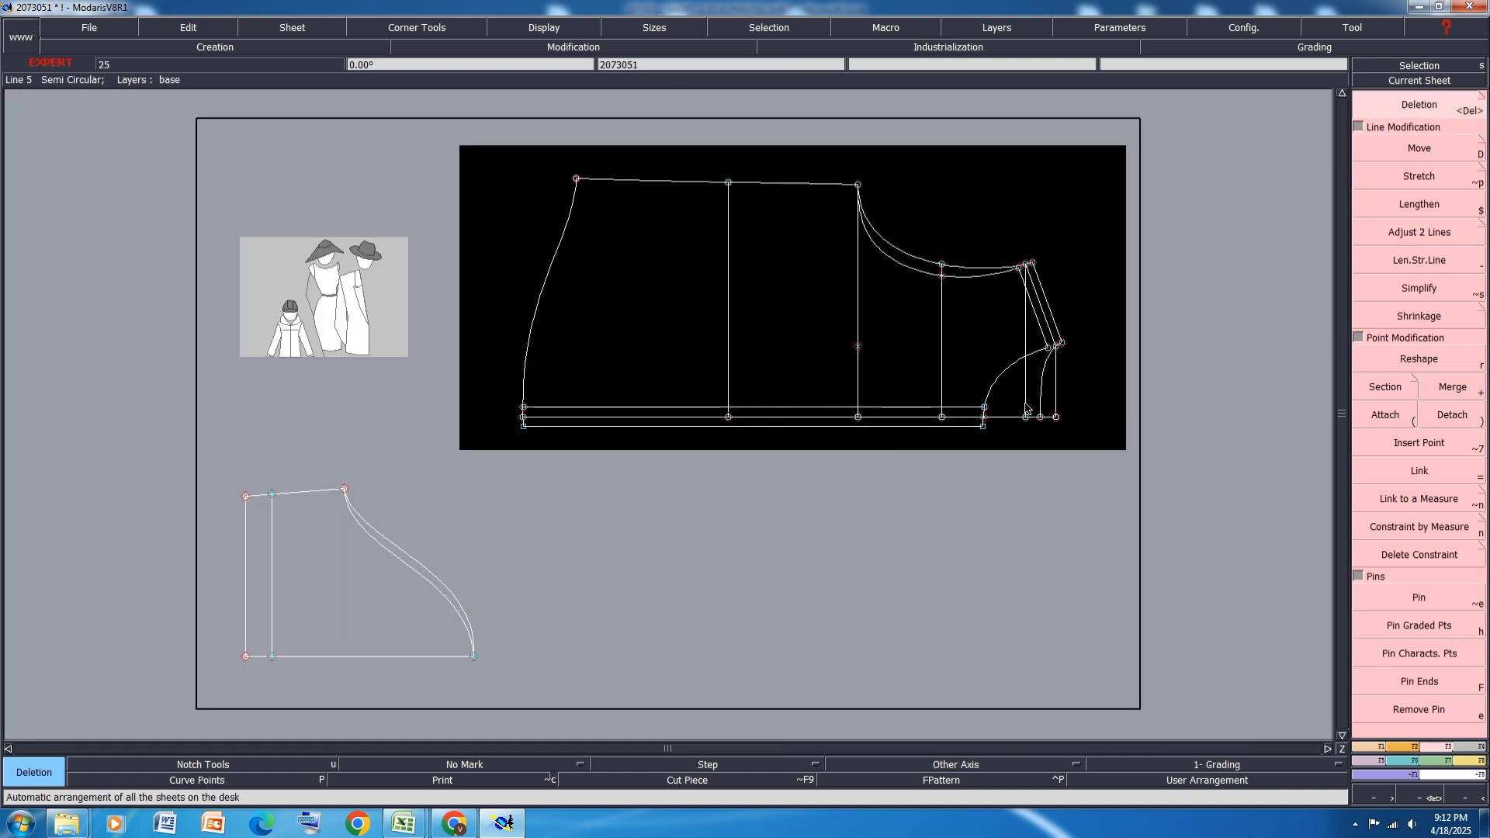
key("ctrl+s")
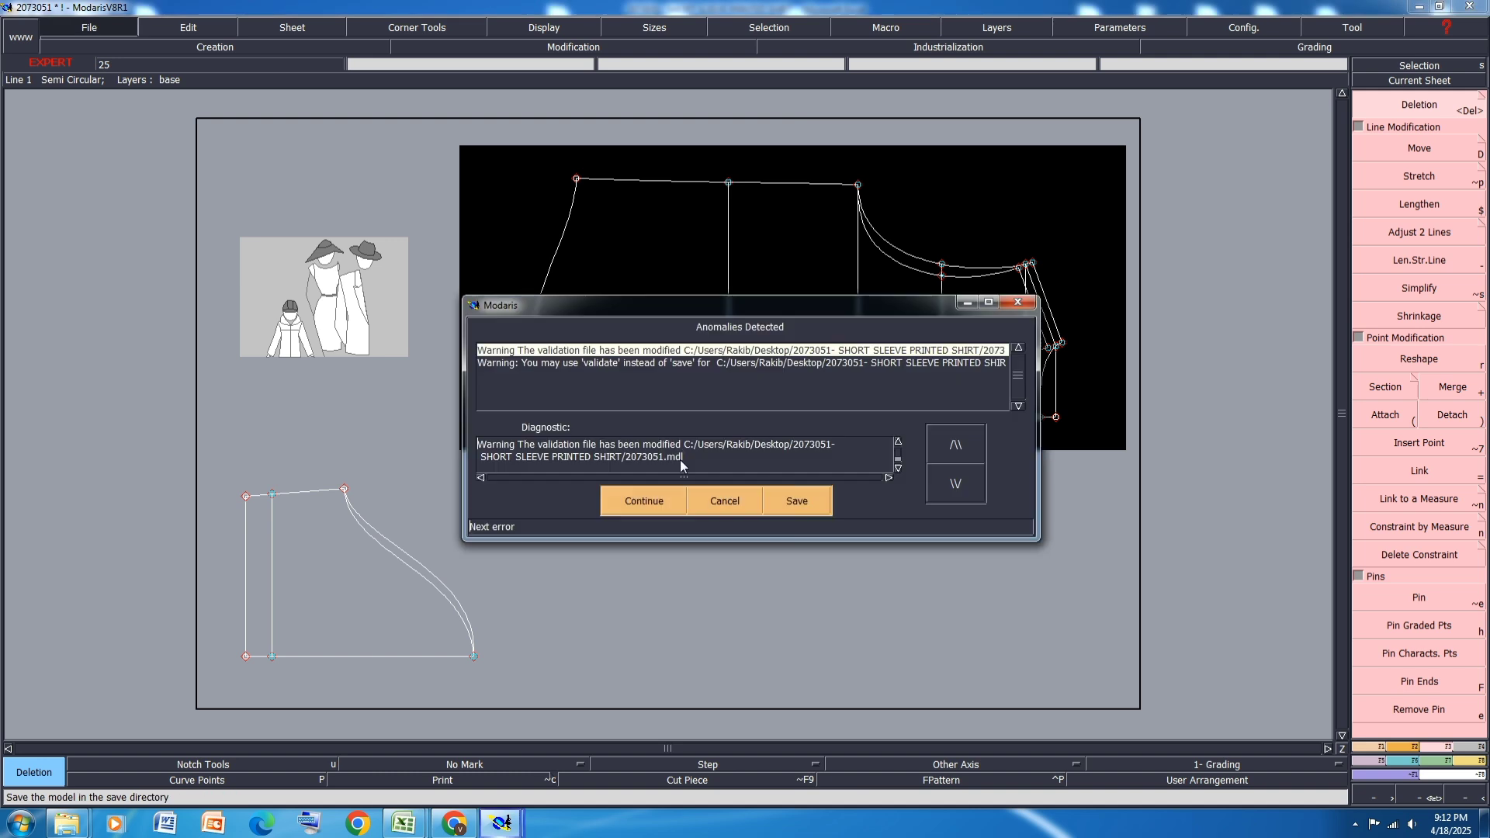
left_click(653, 498)
Step: Measure the back neckline from centre back to the shoulder and the front neckline from the shoulder to the outer placket edge
scroll(1145, 268, "up", 3)
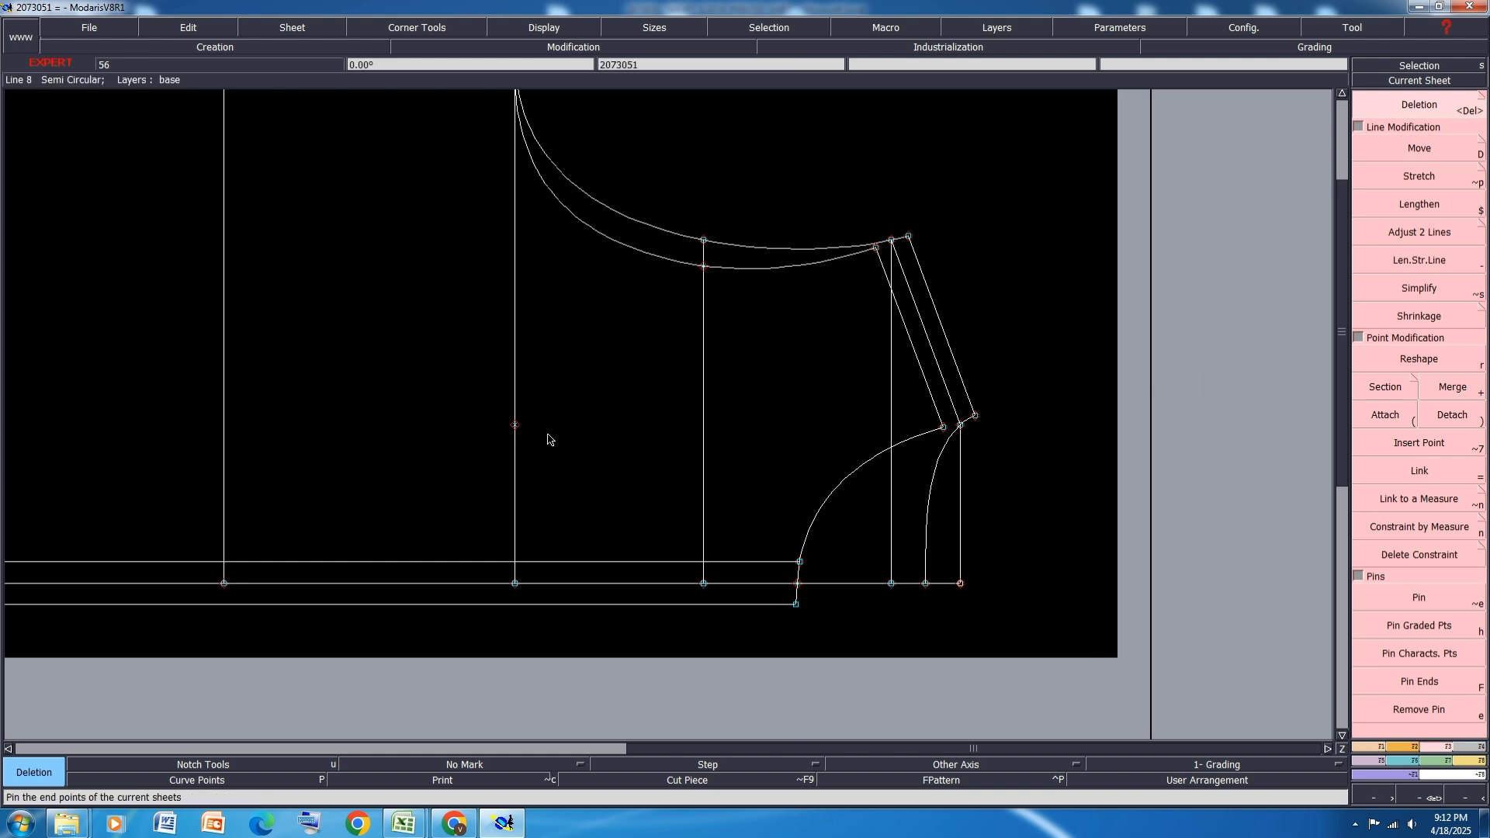
left_click(1374, 747)
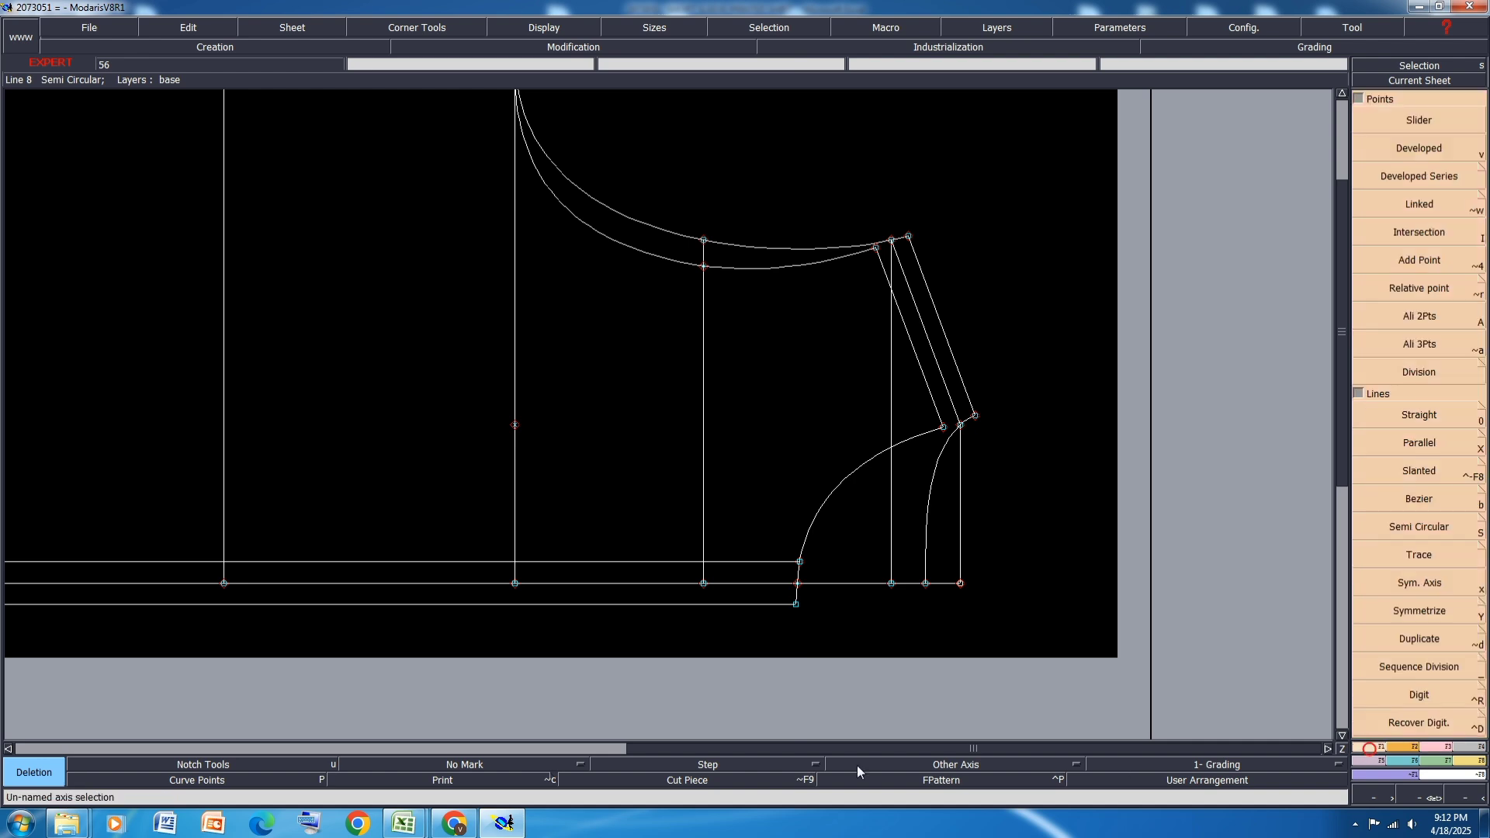
left_click(1465, 762)
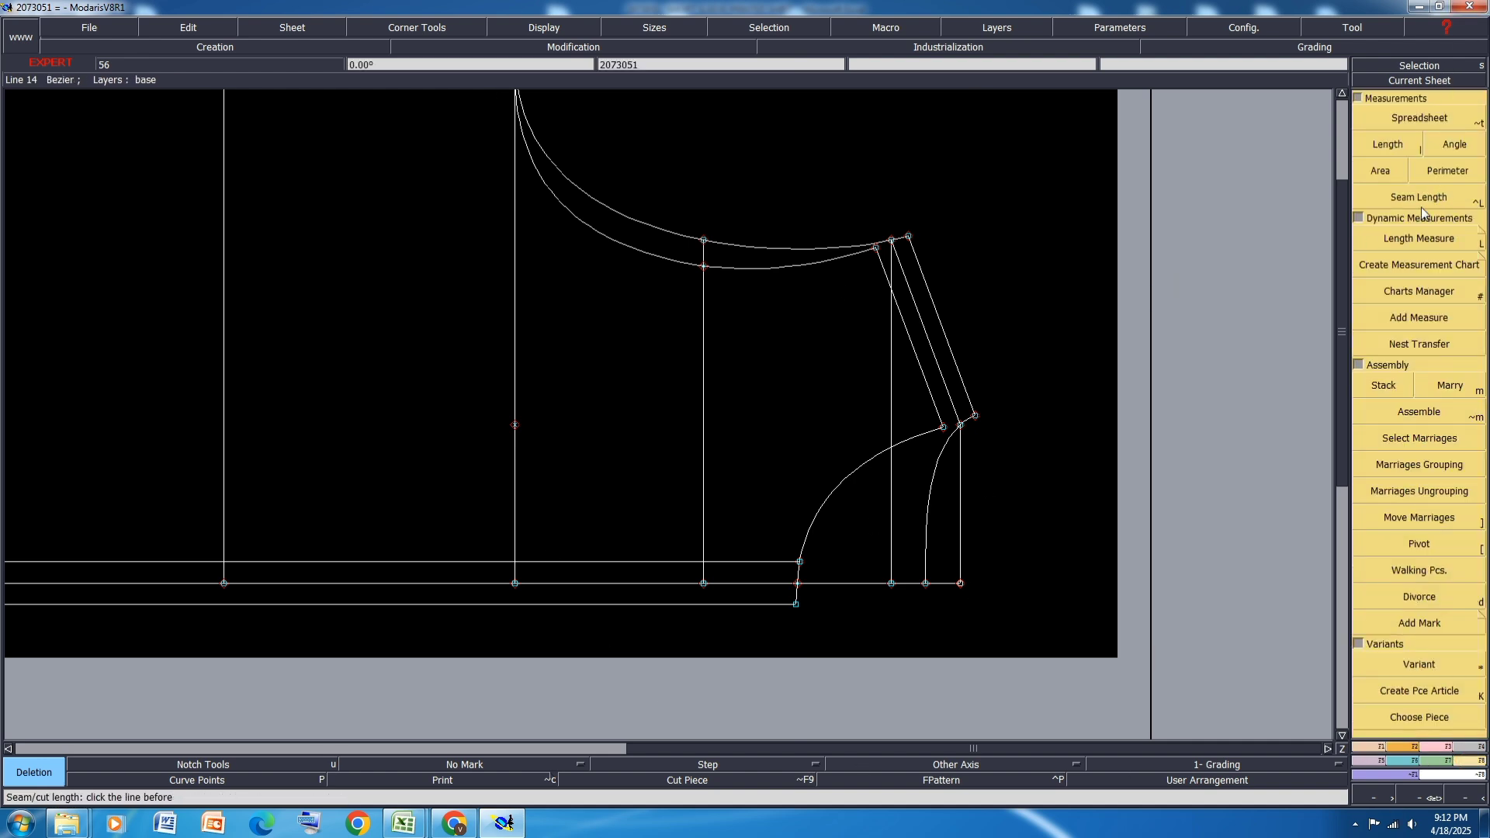
left_click(1387, 144)
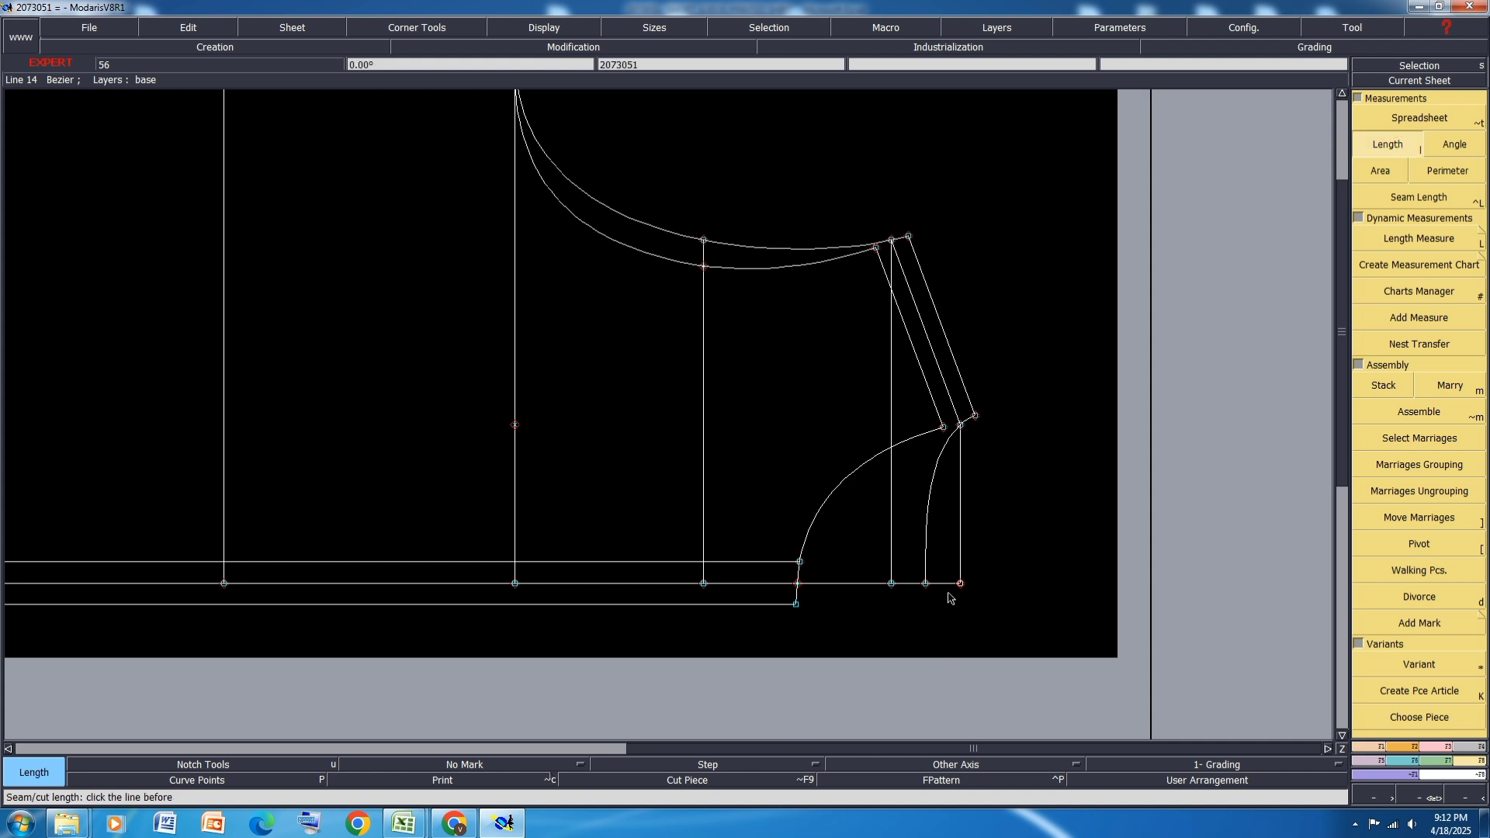
left_click(926, 581)
left_click(973, 417)
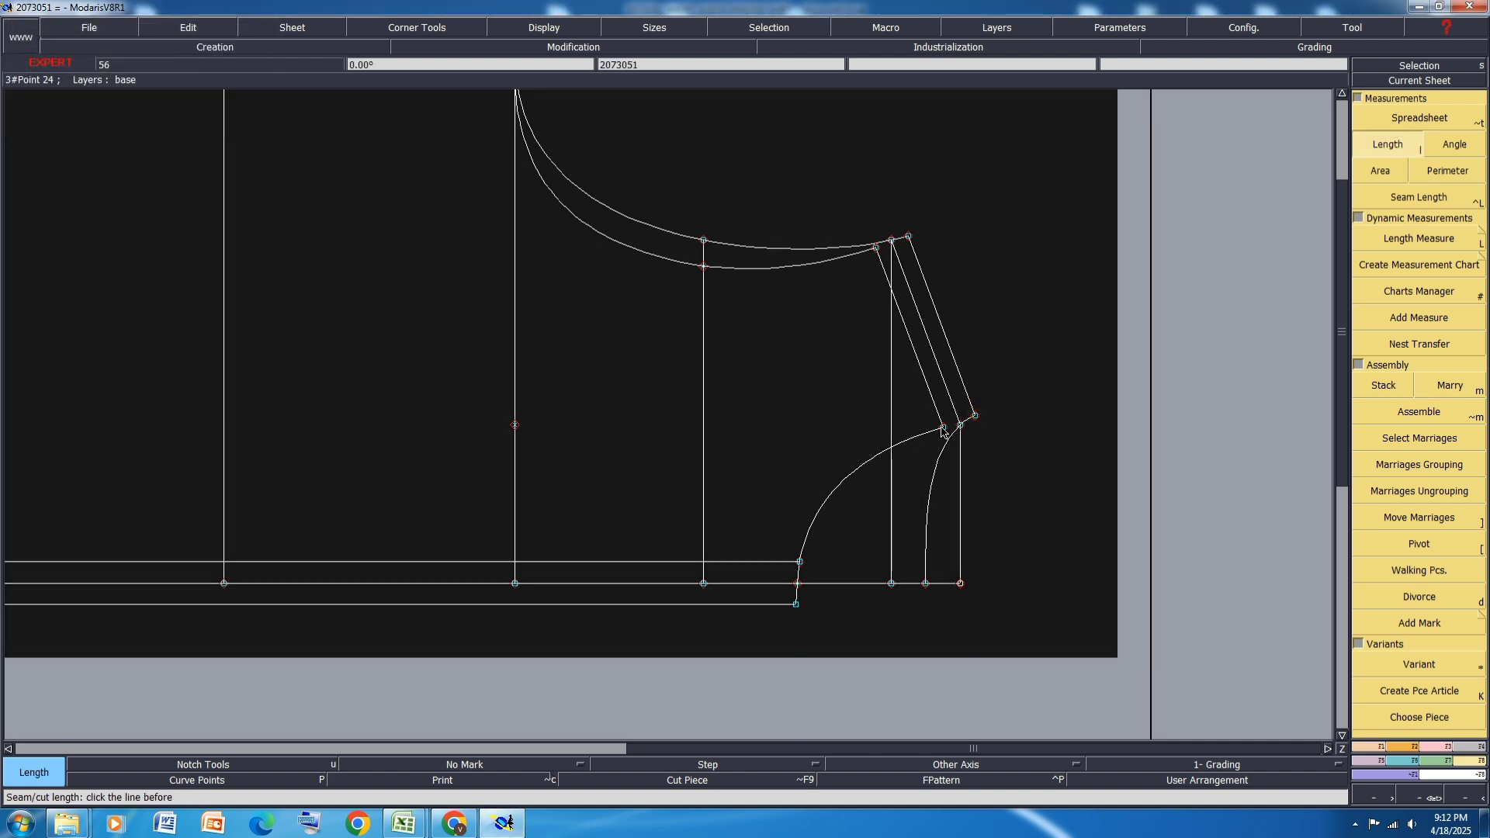
left_click(943, 428)
left_click(799, 607)
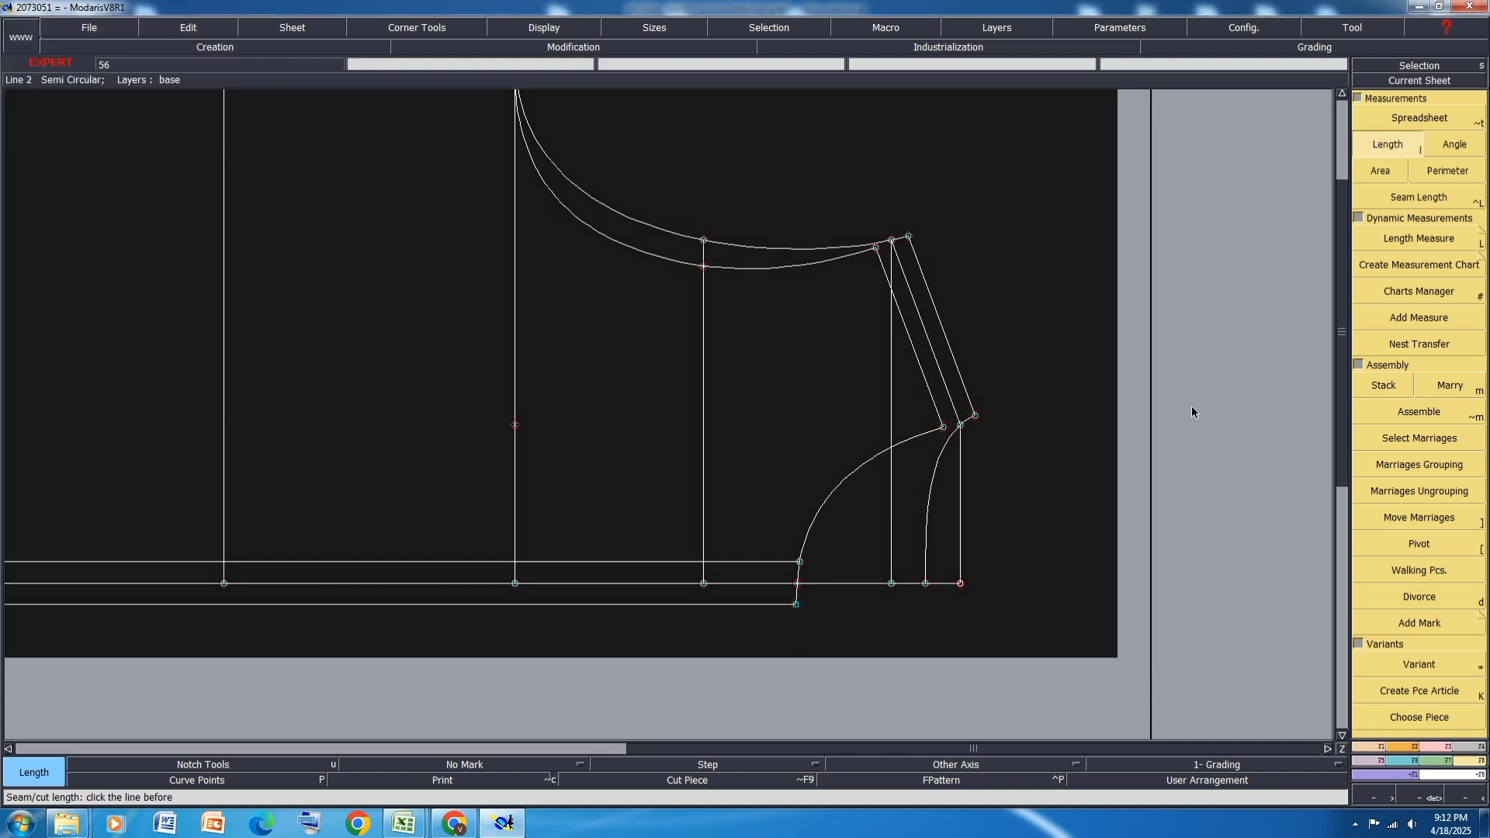
Step: Accumulate the back and front neckline lengths in the measurement spreadsheet and minimize it
left_click(1419, 118)
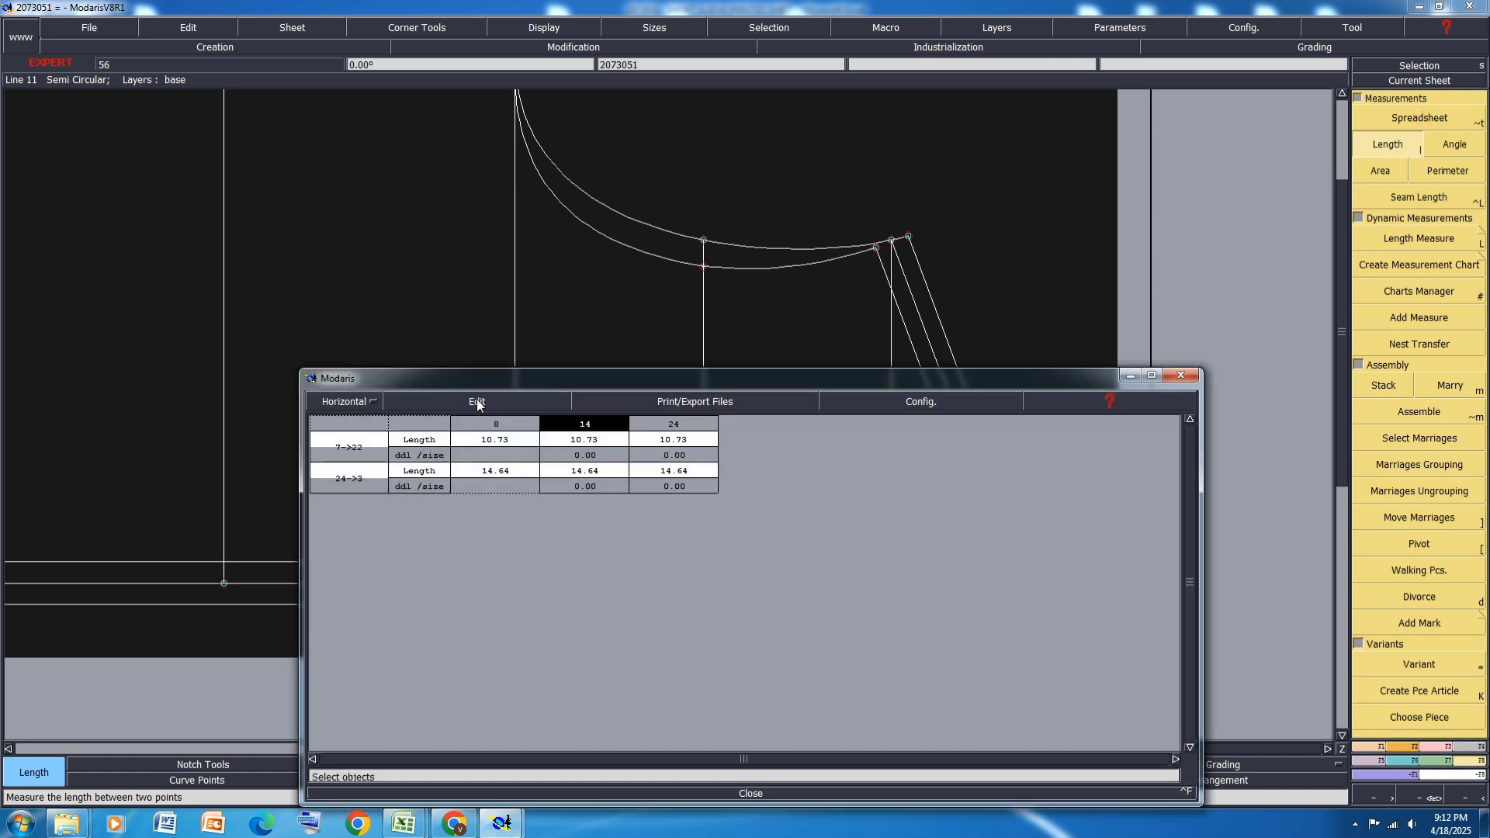
left_click(419, 442)
left_click(428, 454)
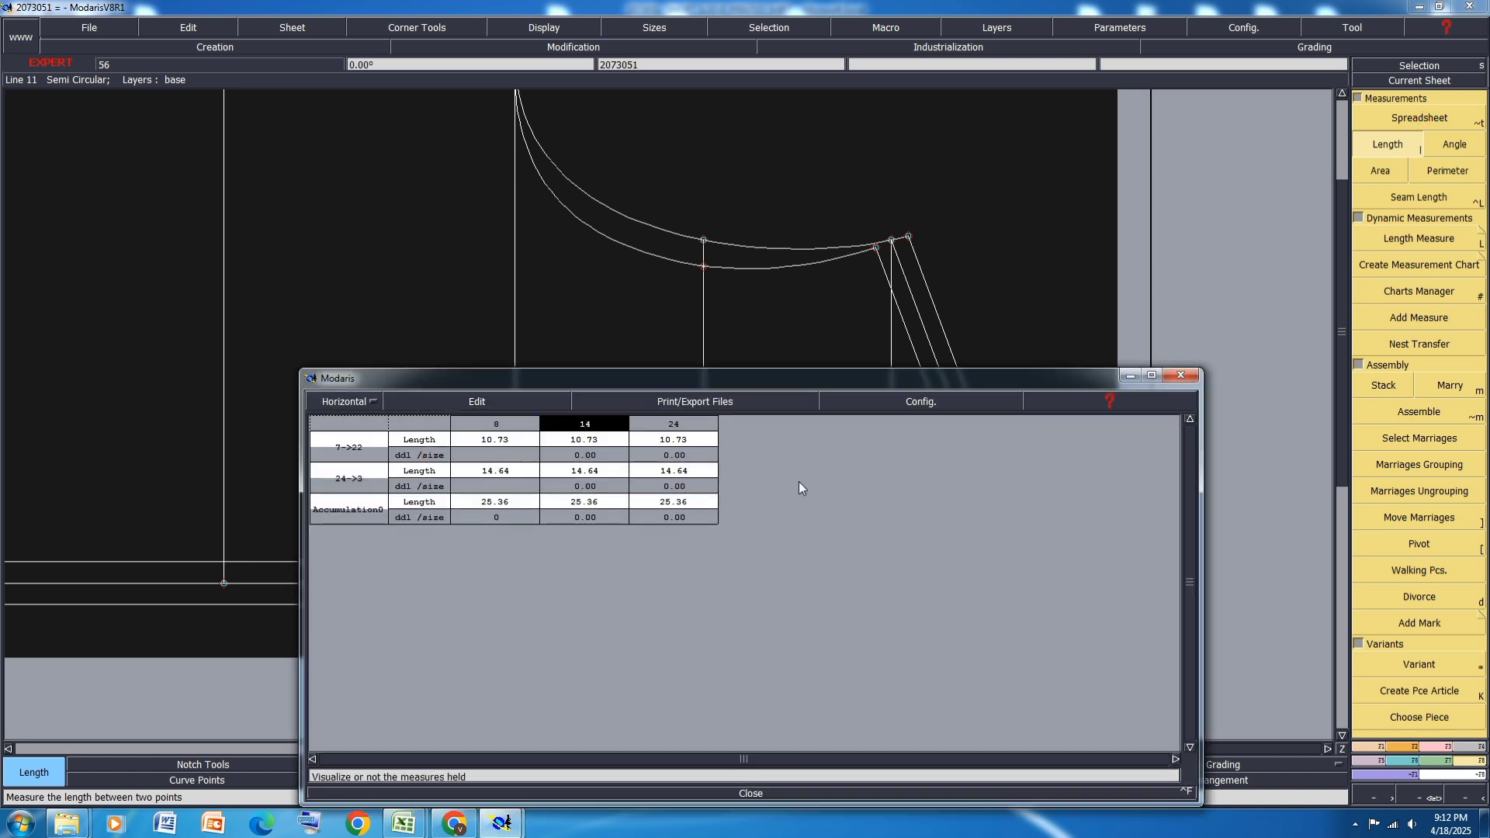
left_click(1131, 376)
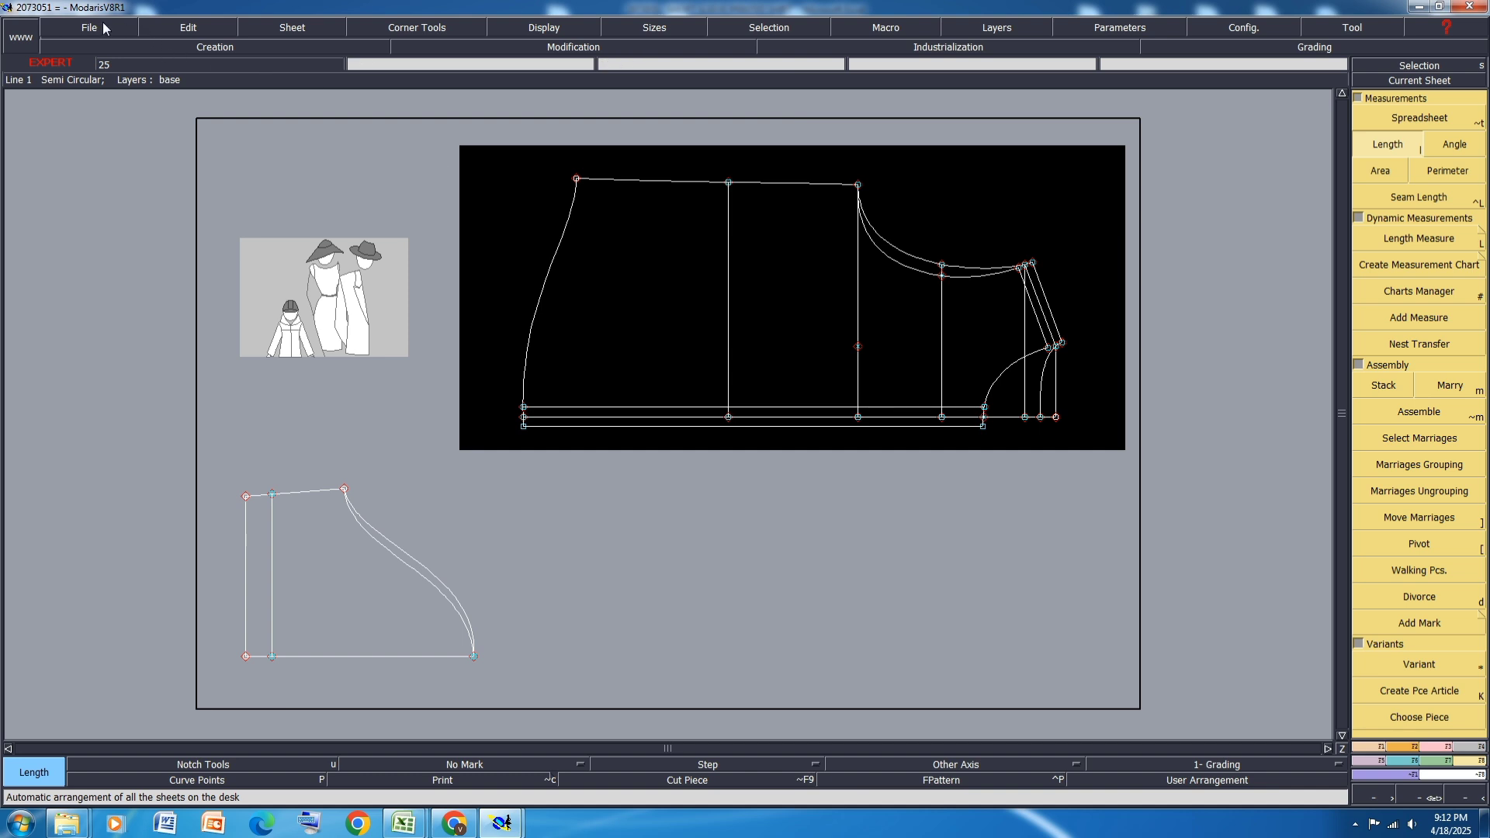
Step: Create a new empty sheet and recheck the accumulated neckline length in the measurement spreadsheet
left_click(108, 29)
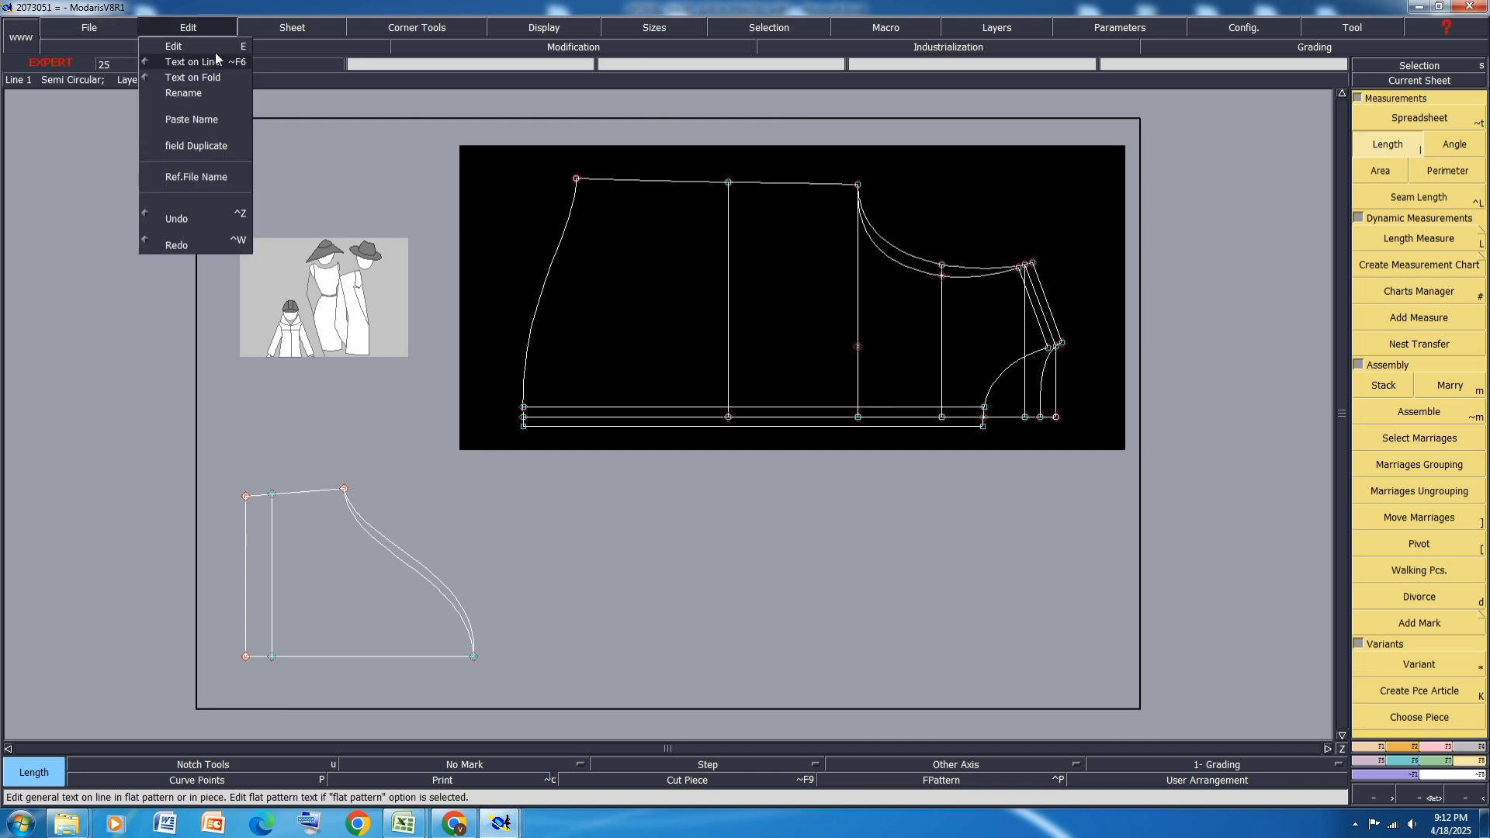
left_click(284, 61)
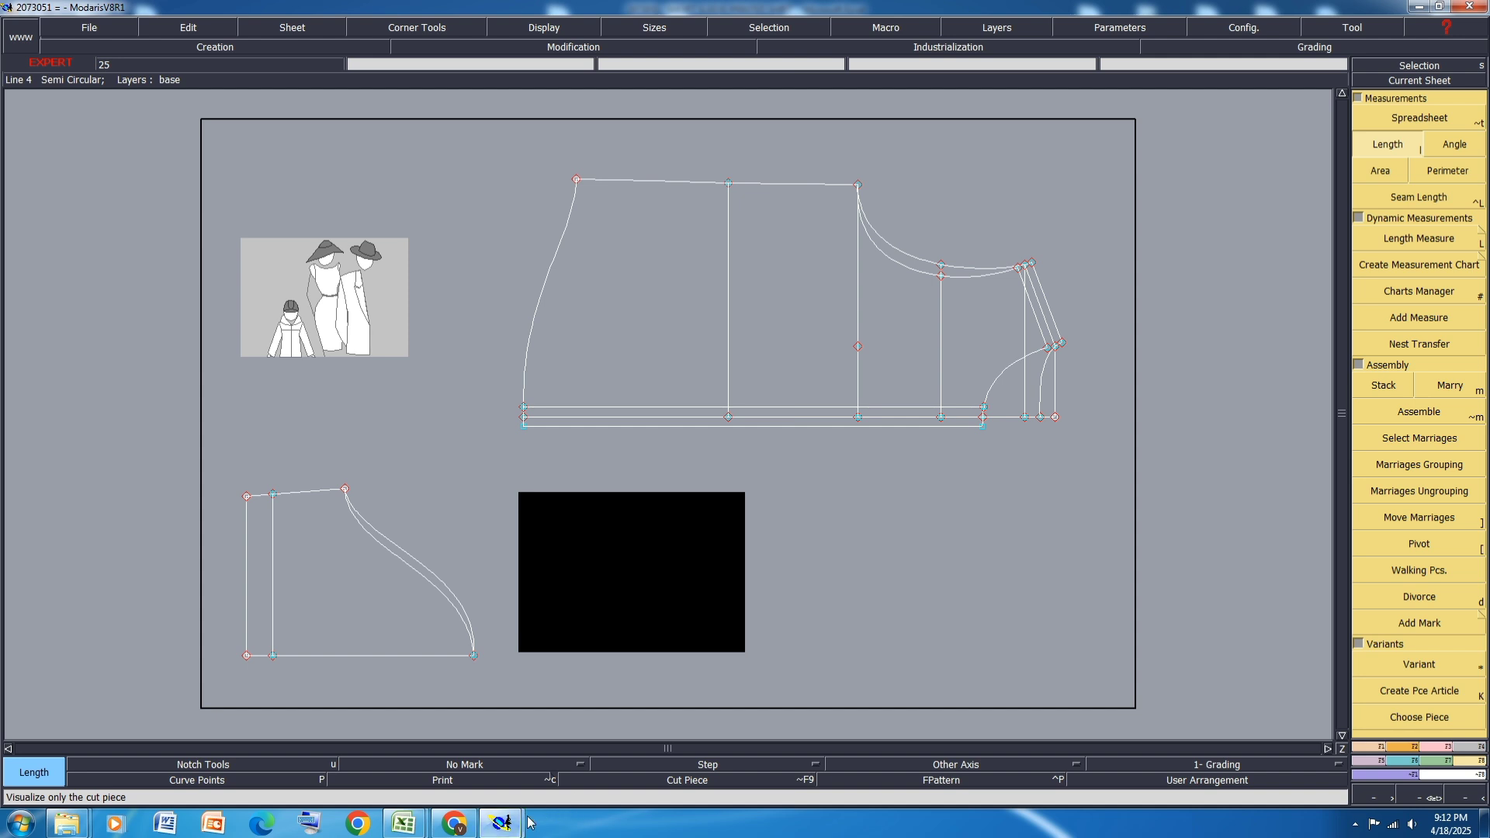
mouse_move(507, 826)
left_click(594, 747)
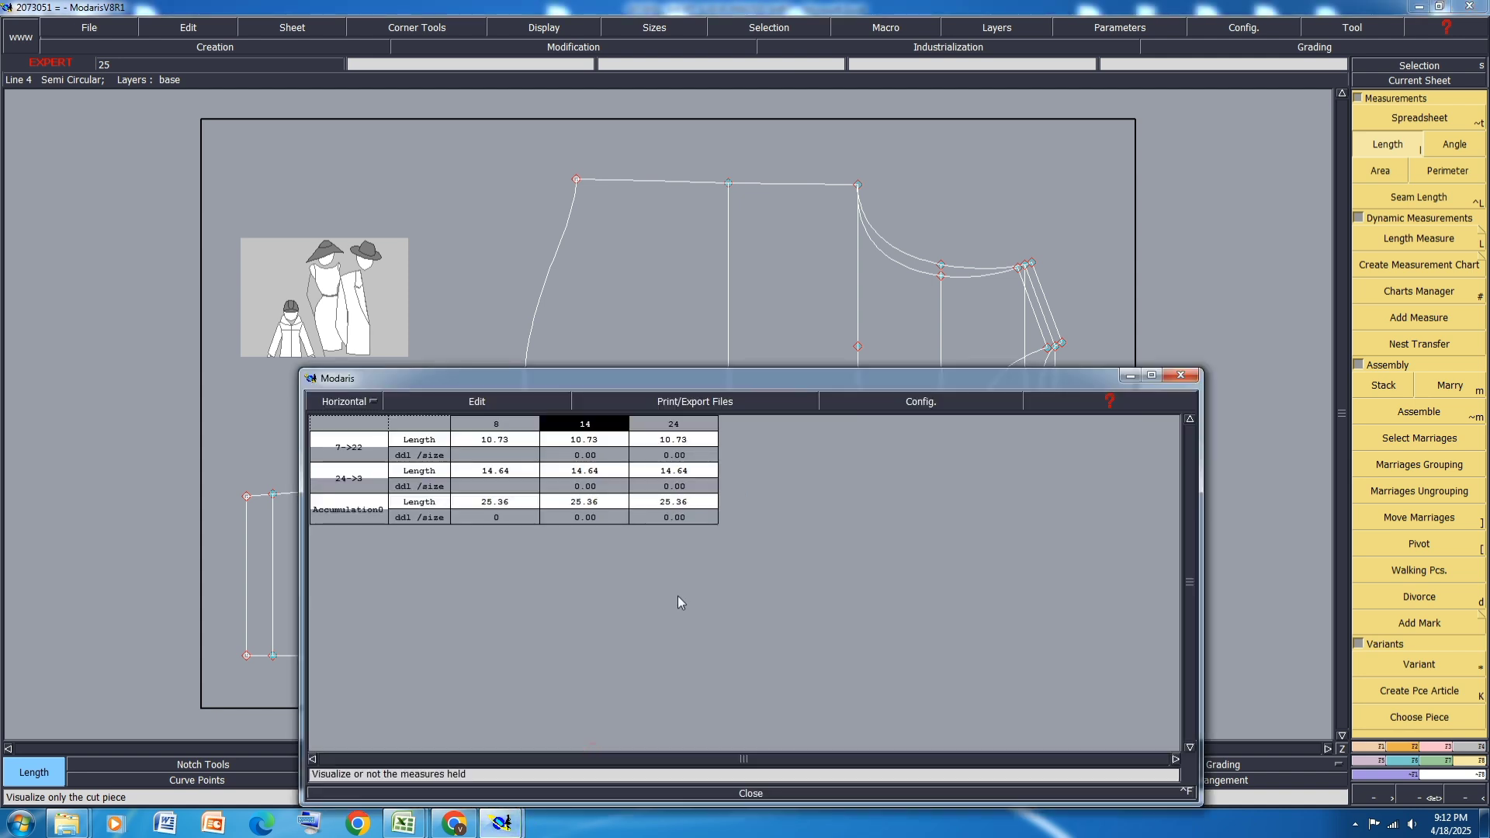
left_click(1130, 376)
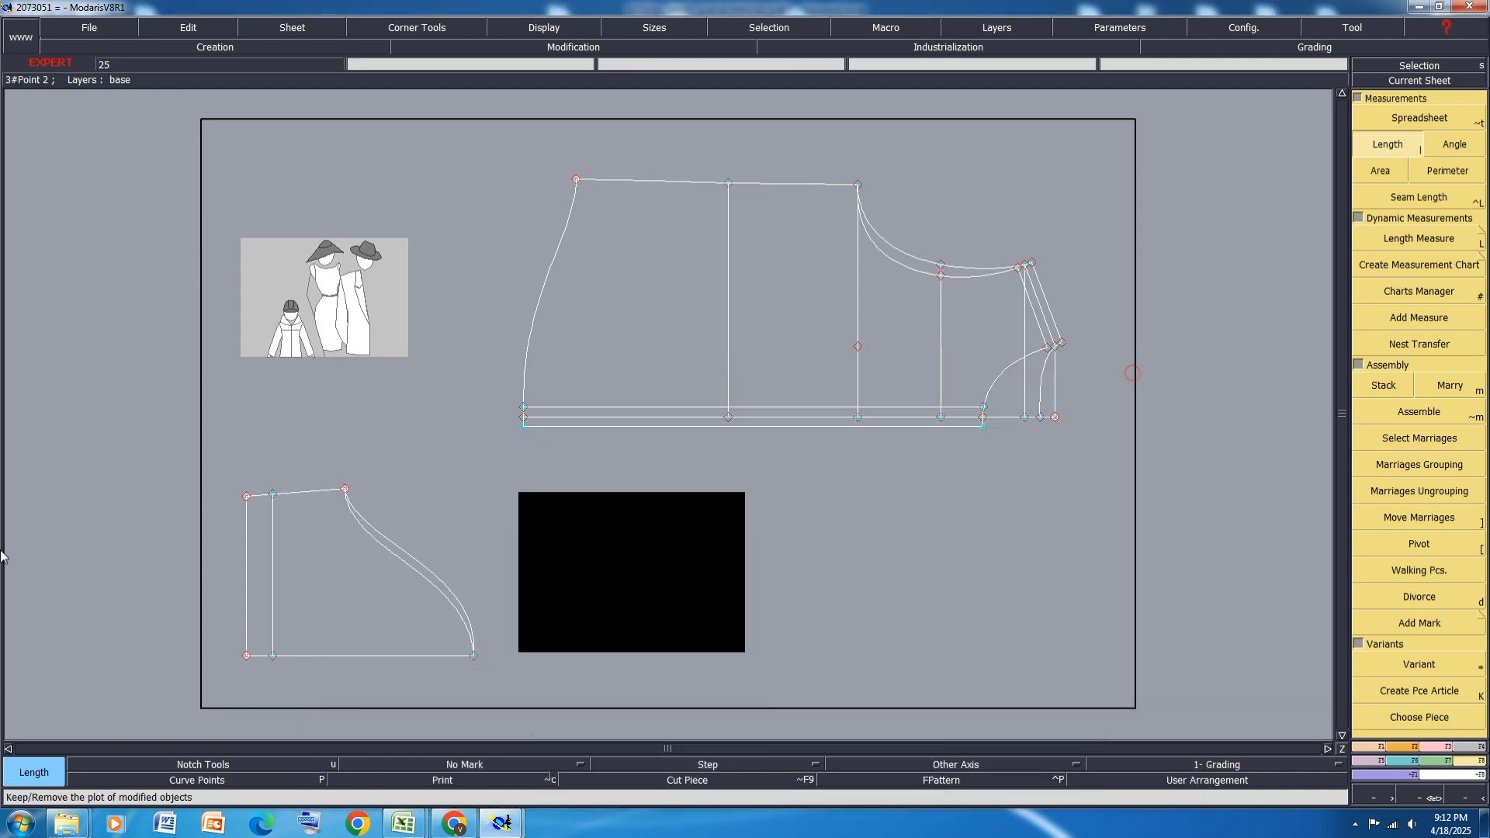
Step: Draw a horizontal Bezier line on the new sheet with dx 25.4 cm and dy 0
key("b")
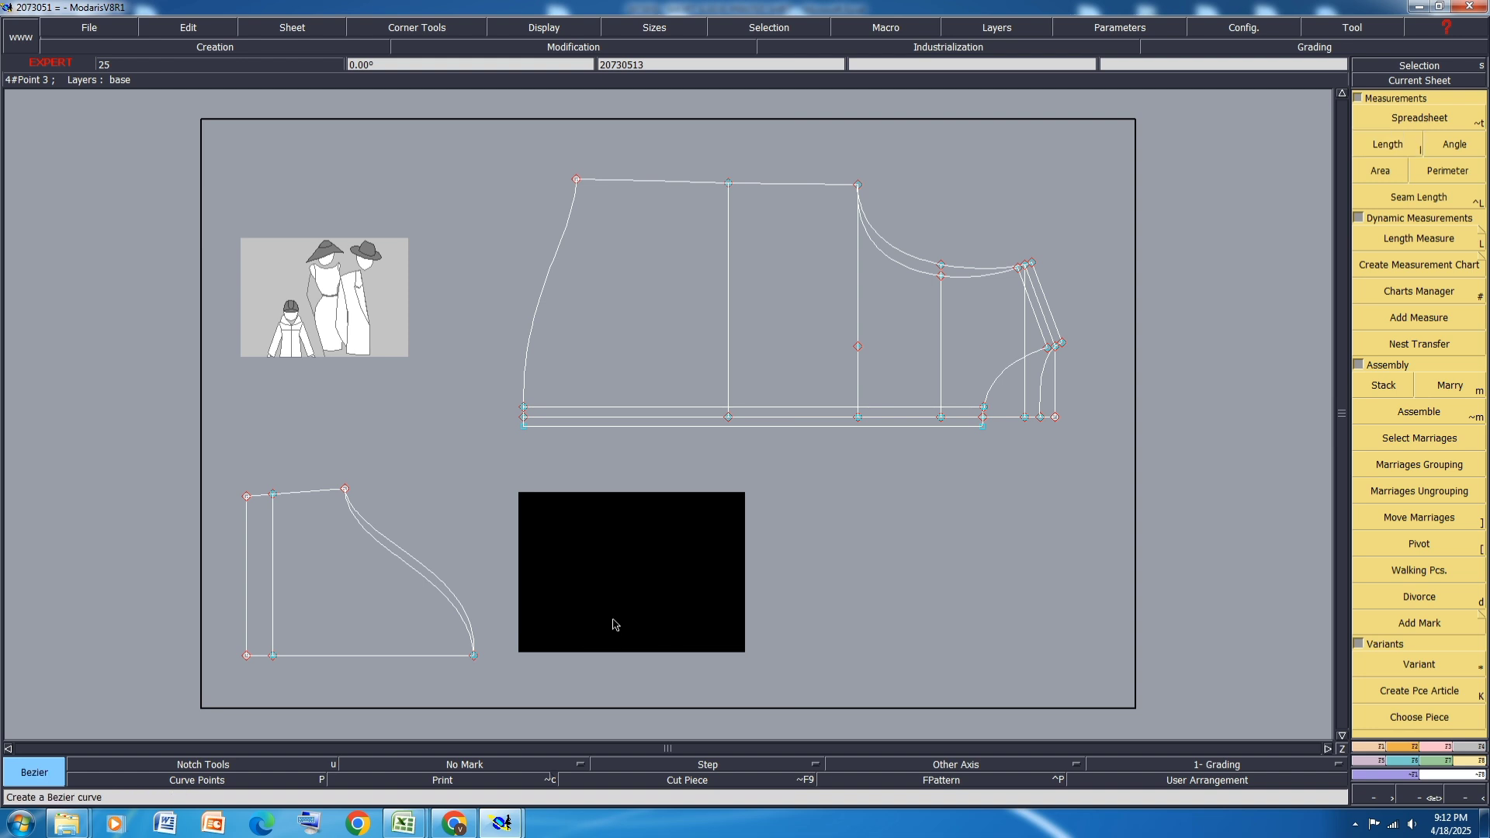
left_click(572, 573)
type("25.4")
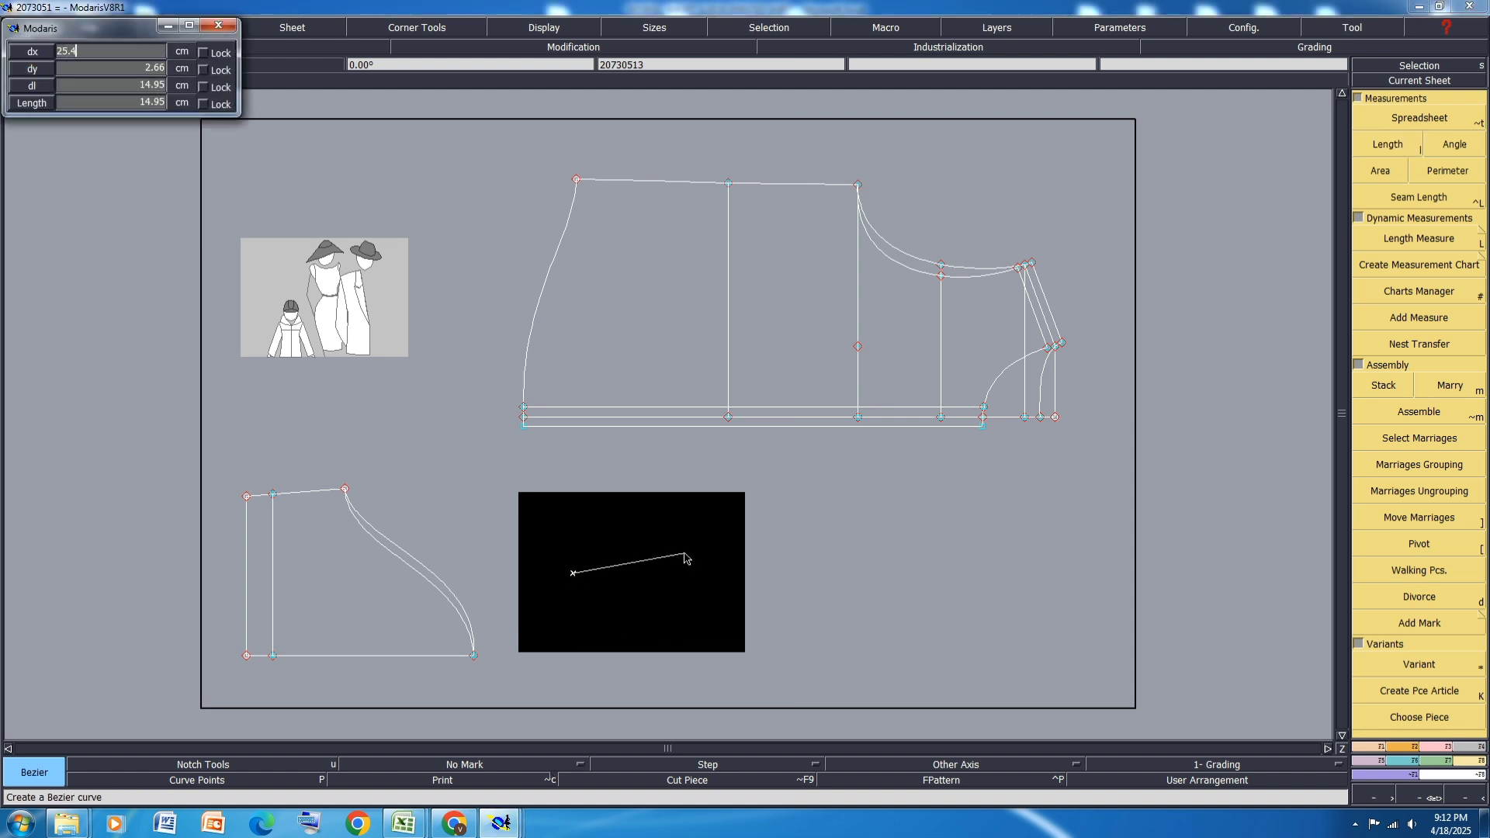
key("Tab")
type("0")
right_click(636, 614)
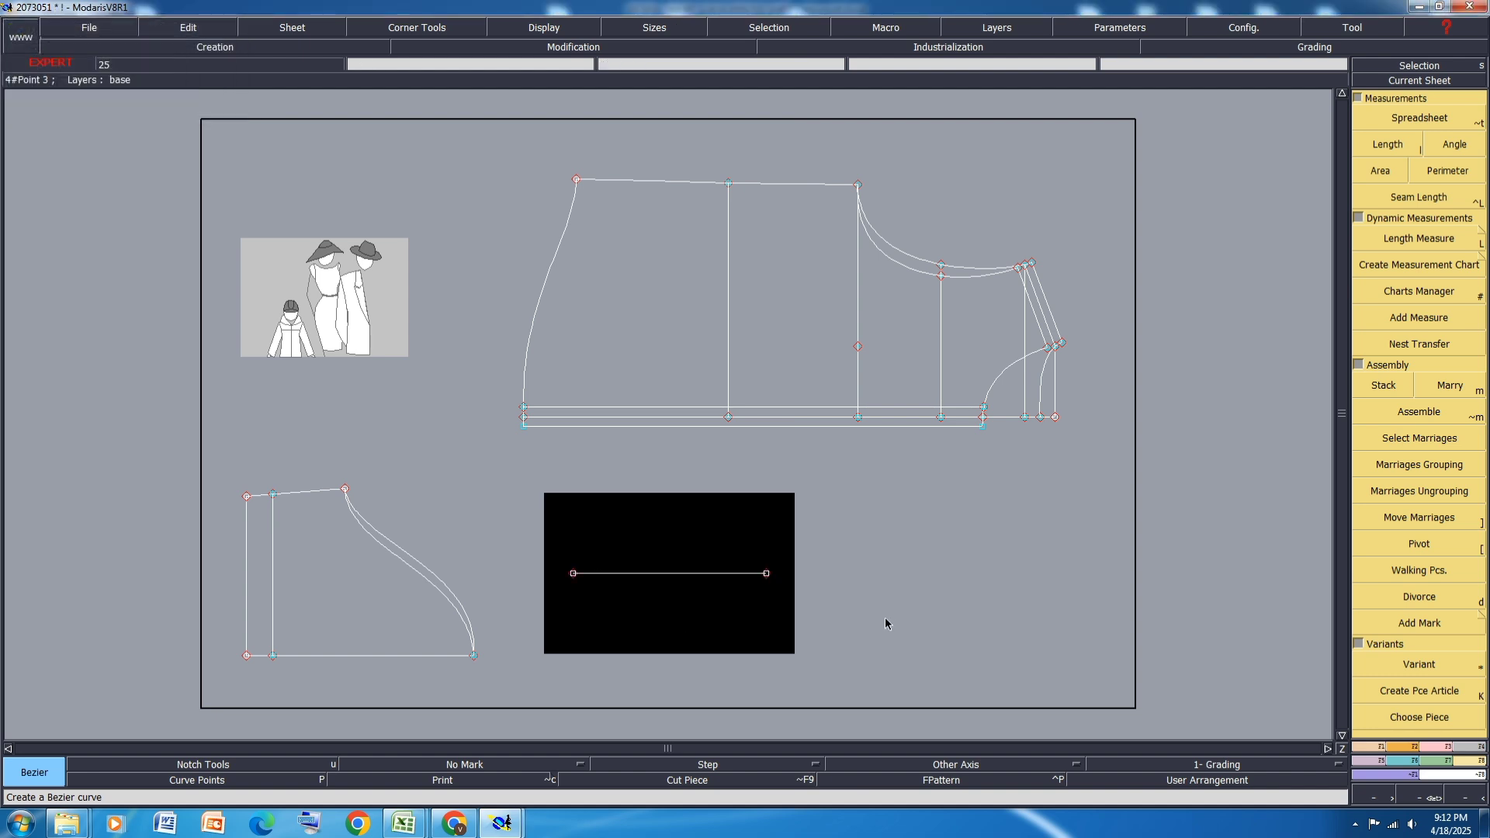
Step: Check the back neckline curve's length with a dynamic length measure and remove the measure again
scroll(728, 593, "up", 1)
scroll(651, 586, "up", 1)
scroll(982, 423, "down", 2)
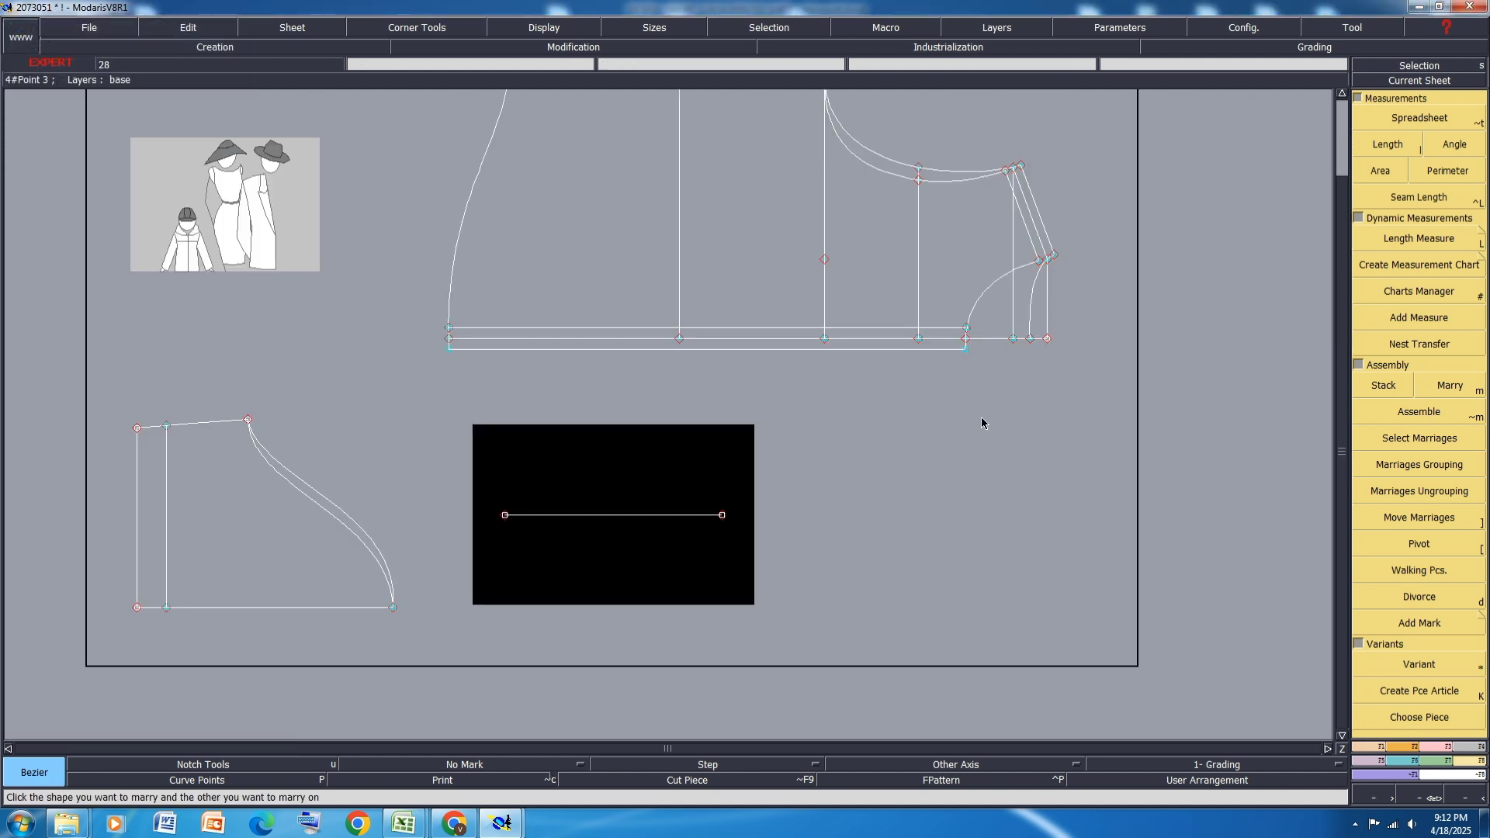
key("l")
left_click(1033, 295)
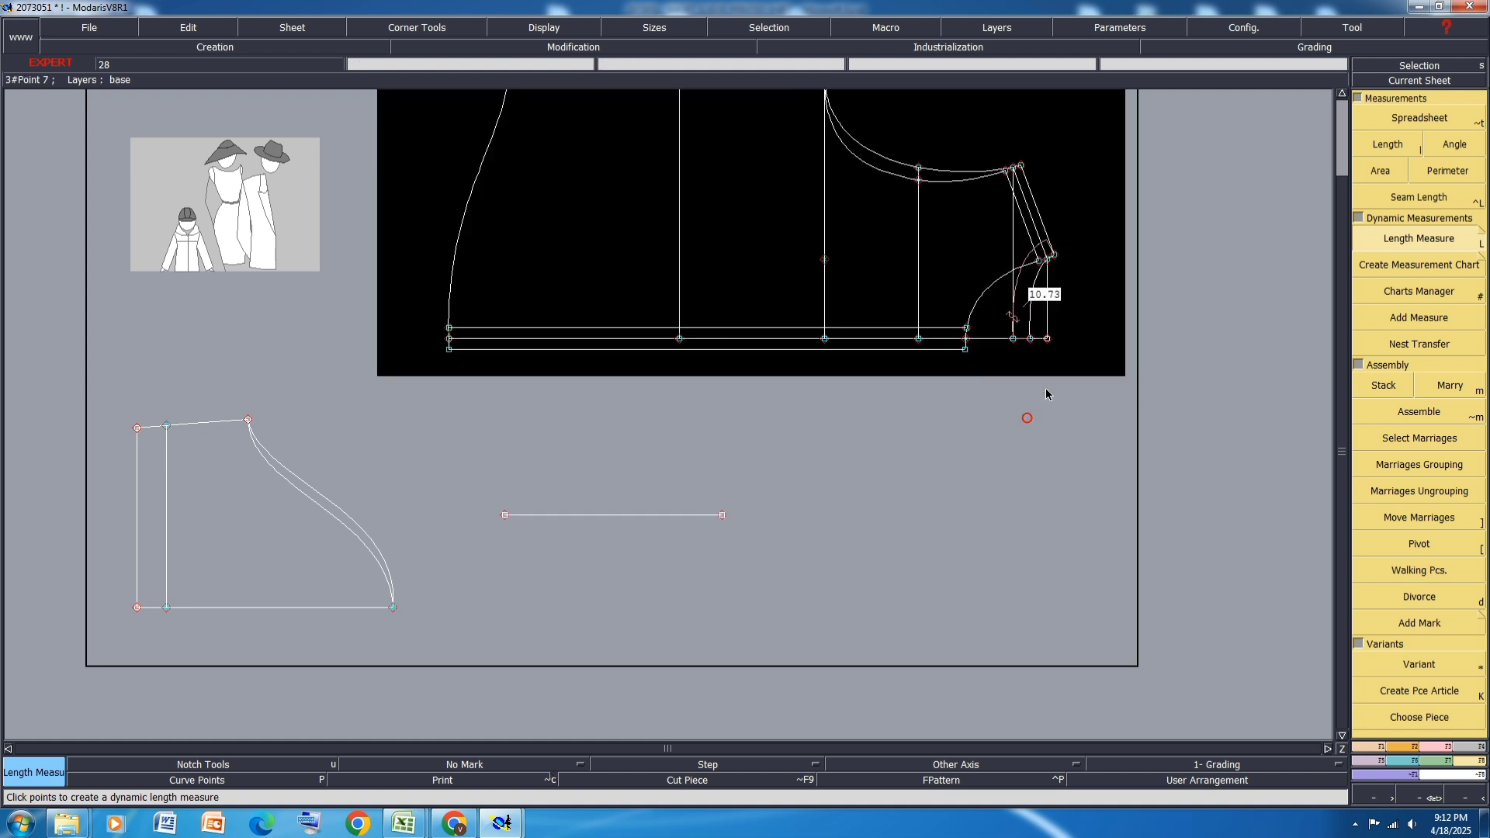
right_click(1092, 304)
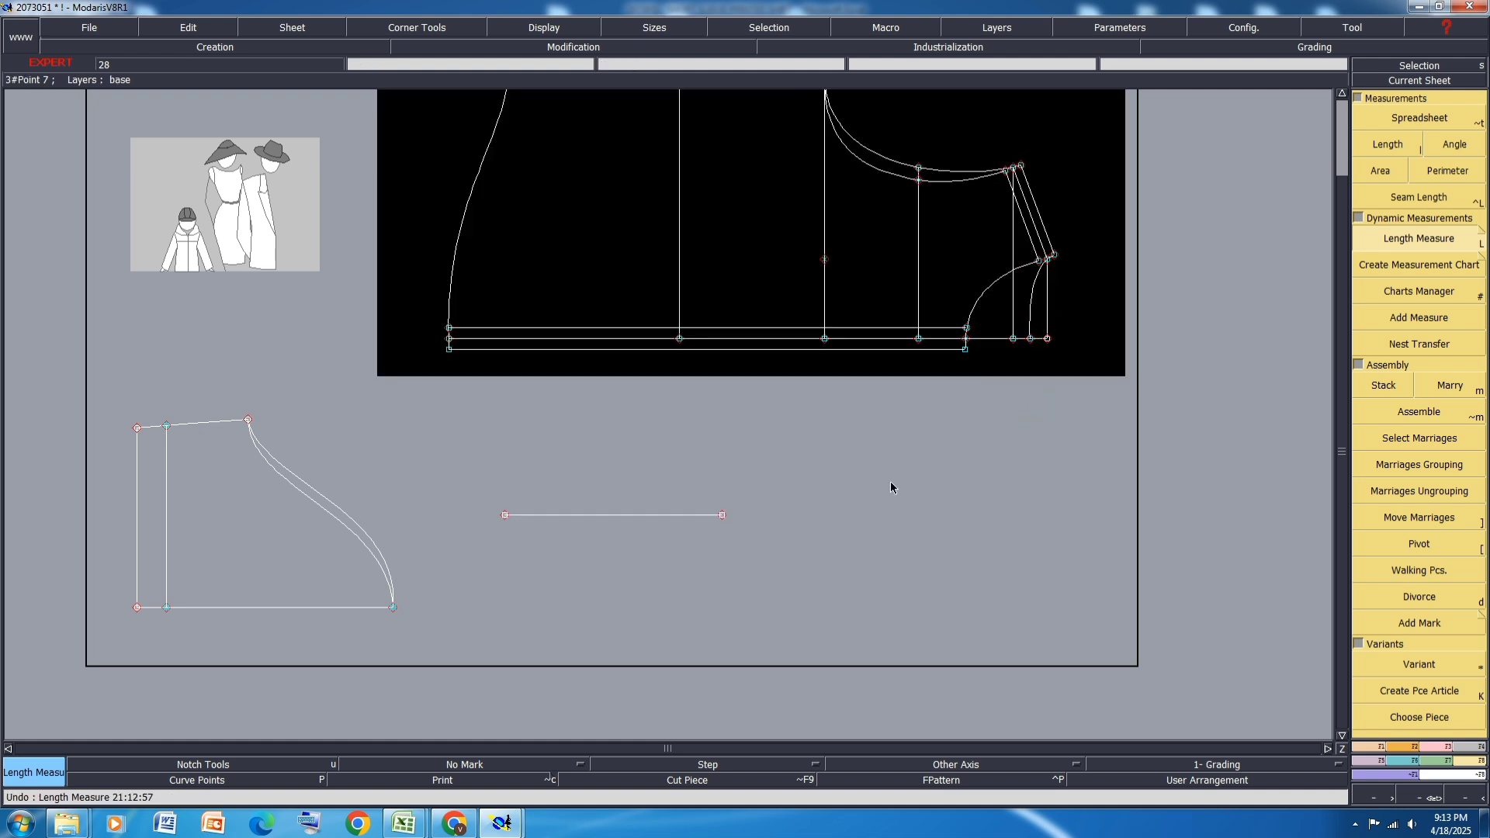
Step: Place a developed point on the new horizontal line at the back neckline's length from its left end
left_click(1372, 747)
left_click(1412, 144)
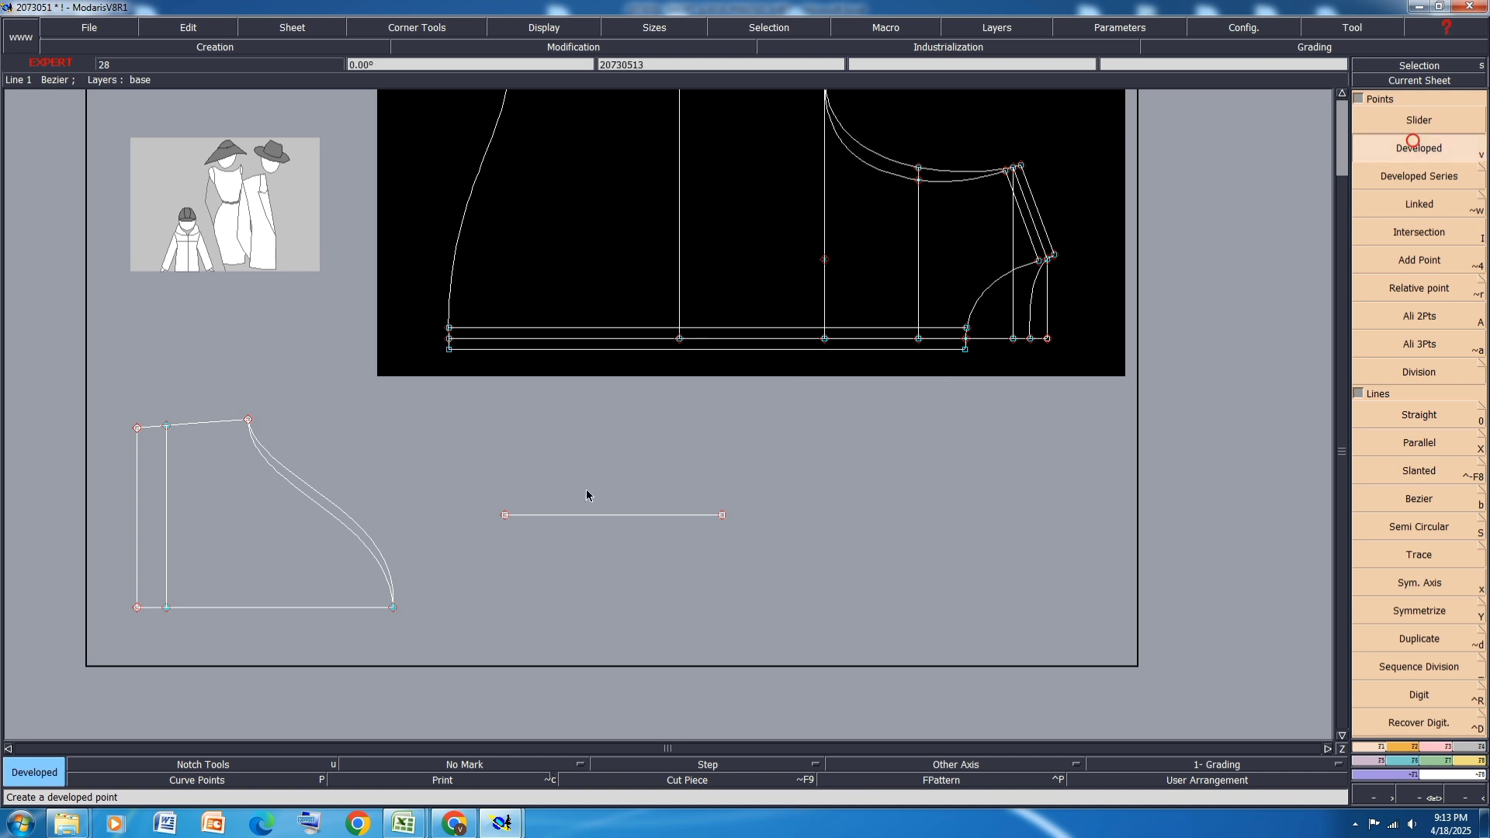
left_click(507, 516)
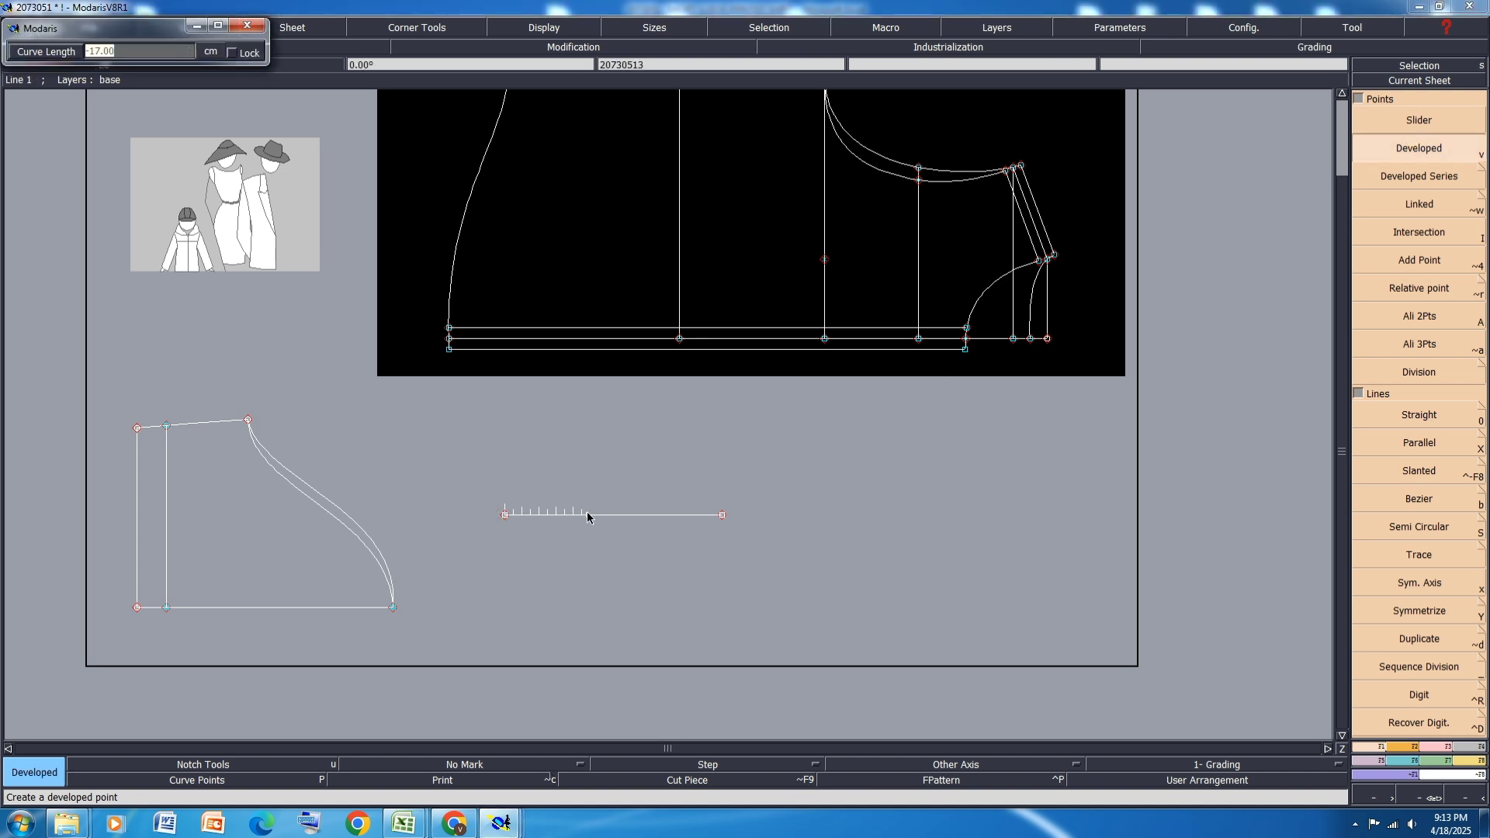
type("28")
key("Return")
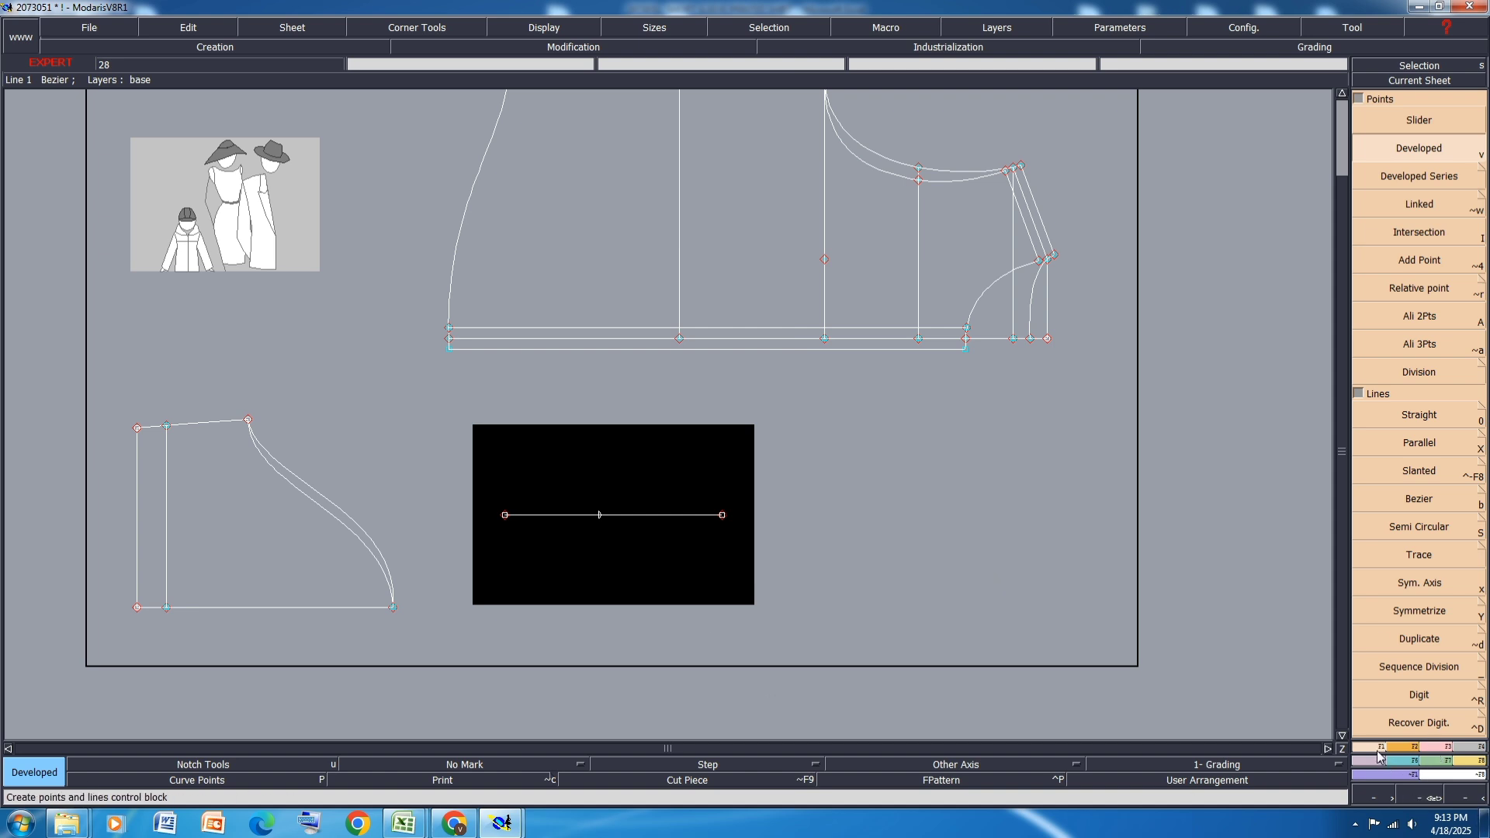
Step: Insert a point into the horizontal line at the developed mark
left_click(1440, 747)
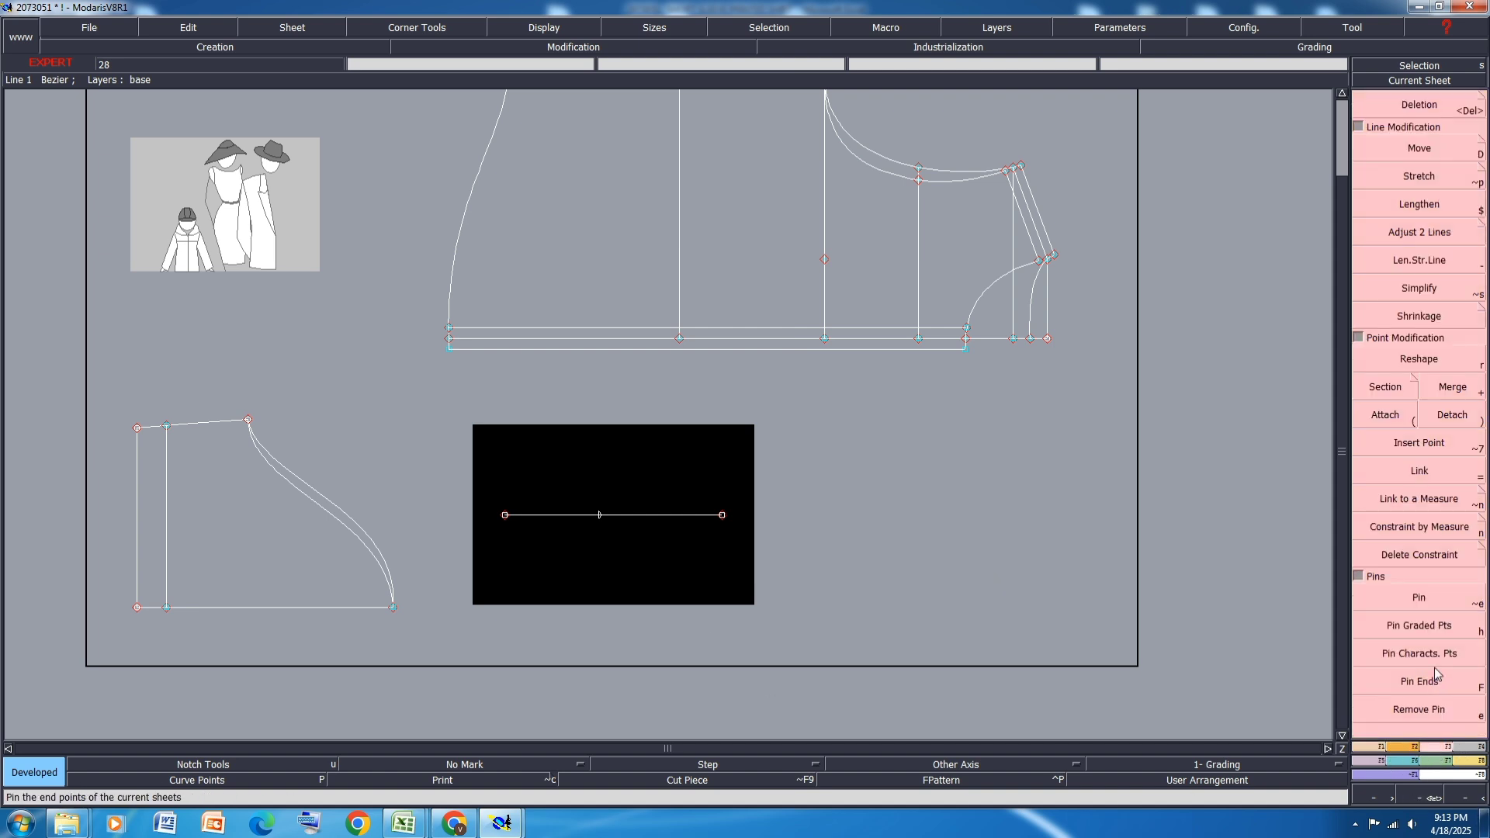
left_click(1428, 438)
left_click(598, 514)
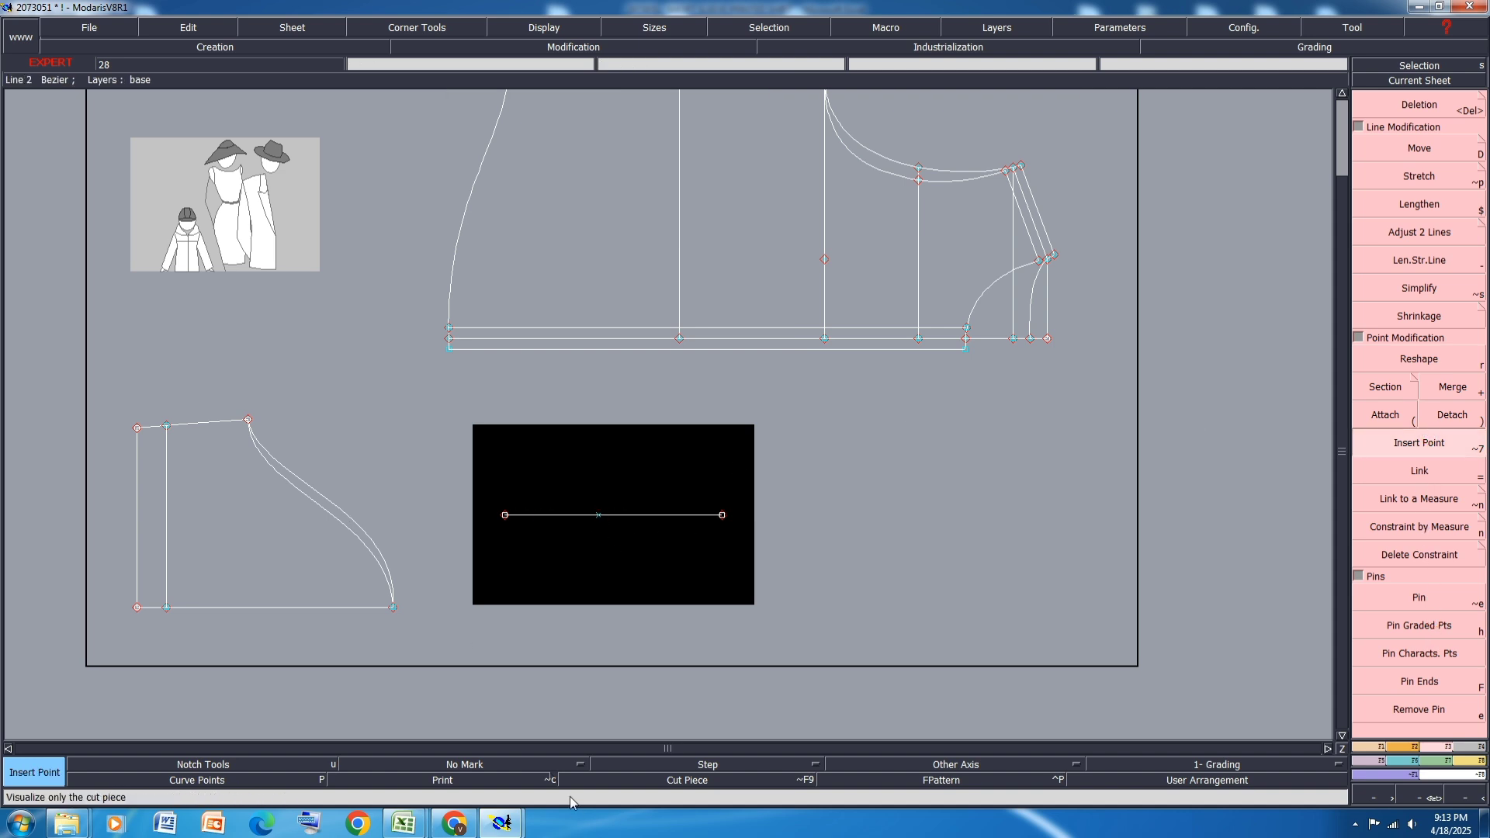
Step: Switch to the Excel size specification, highlight the collar stand height row in yellow, and return to Modaris
mouse_move(497, 824)
left_click(423, 742)
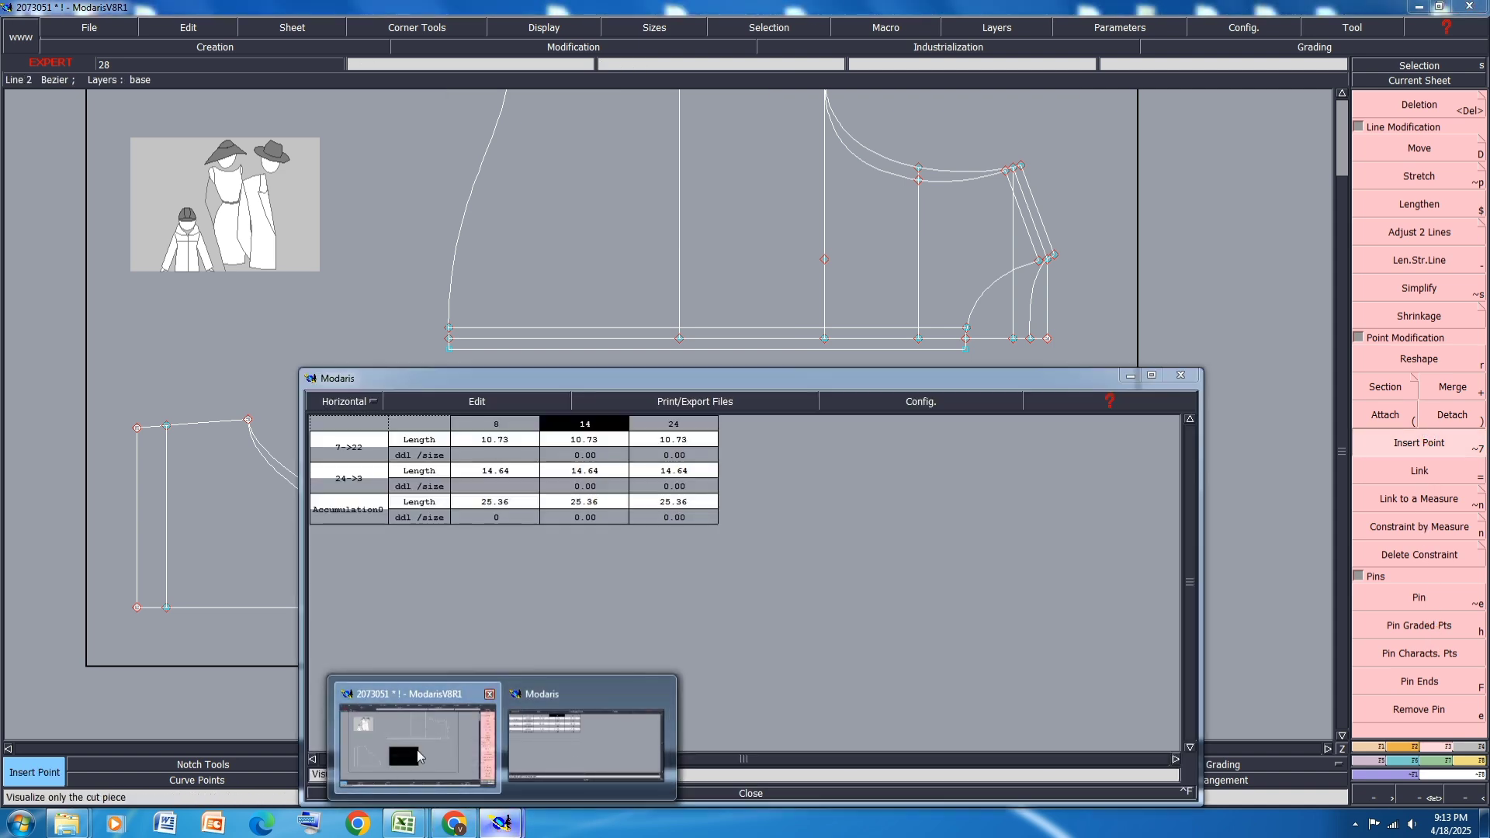
mouse_move(403, 829)
left_click(484, 740)
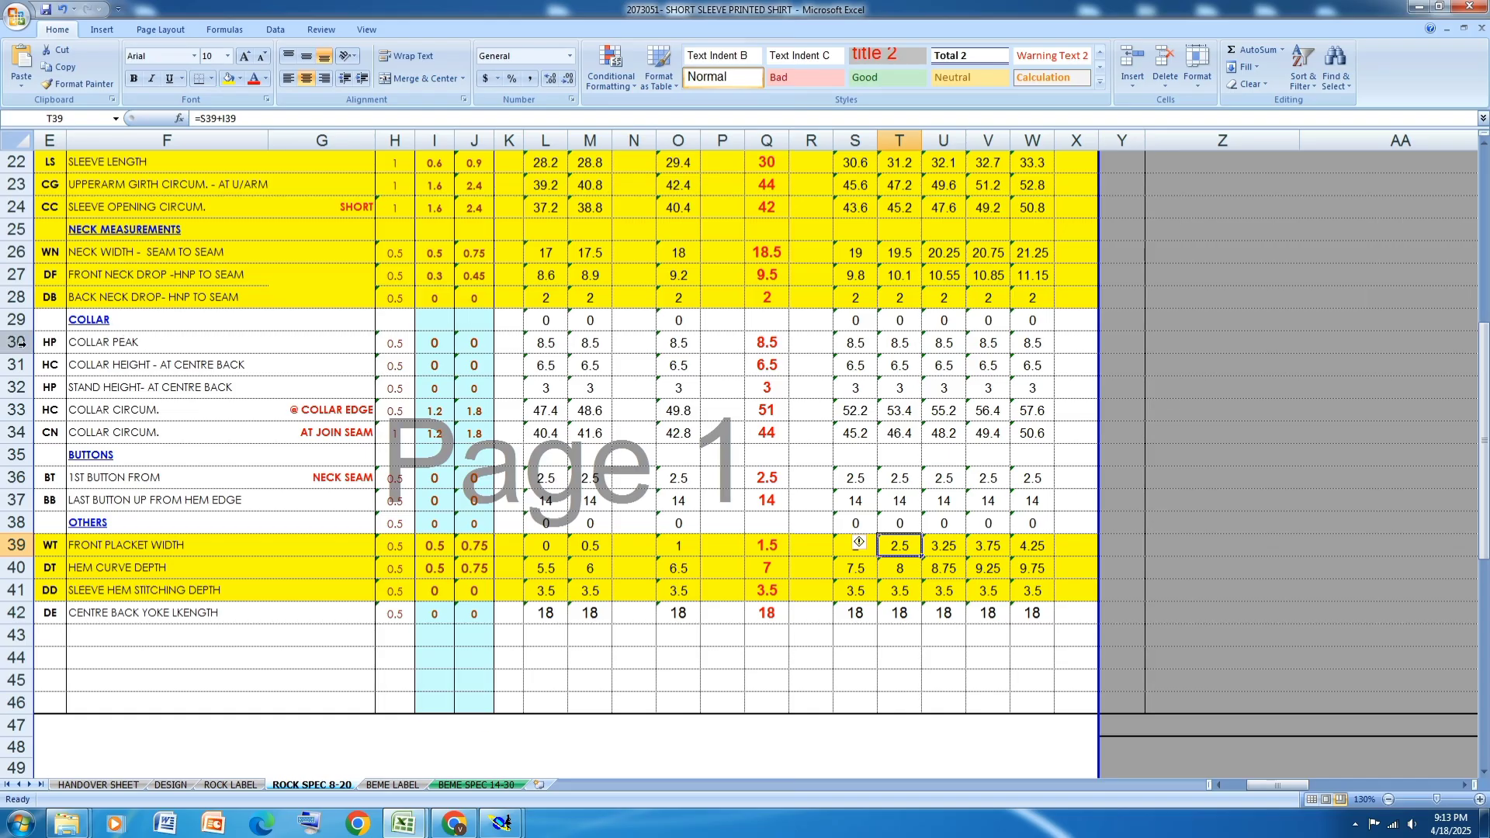
left_click(16, 343)
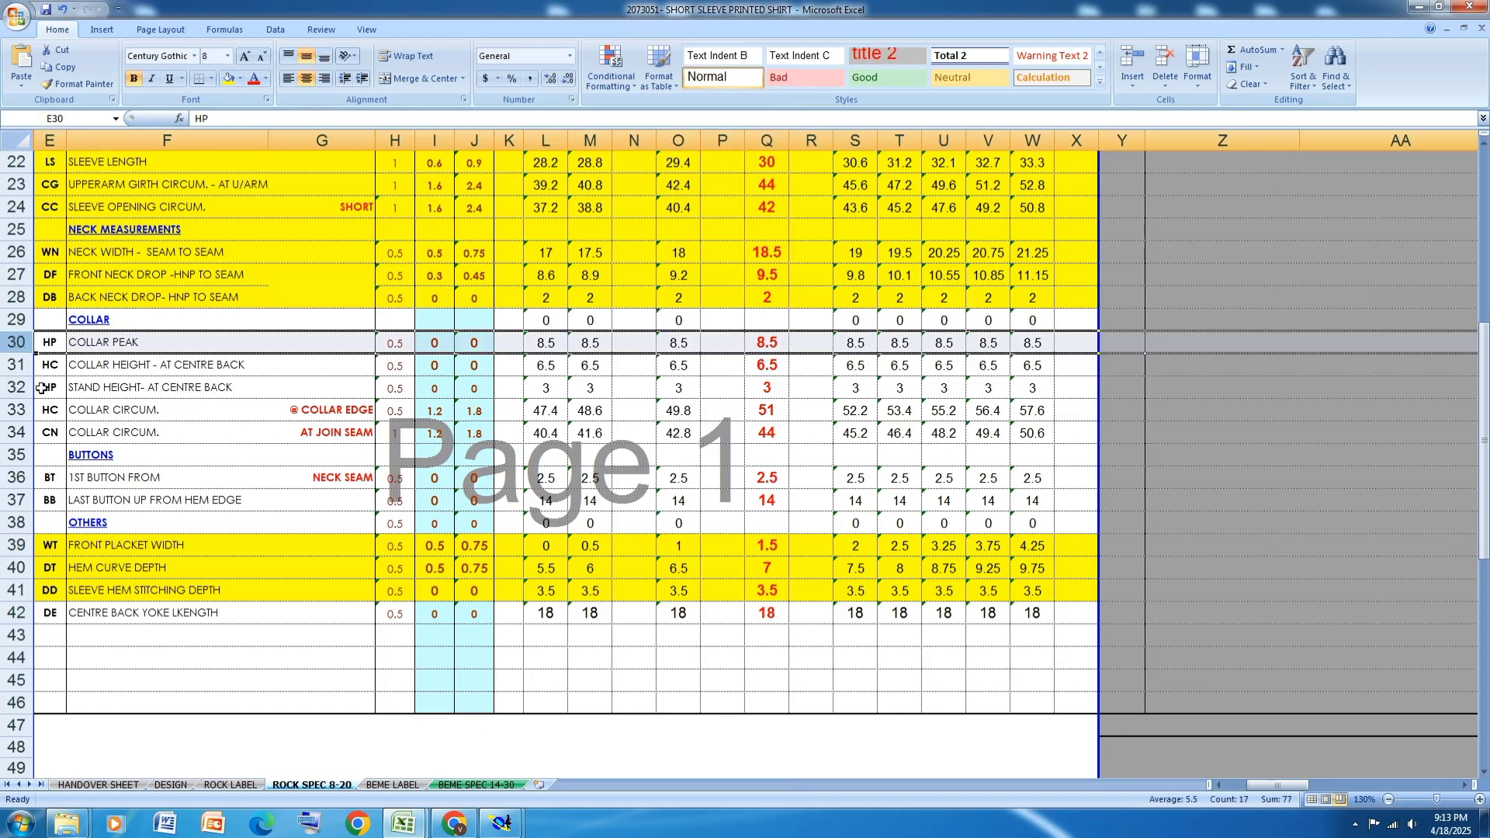
left_click(17, 387)
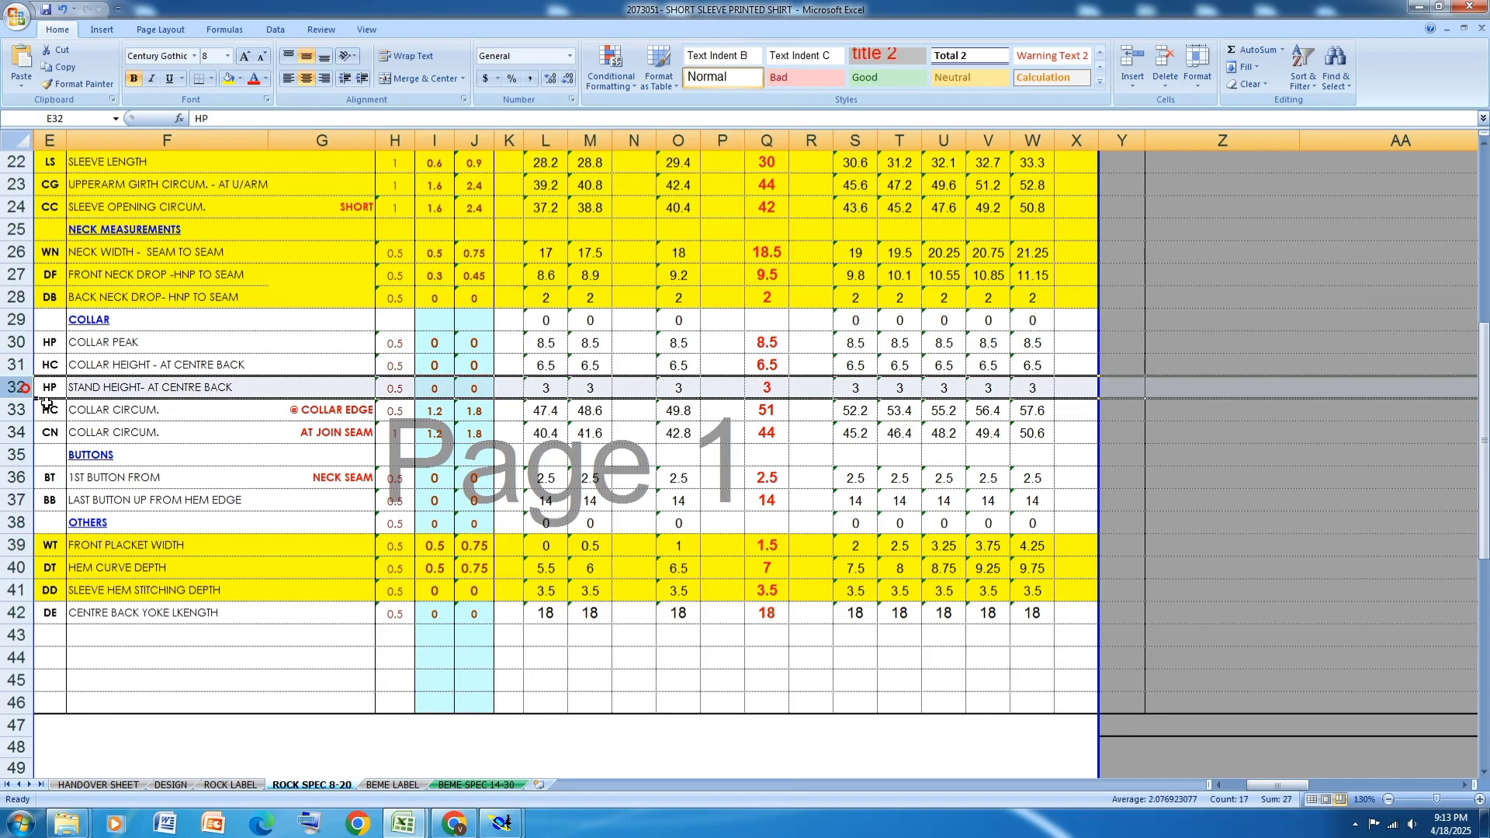
left_click(230, 78)
left_click(490, 824)
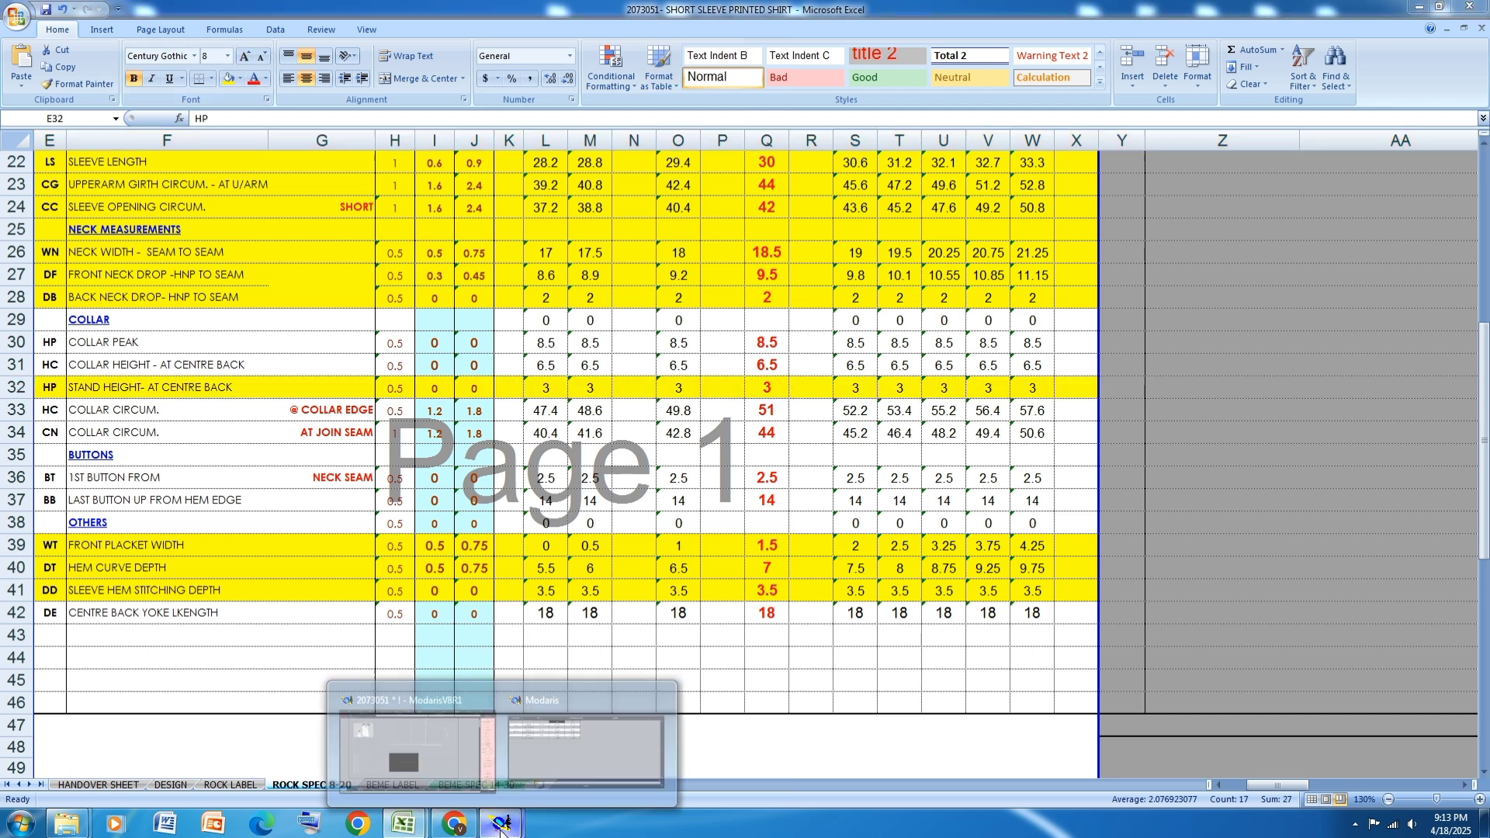
left_click(430, 759)
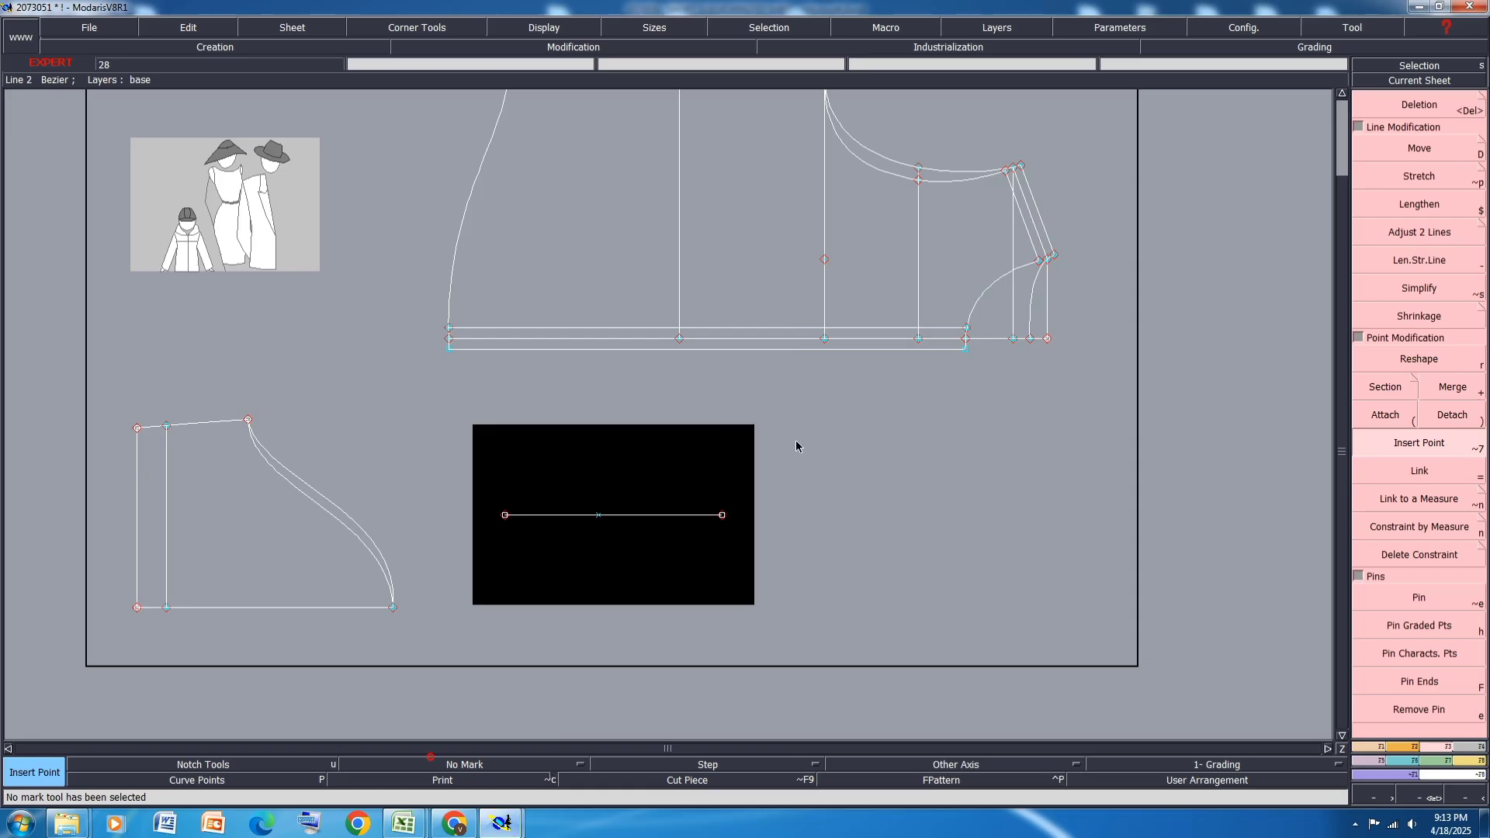
Step: Draw a vertical straight line with dx 0 upward from the horizontal line's left end as the collar stand's centre back height
left_click(506, 515)
type("0")
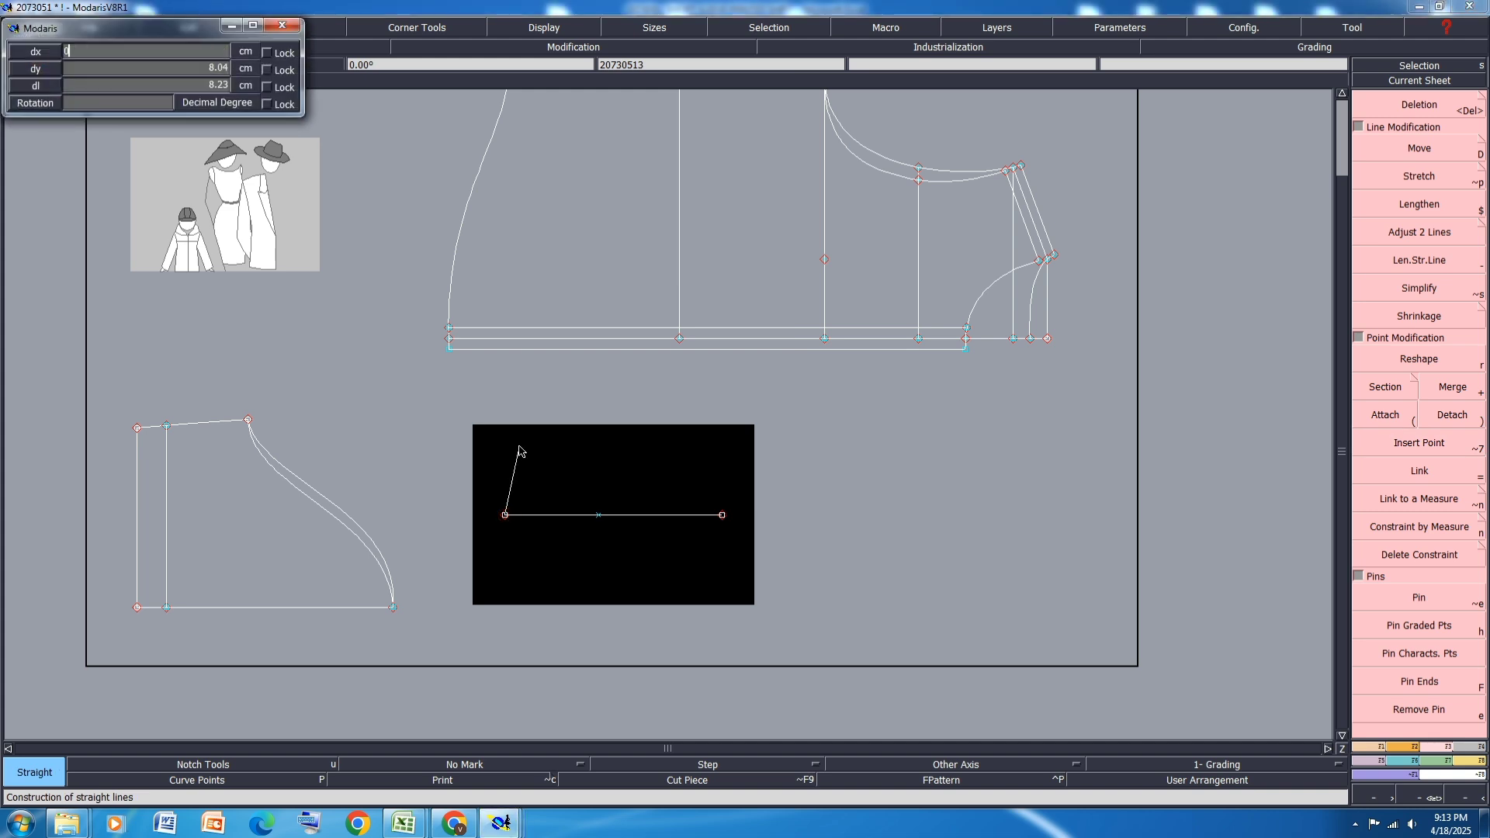
key("Return")
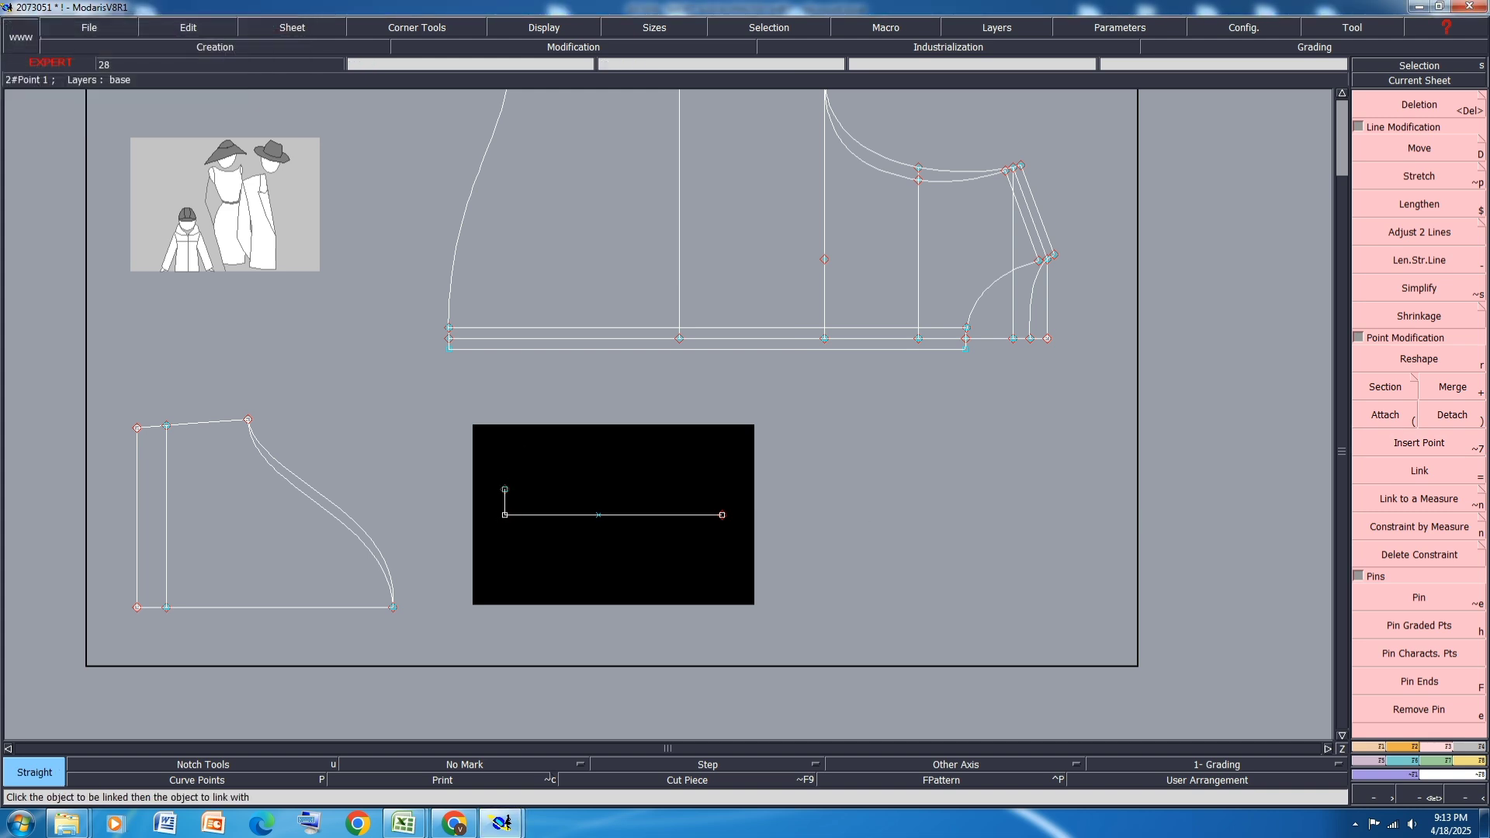
Step: Draw a Bezier line from the vertical line's upper end through a corner point near the front to the horizontal line's right end
key("Delete")
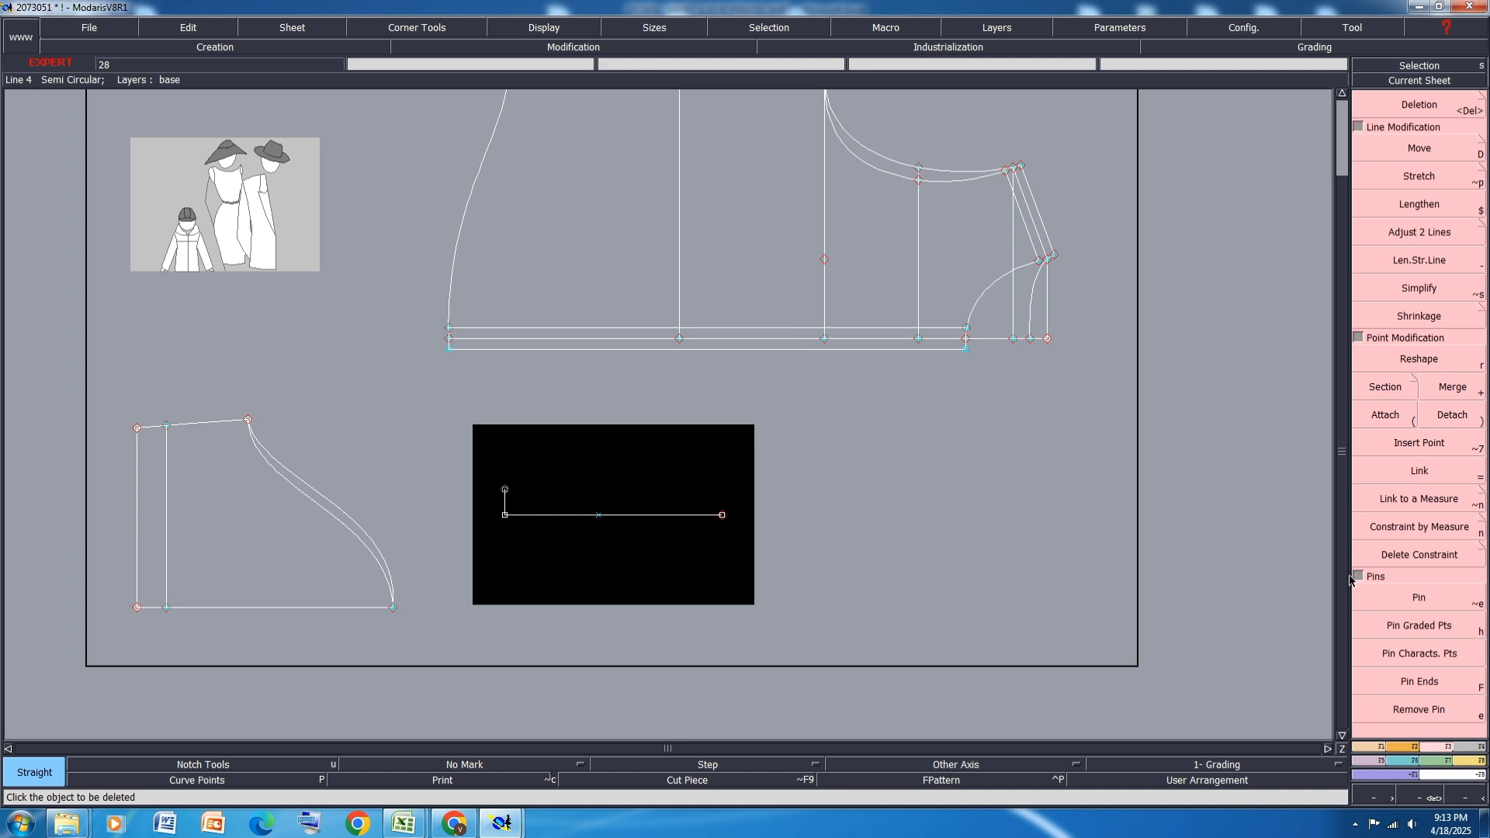
left_click(1448, 157)
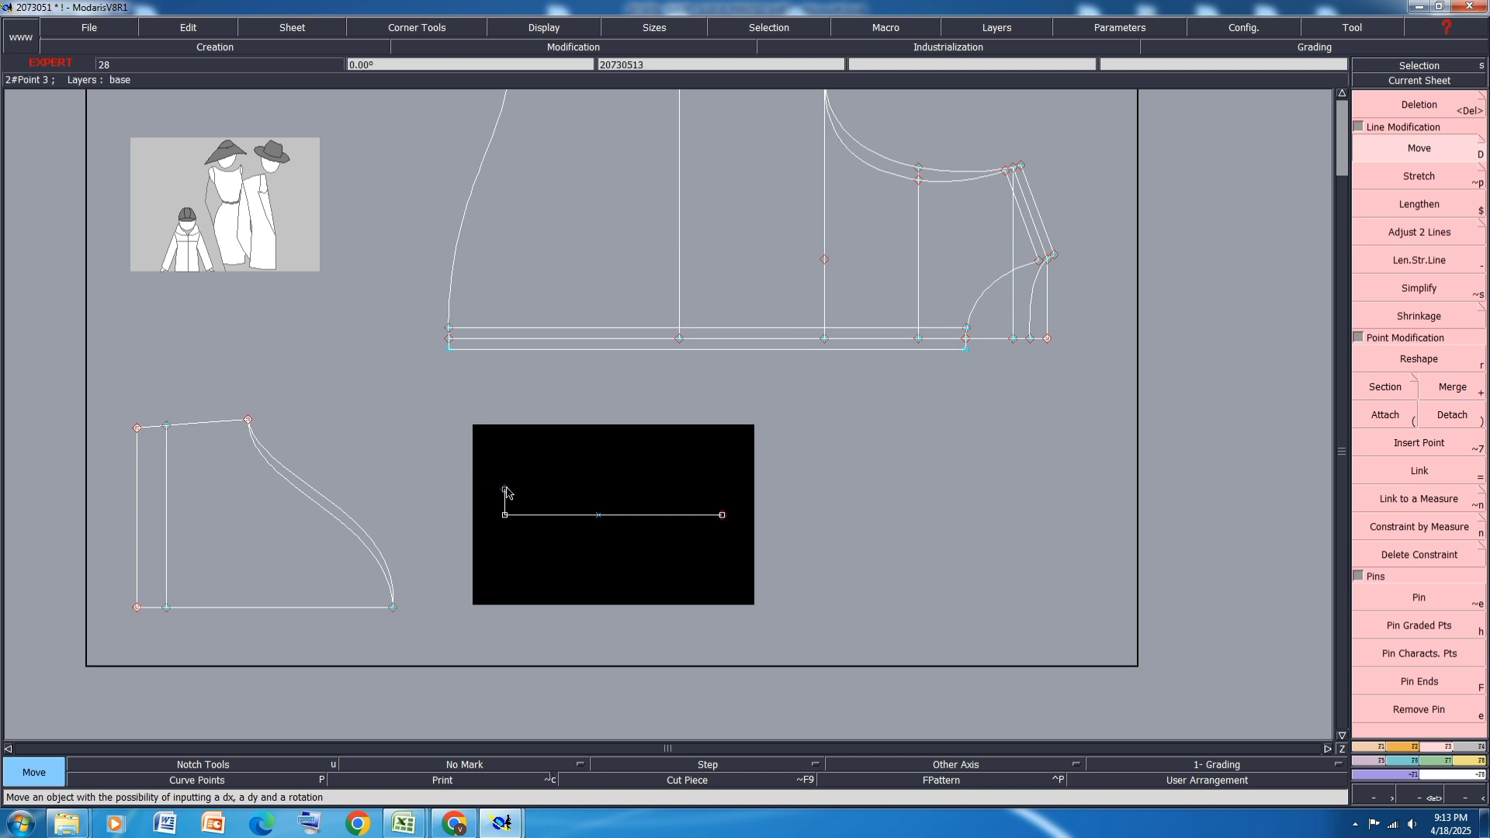
key("ctrl+d")
key("b")
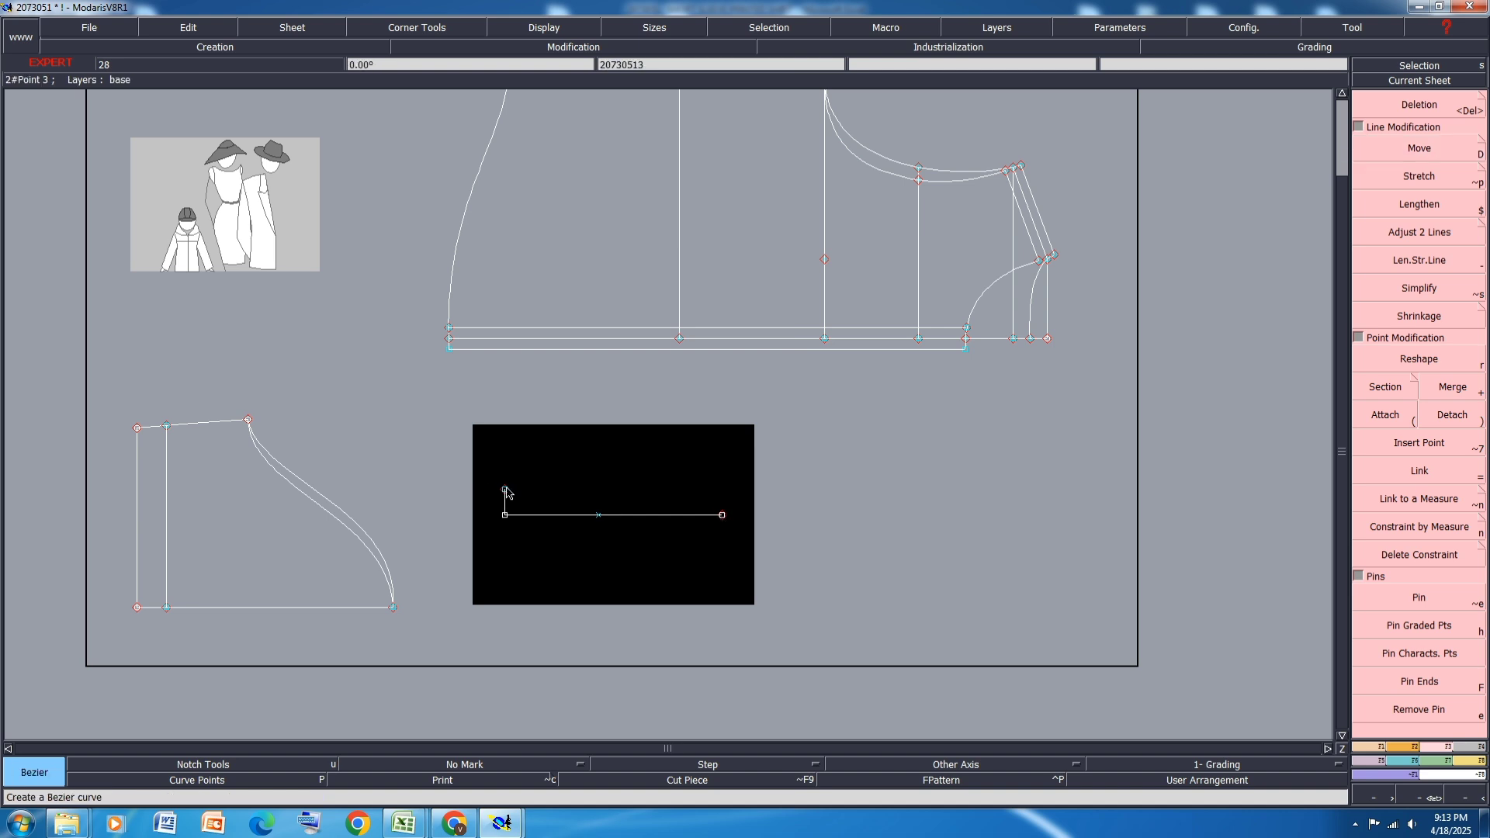
left_click(505, 490)
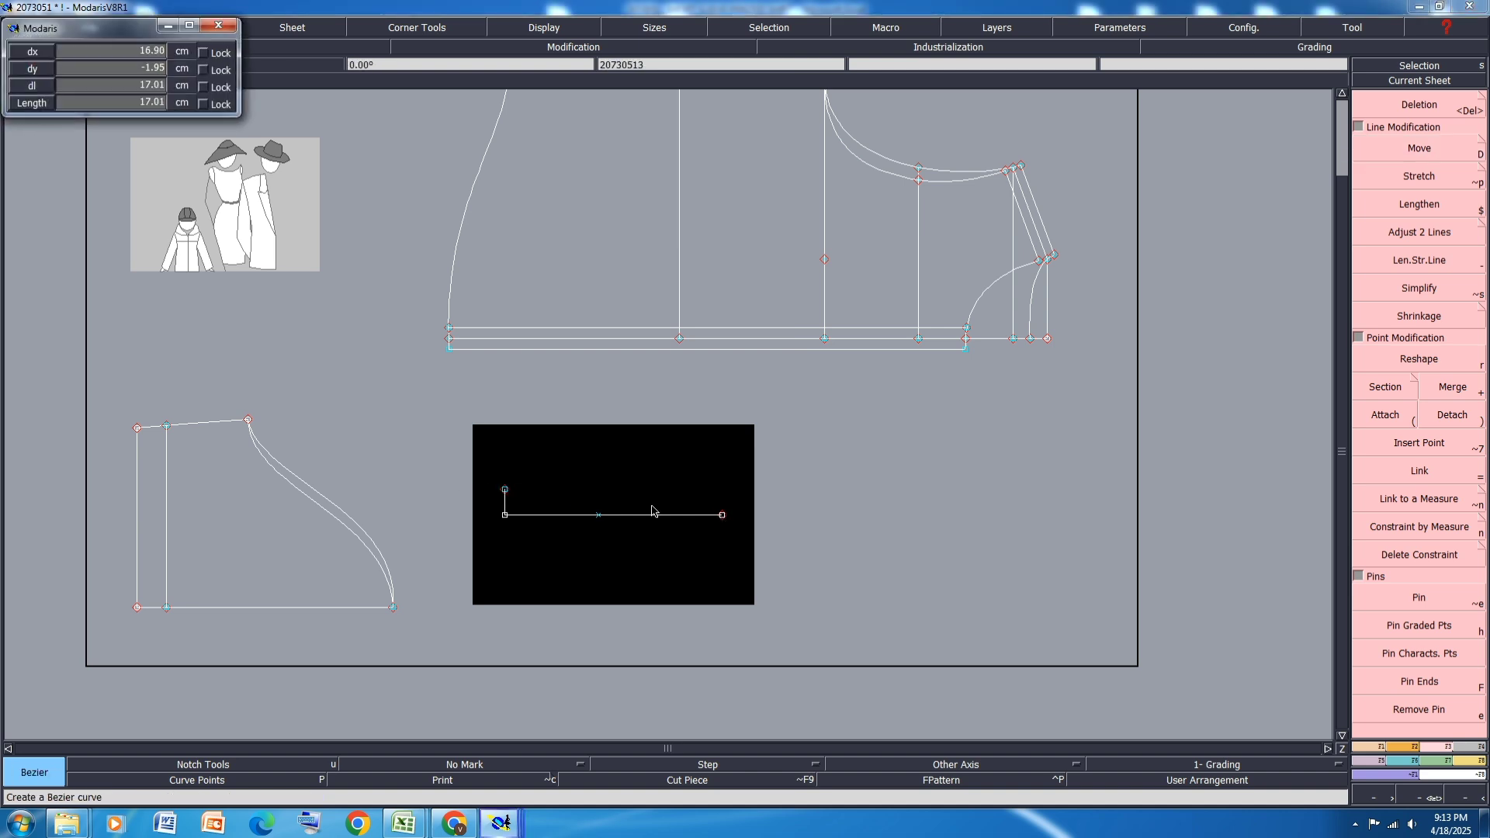
left_click(706, 495)
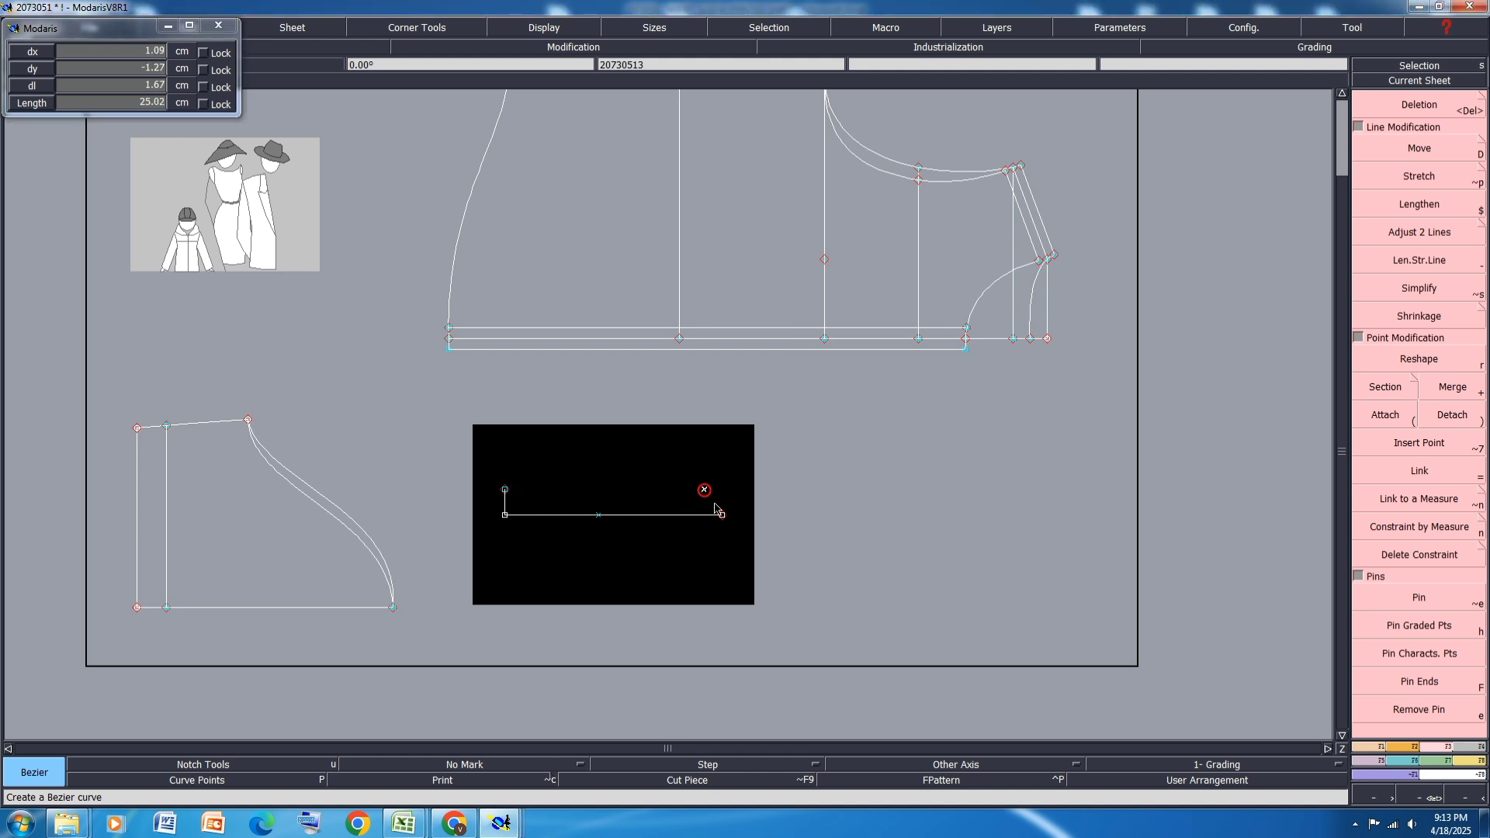
right_click(725, 516)
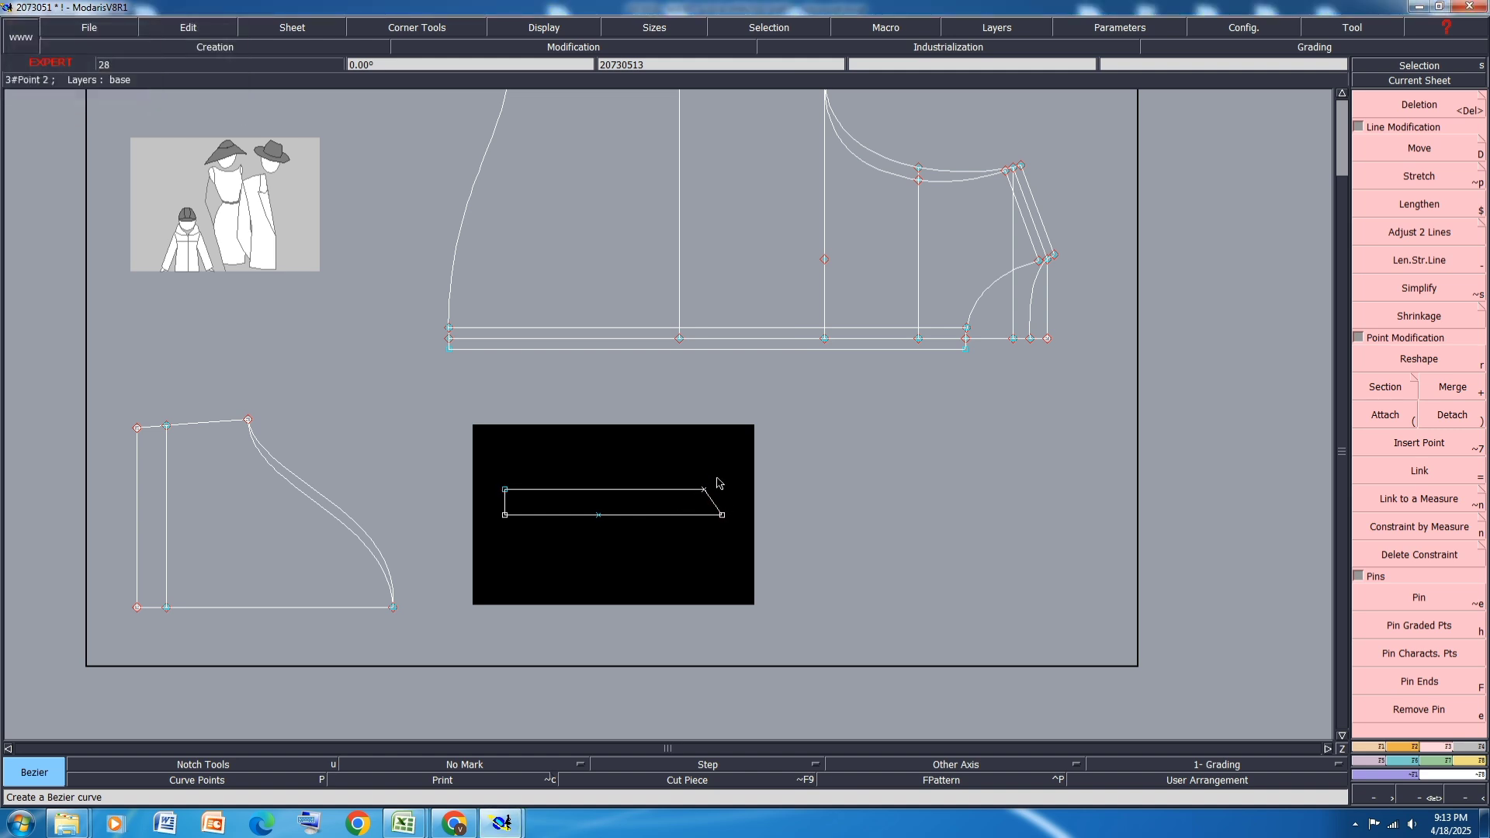
Step: Pin the collar stand outline and move its lower front corner down with a vertical shift of -1.00 cm
scroll(705, 497, "up", 2)
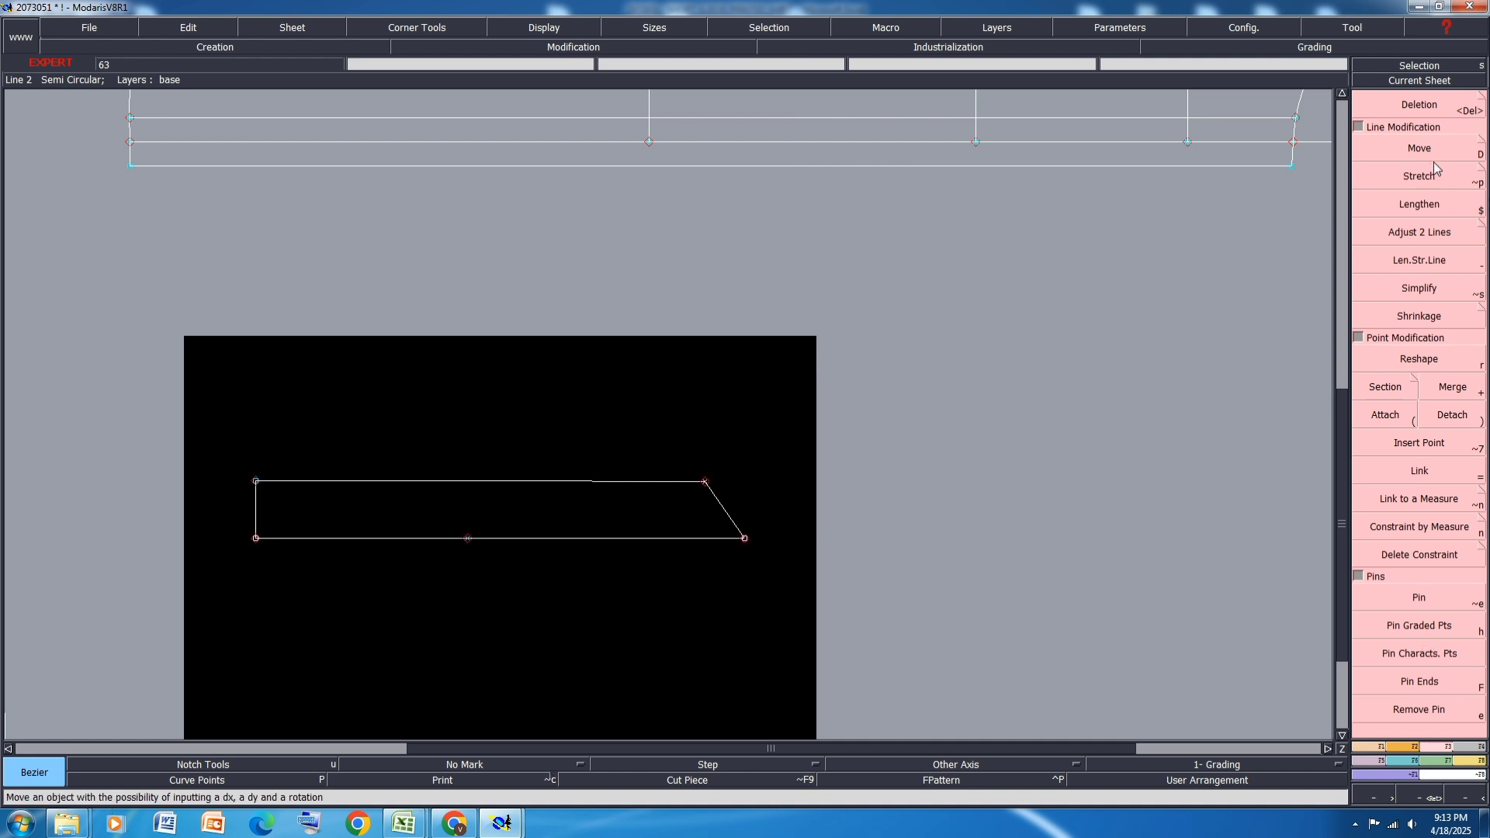
left_click(1419, 598)
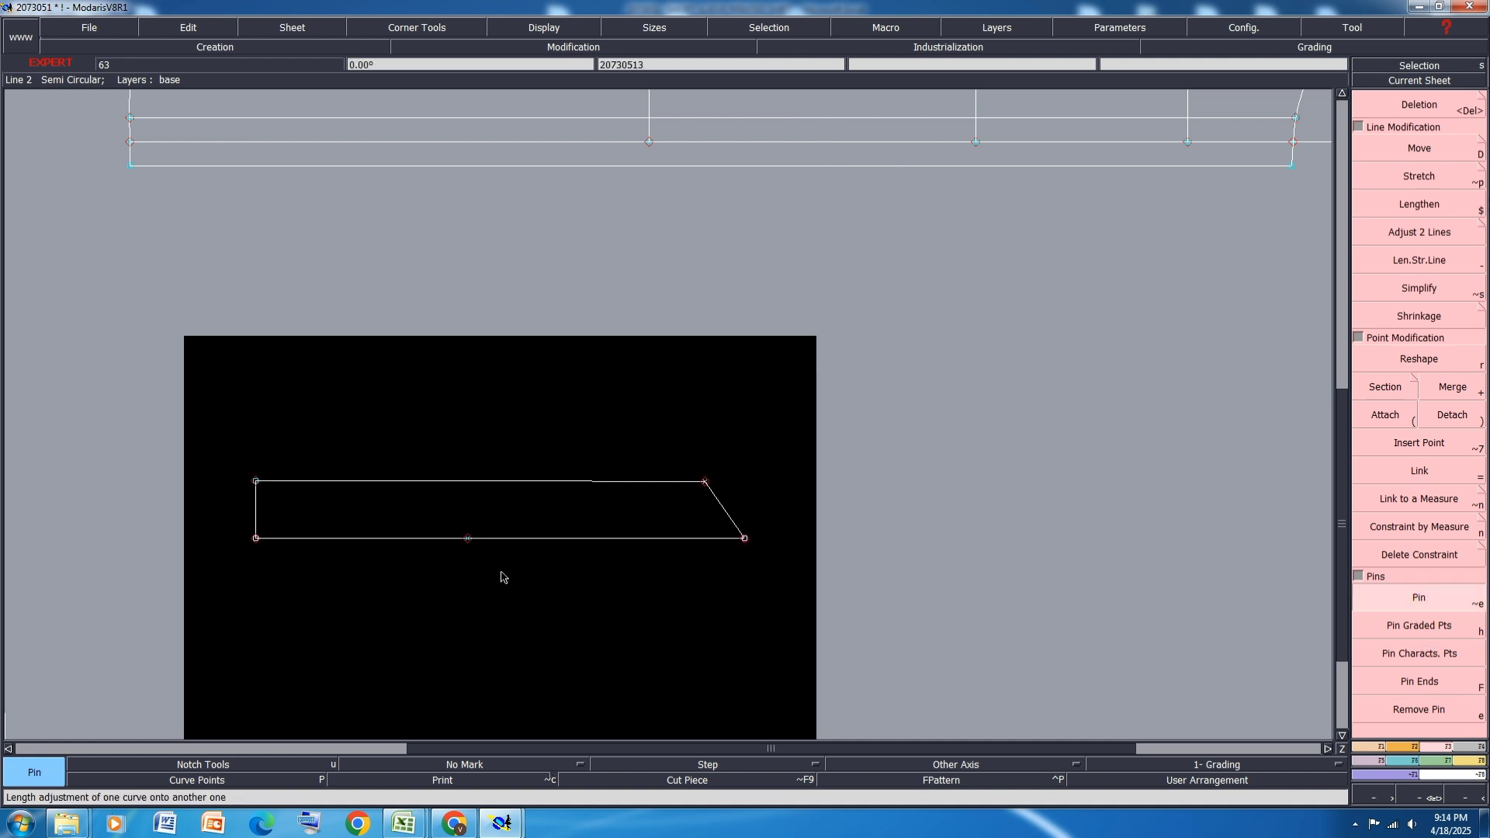
left_click(468, 538)
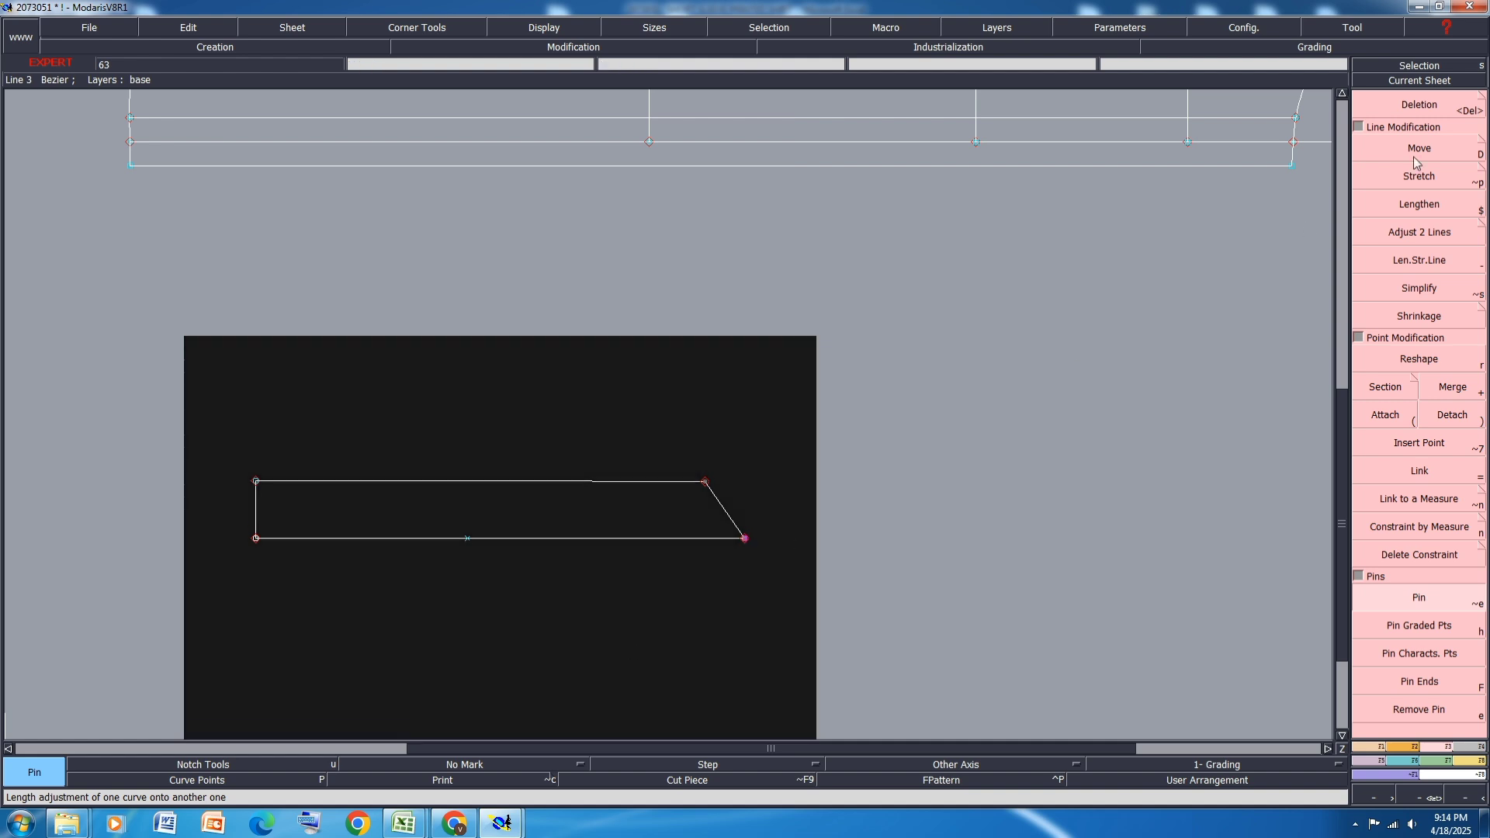
key("d")
left_click(743, 540)
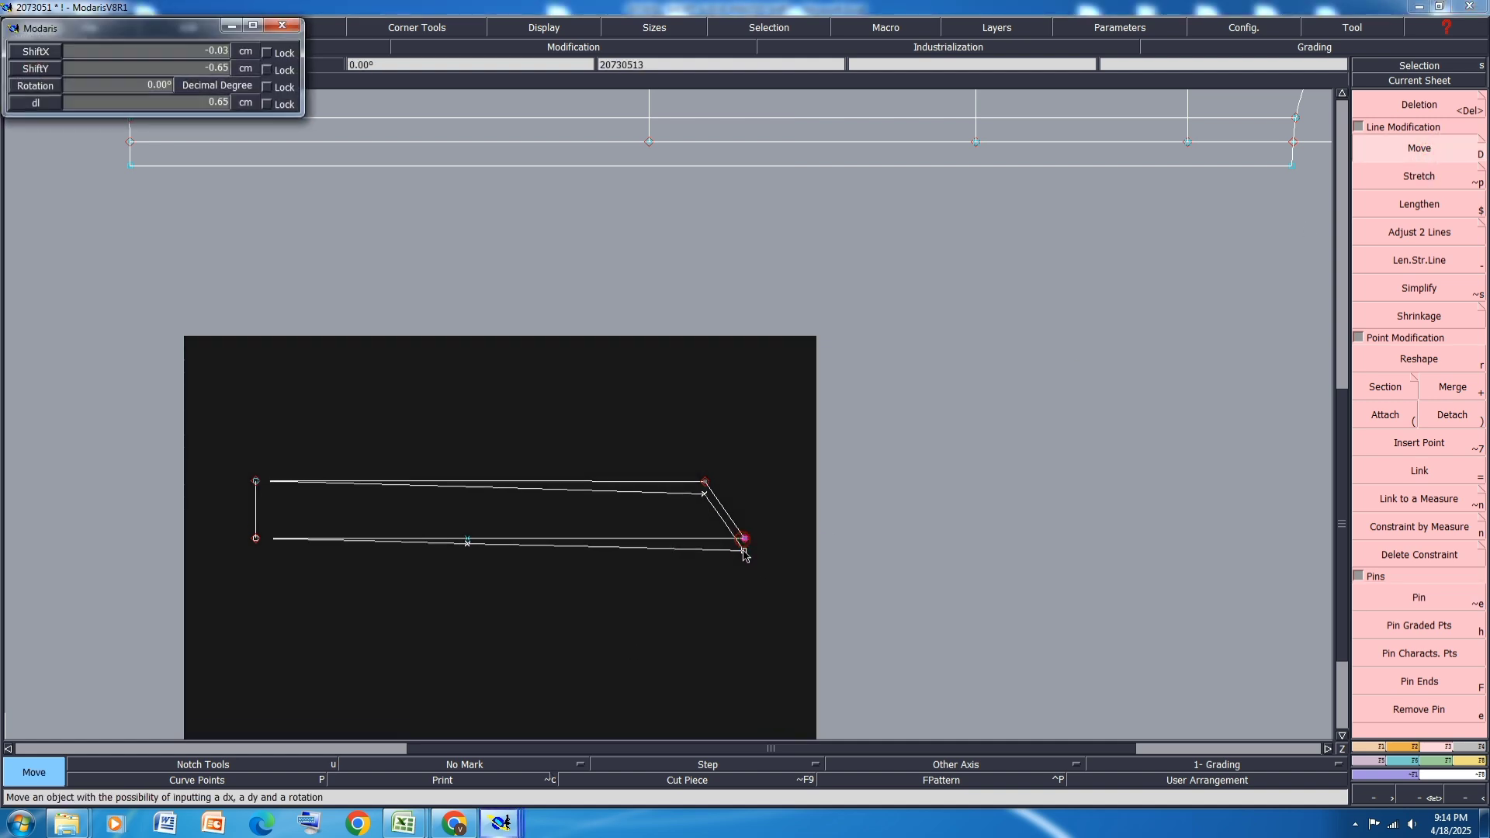
key("Down")
key("Down")
type("-1.00")
key("Return")
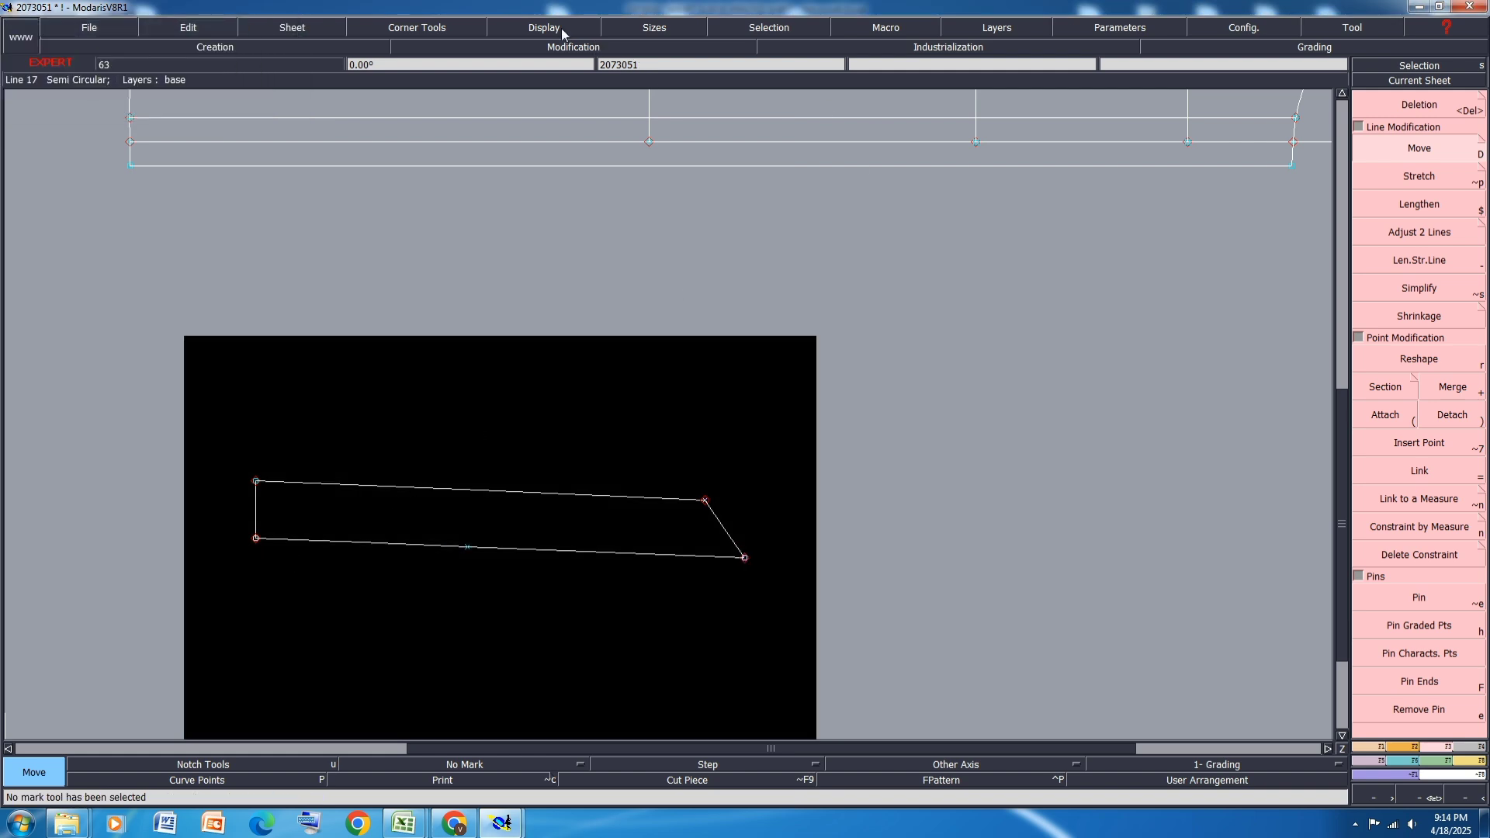
Step: Display the curve handles on the collar stand outline and activate Reshape
left_click(539, 29)
left_click(371, 468)
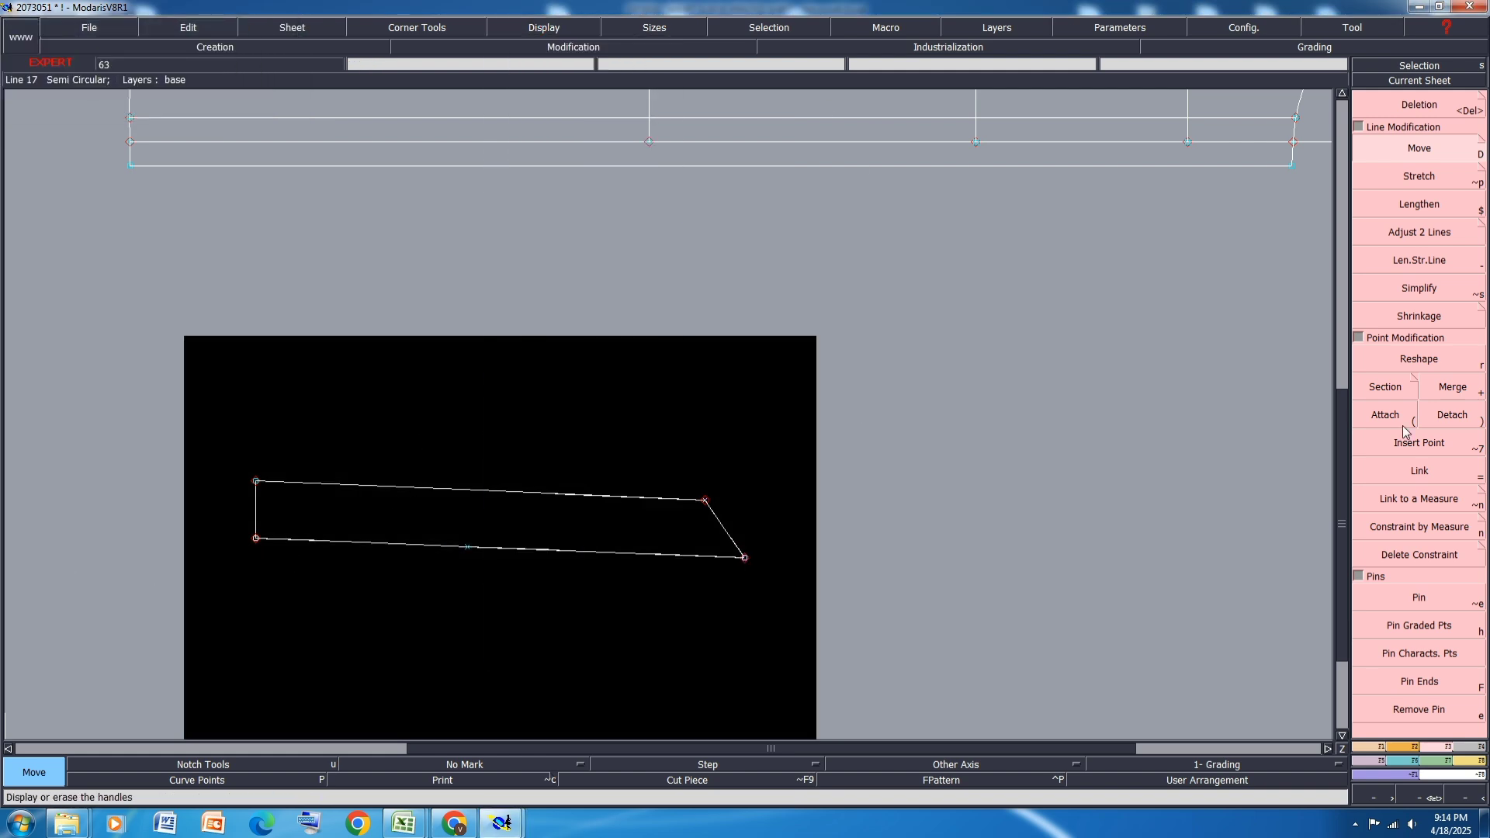
left_click(1422, 362)
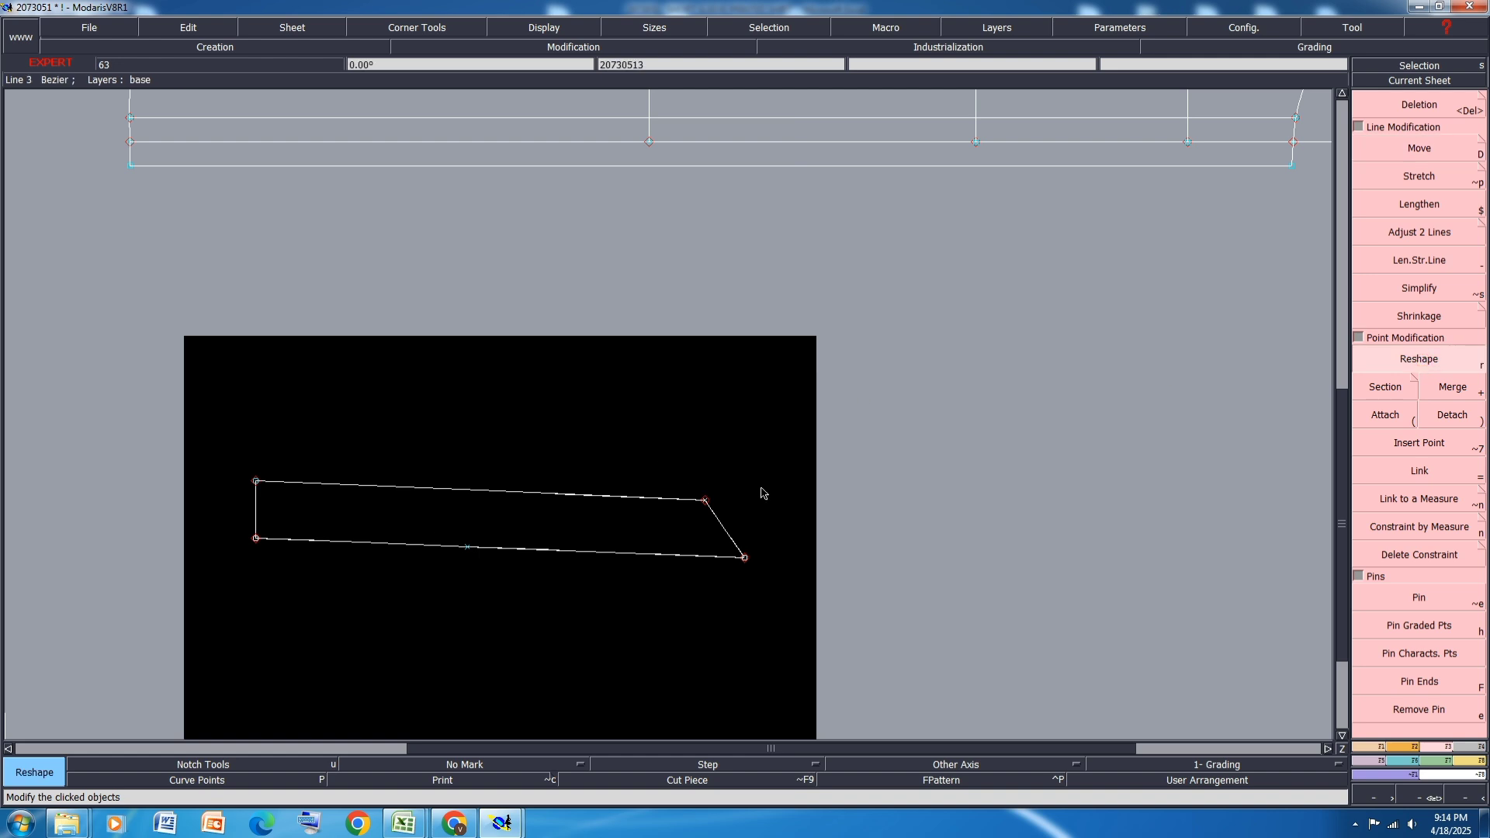
Step: Move the collar stand's upper front corner point with a ShiftX of 0 and a ShiftY of -0.50 cm
left_click(1448, 153)
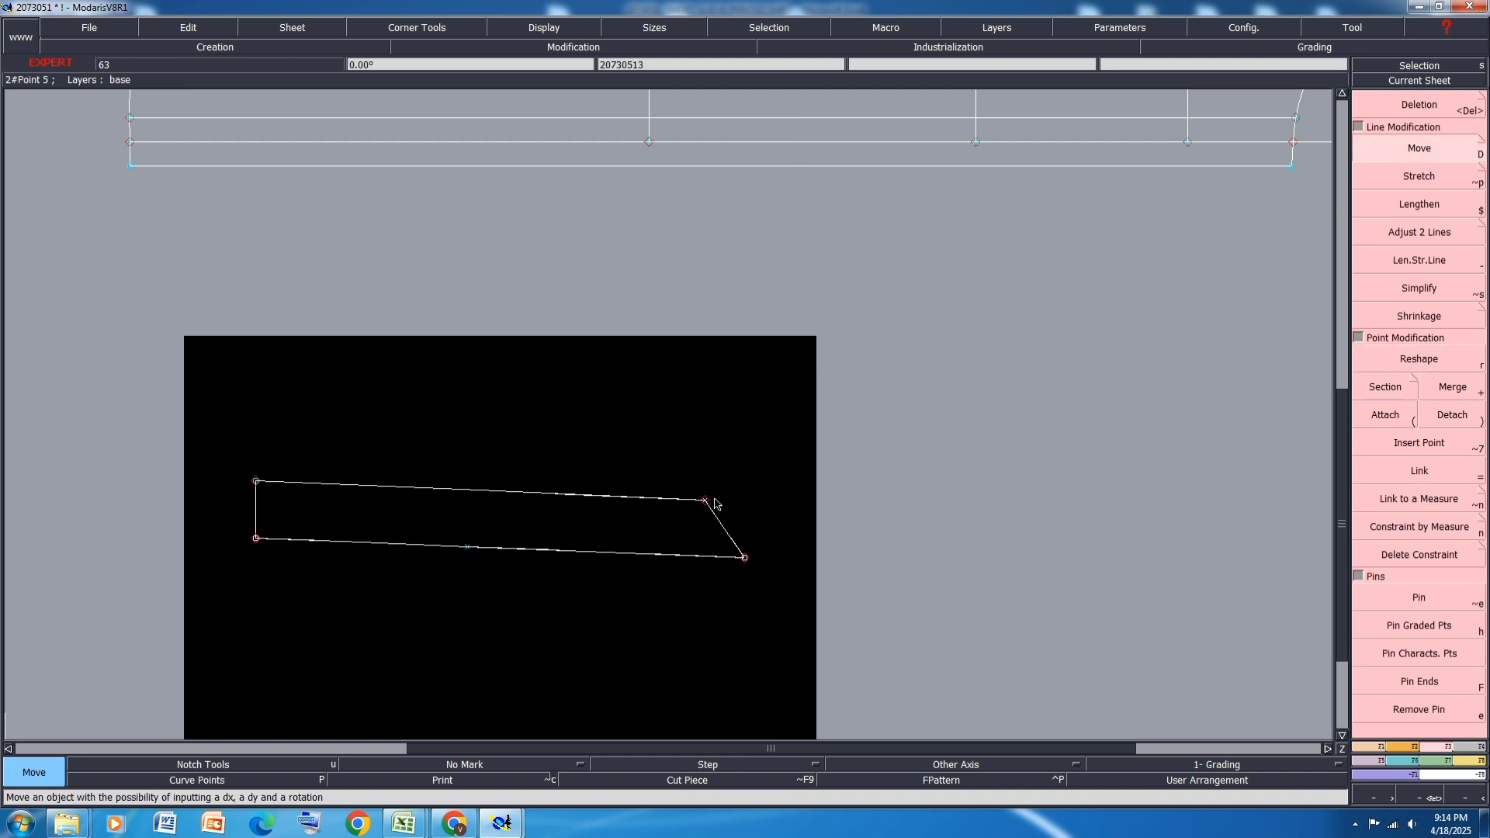
left_click(706, 501)
key("Down")
type("0")
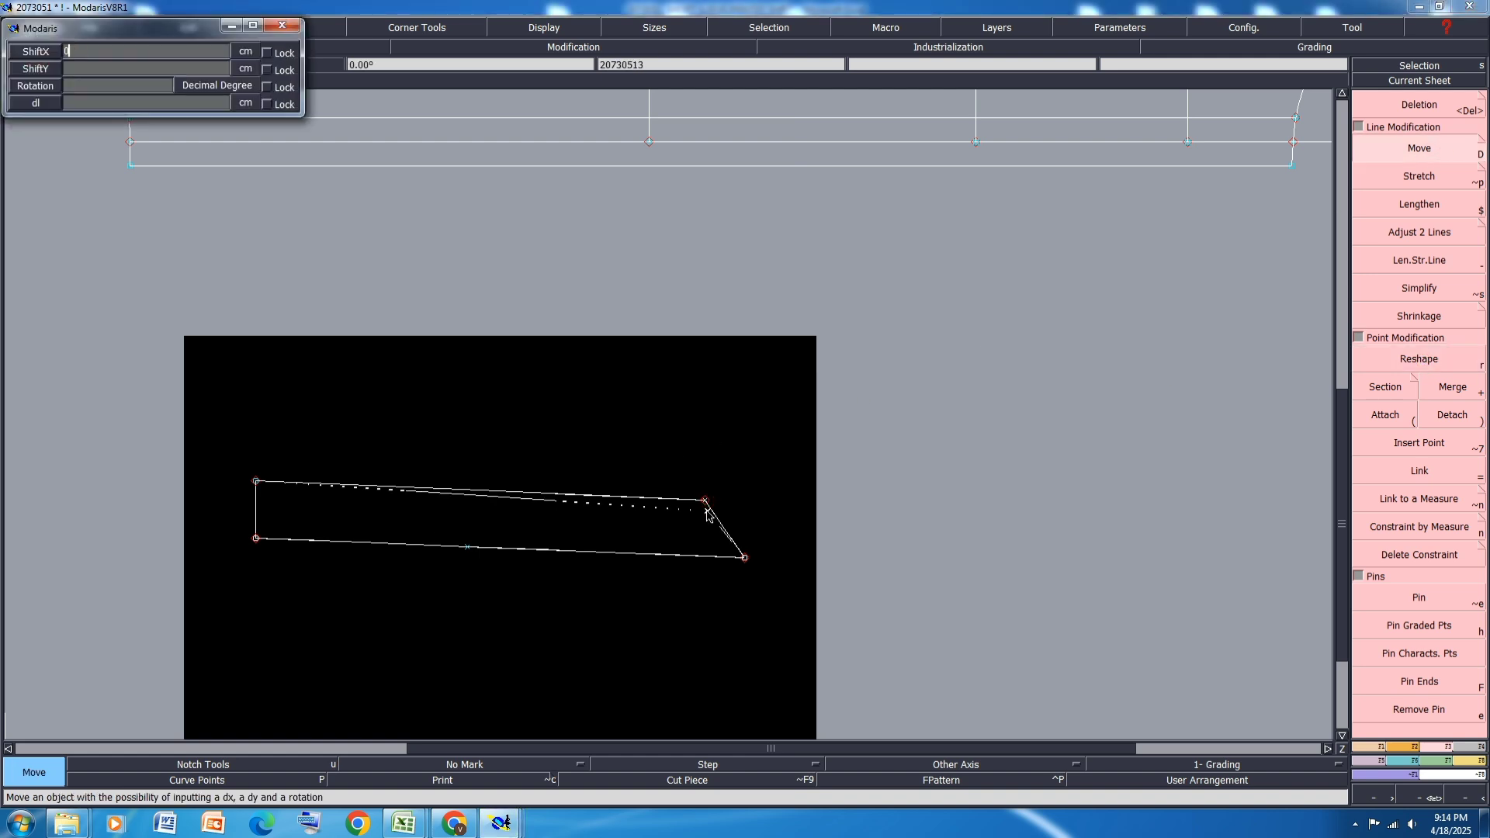
key("Down")
type("-0.50")
key("Return")
Step: Reshape the collar stand's upper edge into a shallow convex curve that starts level at the centre back and slopes down toward the front
left_click(1457, 362)
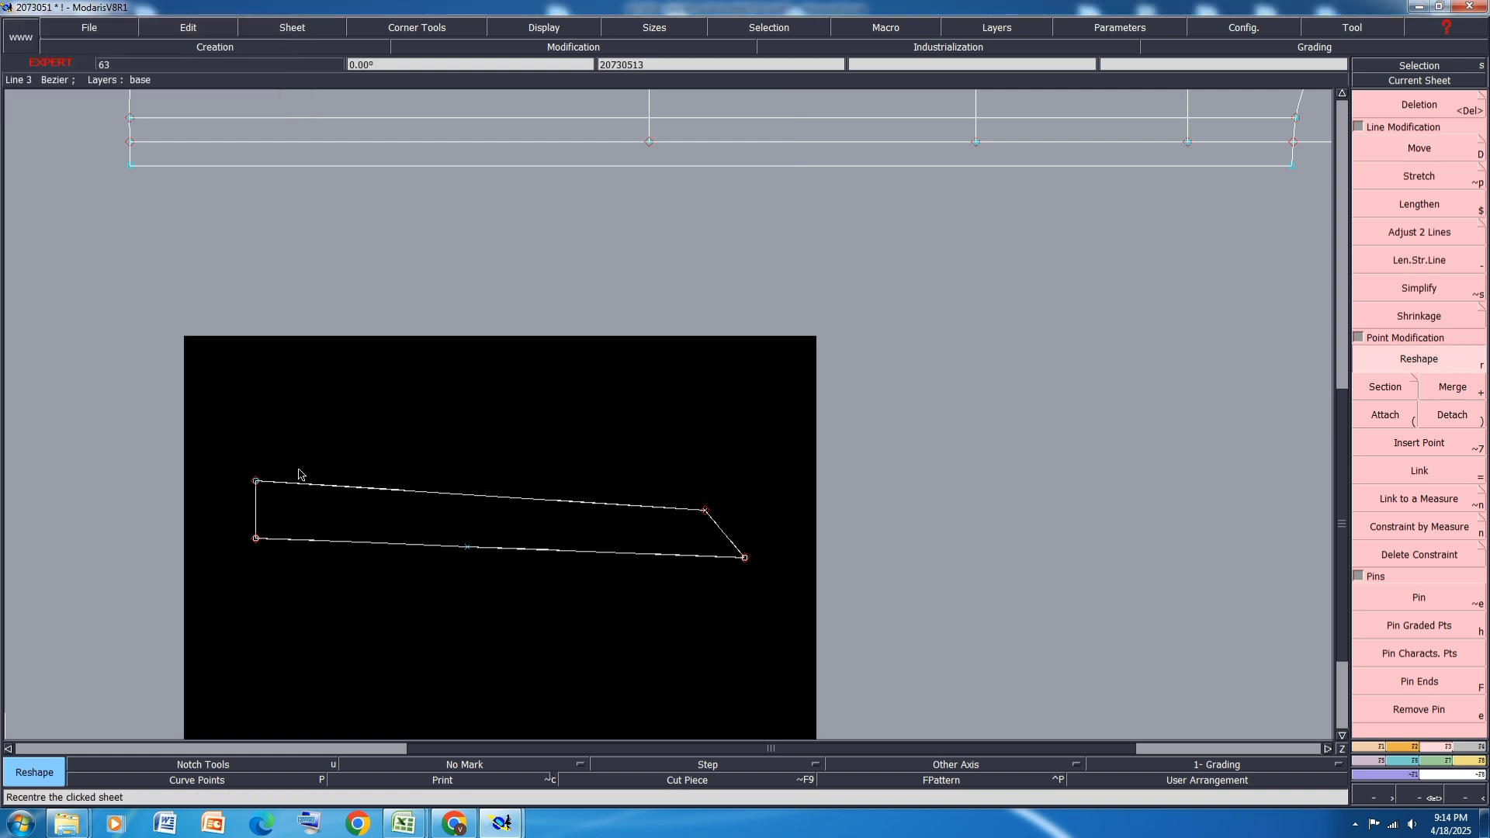
scroll(318, 489, "up", 1)
left_click(412, 491)
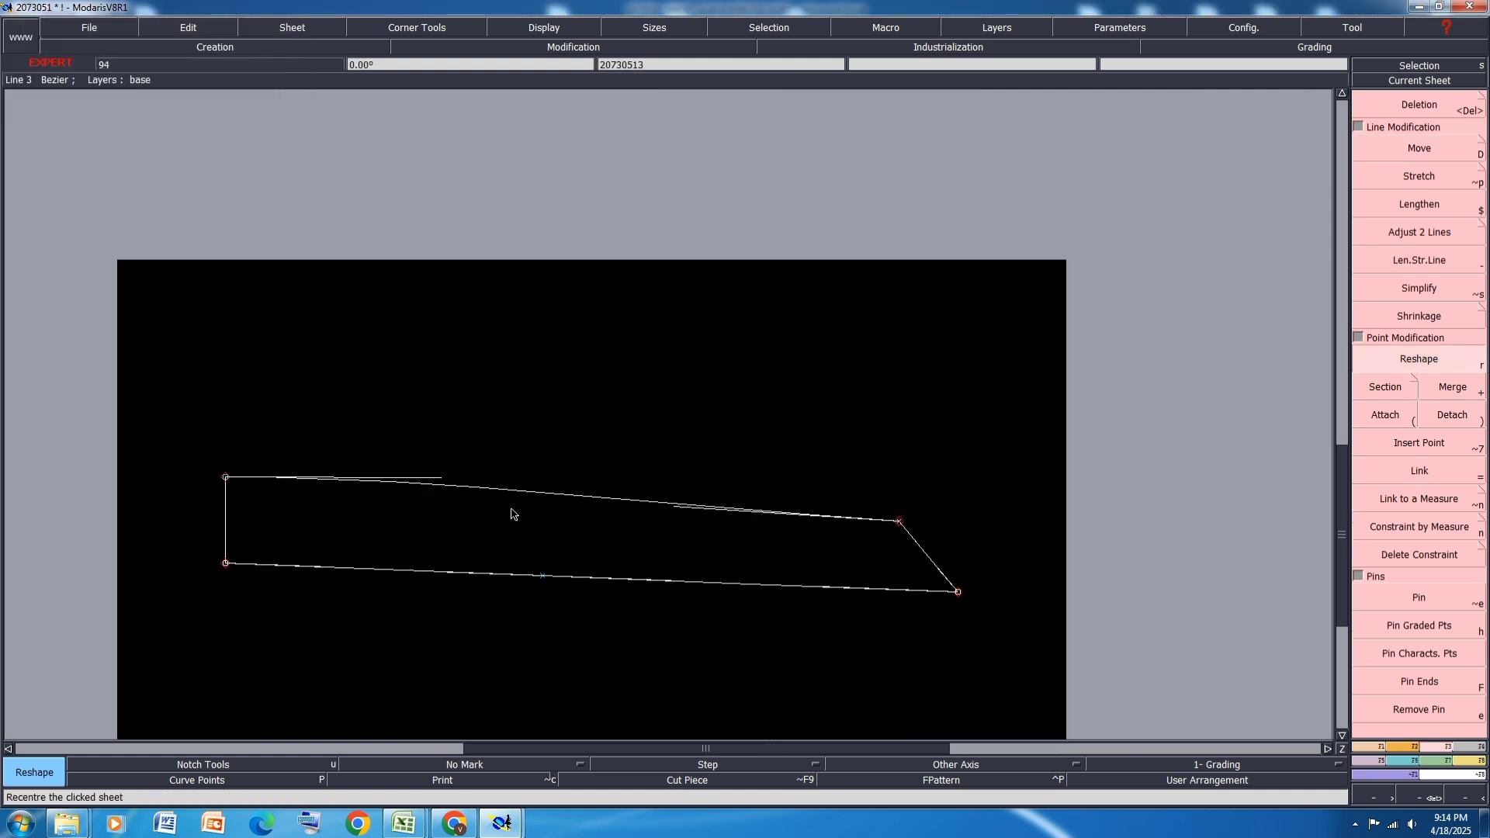
scroll(686, 513, "up", 1)
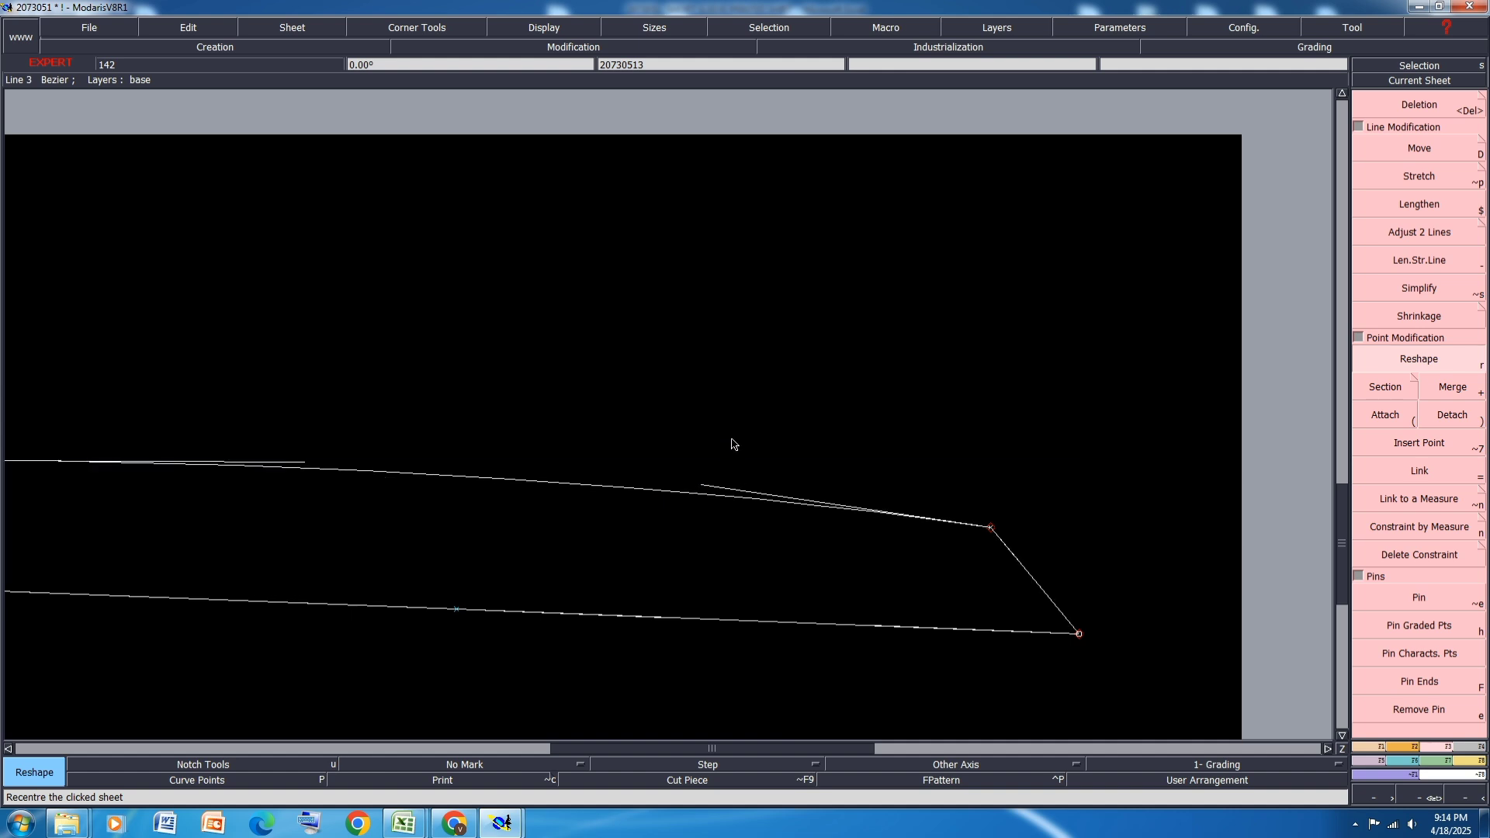
scroll(728, 439, "down", 2)
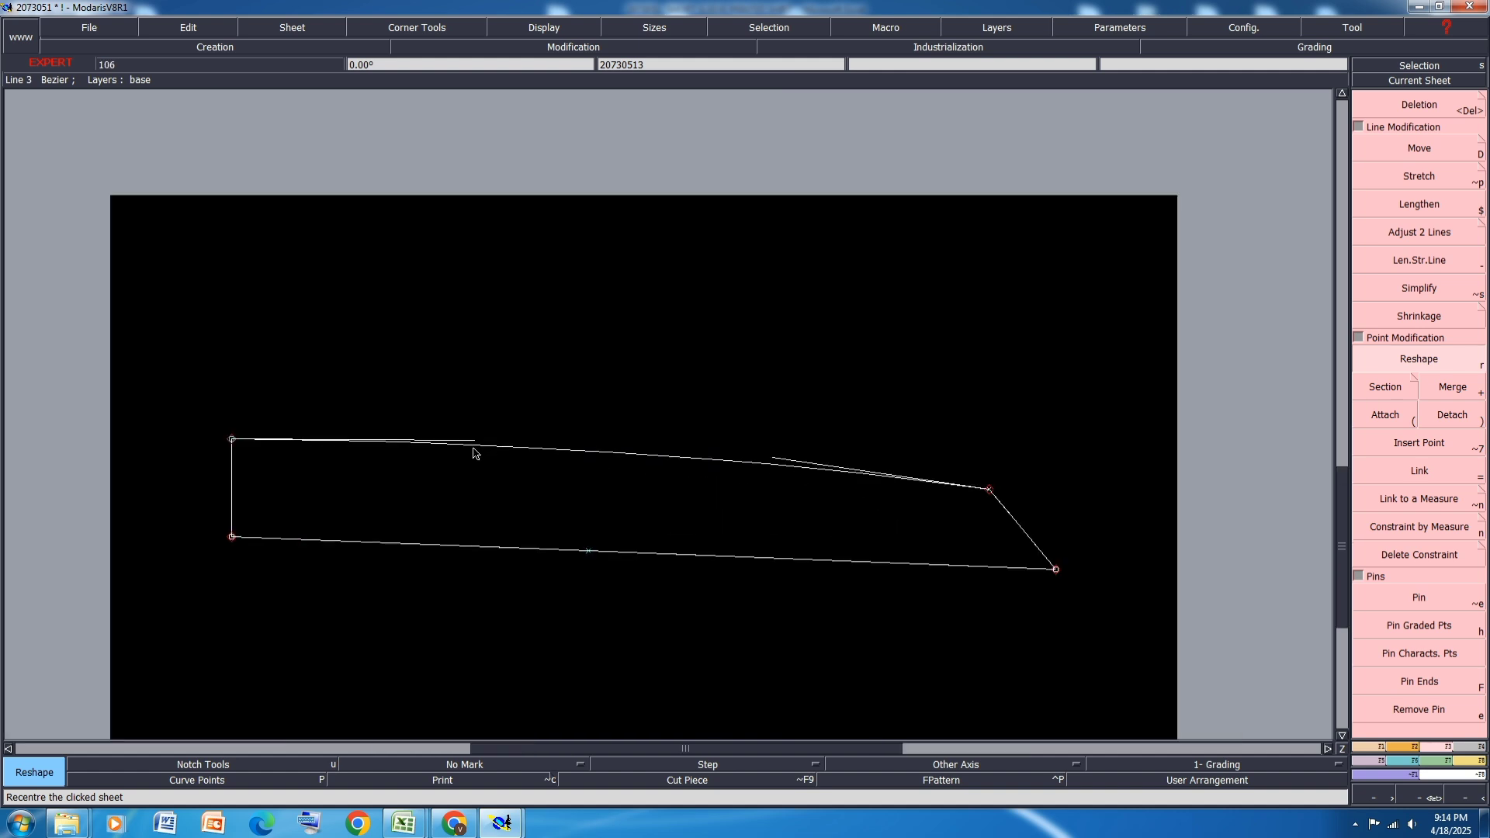
scroll(476, 454, "up", 1)
scroll(512, 460, "down", 2)
scroll(622, 432, "up", 1)
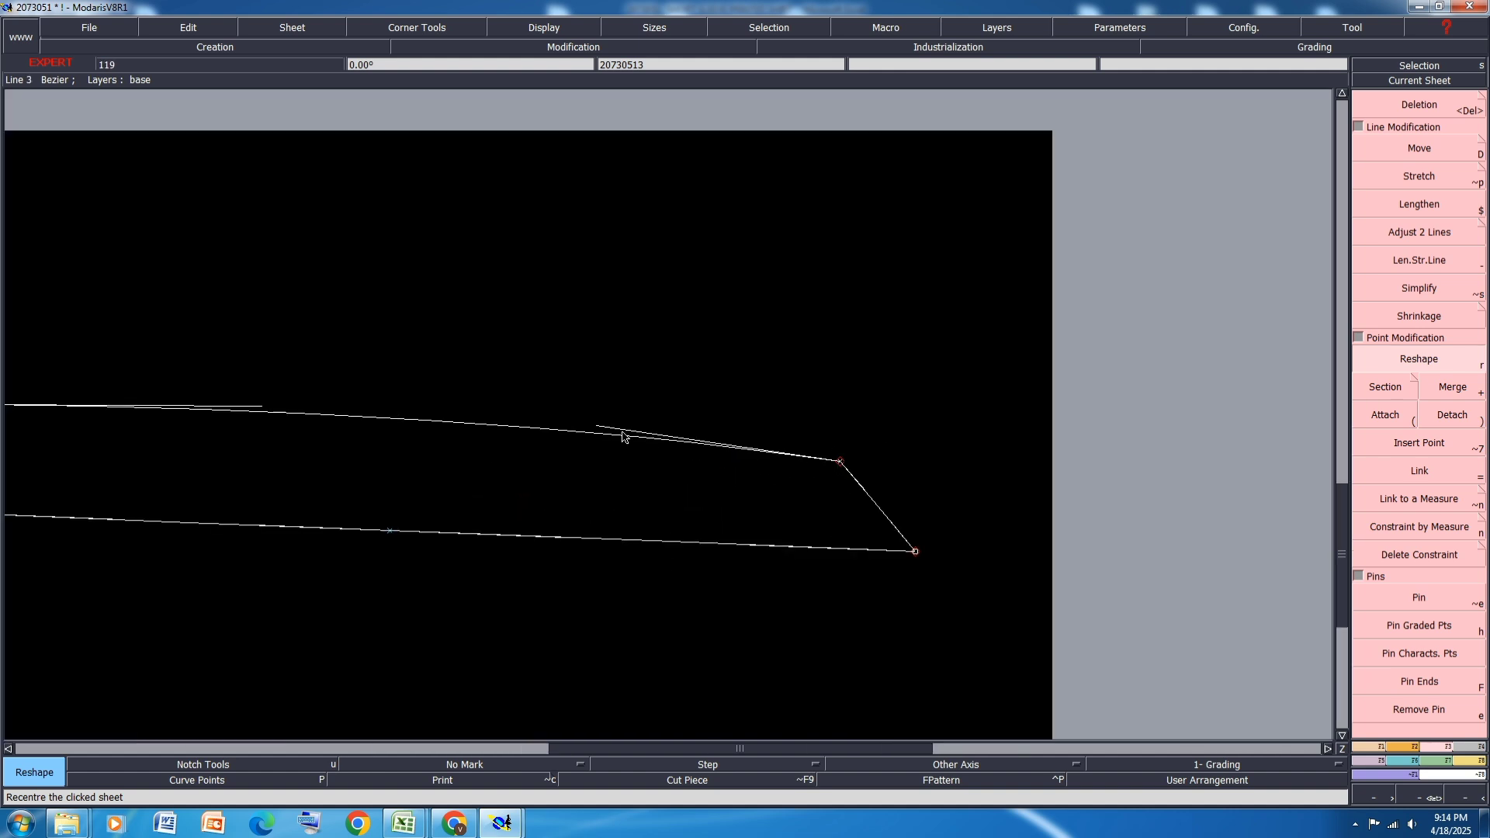
Step: Reshape the slanted front end into a rounded curve that continues the upper edge and meets the lower front corner nearly vertically
scroll(599, 426, "up", 1)
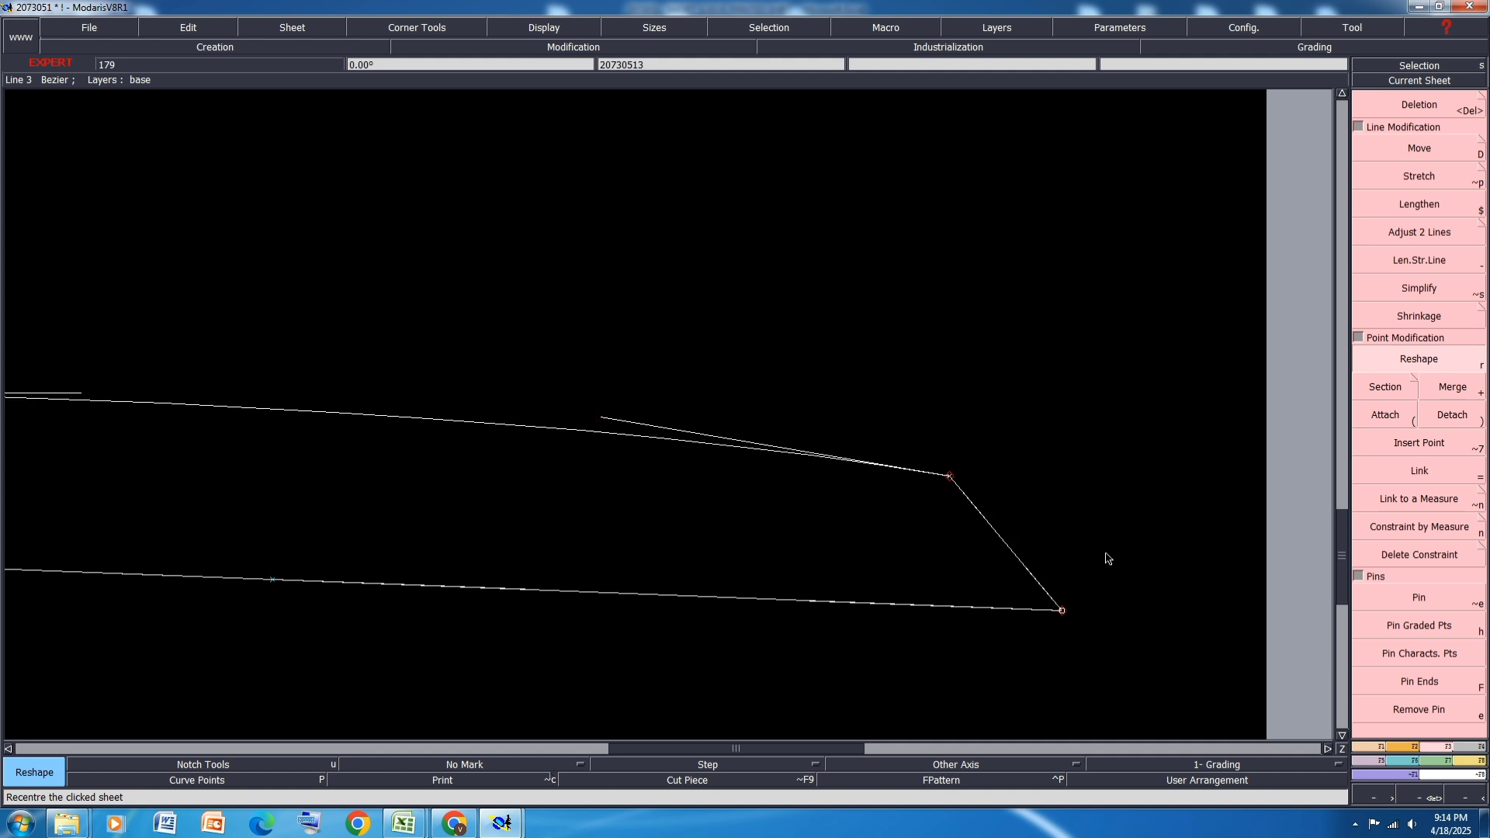
scroll(1108, 559, "up", 1)
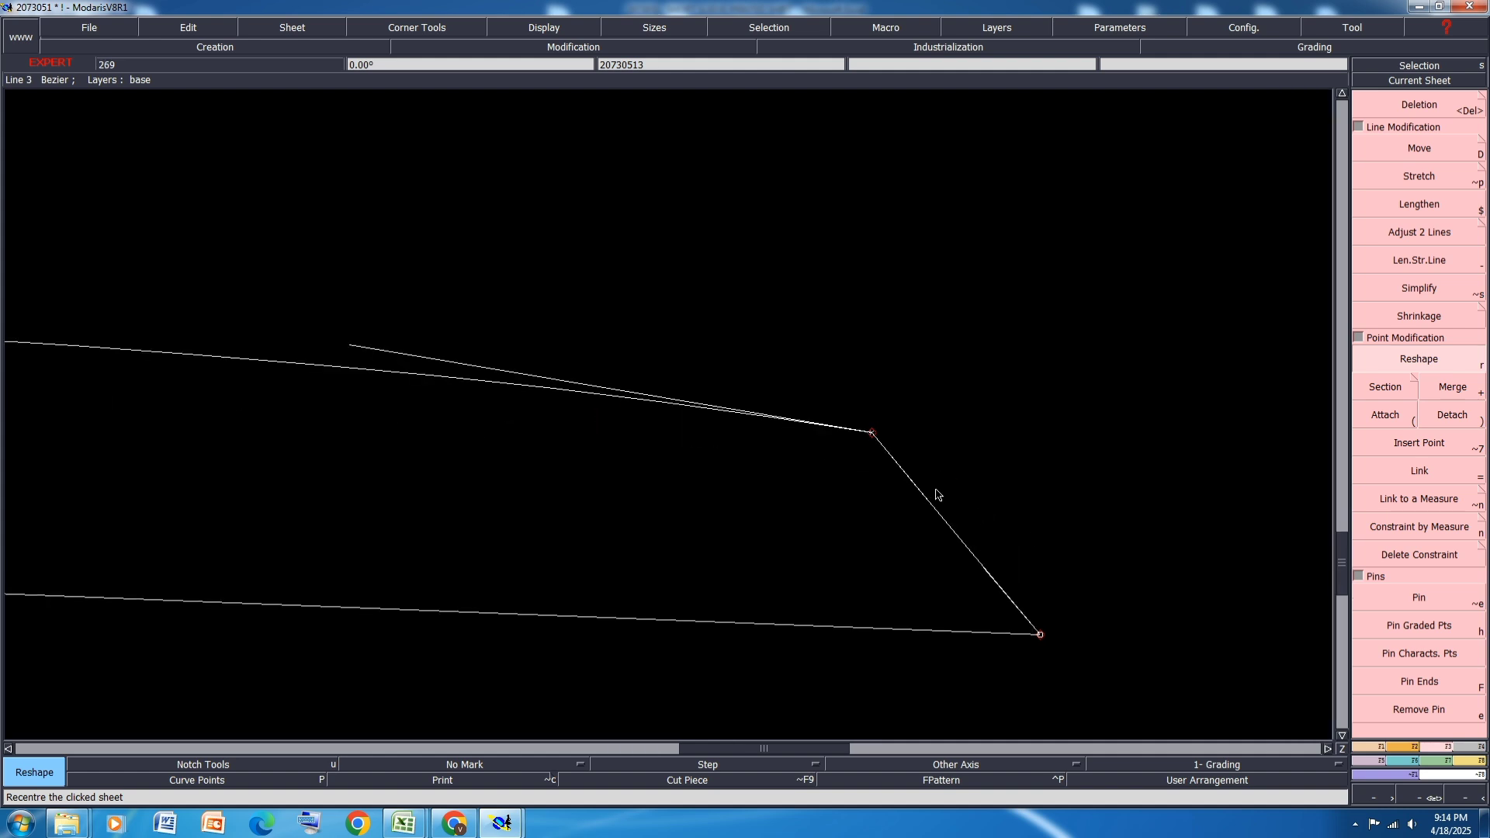
left_click(918, 490)
left_click(988, 469)
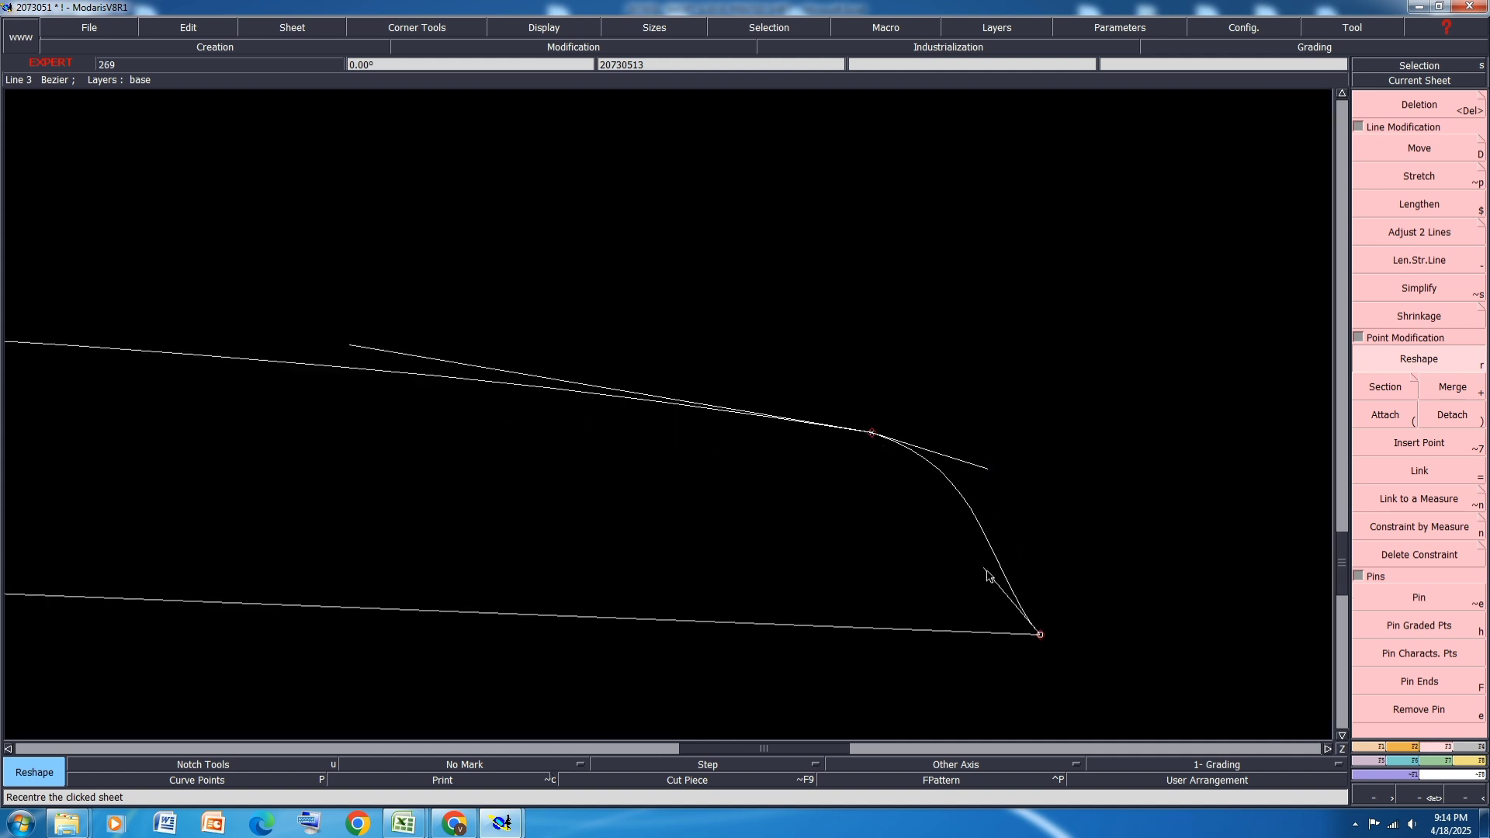
left_click(985, 569)
left_click(1037, 503)
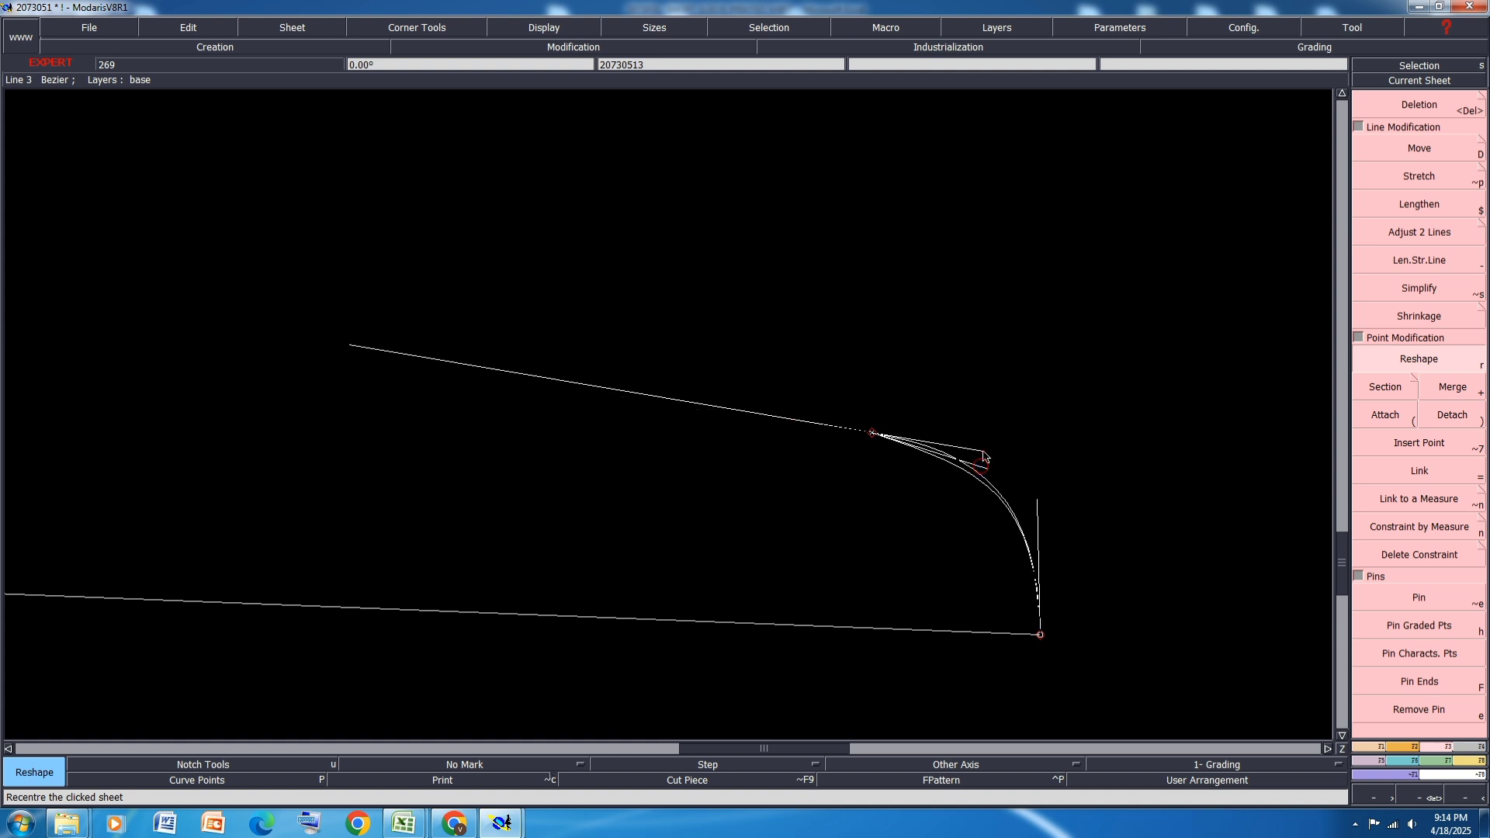
Step: Move the inserted point on the collar stand's lower edge slightly straight down with dx 0.00
scroll(1023, 423, "down", 1)
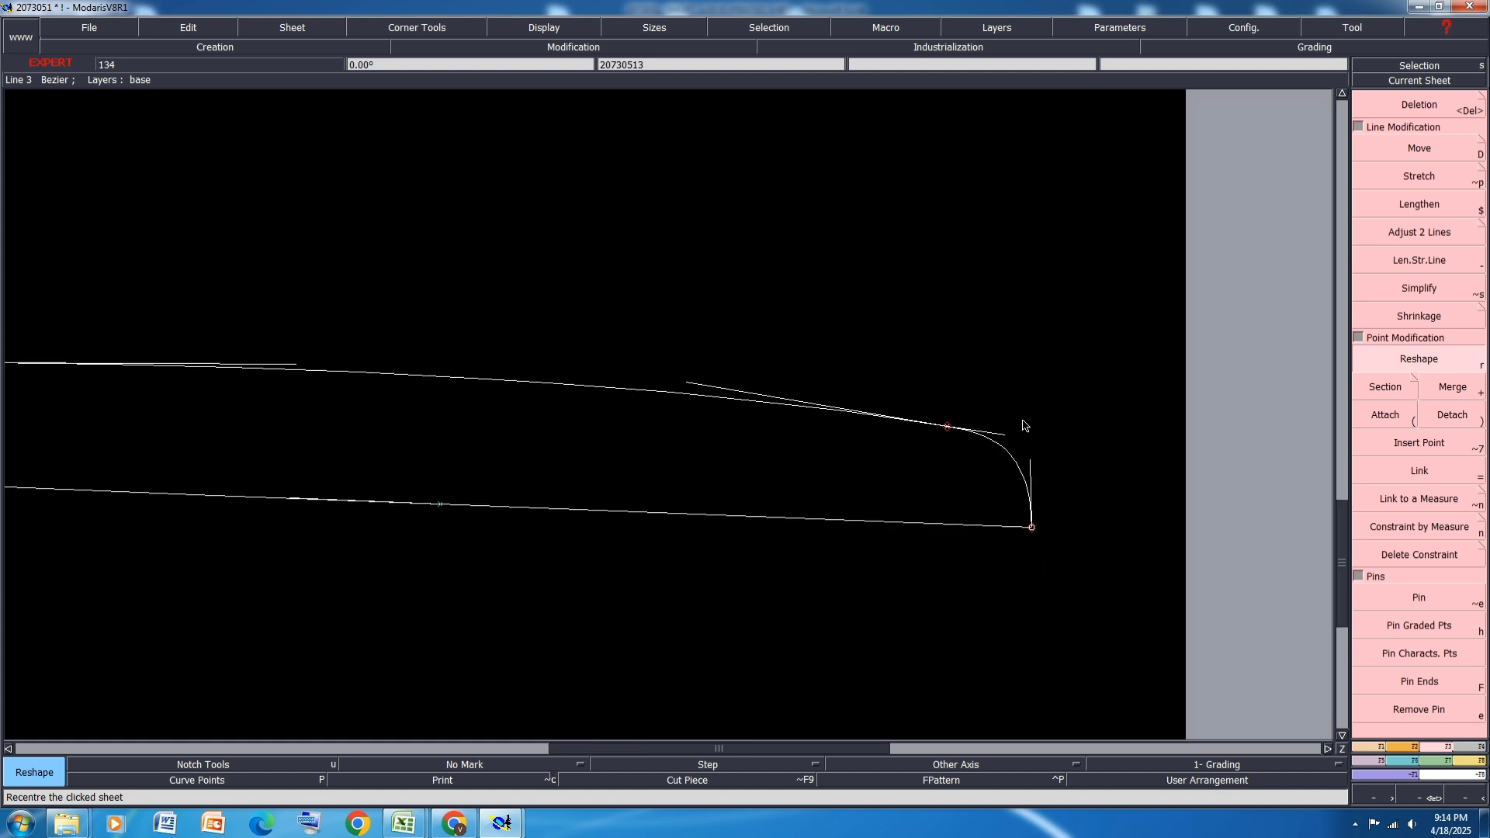
scroll(1024, 423, "down", 1)
scroll(822, 489, "up", 2)
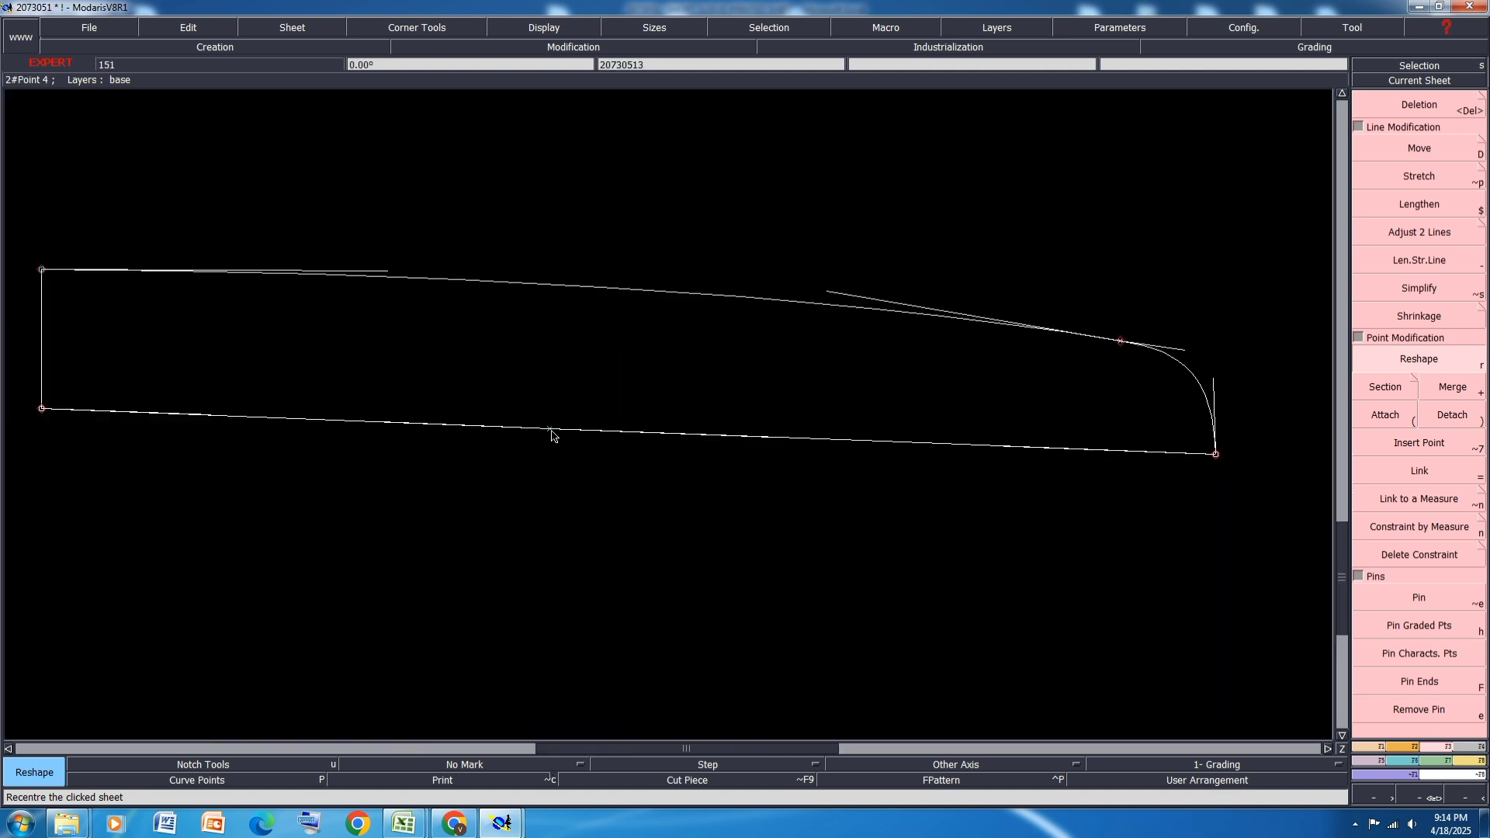
left_click(550, 437)
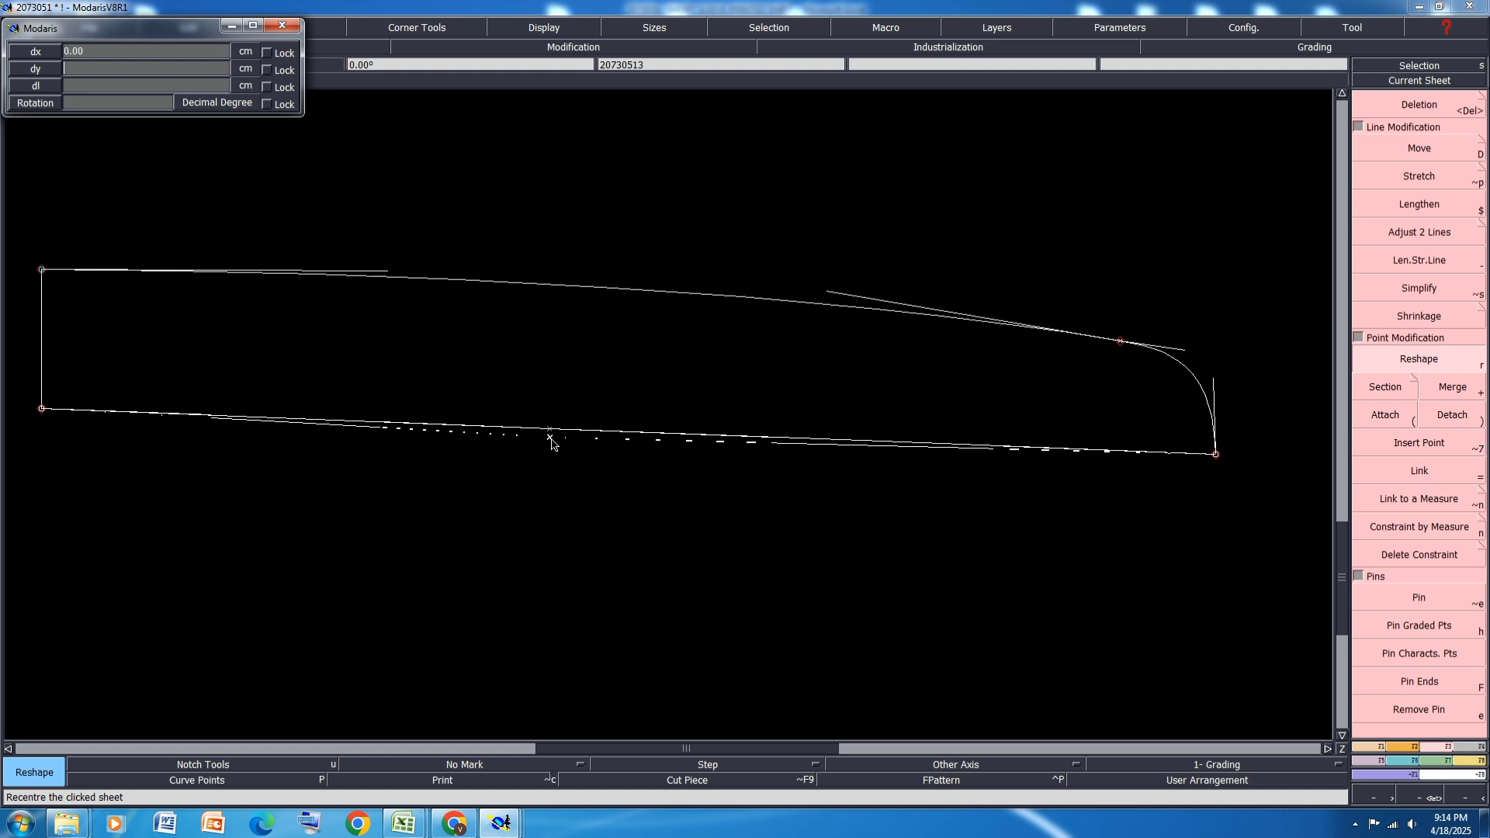
key("Return")
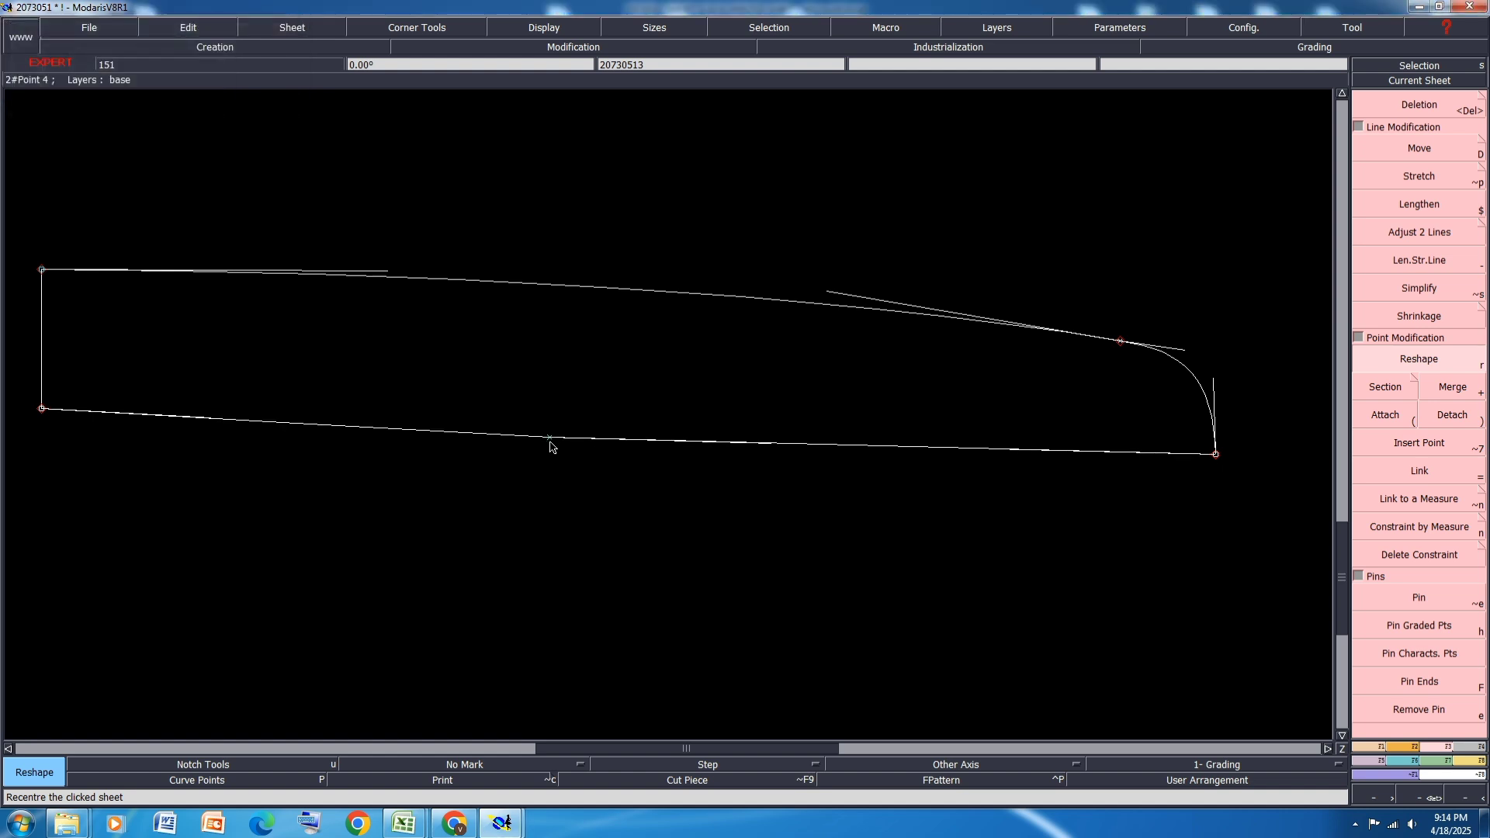
Step: Reshape the collar stand's lower edge into a gentle S-curve, level at the centre back and bulging downward before it rises to the front corner
left_click(774, 452)
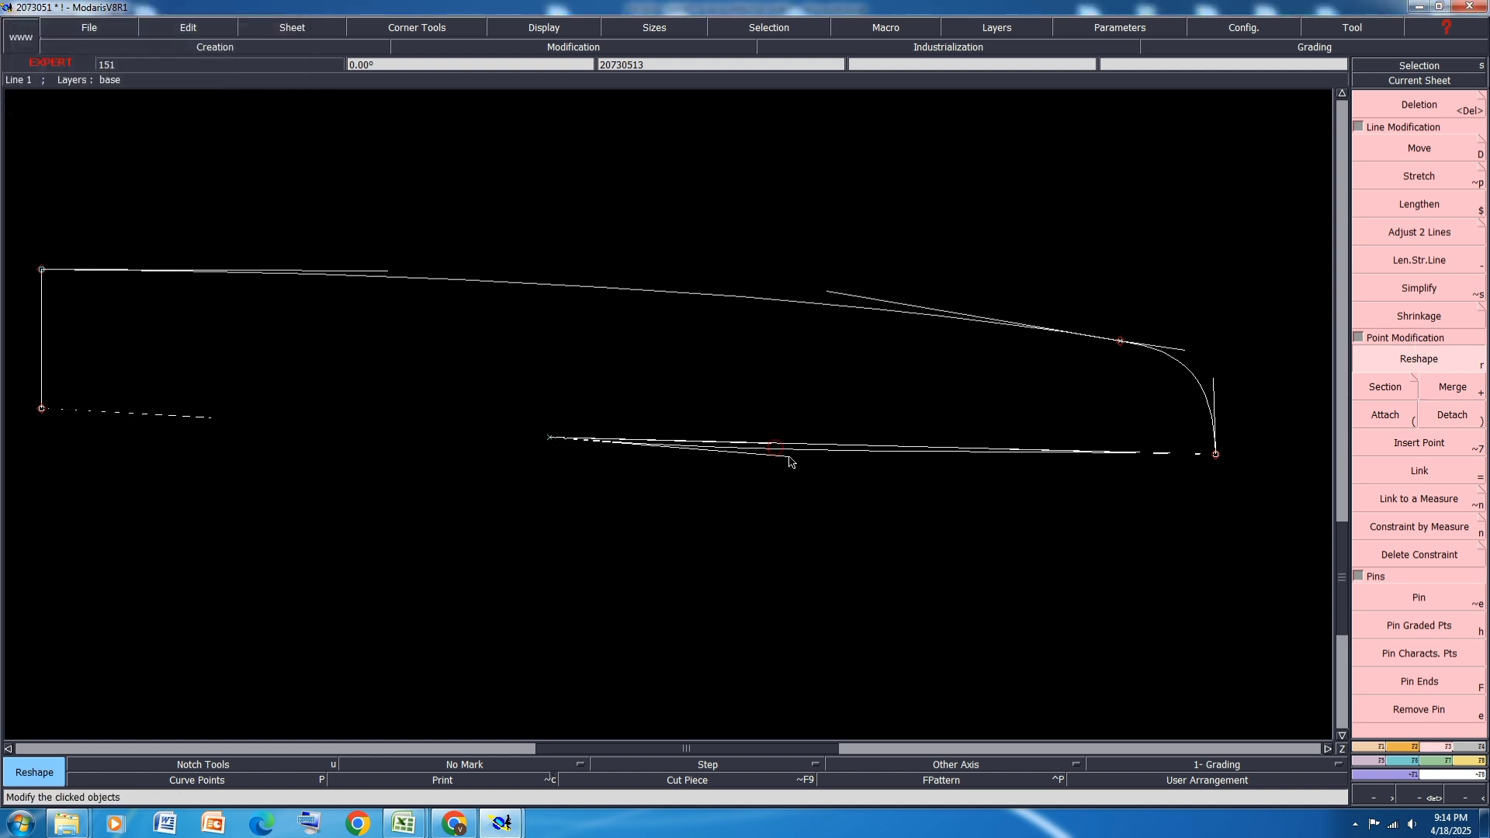
left_click(986, 480)
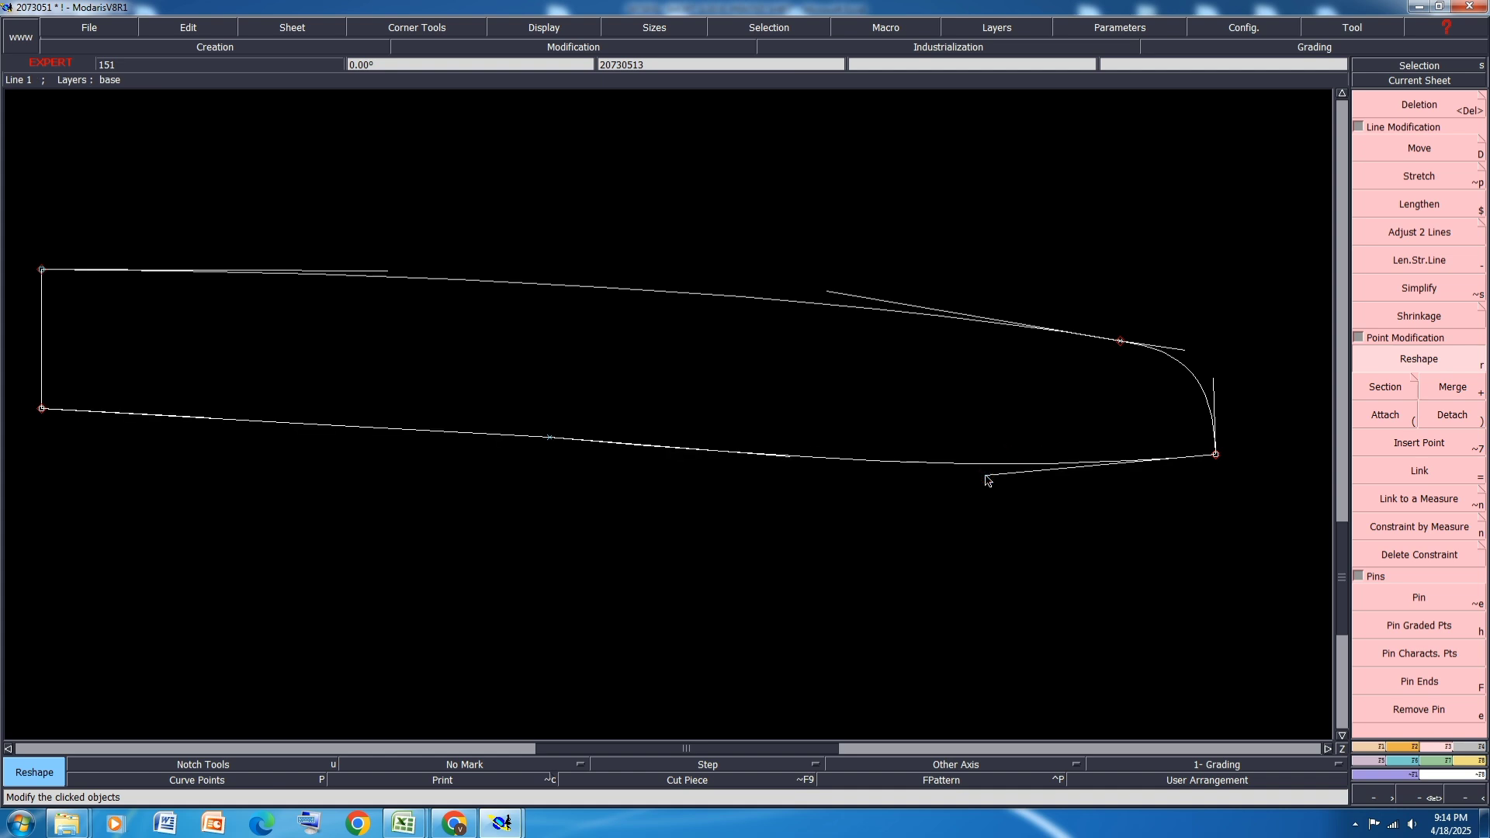
left_click(215, 423)
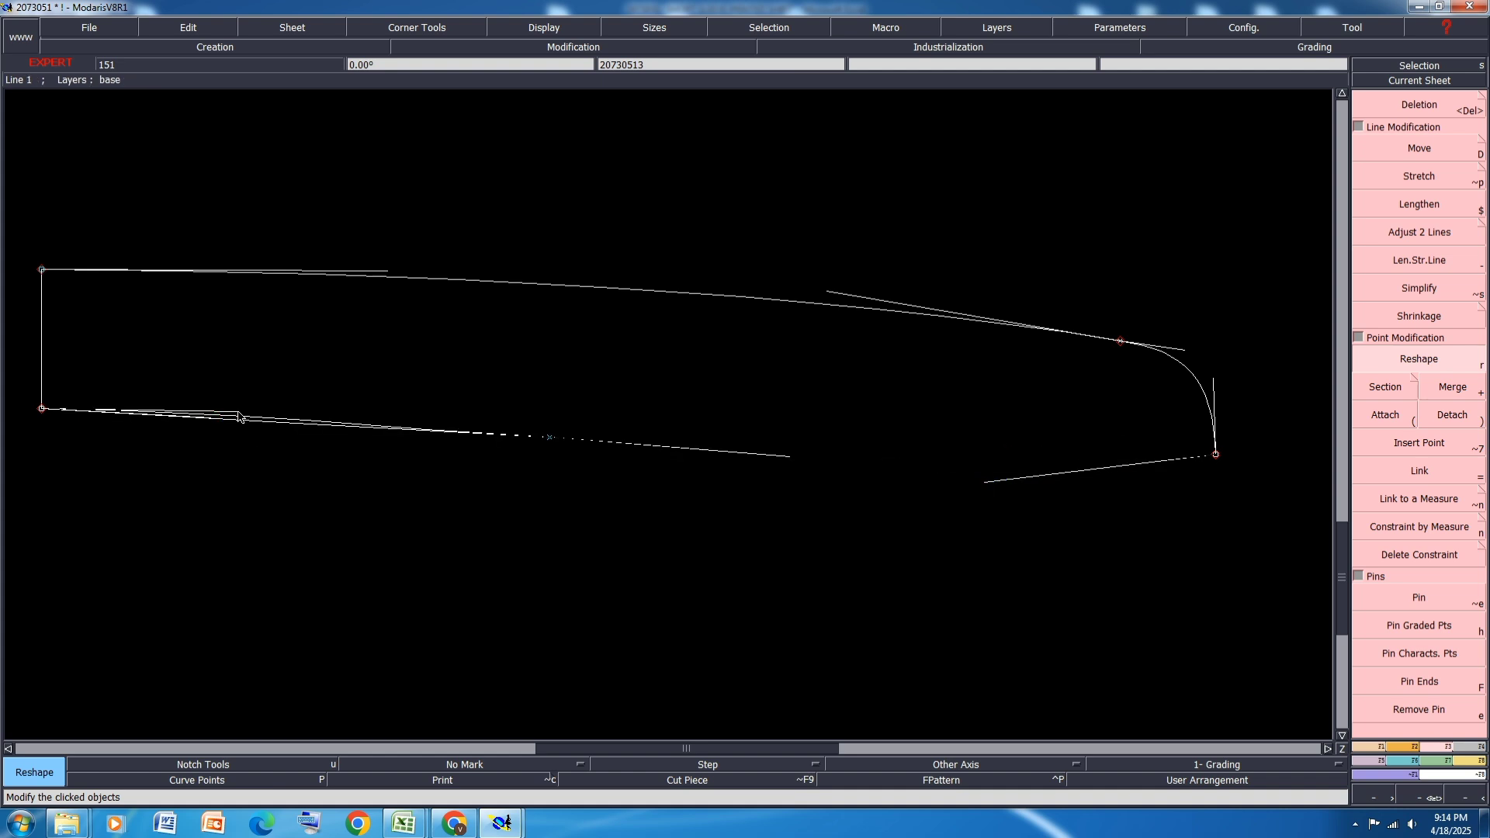
left_click(383, 427)
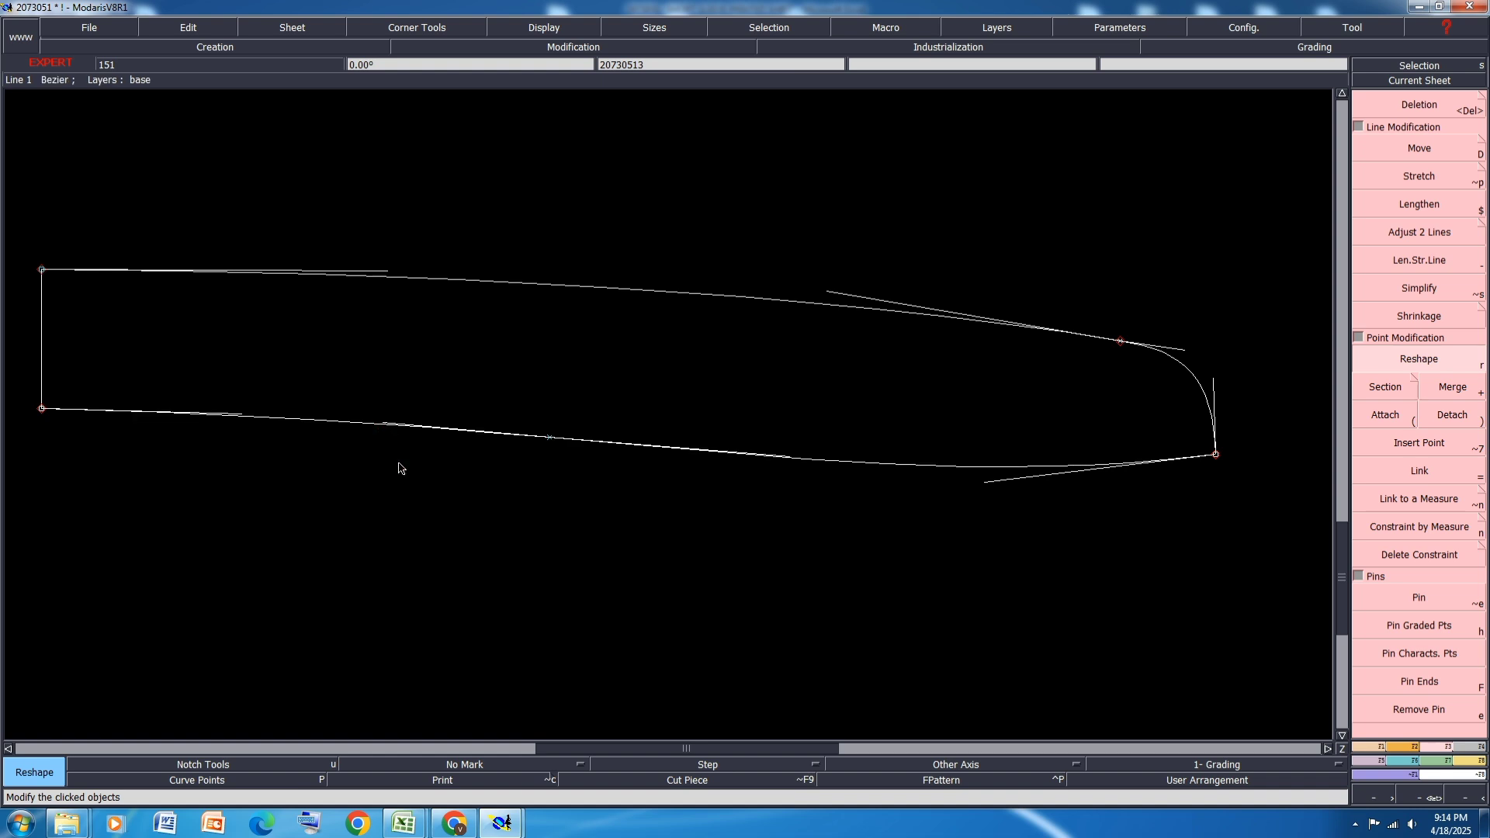
left_click(237, 416)
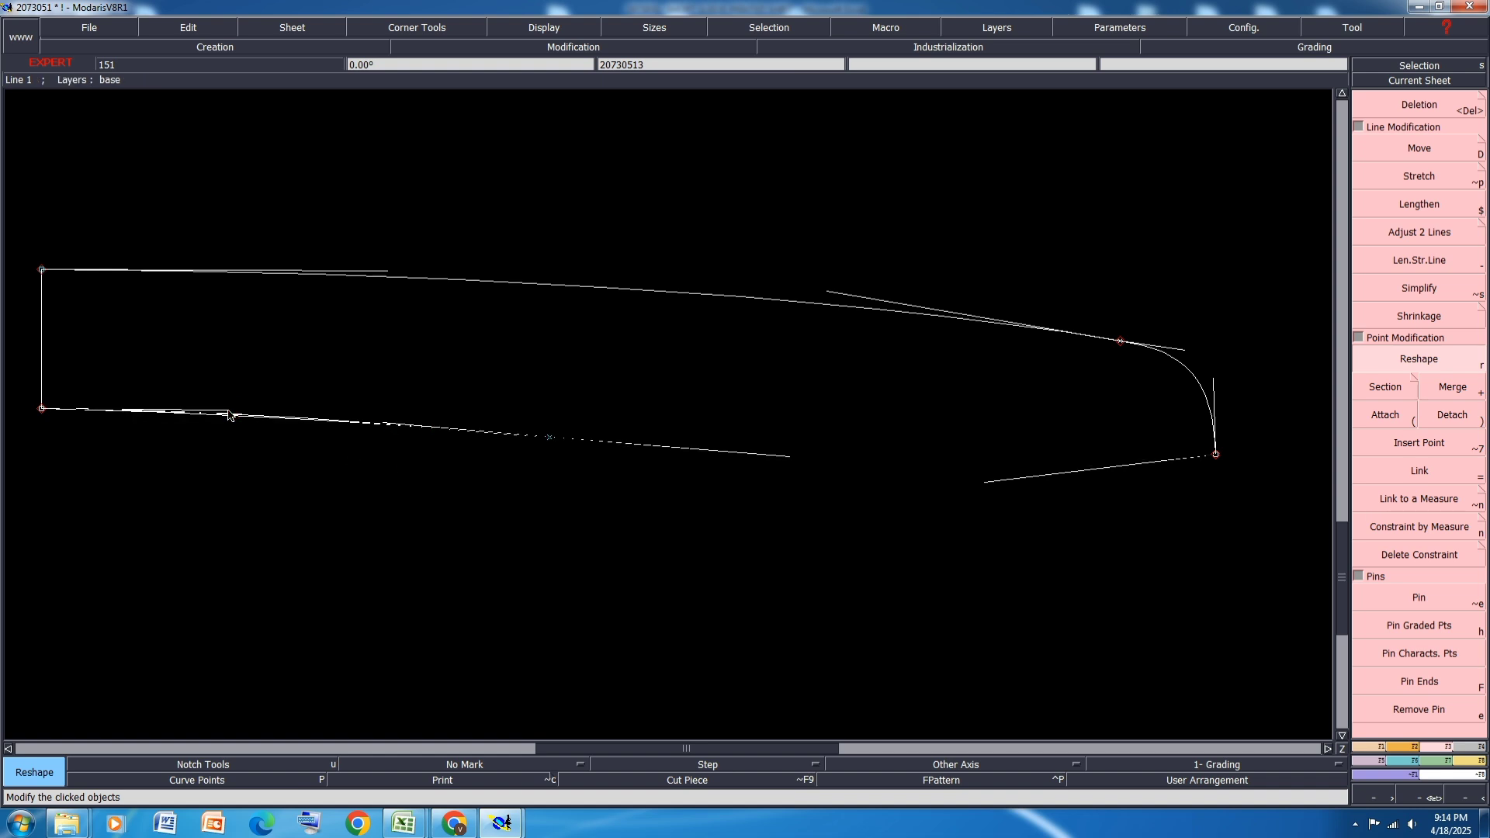
left_click(229, 416)
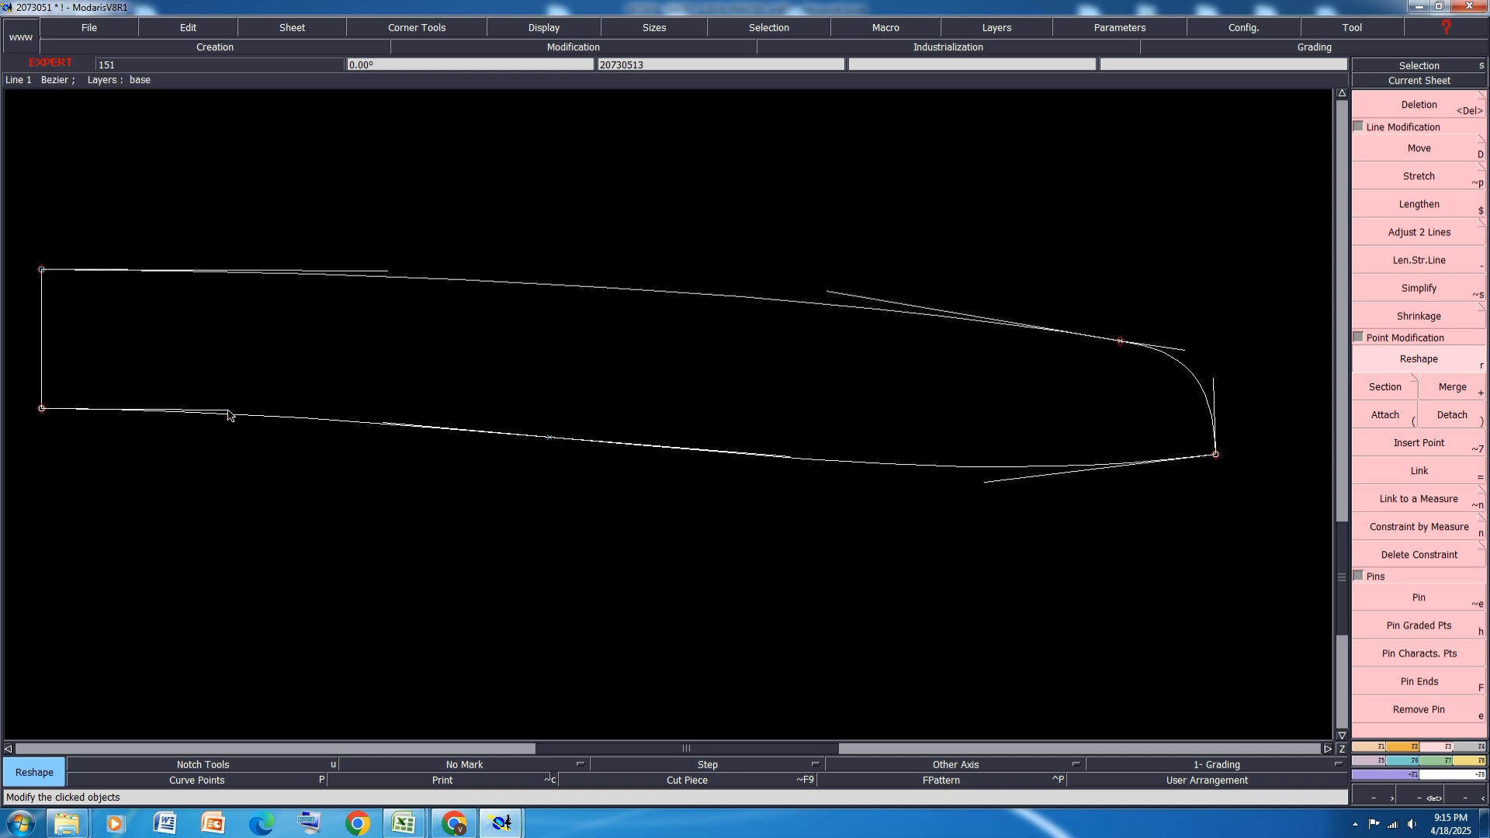
left_click(383, 427)
left_click(390, 425)
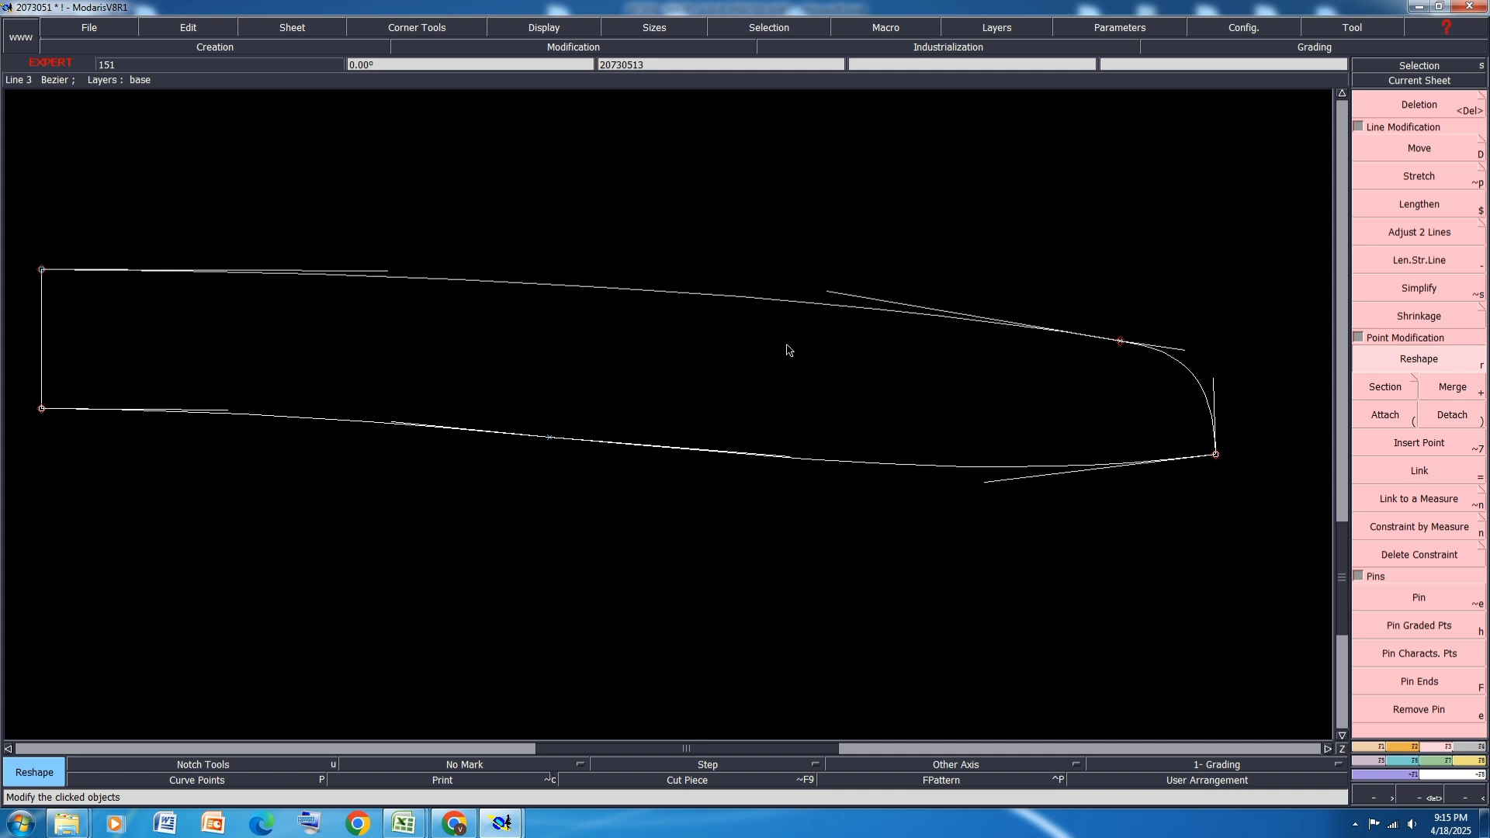
Step: Flatten the collar stand's upper edge slightly where it approaches the upper front point
left_click(845, 304)
left_click(857, 308)
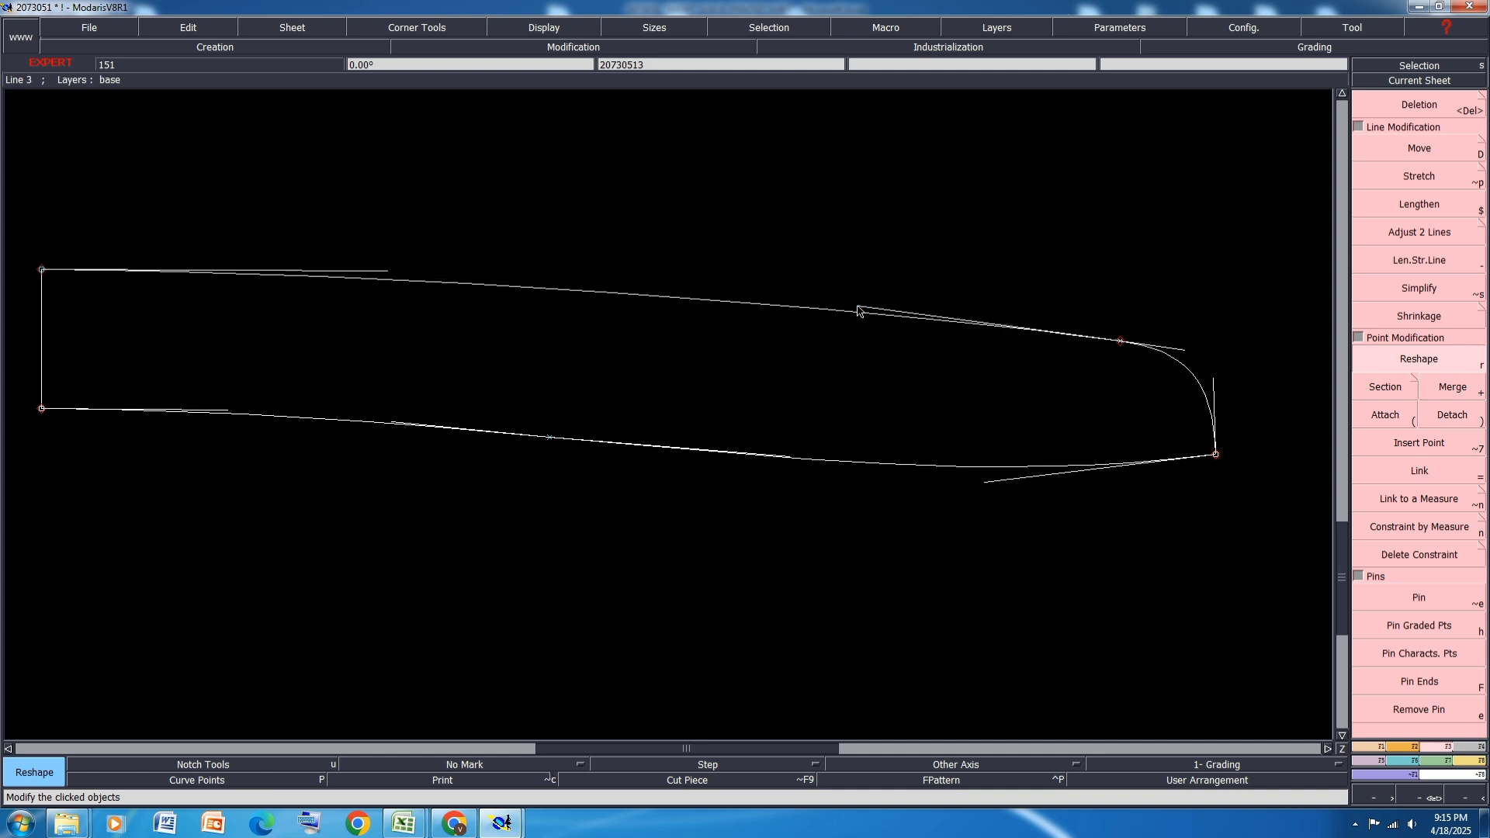
left_click(858, 310)
left_click(988, 406)
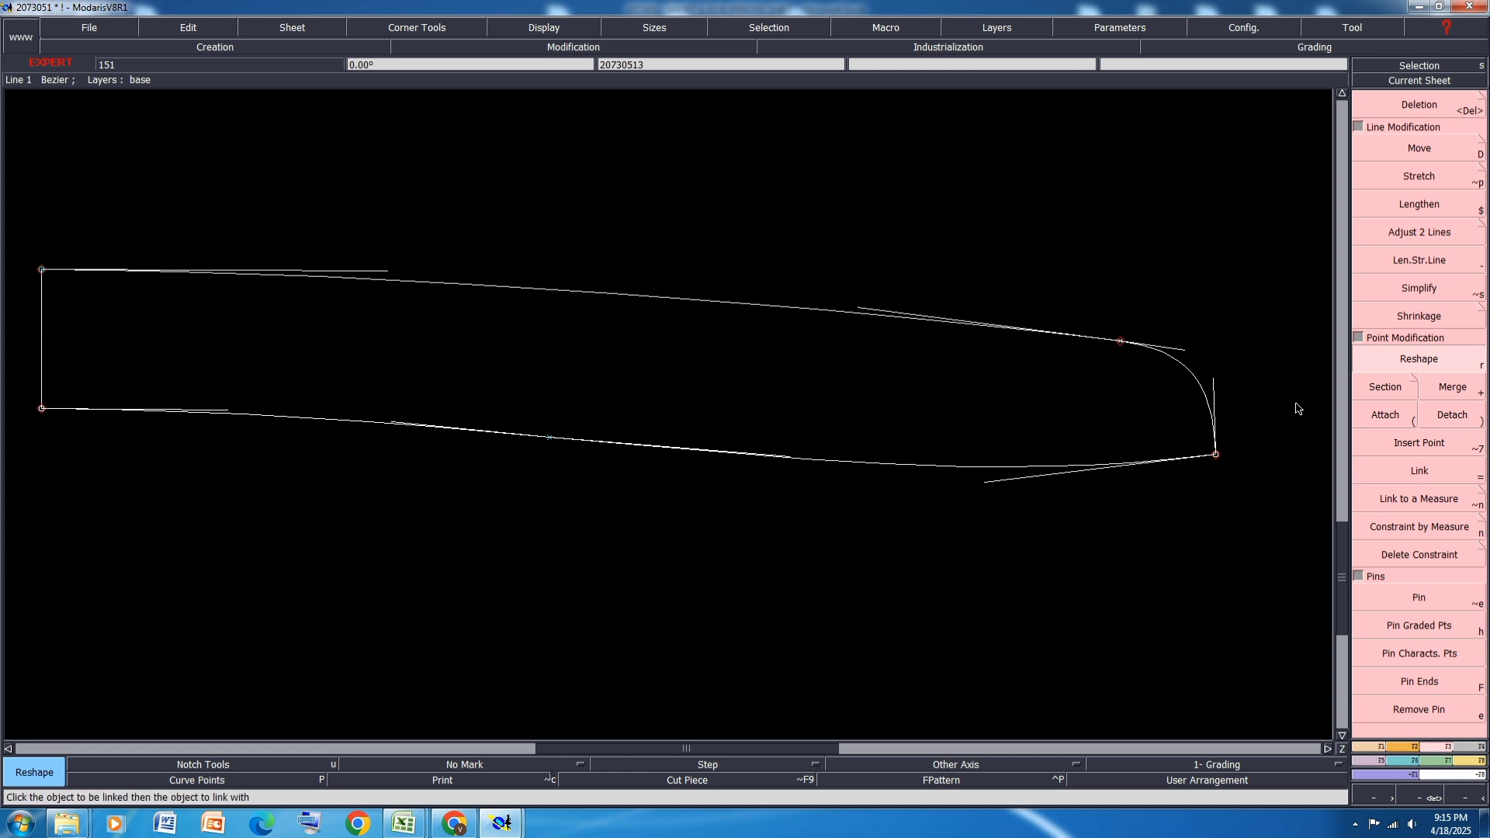
Step: Pin the inserted point on the collar stand's lower edge and save the model
scroll(1282, 376, "up", 1)
scroll(1125, 351, "down", 2)
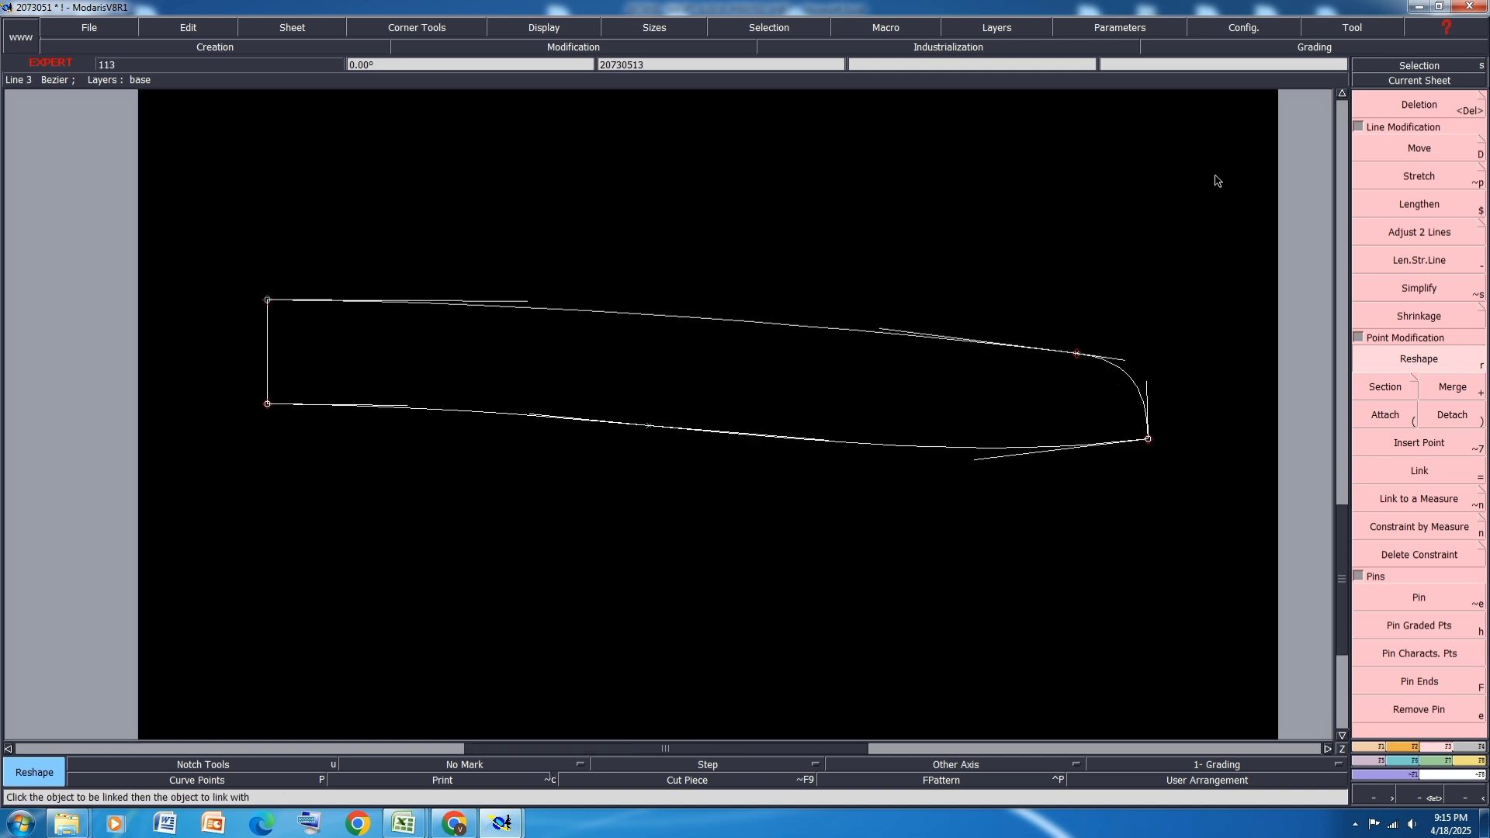
left_click(648, 426)
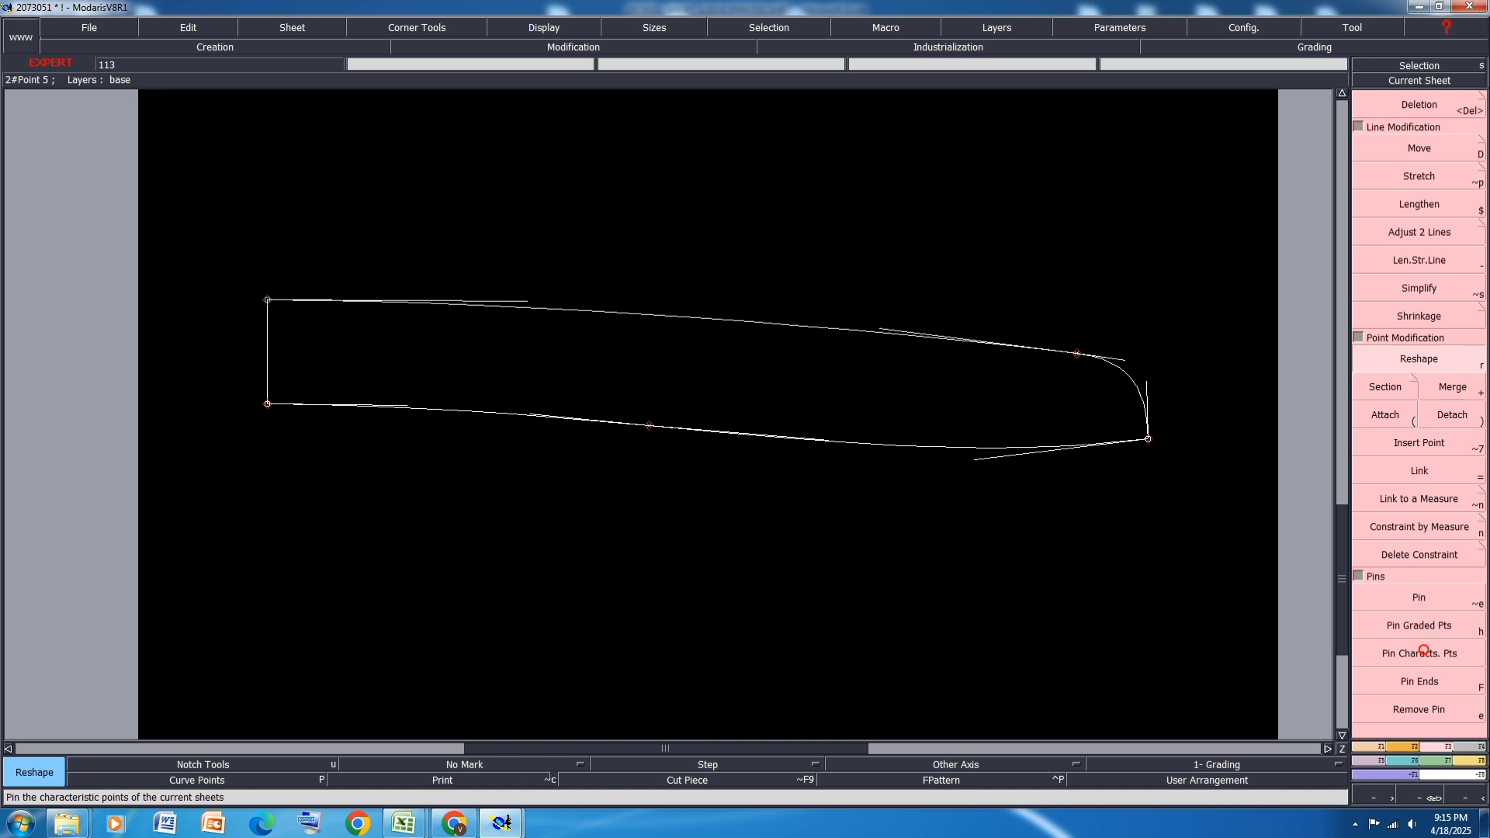
key("ctrl+s")
left_click(644, 495)
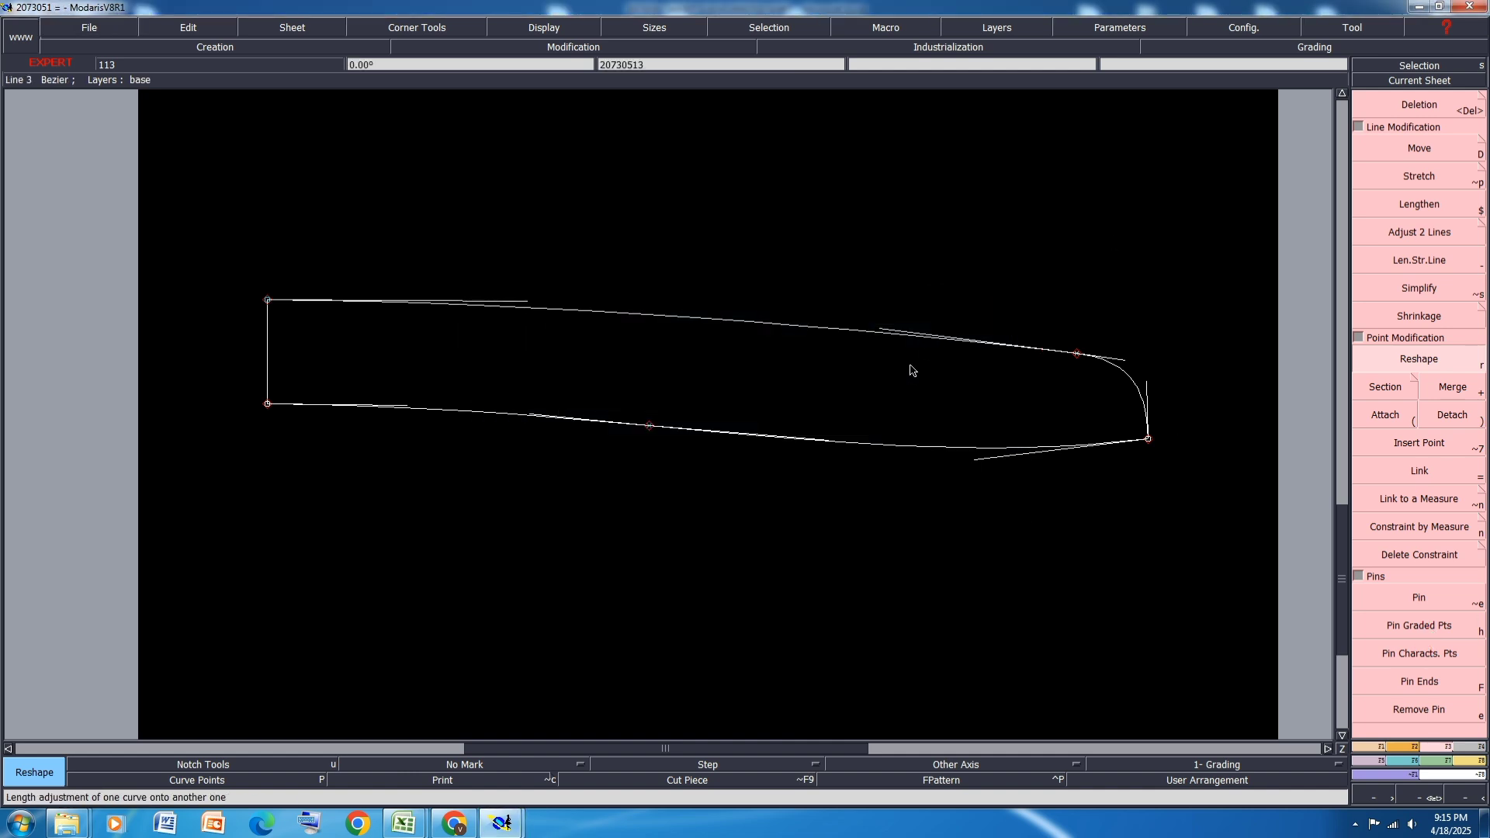
Step: Try to mirror the collar stand's outline about its centre back line set as the symmetry axis
scroll(961, 422, "down", 1)
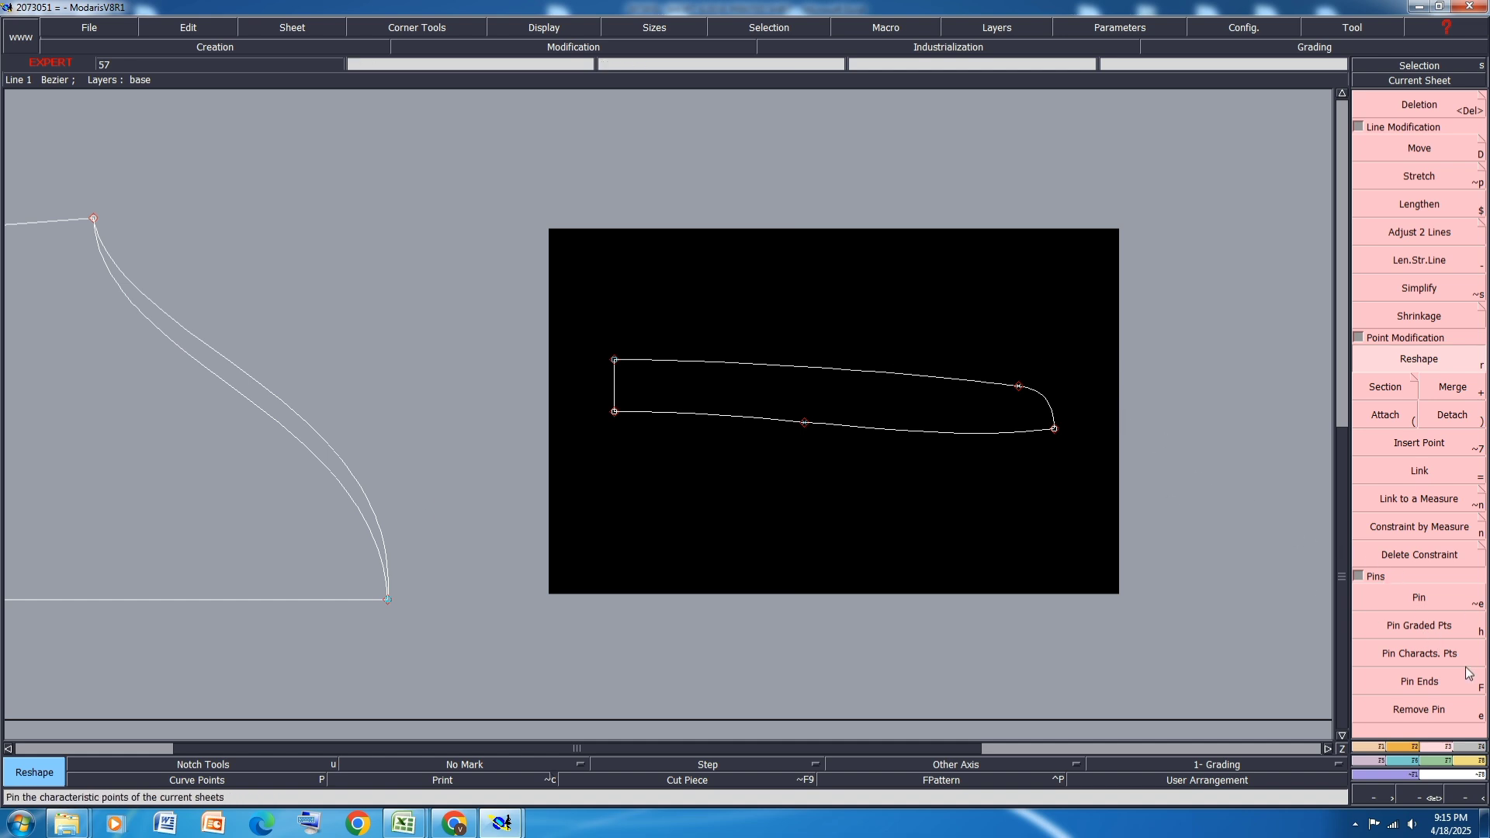
left_click(1368, 747)
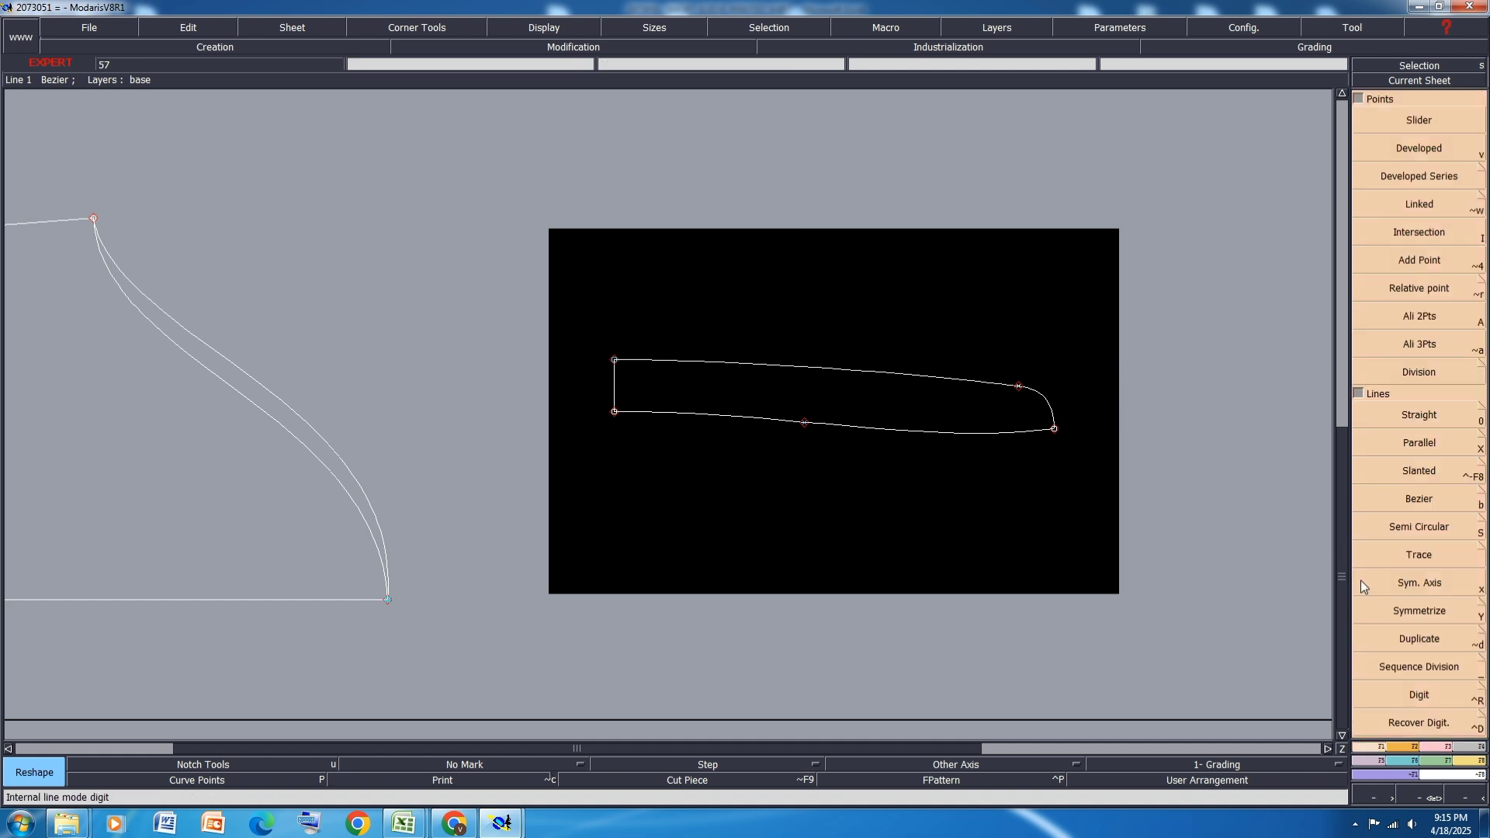
left_click(1408, 588)
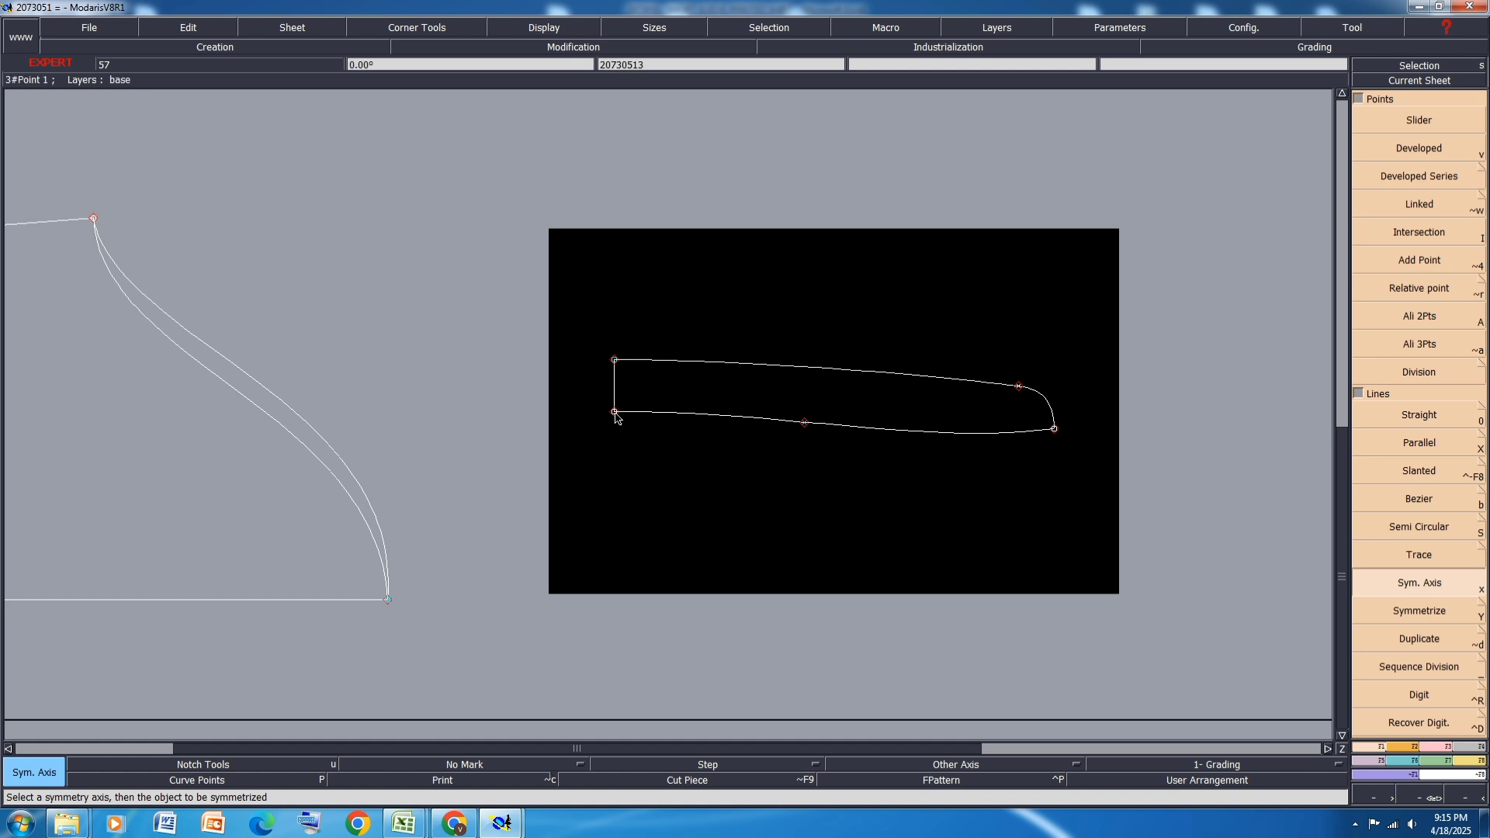
left_click(614, 390)
left_click(1428, 609)
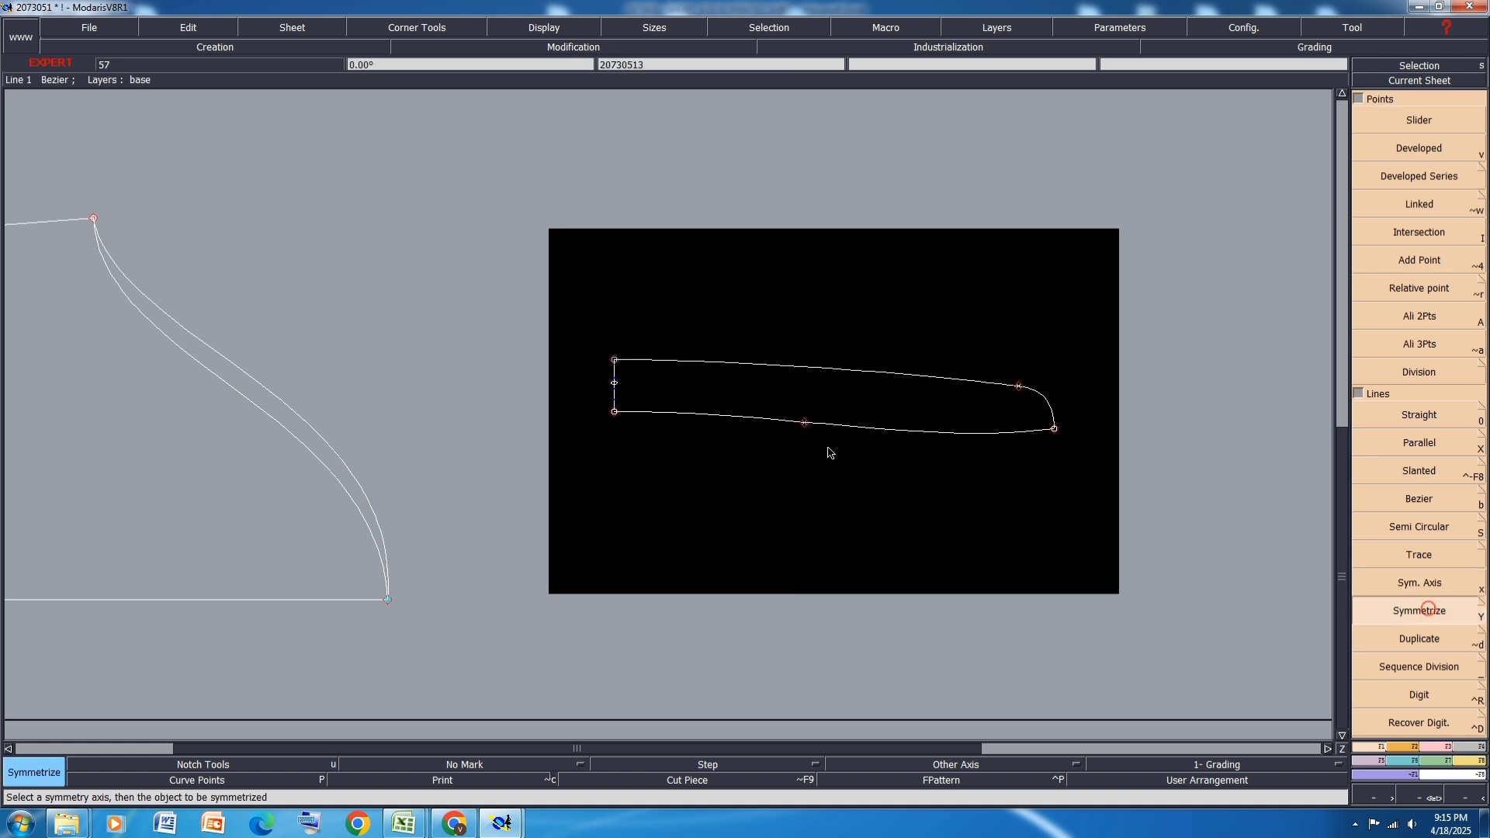
left_click(831, 426)
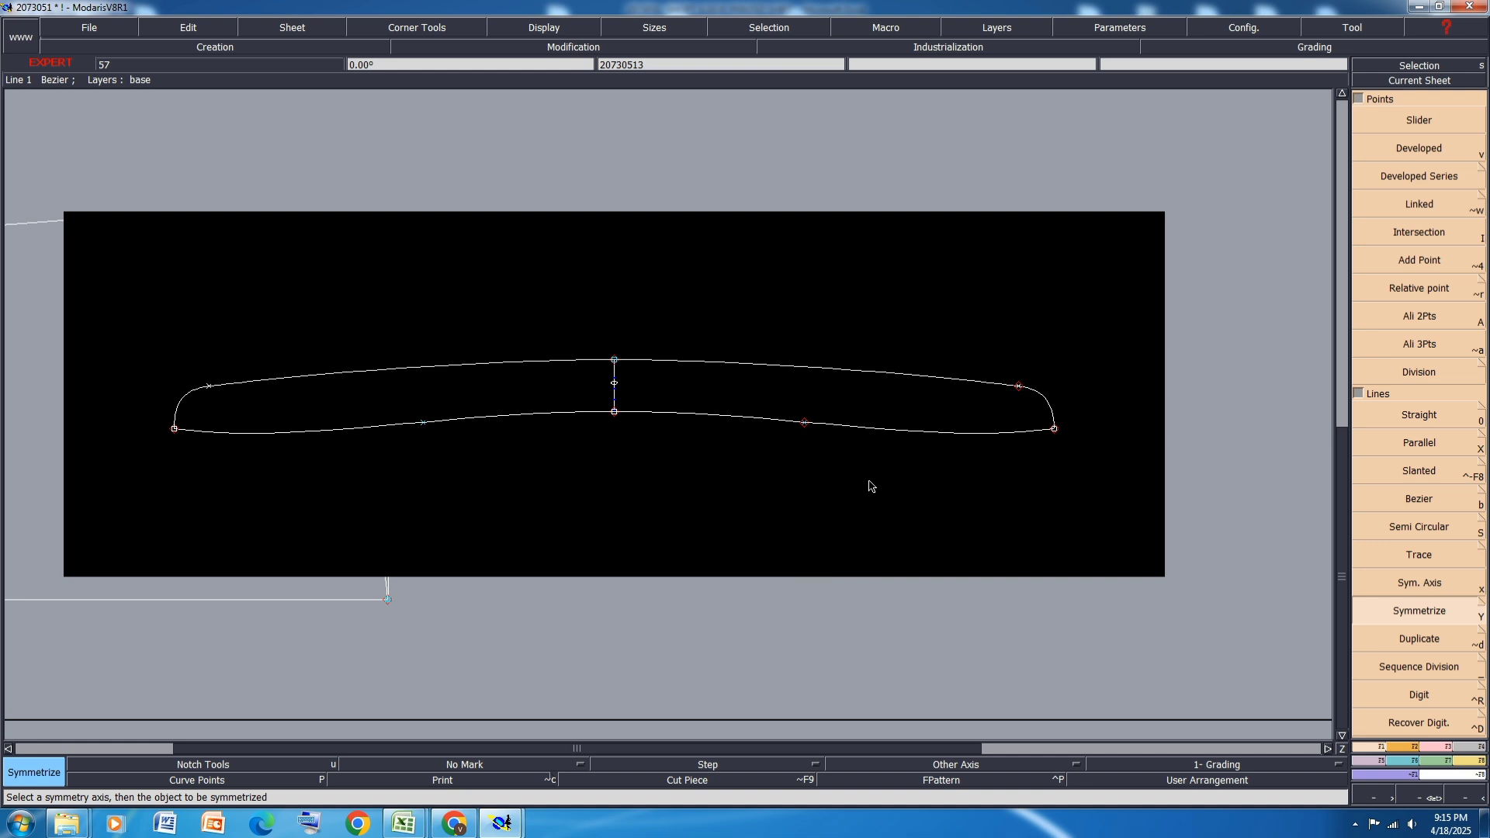
Step: Undo the mirrored collar stand lines and the centre back symmetry axis
key("ctrl+z")
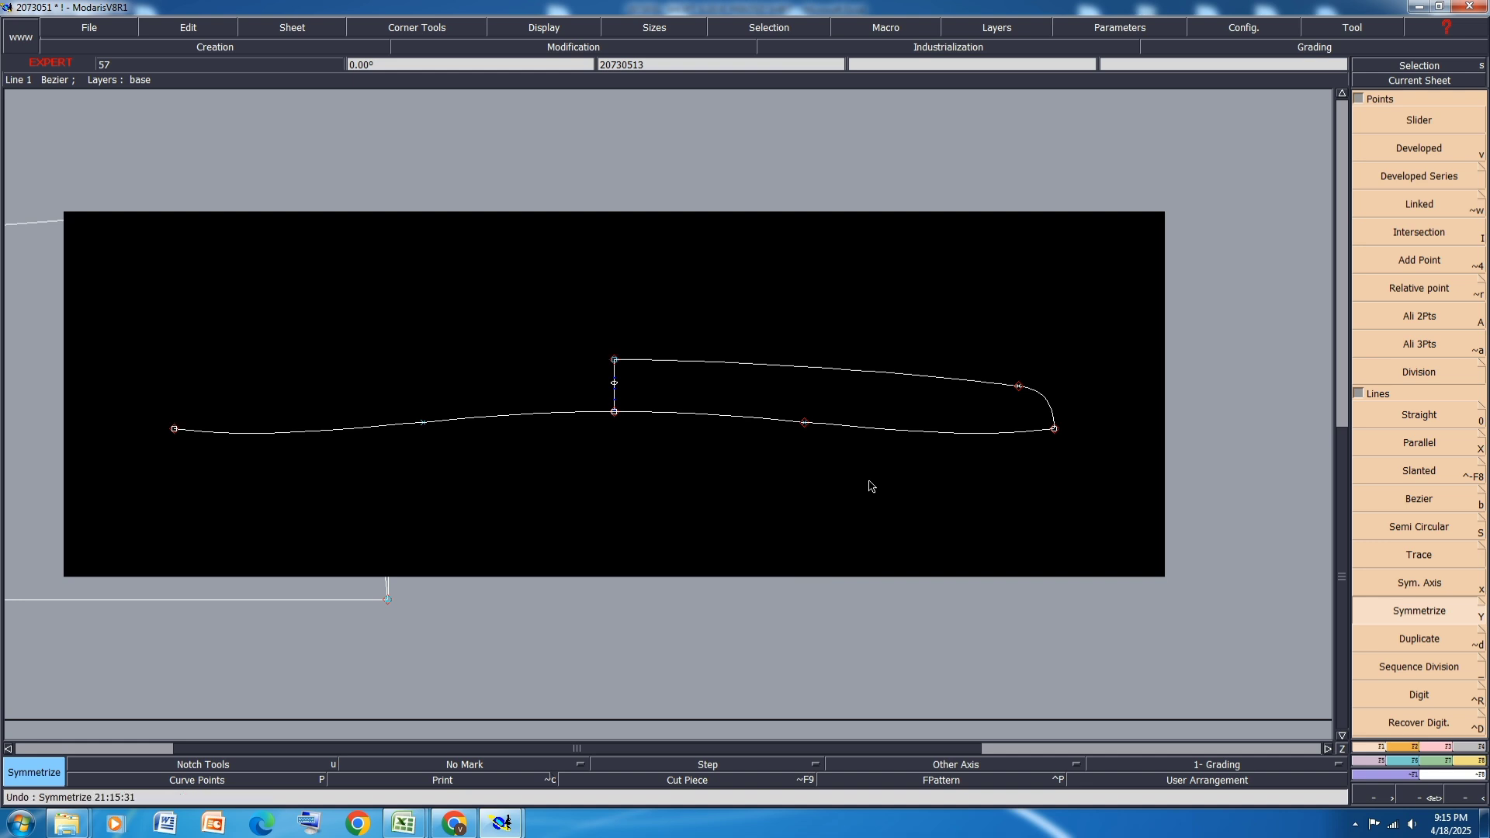
key("ctrl+z")
key("ctrl+z")
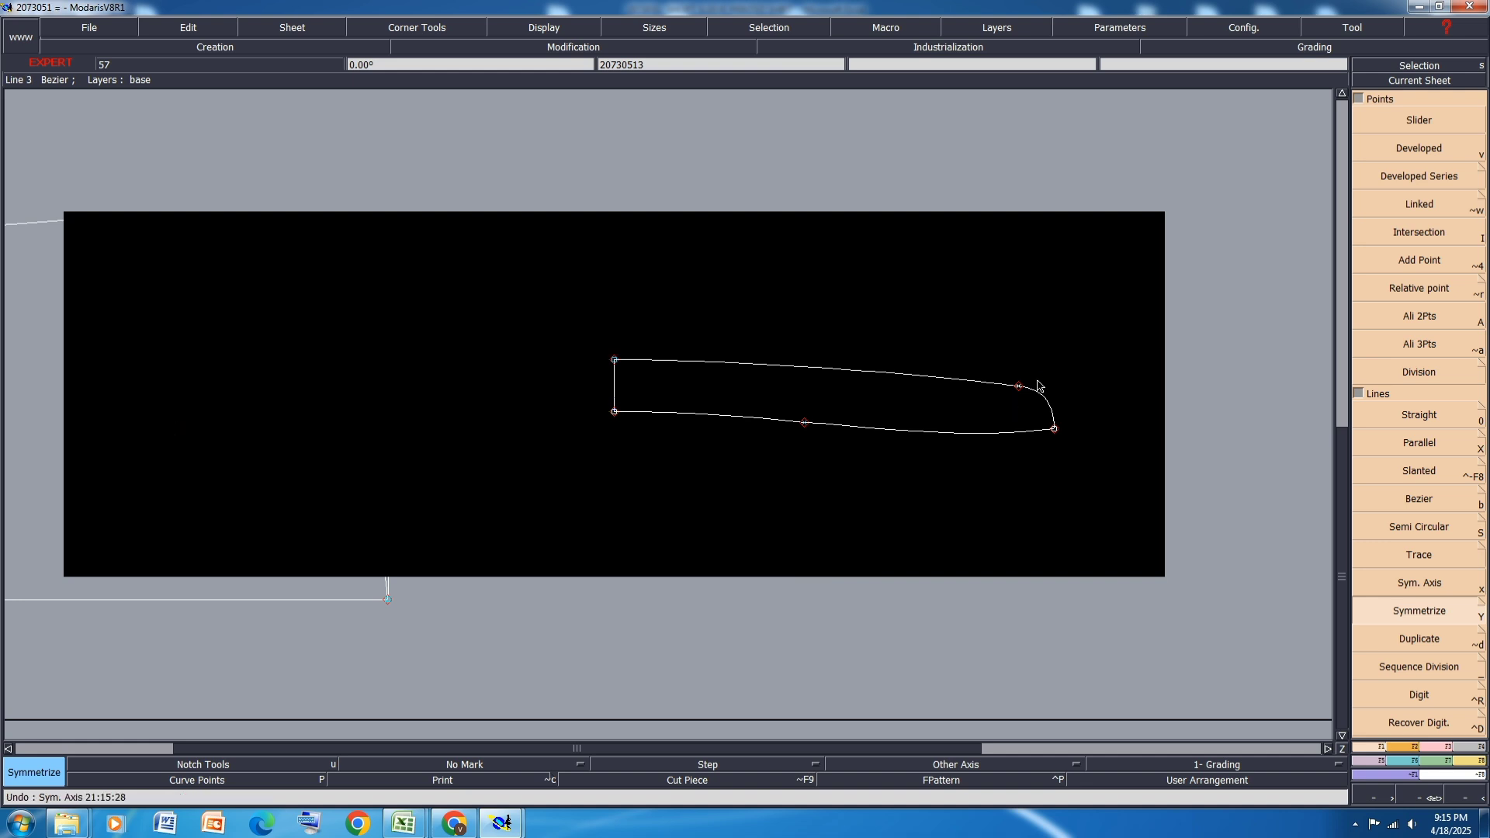
Step: Move the collar stand's upper front point straight down with a ShiftY of -0.15 cm
key("shift+a")
key("8")
scroll(1055, 350, "up", 2)
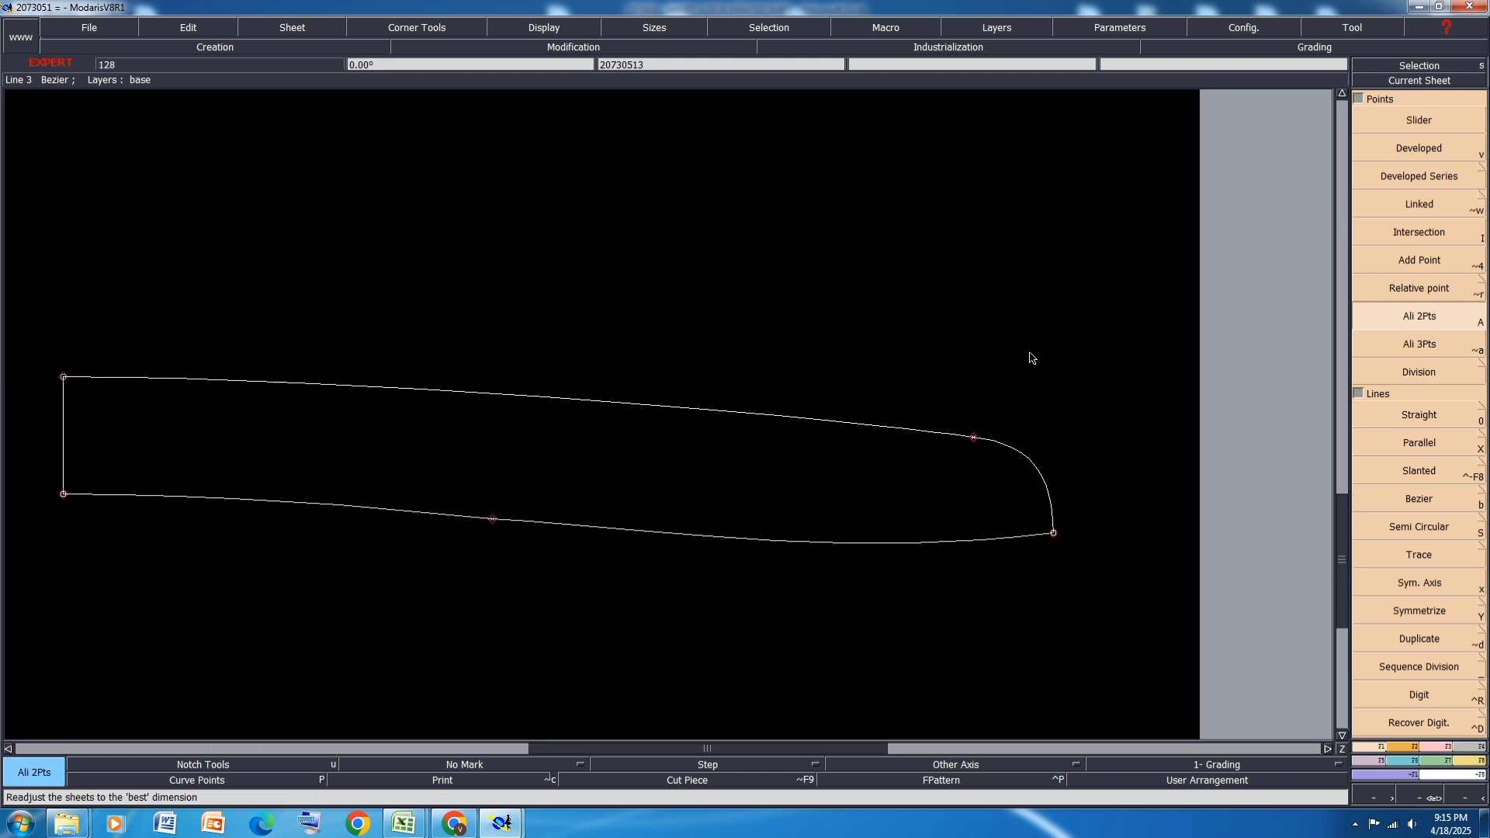
scroll(1019, 449, "up", 1)
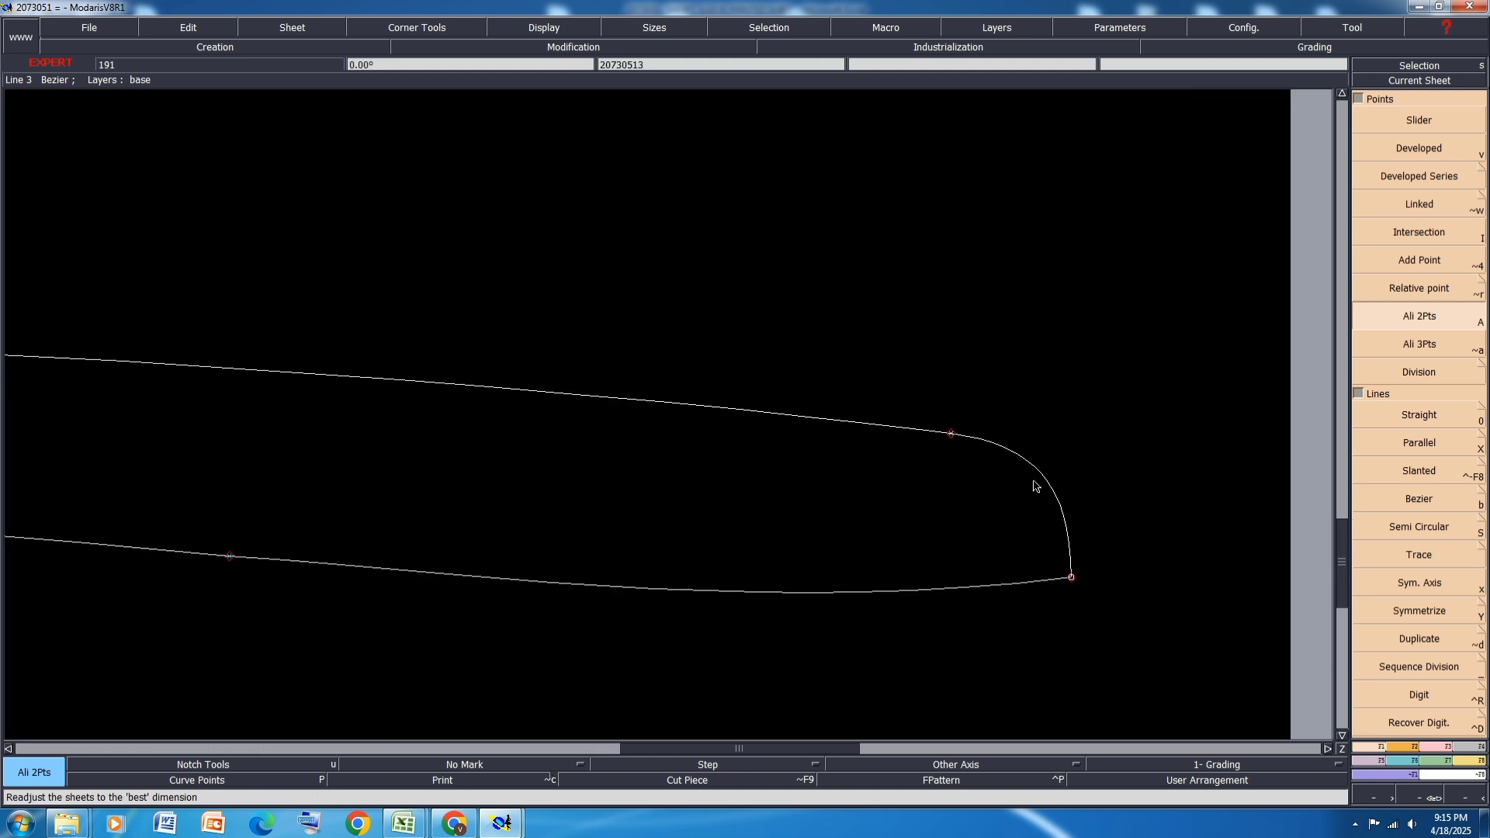
key("m")
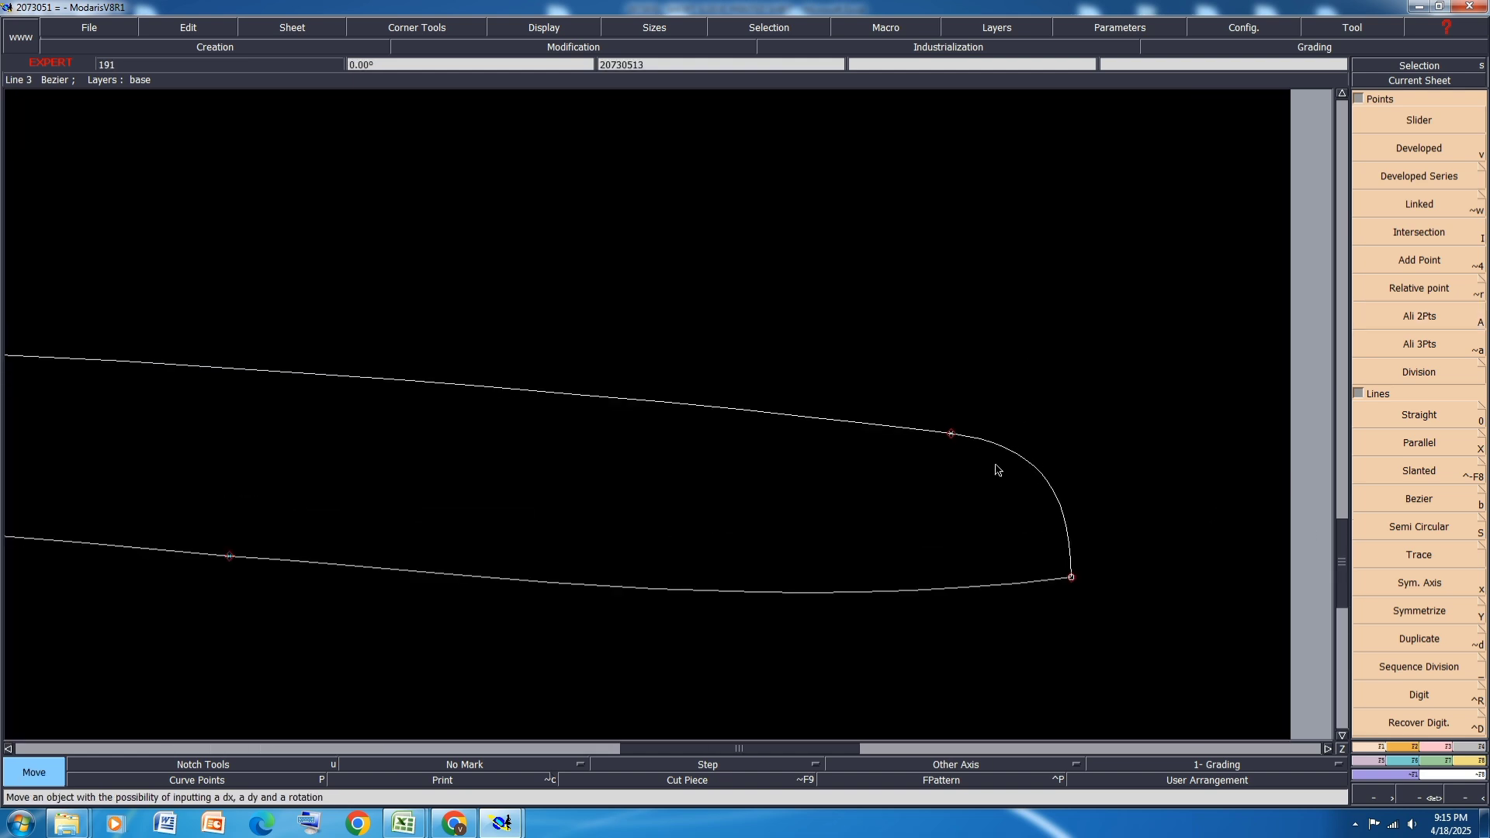
left_click(949, 437)
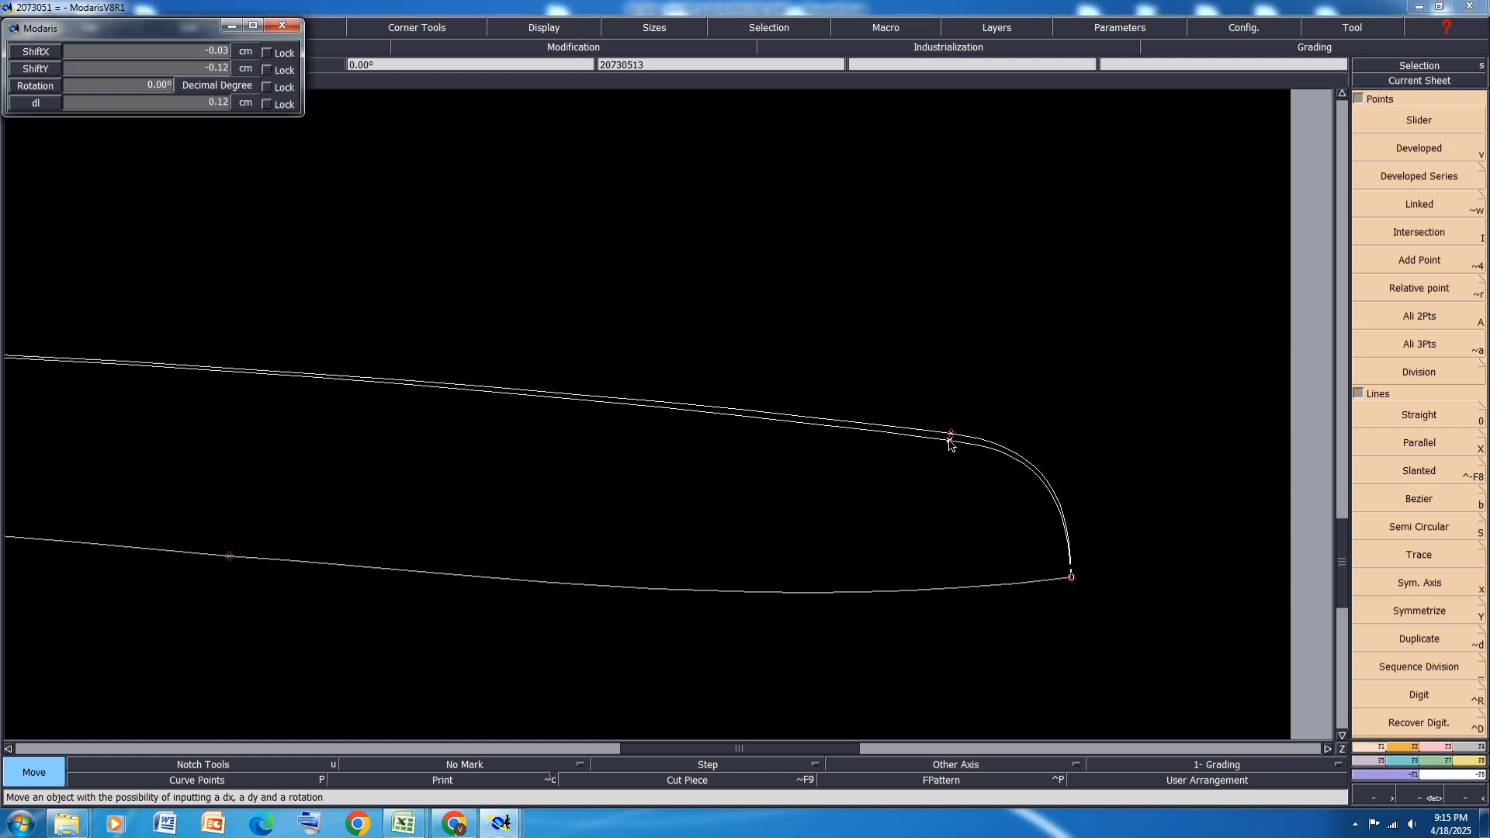
key("Tab")
type("-")
type(".15")
key("Return")
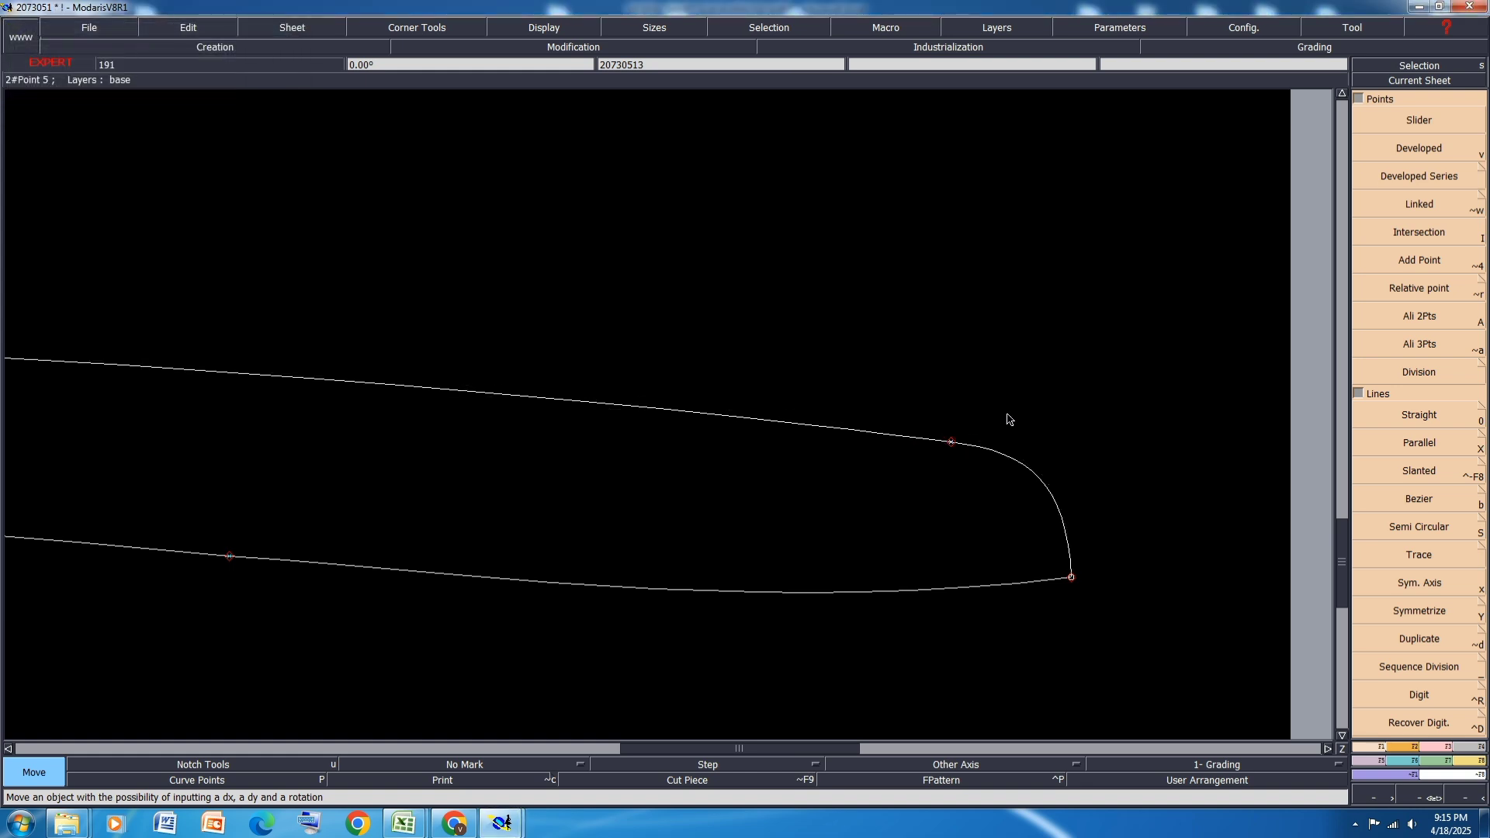
Step: Show the curve handles, slope the rounded front end slightly more downward at its start, and refine the front half of the lower edge
key("h")
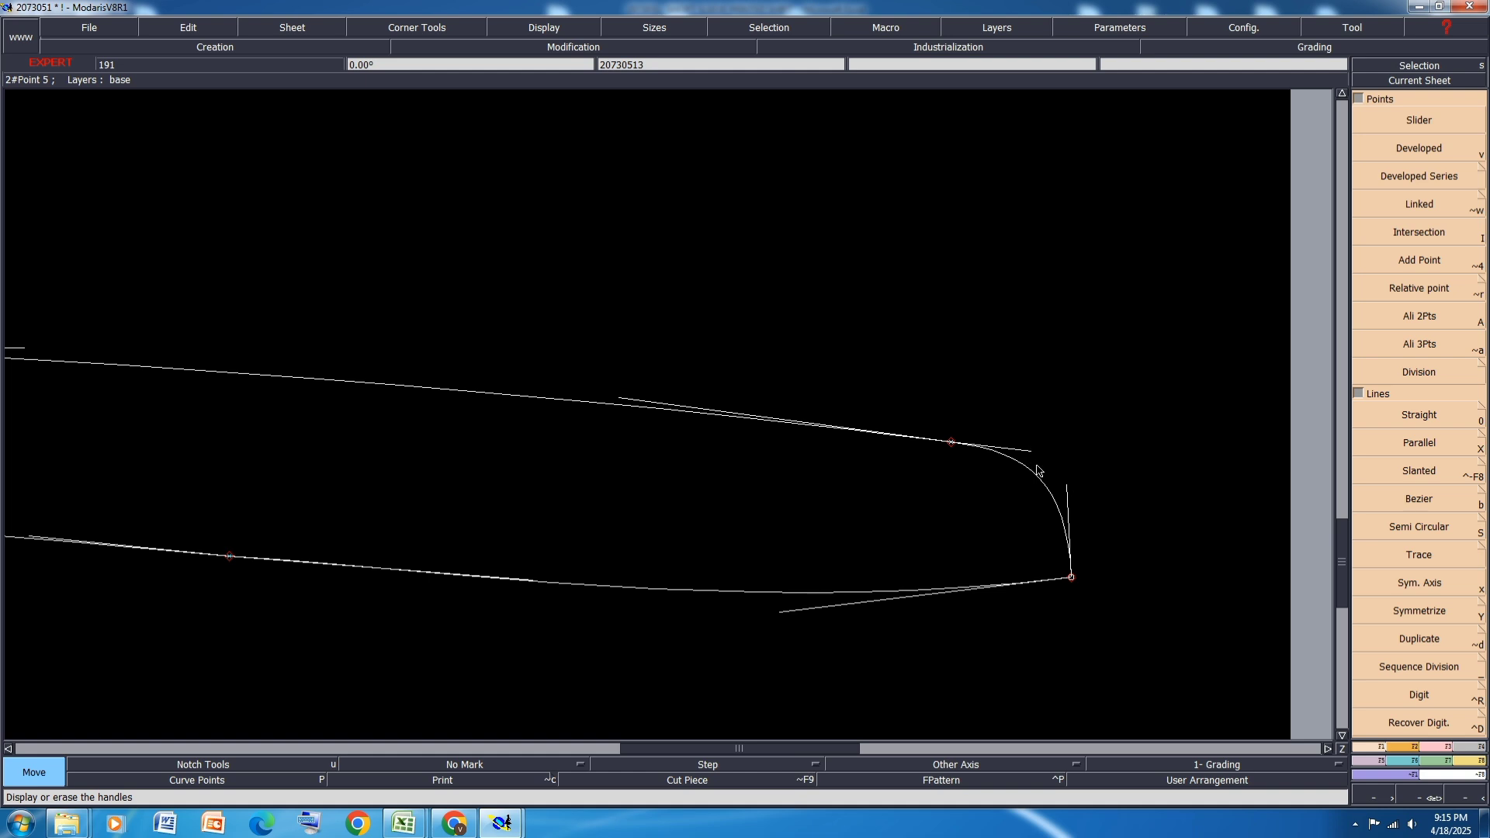
key("r")
left_click(1031, 451)
left_click(1030, 461)
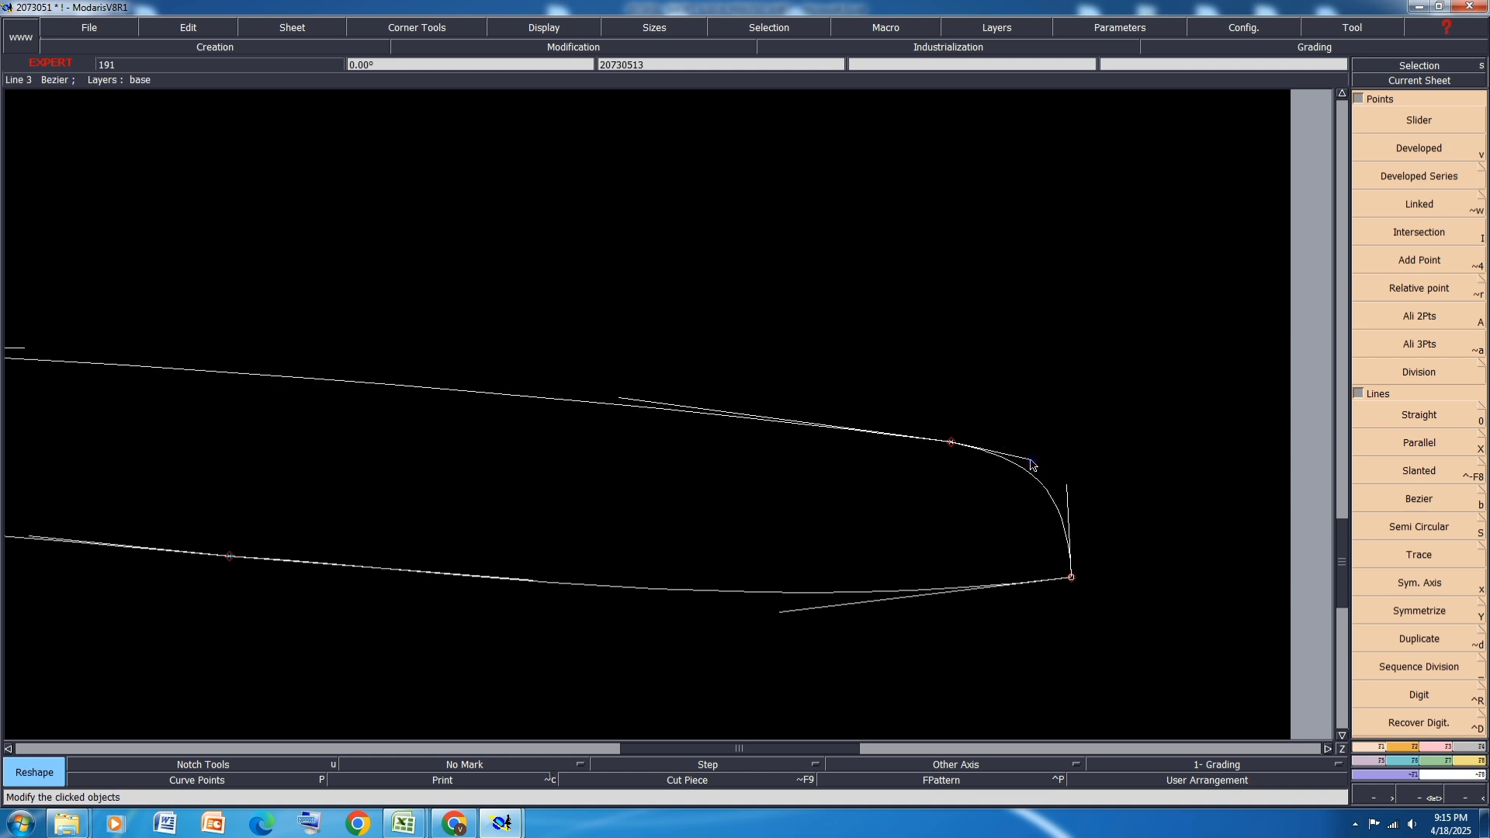
left_click(1032, 464)
left_click(1036, 459)
left_click(524, 584)
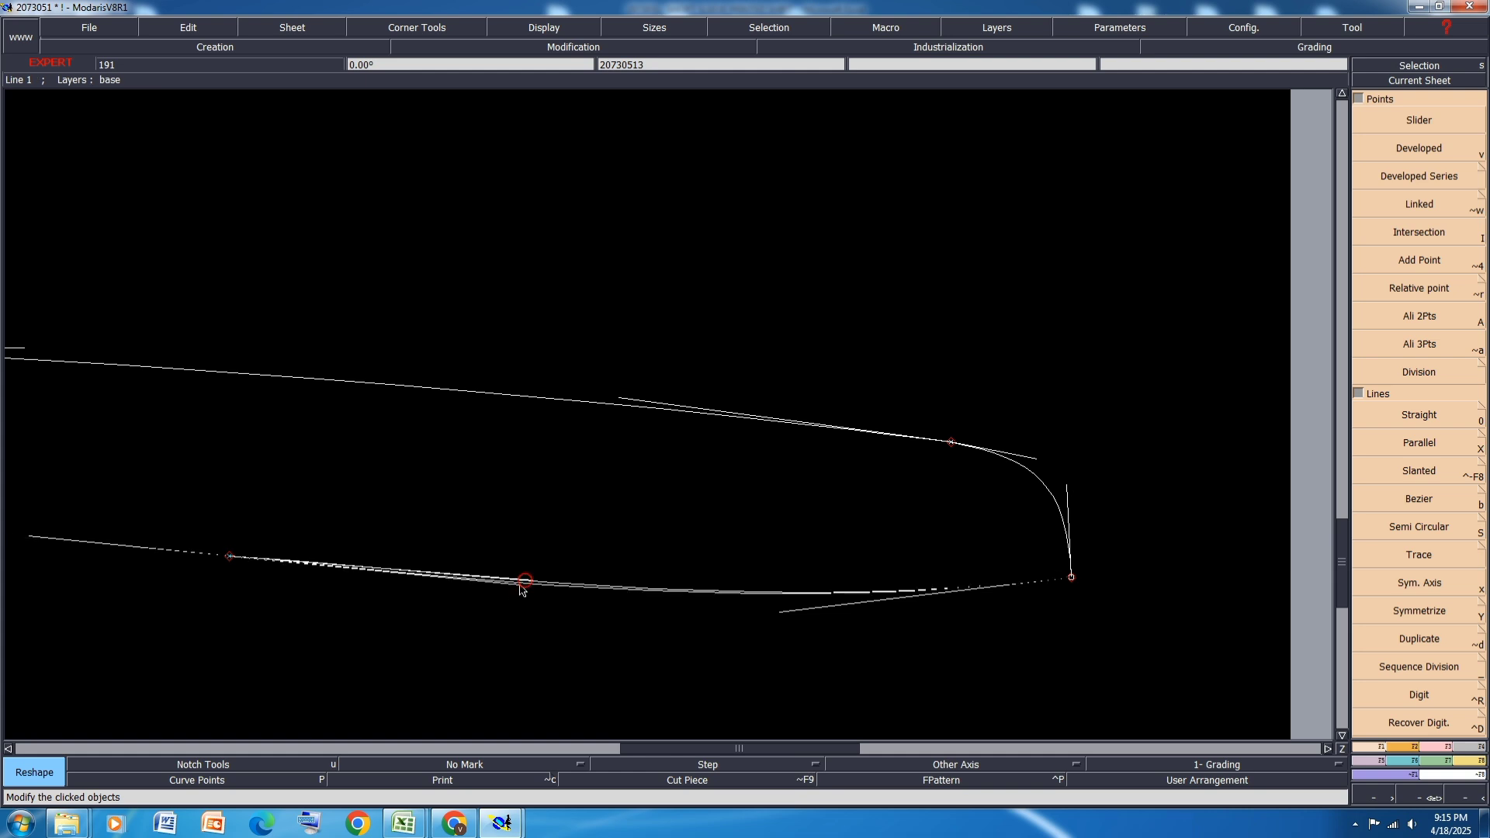
left_click(513, 588)
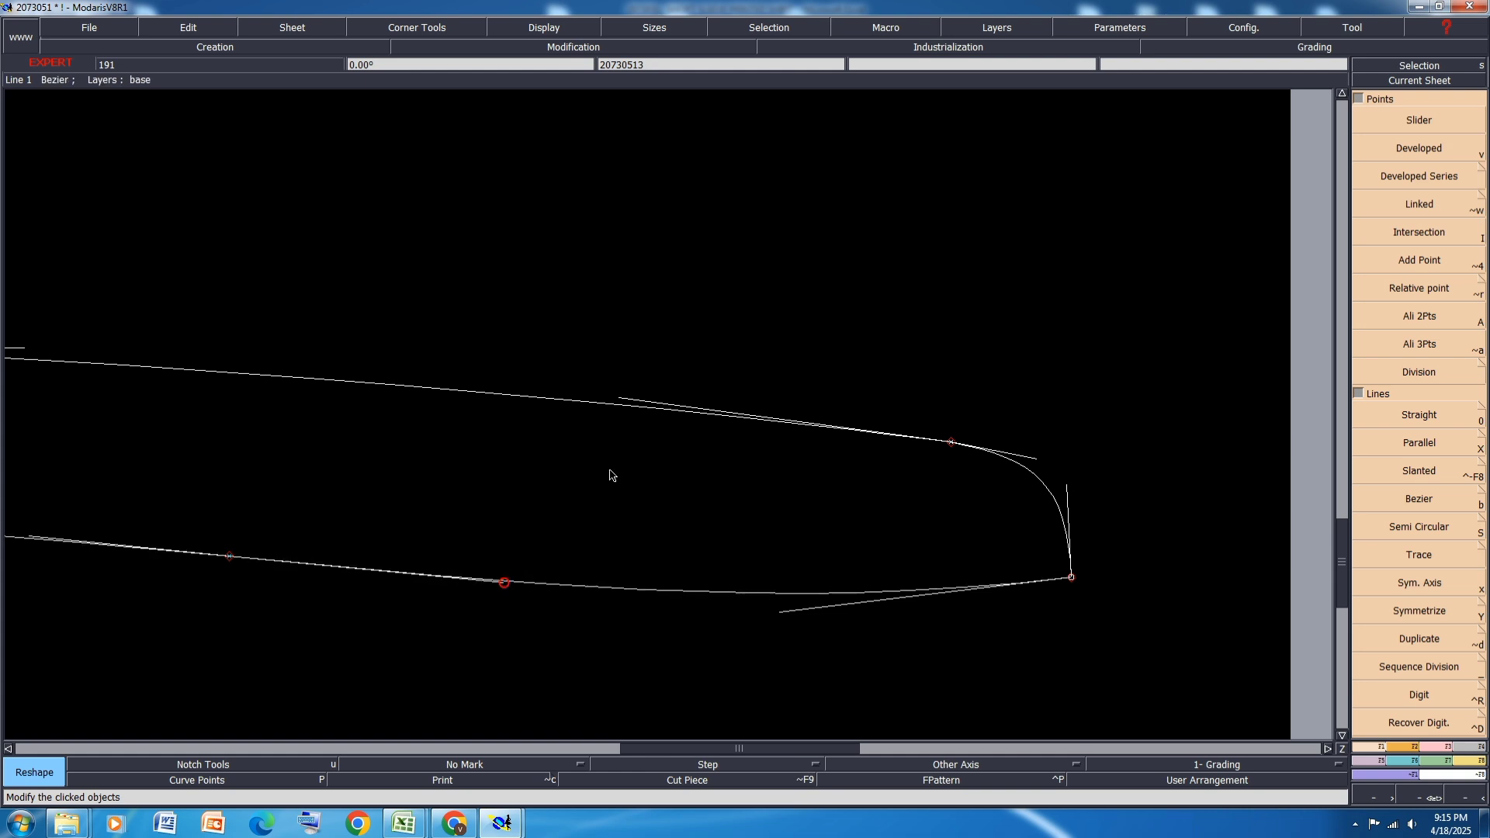
Step: Level the start of the collar stand's upper edge at the centre back and save the model
scroll(822, 385, "down", 2)
scroll(390, 372, "up", 1)
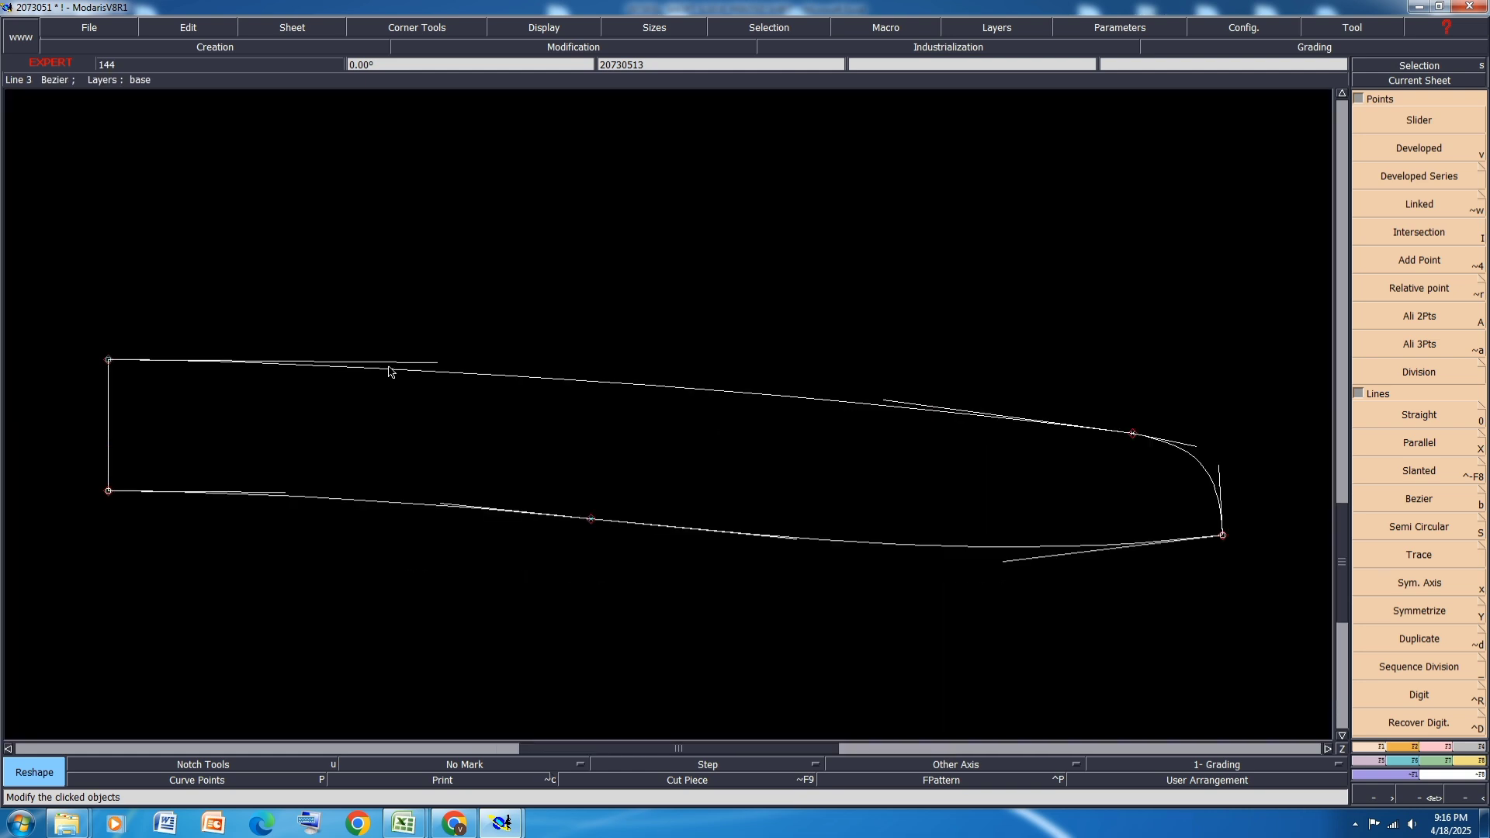
left_click(439, 363)
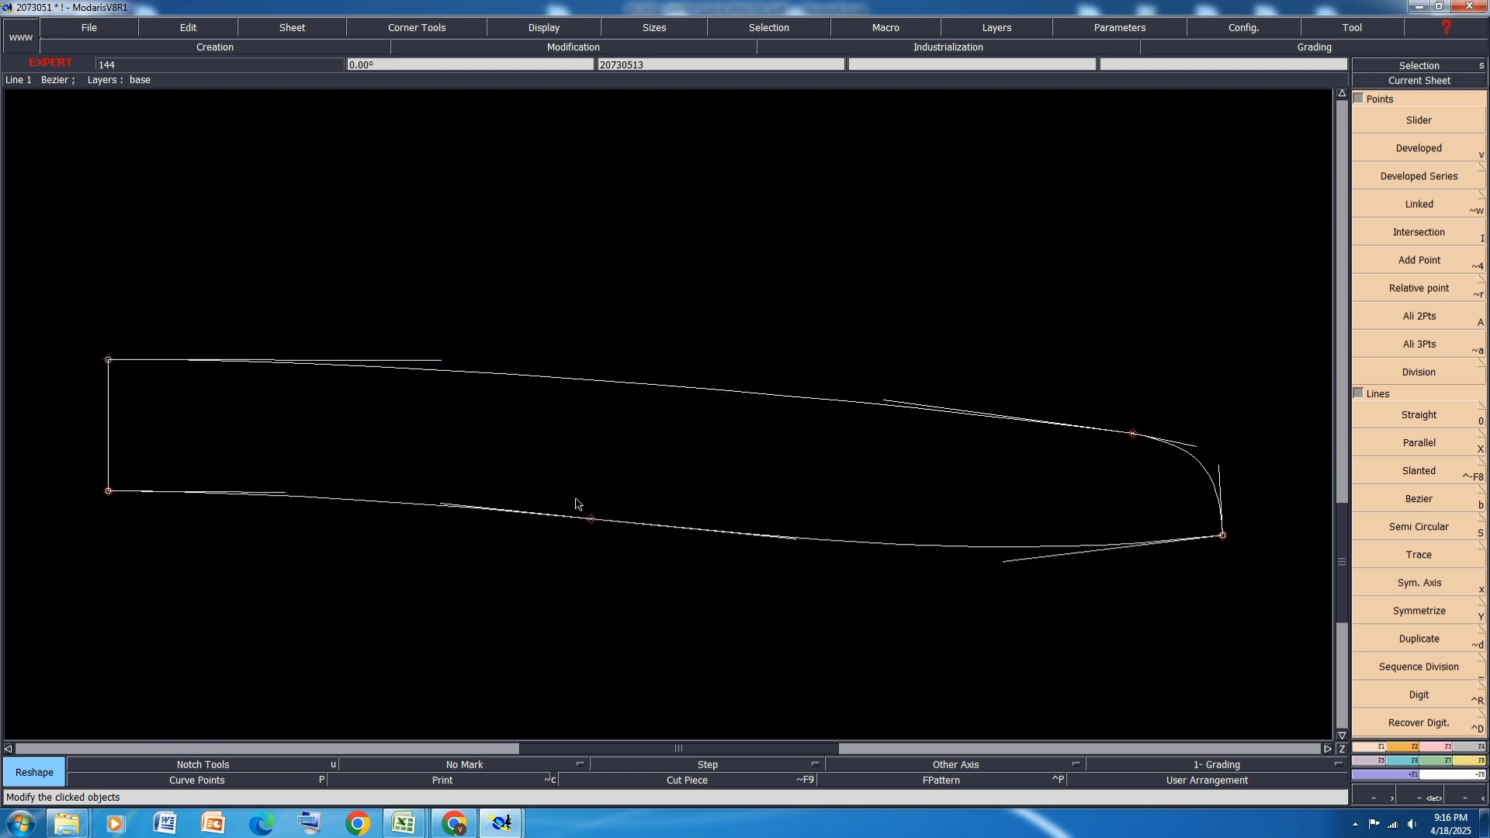
key("ctrl+s")
left_click(648, 503)
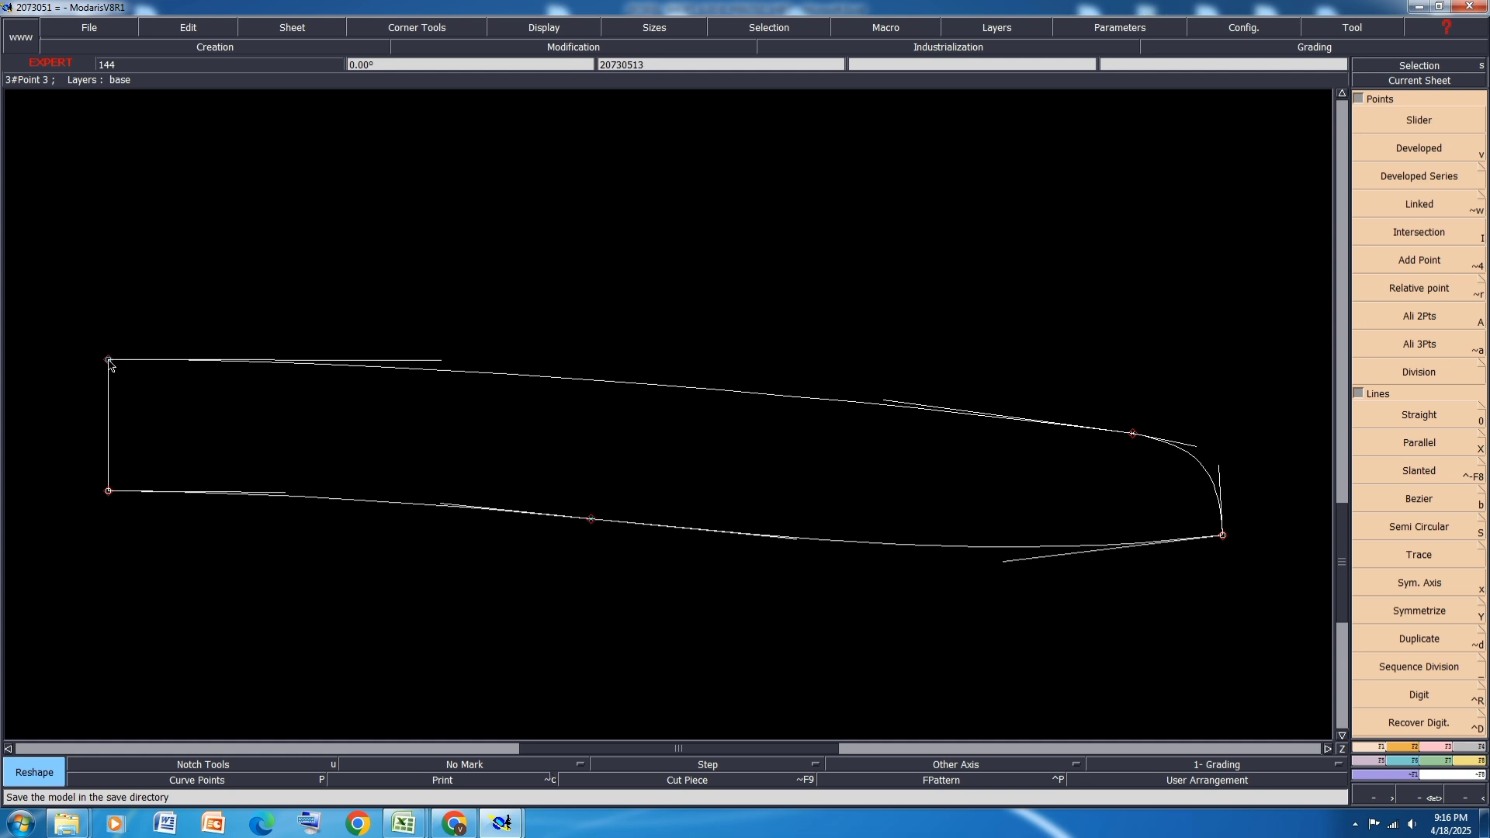
Step: Measure the collar stand's upper edge up to the front point and its full lower edge, and bring up the table of held measures
key("l")
left_click(109, 359)
left_click(1134, 433)
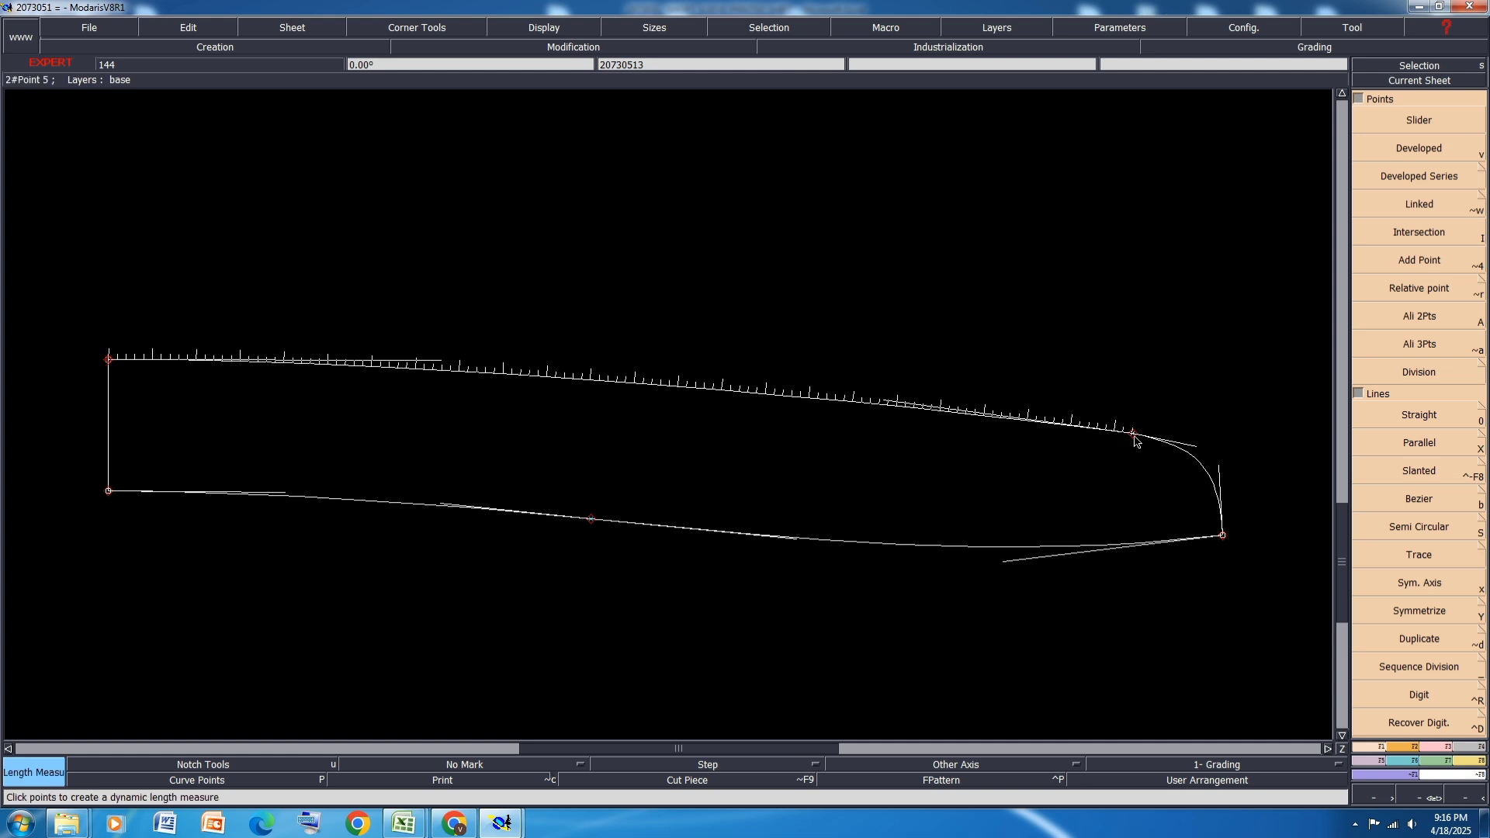
left_click(1133, 439)
left_click(109, 490)
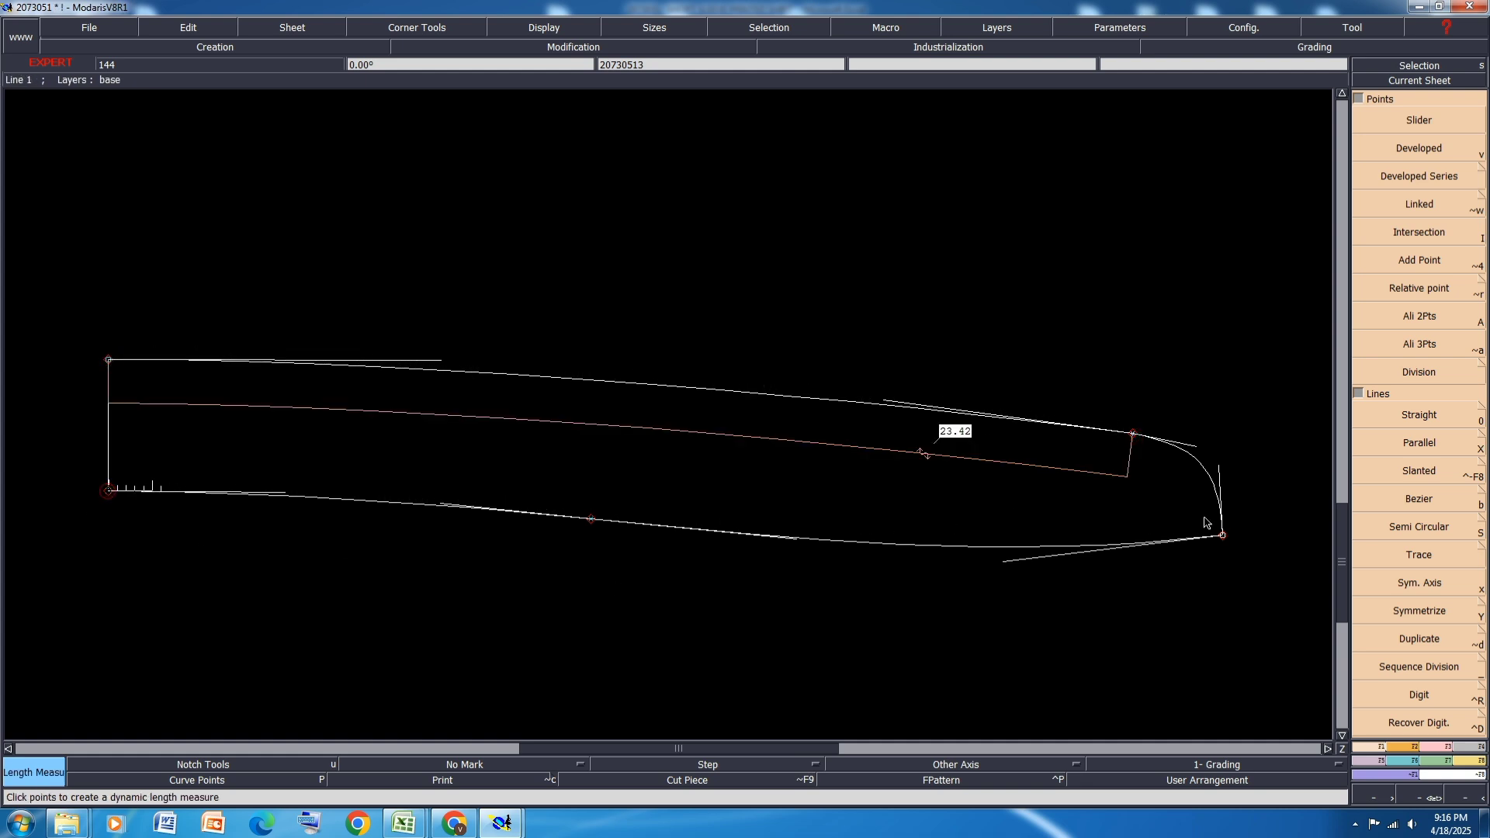
left_click(1220, 533)
left_click(1259, 491)
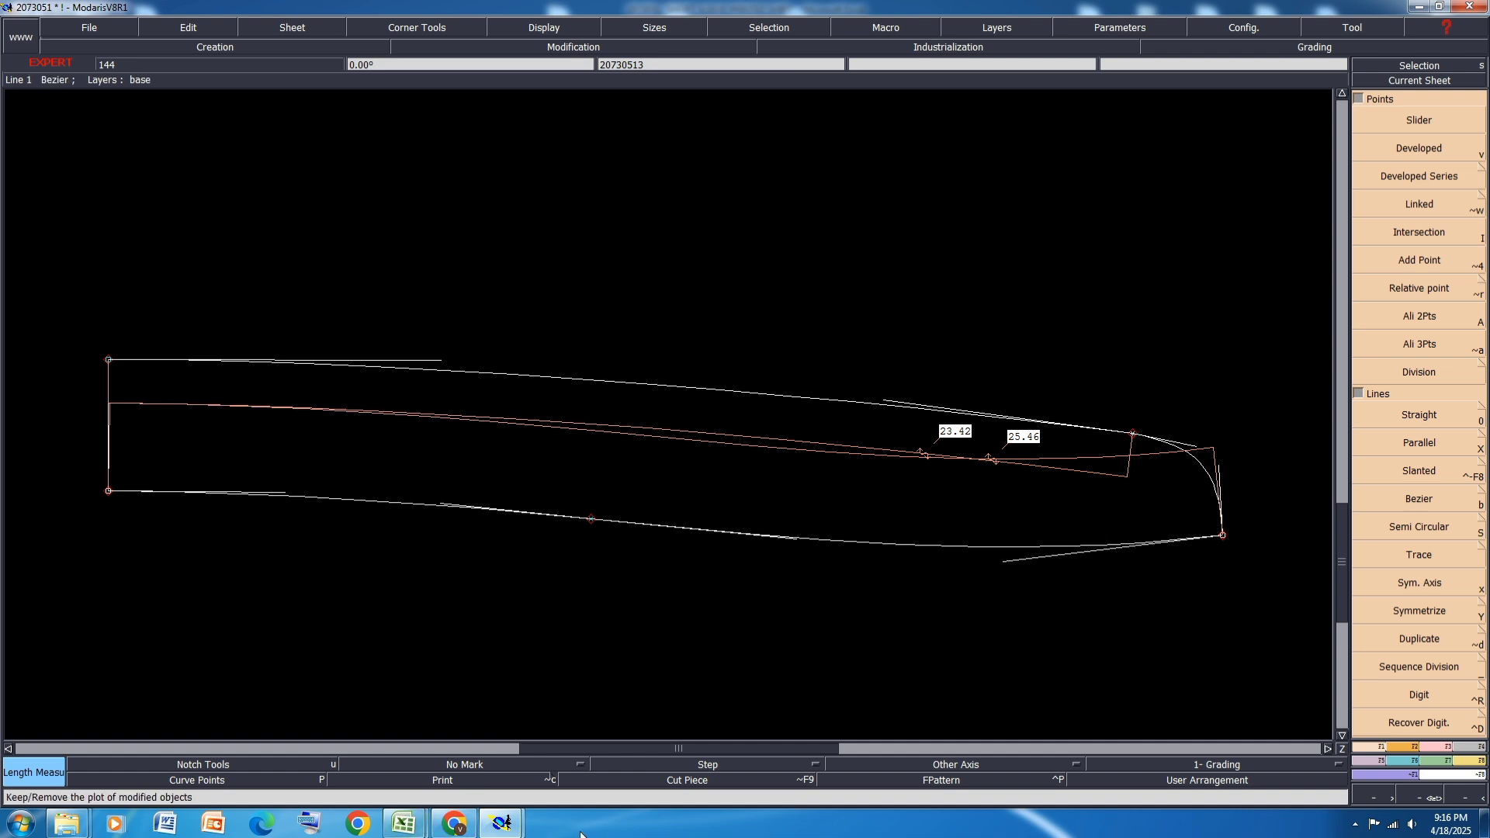
mouse_move(500, 822)
left_click(623, 756)
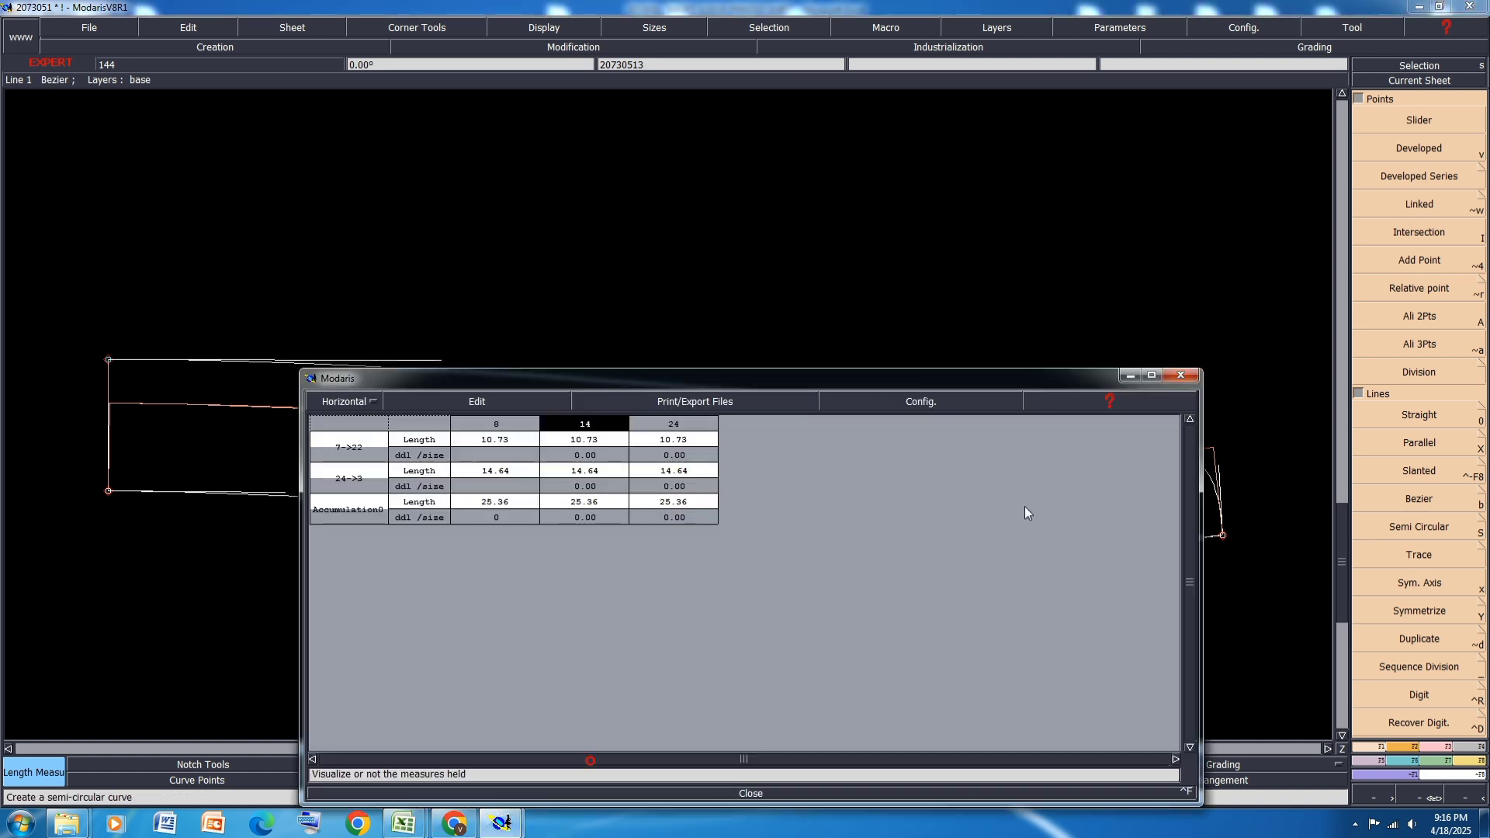
Step: Minimize the measurement table and look up the collar circumference at join seam in the shirt's Excel specification, ROCK SPEC 8-20 sheet
left_click(1128, 375)
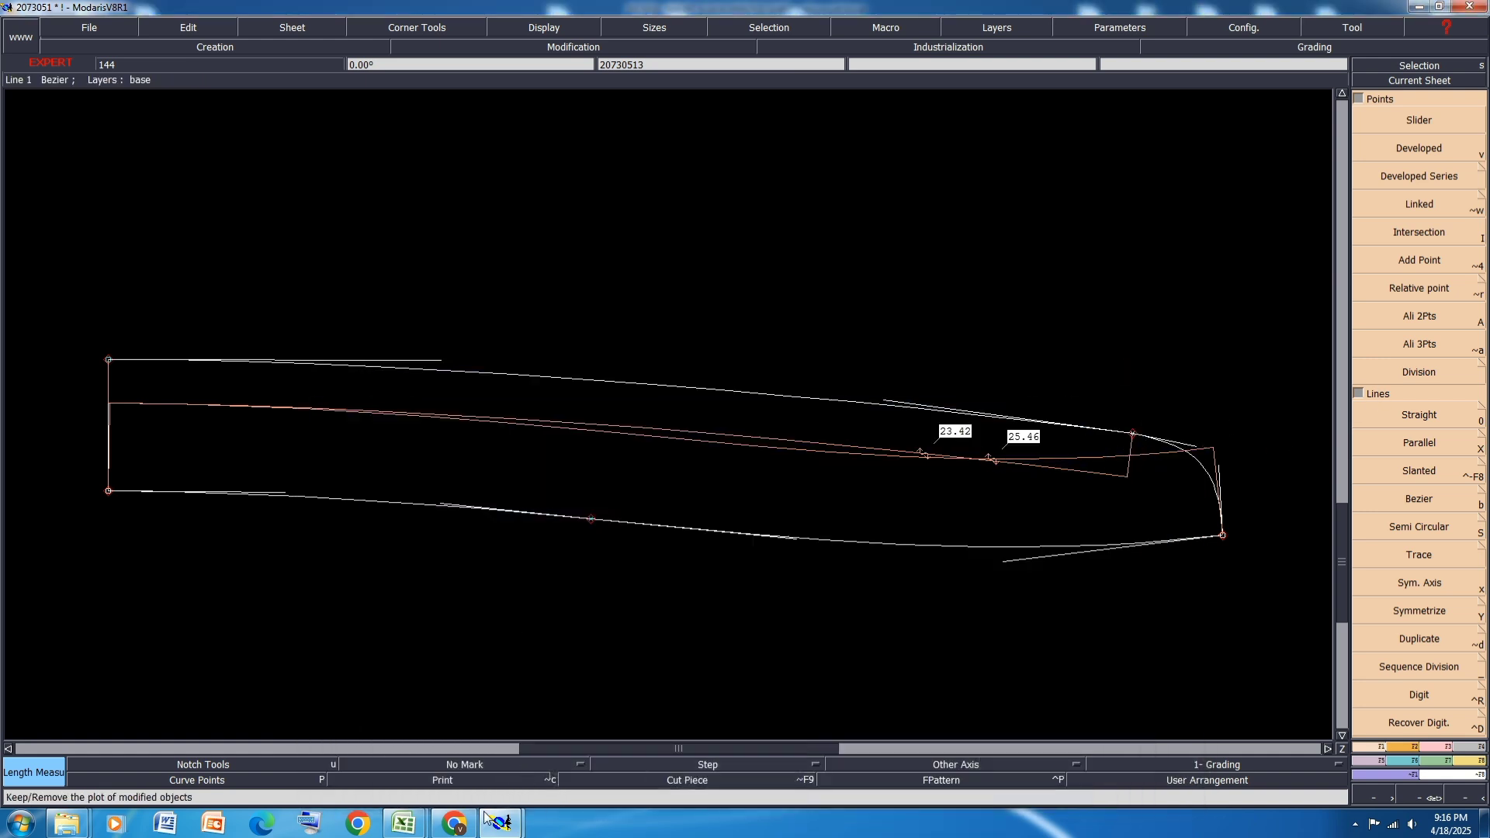
left_click(403, 823)
left_click(490, 775)
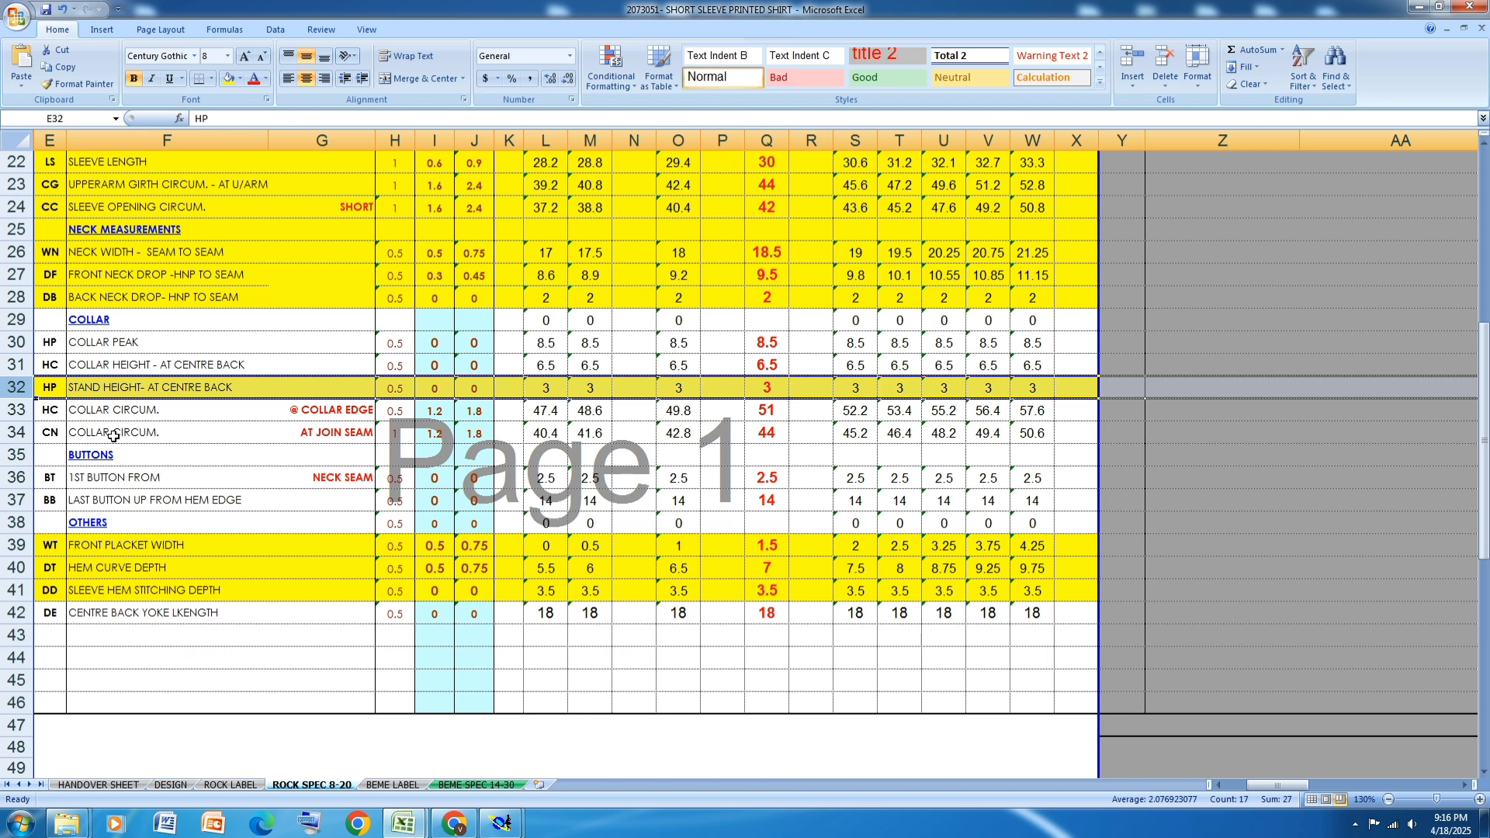
left_click(12, 432)
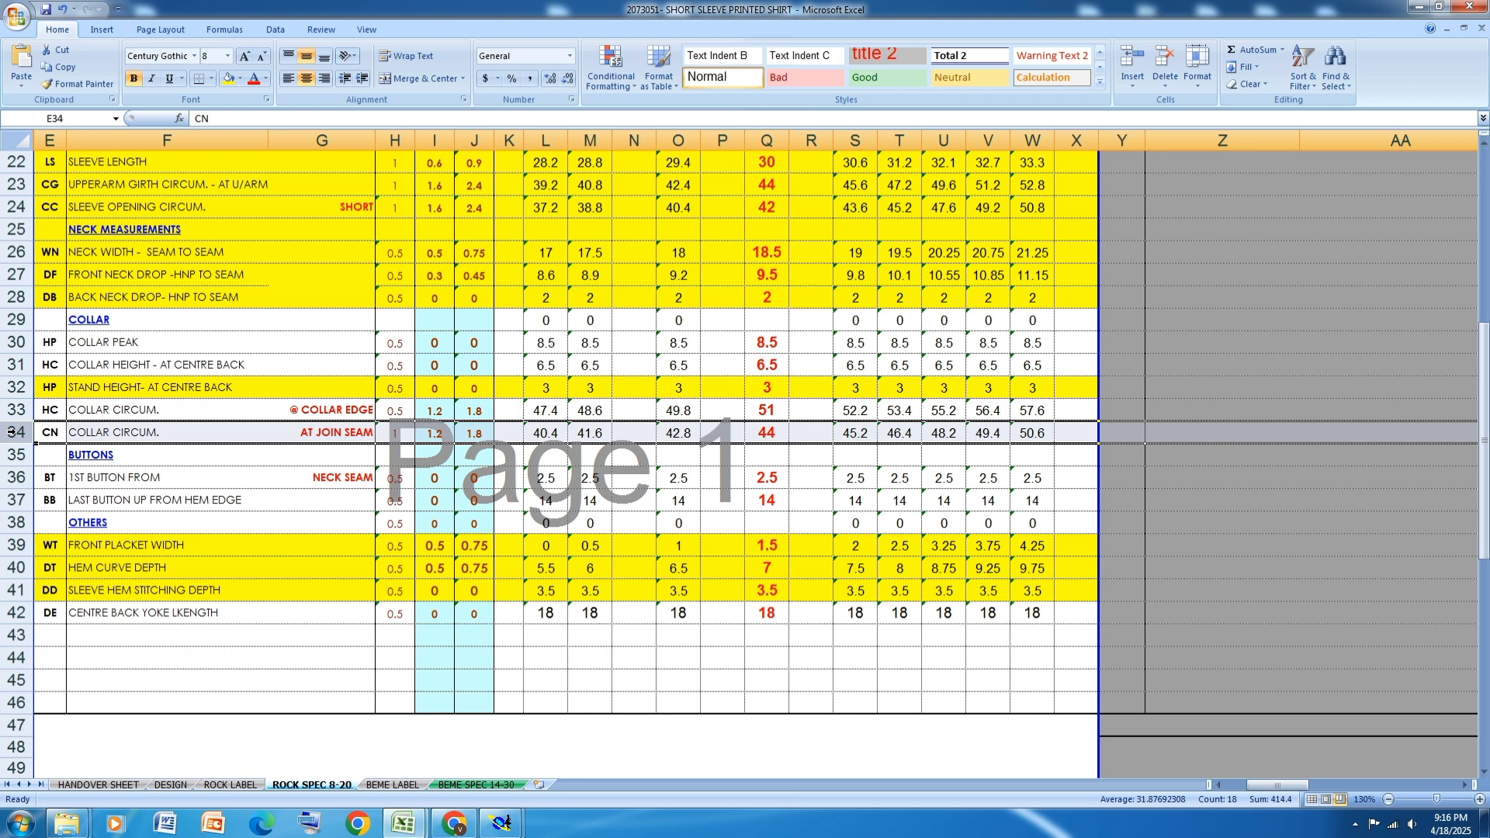
Step: Review the DESIGN sheet of the shirt workbook, covering the sketches, sample photos, construction details and trims
left_click(407, 823)
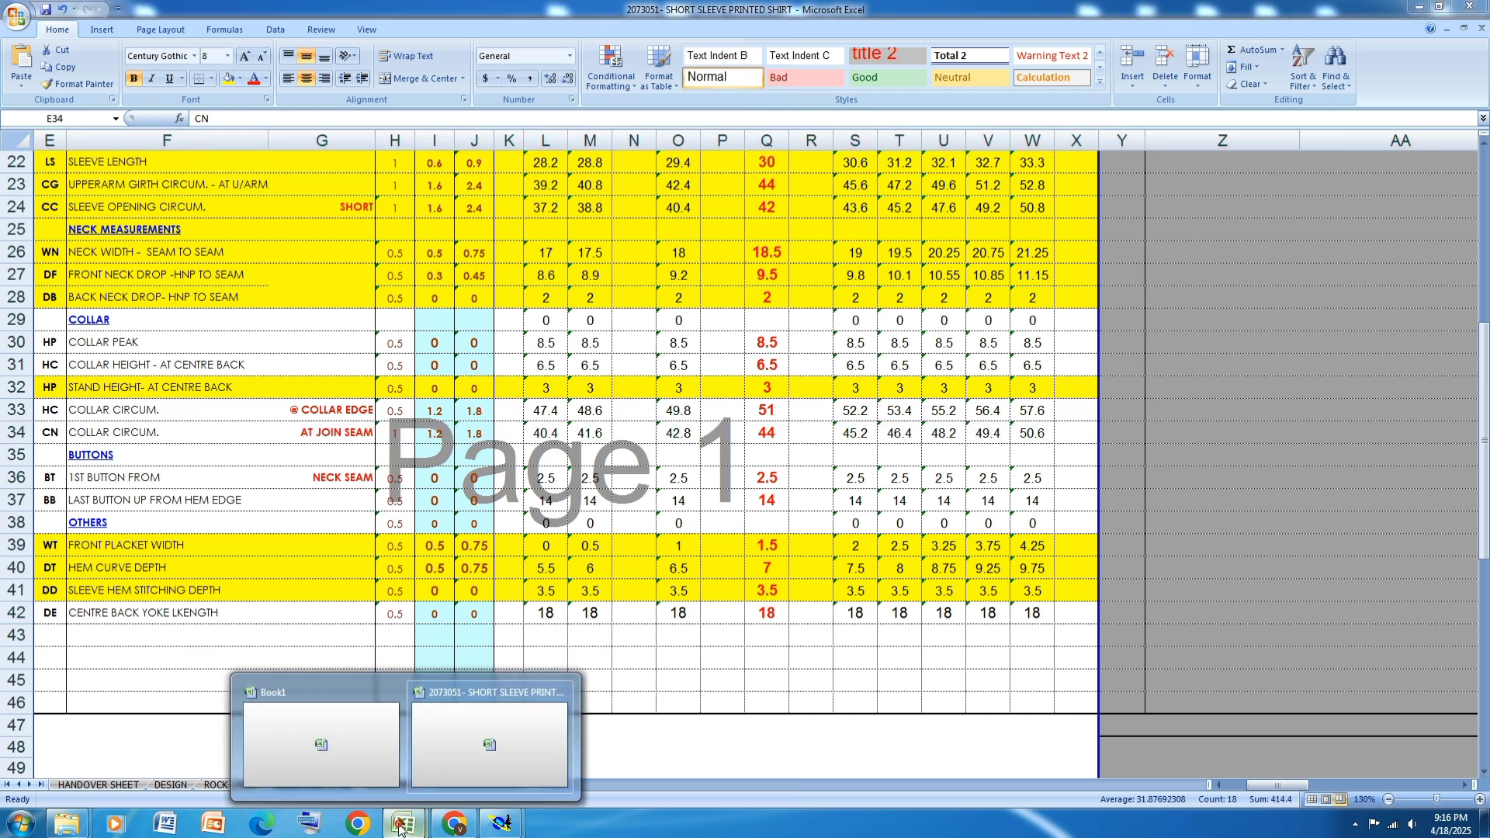
left_click(504, 745)
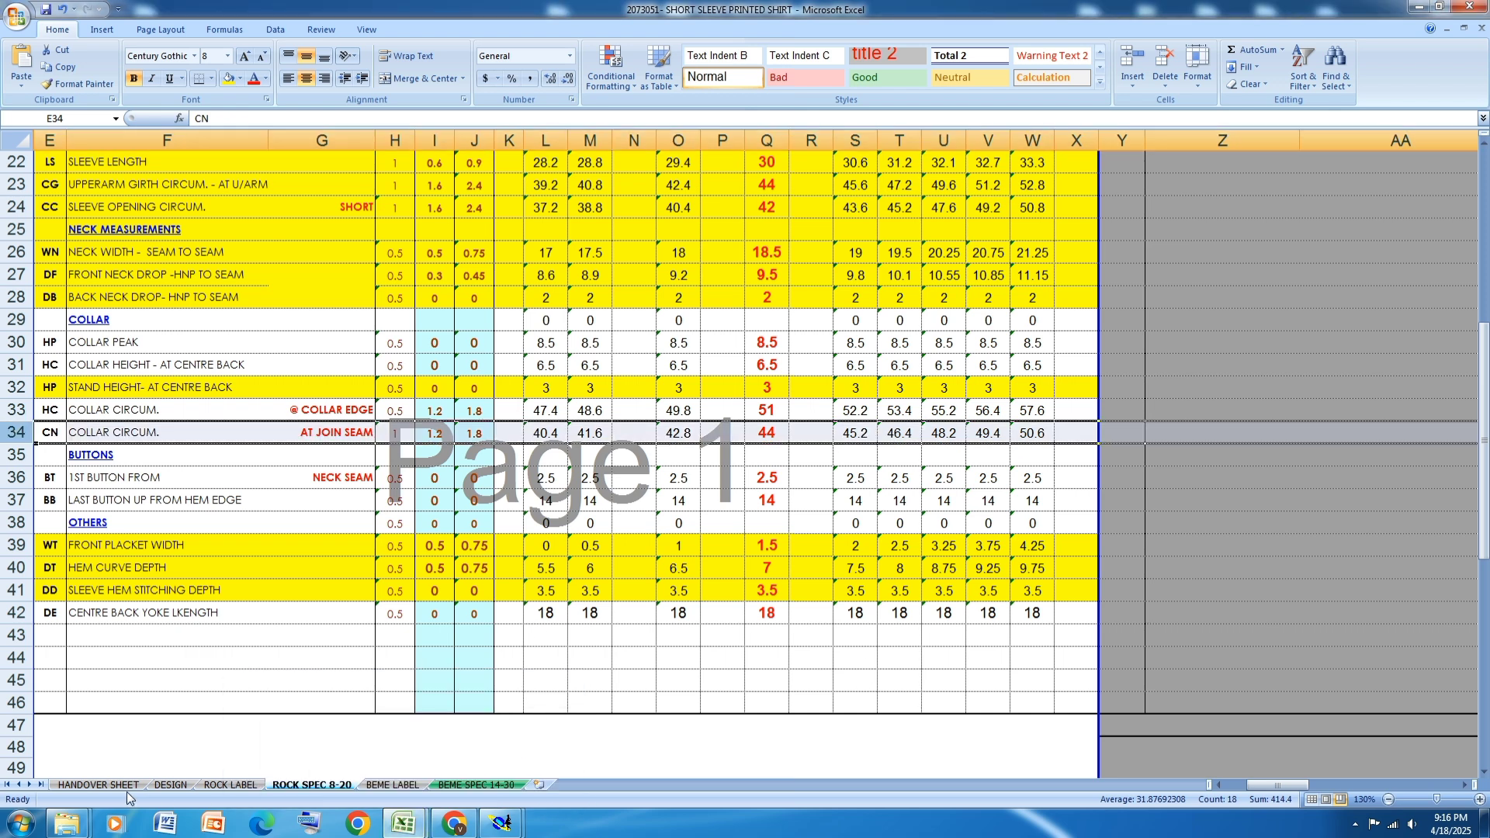
left_click(170, 785)
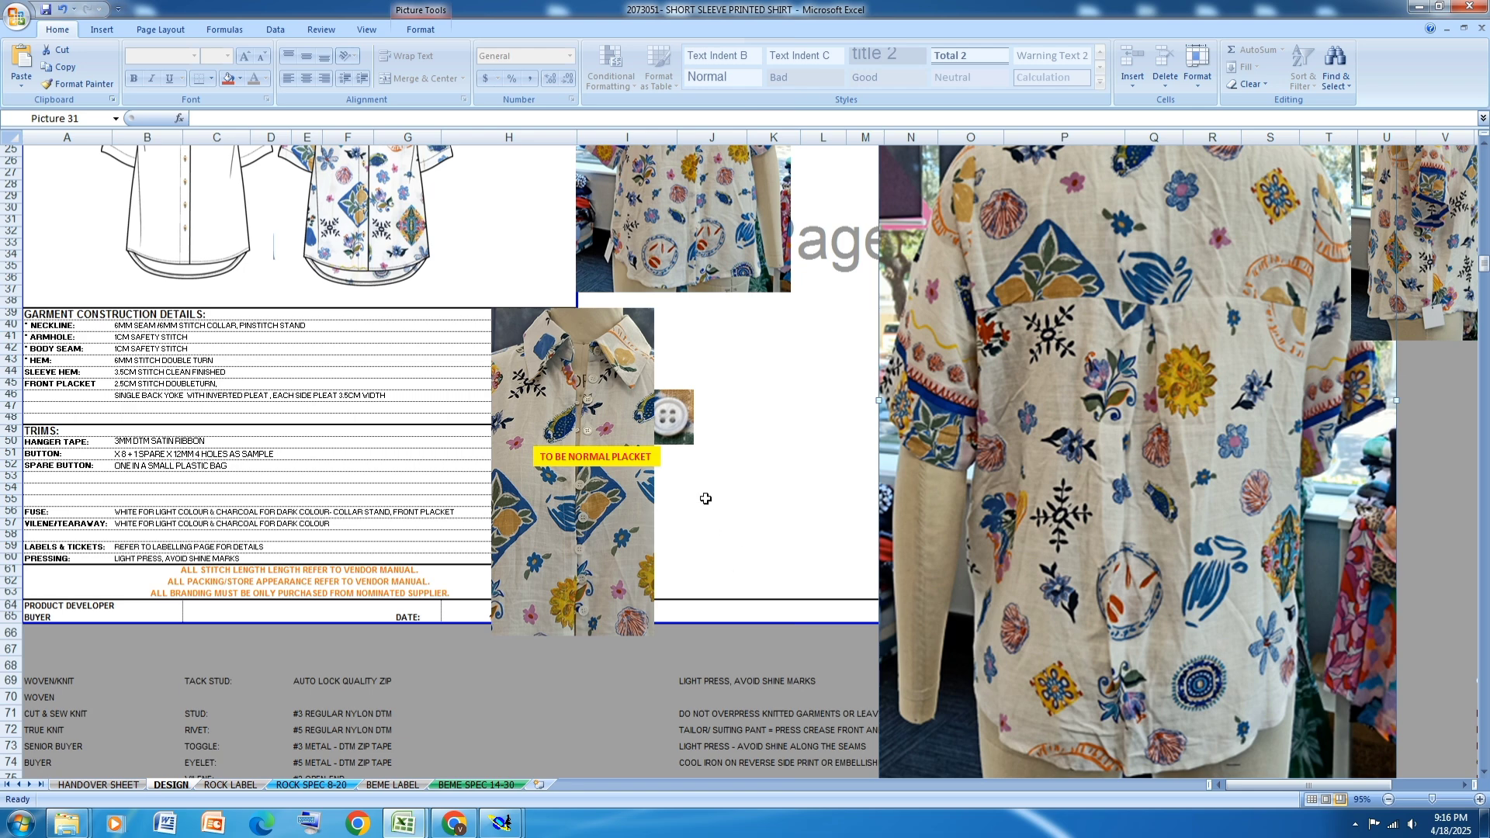
scroll(706, 498, "up", 8)
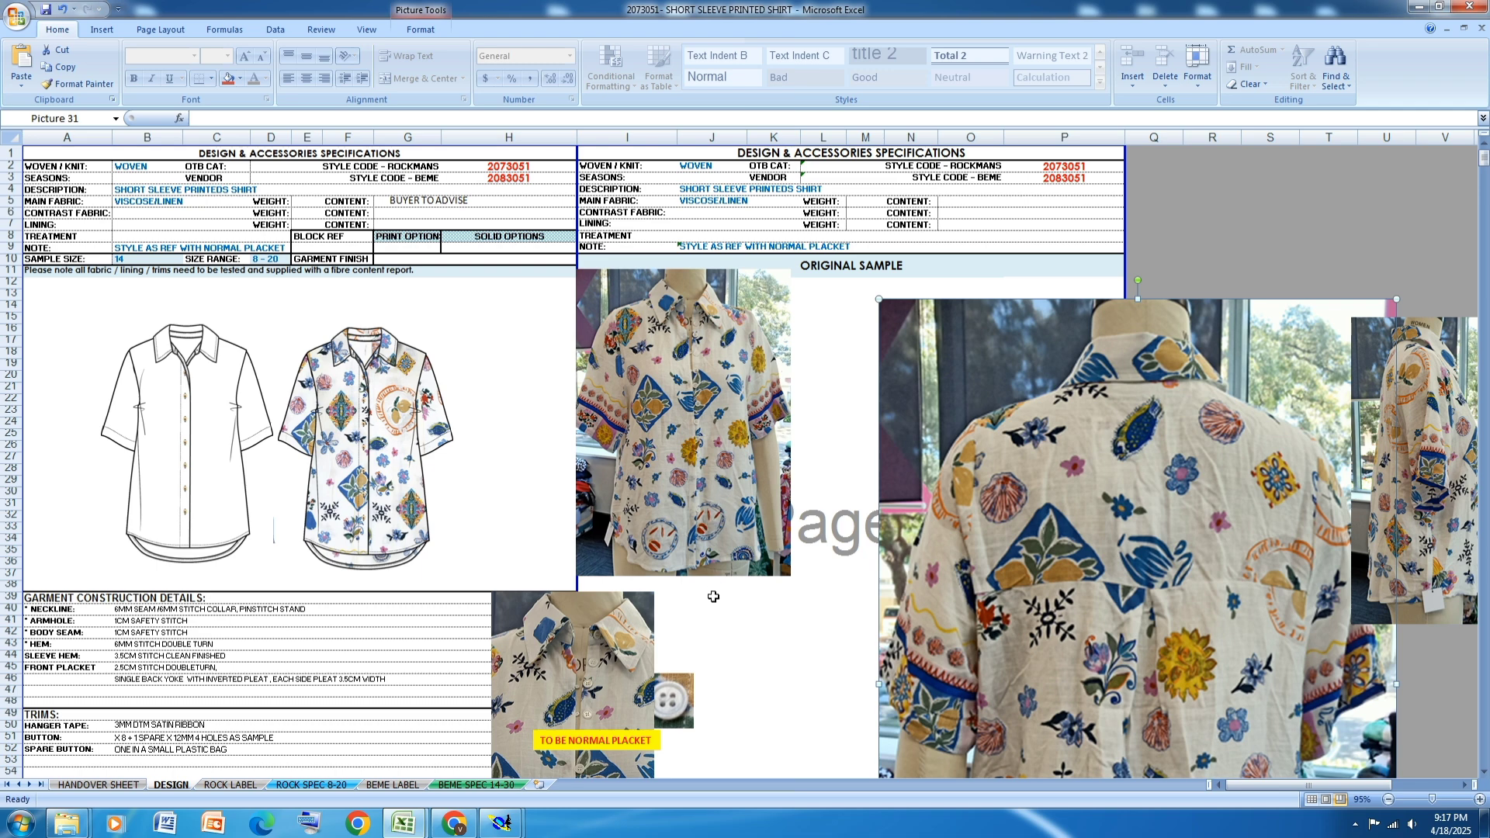
scroll(714, 596, "down", 1)
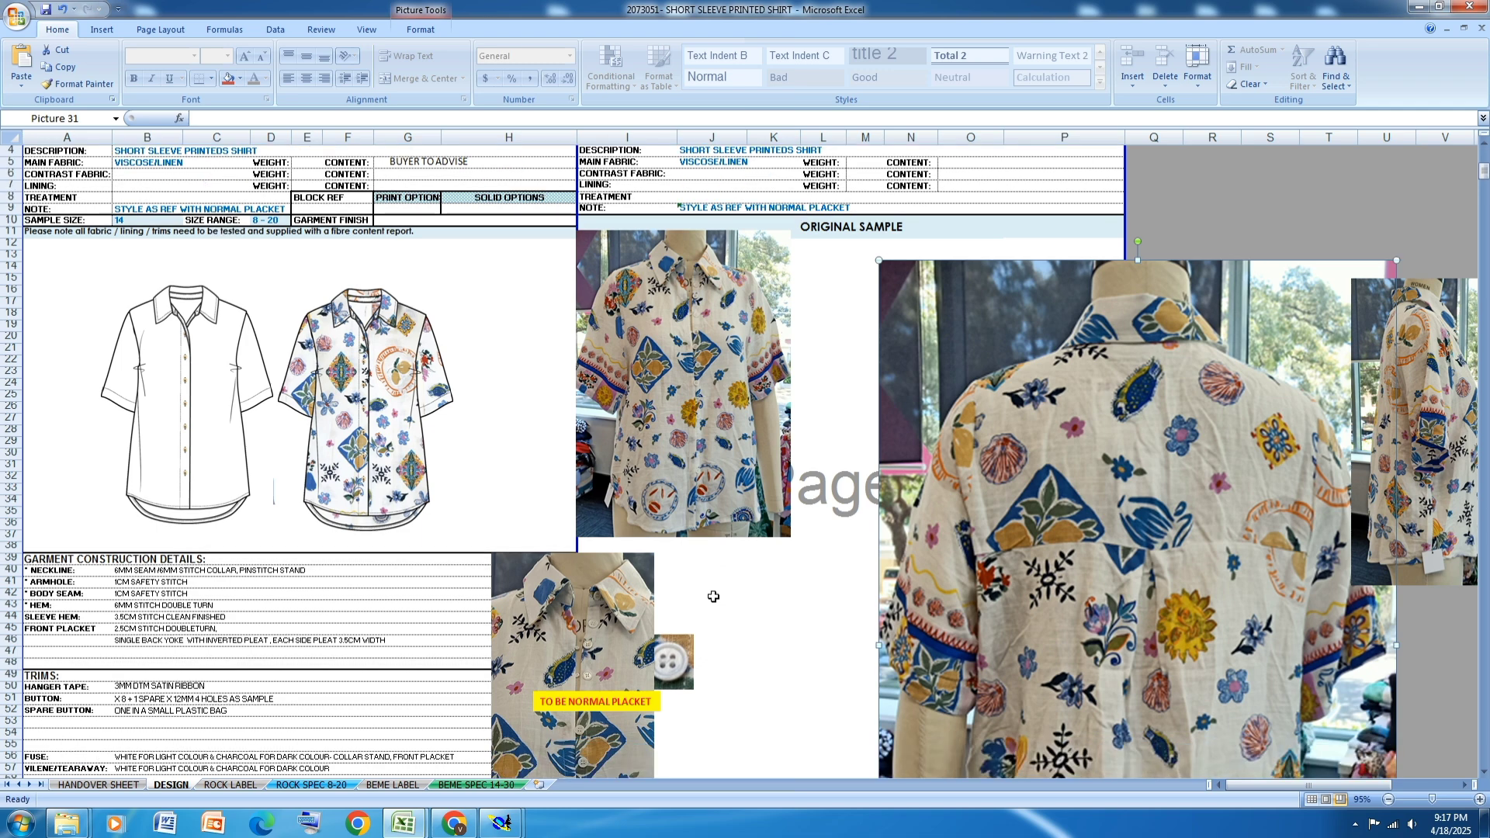
scroll(713, 596, "down", 5)
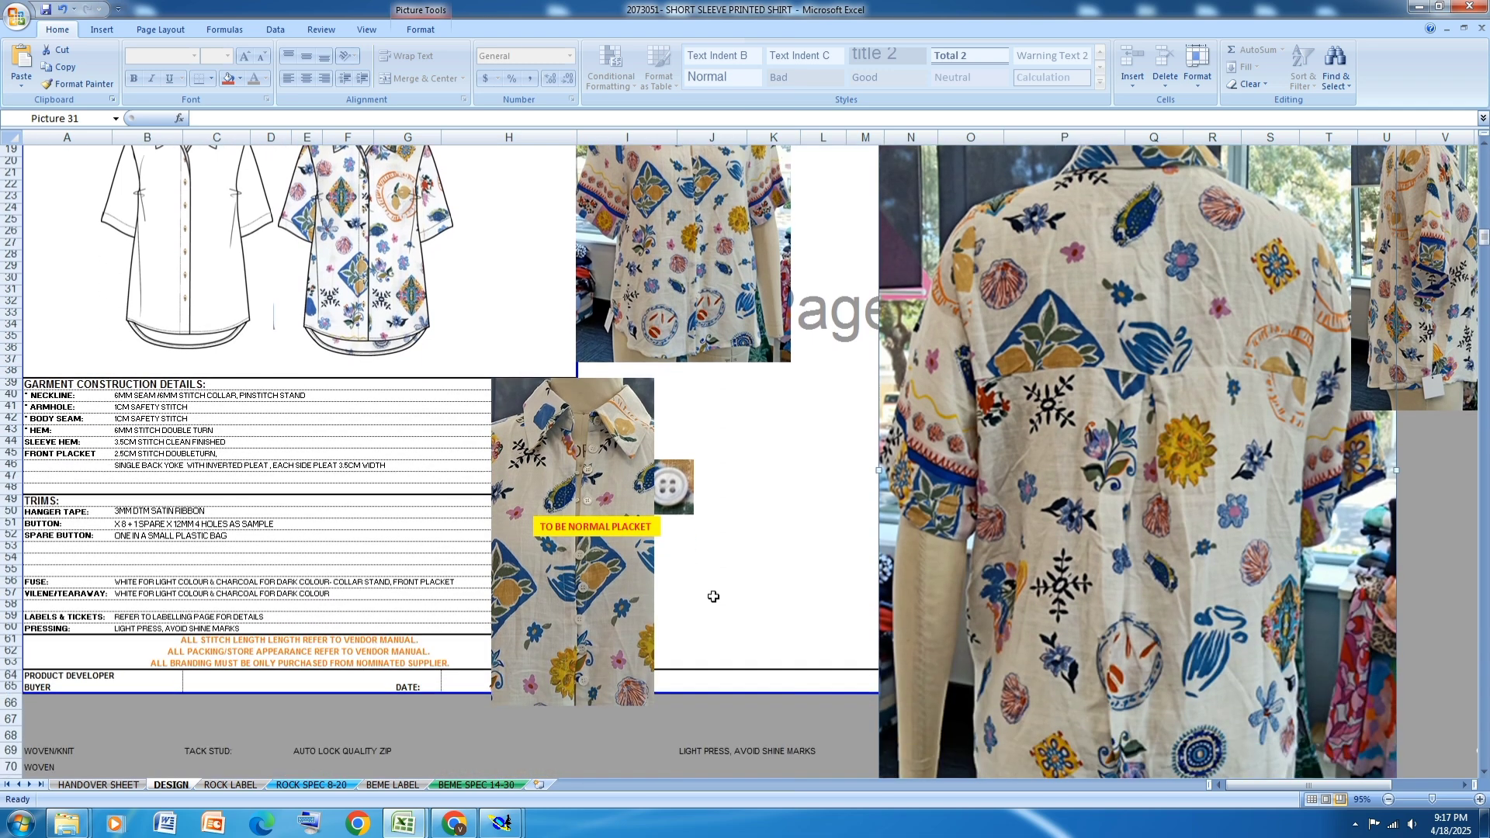
scroll(713, 596, "down", 1)
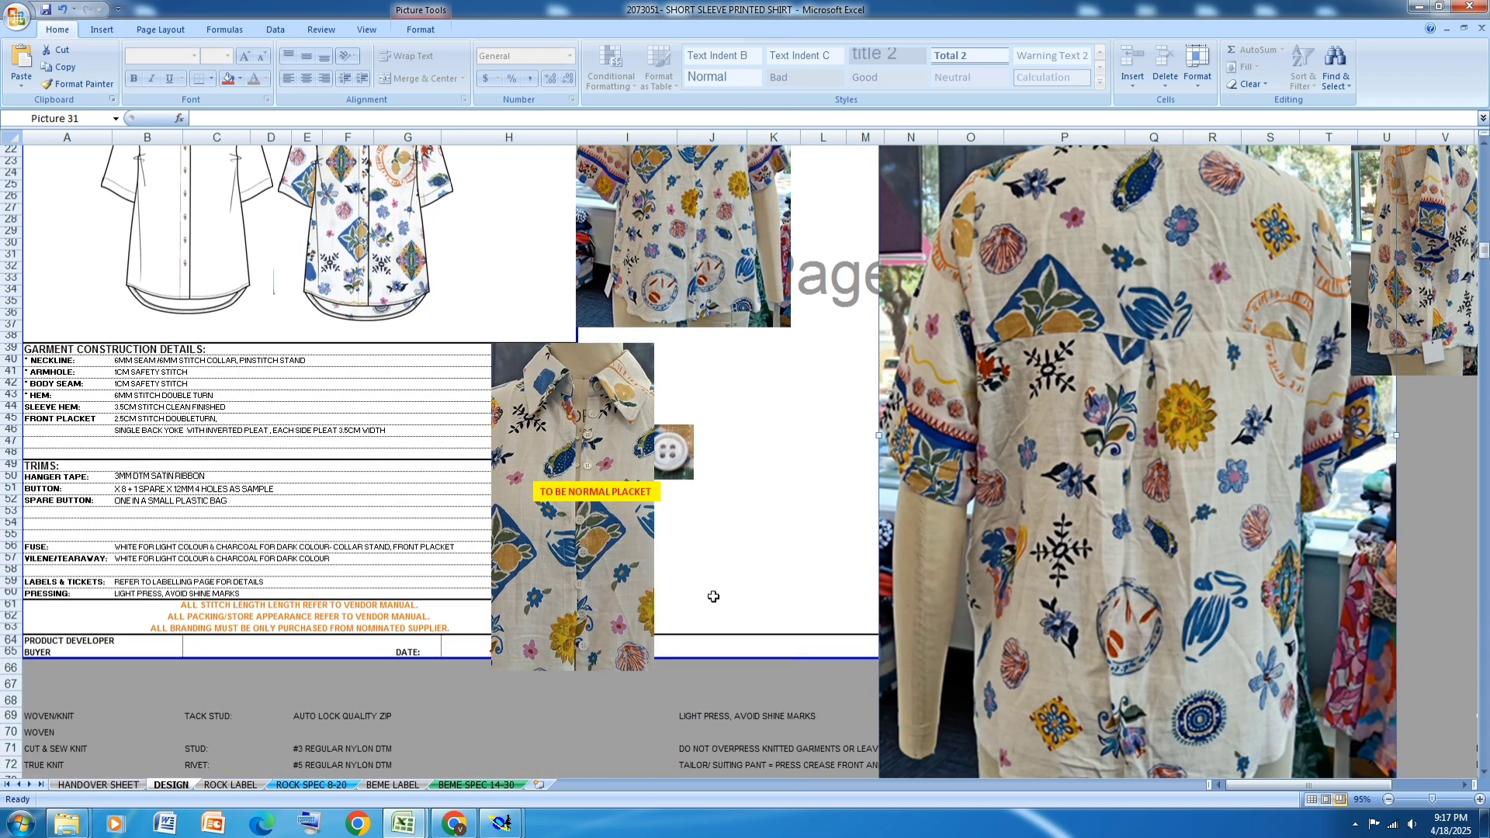
scroll(713, 596, "down", 2)
Step: Switch back to Modaris and slightly reshape the front neckline curve of sheet 2073051 by adjusting the curve handles at both ends
mouse_move(496, 830)
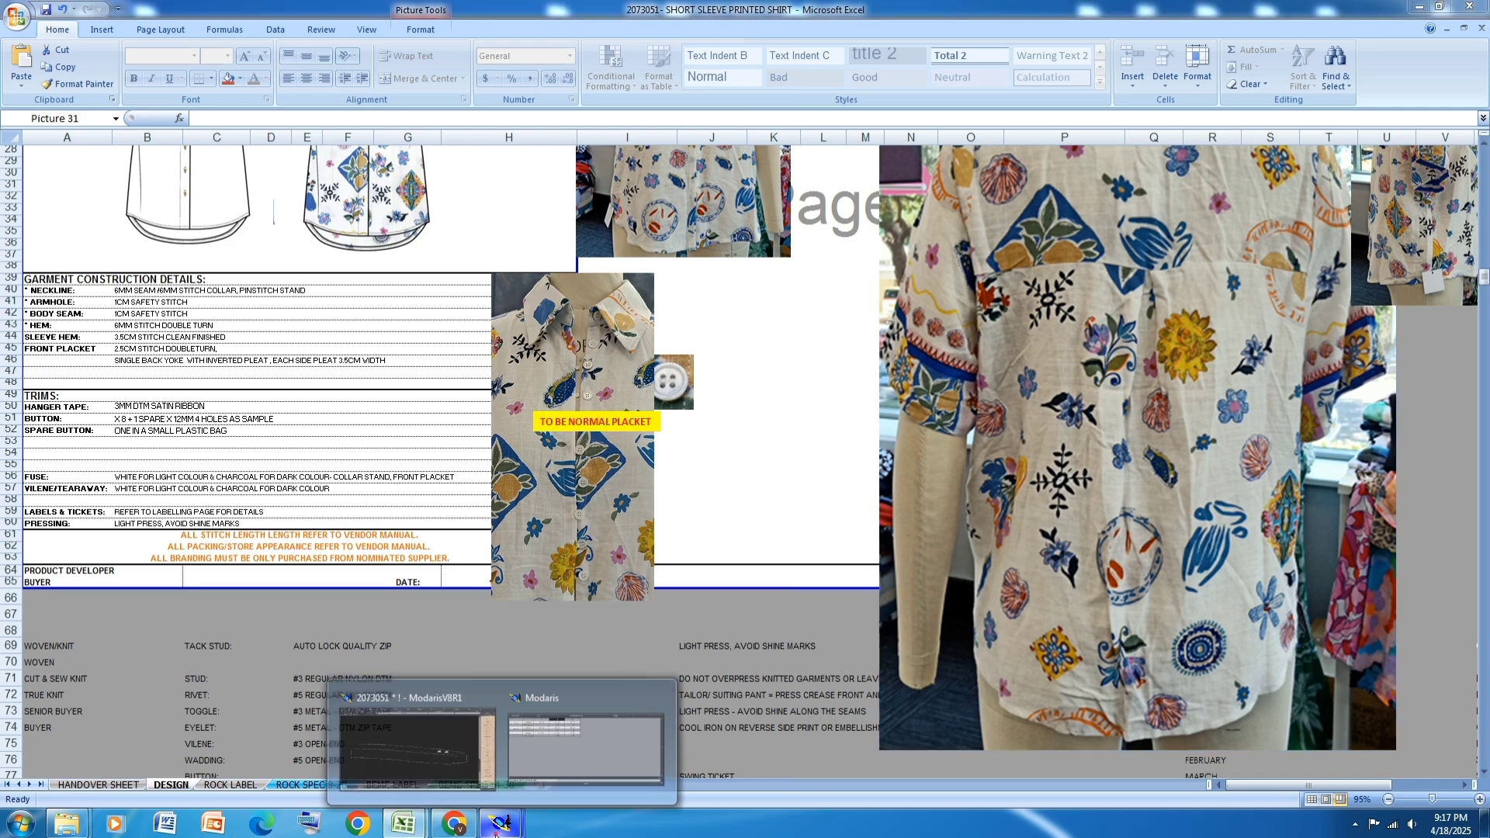
left_click(455, 741)
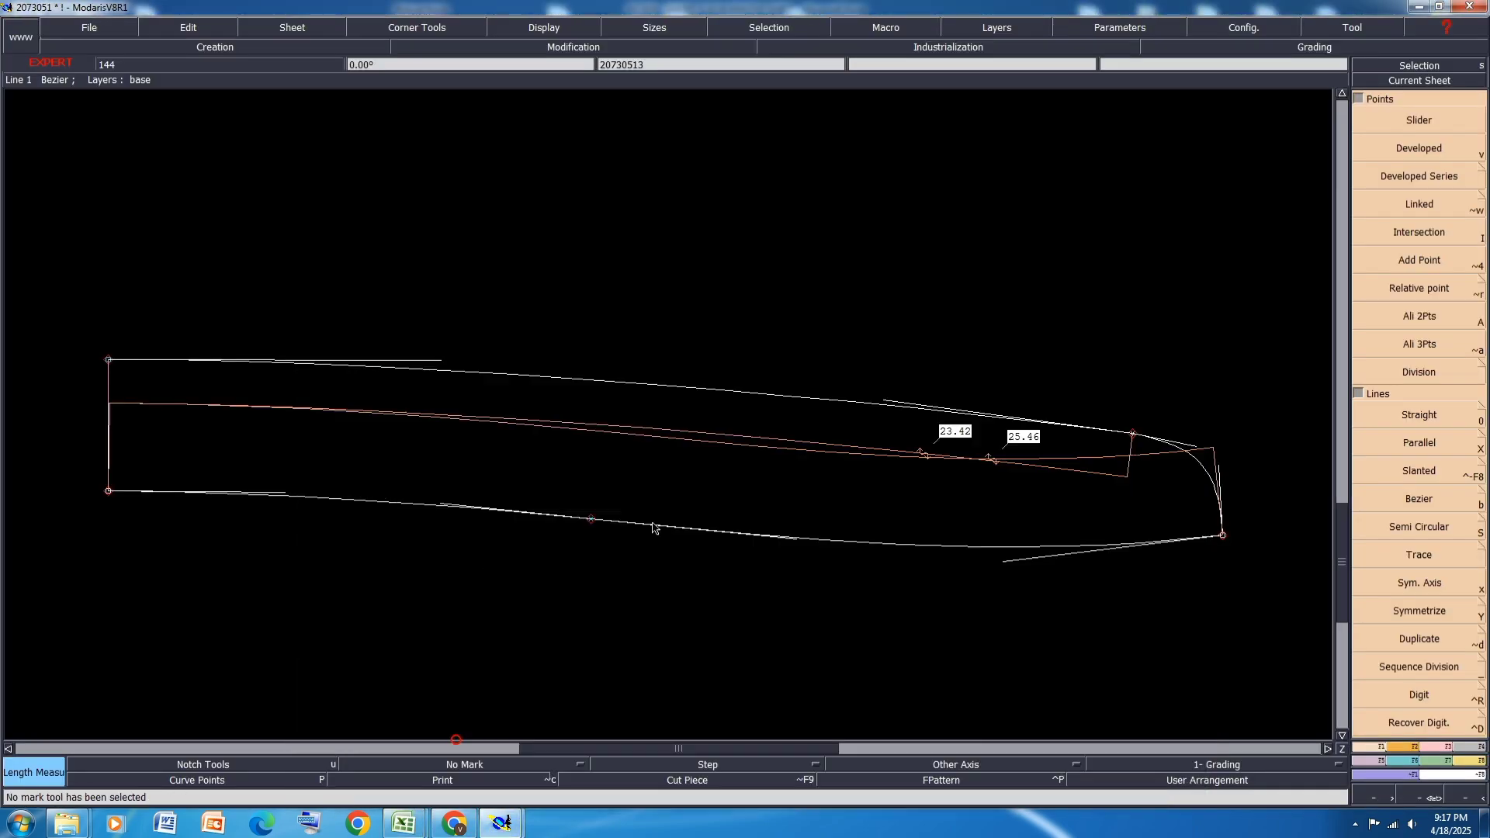
scroll(805, 472, "down", 3)
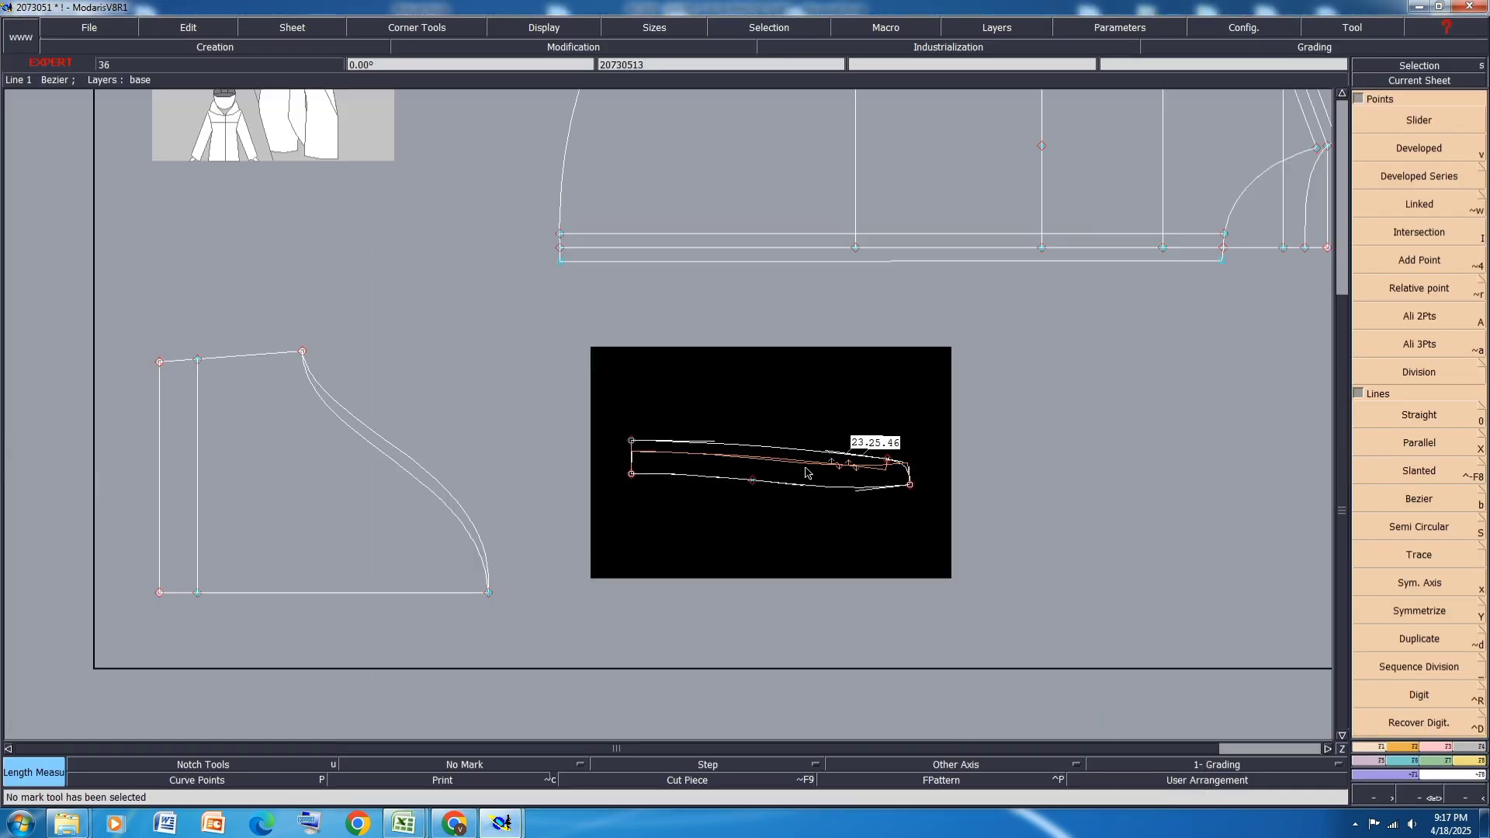
key("j")
scroll(1066, 341, "up", 3)
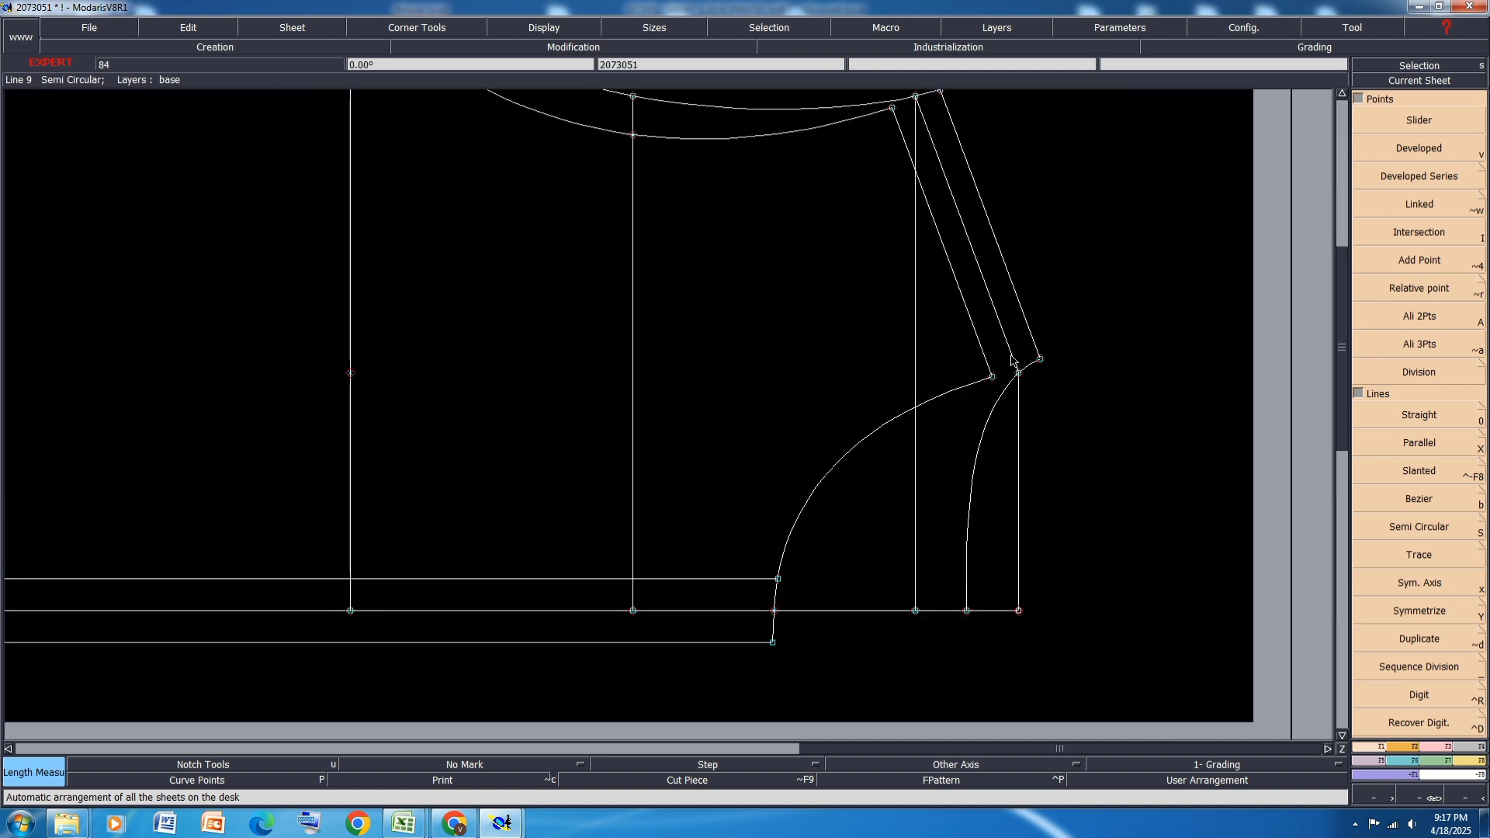
scroll(807, 341, "down", 1)
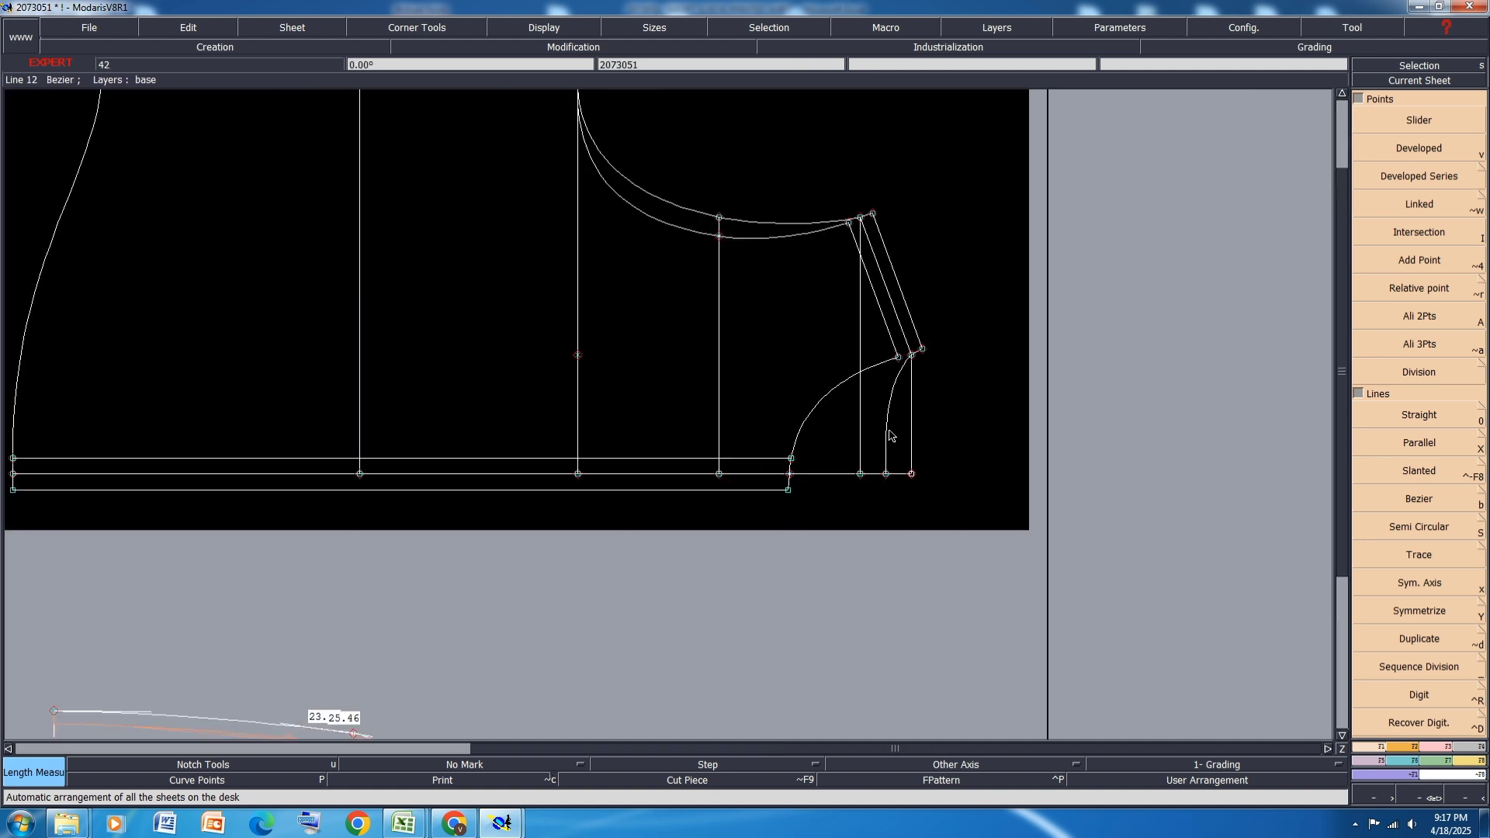
scroll(893, 433, "up", 1)
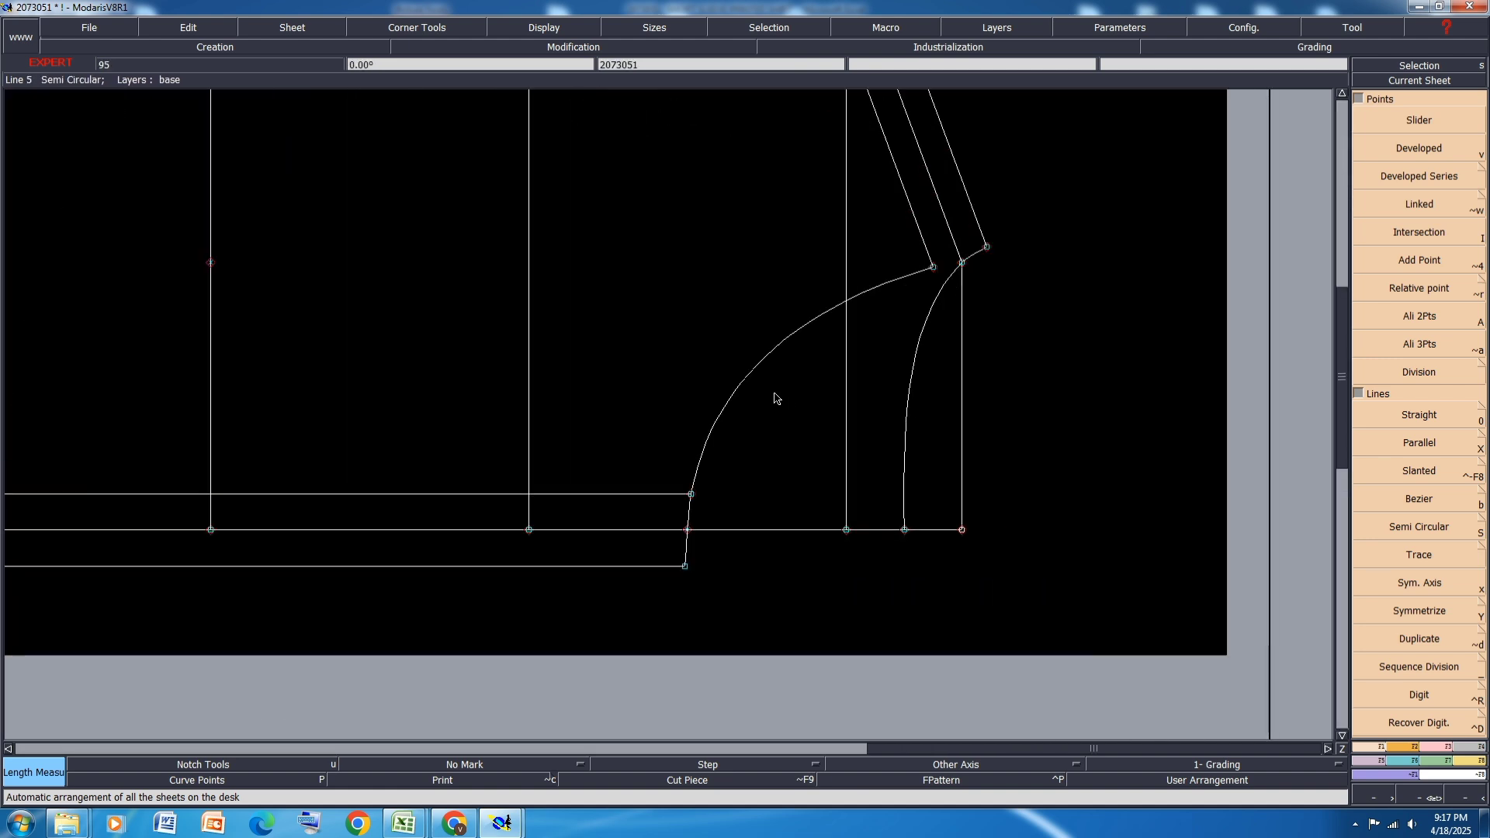
key("h")
key("r")
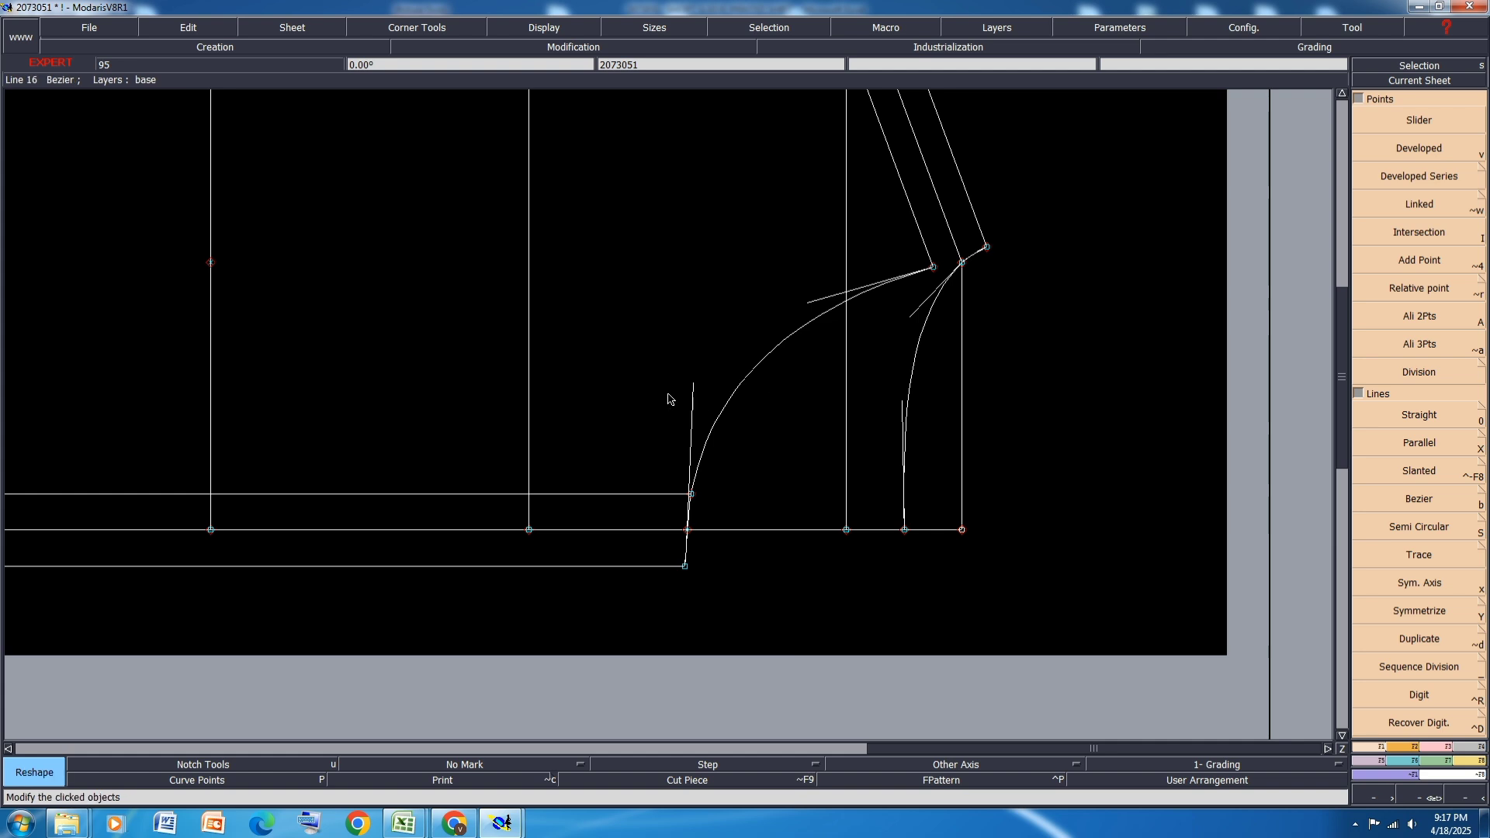
left_click_drag(695, 388, 698, 401)
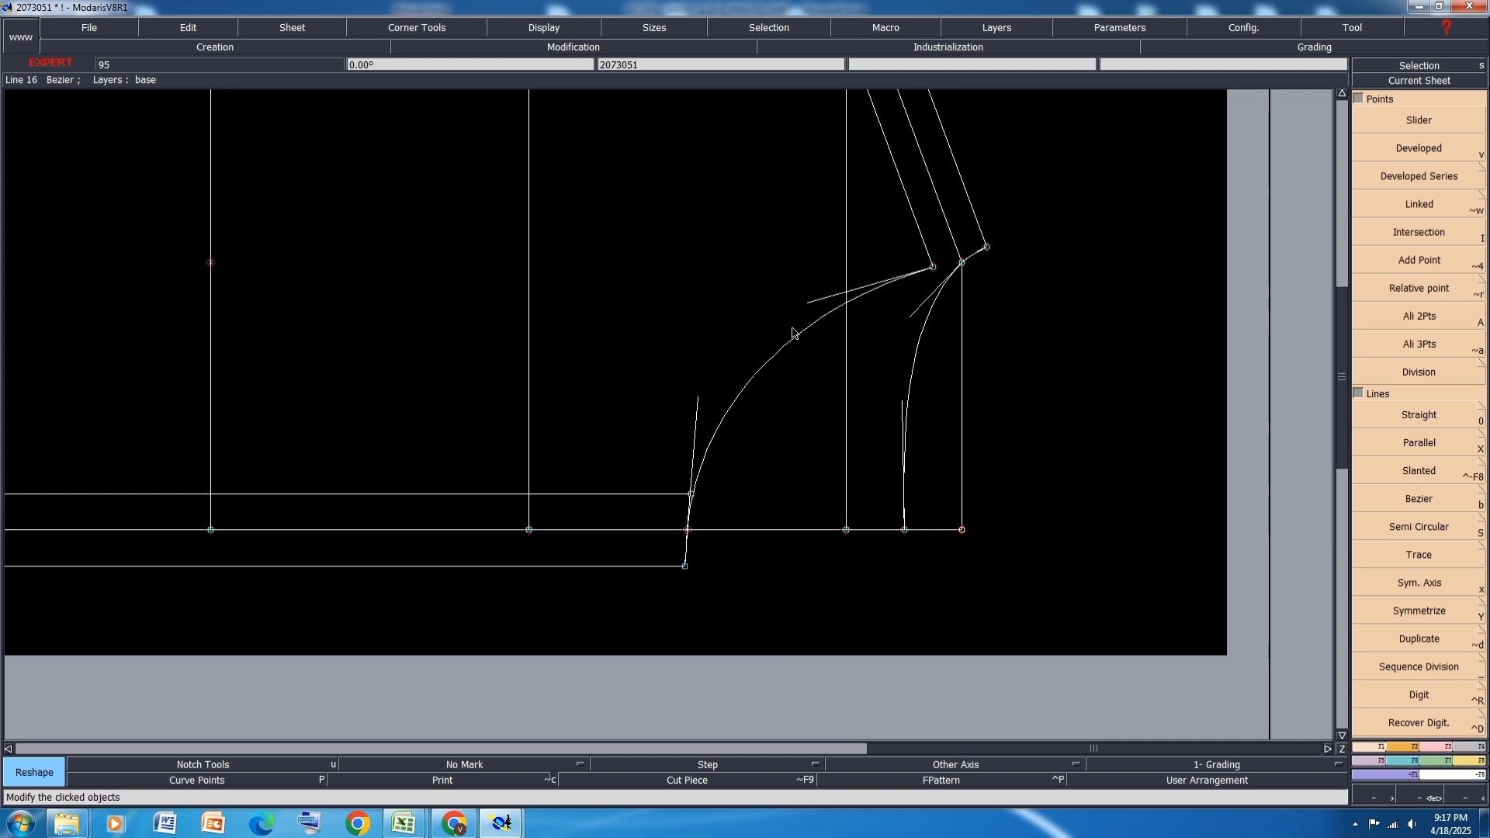
left_click_drag(810, 302, 806, 299)
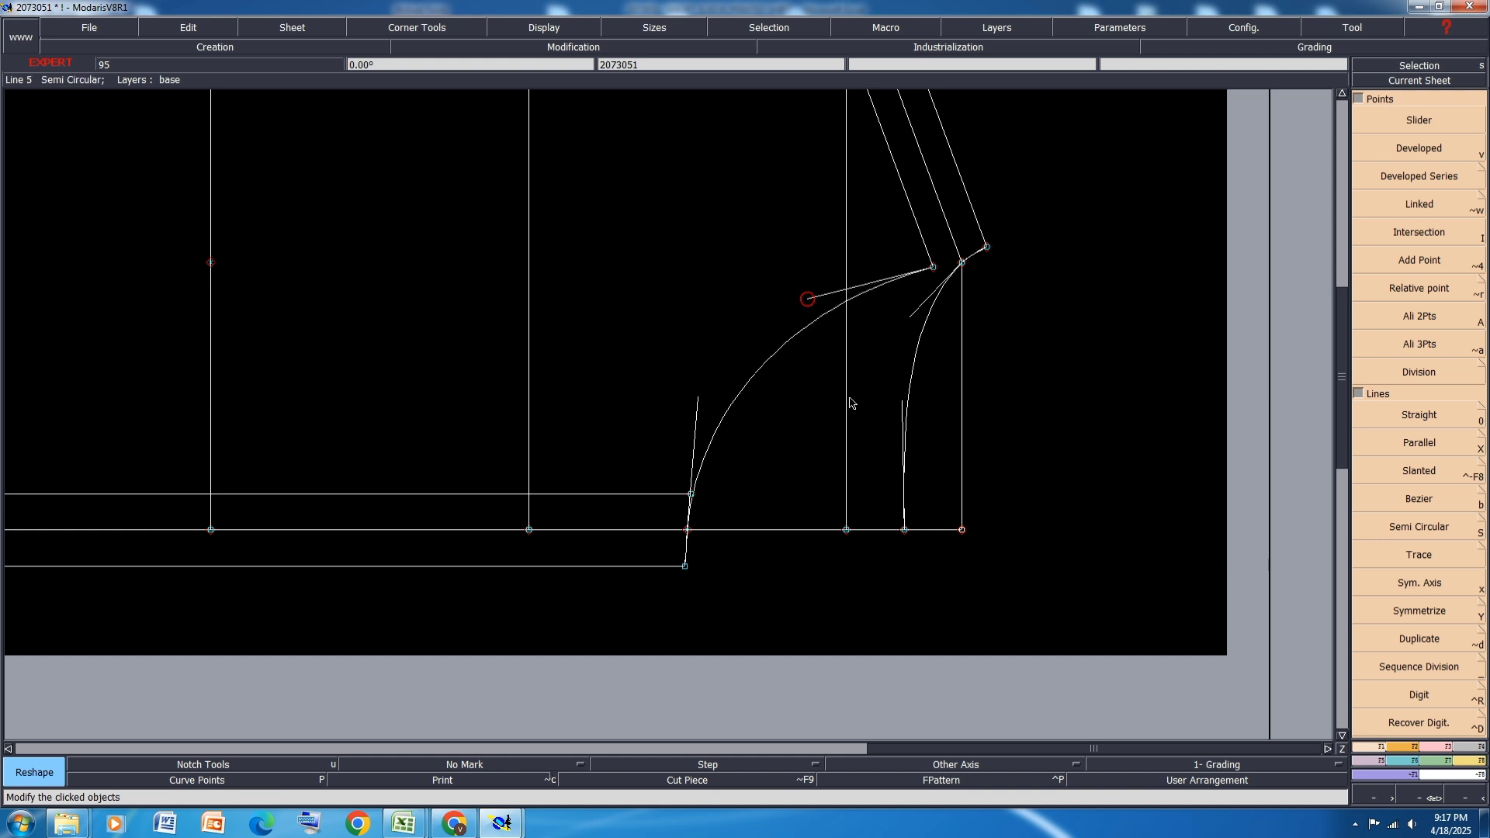
Step: Measure the back neckline and the reshaped front neckline along their curves and bring up the measurement table
key("l")
left_click(905, 531)
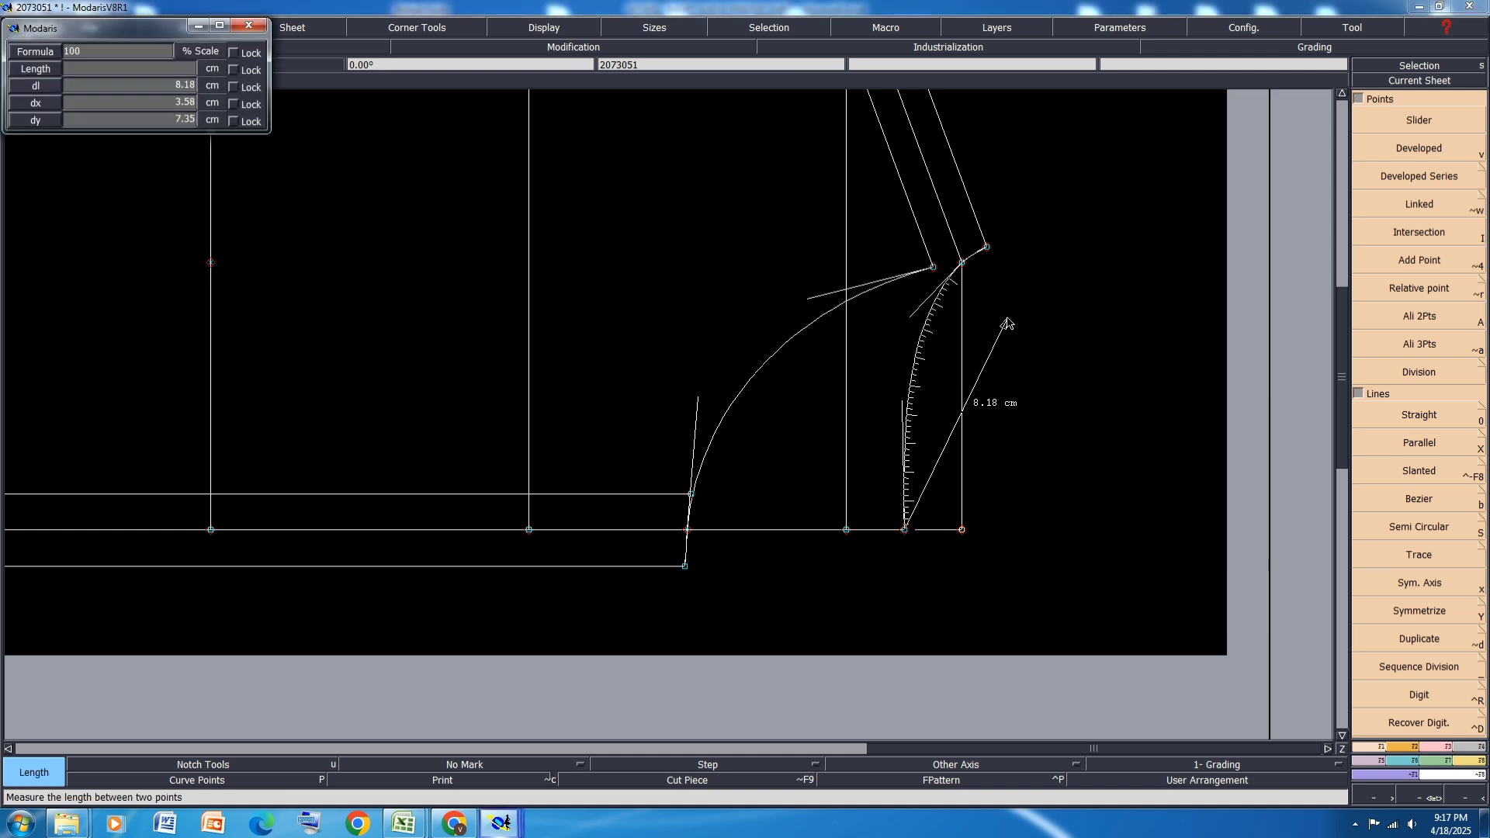
left_click(985, 247)
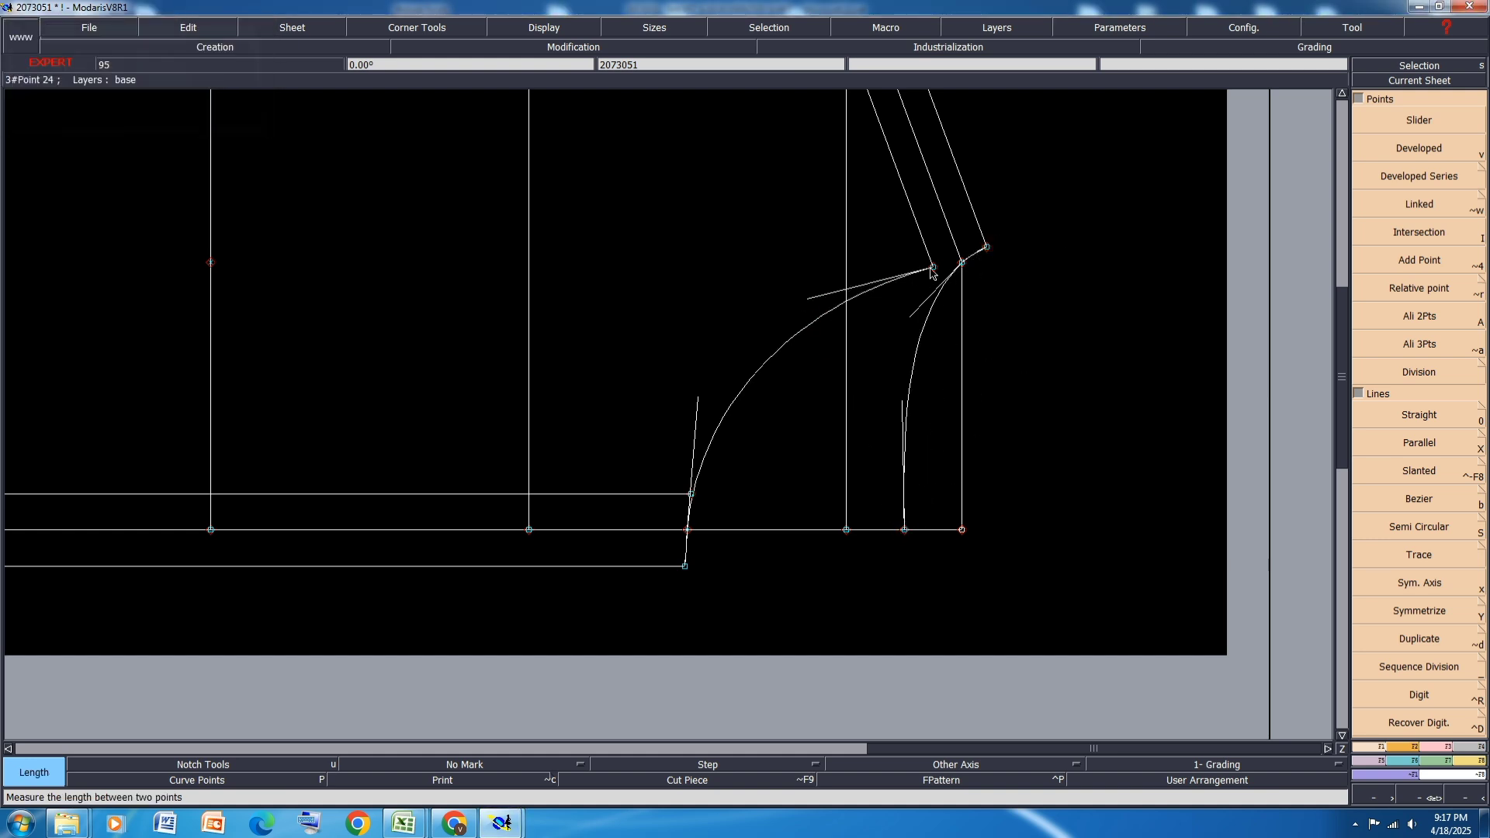
left_click(933, 268)
left_click(686, 568)
key("ctrl+u")
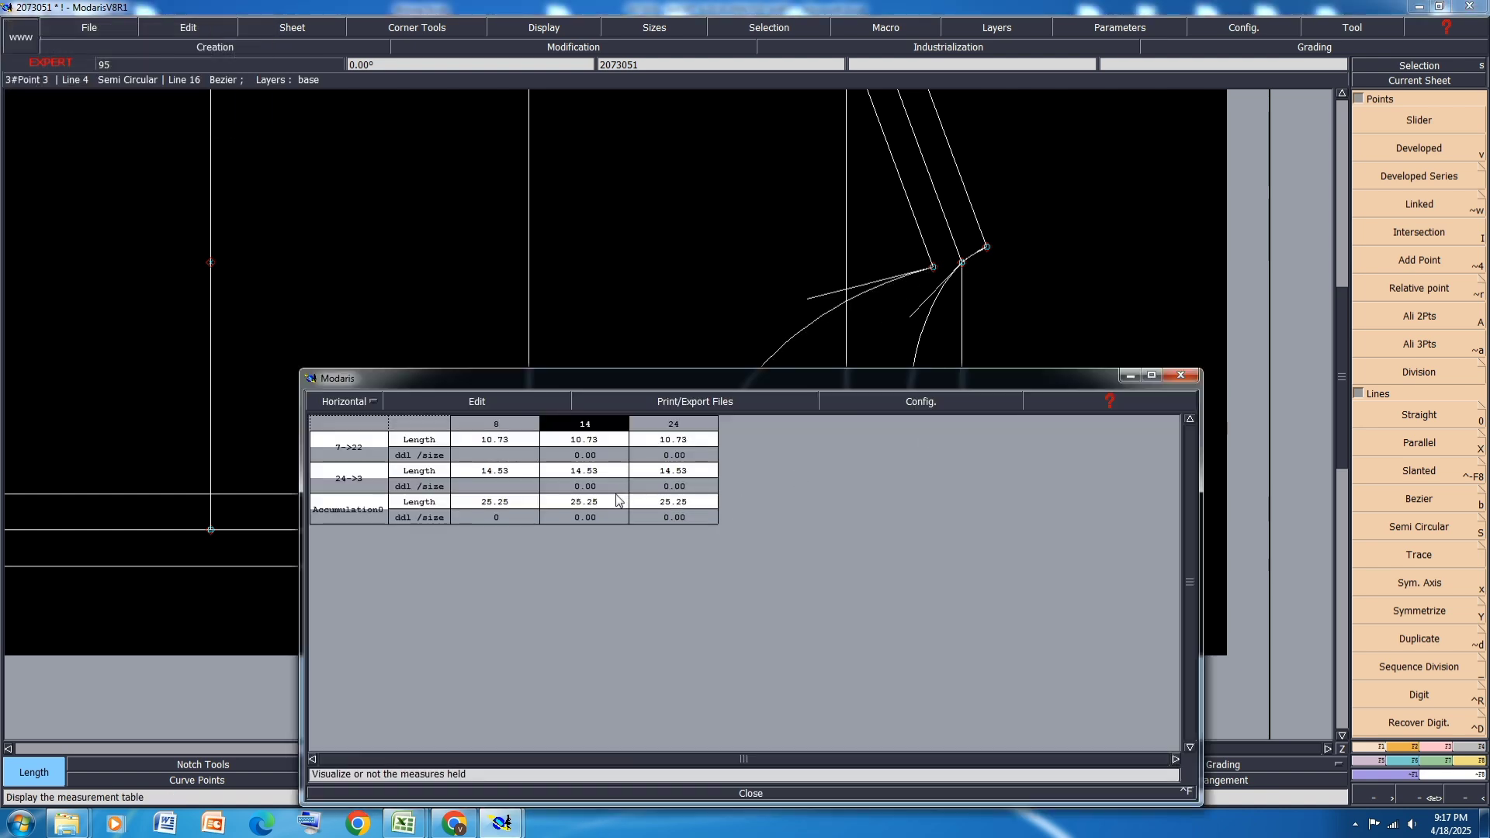
Step: Clear all held measures from the measurement table and close it
left_click(466, 404)
left_click(445, 475)
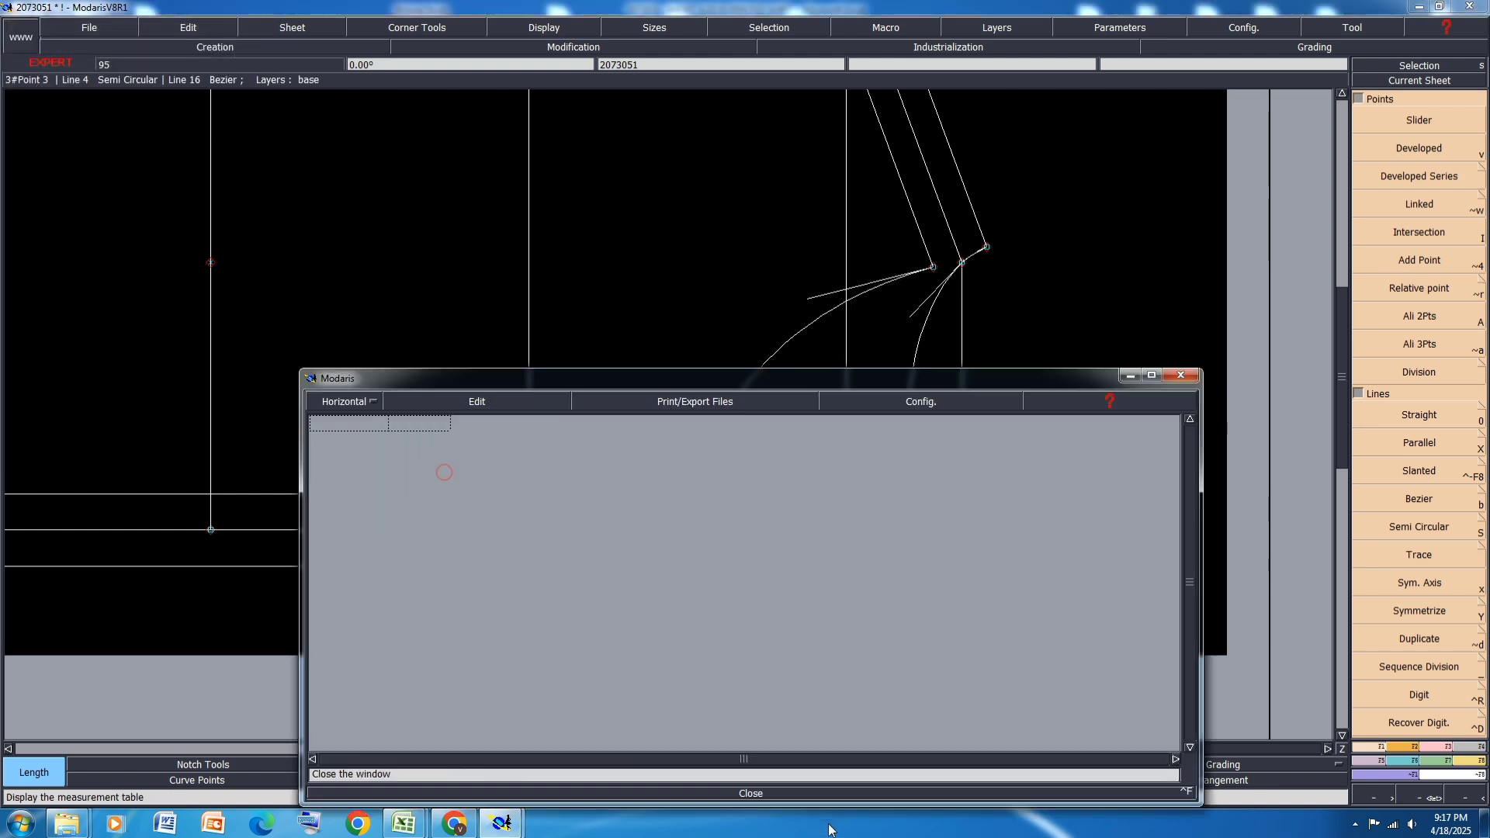
left_click(757, 794)
Step: Move the collar stand's front end inward with a ShiftX of -0.25 cm and a ShiftY of 0
key("j")
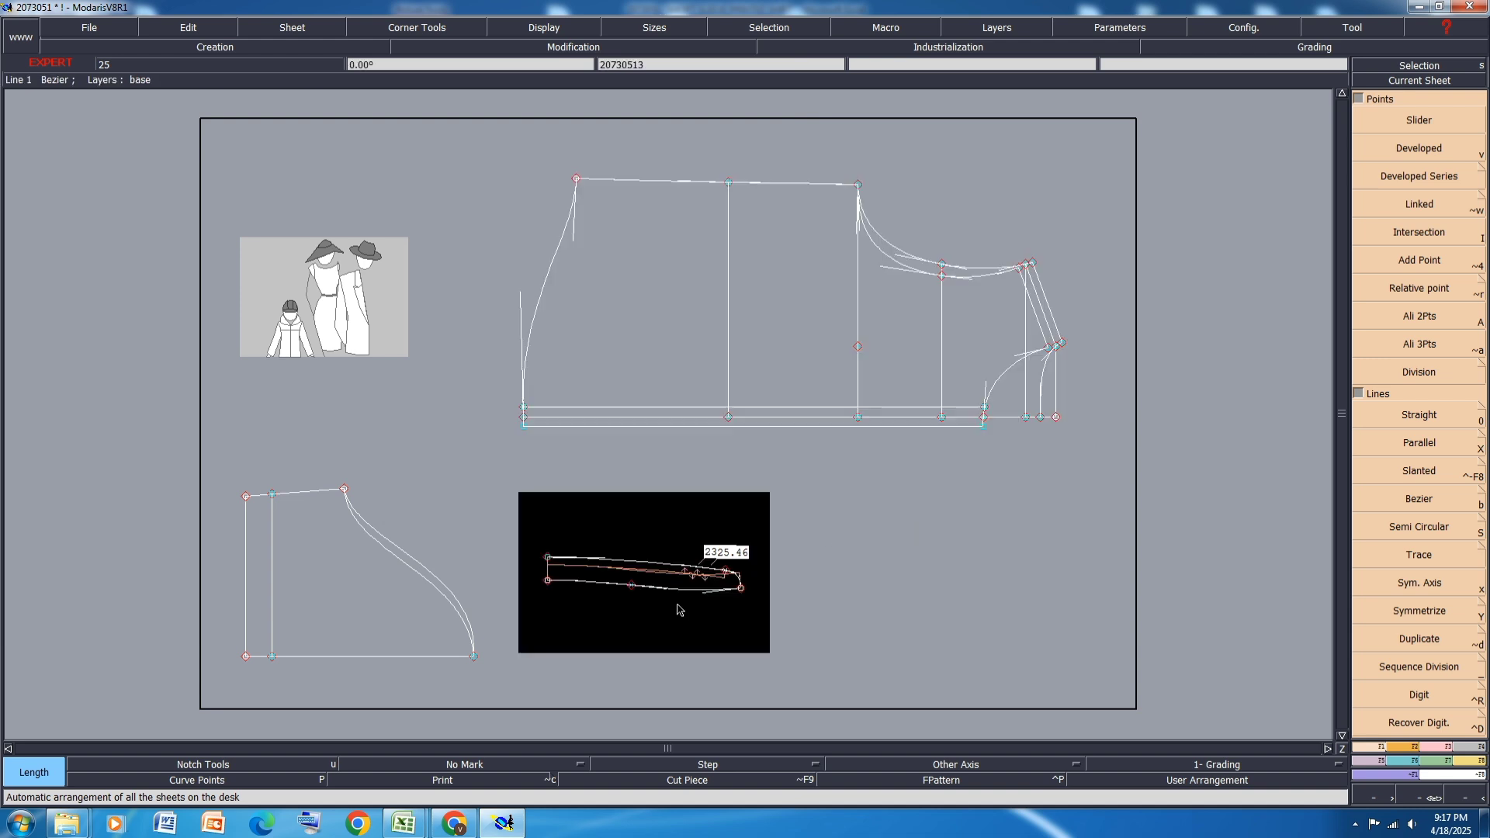
scroll(676, 605, "up", 3)
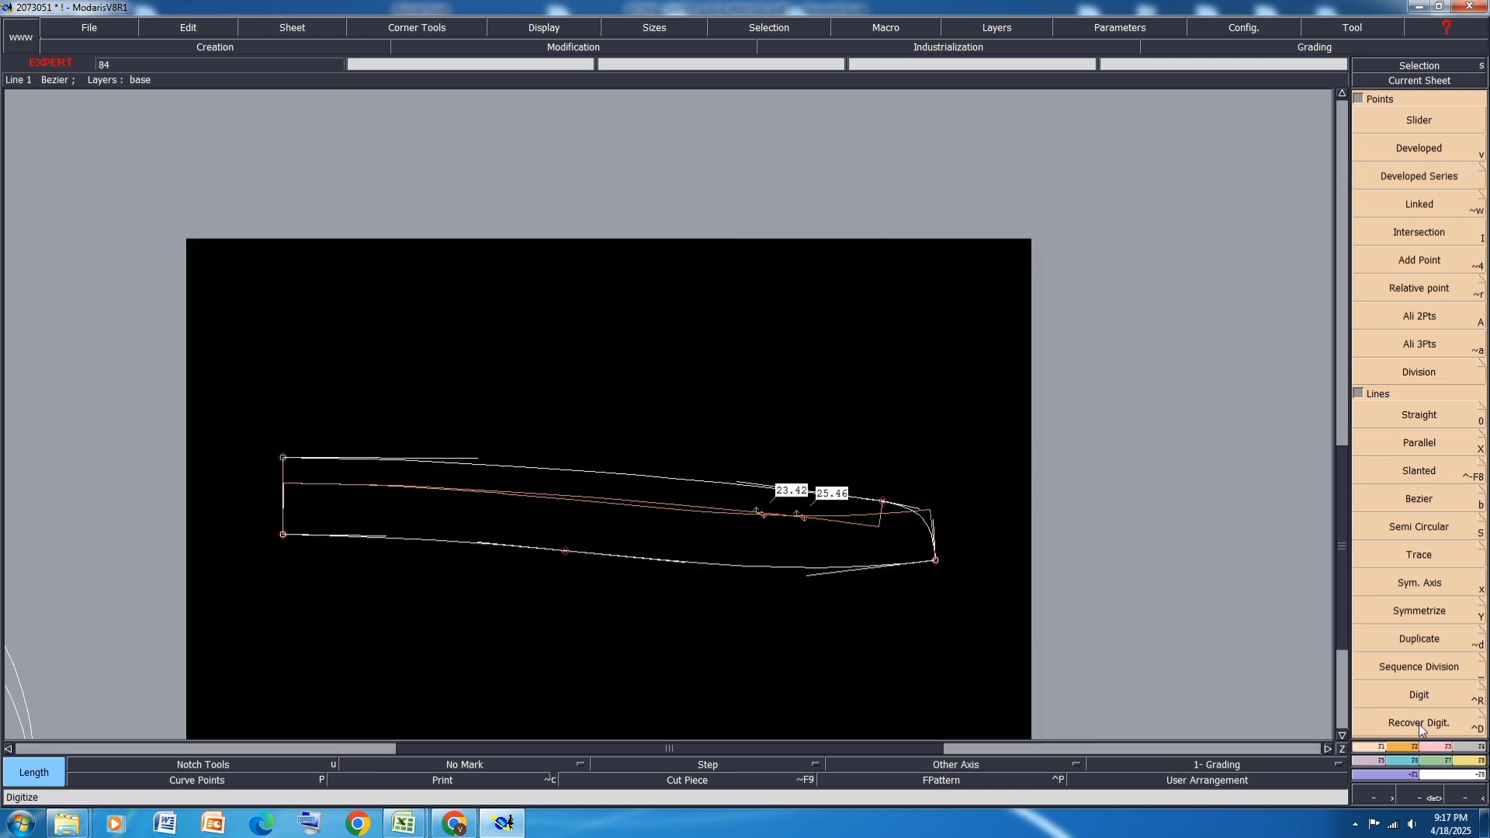
left_click(1403, 746)
left_click(1430, 146)
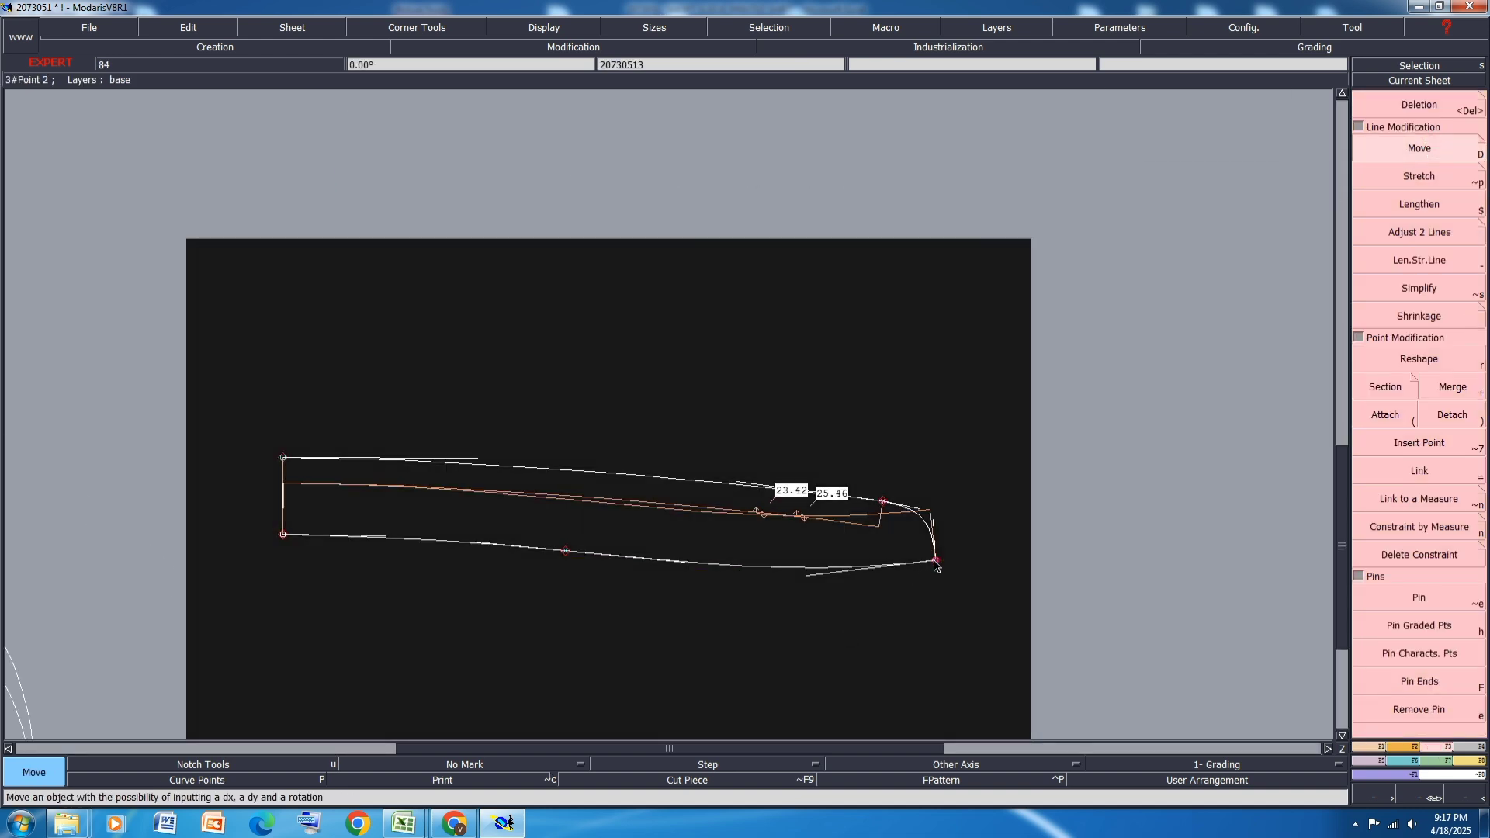
left_click(935, 561)
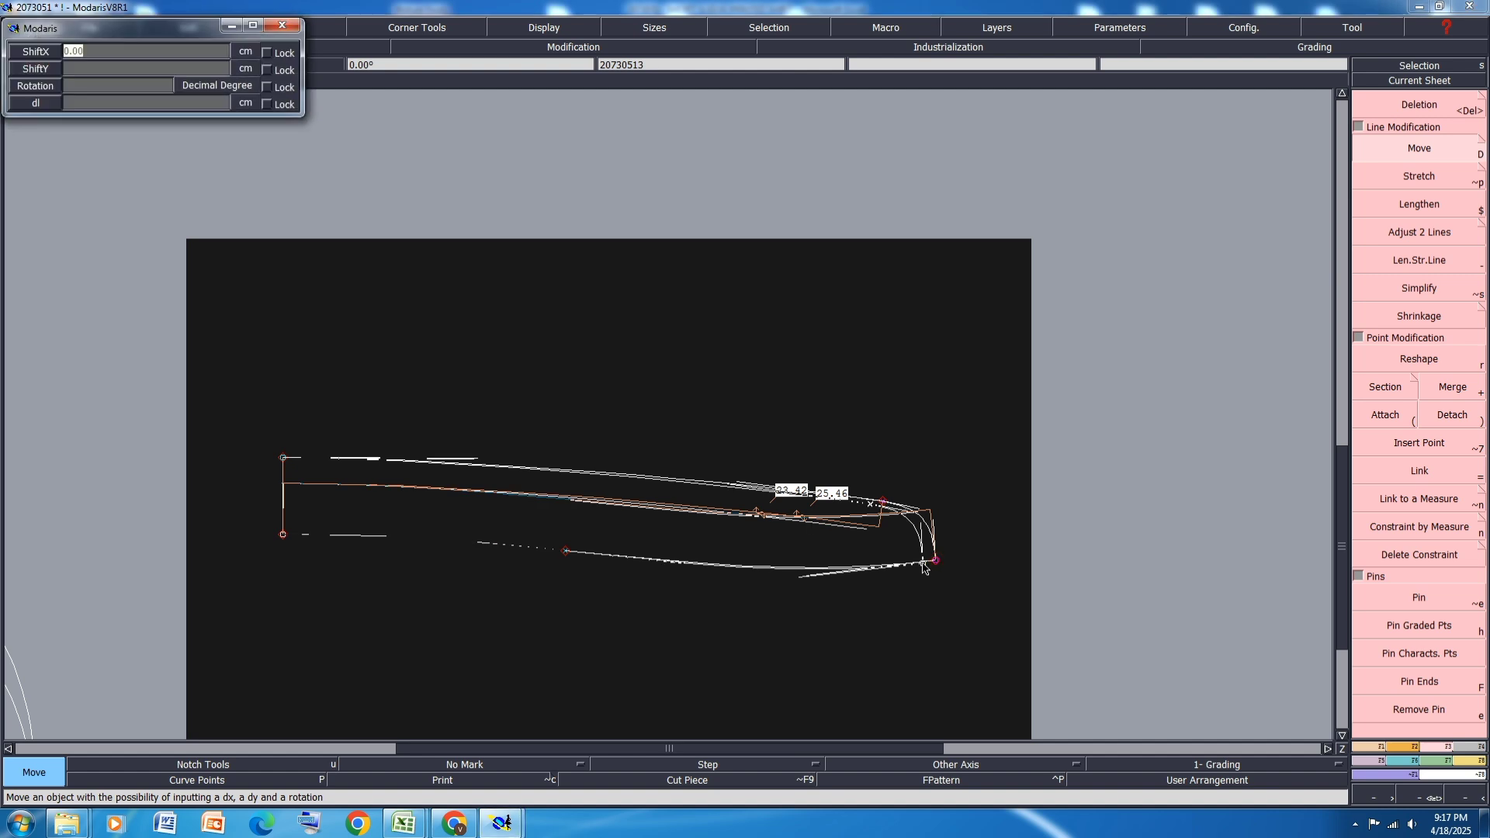
type("-.25")
key("Return")
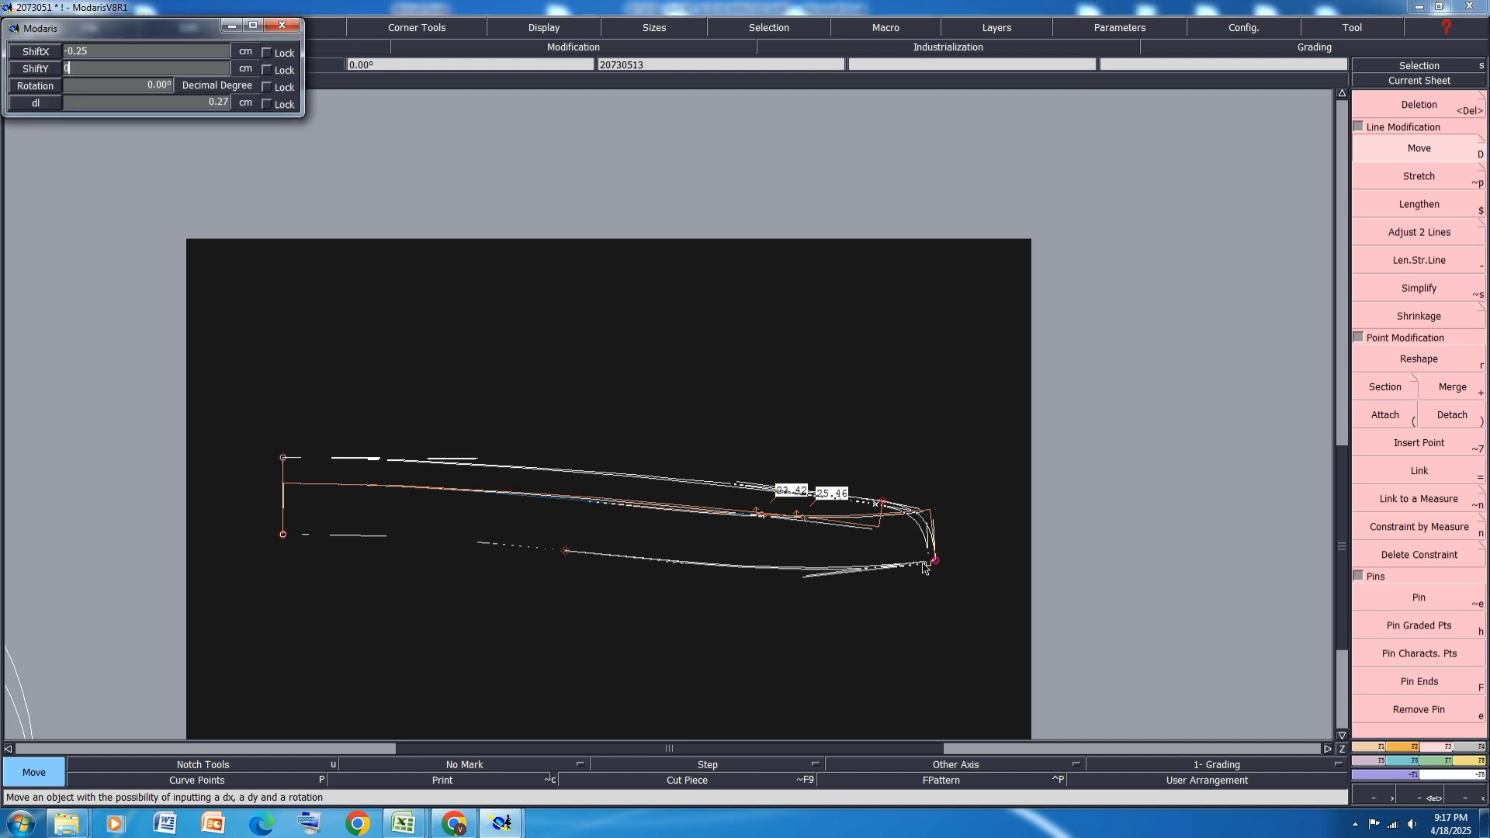
key("Return")
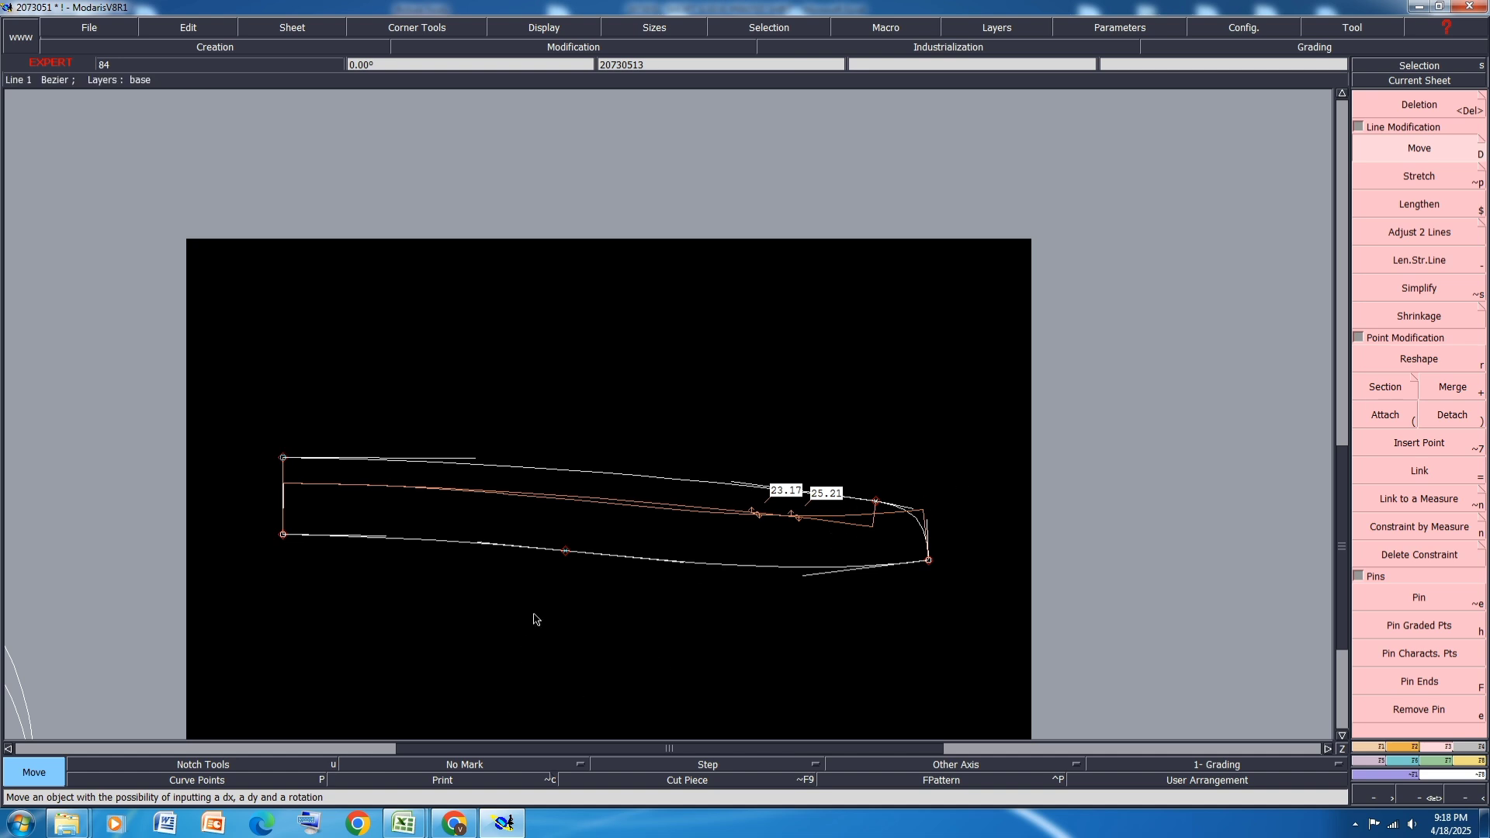
Step: Copy the collar stand to a new sheet, rearrange the sheets, and mirror the copy with Y Sym
key("c")
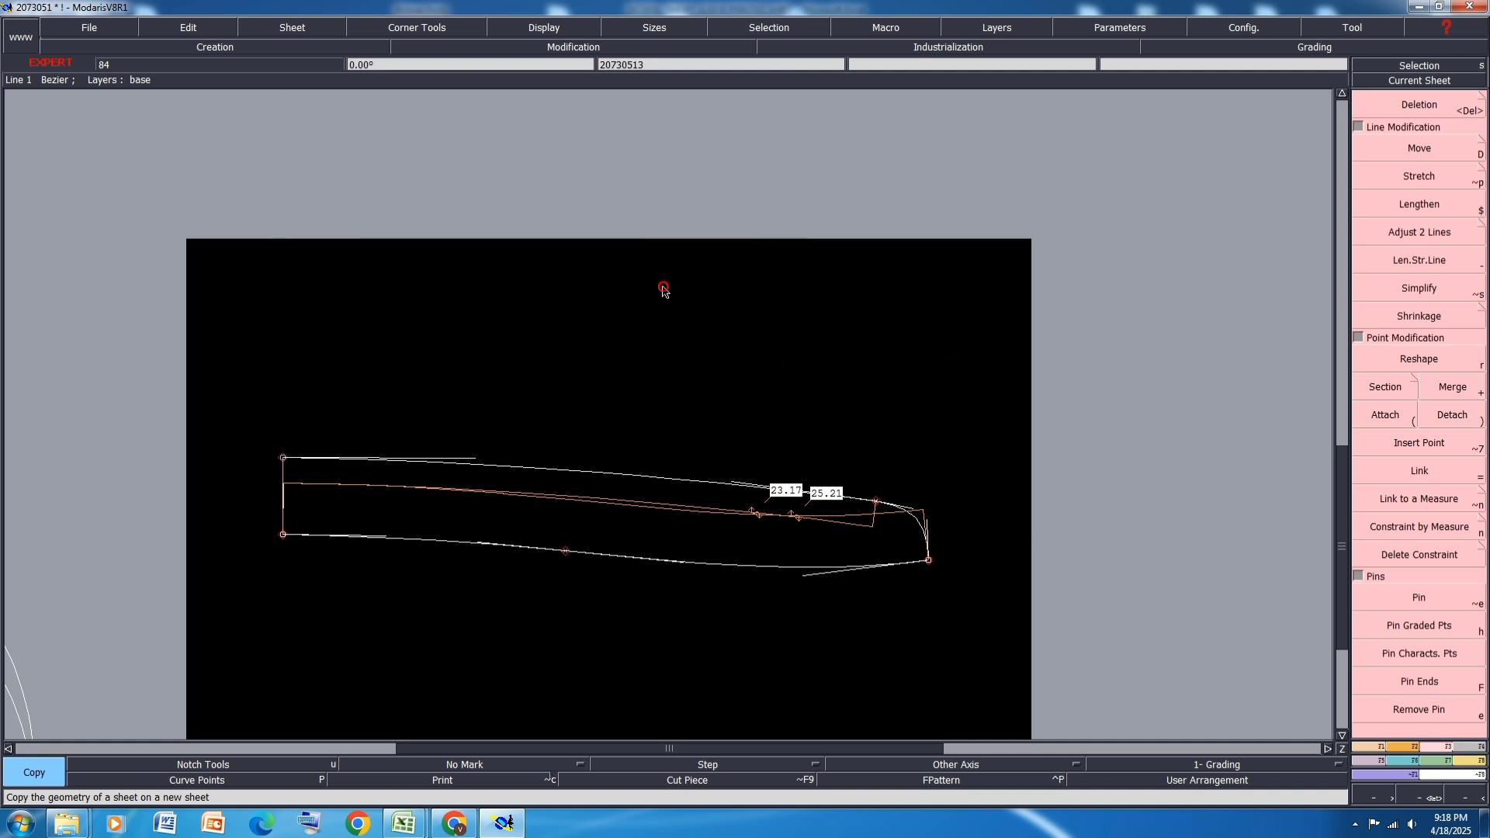
left_click(663, 290)
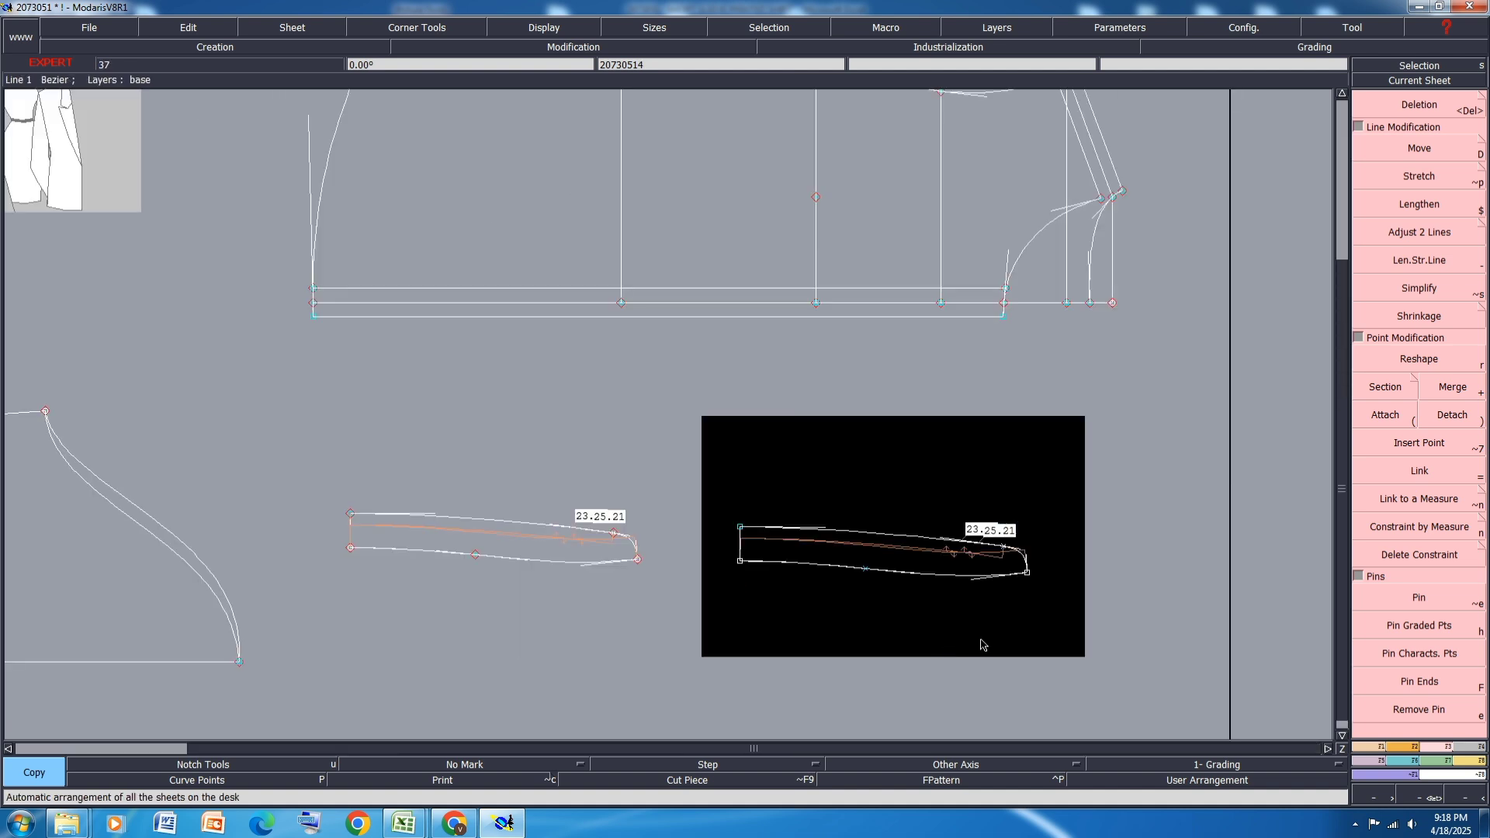
left_click(1411, 750)
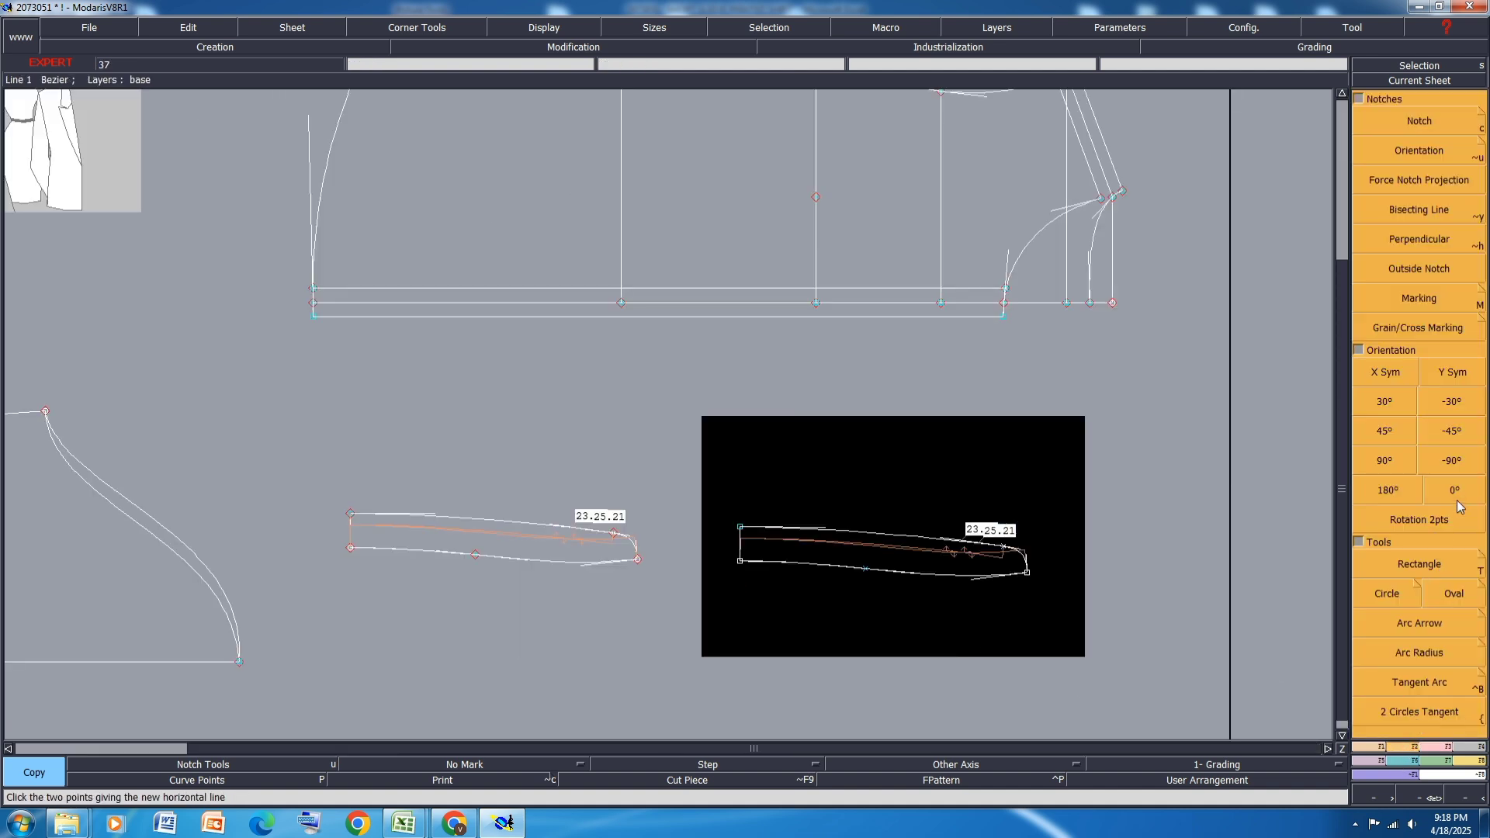
left_click(1452, 373)
left_click(848, 602)
Step: Add a developed point on the bottom curve of the collar stand and its mirrored copy, at Curve Length -2.50 cm from each front end
scroll(772, 588, "up", 2)
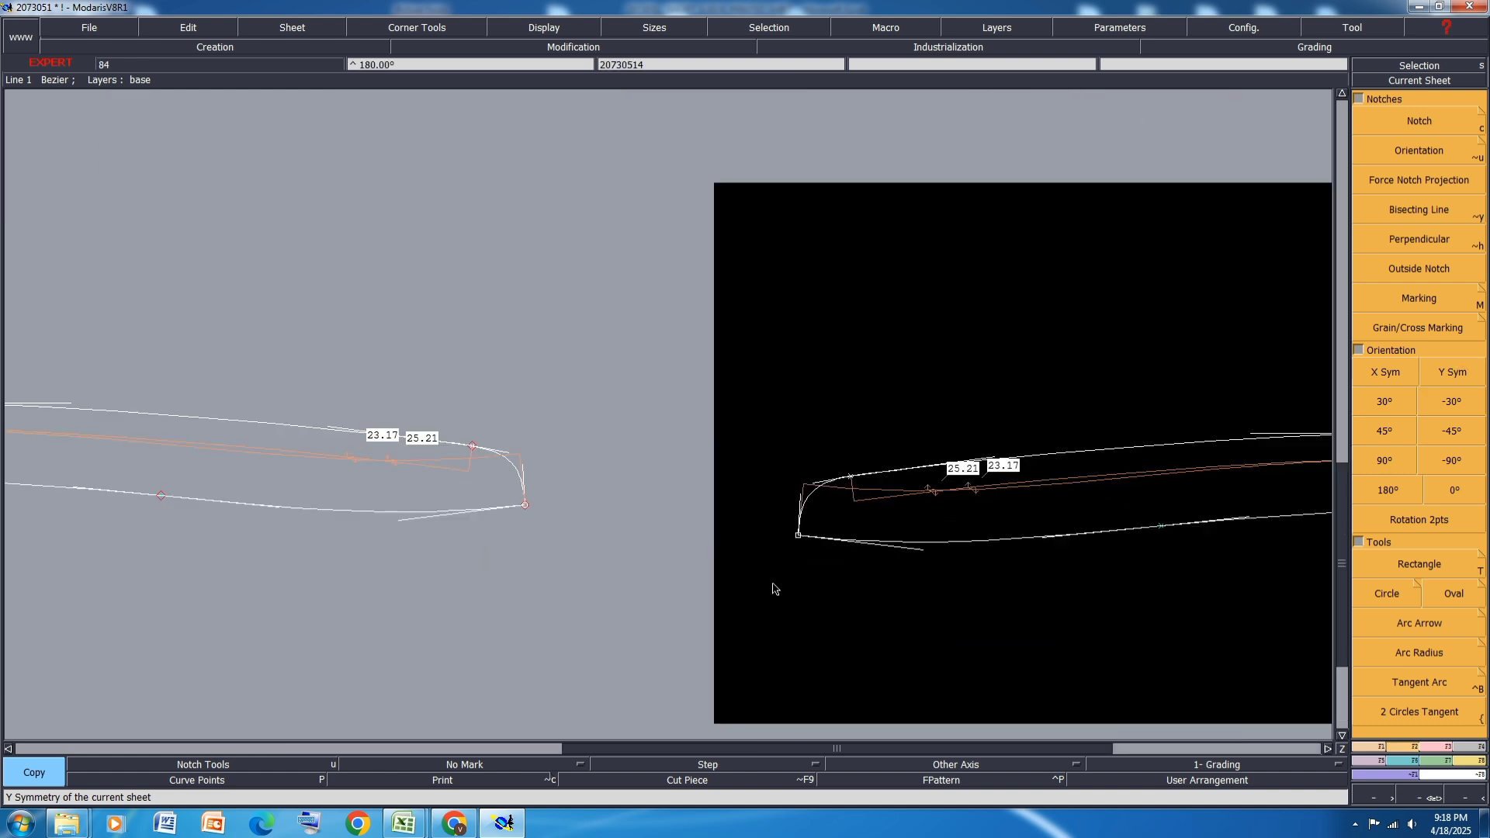
key("d")
left_click(525, 506)
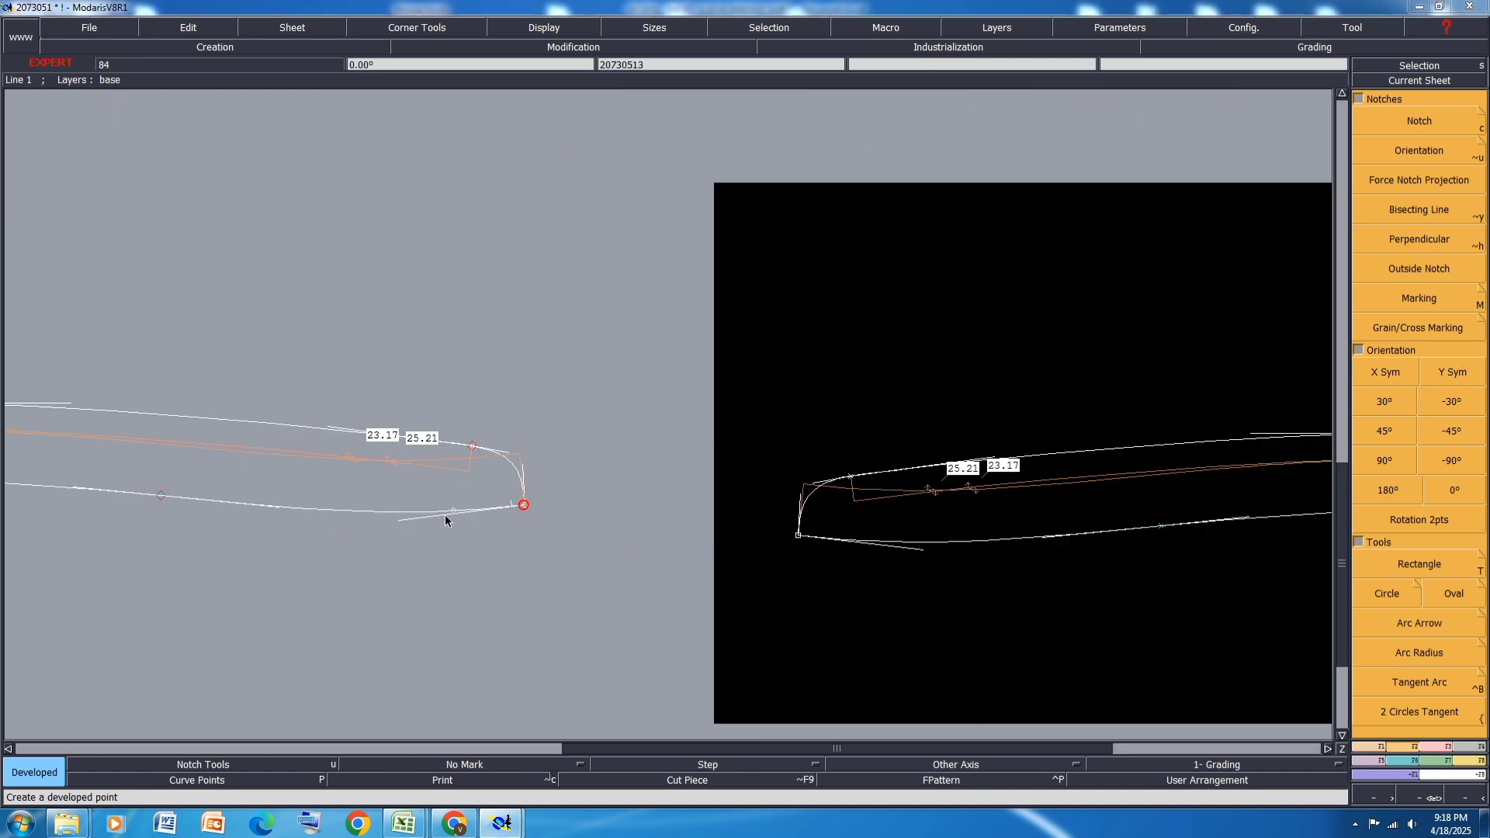
type("-2.50")
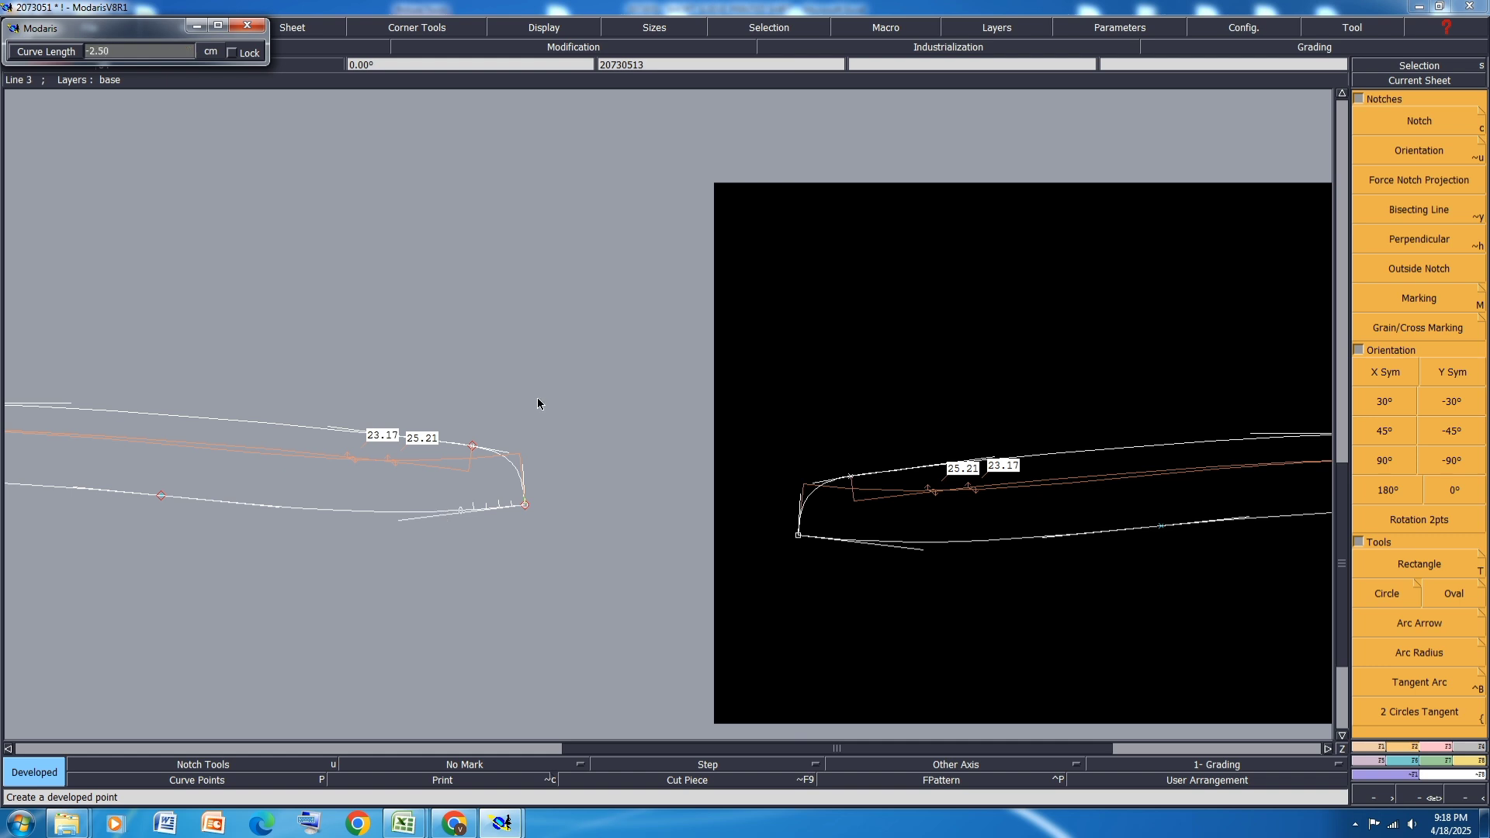
key("Return")
left_click(800, 533)
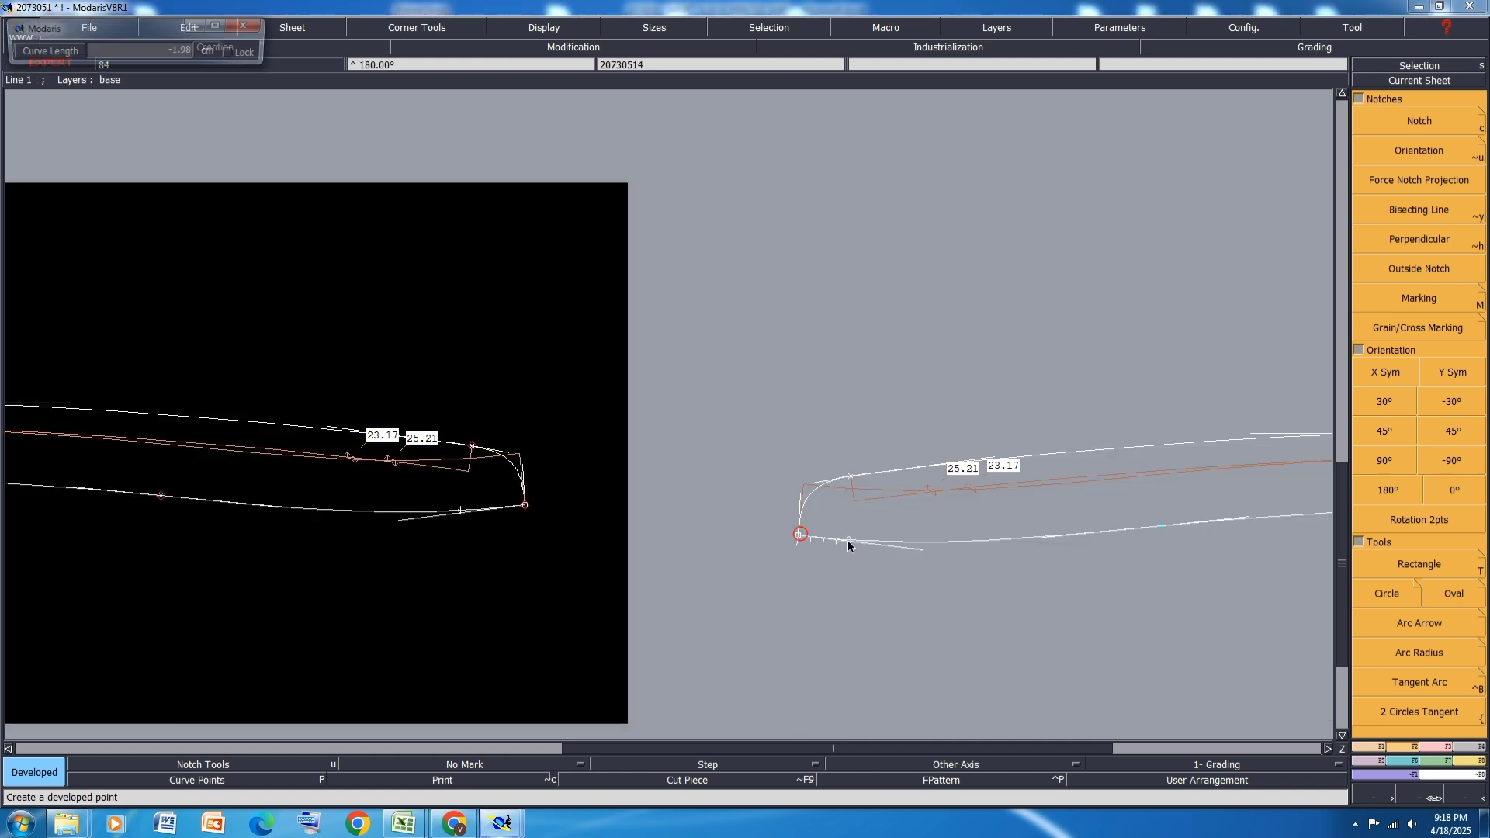
key("BackSpace")
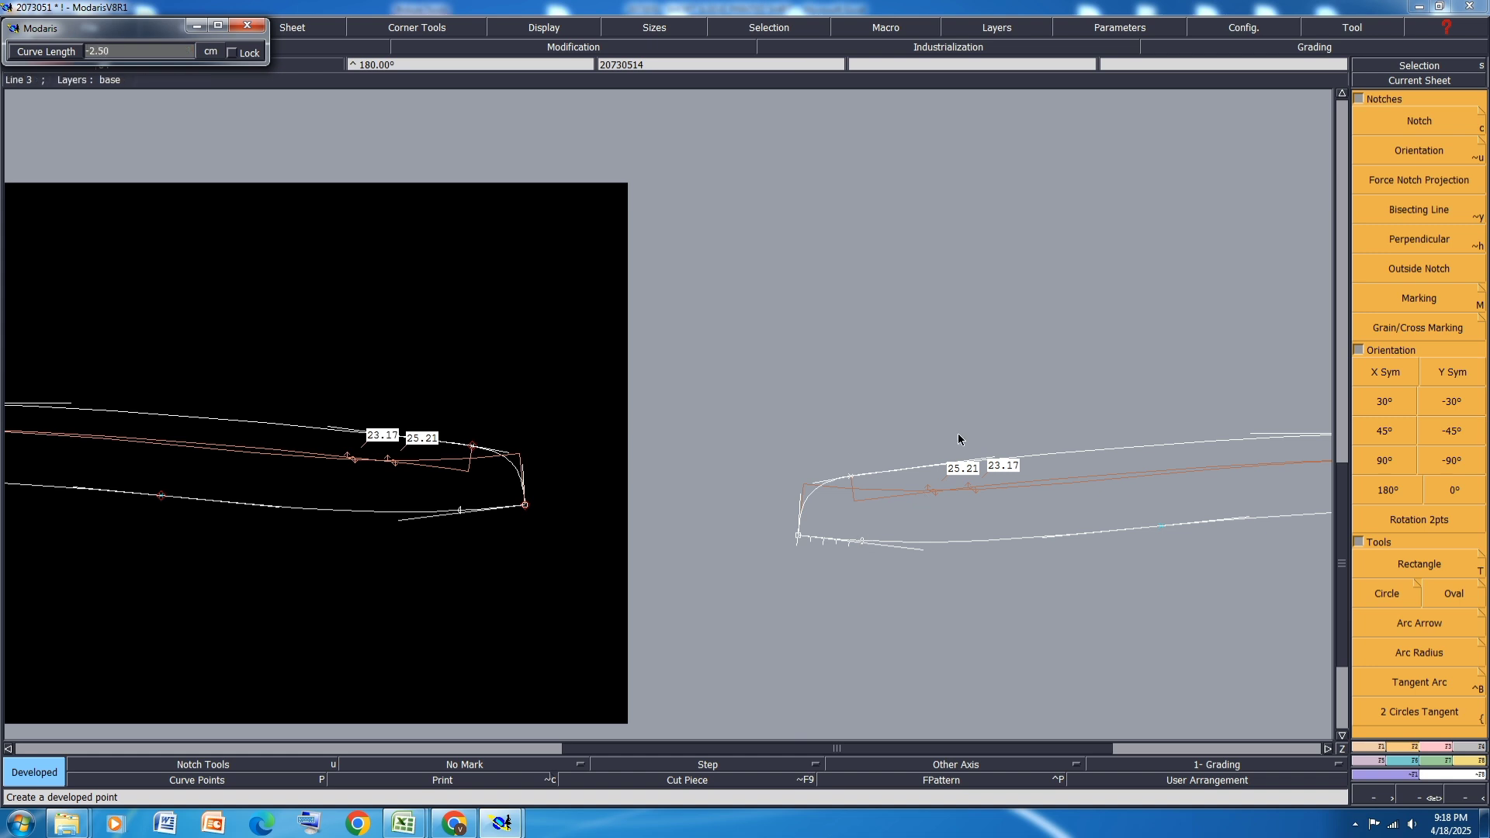
key("Return")
Step: Marry the mirrored collar stand to the original, matching front ends with developed points, and pivot it so the bottom curves align
key("m")
left_click(802, 541)
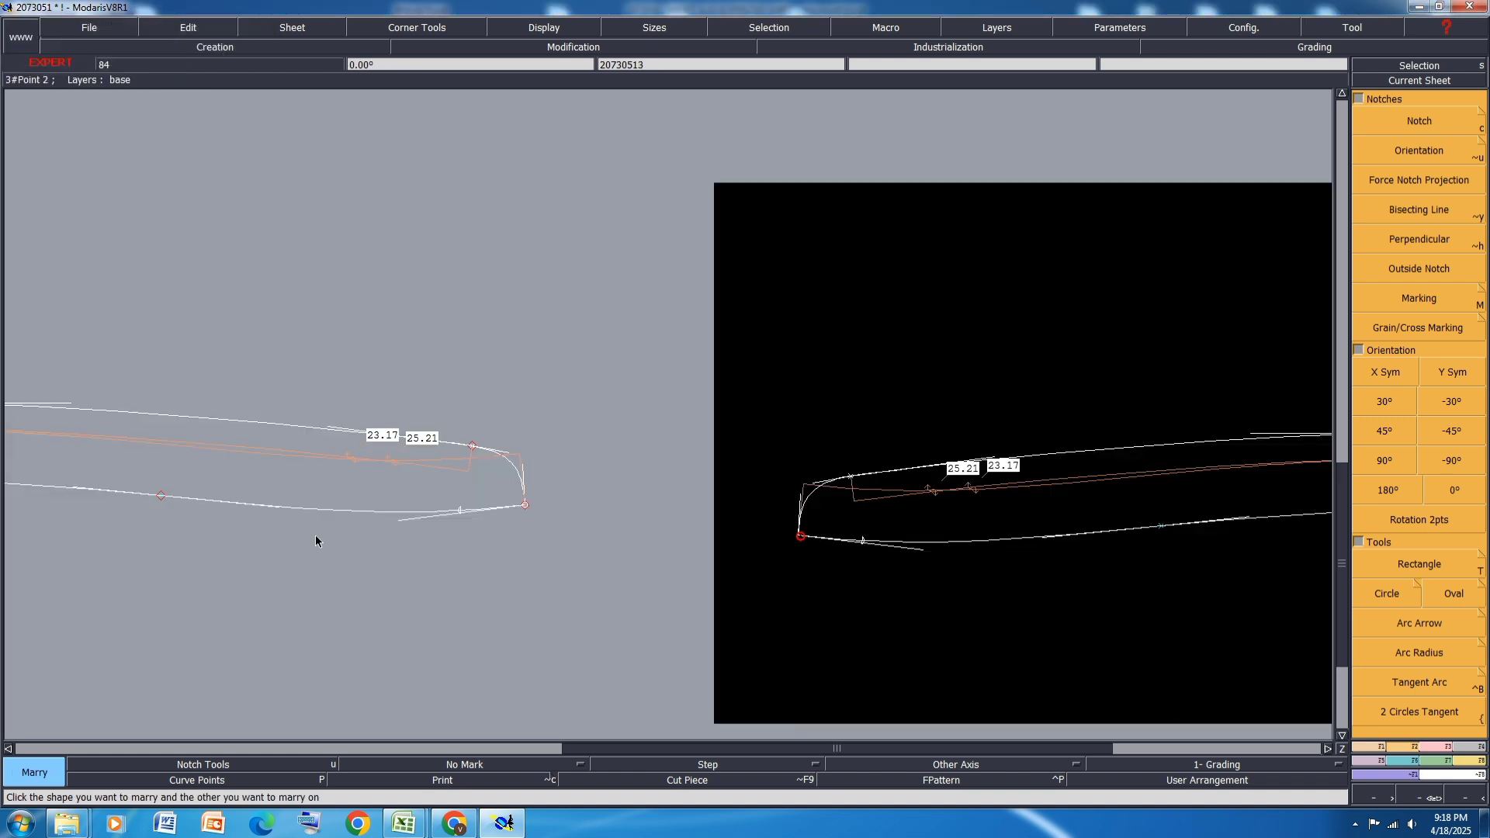
left_click(458, 510)
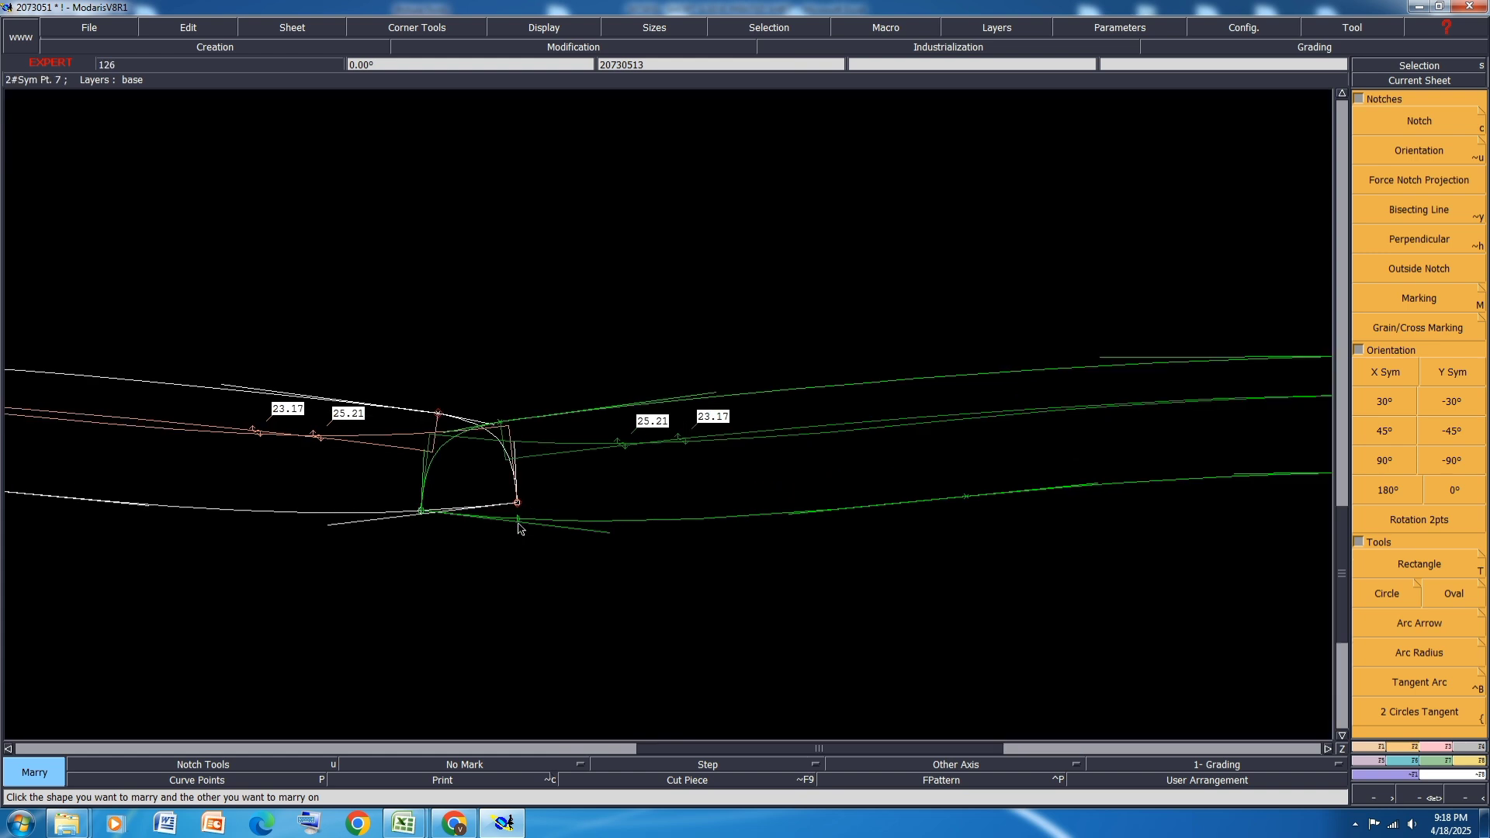
left_click(519, 529)
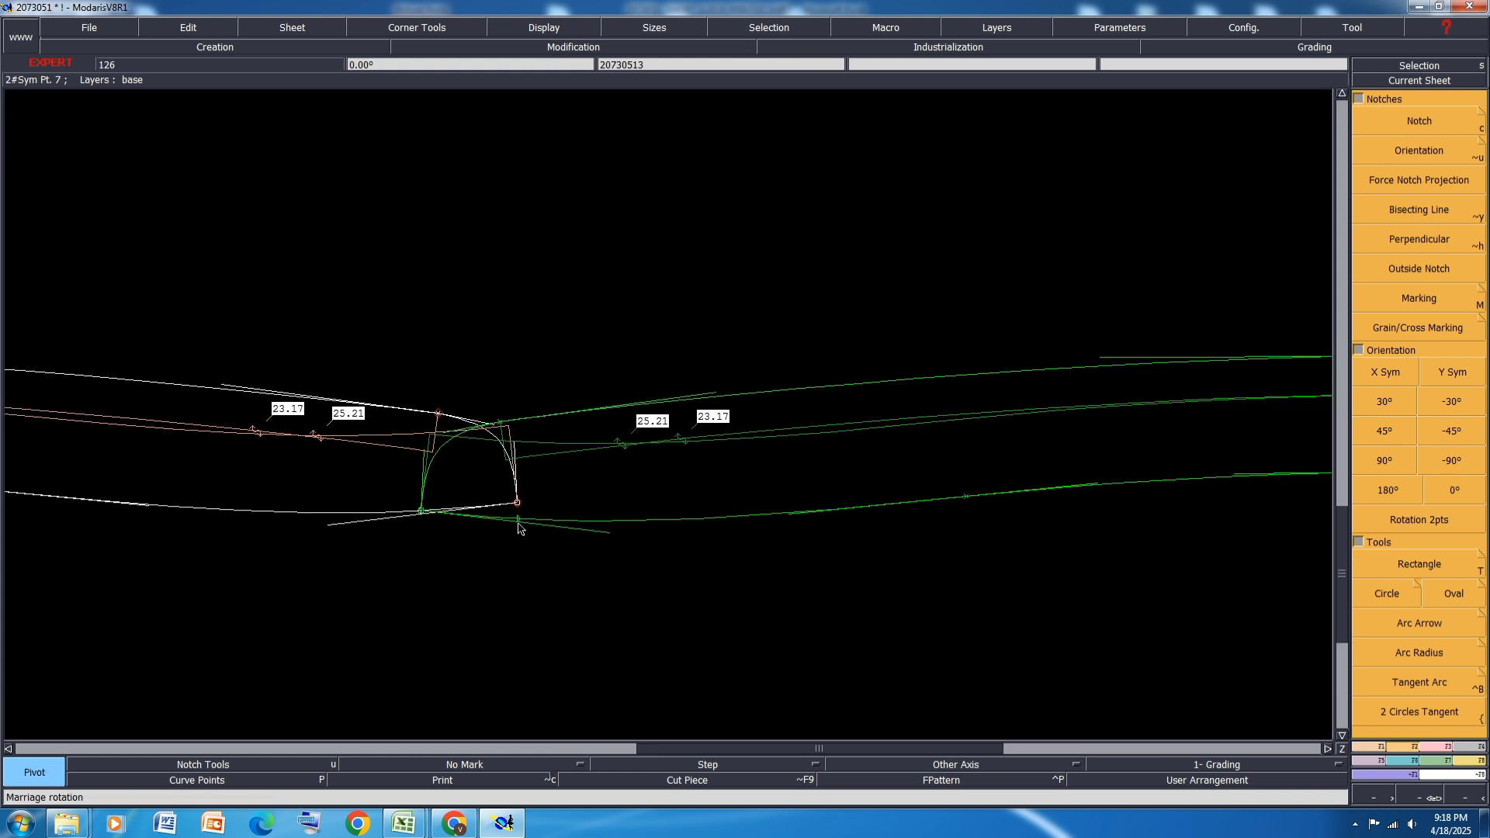
left_click(738, 516)
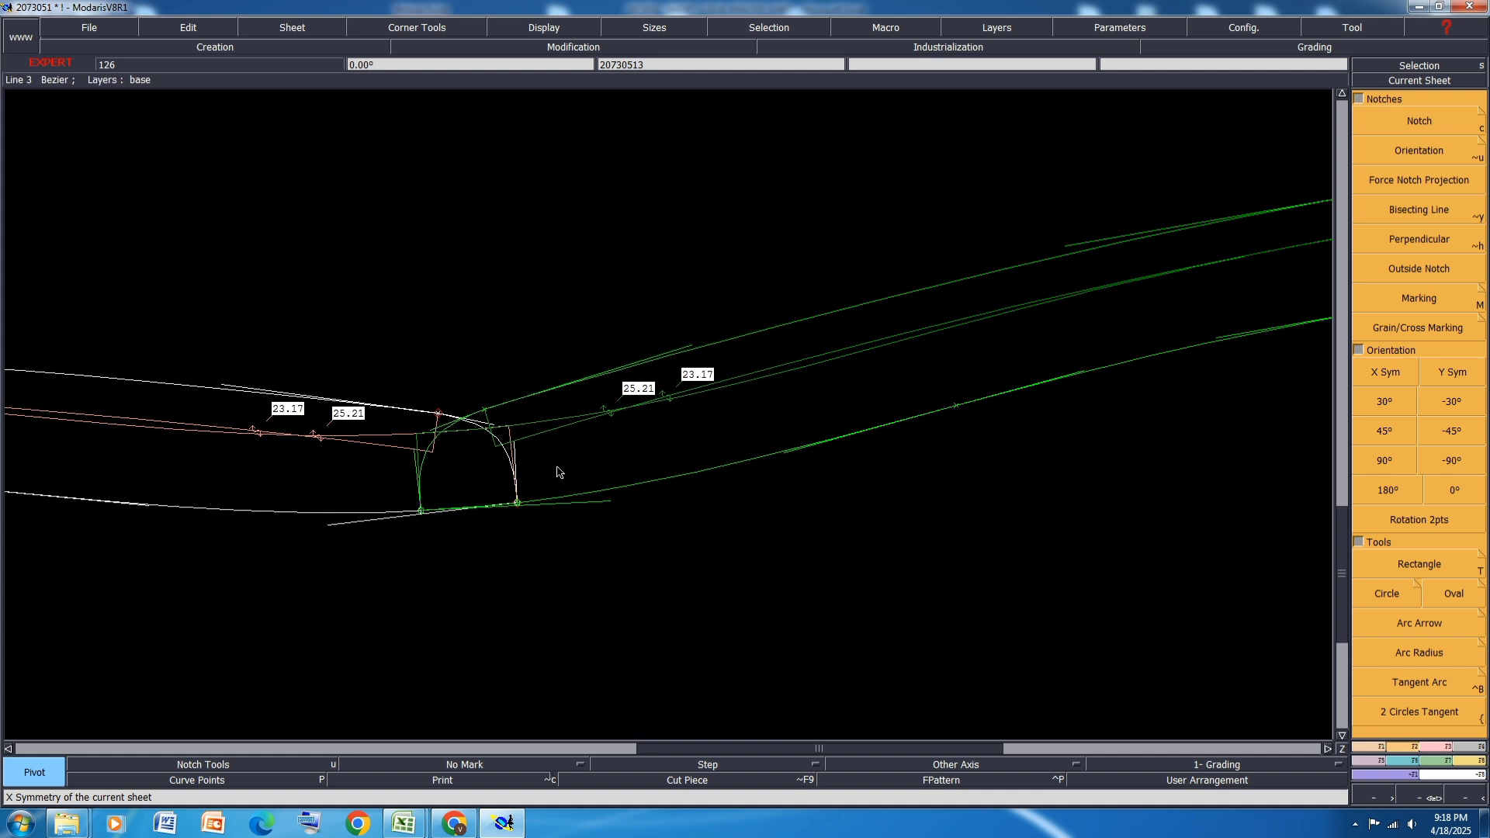
Step: Measure the distance between the upper front points of the two overlapping collar stands
scroll(558, 472, "down", 1)
scroll(557, 472, "up", 1)
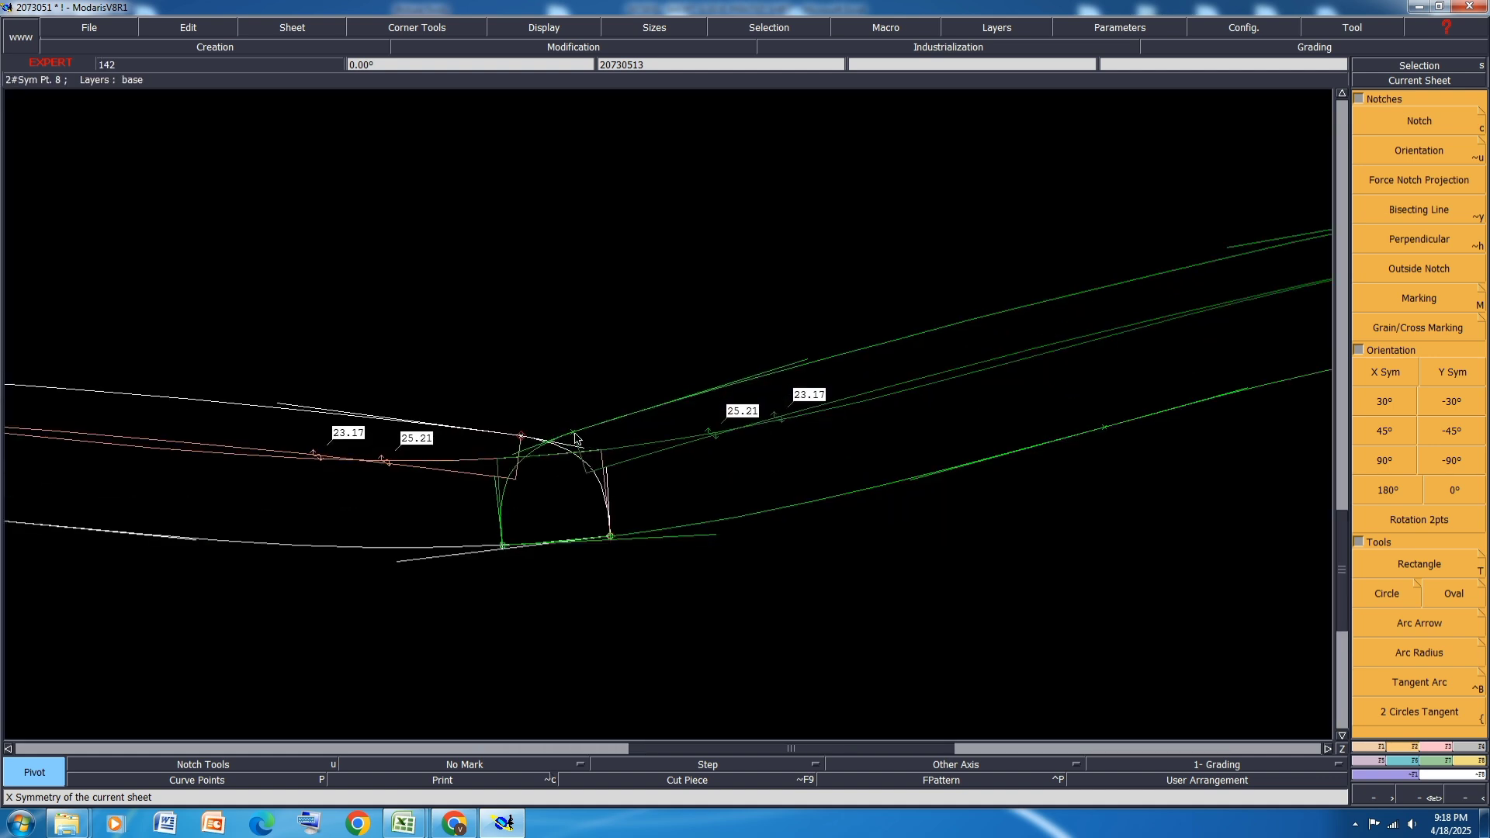
key("l")
left_click(572, 435)
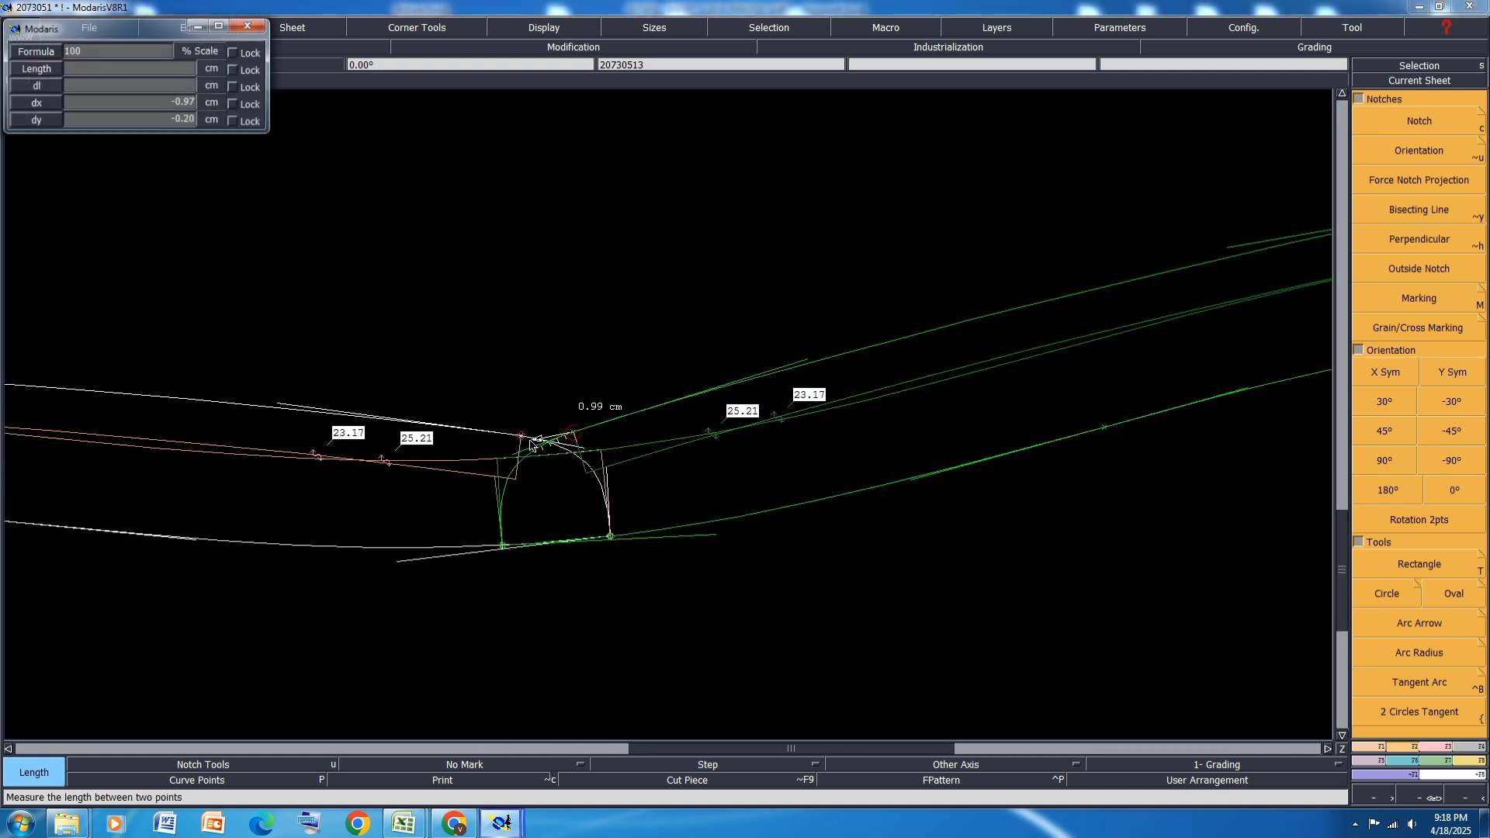
left_click(524, 438)
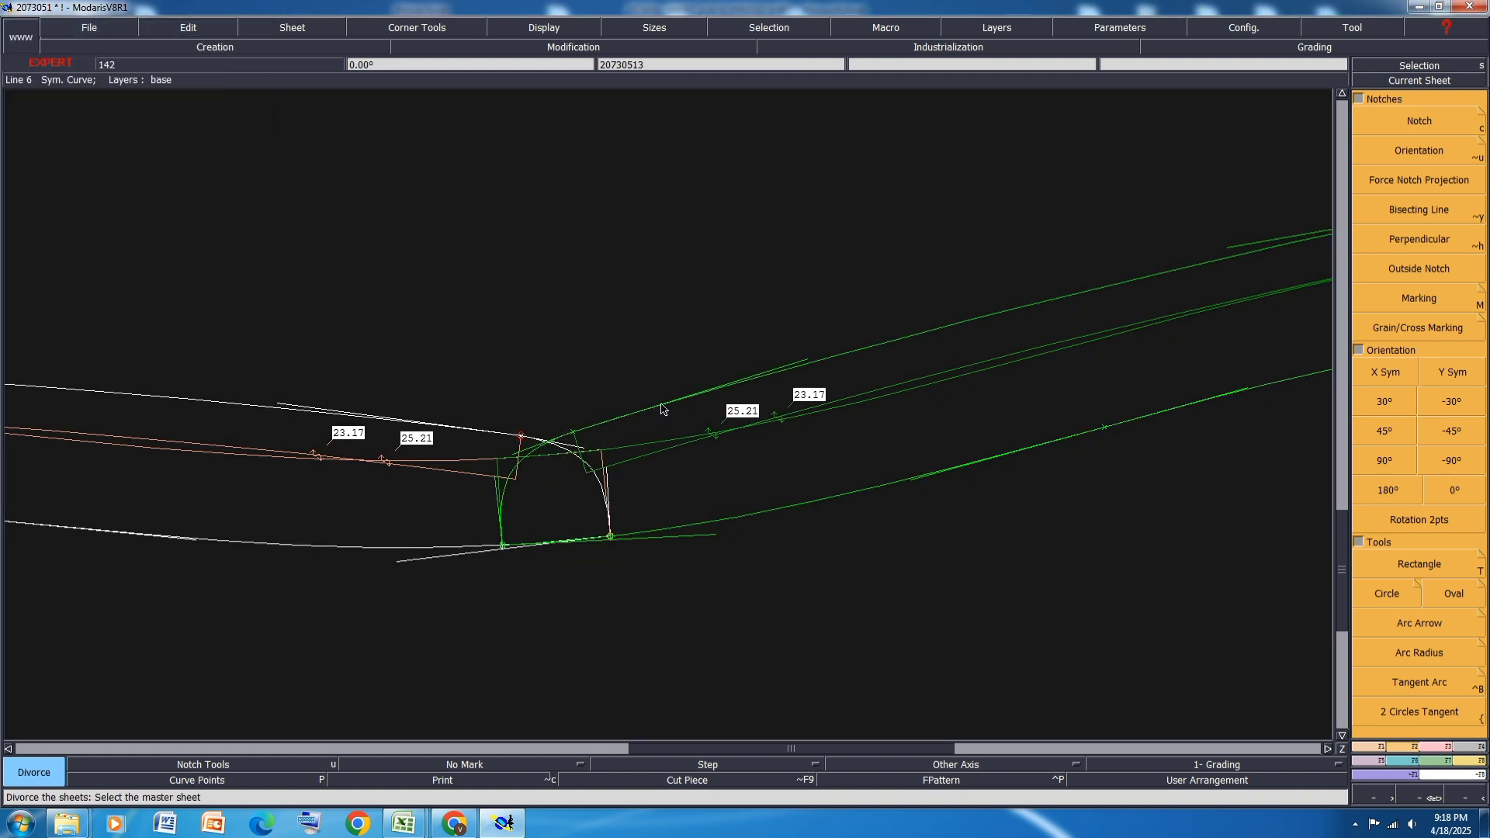
Step: Divorce the married collar stands and delete the mirrored copy's sheet
left_click(662, 405)
left_click(628, 453)
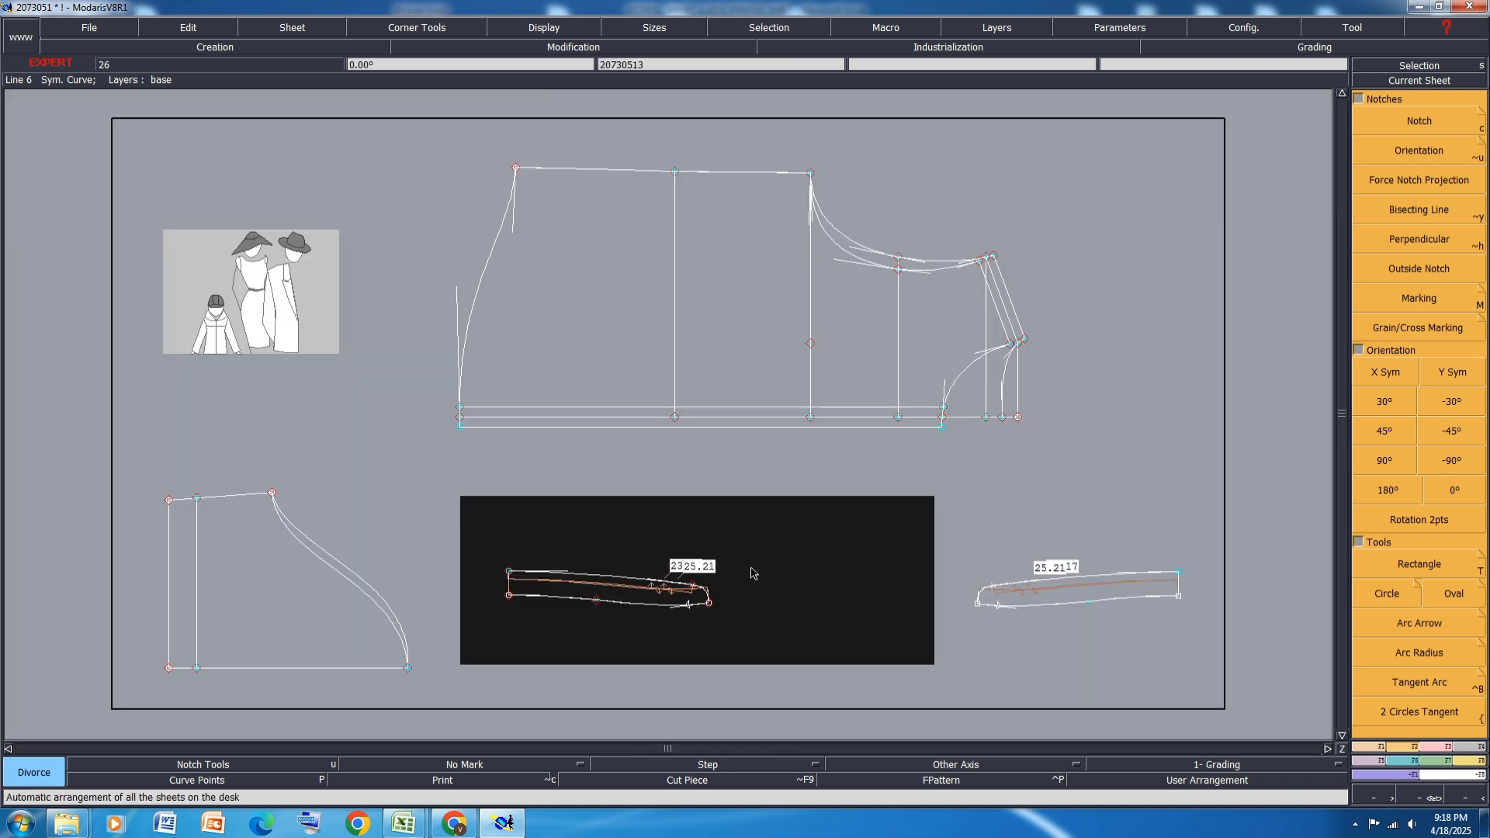
key("Delete")
left_click(1086, 581)
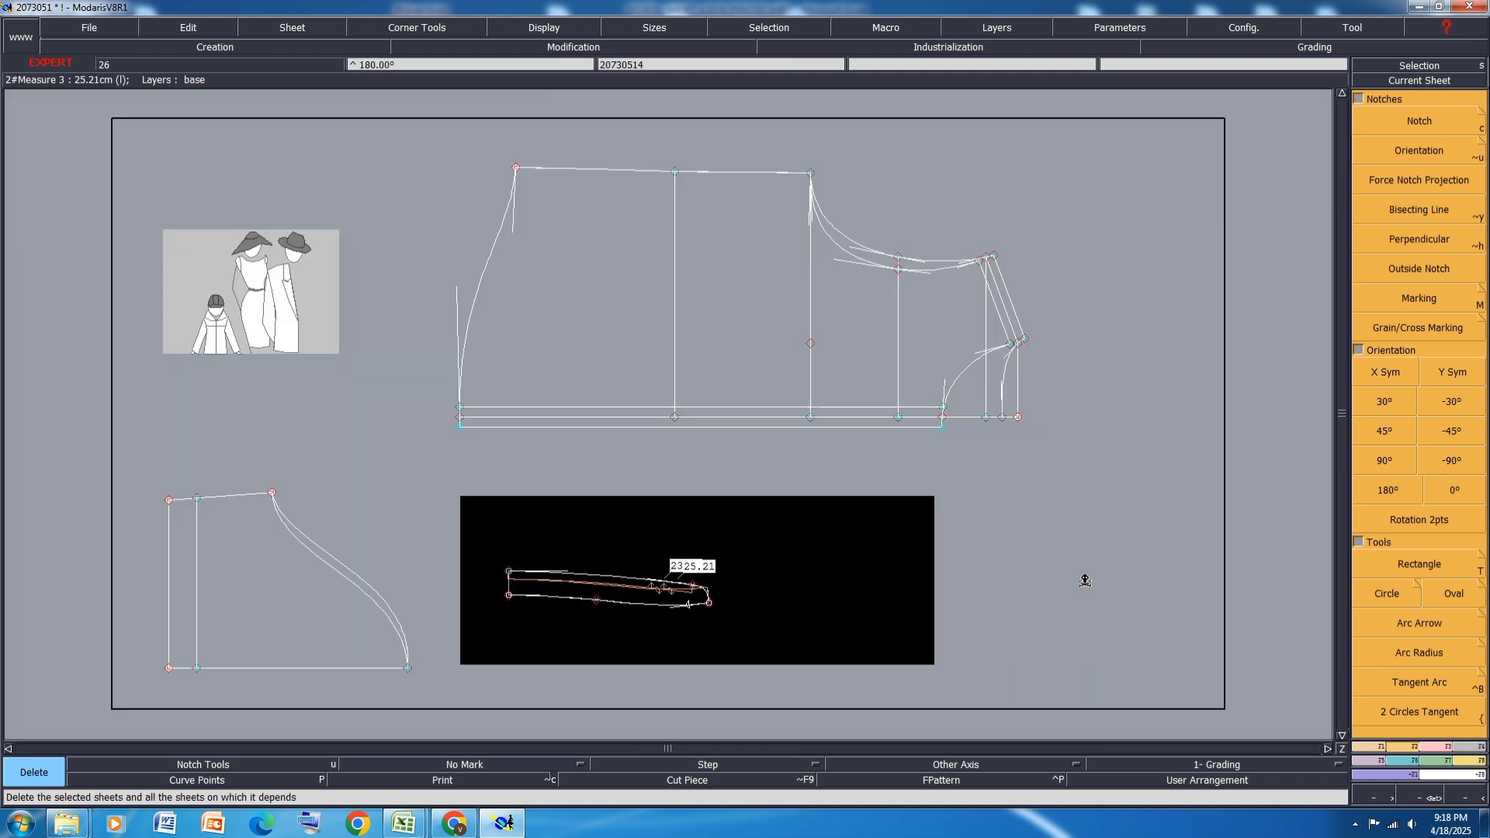
Step: Rearrange all sheets on the desk and save the model, continuing past the anomaly warning
key("Delete")
key("j")
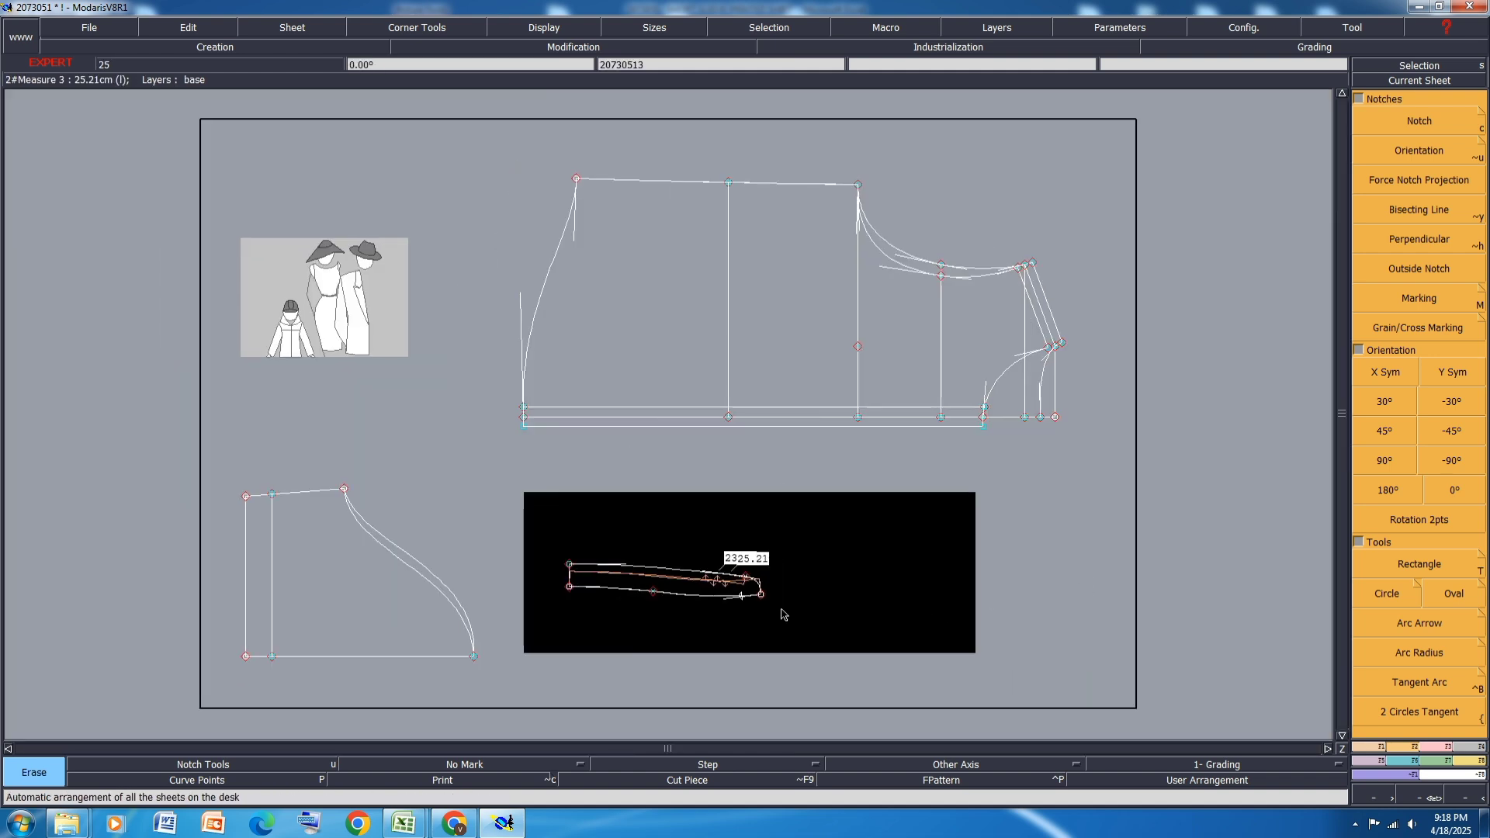
key("ctrl+s")
left_click(631, 501)
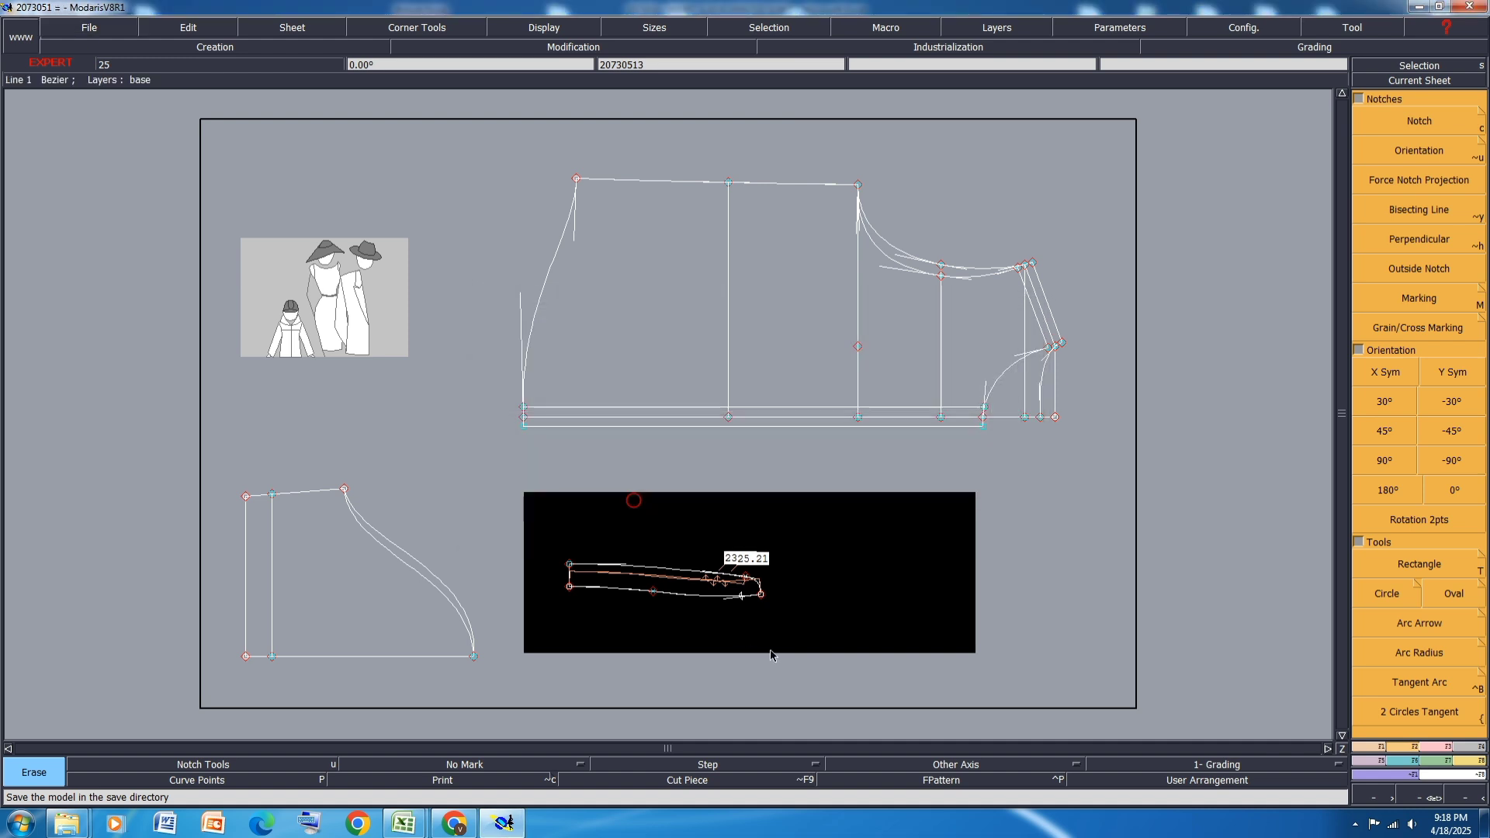
Step: Reshape the collar stand's rounded front curve by adjusting the tangent handles at its lower and upper ends
scroll(745, 613, "up", 4)
scroll(740, 572, "up", 4)
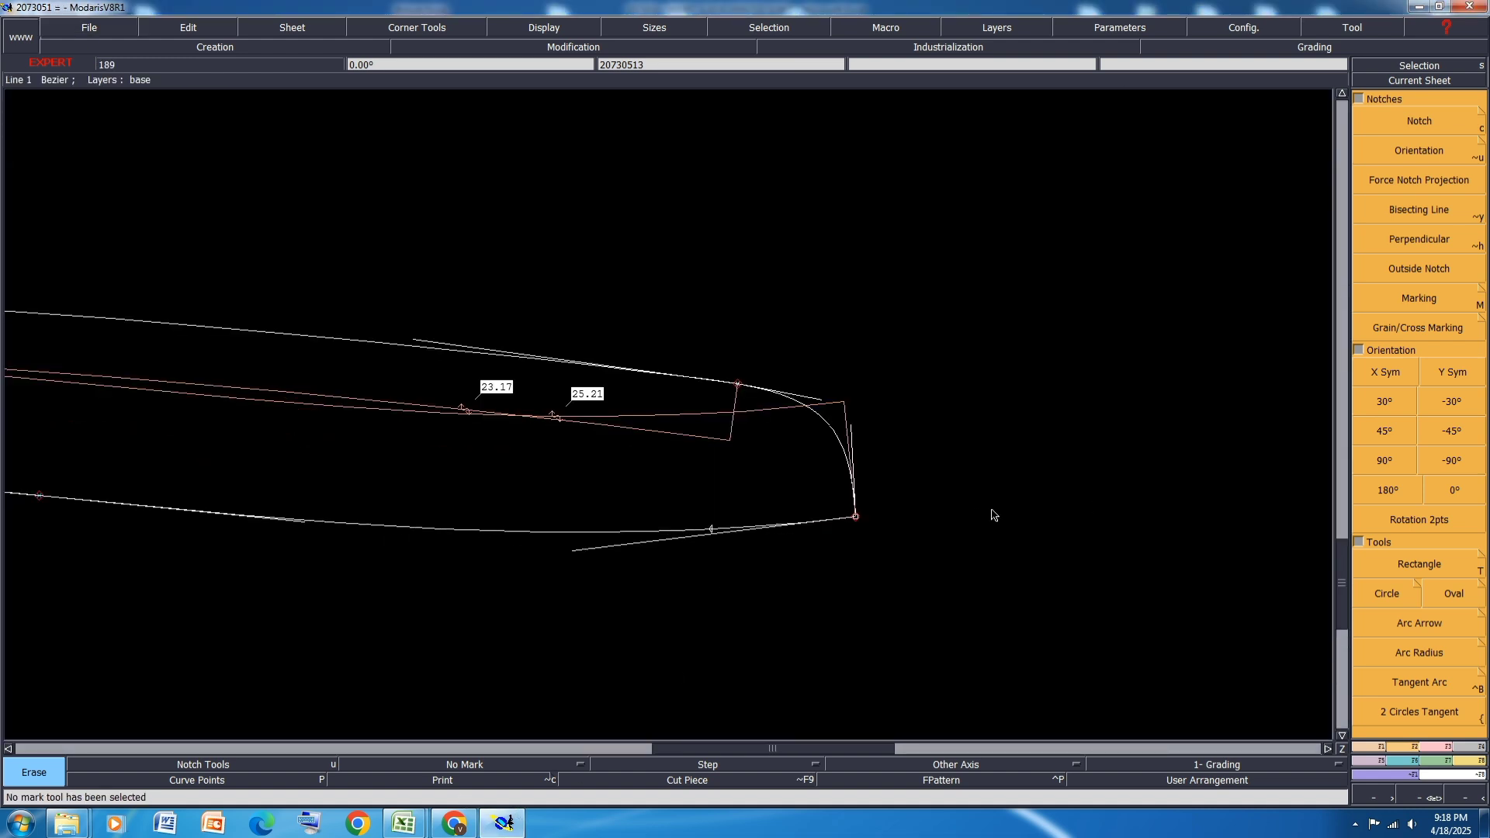
left_click(1436, 746)
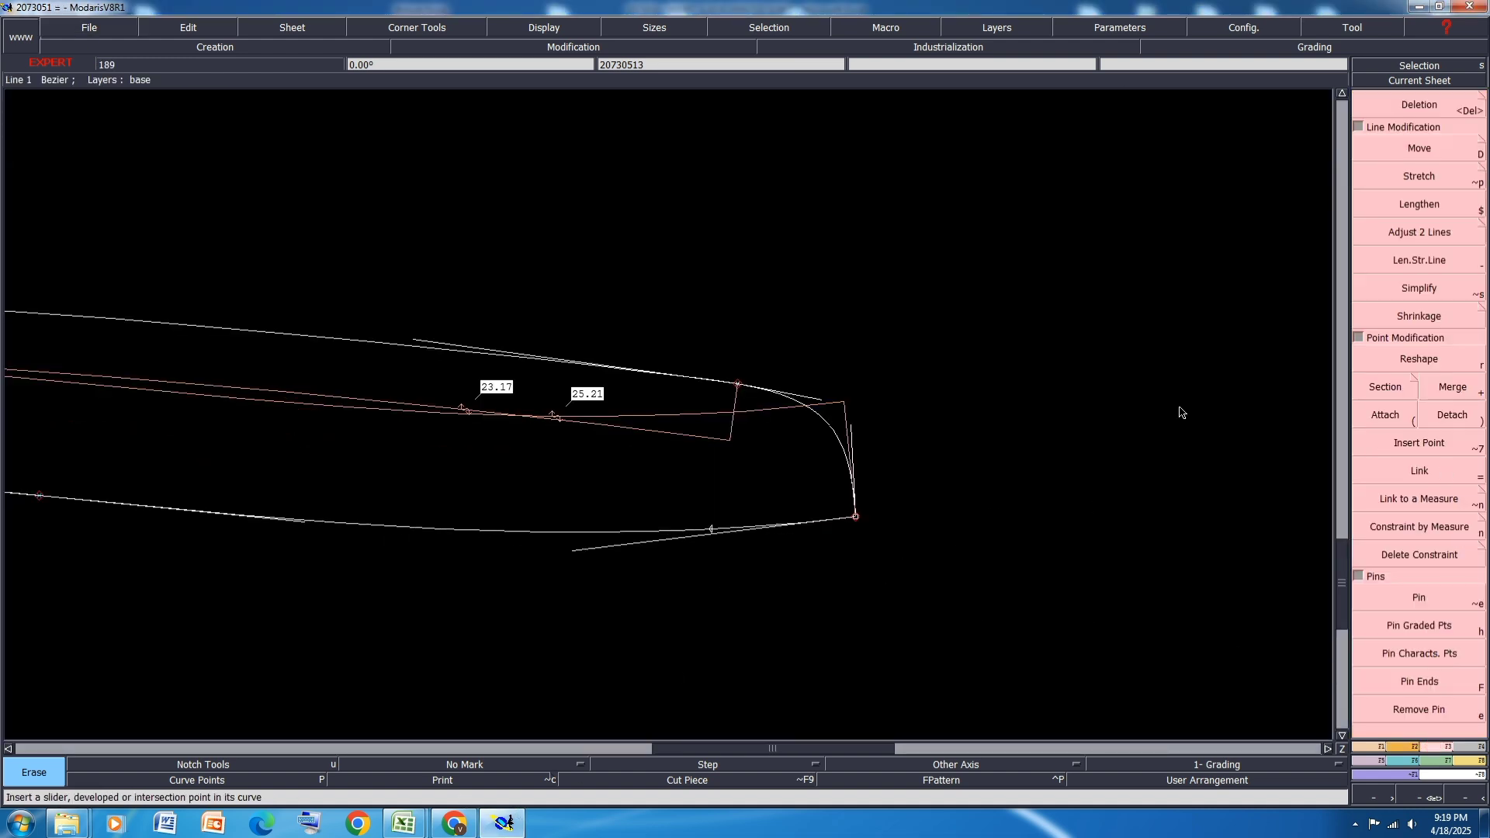
left_click(1445, 147)
scroll(894, 425, "up", 2)
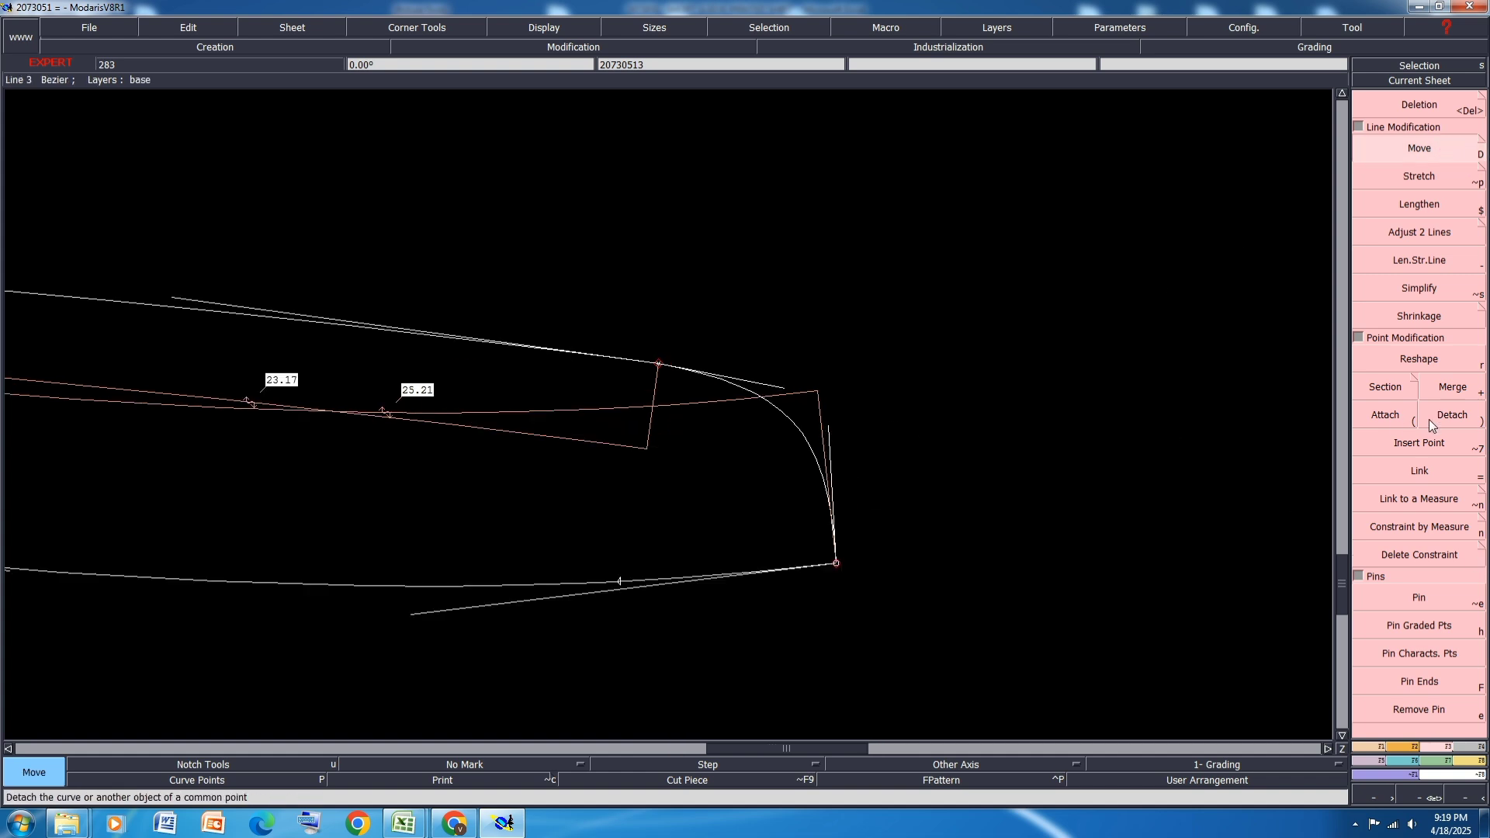
left_click(1425, 360)
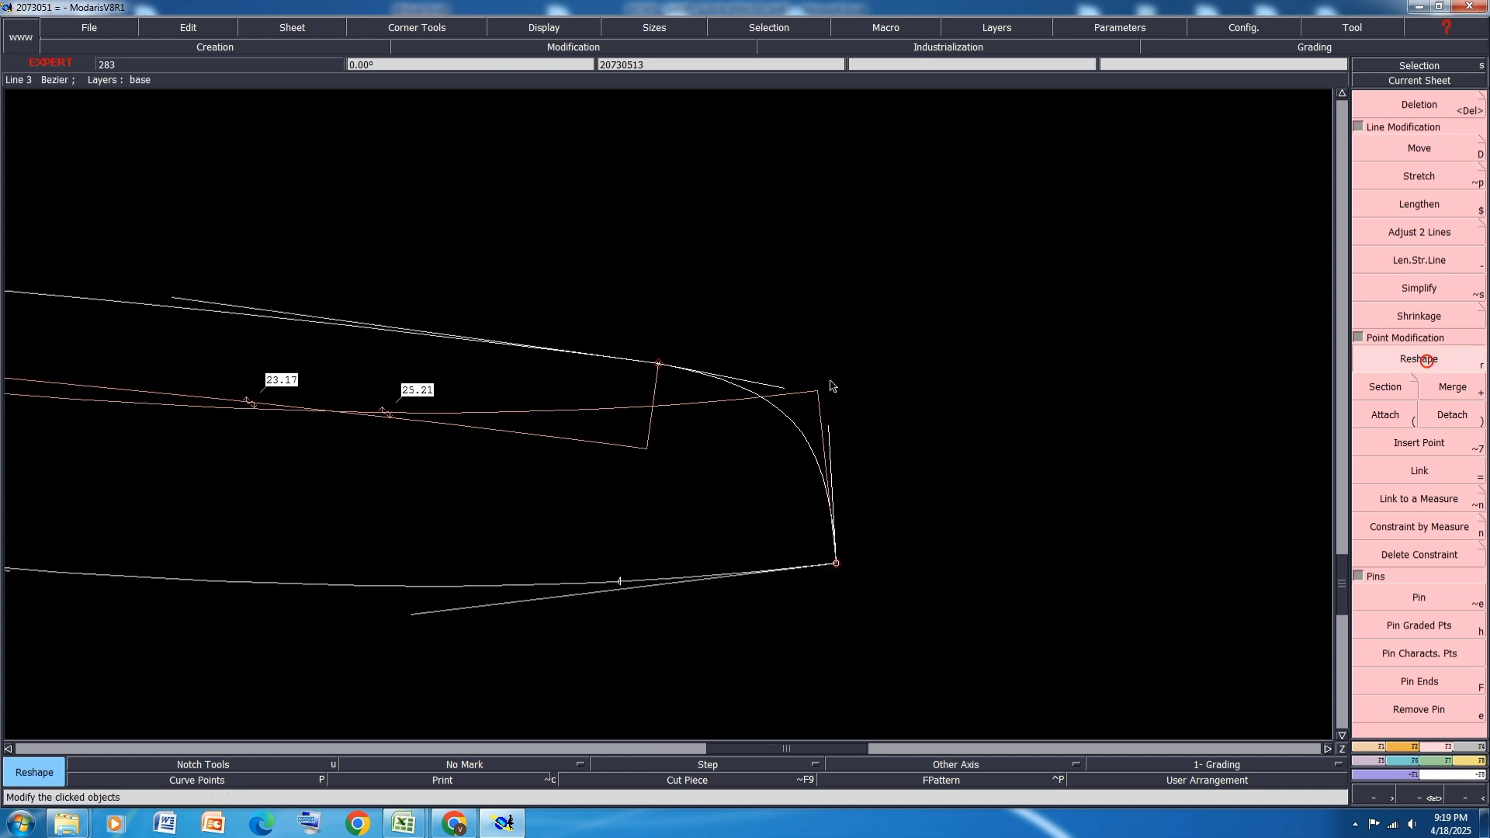
left_click(828, 431)
left_click(777, 386)
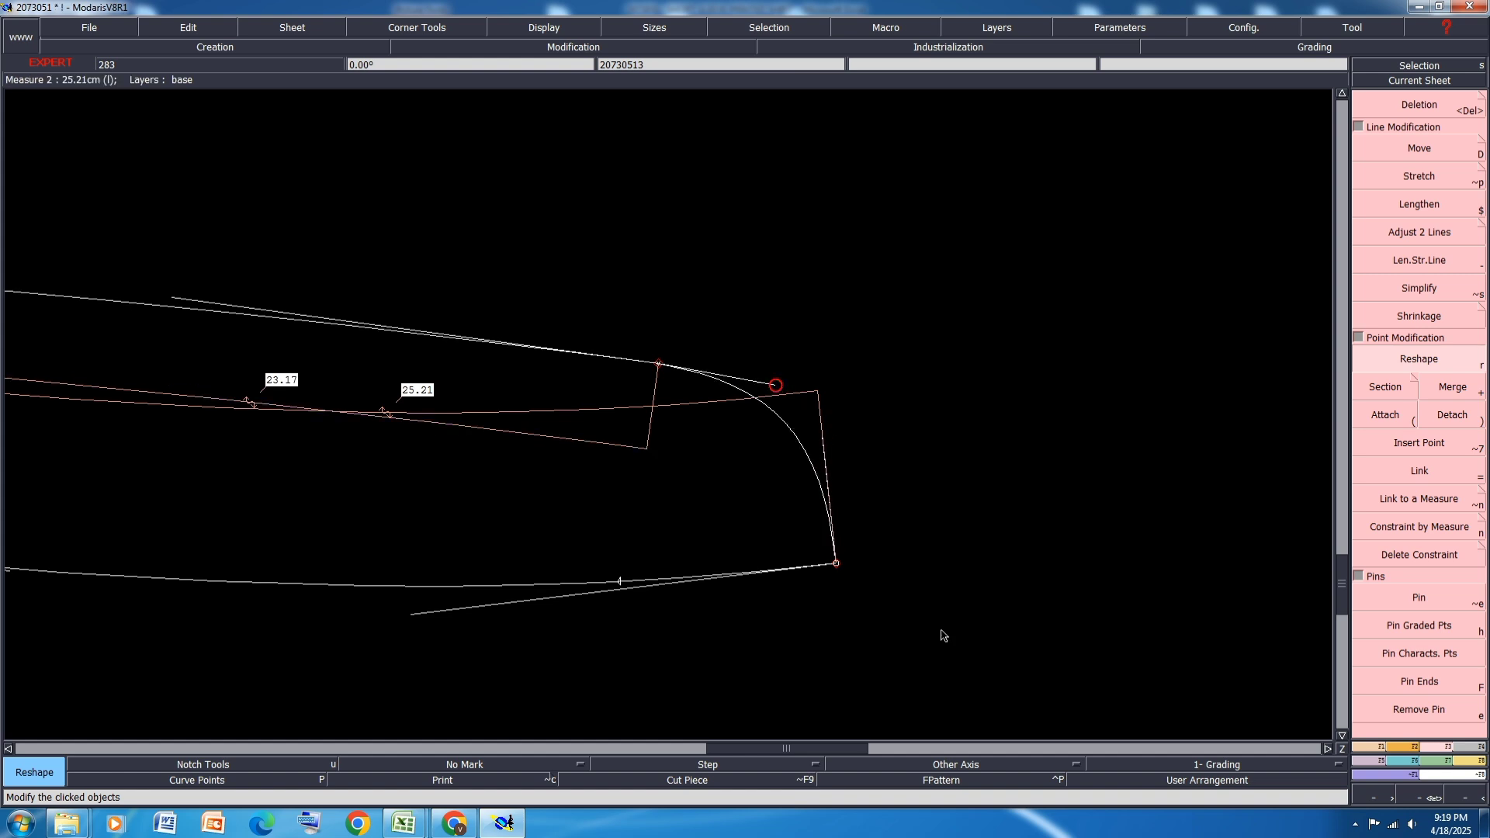
Step: Move the collar stand's upper front point inward with a ShiftX of -0.50 cm and a ShiftY of 0
key("alt+n")
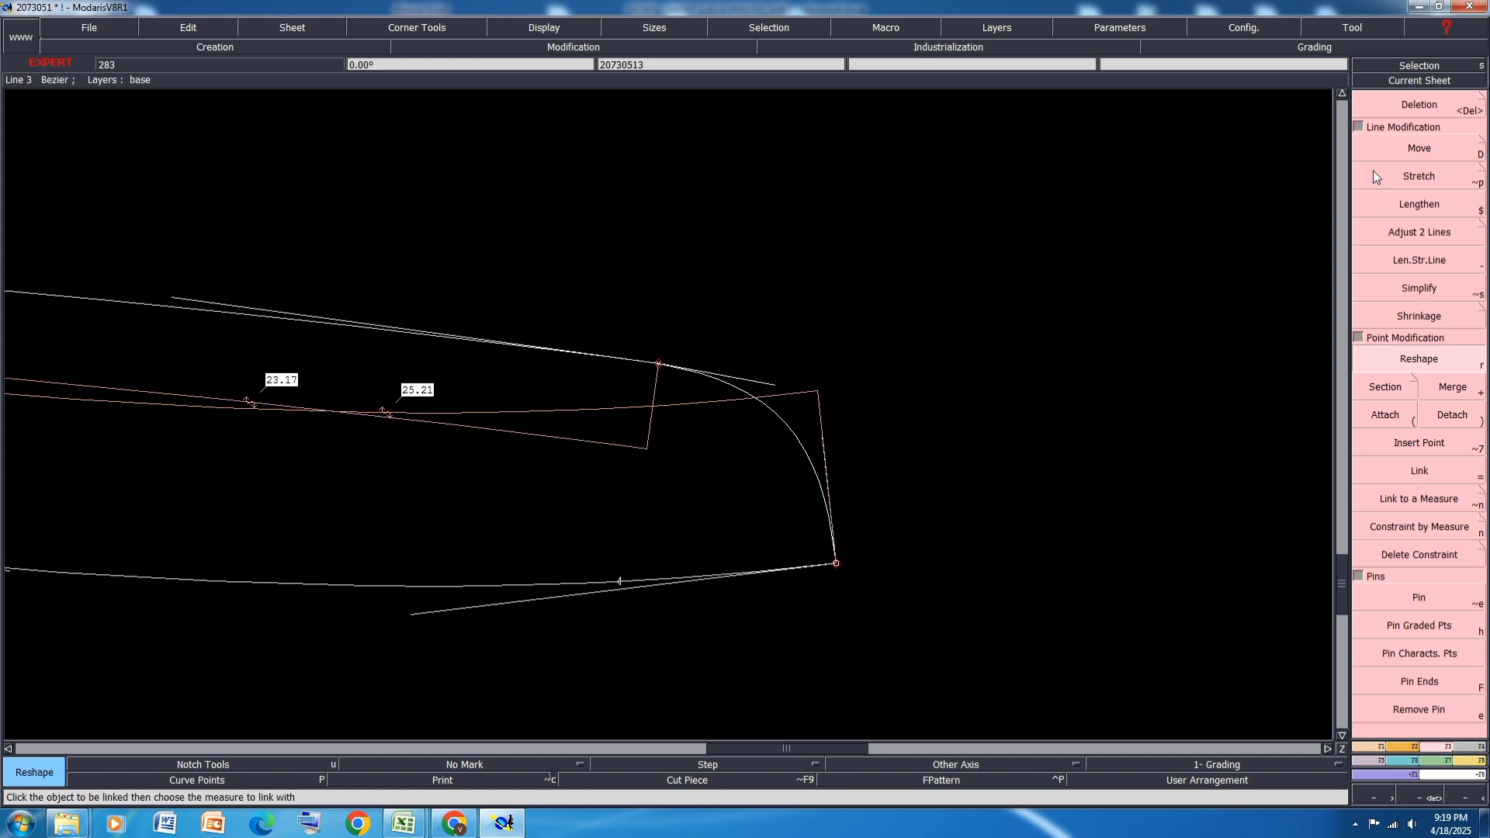
left_click(1389, 152)
left_click(658, 366)
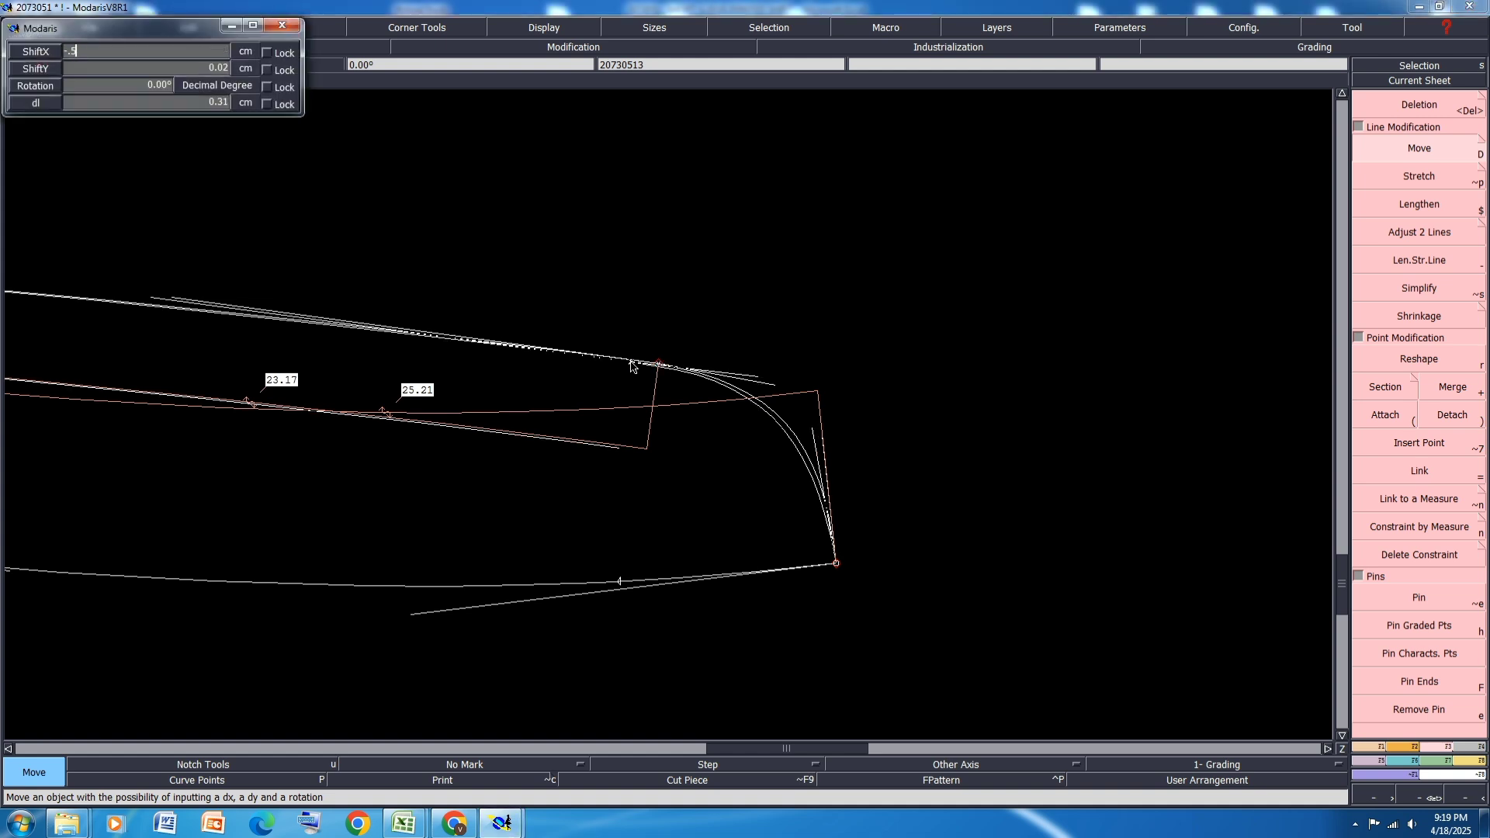
key("Return")
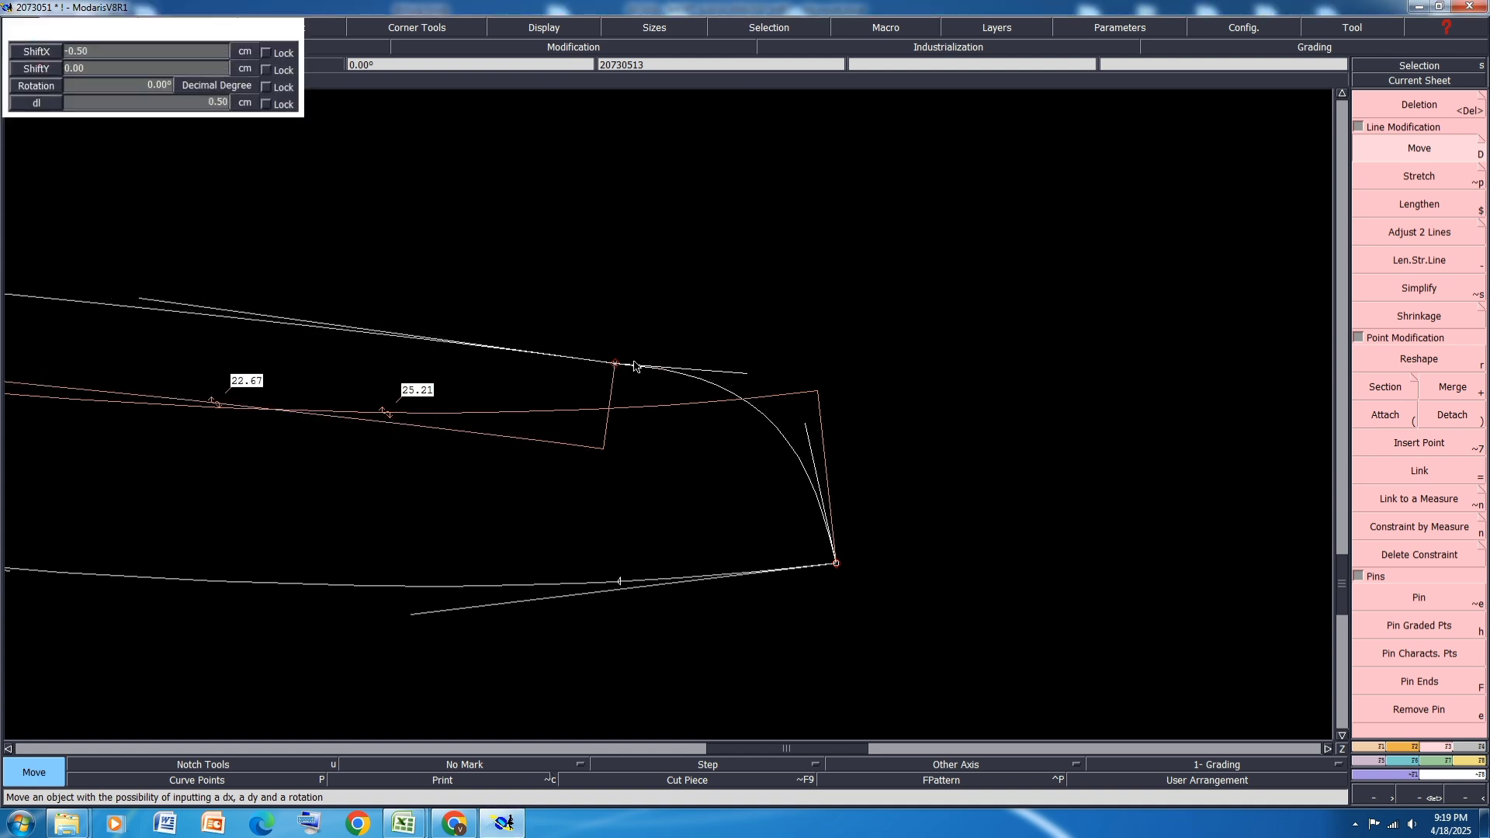
Step: Reshape the collar stand's rounded front edge and the front part of its bottom curve with their tangent handles
left_click(1432, 360)
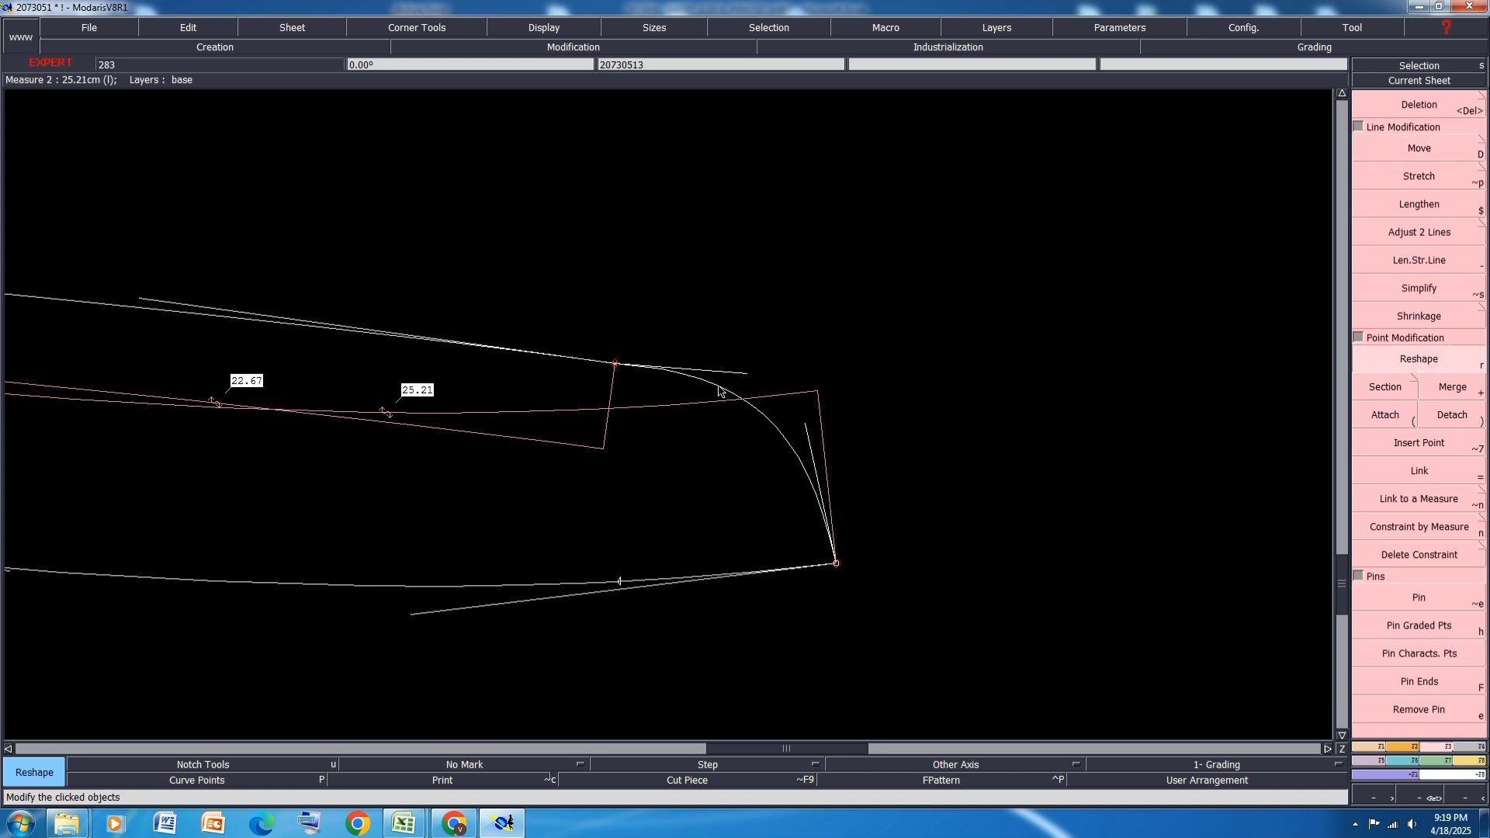
left_click_drag(743, 378, 745, 385)
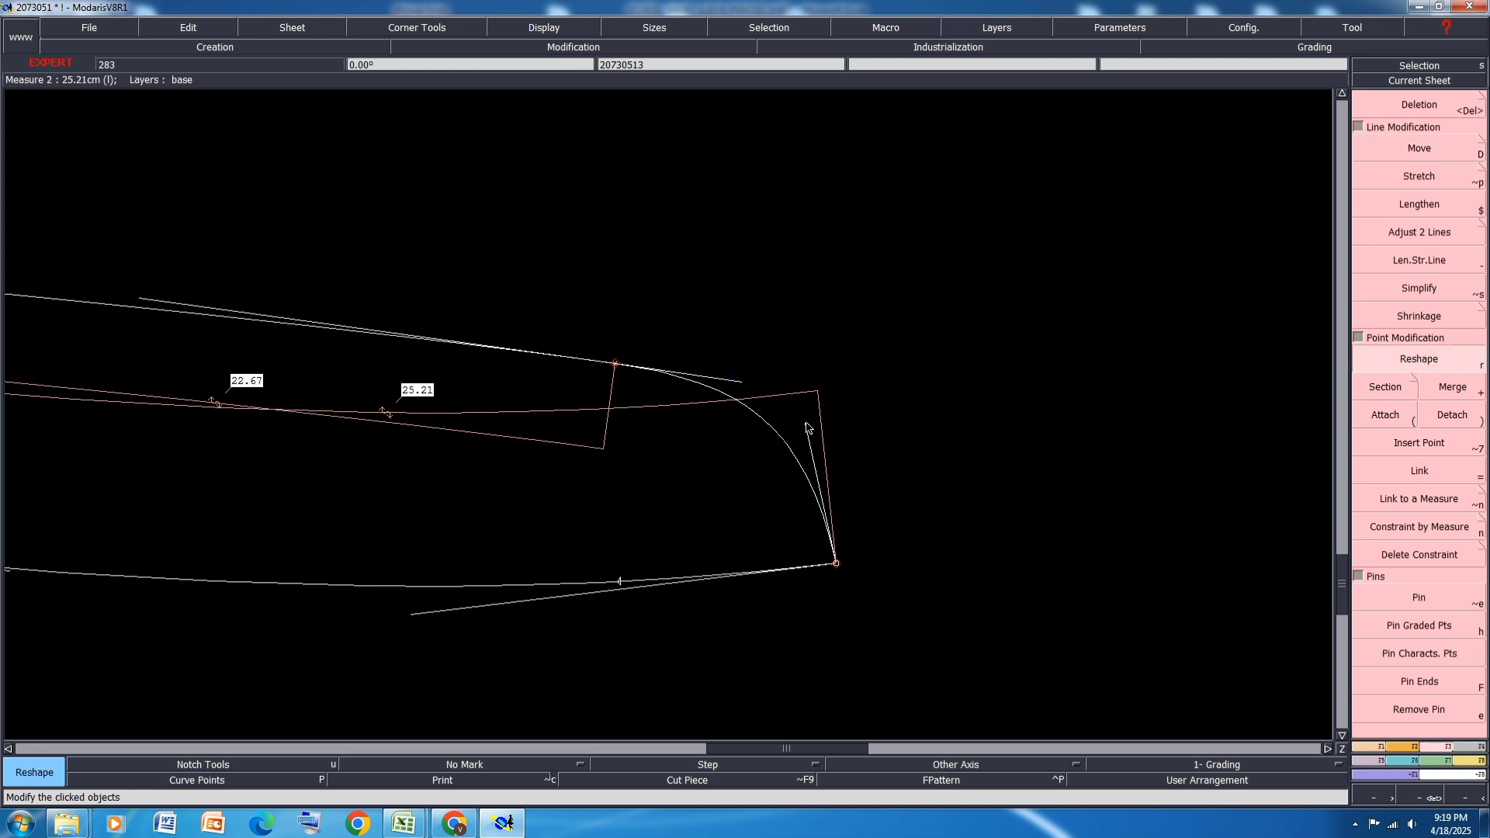
scroll(807, 427, "down", 3)
left_click_drag(565, 479, 583, 497)
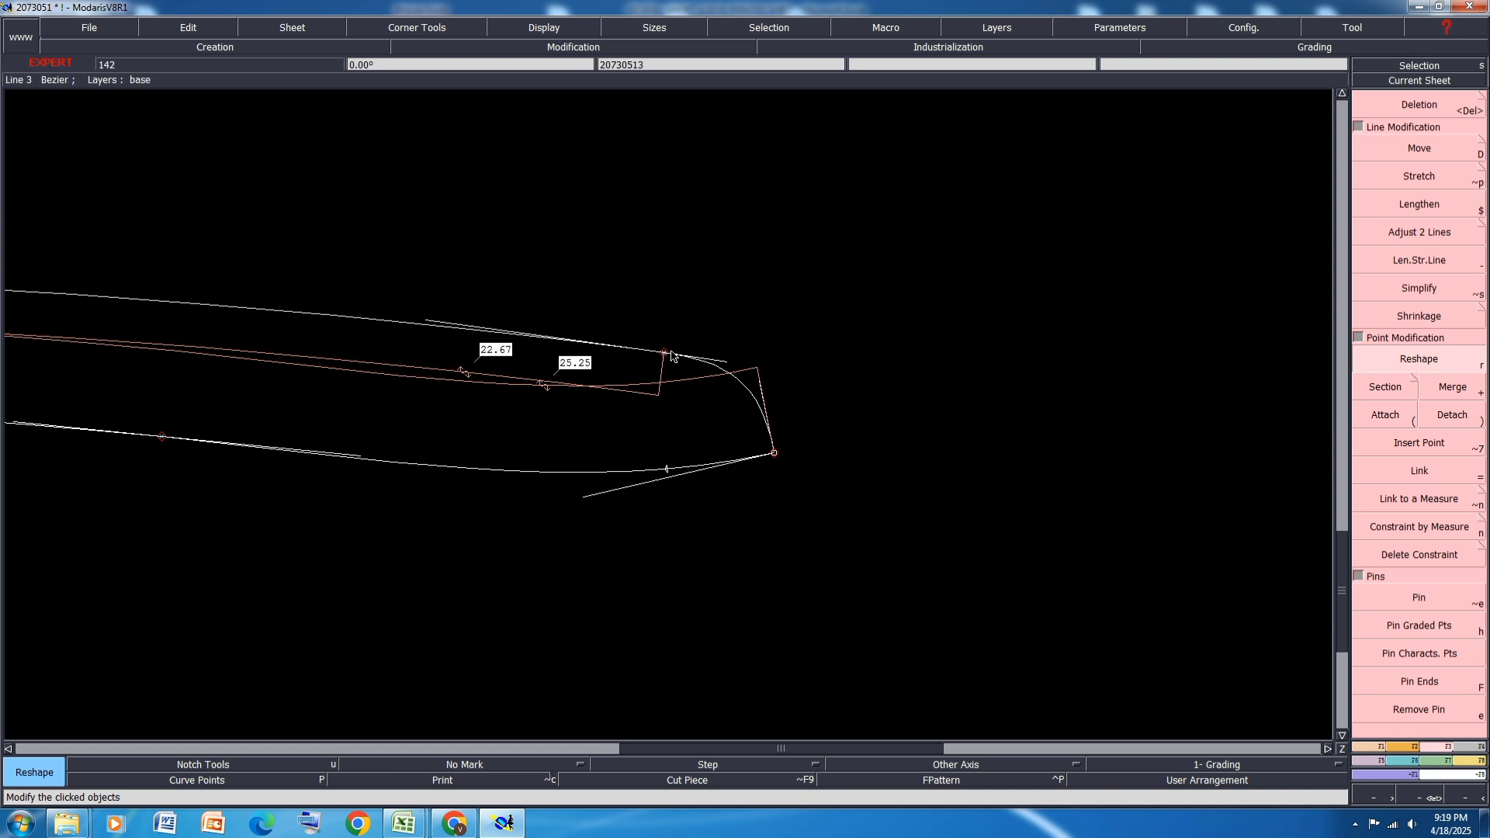
scroll(722, 357, "down", 1)
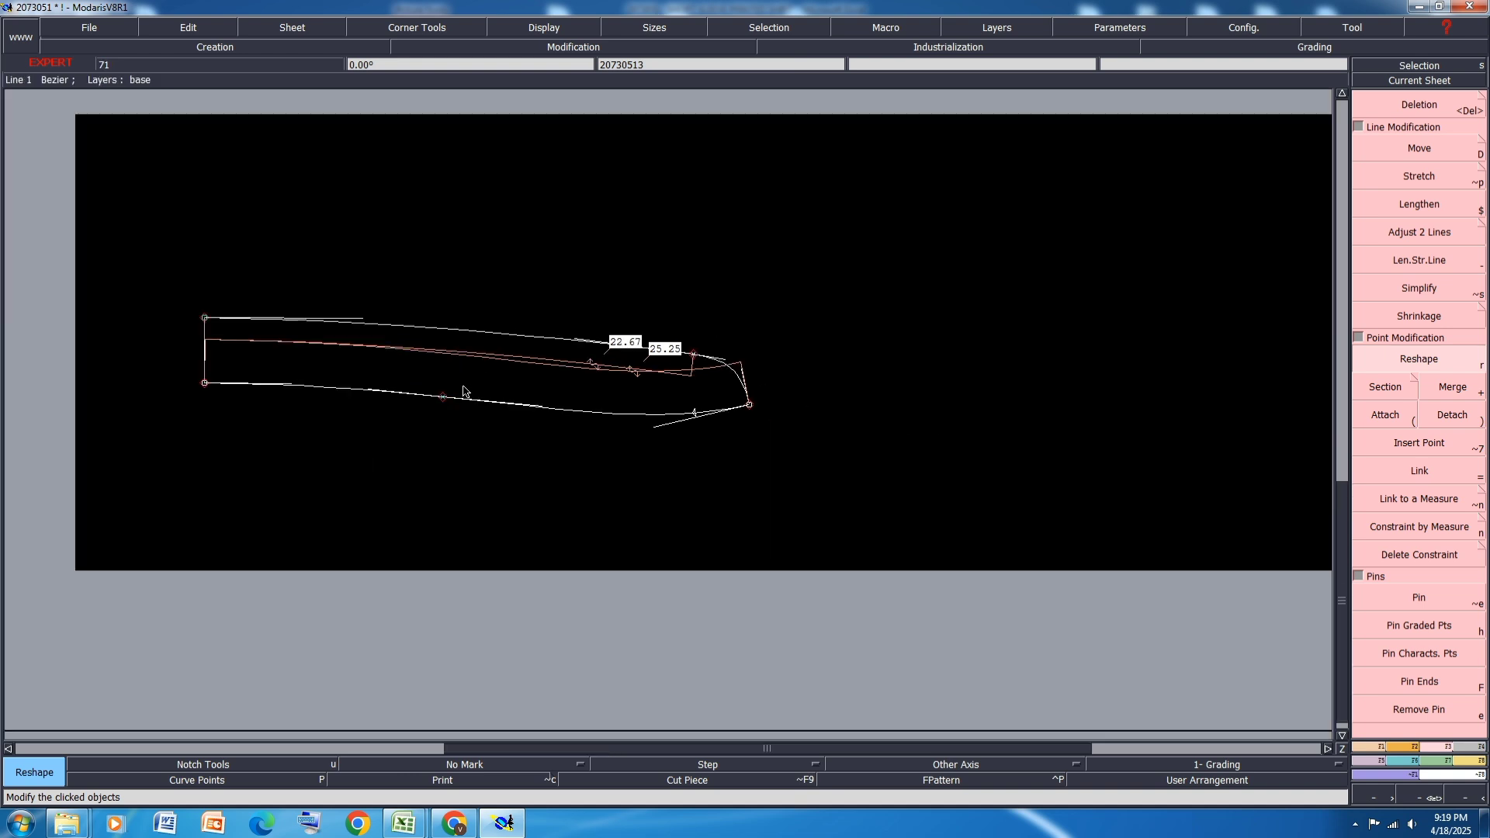
Step: Refit the collar stand's sheet to its outline, rearrange all sheets, and save the model
key("6")
key("7")
key("8")
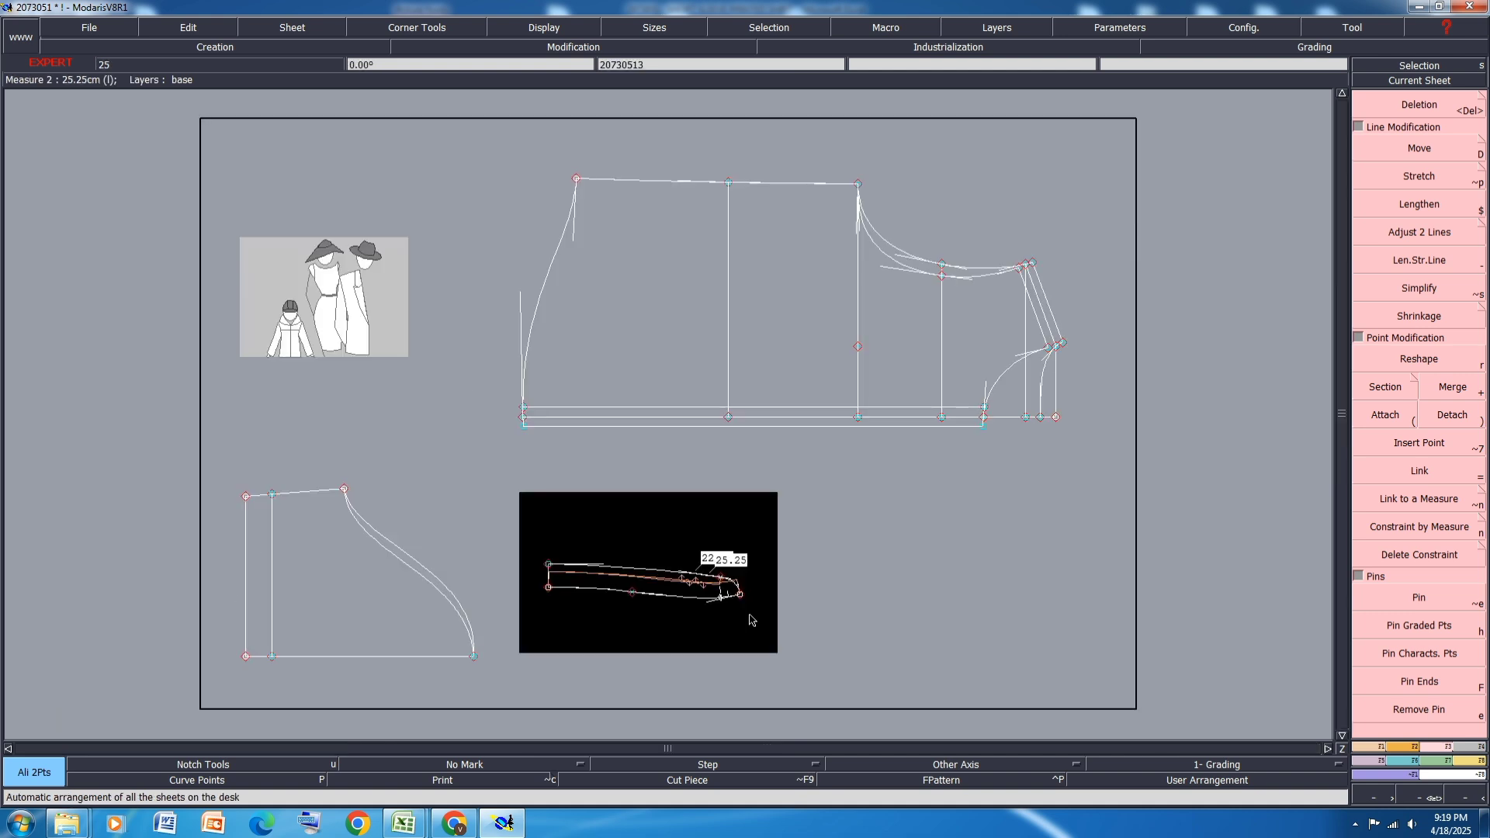
key("ctrl+s")
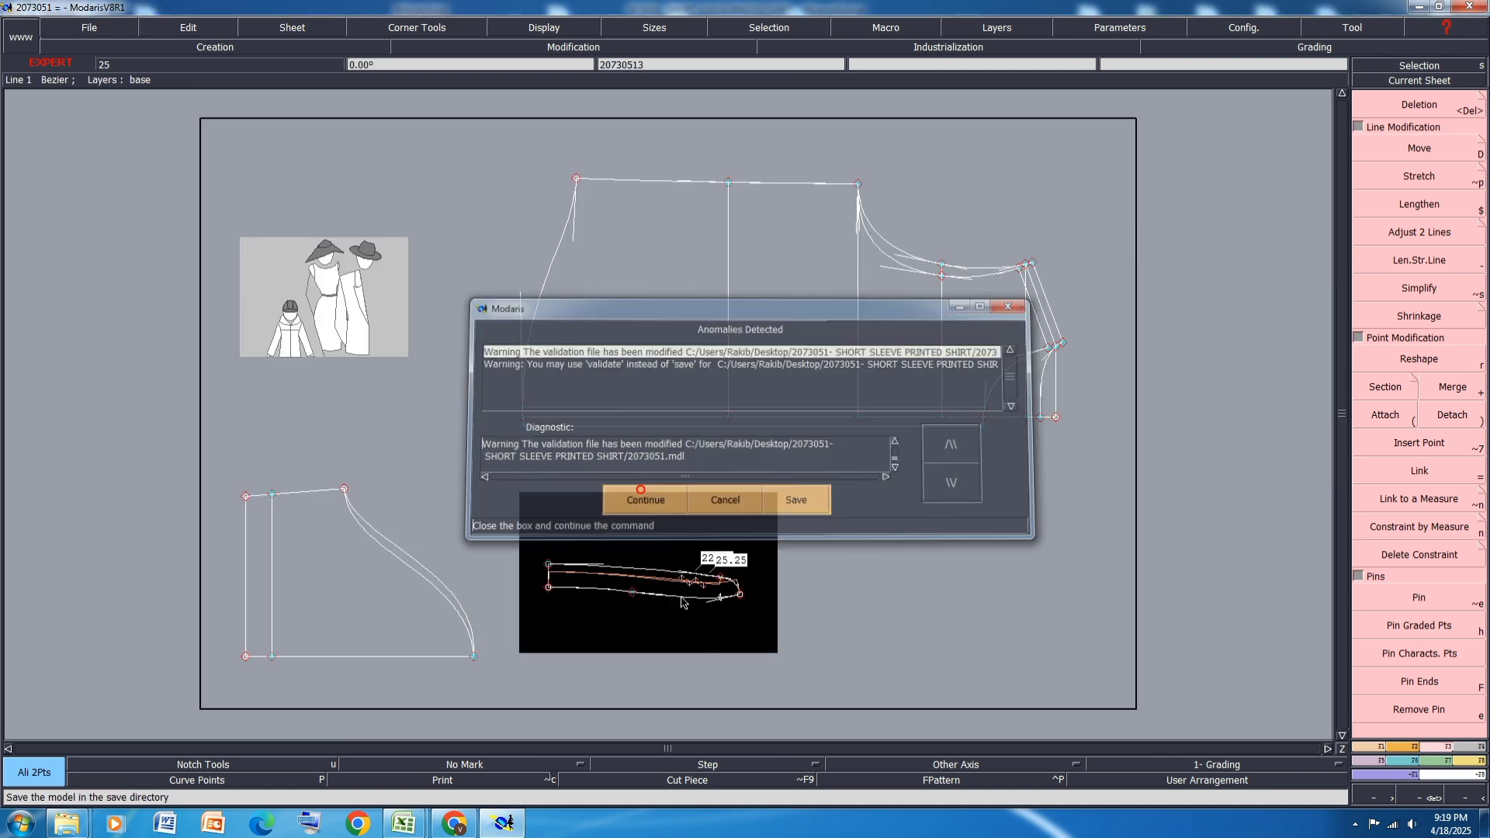
Step: Copy the reshaped collar stand to a new sheet, mirror the copy with Y Sym, and rearrange all sheets
scroll(684, 602, "up", 2)
scroll(598, 461, "down", 1)
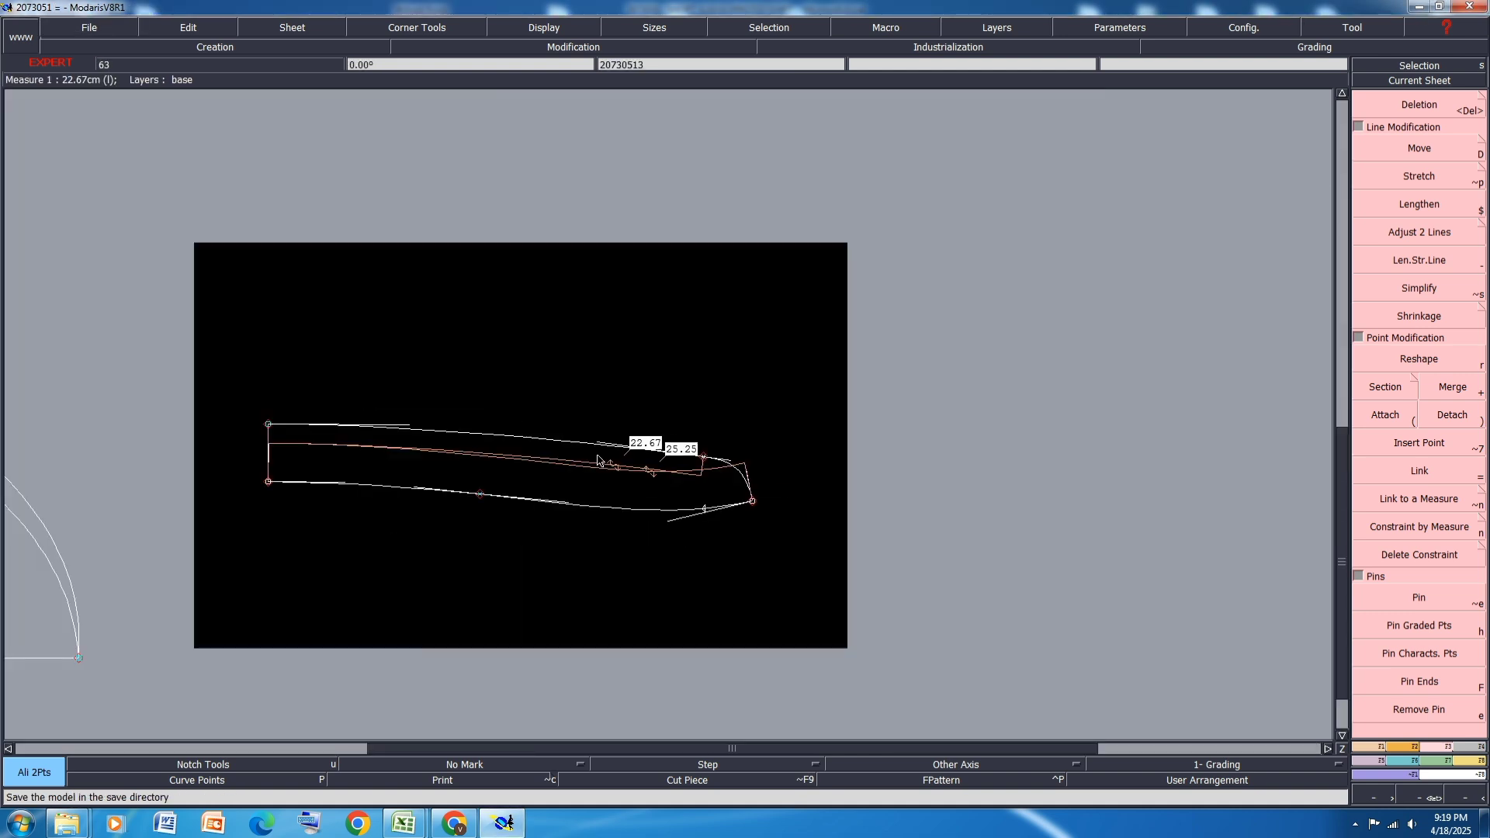
key("shift+x")
left_click(565, 473)
left_click(1007, 479)
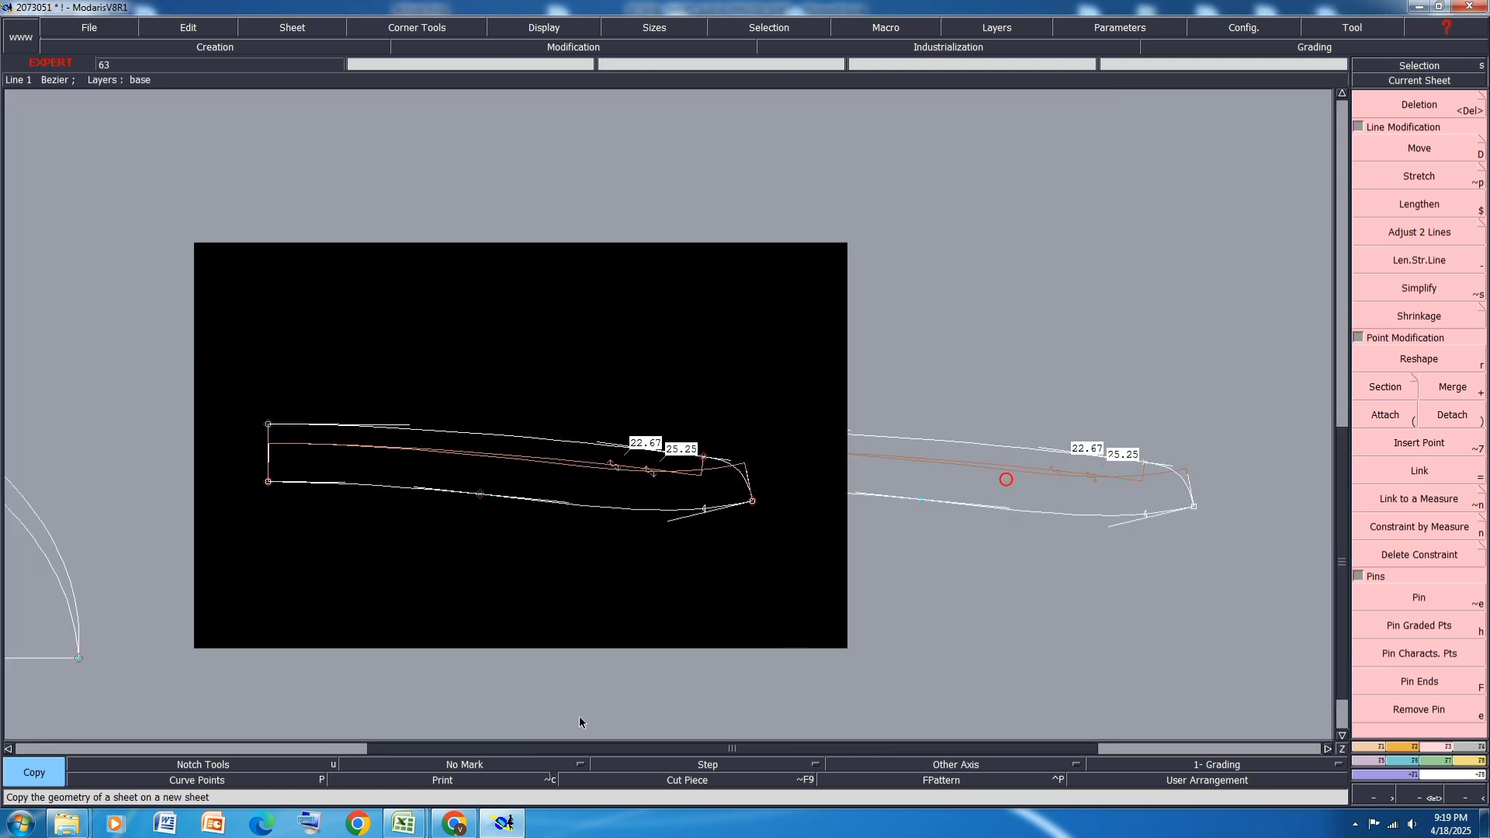
left_click(1195, 512)
left_click(1403, 747)
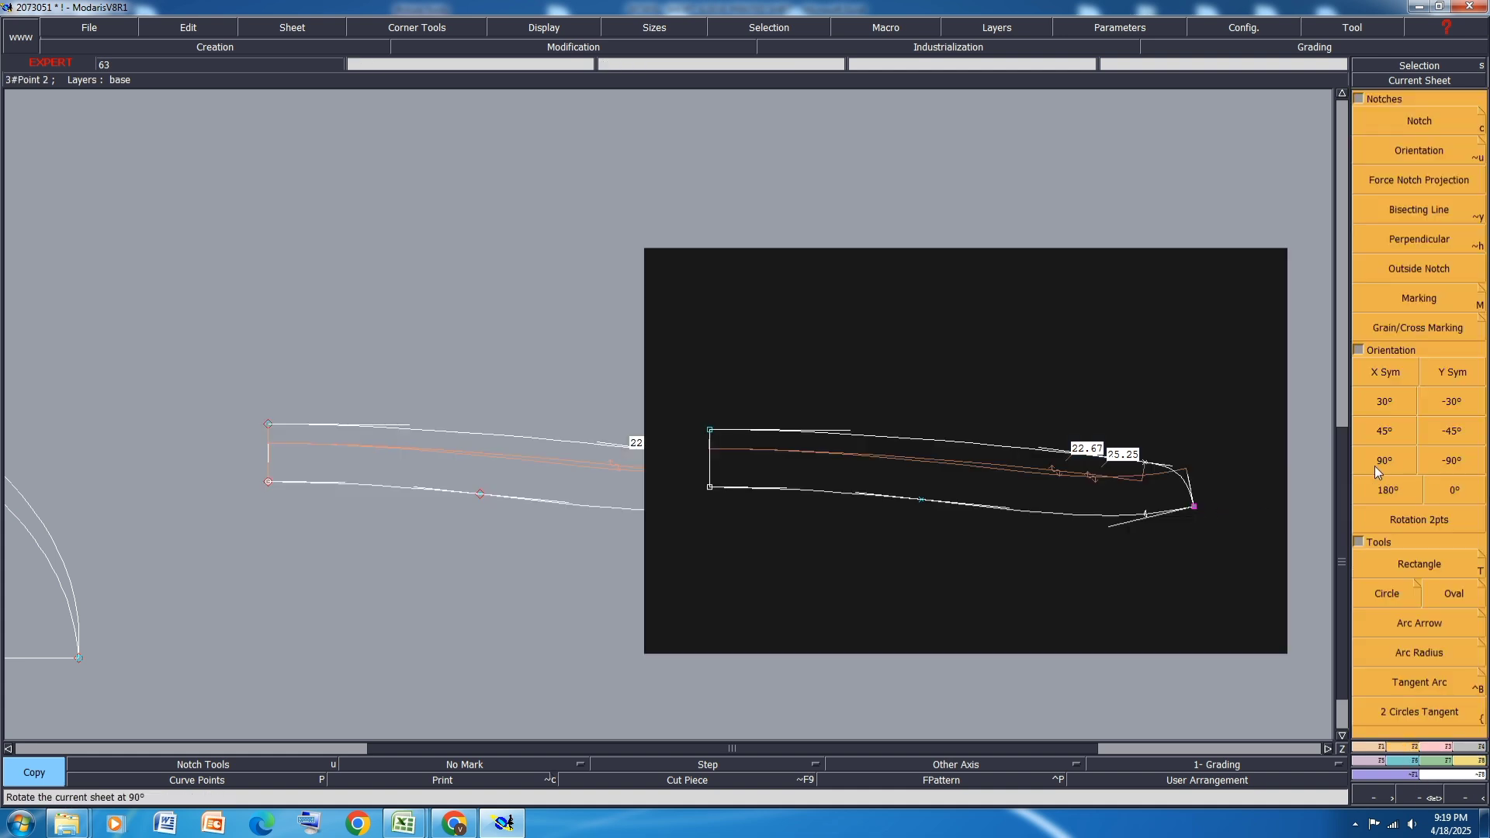
left_click(1453, 374)
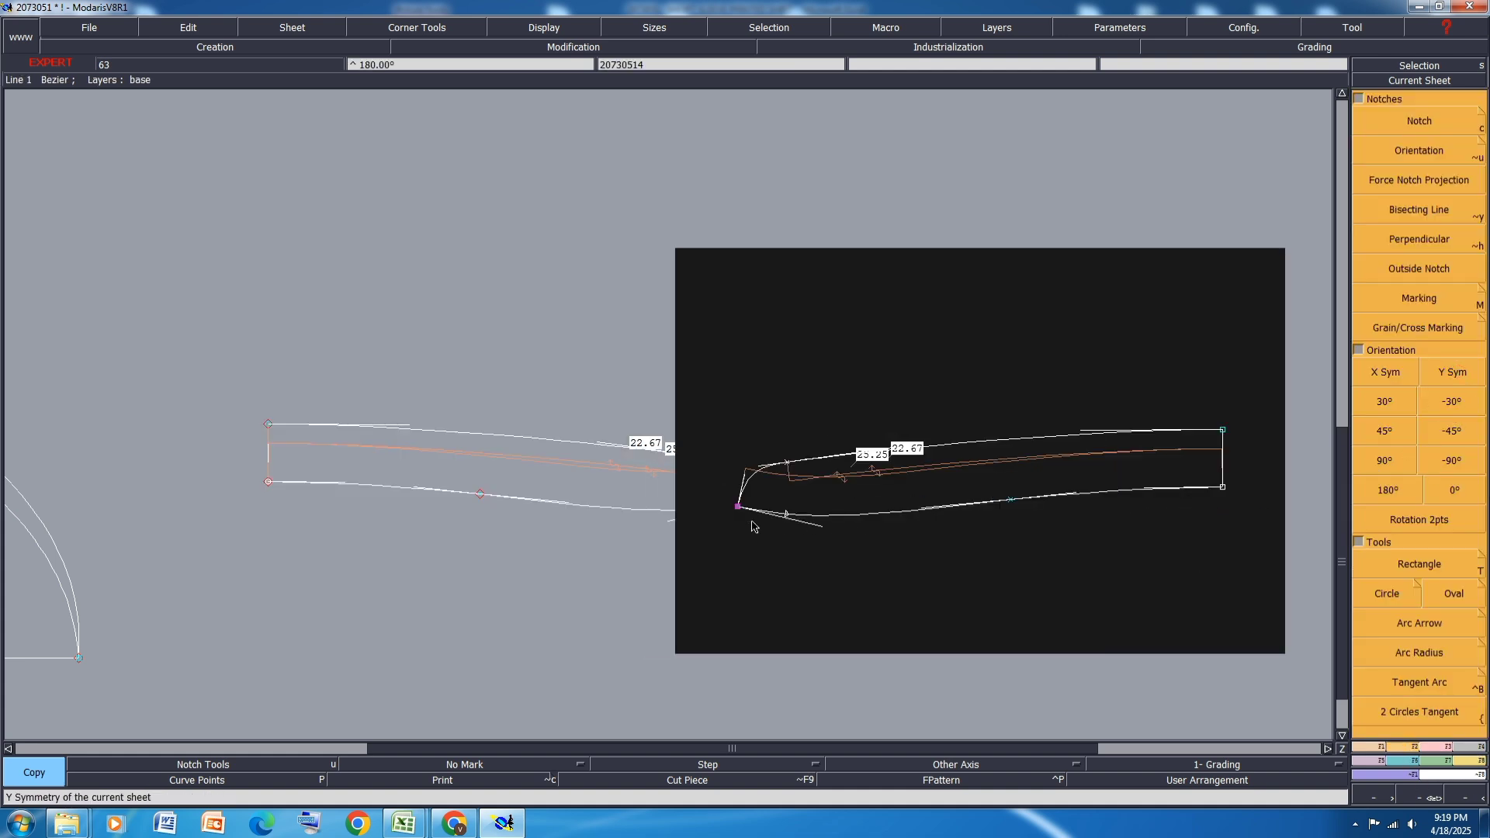
left_click(714, 546)
scroll(759, 521, "down", 5)
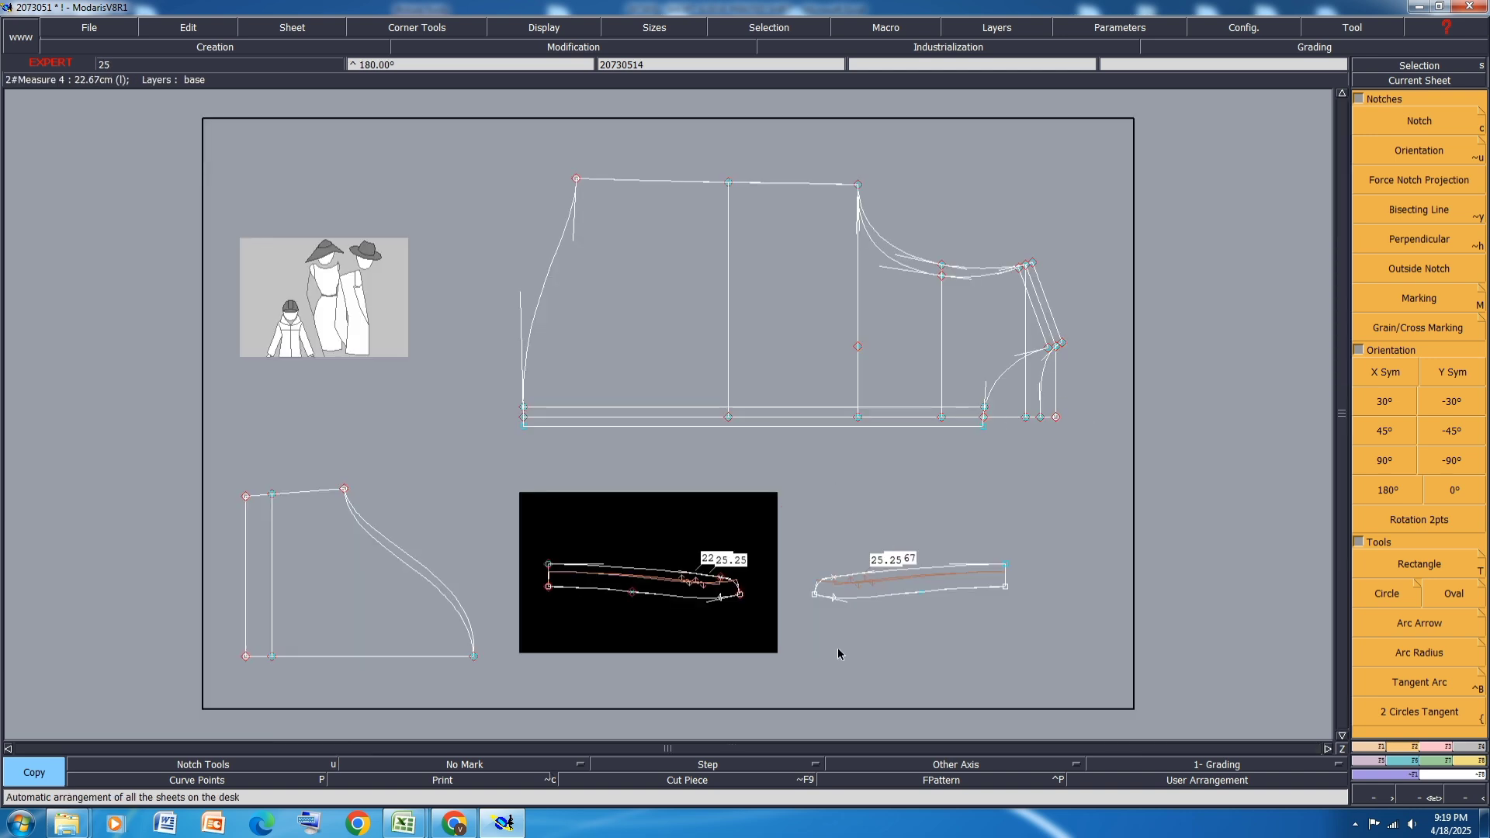
Step: Marry the mirrored collar stand to the original at the front overlap and pivot it to align their bottom front edges
scroll(836, 647, "up", 6)
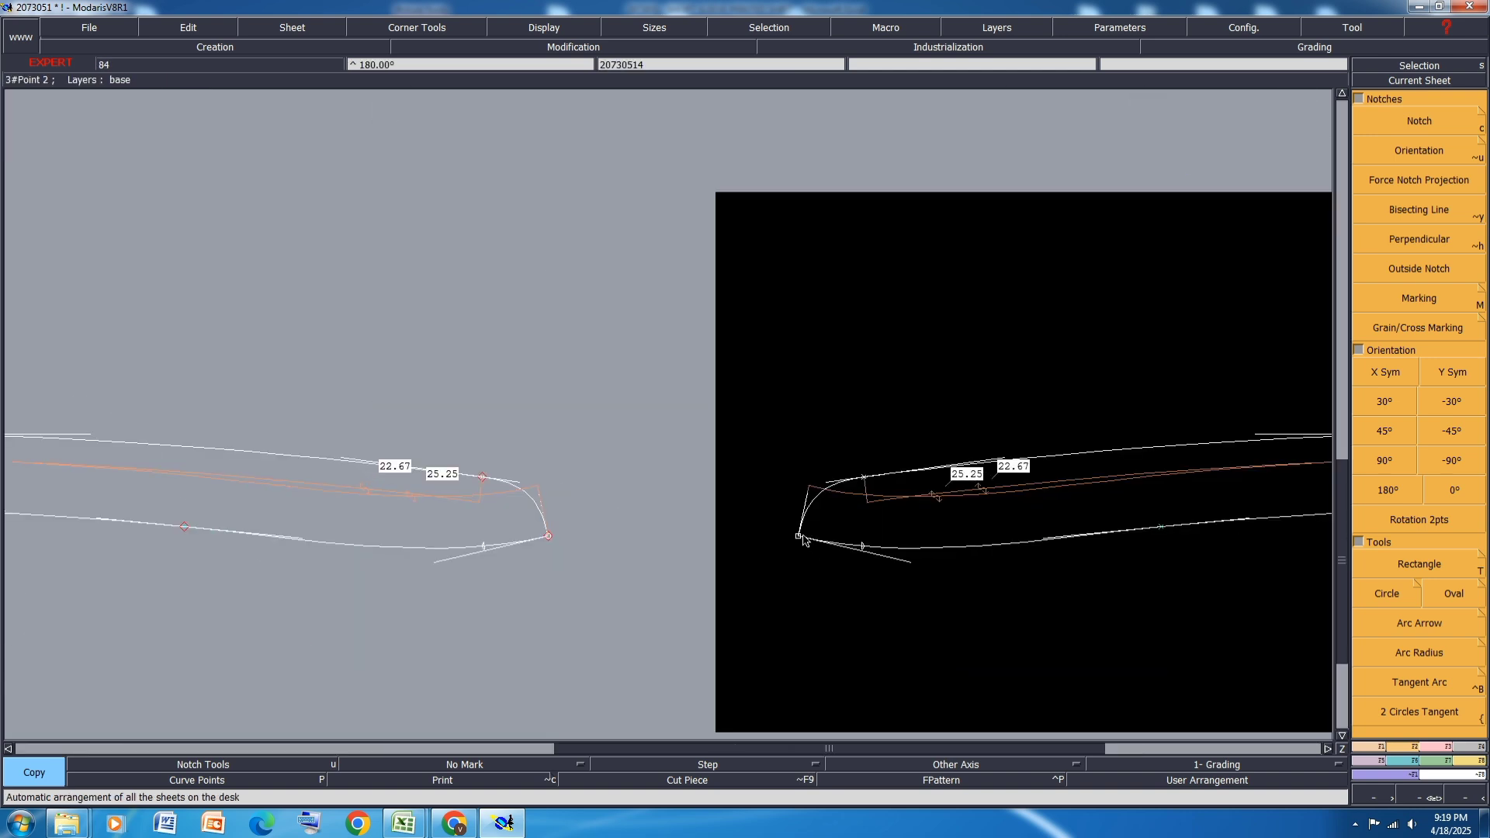
left_click(799, 537)
left_click(484, 543)
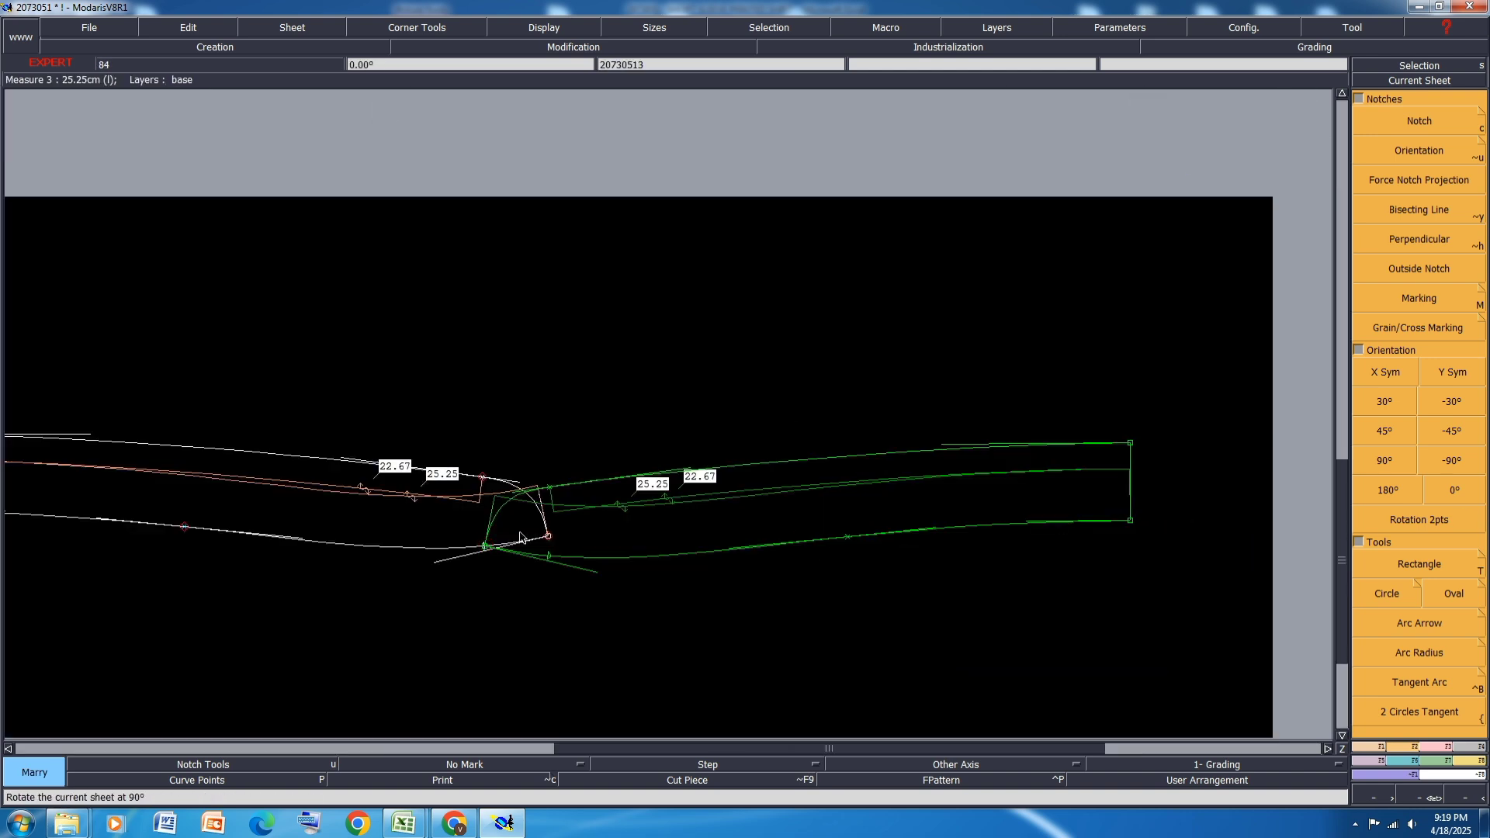
scroll(527, 543, "up", 2)
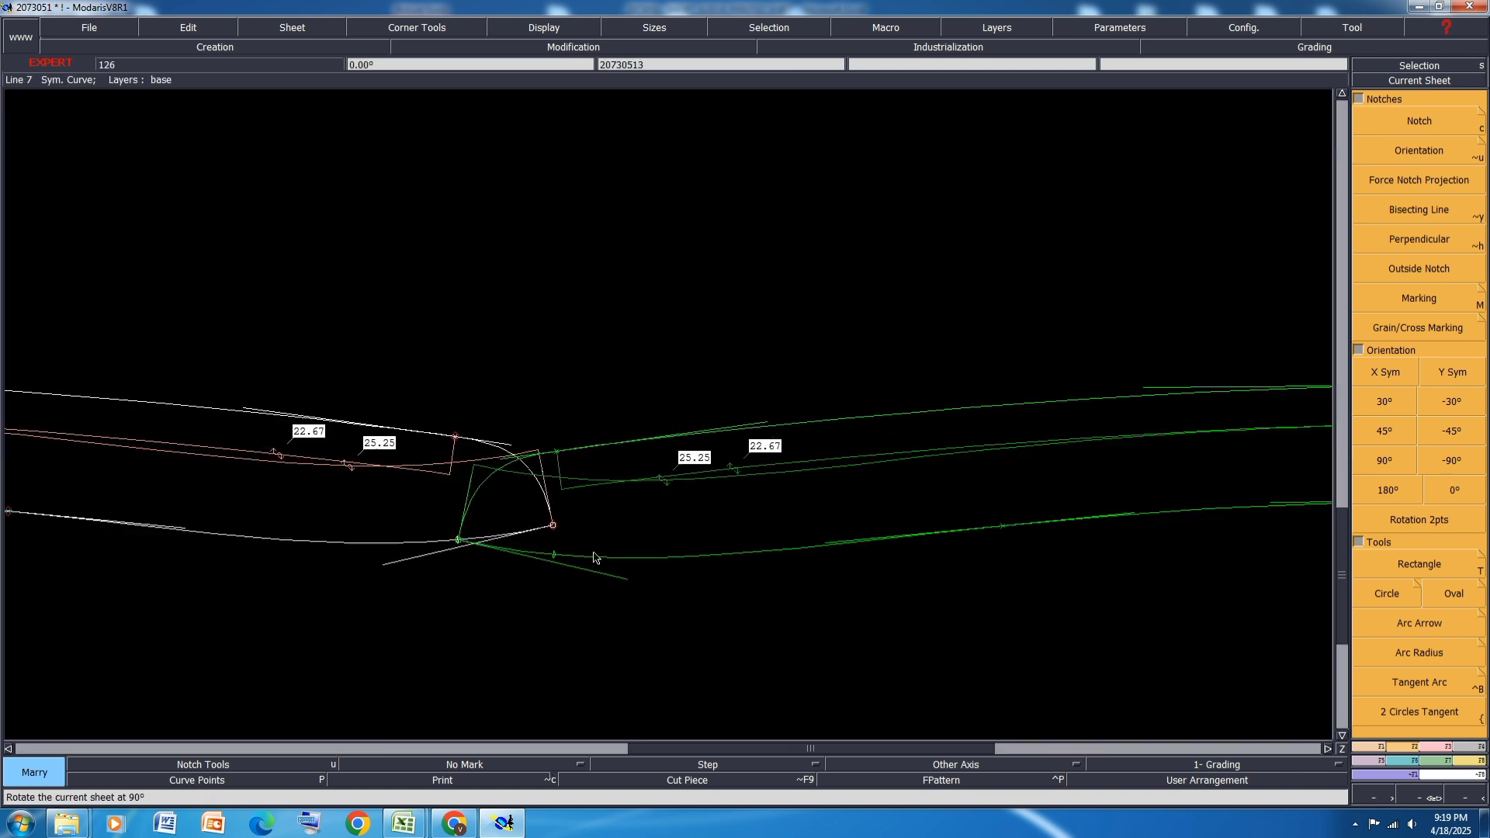
left_click(535, 558)
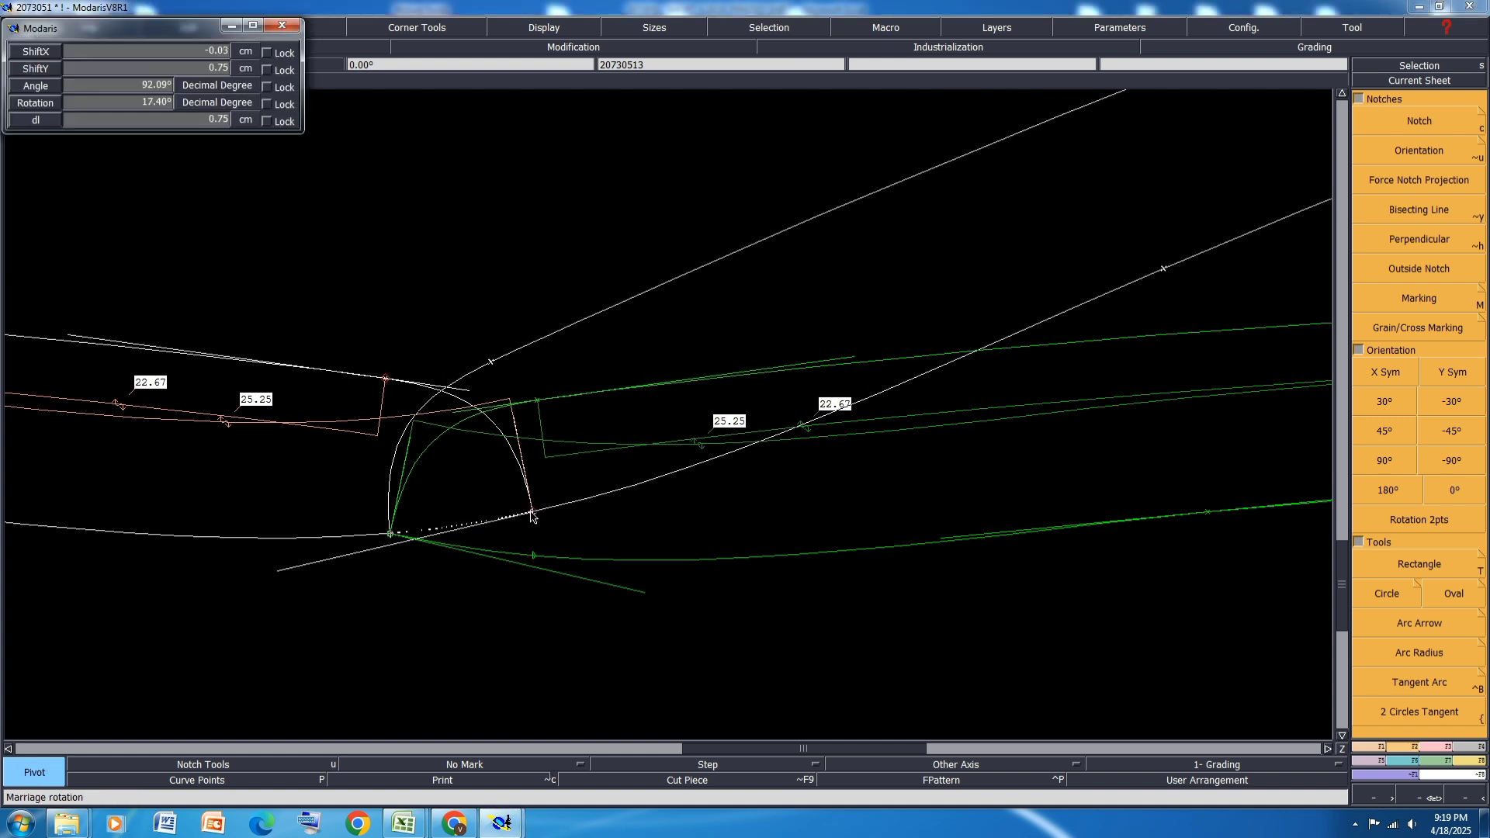
left_click(532, 516)
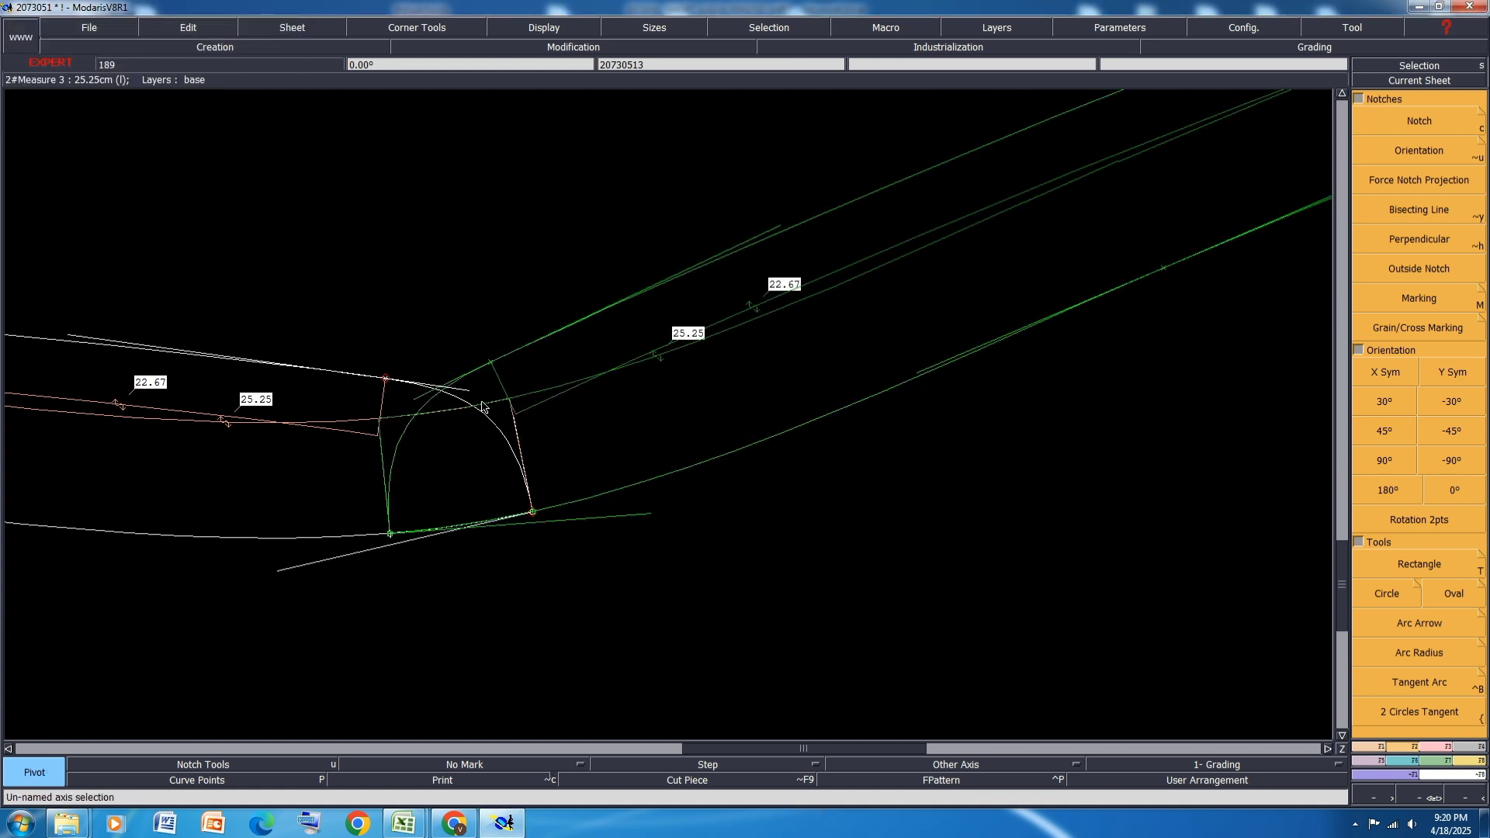
Step: Measure the length between the upper front points of the two married collar stands
scroll(482, 405, "up", 1)
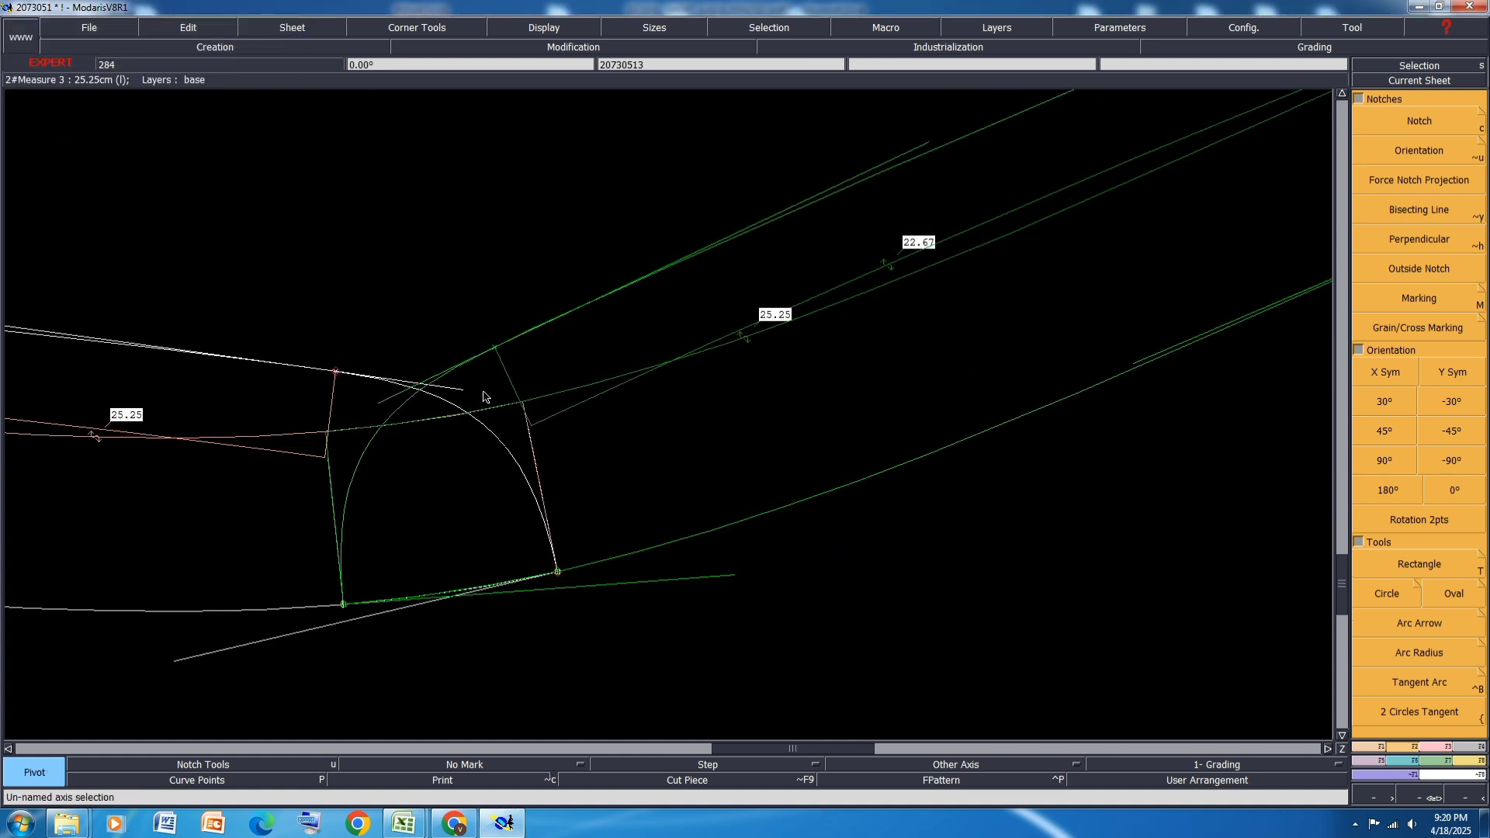
key("l")
left_click(493, 349)
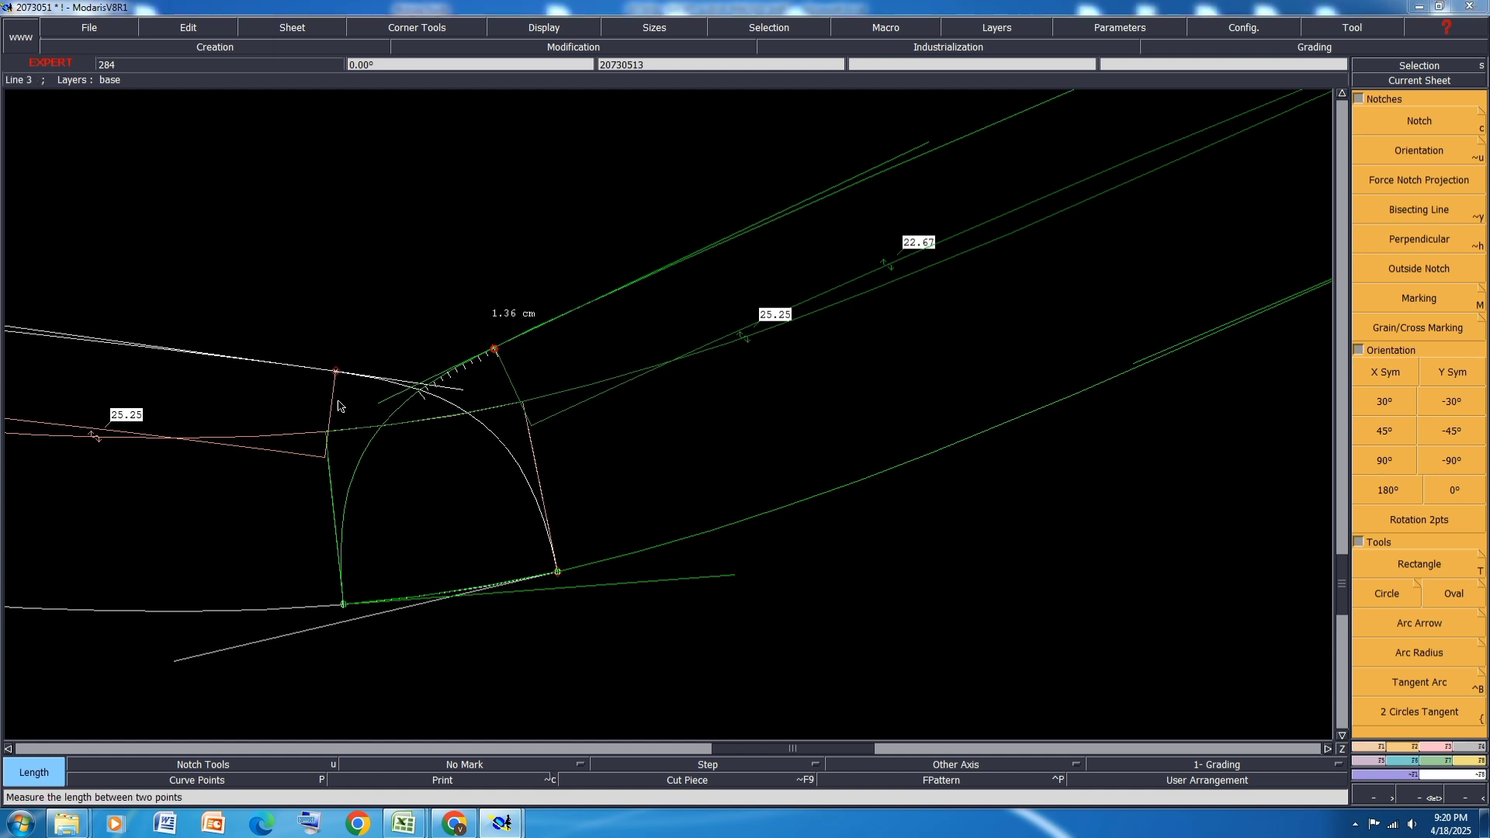
left_click(334, 375)
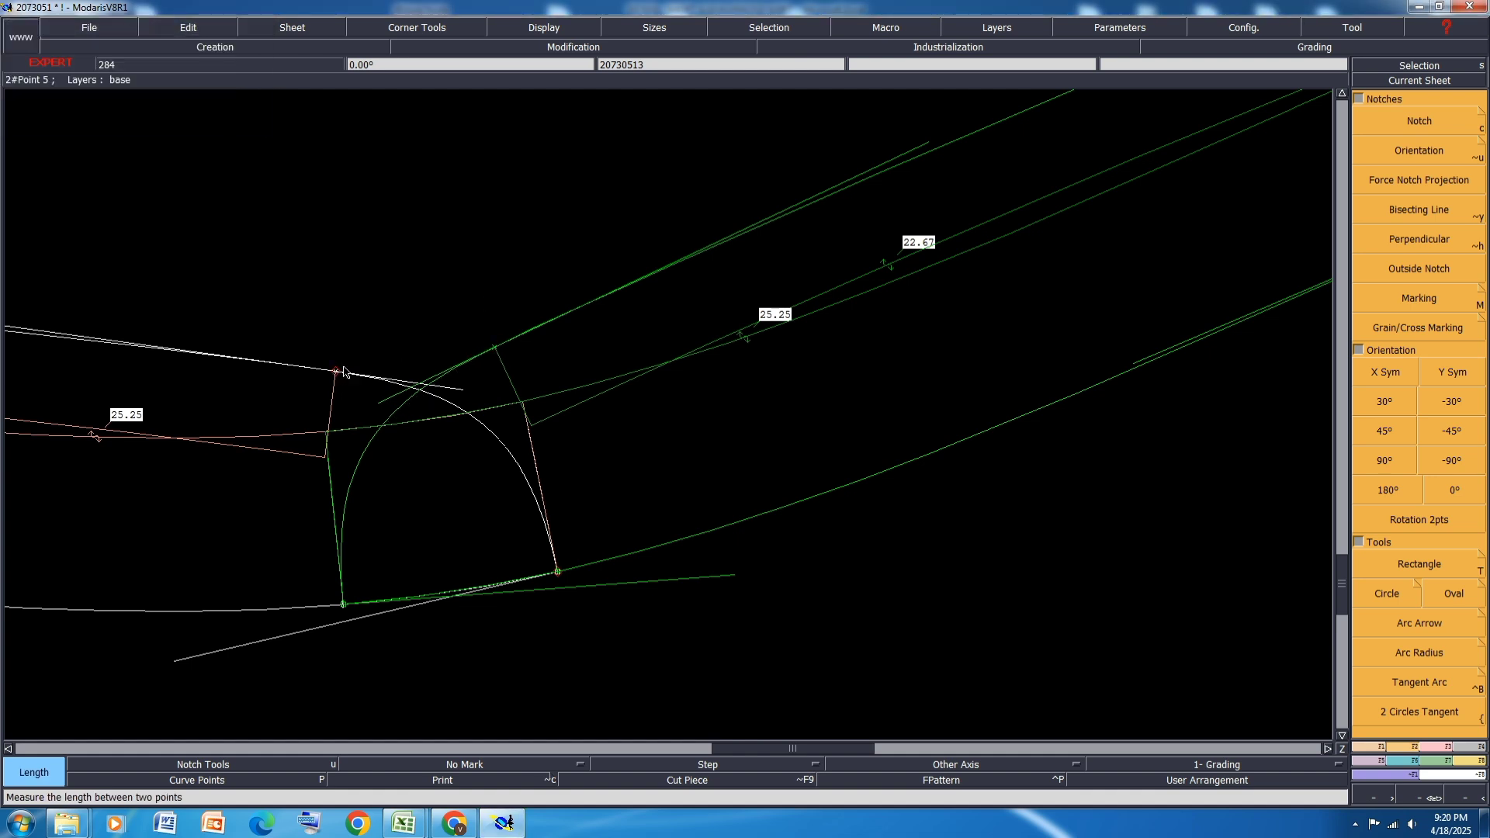
Step: Undo the pivot and the marriage of the mirrored collar stand, and rearrange all sheets
key("j")
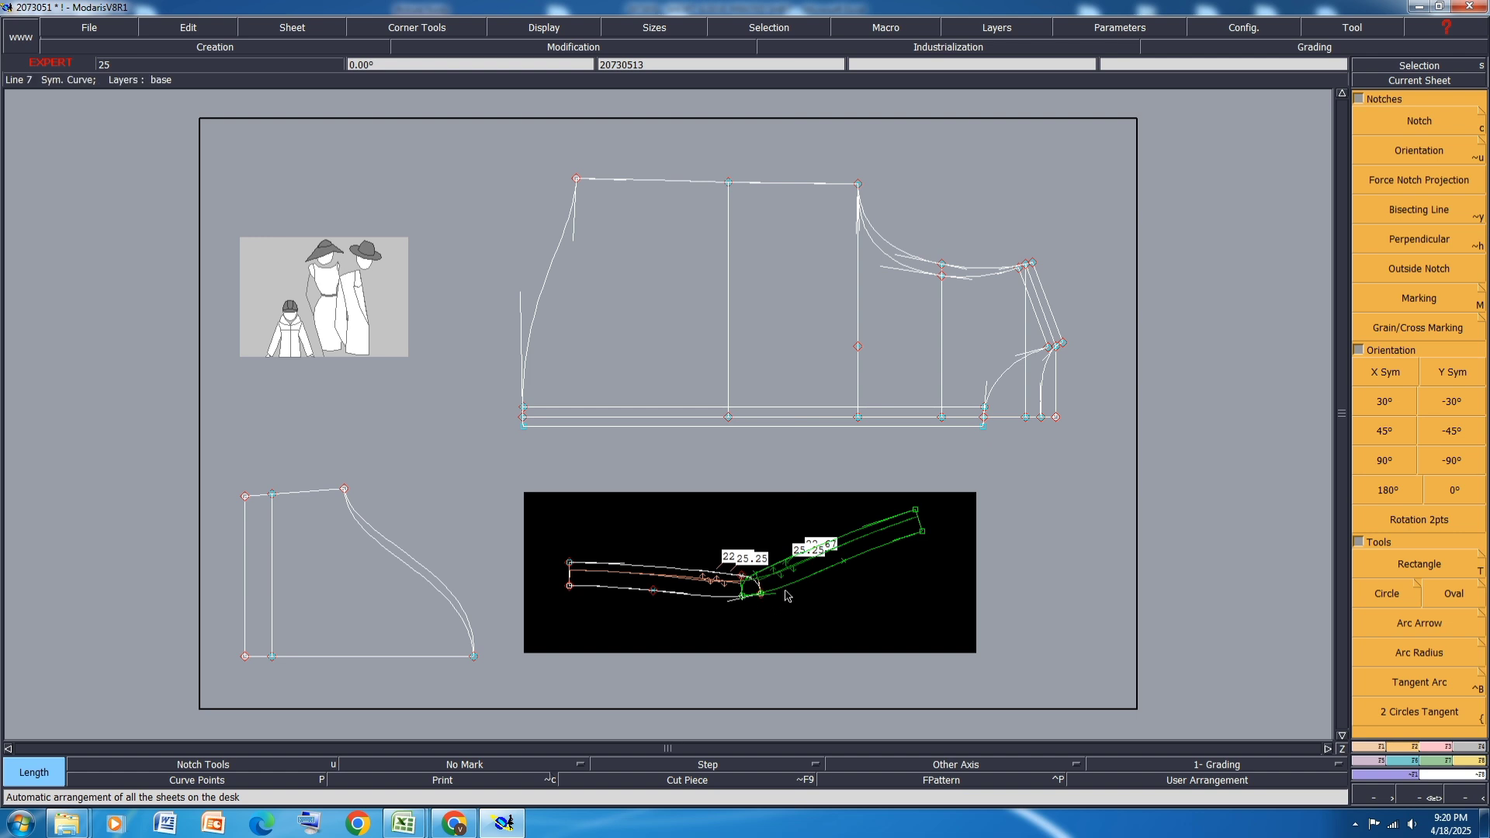
scroll(784, 598, "up", 1)
key("ctrl+z")
key("ctrl+z")
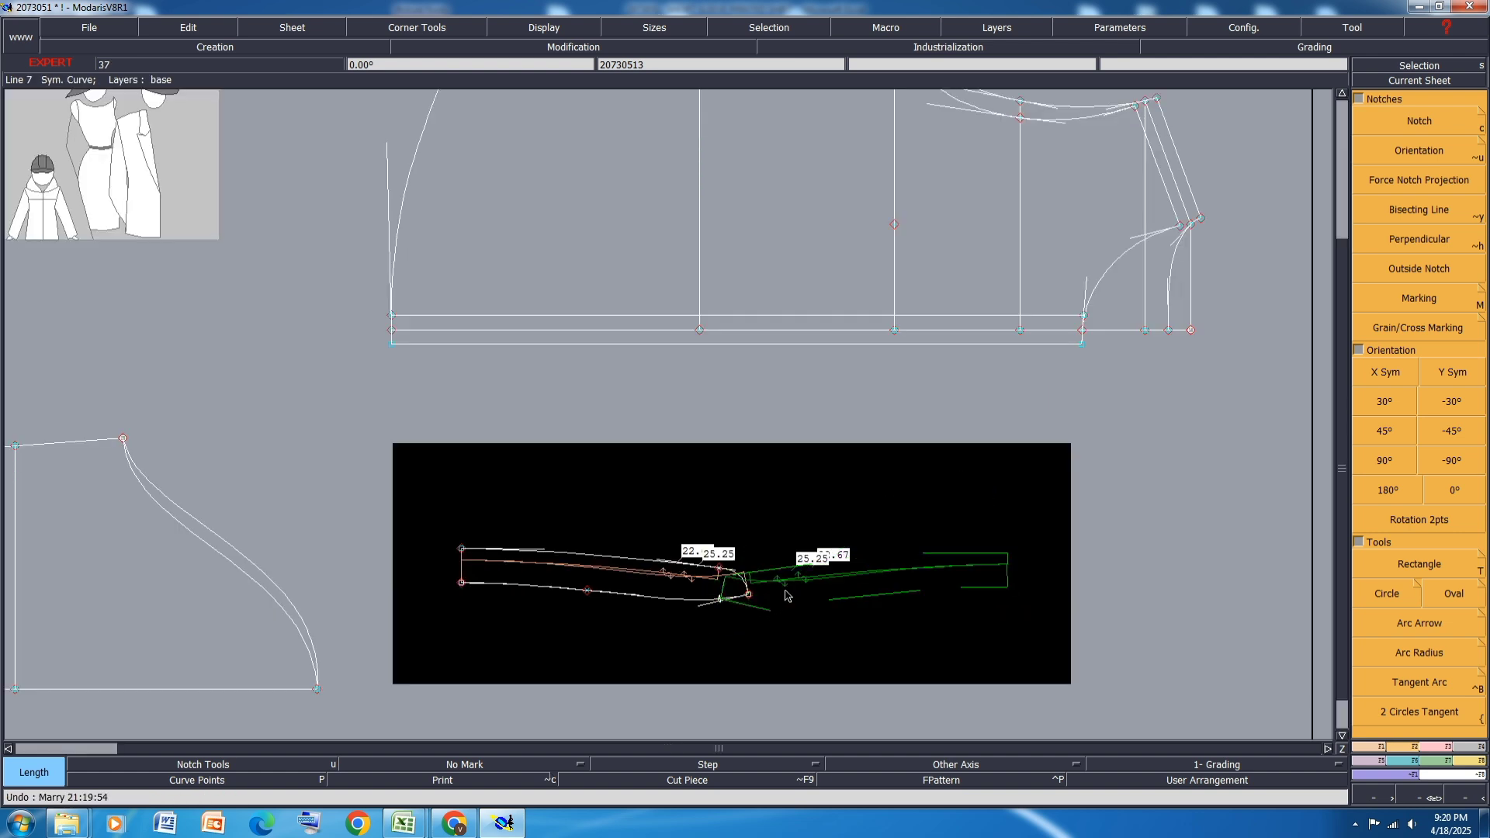
key("j")
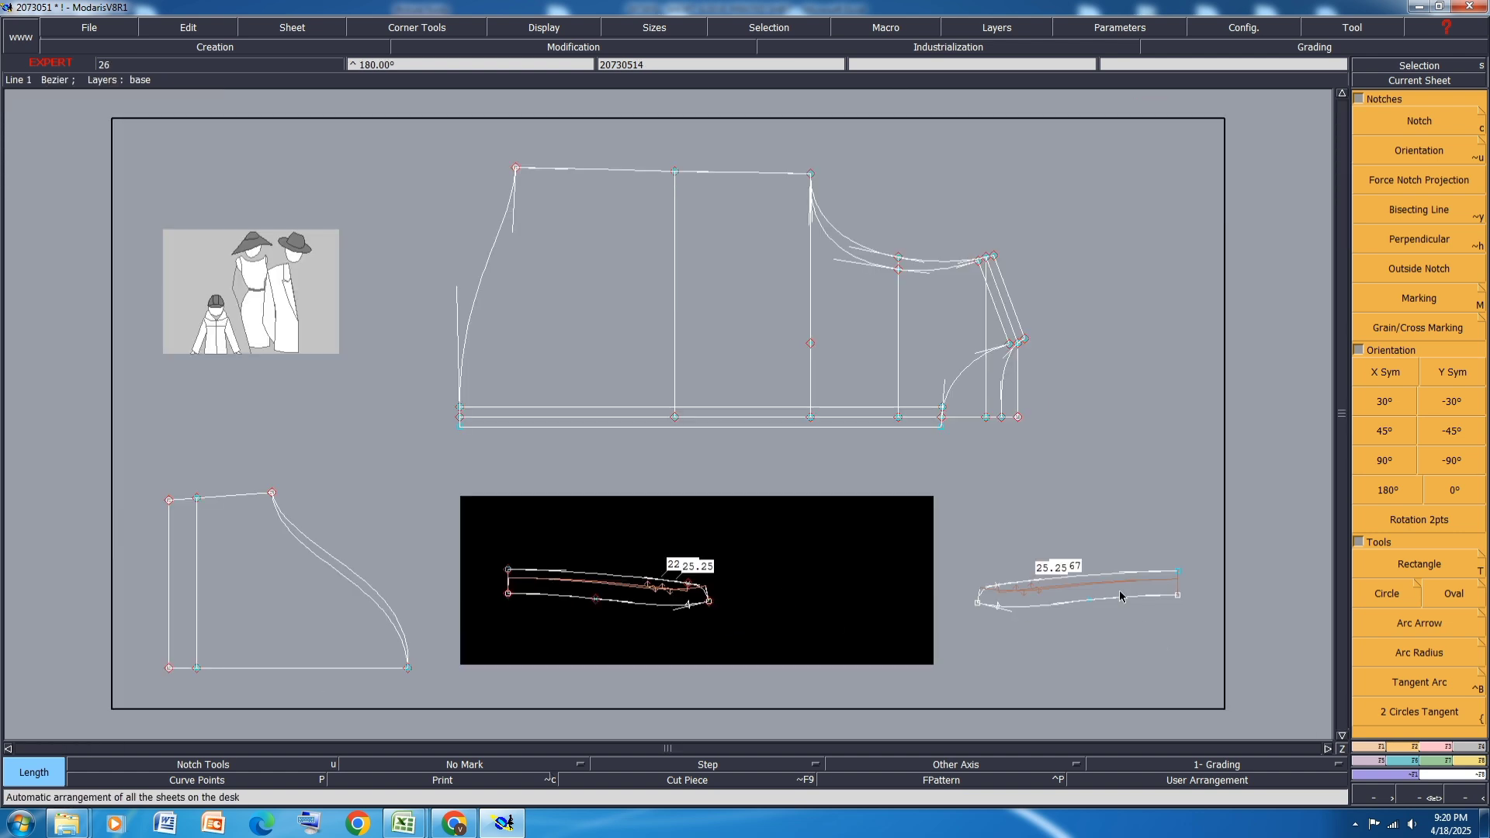
Step: Delete the sheet containing the mirrored collar stand copy
key("ctrl+Delete")
left_click(1075, 594)
key("Delete")
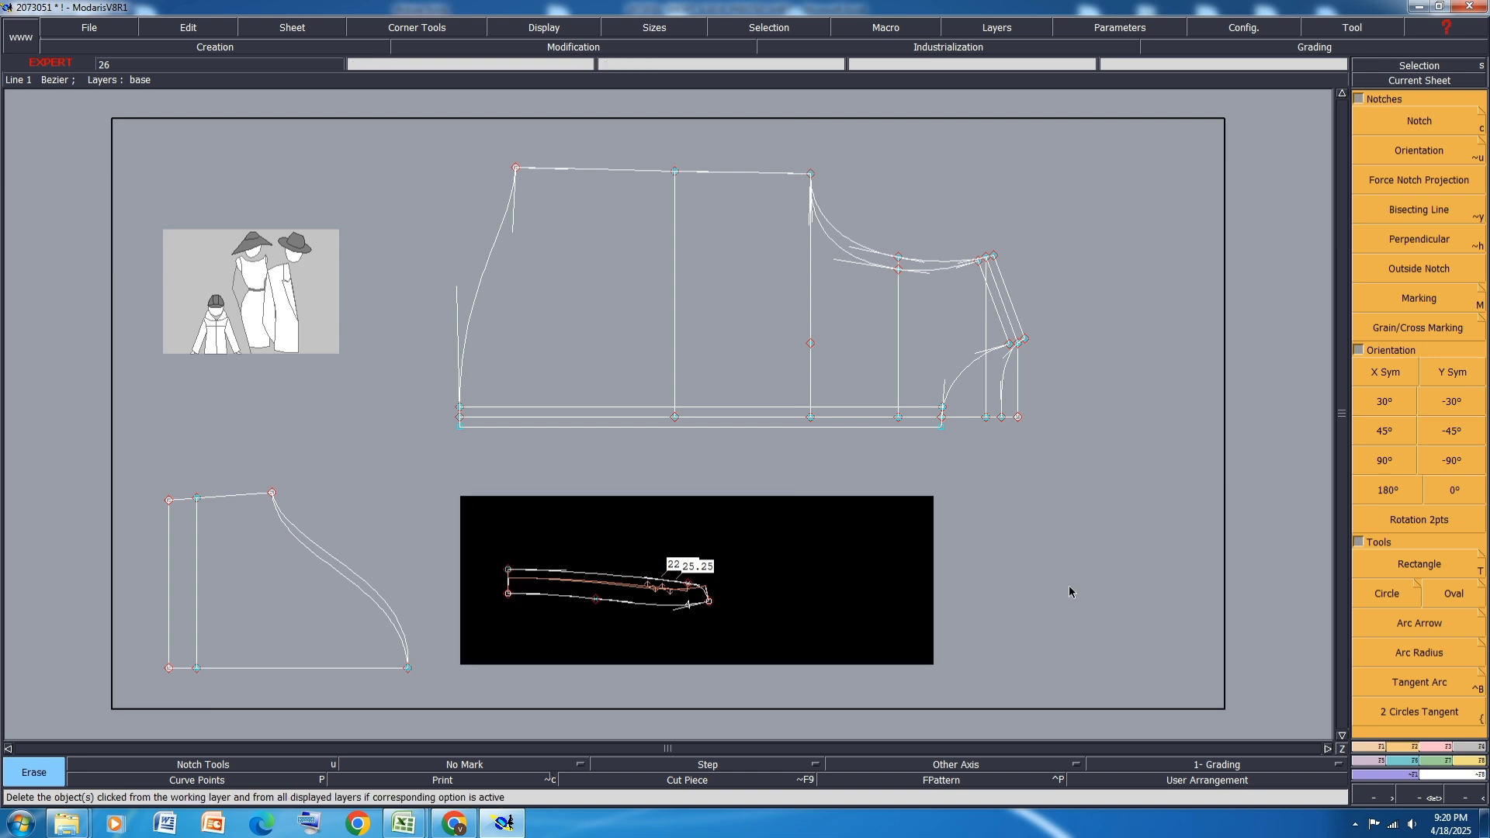
Step: Rearrange the remaining sheets and save the model, continuing past the detected anomalies
key("j")
scroll(683, 617, "up", 4)
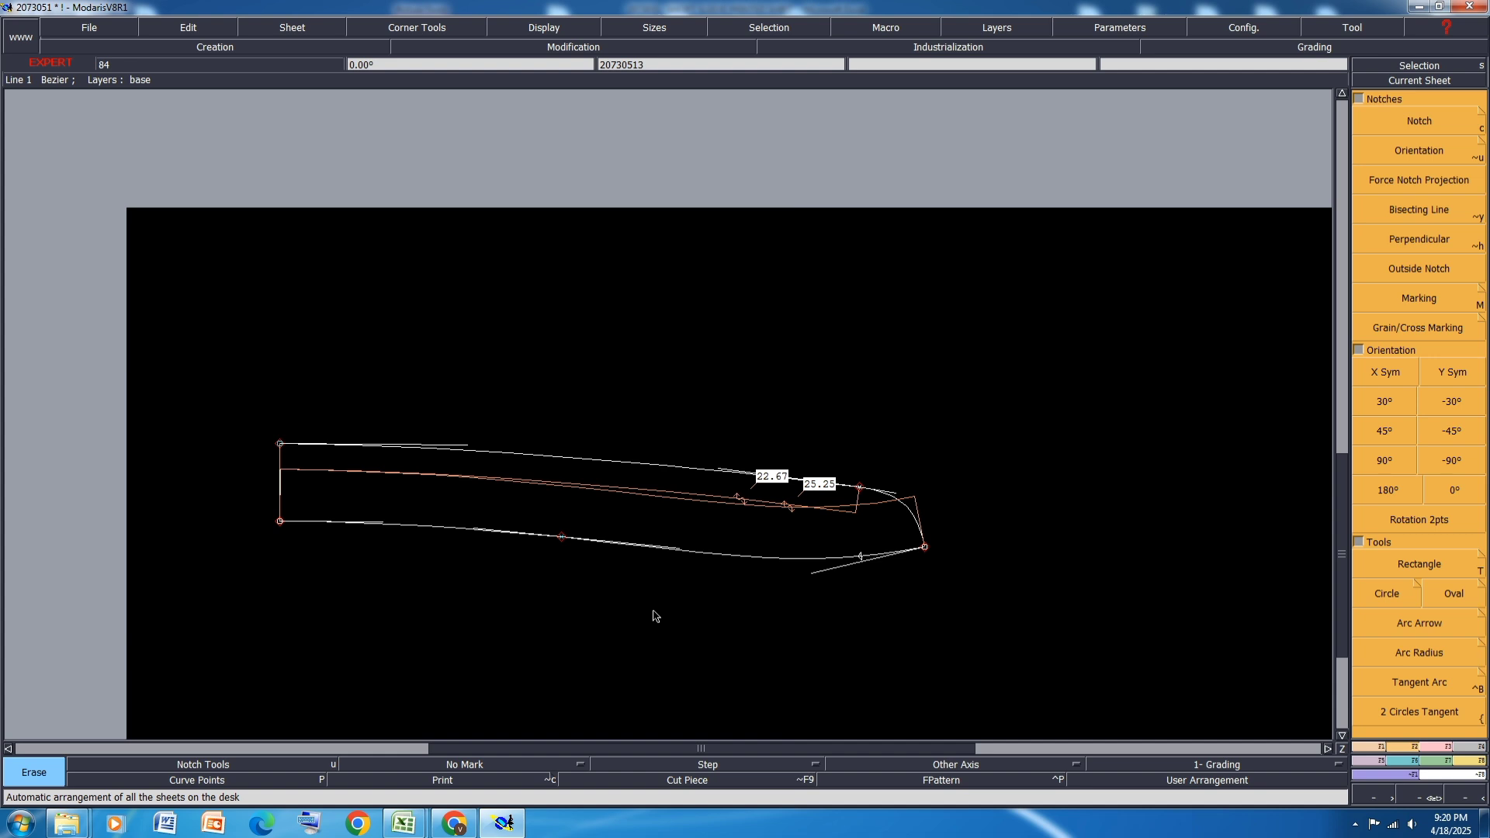
key("ctrl+s")
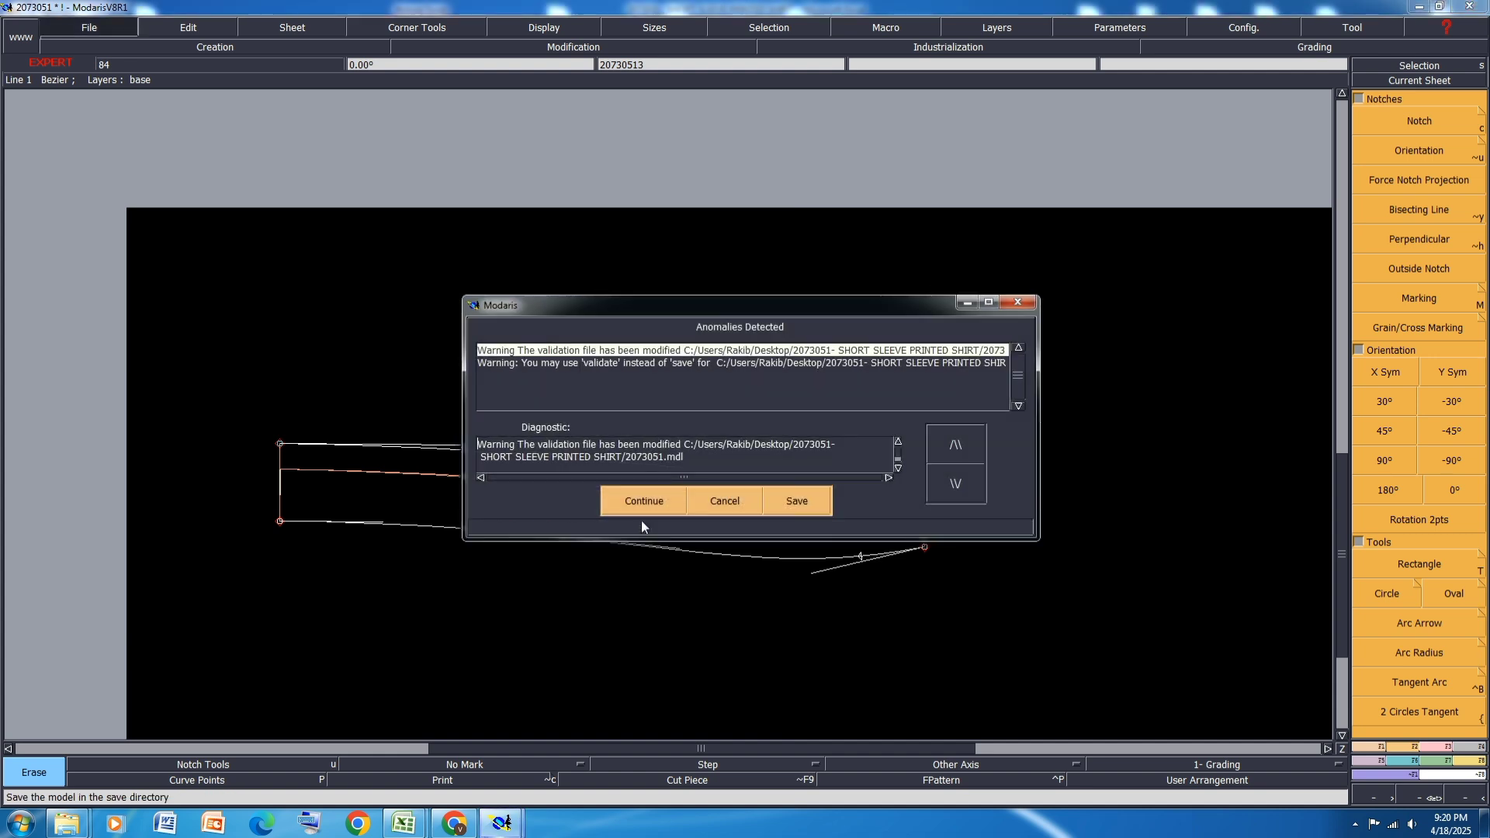
left_click(641, 501)
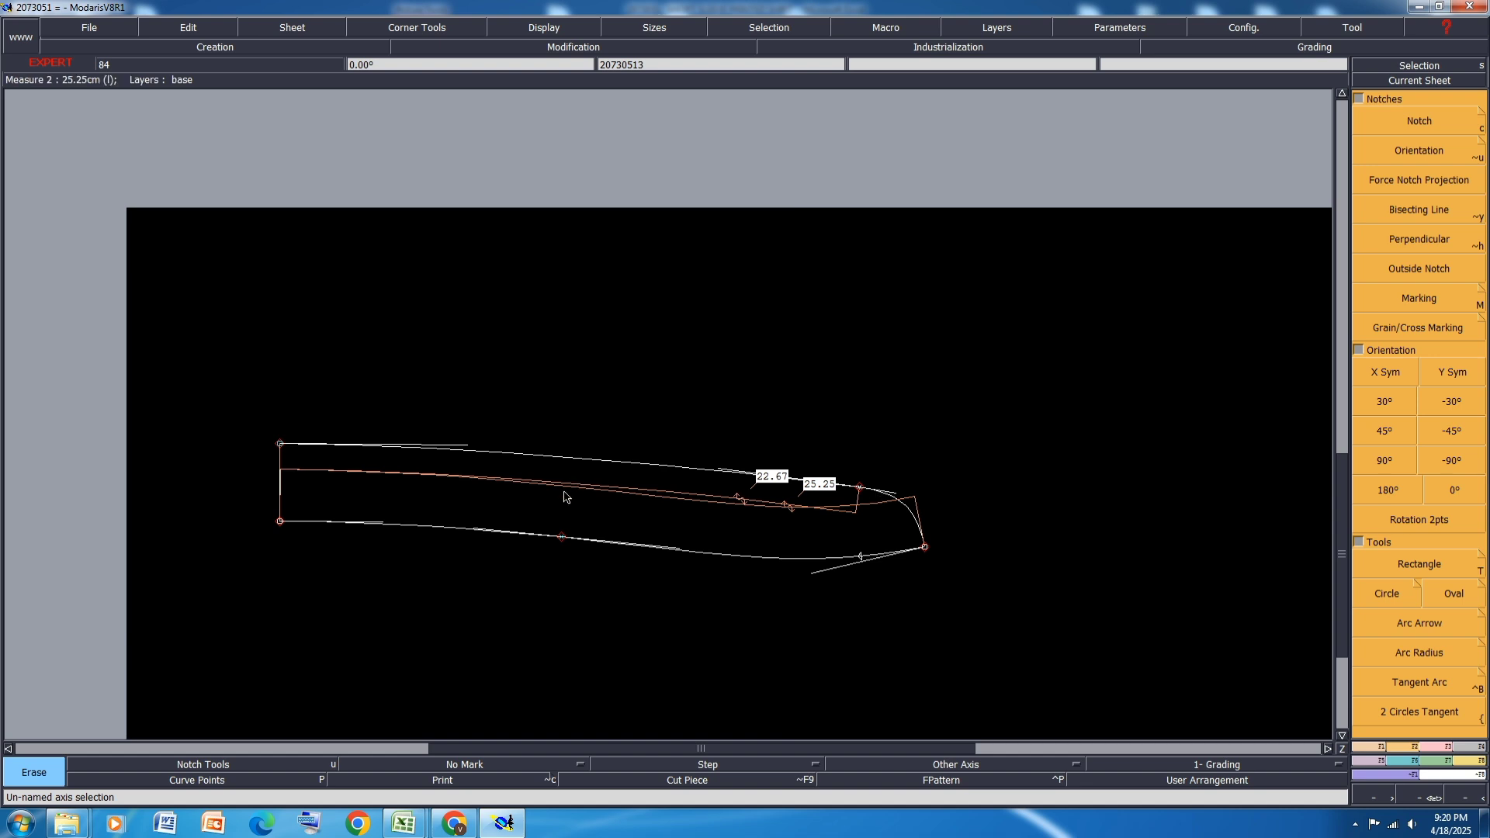
Step: Delete both curve length measurements from the collar stand
key("Delete")
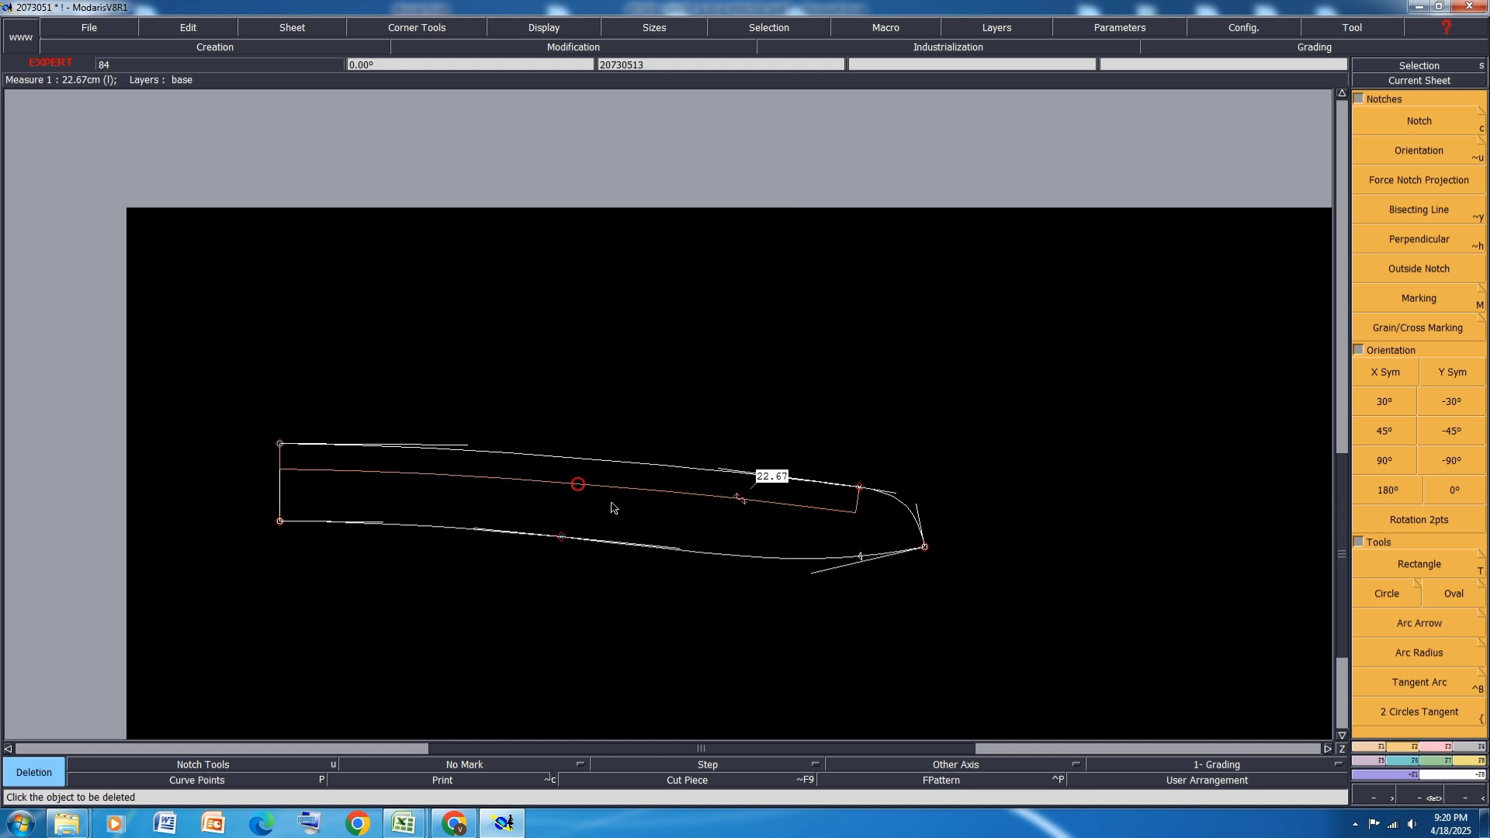
left_click(621, 492)
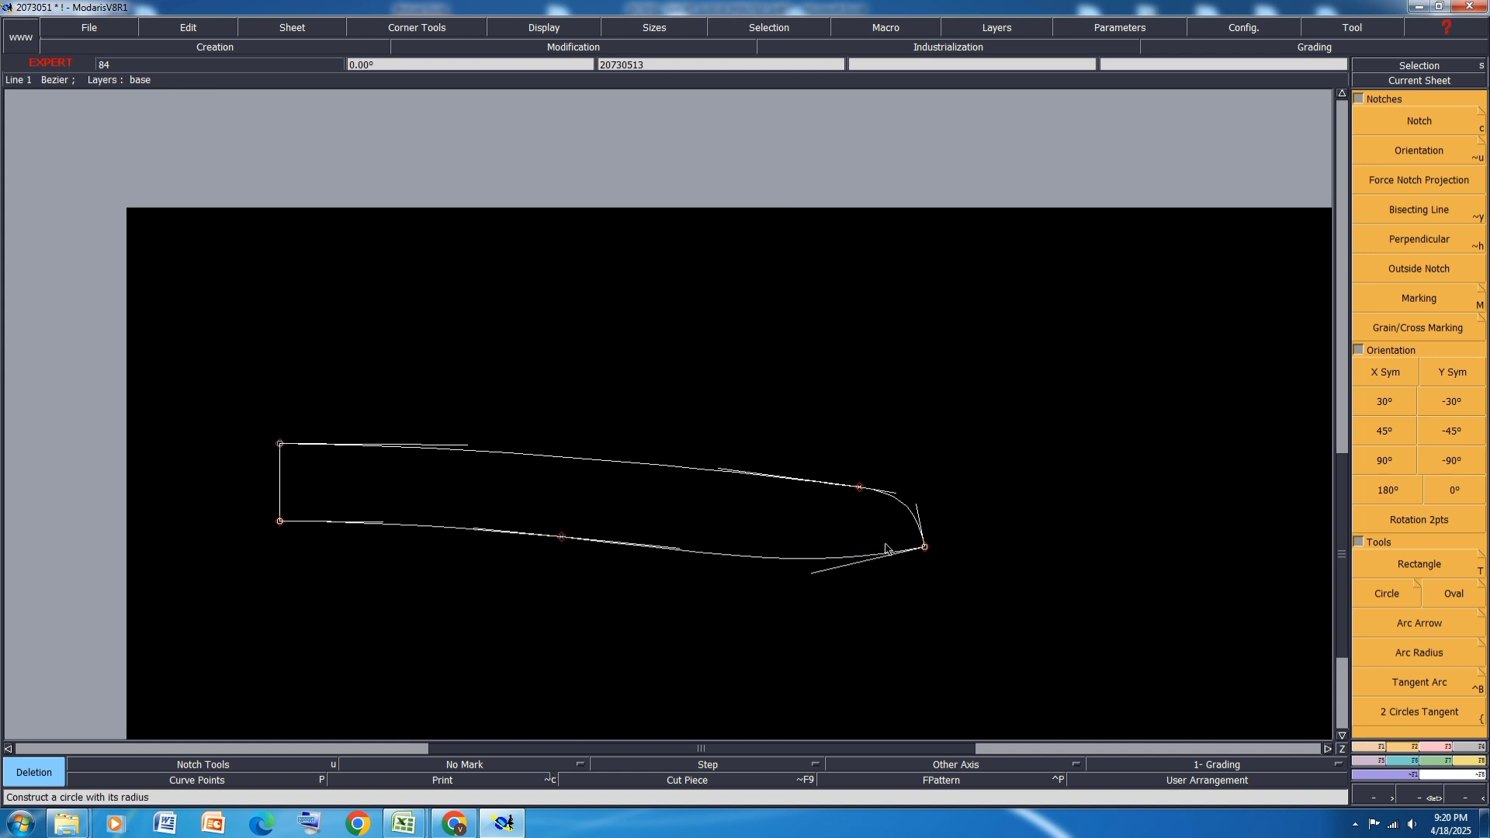
Step: Switch to the shirt's Excel specification workbook and examine the DESIGN sheet's sketches, sample photos and construction details
left_click(404, 823)
left_click(448, 739)
scroll(303, 543, "up", 9)
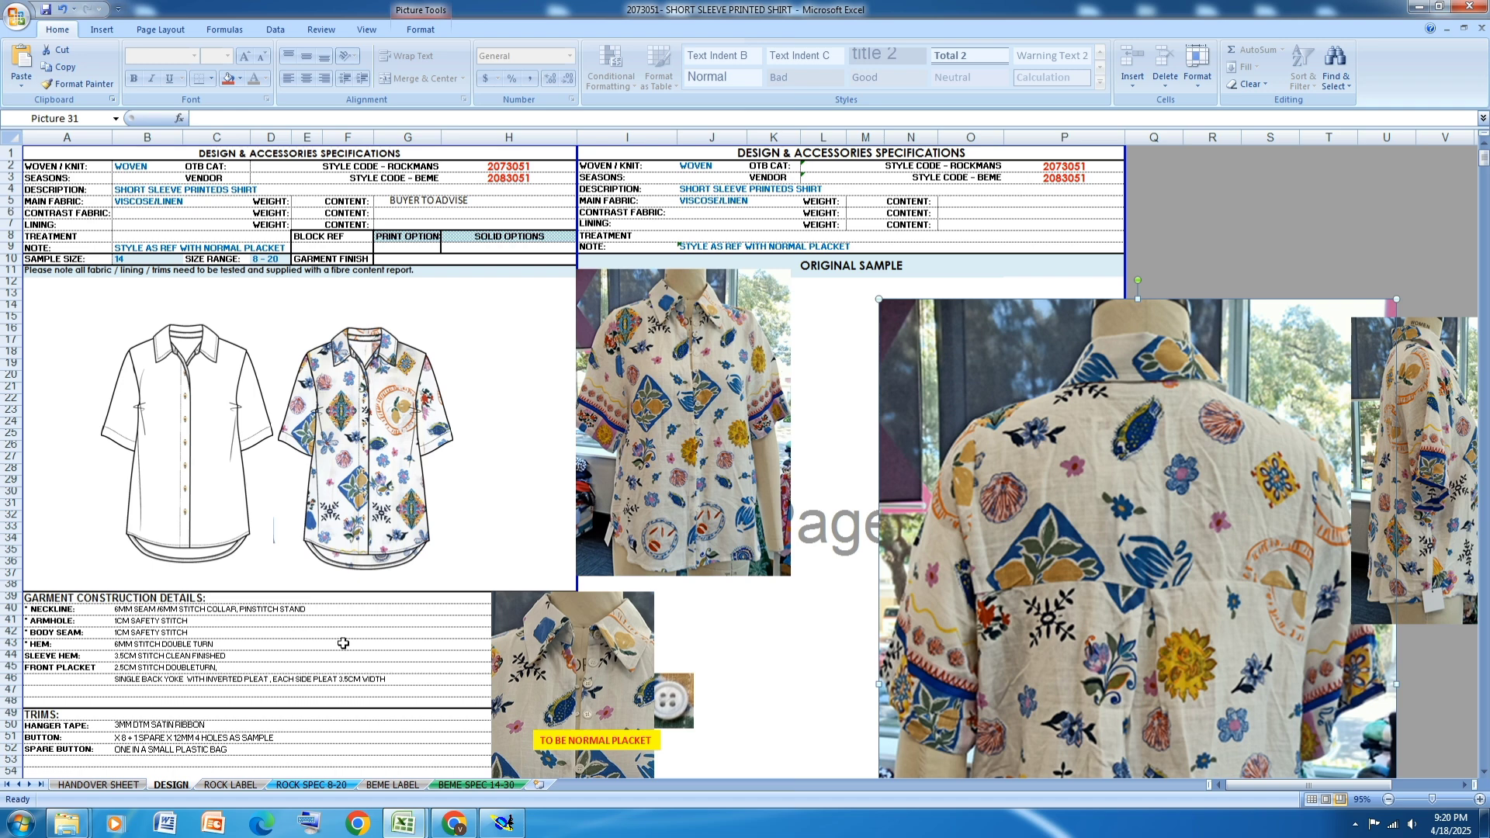
scroll(478, 465, "down", 3)
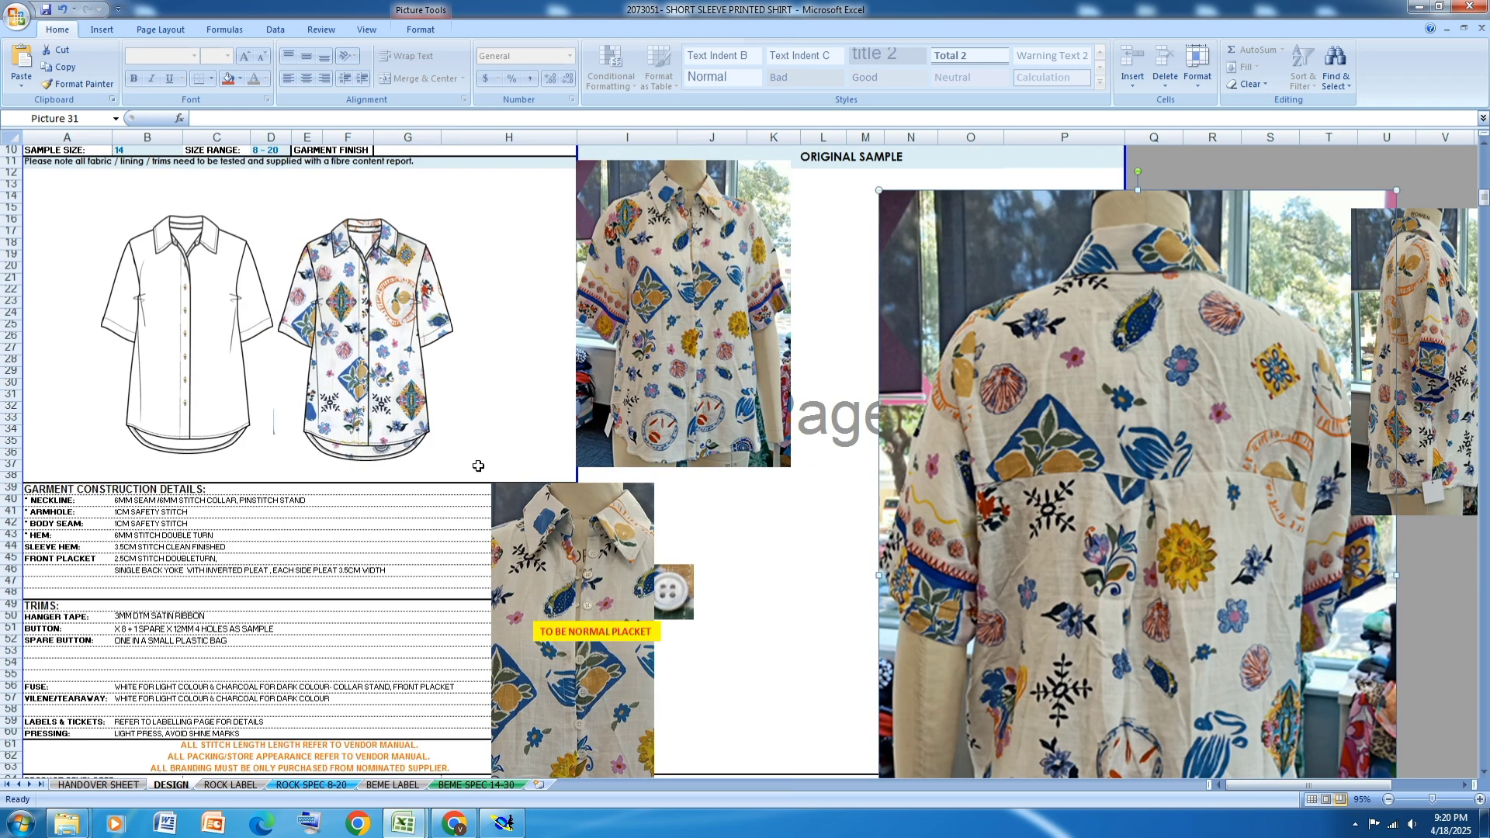
Step: Browse the ROCK LABEL and ROCK SPEC 8-20 sheets, and examine the label artwork and placement on the BEME LABEL sheet
left_click(203, 786)
left_click(310, 786)
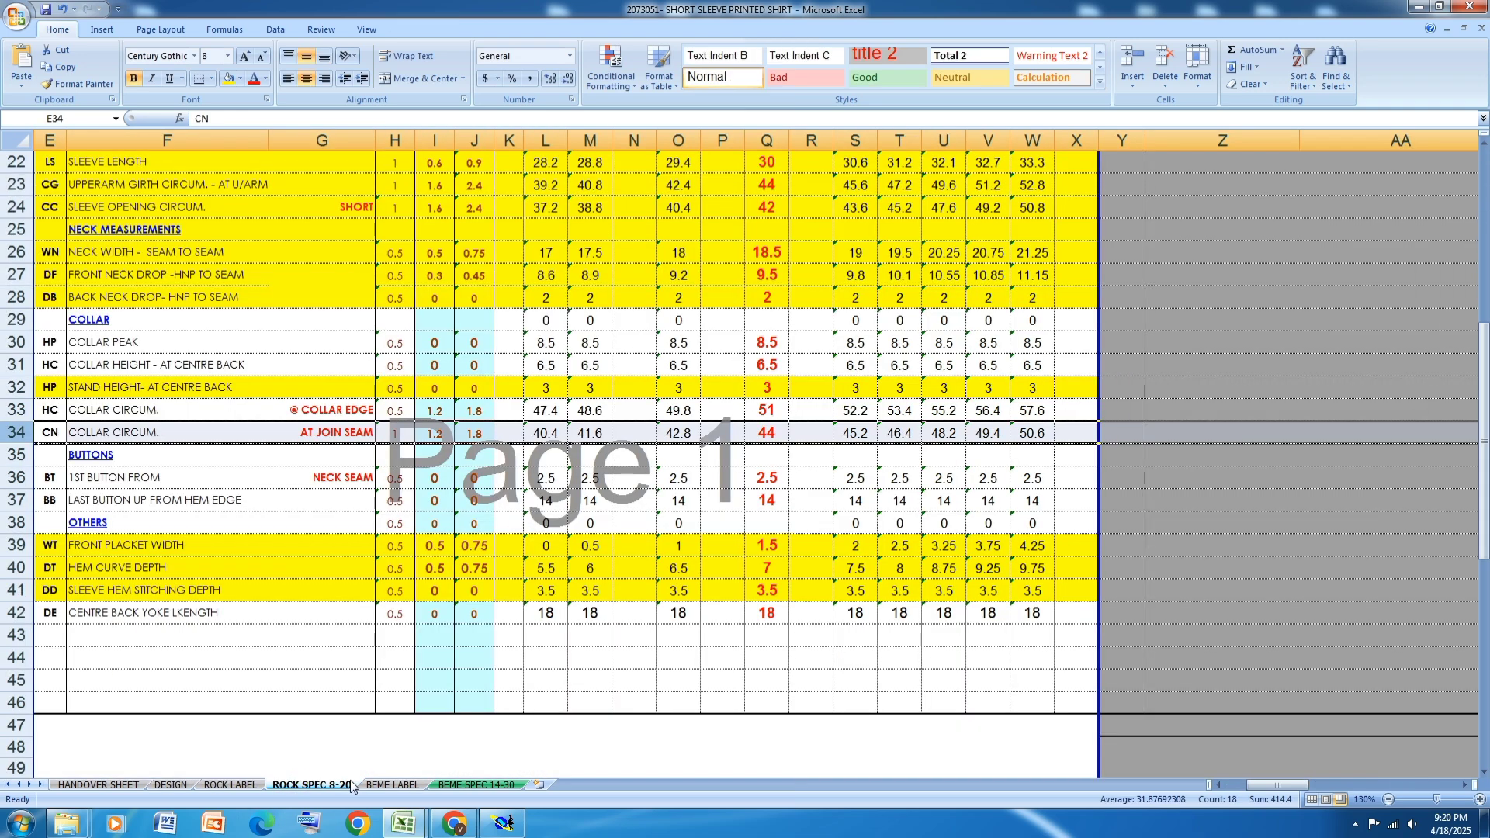
left_click(392, 785)
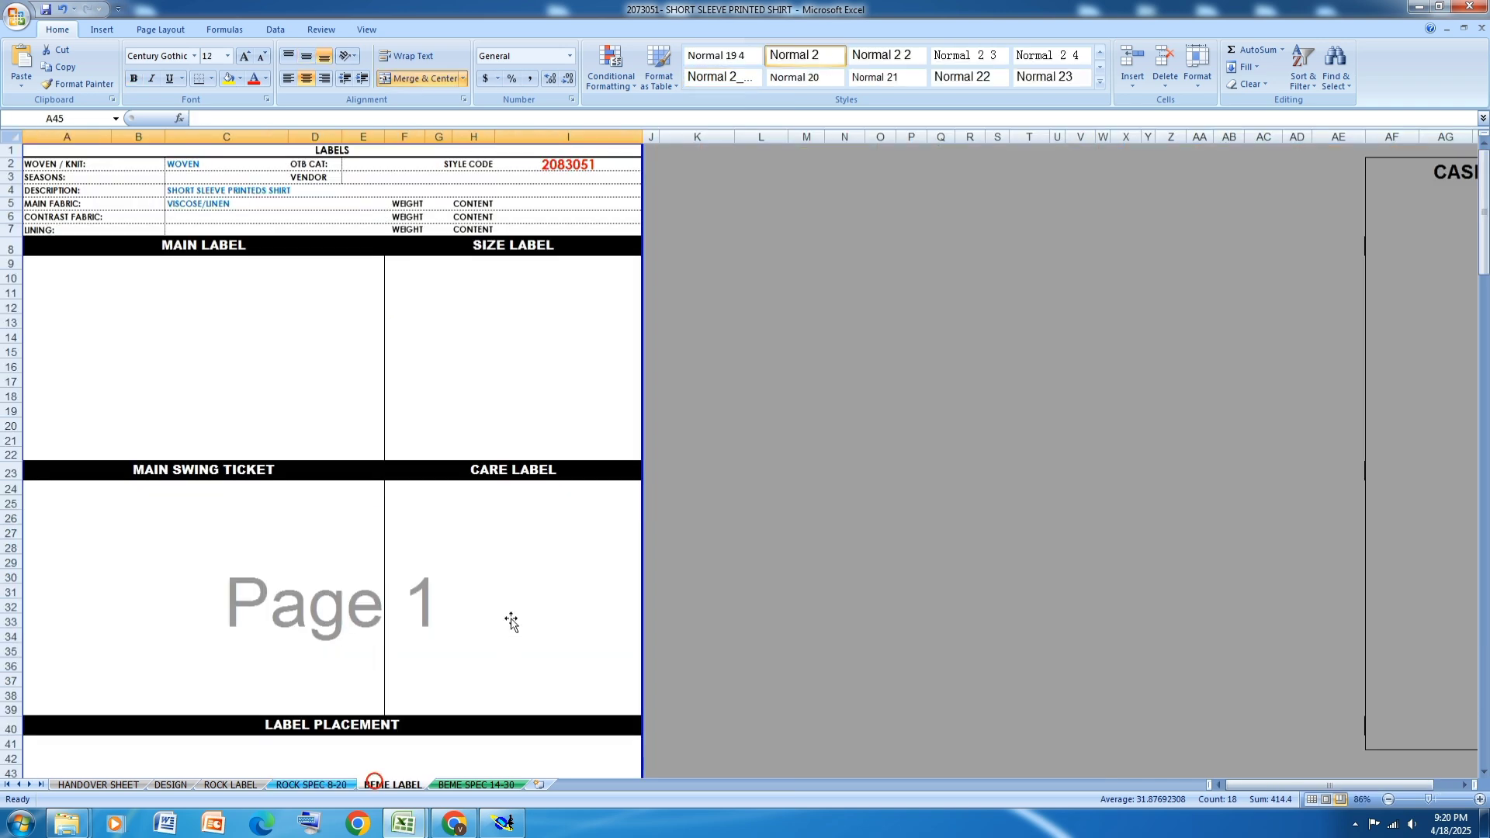
scroll(434, 667, "down", 6)
scroll(370, 716, "down", 4)
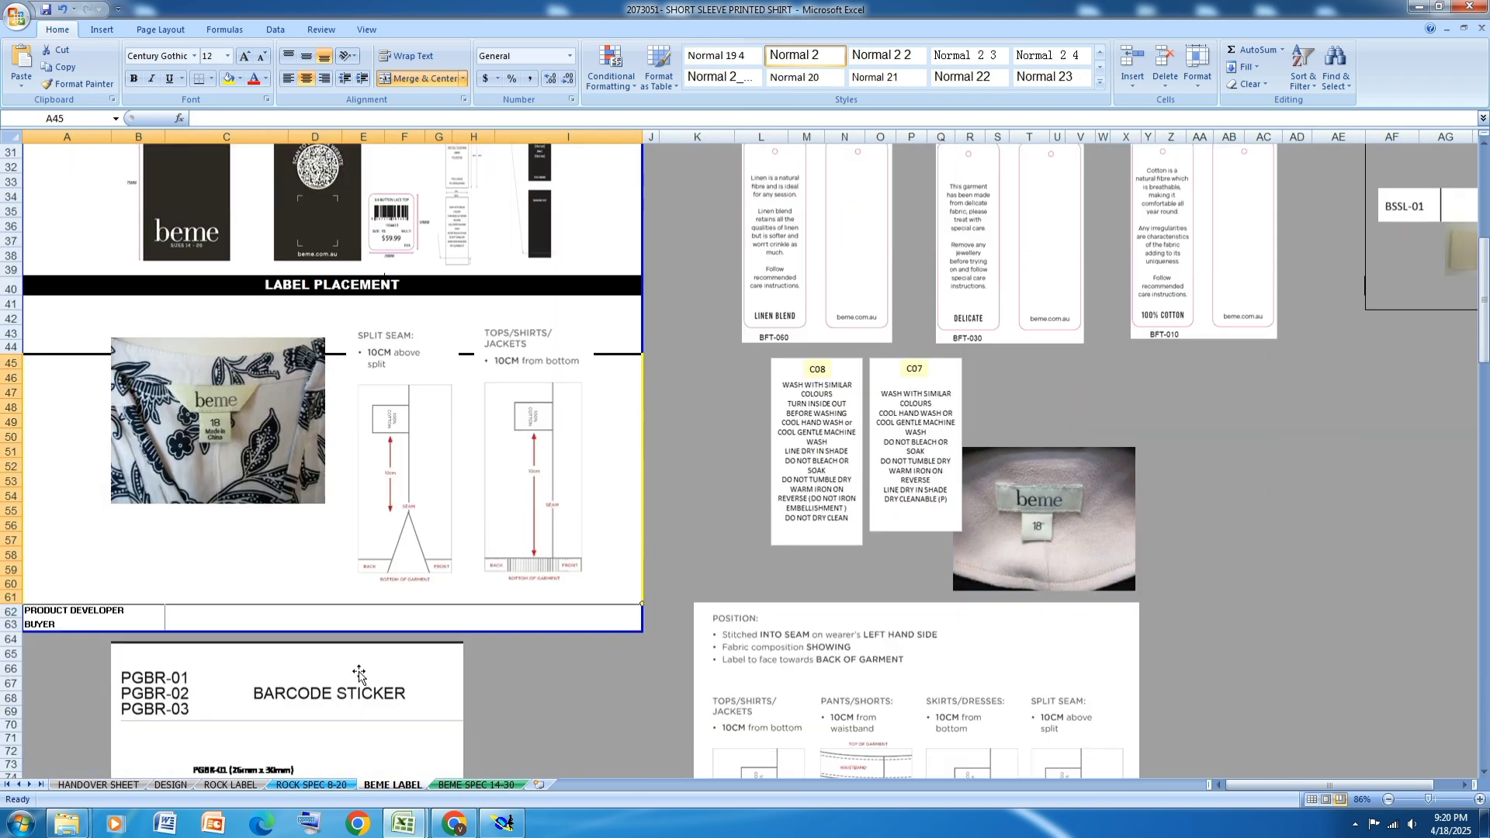
scroll(358, 674, "down", 2)
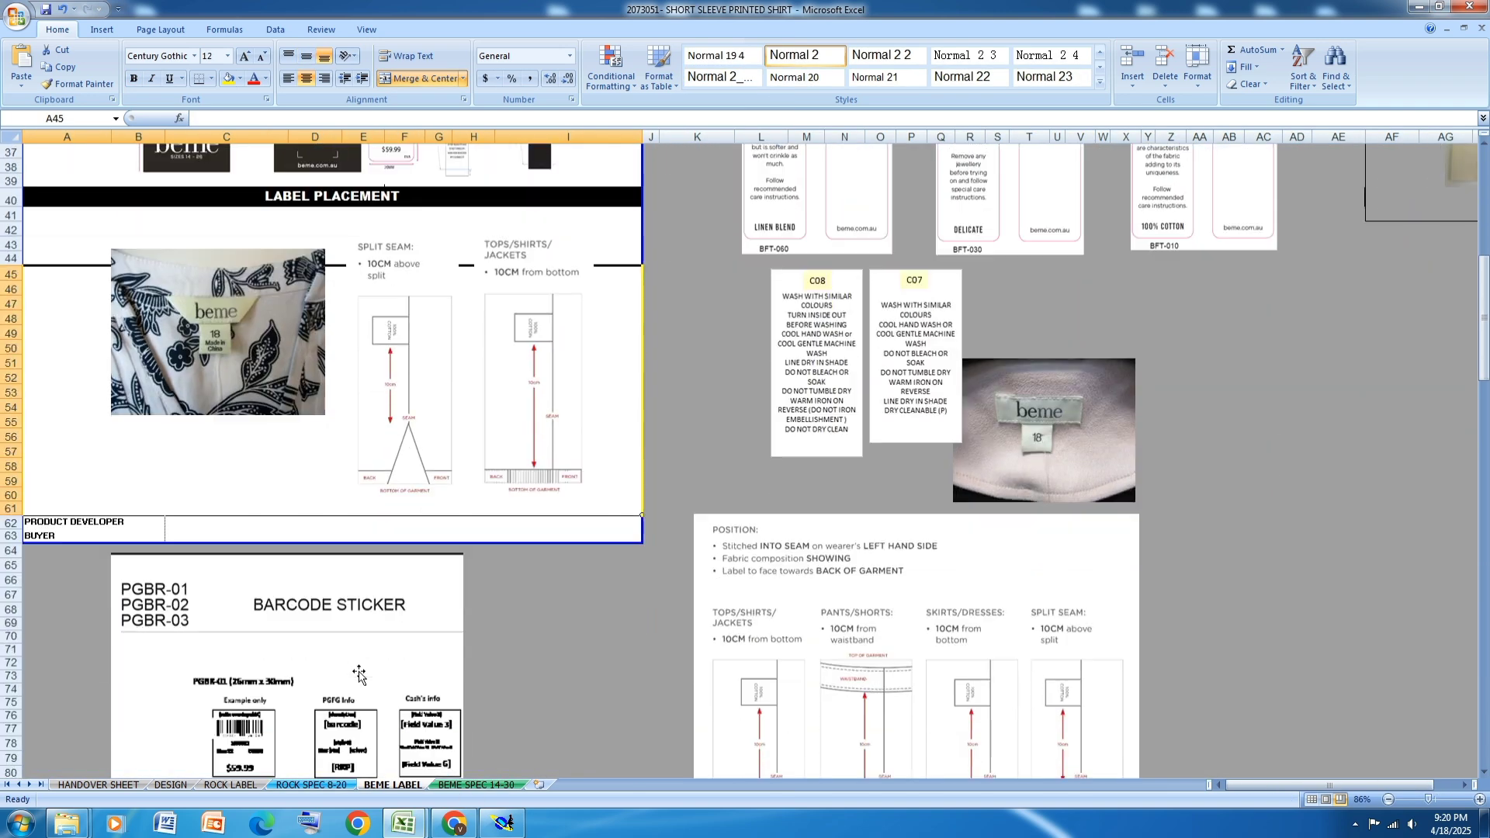
scroll(359, 672, "down", 14)
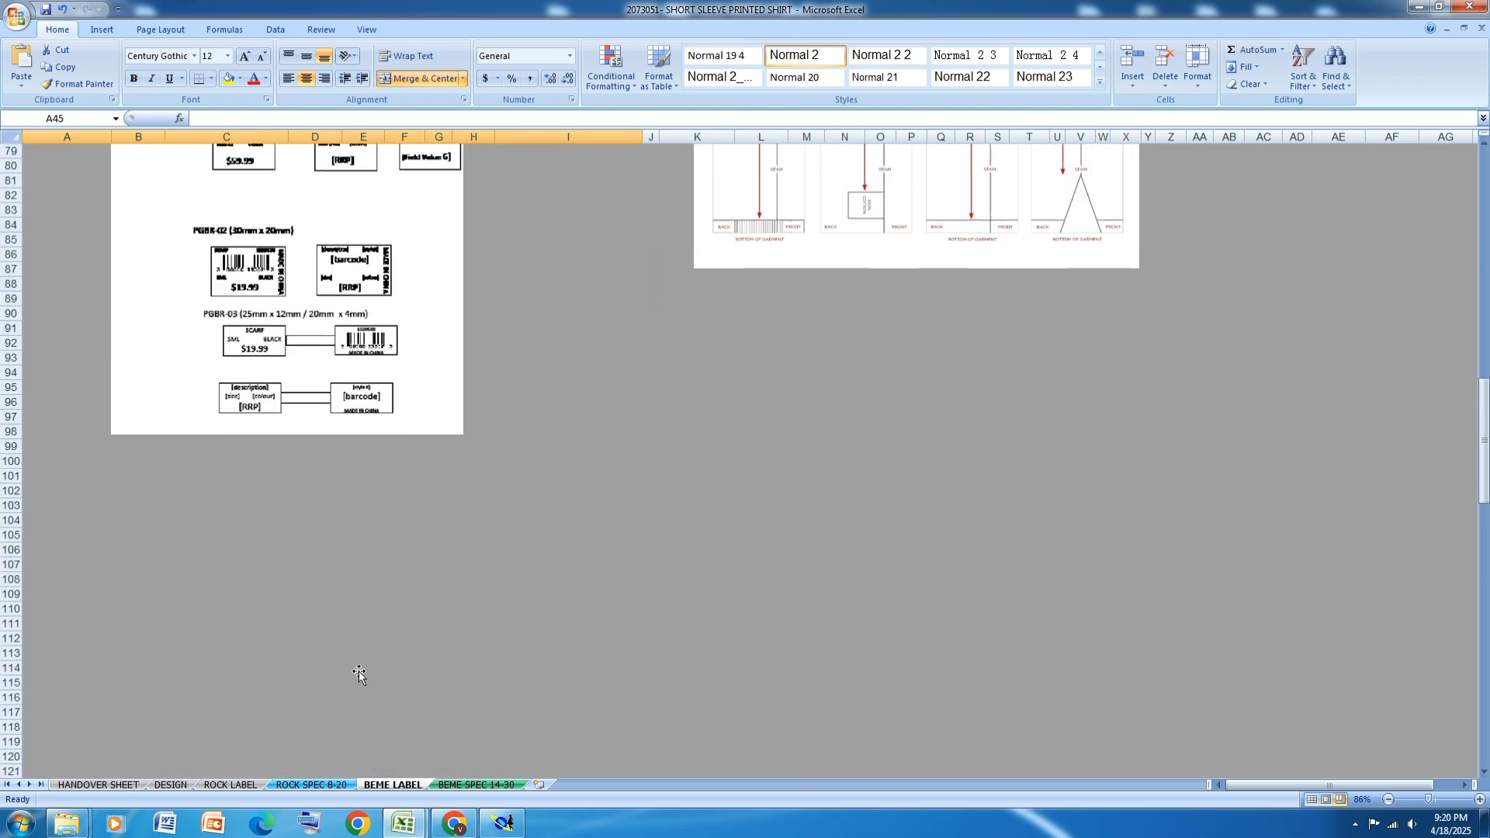
scroll(358, 672, "up", 4)
scroll(359, 672, "down", 12)
scroll(358, 672, "up", 20)
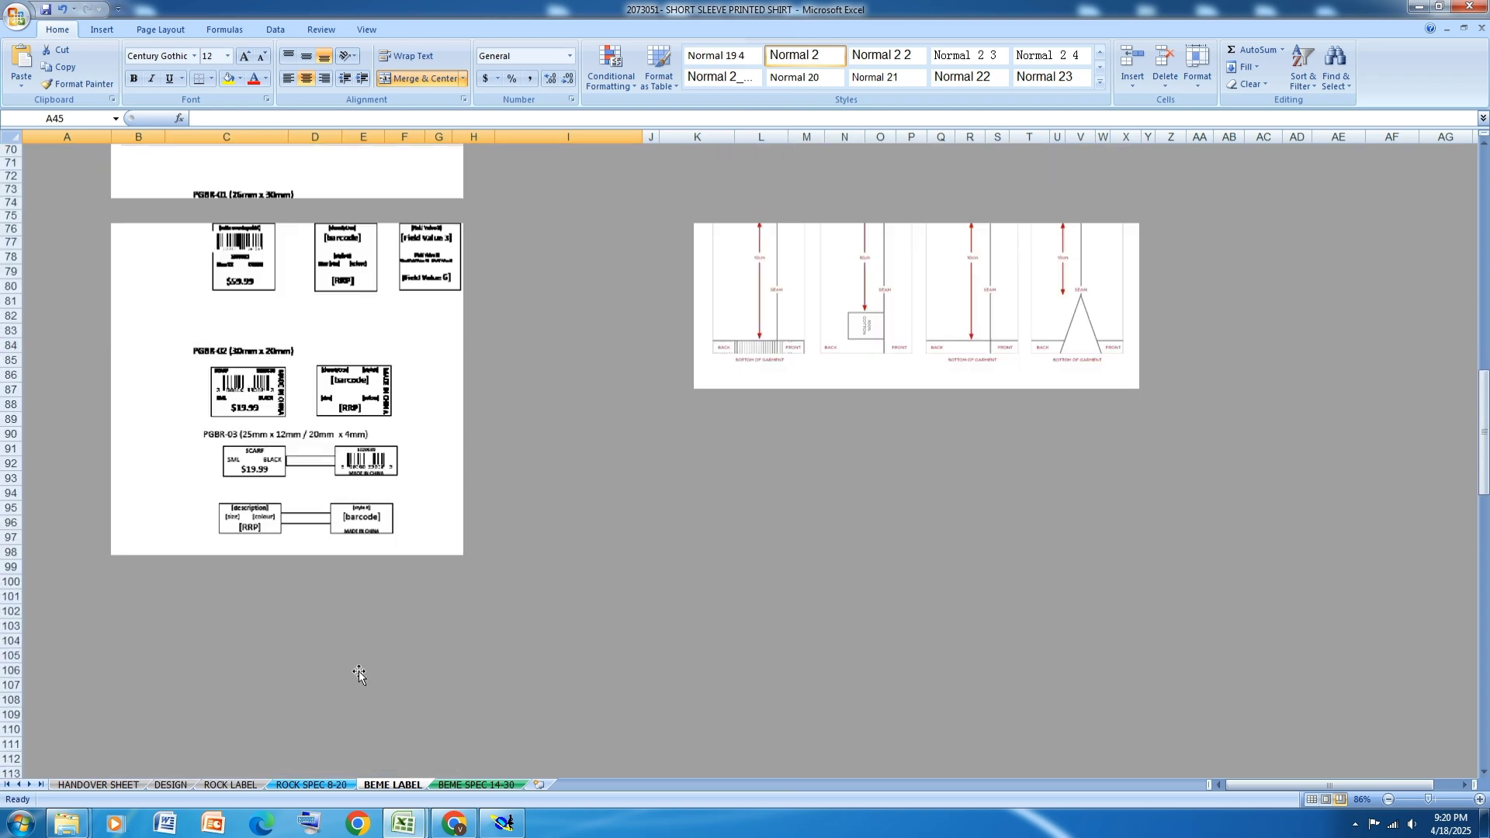
scroll(359, 672, "up", 4)
scroll(358, 672, "up", 10)
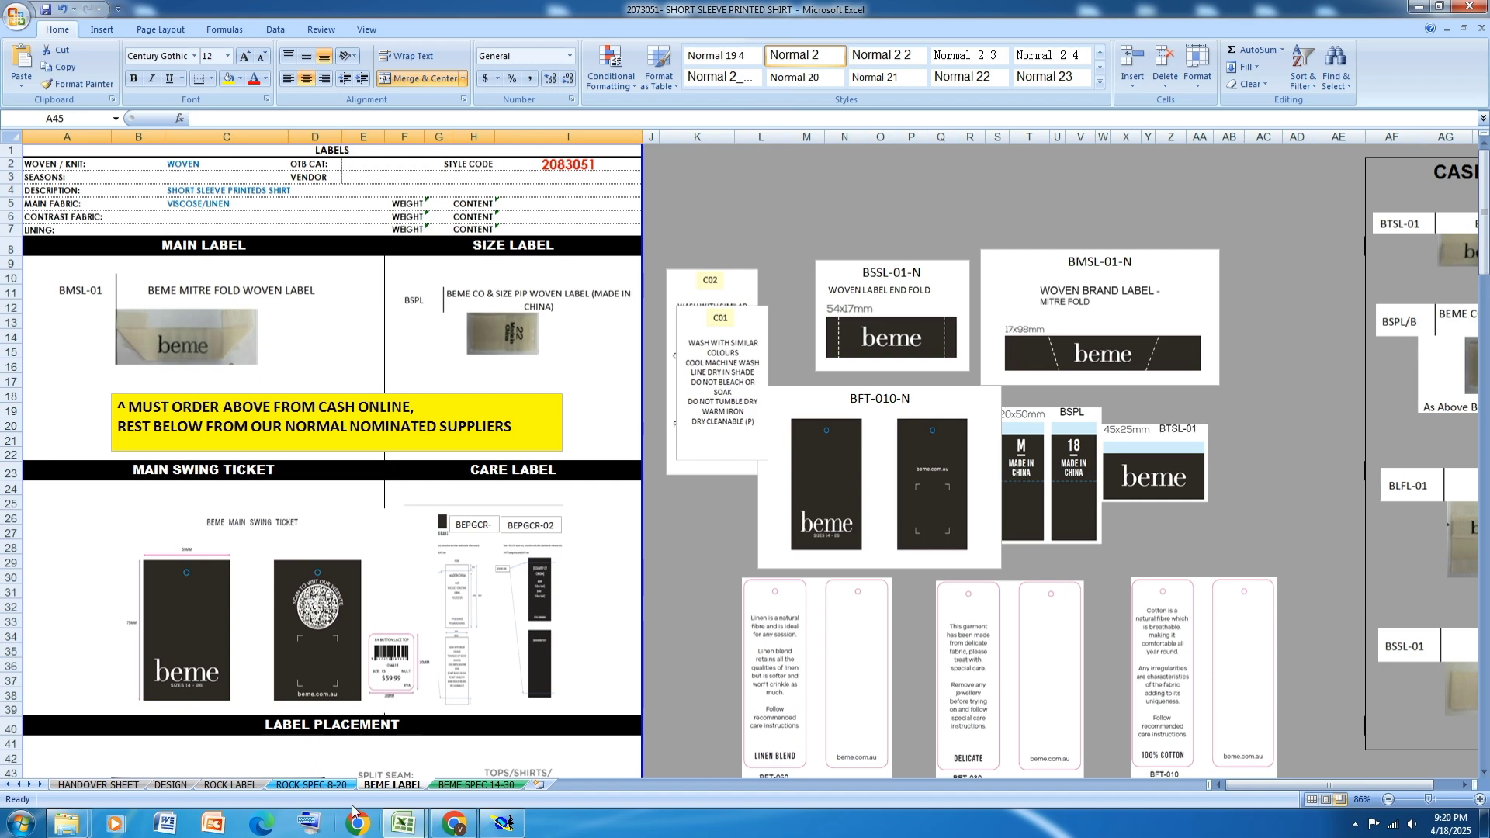
Step: Examine the measurement table on the BEME SPEC 14-30 sheet
left_click(462, 786)
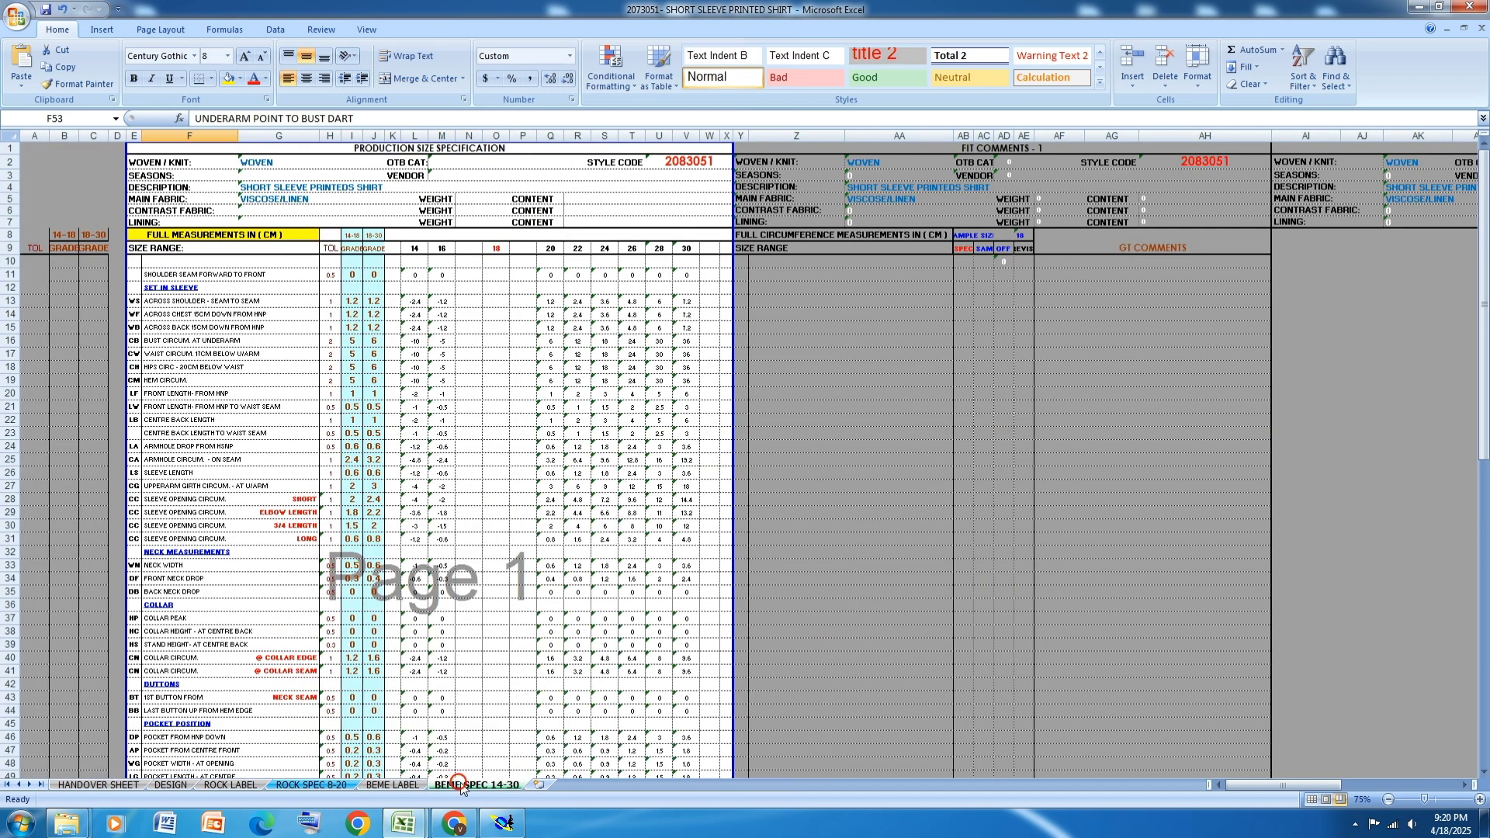
scroll(511, 631, "down", 7)
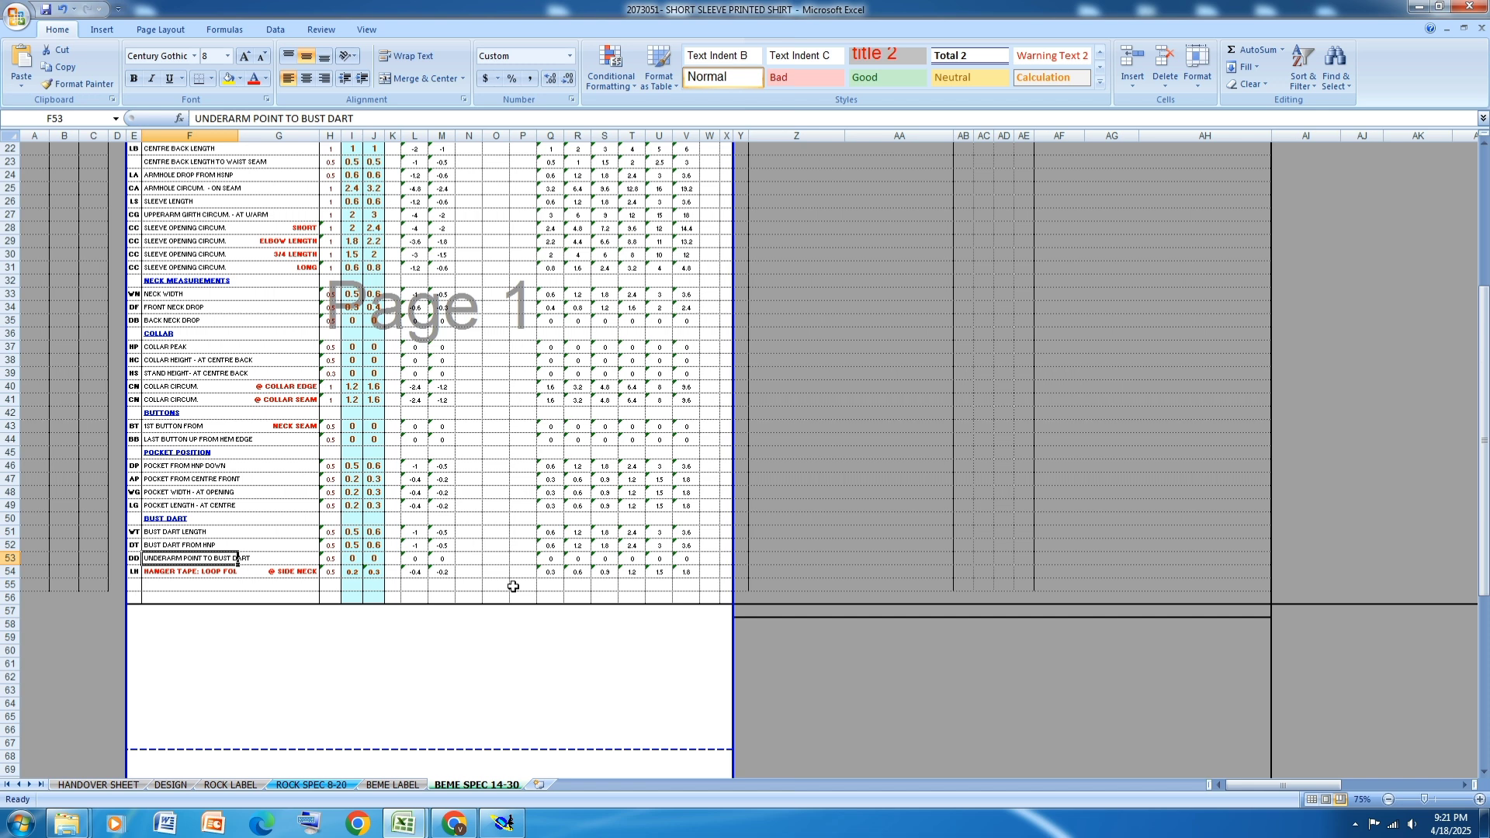
scroll(513, 586, "up", 7)
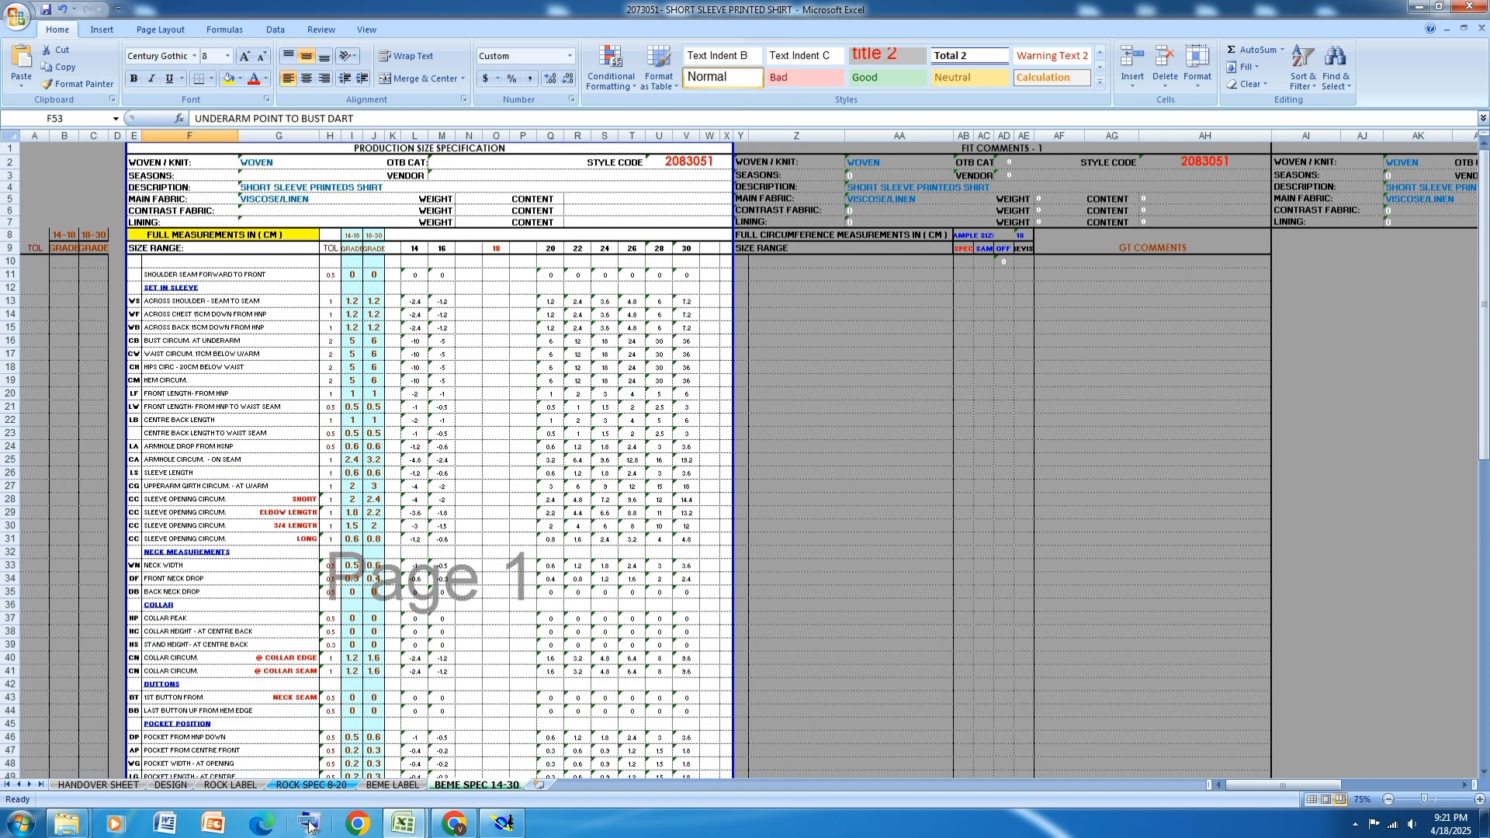
Step: Review the neck and collar measurements on the ROCK SPEC 8-20 sheet
left_click(402, 825)
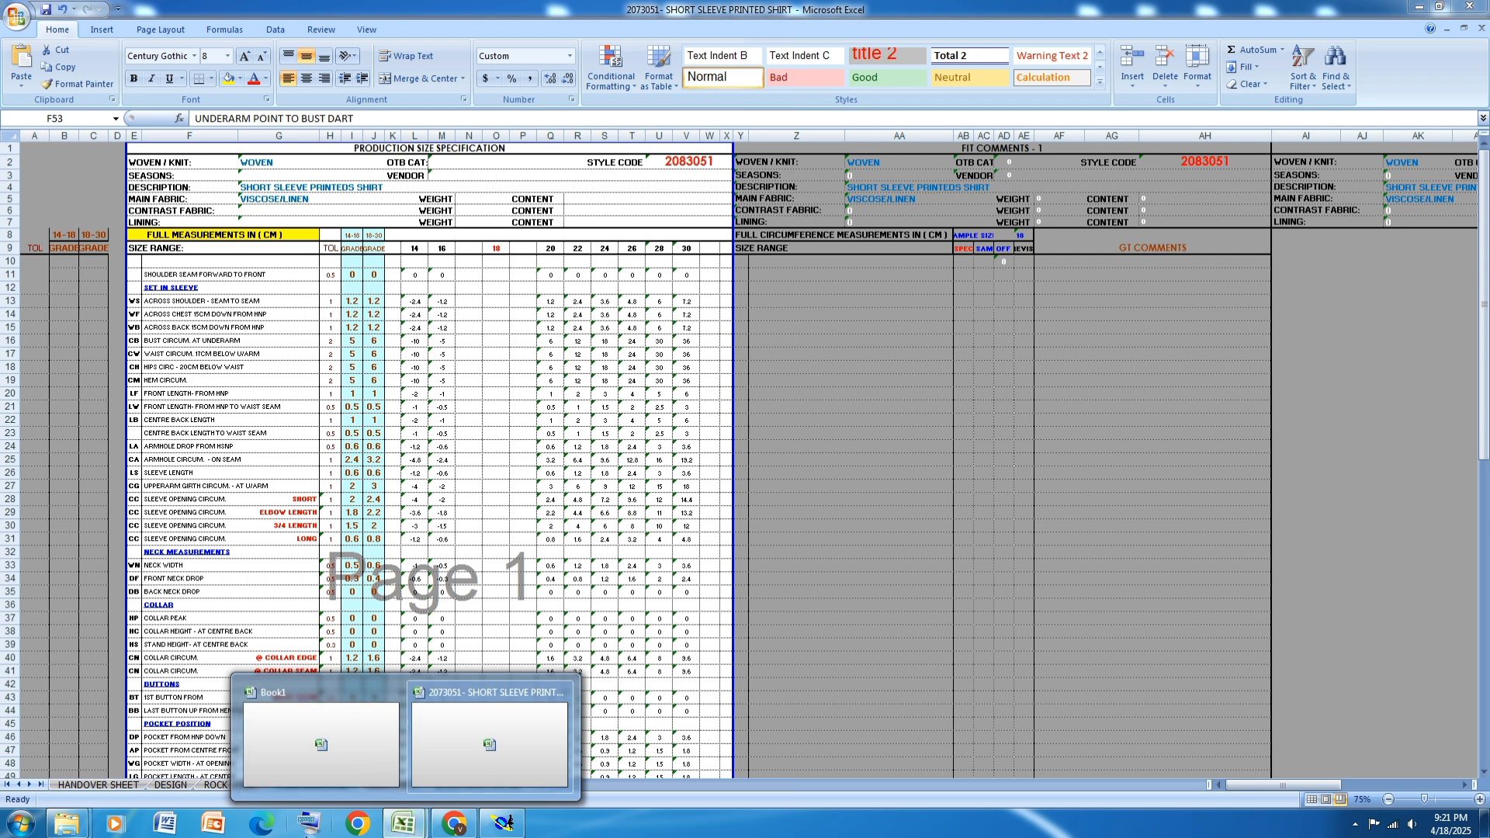
left_click(301, 784)
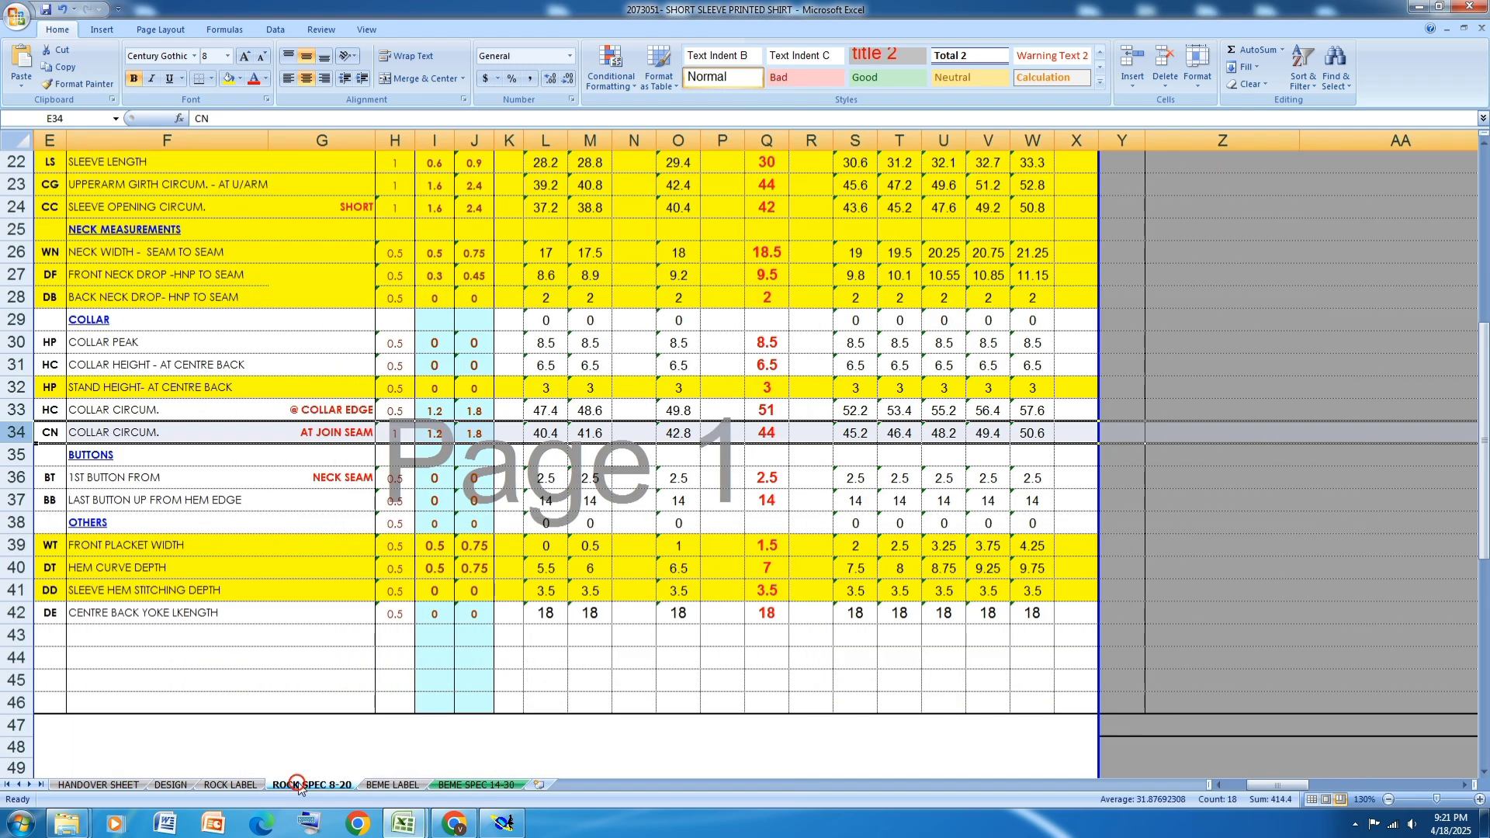
scroll(416, 525, "up", 1)
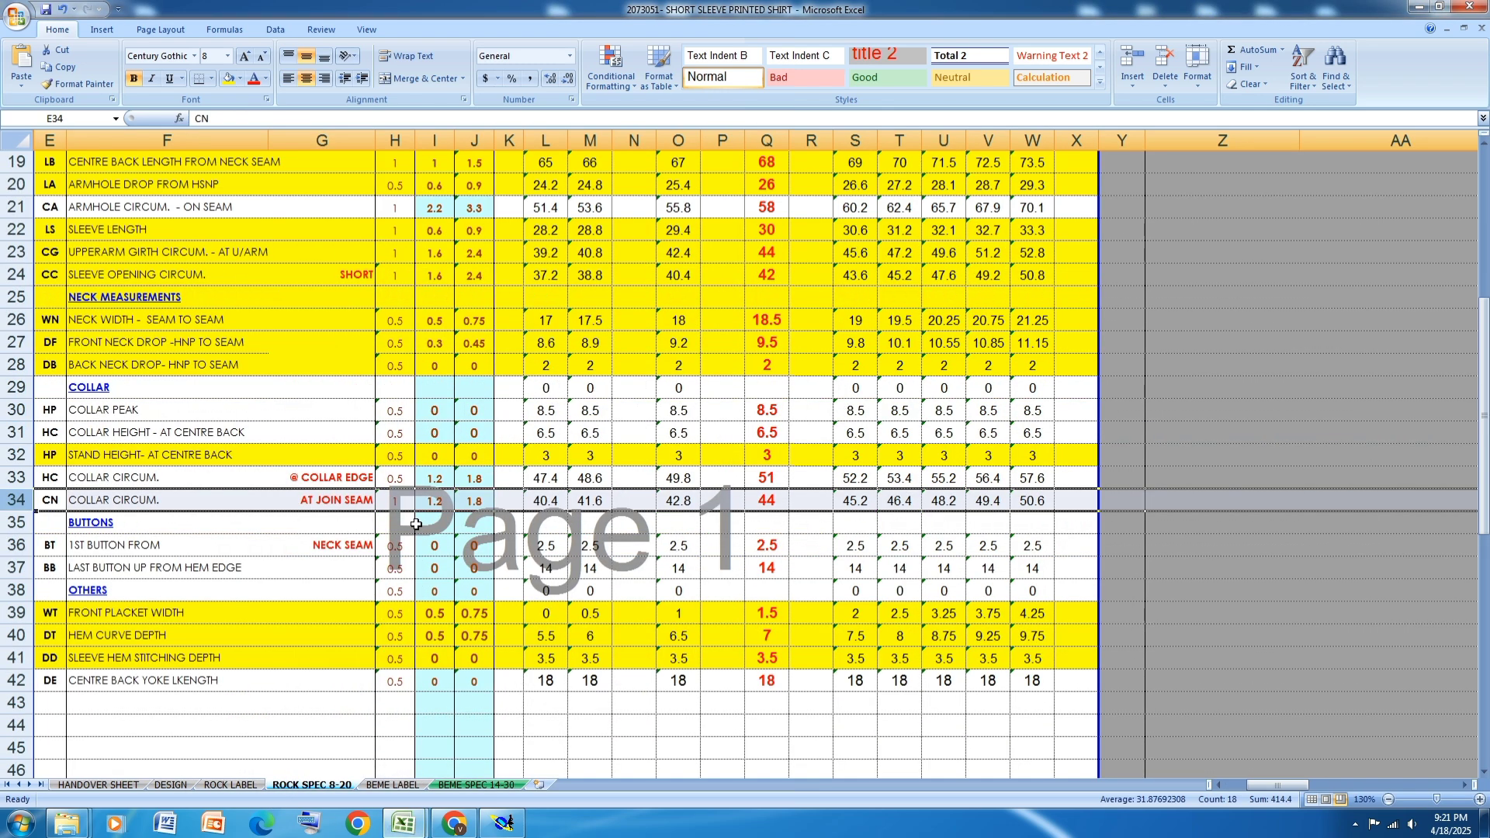
Step: Switch back to Modaris and delete the collar stand's upper front point and the middle point on its bottom curve
left_click(503, 822)
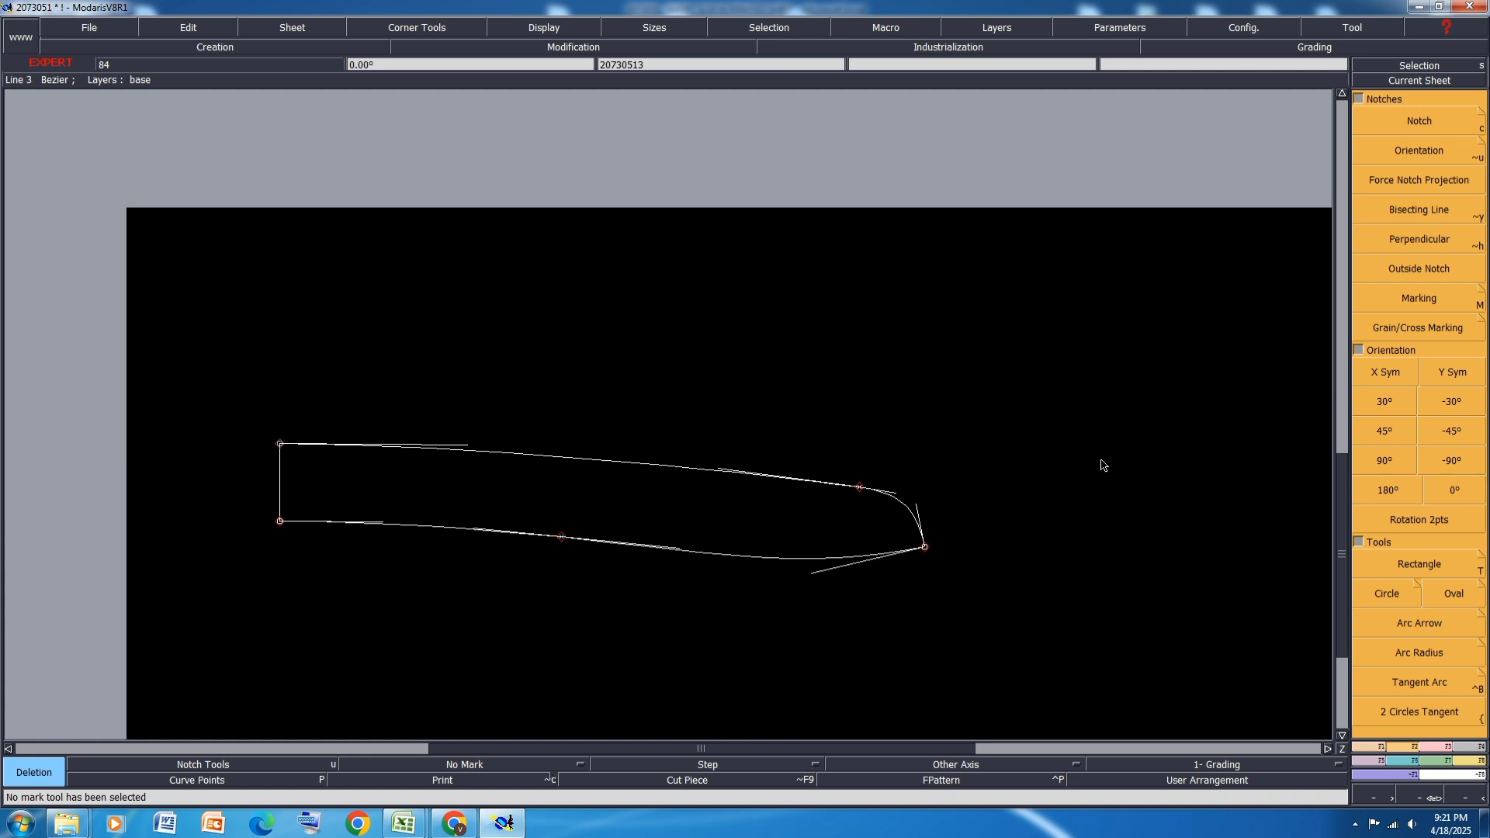
left_click(1434, 746)
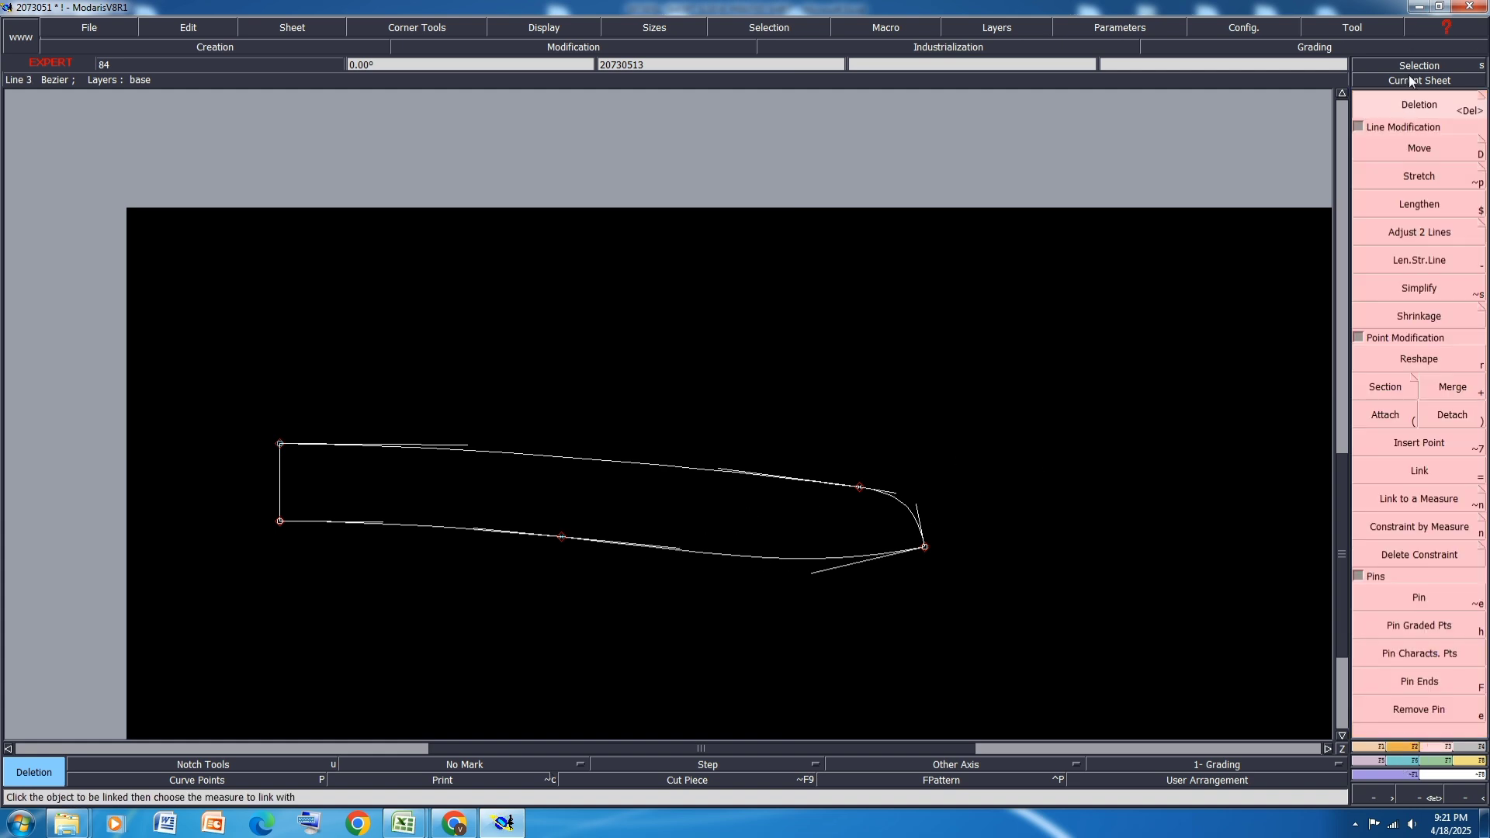
left_click(860, 488)
left_click(561, 537)
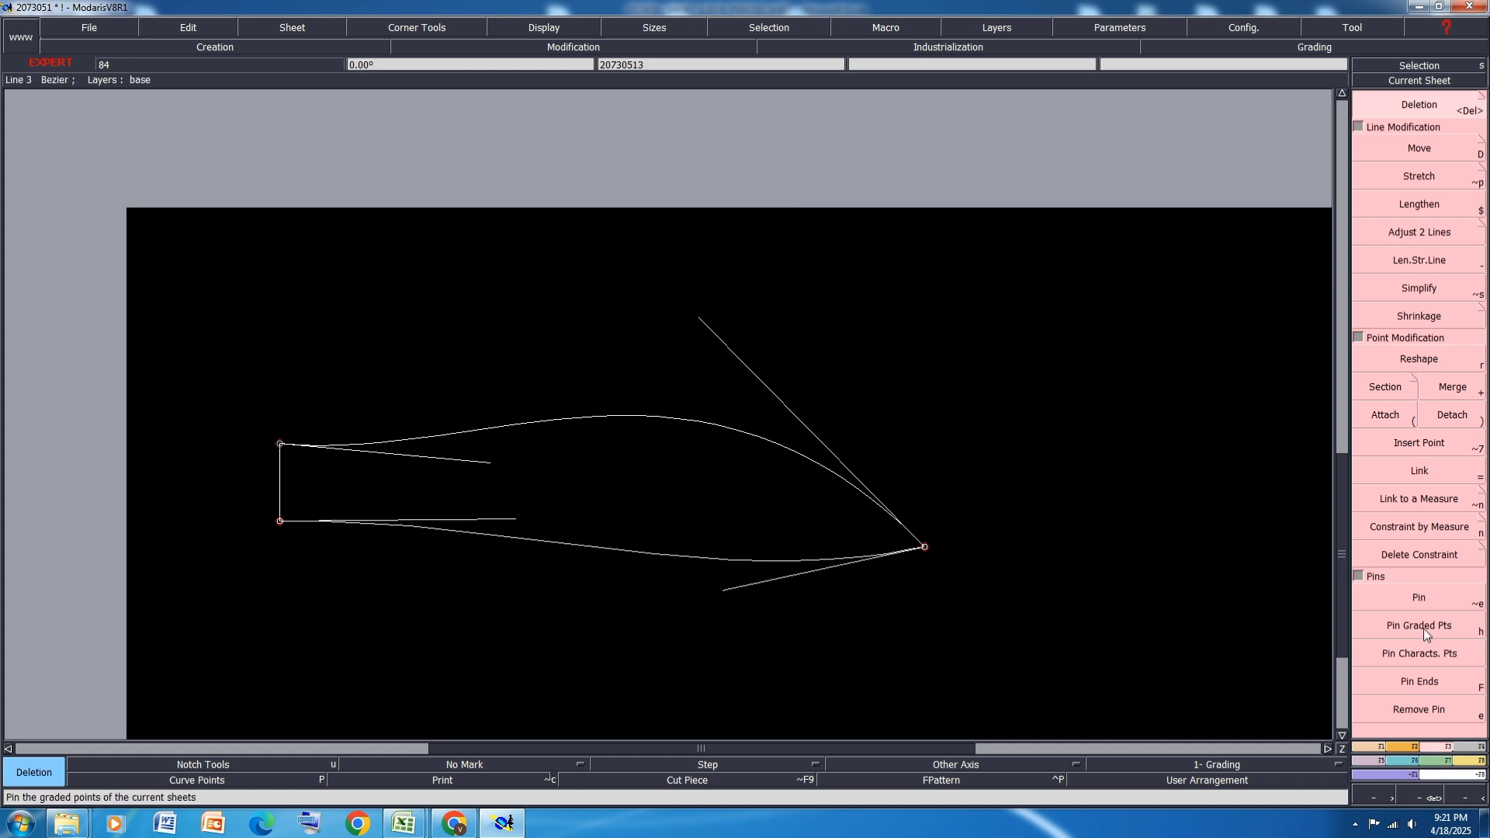
Step: Align the collar stand's front point horizontally with the lower back point, and move it up 2.5 cm with ShiftY
left_click(1425, 153)
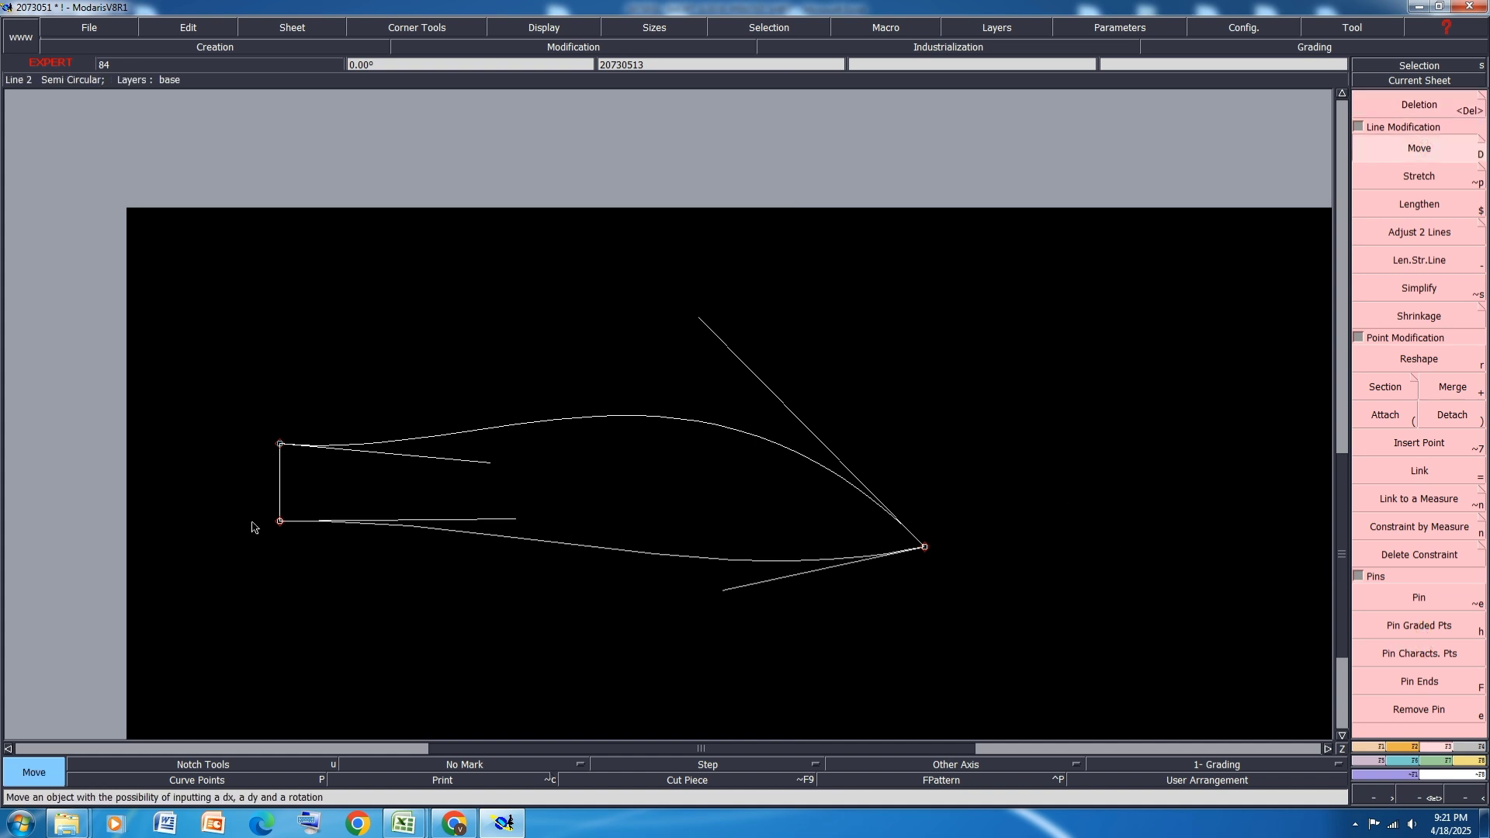
key("2")
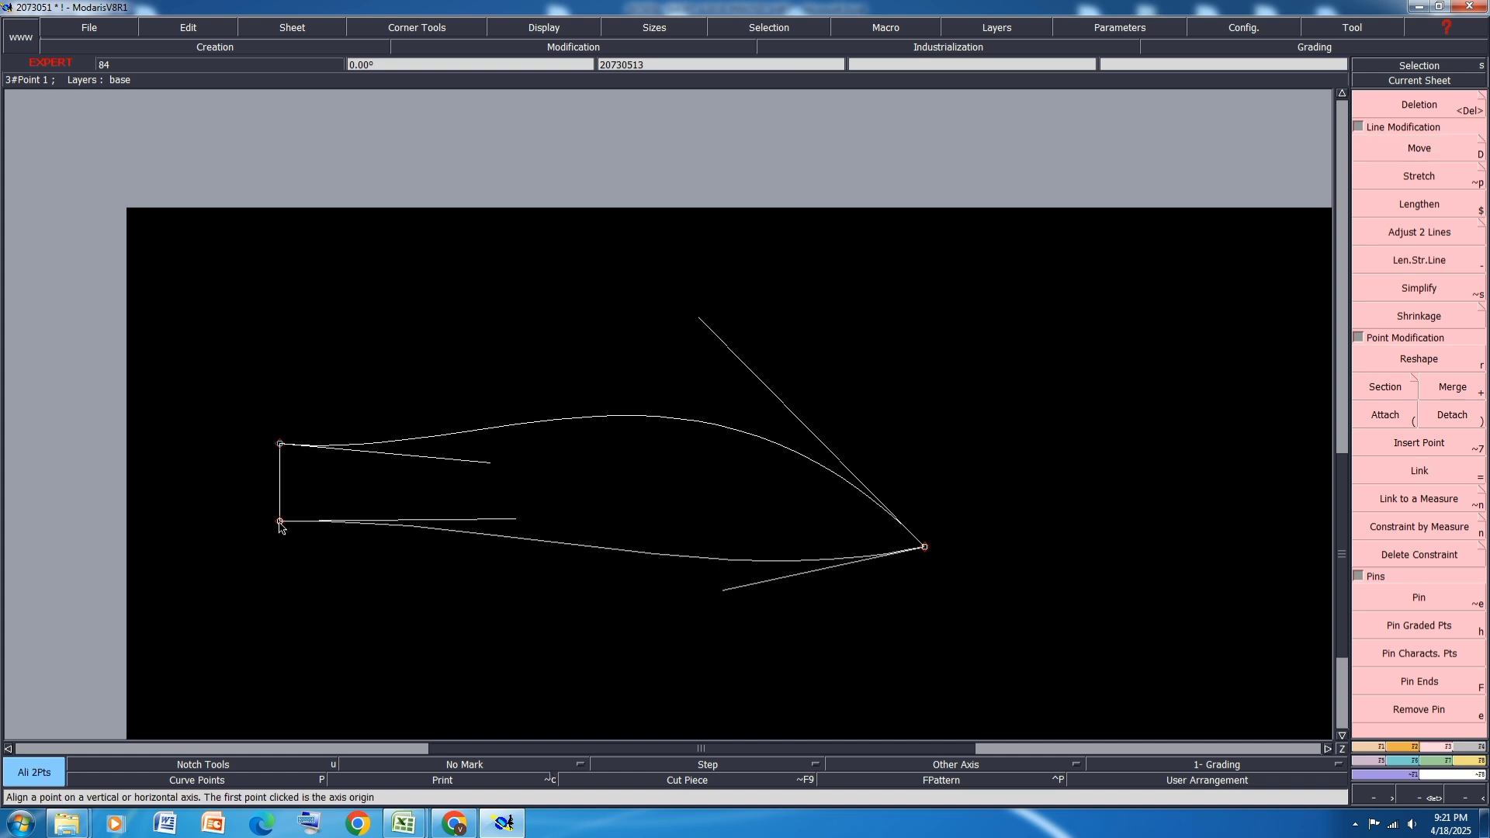
left_click(281, 522)
left_click(925, 549)
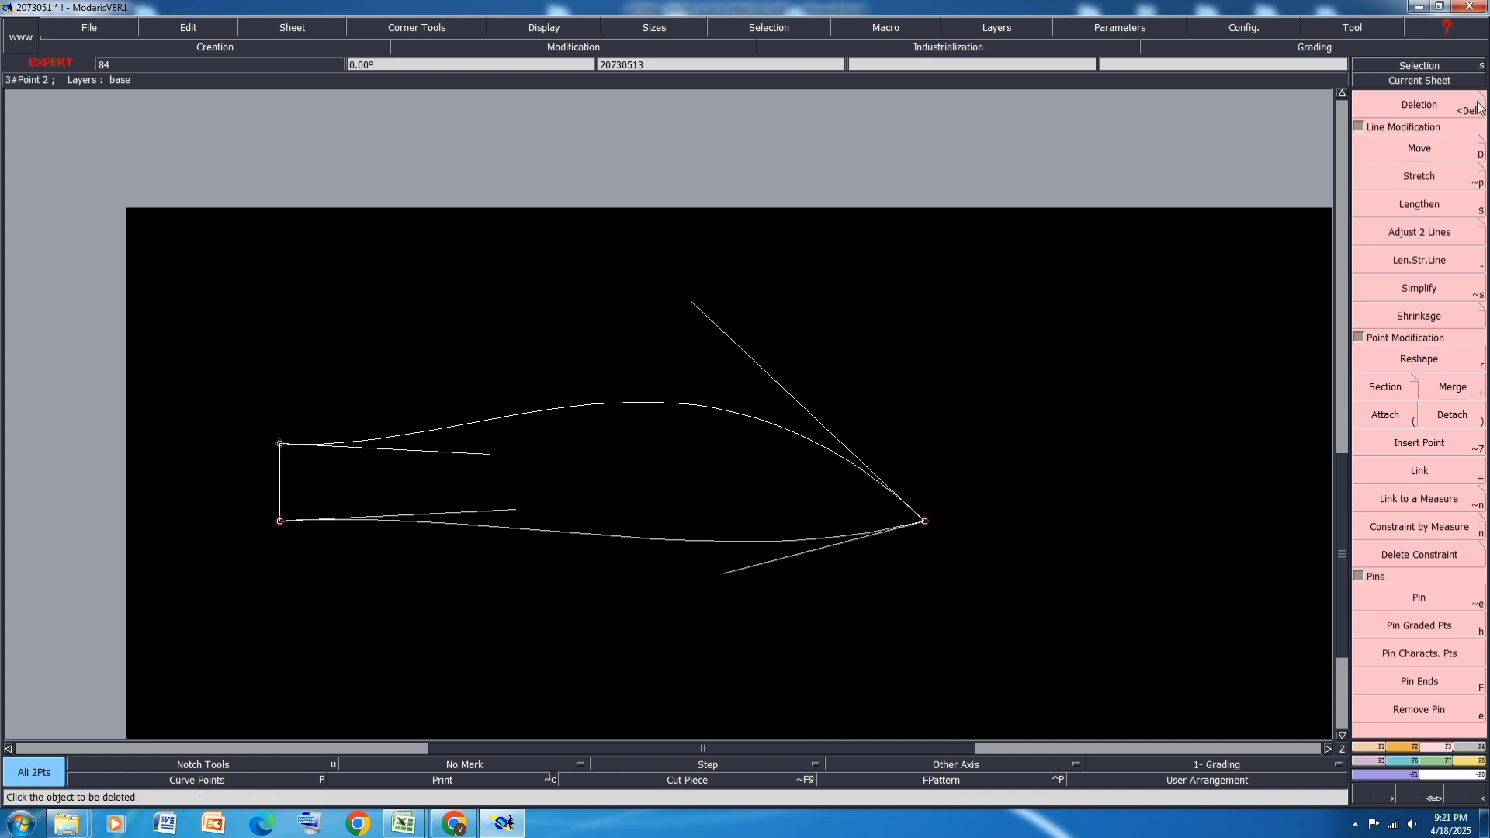
left_click(925, 522)
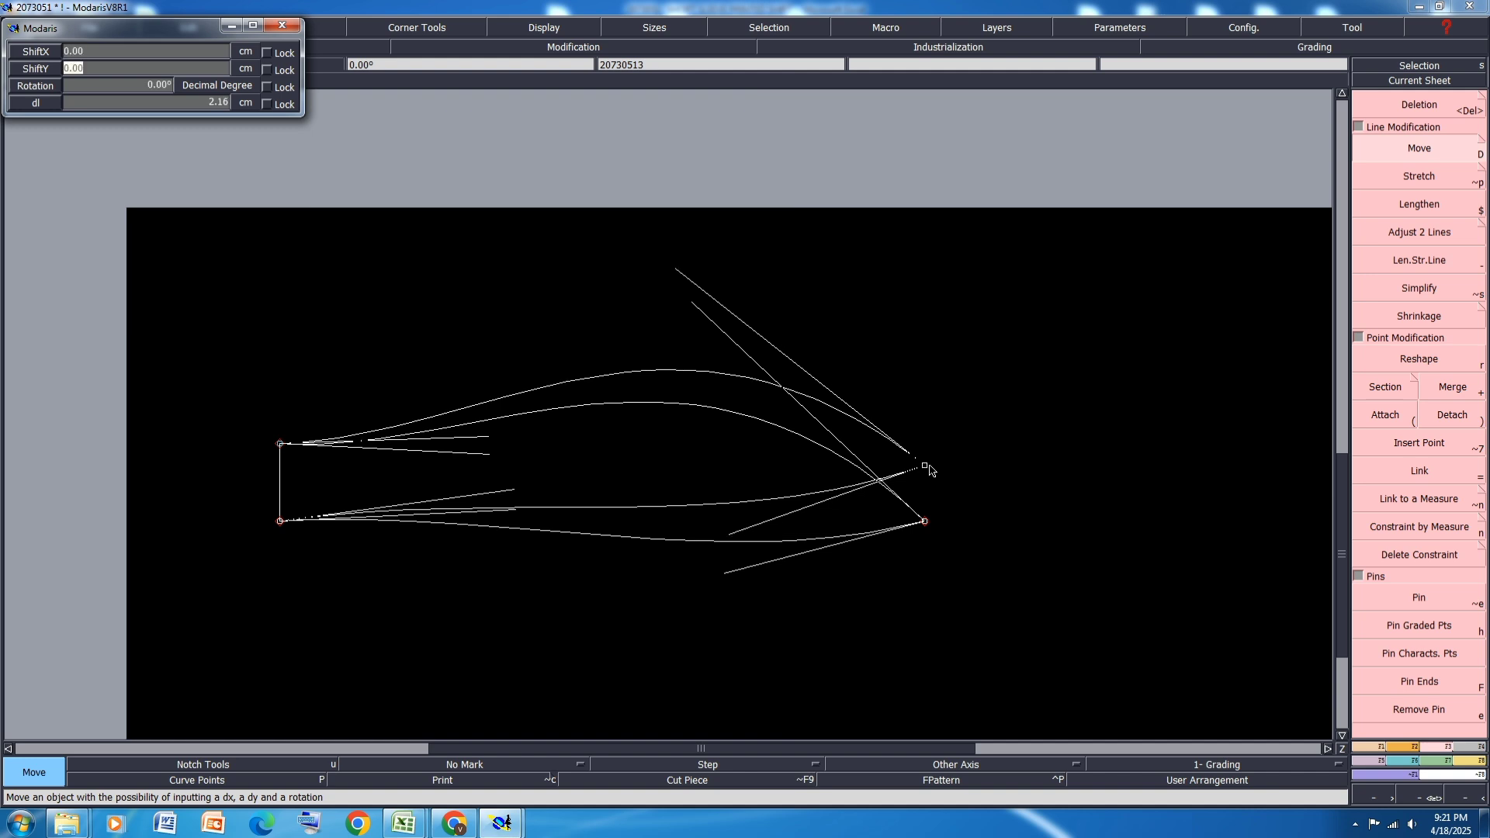
type("2.5")
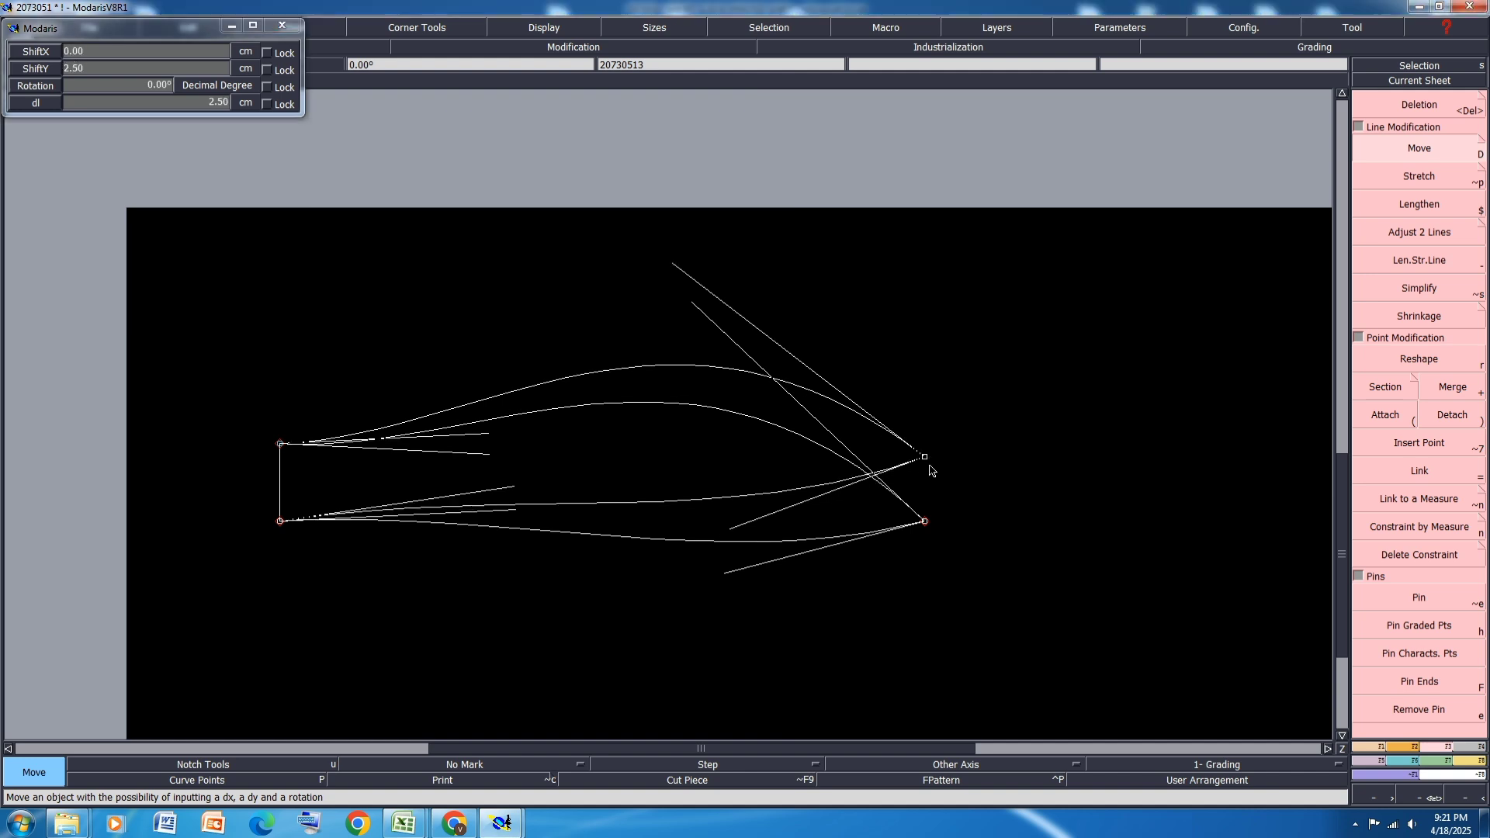
key("Return")
Step: Reshape the collar stand's bottom curve with its tangent handles so it leaves the back edge flat and rises smoothly to the front point
left_click(1425, 357)
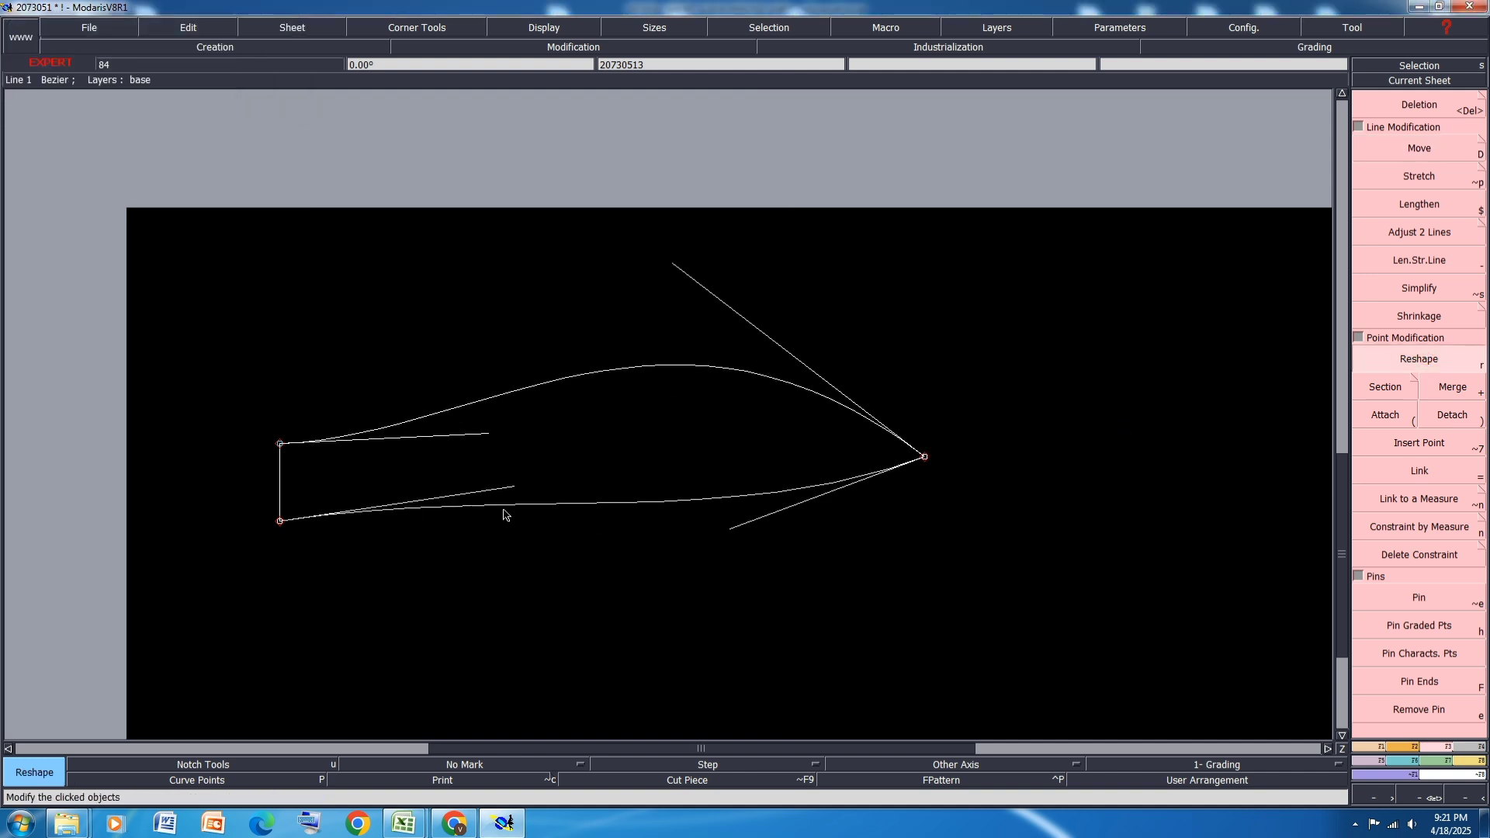
left_click_drag(510, 491, 516, 522)
scroll(752, 533, "up", 1)
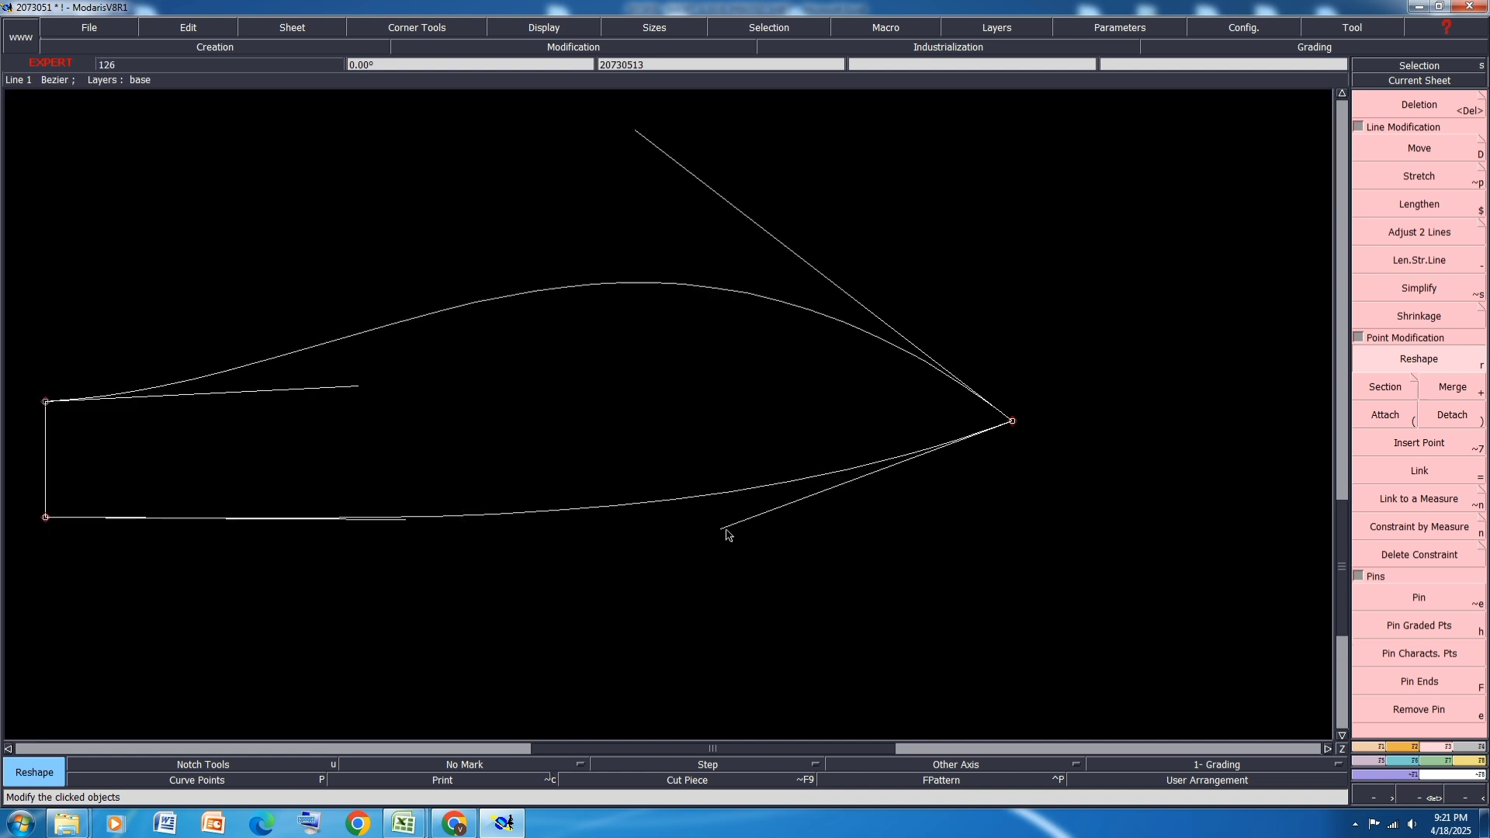
left_click_drag(730, 532, 746, 531)
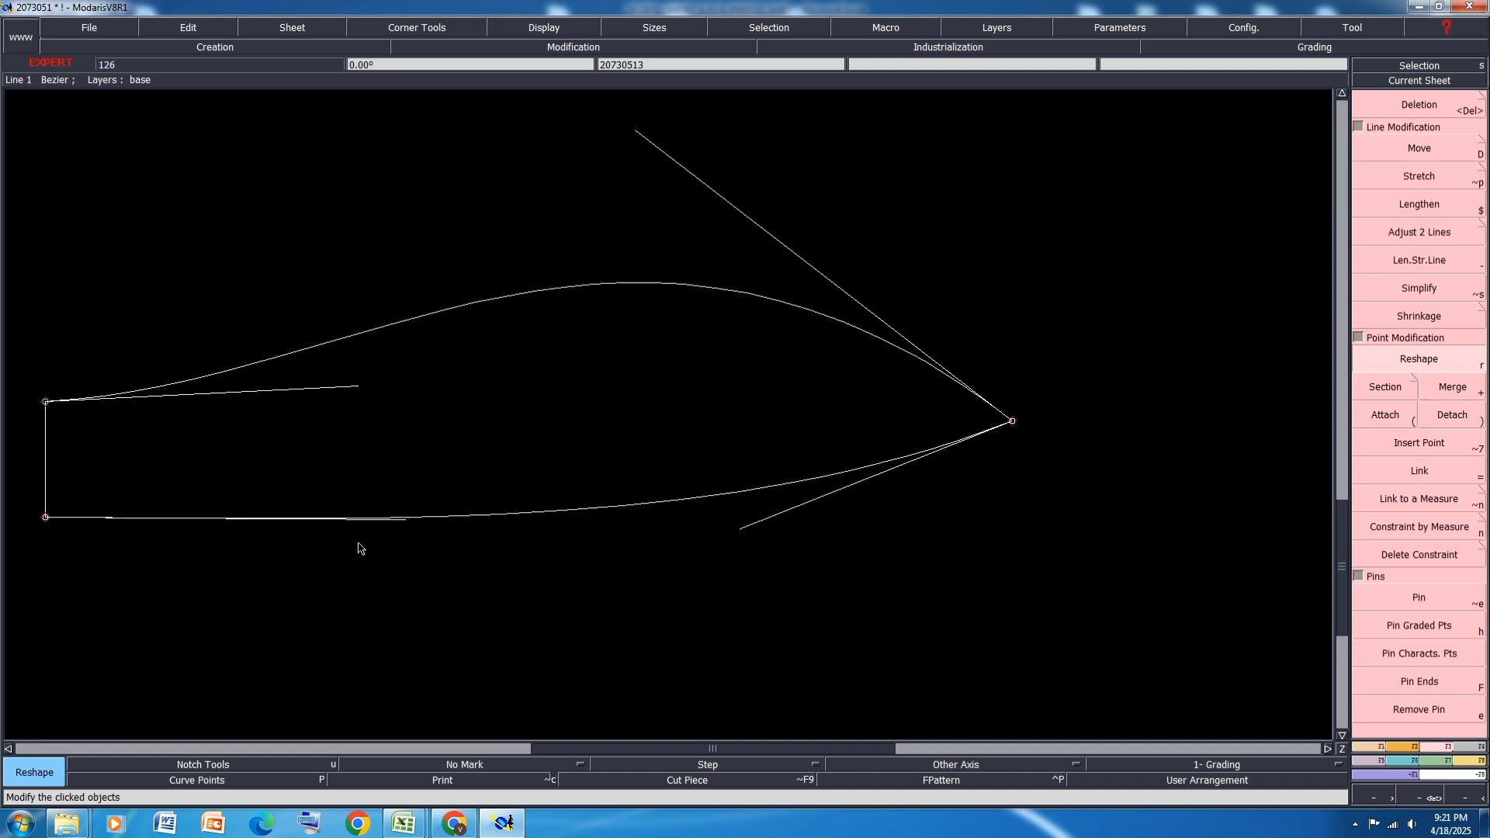
left_click_drag(401, 528, 408, 520)
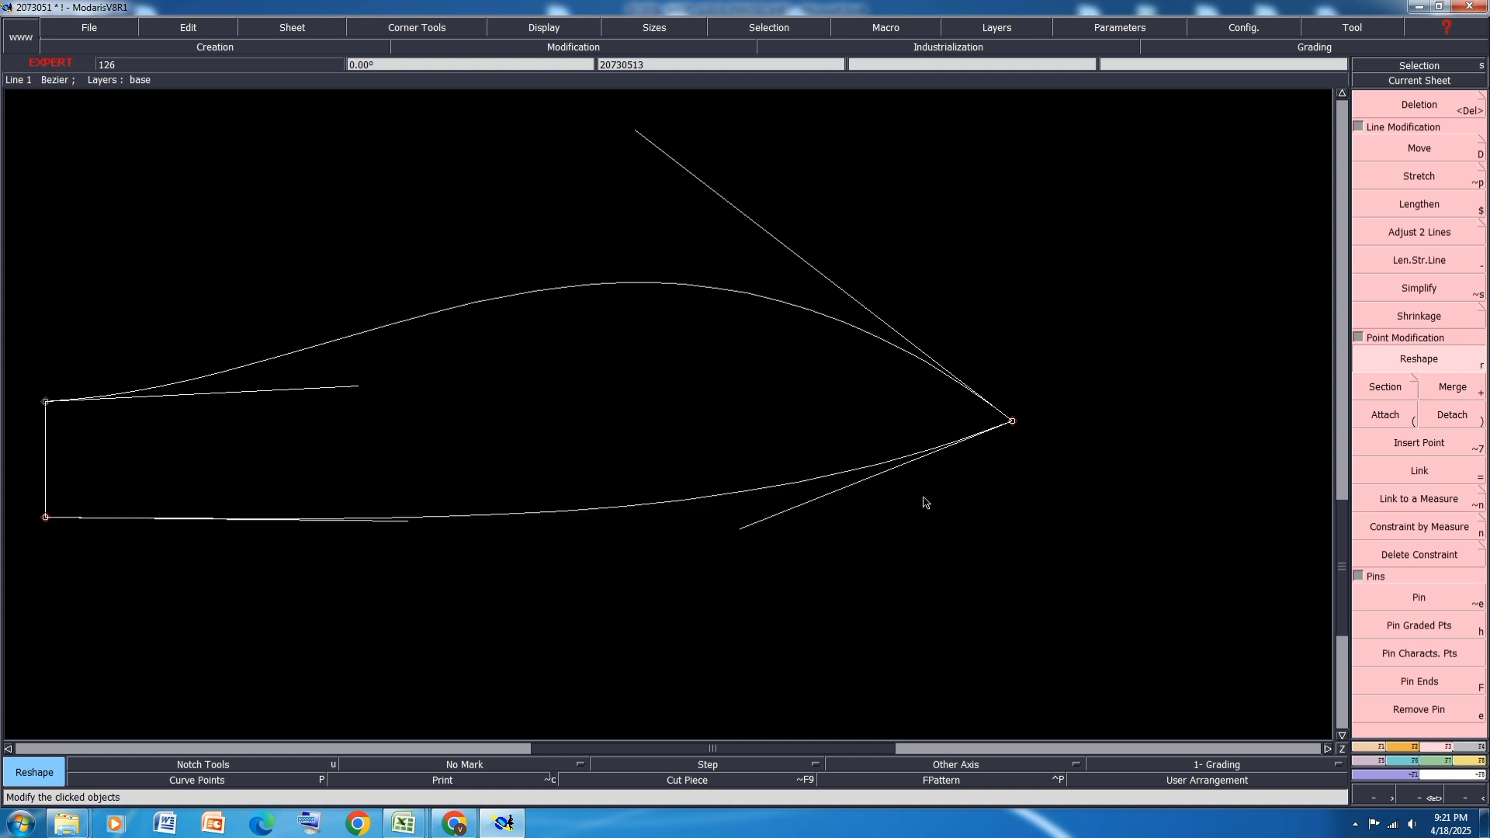
Step: Lower the front tangent handle of the collar stand's upper curve to flatten its bulge
left_click(635, 132)
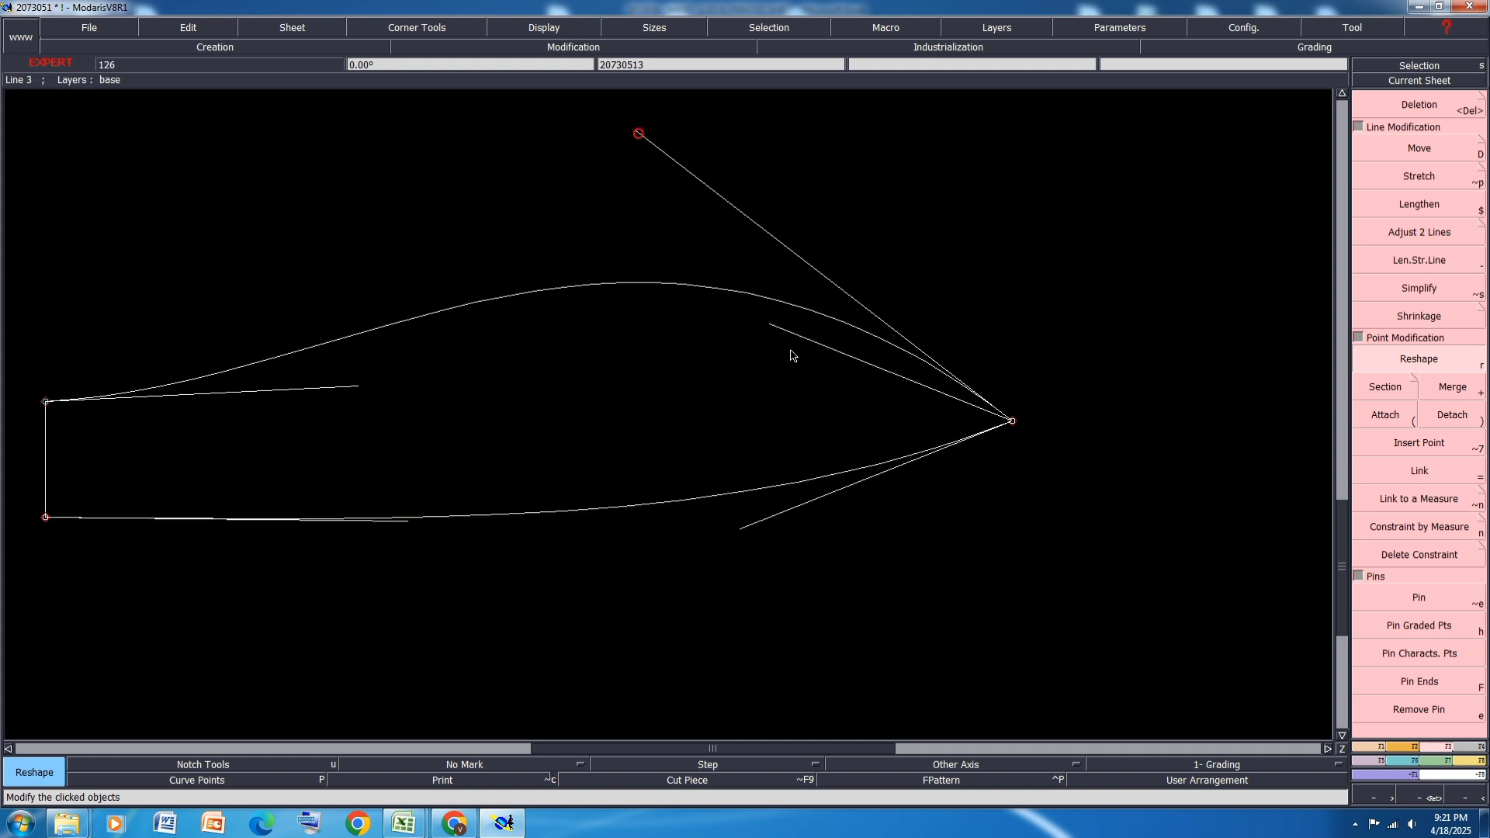
left_click(782, 336)
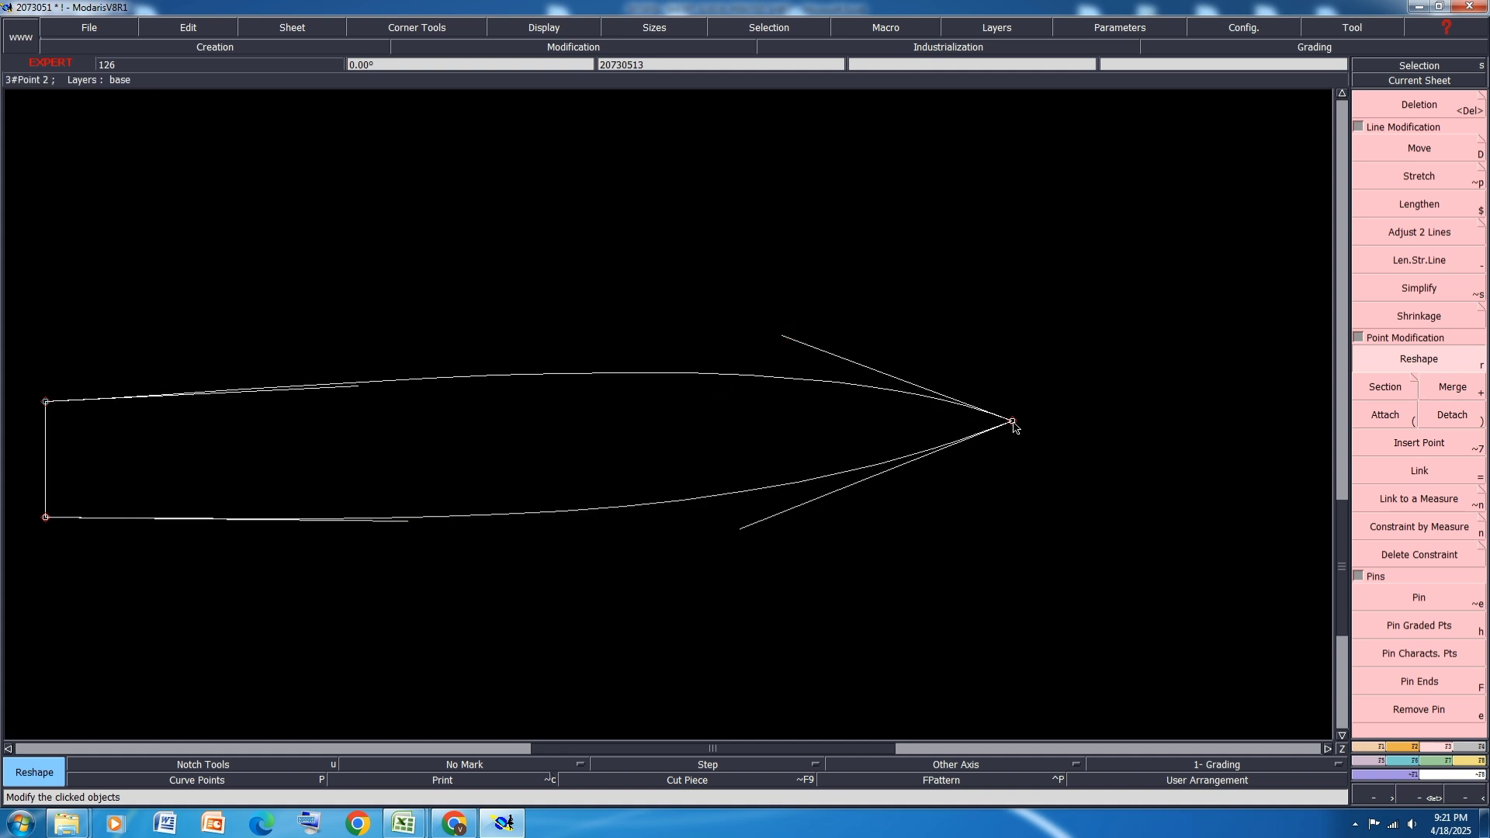
left_click(725, 495)
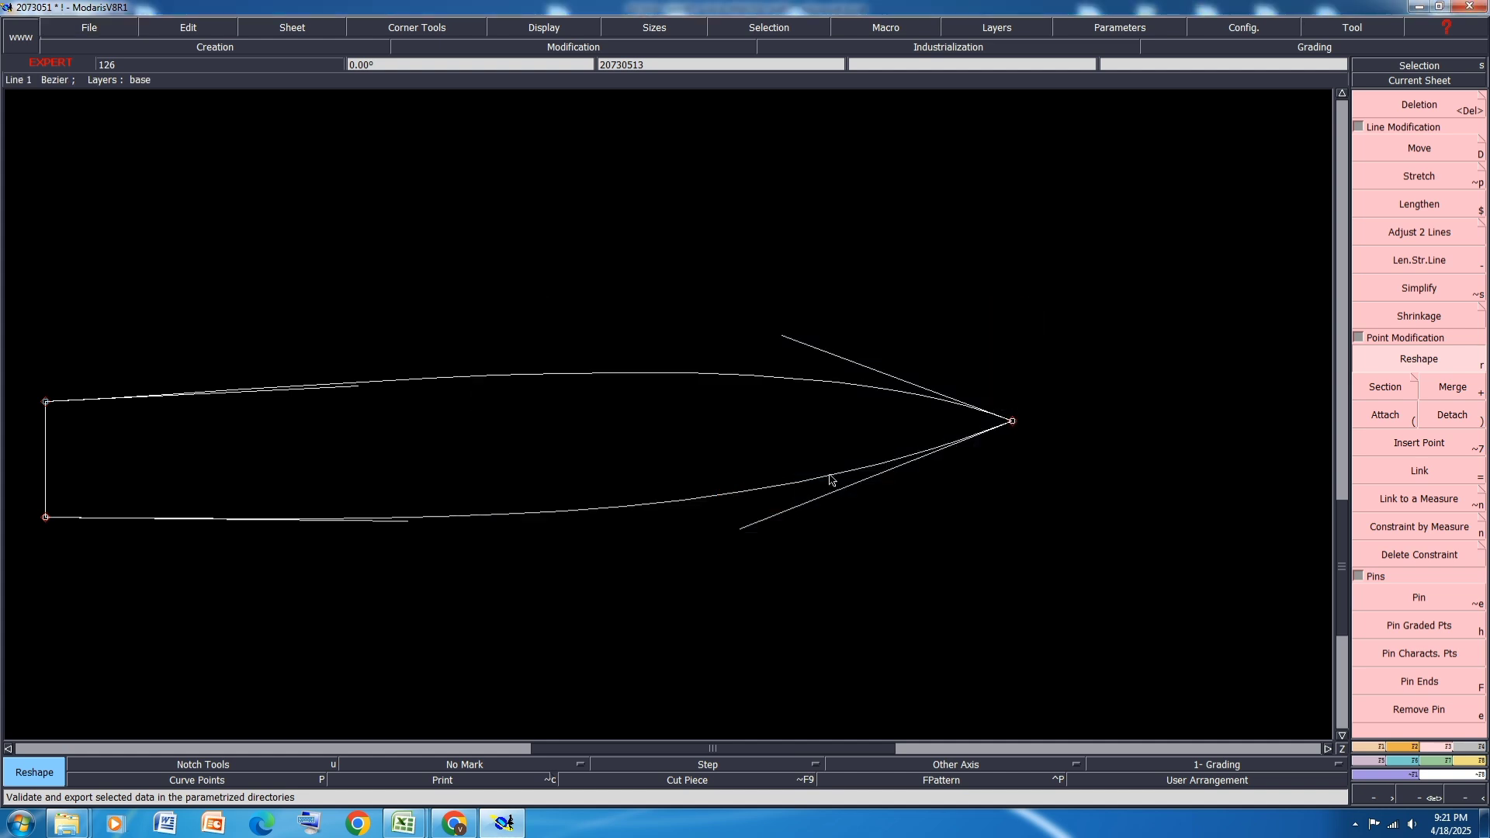
Step: Create a developed point on the upper curve about 3.79 cm from the front point and insert it into the curve
key("d")
left_click(1013, 421)
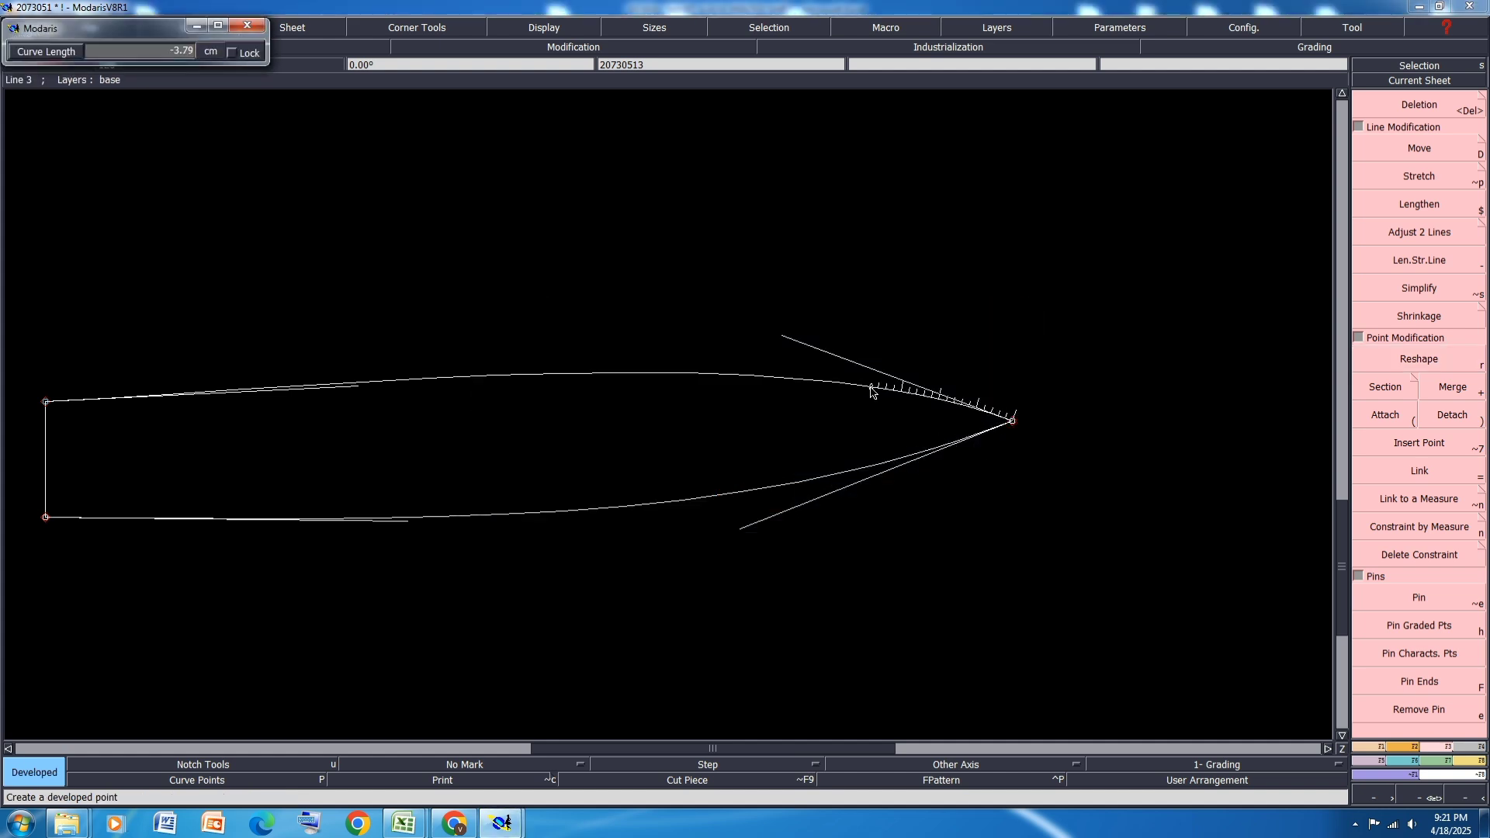
left_click(872, 392)
key("shift+7")
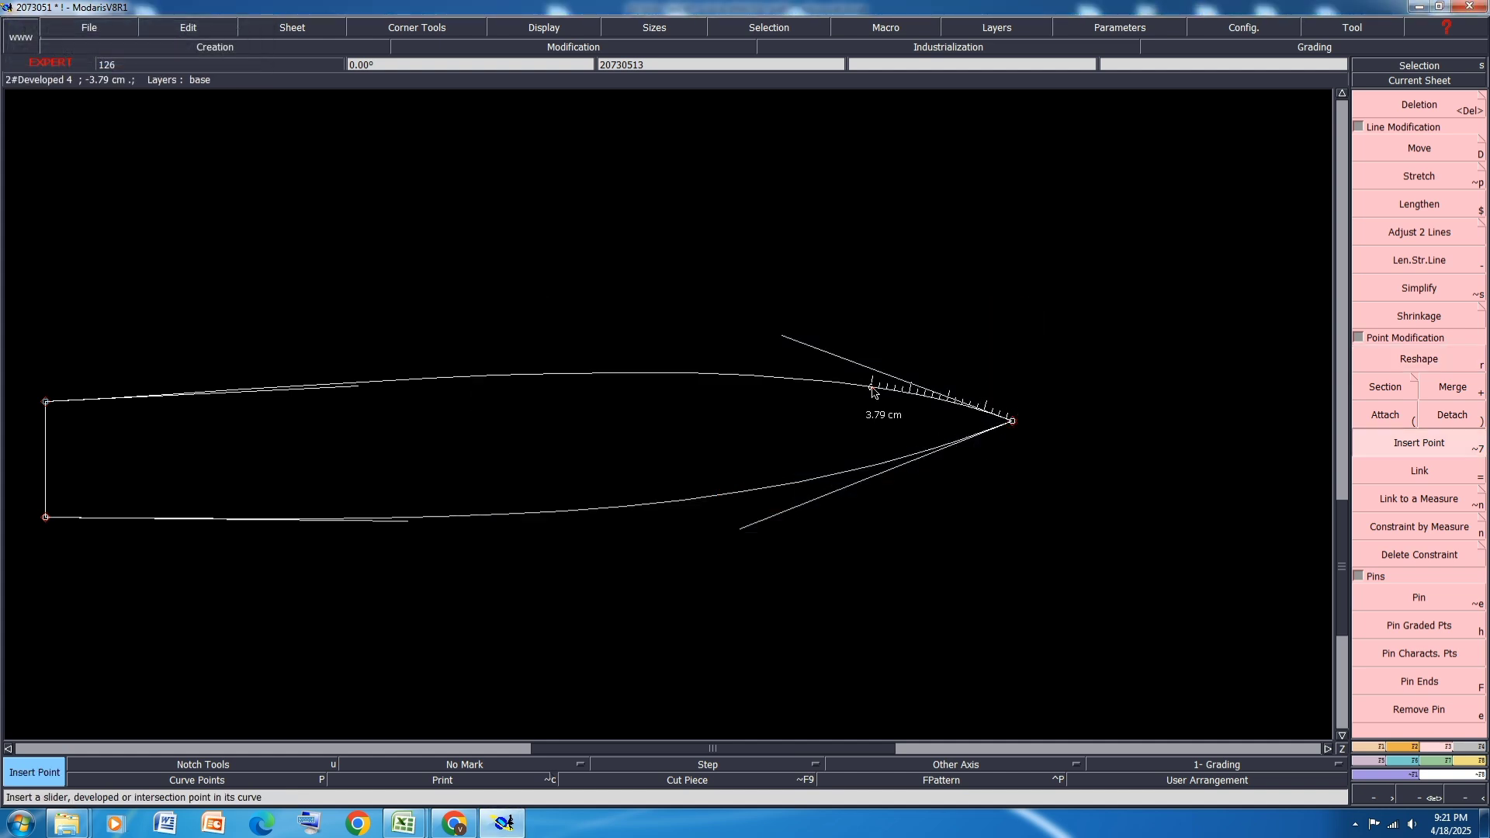
left_click(872, 392)
Step: Reshape the upper edge behind the inserted point into a nearly straight, gently rising line that leaves the back edge flat
left_click(1438, 357)
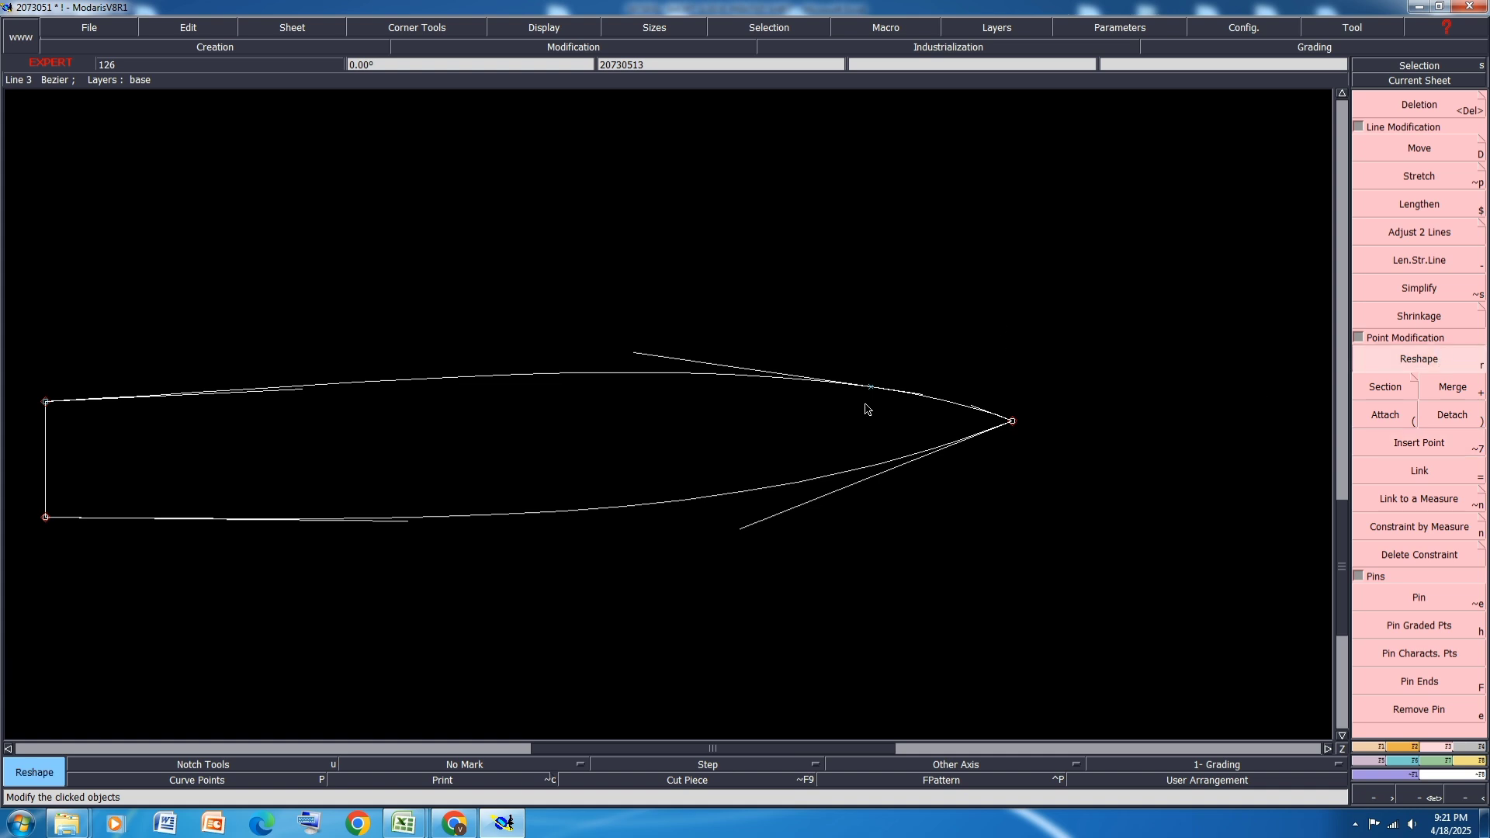
left_click_drag(645, 366, 869, 375)
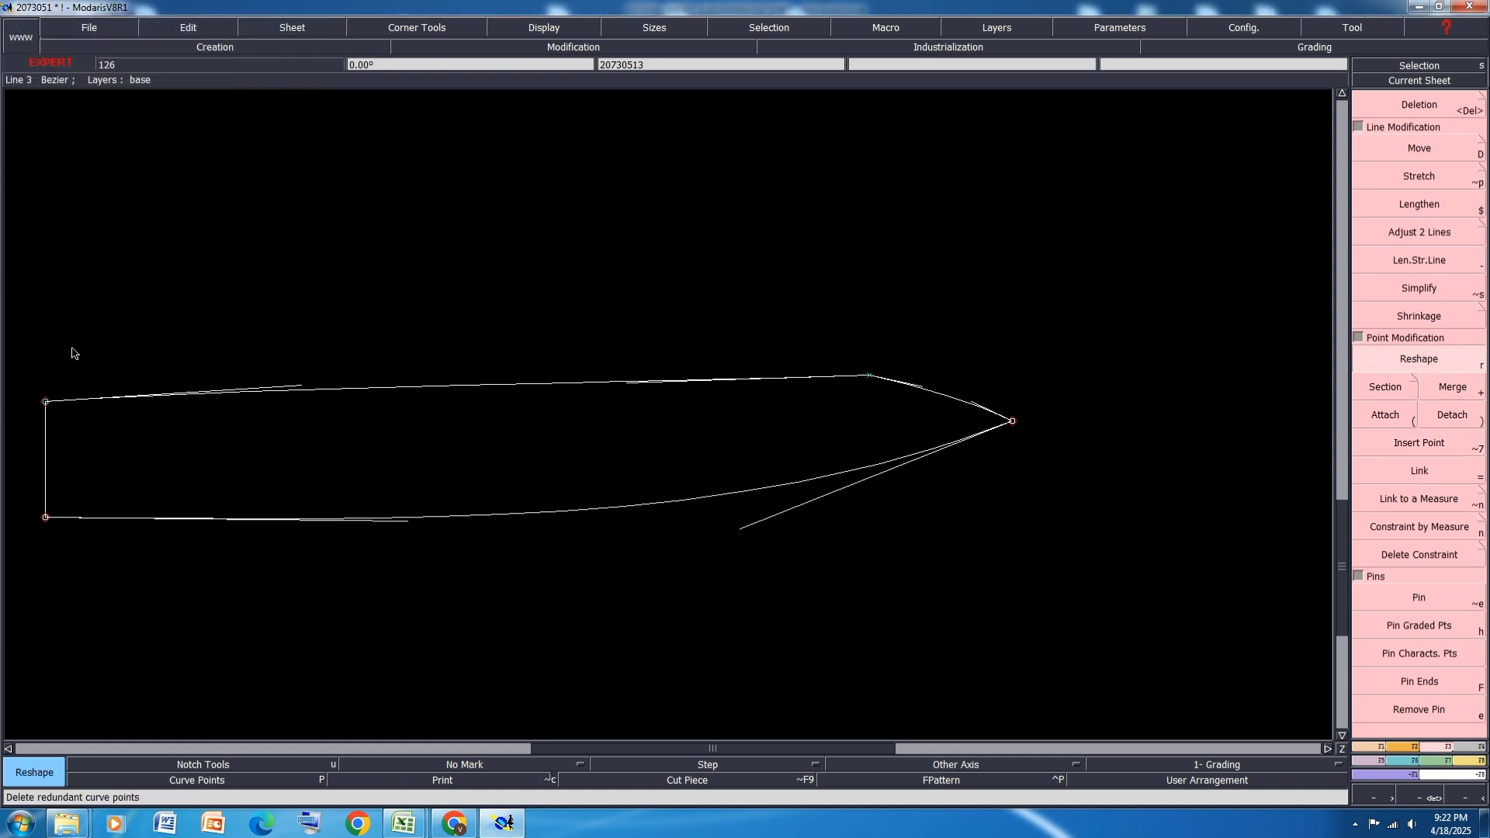
left_click_drag(296, 392, 336, 404)
left_click_drag(638, 385, 638, 394)
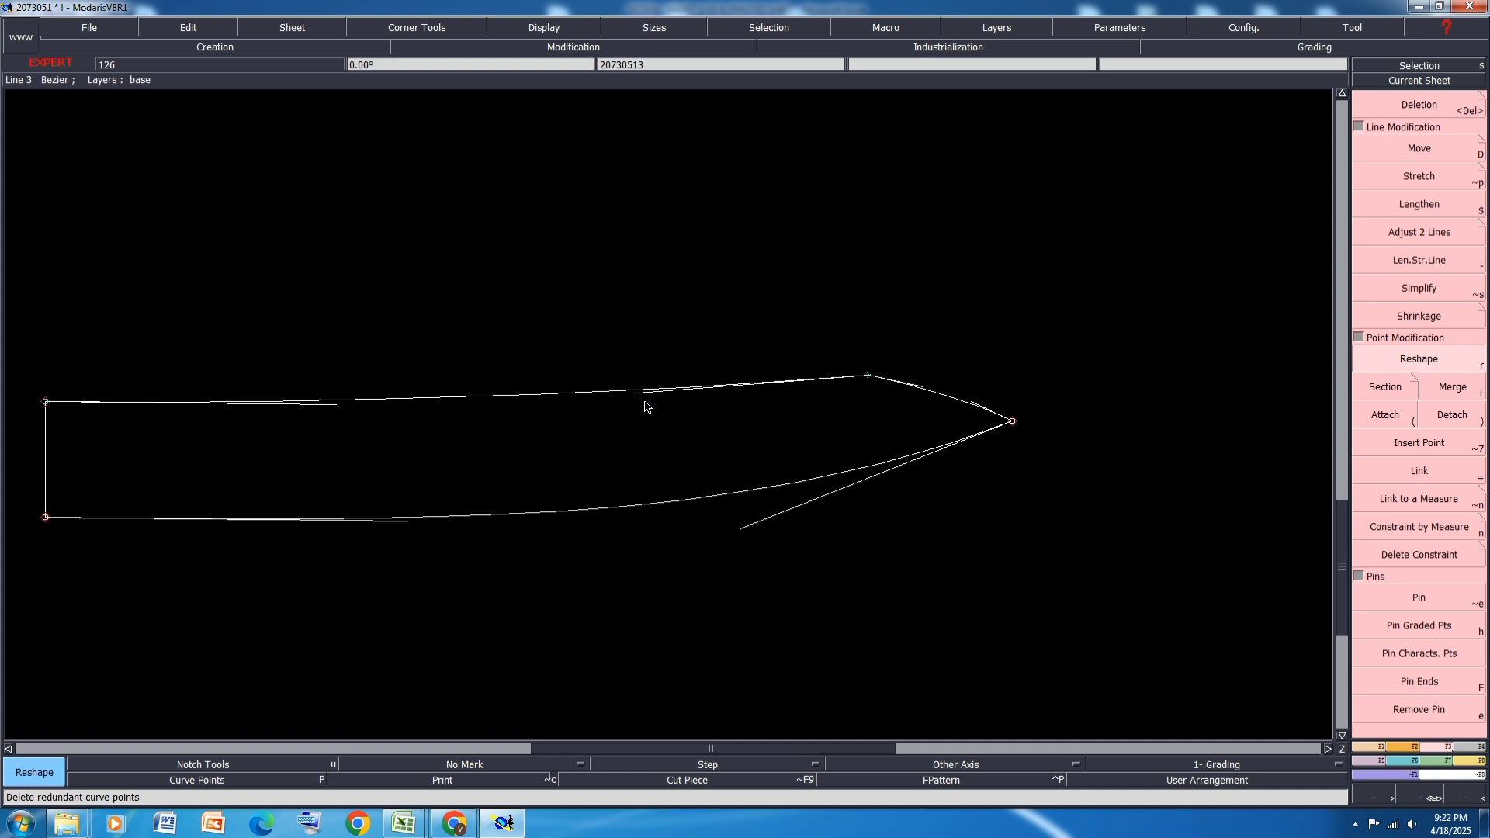
Step: Round the collar stand's upper front corner by adjusting its tangents and shifting the inserted point slightly towards the front
scroll(1005, 402, "up", 3)
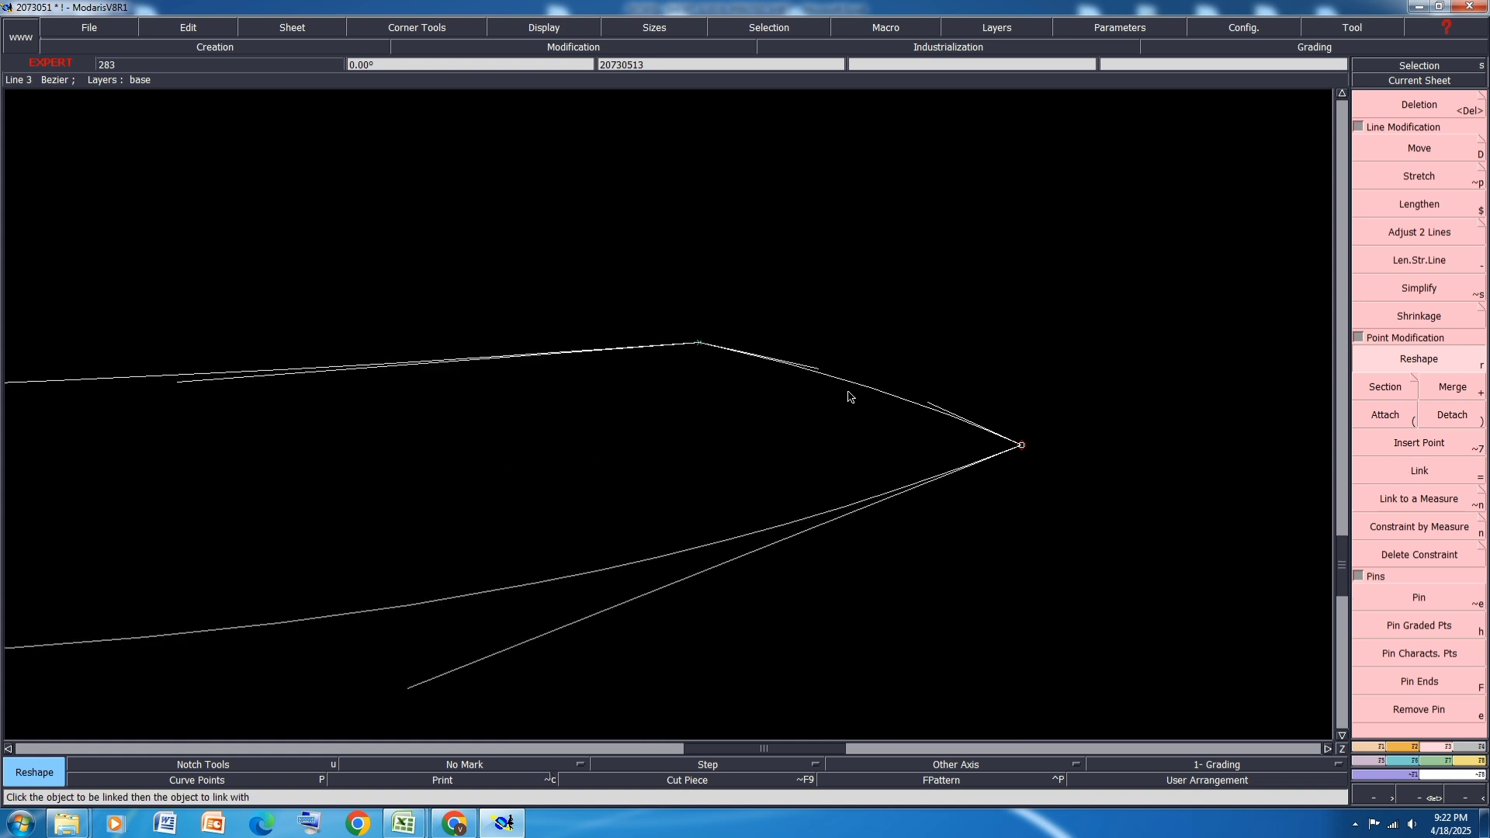
left_click_drag(816, 371, 948, 324)
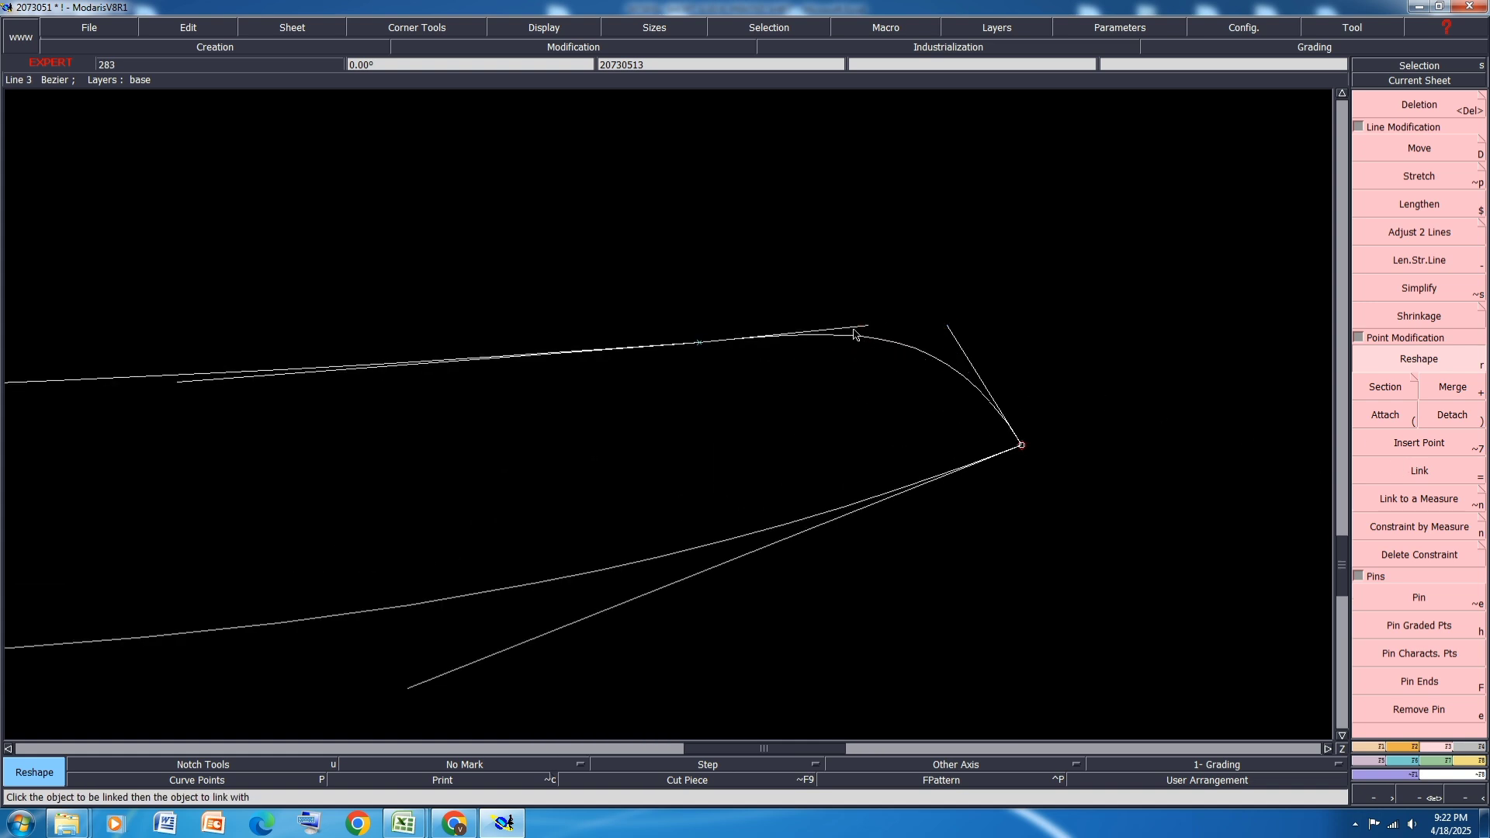
left_click_drag(701, 341, 770, 333)
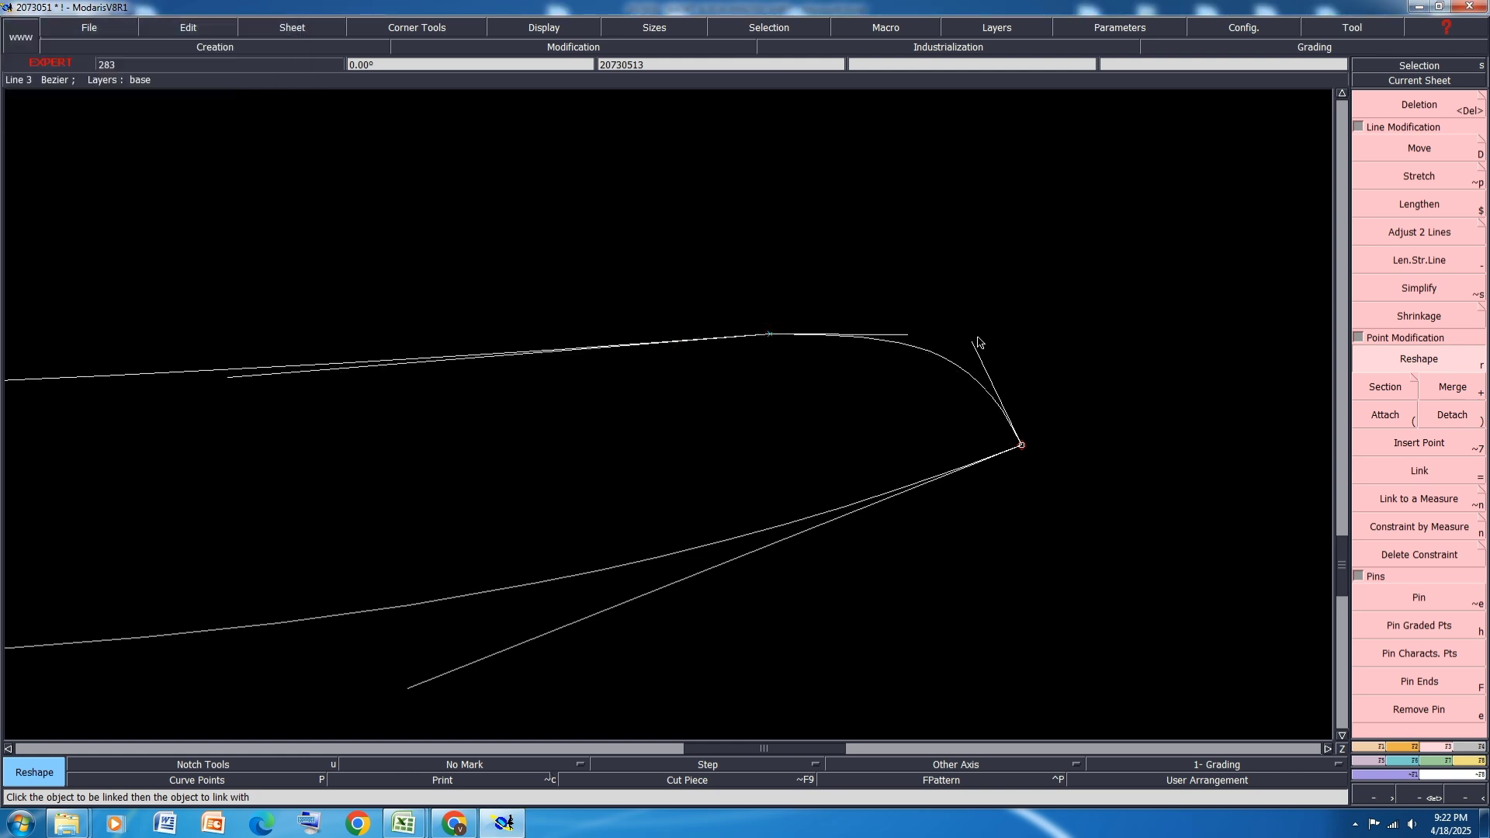
left_click_drag(912, 340, 898, 326)
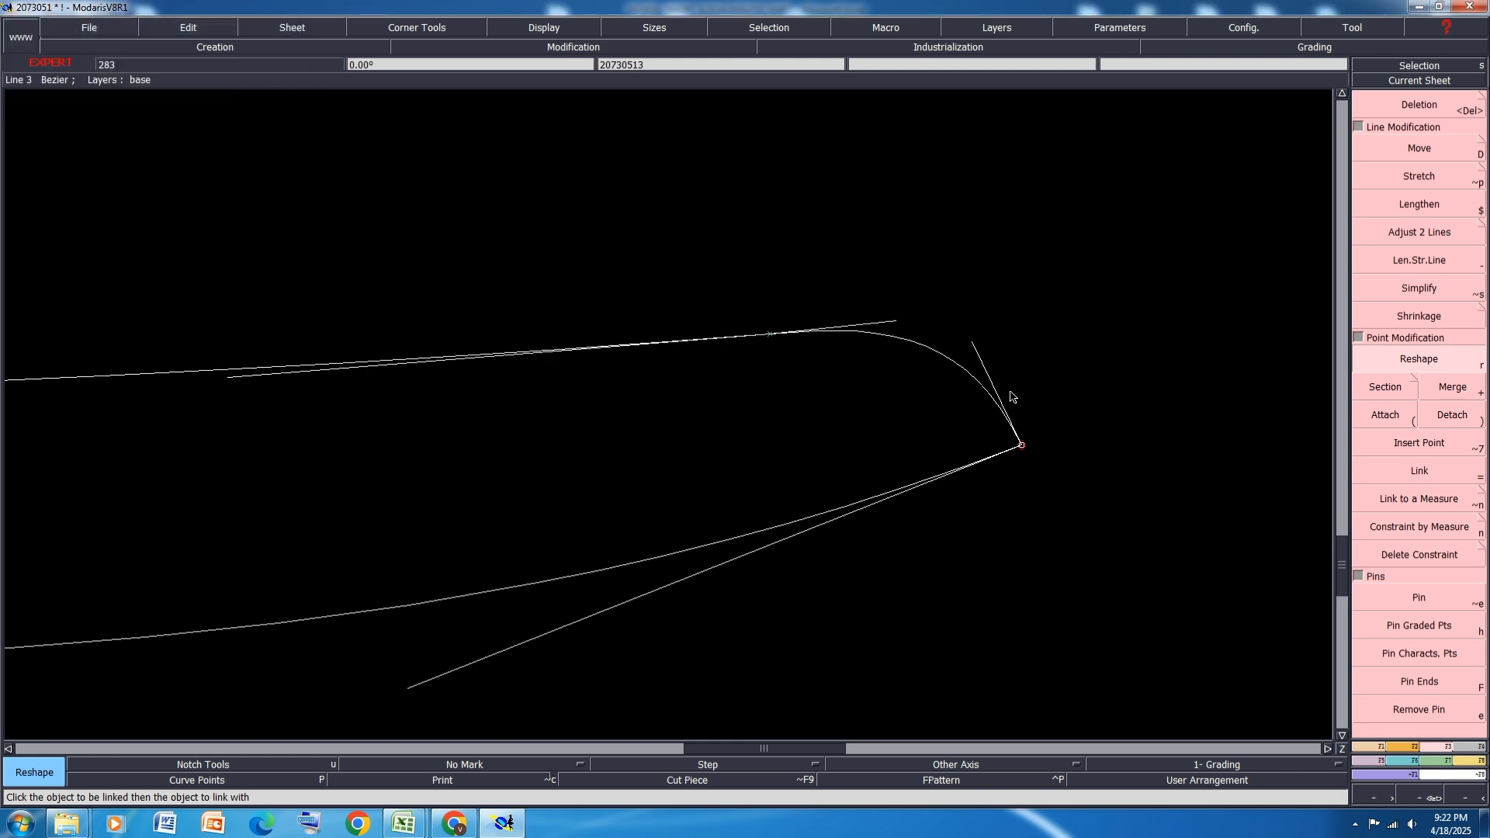
Step: Lengthen the back tangent of the collar stand's upper curve to smooth the upper edge
scroll(1018, 387, "down", 2)
scroll(1018, 384, "down", 1)
scroll(817, 388, "up", 2)
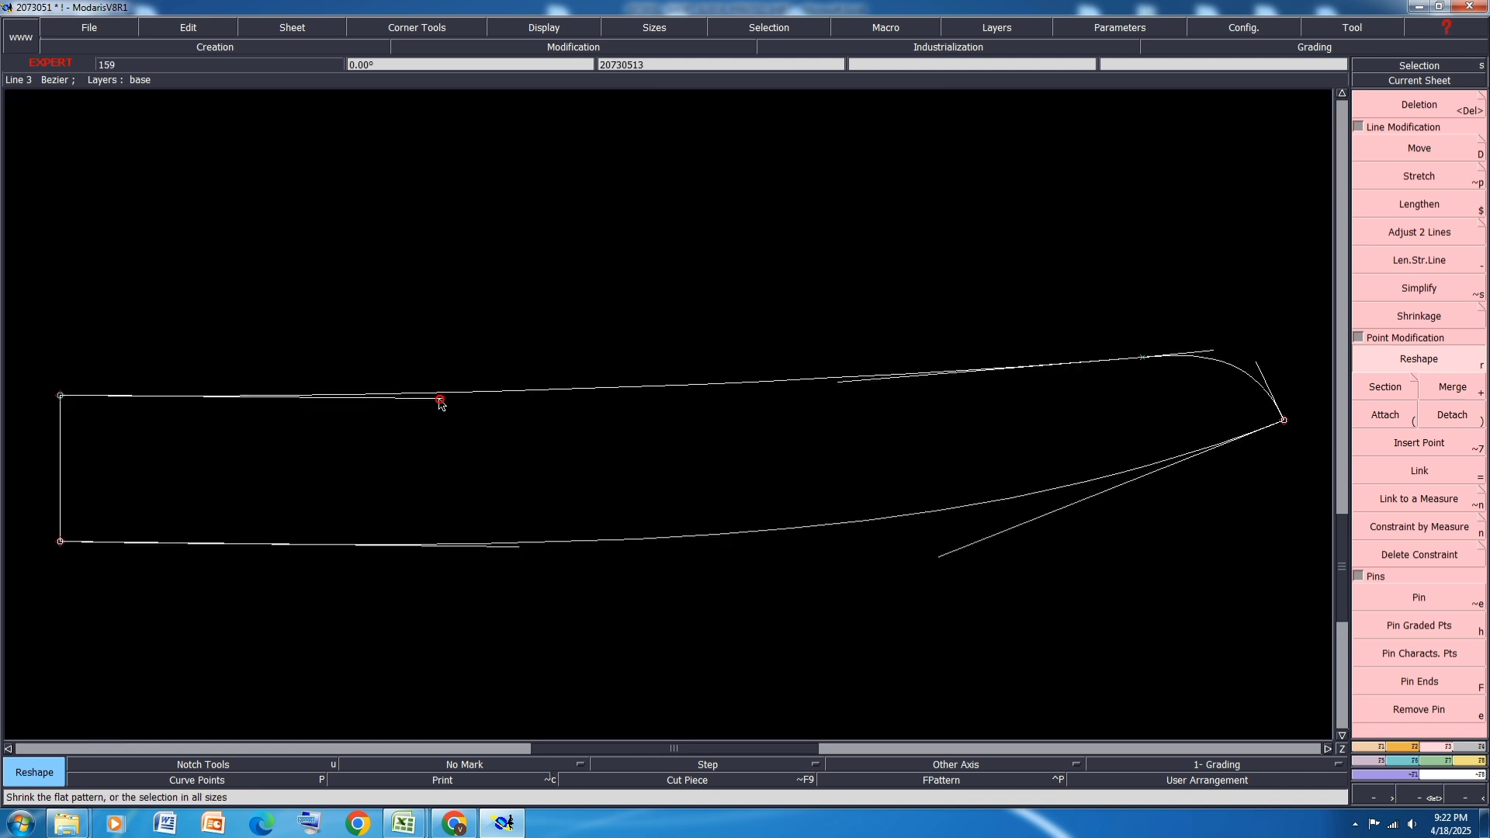
left_click_drag(440, 402, 573, 402)
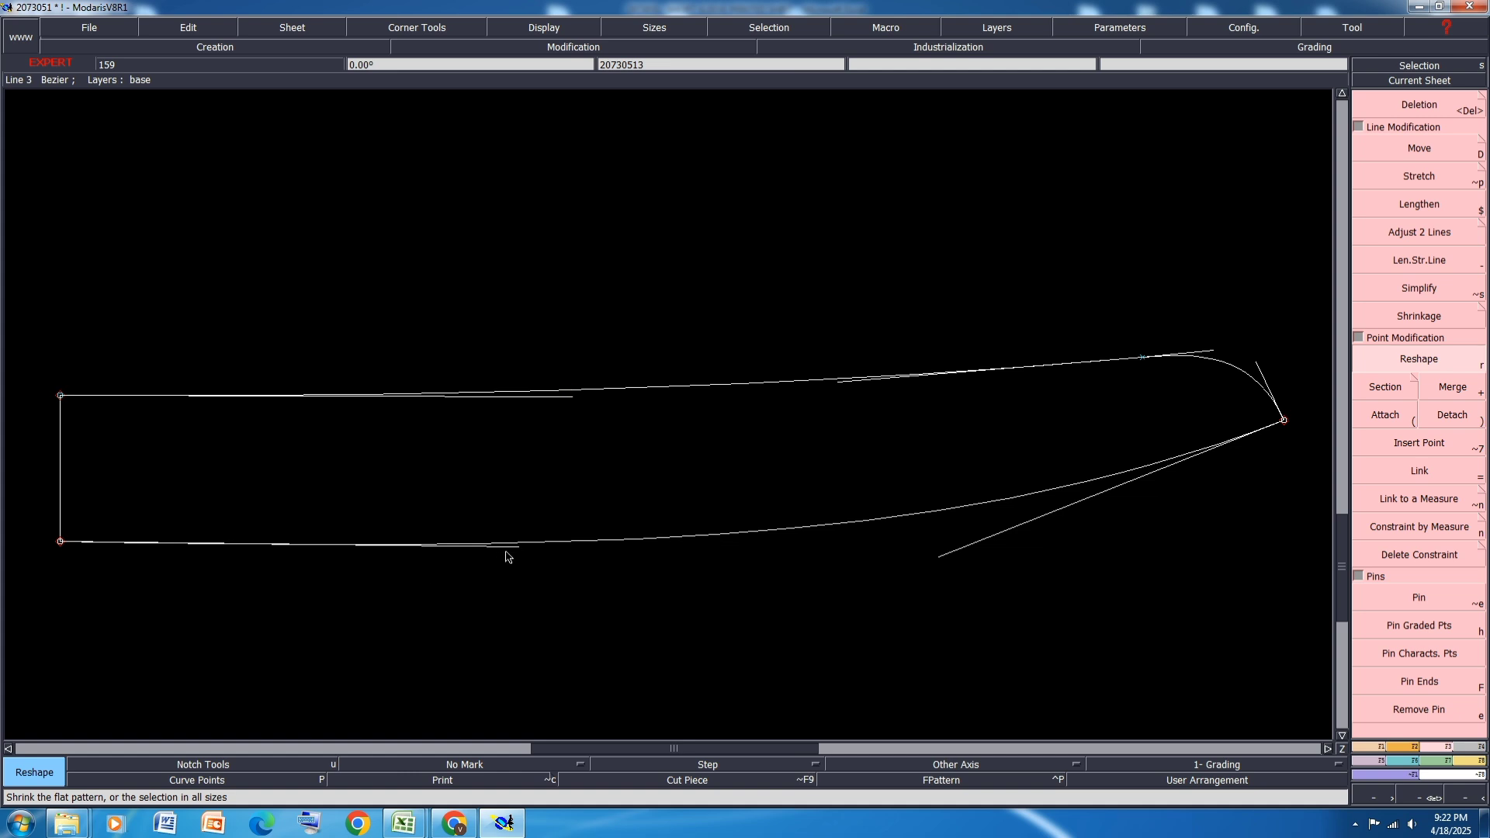
scroll(534, 495, "down", 1)
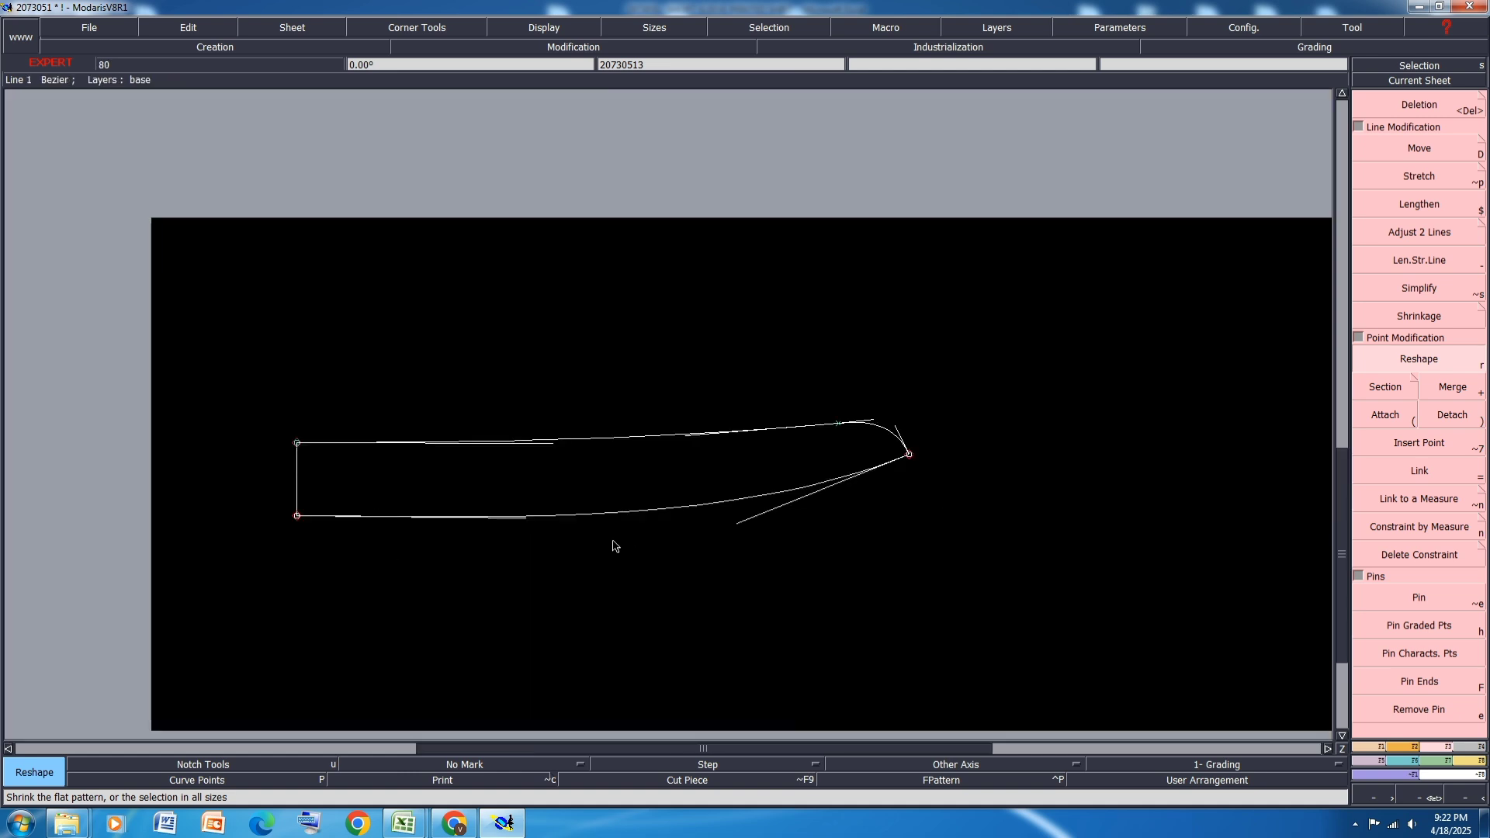
Step: Measure the bottom curve's length, and move the collar stand's front tip and inserted upper point by -0.1 cm horizontally
key("l")
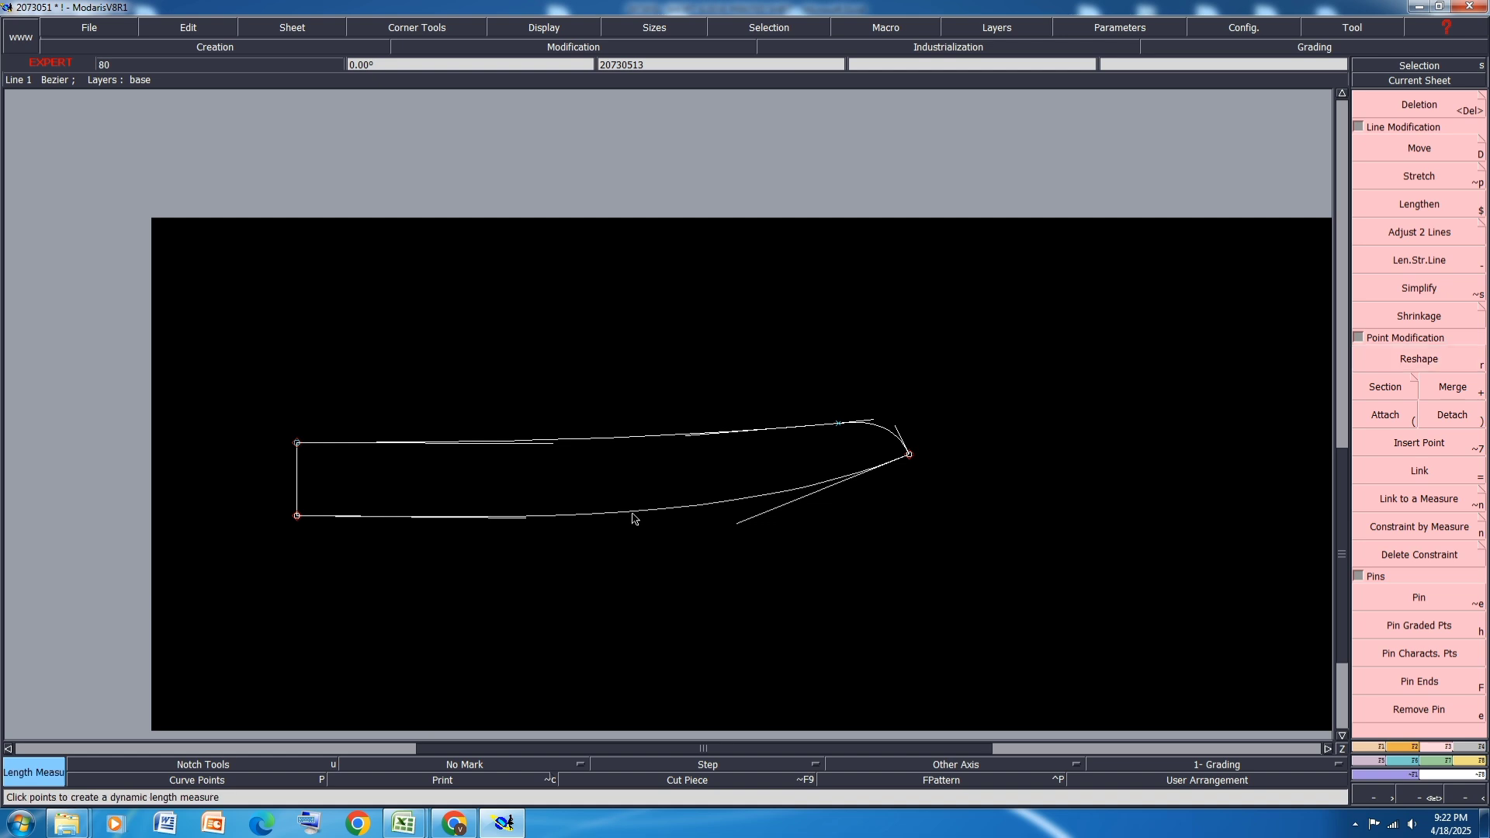
left_click(632, 513)
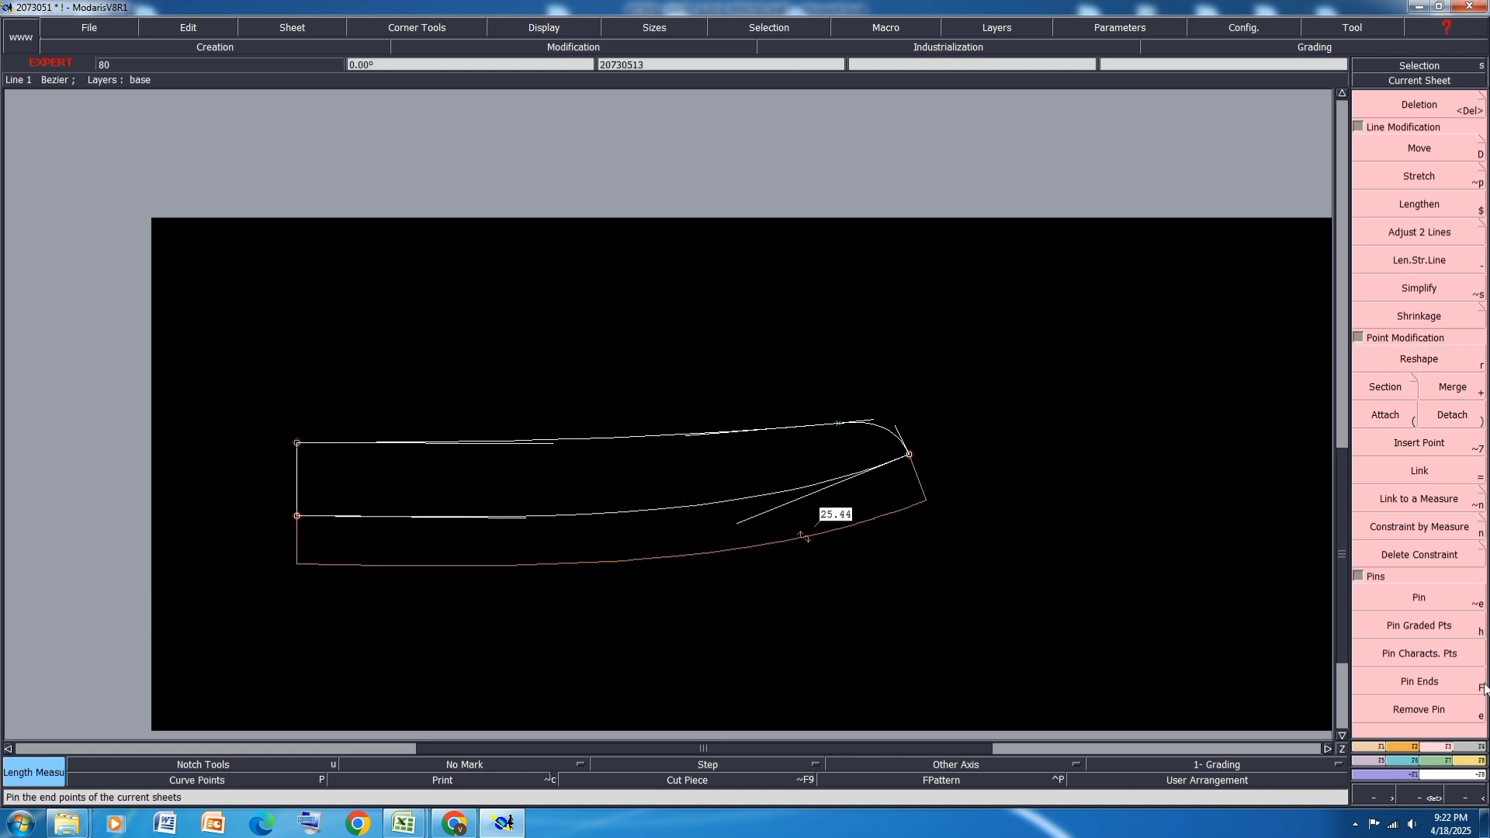
left_click(1457, 147)
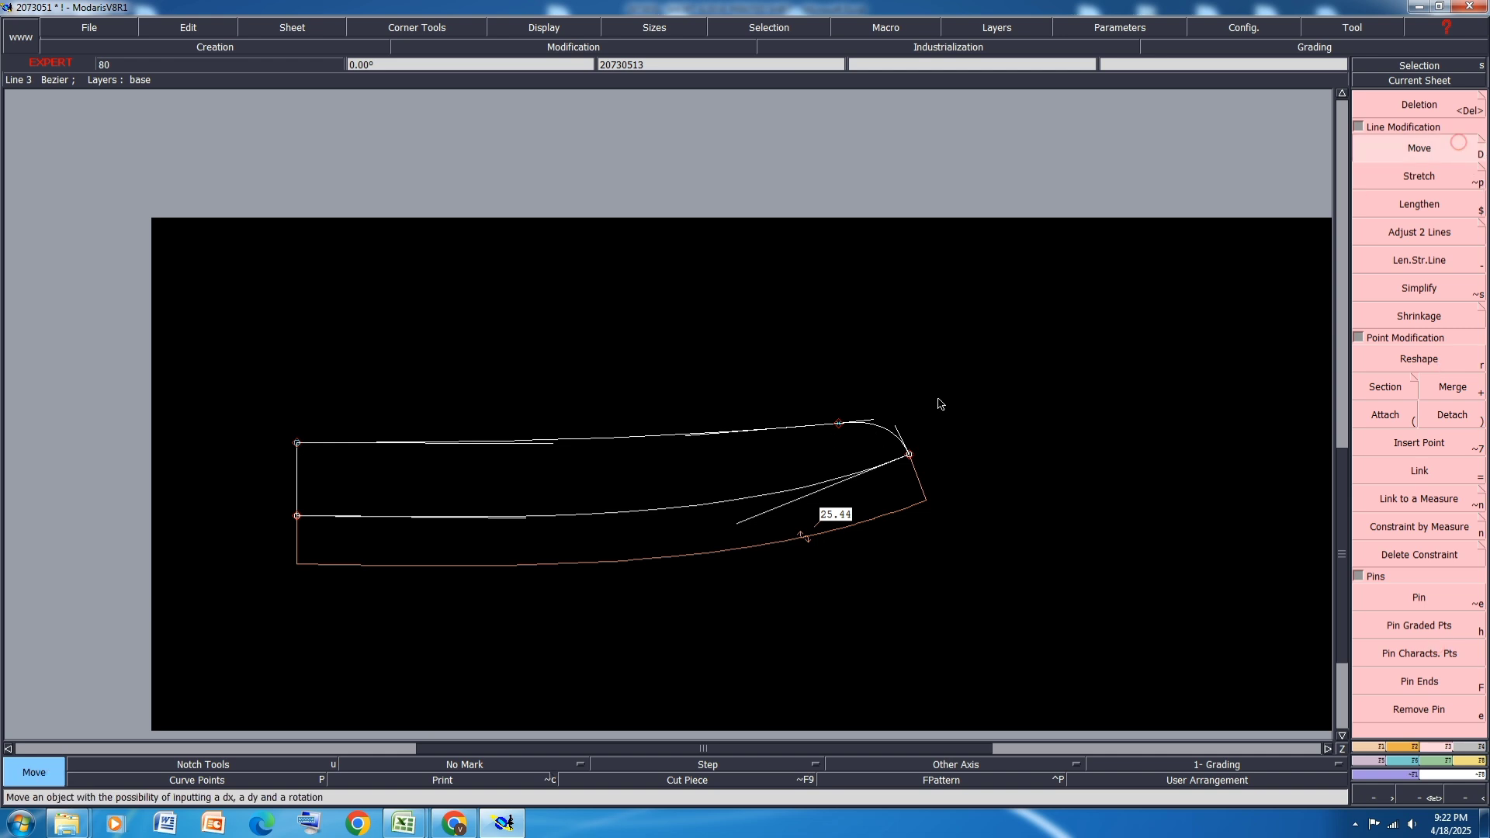
left_click(907, 461)
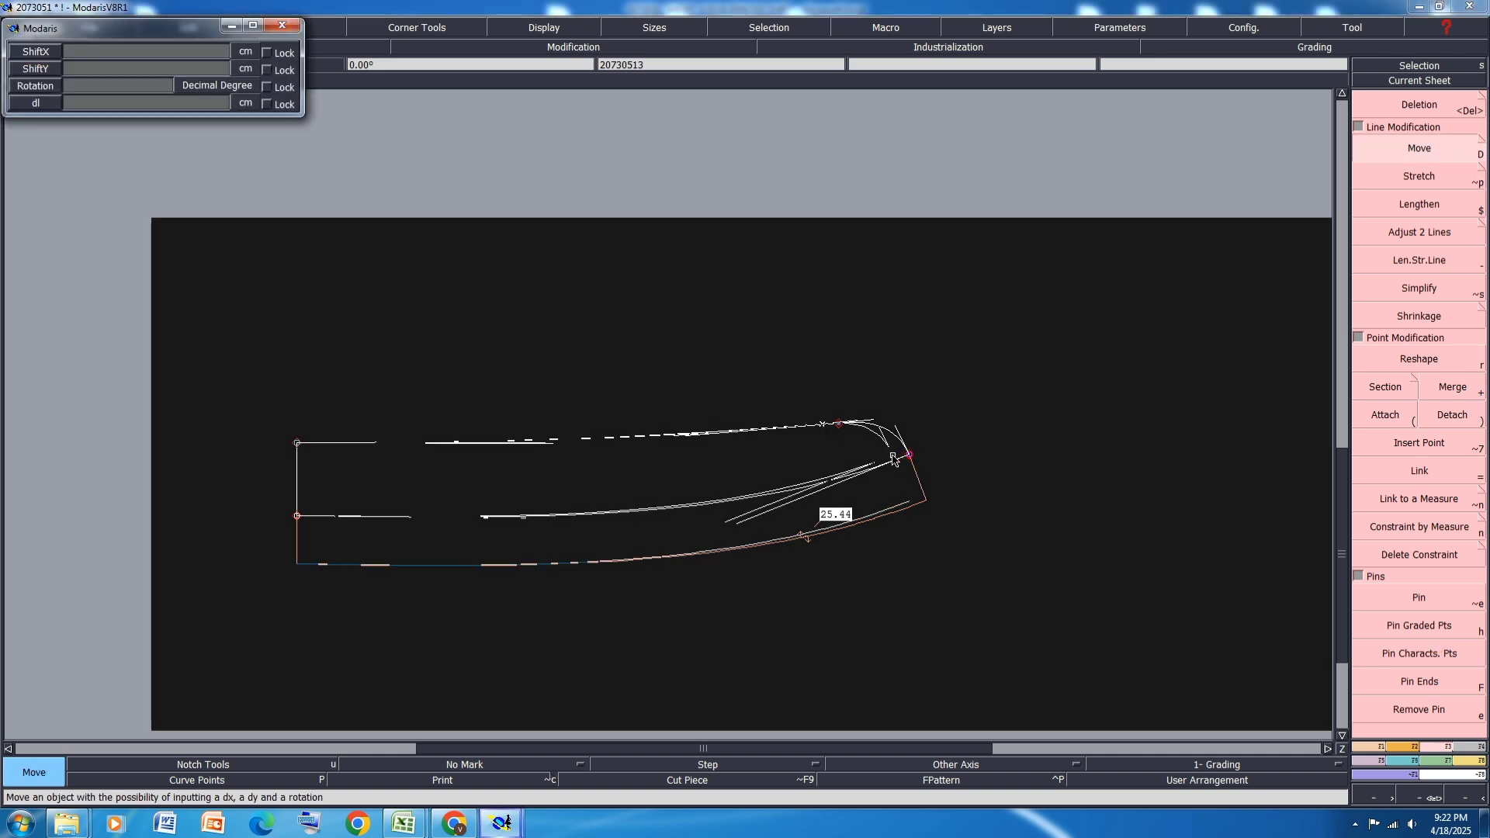
type("-.1")
key("Return")
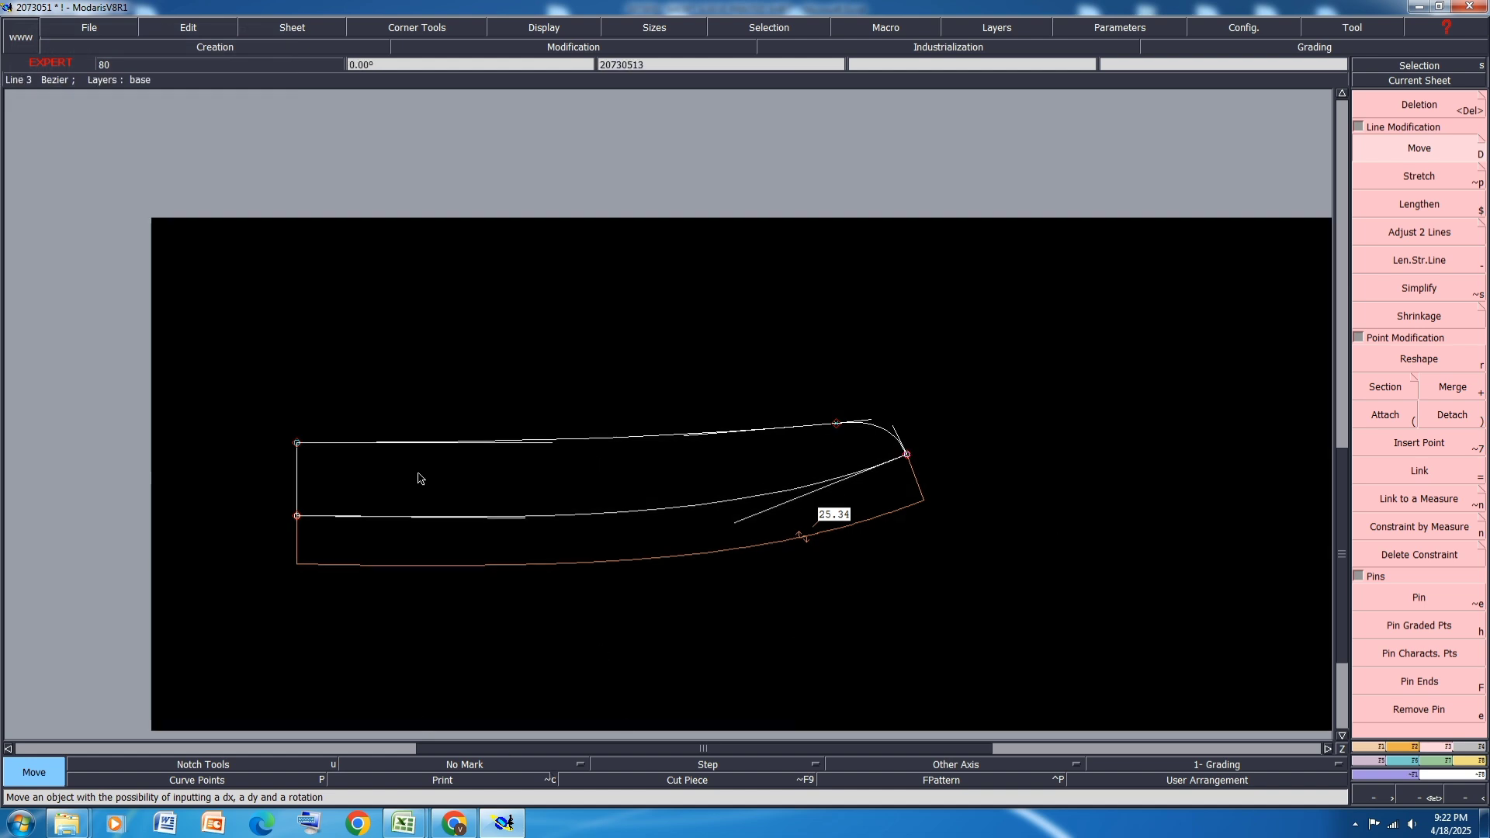
Step: Measure the upper edge from the upper back point to the inserted front point
key("l")
left_click(298, 443)
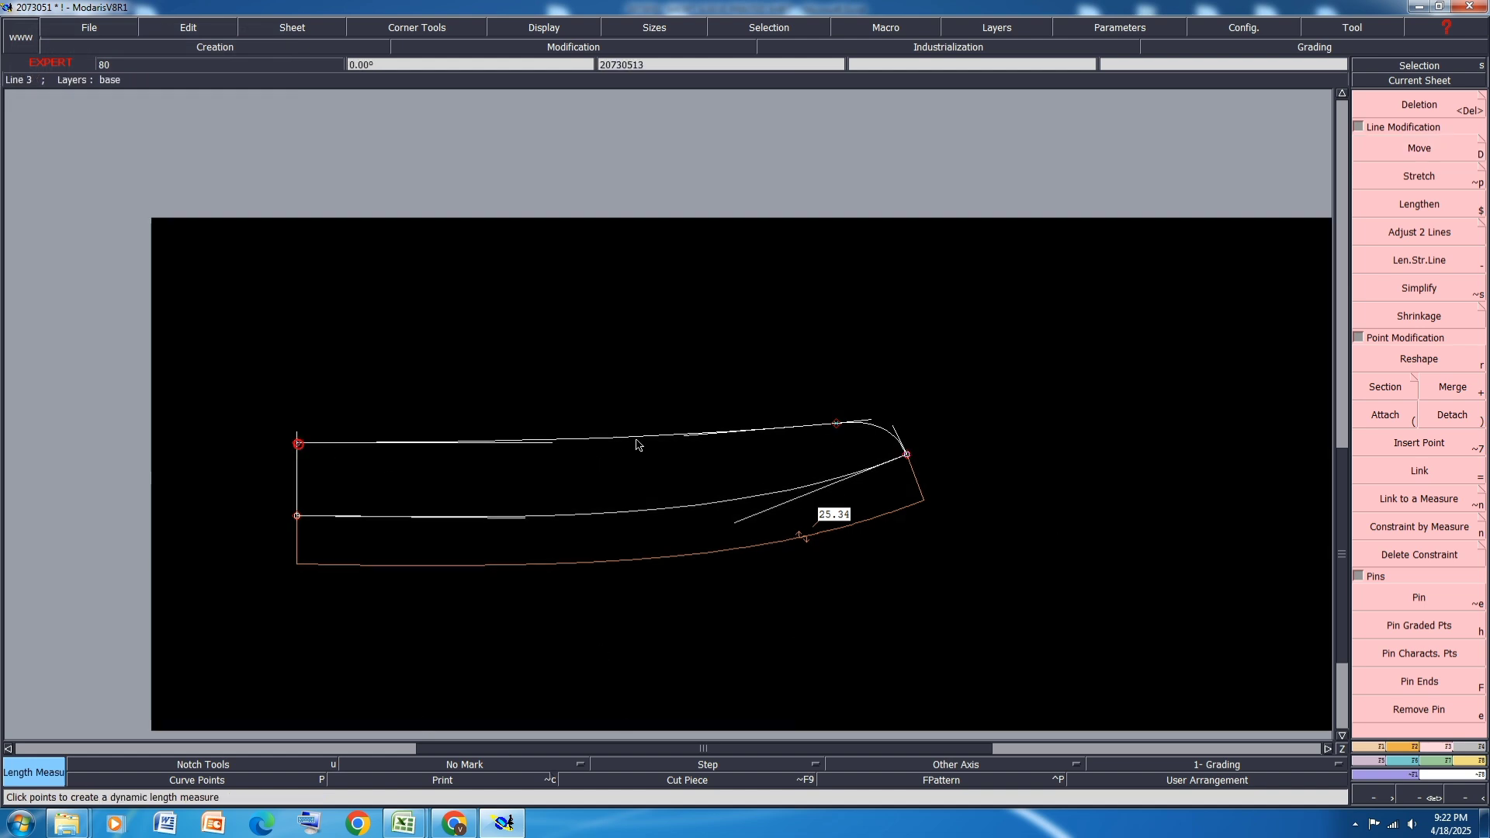
left_click(836, 423)
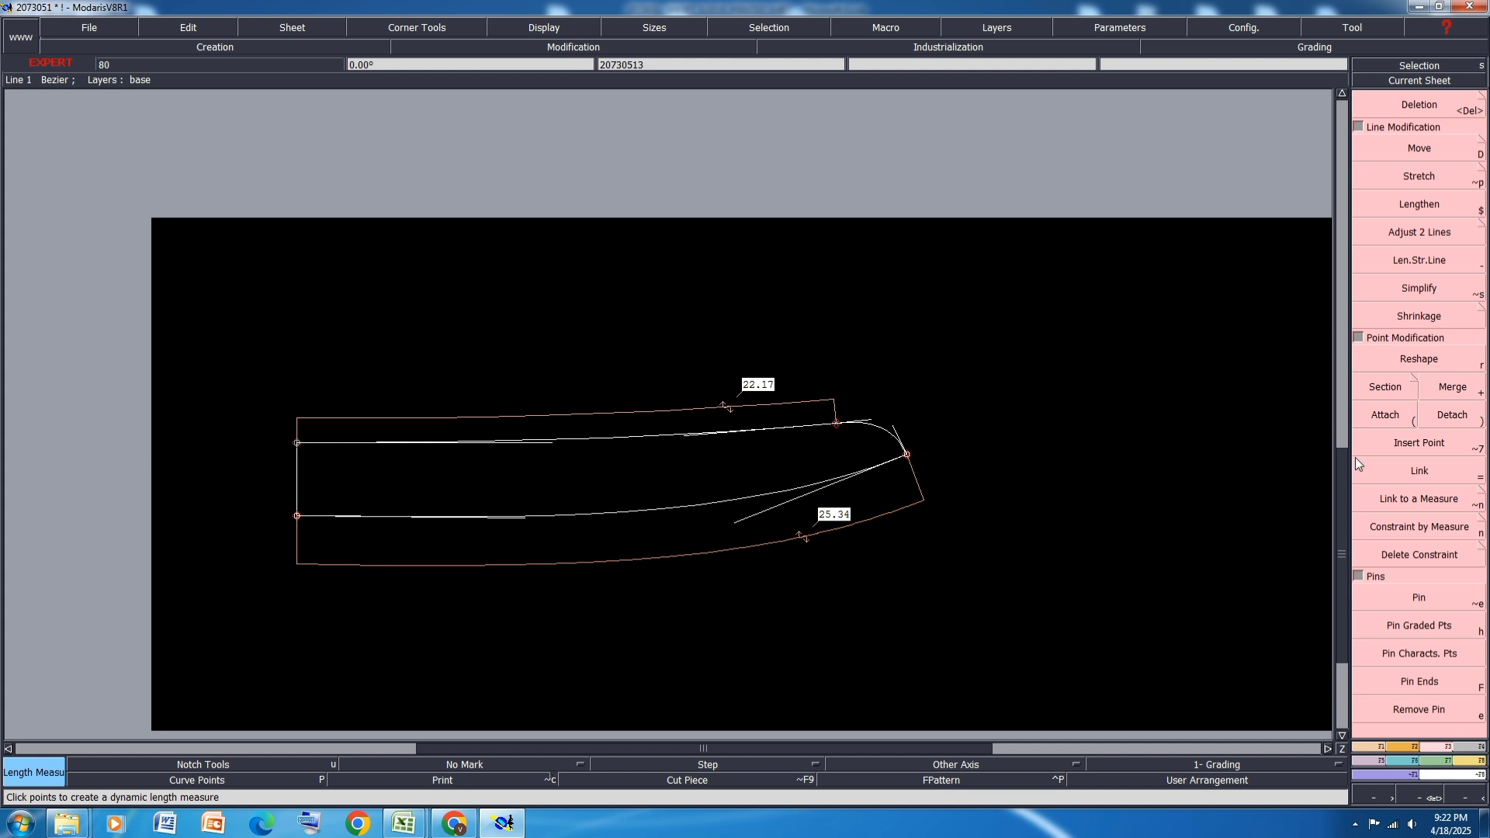
Step: Try to copy the collar stand's geometry onto a new sheet, and undo the copy
key("shift+x")
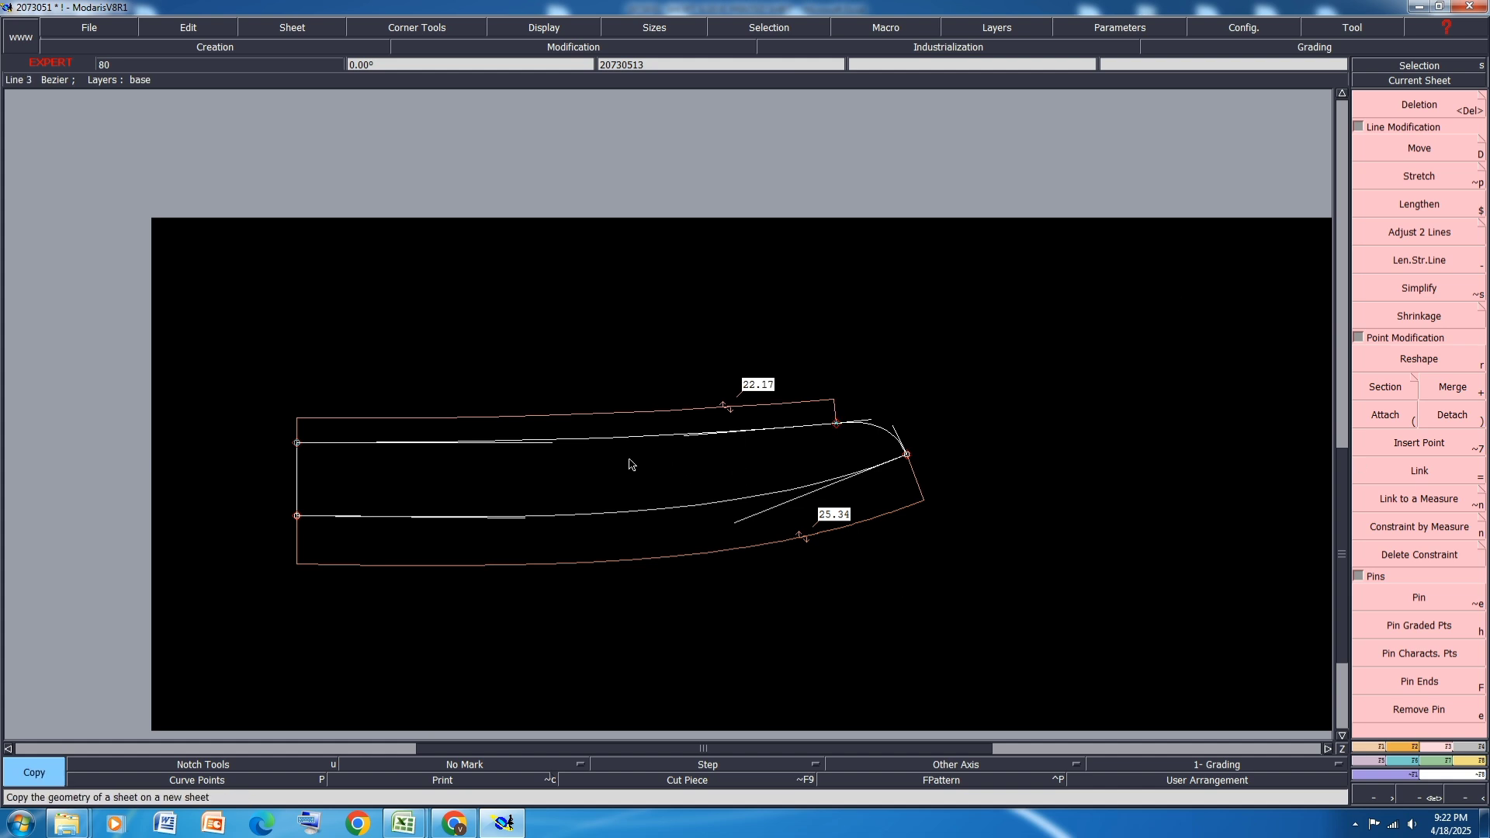
left_click(884, 437)
key("j")
scroll(1202, 620, "up", 1)
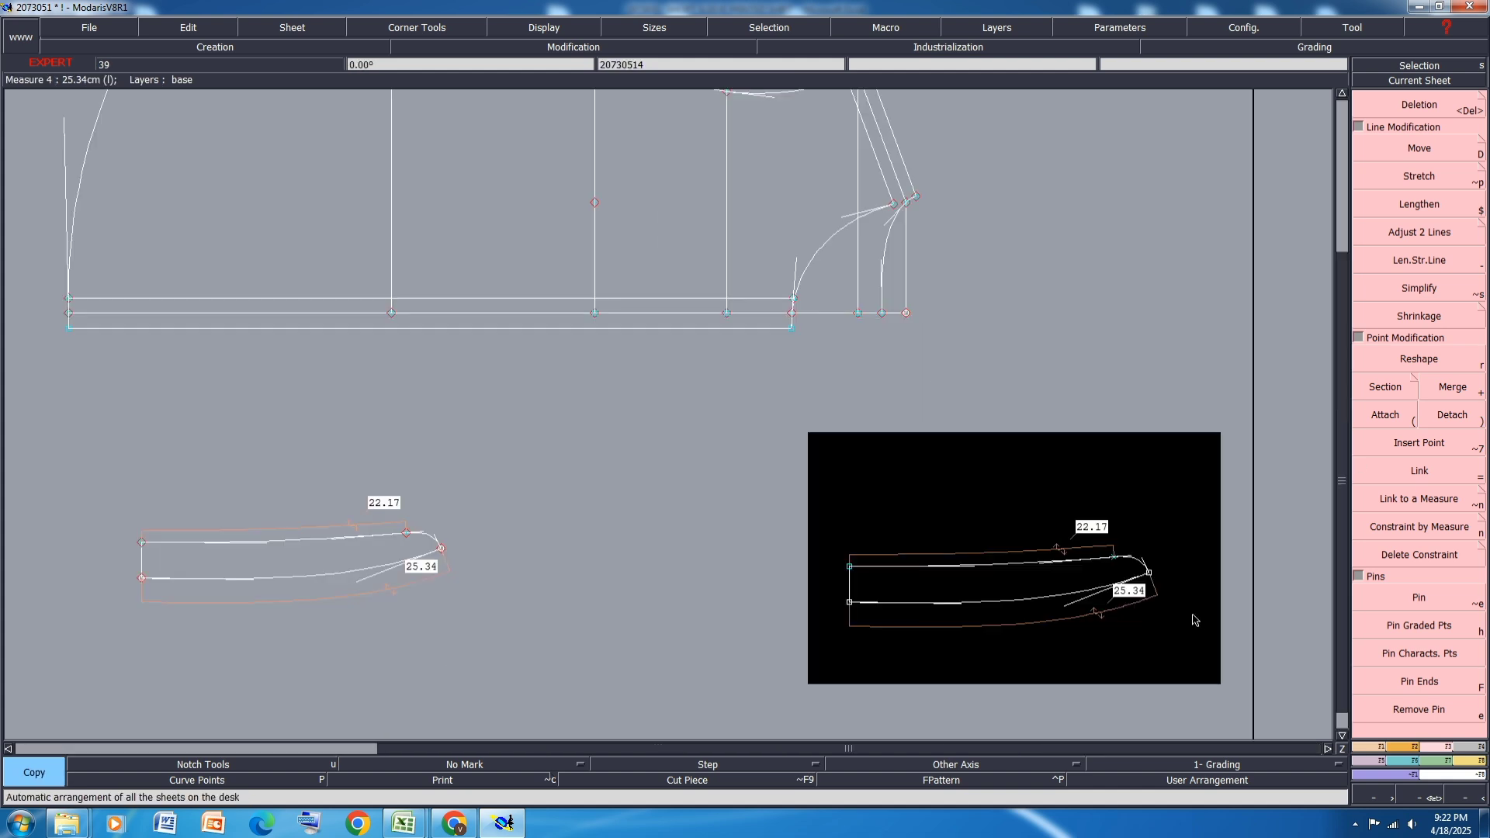
key("ctrl+z")
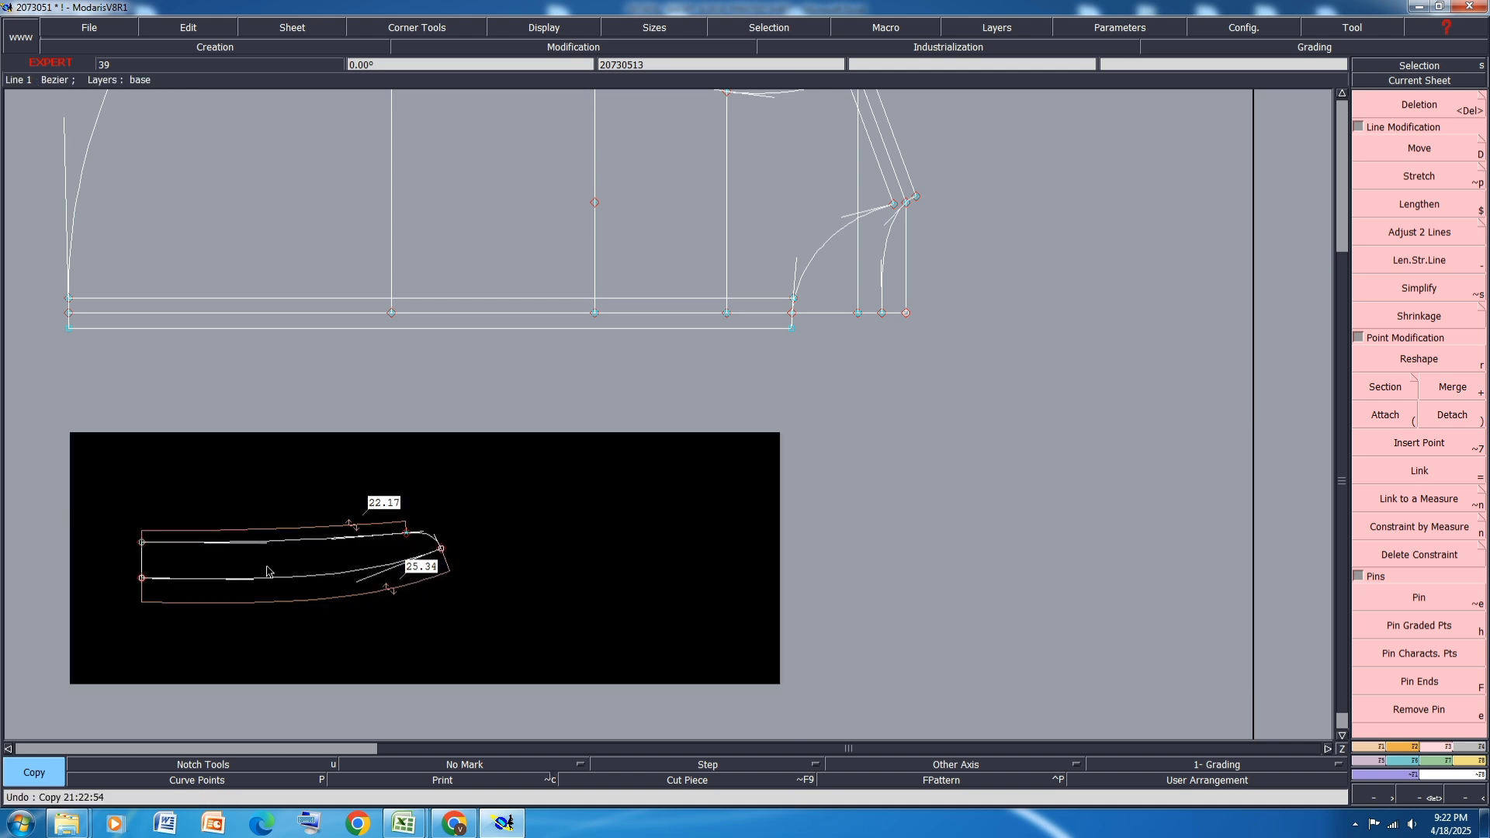
scroll(268, 572, "up", 2)
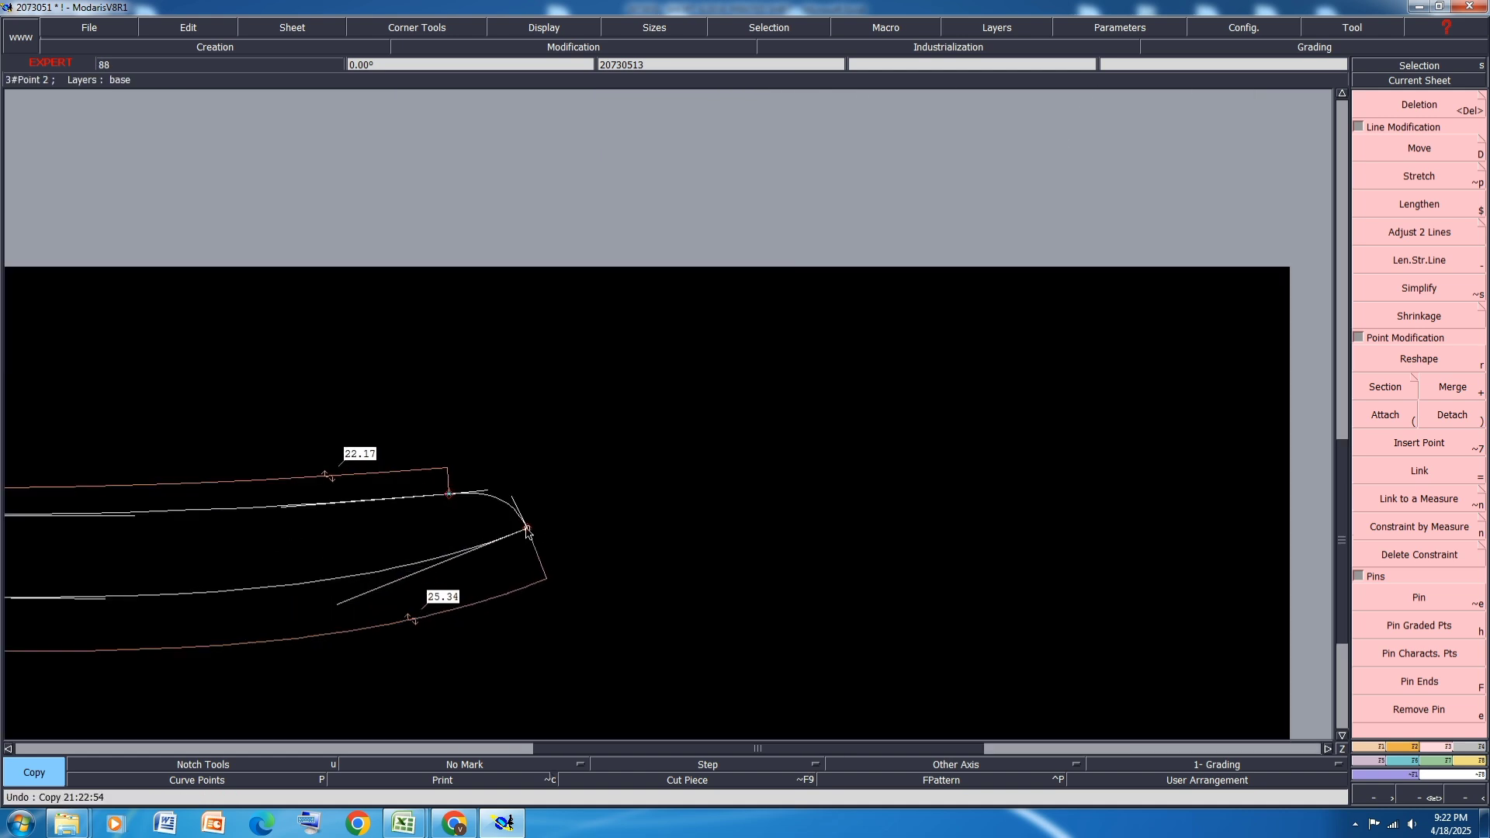
Step: Create a developed point on the collar stand's bottom curve at a curve length of -2.50 cm from the front tip
key("d")
left_click(526, 530)
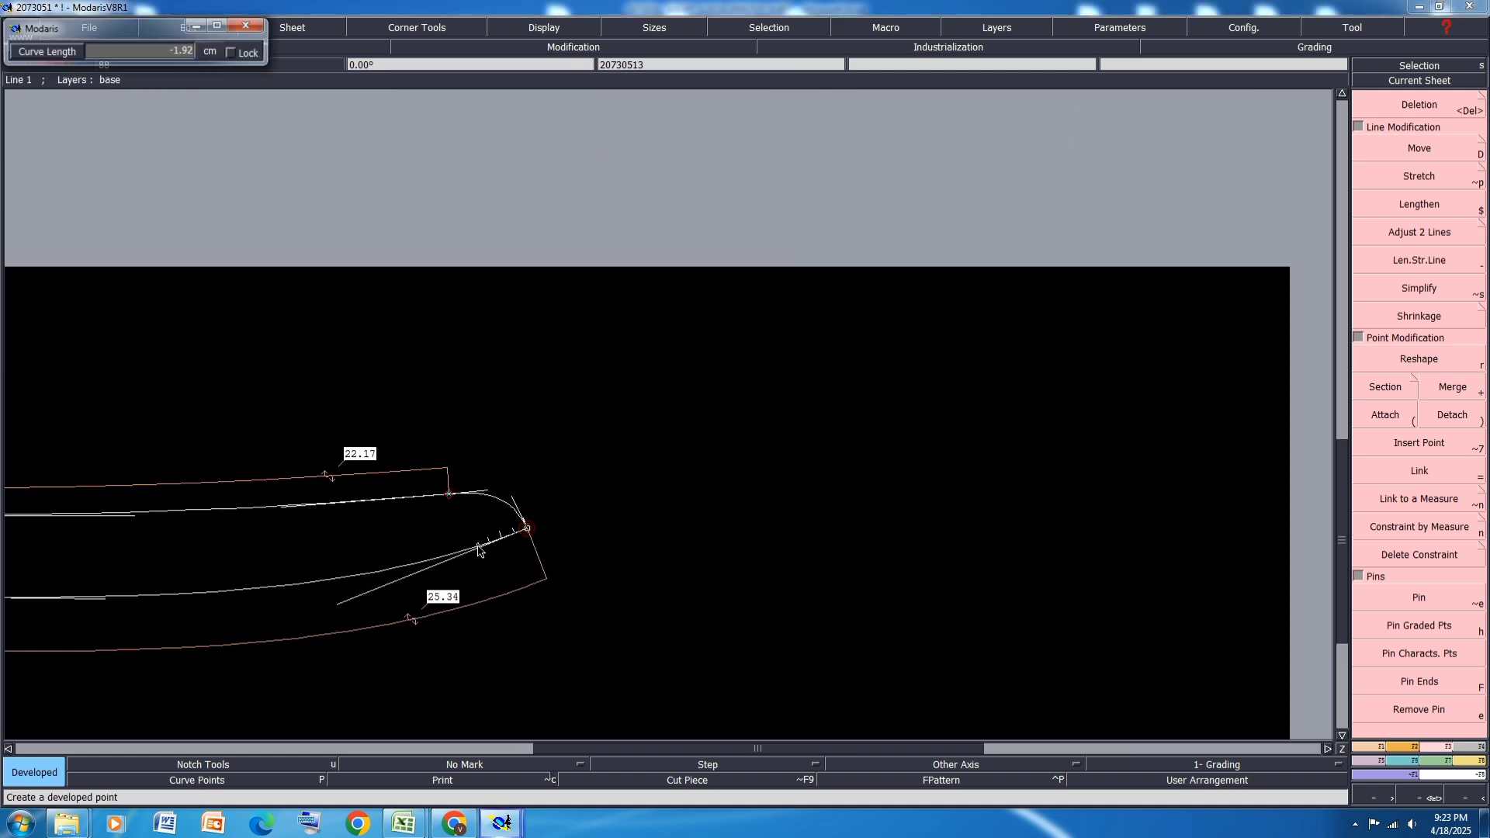
type("-2.50")
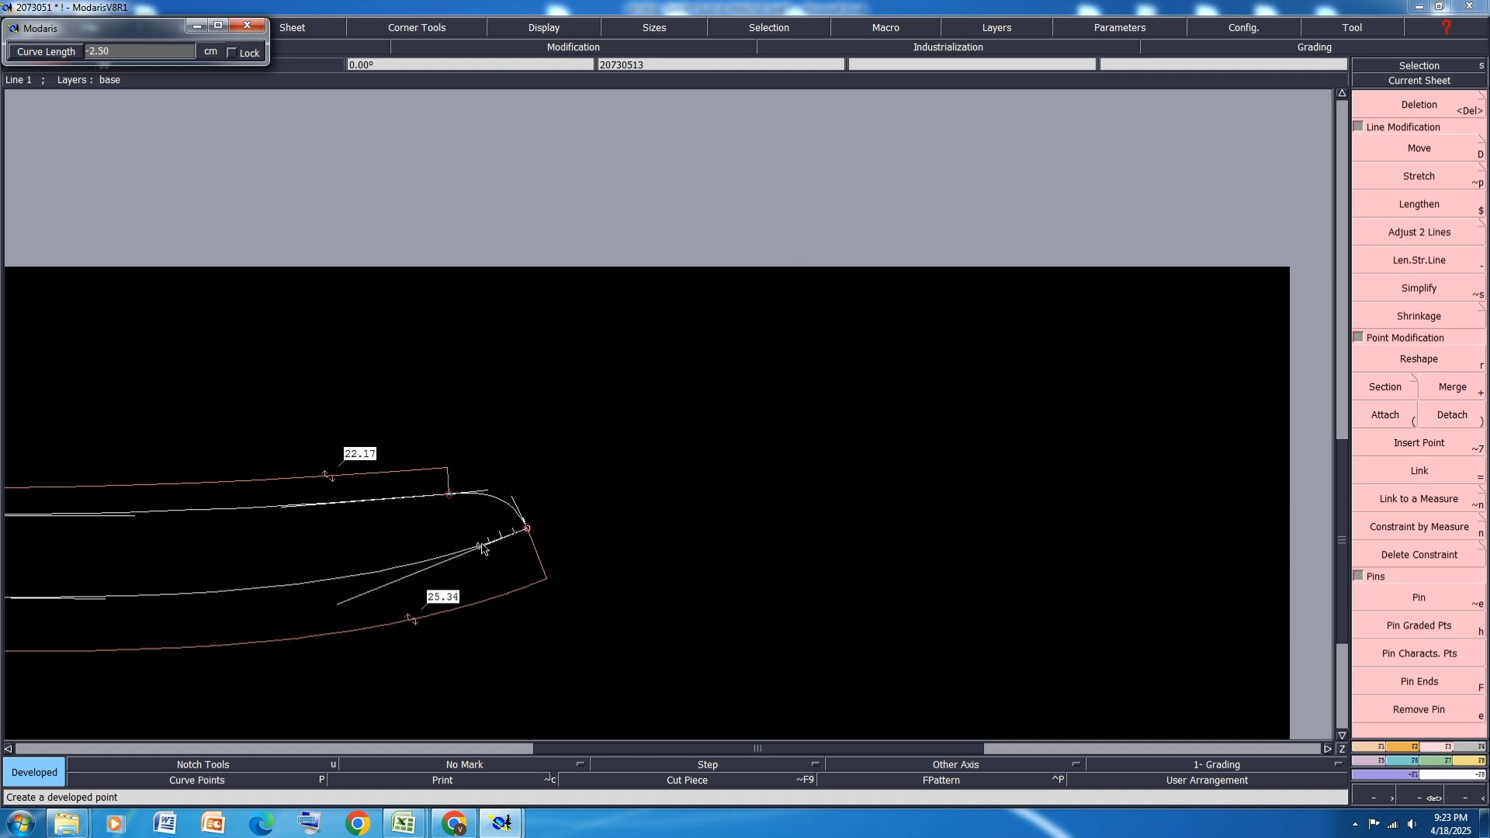
key("Return")
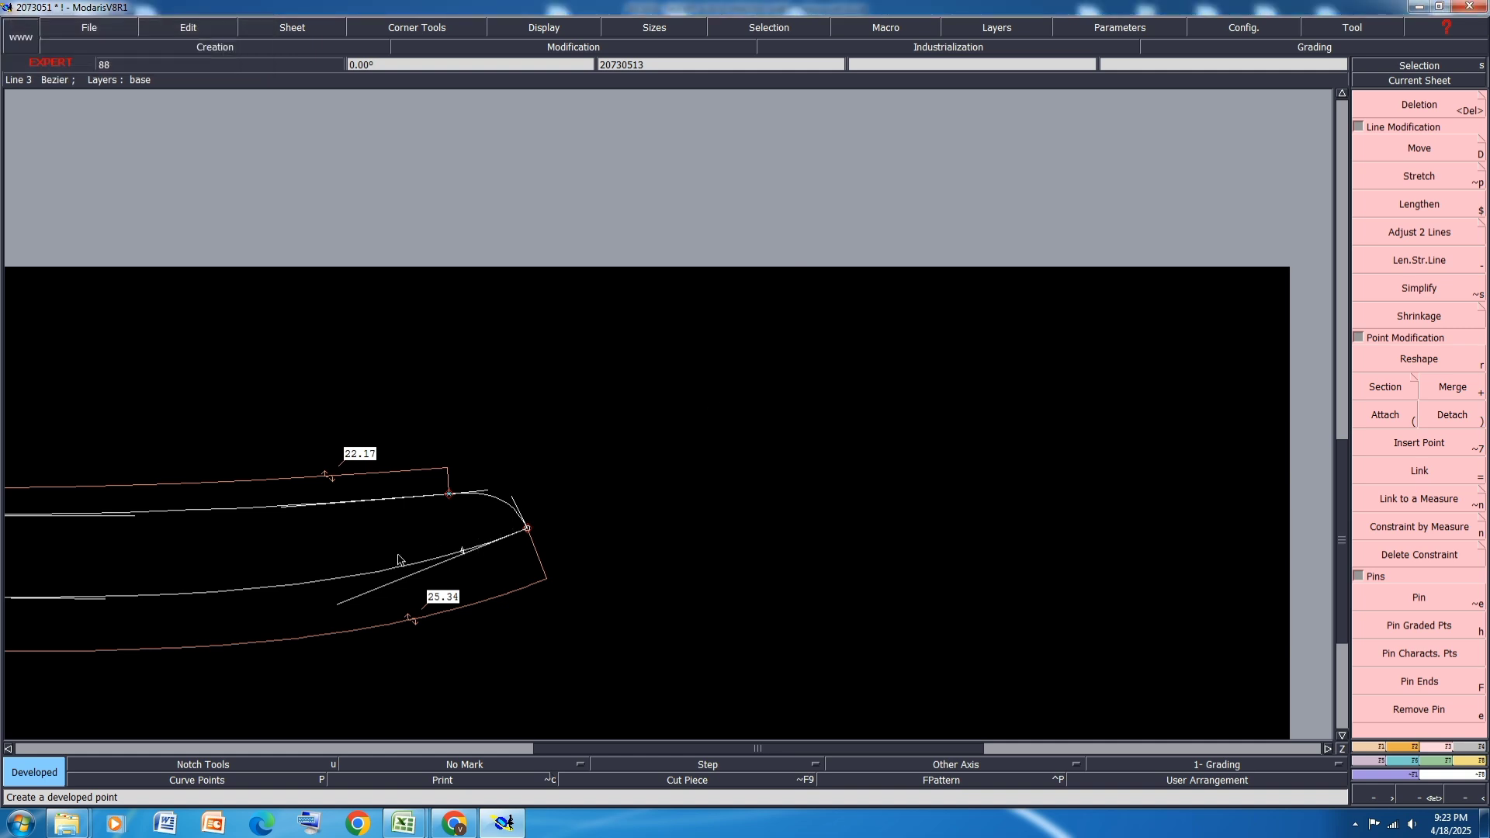
Step: Copy the collar stand's geometry onto a new sheet and flip the copy horizontally
key("c")
left_click(352, 559)
left_click(622, 487)
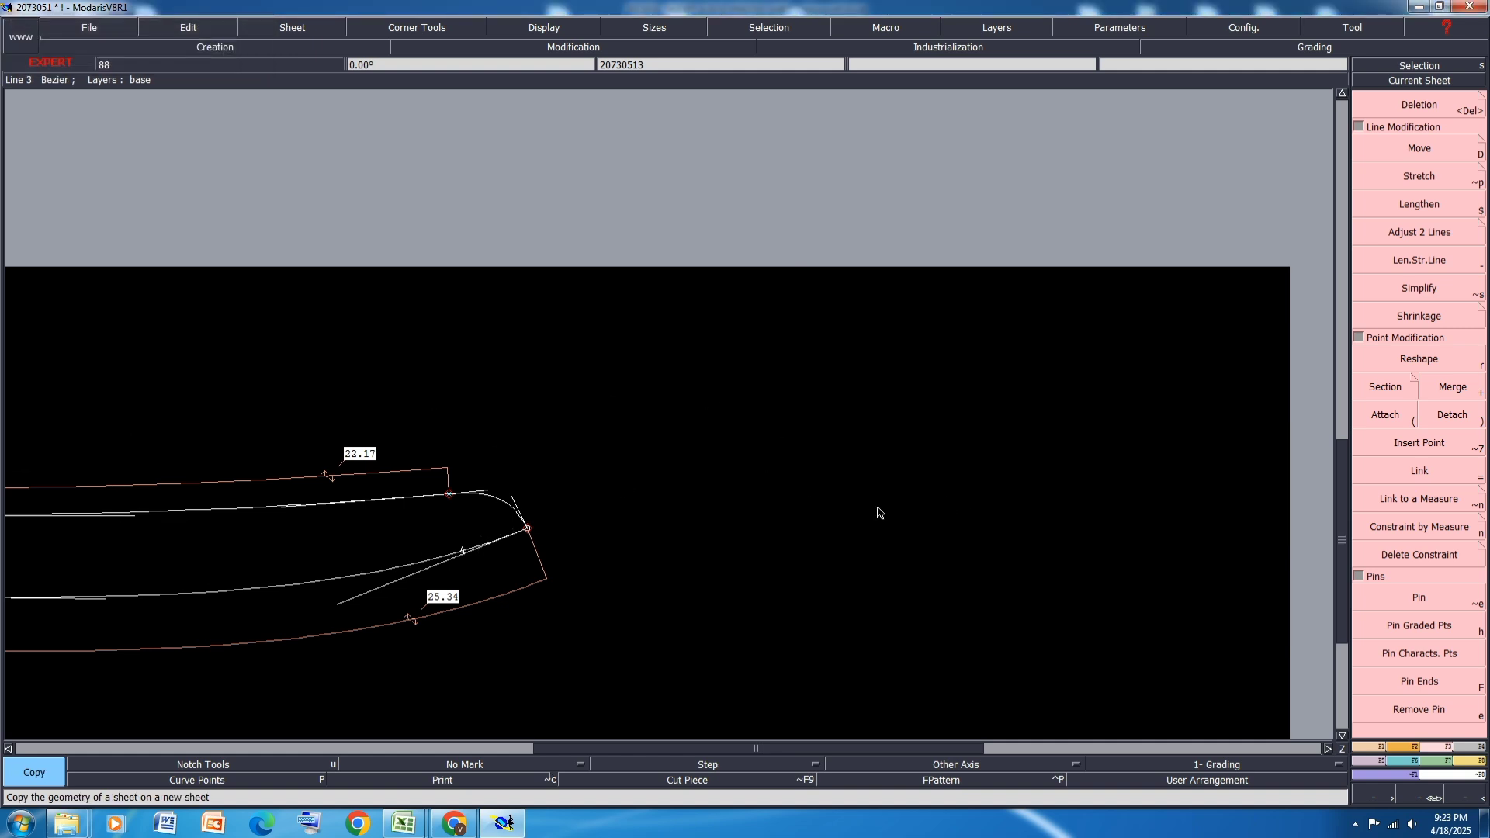
key("8")
left_click(1144, 642)
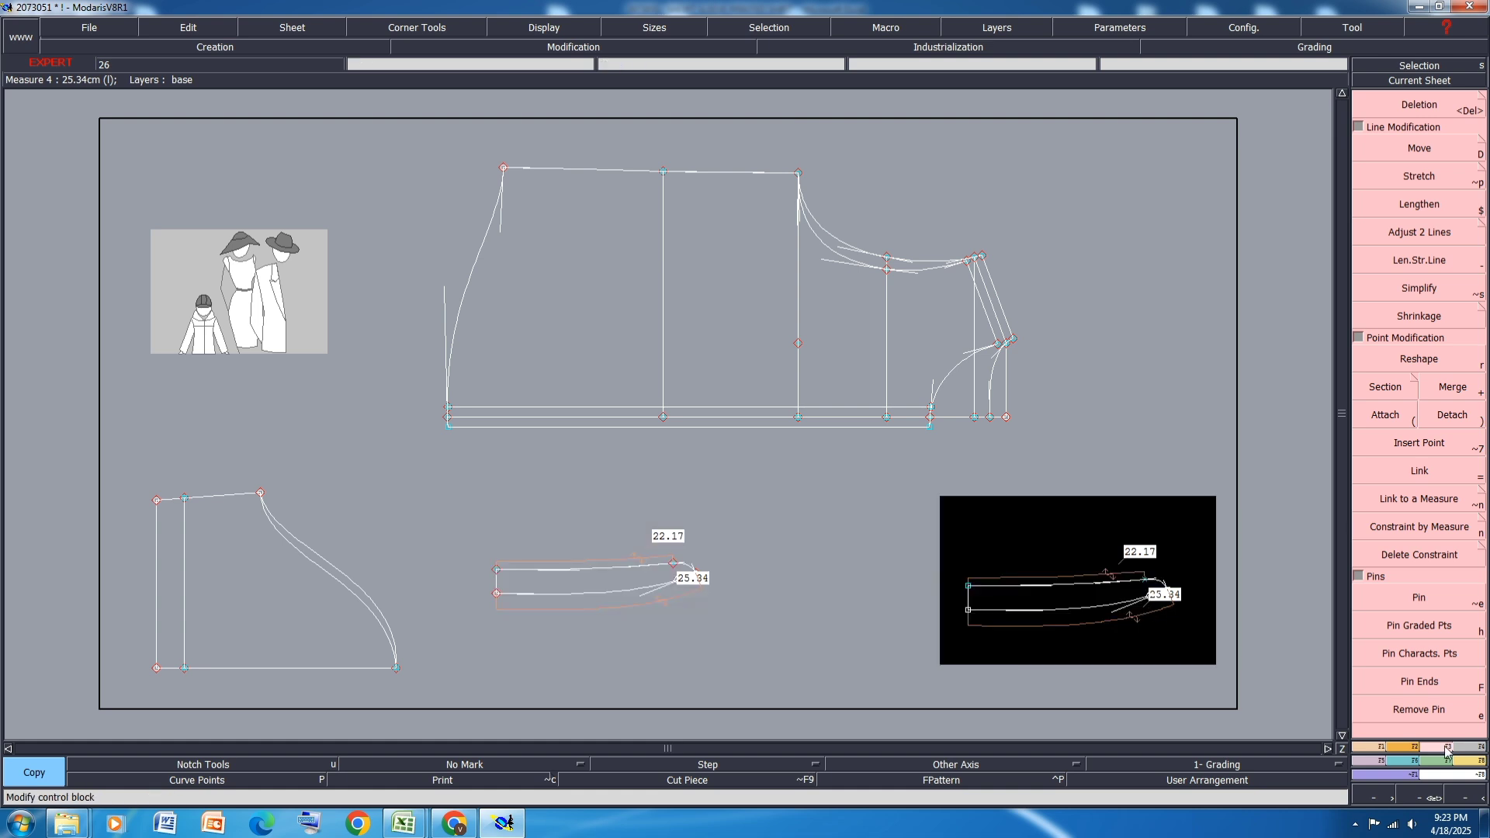
left_click(1403, 749)
left_click(1385, 372)
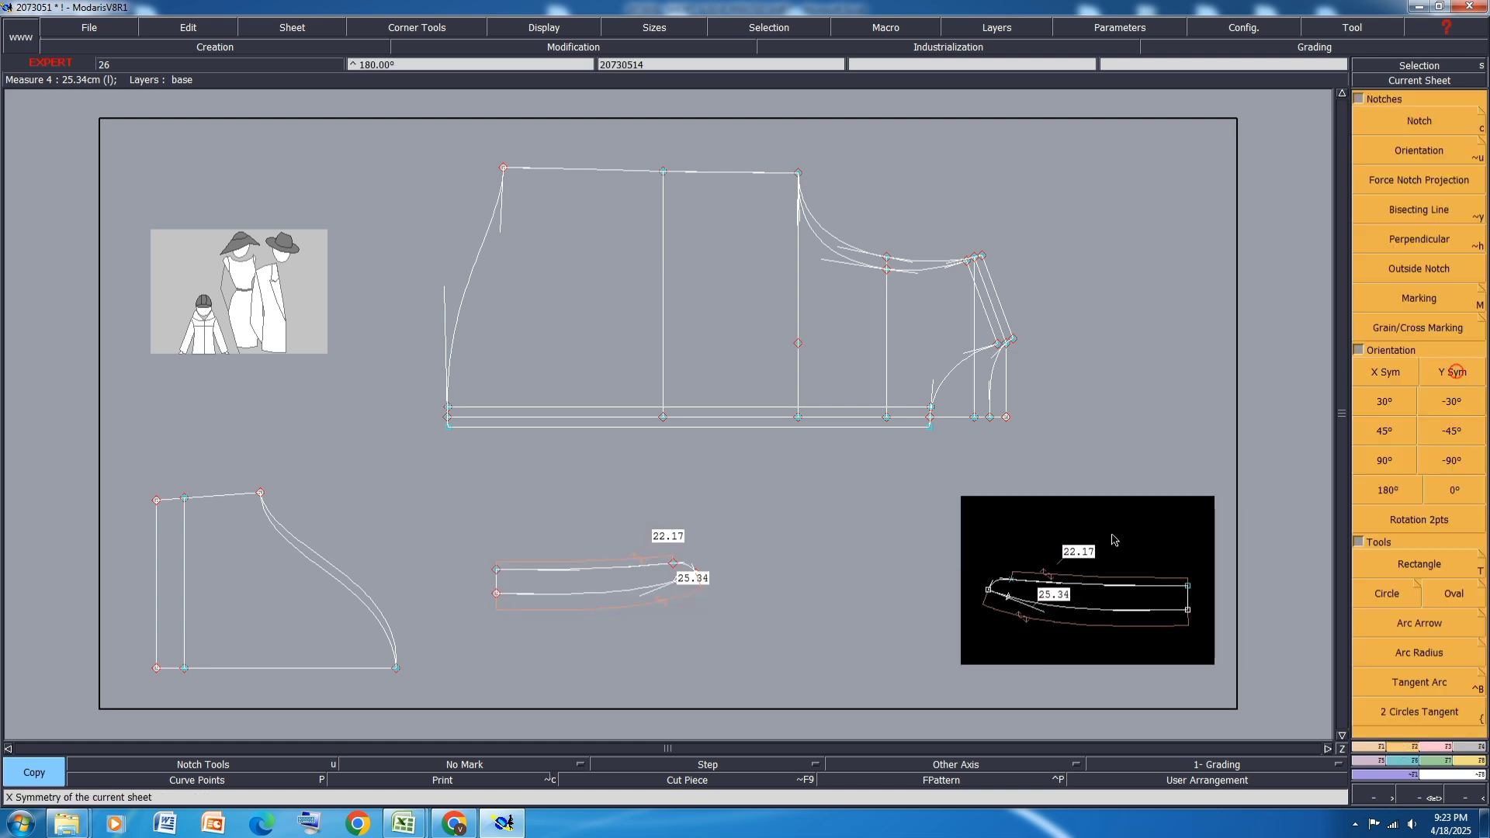
Step: Marry the flipped copy to the original collar stand, pivot it so the bottom curves overlap at the front, and divorce the sheets
scroll(980, 607, "up", 1)
key("m")
left_click(959, 592)
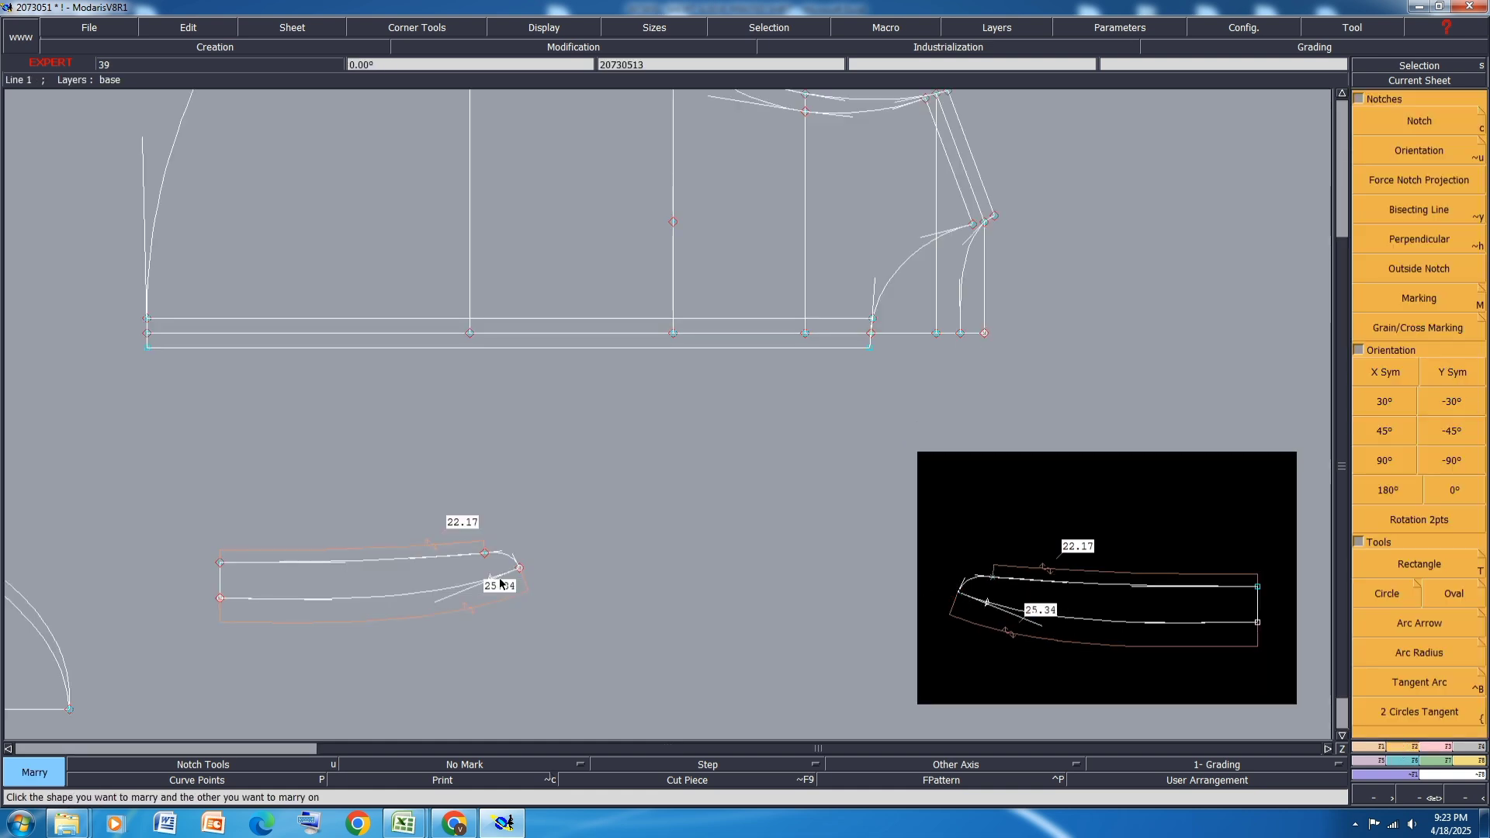
left_click(491, 580)
scroll(485, 605, "up", 3)
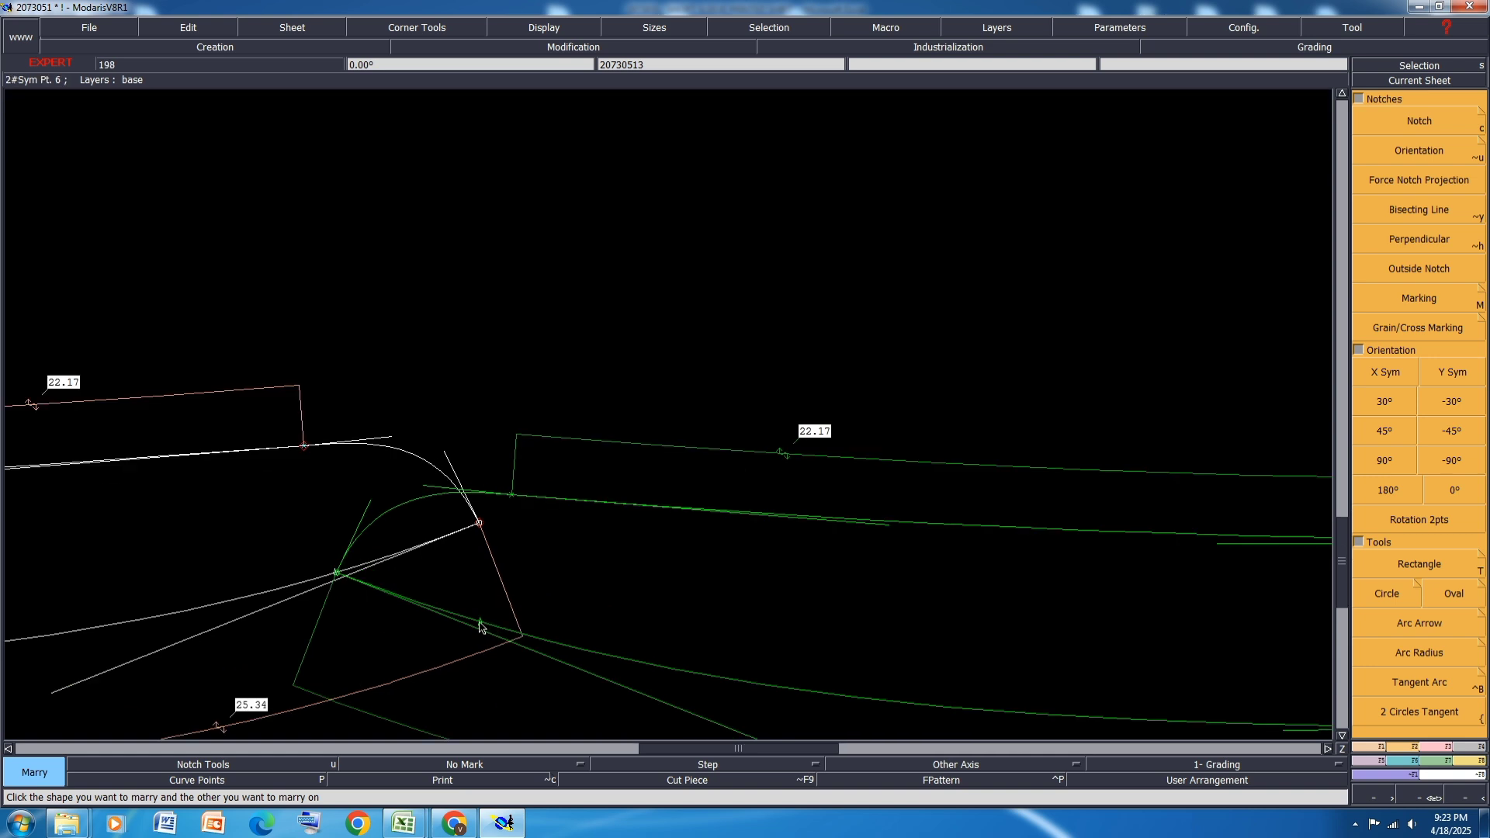
left_click(480, 628)
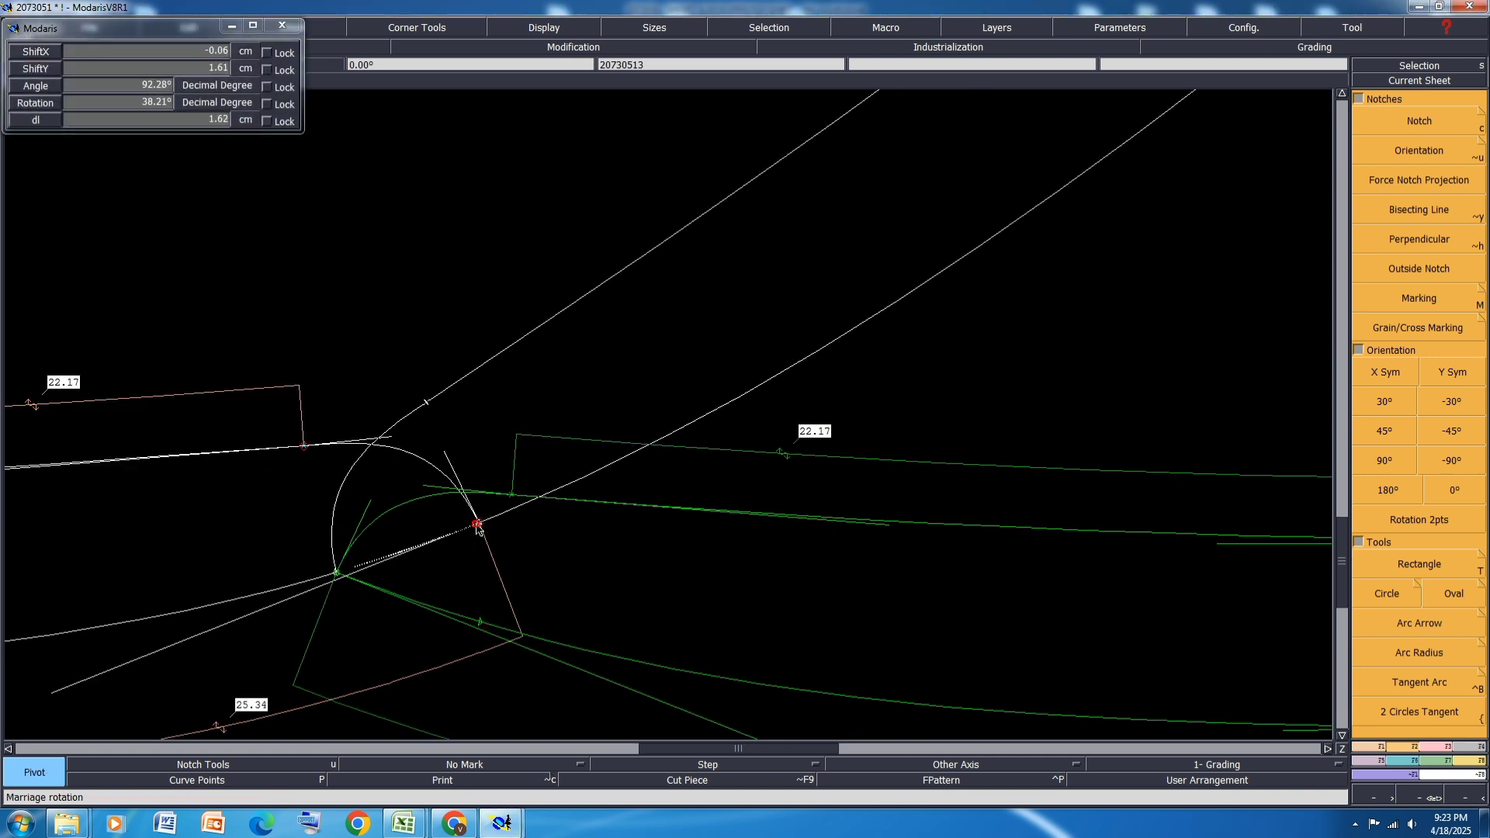
left_click(1437, 223)
left_click(1436, 218)
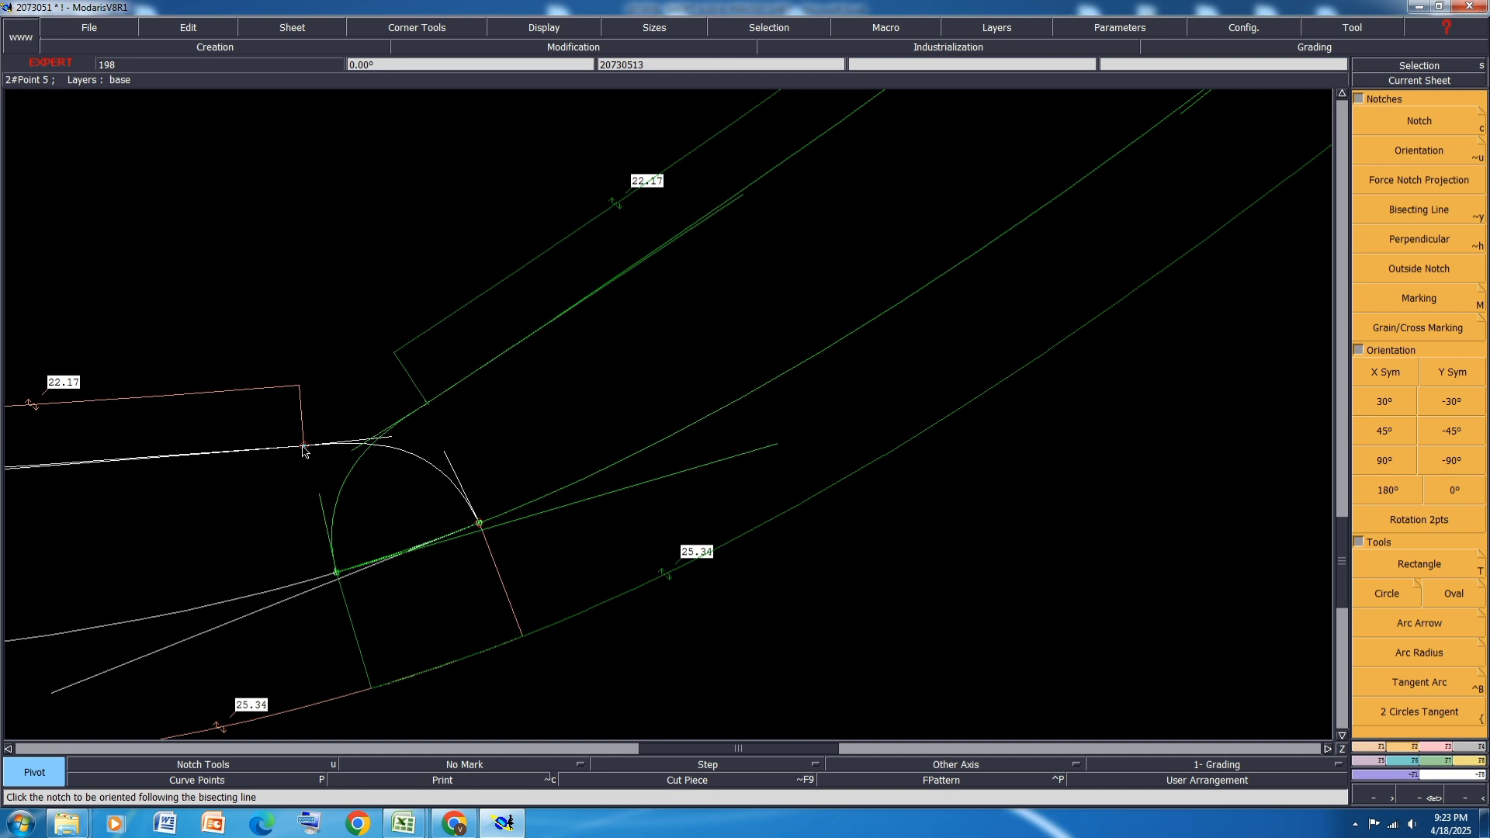
key("d")
left_click(532, 336)
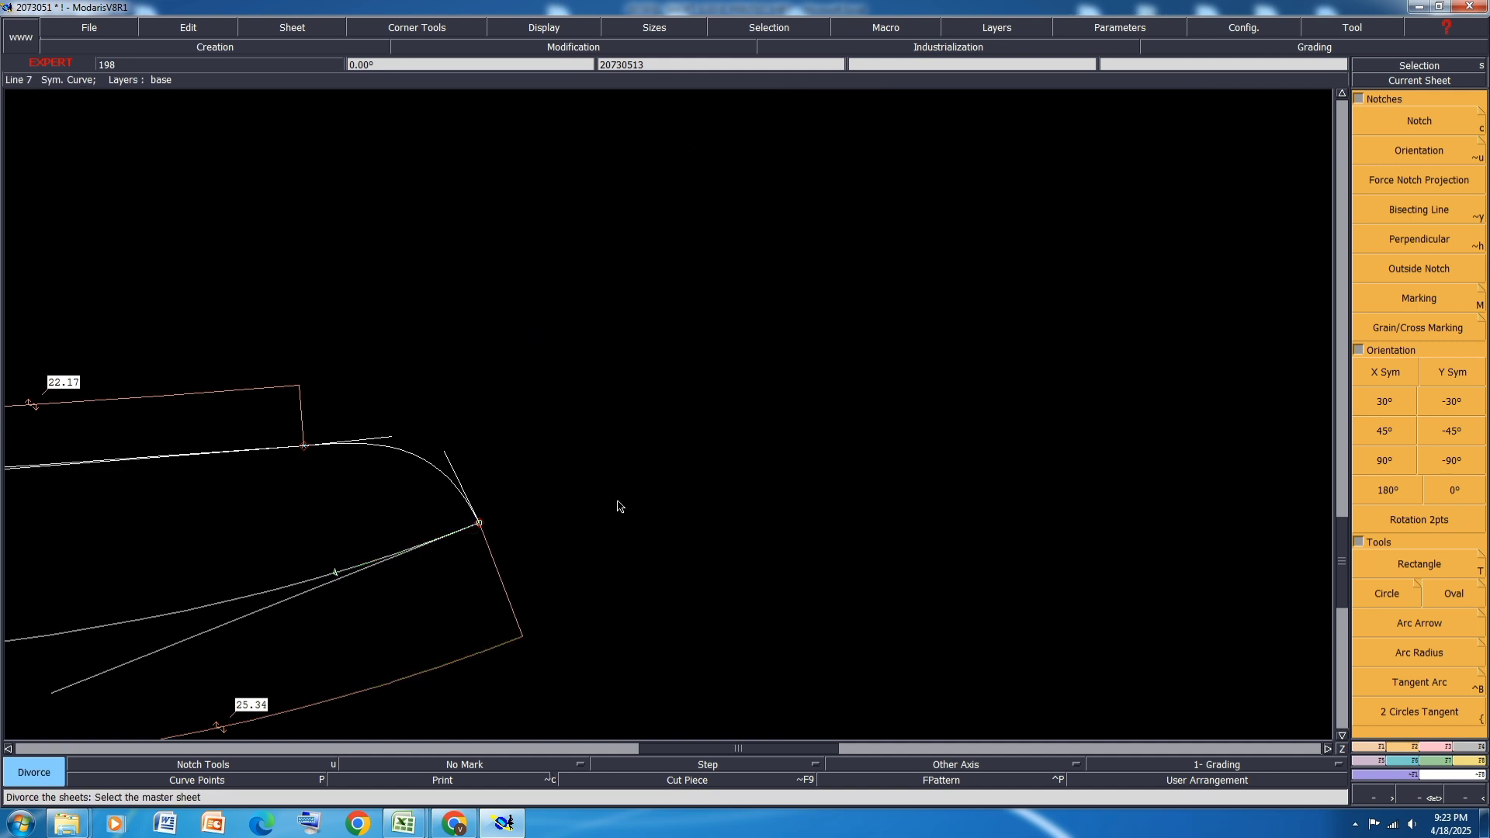
Step: Delete the flipped collar stand sheet, rearrange the remaining sheets, and save the model
key("Home")
left_click(1079, 586)
key("Delete")
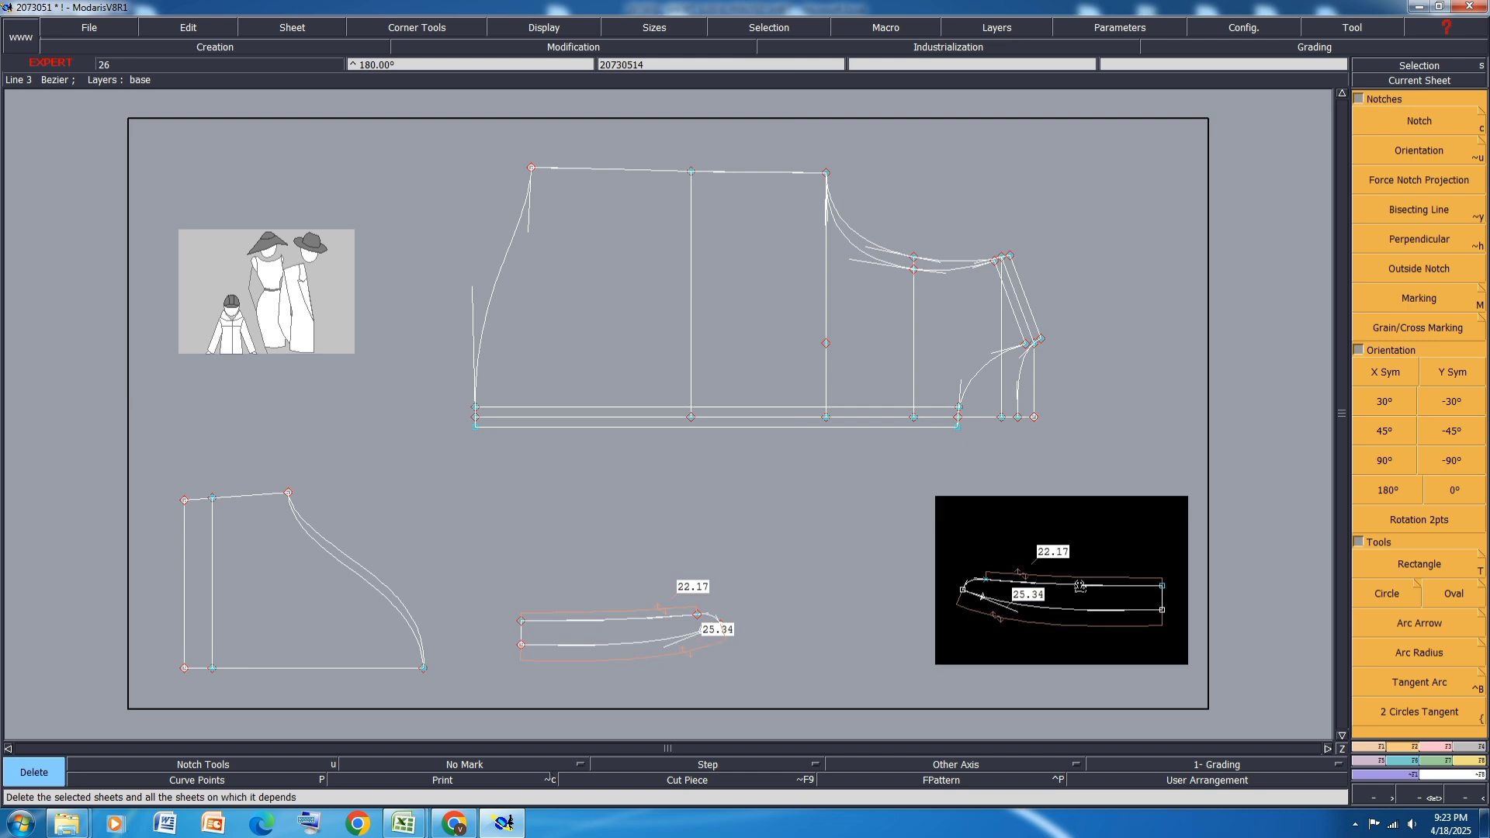
left_click(1080, 586)
key("ctrl+a")
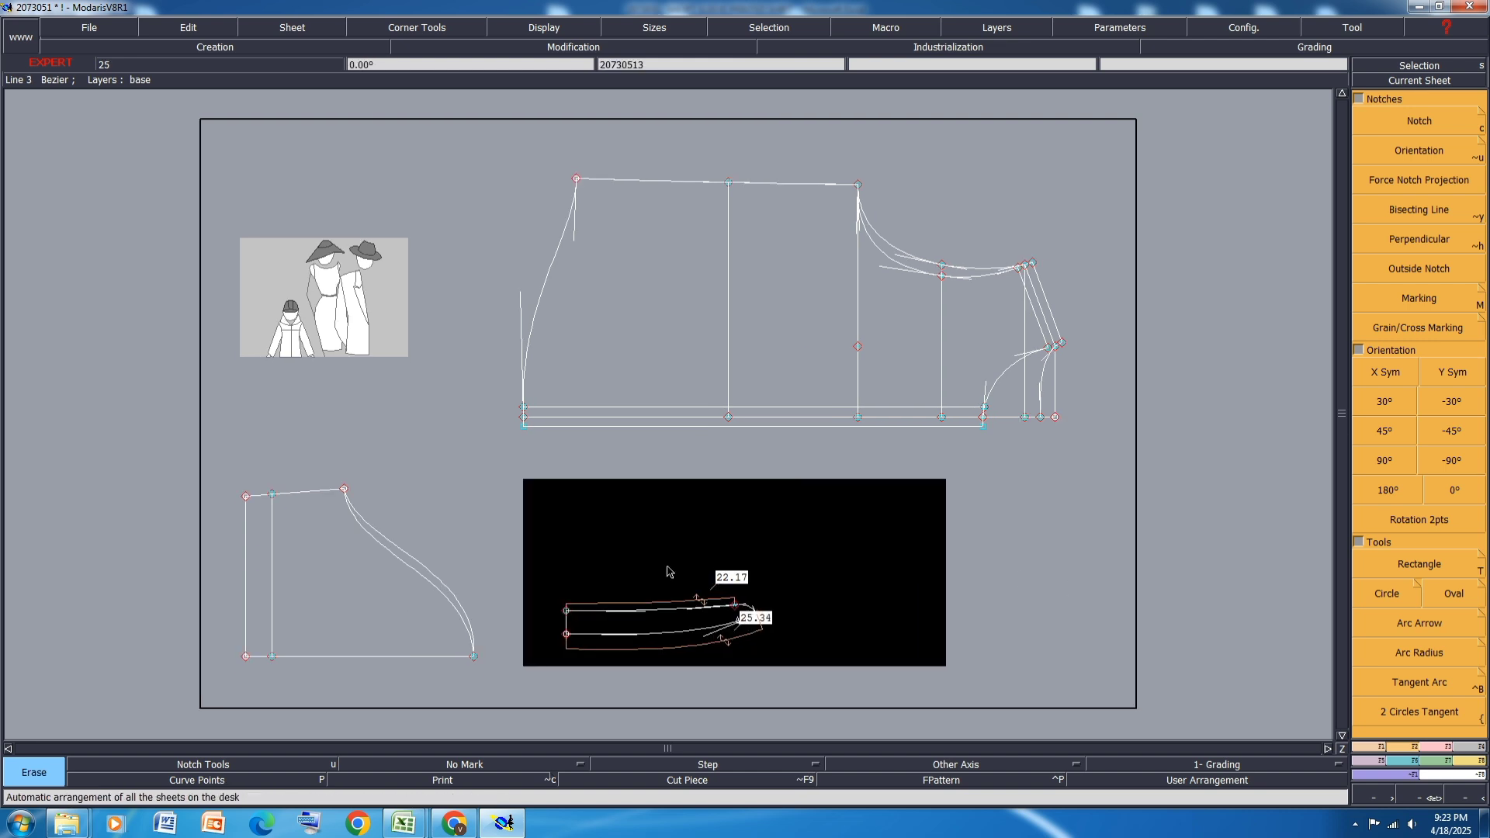
key("ctrl+s")
left_click(663, 495)
Step: Measure the distance between the upper edge's front point and the developed point on the bottom curve, and save the model
scroll(731, 656, "up", 3)
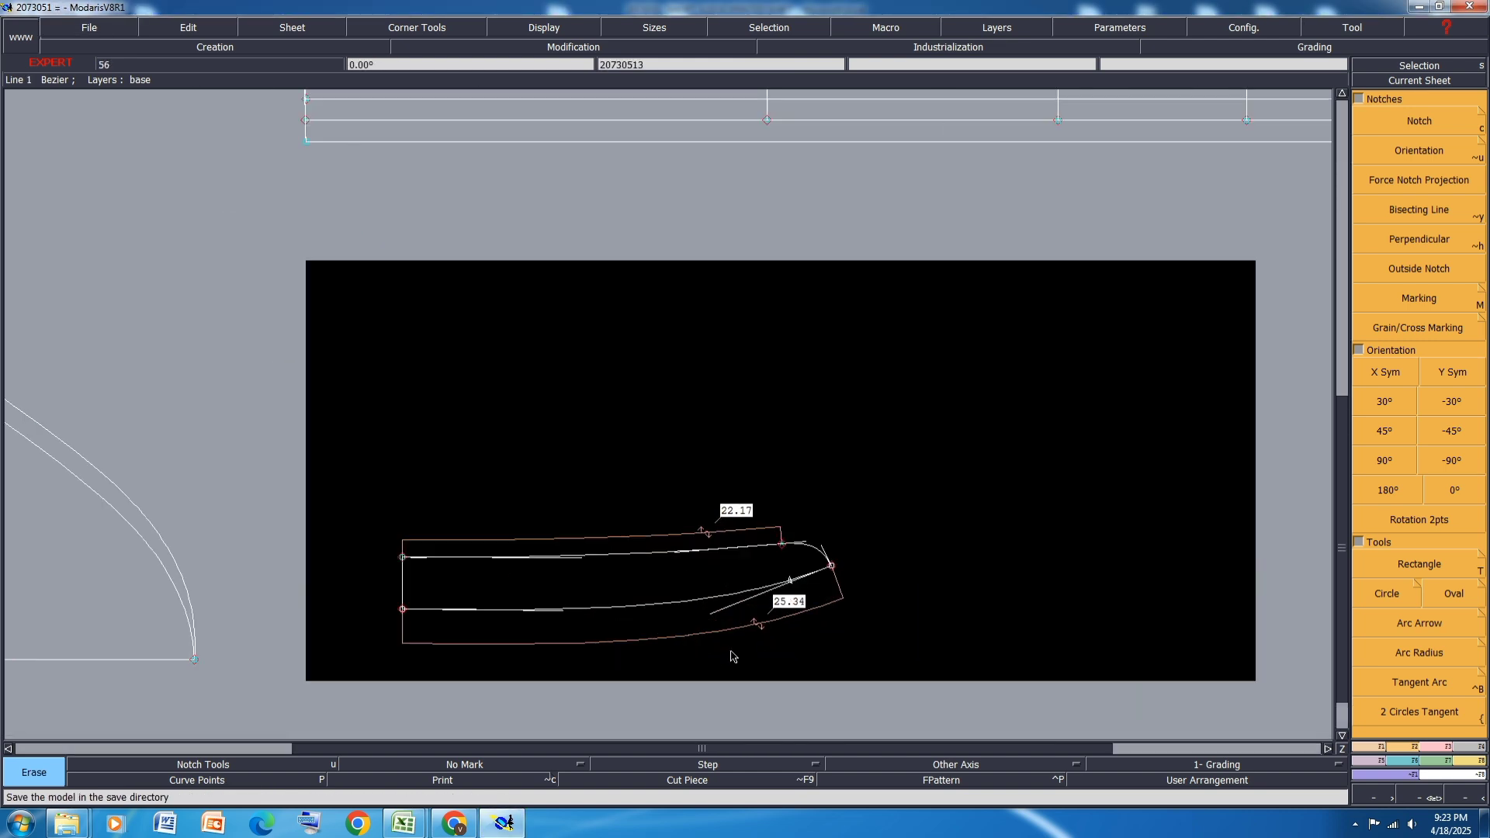
scroll(825, 626, "up", 2)
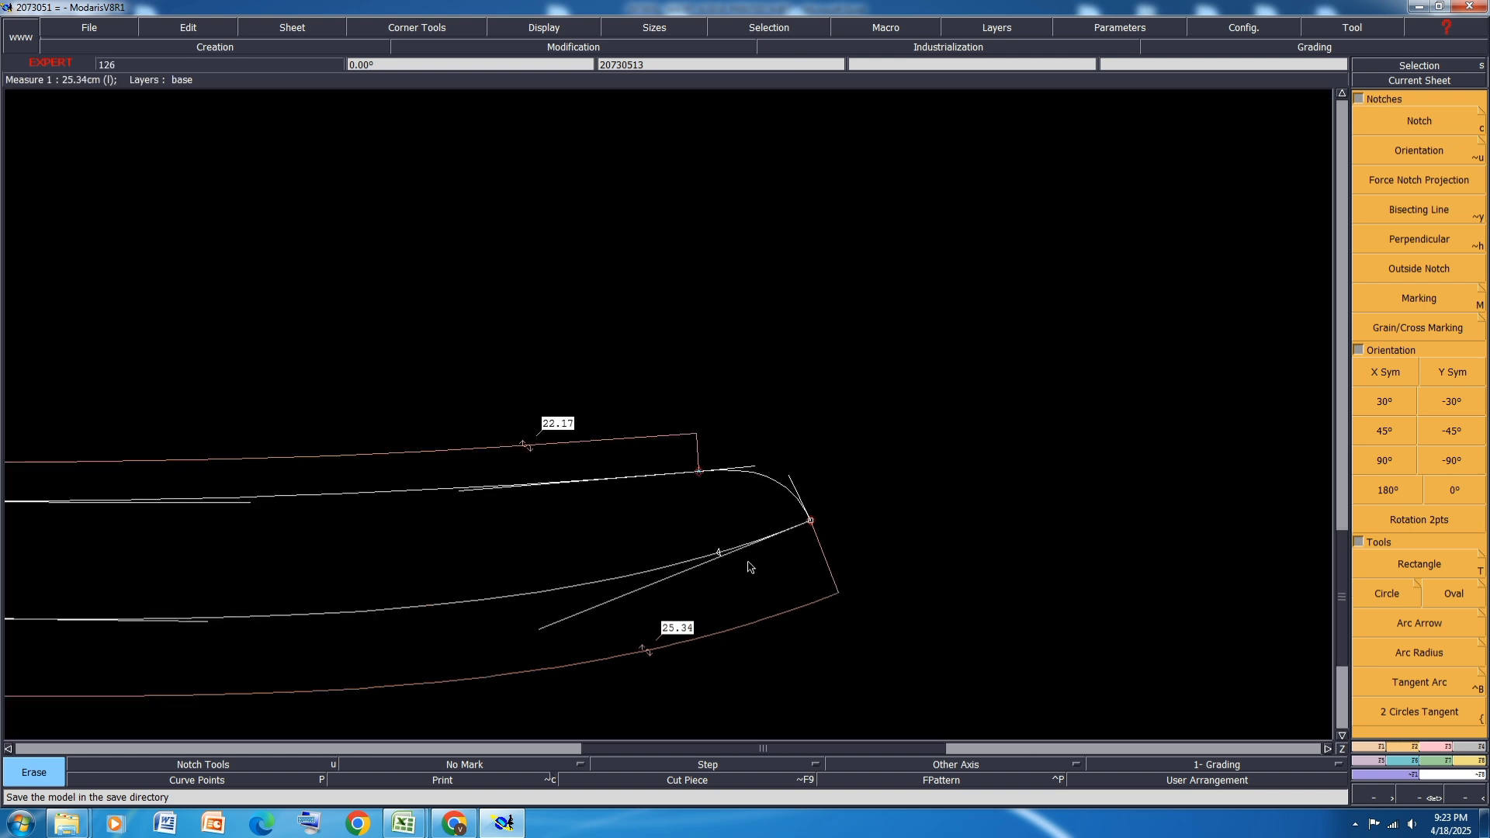
scroll(748, 566, "up", 2)
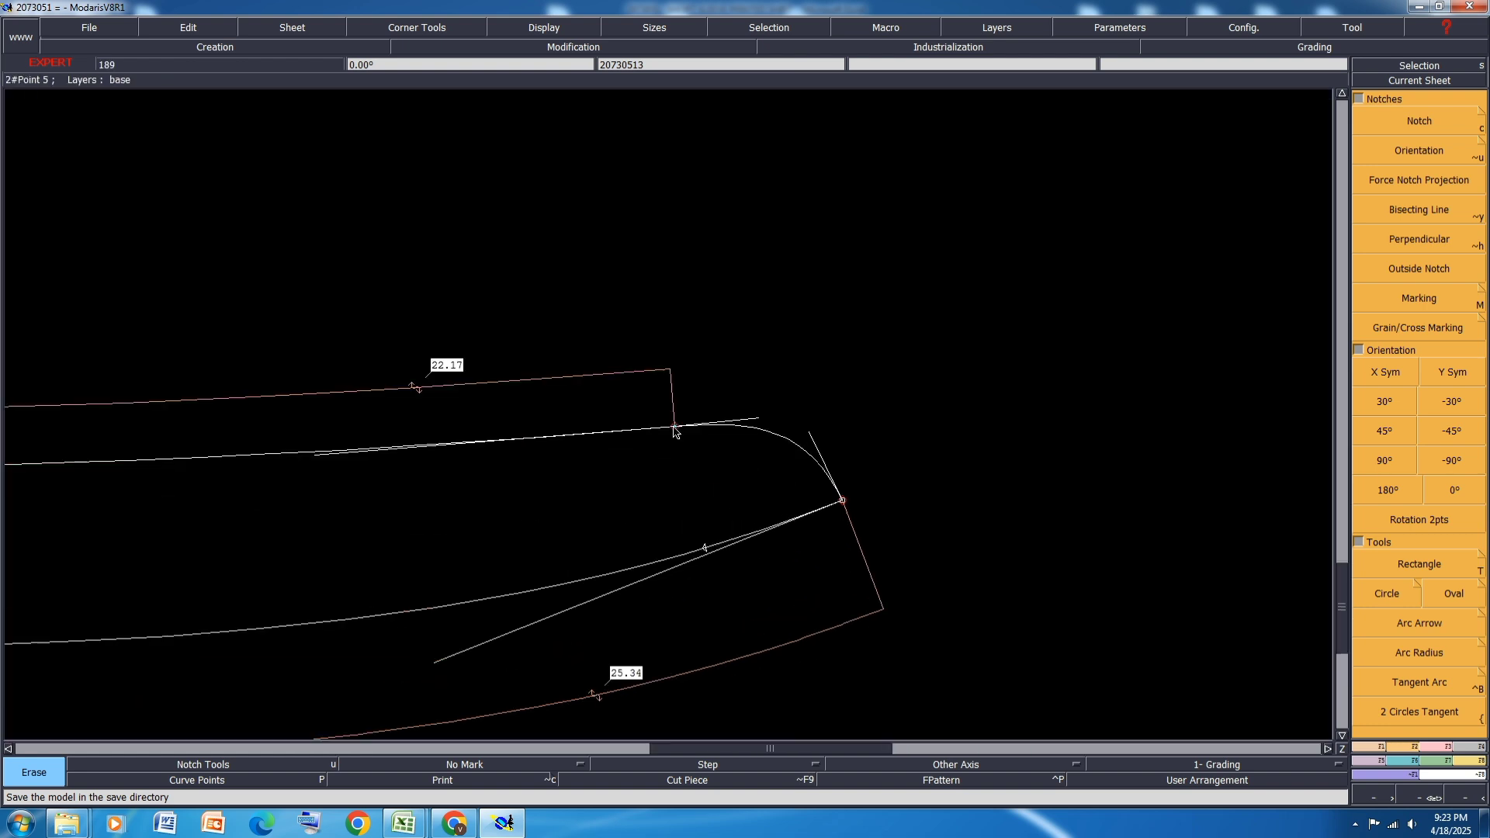
key("l")
left_click(674, 426)
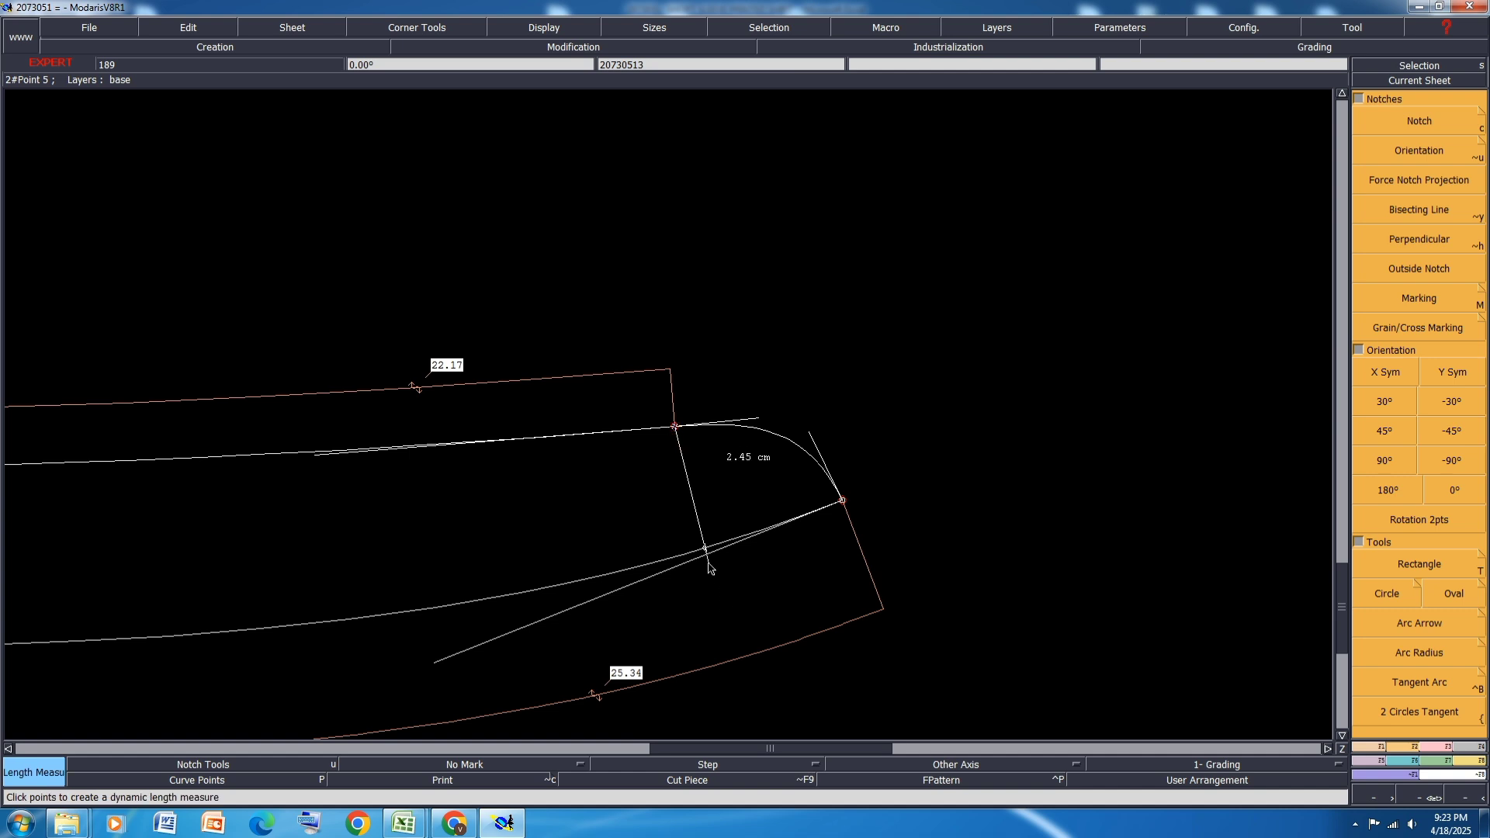
left_click(707, 549)
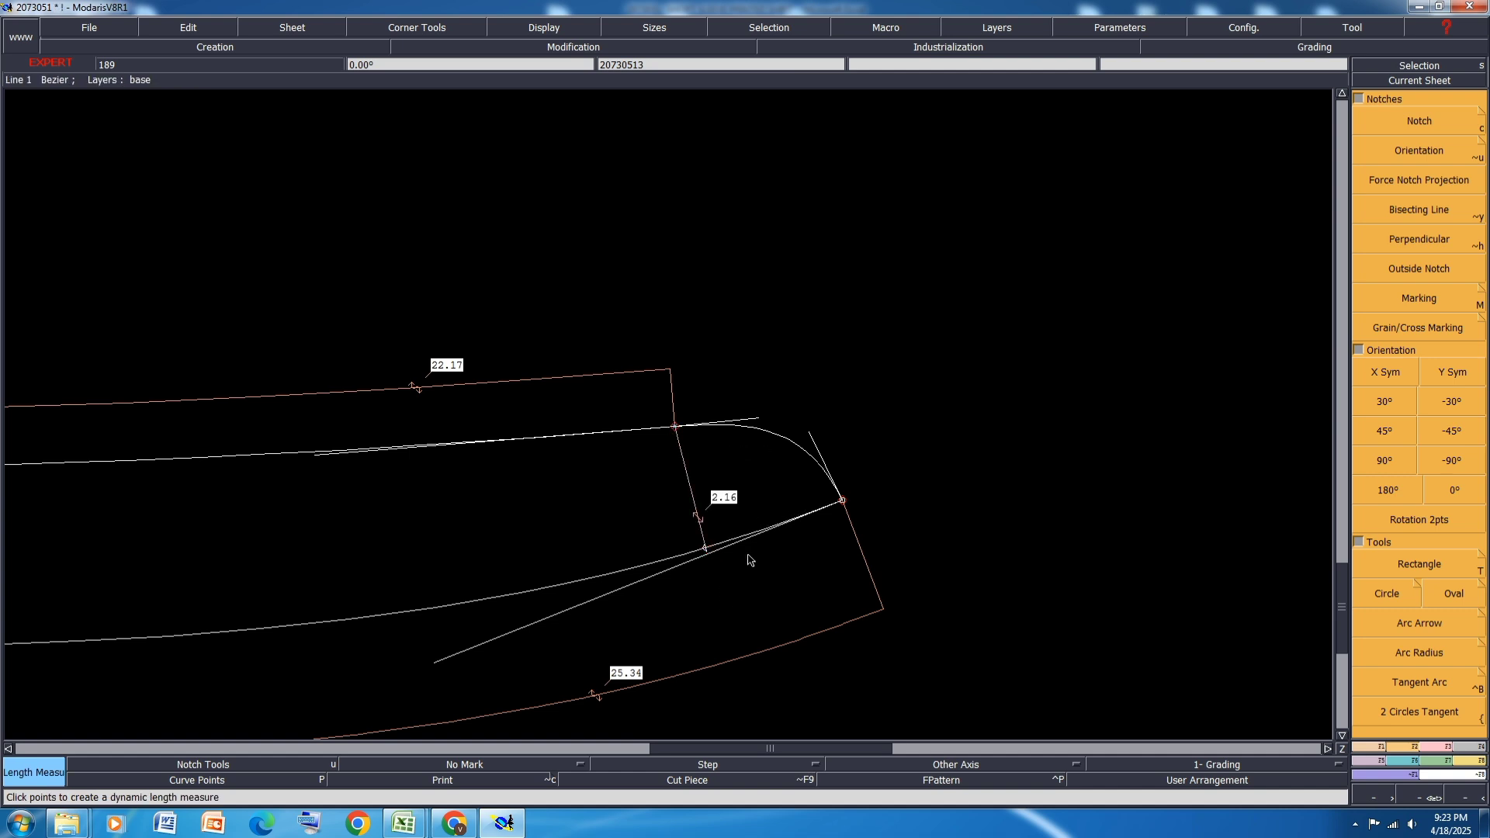
key("ctrl+s")
left_click(640, 498)
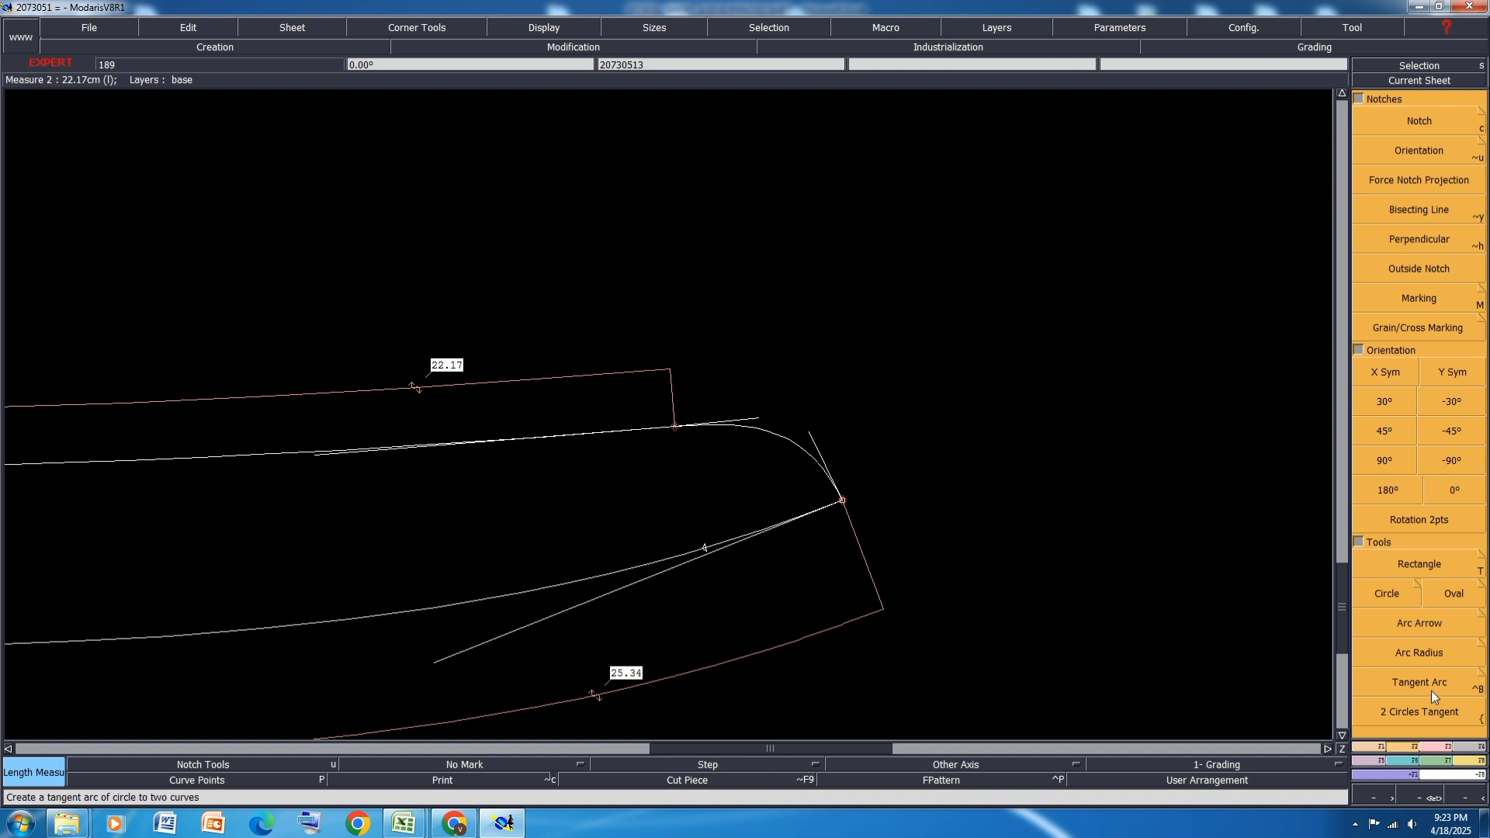
key("F3")
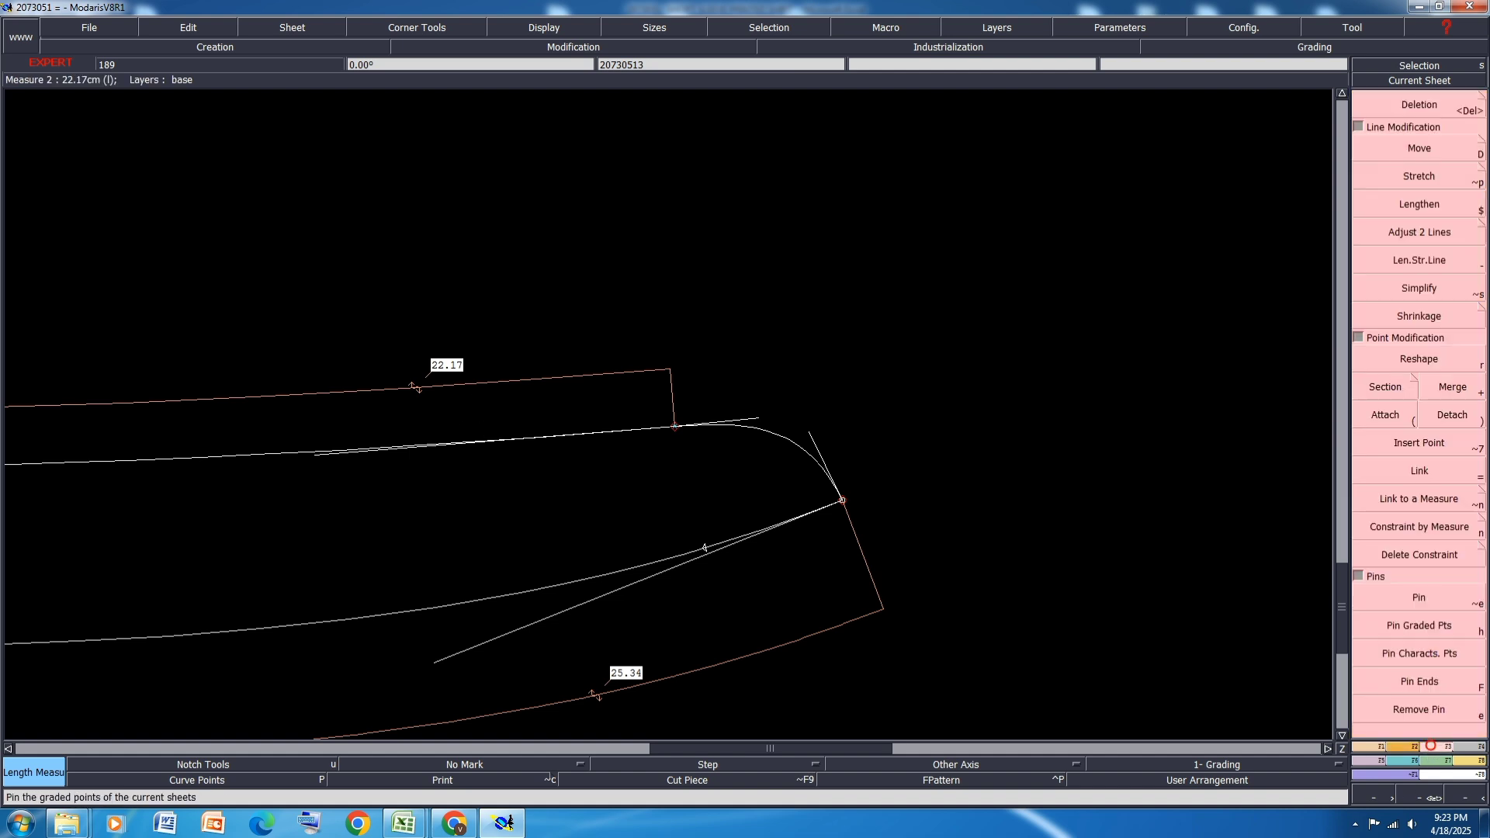
left_click(1419, 358)
left_click(1432, 146)
scroll(731, 430, "down", 2)
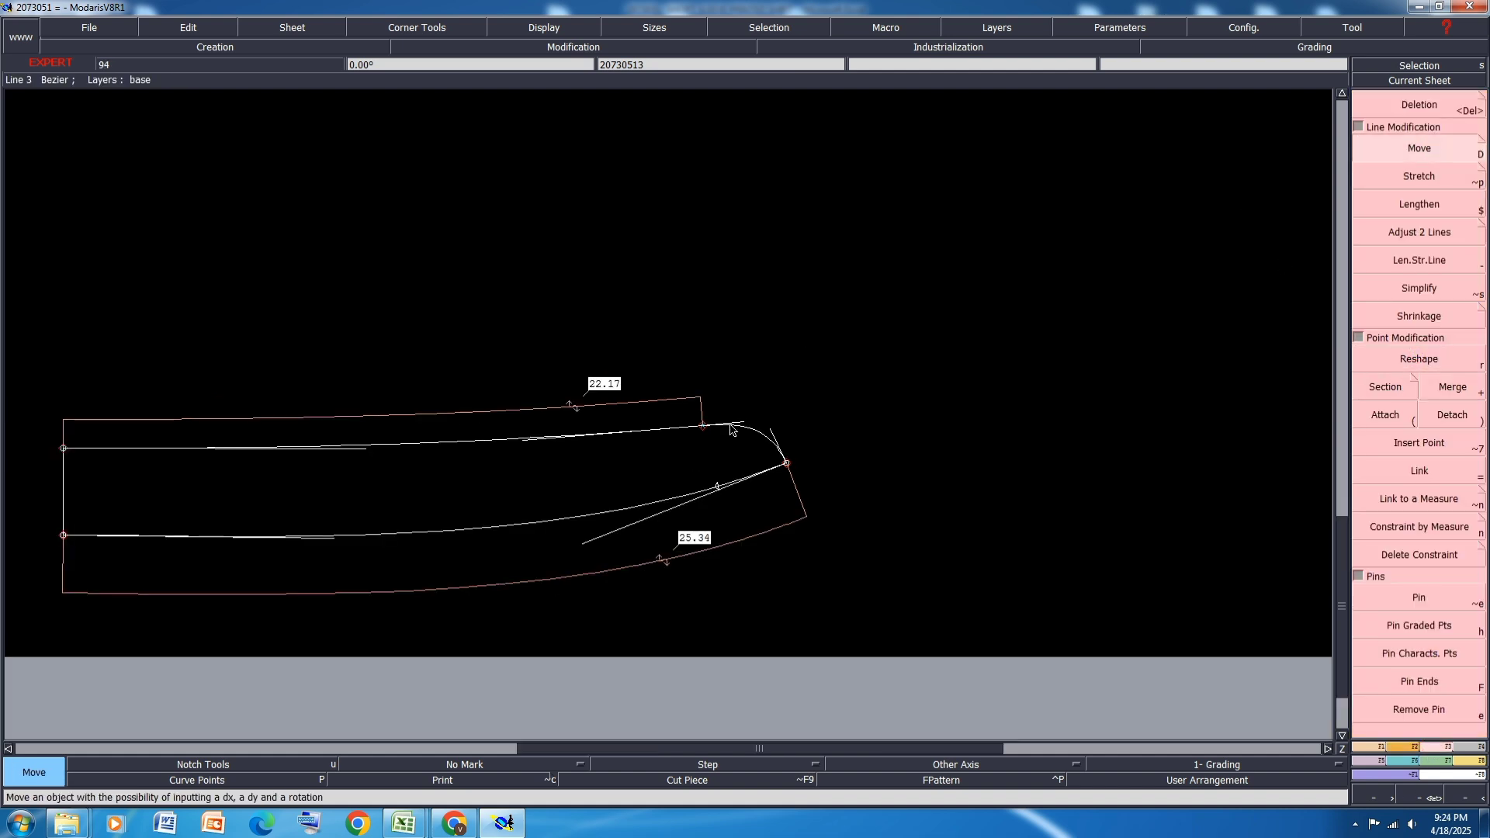
scroll(701, 433, "up", 1)
scroll(1041, 432, "down", 2)
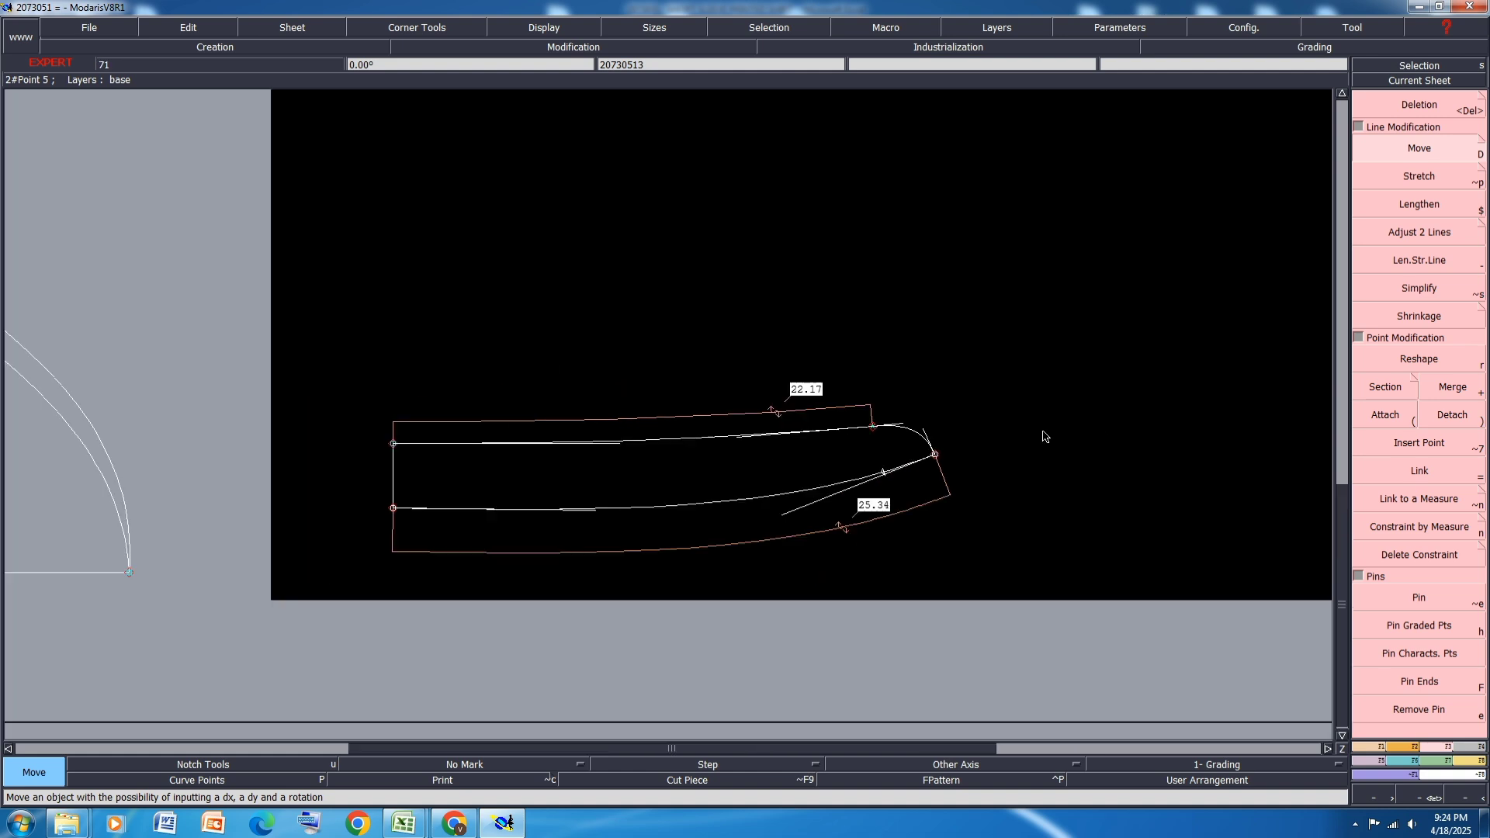
Step: Try to symmetrize the collar stand's curves about an axis on the center back line, and undo the symmetry and axis
left_click(1371, 746)
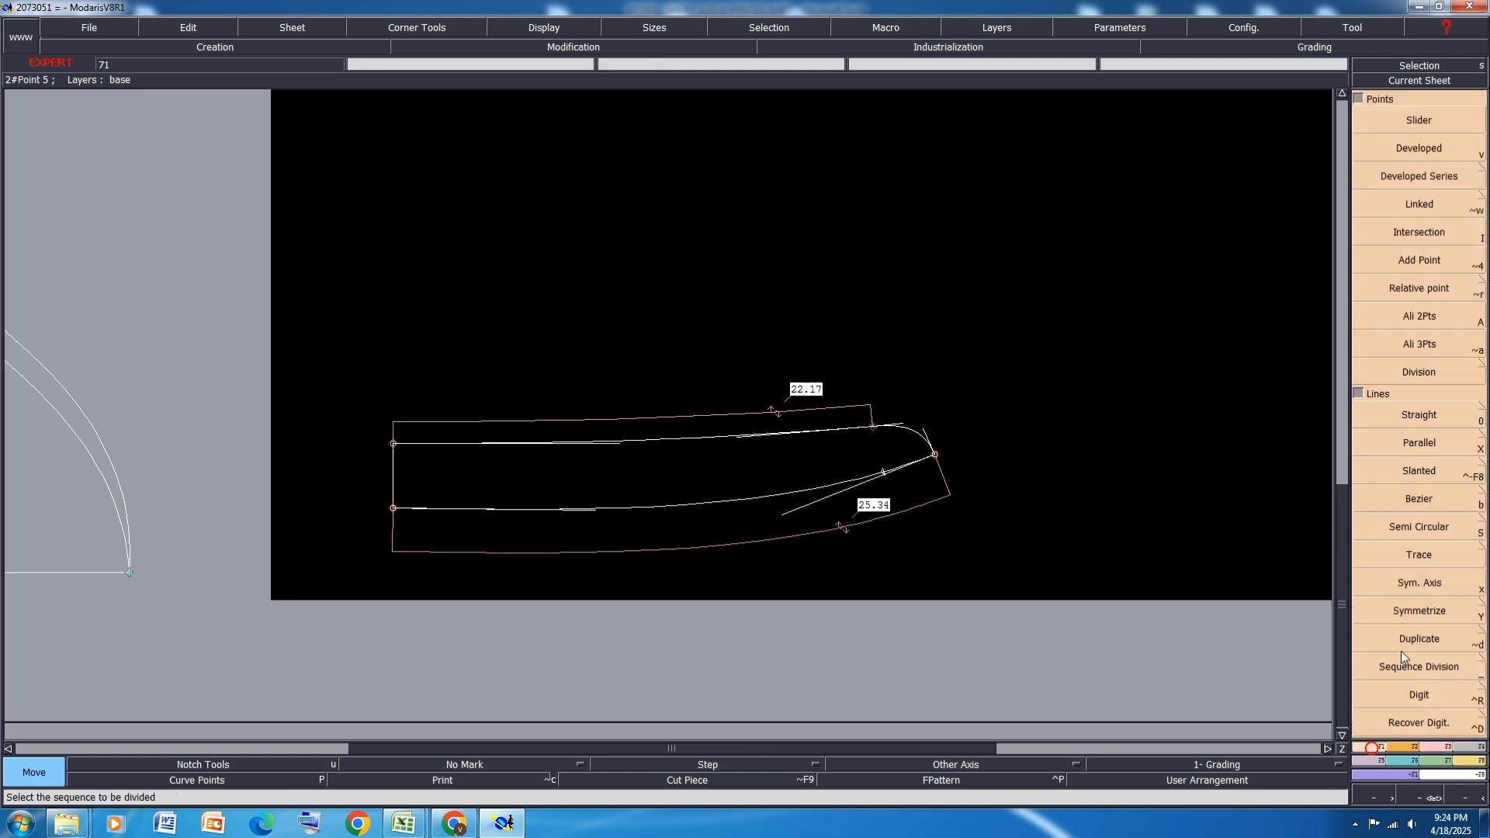
left_click(1414, 584)
left_click(393, 497)
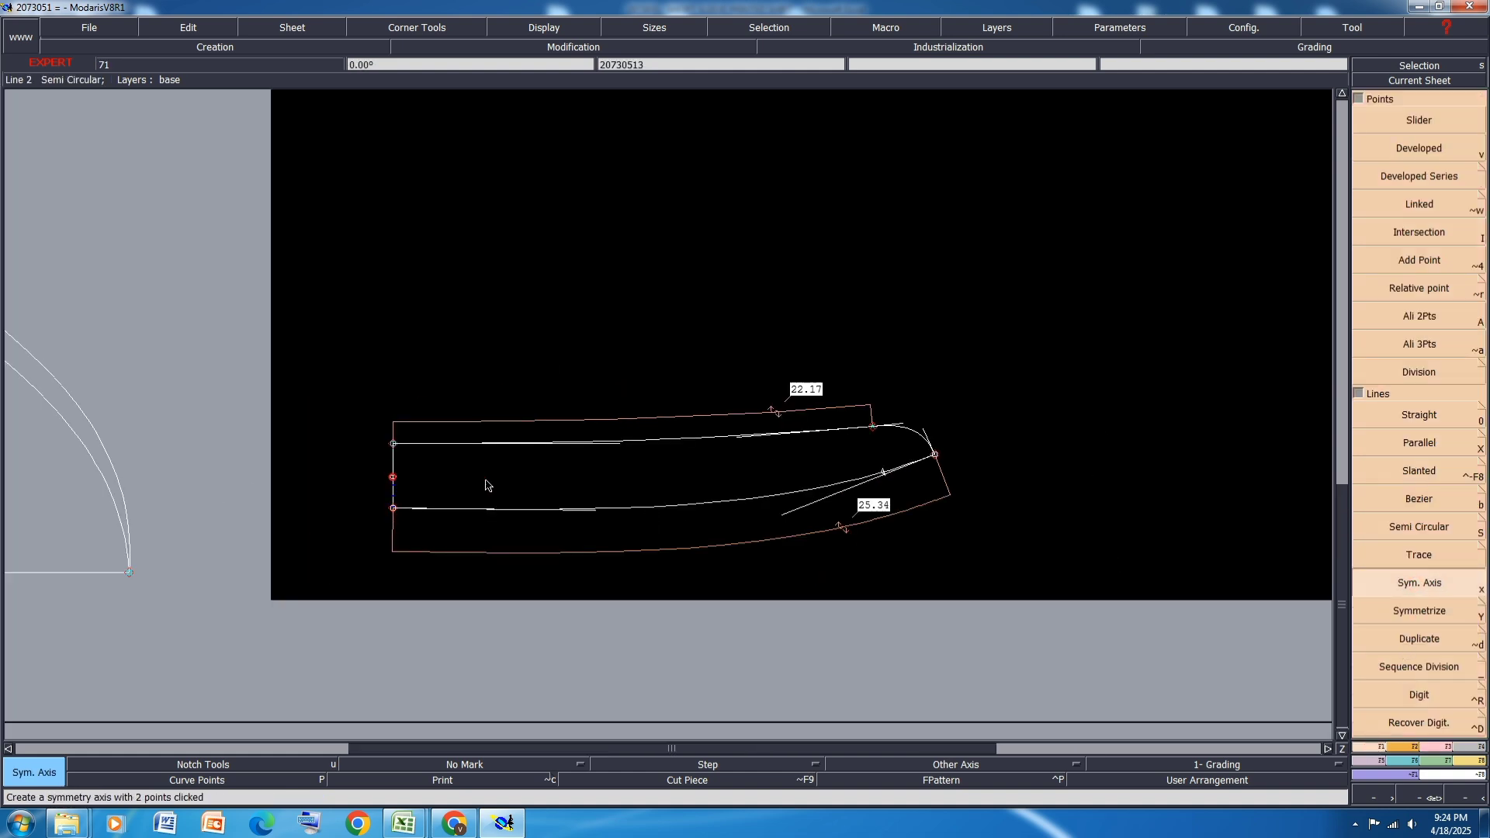
left_click(1412, 611)
left_click(637, 510)
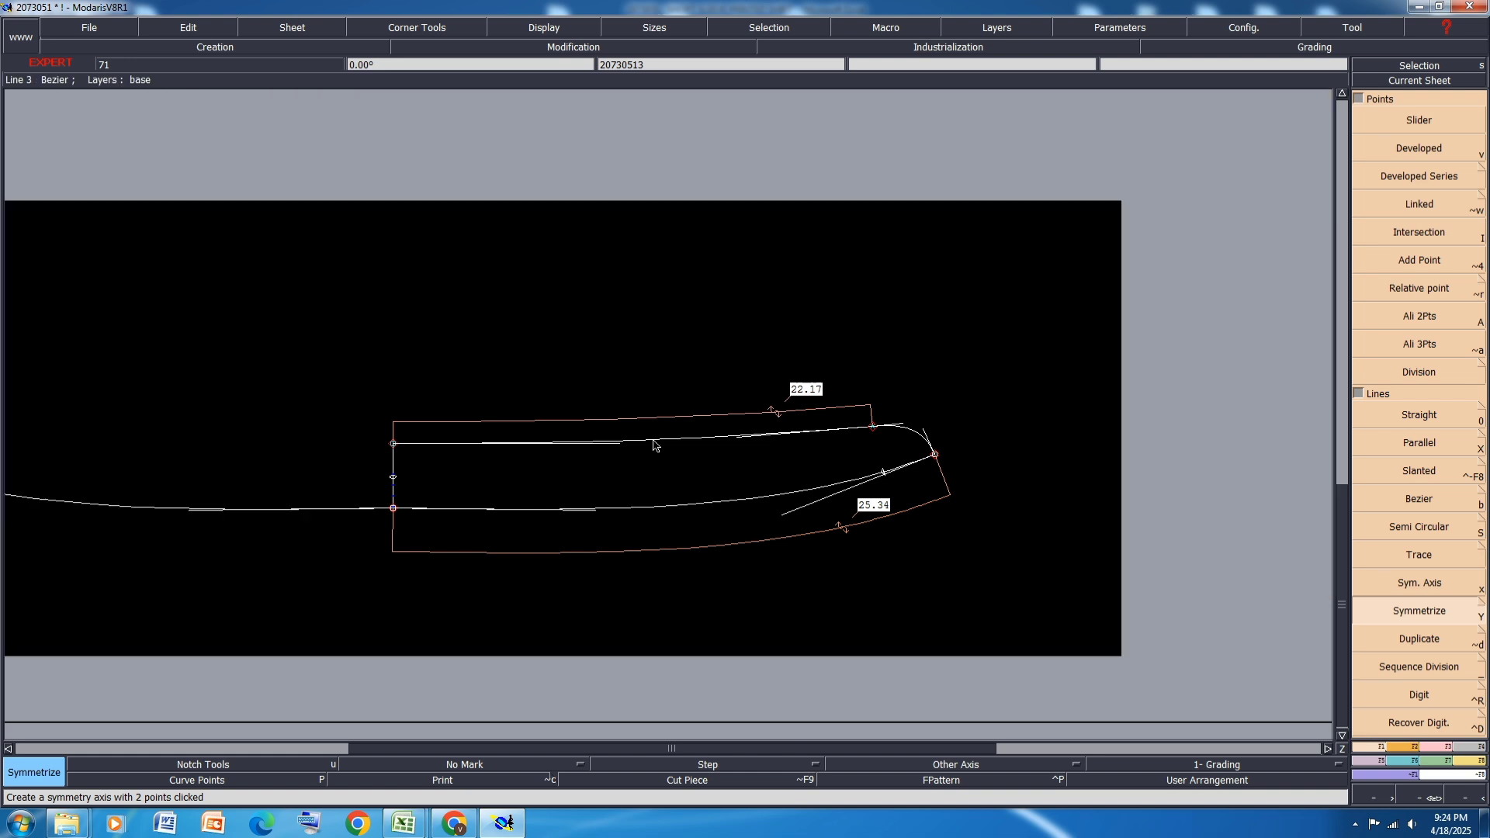
left_click(654, 439)
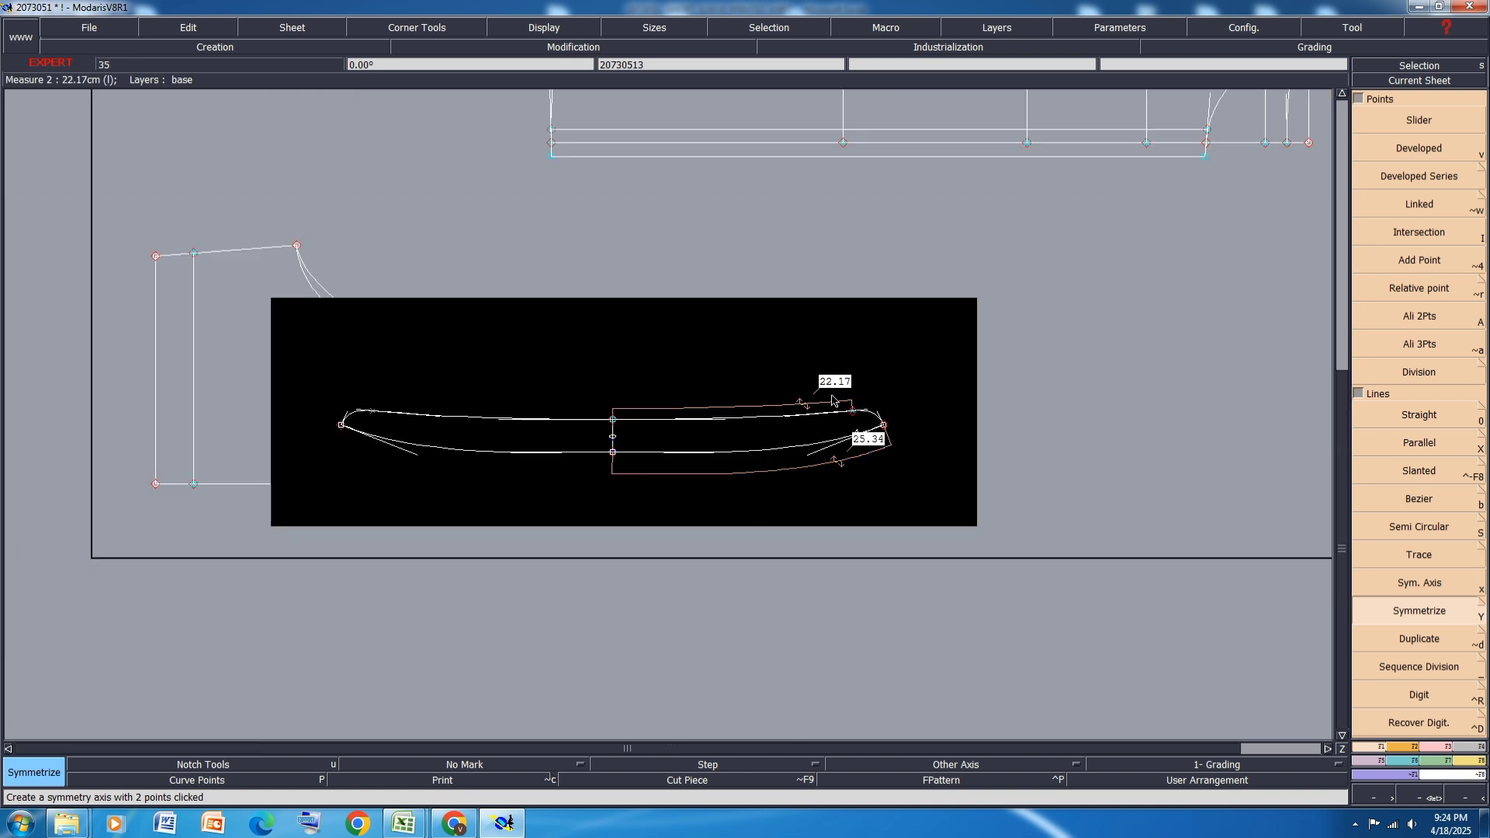
key("ctrl+z")
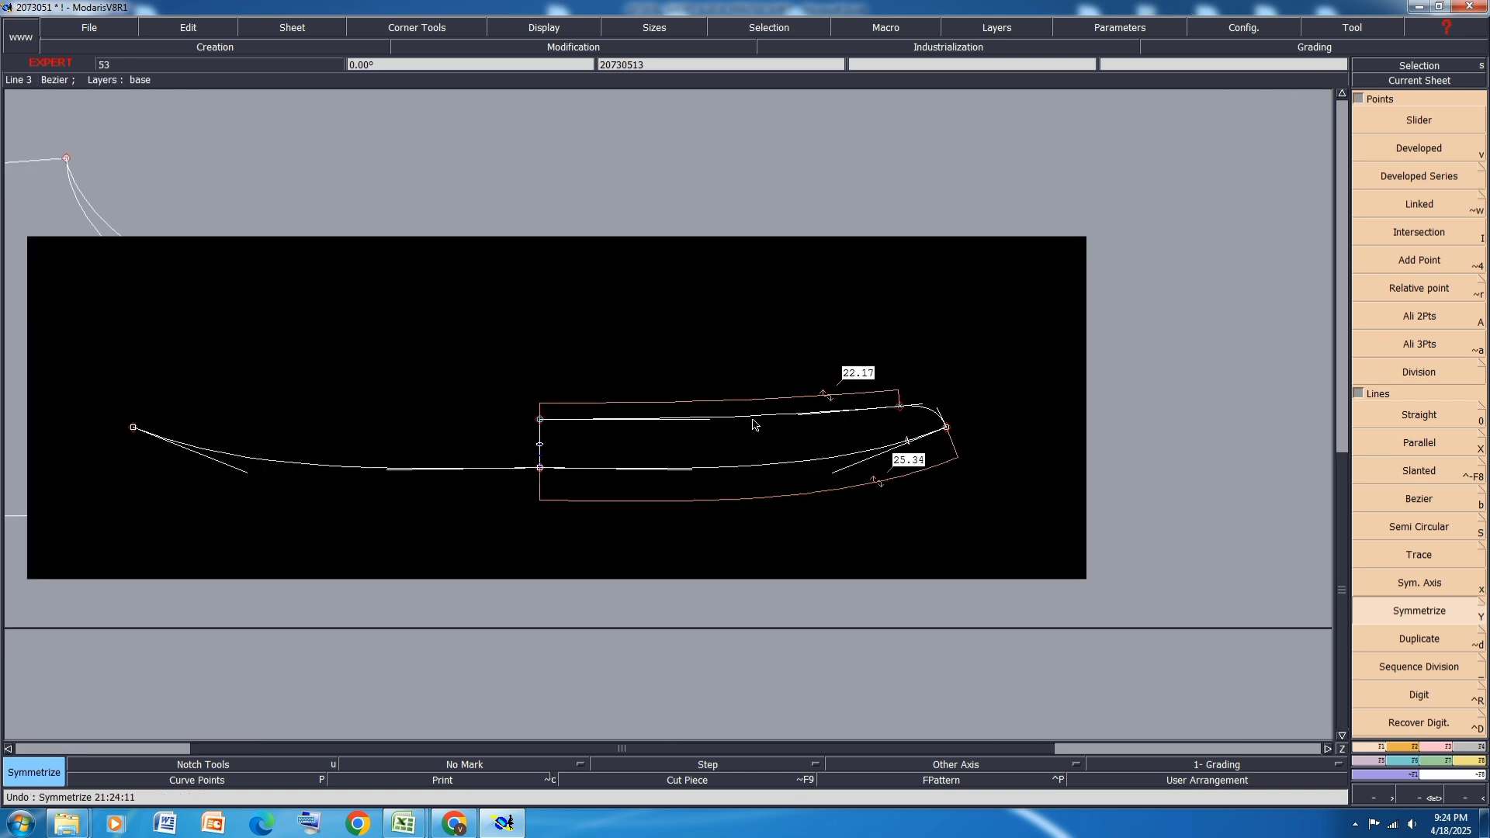
key("ctrl+z")
key("ctrl+z")
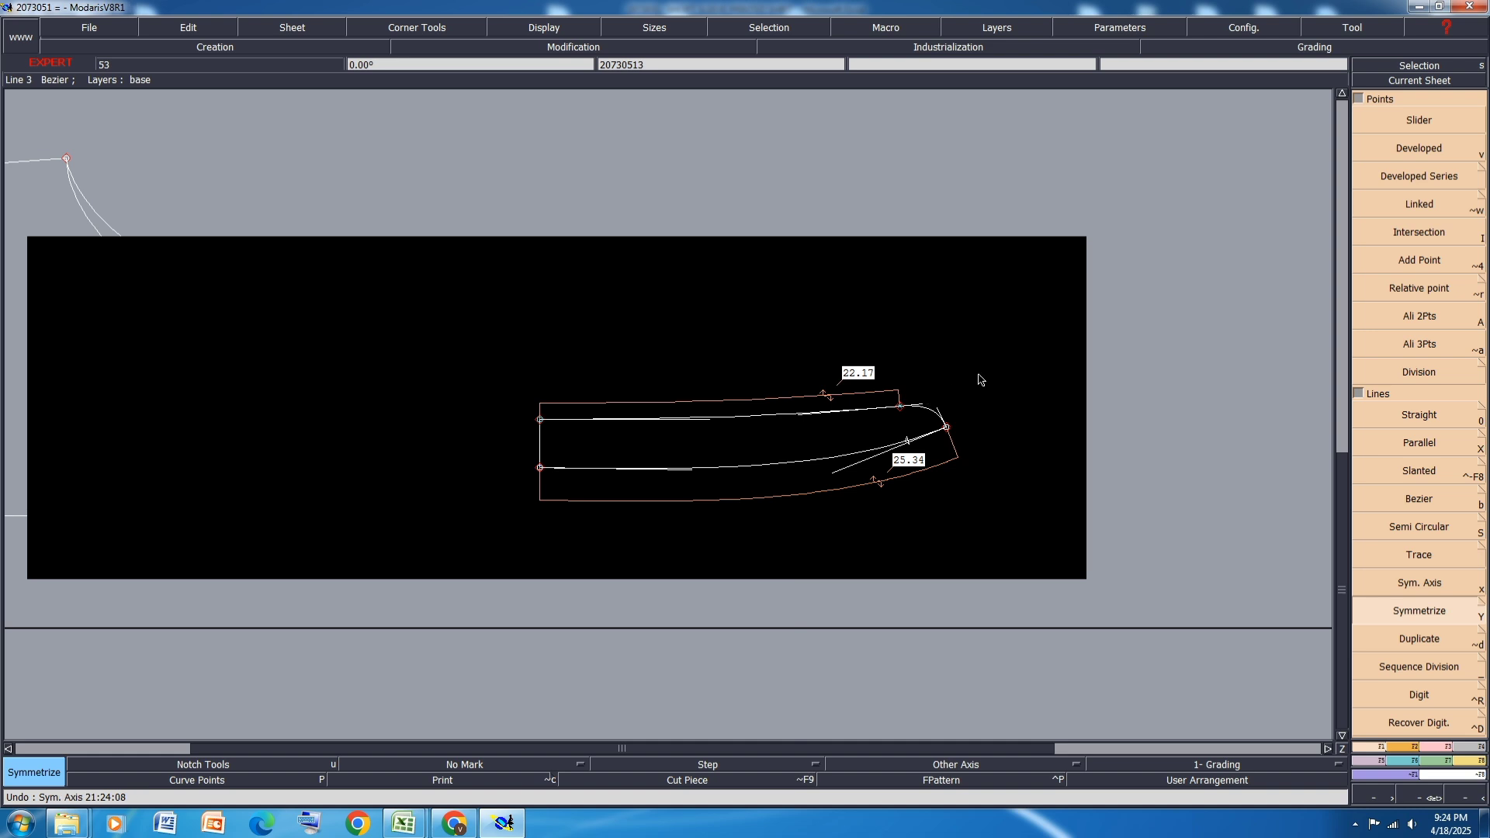
Step: Move the collar stand's front tip, upper front point and developed point together by 0.25 cm vertically
left_click_drag(1008, 344, 852, 445)
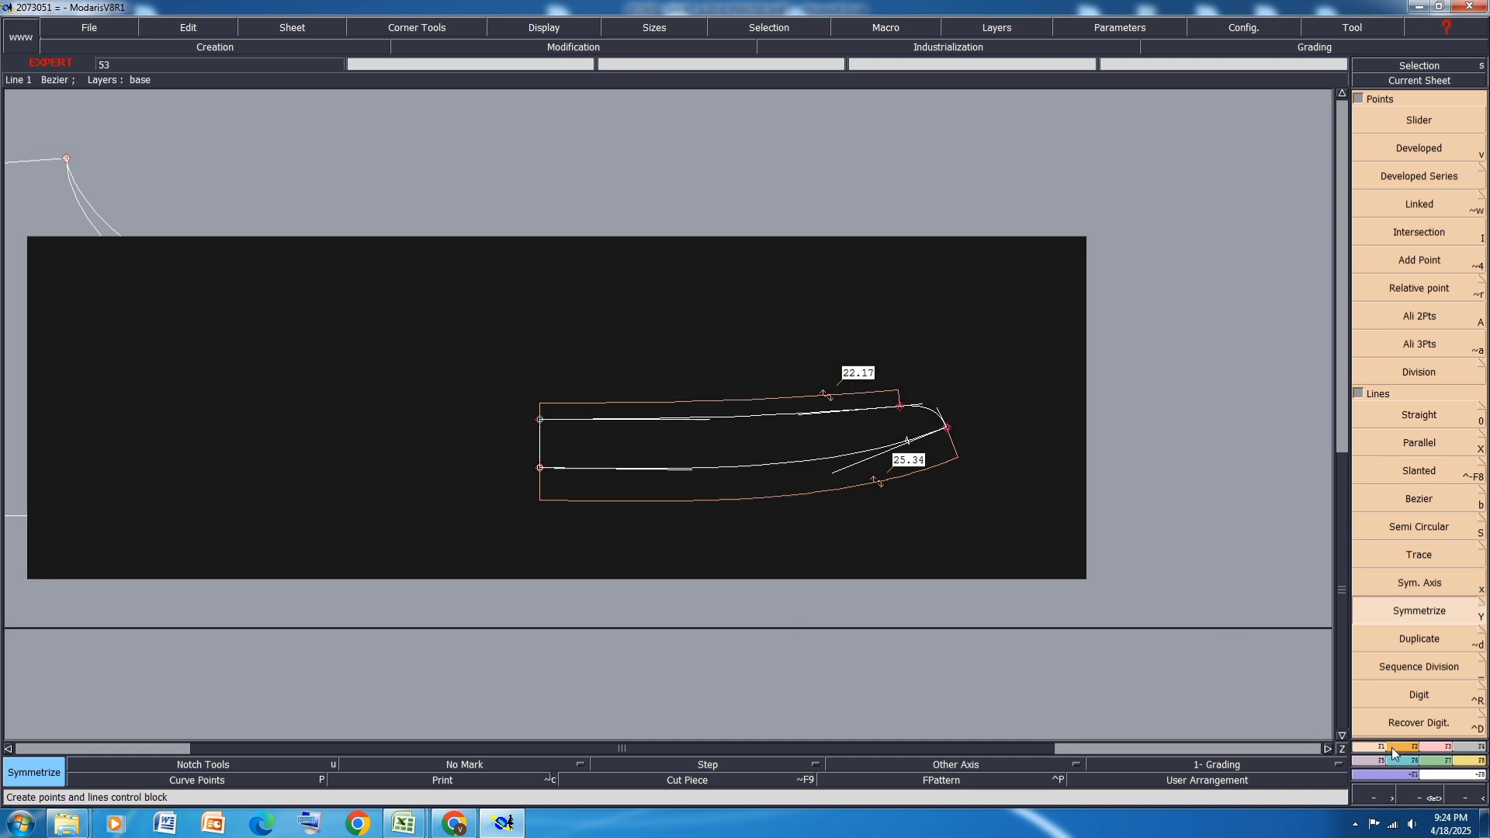
left_click(1393, 747)
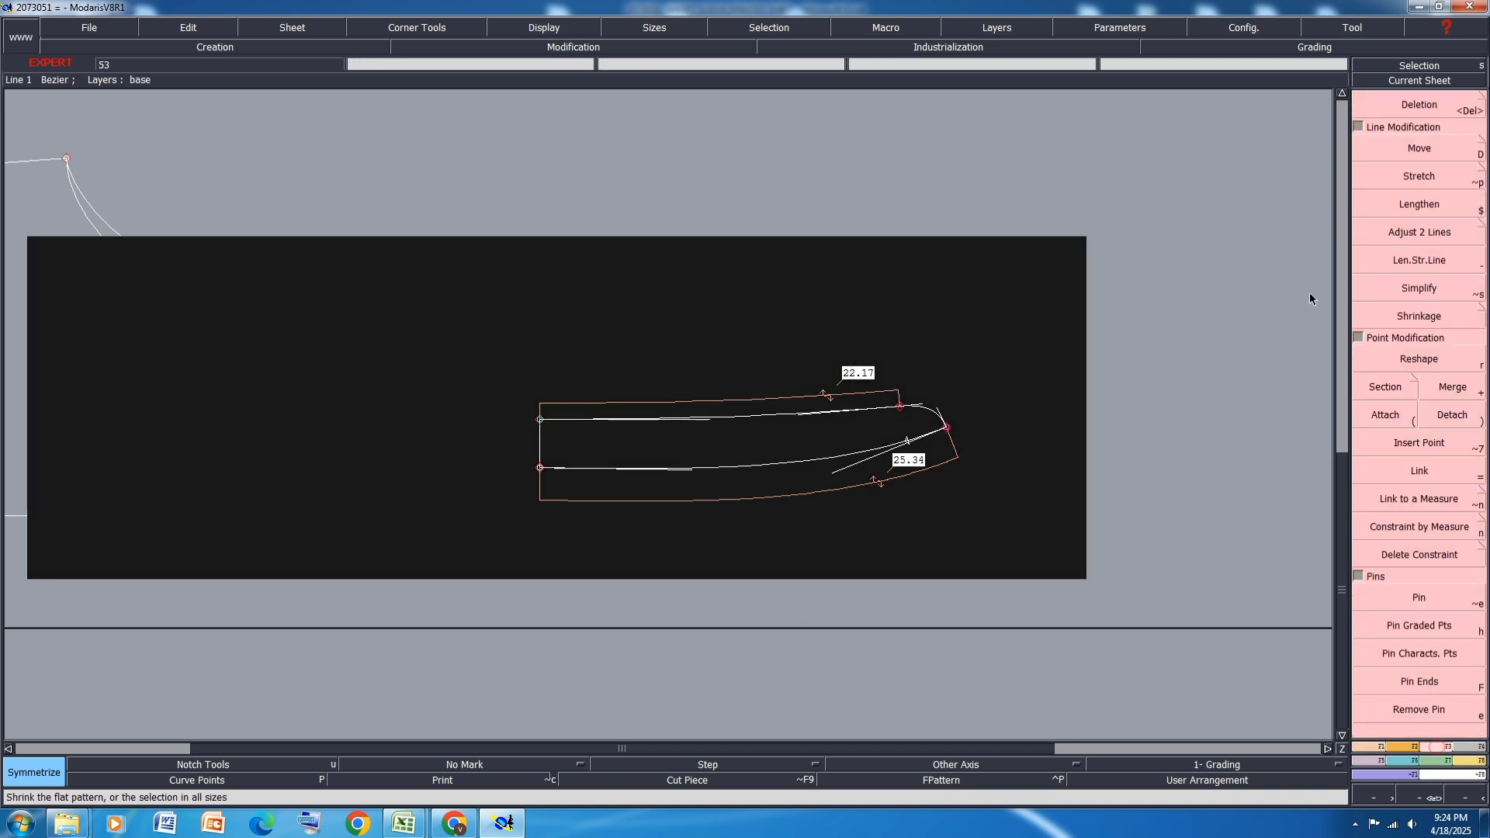
left_click(1417, 148)
left_click(899, 401)
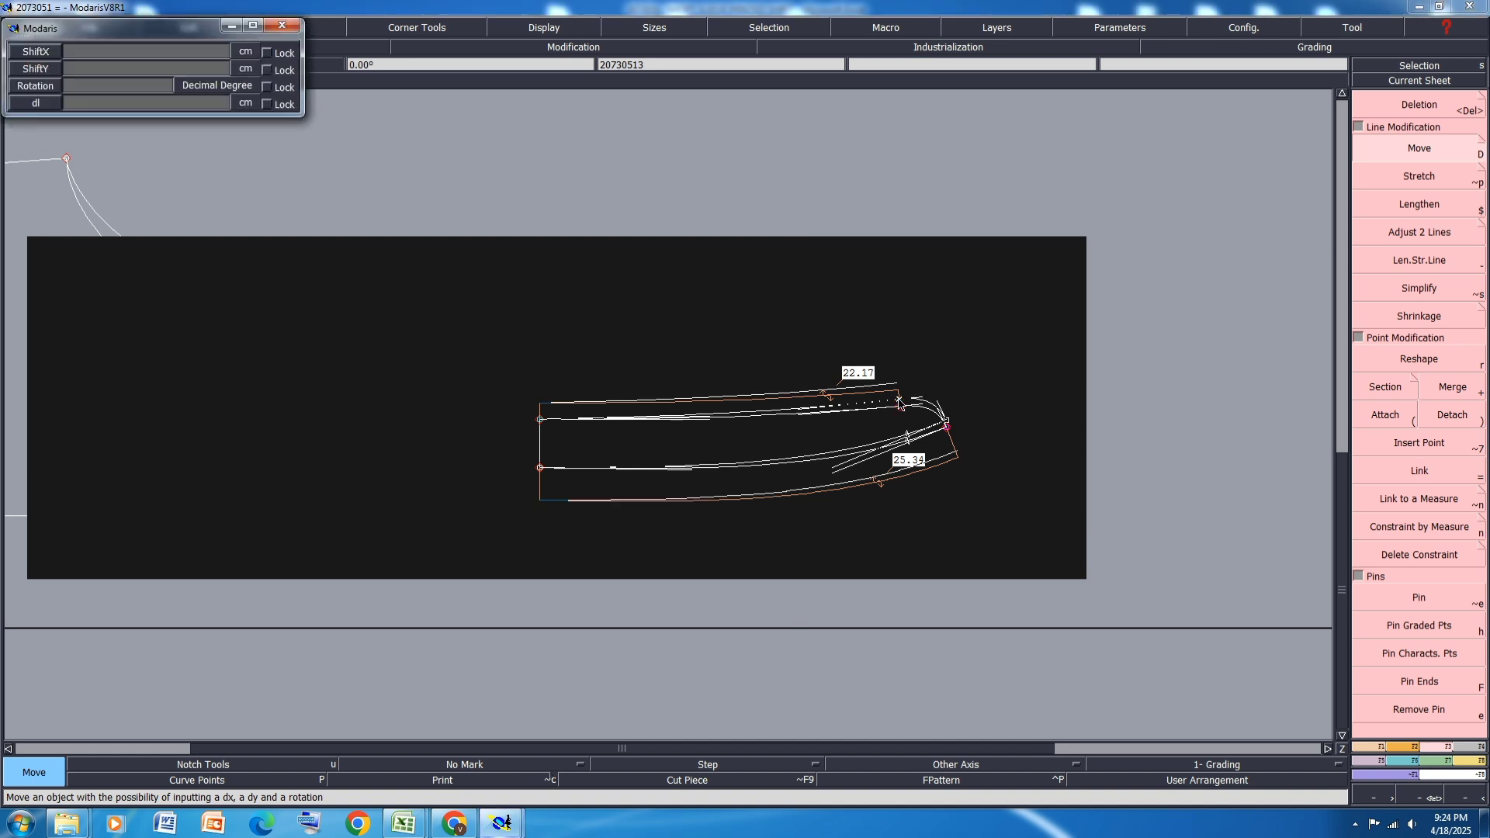
type("0.10")
key("Return")
type(".25")
key("Return")
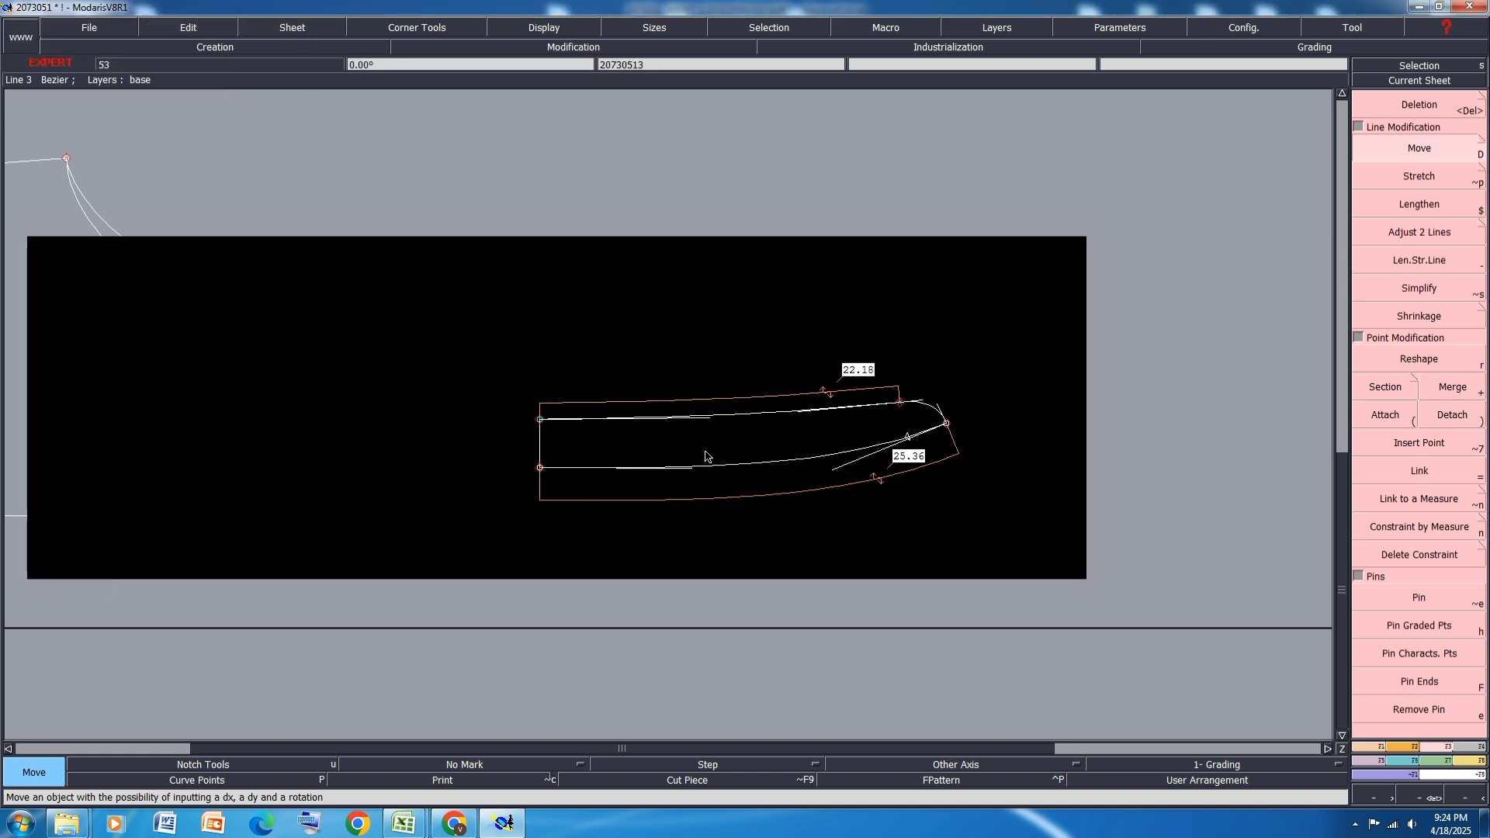
Step: Reshape the collar stand's upper curve by extending its center back tangent handle slightly toward the front, and save the model
scroll(706, 456, "up", 3)
key("r")
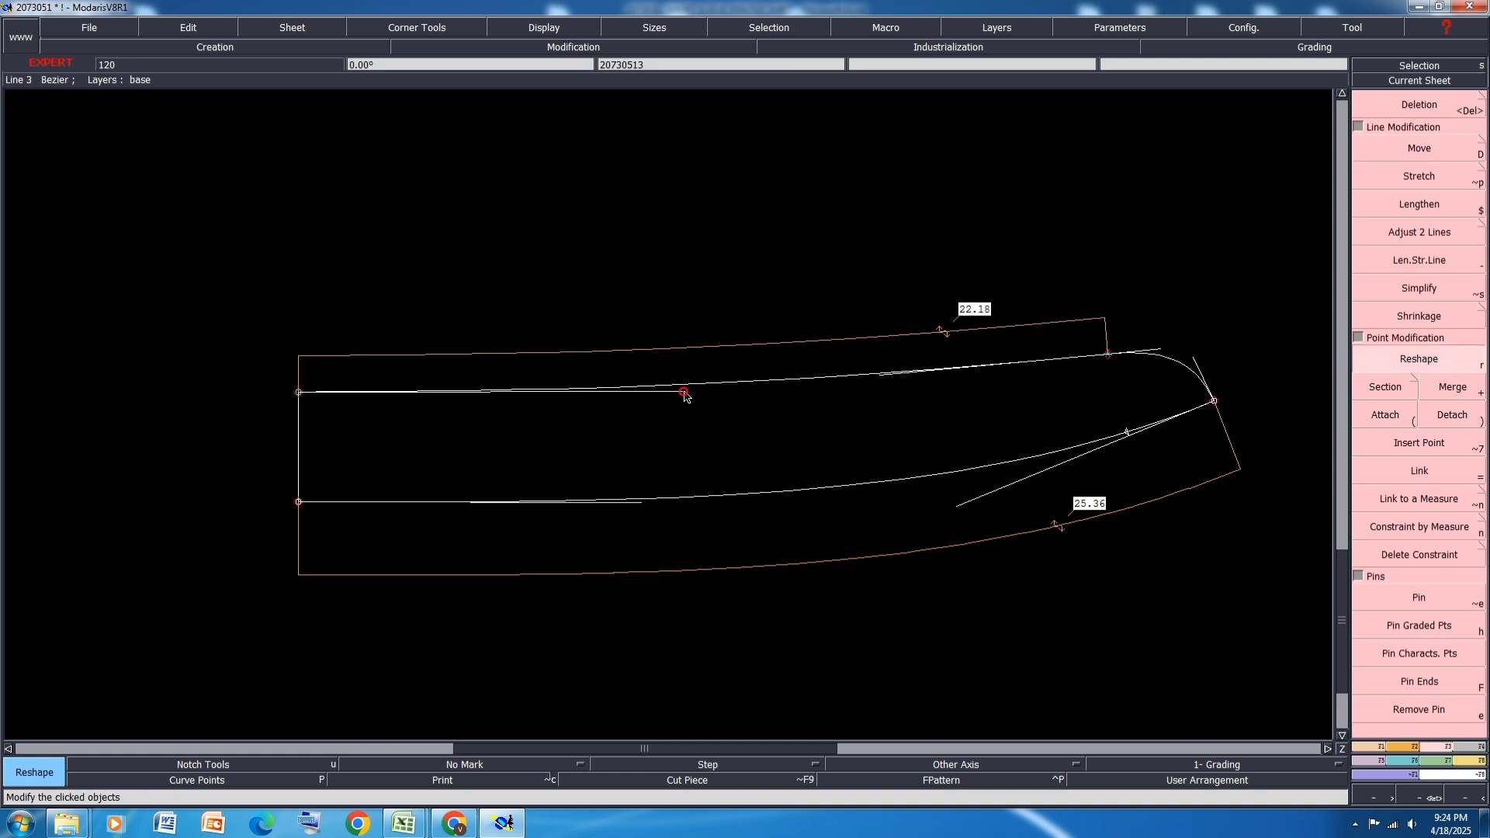
left_click_drag(686, 397, 716, 399)
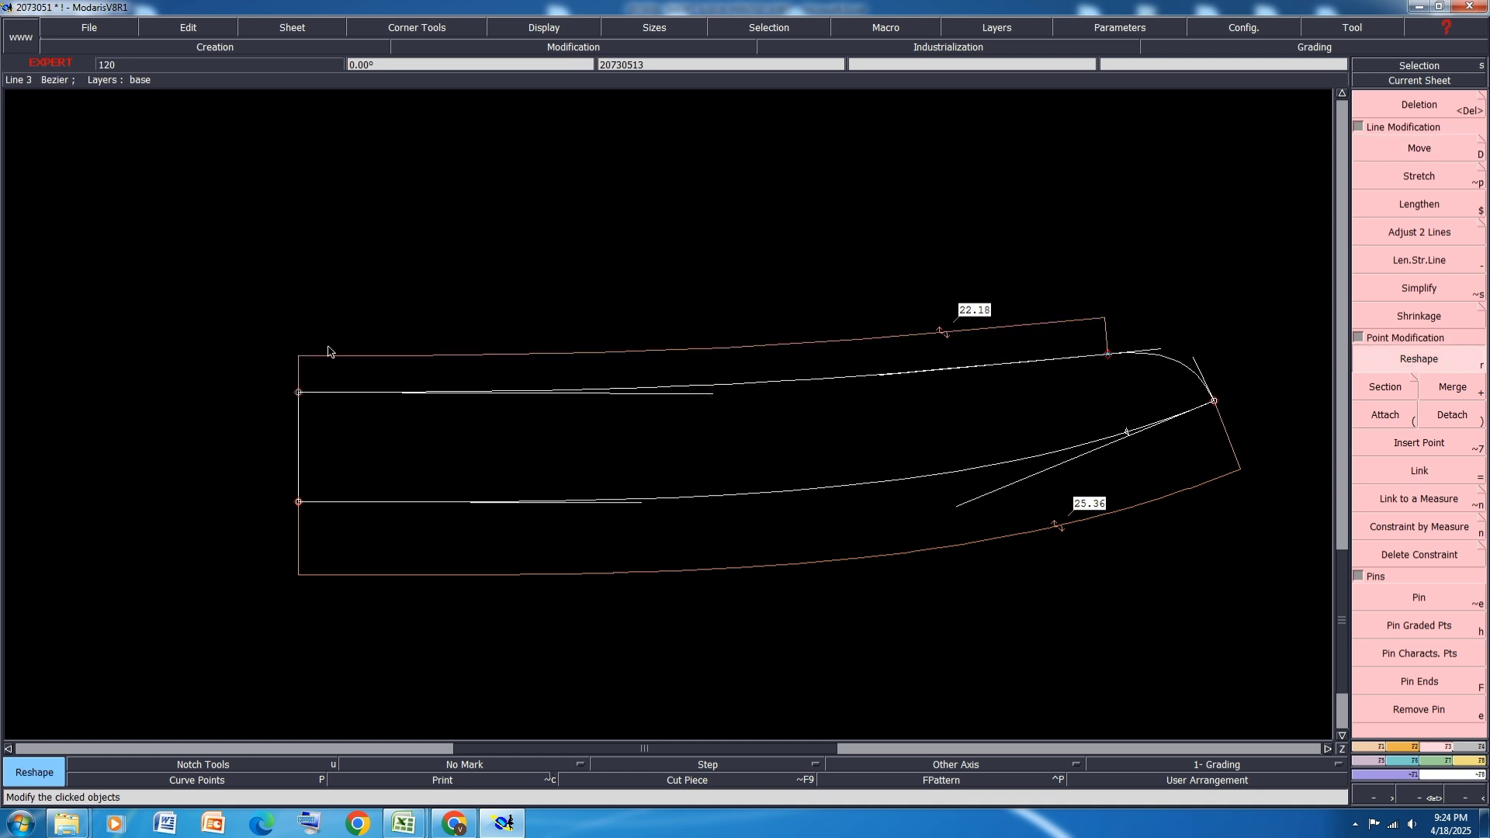
key("ctrl+s")
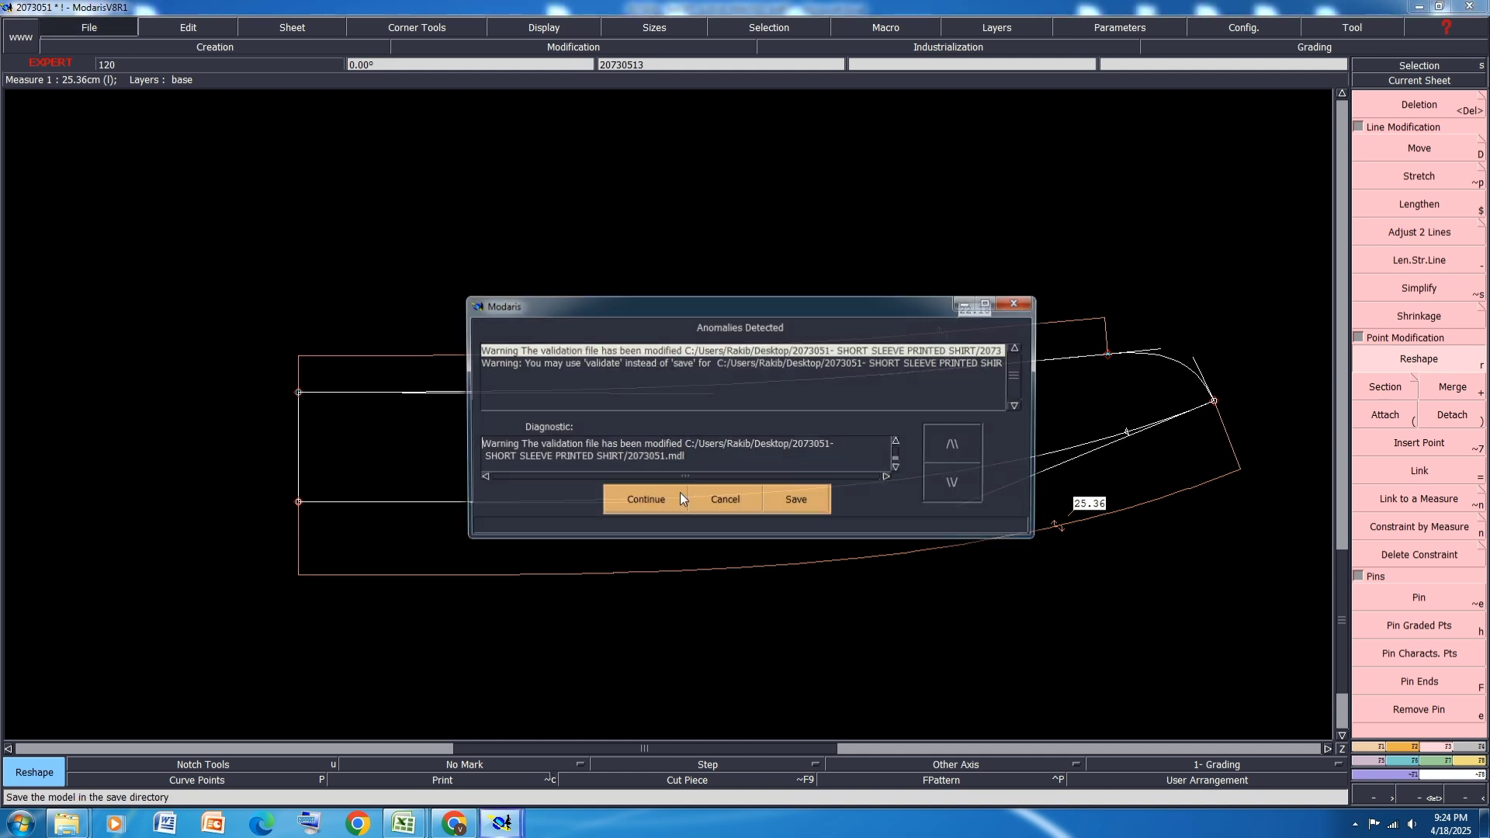
left_click(643, 499)
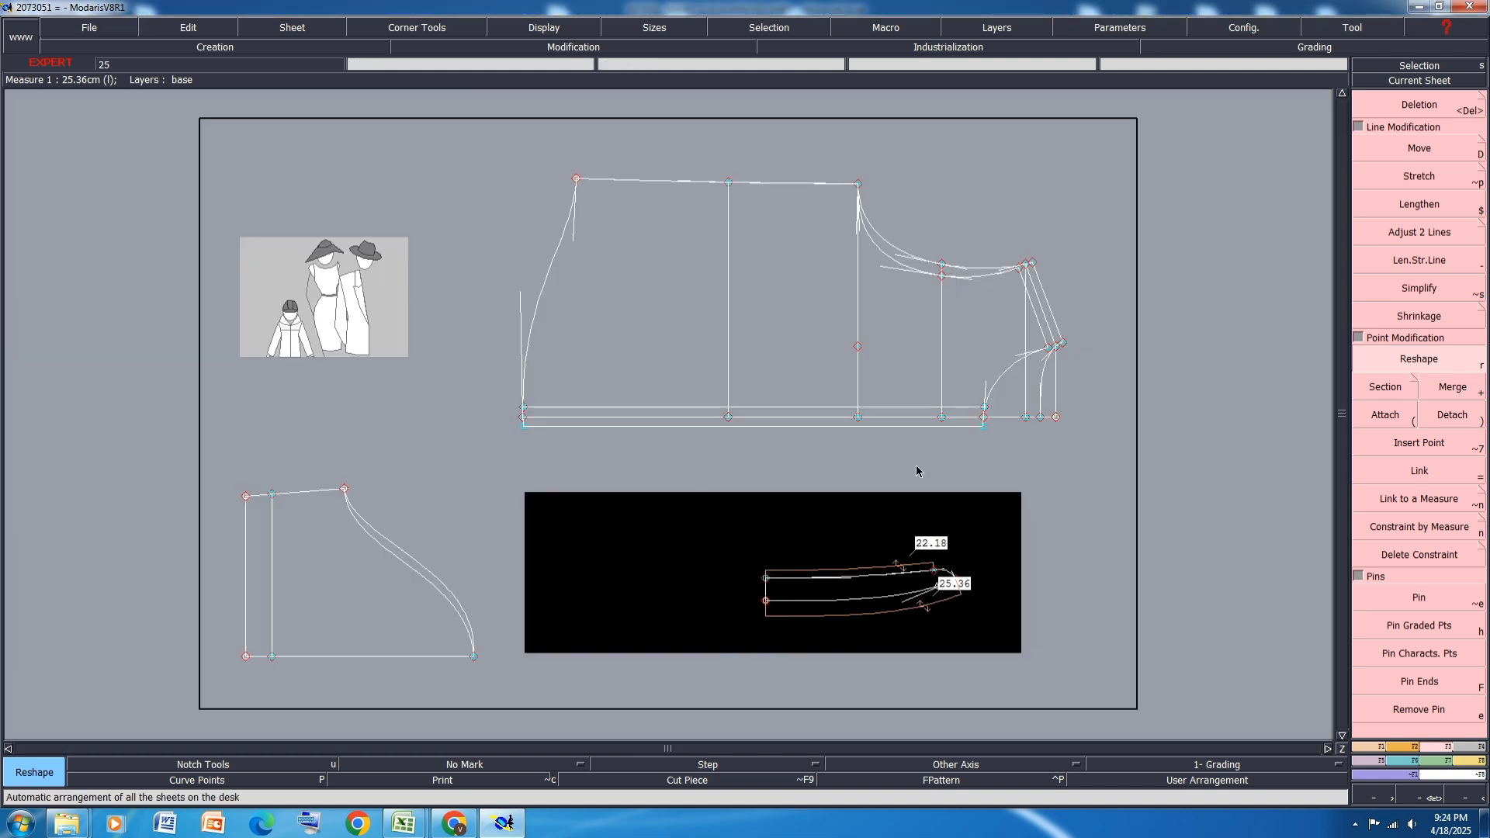
Step: Hide the curve handles on all pattern sheets and save the model again
key("ctrl+h")
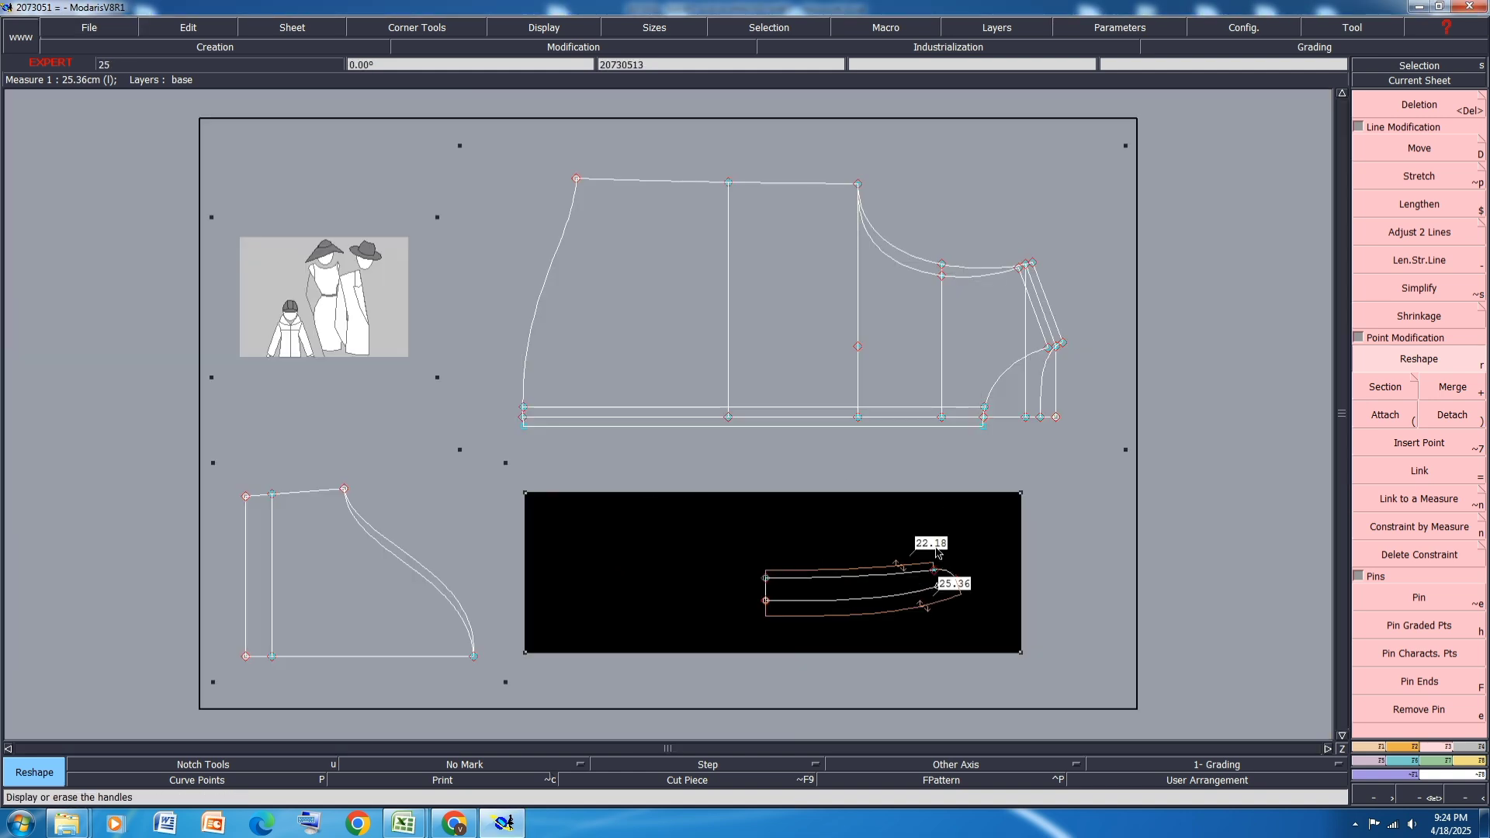
key("ctrl+s")
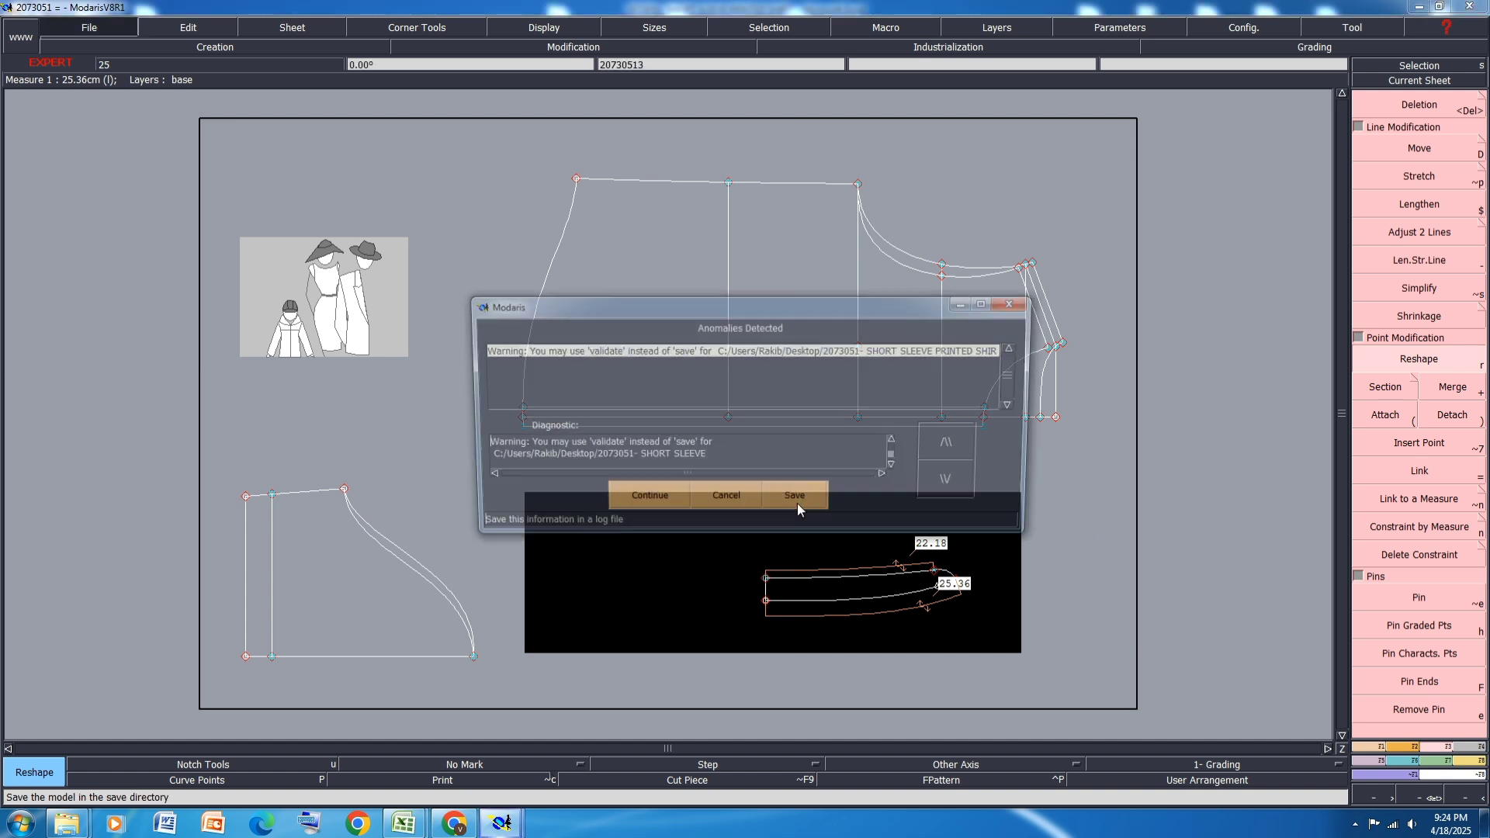
left_click(649, 501)
Step: Fit the collar stand's sheet tightly around its pattern and rearrange all the sheets
key("a")
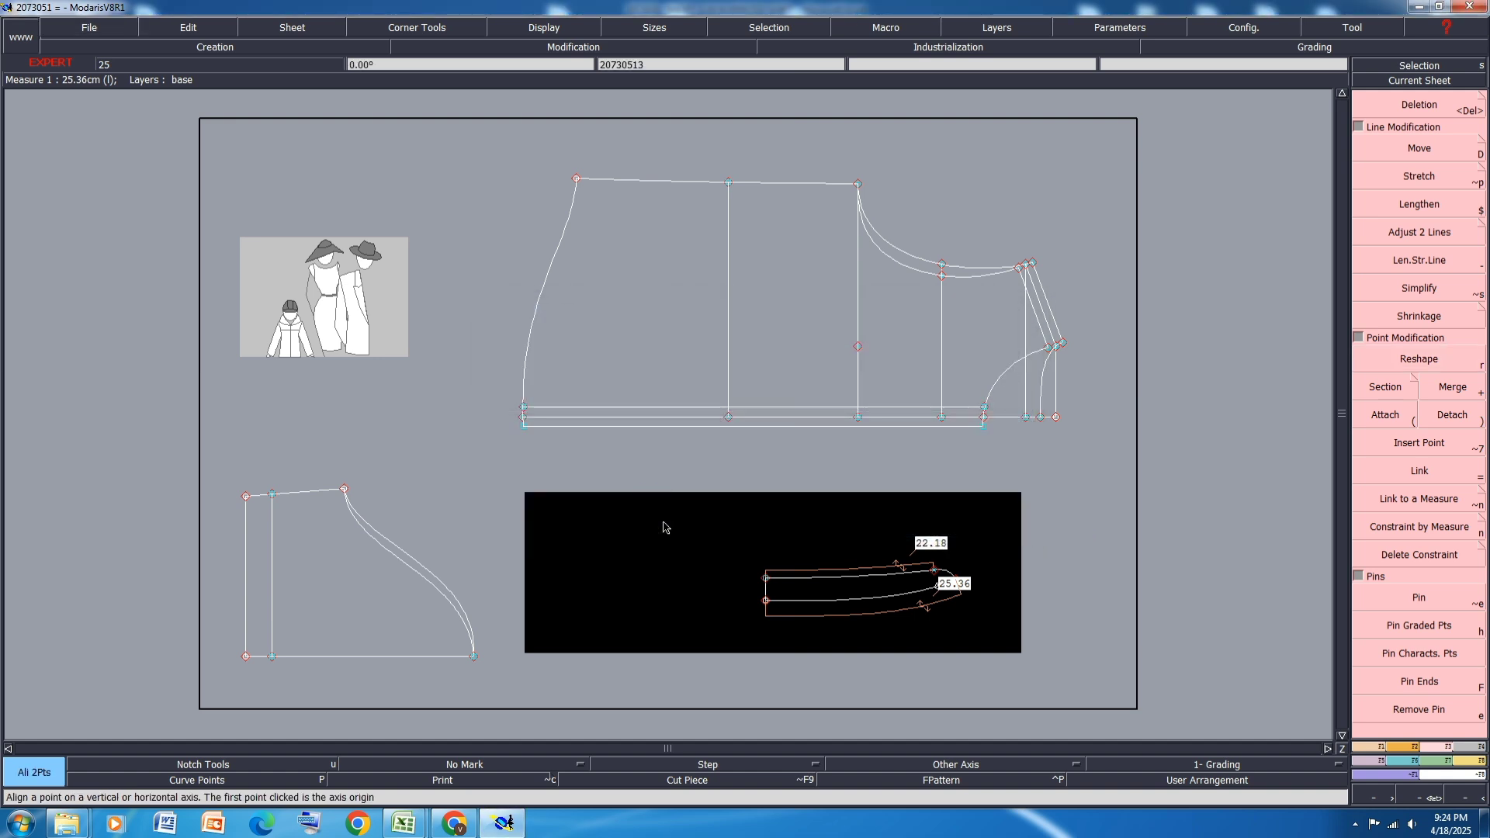
key("ctrl+j")
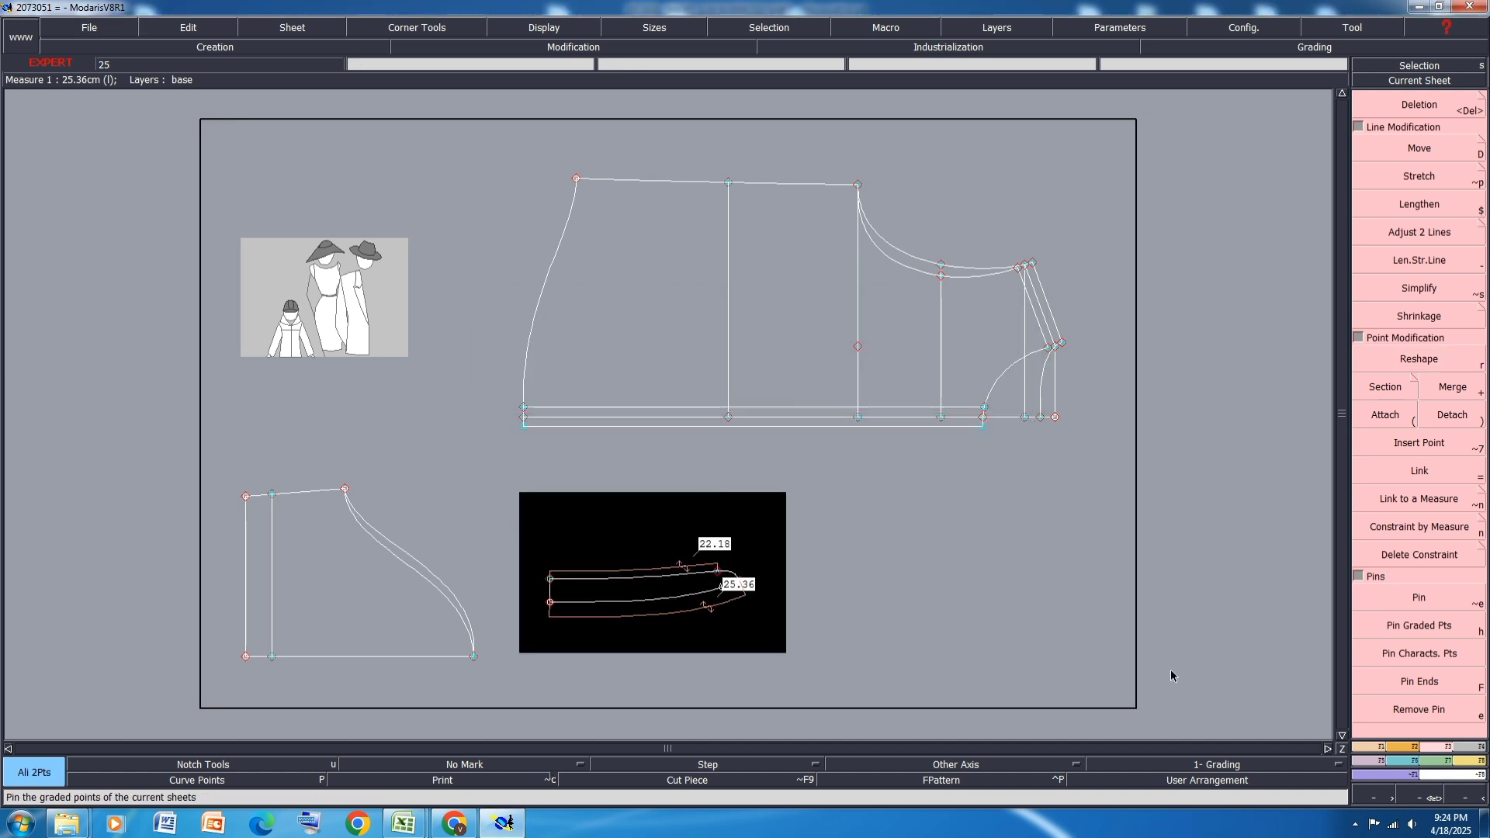
left_click(1355, 824)
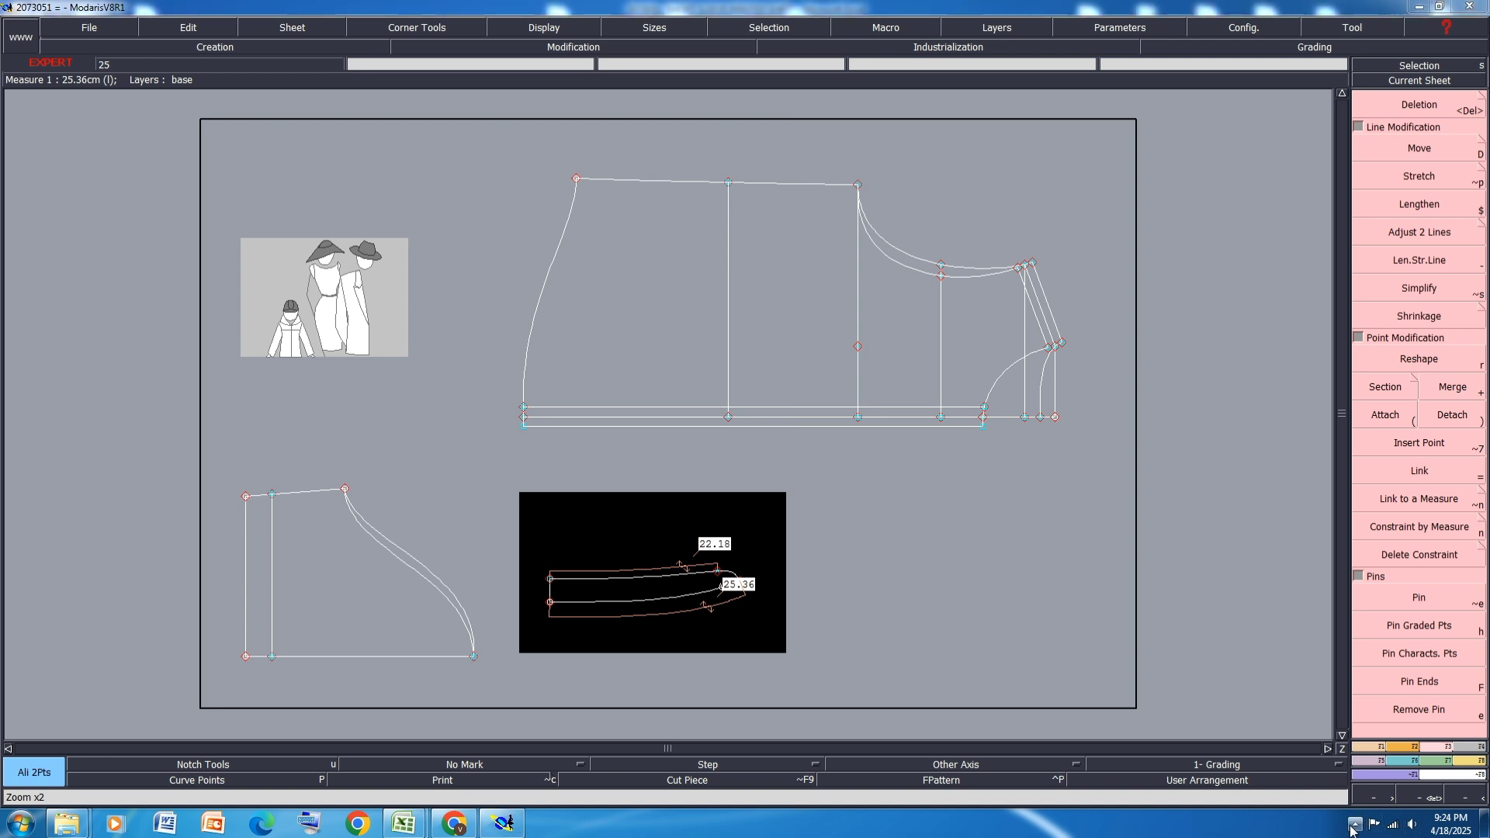
left_click(1378, 721)
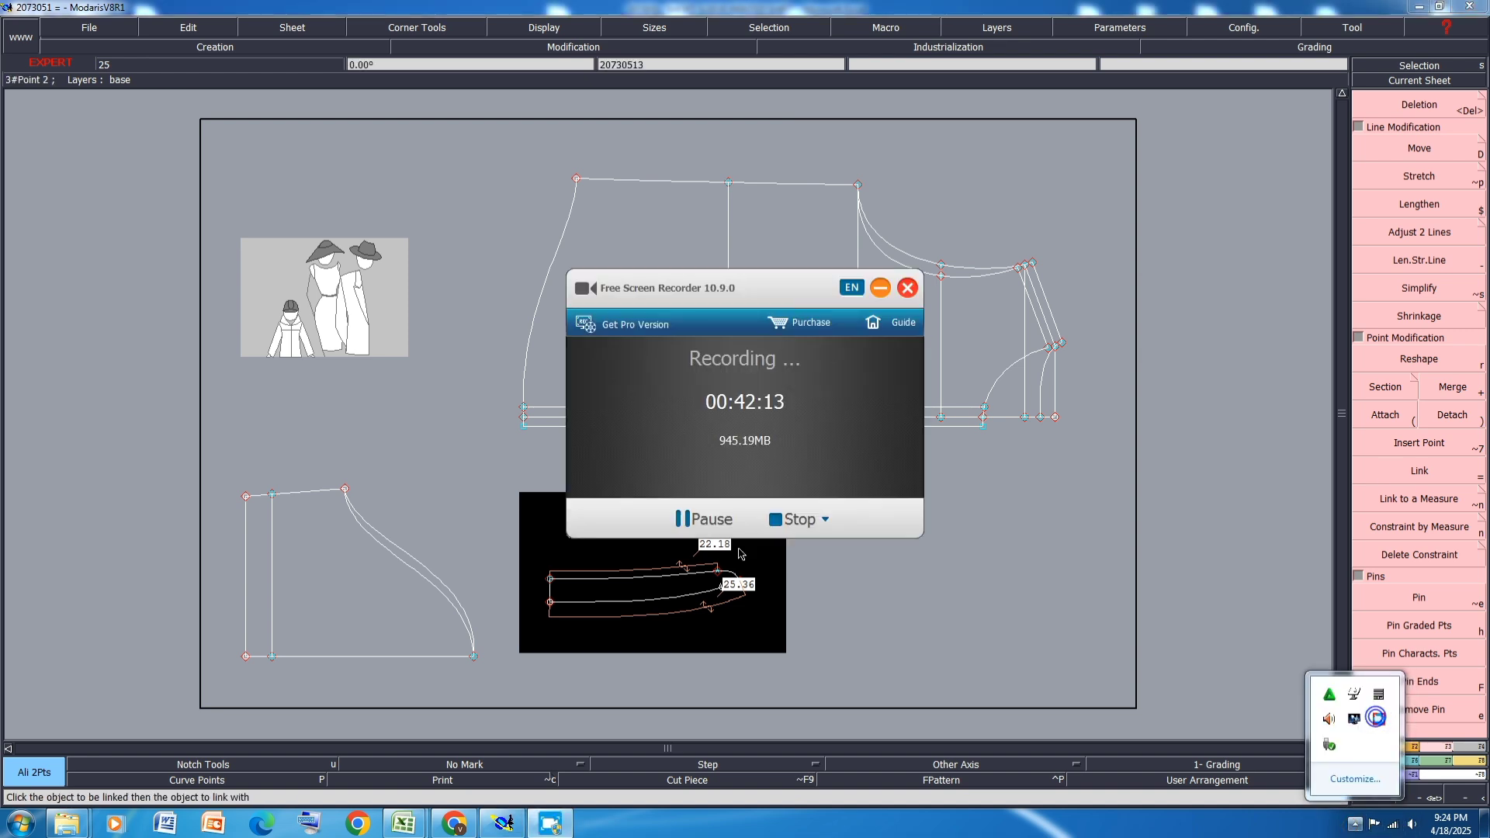